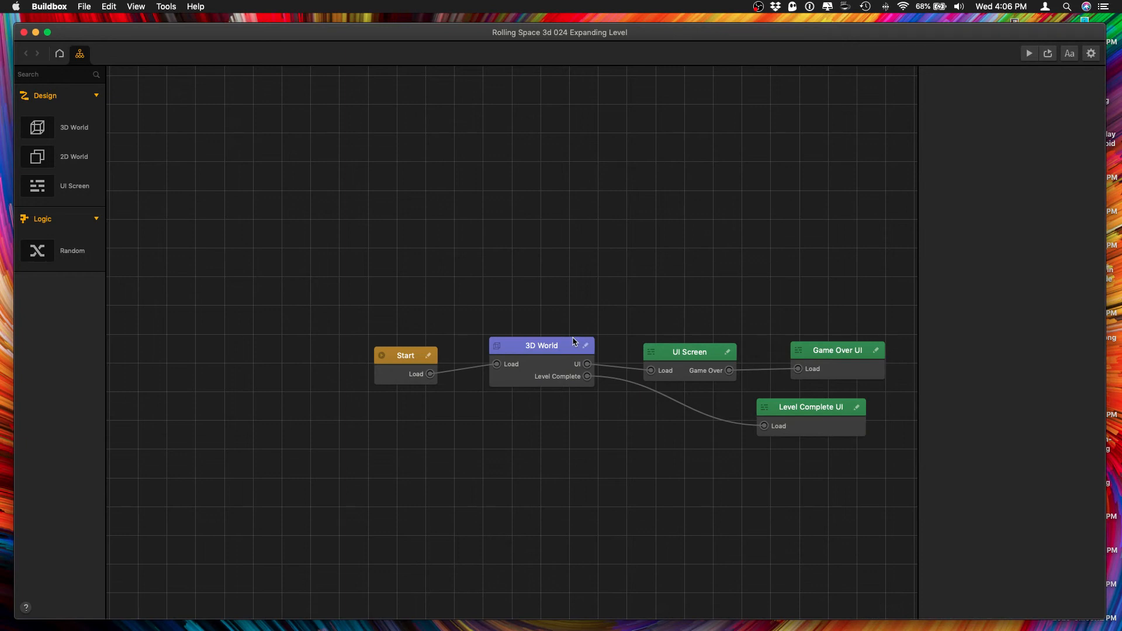
# Open level section 1 of the 3D World and move the Level Complete platform farther away along Z.
pyautogui.doubleClick(547, 357)
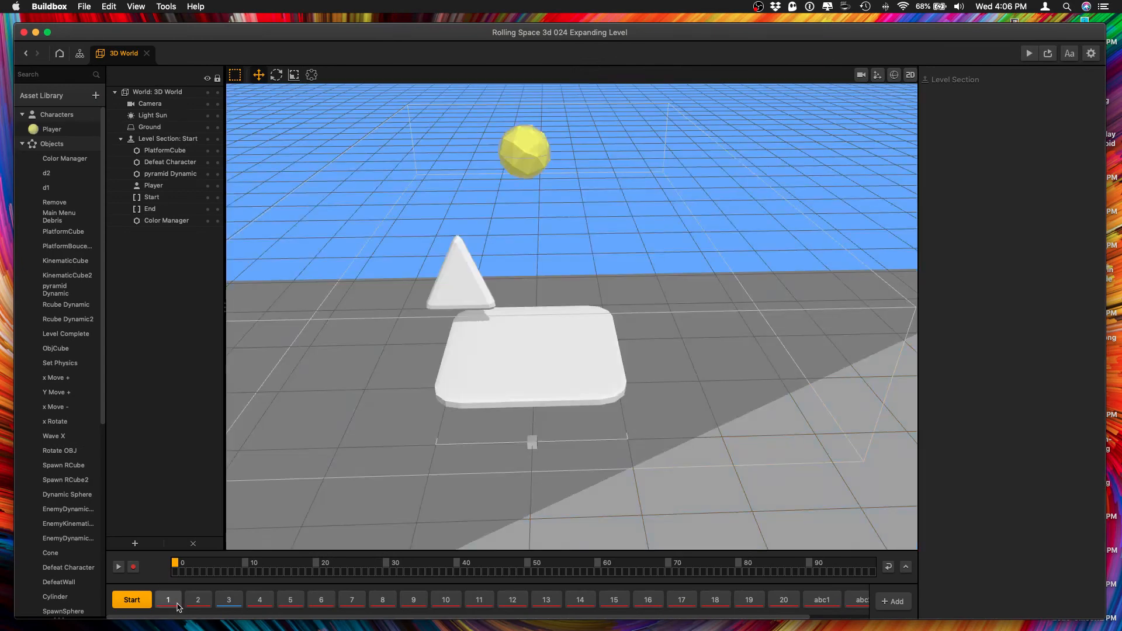
pyautogui.click(171, 604)
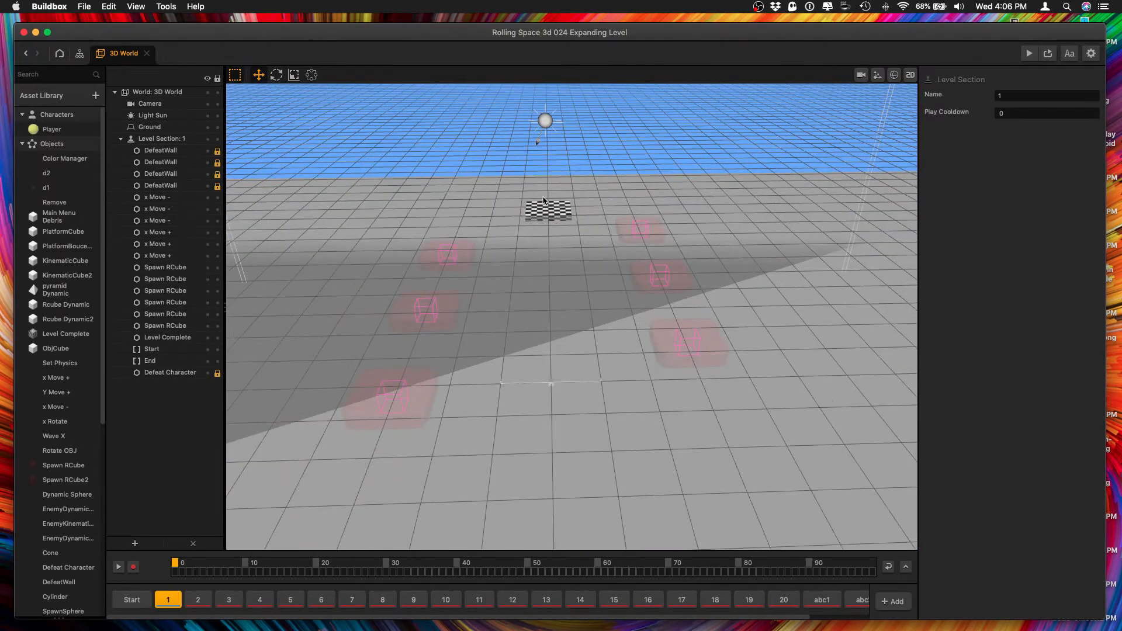
pyautogui.click(544, 210)
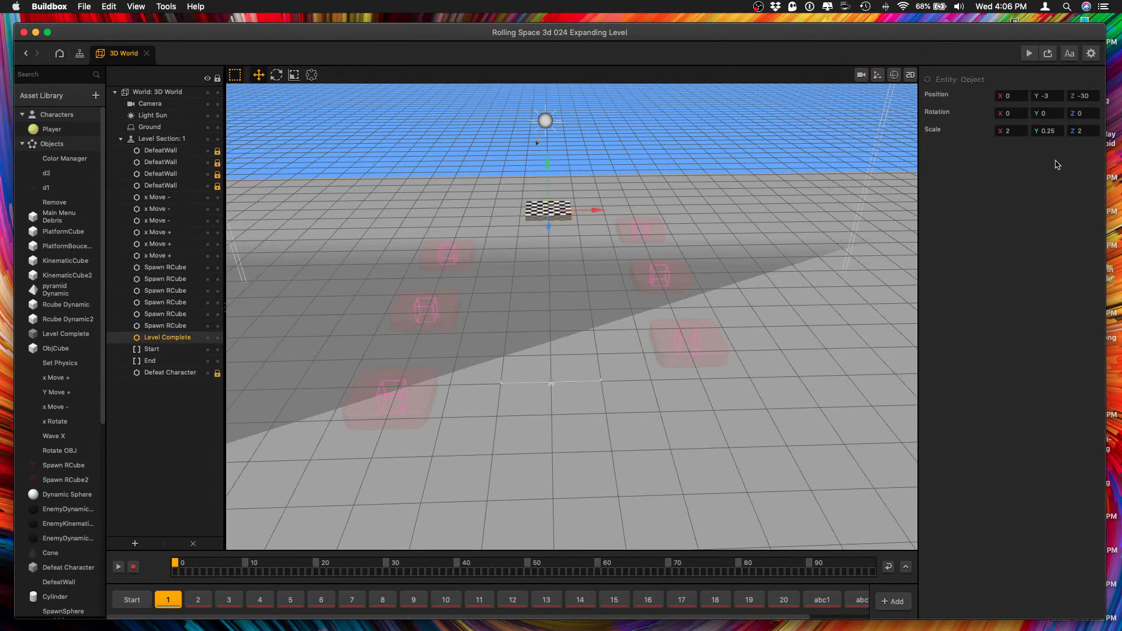
pyautogui.doubleClick(1083, 95)
pyautogui.press('Tab')
pyautogui.click(593, 427)
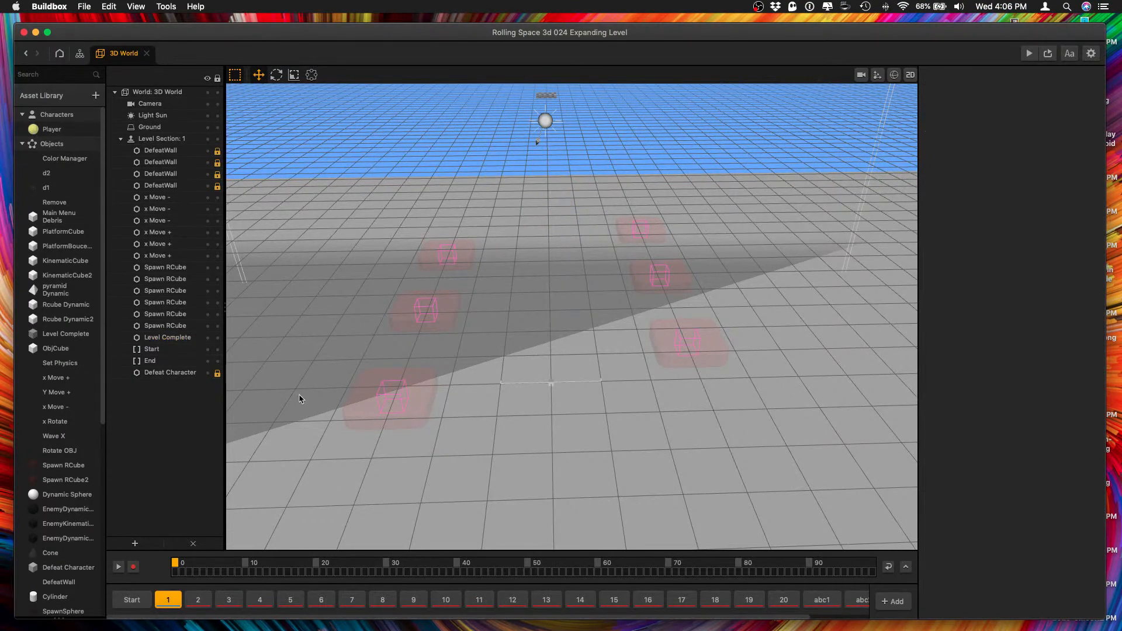
# Unlock the Defeat Character object in level section 1 and set its Z position to -50.
pyautogui.click(202, 374)
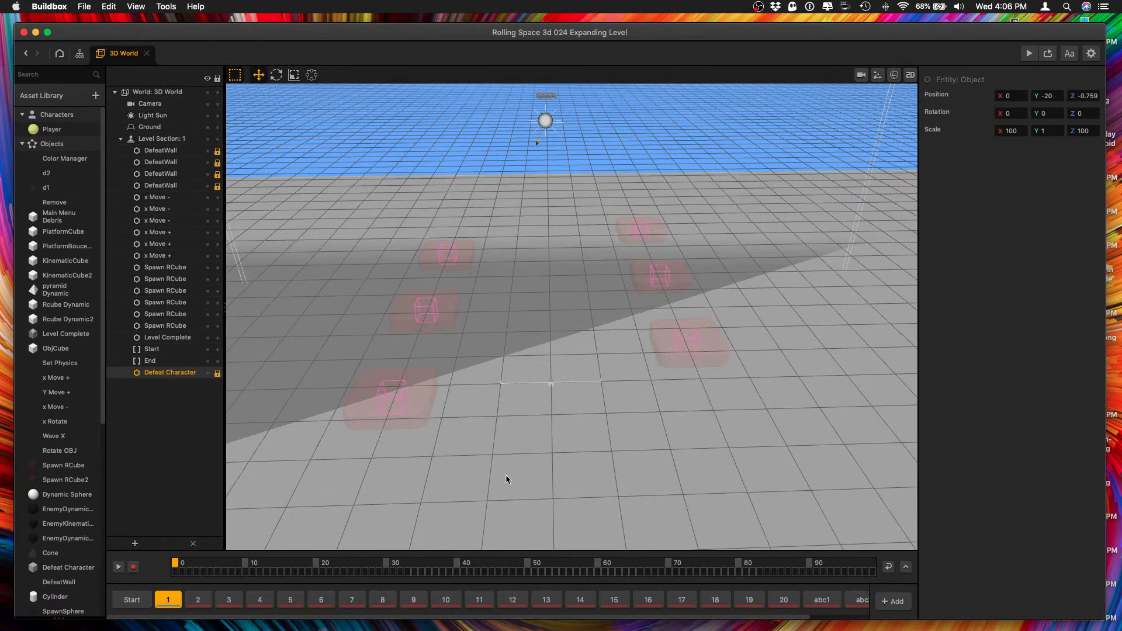
pyautogui.scroll(5, 506, 474)
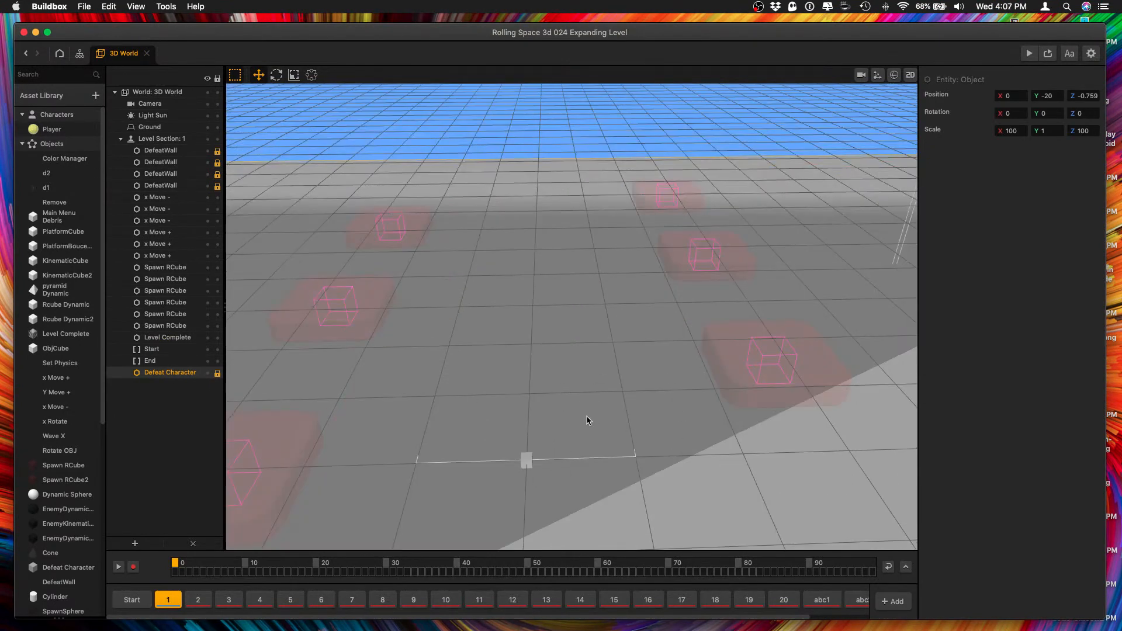
pyautogui.moveTo(641, 489)
pyautogui.mouseDown(button='middle')
pyautogui.moveTo(641, 412)
pyautogui.moveTo(498, 385)
pyautogui.mouseUp(button='middle')
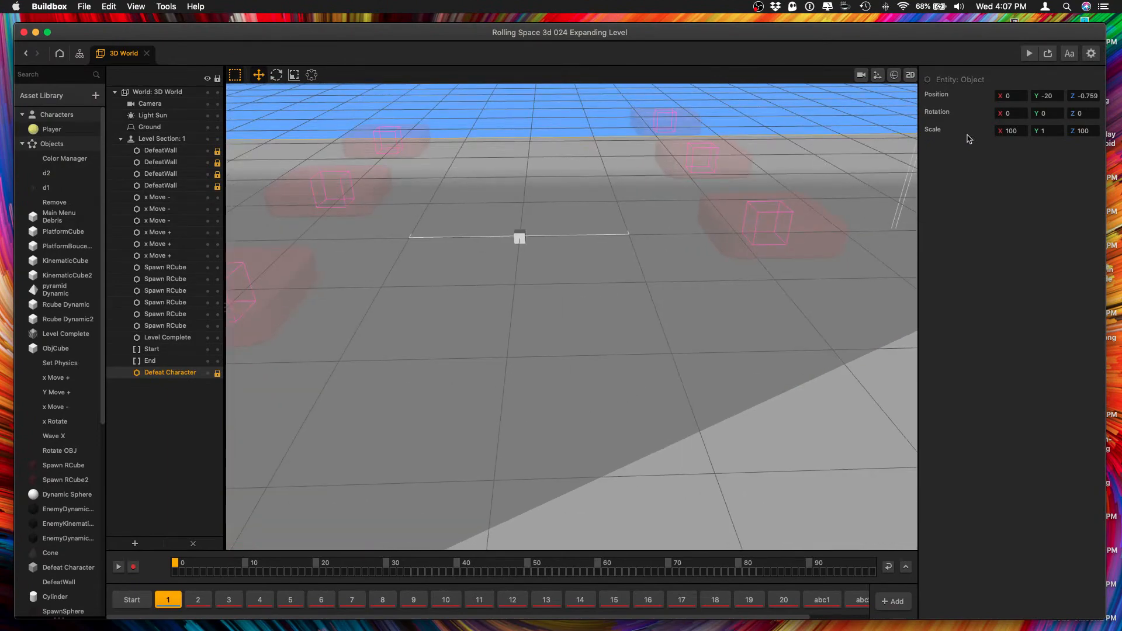
pyautogui.scroll(-6, 875, 247)
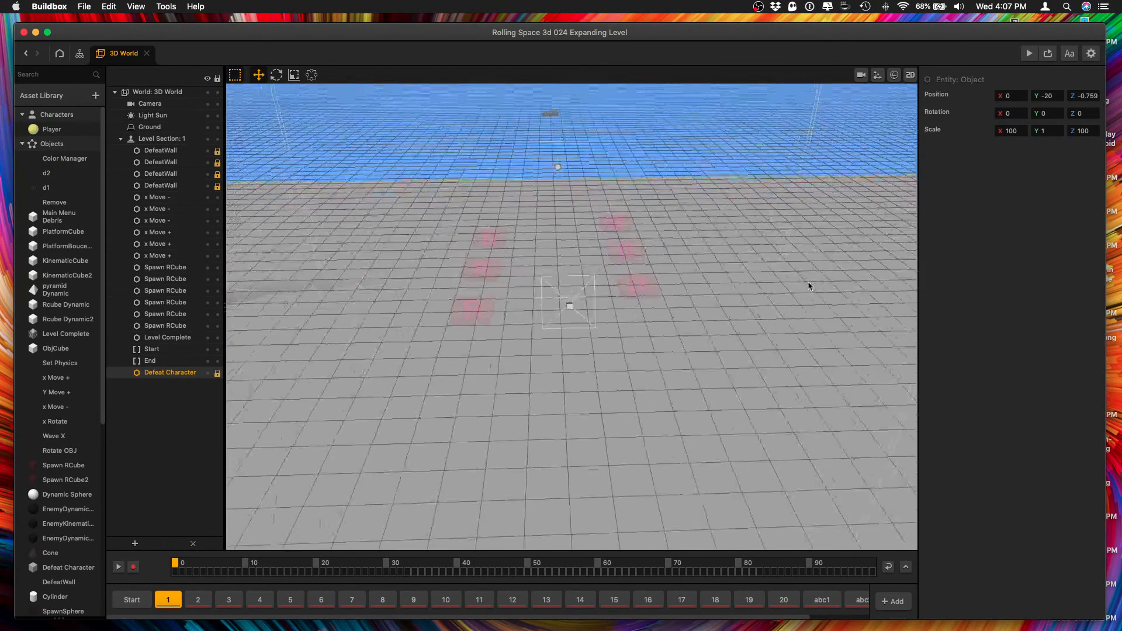
pyautogui.click(762, 386)
pyautogui.click(186, 374)
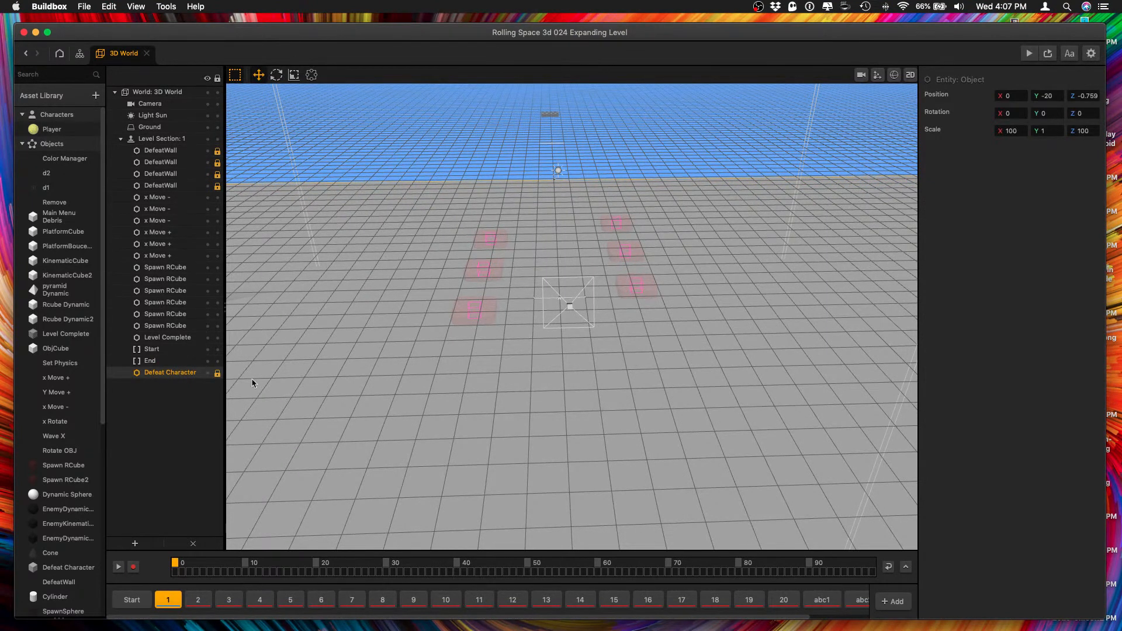
pyautogui.click(218, 372)
pyautogui.moveTo(568, 524); pyautogui.dragTo(560, 286)
pyautogui.doubleClick(1080, 96)
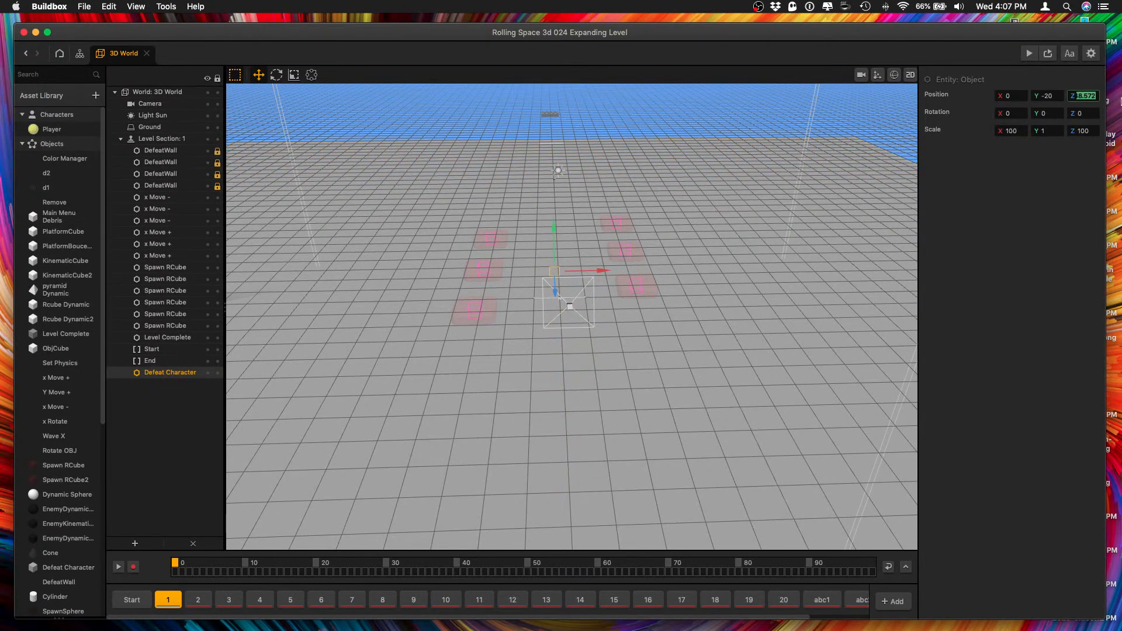
pyautogui.write('-50')
pyautogui.press('Tab')
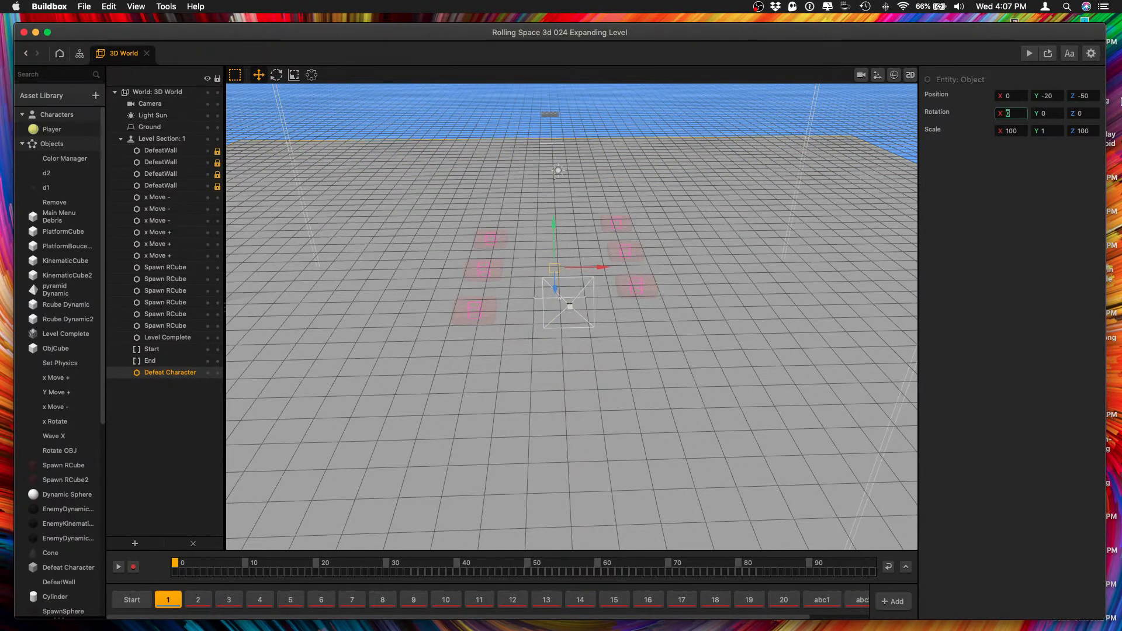
pyautogui.doubleClick(1087, 131)
# Align the view by Y and examine how far the Defeat Character plane extends beneath the Level Complete platform.
pyautogui.click(135, 7)
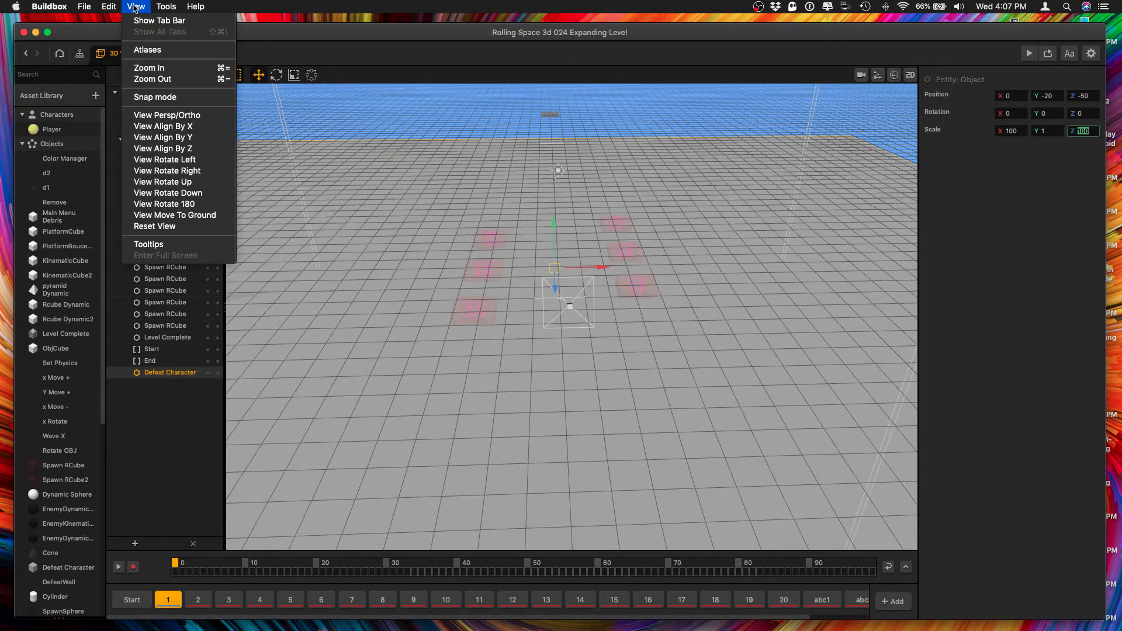
pyautogui.click(172, 151)
pyautogui.click(140, 4)
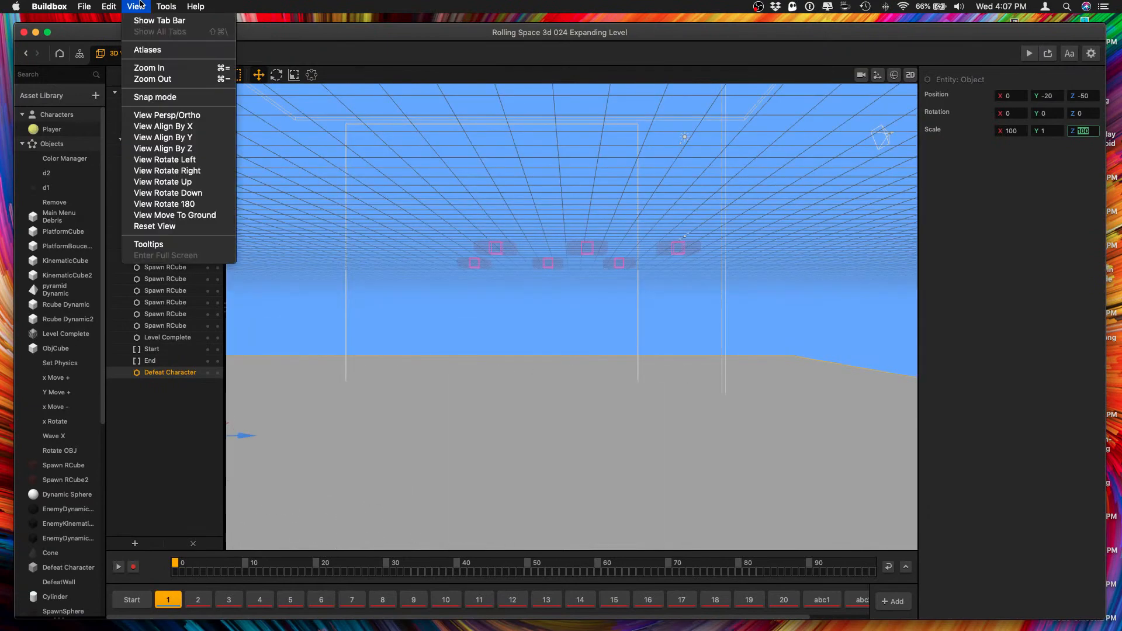
pyautogui.click(167, 137)
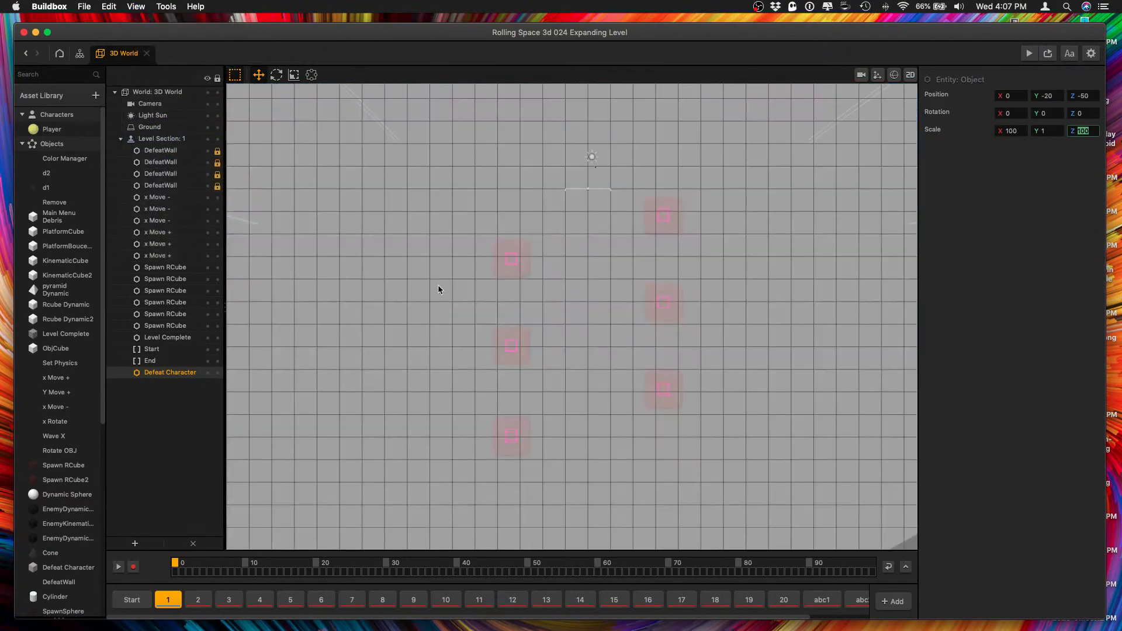
pyautogui.scroll(-10, 496, 299)
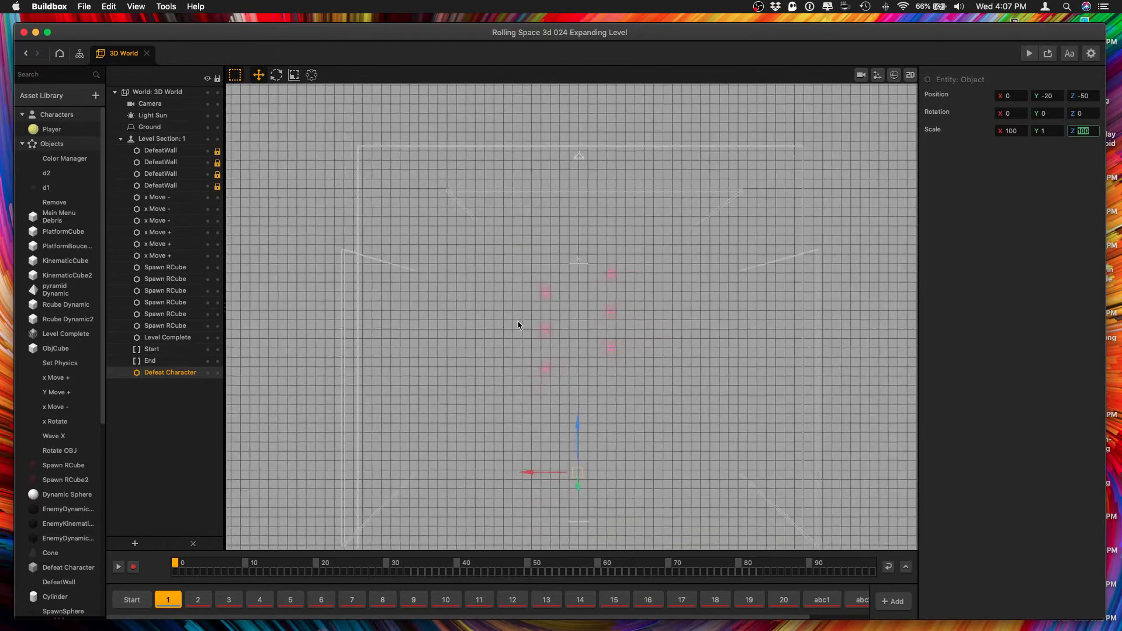
pyautogui.moveTo(578, 369); pyautogui.dragTo(592, 264, button='middle')
pyautogui.scroll(5, 606, 422)
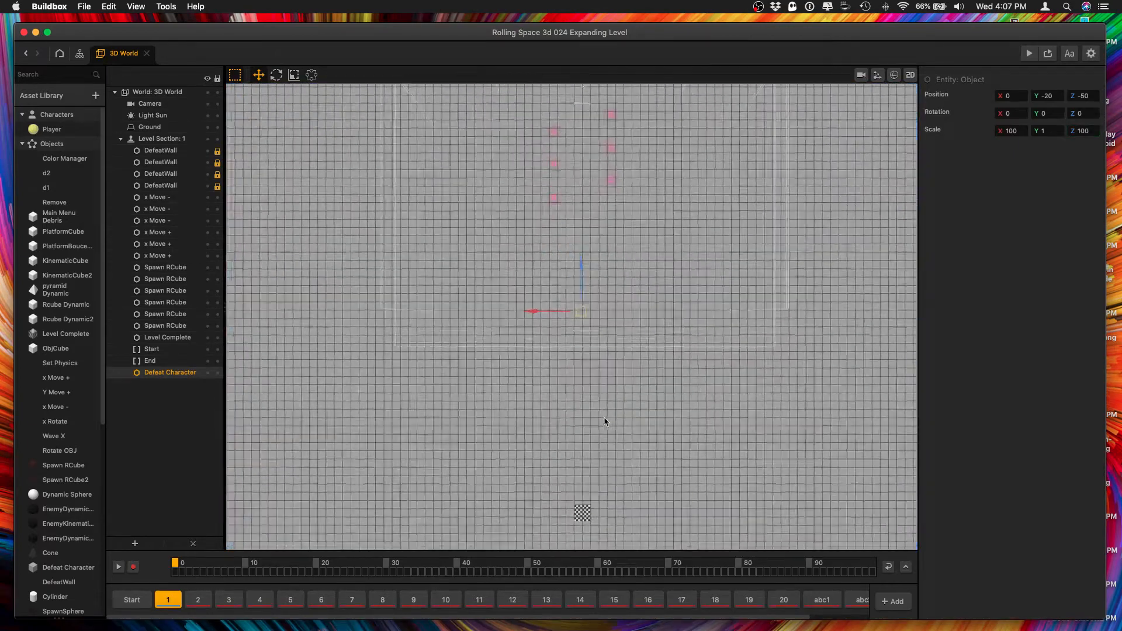
pyautogui.scroll(-10, 604, 422)
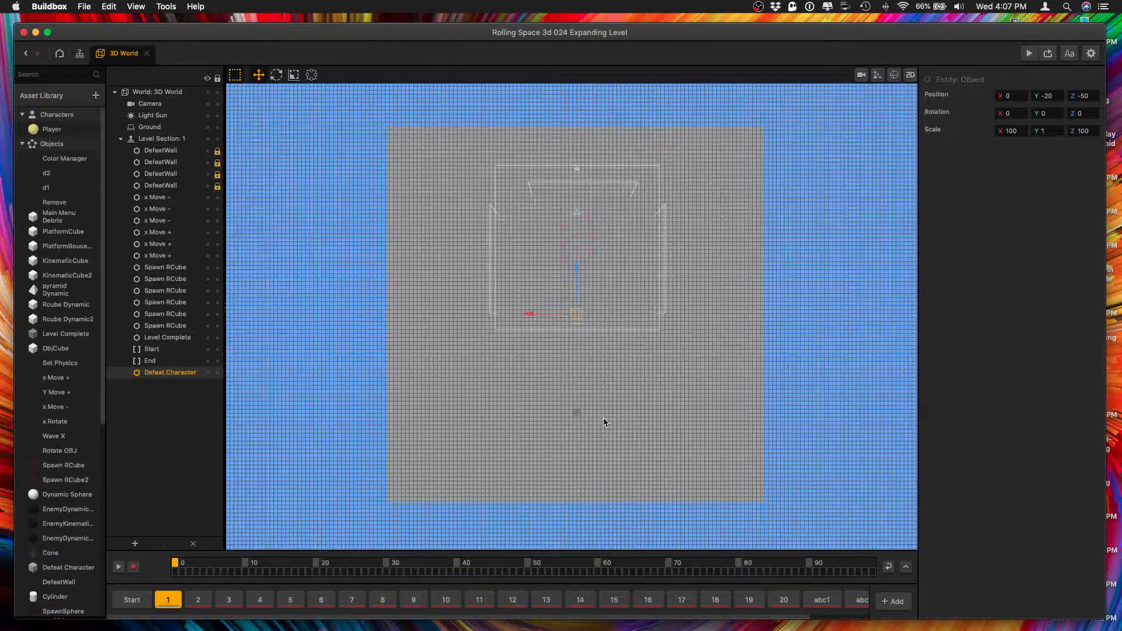
pyautogui.scroll(8, 583, 406)
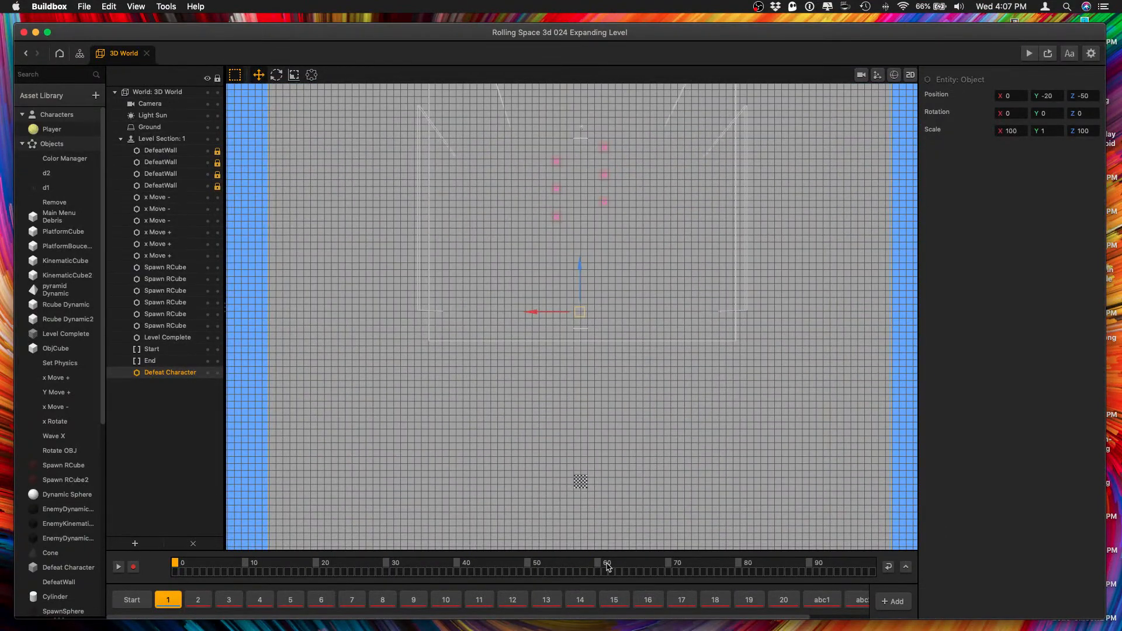
# Set the Z position of level section 1's End border to -110, and select the Defeat Character object.
pyautogui.click(153, 360)
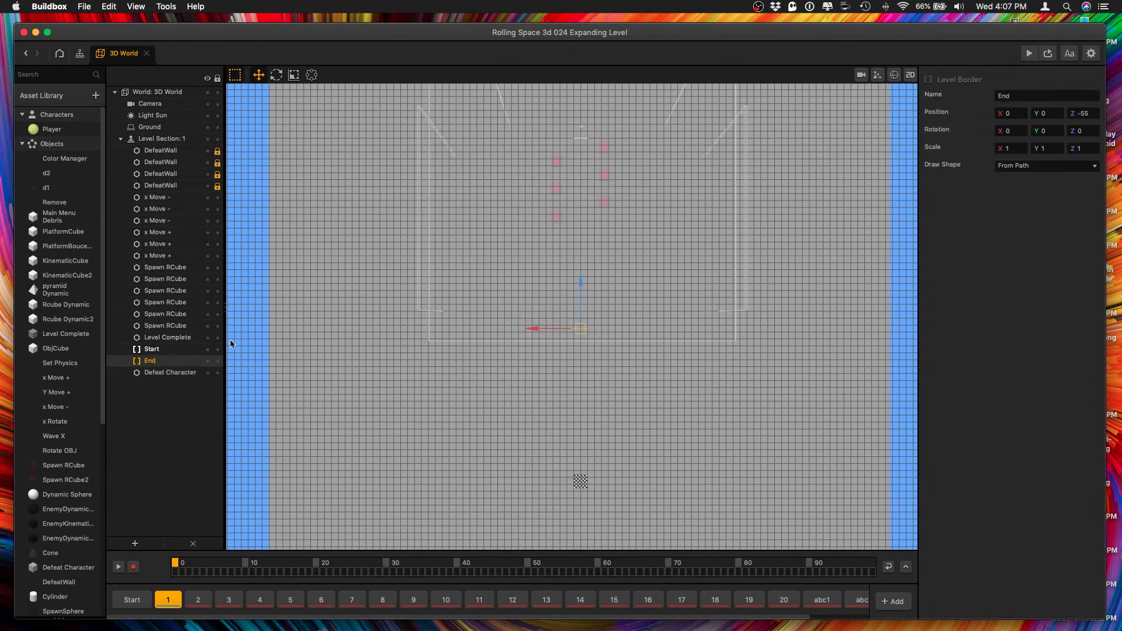
pyautogui.click(1085, 113)
pyautogui.write('-120')
pyautogui.press('Tab')
pyautogui.click(1085, 113)
pyautogui.press('Tab')
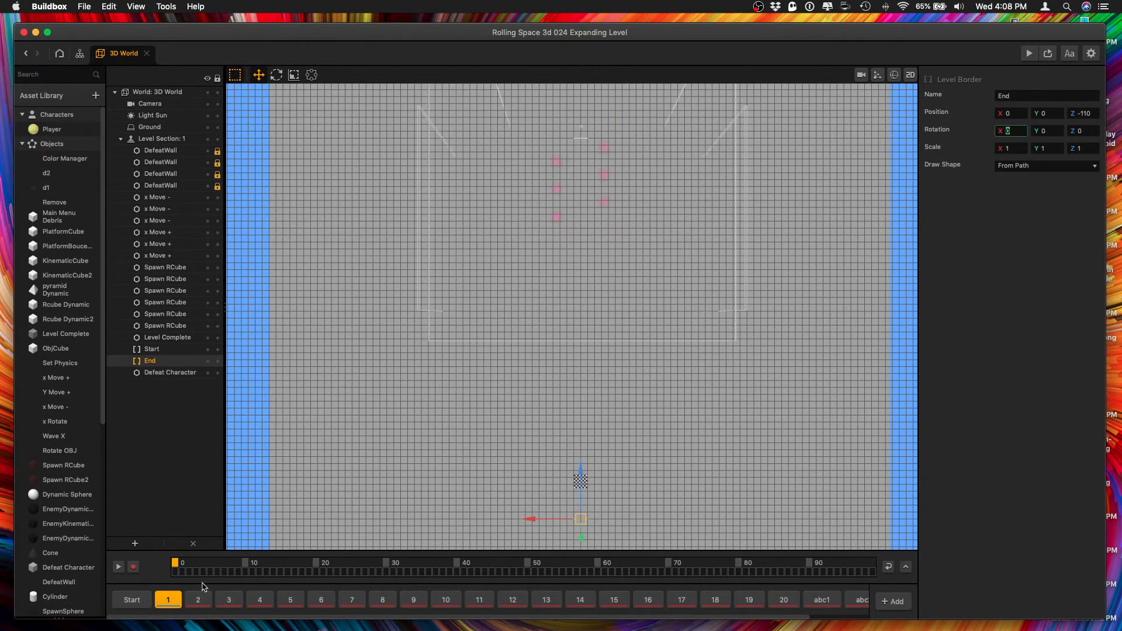
pyautogui.click(171, 374)
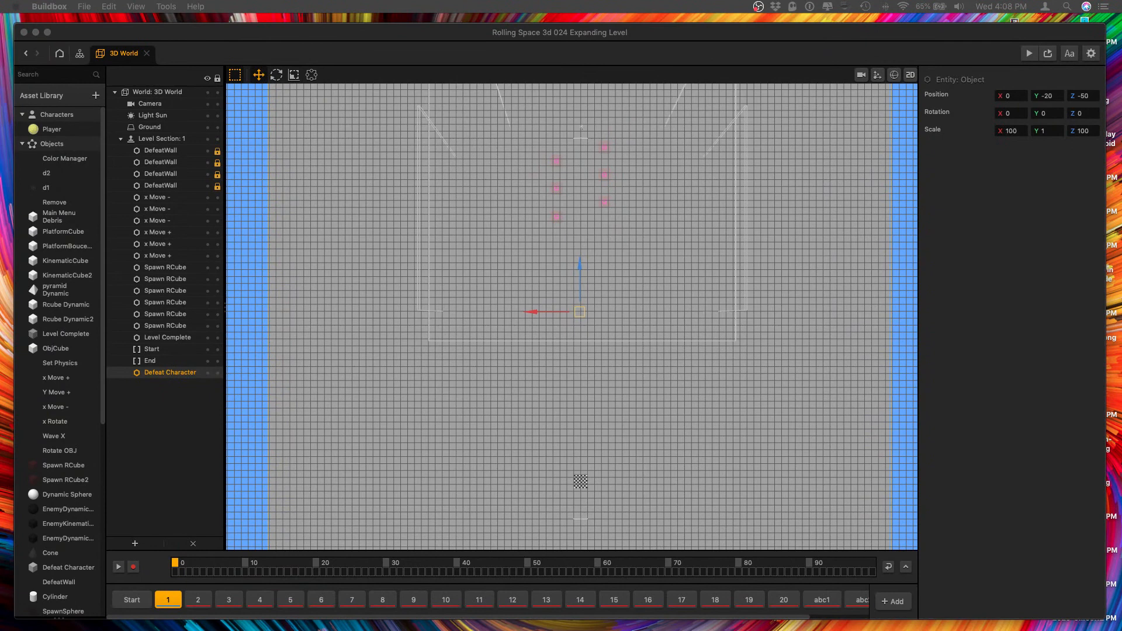
# Set the Z position of the End border in level section 2 to -110.
pyautogui.click(198, 599)
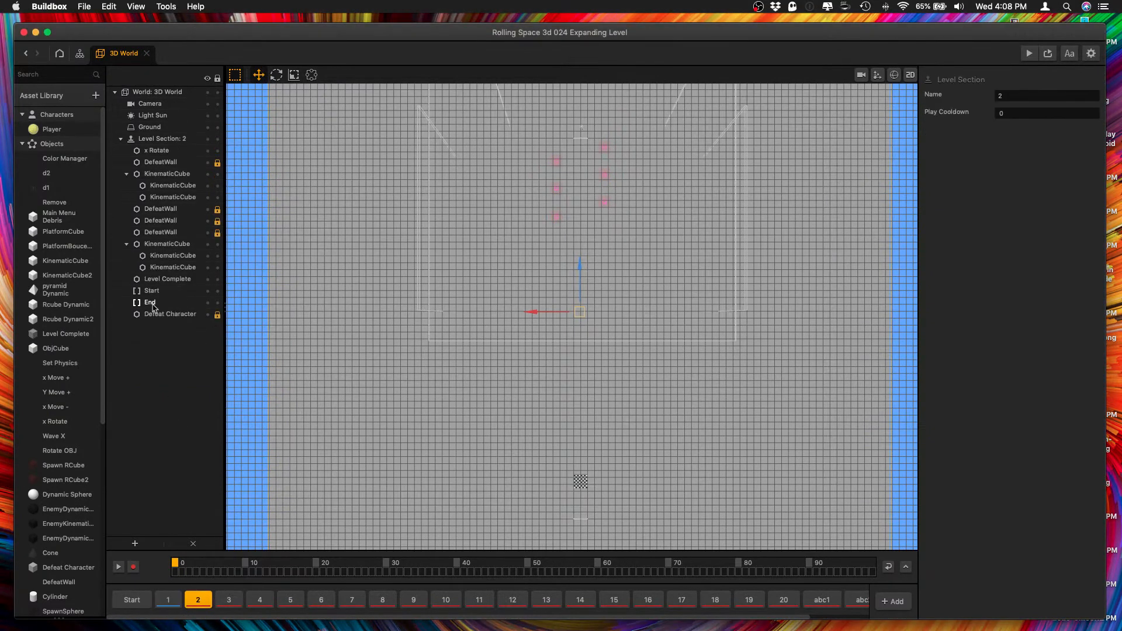
pyautogui.click(155, 305)
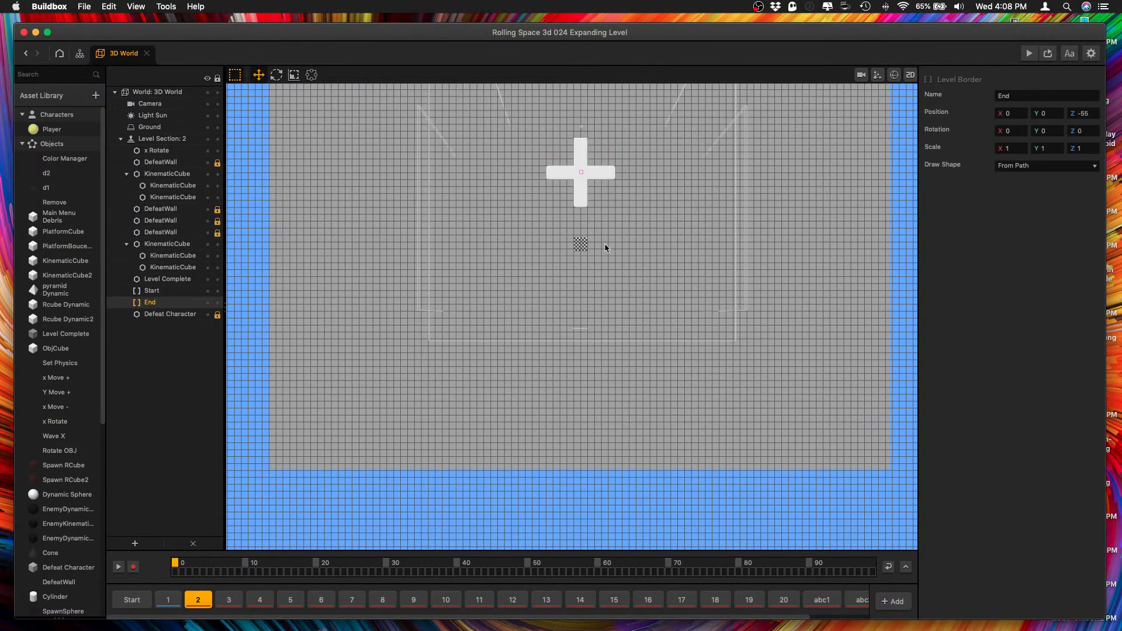
pyautogui.doubleClick(1079, 113)
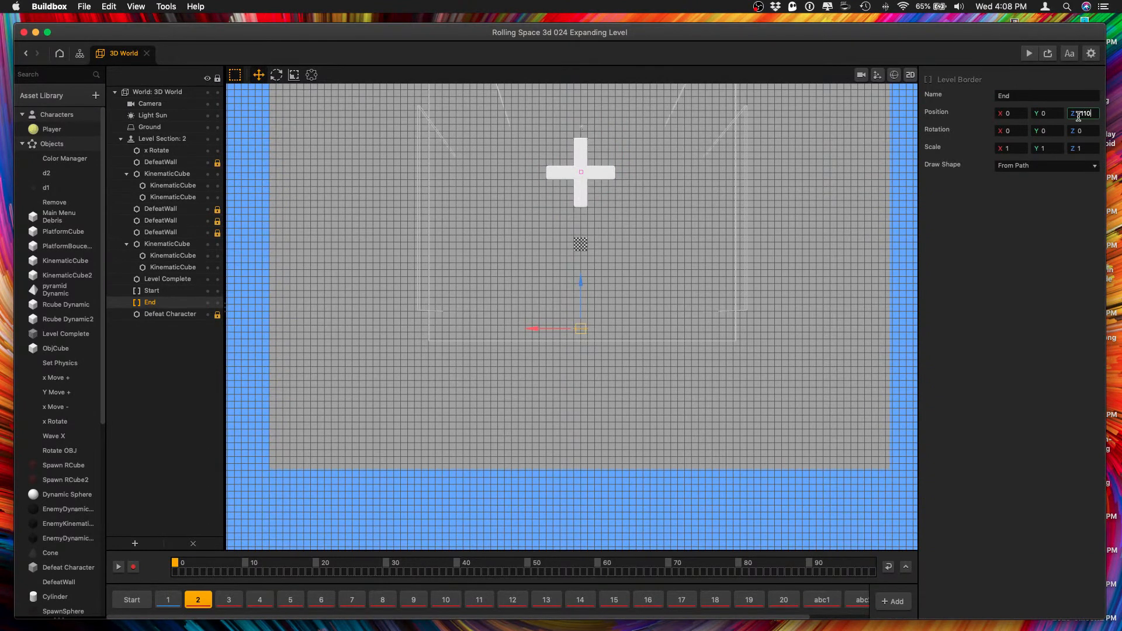
pyautogui.moveTo(1094, 112); pyautogui.dragTo(1057, 112)
pyautogui.press('super+c')
# Set the Z position of the End border in level section 3 to -110.
pyautogui.click(228, 599)
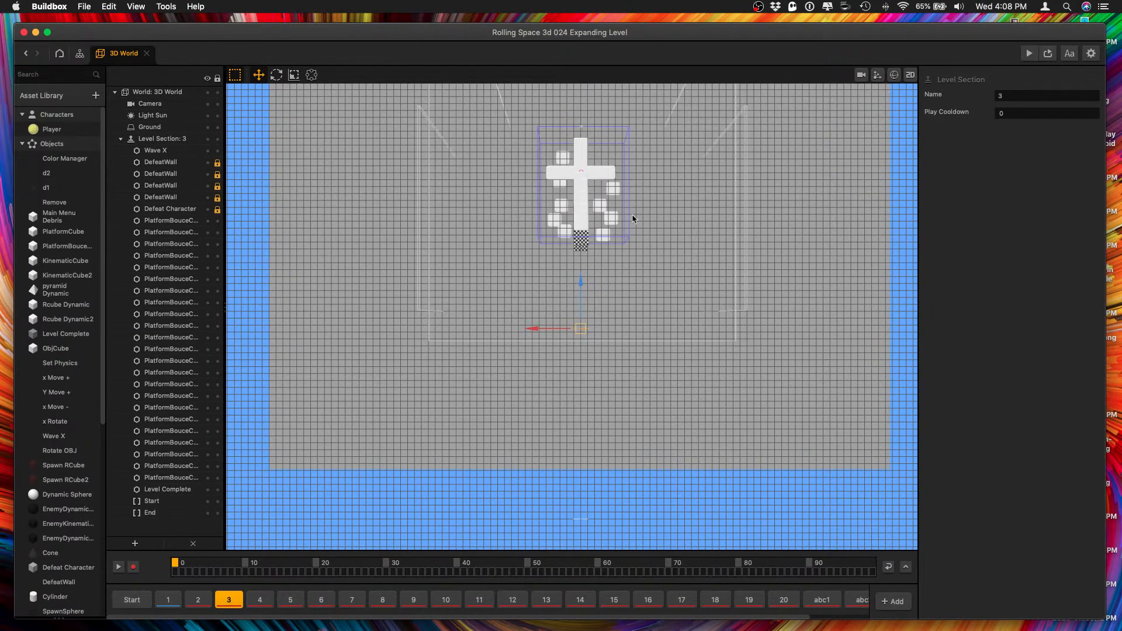
pyautogui.click(150, 513)
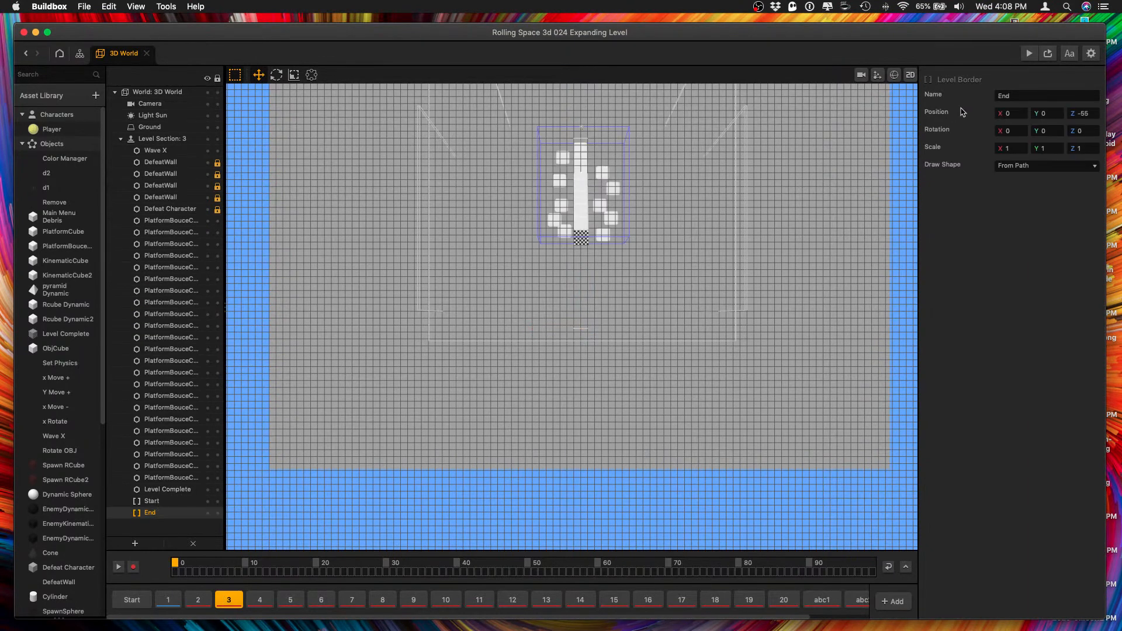
pyautogui.click(1083, 114)
pyautogui.write('-110')
# Set the Z position of the End border in level section 4 to -110.
pyautogui.click(259, 599)
pyautogui.click(163, 433)
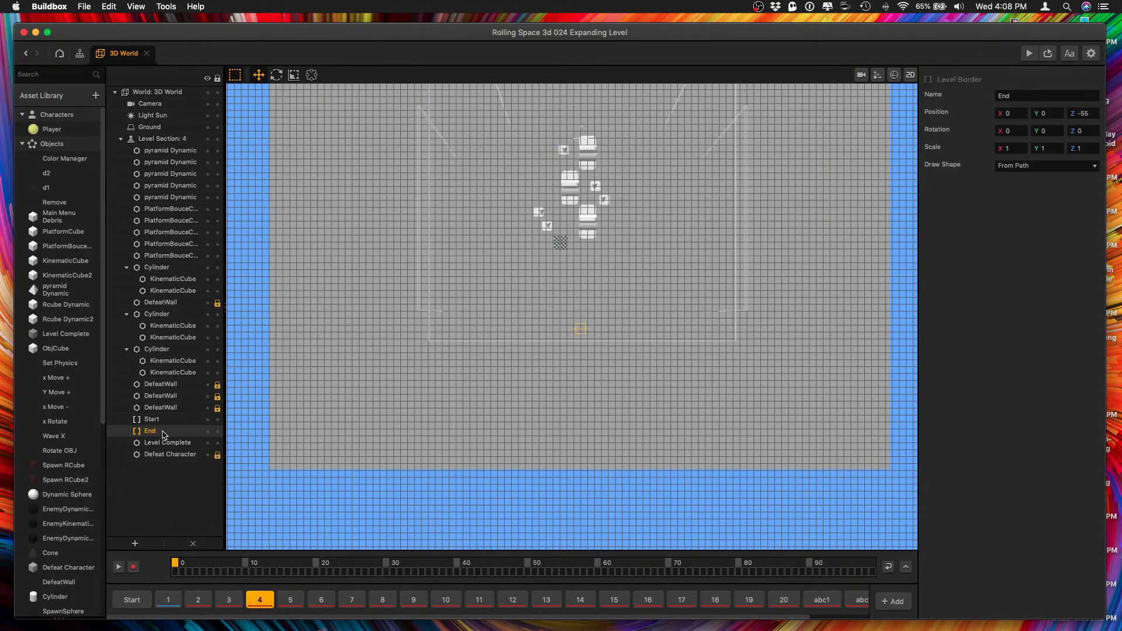
pyautogui.click(1084, 113)
pyautogui.write('-110')
# Set the Z position of the End border in level section 5 to -110.
pyautogui.click(291, 600)
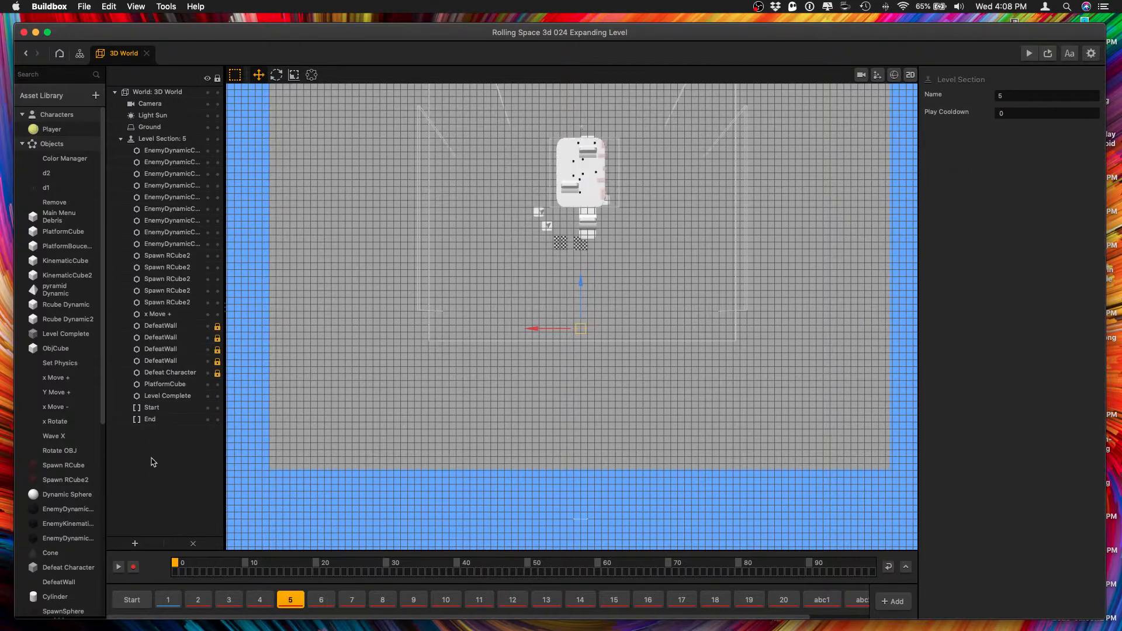
pyautogui.click(159, 419)
pyautogui.moveTo(1095, 112); pyautogui.dragTo(953, 104)
pyautogui.press('super+v')
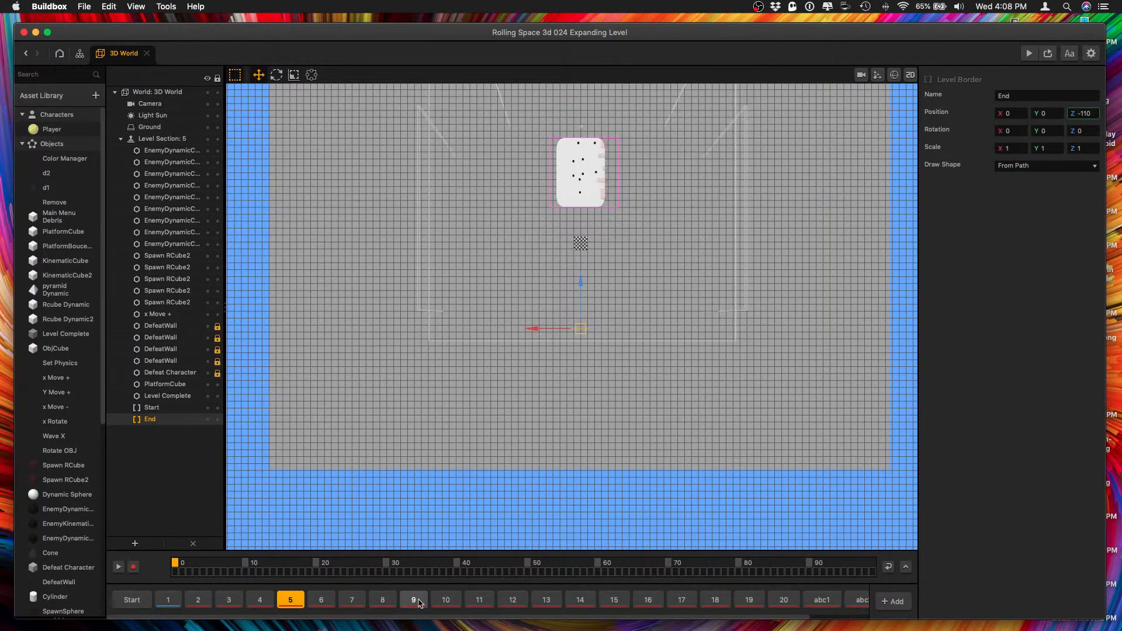
# Set the Z position of the End border in level section 6 to -110.
pyautogui.click(320, 602)
pyautogui.click(163, 431)
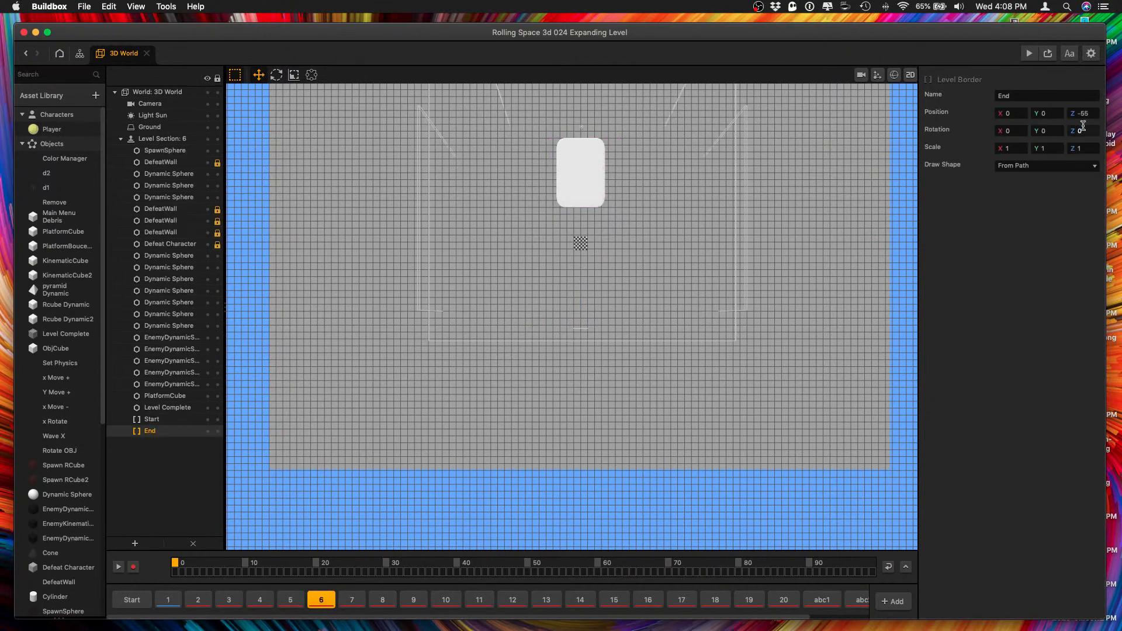
pyautogui.moveTo(1092, 114); pyautogui.dragTo(966, 117)
pyautogui.press('super+v')
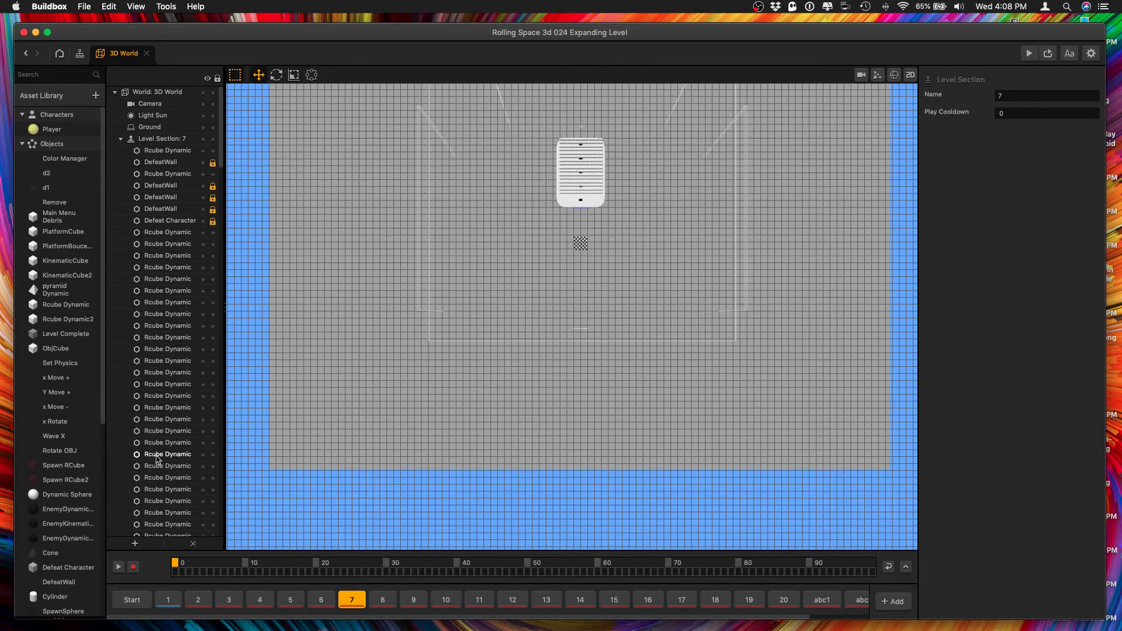
# Set the Z position of the End border in level section 7 to -110.
pyautogui.scroll(-10, 157, 457)
pyautogui.scroll(-10, 157, 459)
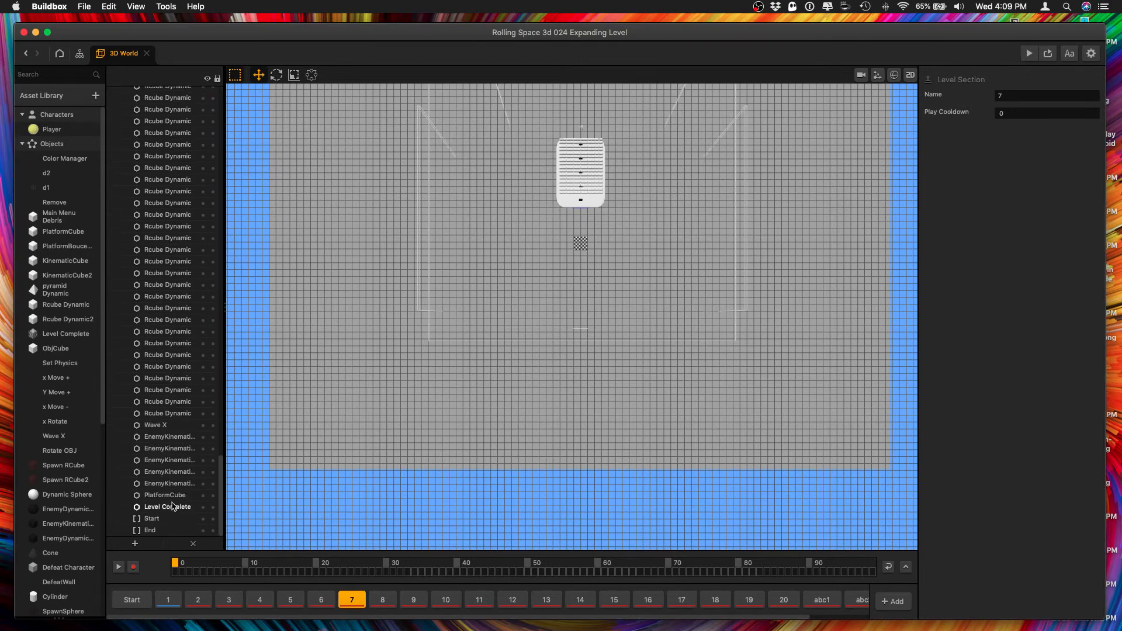
pyautogui.click(149, 531)
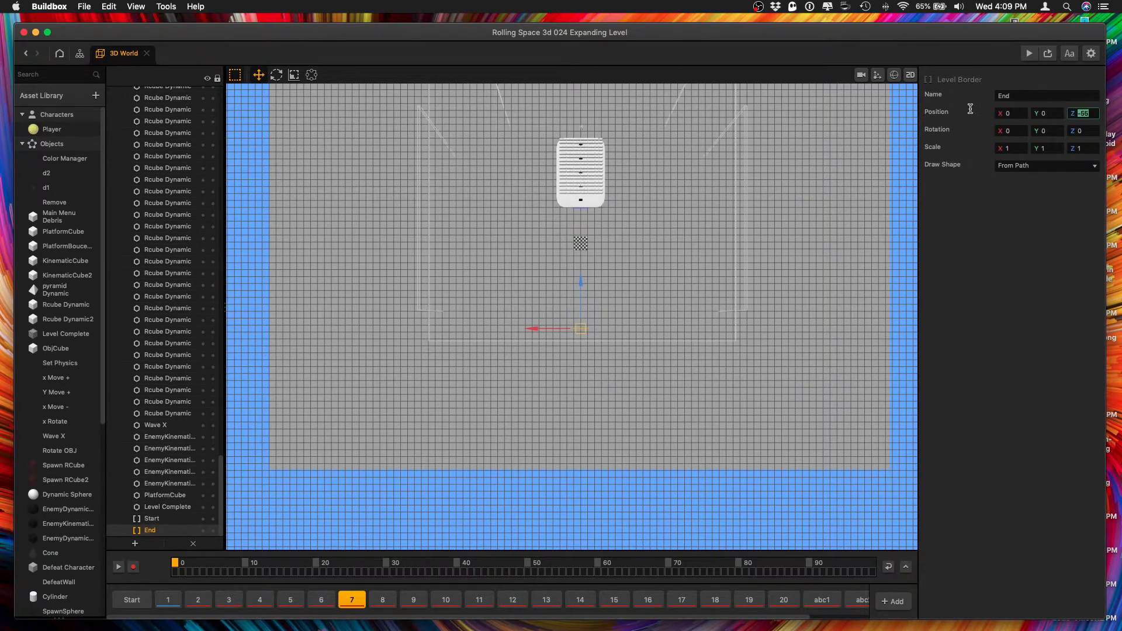
# Set the Z position of the End border in level section 8 to -110.
pyautogui.click(382, 600)
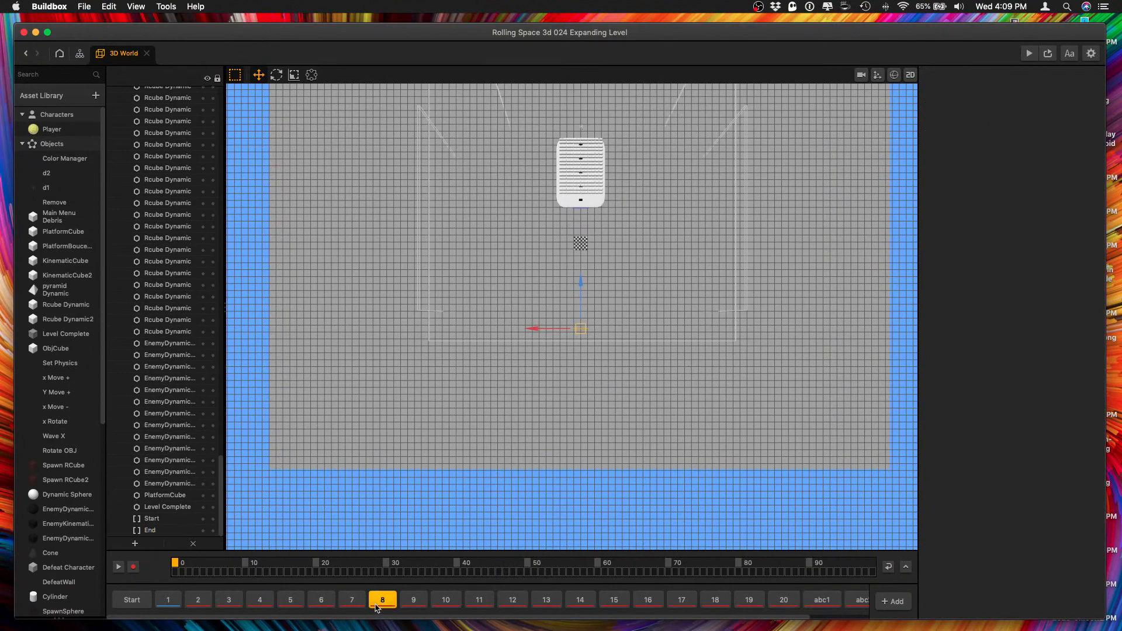
pyautogui.click(143, 530)
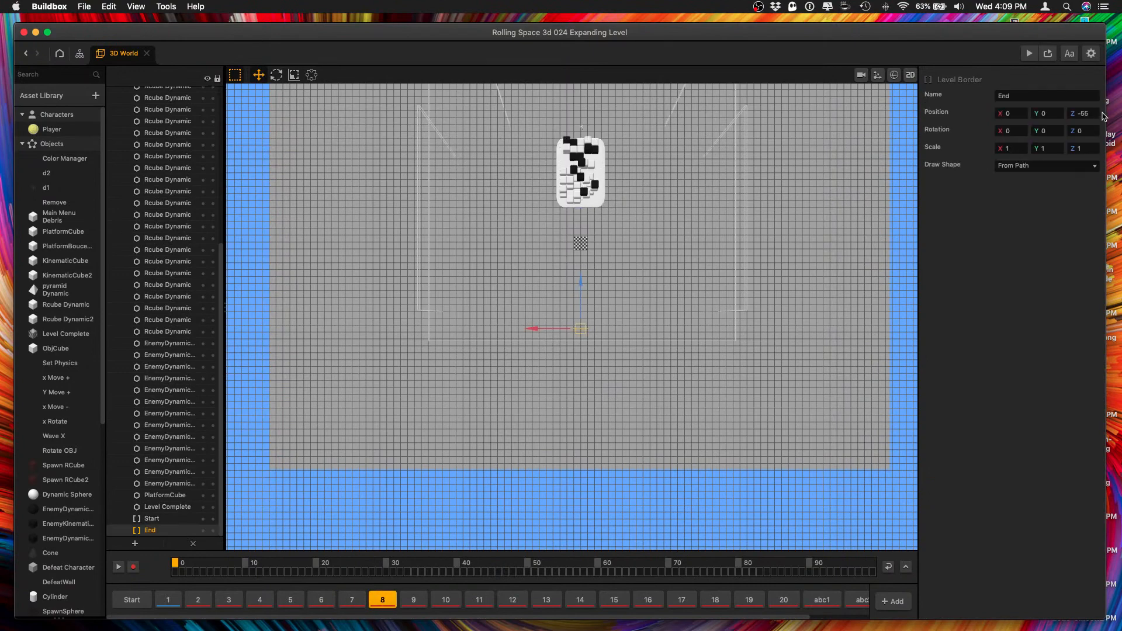
pyautogui.moveTo(1095, 113); pyautogui.dragTo(931, 111)
pyautogui.write('-110')
# Set the Z position of the End border in level section 9 to -110.
pyautogui.click(411, 599)
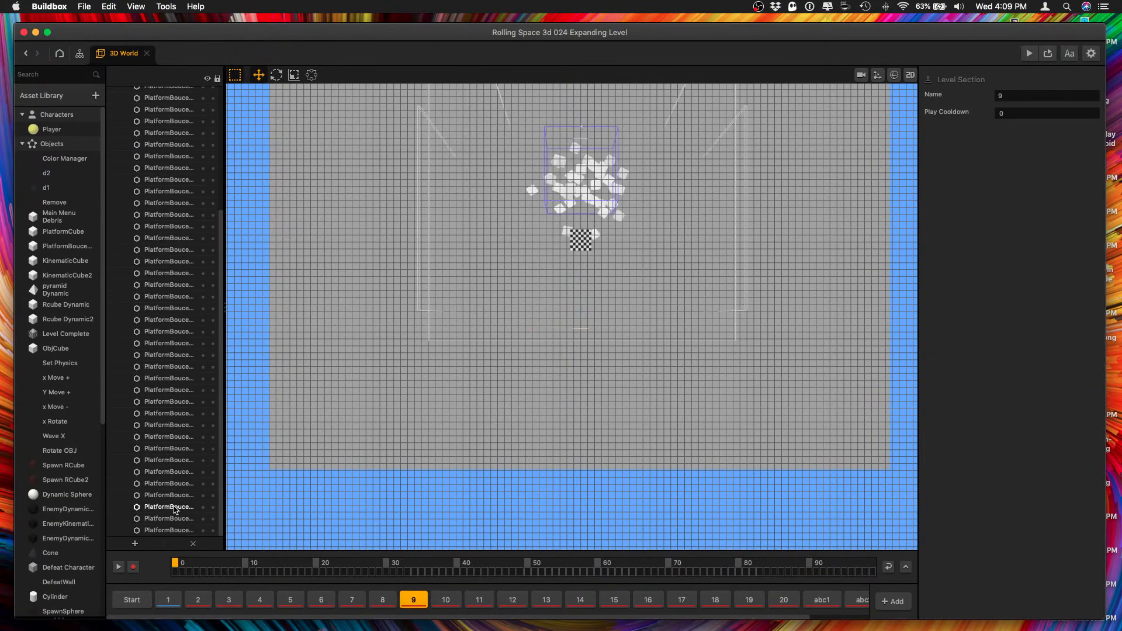
pyautogui.scroll(5, 175, 488)
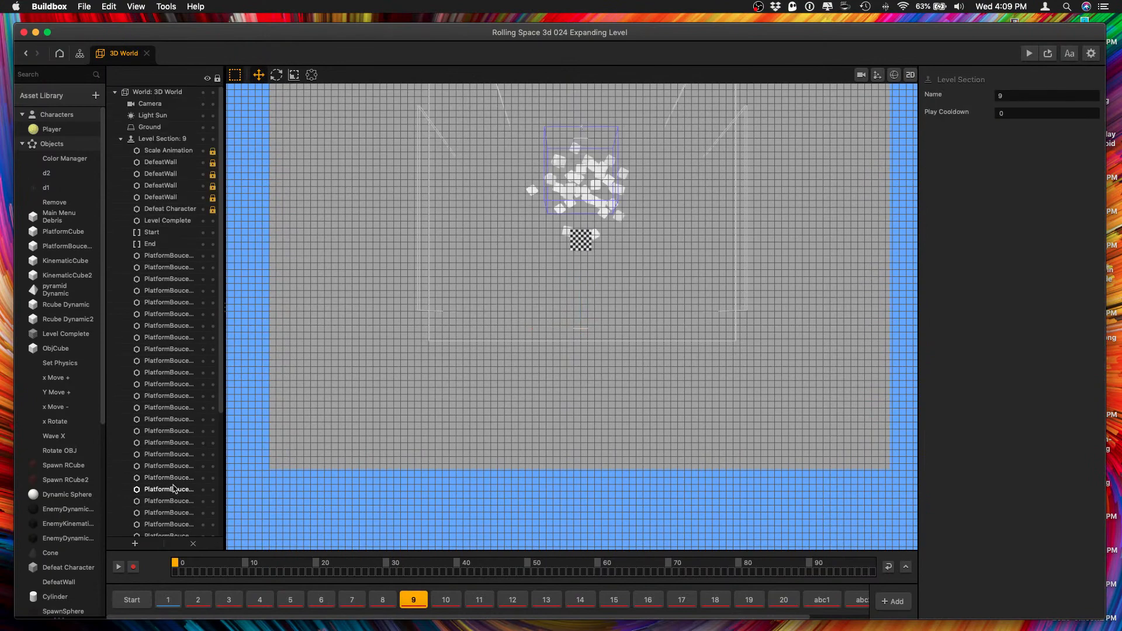
pyautogui.click(169, 244)
pyautogui.click(1084, 113)
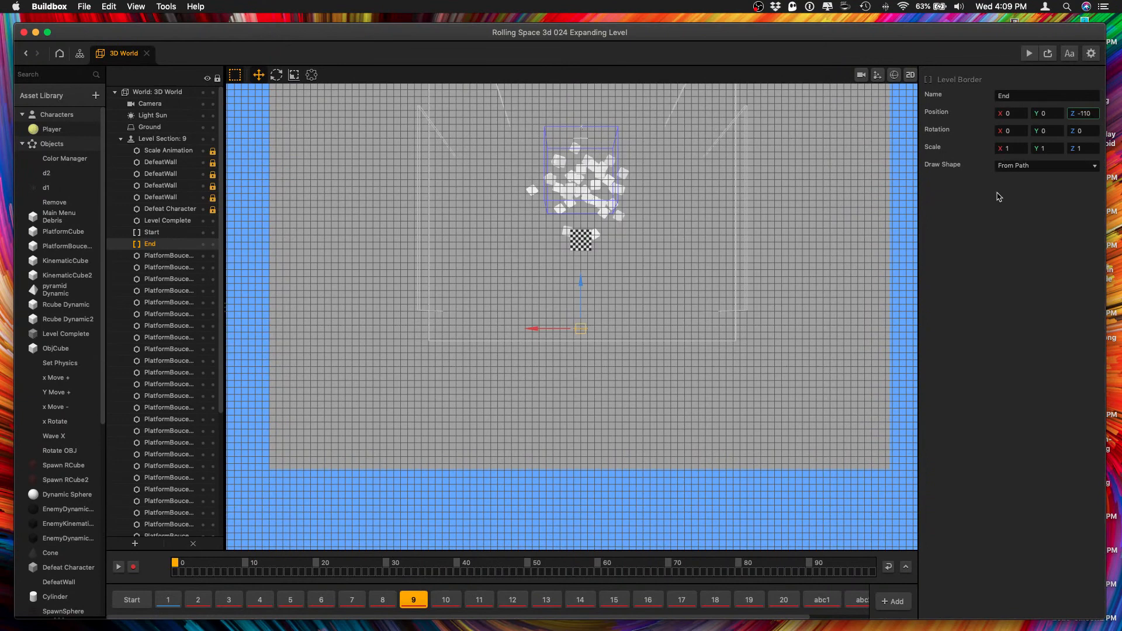
pyautogui.press('Tab')
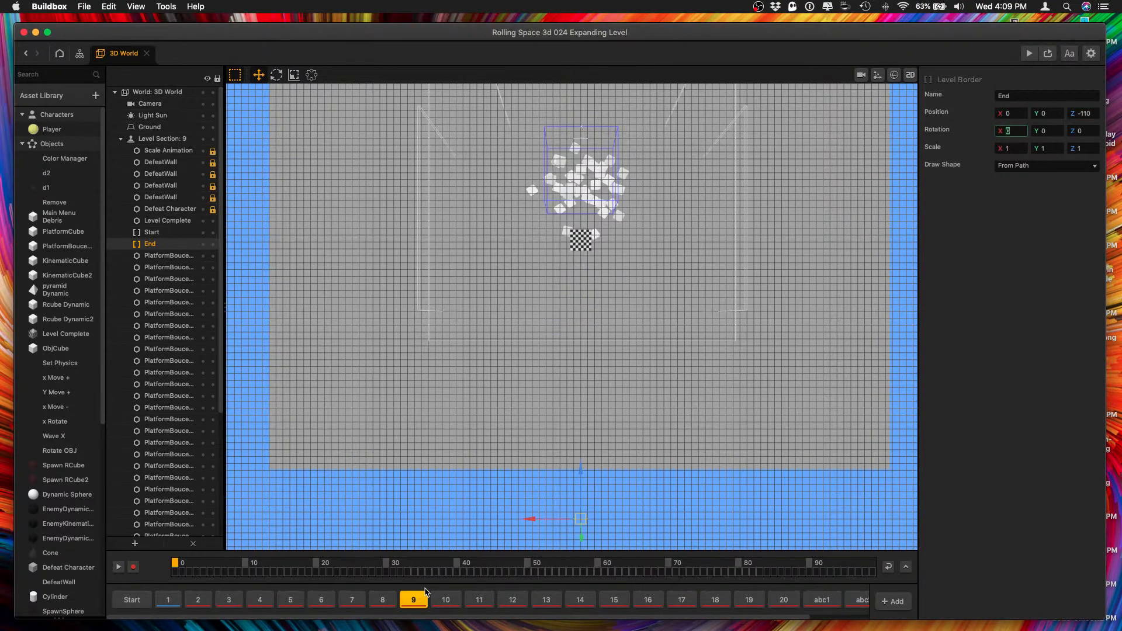
# Set the Z position of the End border in level section 10 to -110.
pyautogui.click(445, 599)
pyautogui.click(149, 489)
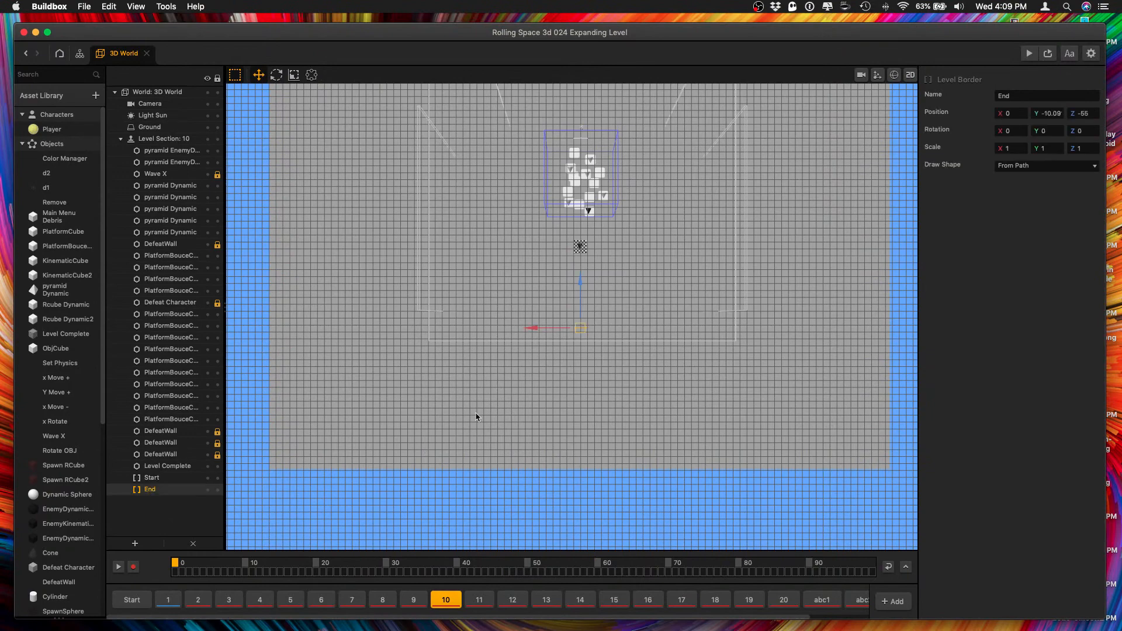
pyautogui.click(1083, 113)
pyautogui.write('-110')
pyautogui.press('Tab')
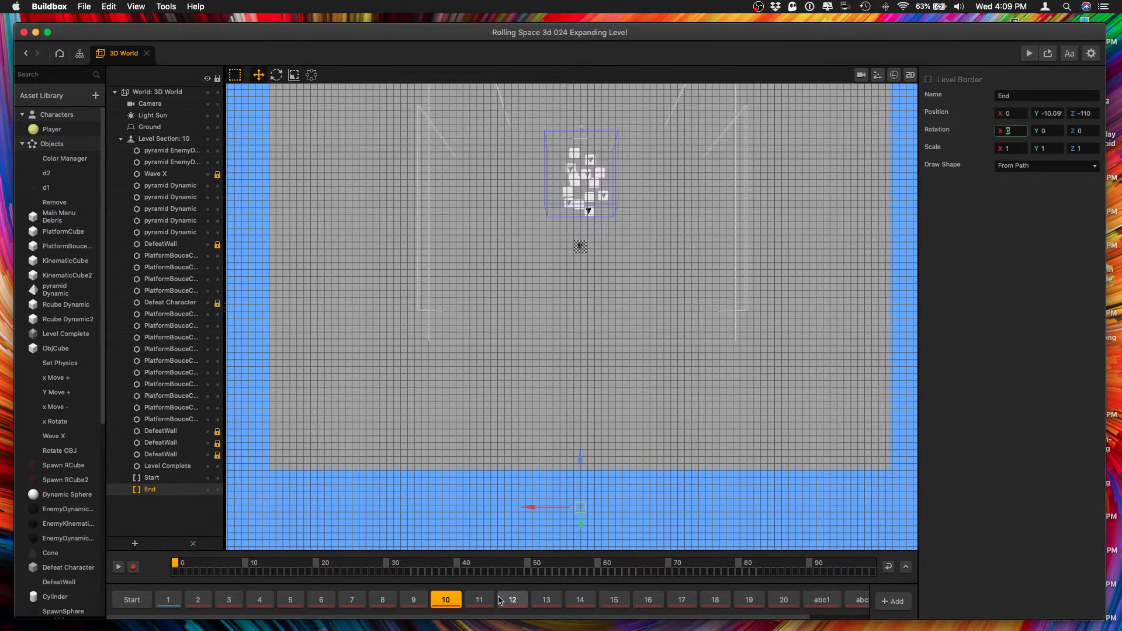
# Set the Z position of the End borders in level sections 11 and 12 to -110.
pyautogui.click(479, 599)
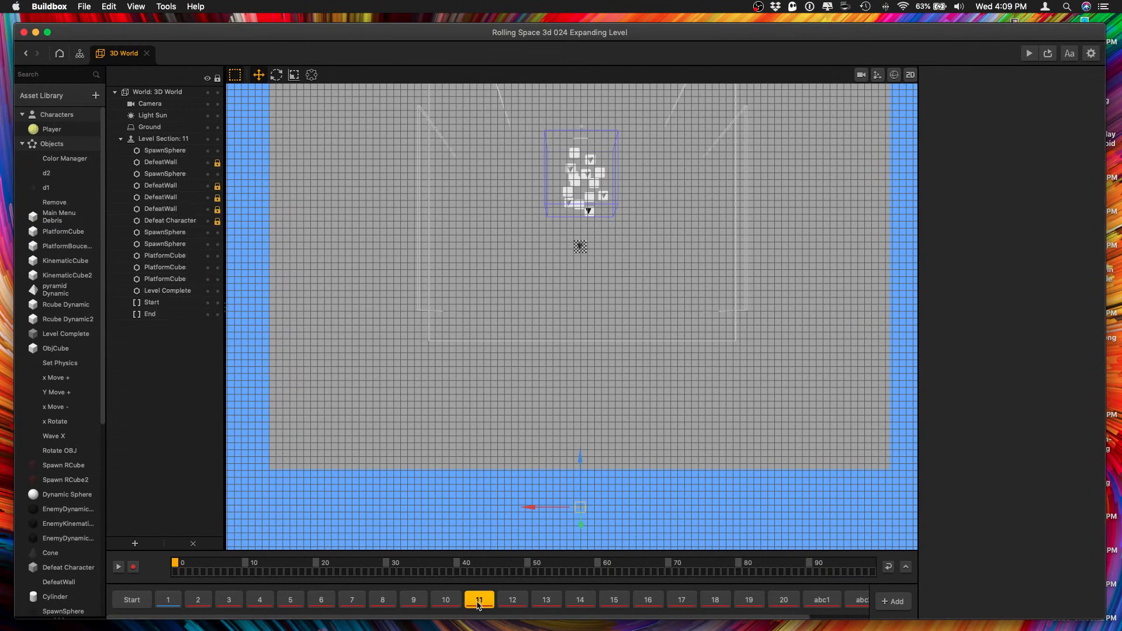
pyautogui.click(173, 314)
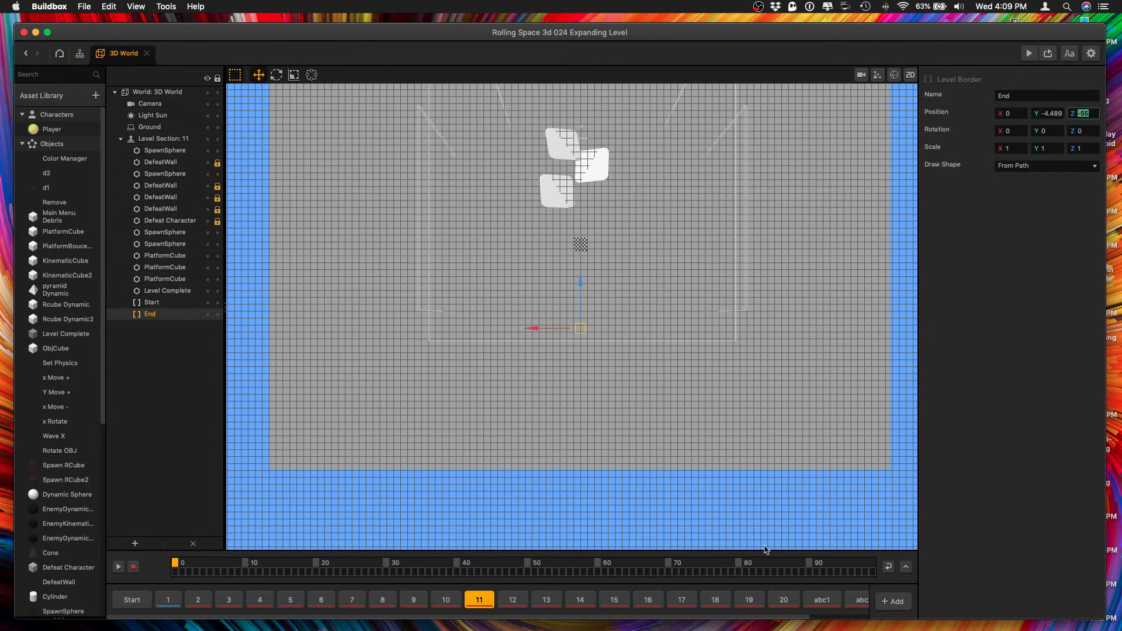
pyautogui.click(512, 599)
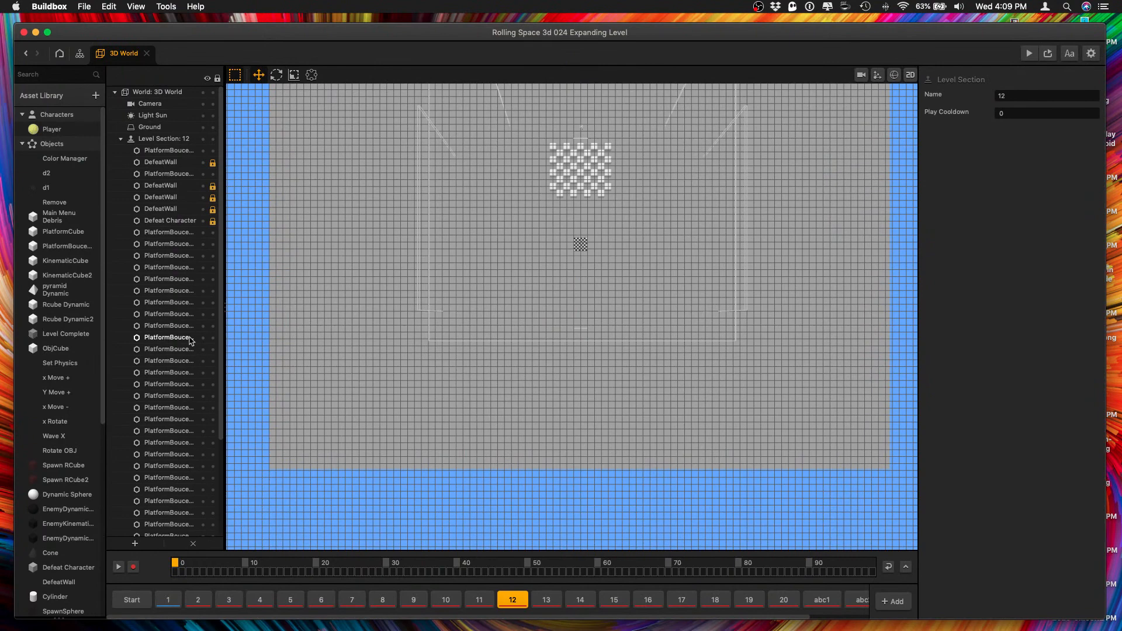
pyautogui.scroll(-5, 187, 346)
pyautogui.click(179, 531)
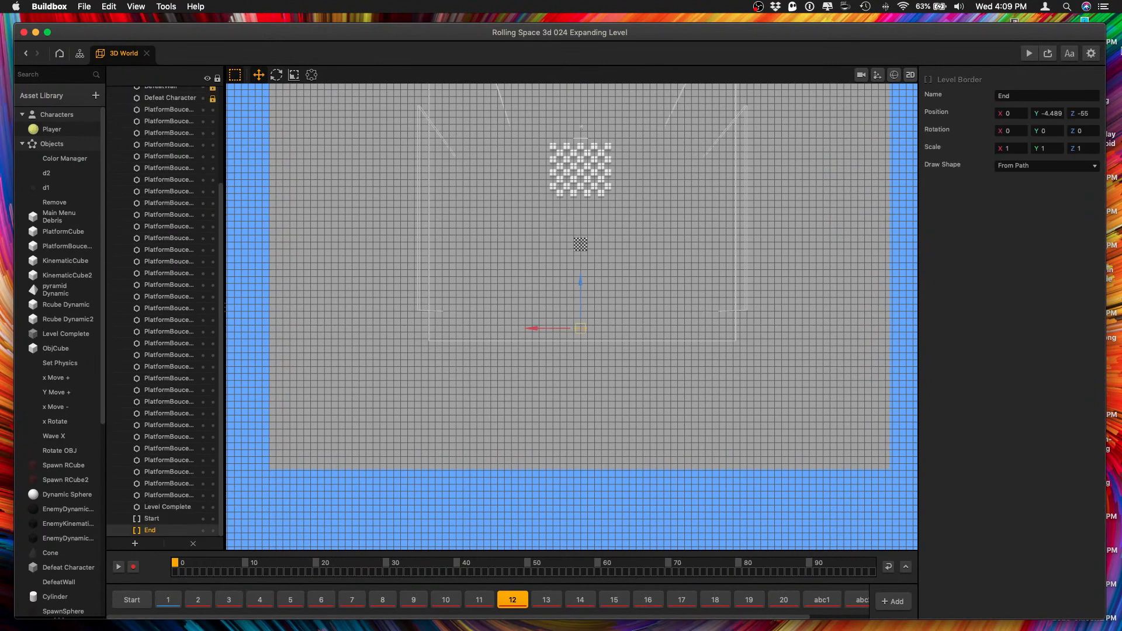
pyautogui.doubleClick(1081, 114)
pyautogui.write('-110')
# Set the Z position of the End border in level section 13 to -110.
pyautogui.click(546, 600)
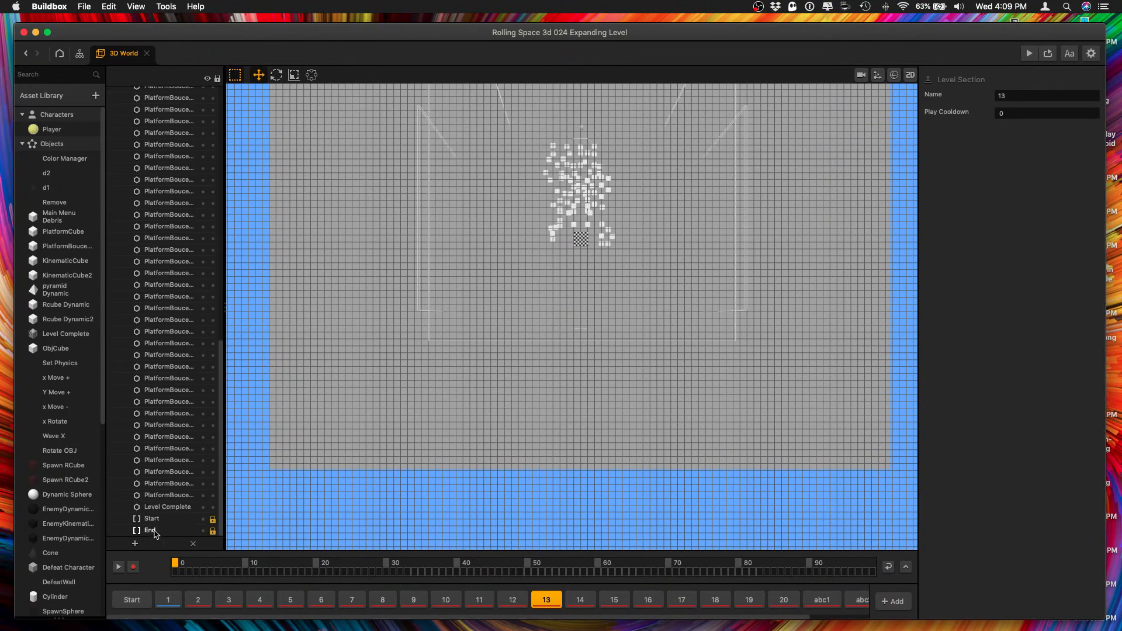
pyautogui.click(152, 530)
pyautogui.doubleClick(1081, 113)
pyautogui.write('-110')
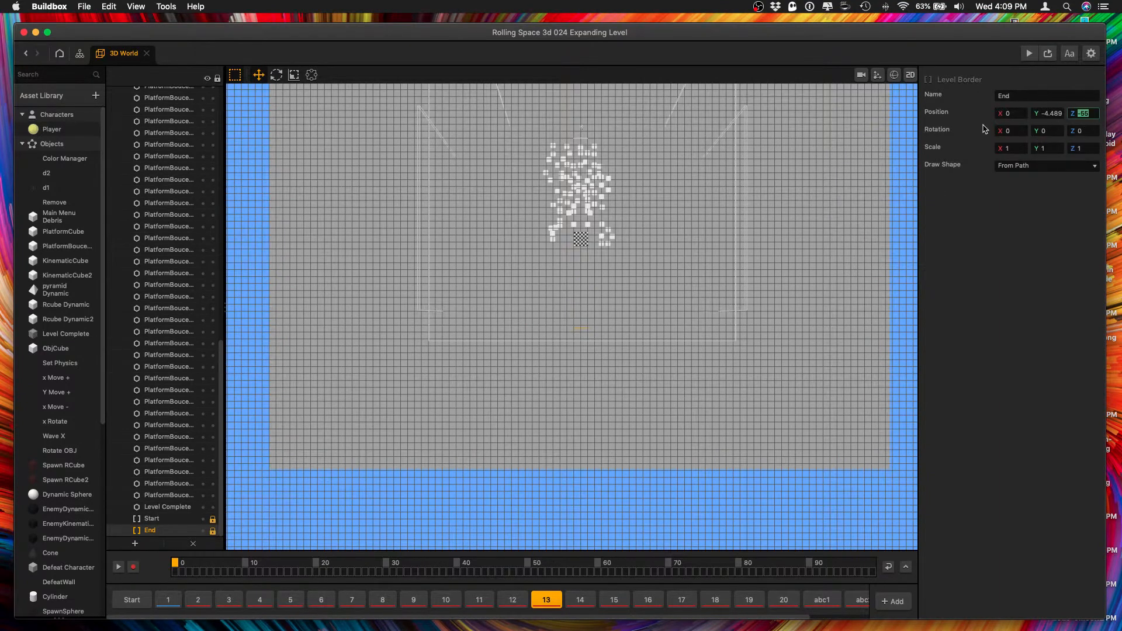
# Set the Z position of the End border in level section 14 to -110.
pyautogui.click(578, 599)
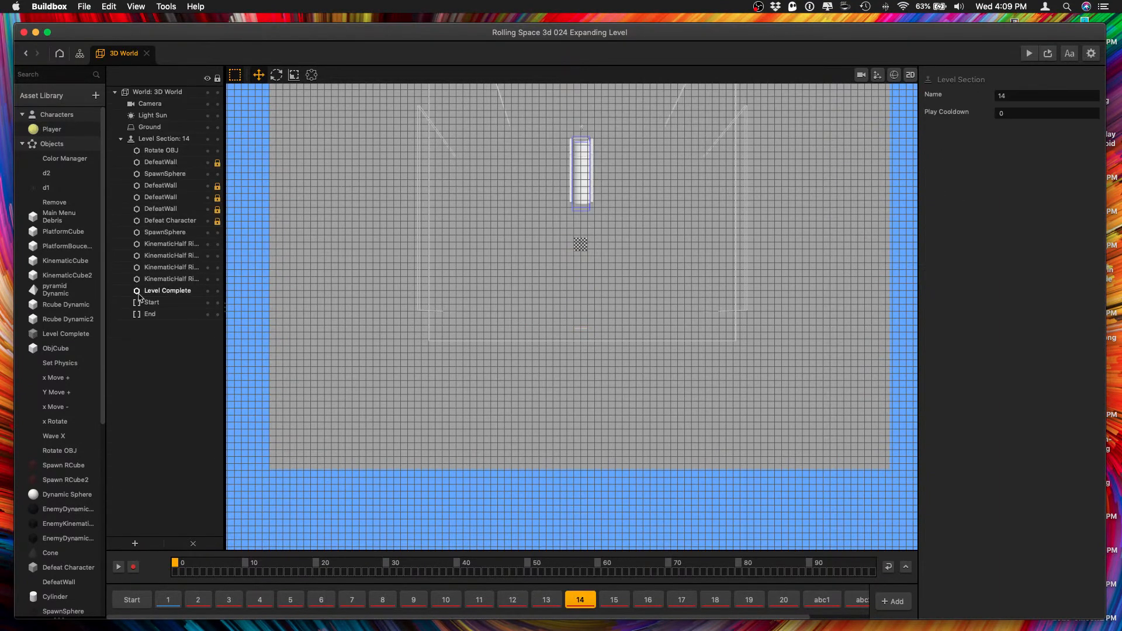
pyautogui.click(150, 314)
pyautogui.doubleClick(1081, 113)
pyautogui.write('-110')
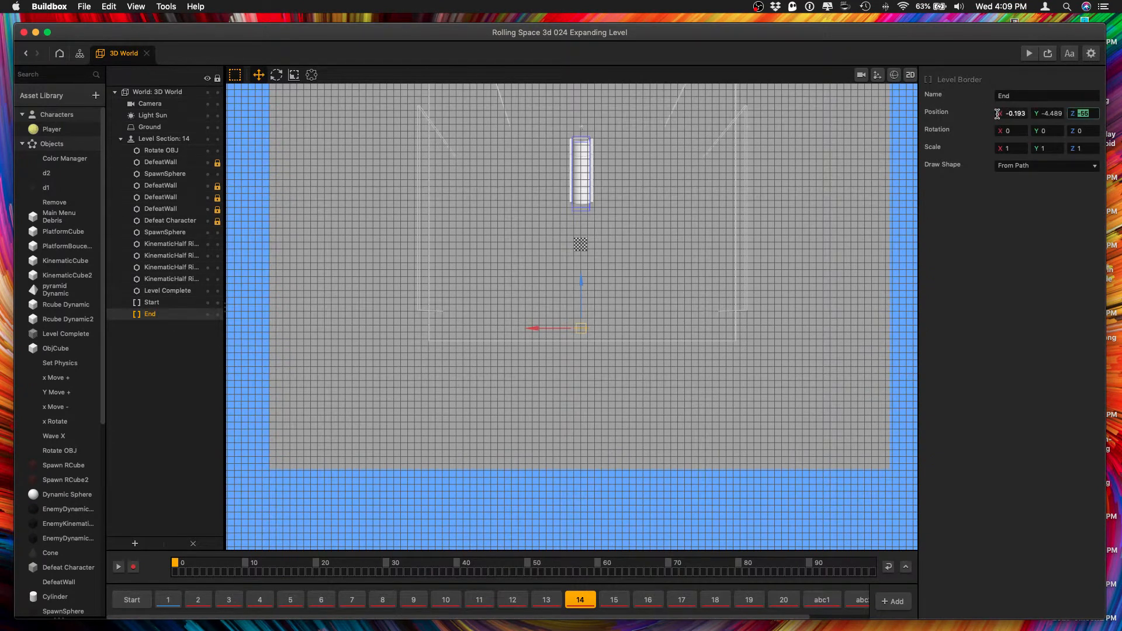
# Set the Z position of the End borders in level sections 15 through 17 to -110.
pyautogui.click(612, 600)
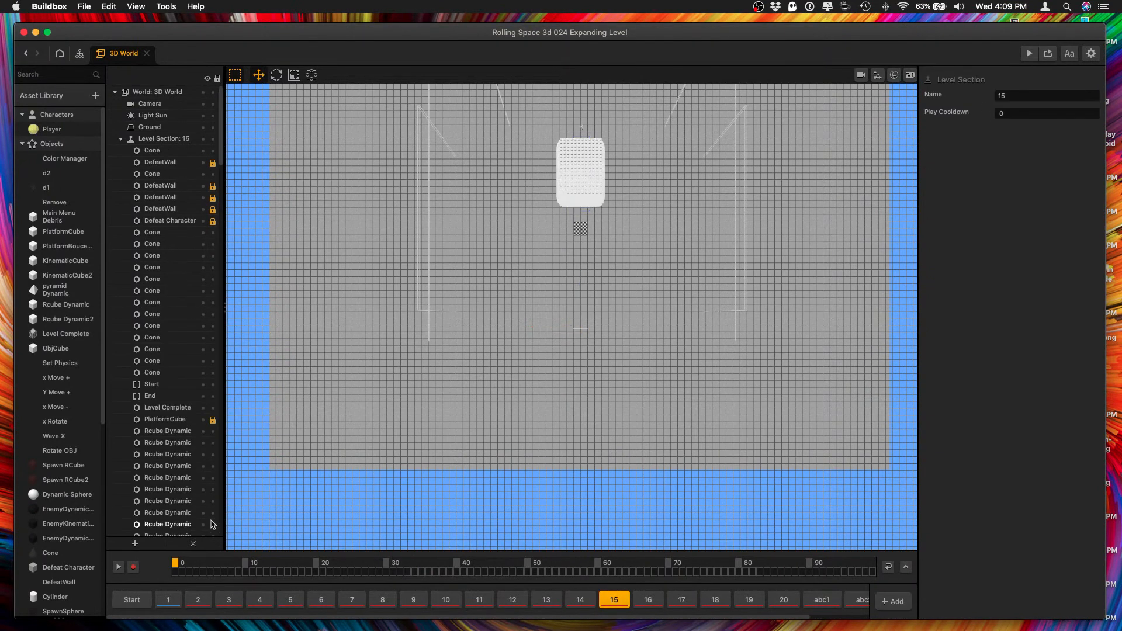
pyautogui.click(151, 397)
pyautogui.doubleClick(1081, 113)
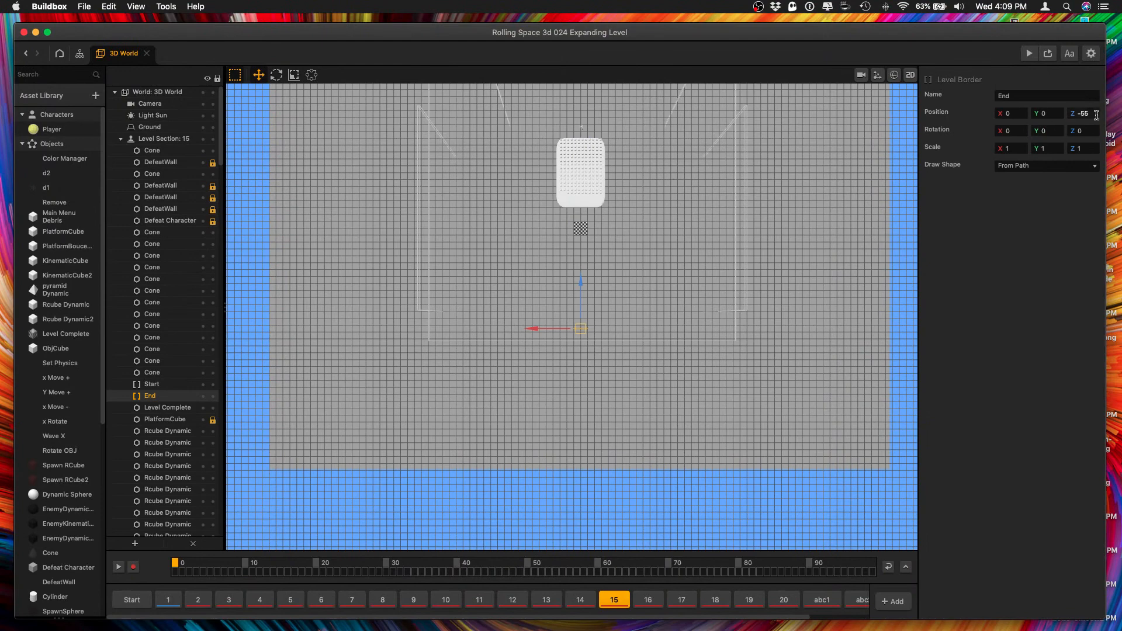
pyautogui.write('-110')
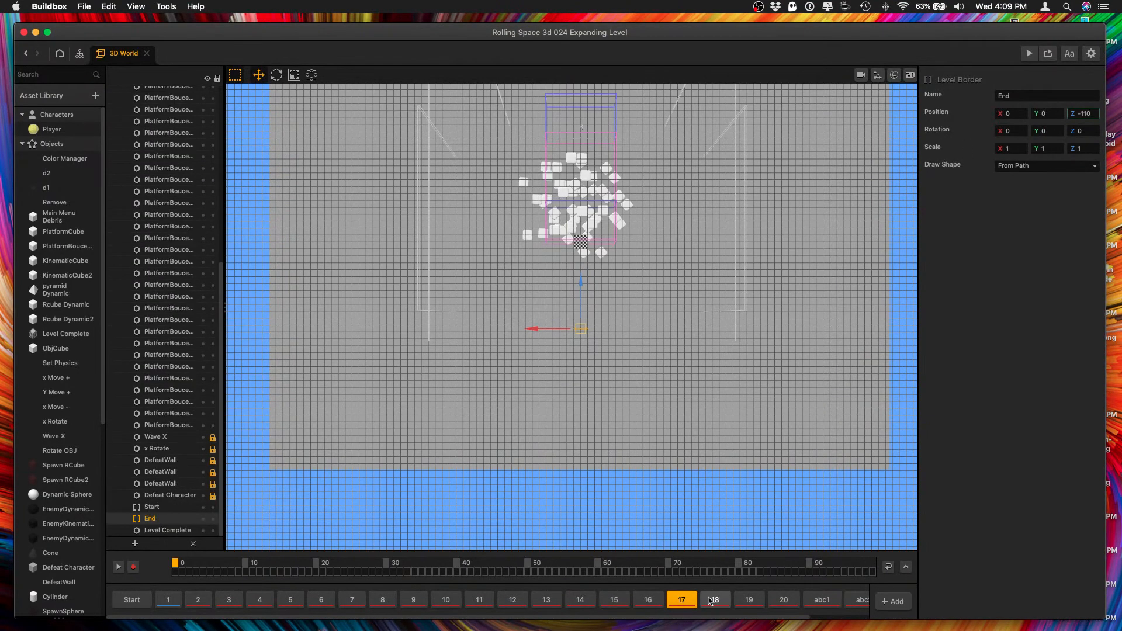
# Set the Z position of the End border in level section 18 to -110.
pyautogui.click(711, 600)
pyautogui.click(153, 431)
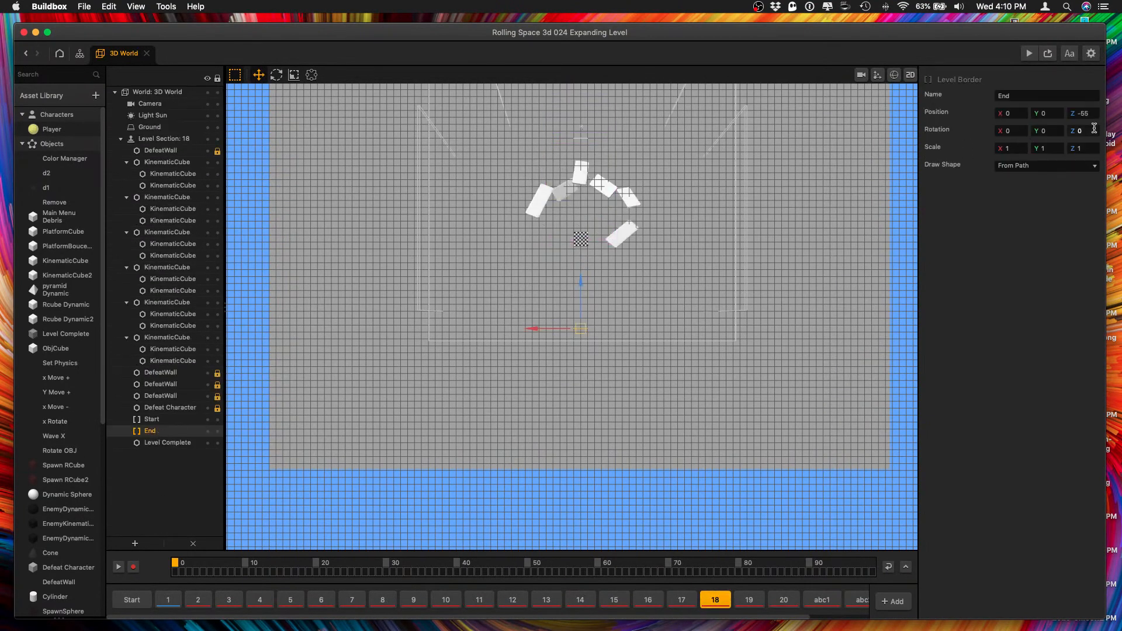
pyautogui.write('-110')
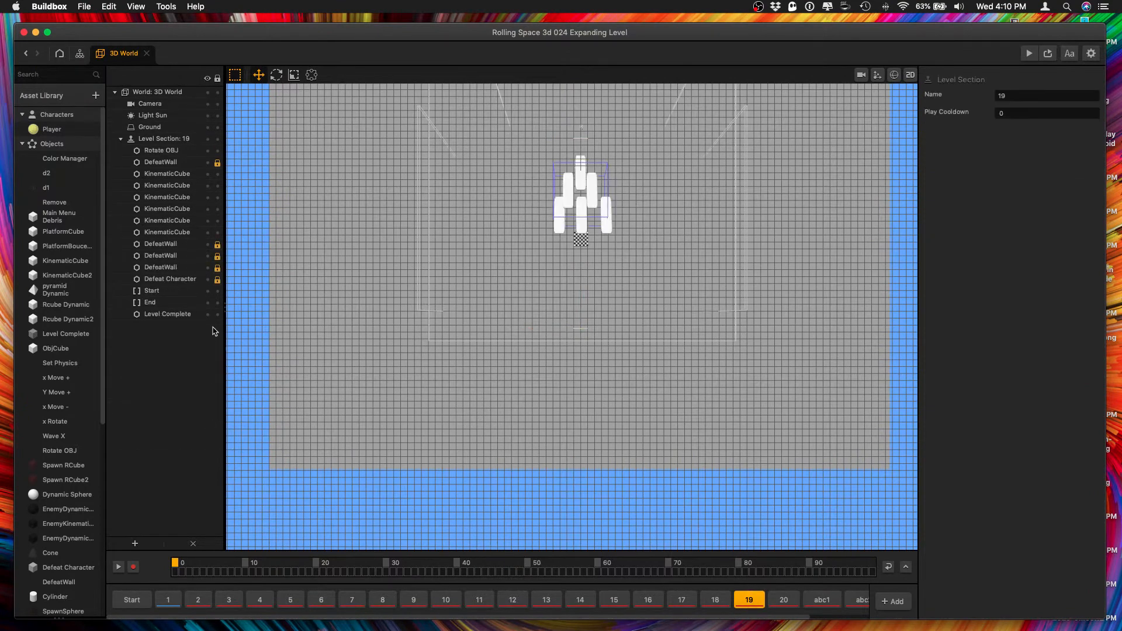
# Set the Z position of the End border in level section 19 to -110.
pyautogui.click(169, 291)
pyautogui.click(170, 302)
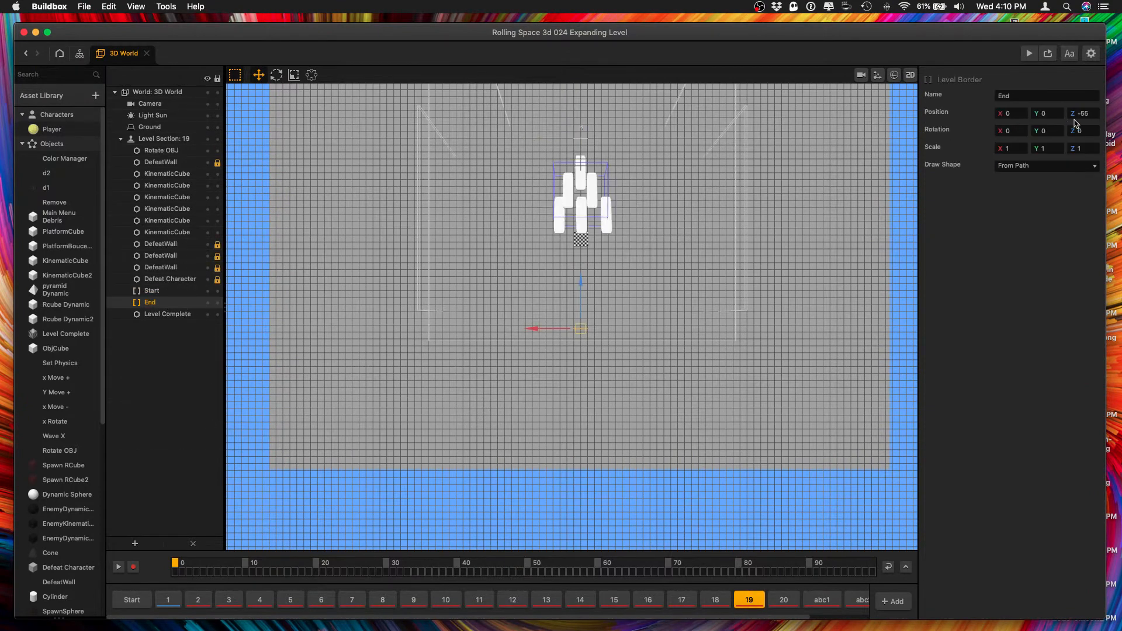
pyautogui.moveTo(1092, 112); pyautogui.dragTo(870, 98)
pyautogui.write('-110')
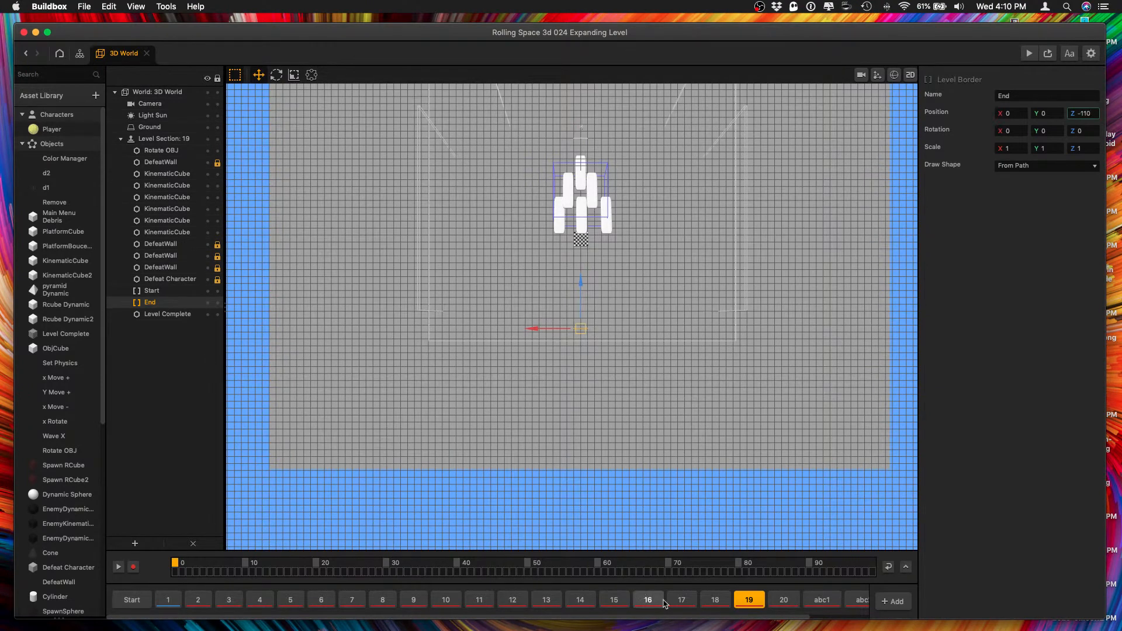
# Set the Z position of the End border in level section 20 to -110.
pyautogui.click(784, 599)
pyautogui.scroll(-5, 171, 514)
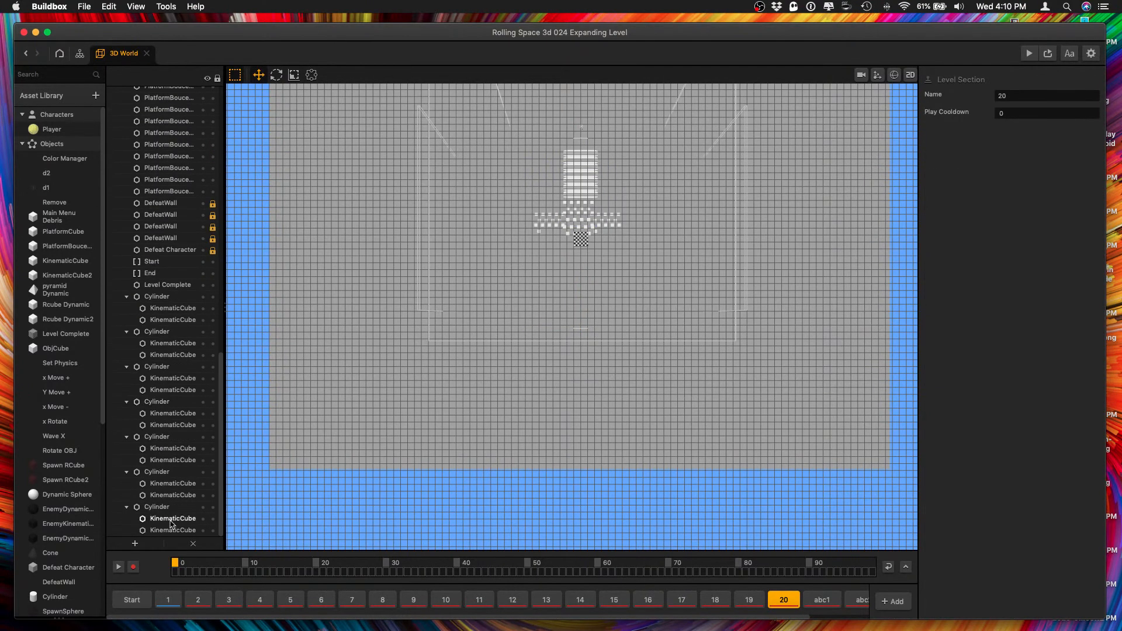
pyautogui.click(155, 274)
pyautogui.moveTo(1104, 117); pyautogui.dragTo(1074, 113)
pyautogui.write('-110')
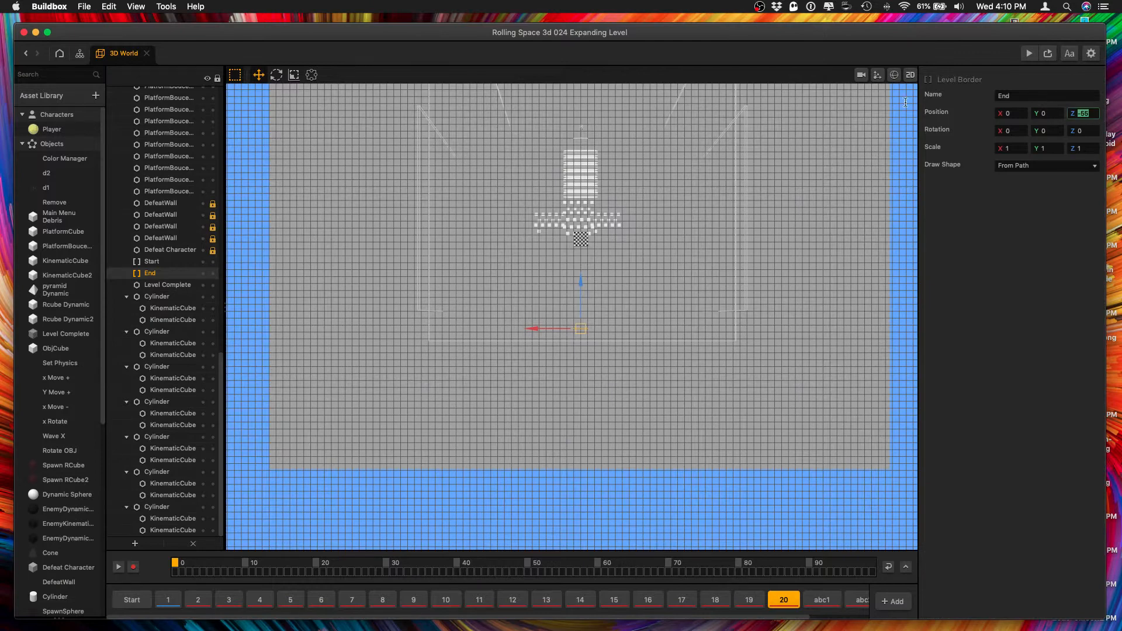
pyautogui.press('Tab')
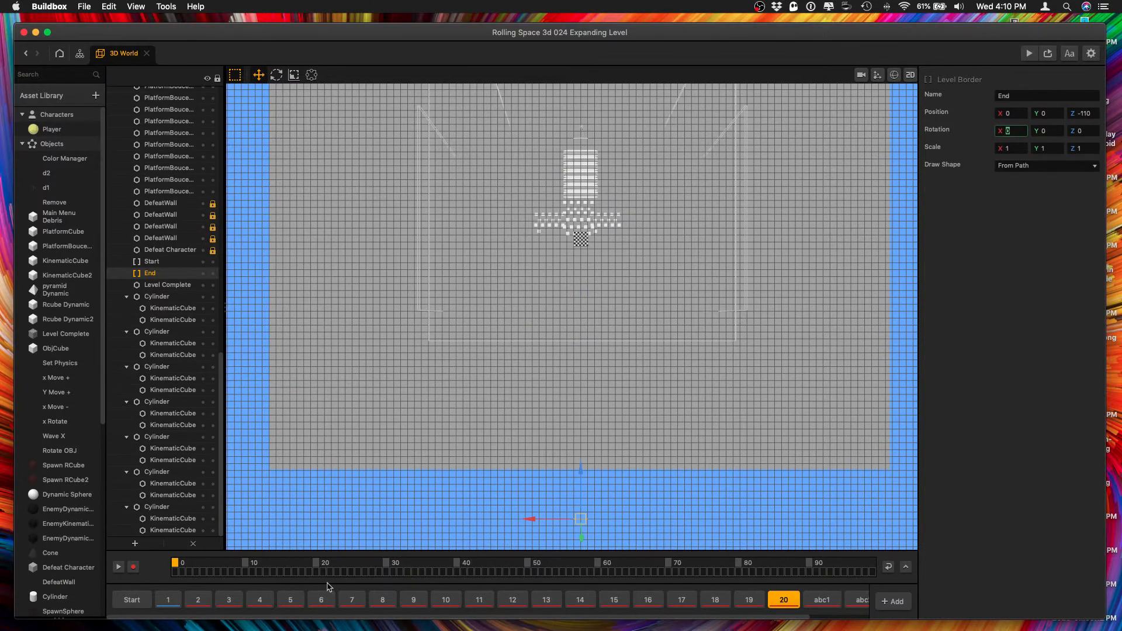
# Copy the Defeat Character plane from level section 1 and replace the one in level section 2 with it.
pyautogui.click(173, 605)
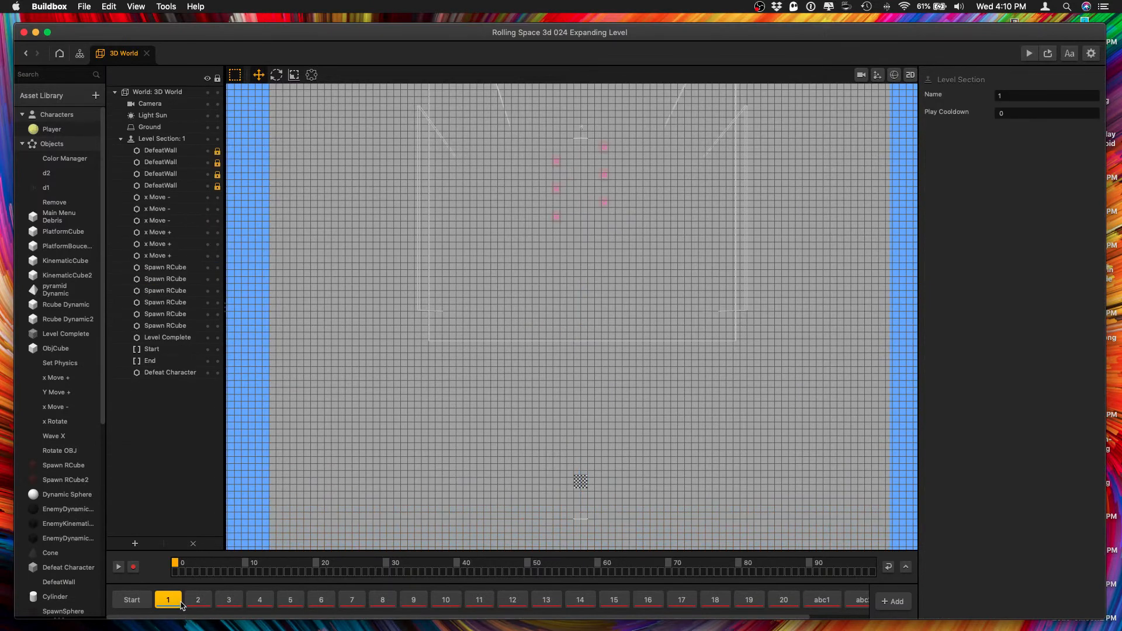
pyautogui.click(343, 471)
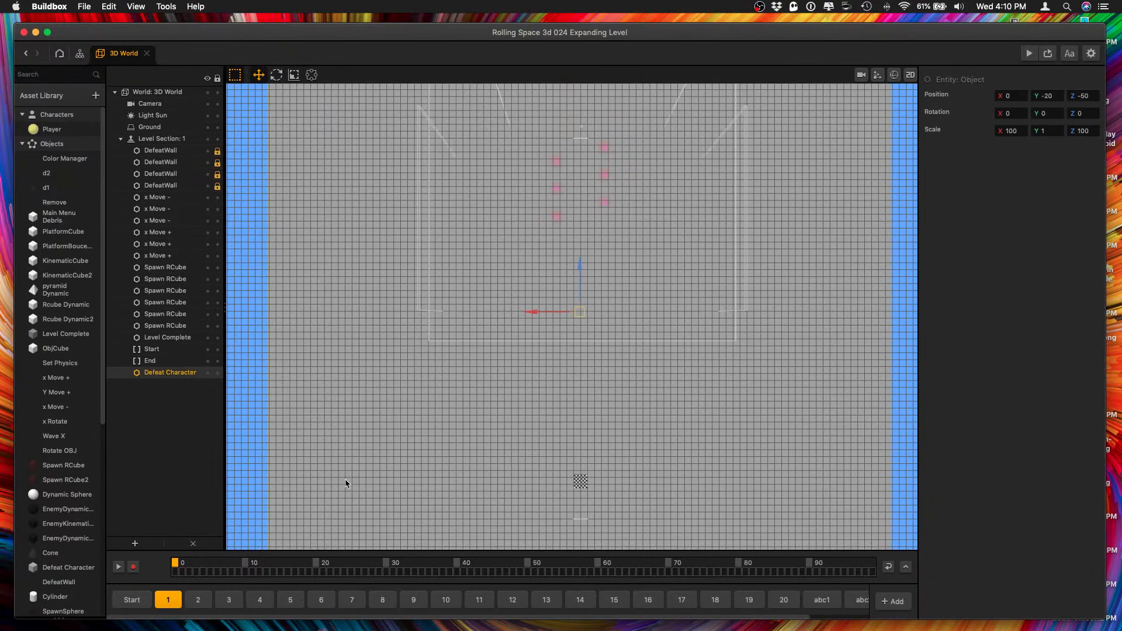
pyautogui.click(196, 601)
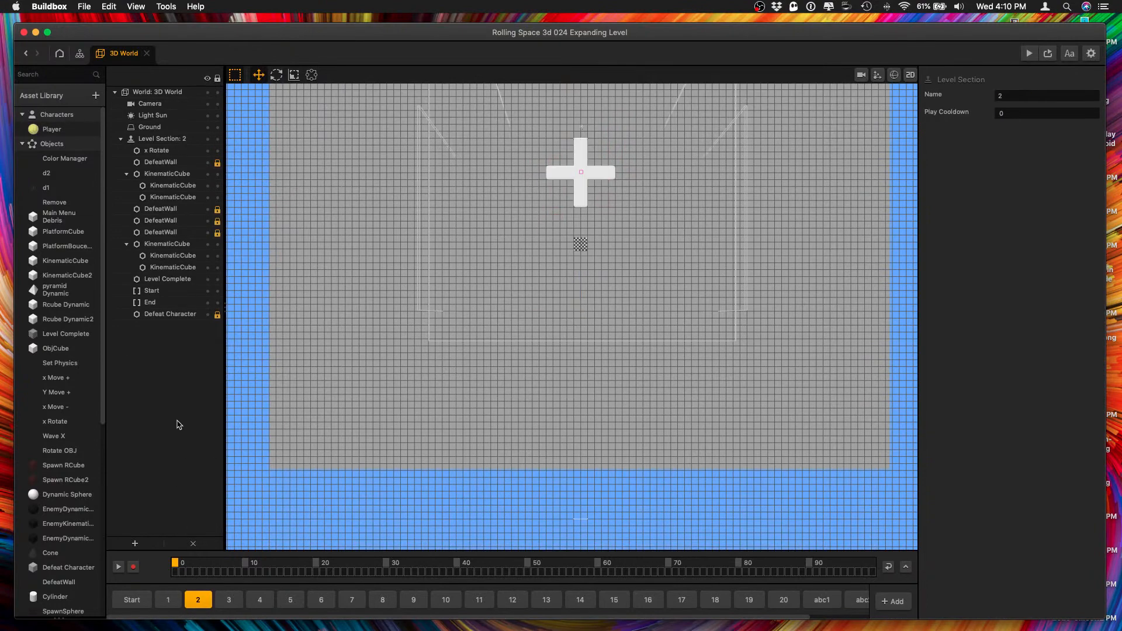
pyautogui.click(169, 316)
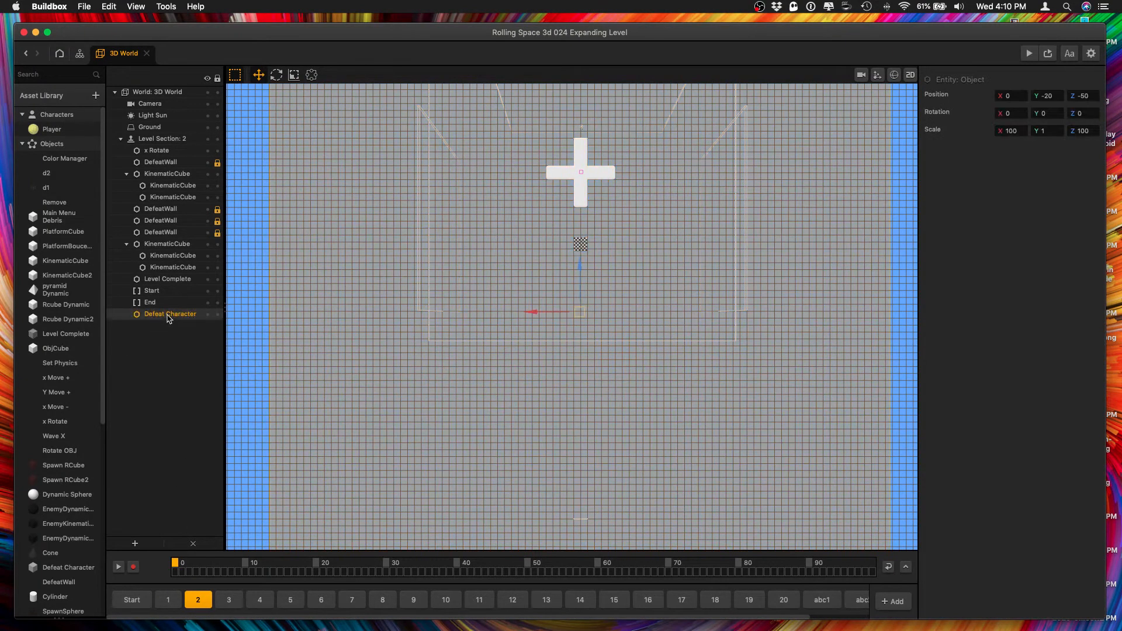
# Replace the Defeat Character planes in level sections 3 and 4 with the copy from level section 1.
pyautogui.click(228, 601)
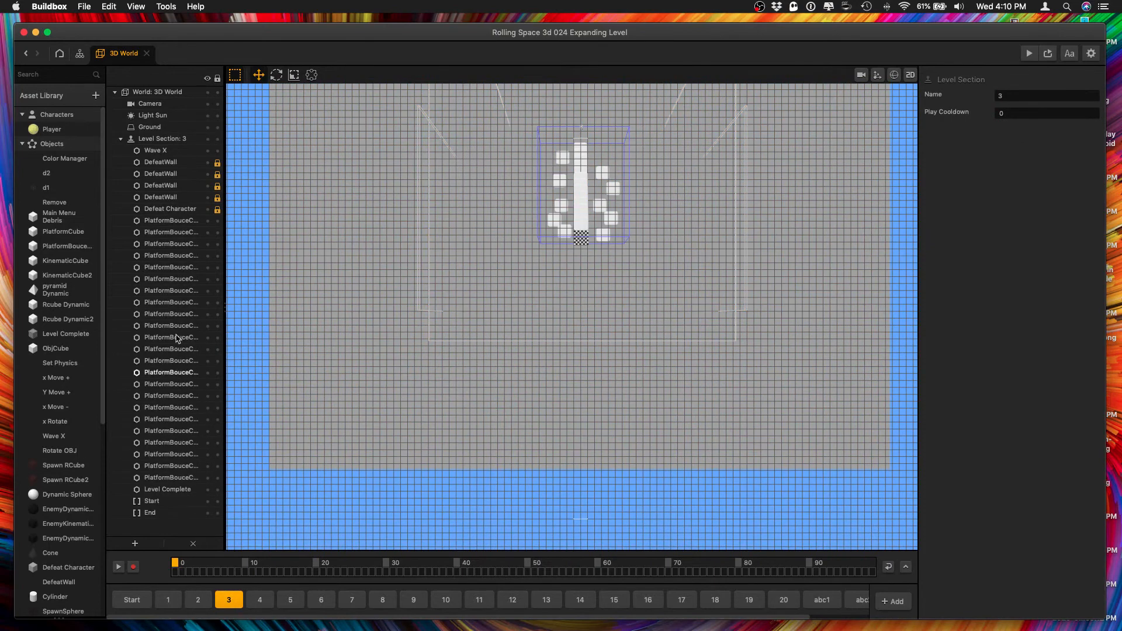
pyautogui.click(174, 210)
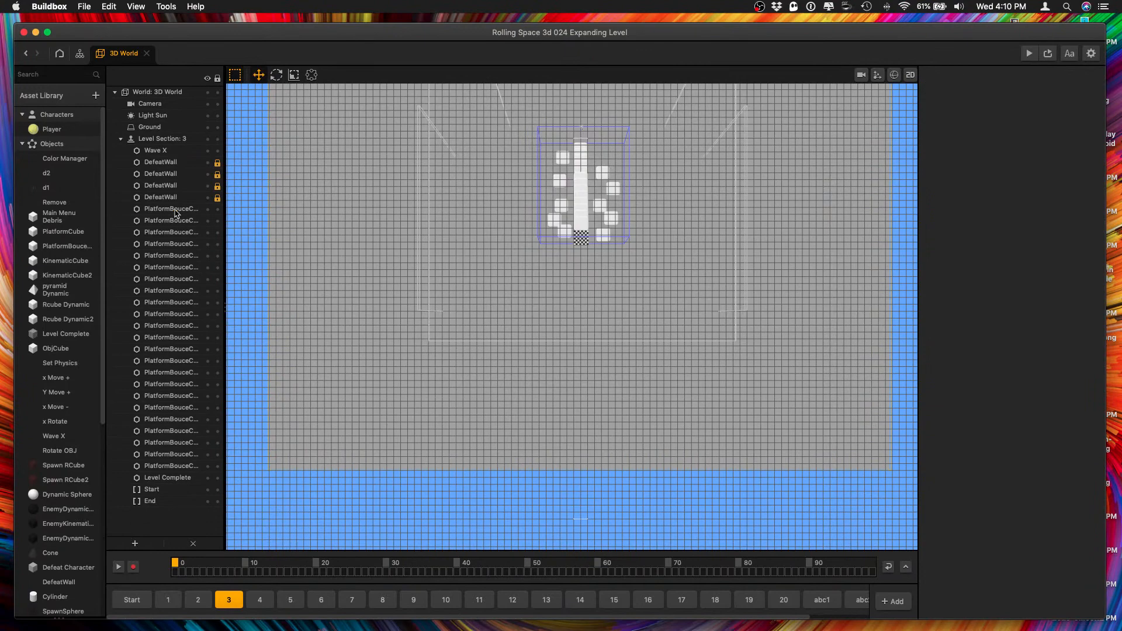
pyautogui.click(261, 600)
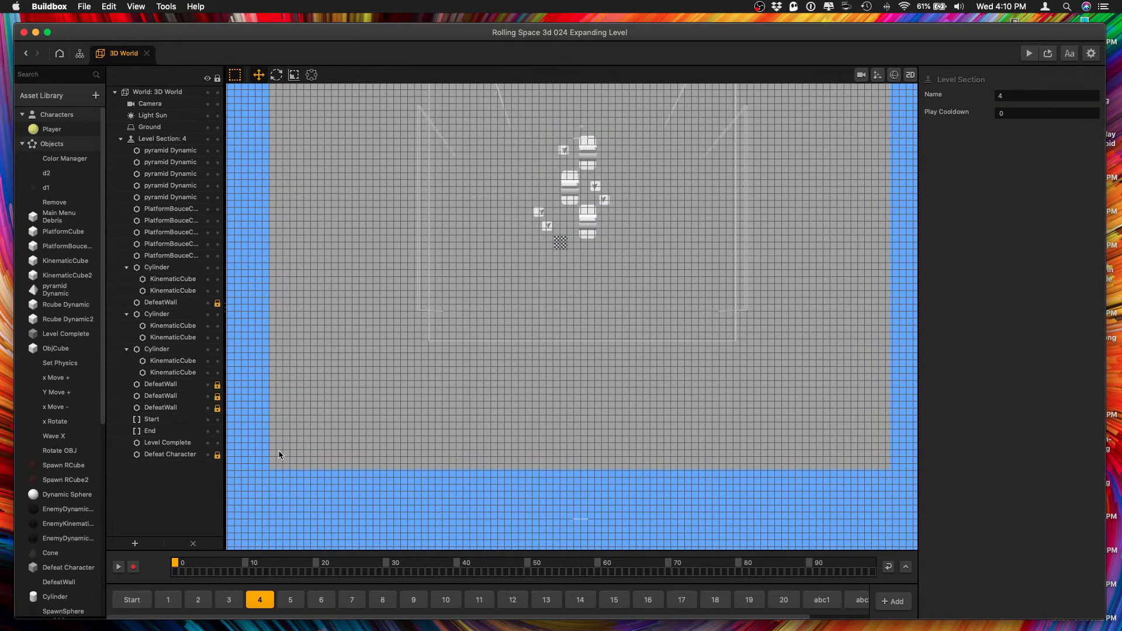
pyautogui.click(186, 458)
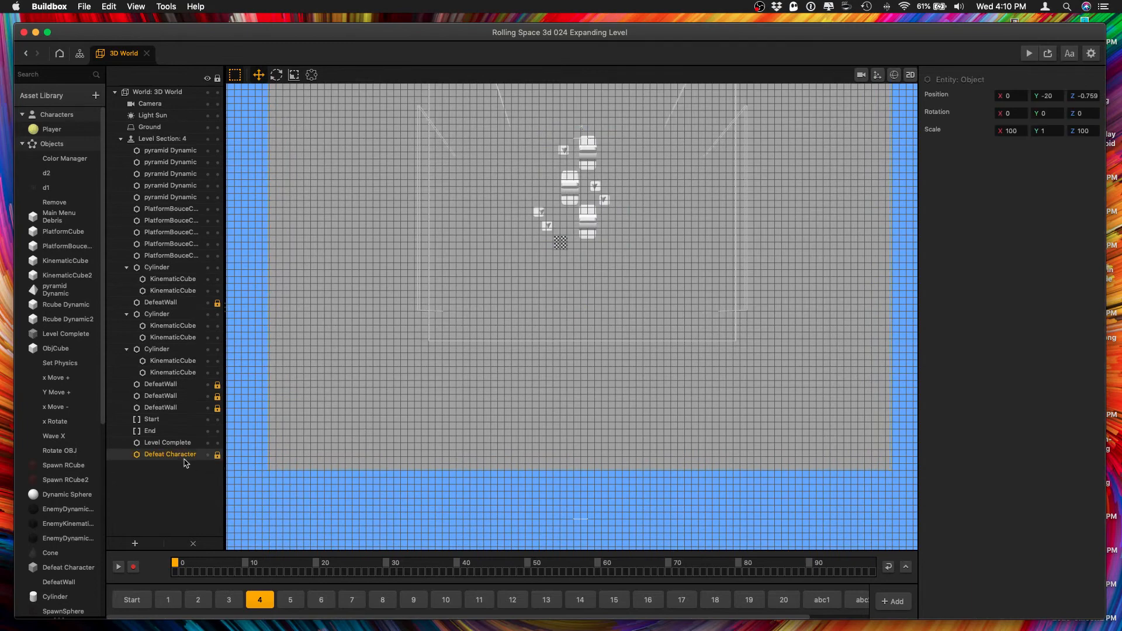
pyautogui.press('Delete')
pyautogui.press('super+v')
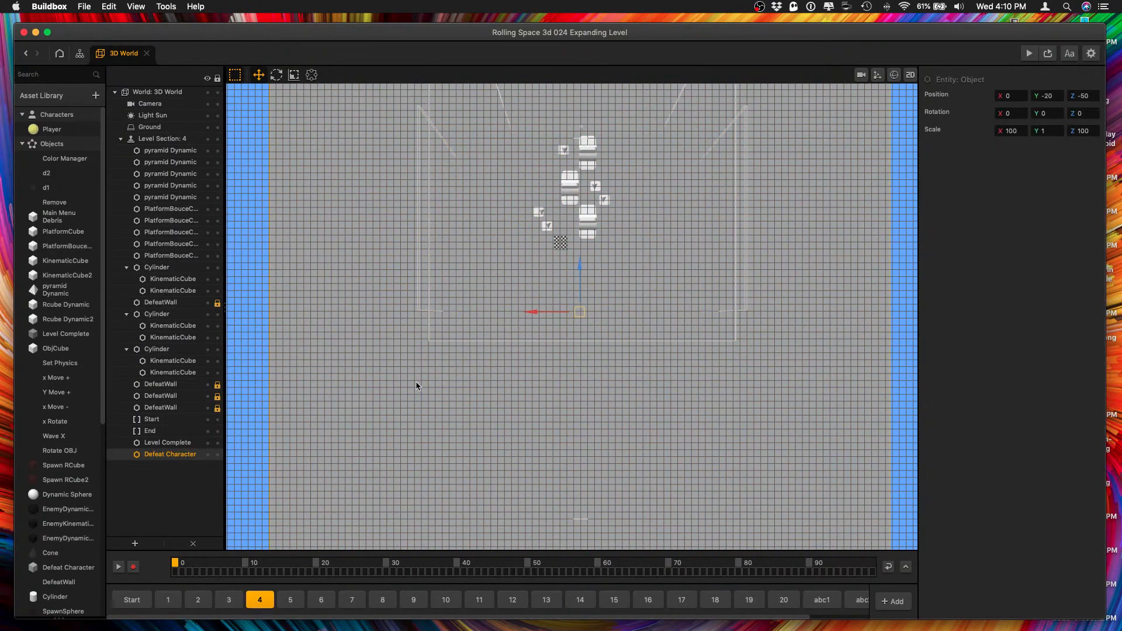
pyautogui.moveTo(412, 420); pyautogui.dragTo(515, 328, button='middle')
pyautogui.click(505, 298)
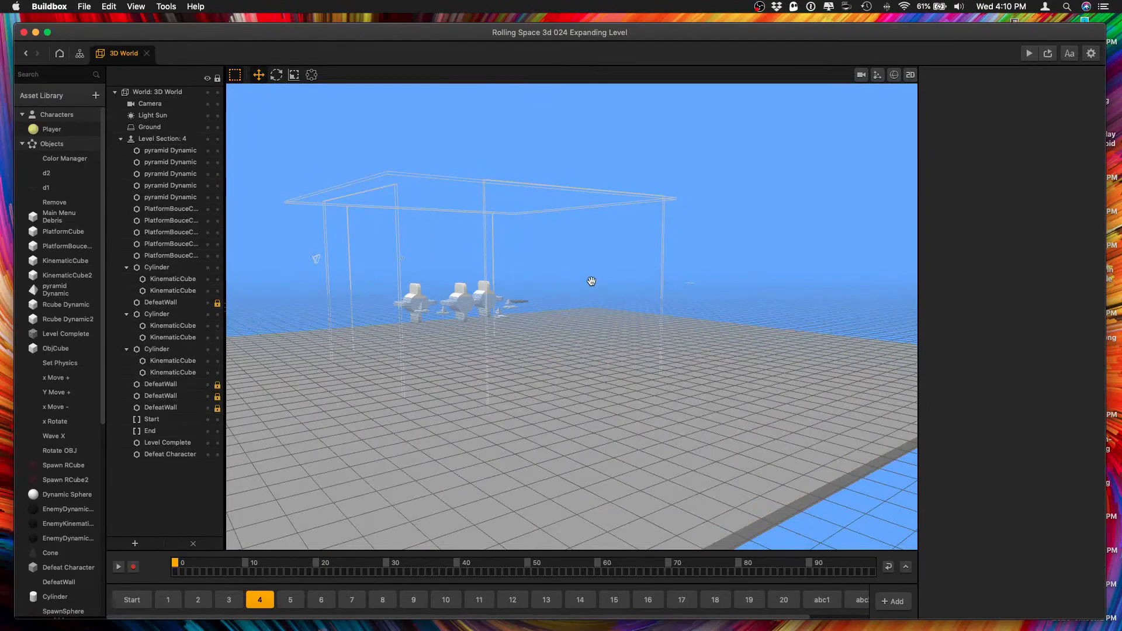
pyautogui.moveTo(591, 281); pyautogui.dragTo(524, 265, button='middle')
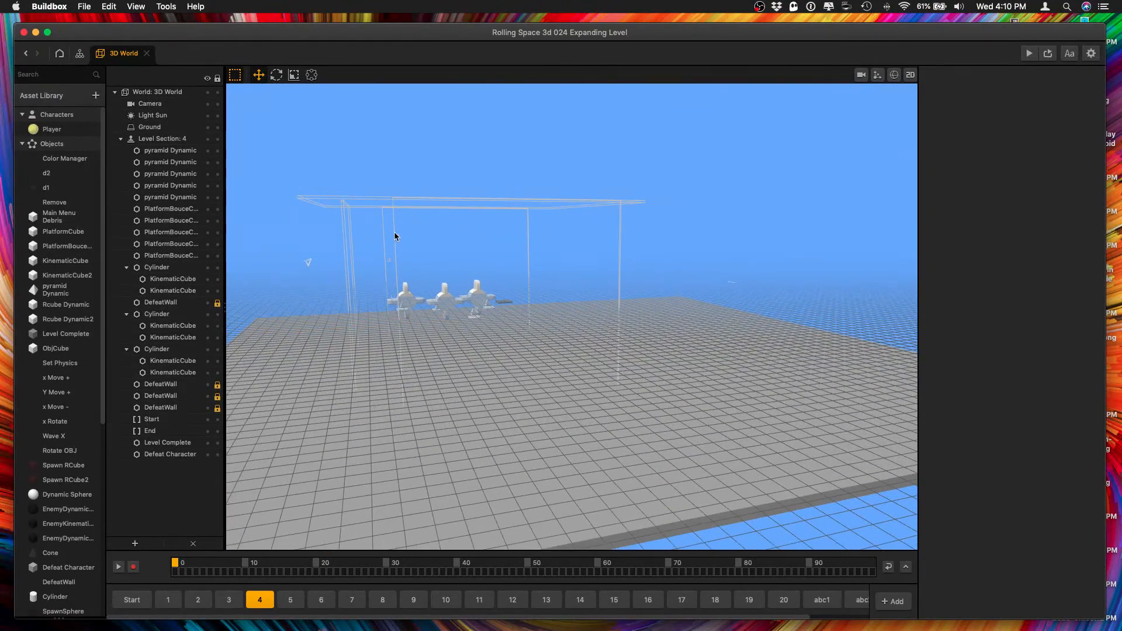
# Reorder level section 4's object list so the overhead DefeatWall sits directly above the other three DefeatWalls.
pyautogui.moveTo(394, 233); pyautogui.dragTo(419, 230, button='middle')
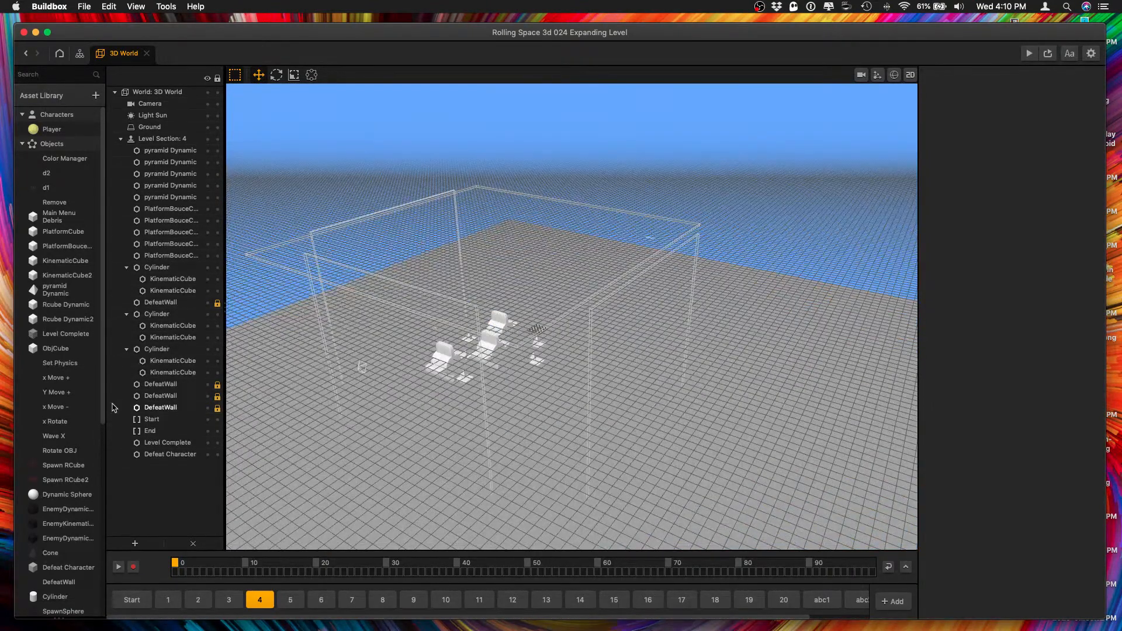
pyautogui.click(161, 385)
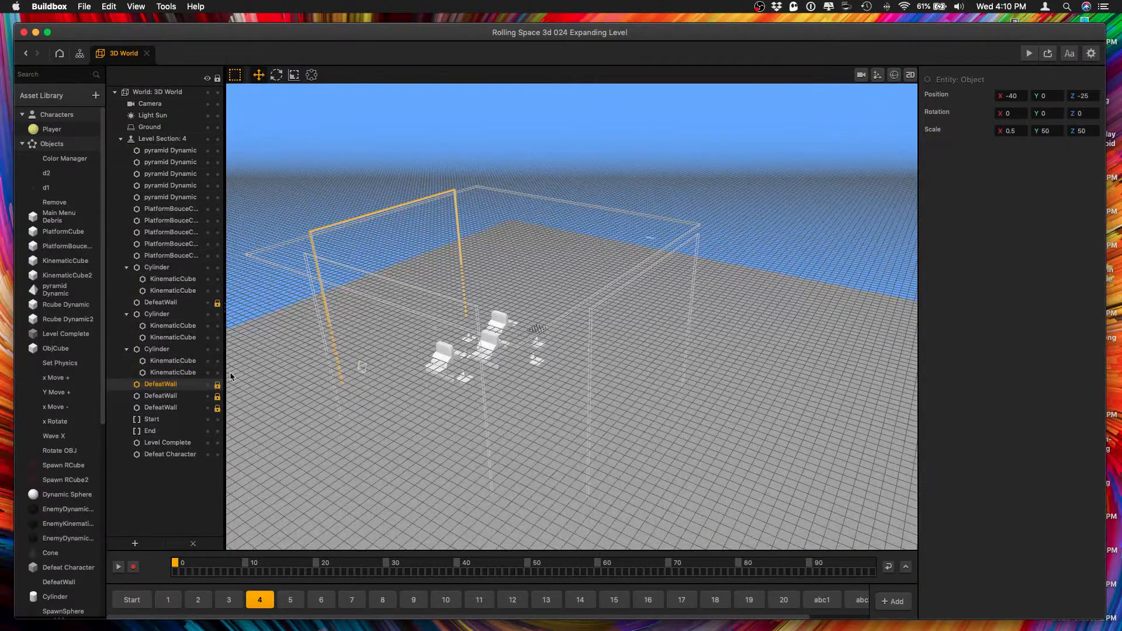
pyautogui.click(170, 396)
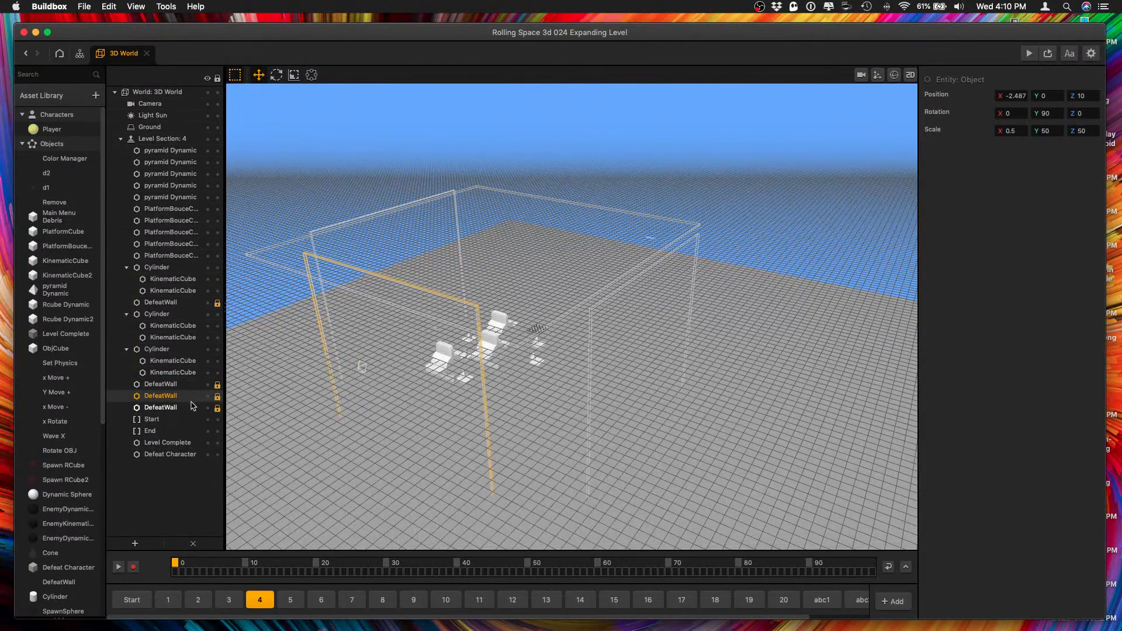
pyautogui.click(191, 408)
pyautogui.click(191, 397)
pyautogui.click(189, 387)
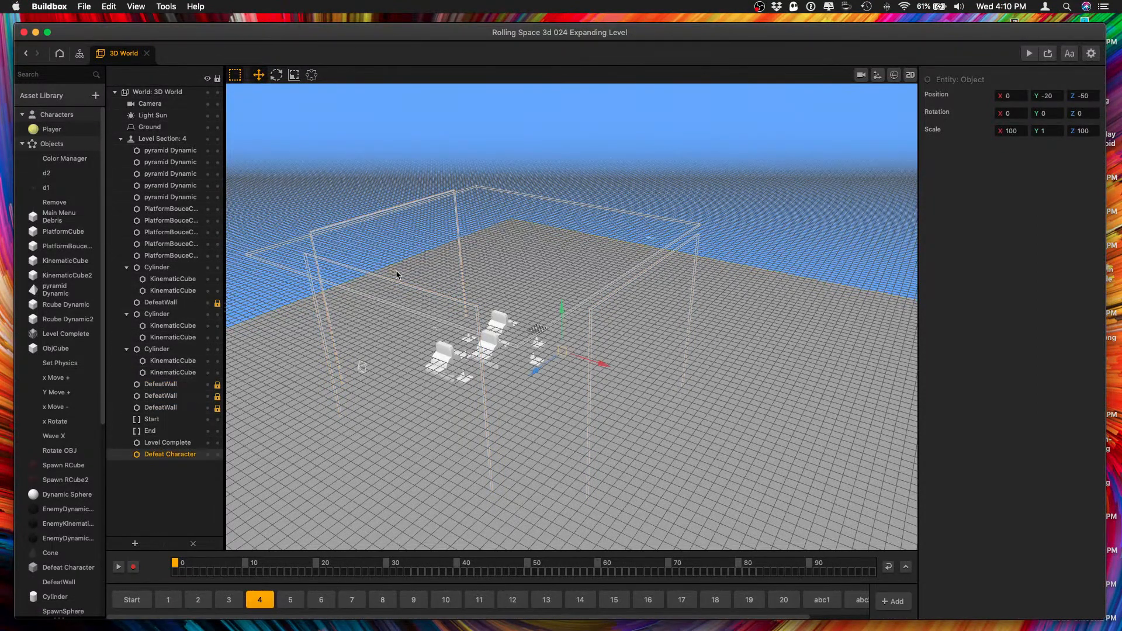
pyautogui.click(193, 303)
pyautogui.moveTo(183, 386); pyautogui.dragTo(183, 385)
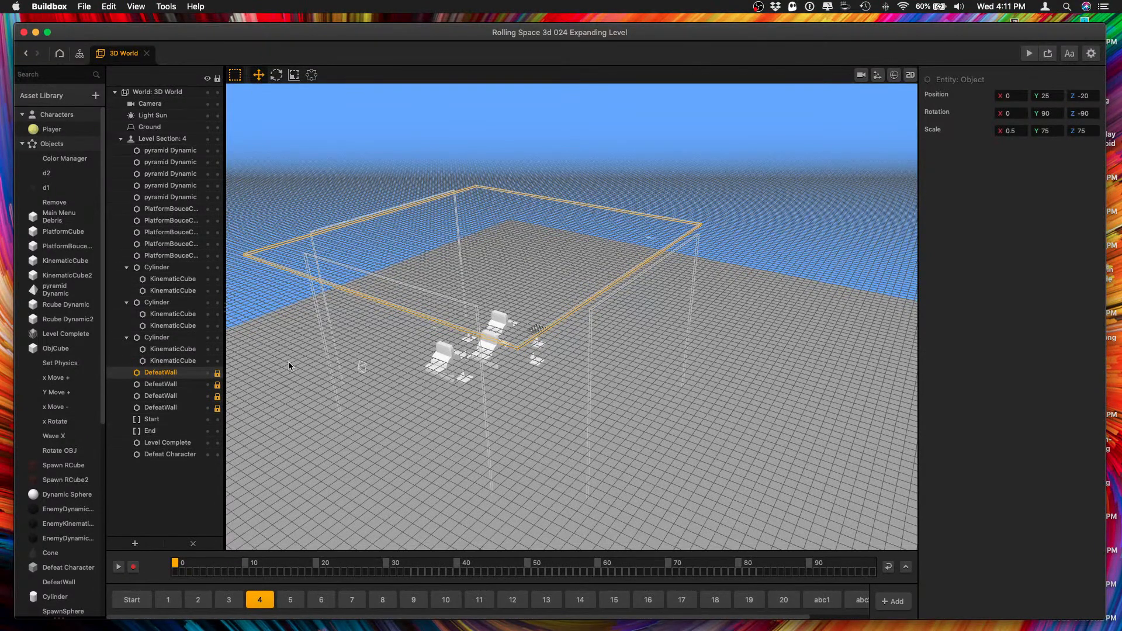
# Unlock the overhead DefeatWall in level section 4 and set its Y position to 50.
pyautogui.click(217, 374)
pyautogui.moveTo(490, 197); pyautogui.dragTo(487, 166)
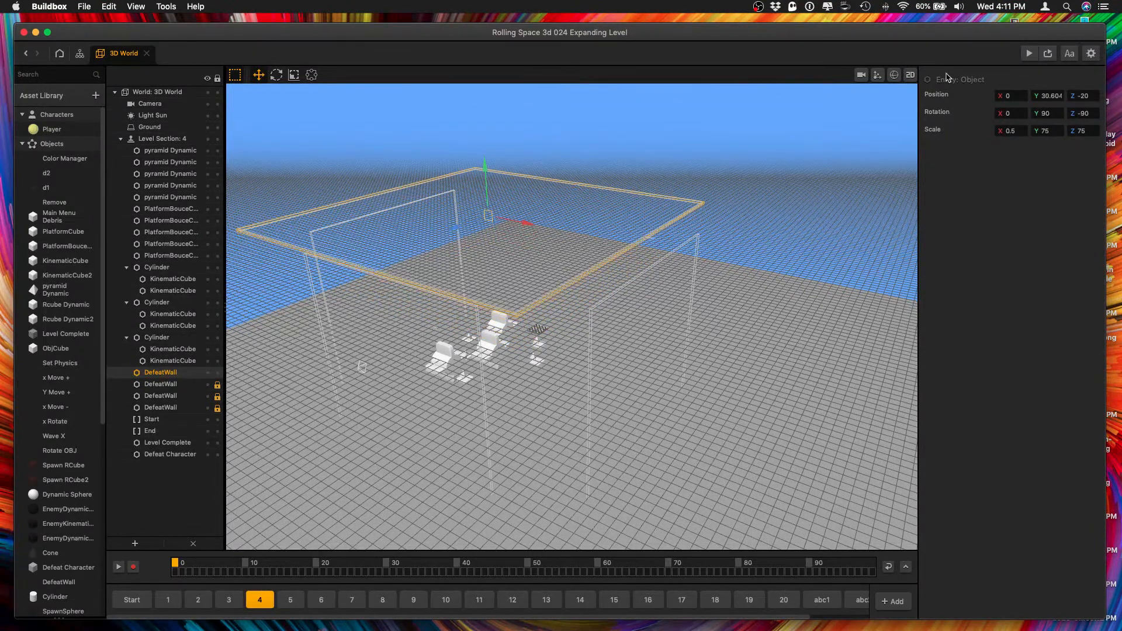
pyautogui.moveTo(1042, 95); pyautogui.dragTo(1074, 96)
pyautogui.write('50')
pyautogui.click(1074, 96)
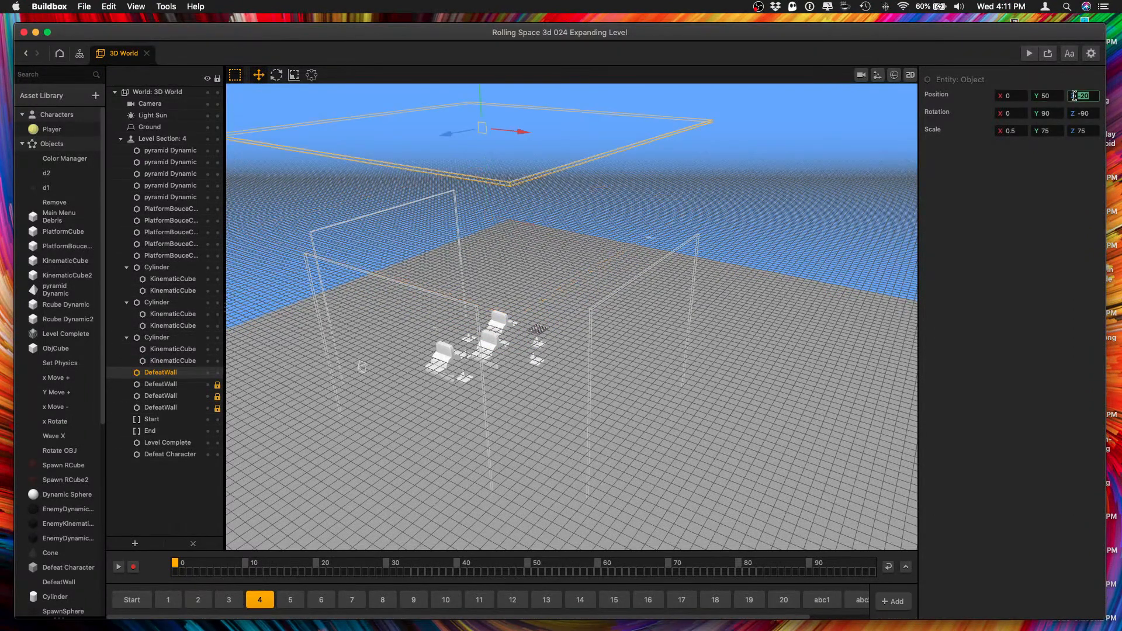
pyautogui.click(638, 339)
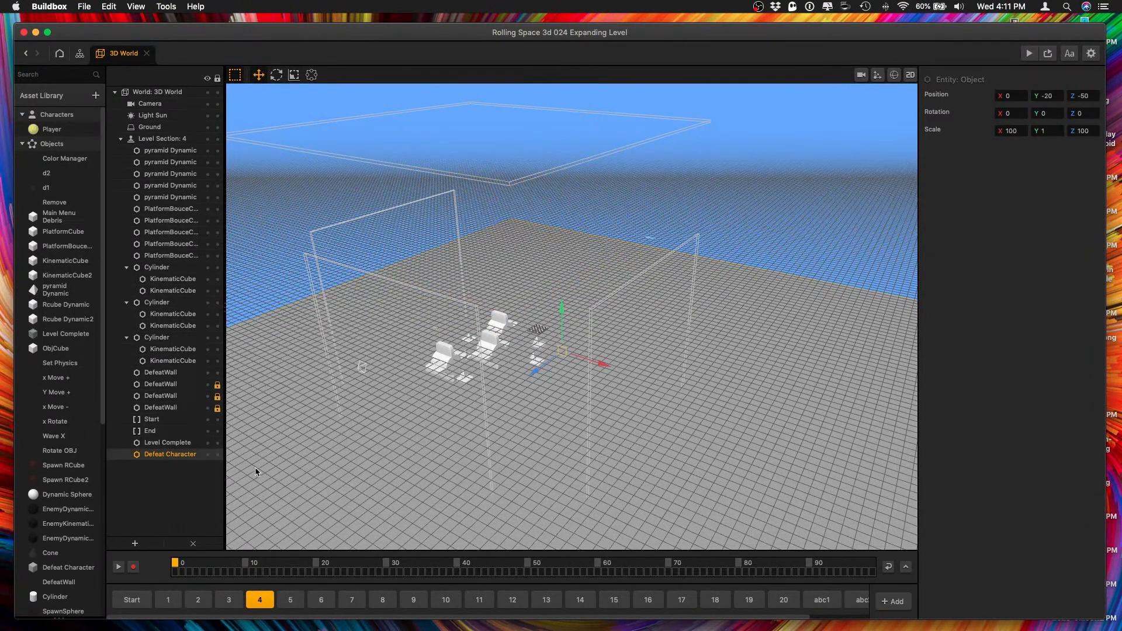
# In level section 1's object list, place Defeat Character directly below the four DefeatWalls.
pyautogui.click(167, 599)
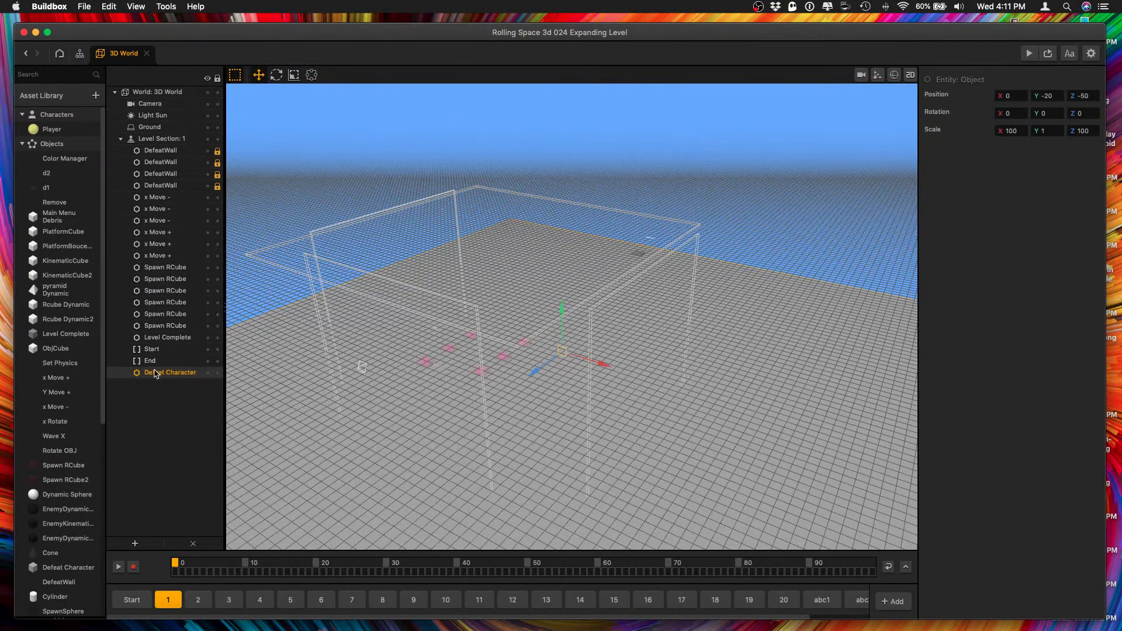
pyautogui.moveTo(156, 373); pyautogui.dragTo(177, 197)
# Set the Y position of the overhead DefeatWall in level section 1 to 50.
pyautogui.click(175, 185)
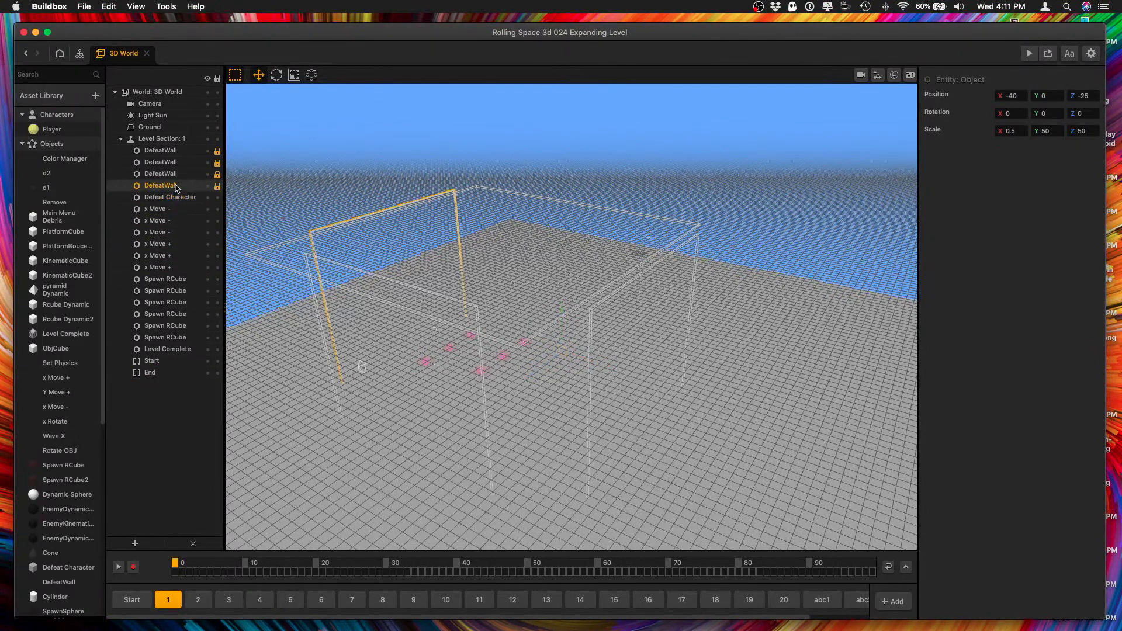
pyautogui.click(175, 174)
pyautogui.click(178, 161)
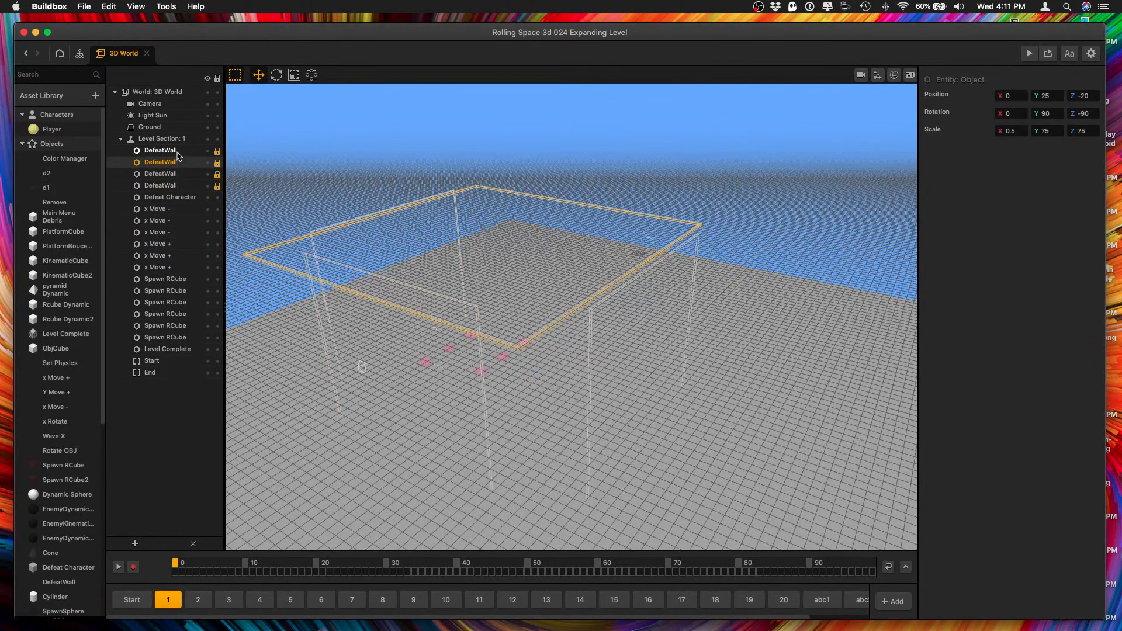
pyautogui.click(1046, 95)
pyautogui.write('50')
pyautogui.press('Tab')
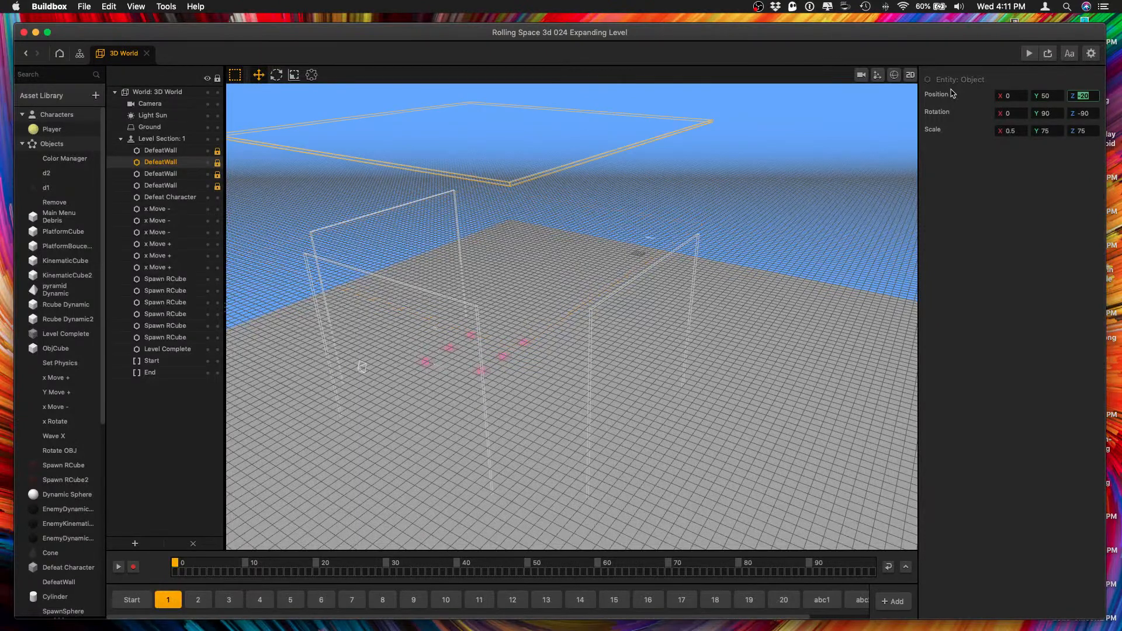
# Unlock all four DefeatWalls in level section 1.
pyautogui.click(189, 185)
pyautogui.click(218, 186)
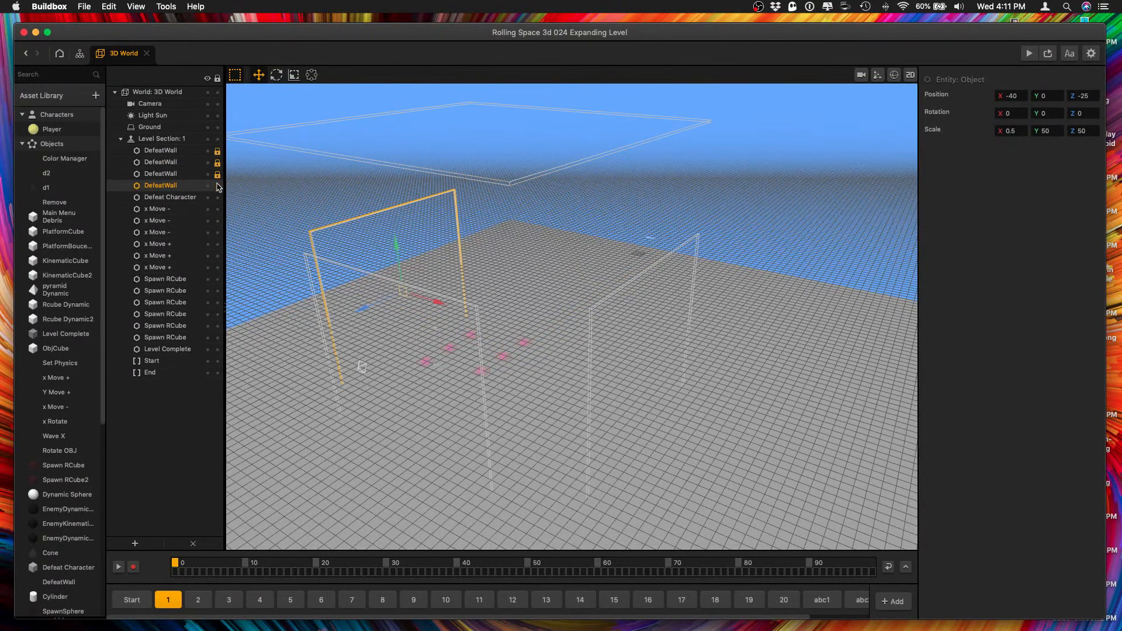
pyautogui.click(217, 174)
pyautogui.click(218, 163)
pyautogui.click(218, 152)
# Raise the three upright DefeatWalls of level section 1 together to a Y position of about 18.2.
pyautogui.keyDown('shift'); pyautogui.click(644, 340); pyautogui.keyUp('shift')
pyautogui.keyDown('shift'); pyautogui.click(392, 327); pyautogui.keyUp('shift')
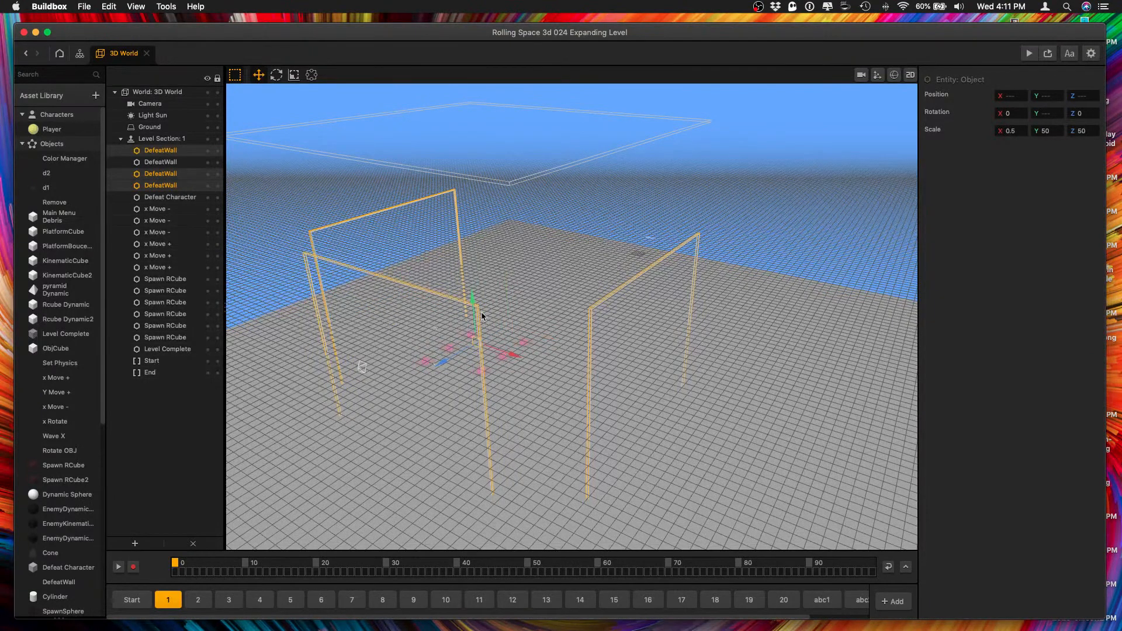
pyautogui.moveTo(473, 301); pyautogui.dragTo(476, 229)
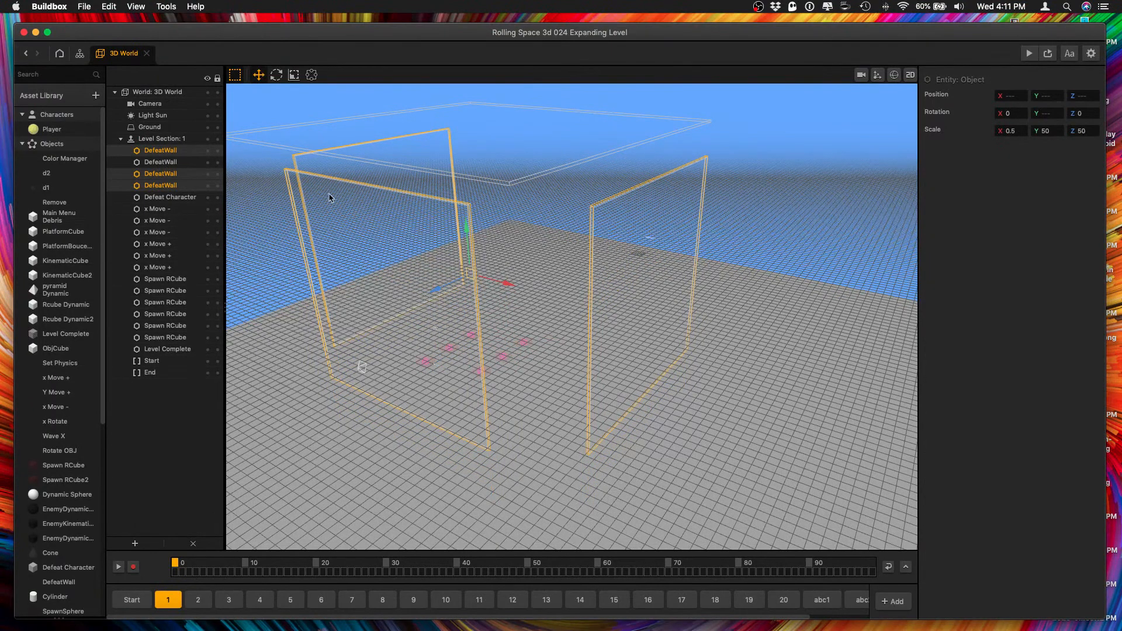
# Compare the position values of the upright DefeatWalls in level section 1, selecting them both singly and together.
pyautogui.click(360, 207)
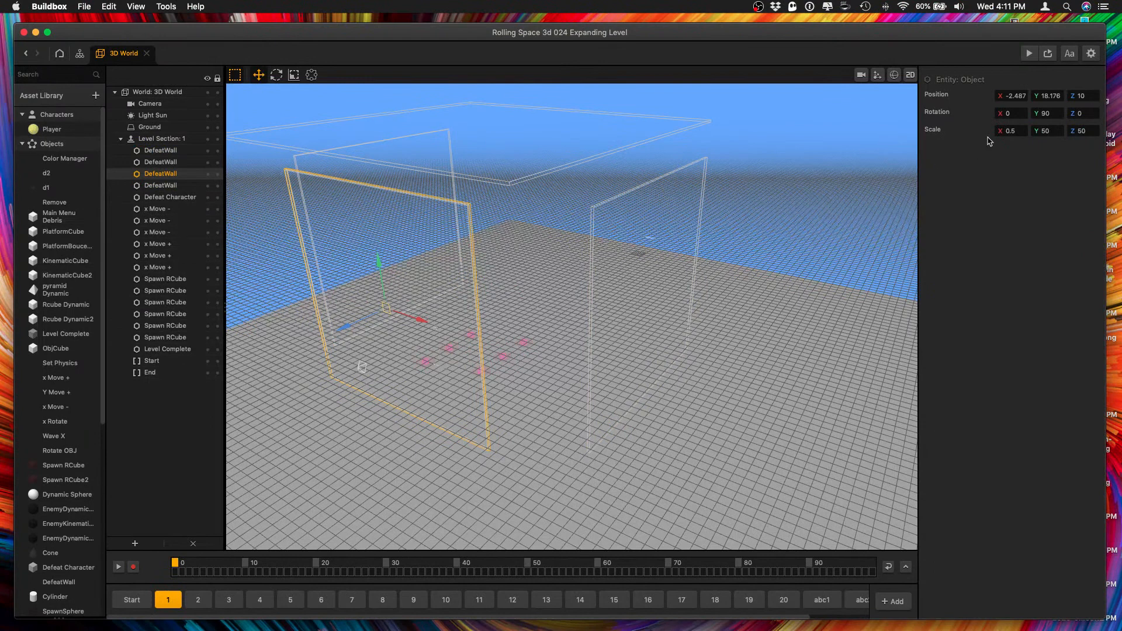
pyautogui.click(614, 245)
pyautogui.keyDown('shift'); pyautogui.click(378, 248); pyautogui.keyUp('shift')
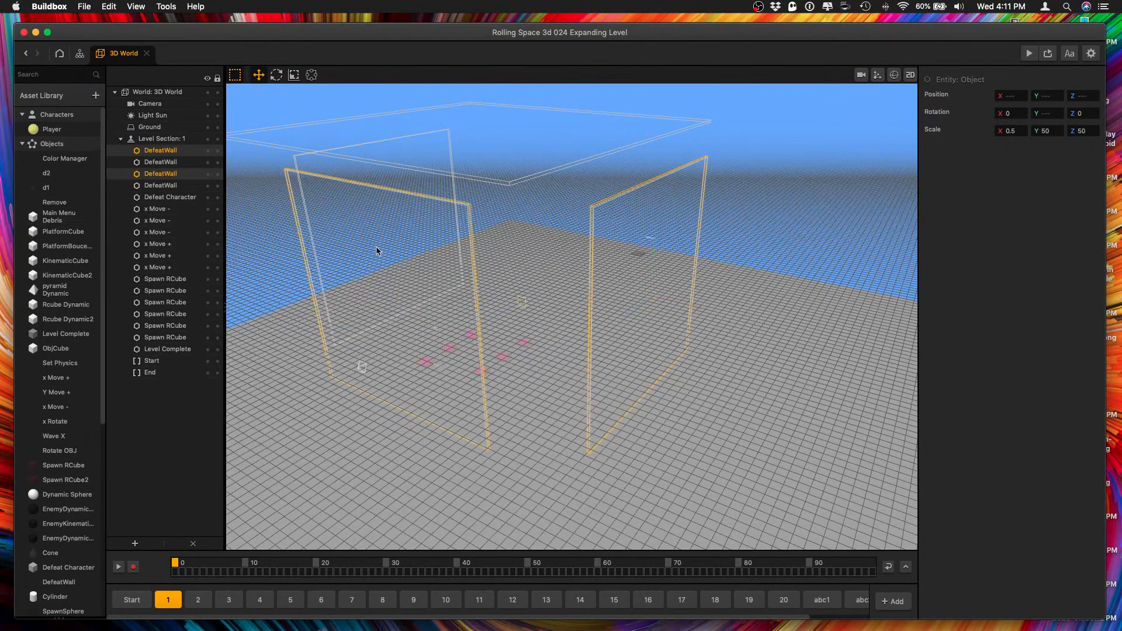
pyautogui.keyDown('shift'); pyautogui.click(327, 173); pyautogui.keyUp('shift')
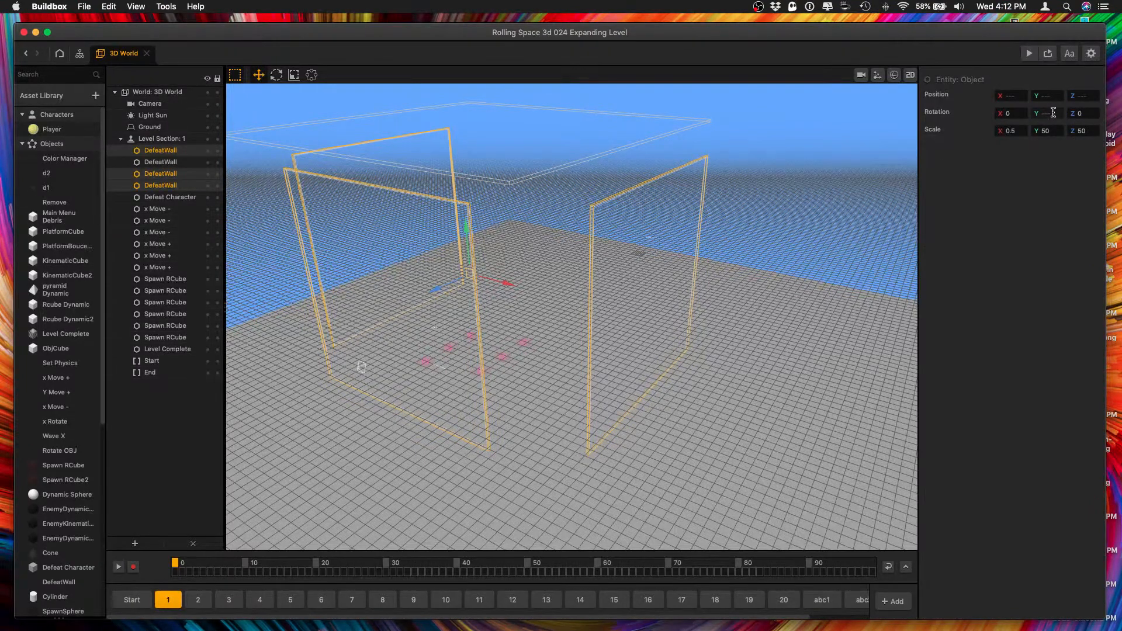
pyautogui.click(744, 248)
pyautogui.click(657, 244)
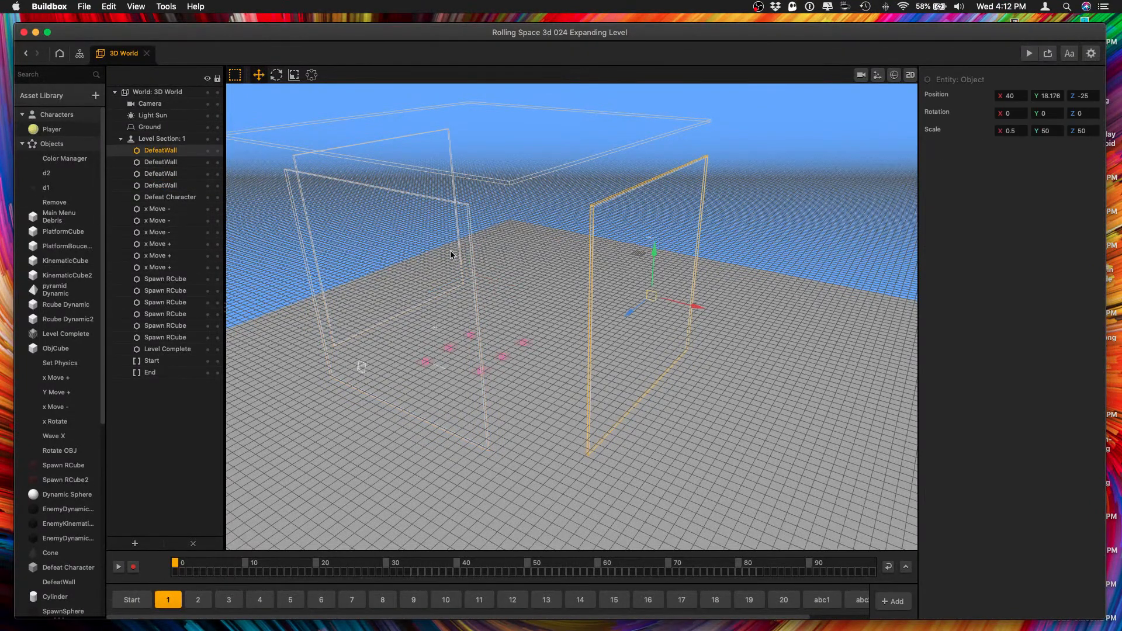
pyautogui.click(383, 253)
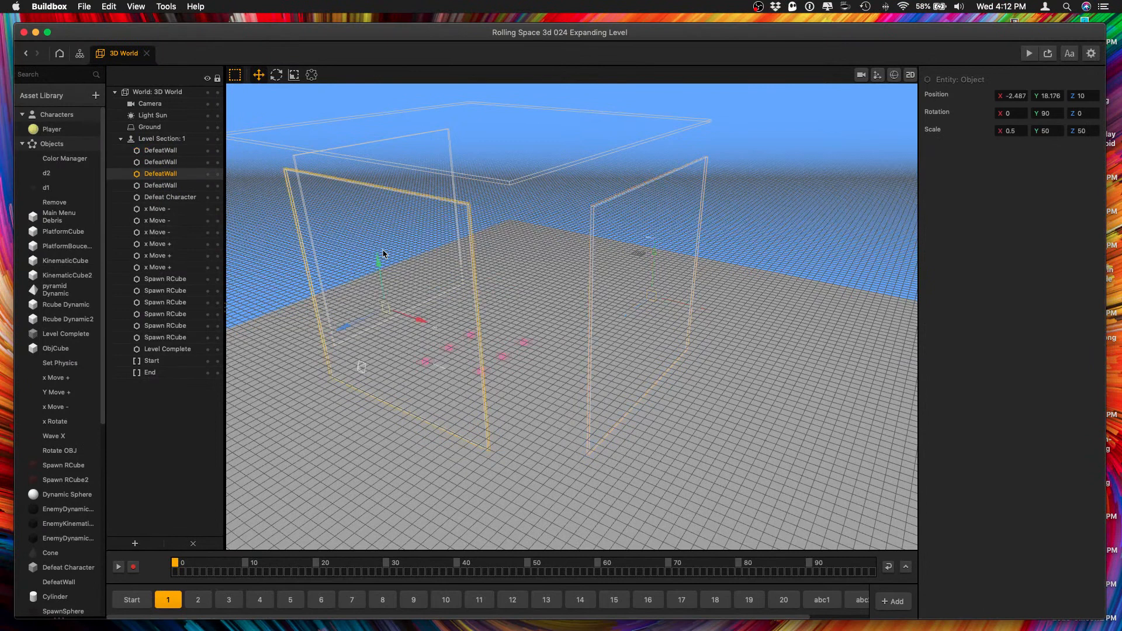
pyautogui.click(342, 176)
pyautogui.click(416, 272)
pyautogui.click(661, 270)
pyautogui.keyDown('shift'); pyautogui.click(360, 276); pyautogui.keyUp('shift')
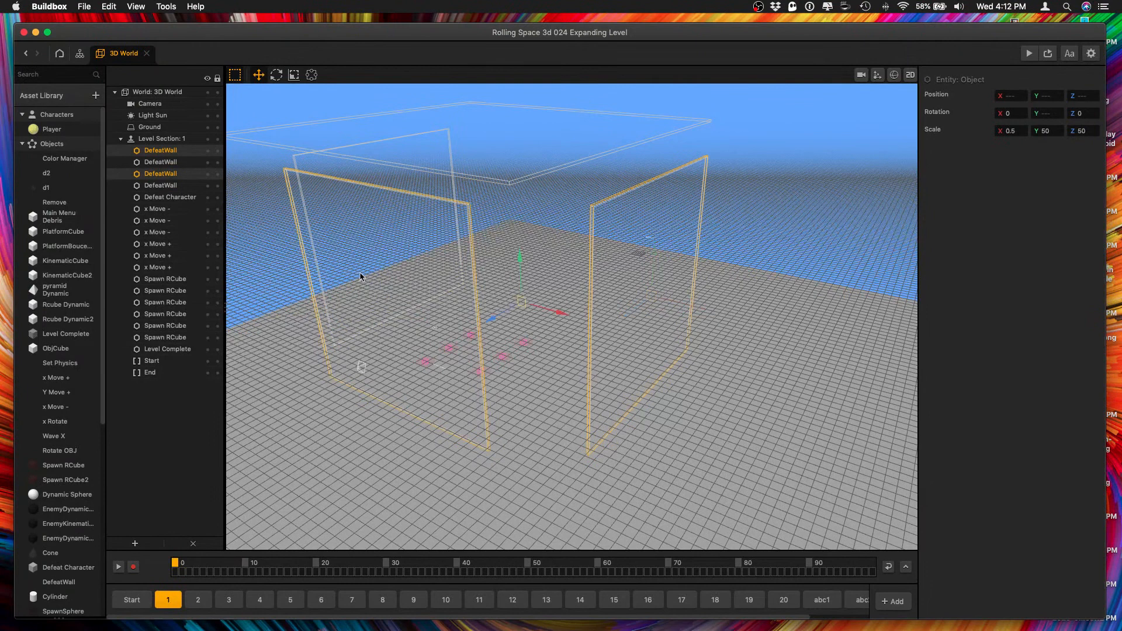
pyautogui.keyDown('shift'); pyautogui.click(345, 176); pyautogui.keyUp('shift')
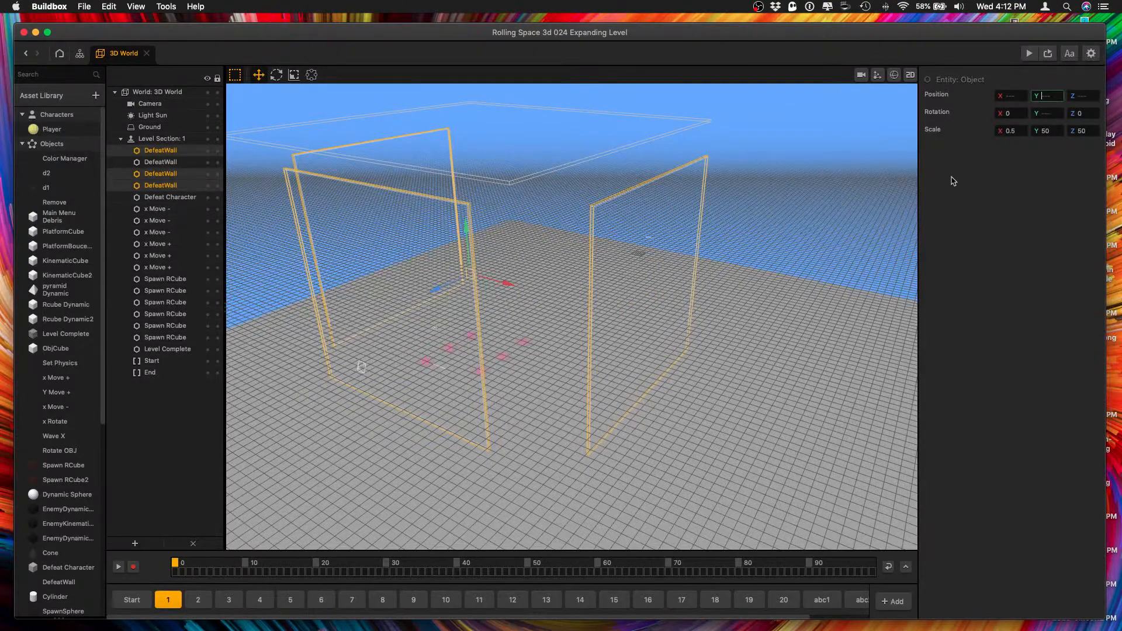
pyautogui.click(614, 239)
pyautogui.click(616, 242)
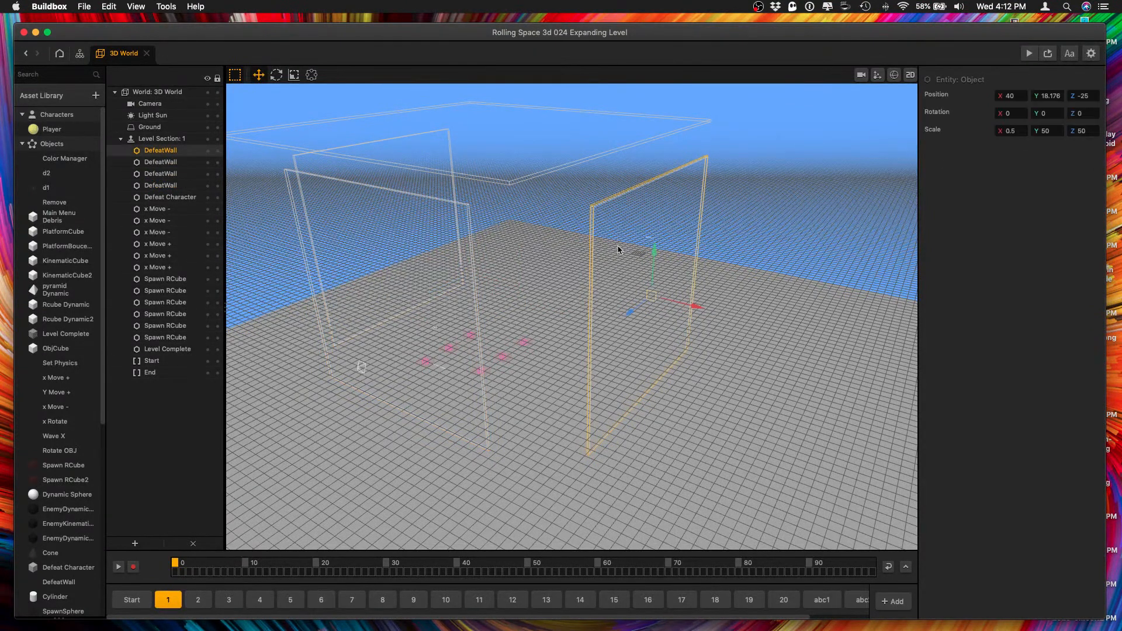
# Round off the X position of the upright DefeatWall whose Z position is 10.
pyautogui.click(346, 263)
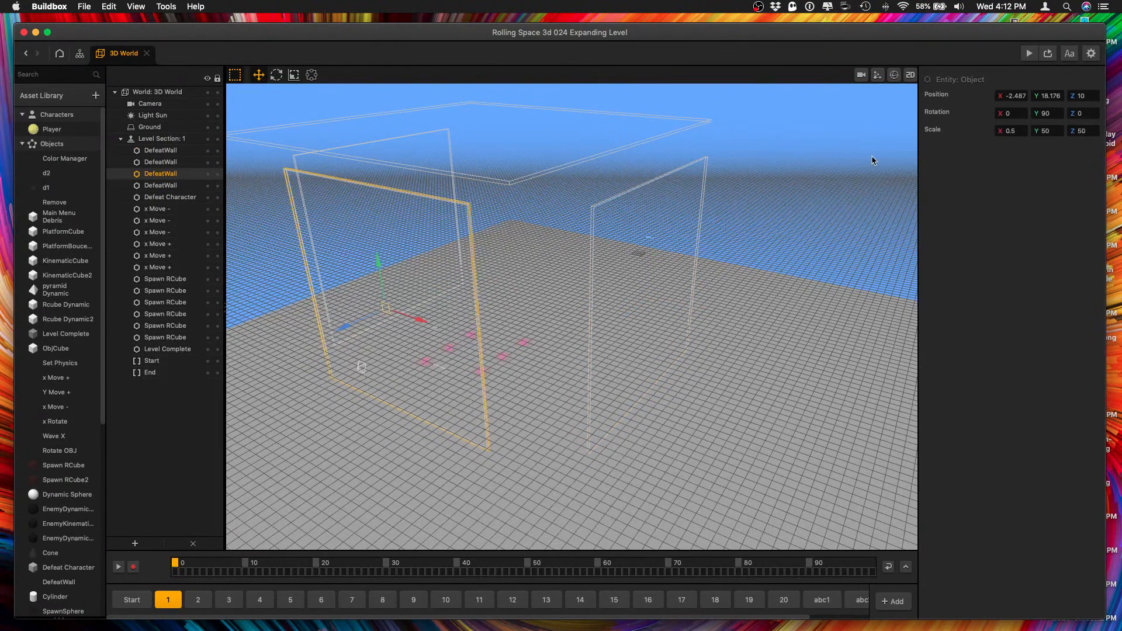
pyautogui.doubleClick(1014, 96)
pyautogui.write('5')
pyautogui.press('Tab')
# Check the upright DefeatWalls in turn and set the X position of the one at Z 10 to -4.
pyautogui.click(342, 169)
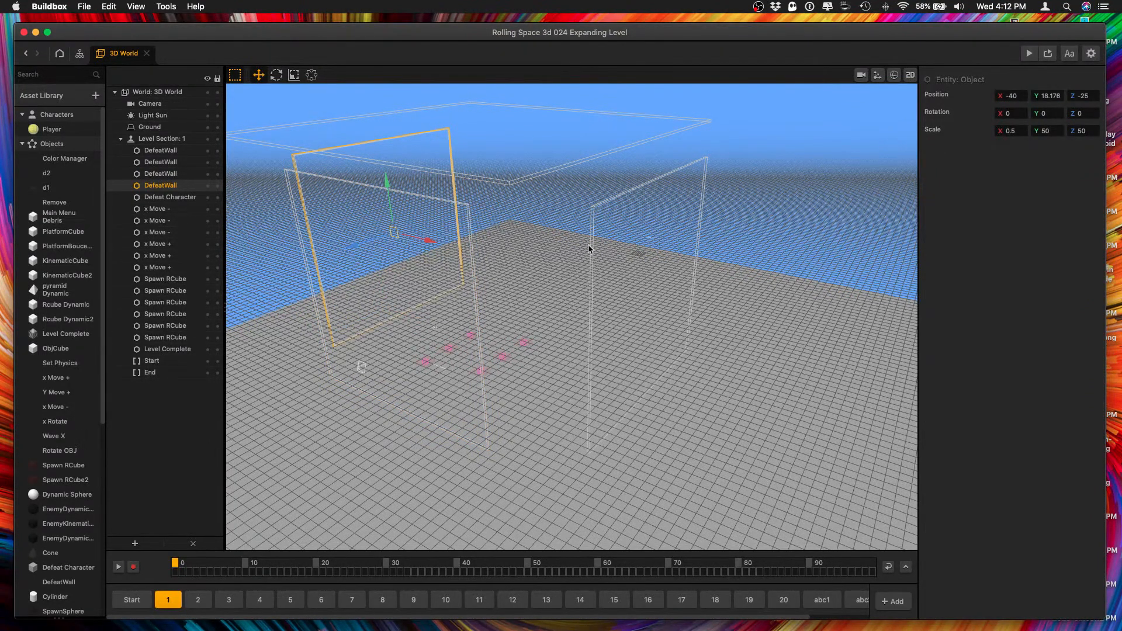
pyautogui.click(628, 269)
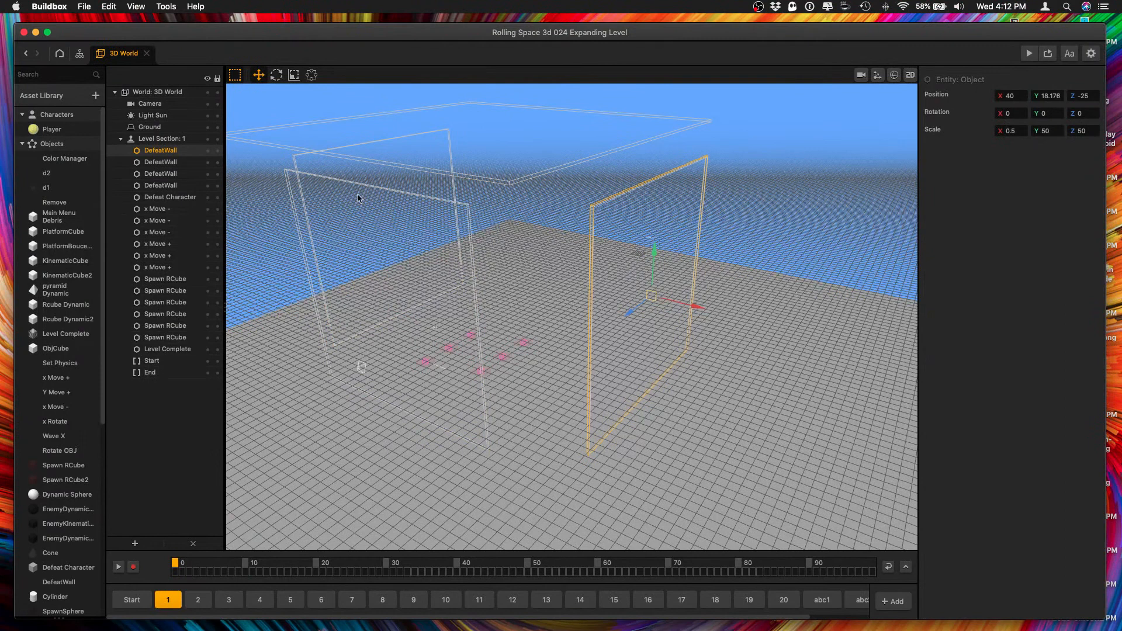
pyautogui.click(343, 175)
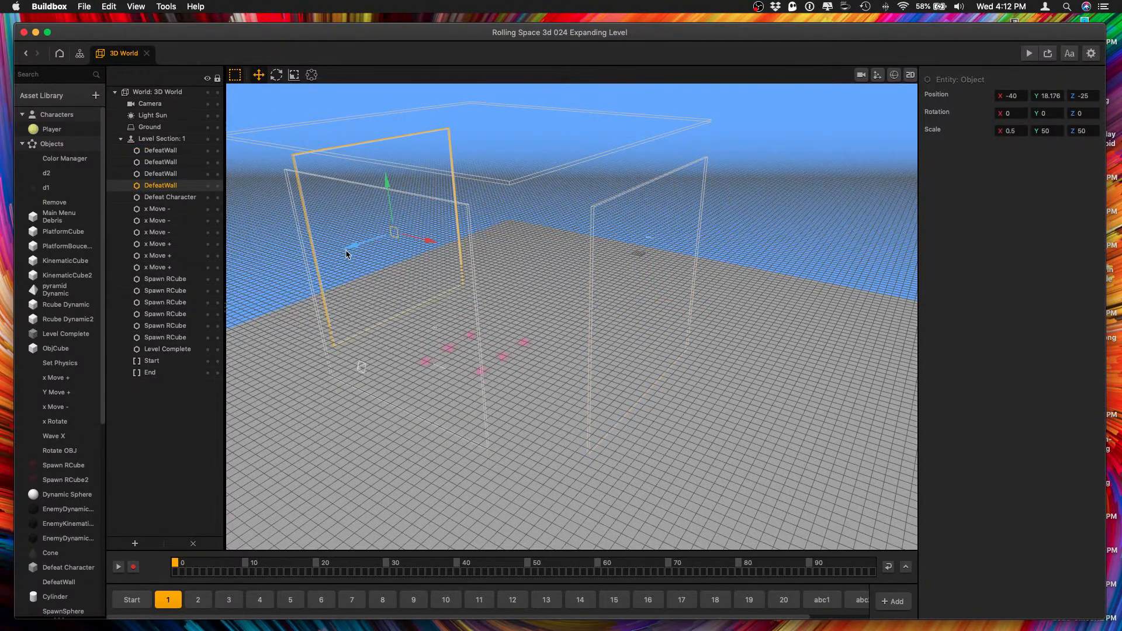
pyautogui.click(458, 212)
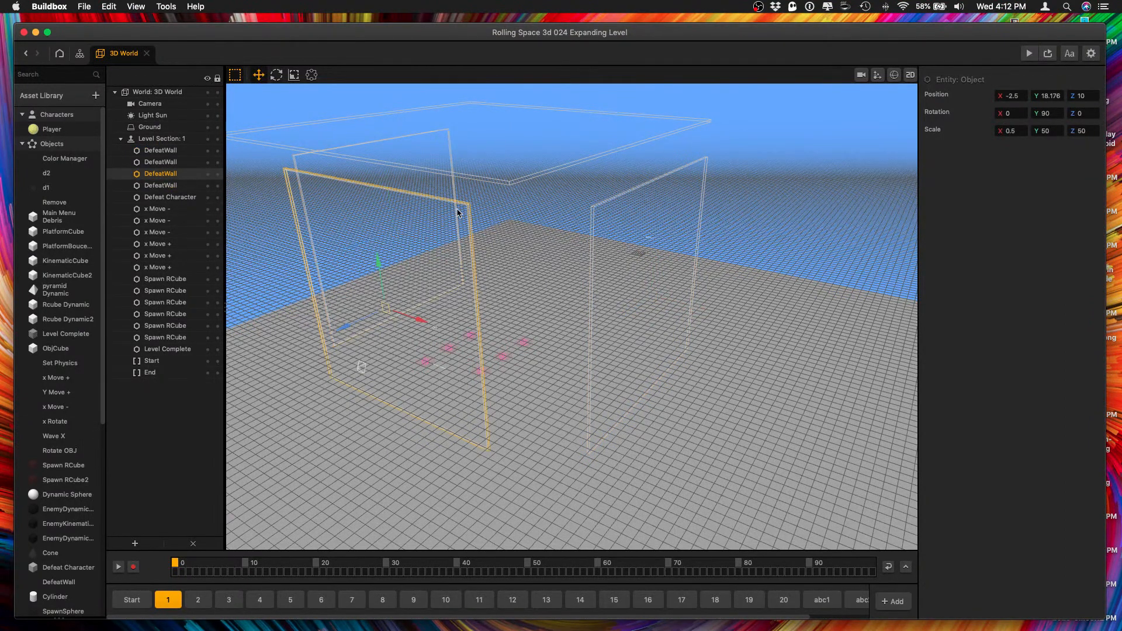
pyautogui.click(1012, 95)
pyautogui.doubleClick(1014, 93)
pyautogui.write('4')
pyautogui.press('Tab')
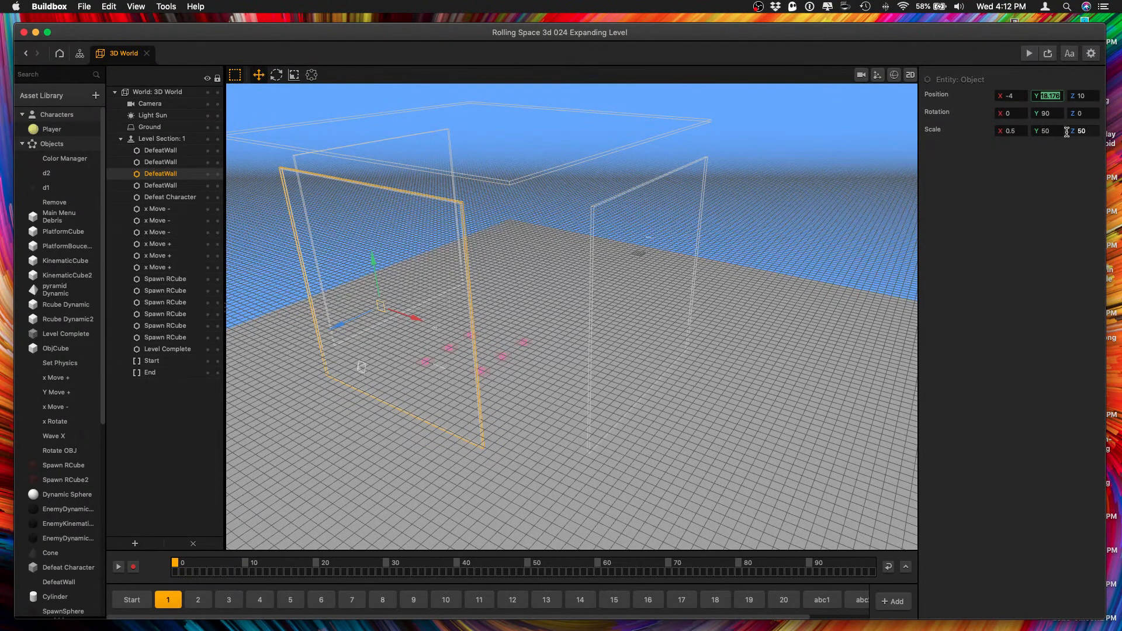
# Try a Y position of 25 for the three upright DefeatWalls in level section 1, settling on 20.
pyautogui.click(655, 252)
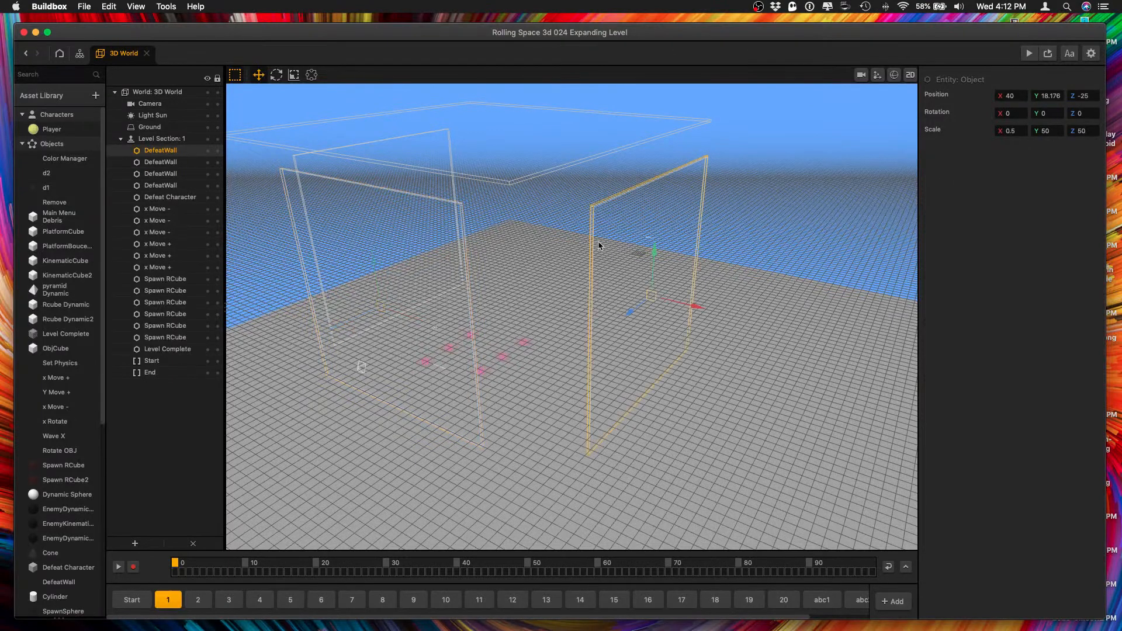
pyautogui.keyDown('shift'); pyautogui.click(394, 246); pyautogui.keyUp('shift')
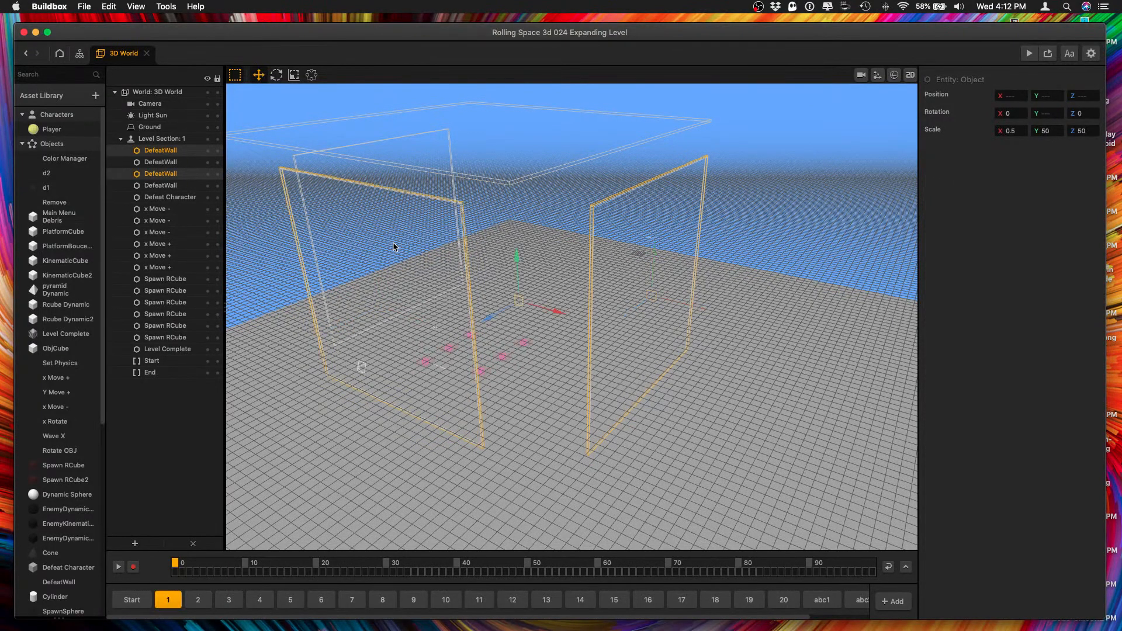
pyautogui.keyDown('shift'); pyautogui.click(335, 176); pyautogui.keyUp('shift')
pyautogui.click(1049, 96)
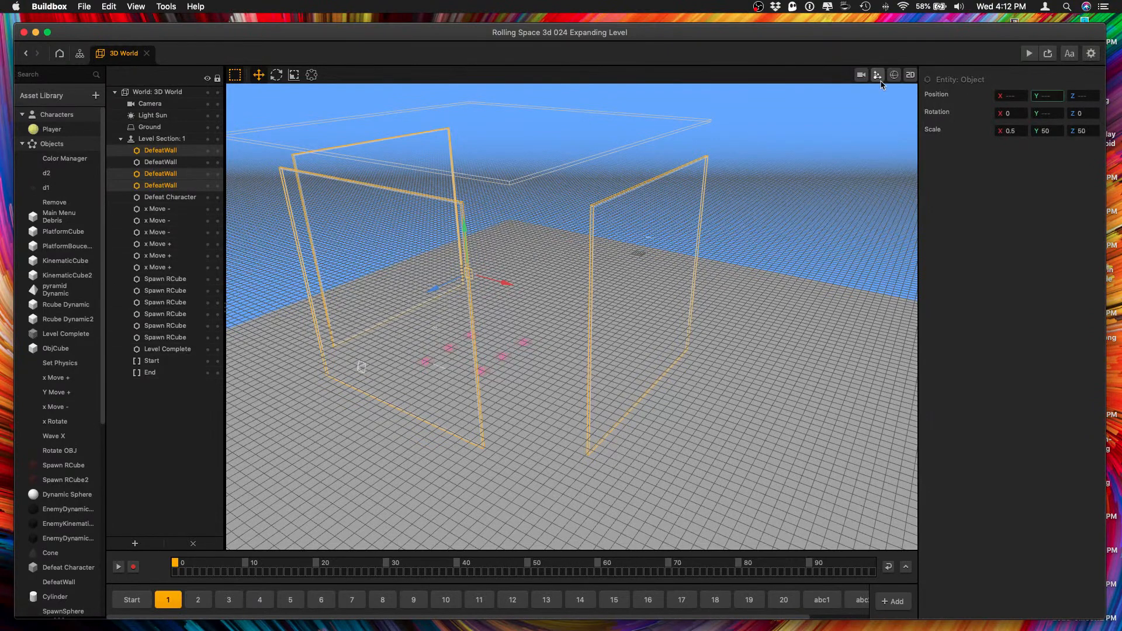
pyautogui.write('25')
pyautogui.press('Tab')
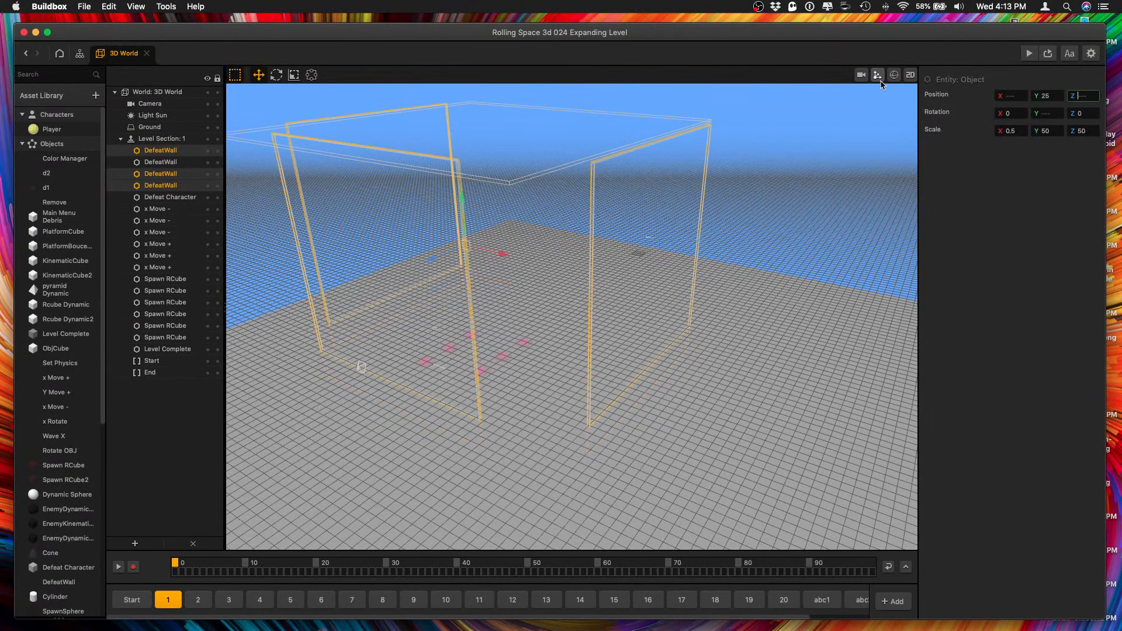
pyautogui.hotkey('shift', 'Tab')
pyautogui.write('20')
pyautogui.press('Tab')
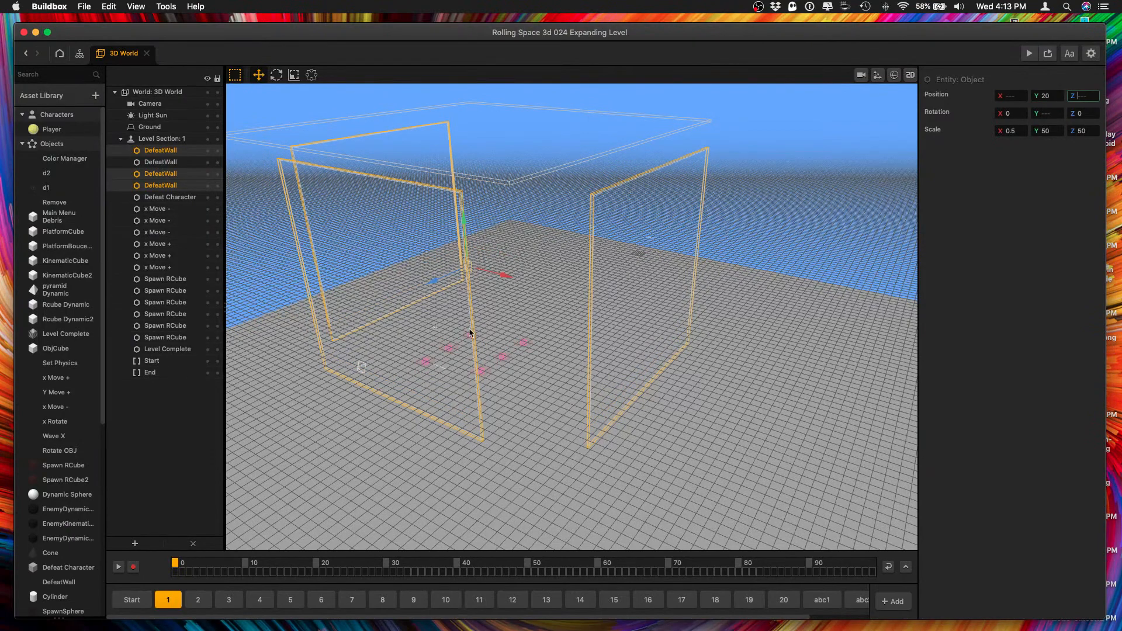
pyautogui.moveTo(494, 332); pyautogui.dragTo(832, 448)
pyautogui.hotkey('ctrl', 'Up')
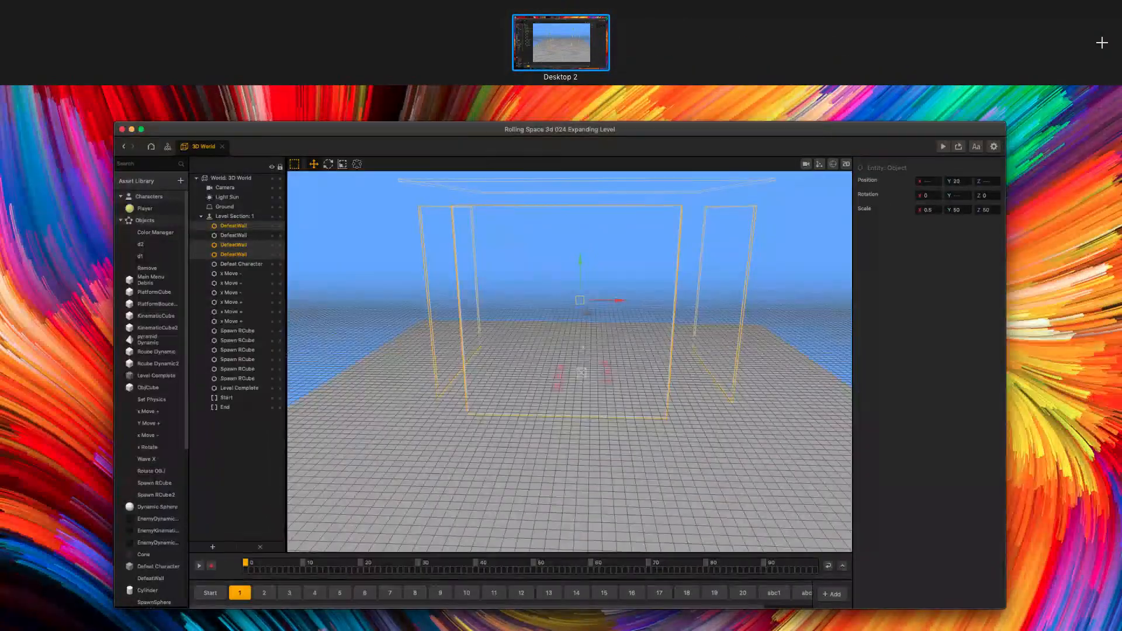
pyautogui.hotkey('ctrl', 'Up')
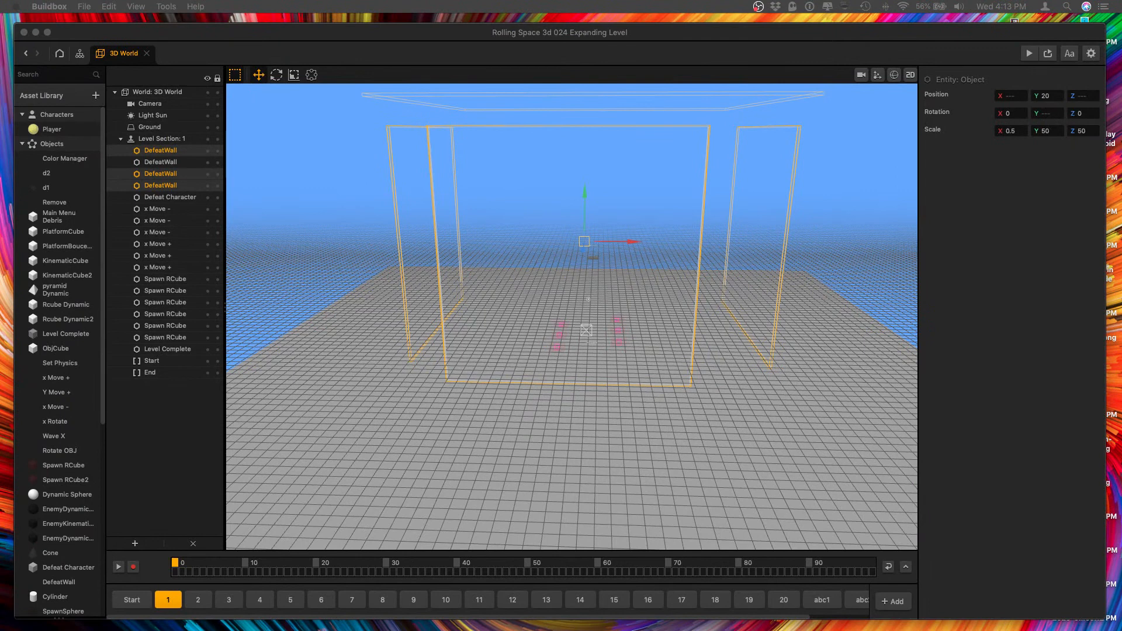
# Open the DefeatWall asset's node map and add a 3D Model node, connecting Start's Created output to its Enabled input.
pyautogui.click(161, 174)
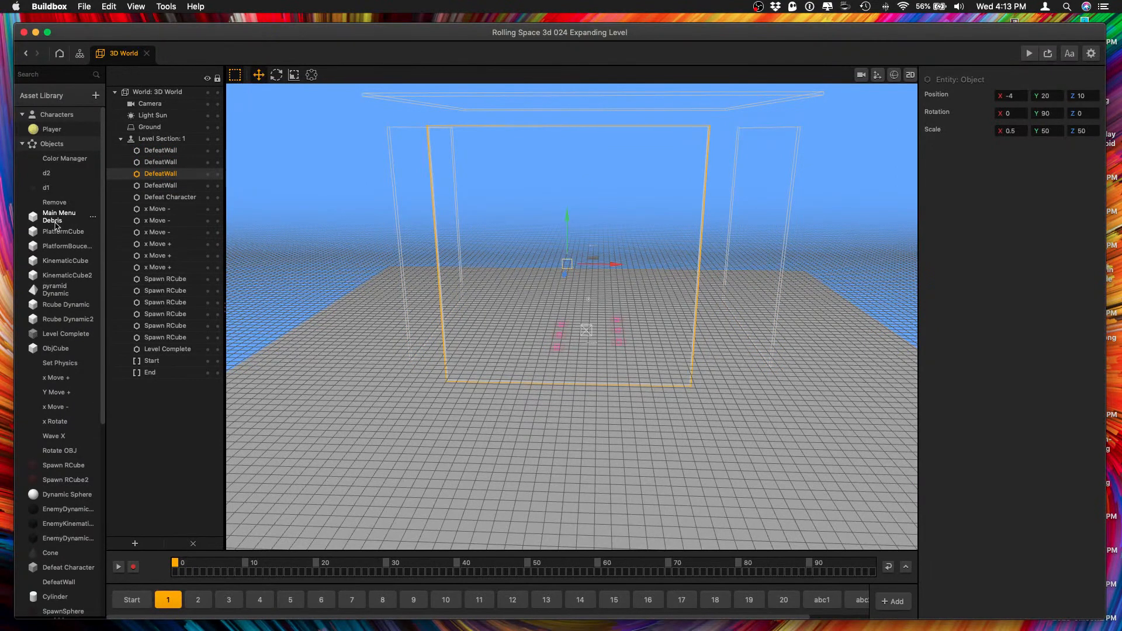
pyautogui.scroll(-3, 50, 275)
pyautogui.scroll(-4, 49, 274)
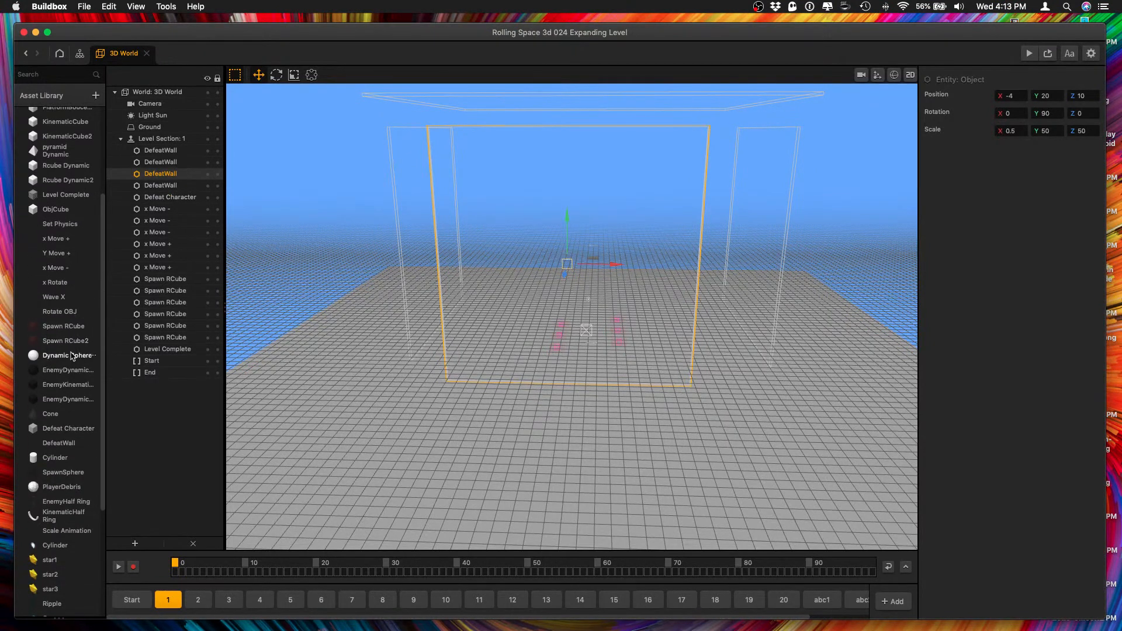
pyautogui.click(55, 444)
pyautogui.doubleClick(56, 444)
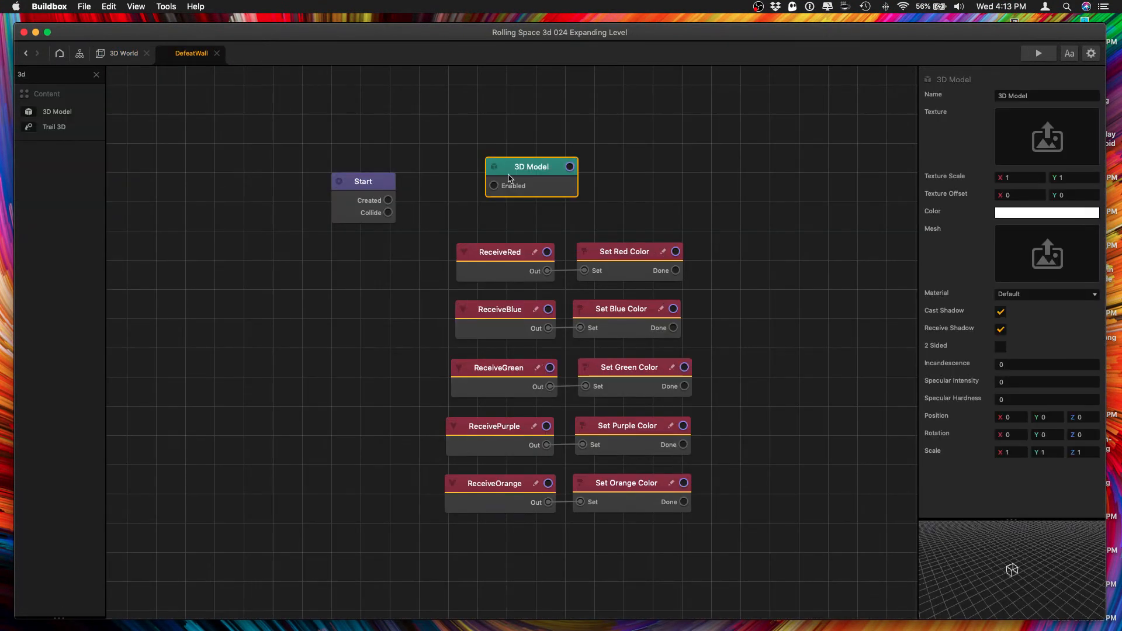
pyautogui.moveTo(459, 207); pyautogui.dragTo(388, 200)
# Assign the Cube mesh to the DefeatWall's 3D Model node and inspect the solid walls in the 3D world.
pyautogui.moveTo(1063, 234)
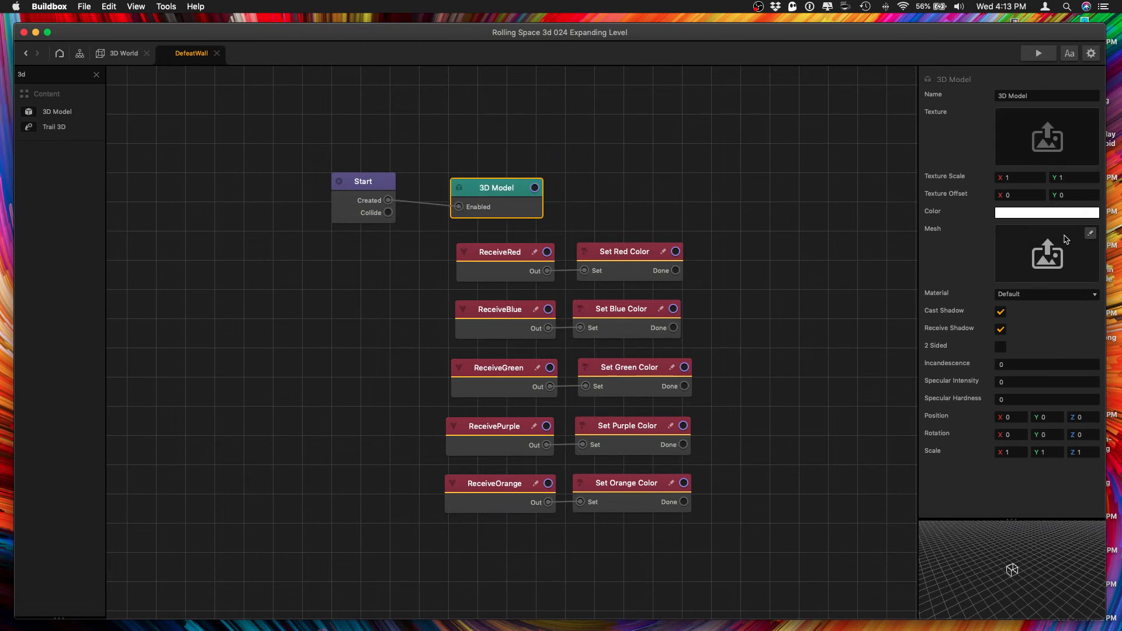
pyautogui.click(1089, 233)
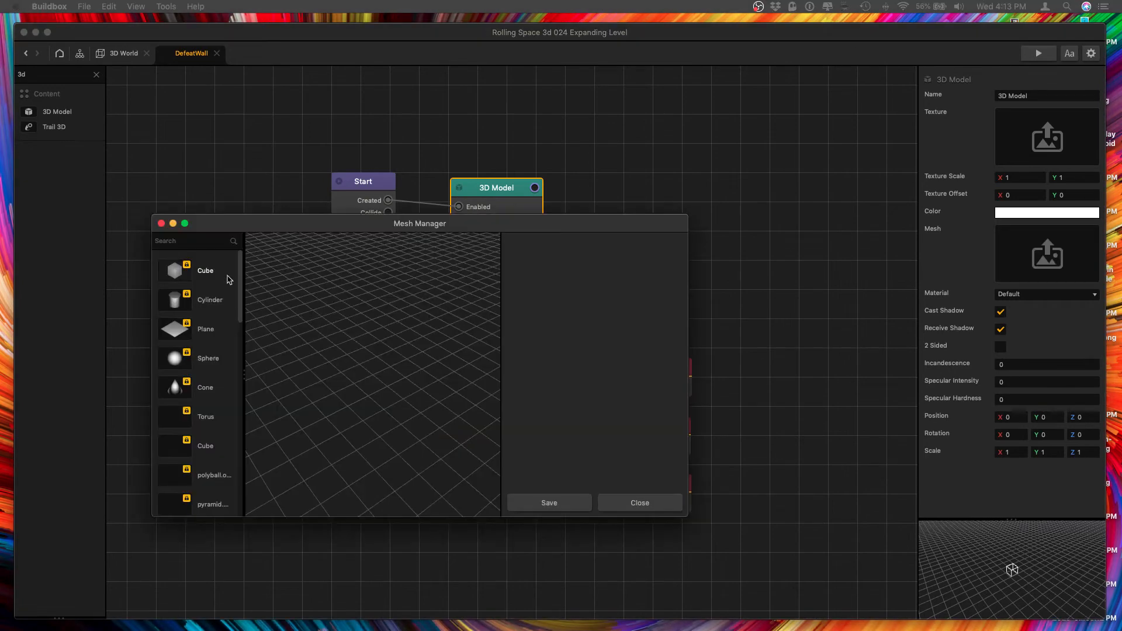
pyautogui.click(228, 271)
pyautogui.click(549, 503)
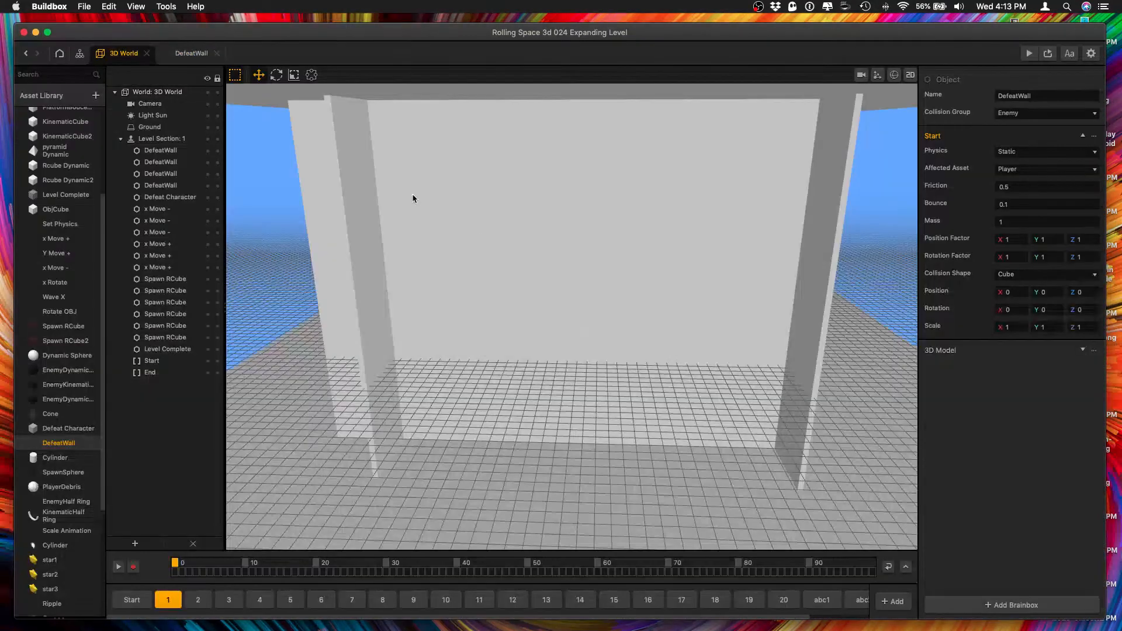
pyautogui.scroll(-5, 510, 195)
pyautogui.moveTo(576, 148); pyautogui.dragTo(528, 160, button='right')
pyautogui.moveTo(499, 260)
pyautogui.mouseDown(button='right')
pyautogui.moveTo(515, 246)
pyautogui.moveTo(506, 261)
pyautogui.mouseUp(button='right')
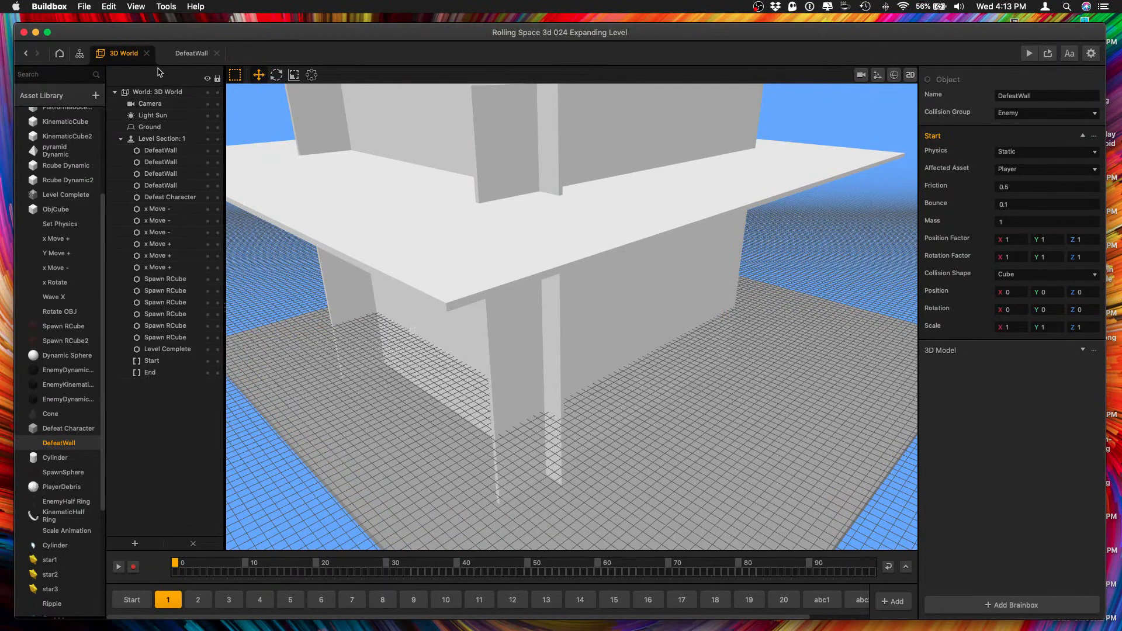
# Disconnect the DefeatWall's 3D Model node from Start, delete the node and return to the 3D world.
pyautogui.click(191, 54)
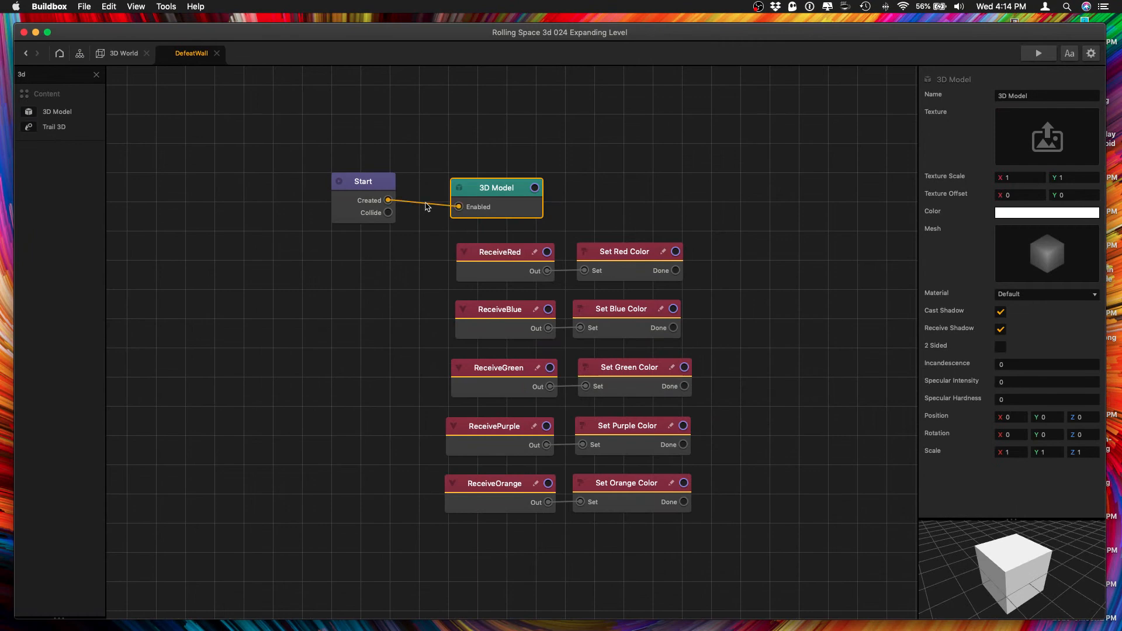
pyautogui.moveTo(422, 205); pyautogui.dragTo(359, 147)
pyautogui.moveTo(475, 189); pyautogui.dragTo(489, 177)
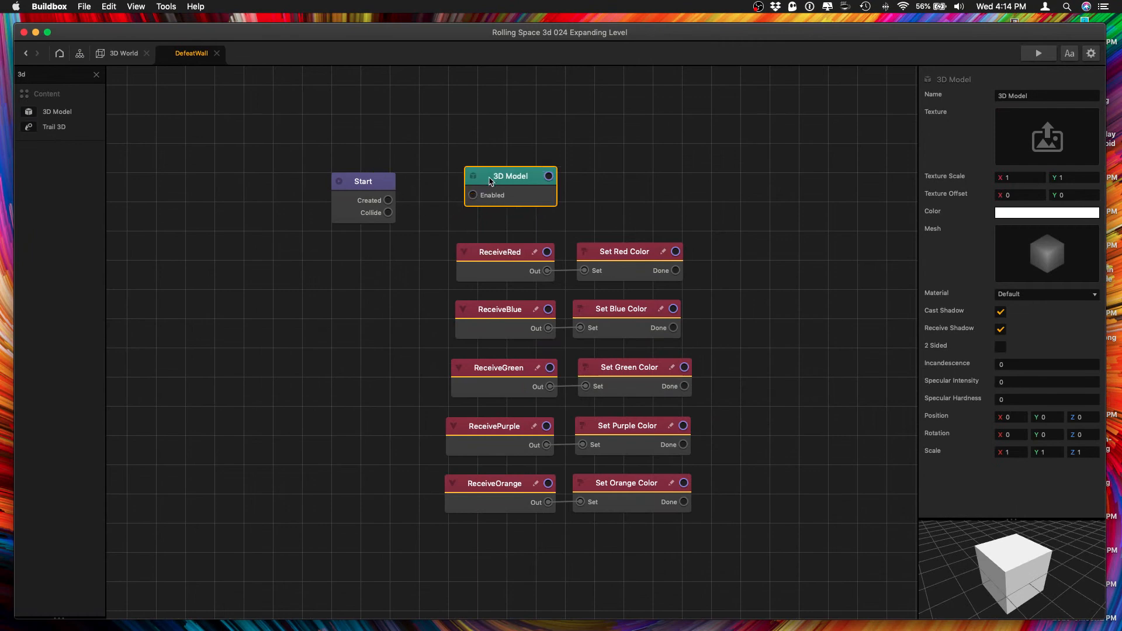
pyautogui.click(123, 53)
pyautogui.click(191, 53)
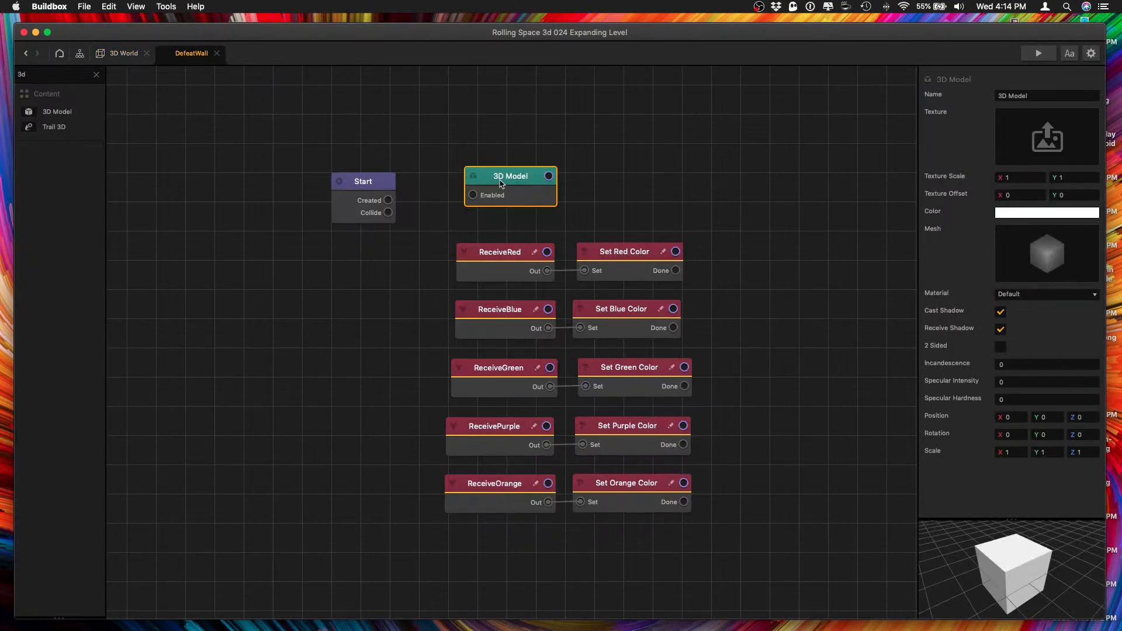
pyautogui.press('Delete')
pyautogui.click(111, 55)
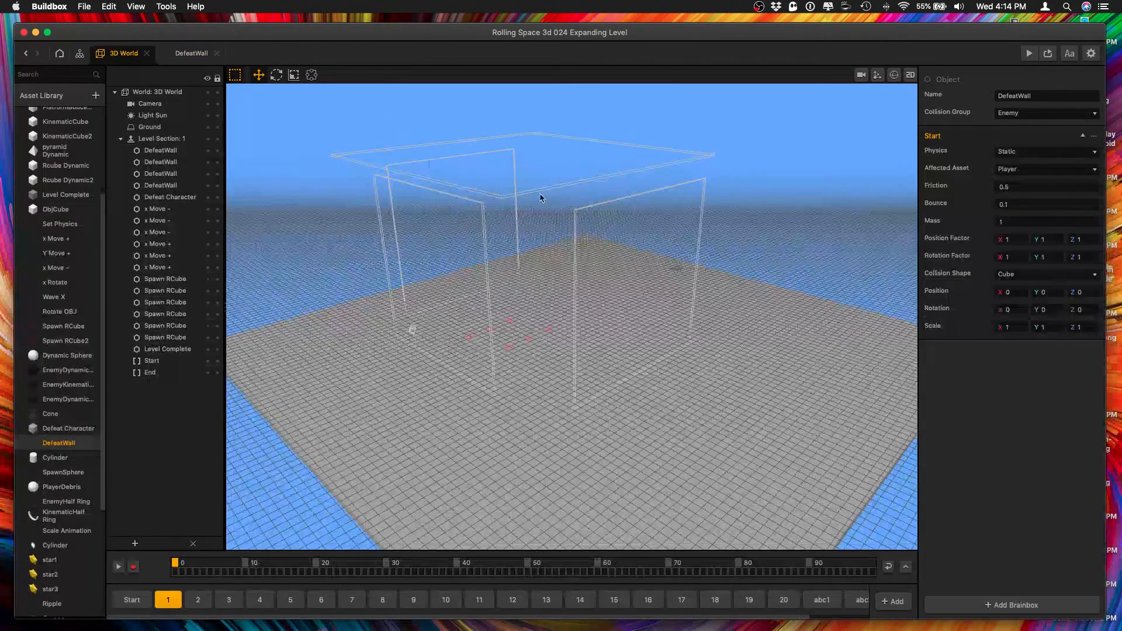
# Set the Z scale of the side DefeatWall at X 40 to 100.
pyautogui.moveTo(548, 201); pyautogui.dragTo(571, 201, button='right')
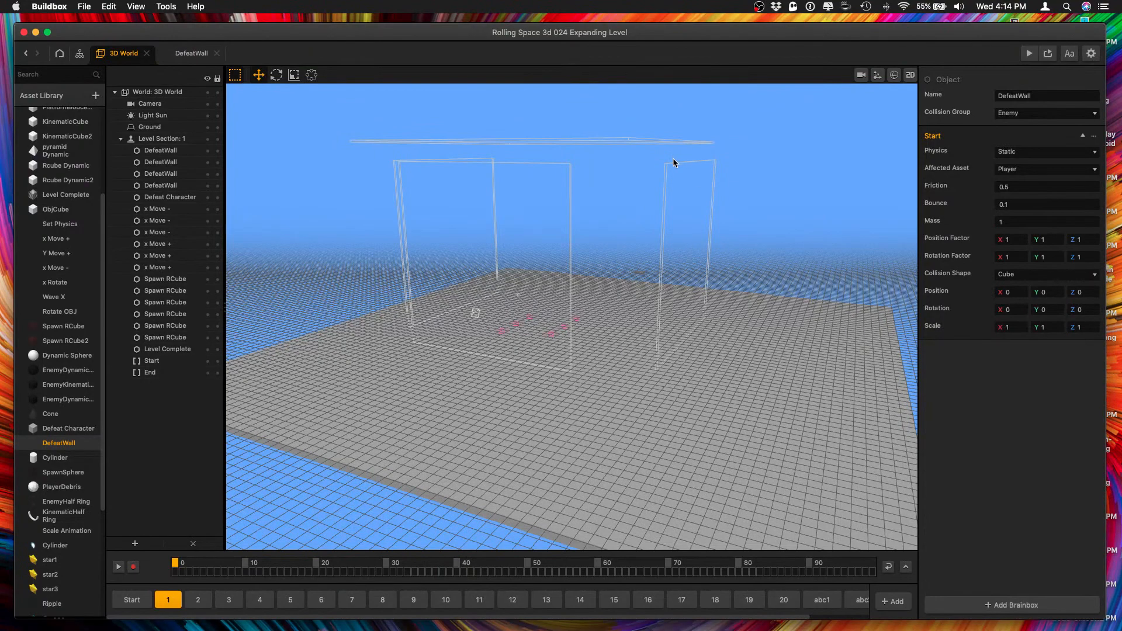
pyautogui.moveTo(673, 162); pyautogui.dragTo(624, 178, button='right')
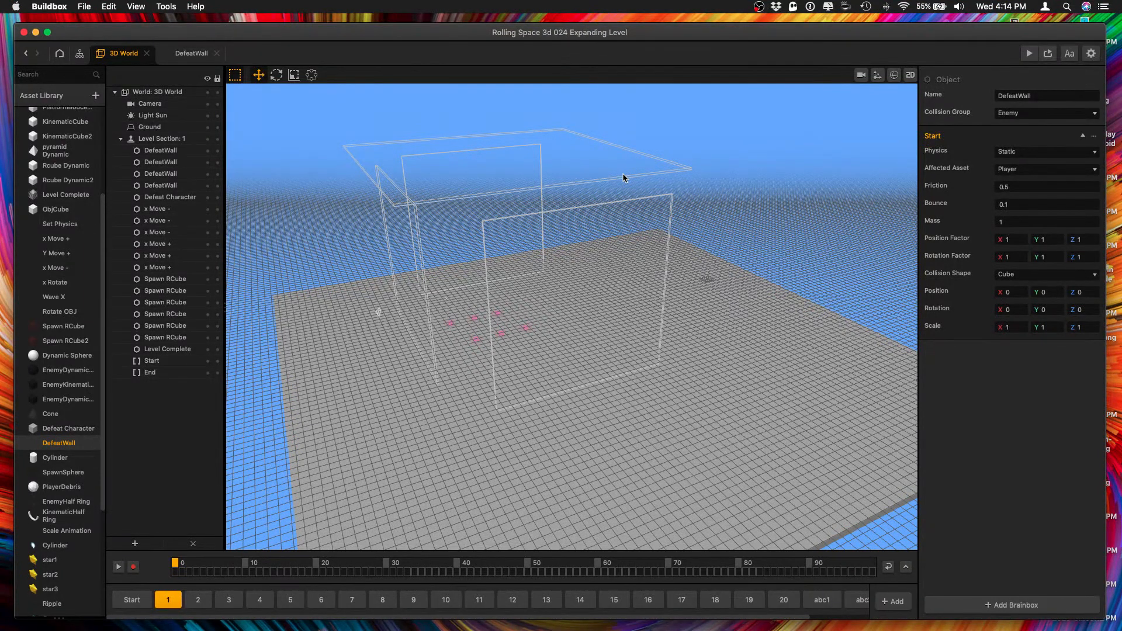
pyautogui.click(622, 235)
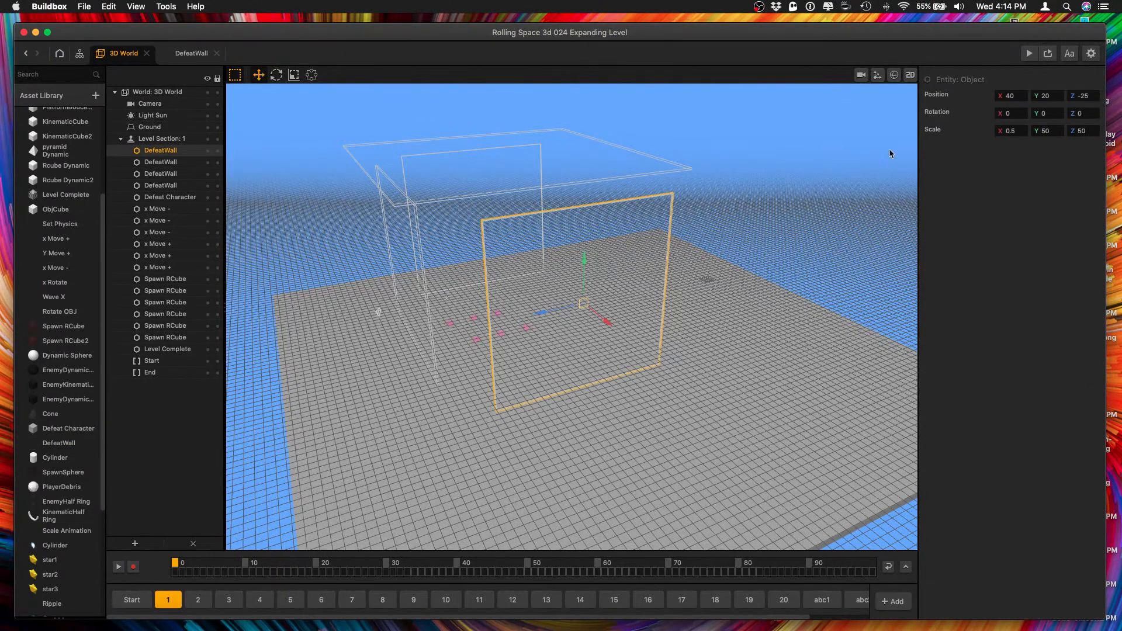
pyautogui.click(1081, 130)
pyautogui.press('Return')
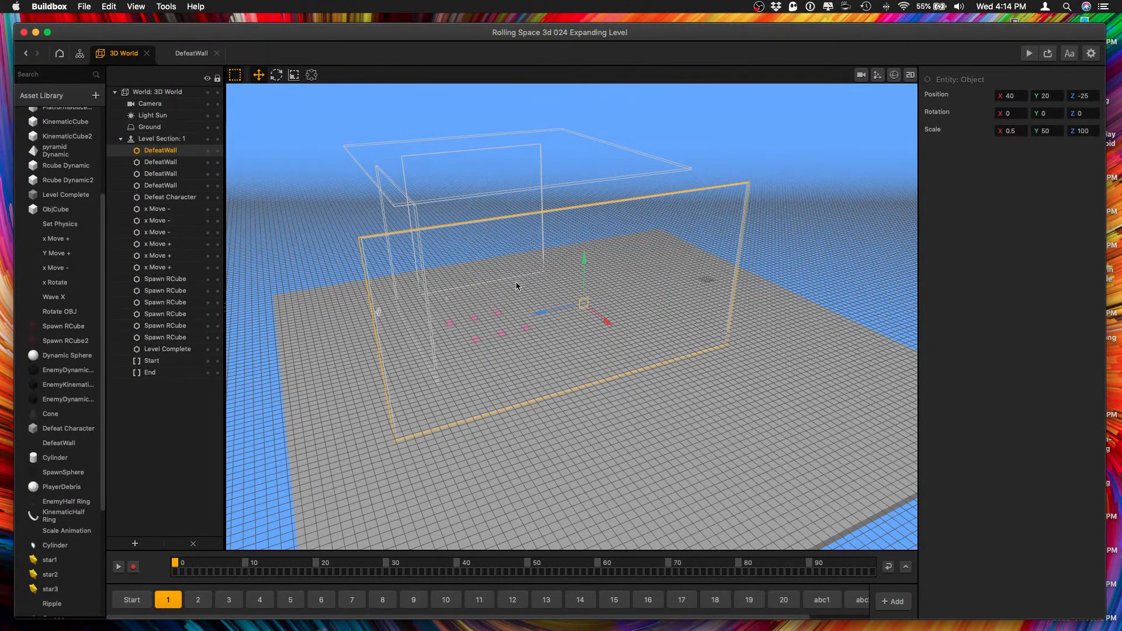
# Set the Z scale of the overhead DefeatWall and the opposite side DefeatWall to 100.
pyautogui.click(508, 178)
pyautogui.keyDown('shift'); pyautogui.click(465, 216); pyautogui.keyUp('shift')
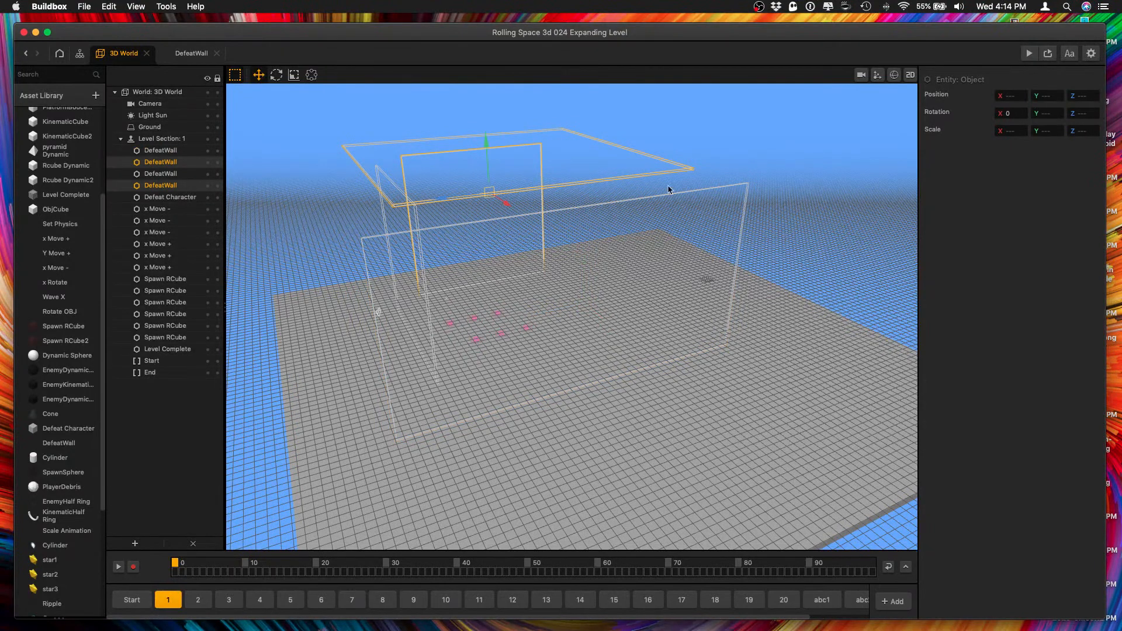
pyautogui.click(1081, 131)
pyautogui.write('100')
pyautogui.press('Return')
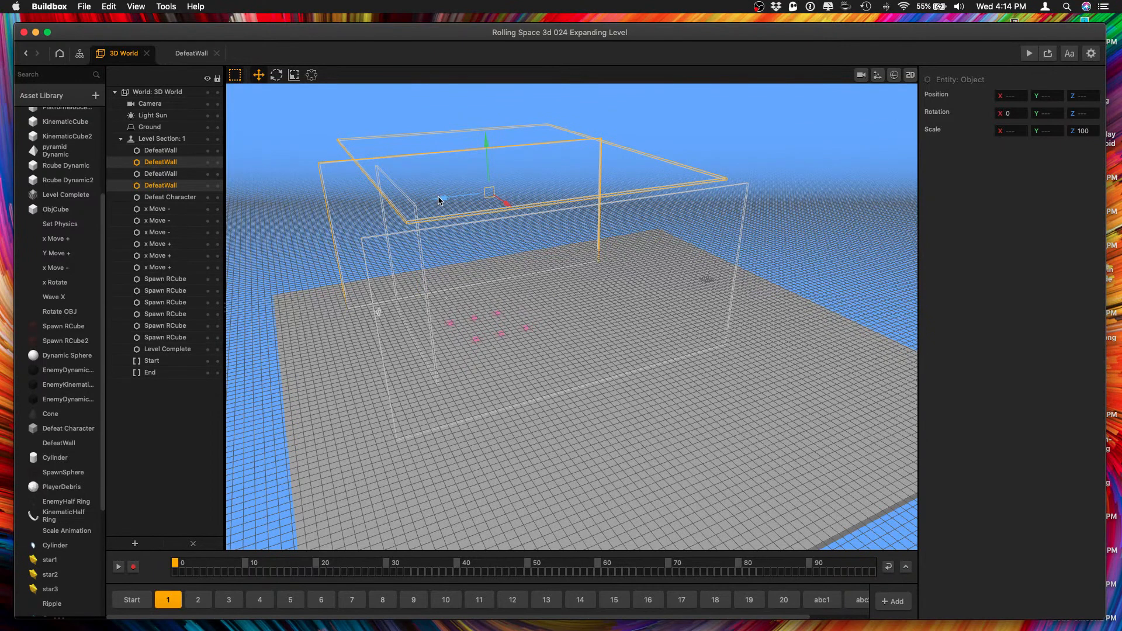
# Move both side DefeatWalls and the overhead one together along Z, placing the overhead wall at about Z -42.
pyautogui.moveTo(440, 201); pyautogui.dragTo(467, 195)
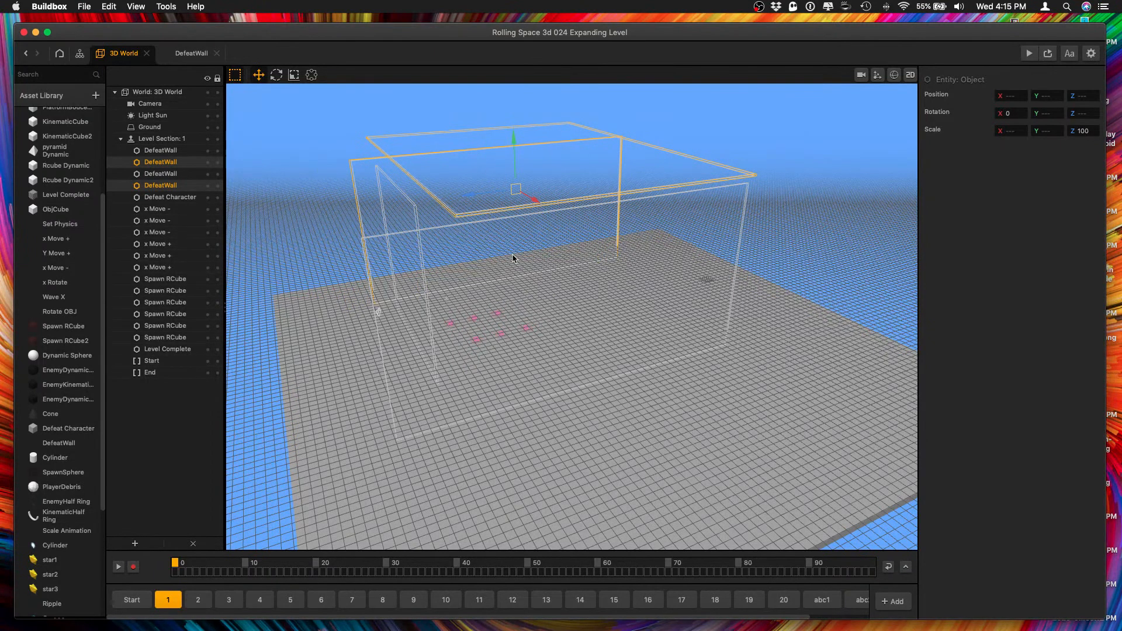
pyautogui.press('super+z')
pyautogui.keyDown('shift'); pyautogui.click(466, 240); pyautogui.keyUp('shift')
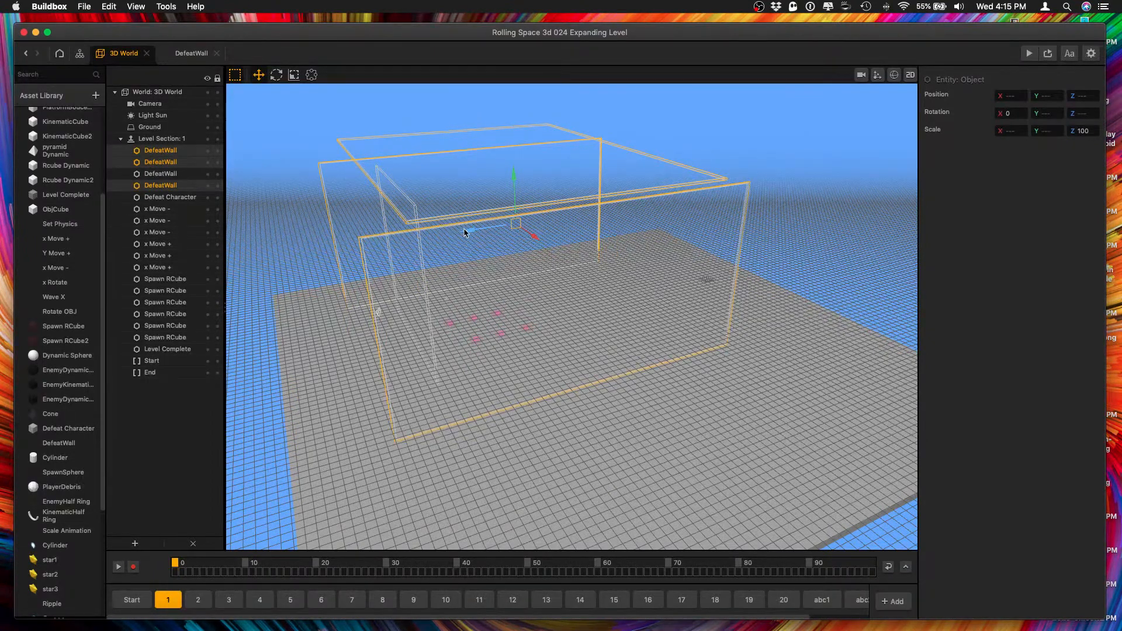
pyautogui.moveTo(465, 233); pyautogui.dragTo(536, 221)
# Rotate the overhead DefeatWall a quarter turn so its long side follows the level, setting its Y rotation to 0.
pyautogui.click(685, 159)
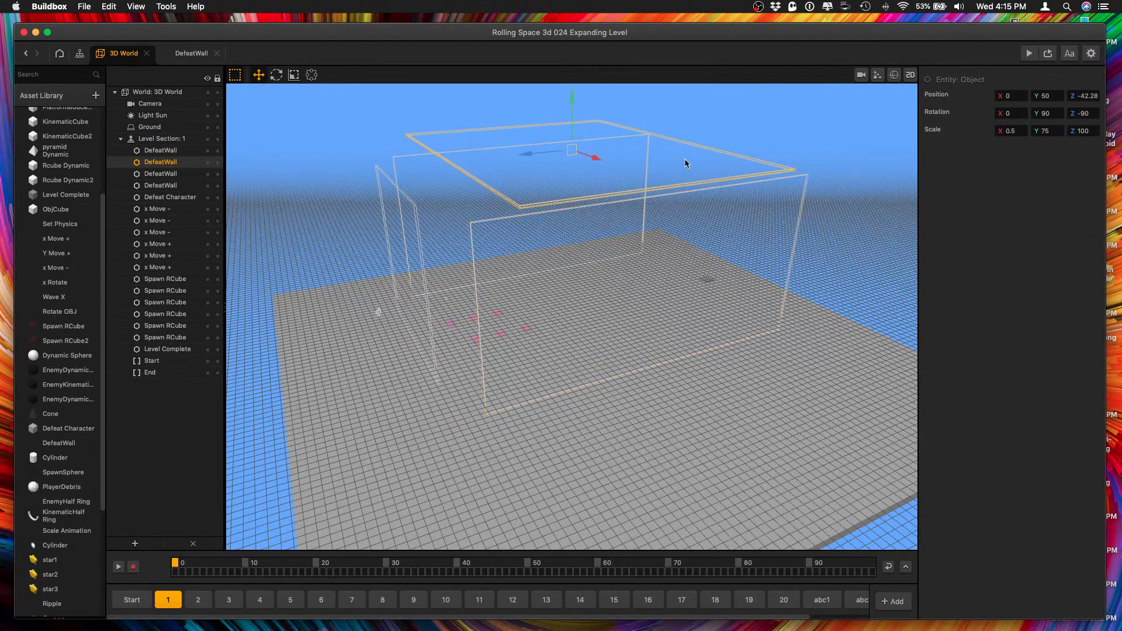
pyautogui.click(675, 247)
pyautogui.click(637, 165)
pyautogui.click(1046, 112)
pyautogui.moveTo(499, 182); pyautogui.dragTo(540, 219, button='middle')
pyautogui.click(276, 75)
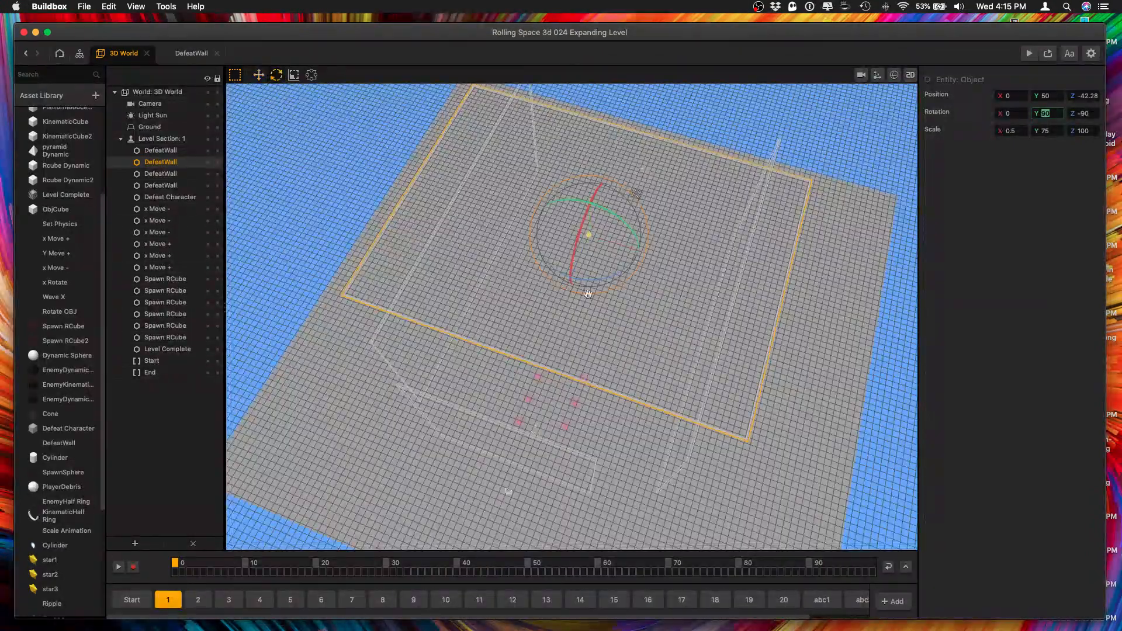
pyautogui.moveTo(603, 283); pyautogui.dragTo(629, 228)
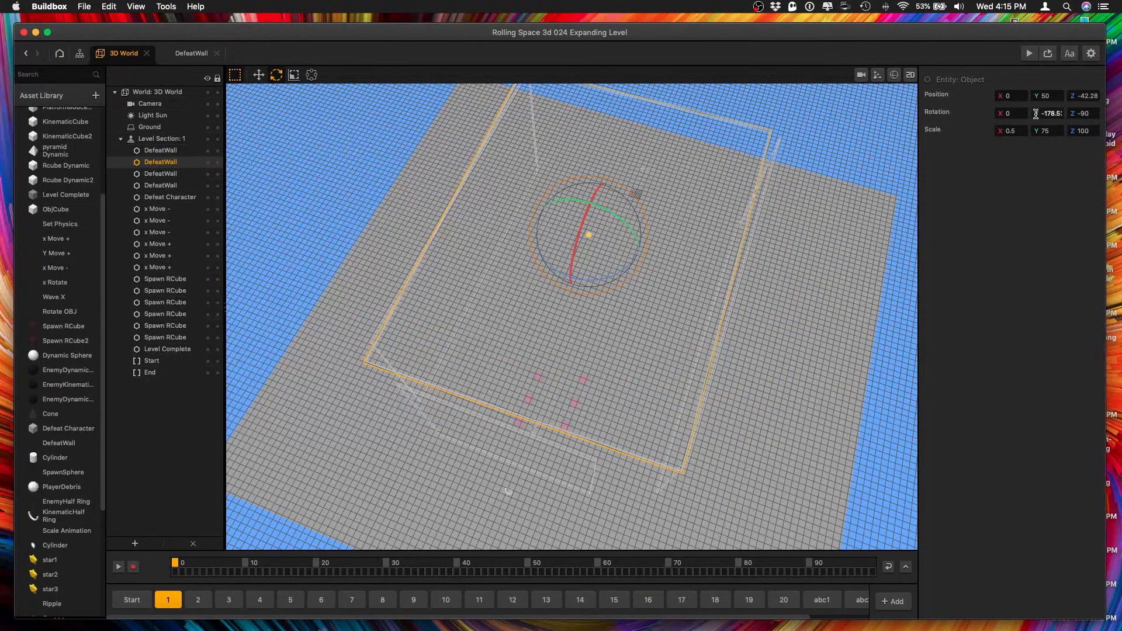
pyautogui.moveTo(1036, 113); pyautogui.dragTo(1112, 111)
pyautogui.write('0')
pyautogui.press('Tab')
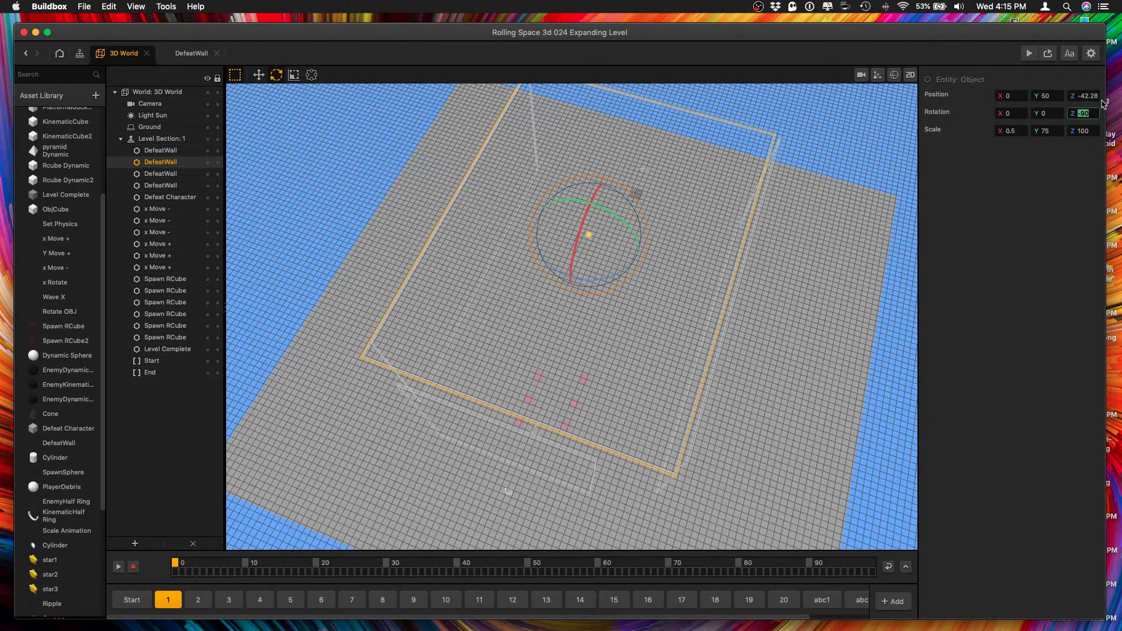
# Check the DefeatWall enclosure from several angles and play-test level 1 in an enlarged preview window, closing it after the game ends.
pyautogui.moveTo(704, 352); pyautogui.dragTo(653, 316, button='right')
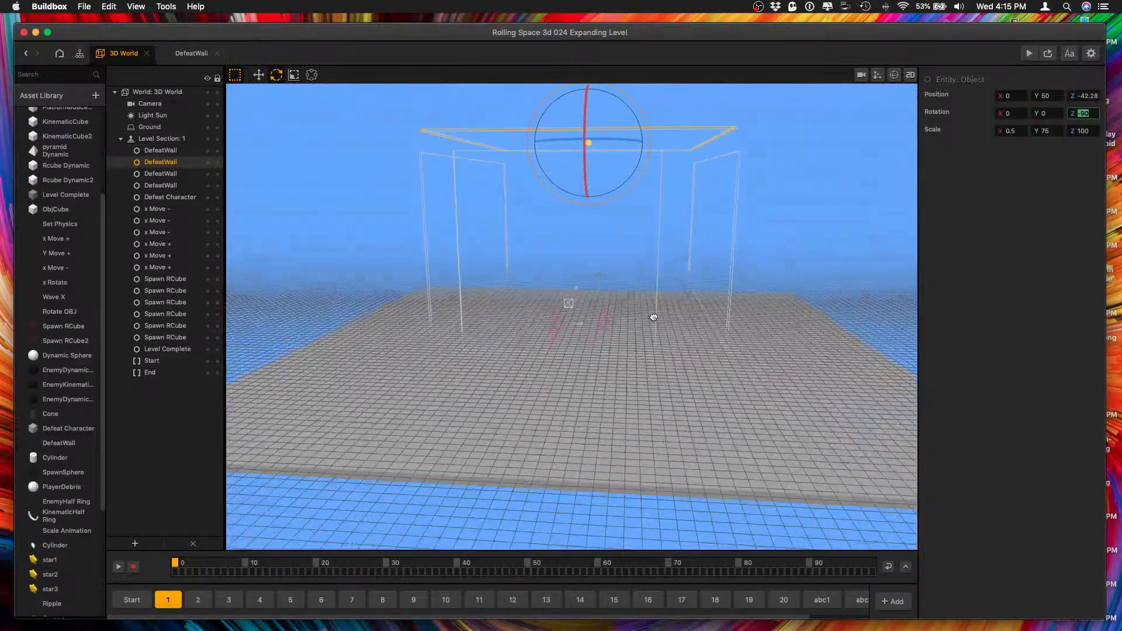
pyautogui.click(631, 265)
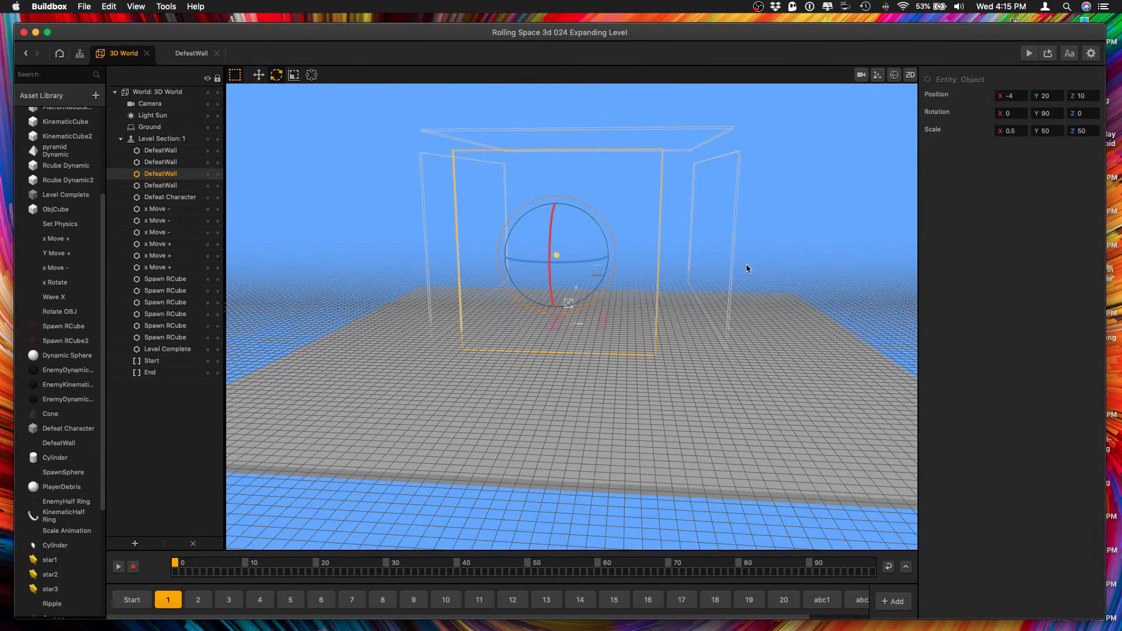
pyautogui.moveTo(747, 268); pyautogui.dragTo(707, 278, button='right')
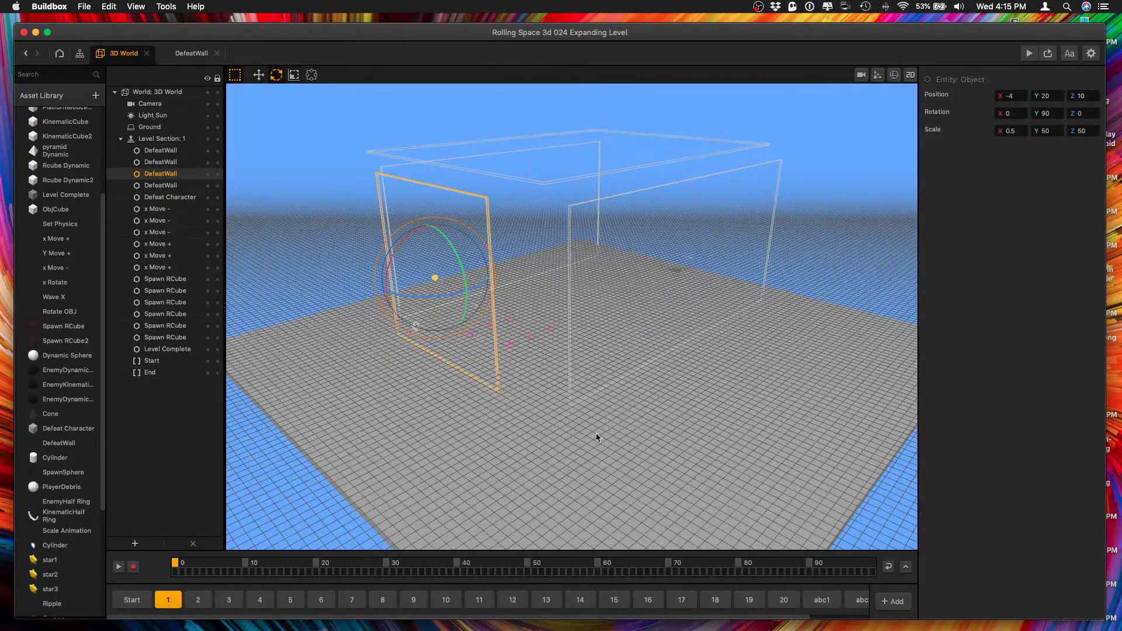
pyautogui.click(1030, 53)
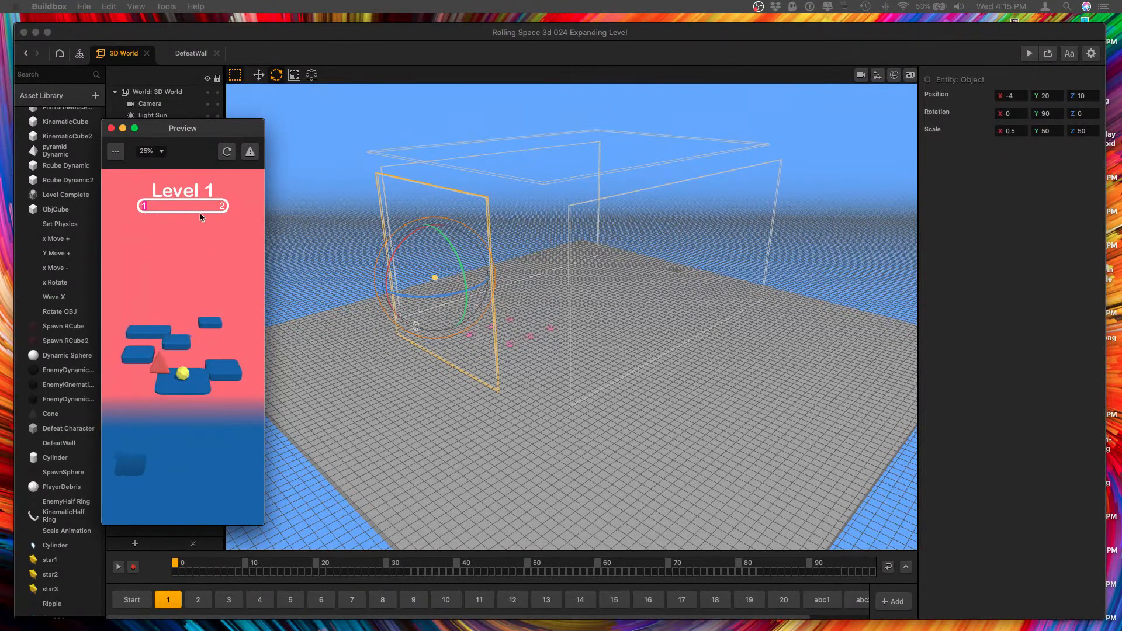
pyautogui.moveTo(183, 128); pyautogui.dragTo(1016, 76)
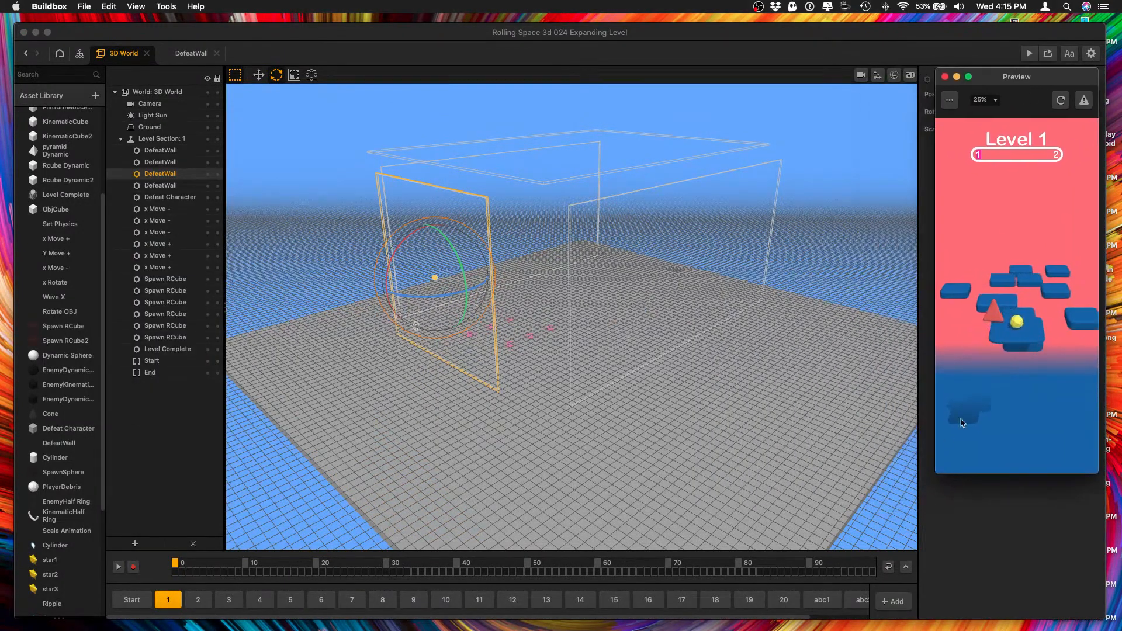
pyautogui.moveTo(936, 473); pyautogui.dragTo(747, 603)
pyautogui.moveTo(922, 450); pyautogui.dragTo(1064, 554)
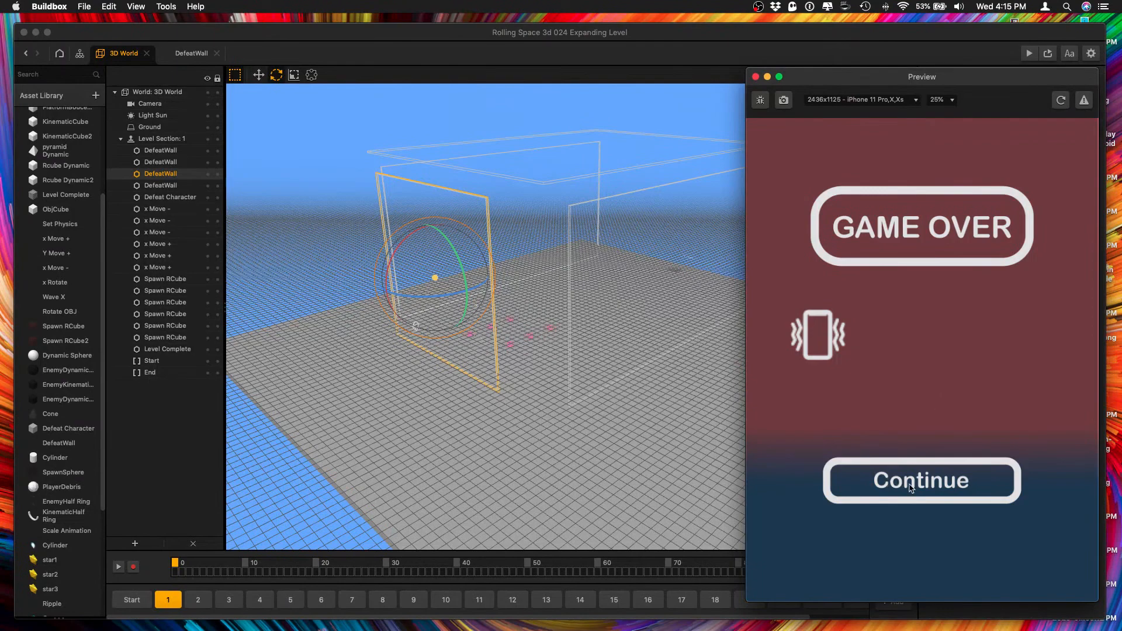
pyautogui.click(755, 78)
# Select the four DefeatWalls and the Defeat Character plane in level section 1 and copy them.
pyautogui.click(565, 332)
pyautogui.moveTo(767, 299); pyautogui.dragTo(632, 304, button='right')
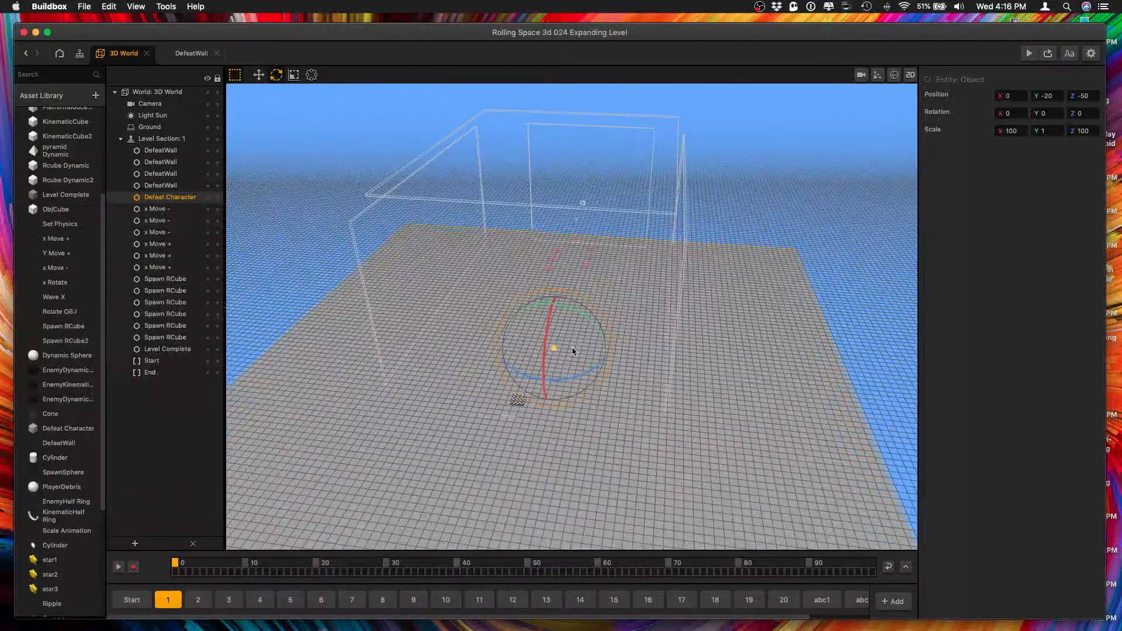
pyautogui.scroll(4, 572, 351)
pyautogui.moveTo(572, 351); pyautogui.dragTo(601, 210, button='right')
pyautogui.scroll(3, 597, 215)
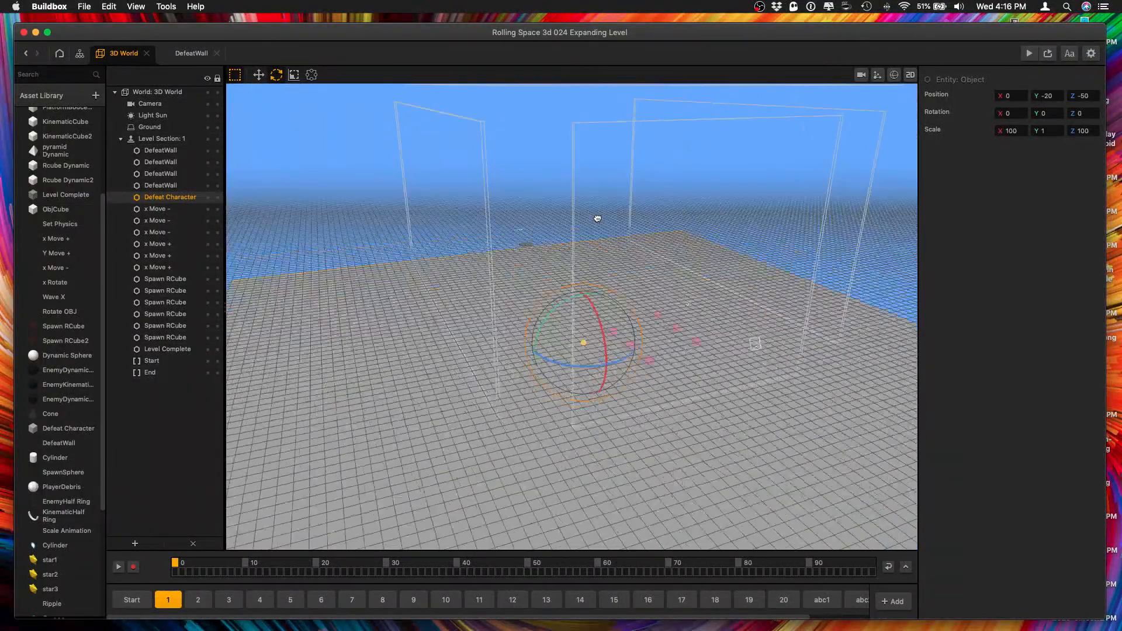
pyautogui.scroll(-2, 598, 215)
pyautogui.click(478, 221)
pyautogui.keyDown('shift'); pyautogui.click(618, 221); pyautogui.keyUp('shift')
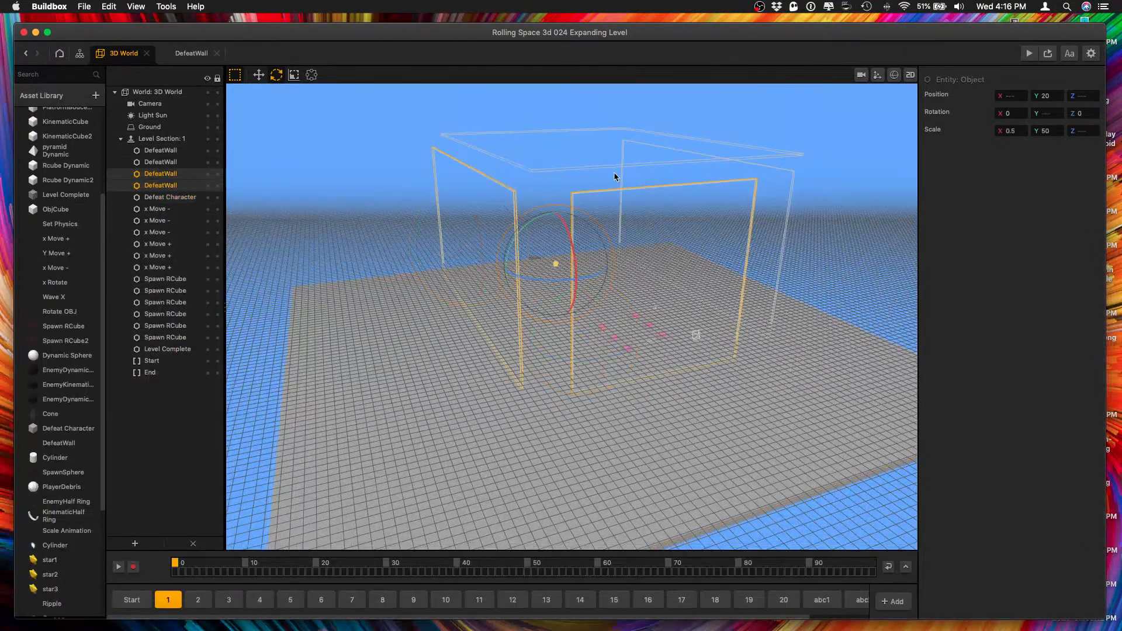
pyautogui.keyDown('shift'); pyautogui.click(604, 158); pyautogui.keyUp('shift')
pyautogui.keyDown('shift'); pyautogui.click(777, 184); pyautogui.keyUp('shift')
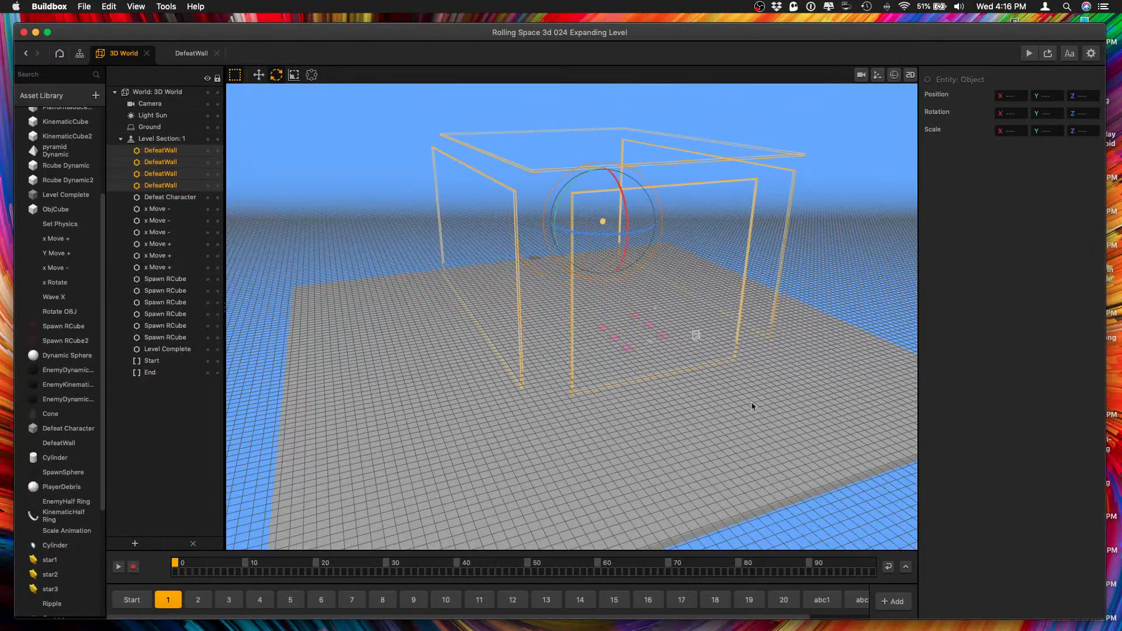
pyautogui.keyDown('shift'); pyautogui.click(780, 436); pyautogui.keyUp('shift')
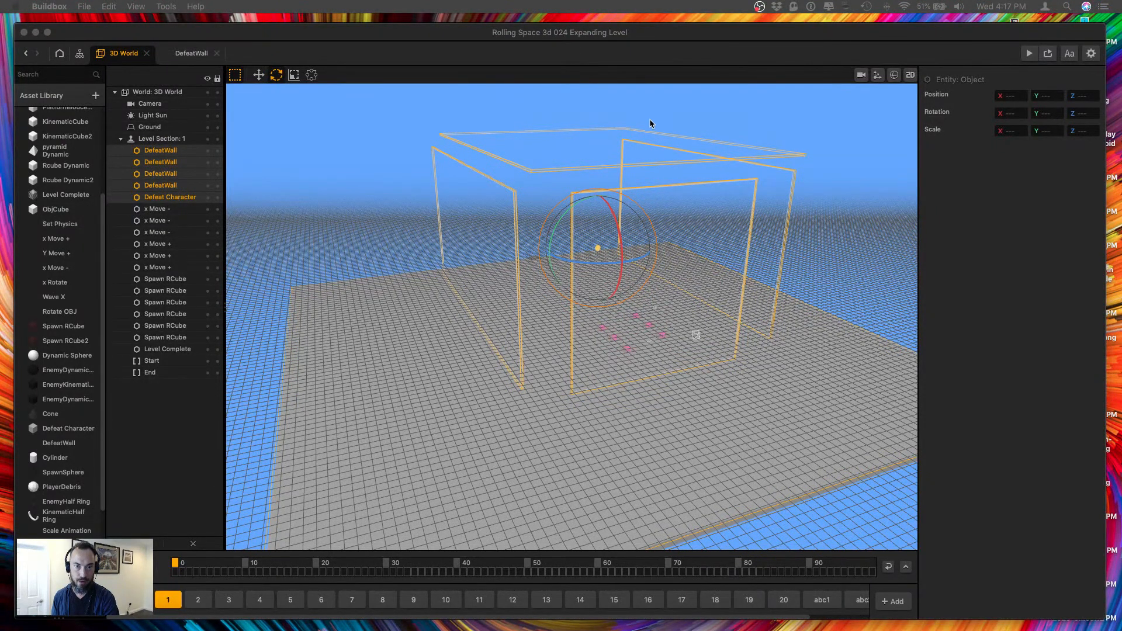
# Delete the four old DefeatWalls from level section 2.
pyautogui.click(200, 601)
pyautogui.click(166, 232)
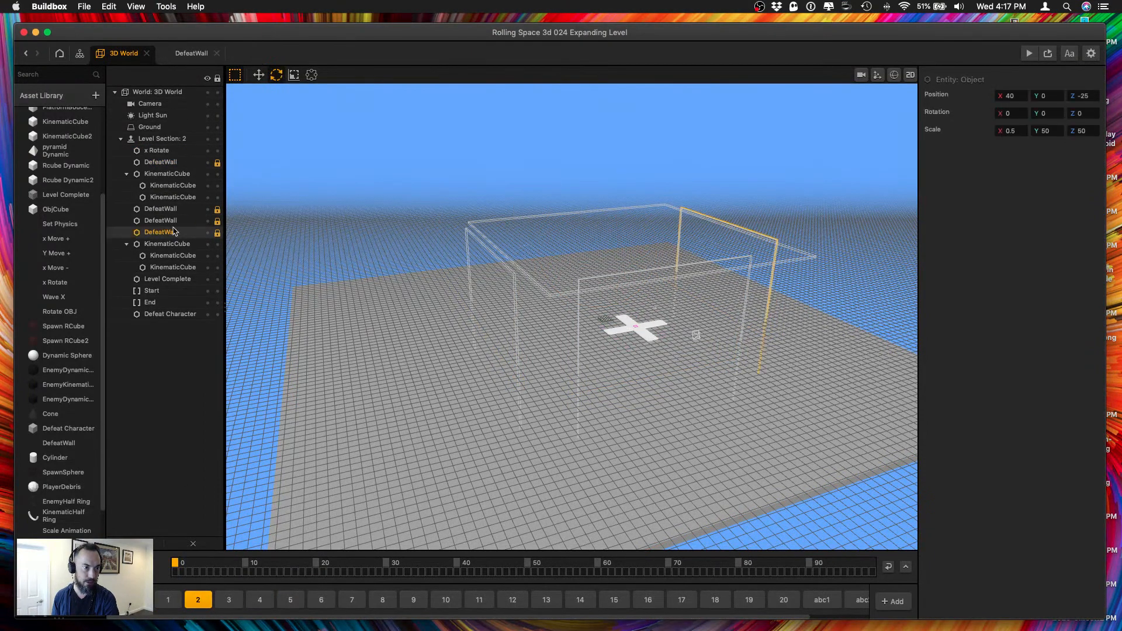
pyautogui.keyDown('shift'); pyautogui.click(167, 221); pyautogui.keyUp('shift')
pyautogui.keyDown('shift'); pyautogui.click(166, 209); pyautogui.keyUp('shift')
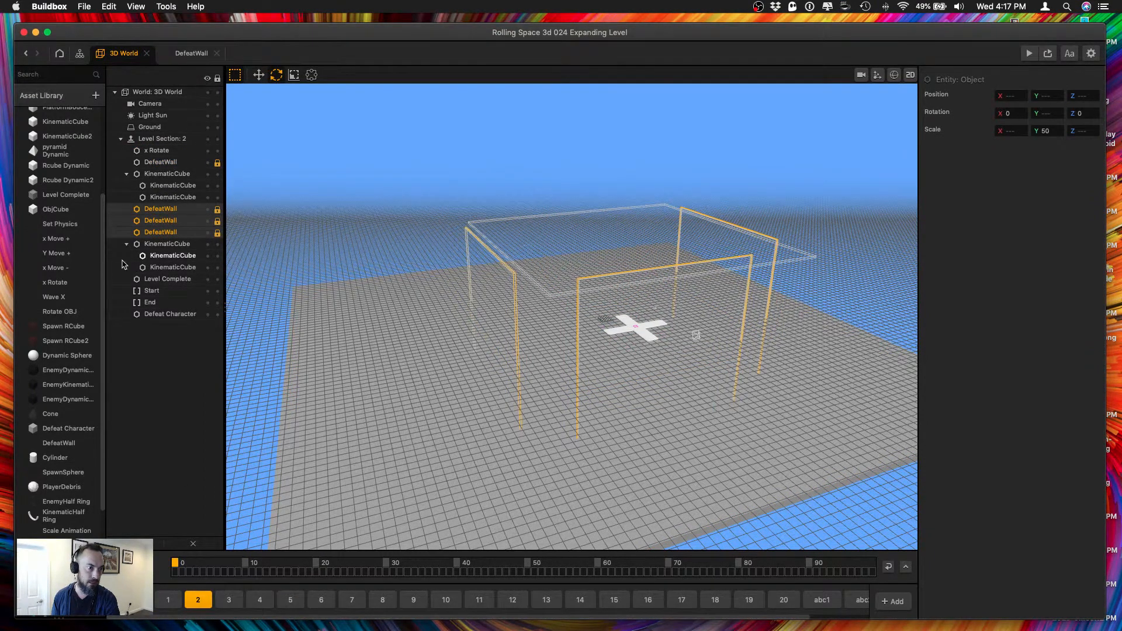
pyautogui.keyDown('shift'); pyautogui.click(157, 164); pyautogui.keyUp('shift')
pyautogui.press('BackSpace')
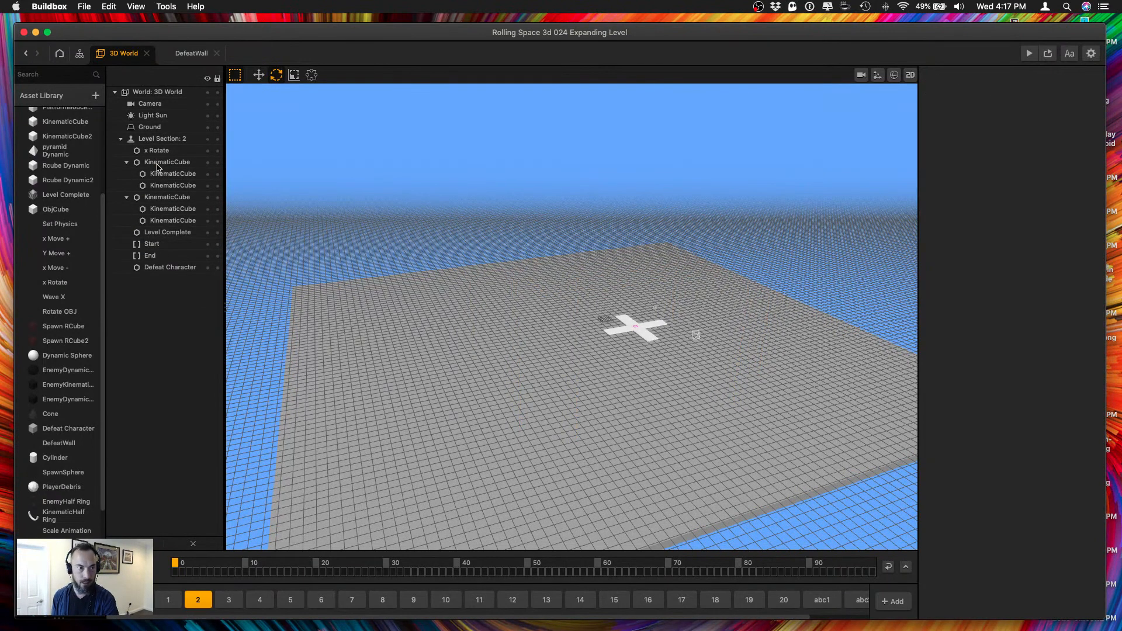
# Delete the old Defeat Character plane from level section 2 and paste the copied DefeatWalls and Defeat Character there.
pyautogui.click(185, 270)
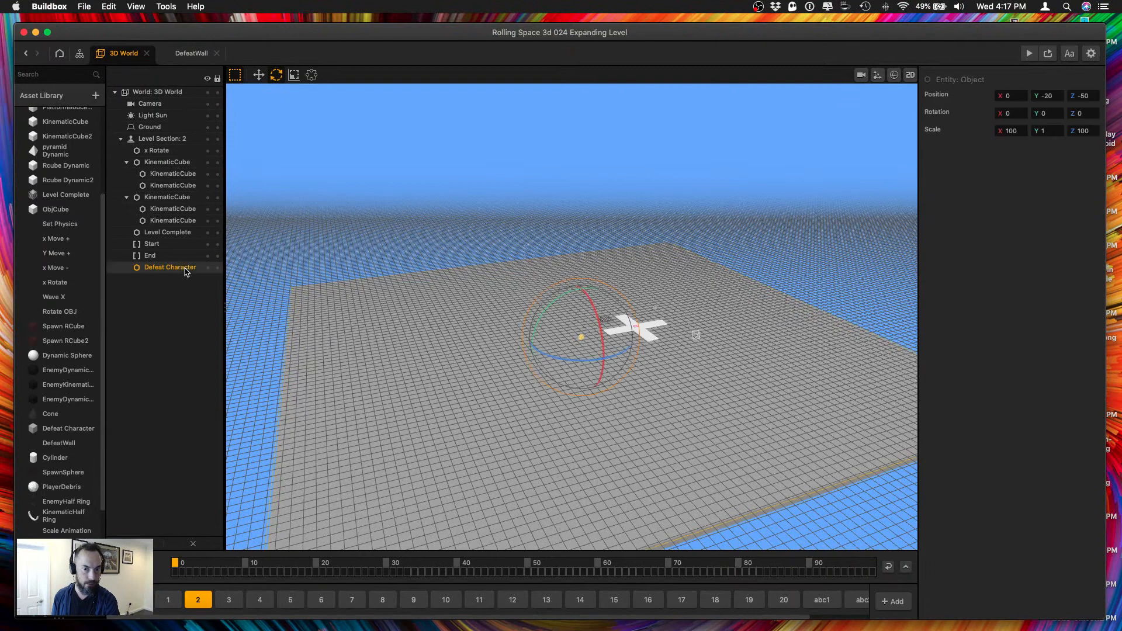
pyautogui.press('BackSpace')
pyautogui.press('super+z')
pyautogui.press('super+z')
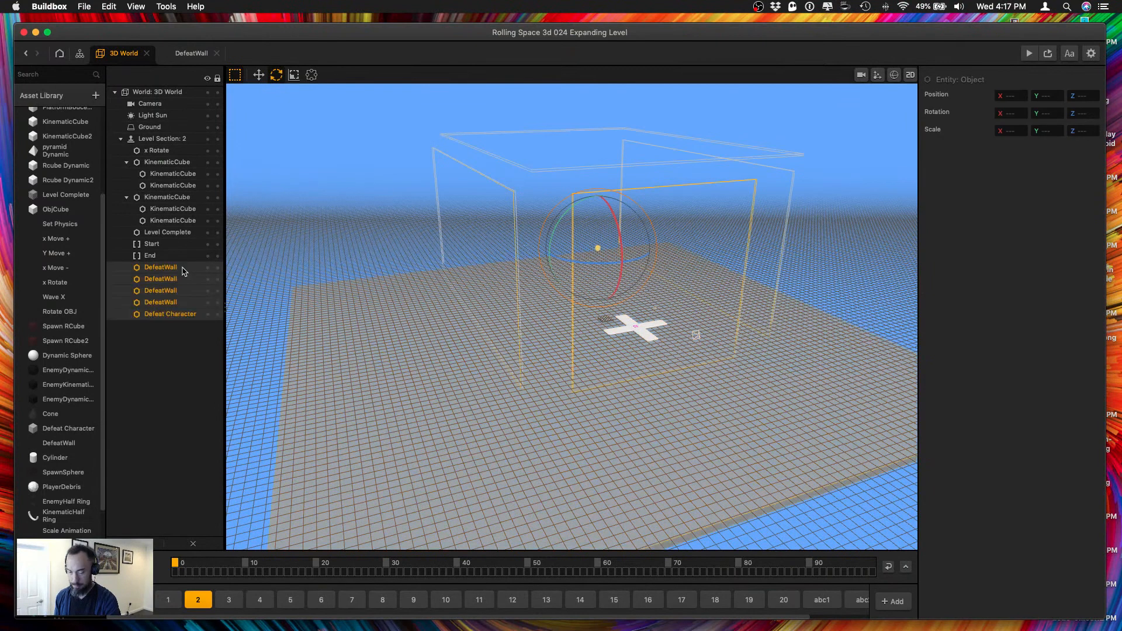
# Lock the four pasted DefeatWalls and the Defeat Character plane in level section 2 and copy the locked set.
pyautogui.click(217, 267)
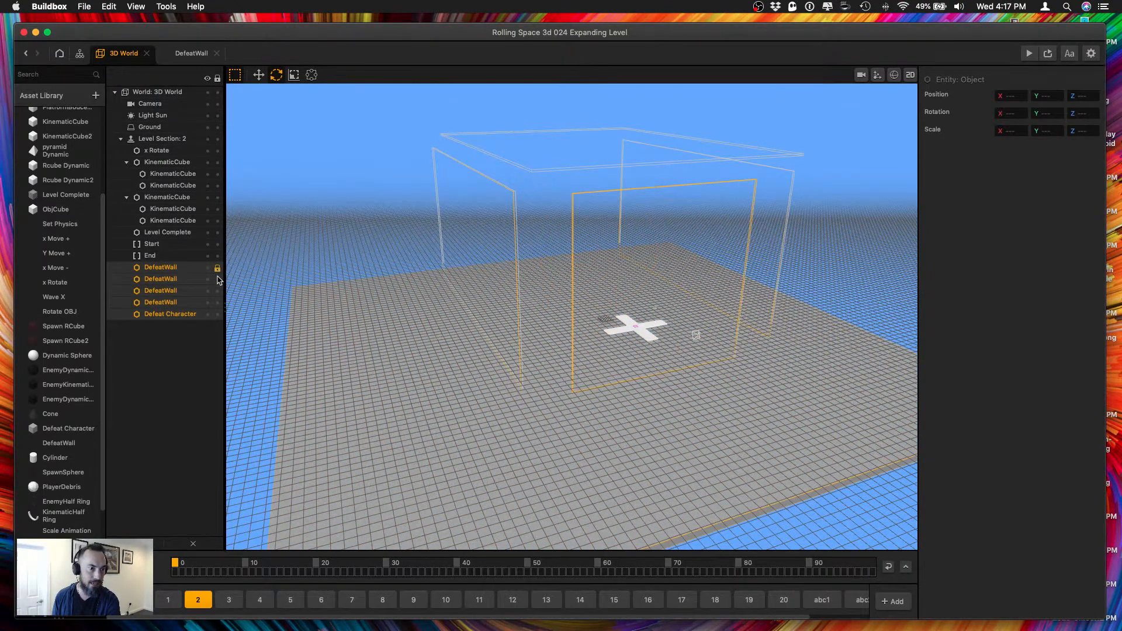
pyautogui.click(217, 279)
pyautogui.click(217, 291)
pyautogui.click(217, 302)
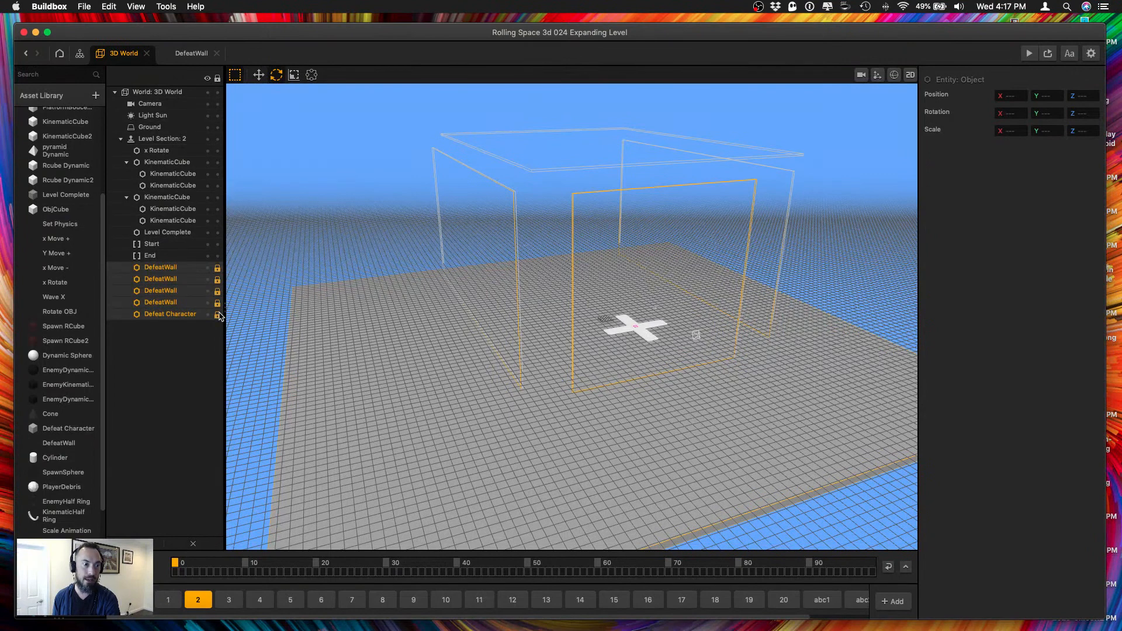
# Replace the four DefeatWalls and the Defeat Character plane in level section 3 with the copied locked set.
pyautogui.click(222, 600)
pyautogui.click(162, 162)
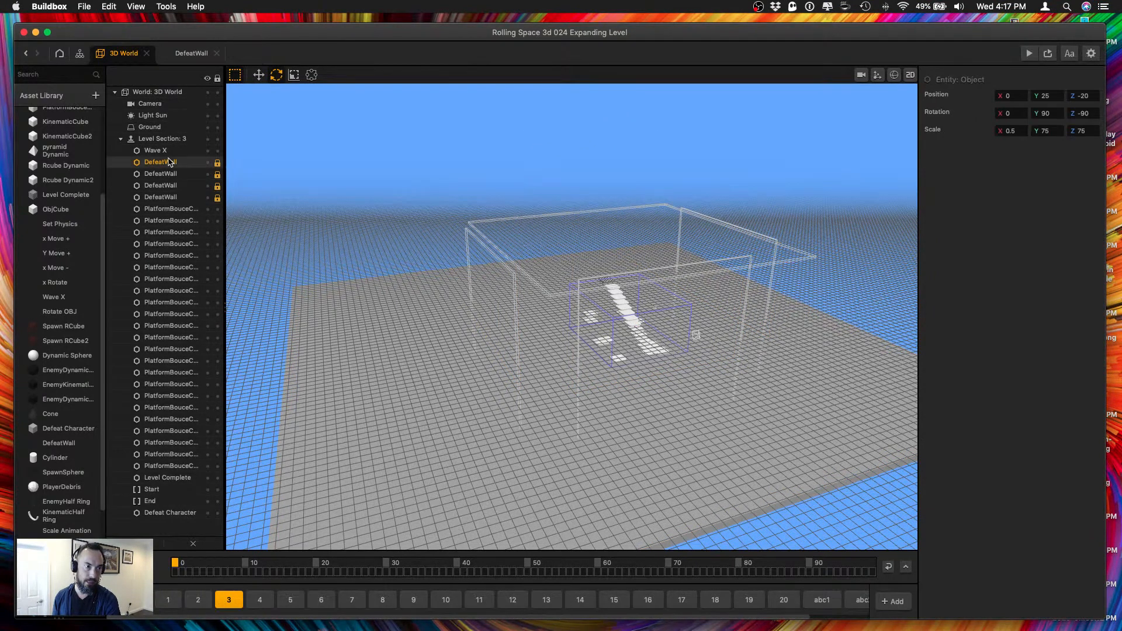
pyautogui.keyDown('shift'); pyautogui.click(165, 175); pyautogui.keyUp('shift')
pyautogui.keyDown('shift'); pyautogui.click(163, 186); pyautogui.keyUp('shift')
pyautogui.keyDown('shift'); pyautogui.click(163, 197); pyautogui.keyUp('shift')
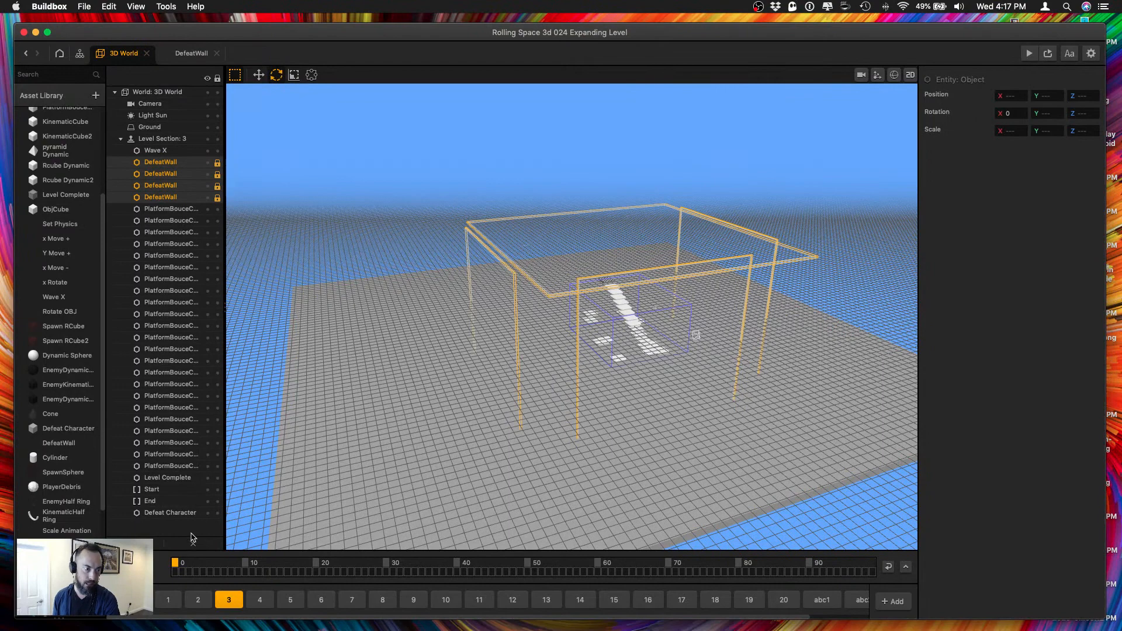
pyautogui.keyDown('shift'); pyautogui.click(179, 514); pyautogui.keyUp('shift')
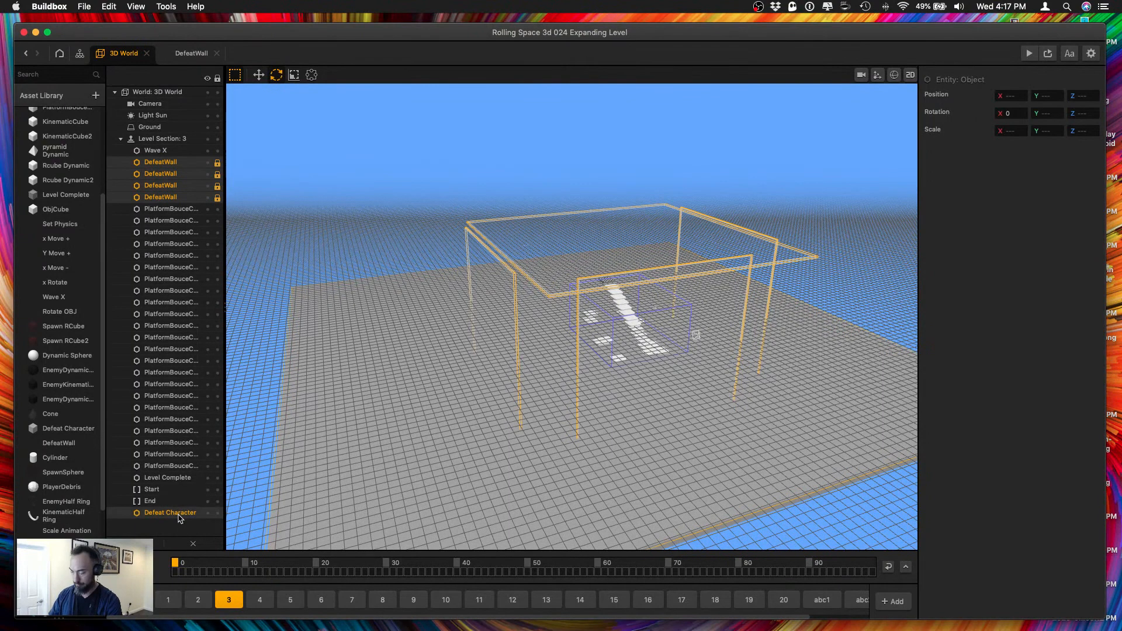
pyautogui.press('Delete')
pyautogui.press('super+v')
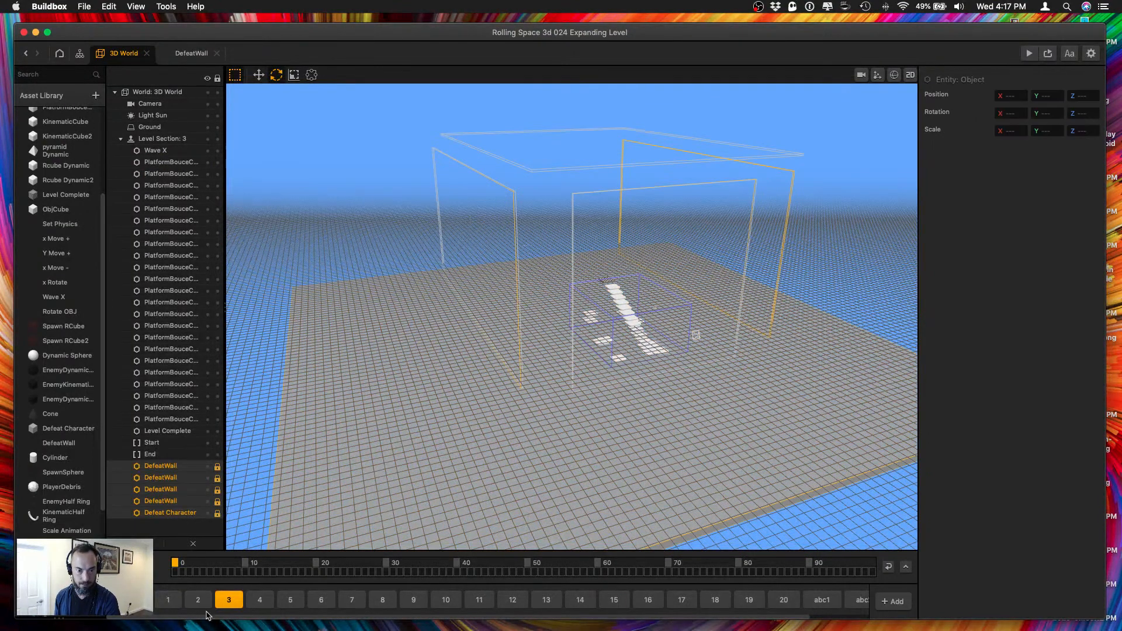
# Replace the four DefeatWalls and the Defeat Character plane in level section 4 with the copied locked set.
pyautogui.click(259, 599)
pyautogui.click(167, 454)
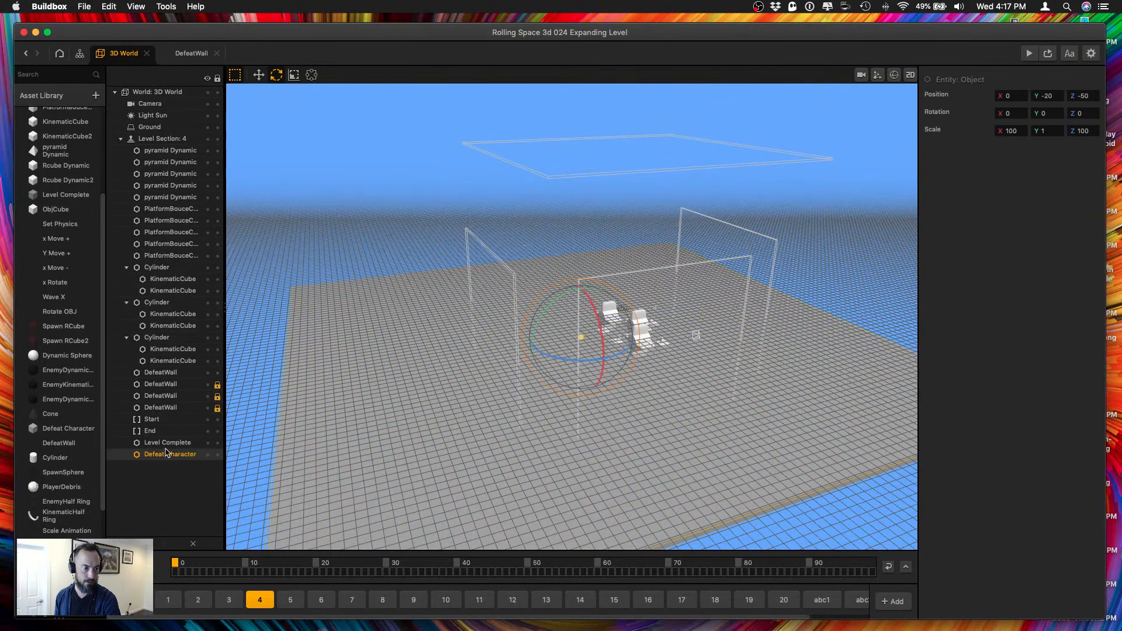
pyautogui.keyDown('super'); pyautogui.click(151, 407); pyautogui.keyUp('super')
pyautogui.keyDown('super'); pyautogui.click(157, 395); pyautogui.keyUp('super')
pyautogui.keyDown('super'); pyautogui.click(160, 384); pyautogui.keyUp('super')
pyautogui.keyDown('super'); pyautogui.click(163, 373); pyautogui.keyUp('super')
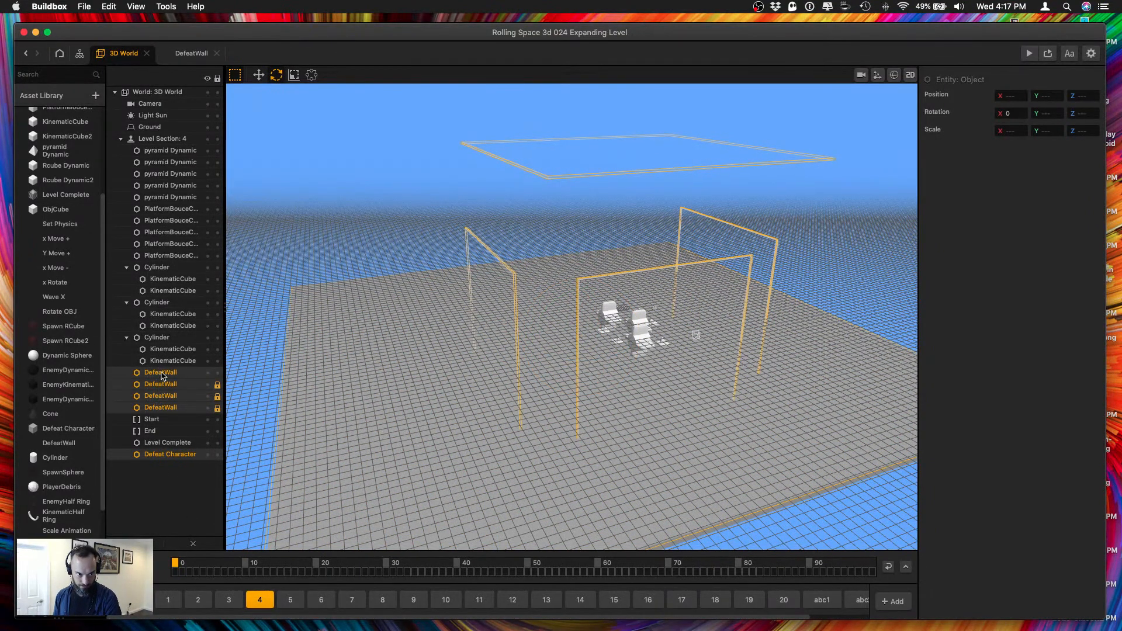
pyautogui.press('BackSpace')
pyautogui.press('super+v')
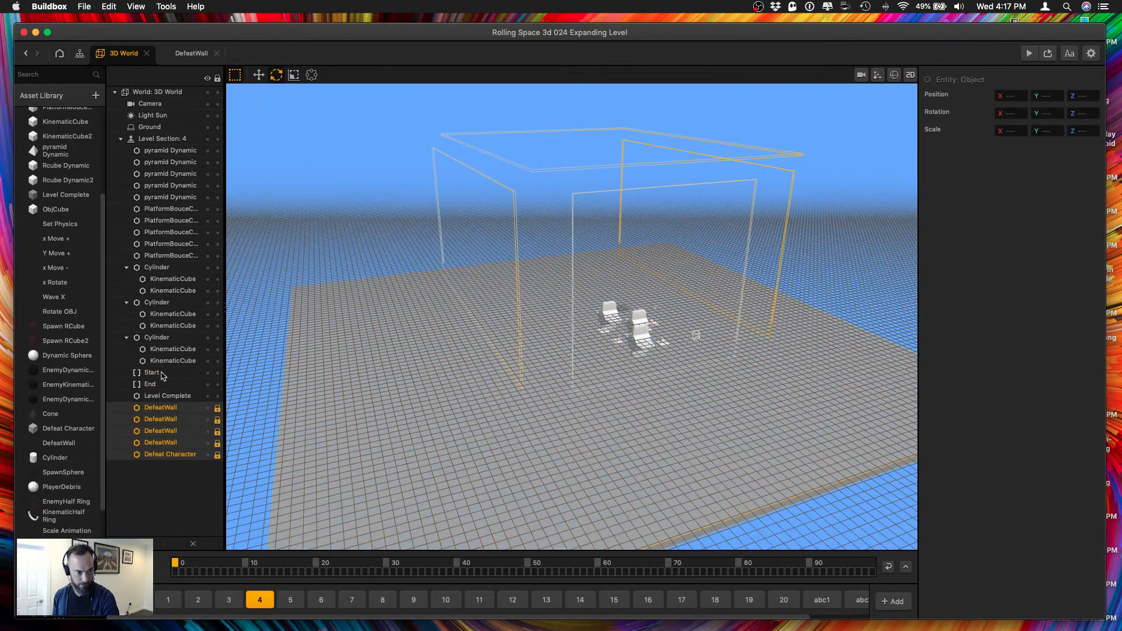
# Paste the copied locked DefeatWalls and Defeat Character plane into level section 6.
pyautogui.click(291, 600)
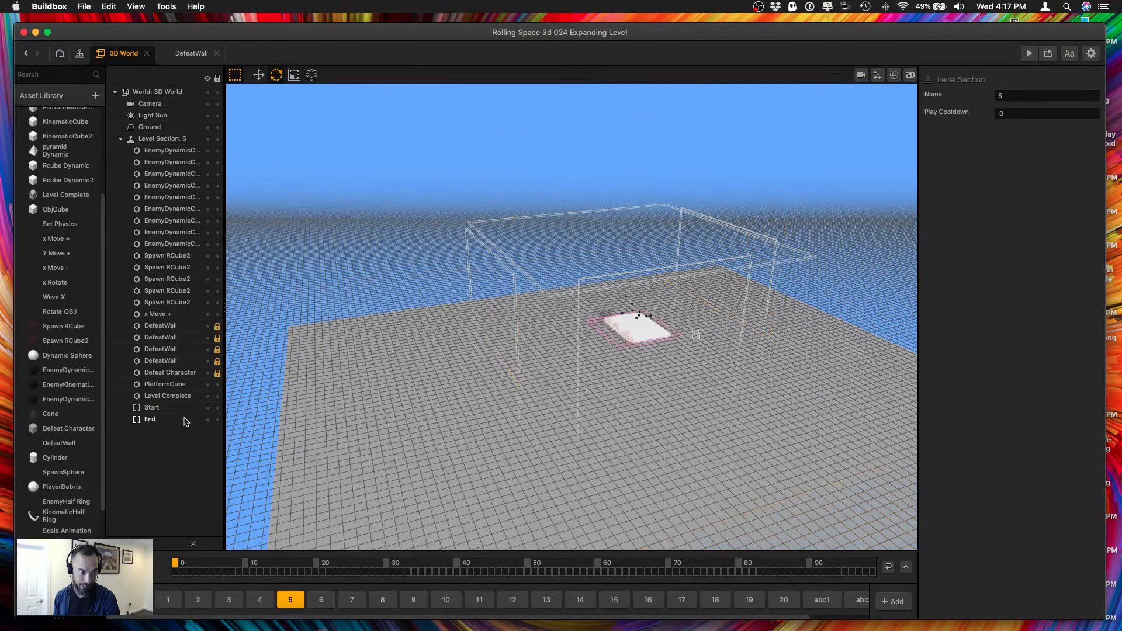
pyautogui.click(324, 599)
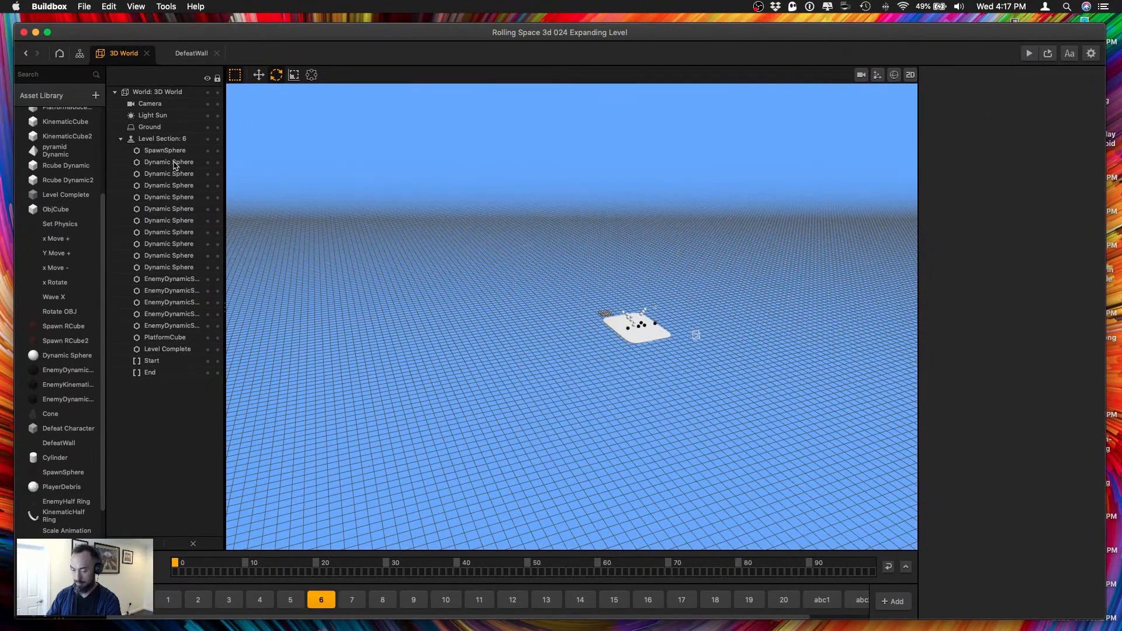
pyautogui.press('super+v')
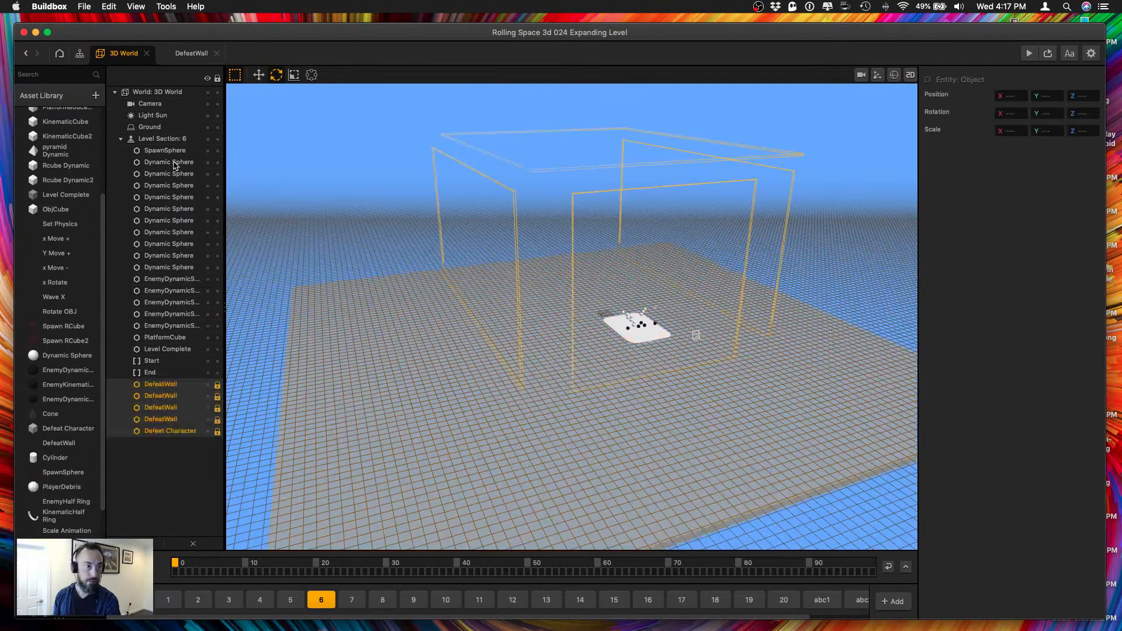
# Replace the four DefeatWalls and the Defeat Character plane in level section 7 with the copied locked set.
pyautogui.click(344, 600)
pyautogui.moveTo(181, 224); pyautogui.dragTo(179, 201)
pyautogui.keyDown('super'); pyautogui.click(180, 190); pyautogui.keyUp('super')
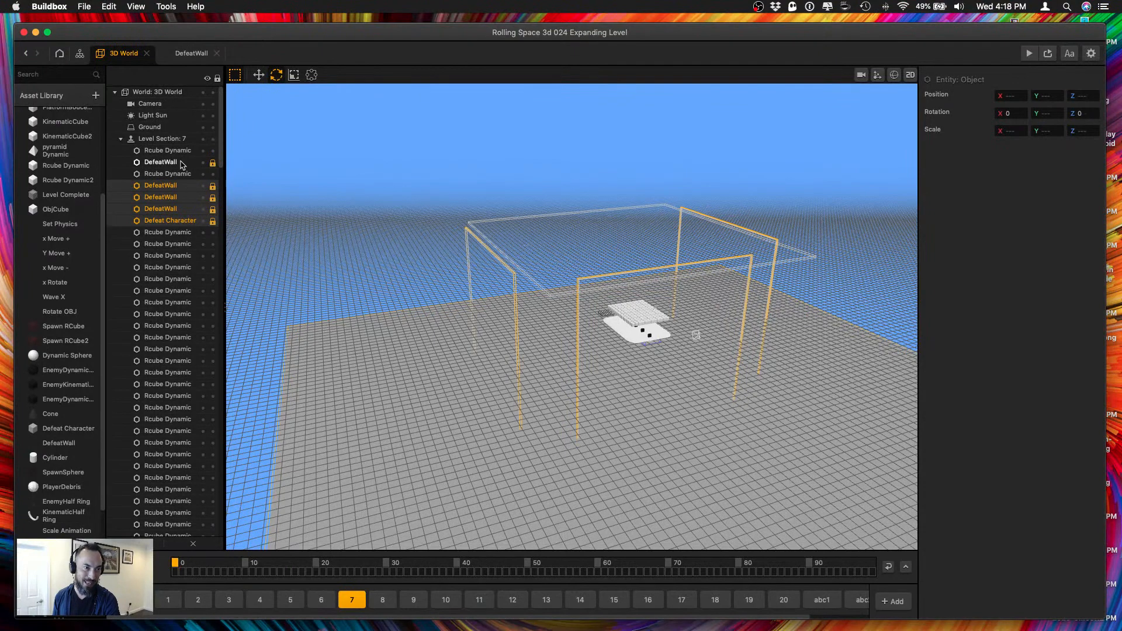
pyautogui.keyDown('super'); pyautogui.click(182, 165); pyautogui.keyUp('super')
pyautogui.press('Delete')
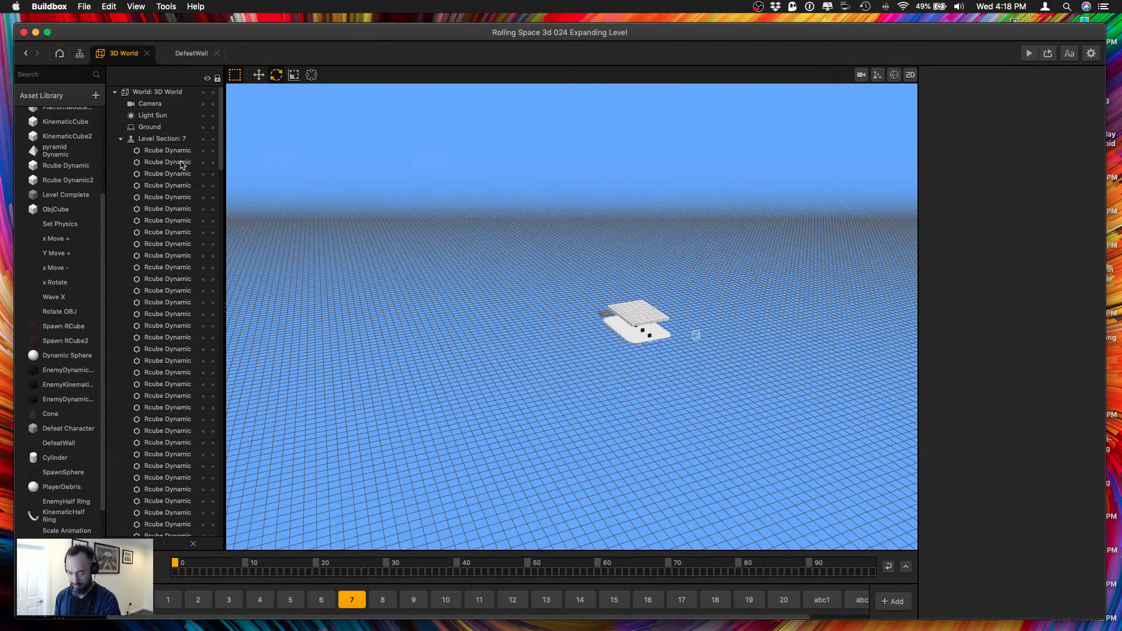
pyautogui.press('super+v')
# Replace the four DefeatWalls and the Defeat Character plane in level section 8 with the copied locked set.
pyautogui.click(381, 600)
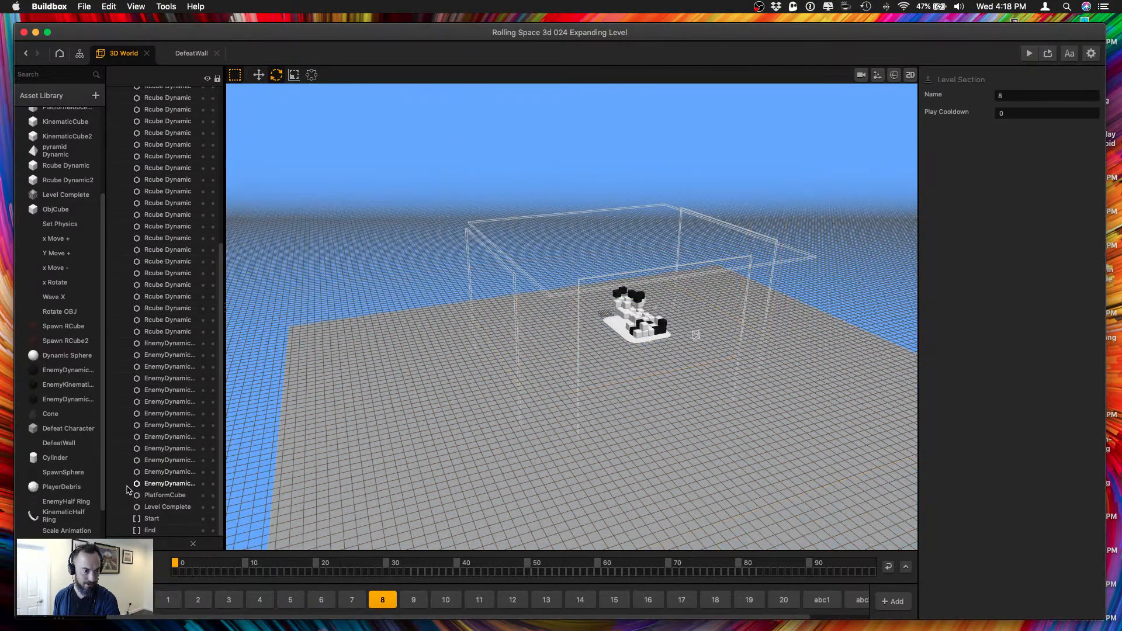
pyautogui.scroll(15, 155, 493)
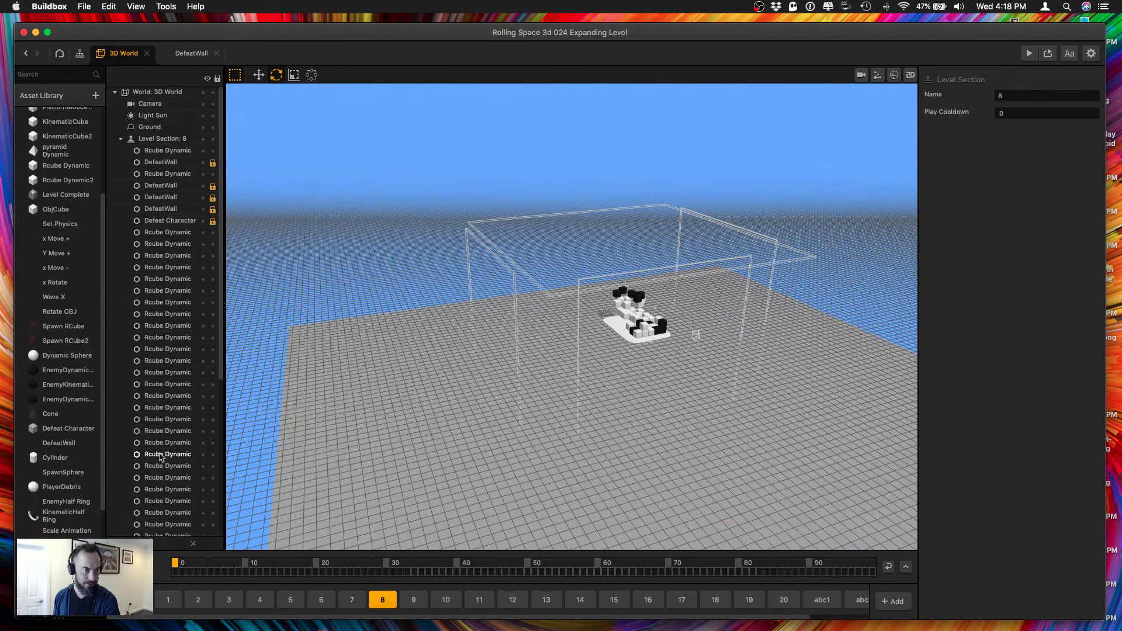
pyautogui.click(169, 220)
pyautogui.keyDown('super'); pyautogui.click(170, 210); pyautogui.keyUp('super')
pyautogui.keyDown('super'); pyautogui.click(169, 198); pyautogui.keyUp('super')
pyautogui.keyDown('super'); pyautogui.click(168, 187); pyautogui.keyUp('super')
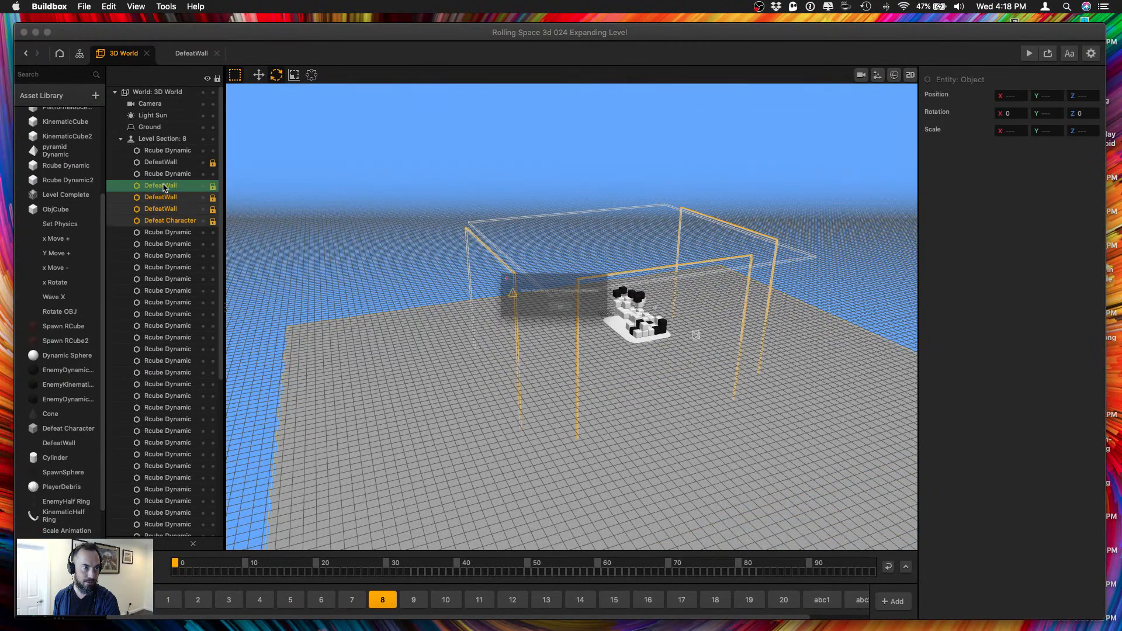
pyautogui.click(566, 334)
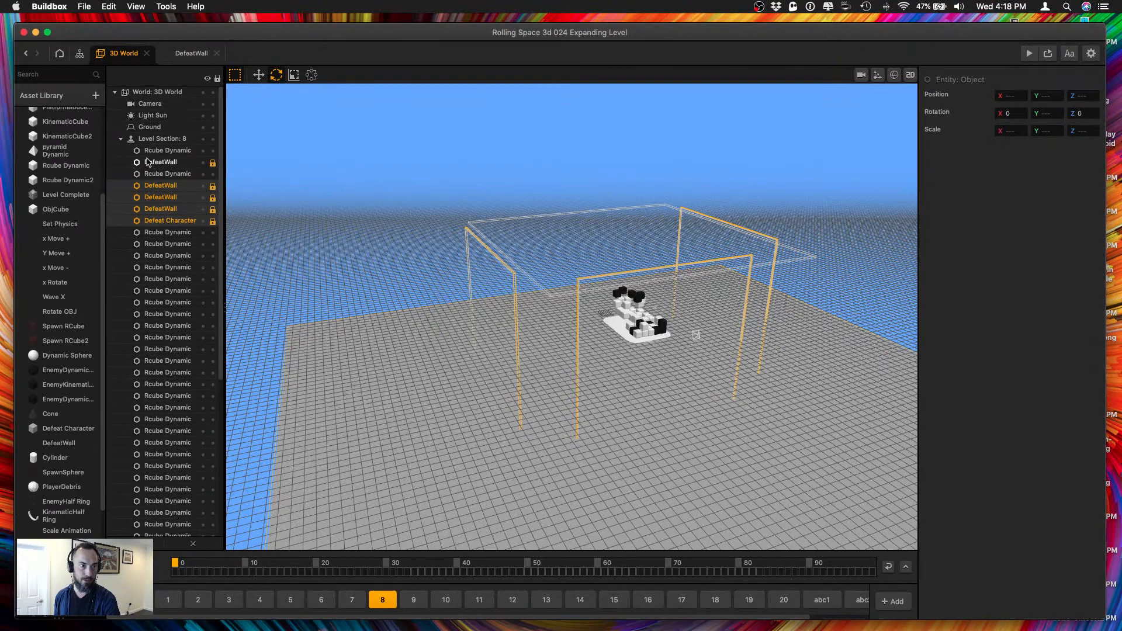
pyautogui.keyDown('super'); pyautogui.click(158, 164); pyautogui.keyUp('super')
pyautogui.press('Delete')
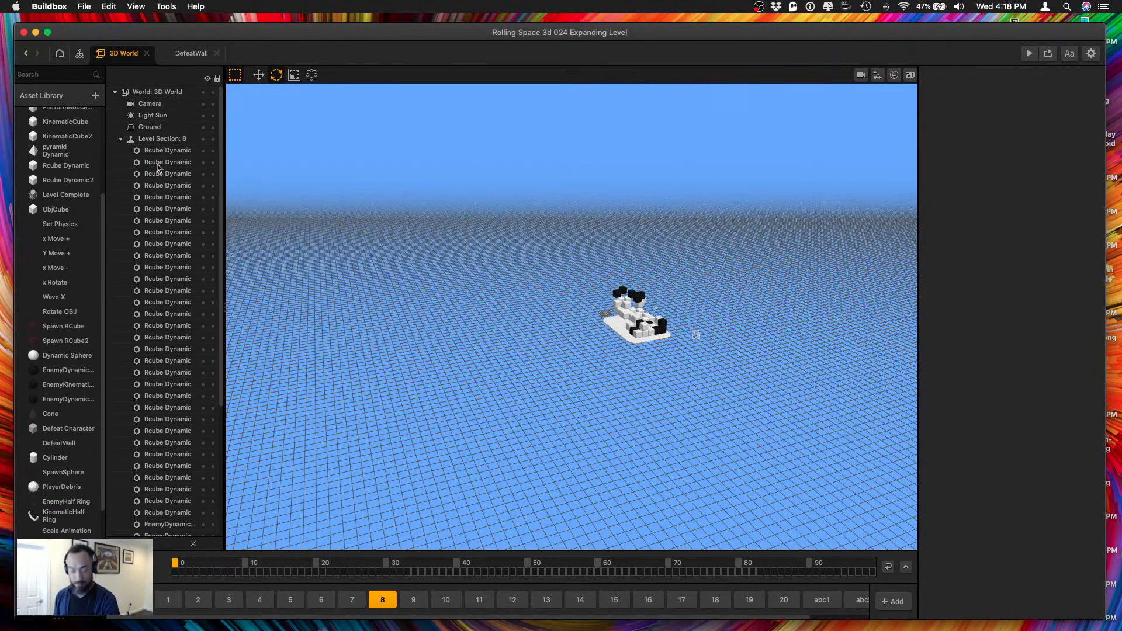
pyautogui.press('super+z')
# Replace the four DefeatWalls and the Defeat Character plane in level section 9 with the copied locked set.
pyautogui.click(413, 600)
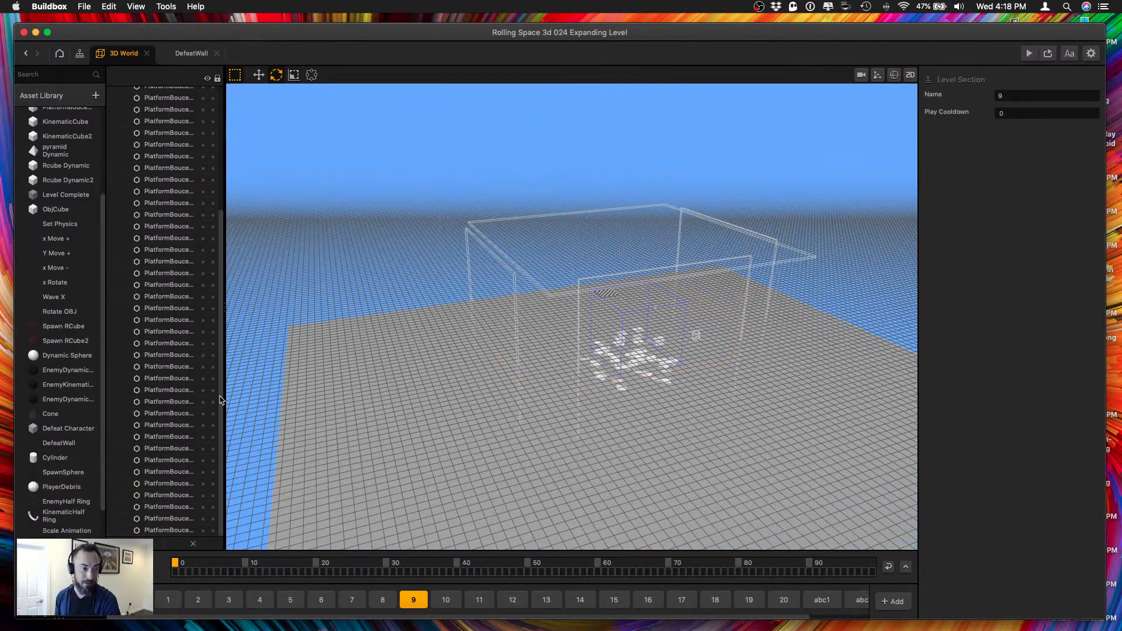
pyautogui.scroll(5, 163, 416)
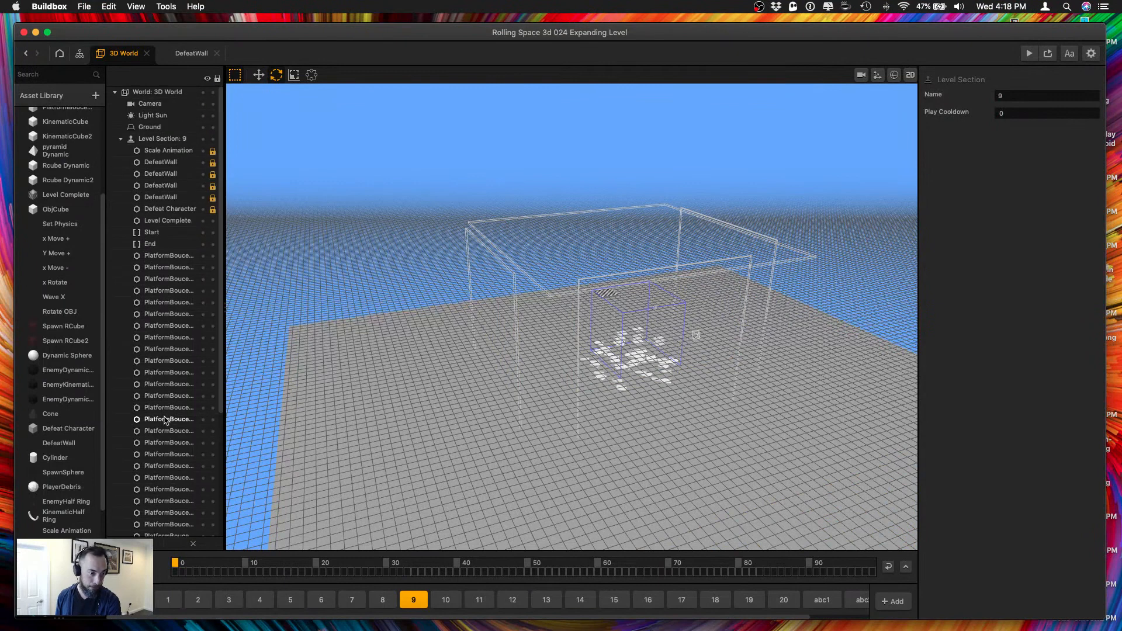
pyautogui.click(181, 210)
pyautogui.keyDown('super'); pyautogui.click(178, 197); pyautogui.keyUp('super')
pyautogui.keyDown('super'); pyautogui.click(177, 185); pyautogui.keyUp('super')
pyautogui.keyDown('super'); pyautogui.click(175, 174); pyautogui.keyUp('super')
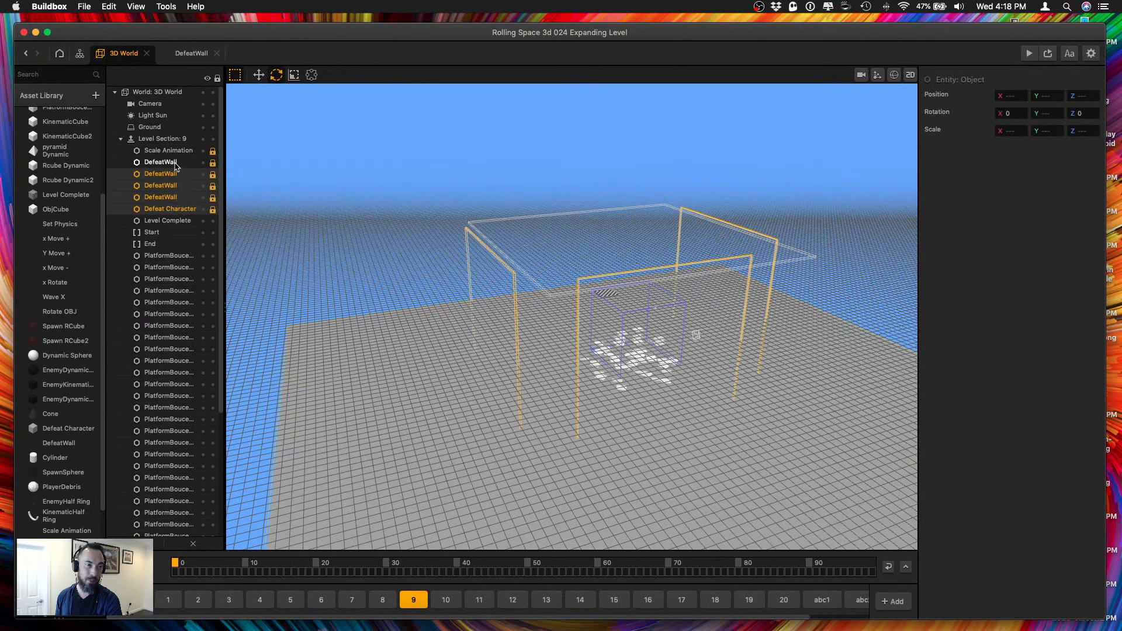
pyautogui.keyDown('super'); pyautogui.click(175, 163); pyautogui.keyUp('super')
pyautogui.press('Delete')
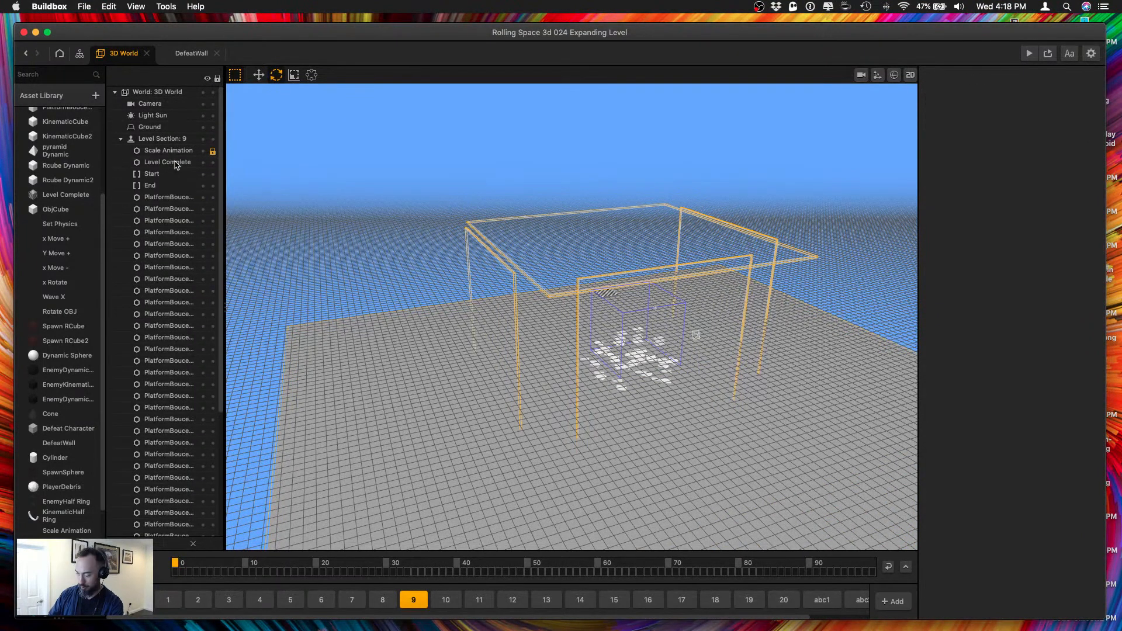
pyautogui.press('super+v')
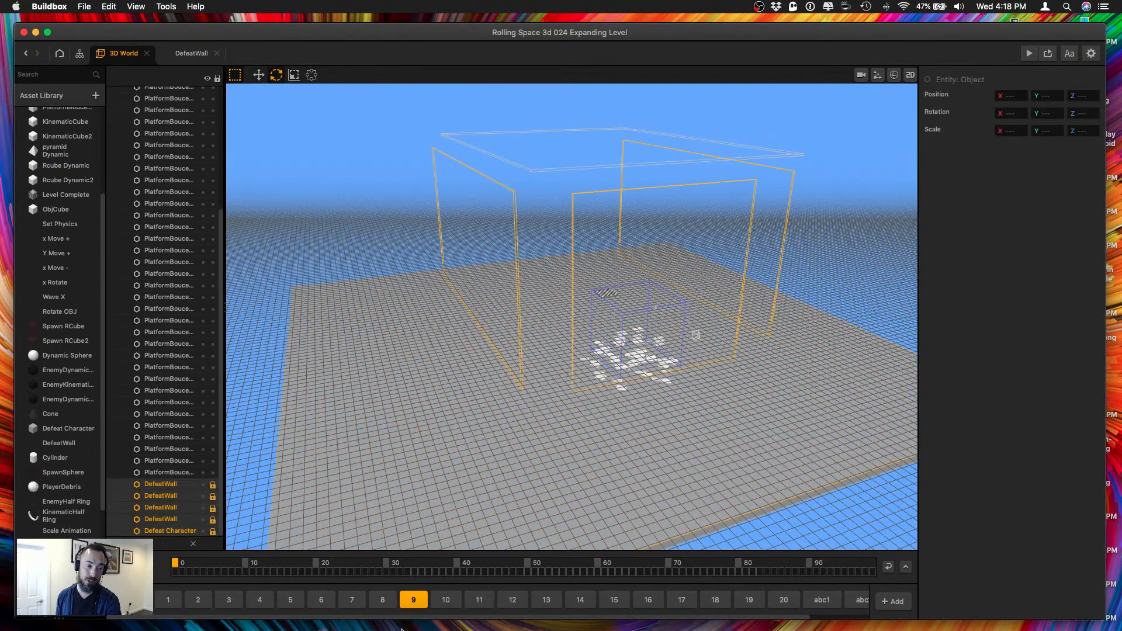
# Replace the four DefeatWalls and the Defeat Character plane in level section 10 with the copied locked set.
pyautogui.click(445, 600)
pyautogui.click(172, 454)
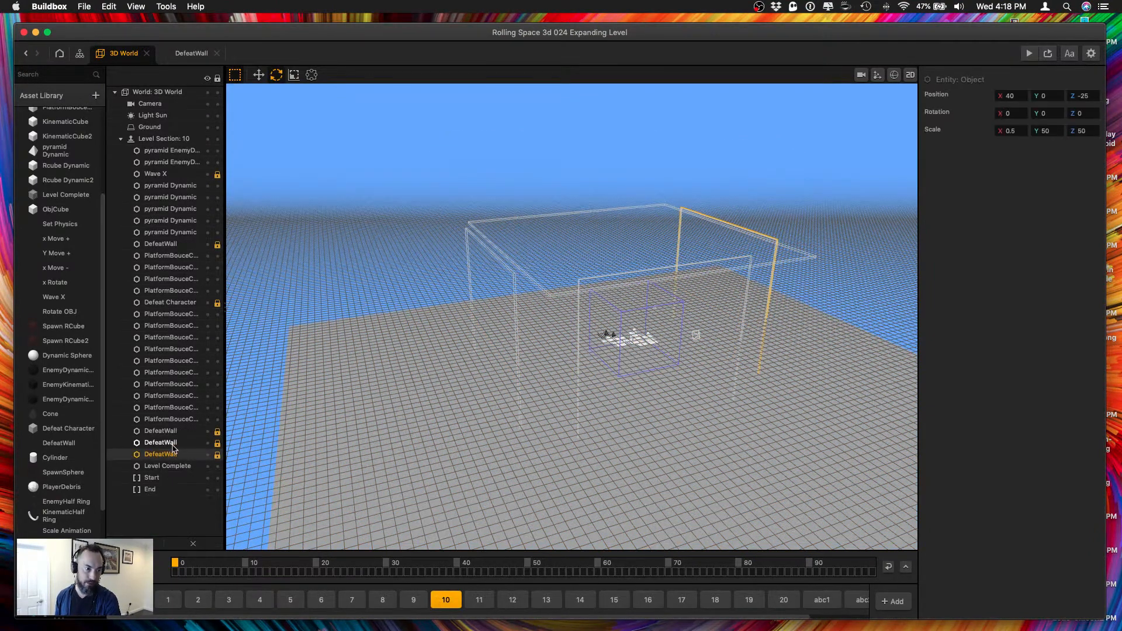
pyautogui.keyDown('super'); pyautogui.click(173, 442); pyautogui.keyUp('super')
pyautogui.keyDown('super'); pyautogui.click(173, 430); pyautogui.keyUp('super')
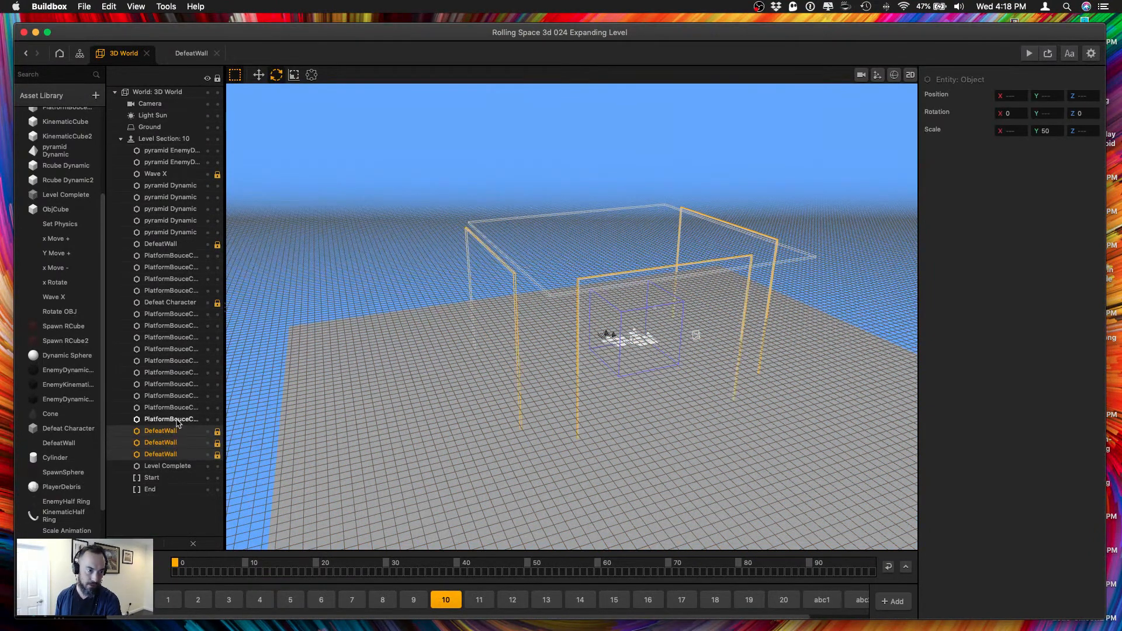
pyautogui.keyDown('super'); pyautogui.click(185, 304); pyautogui.keyUp('super')
pyautogui.keyDown('super'); pyautogui.click(183, 246); pyautogui.keyUp('super')
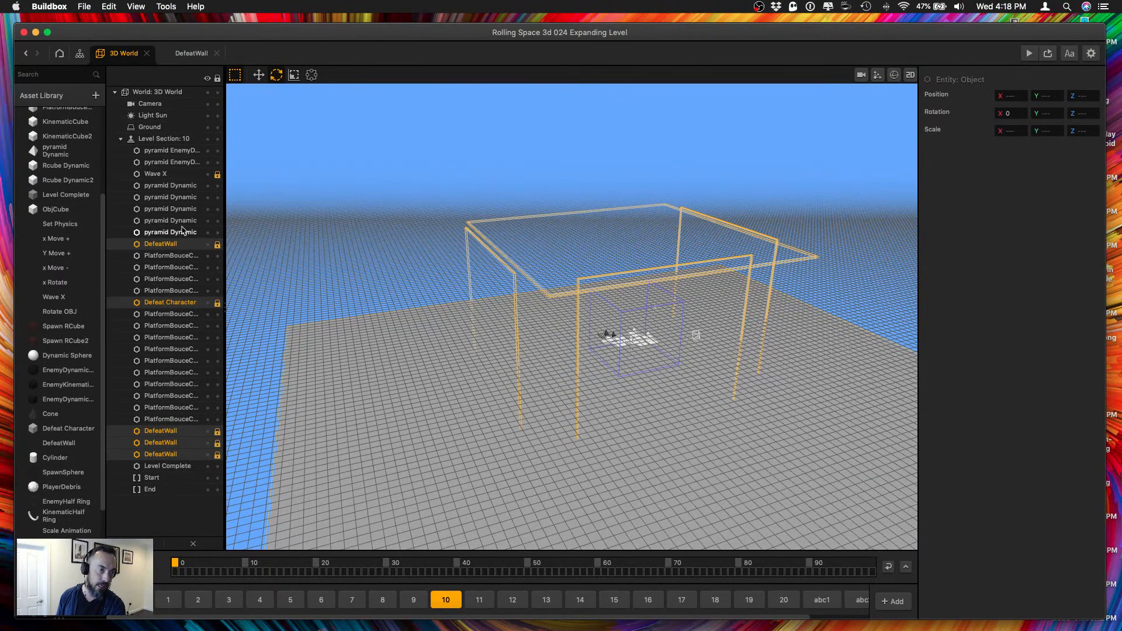
pyautogui.press('Delete')
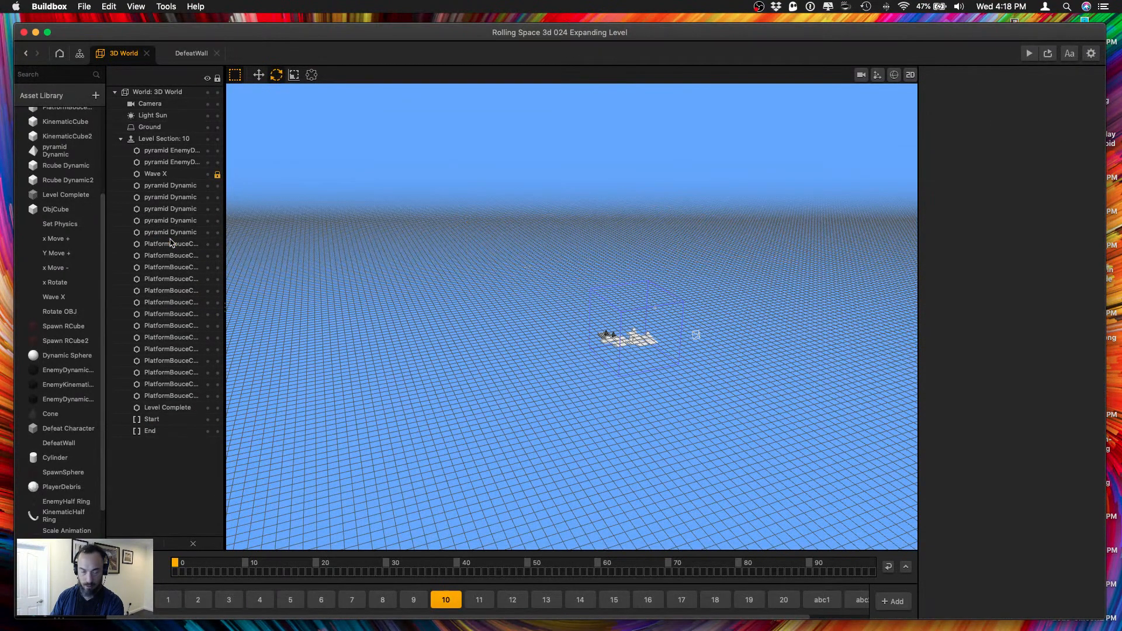
pyautogui.press('super+z')
# Replace the four DefeatWalls and the Defeat Character plane in level section 11 with the copied locked set.
pyautogui.click(485, 605)
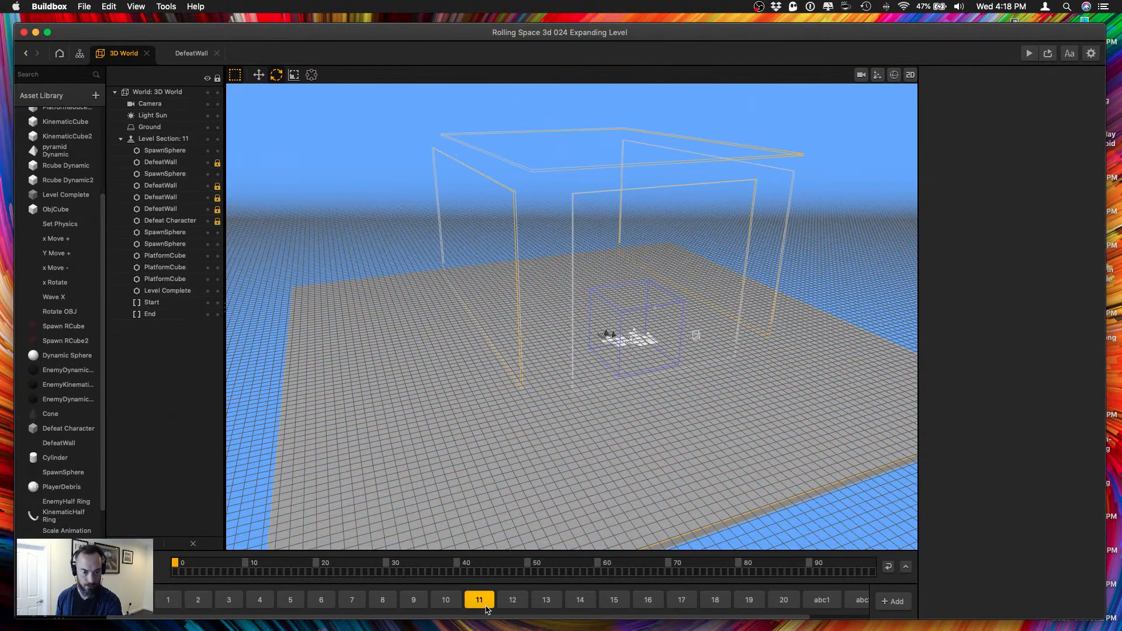
pyautogui.click(165, 220)
pyautogui.keyDown('shift'); pyautogui.click(159, 210); pyautogui.keyUp('shift')
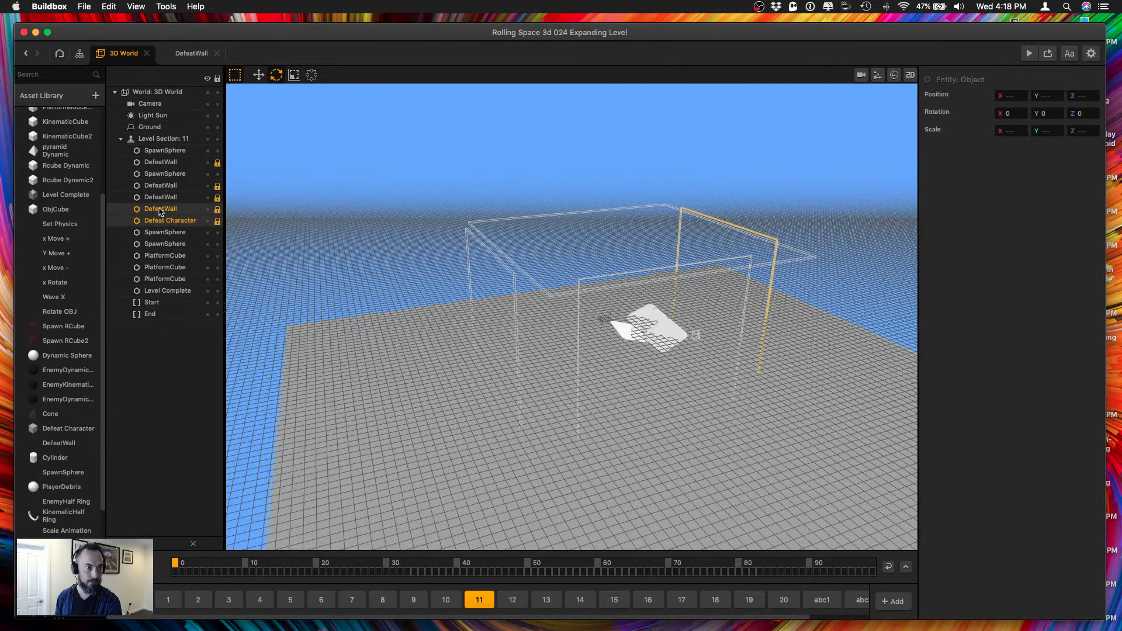
pyautogui.keyDown('shift'); pyautogui.click(160, 197); pyautogui.keyUp('shift')
pyautogui.keyDown('shift'); pyautogui.click(160, 185); pyautogui.keyUp('shift')
pyautogui.keyDown('shift'); pyautogui.click(163, 163); pyautogui.keyUp('shift')
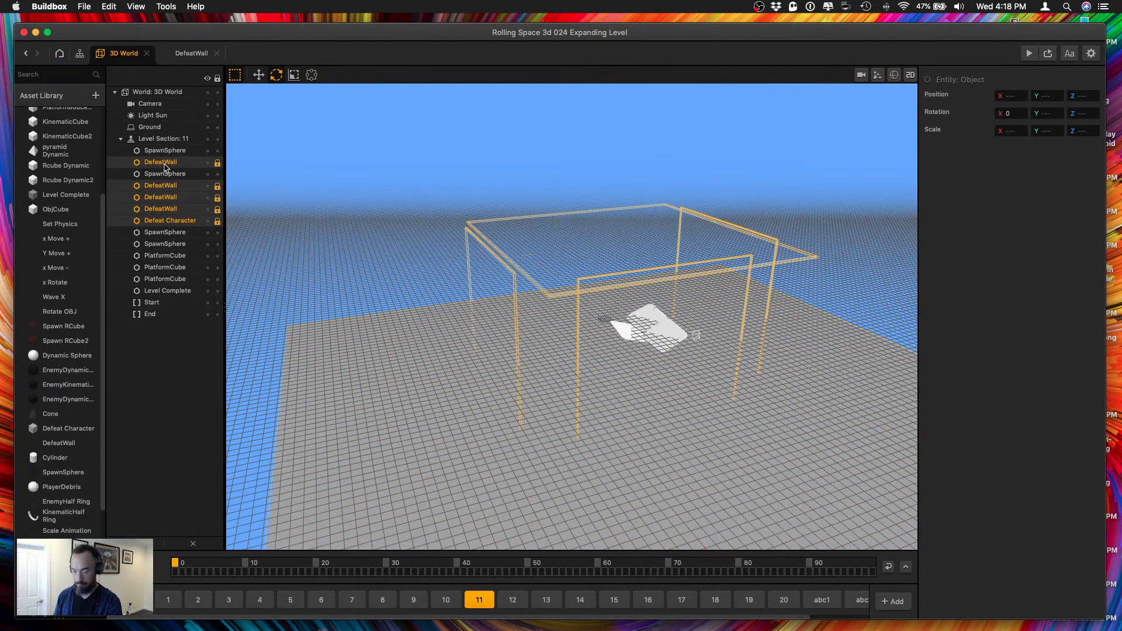
pyautogui.press('Delete')
pyautogui.press('super+v')
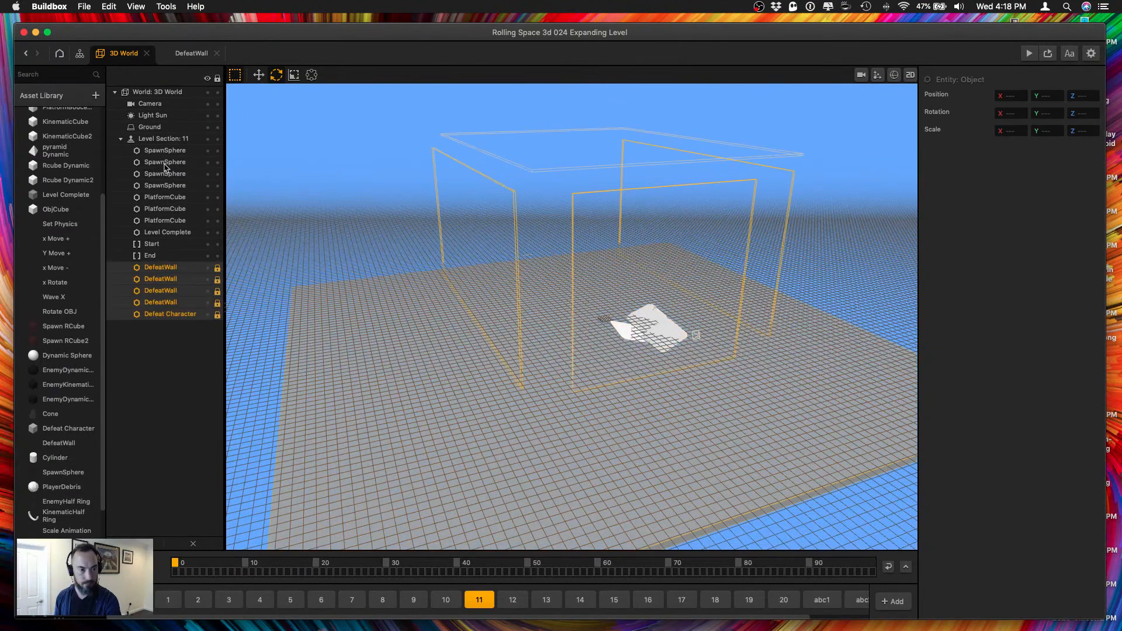
# Replace the four DefeatWalls and the Defeat Character plane in level section 12 with the copied locked set.
pyautogui.click(512, 599)
pyautogui.click(169, 220)
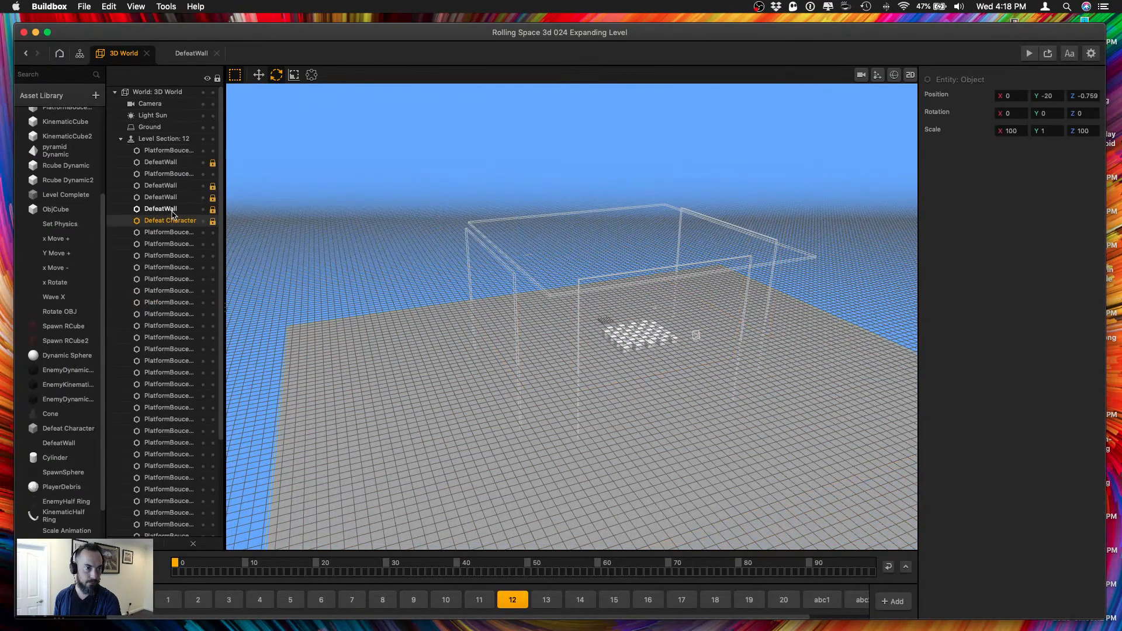
pyautogui.keyDown('shift'); pyautogui.click(170, 210); pyautogui.keyUp('shift')
pyautogui.keyDown('shift'); pyautogui.click(167, 198); pyautogui.keyUp('shift')
pyautogui.keyDown('shift'); pyautogui.click(166, 186); pyautogui.keyUp('shift')
pyautogui.keyDown('shift'); pyautogui.click(178, 163); pyautogui.keyUp('shift')
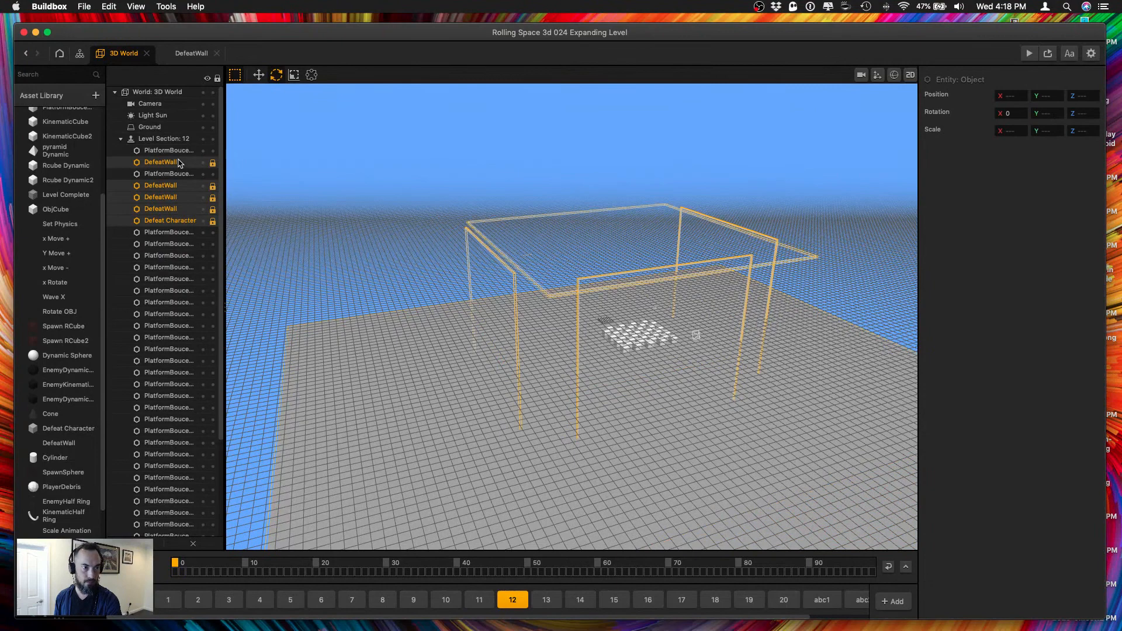
pyautogui.press('Delete')
pyautogui.press('super+v')
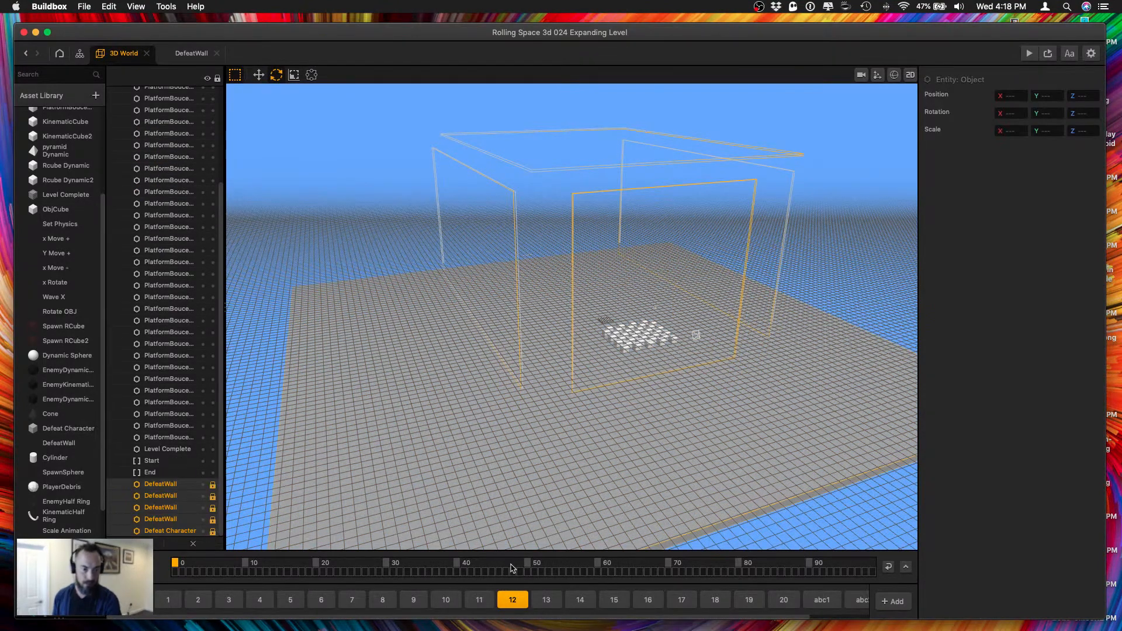
# Replace the four DefeatWalls and the Defeat Character plane in level section 13 with the copied locked set.
pyautogui.click(545, 599)
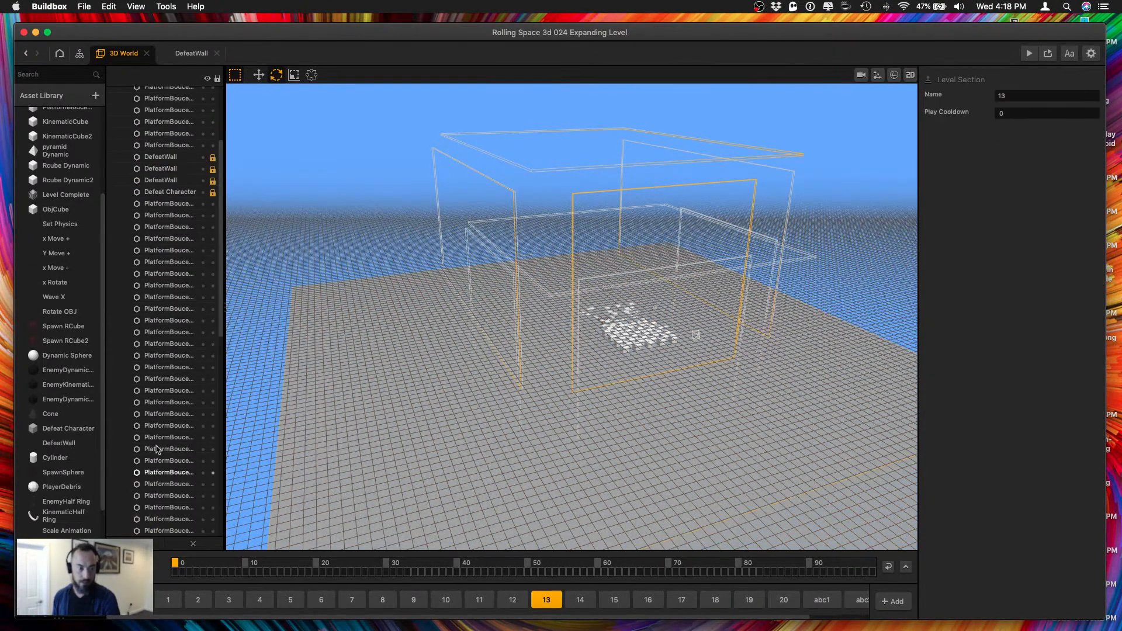
pyautogui.click(174, 191)
pyautogui.keyDown('shift'); pyautogui.click(171, 180); pyautogui.keyUp('shift')
pyautogui.keyDown('shift'); pyautogui.click(170, 168); pyautogui.keyUp('shift')
pyautogui.keyDown('shift'); pyautogui.click(169, 156); pyautogui.keyUp('shift')
pyautogui.scroll(5, 169, 170)
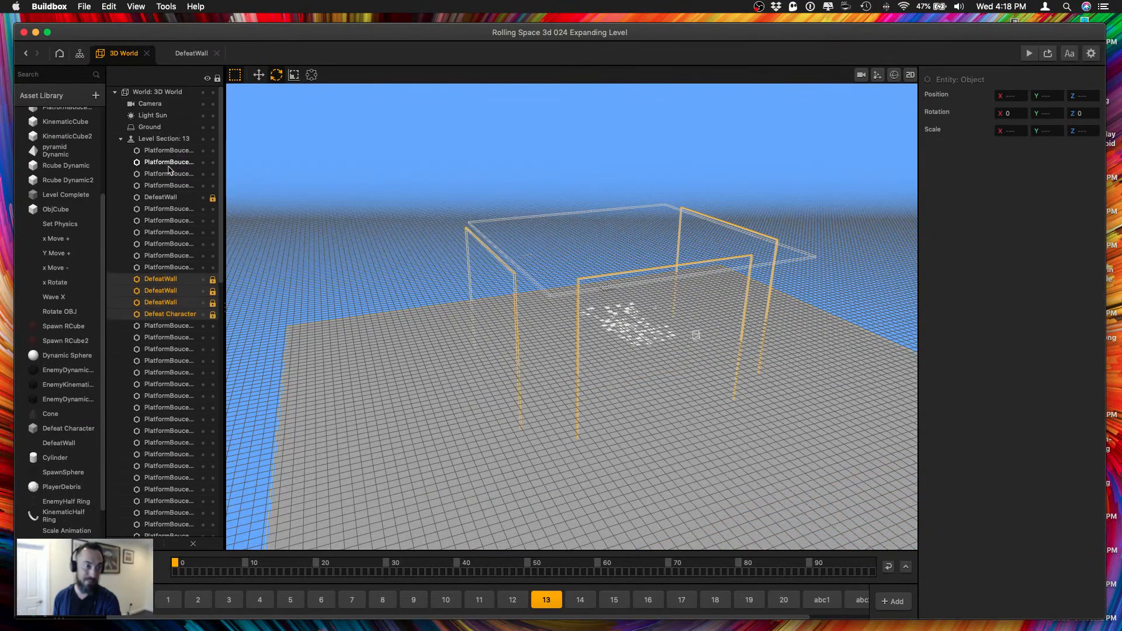
pyautogui.keyDown('shift'); pyautogui.click(166, 201); pyautogui.keyUp('shift')
pyautogui.press('Delete')
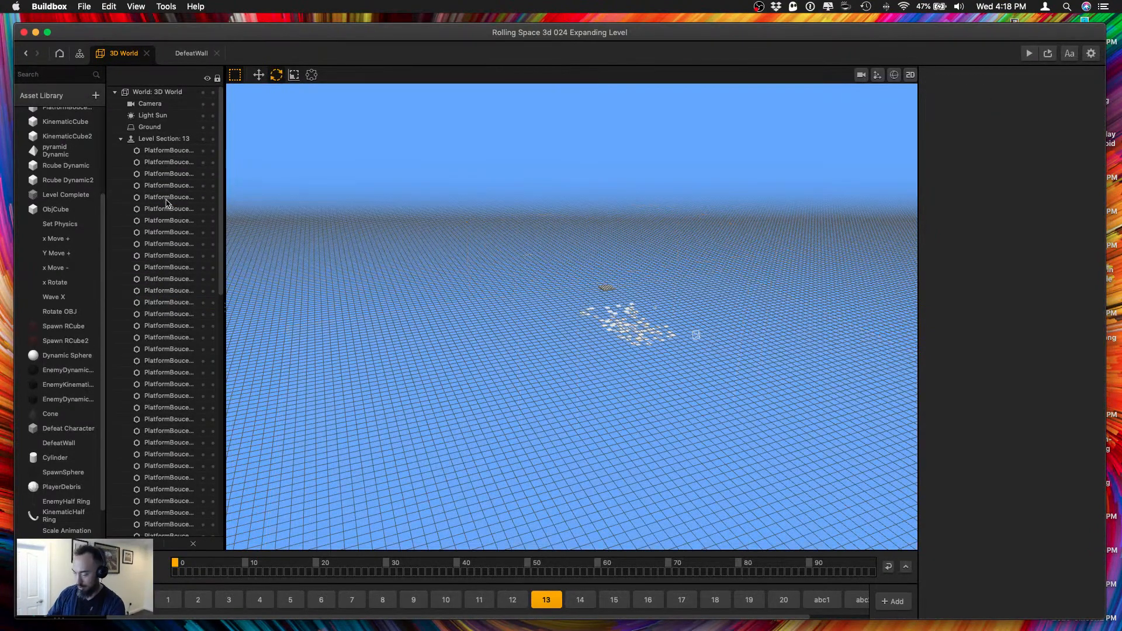
pyautogui.press('super+z')
# Replace the four DefeatWalls and the Defeat Character plane in level section 14 with the copied locked set.
pyautogui.click(579, 600)
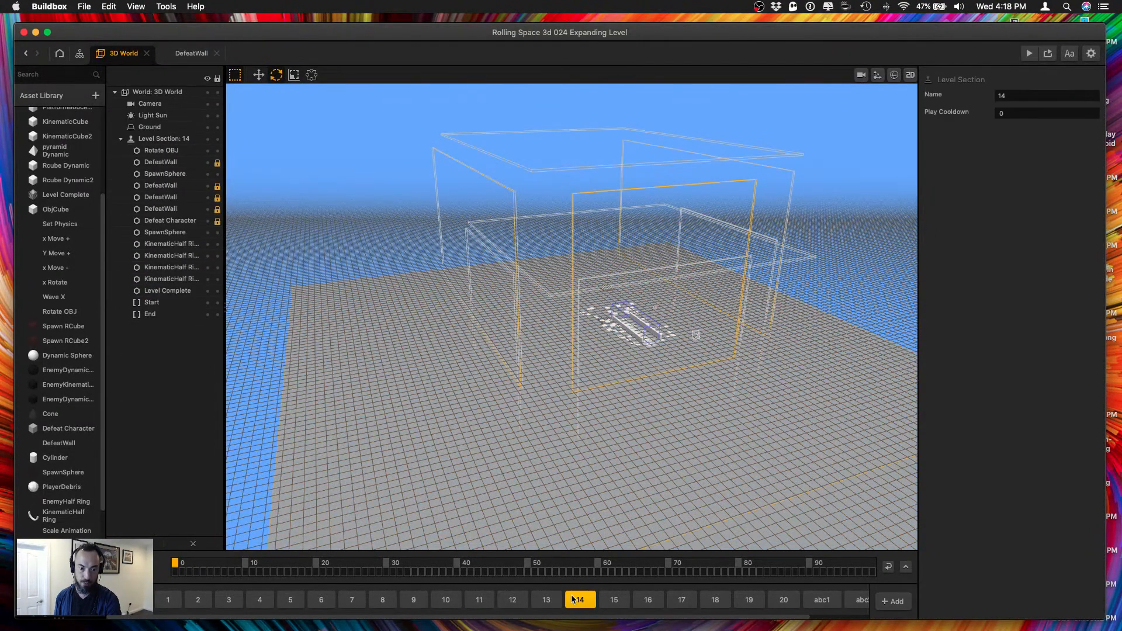
pyautogui.click(170, 220)
pyautogui.keyDown('shift'); pyautogui.click(166, 209); pyautogui.keyUp('shift')
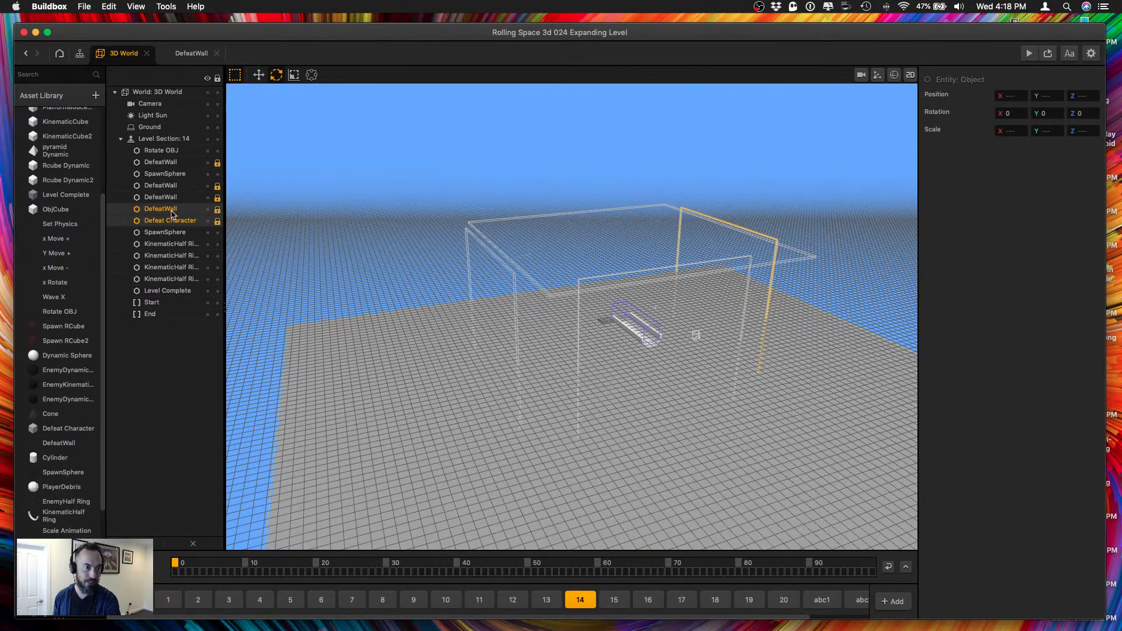
pyautogui.keyDown('shift'); pyautogui.click(169, 198); pyautogui.keyUp('shift')
pyautogui.keyDown('shift'); pyautogui.click(173, 186); pyautogui.keyUp('shift')
pyautogui.keyDown('shift'); pyautogui.click(176, 163); pyautogui.keyUp('shift')
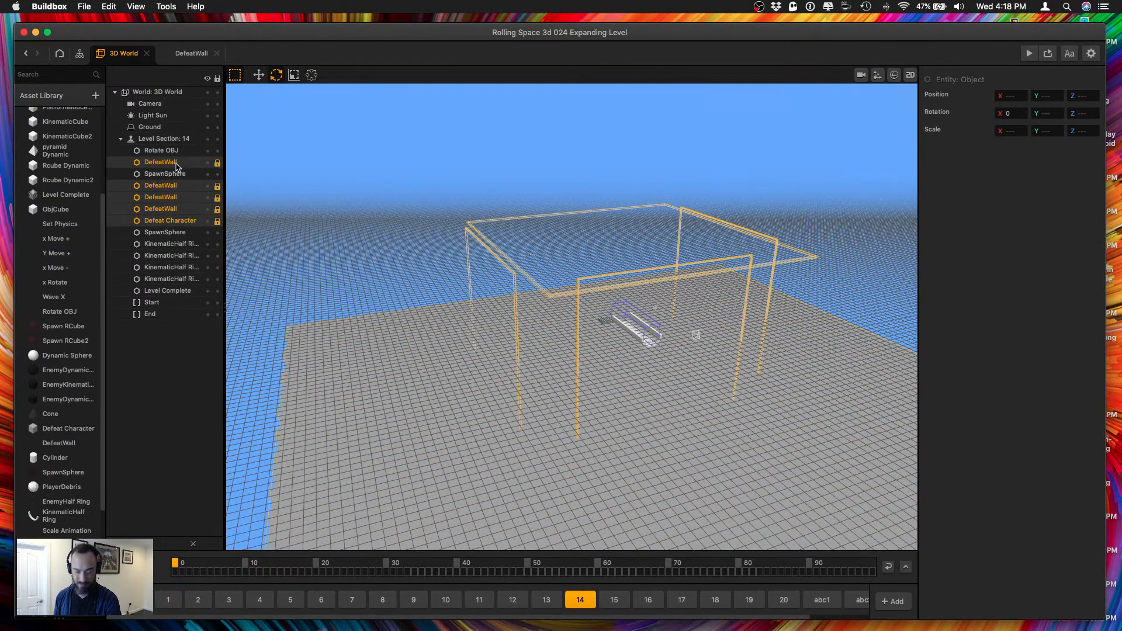
pyautogui.press('super+x')
pyautogui.press('super+v')
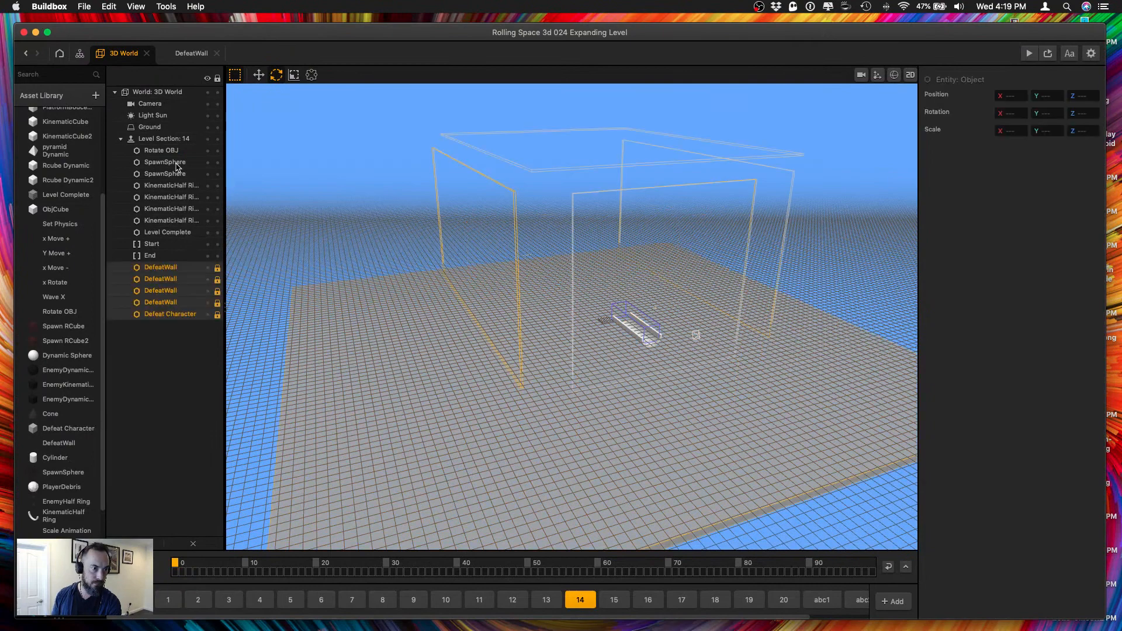
# Replace the four DefeatWalls and the Defeat Character plane in level section 15 with the copied locked set.
pyautogui.click(613, 600)
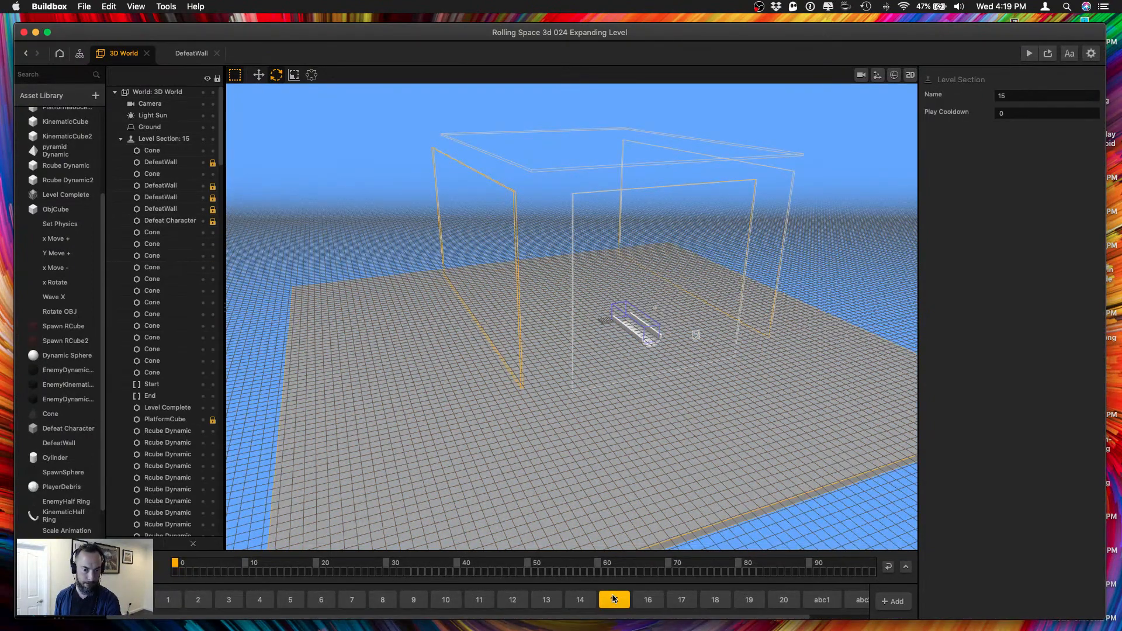
pyautogui.click(175, 221)
pyautogui.keyDown('shift'); pyautogui.click(172, 209); pyautogui.keyUp('shift')
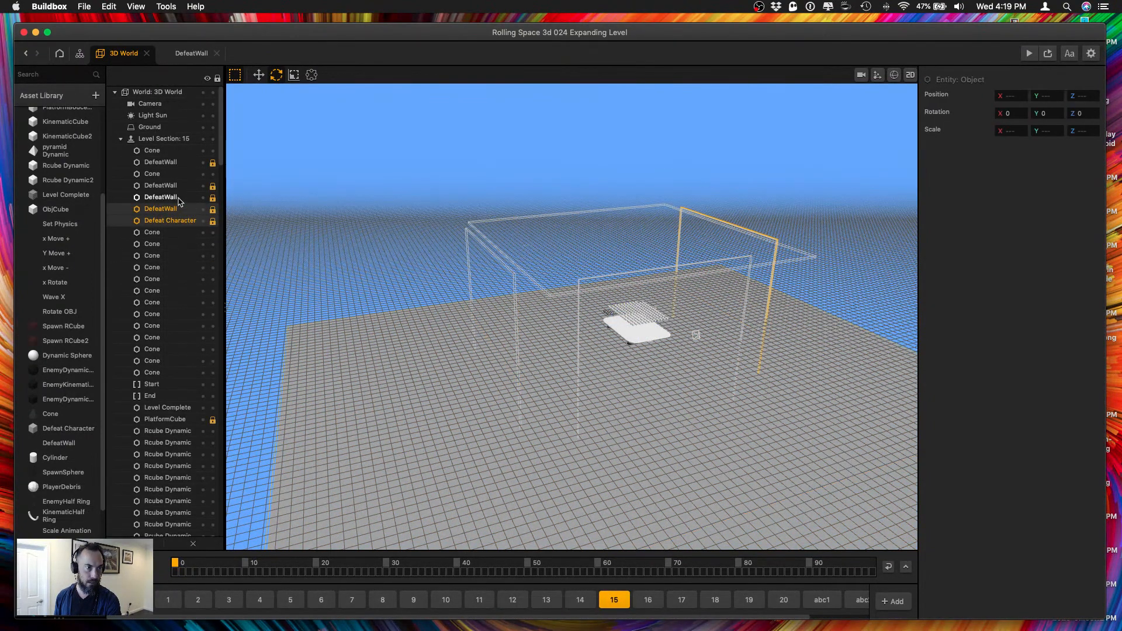
pyautogui.keyDown('shift'); pyautogui.click(173, 198); pyautogui.keyUp('shift')
pyautogui.keyDown('shift'); pyautogui.click(176, 187); pyautogui.keyUp('shift')
pyautogui.keyDown('shift'); pyautogui.click(170, 162); pyautogui.keyUp('shift')
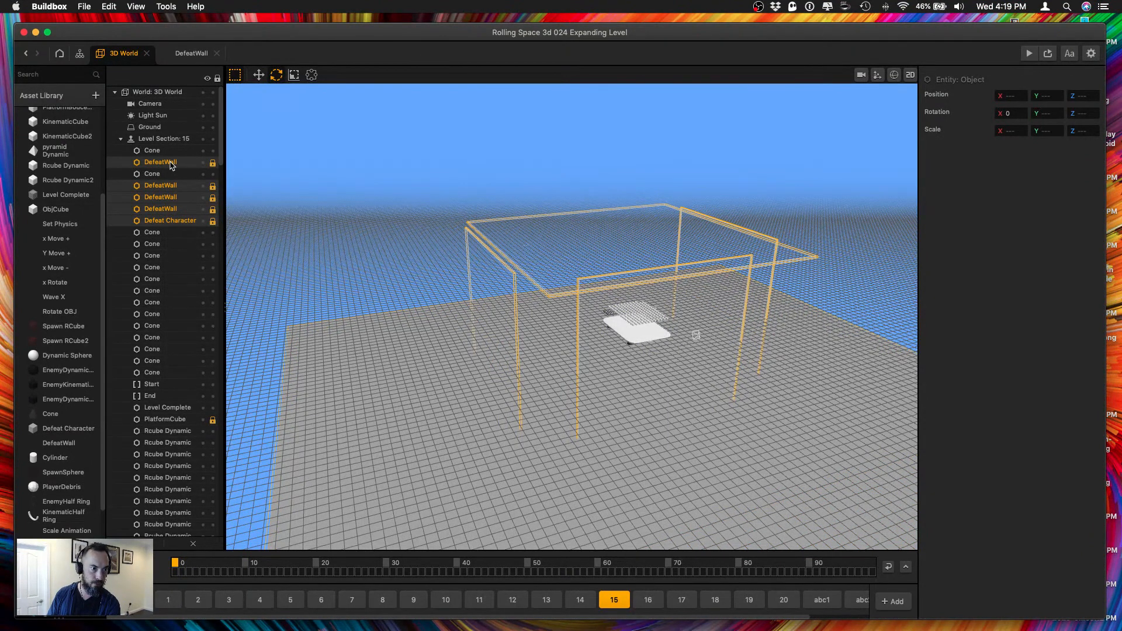
pyautogui.press('Delete')
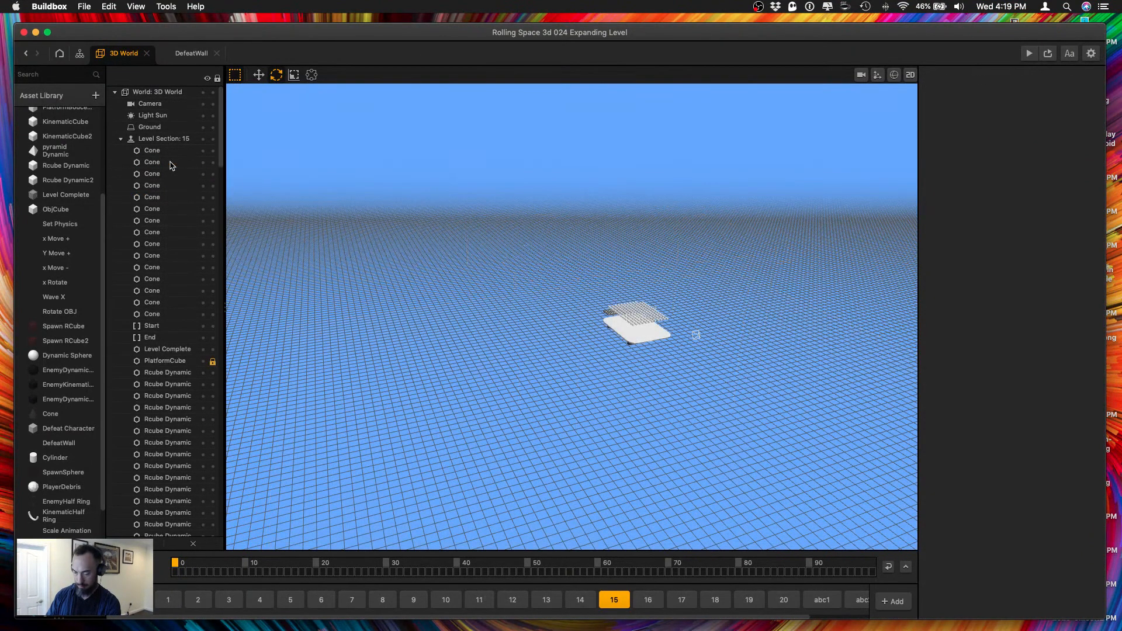
pyautogui.press('super+v')
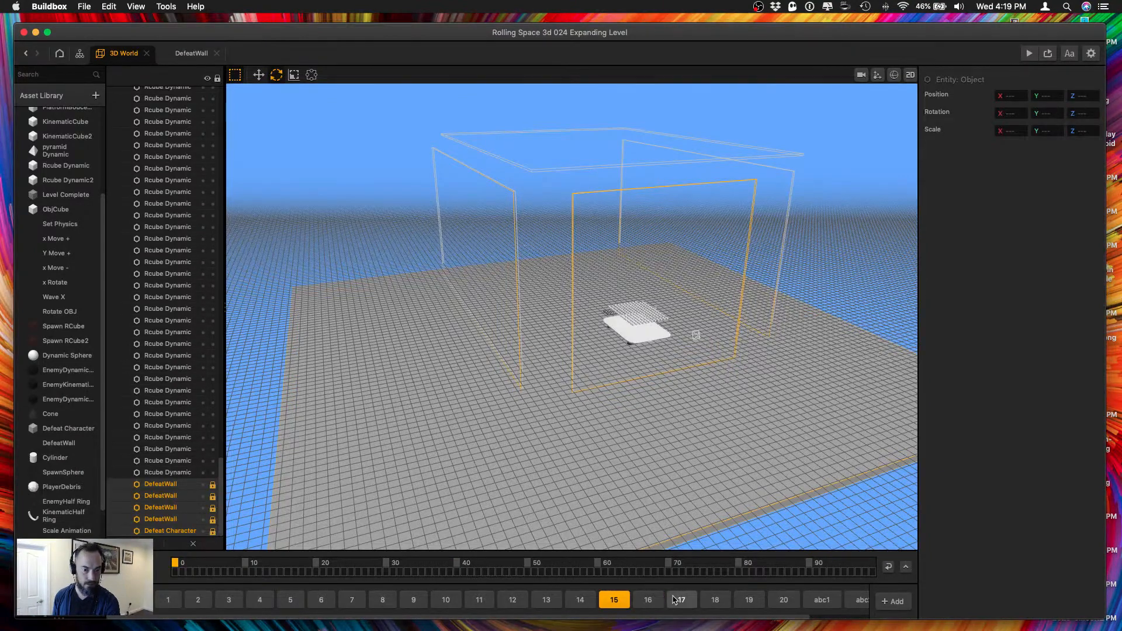
# Replace the four DefeatWalls and the Defeat Character plane in level section 16 with the copied locked set.
pyautogui.click(647, 602)
pyautogui.click(171, 497)
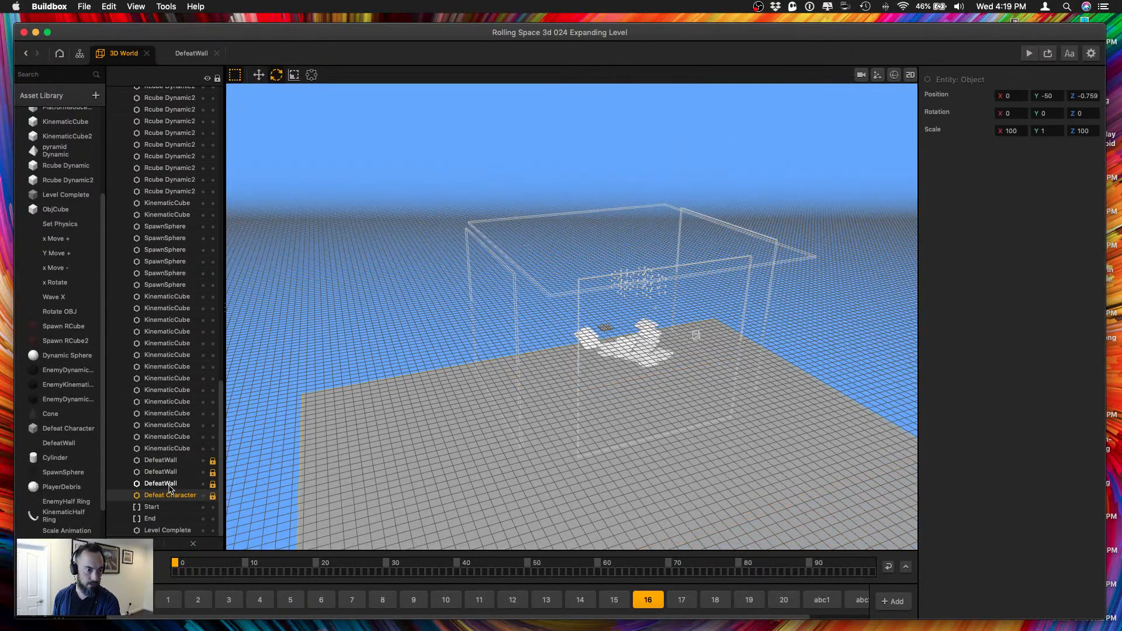
pyautogui.keyDown('shift'); pyautogui.click(172, 483); pyautogui.keyUp('shift')
pyautogui.keyDown('shift'); pyautogui.click(172, 472); pyautogui.keyUp('shift')
pyautogui.keyDown('shift'); pyautogui.click(173, 461); pyautogui.keyUp('shift')
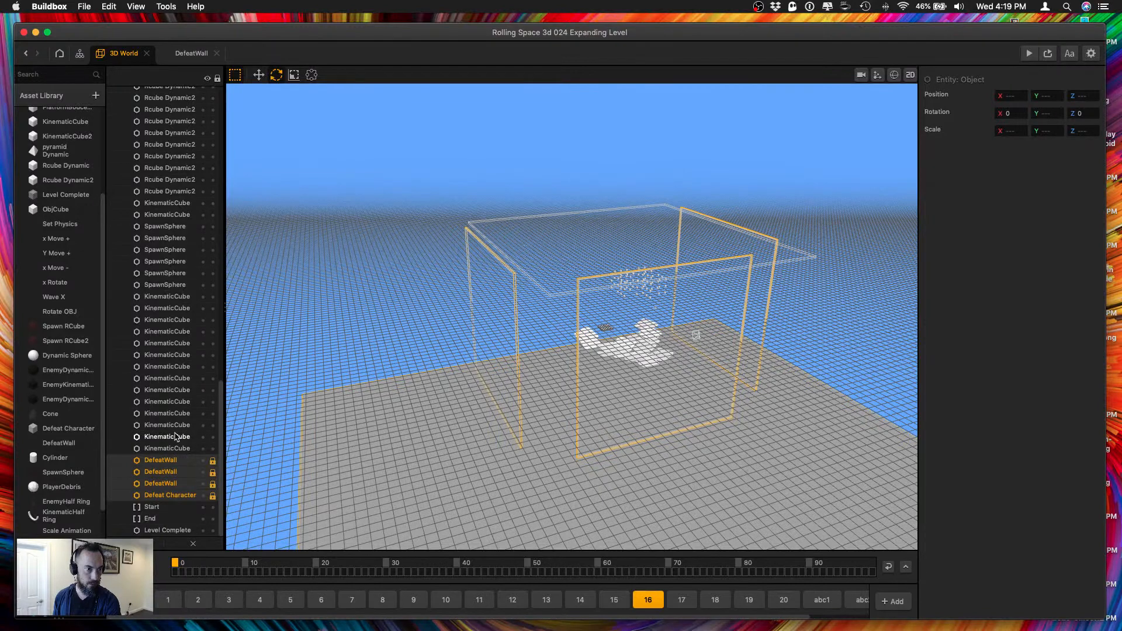
pyautogui.scroll(20, 177, 437)
pyautogui.scroll(-15, 193, 167)
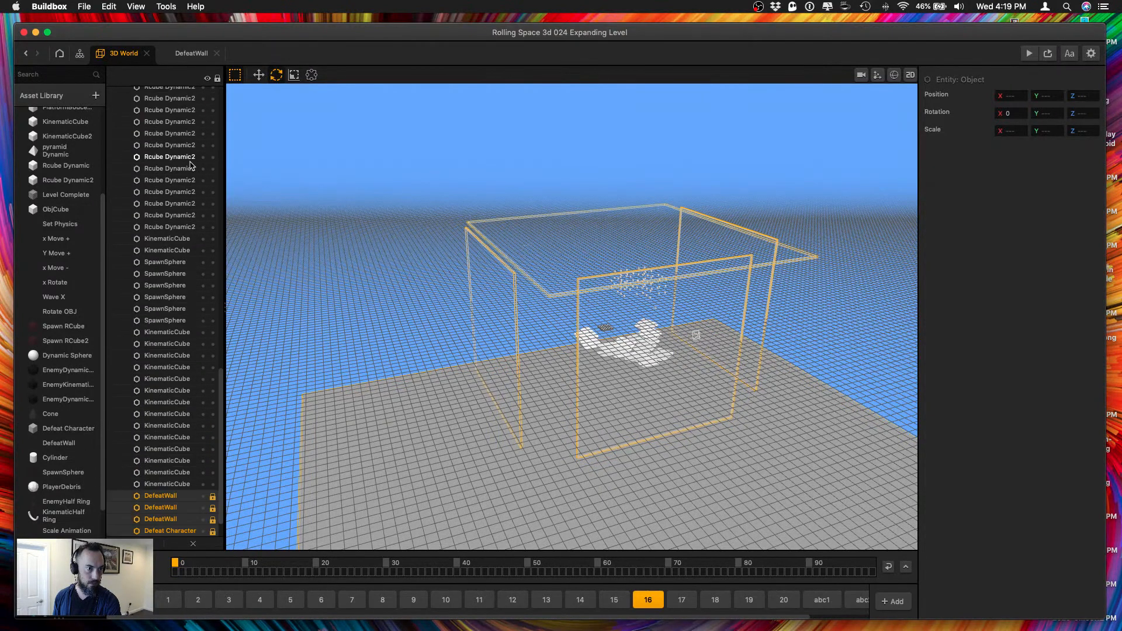
pyautogui.press('BackSpace')
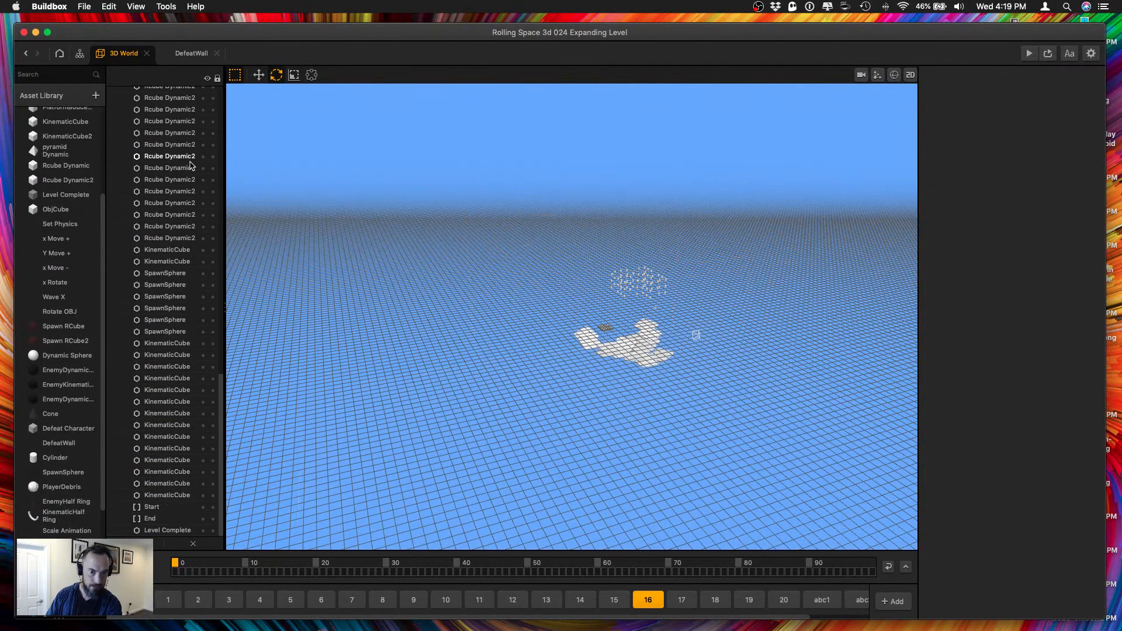
pyautogui.press('super+z')
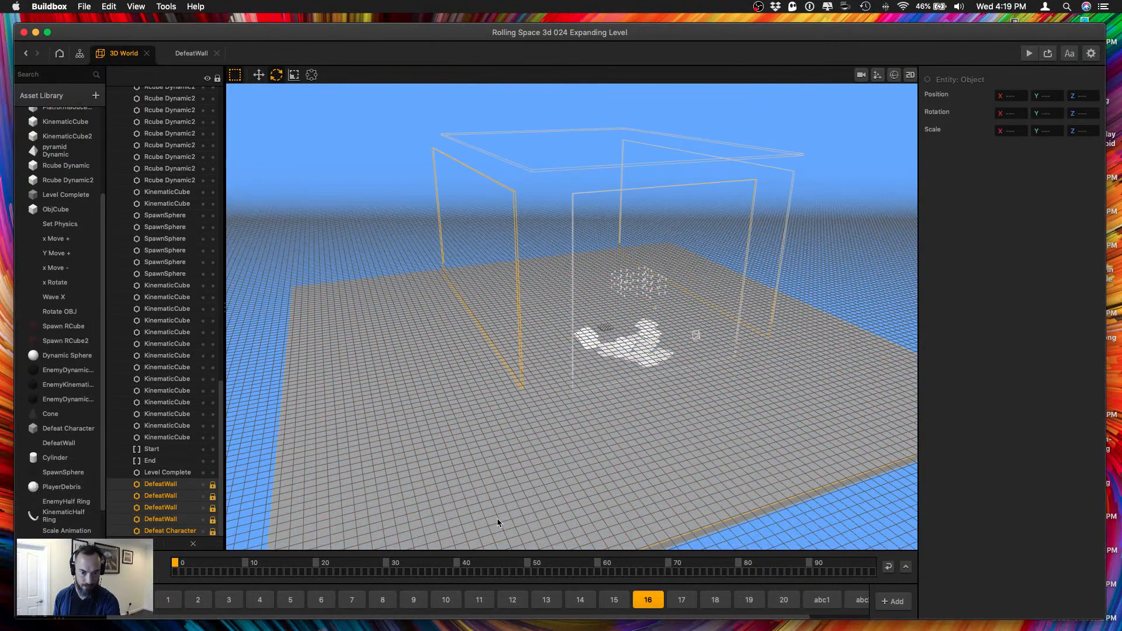
# Replace the four DefeatWalls and the Defeat Character plane in level section 17 with the copied locked set.
pyautogui.click(681, 599)
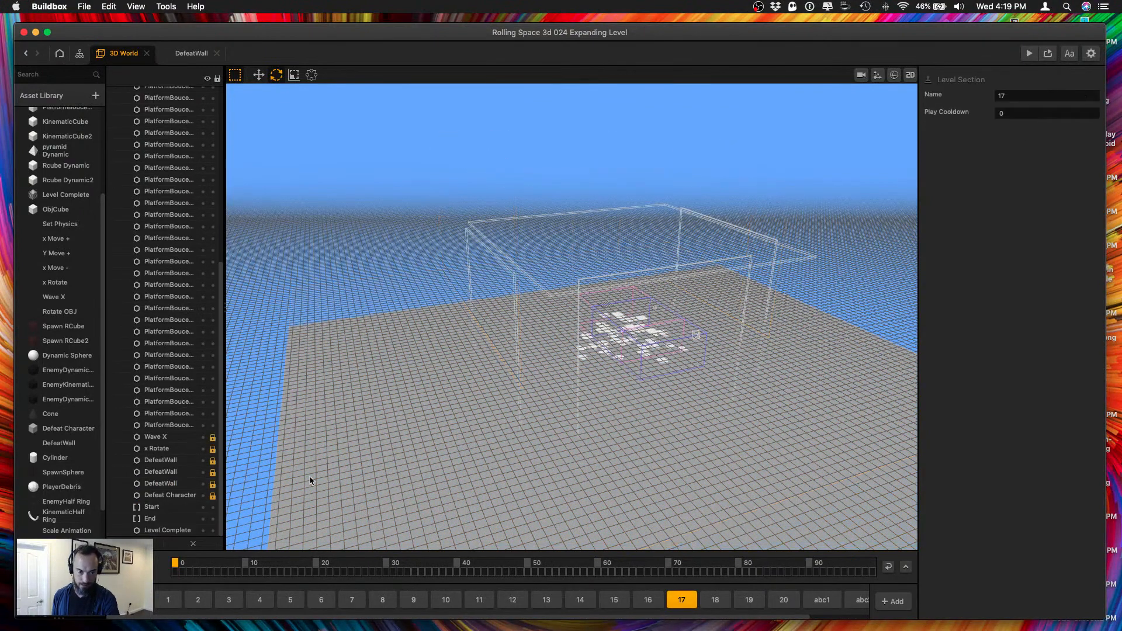
pyautogui.click(186, 496)
pyautogui.keyDown('shift'); pyautogui.click(175, 474); pyautogui.keyUp('shift')
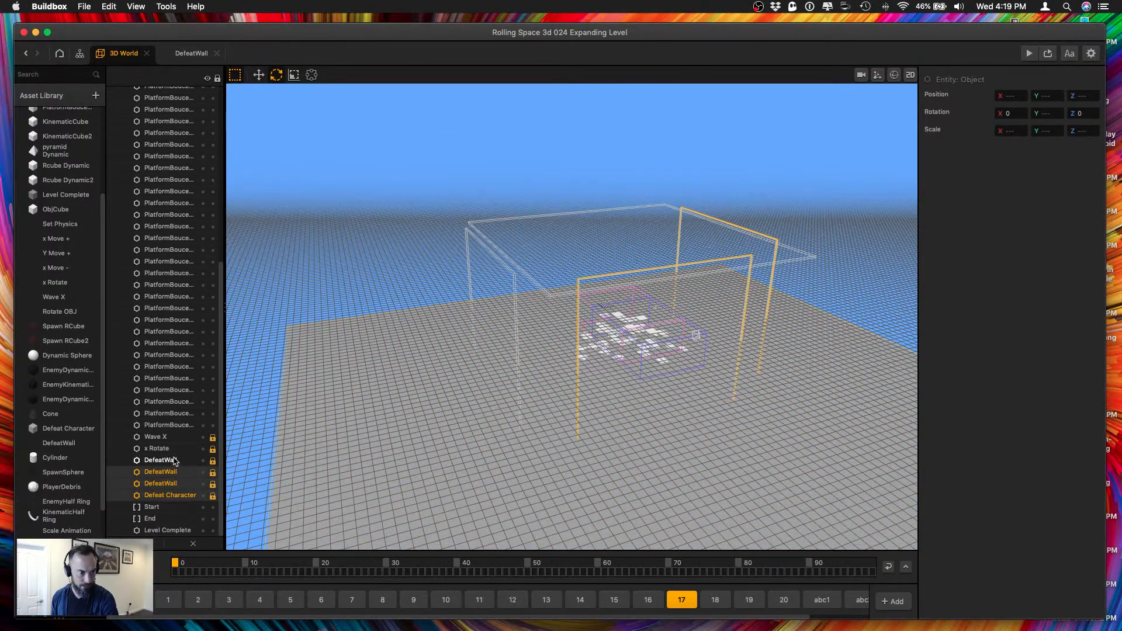
pyautogui.keyDown('shift'); pyautogui.click(175, 461); pyautogui.keyUp('shift')
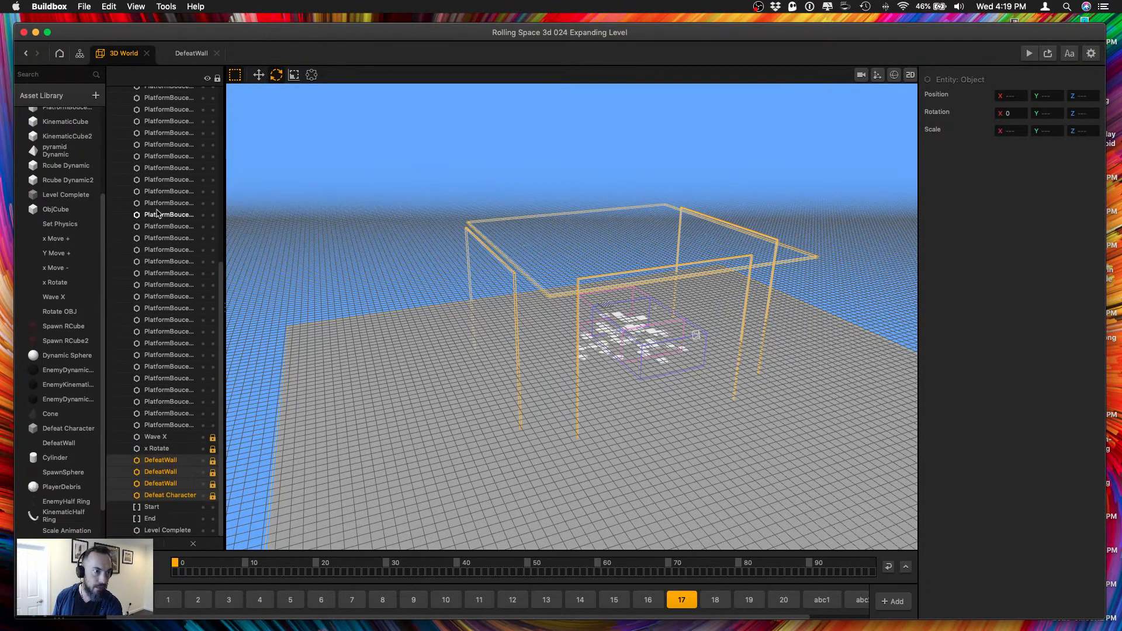
pyautogui.press('BackSpace')
pyautogui.press('super+z')
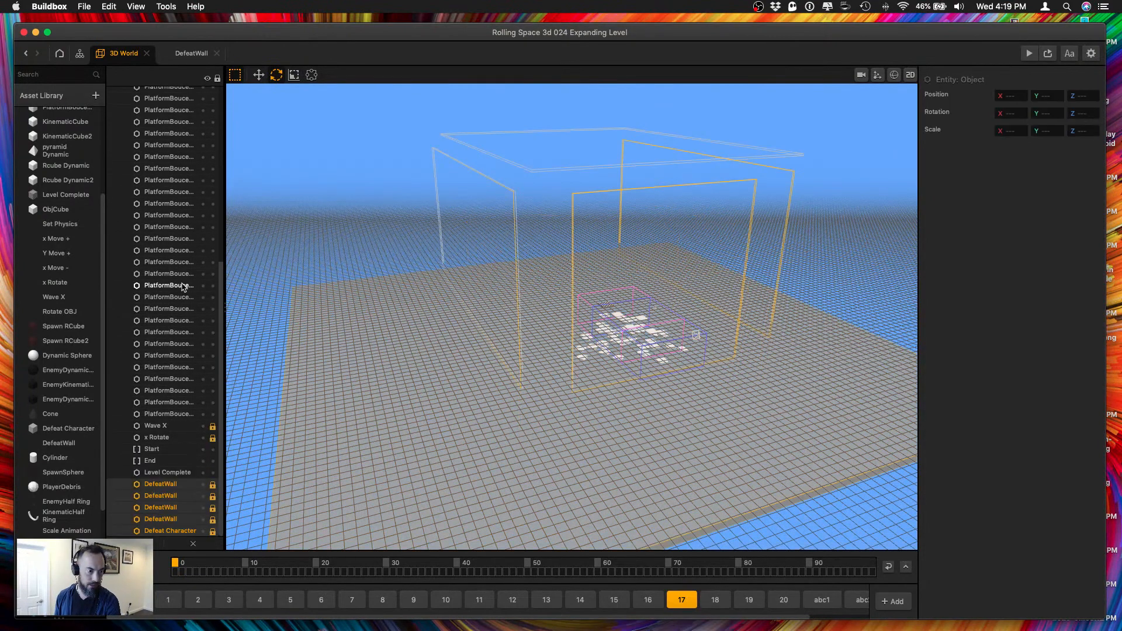
# Replace the four DefeatWalls and the Defeat Character plane in level section 18 with the copied locked set.
pyautogui.click(713, 601)
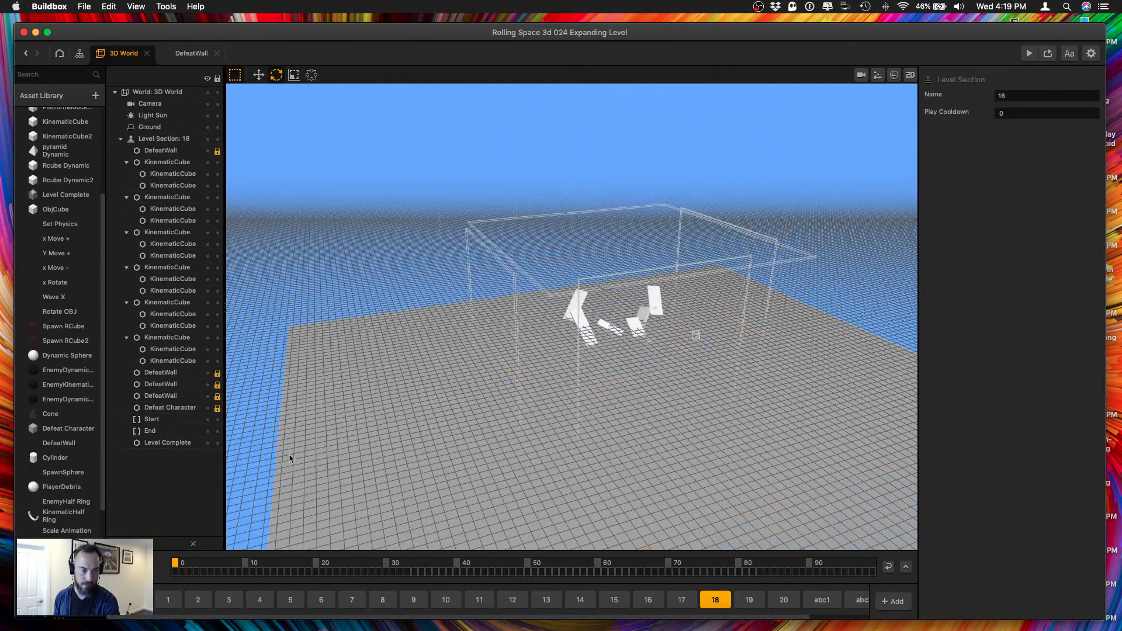
pyautogui.click(166, 407)
pyautogui.keyDown('super'); pyautogui.click(166, 397); pyautogui.keyUp('super')
pyautogui.keyDown('super'); pyautogui.click(161, 384); pyautogui.keyUp('super')
pyautogui.keyDown('super'); pyautogui.click(161, 373); pyautogui.keyUp('super')
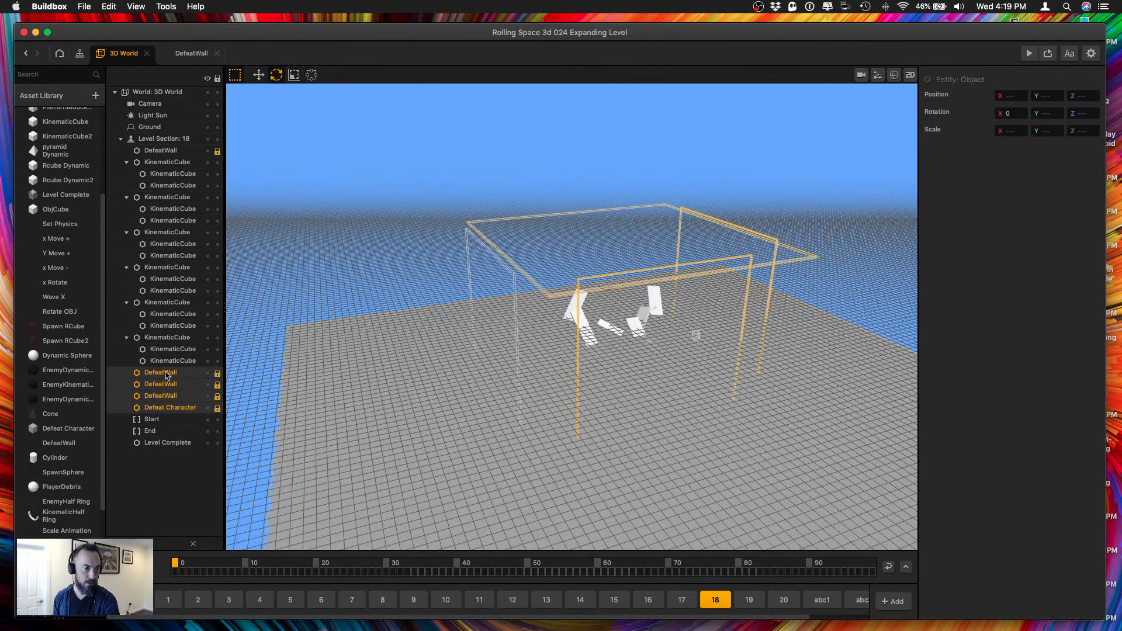
pyautogui.click(167, 151)
pyautogui.press('BackSpace')
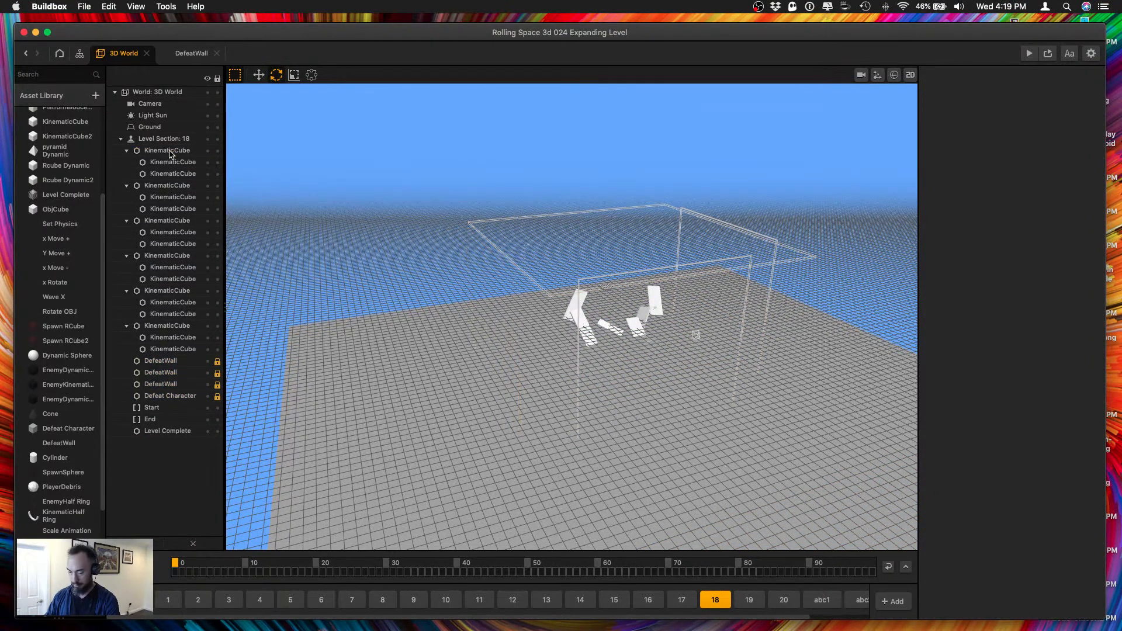
pyautogui.press('super+v')
# Replace the four DefeatWalls and the Defeat Character plane in level section 19 with the copied locked set.
pyautogui.click(749, 600)
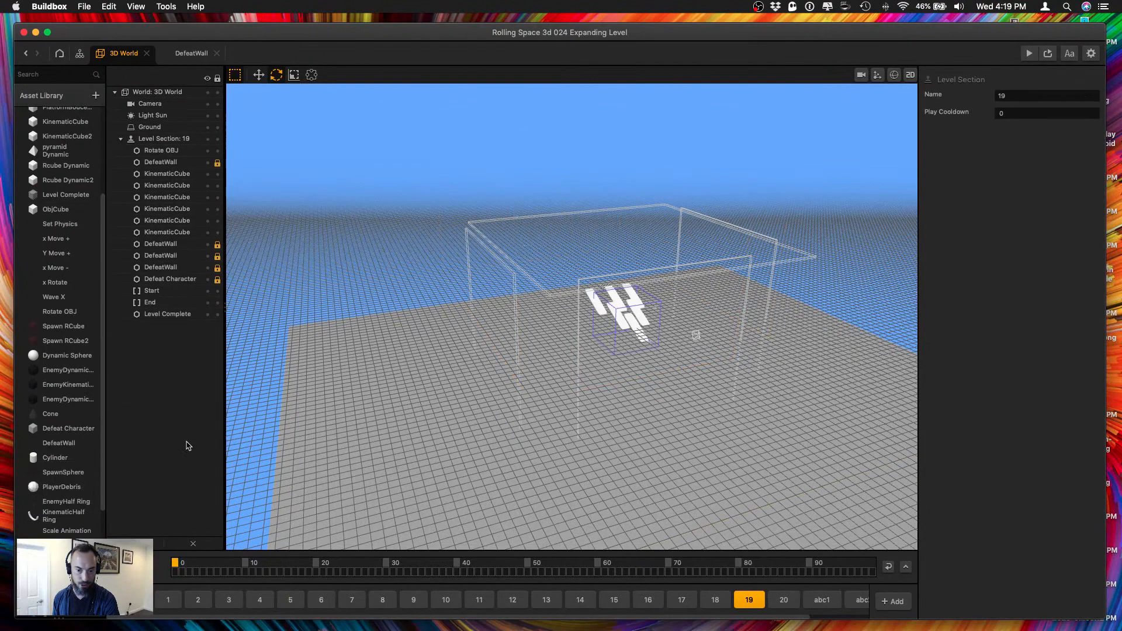
pyautogui.click(165, 282)
pyautogui.keyDown('super'); pyautogui.click(161, 267); pyautogui.keyUp('super')
pyautogui.keyDown('super'); pyautogui.click(156, 256); pyautogui.keyUp('super')
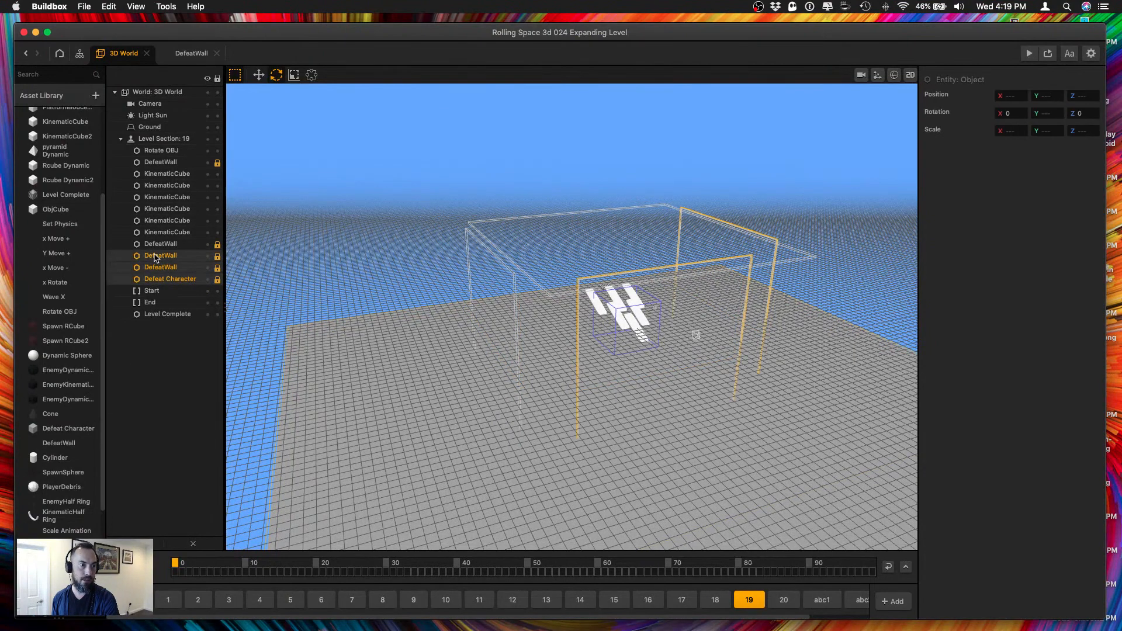
pyautogui.keyDown('super'); pyautogui.click(149, 245); pyautogui.keyUp('super')
pyautogui.keyDown('super'); pyautogui.click(173, 163); pyautogui.keyUp('super')
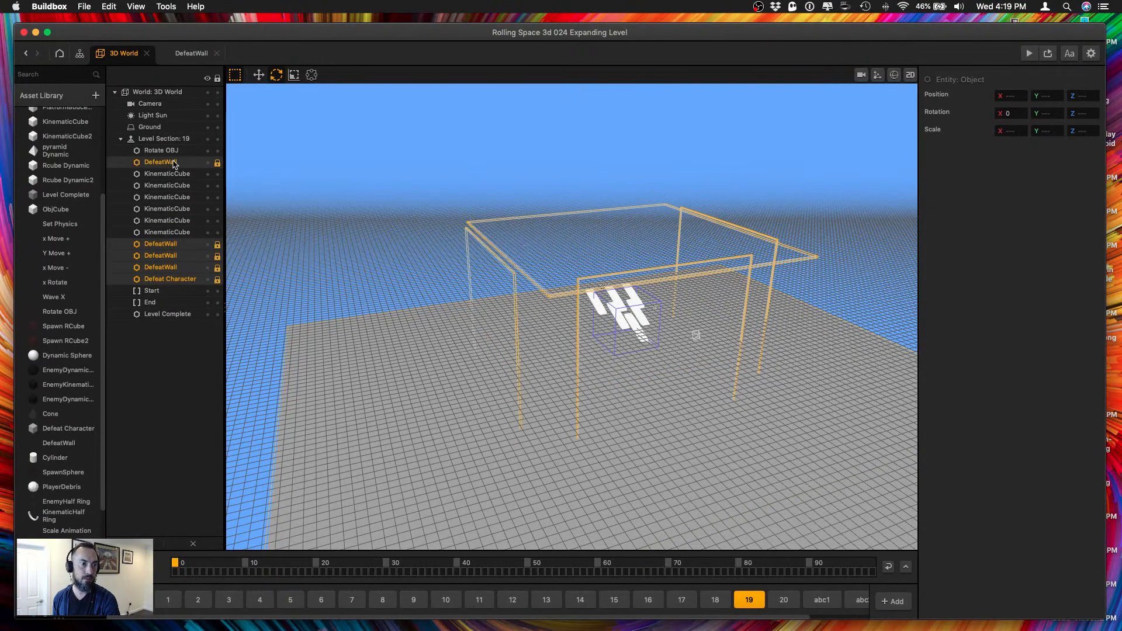
pyautogui.press('super+x')
pyautogui.press('super+v')
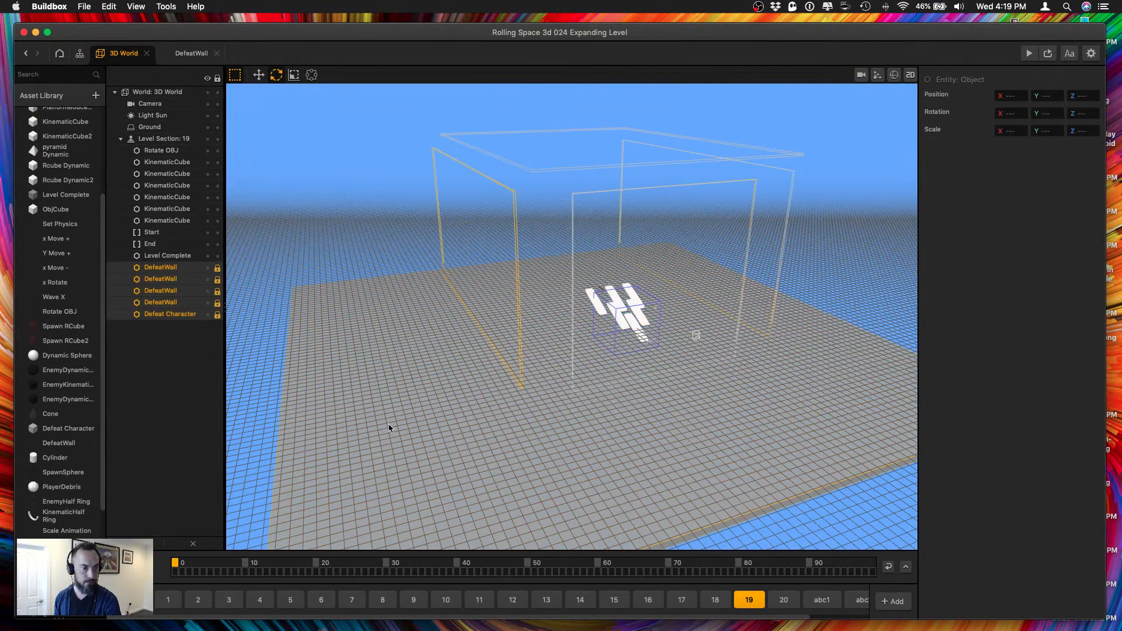
# Replace the four DefeatWalls and the Defeat Character plane in level section 20 with the copied locked set.
pyautogui.click(783, 599)
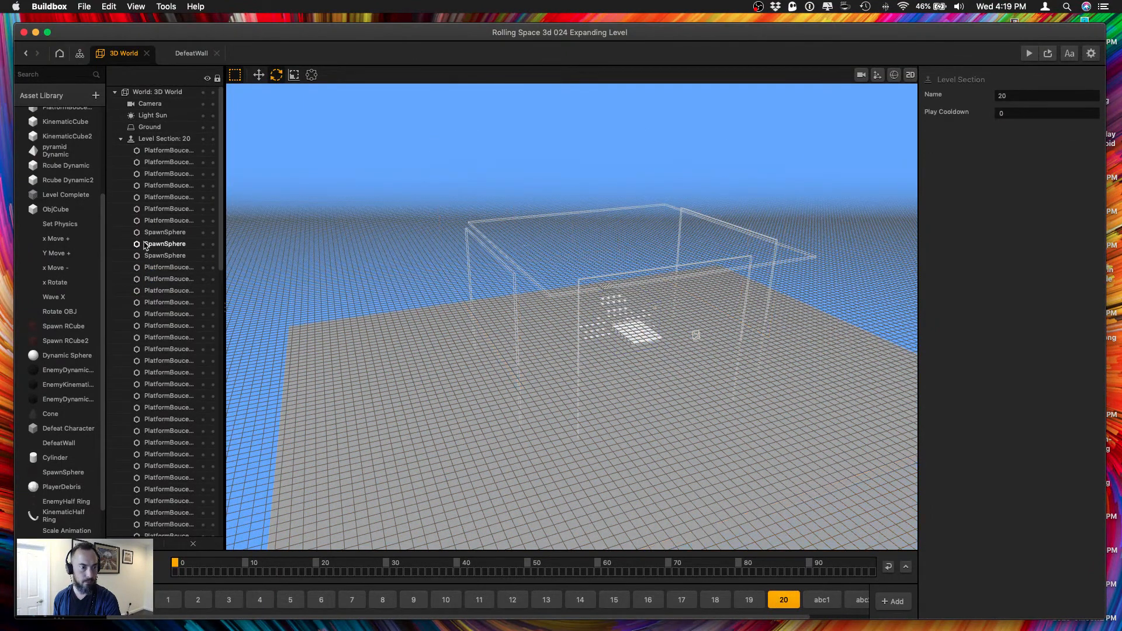
pyautogui.scroll(-5, 159, 270)
pyautogui.click(170, 249)
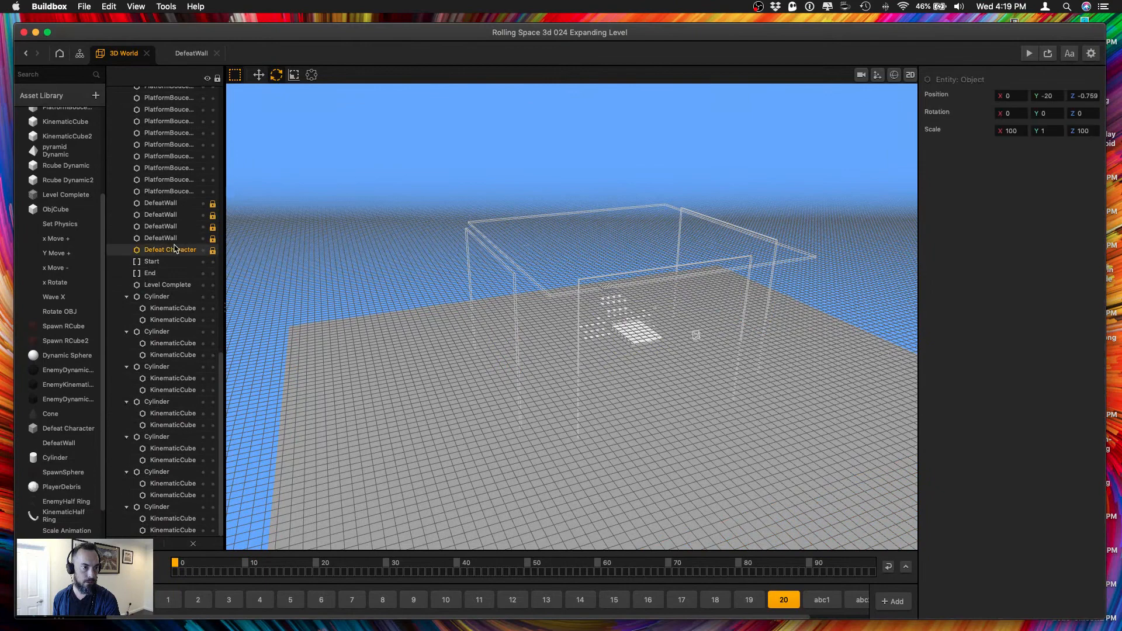
pyautogui.keyDown('super'); pyautogui.click(174, 237); pyautogui.keyUp('super')
pyautogui.keyDown('super'); pyautogui.click(175, 227); pyautogui.keyUp('super')
pyautogui.keyDown('super'); pyautogui.click(175, 215); pyautogui.keyUp('super')
pyautogui.keyDown('super'); pyautogui.click(176, 204); pyautogui.keyUp('super')
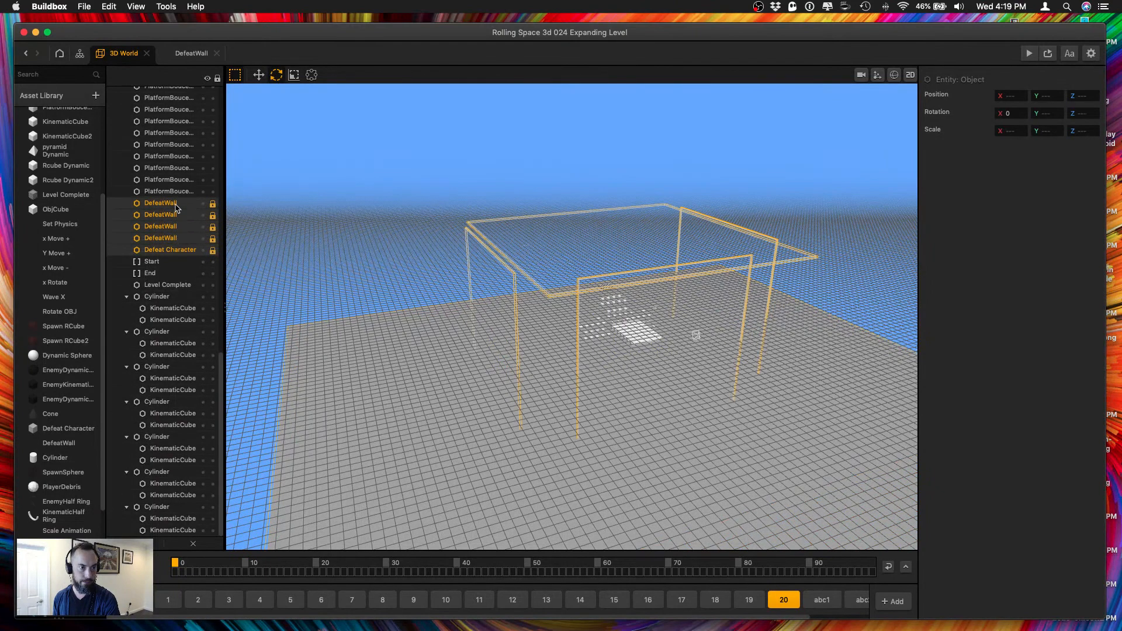
pyautogui.moveTo(176, 208); pyautogui.dragTo(166, 534)
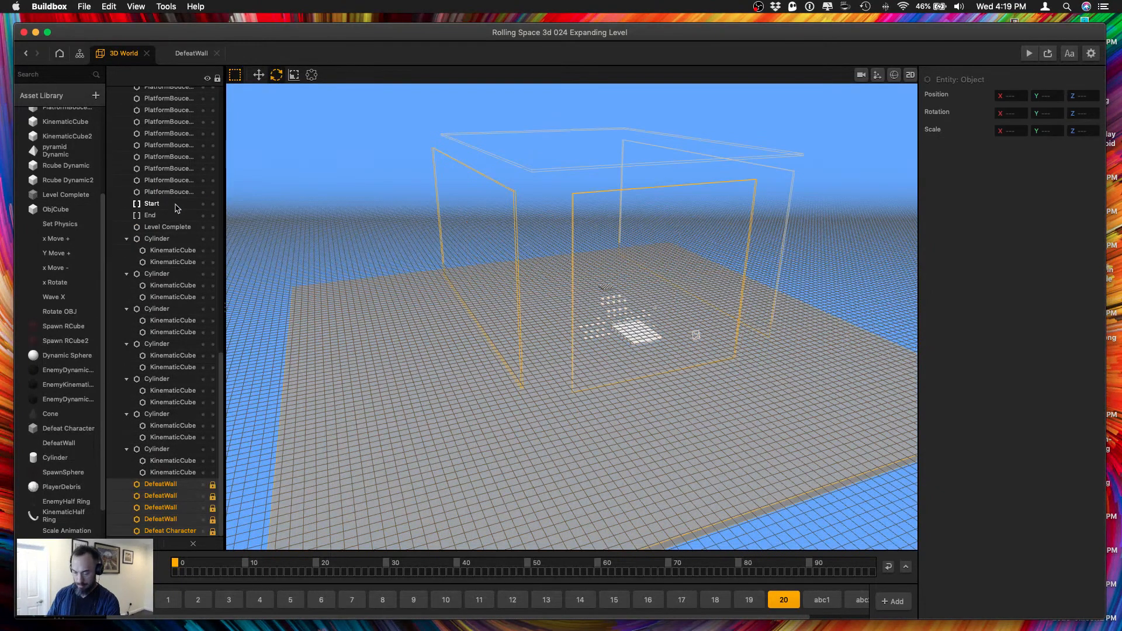
# Open level section 1, play-test the game in an enlarged preview window and close the preview.
pyautogui.click(168, 600)
pyautogui.scroll(10, 724, 380)
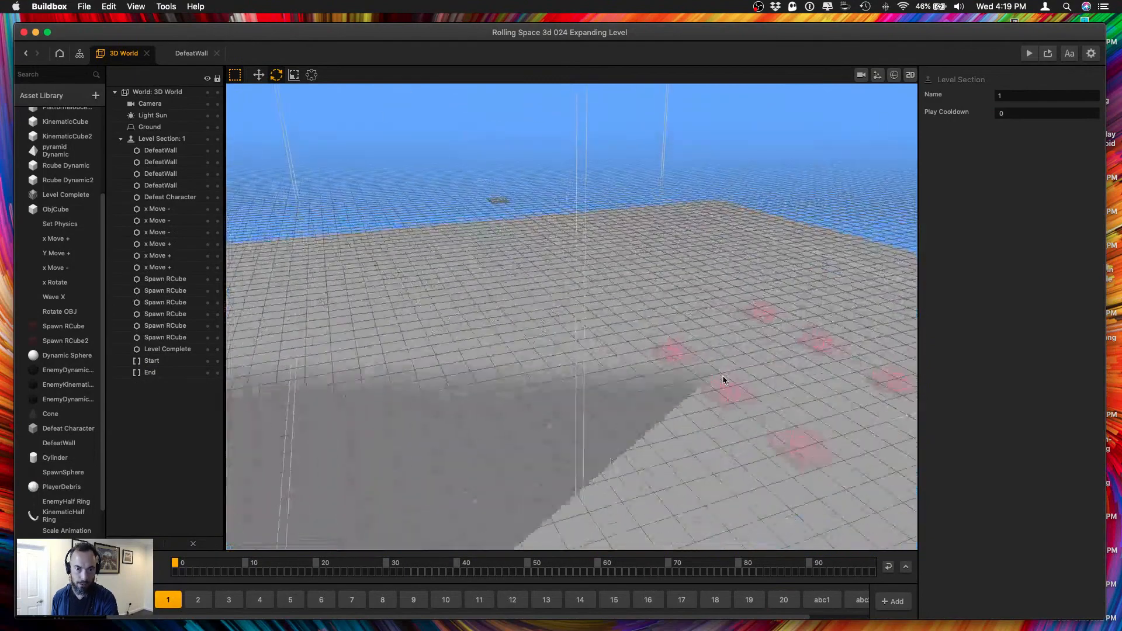
pyautogui.scroll(-2, 721, 381)
pyautogui.moveTo(738, 386); pyautogui.dragTo(520, 350, button='right')
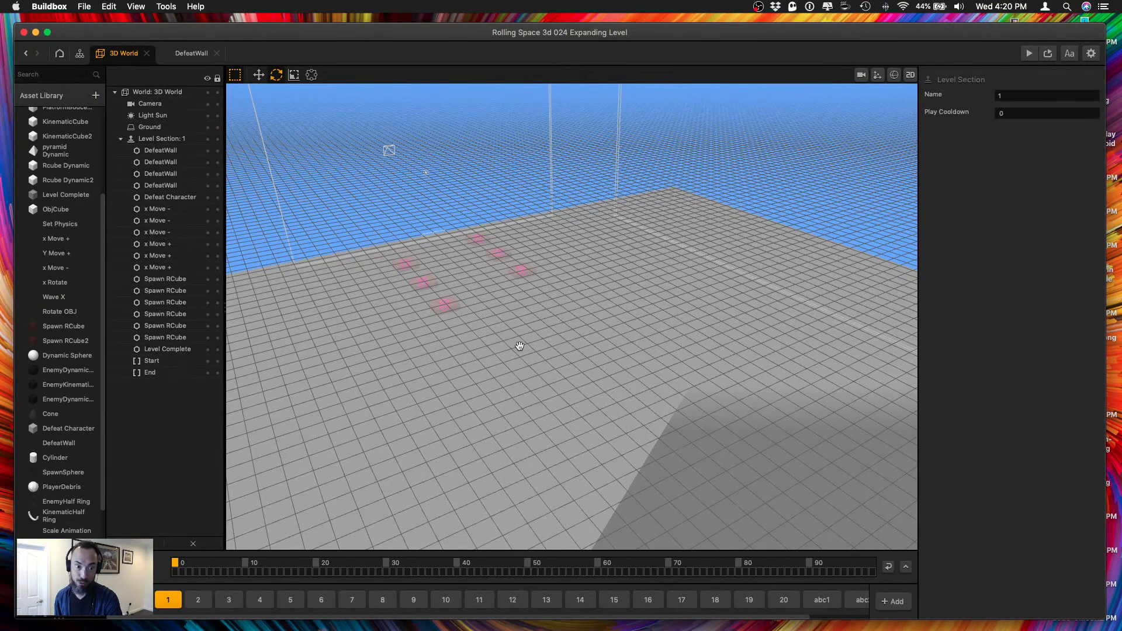
pyautogui.keyDown('alt'); pyautogui.moveTo(508, 354); pyautogui.dragTo(645, 338); pyautogui.keyUp('alt')
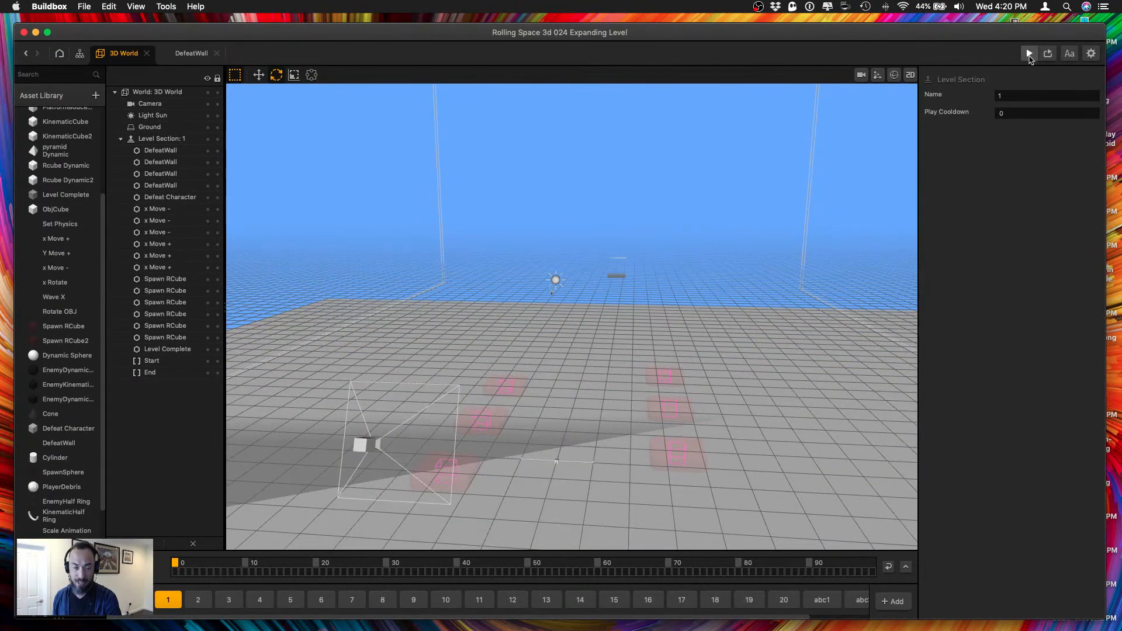
pyautogui.click(1029, 54)
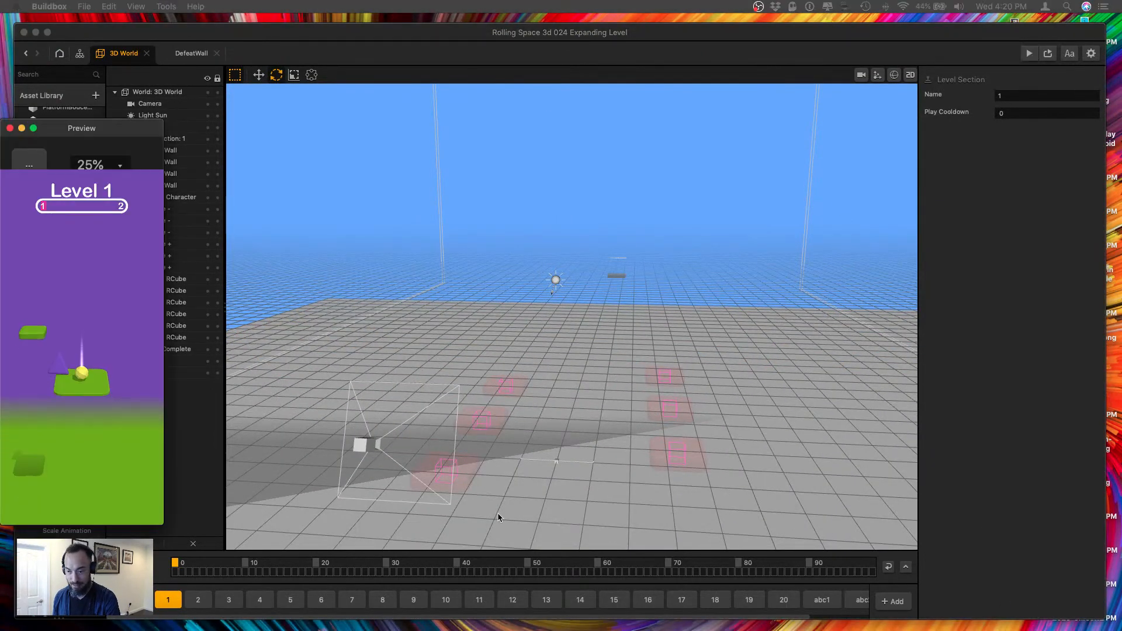
pyautogui.moveTo(125, 133); pyautogui.dragTo(1038, 118)
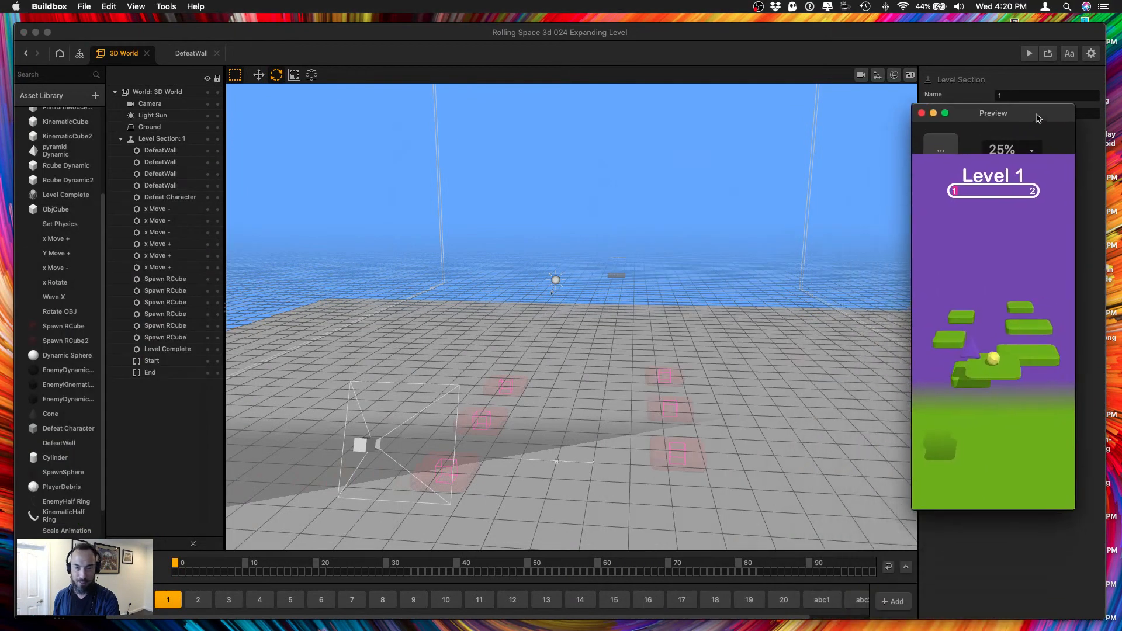
pyautogui.moveTo(912, 509); pyautogui.dragTo(717, 593)
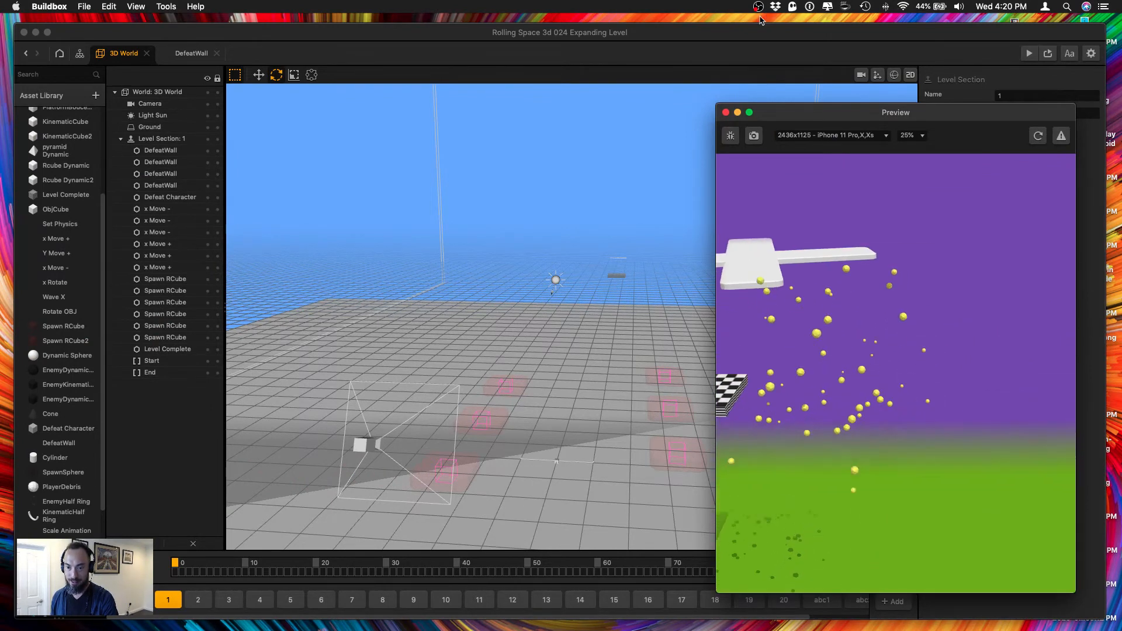
pyautogui.click(726, 113)
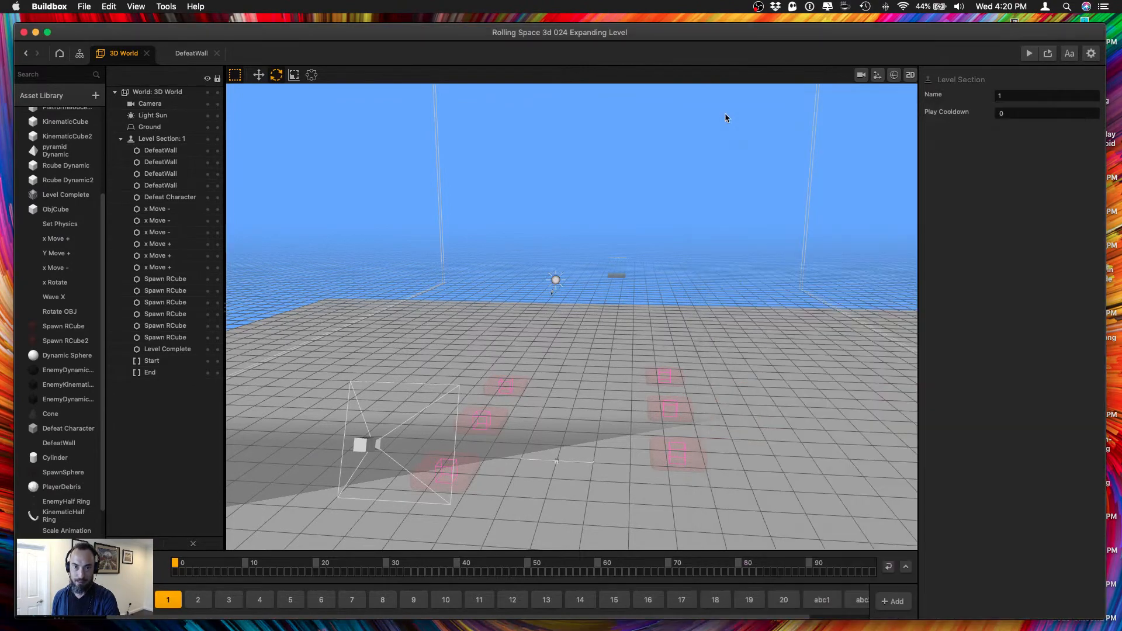
# Set the X and Z scale of all six Spawn RCube objects in level section 1 to 3.
pyautogui.click(473, 477)
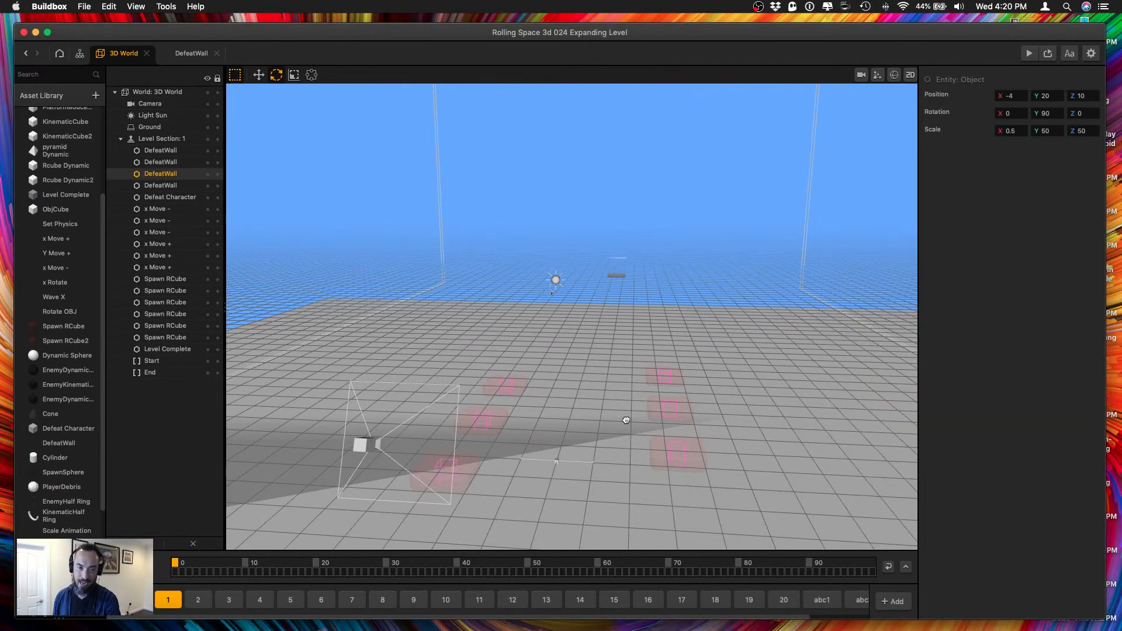
pyautogui.moveTo(626, 419); pyautogui.dragTo(447, 391, button='right')
pyautogui.moveTo(447, 391); pyautogui.dragTo(526, 360, button='middle')
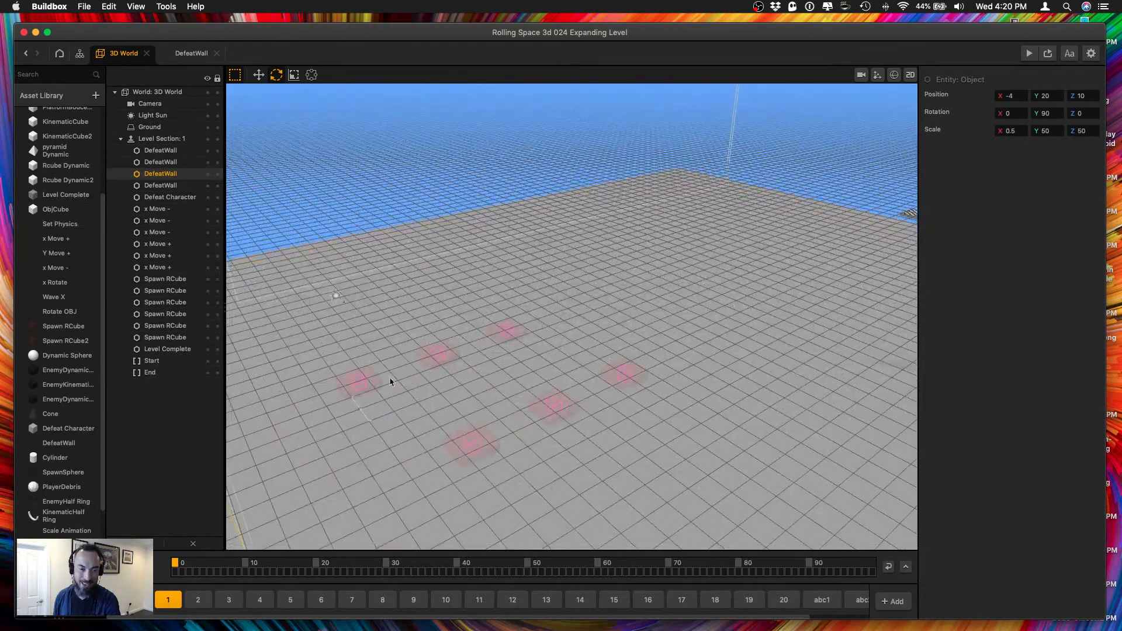
pyautogui.moveTo(393, 381); pyautogui.dragTo(404, 367, button='right')
pyautogui.click(339, 339)
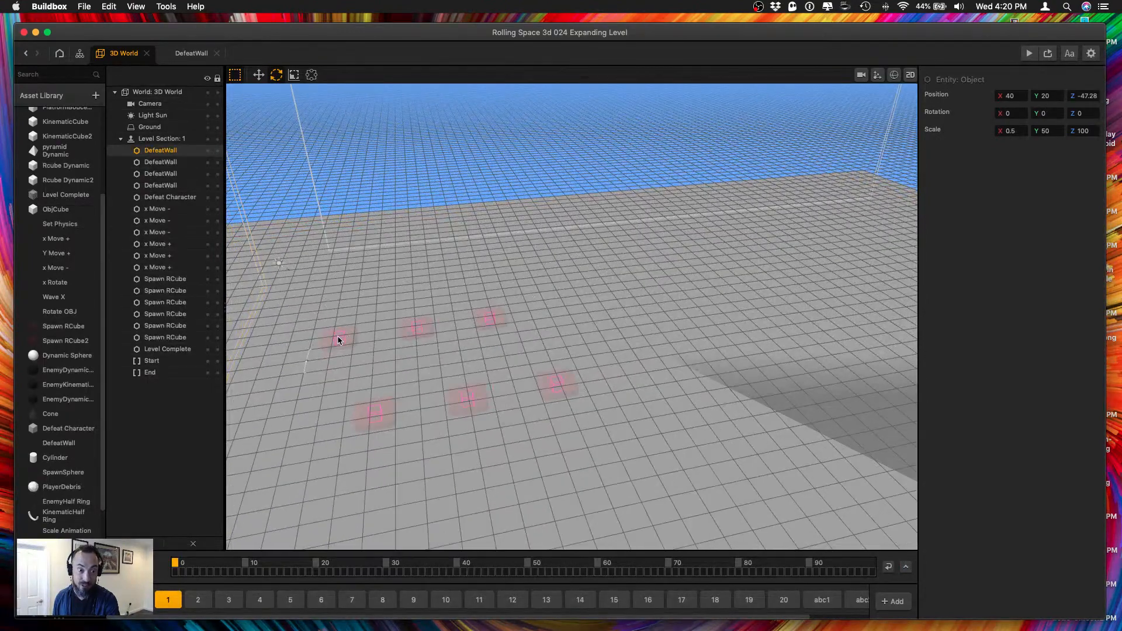
pyautogui.scroll(5, 337, 340)
pyautogui.moveTo(338, 340); pyautogui.dragTo(513, 316, button='middle')
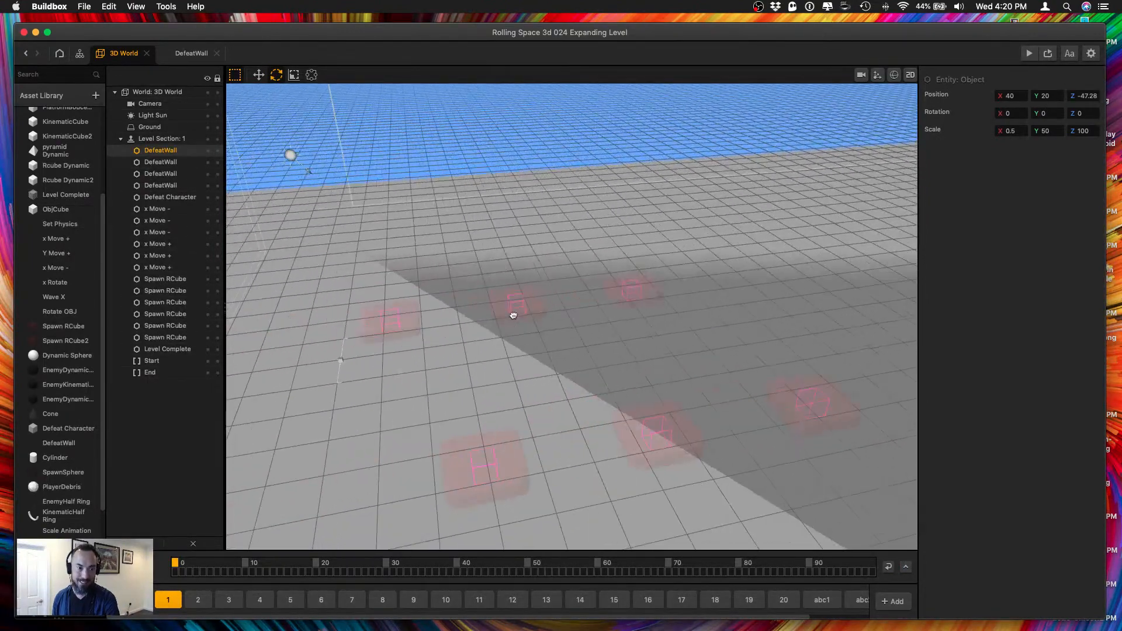
pyautogui.click(387, 338)
pyautogui.keyDown('shift'); pyautogui.click(167, 325); pyautogui.keyUp('shift')
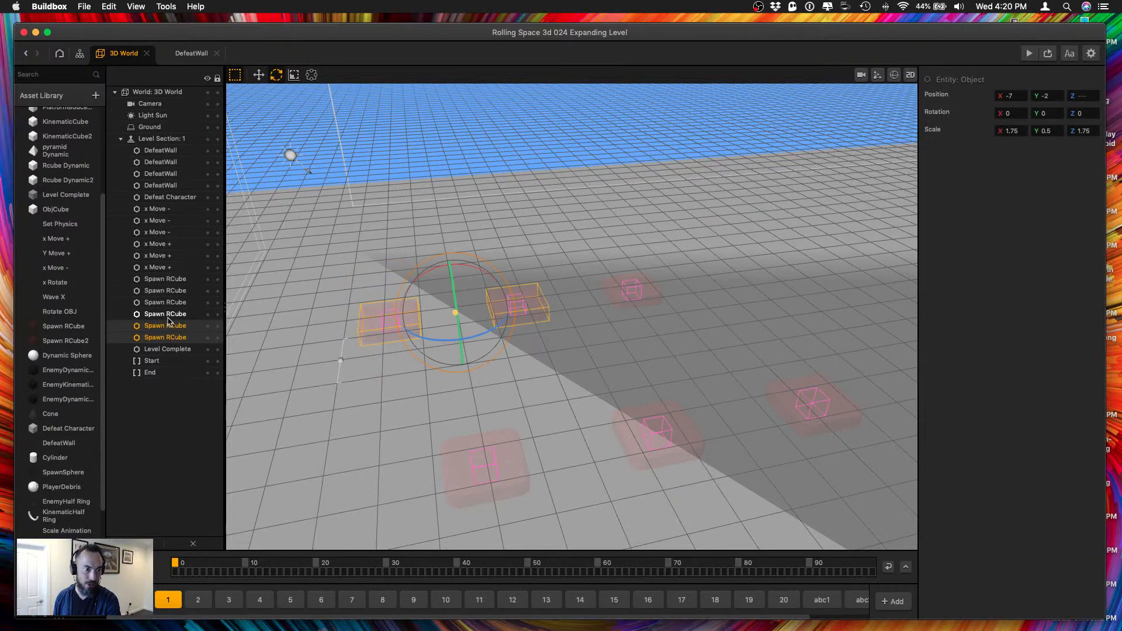
pyautogui.keyDown('shift'); pyautogui.click(168, 315); pyautogui.keyUp('shift')
pyautogui.keyDown('shift'); pyautogui.click(166, 303); pyautogui.keyUp('shift')
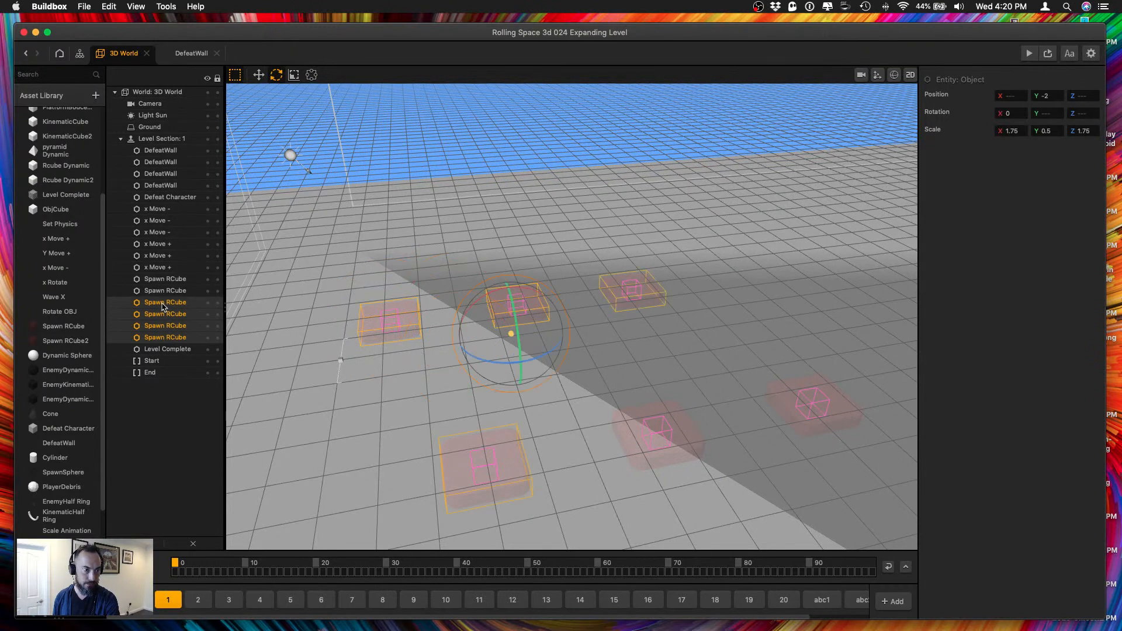
pyautogui.keyDown('shift'); pyautogui.click(165, 292); pyautogui.keyUp('shift')
pyautogui.keyDown('shift'); pyautogui.click(166, 280); pyautogui.keyUp('shift')
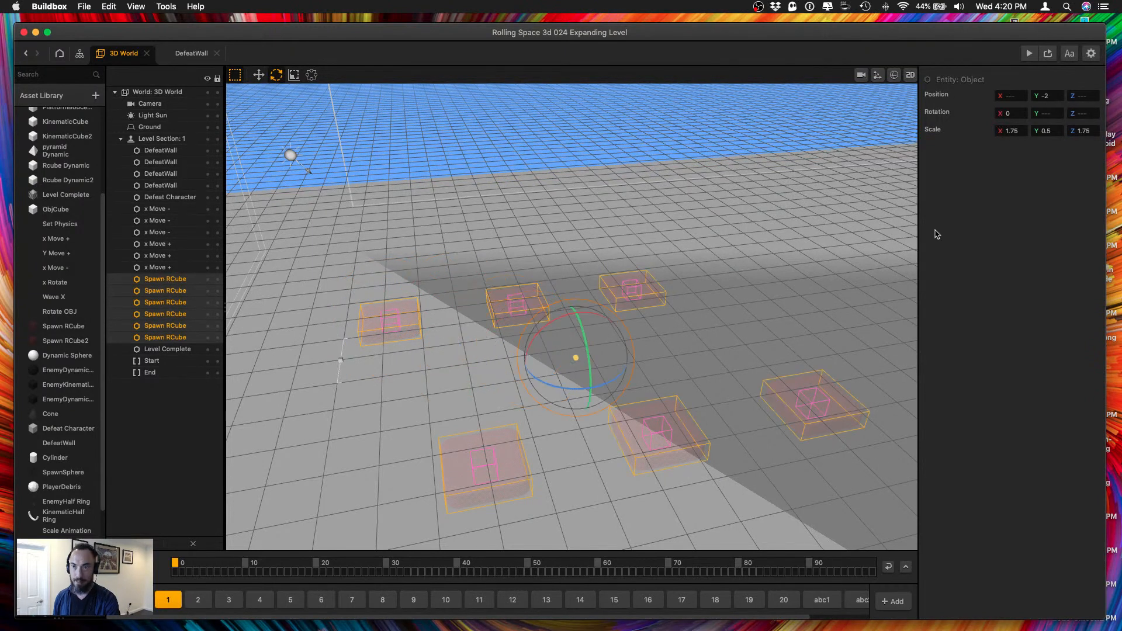
pyautogui.doubleClick(1024, 134)
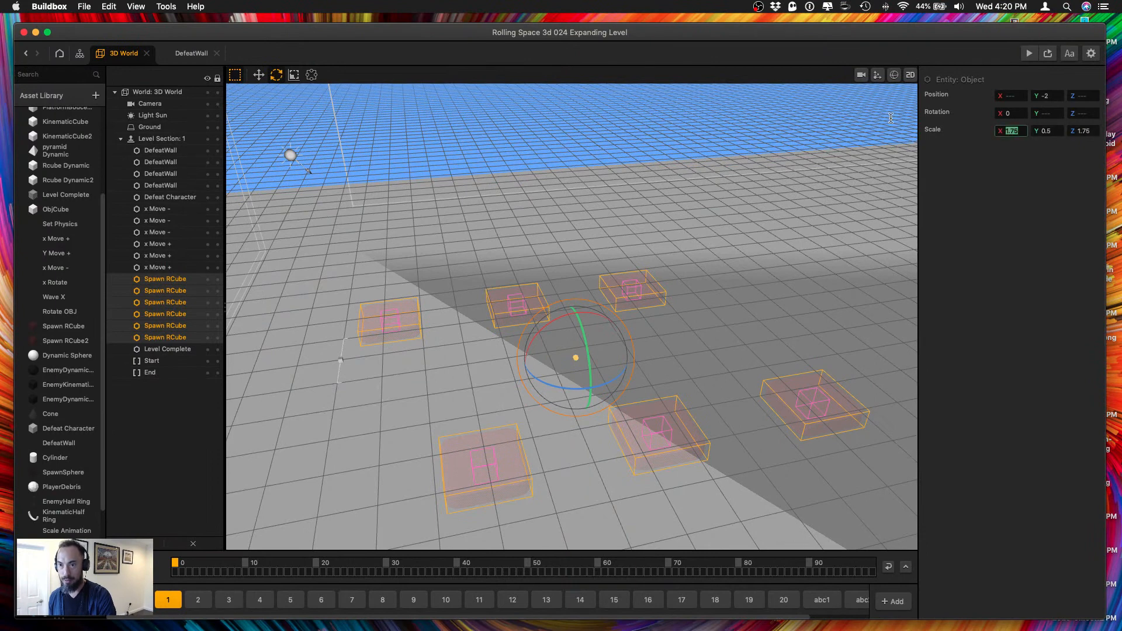
pyautogui.write('2')
pyautogui.press('Return')
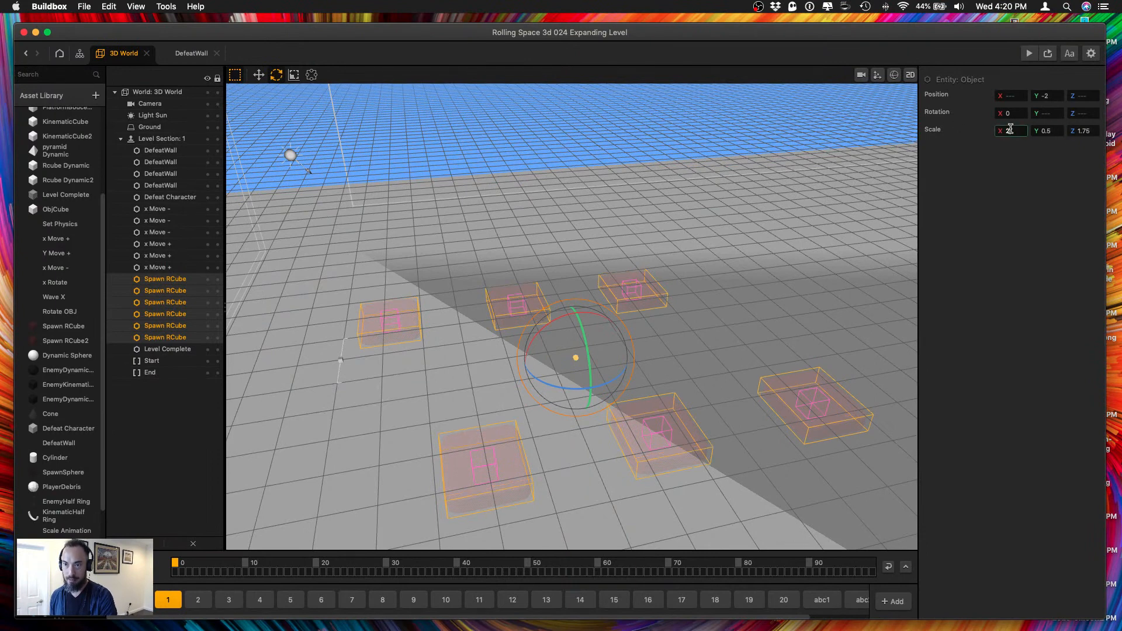
pyautogui.press('Tab')
pyautogui.press('Tab')
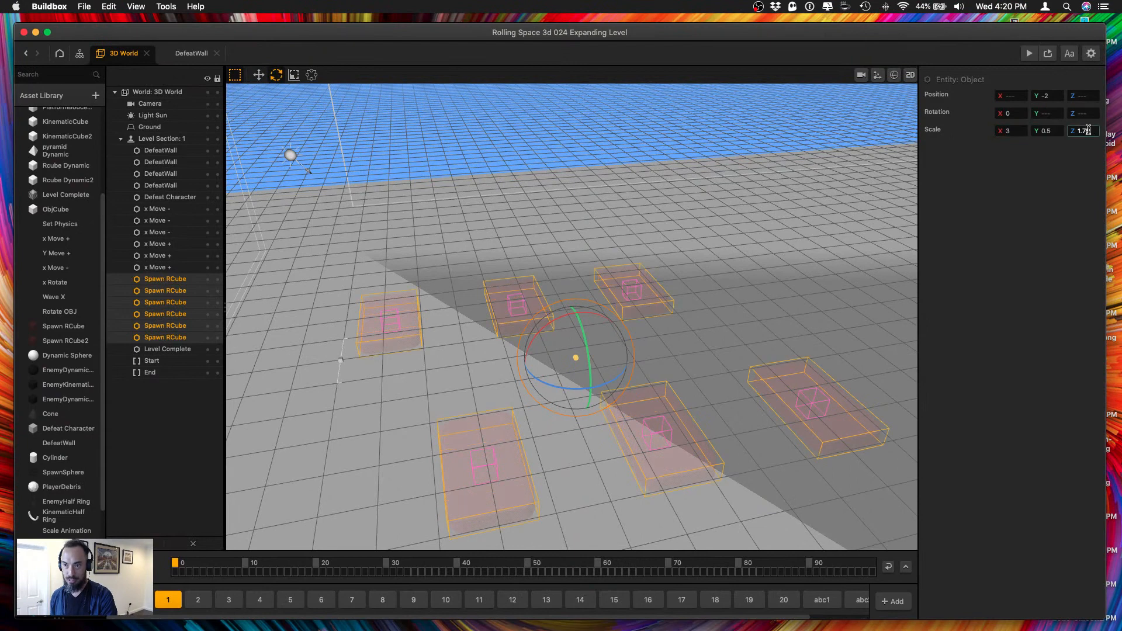
pyautogui.write('3')
pyautogui.press('Return')
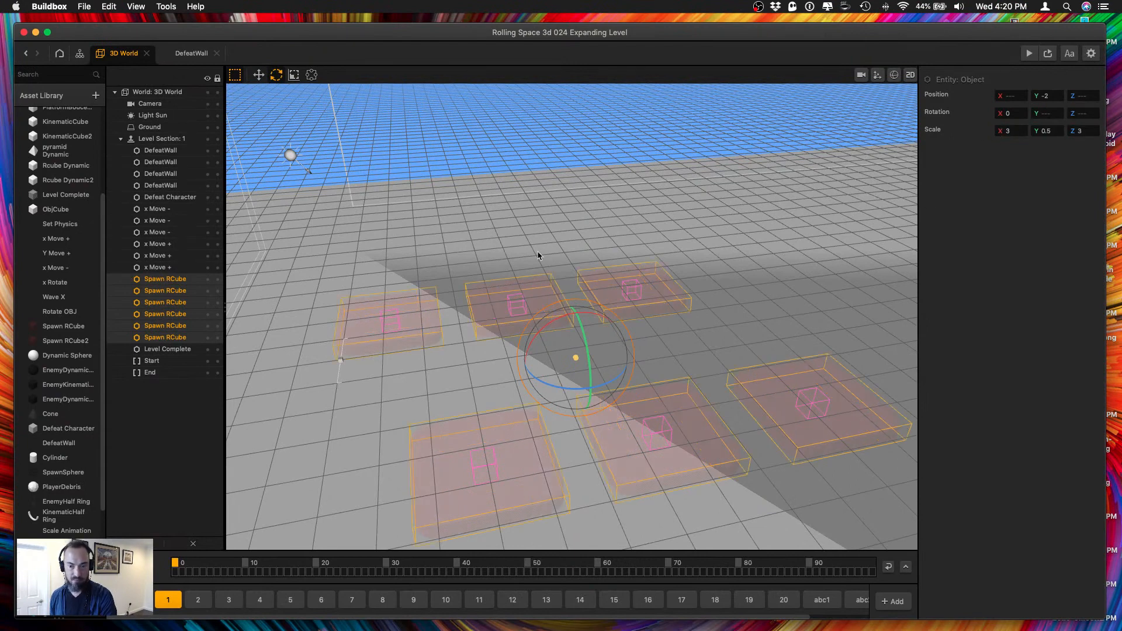
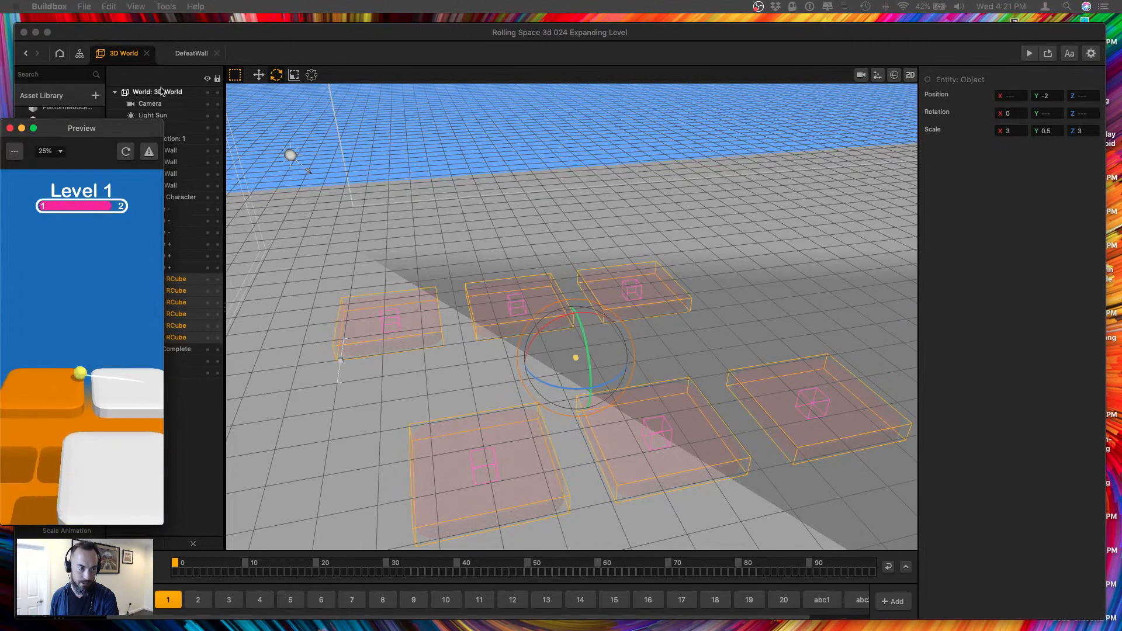
# Close the game preview and lock the four DefeatWalls and the Defeat Character in level section 1.
pyautogui.click(10, 129)
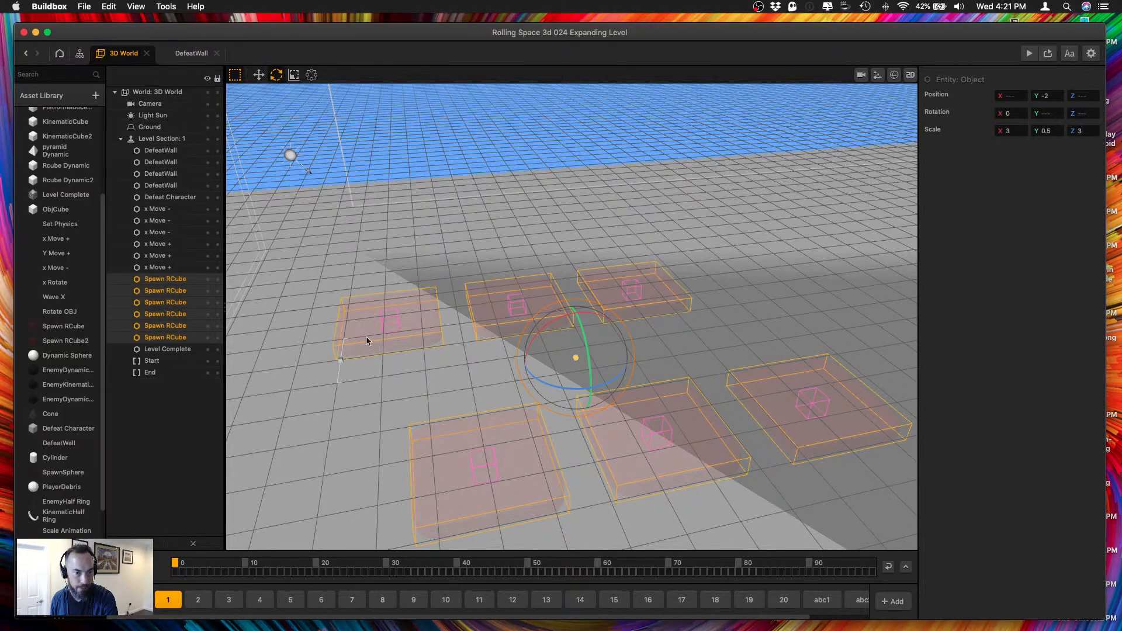
pyautogui.click(440, 366)
pyautogui.click(501, 295)
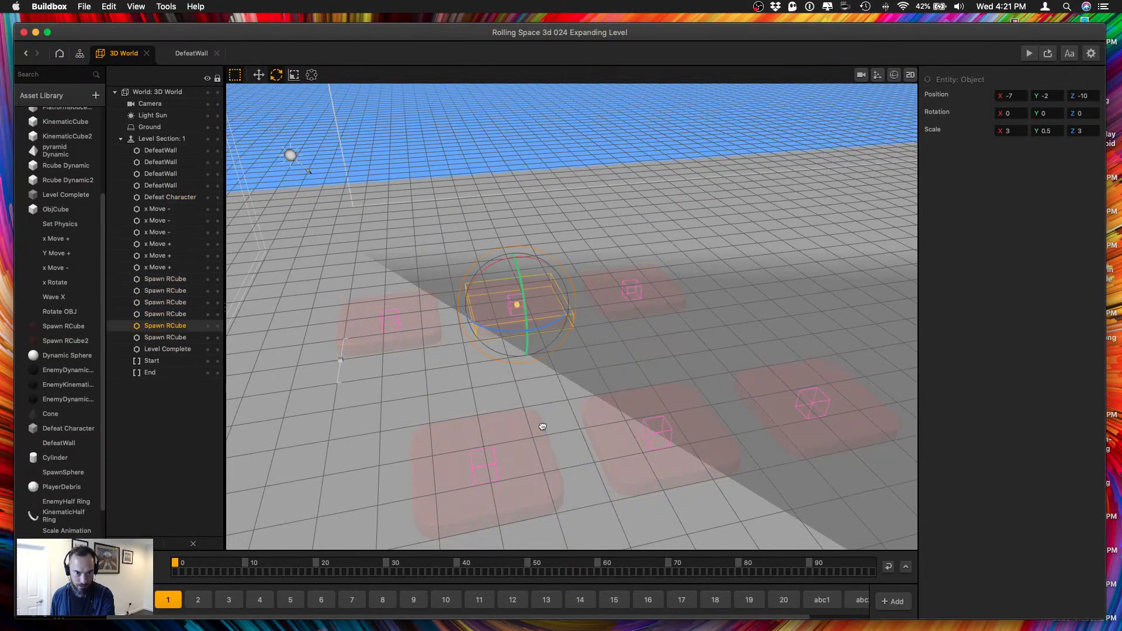
pyautogui.moveTo(542, 425); pyautogui.dragTo(533, 415, button='right')
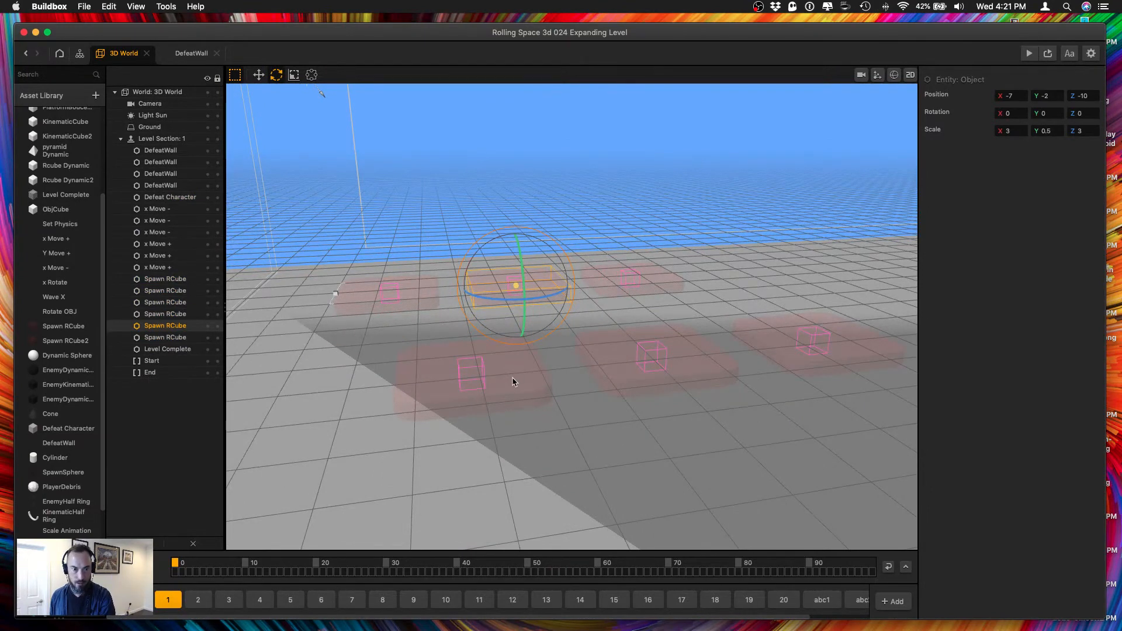
pyautogui.moveTo(463, 218); pyautogui.dragTo(860, 450)
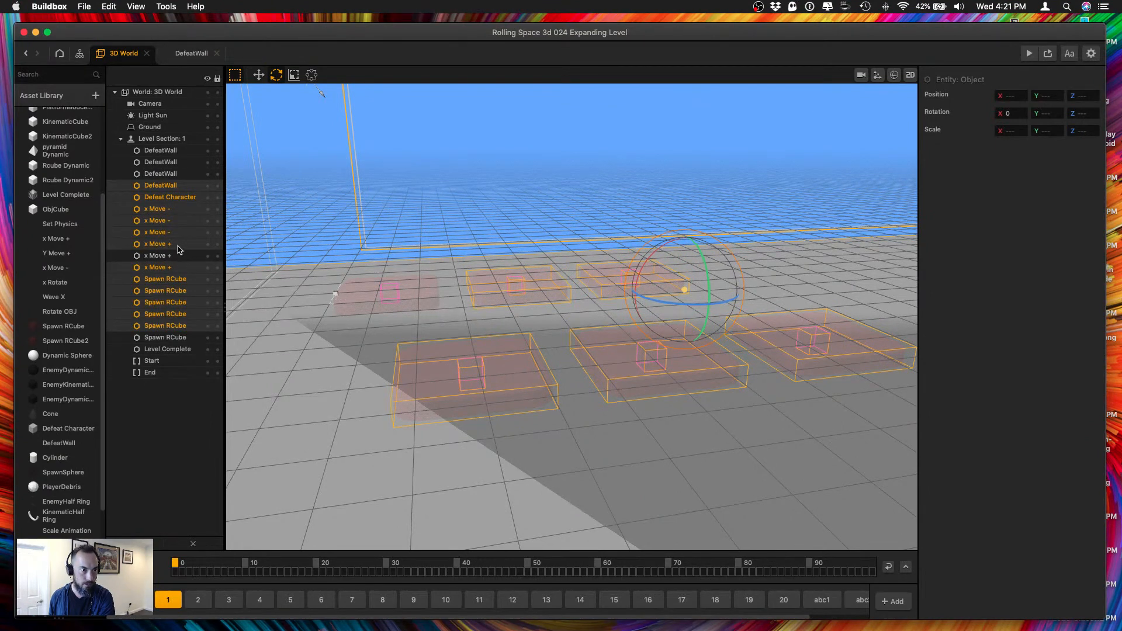
pyautogui.keyDown('super'); pyautogui.click(177, 187); pyautogui.keyUp('super')
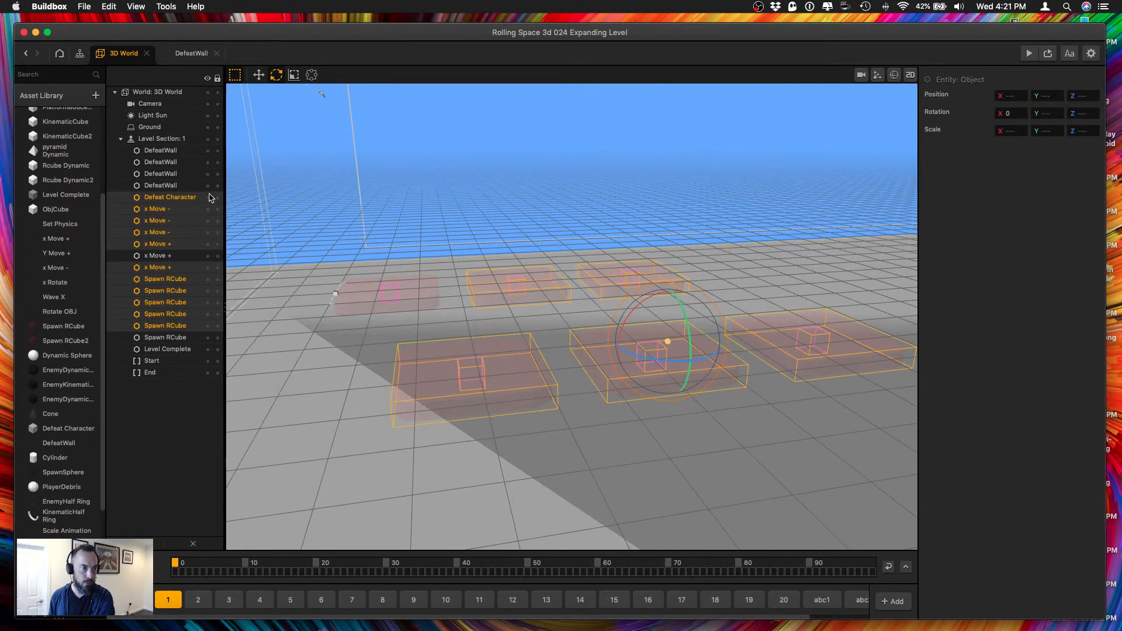
pyautogui.keyDown('super'); pyautogui.click(197, 198); pyautogui.keyUp('super')
pyautogui.click(217, 186)
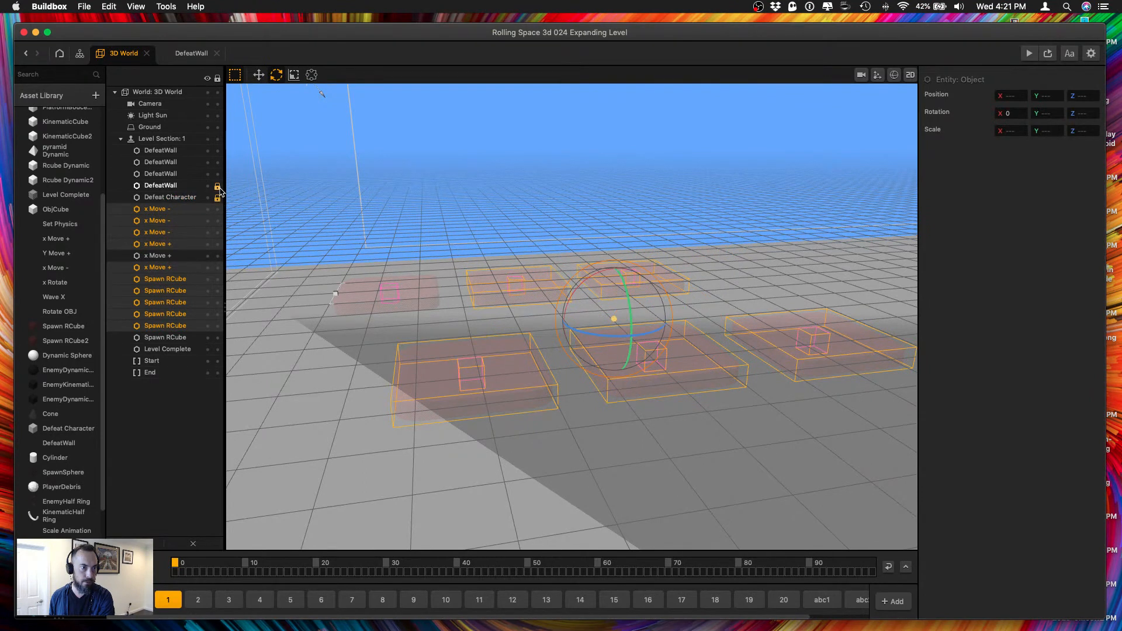
pyautogui.click(217, 174)
pyautogui.click(217, 163)
pyautogui.click(217, 151)
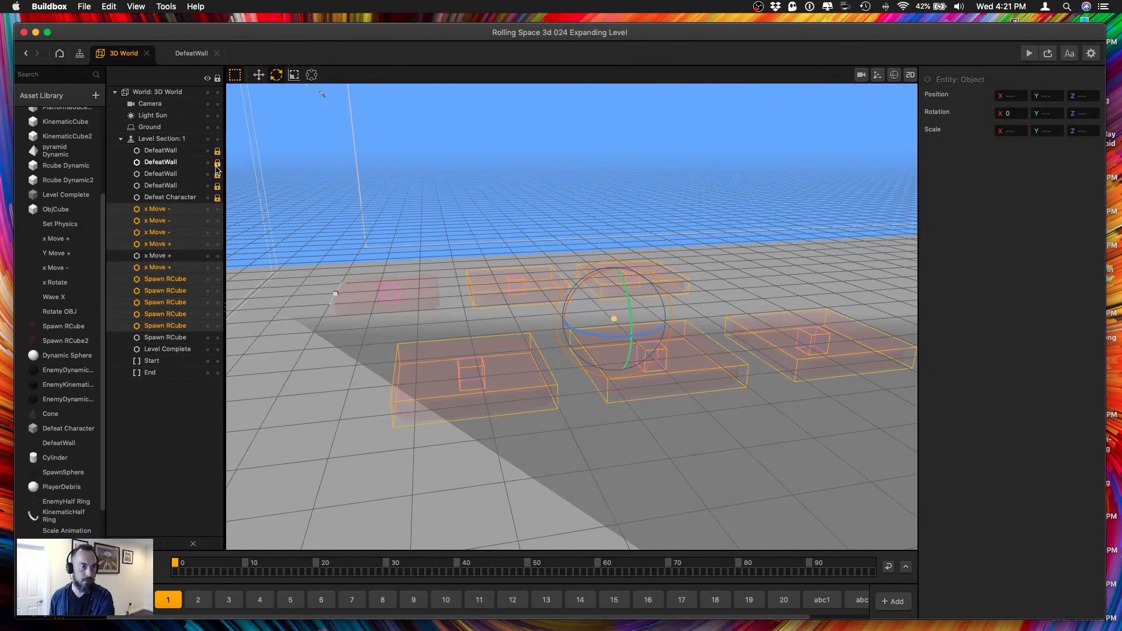
# Move every Spawn RCube and its x Move object except the first X -7 pair about 2 units further along negative Z.
pyautogui.click(160, 259)
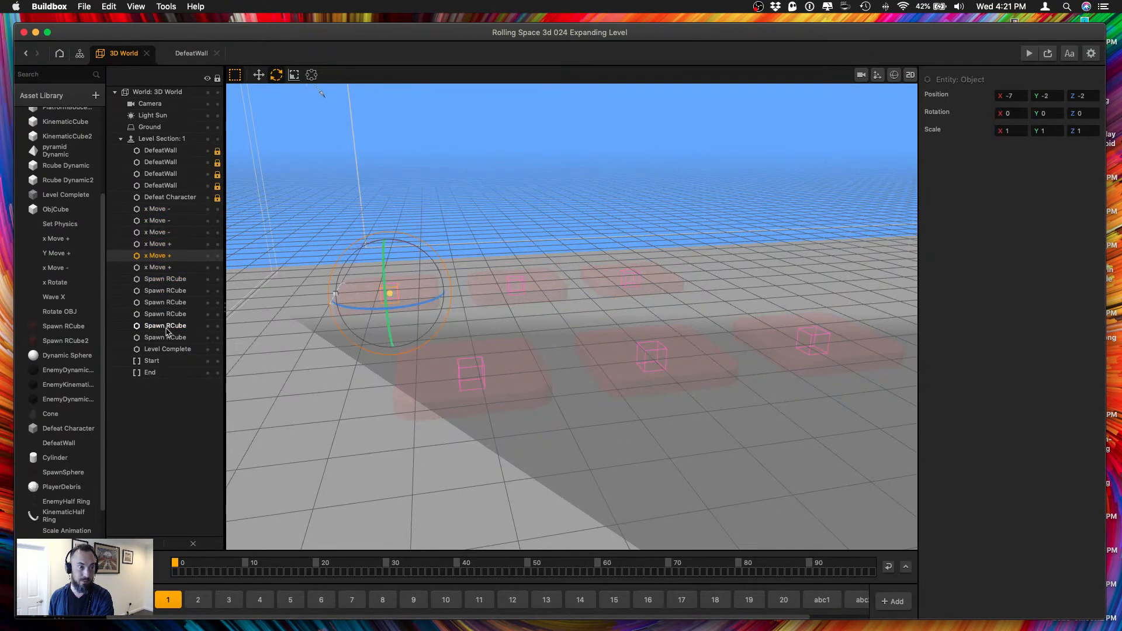
pyautogui.moveTo(363, 234); pyautogui.dragTo(585, 379)
pyautogui.keyDown('shift'); pyautogui.click(387, 293); pyautogui.keyUp('shift')
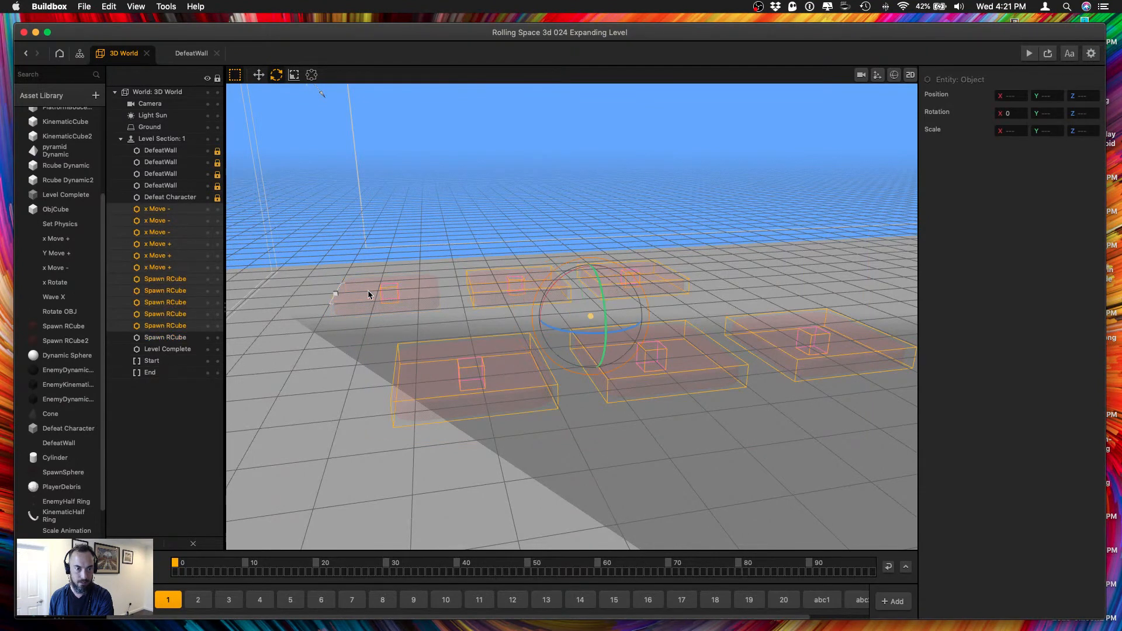
pyautogui.keyDown('shift'); pyautogui.click(188, 255); pyautogui.keyUp('shift')
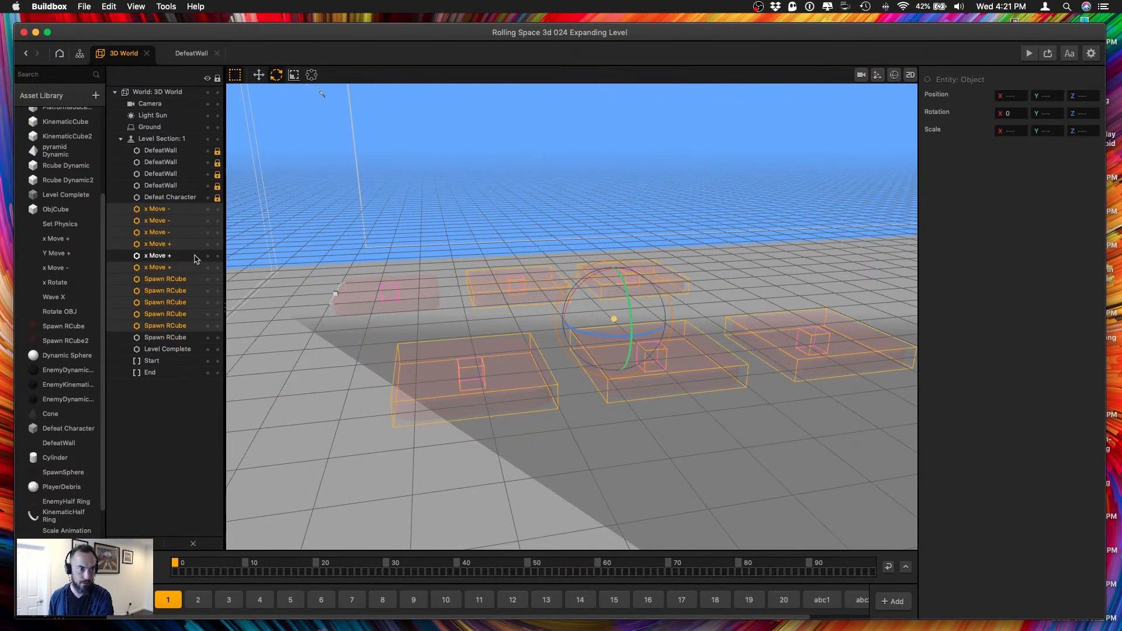
pyautogui.click(259, 75)
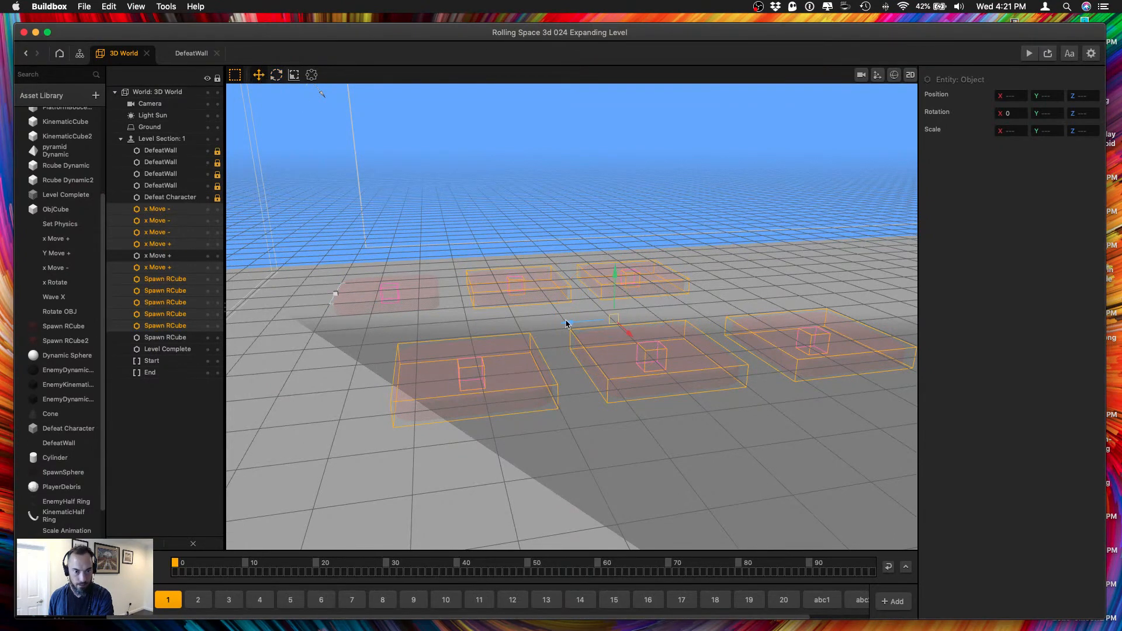
pyautogui.moveTo(564, 322); pyautogui.dragTo(606, 320)
# Set the Z position of the first Spawn RCube in the X 7 row and its x Move - object to -8.
pyautogui.click(370, 301)
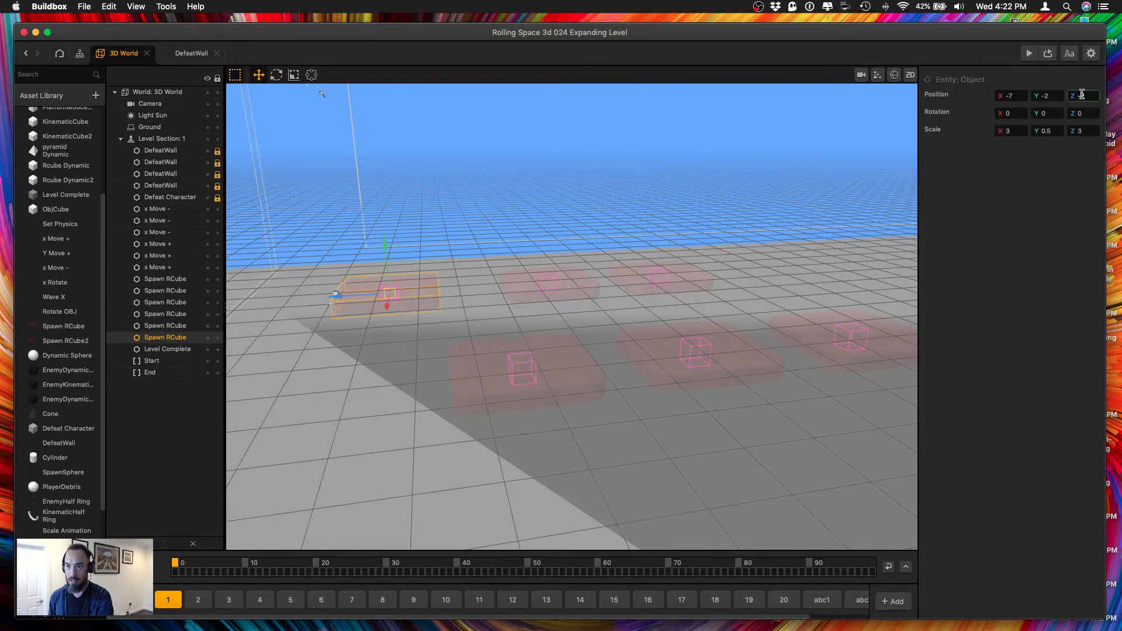
pyautogui.click(560, 390)
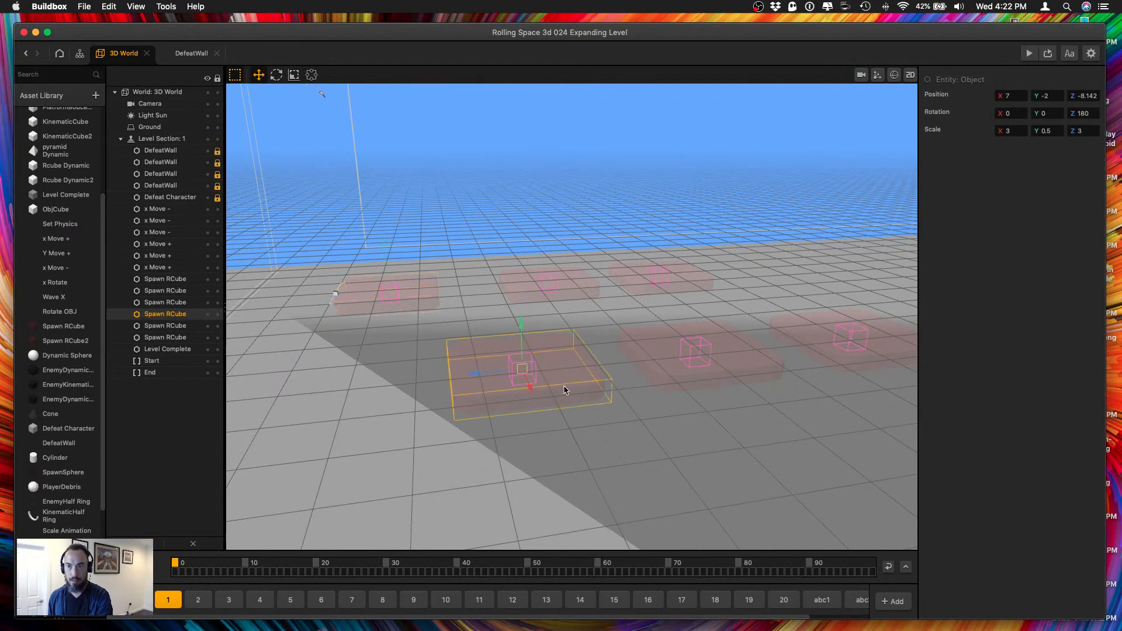
pyautogui.moveTo(1081, 95); pyautogui.dragTo(1096, 96)
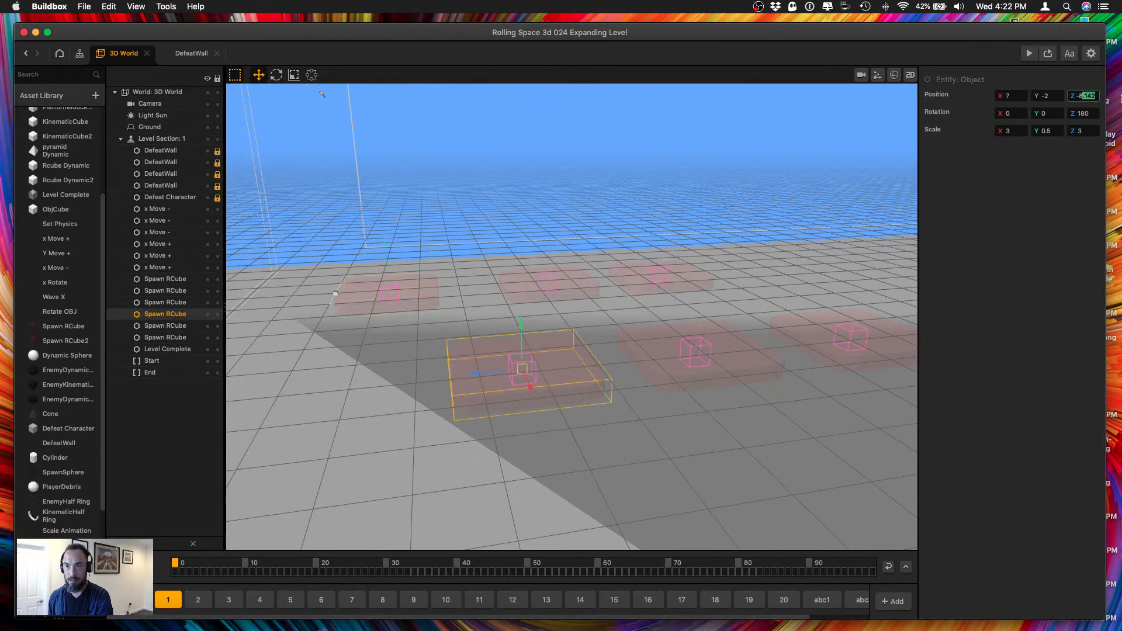
pyautogui.press('BackSpace')
pyautogui.press('Tab')
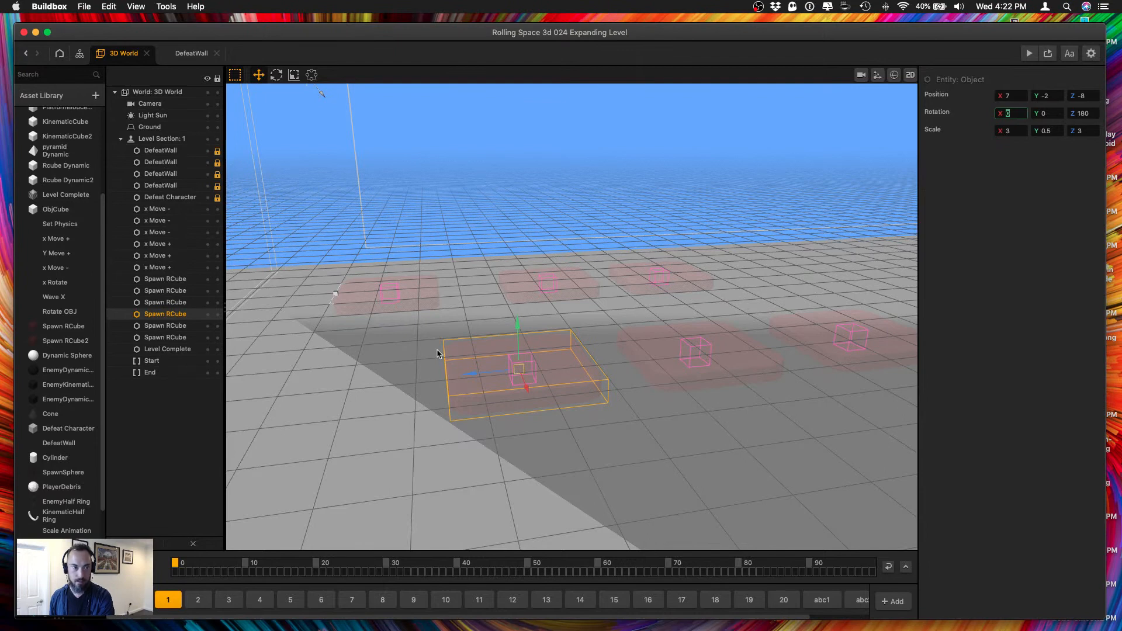
pyautogui.moveTo(462, 344); pyautogui.dragTo(563, 417)
pyautogui.click(1088, 96)
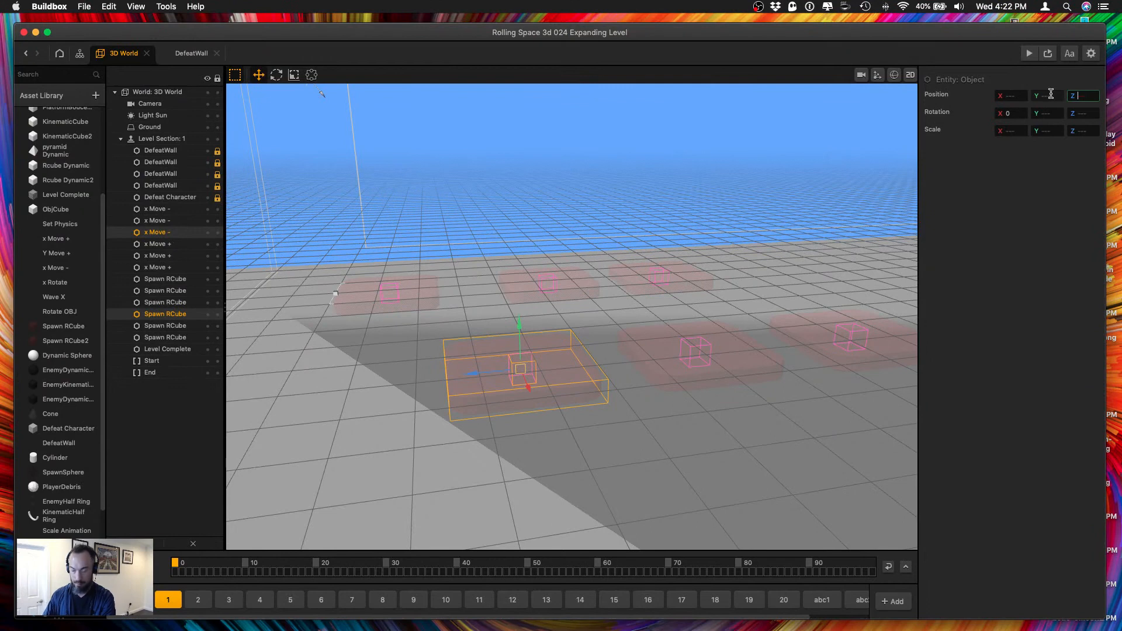
pyautogui.write('-8')
pyautogui.press('Tab')
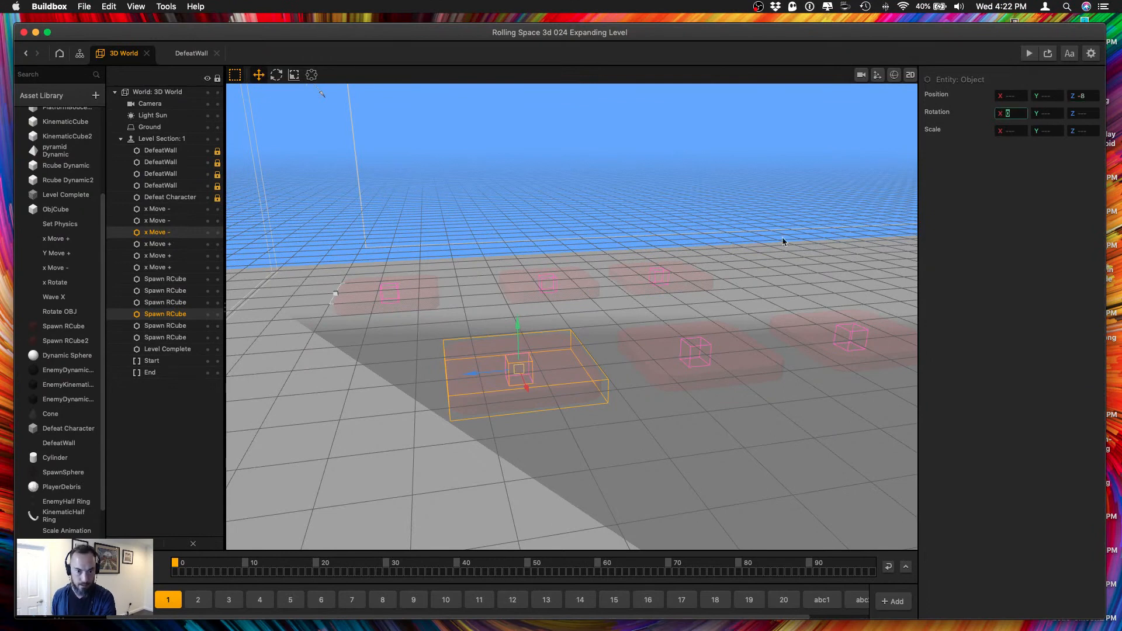
# Set the Z position of the second Spawn RCube in the X -7 row and its x Move + object to -14.
pyautogui.click(410, 289)
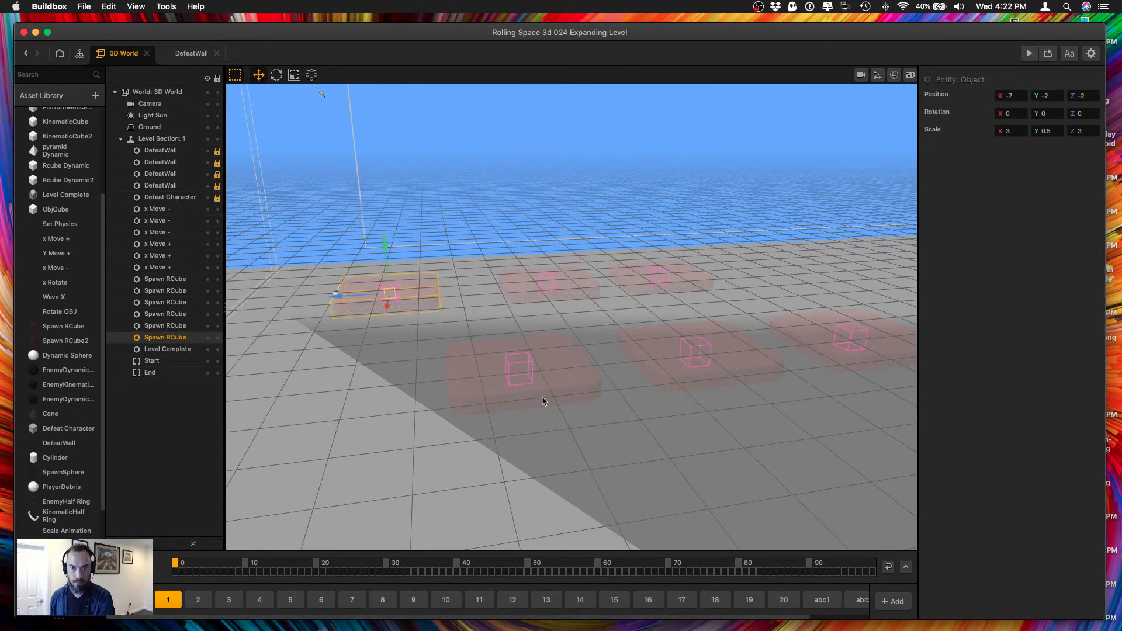
pyautogui.click(545, 302)
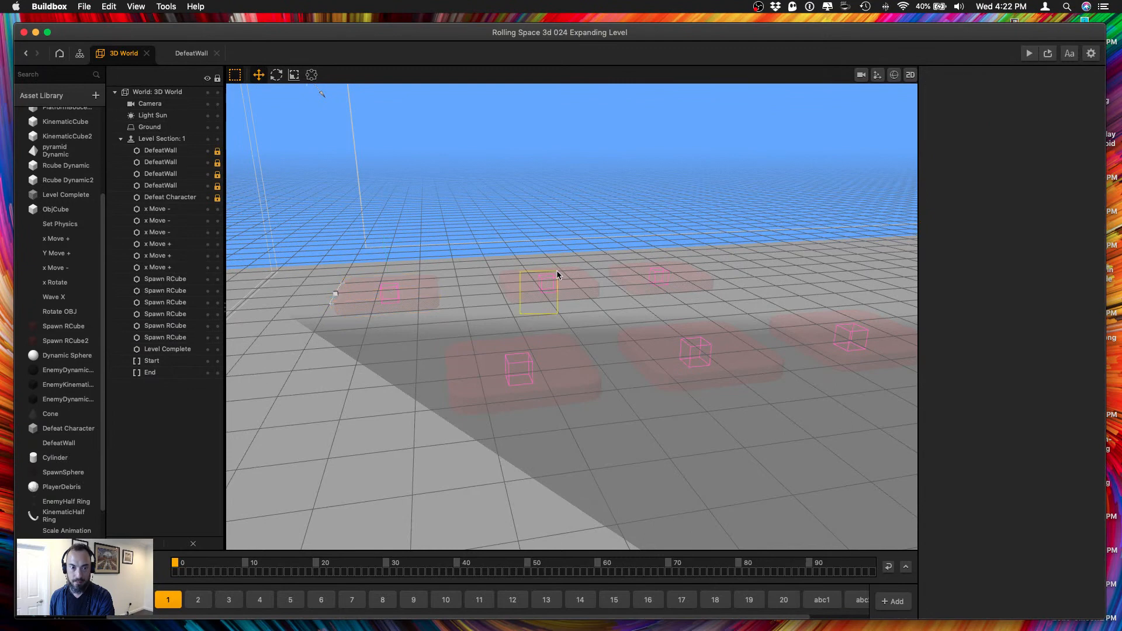
pyautogui.click(557, 272)
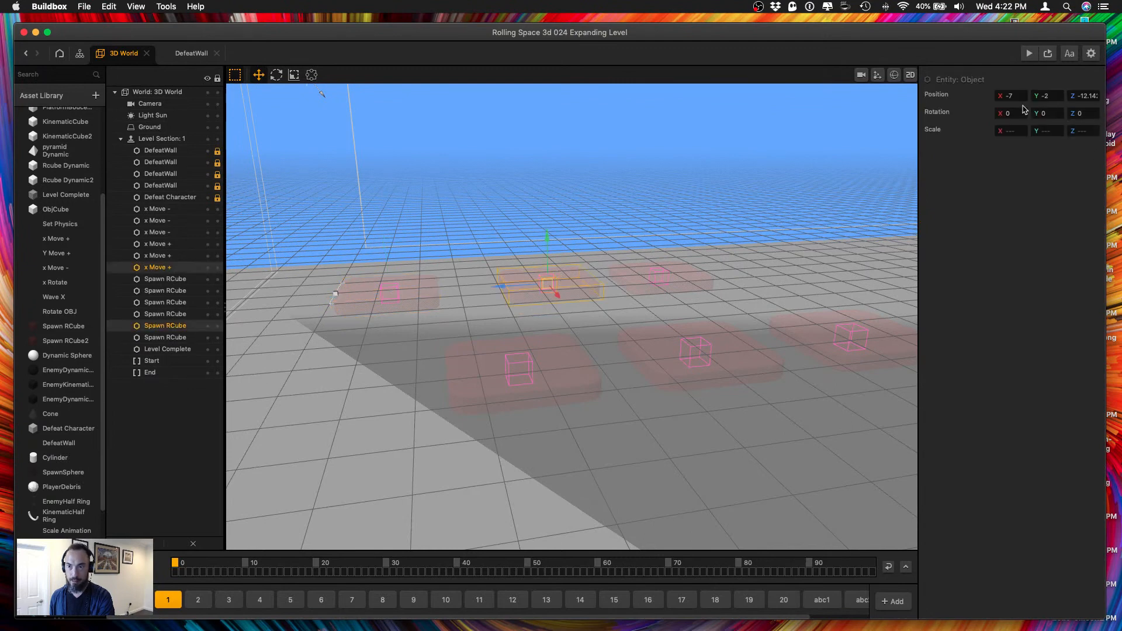
pyautogui.click(1084, 97)
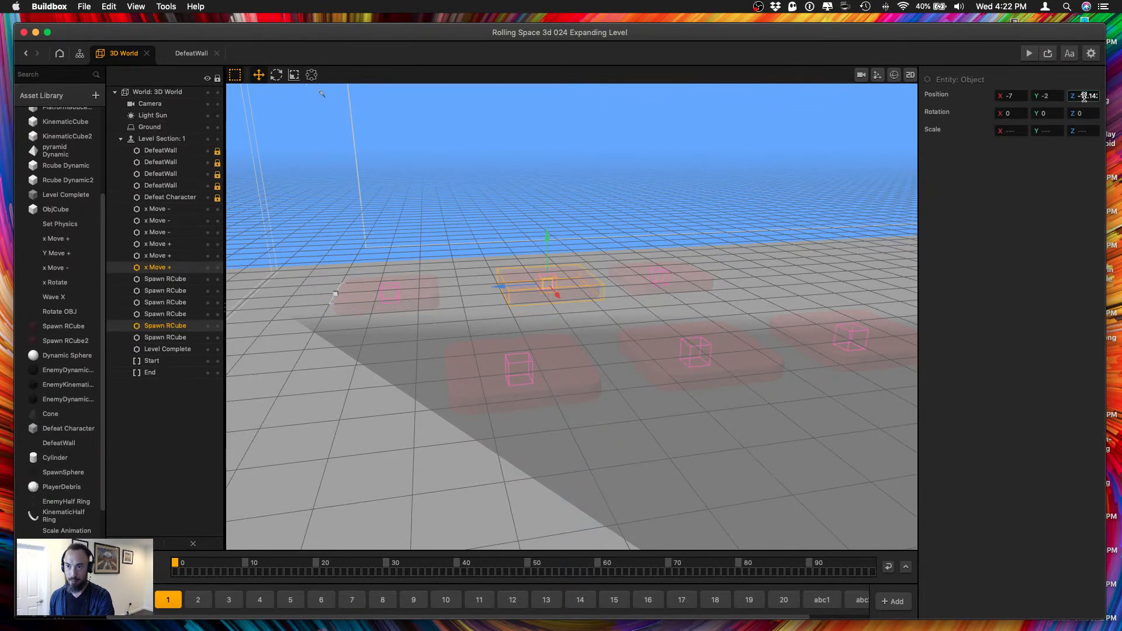
pyautogui.doubleClick(1082, 97)
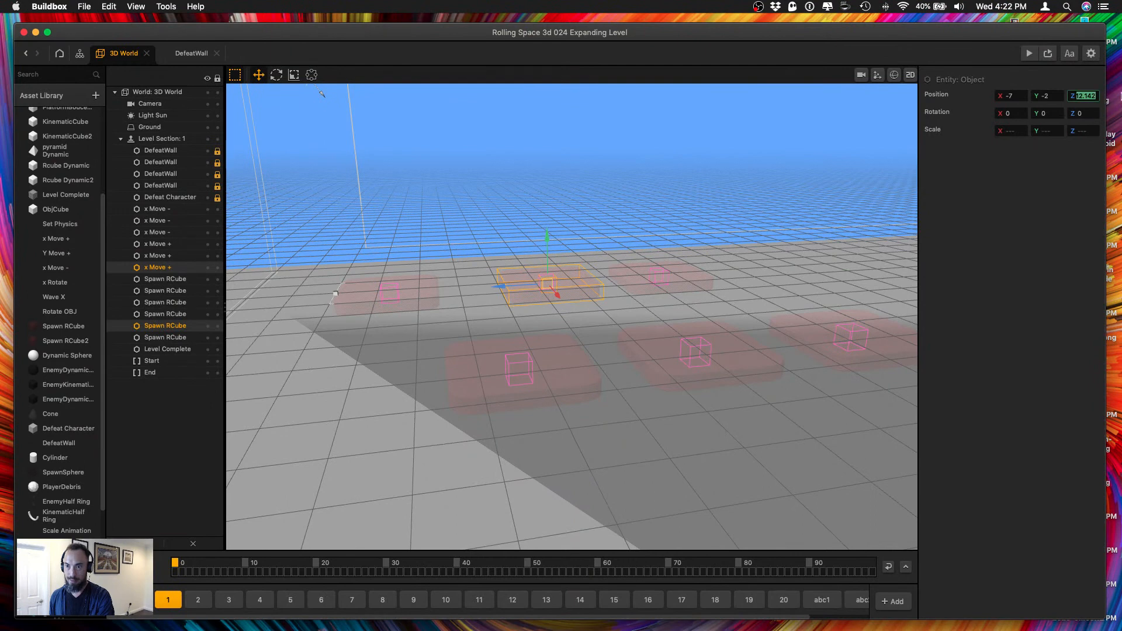
pyautogui.write('14')
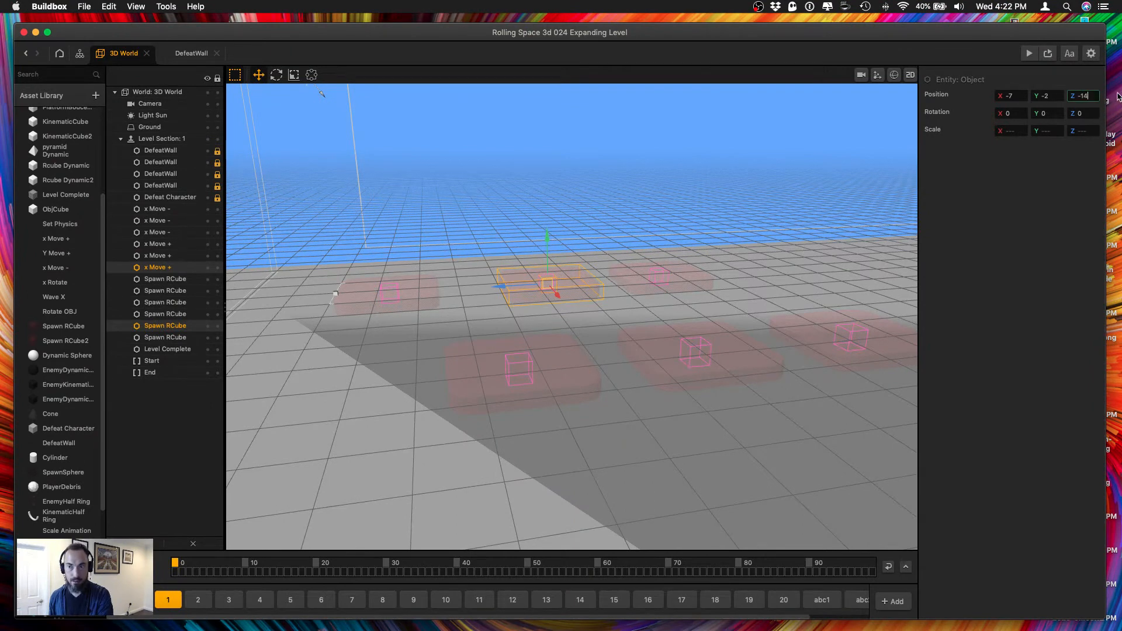
pyautogui.press('Tab')
# Set the Z position of the middle Spawn RCube in the X 7 row and its x Move - object to -22.
pyautogui.click(704, 345)
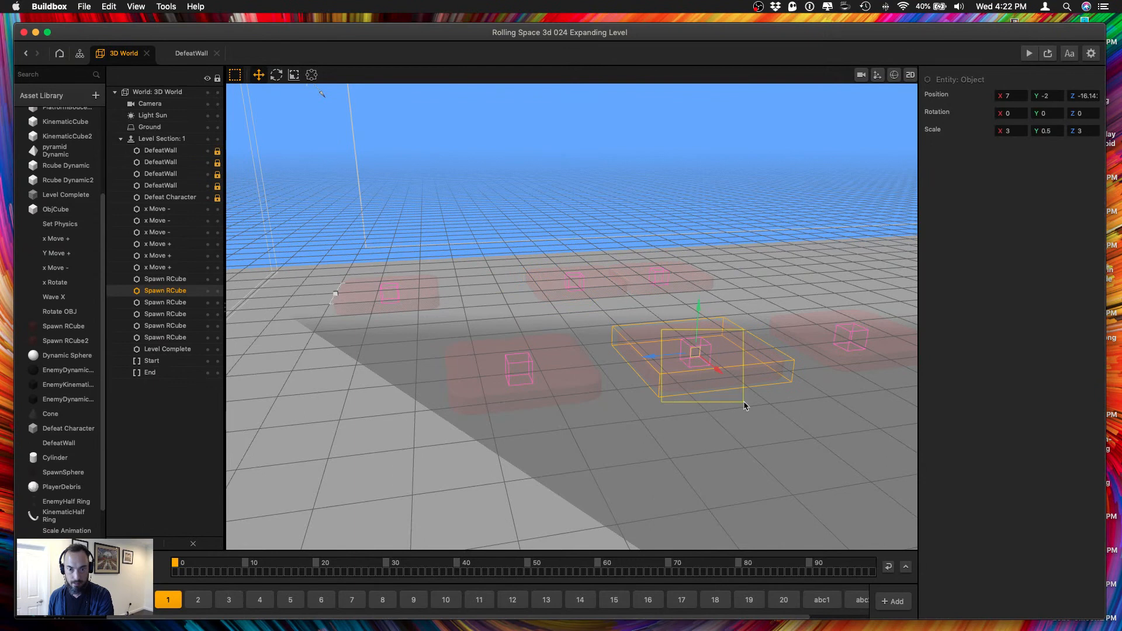
pyautogui.click(1081, 95)
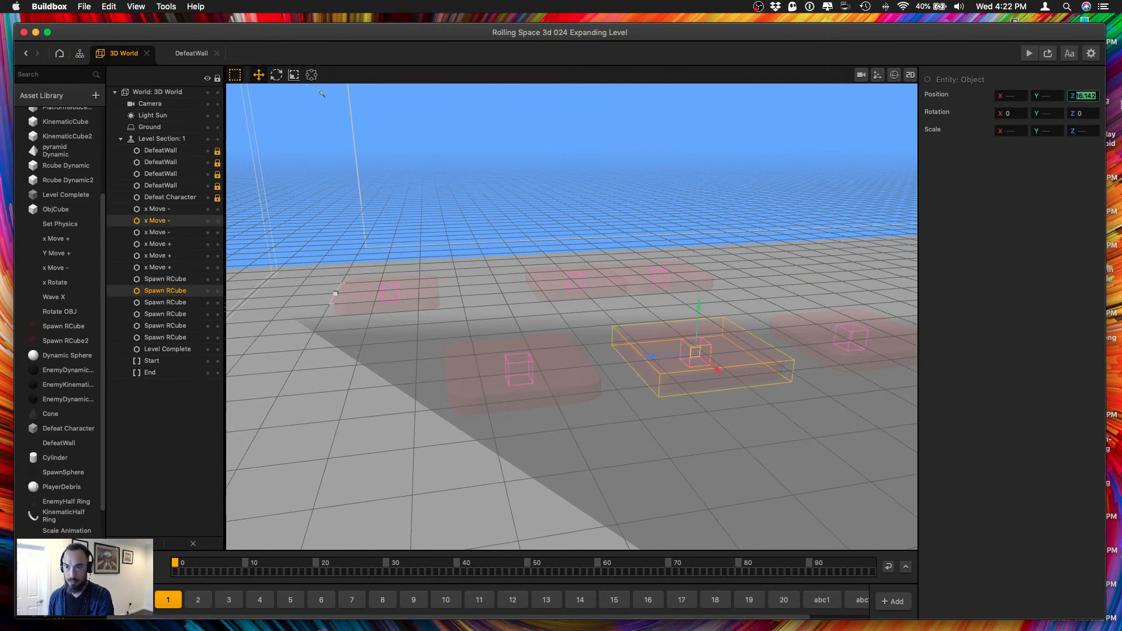
pyautogui.write('-22')
pyautogui.press('Tab')
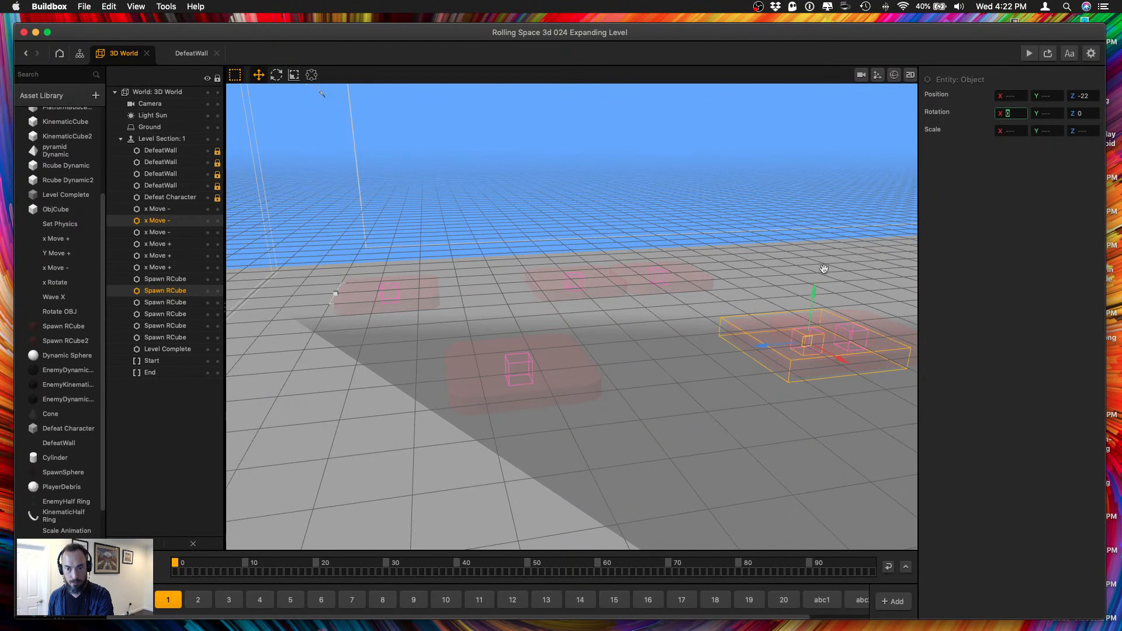
# Set the Z position of the farthest Spawn RCube in the X -7 row and its x Move + object to -30.
pyautogui.click(703, 293)
pyautogui.click(652, 257)
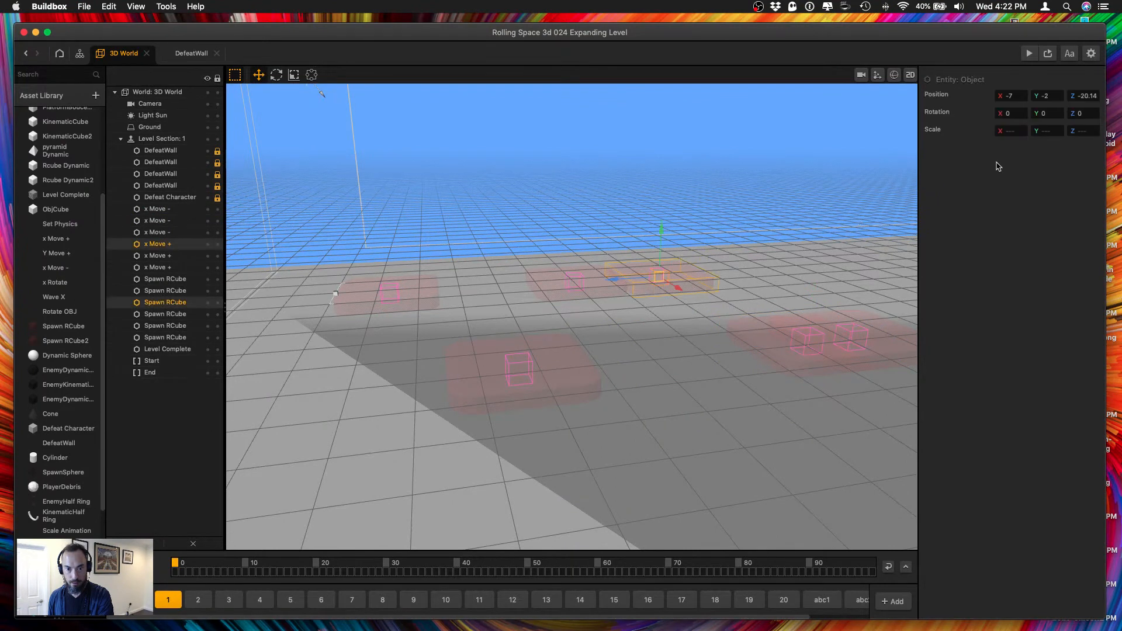
pyautogui.doubleClick(1075, 98)
pyautogui.write('-30')
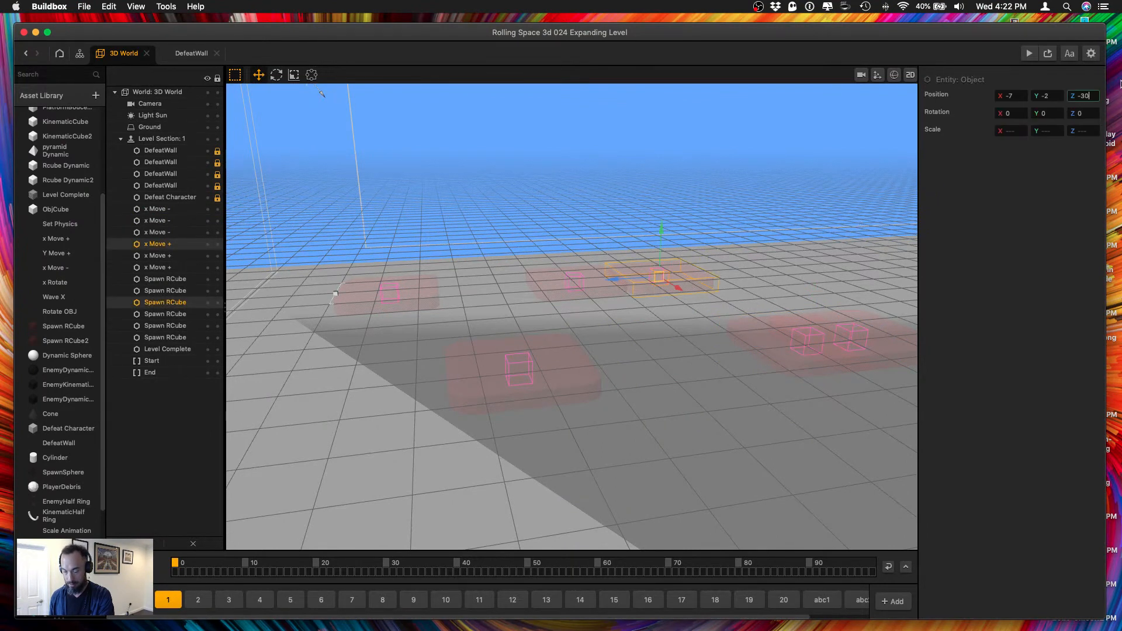
pyautogui.press('Tab')
# Set the Z position of the farthest Spawn RCube in the X 7 row and its x Move - object to -38.
pyautogui.moveTo(906, 250); pyautogui.dragTo(817, 310, button='right')
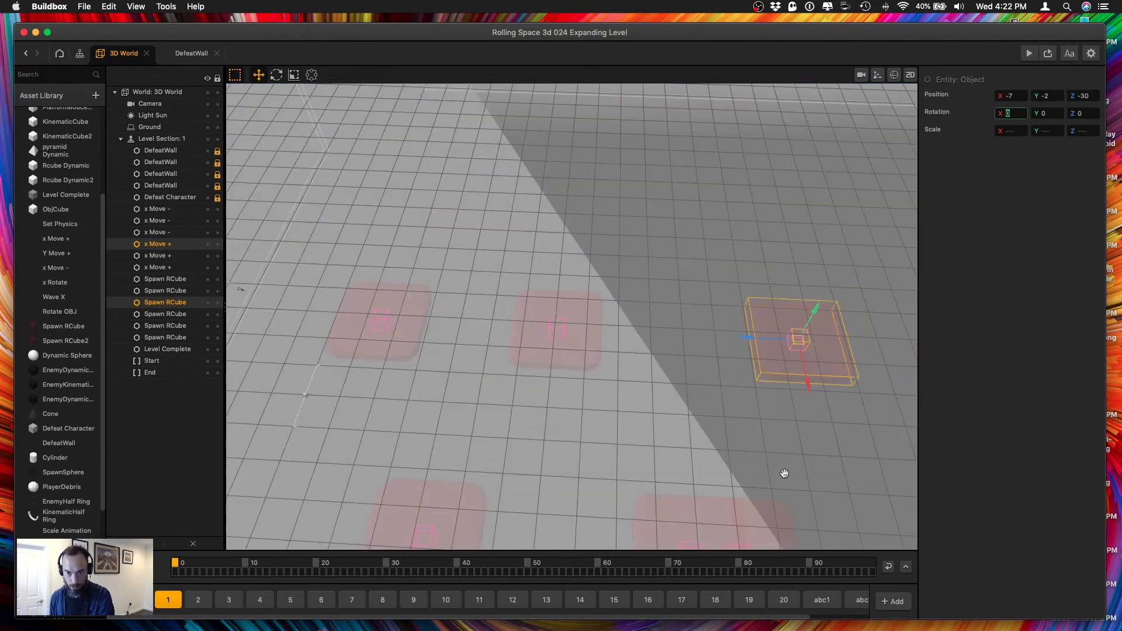
pyautogui.moveTo(782, 473); pyautogui.dragTo(747, 370)
pyautogui.moveTo(685, 326); pyautogui.dragTo(755, 501)
pyautogui.keyDown('shift'); pyautogui.click(602, 434); pyautogui.keyUp('shift')
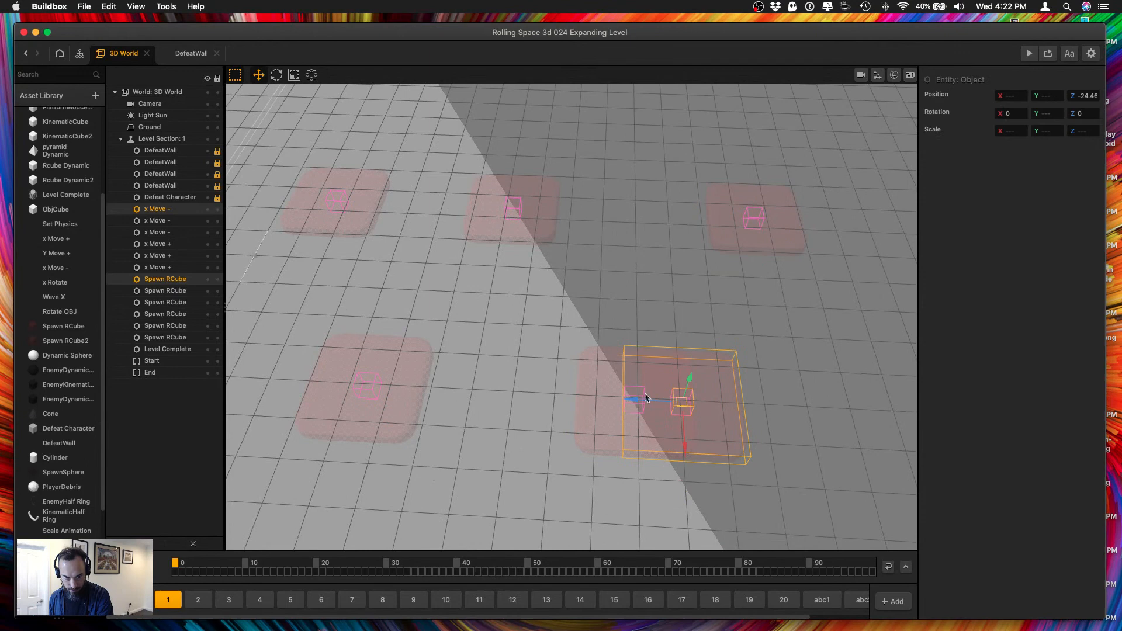
pyautogui.click(1079, 98)
pyautogui.write('-38')
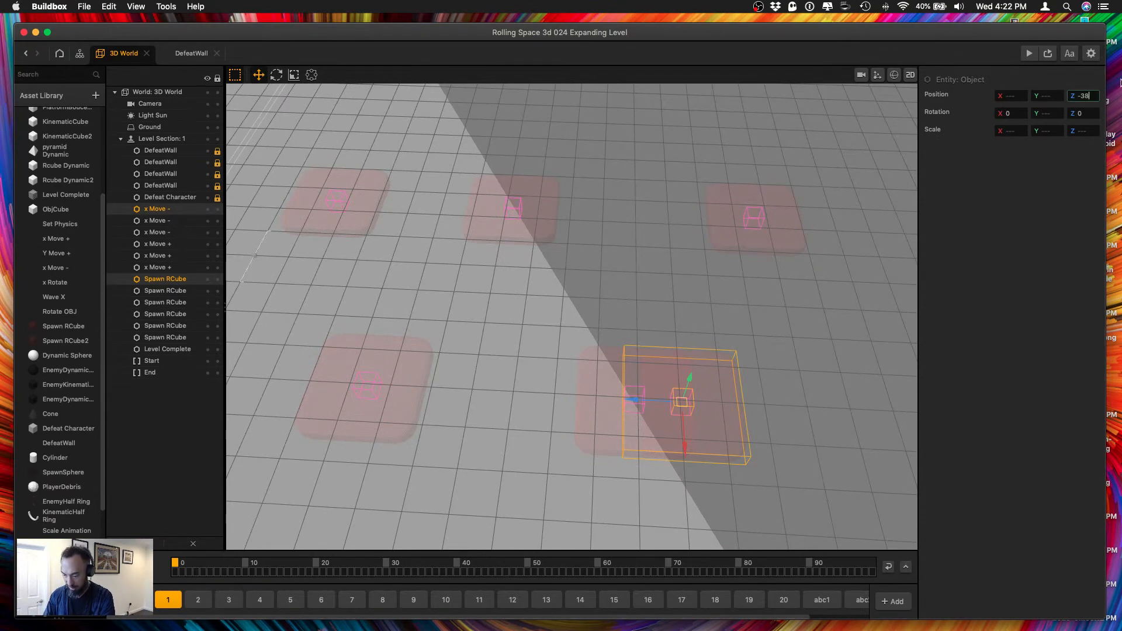
pyautogui.press('Tab')
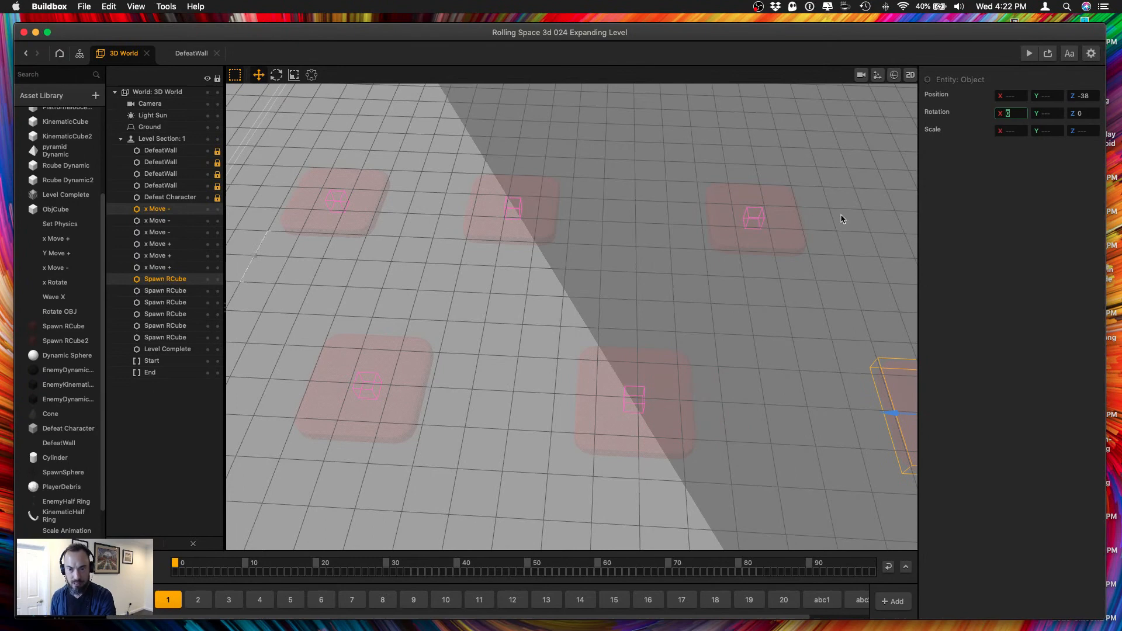
# Check the Z positions of the Spawn RCube and x Move pairs in both rows.
pyautogui.moveTo(712, 171); pyautogui.dragTo(789, 264)
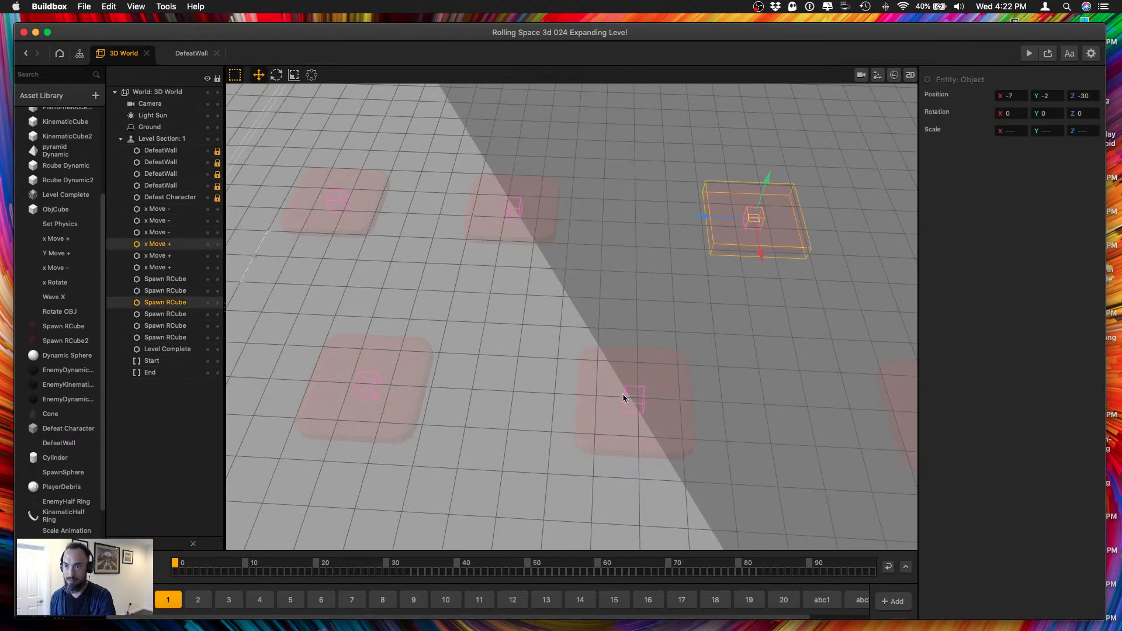
pyautogui.moveTo(622, 394); pyautogui.dragTo(701, 459)
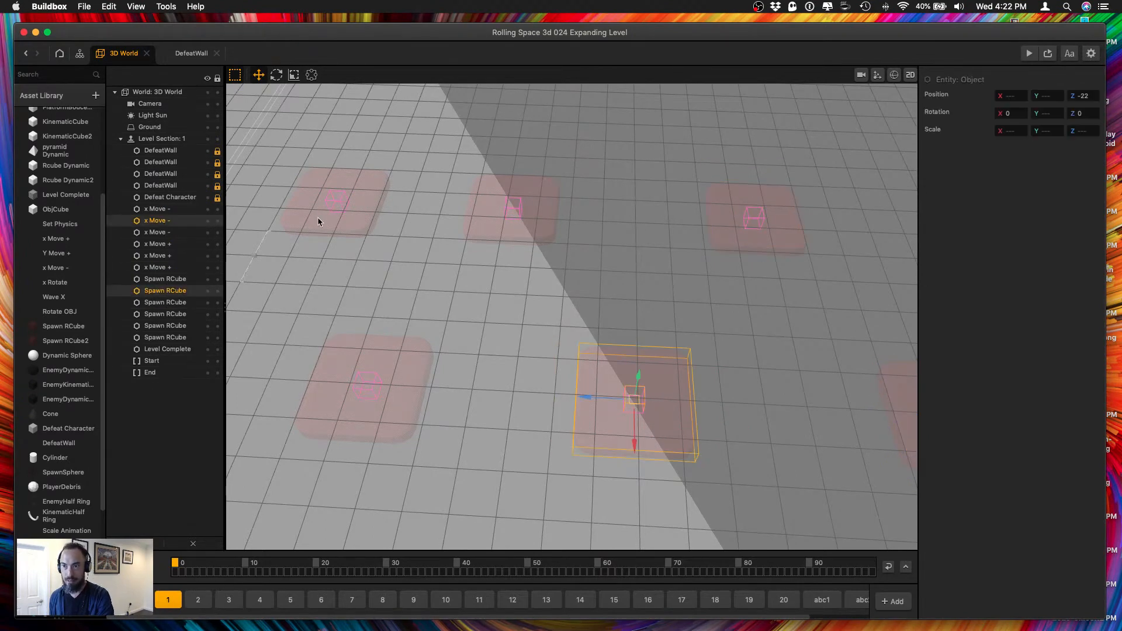
pyautogui.moveTo(317, 221); pyautogui.dragTo(384, 245)
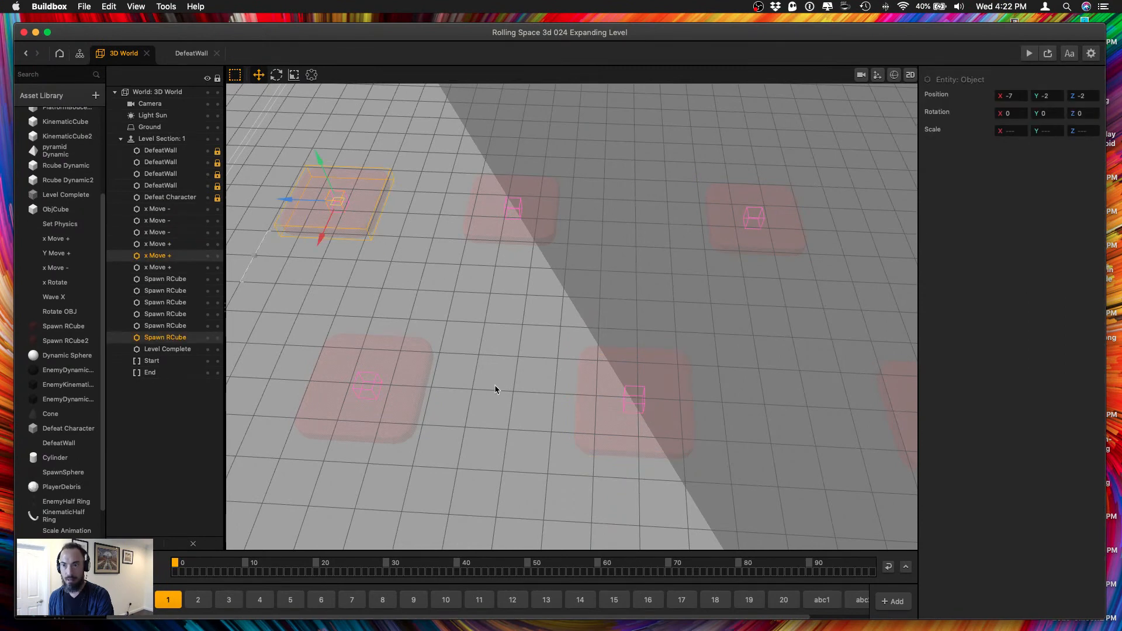
pyautogui.moveTo(300, 299); pyautogui.dragTo(493, 471)
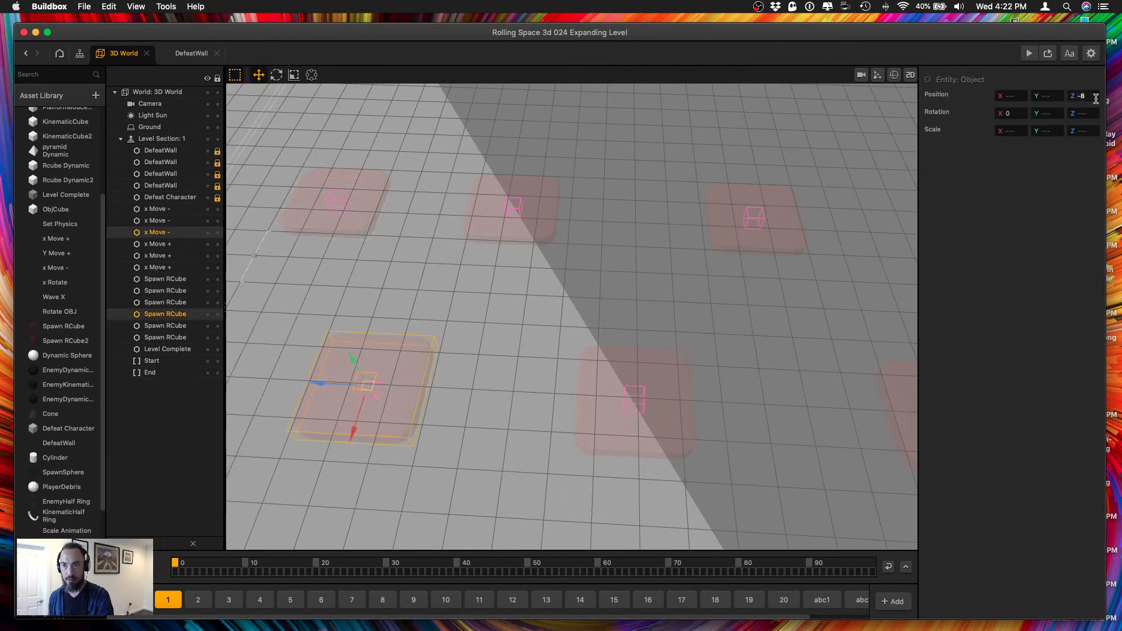
pyautogui.moveTo(475, 143); pyautogui.dragTo(578, 284)
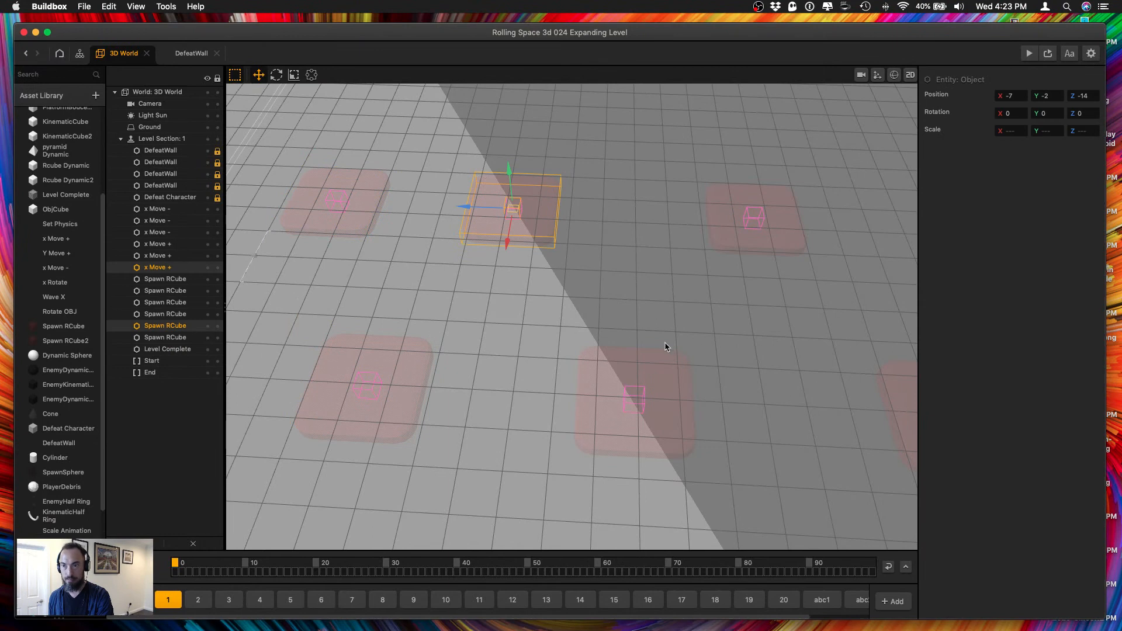
# Set the Z position of the middle Spawn RCube in the X 7 row and its x Move - object to -20.
pyautogui.moveTo(584, 349); pyautogui.dragTo(725, 532)
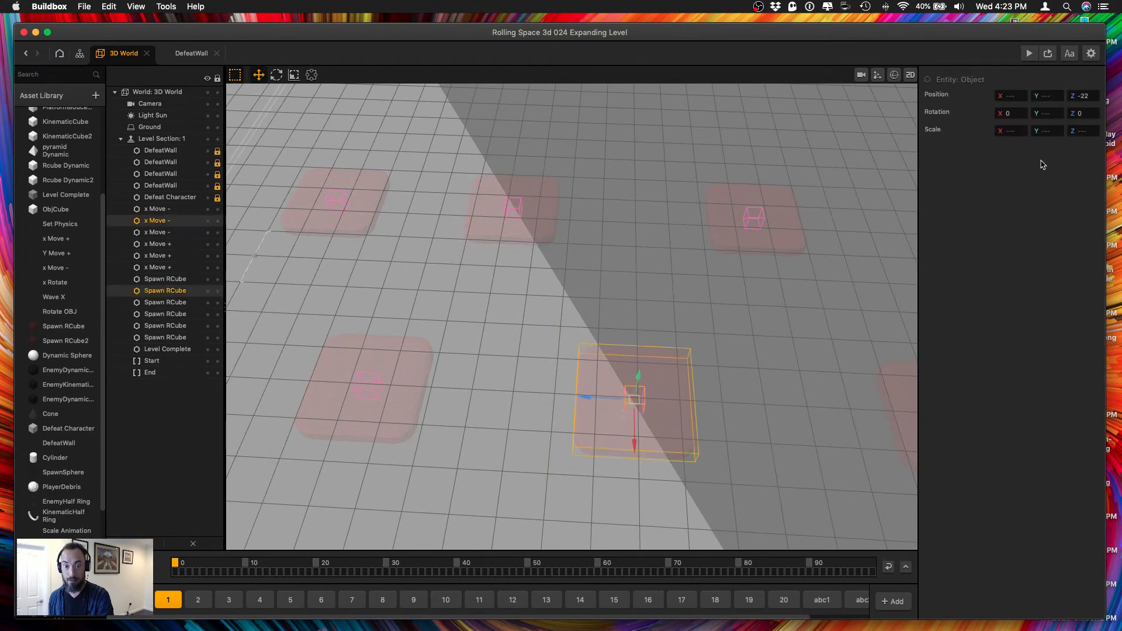
pyautogui.click(1083, 94)
pyautogui.write('-20')
pyautogui.press('Tab')
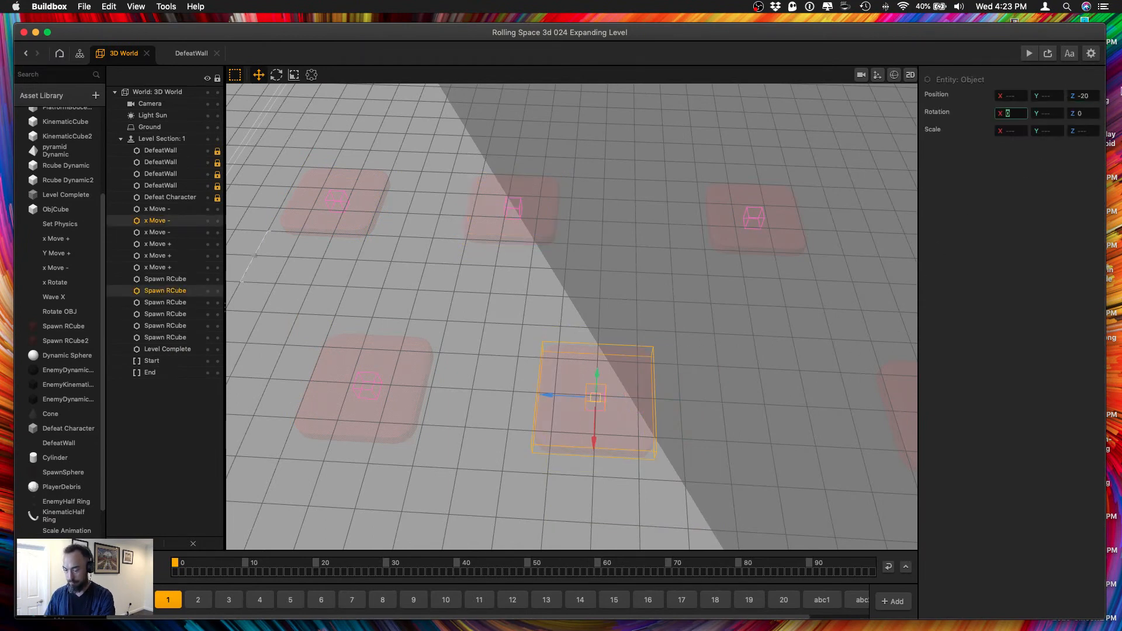
# Set the Z position of the farthest Spawn RCube in the X -7 row and its x Move + object to -26.
pyautogui.click(752, 245)
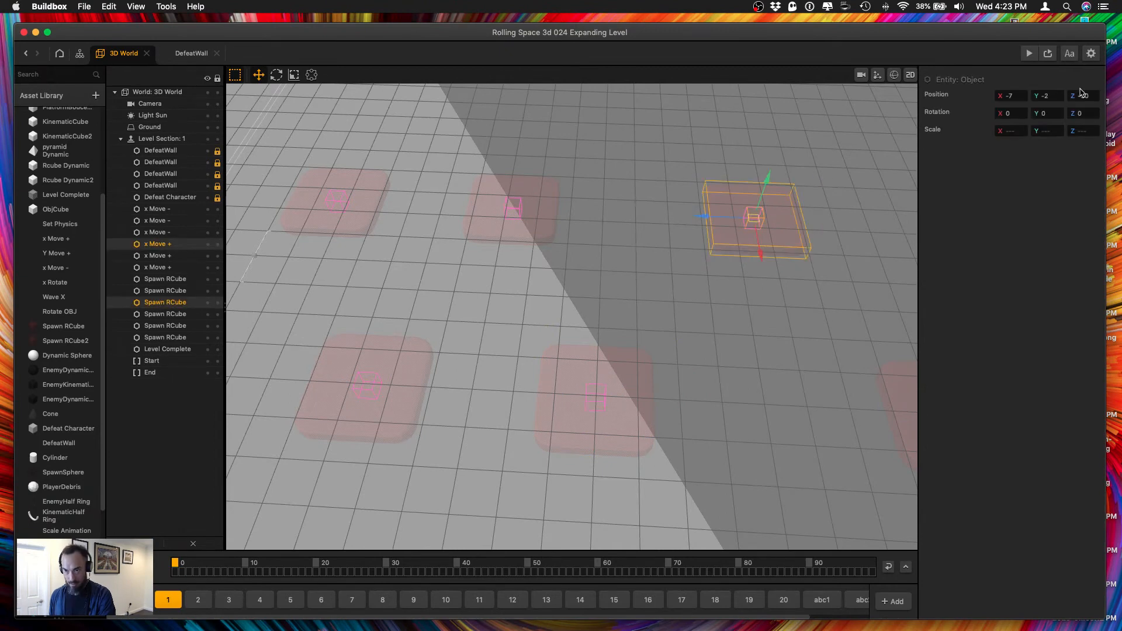
pyautogui.click(1082, 95)
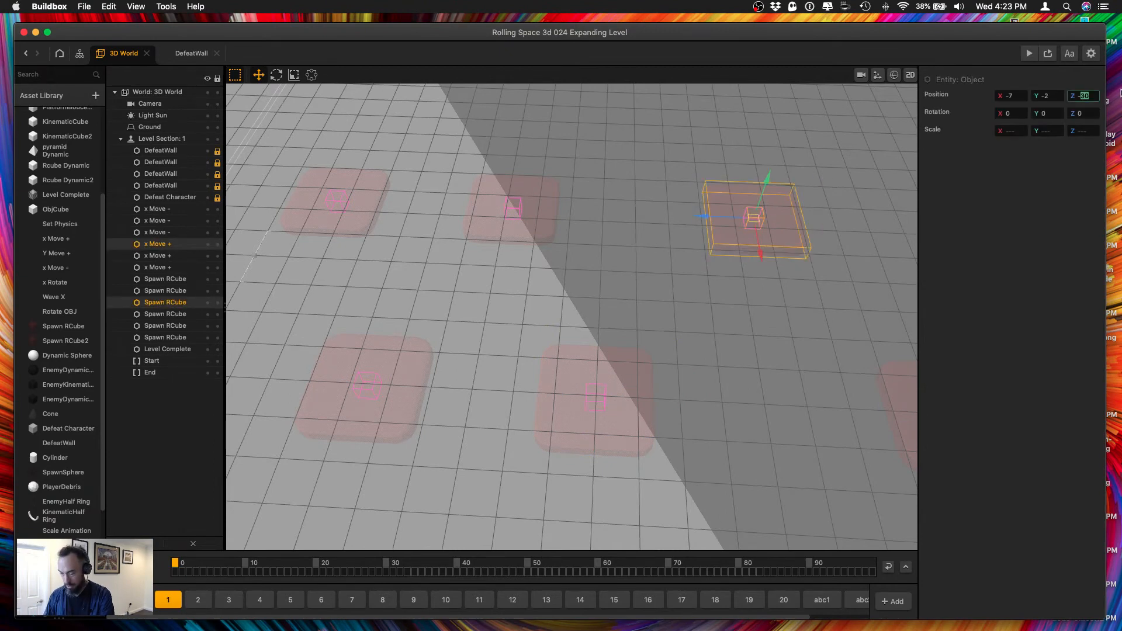
pyautogui.write('-26')
pyautogui.press('Tab')
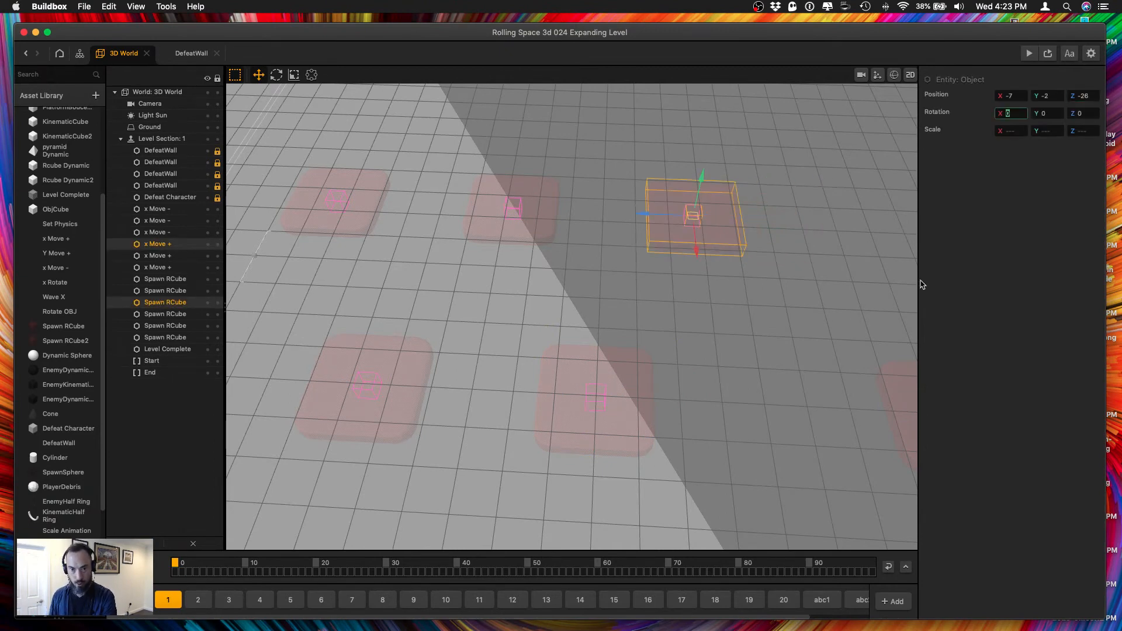
# Set the Z position of the farthest Spawn RCube in the X 7 row and its x Move - object to -32.
pyautogui.click(763, 429)
pyautogui.moveTo(763, 429); pyautogui.dragTo(615, 384, button='right')
pyautogui.moveTo(656, 301); pyautogui.dragTo(823, 476)
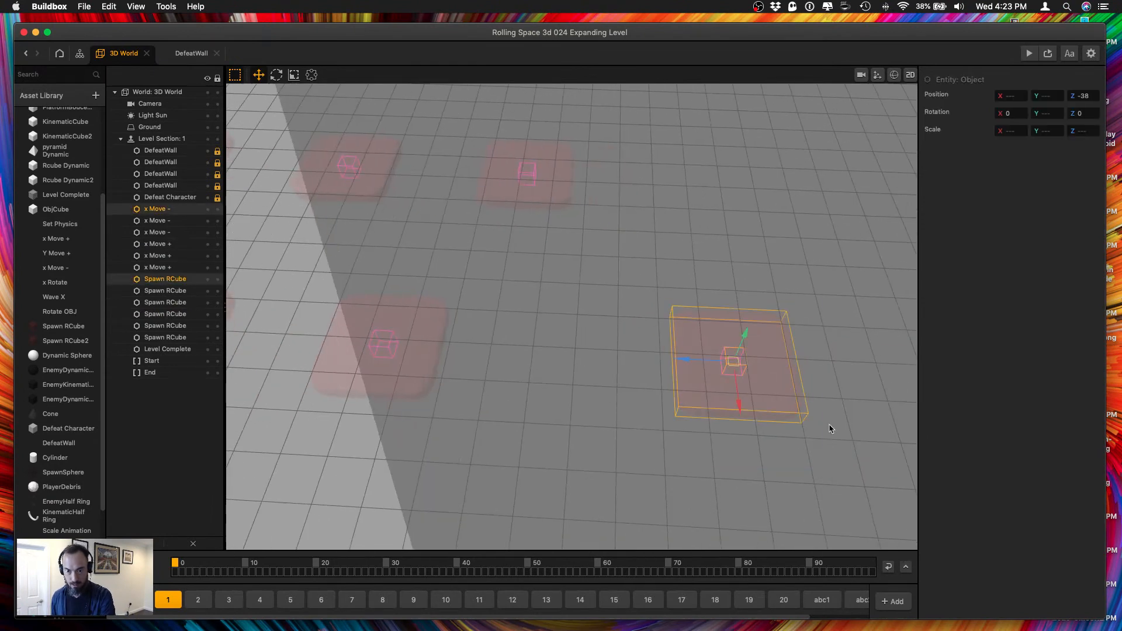
pyautogui.click(1082, 97)
pyautogui.write('-3')
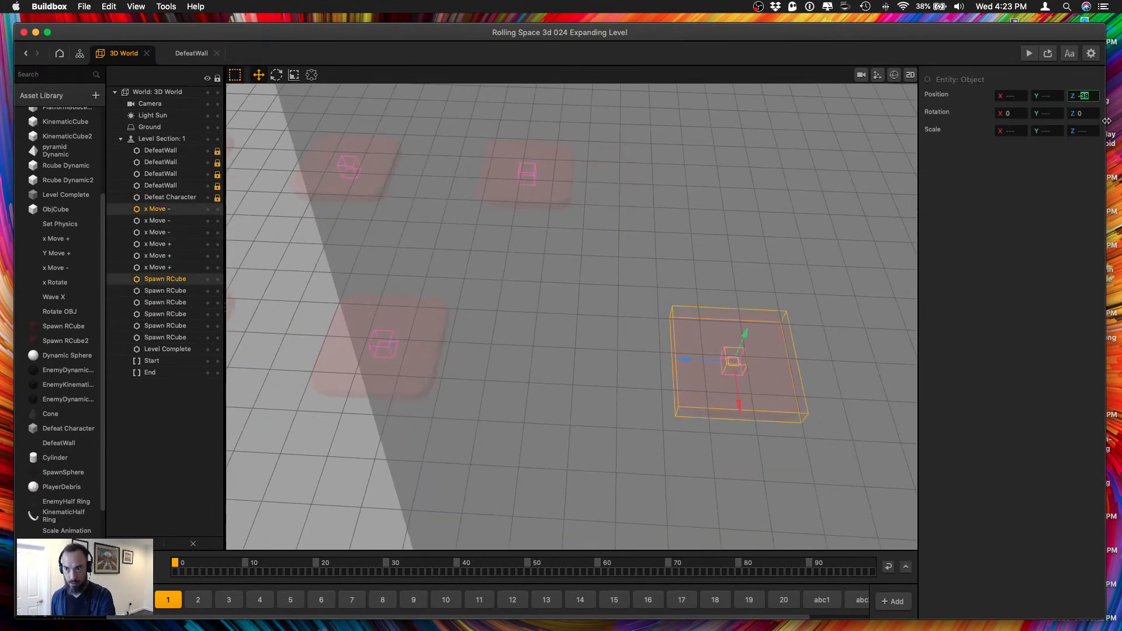
pyautogui.write('2')
pyautogui.press('Tab')
# Duplicate all six Spawn RCube and x Move pairs, placing the copies beyond the originals along Z, and save the project.
pyautogui.moveTo(615, 324); pyautogui.dragTo(538, 271, button='right')
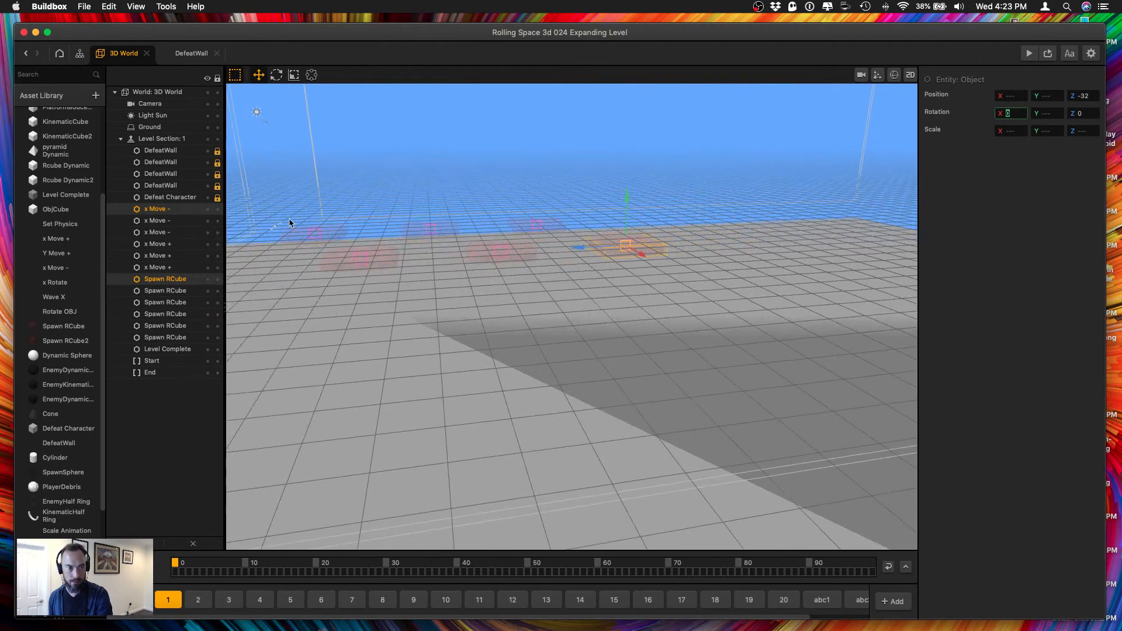
pyautogui.moveTo(290, 223); pyautogui.dragTo(710, 275)
pyautogui.press('f')
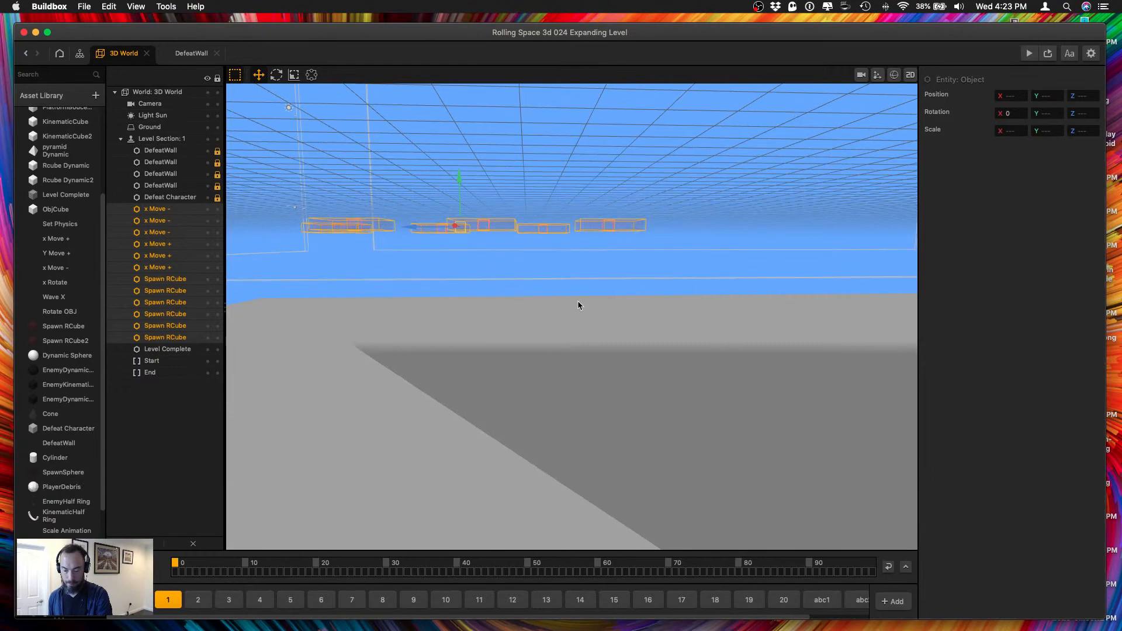
pyautogui.press('super+d')
pyautogui.moveTo(440, 228); pyautogui.dragTo(723, 279)
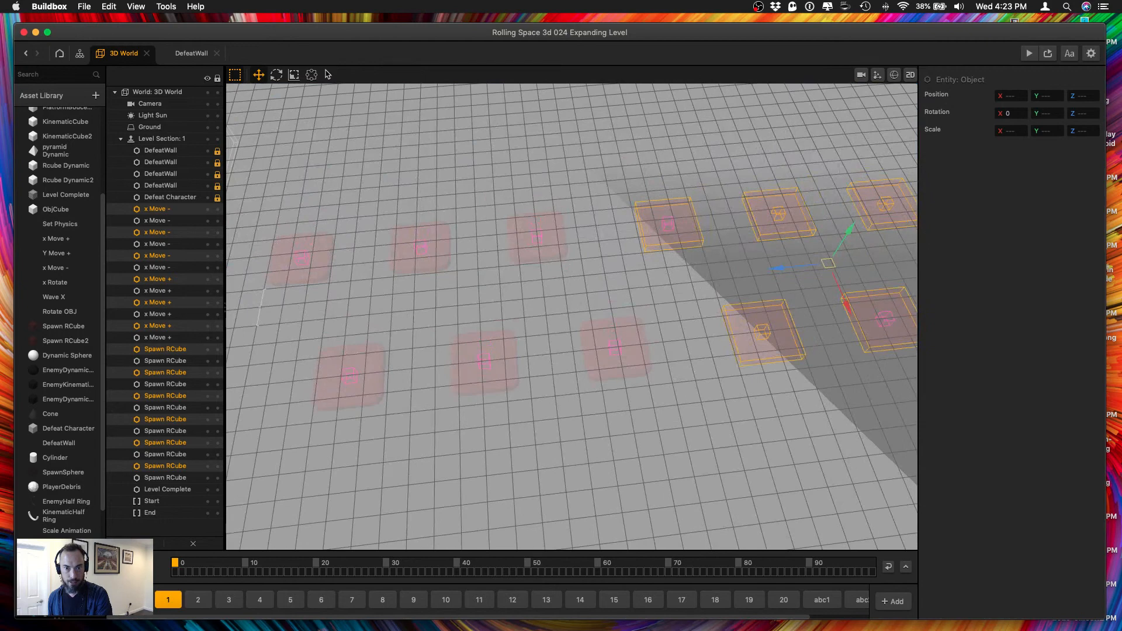
pyautogui.press('super+s')
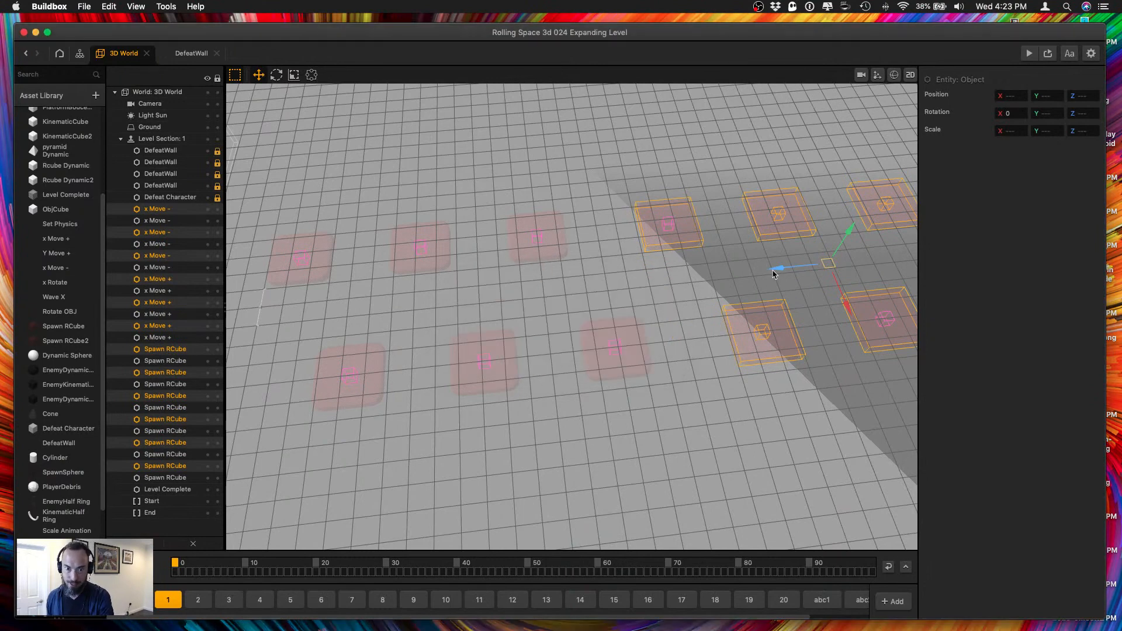
# Nudge the copied pairs slightly closer to the originals along Z and align the view by Y.
pyautogui.moveTo(776, 269); pyautogui.dragTo(767, 268)
pyautogui.click(137, 7)
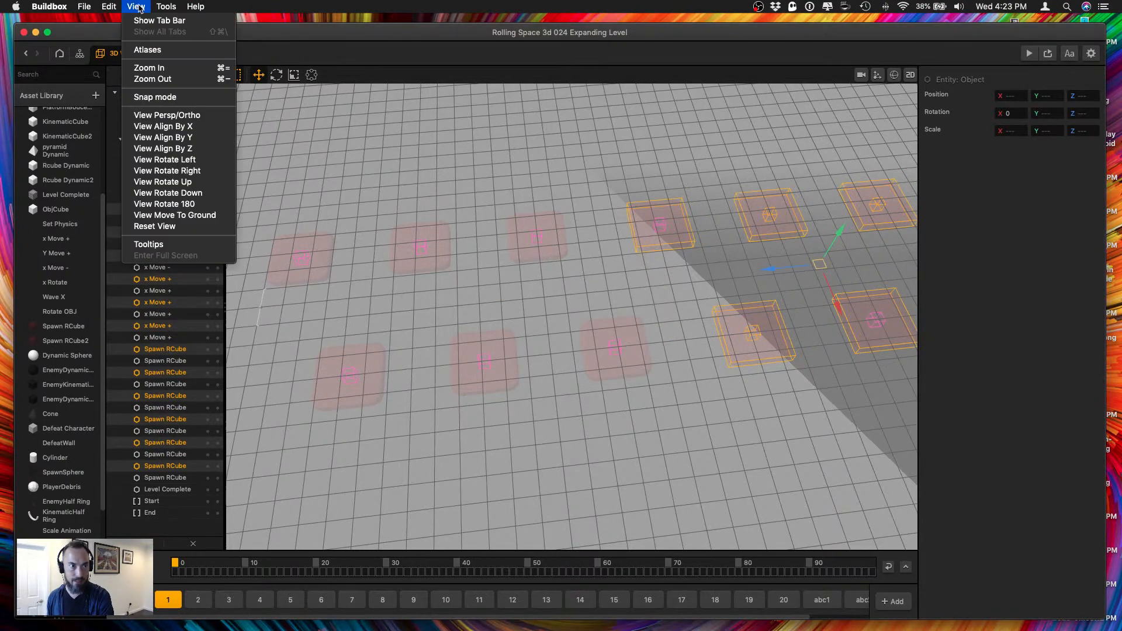
pyautogui.click(162, 139)
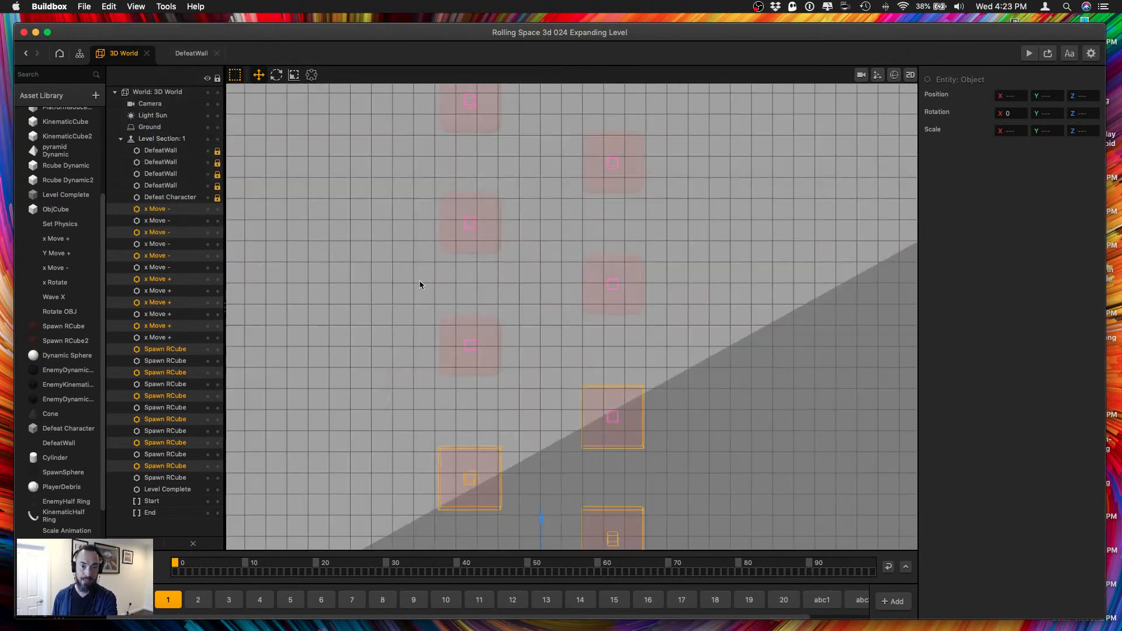
pyautogui.scroll(-5, 517, 433)
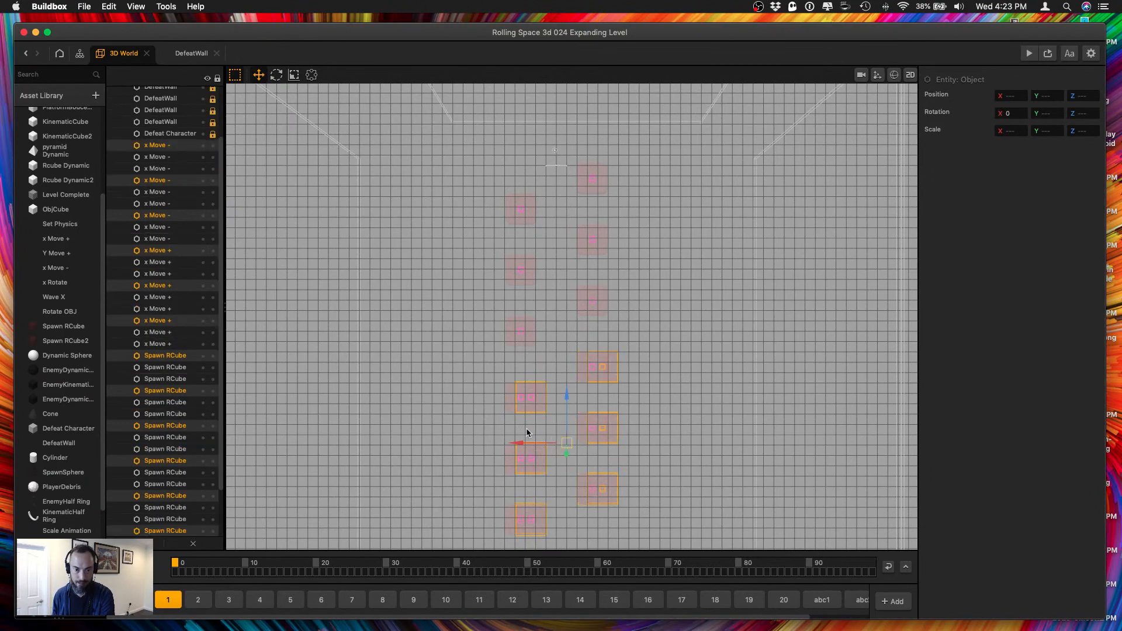
pyautogui.scroll(5, 605, 444)
pyautogui.scroll(-8, 603, 448)
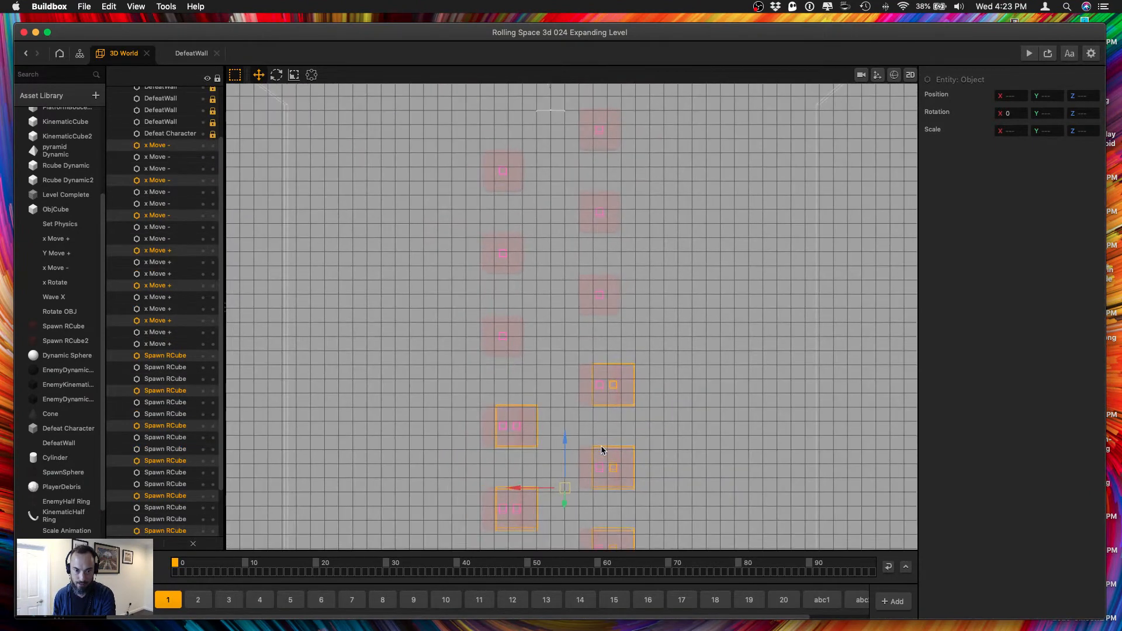
pyautogui.click(602, 448)
pyautogui.scroll(-3, 562, 433)
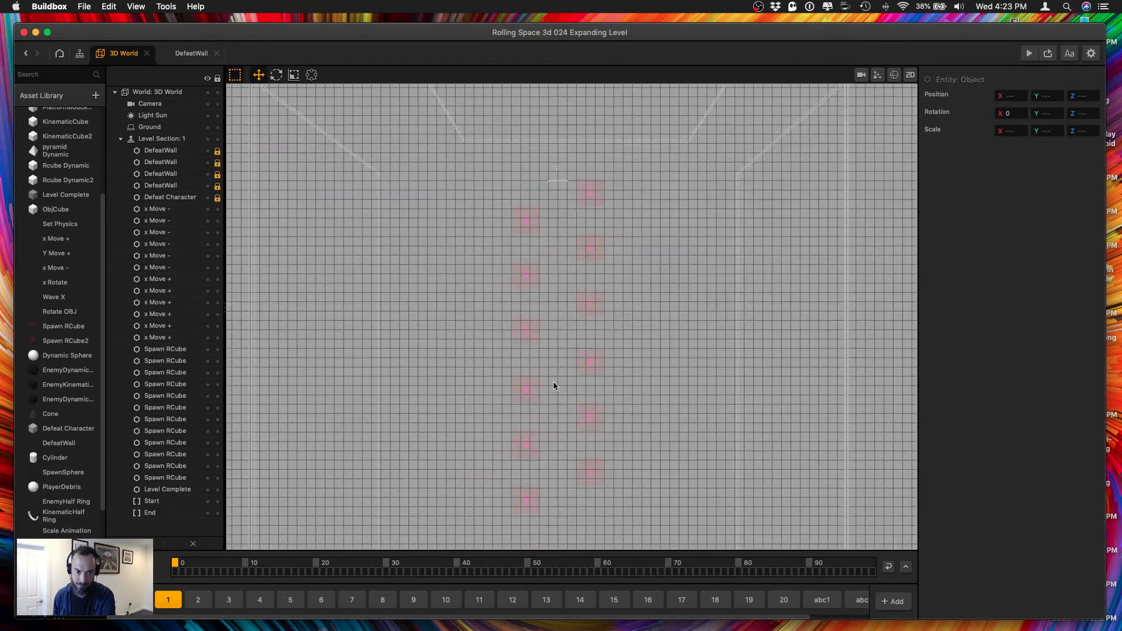
# Set the Z position of the first copied Spawn RCube in the X -7 row and its x Move + object to -38.
pyautogui.click(613, 378)
pyautogui.scroll(2, 598, 398)
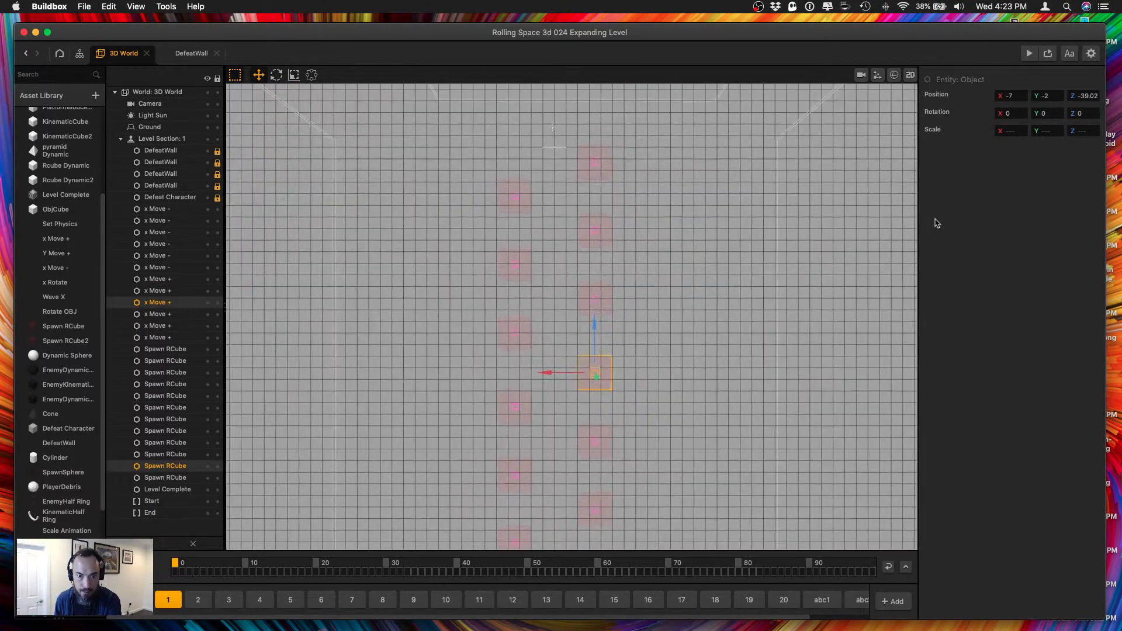
pyautogui.click(505, 330)
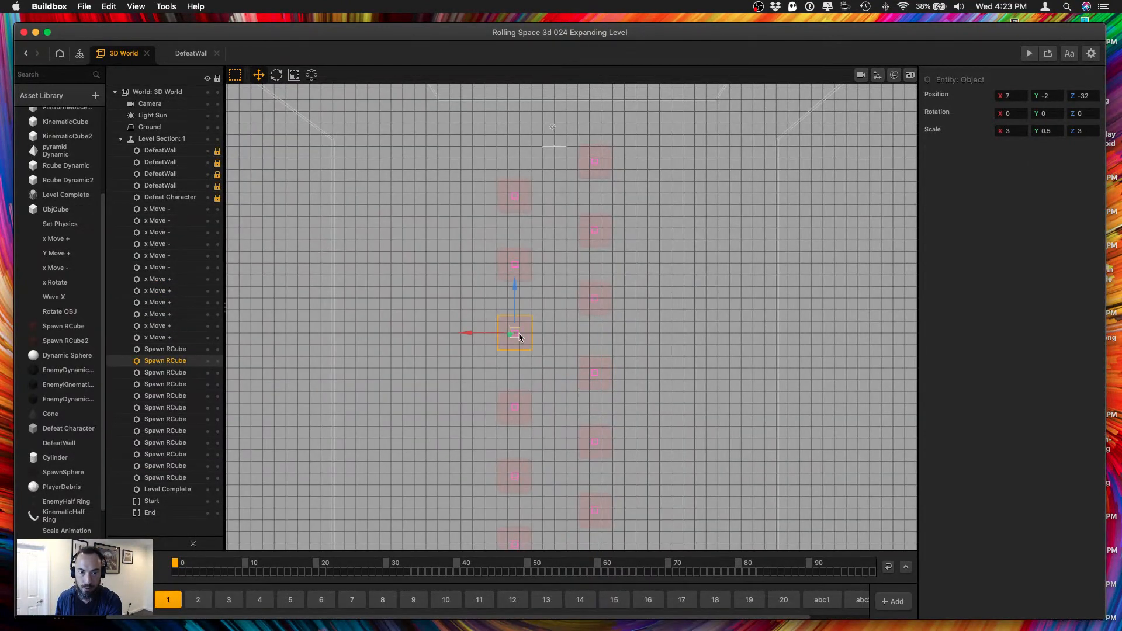
pyautogui.click(615, 388)
pyautogui.click(595, 375)
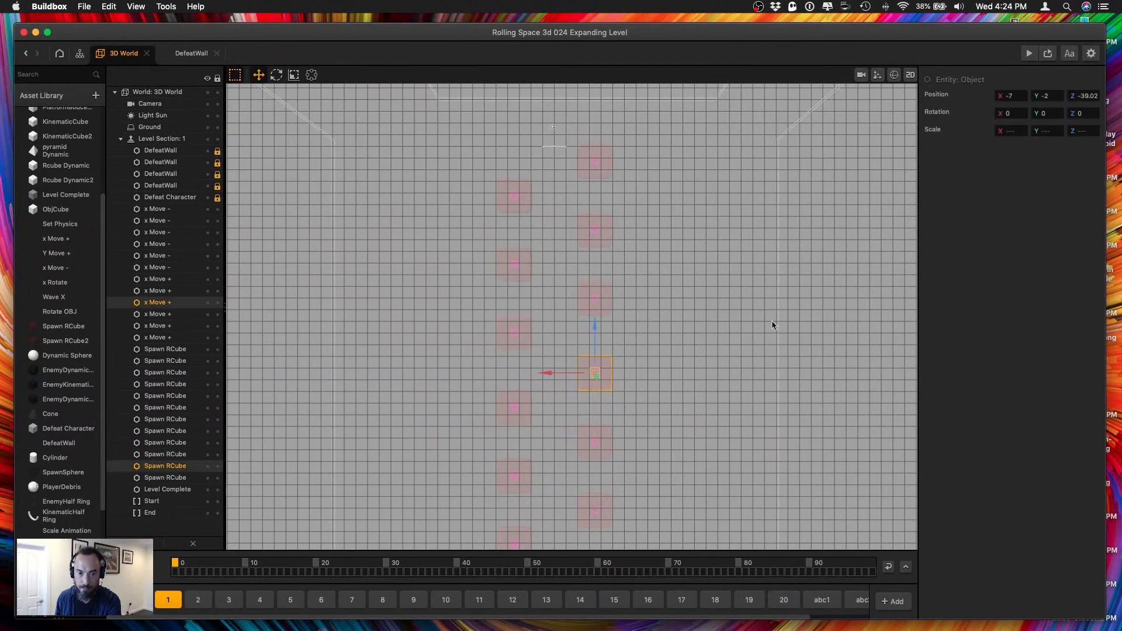
pyautogui.click(1083, 97)
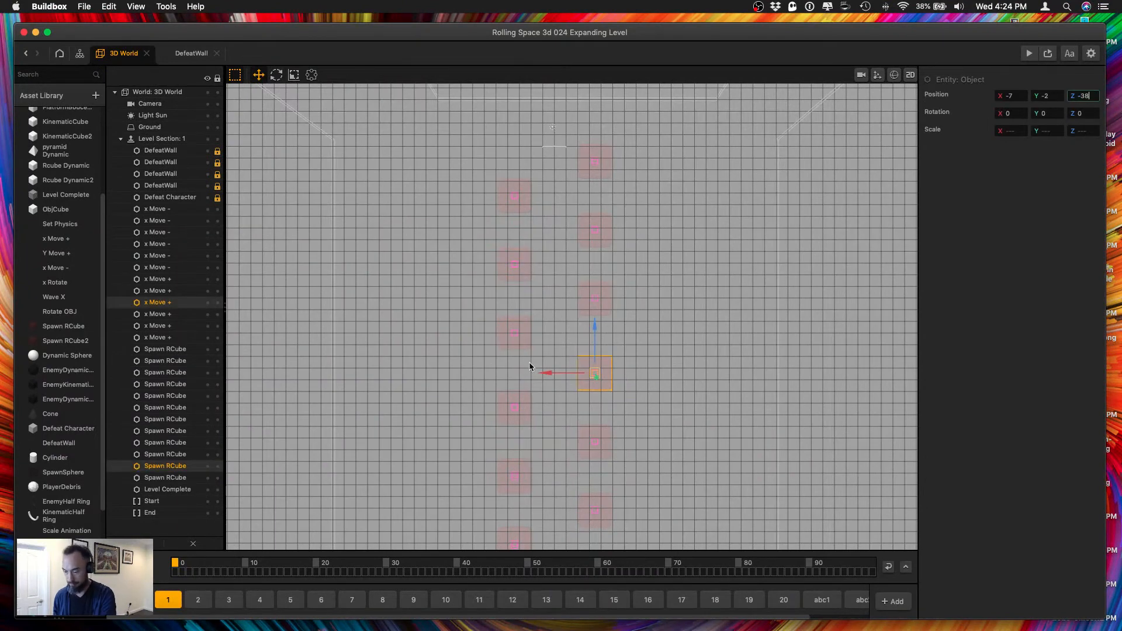
# Correct the Z spacing of the first copied pair in the X 7 row and set the second copied X -7 pair to Z -50.
pyautogui.moveTo(465, 393); pyautogui.dragTo(534, 422)
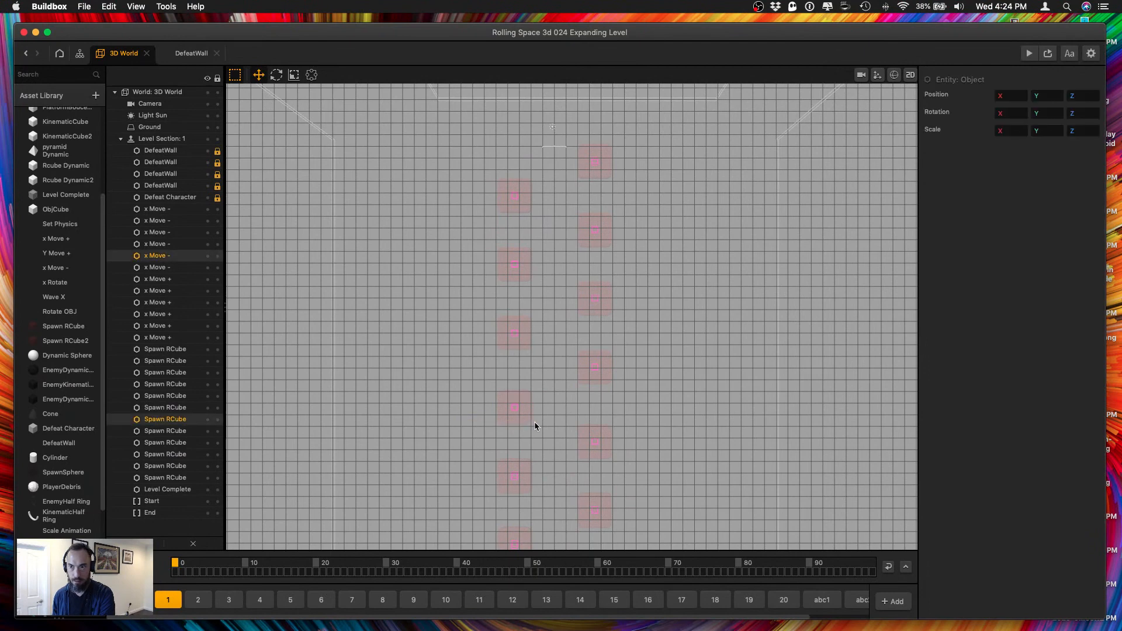
pyautogui.click(1084, 95)
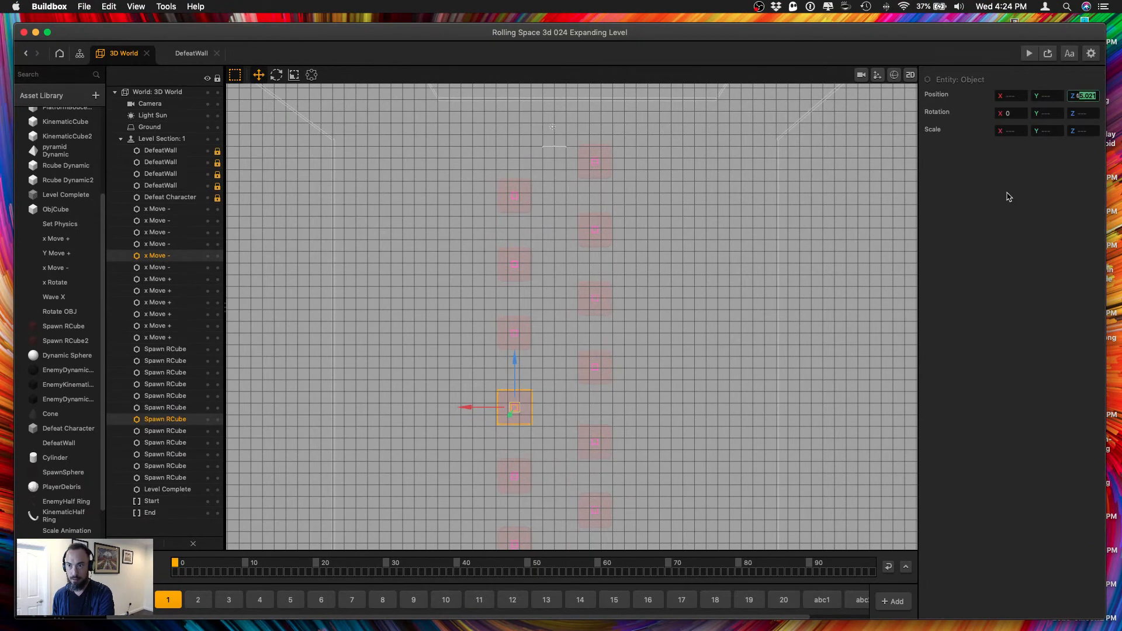
pyautogui.moveTo(637, 468); pyautogui.dragTo(578, 423)
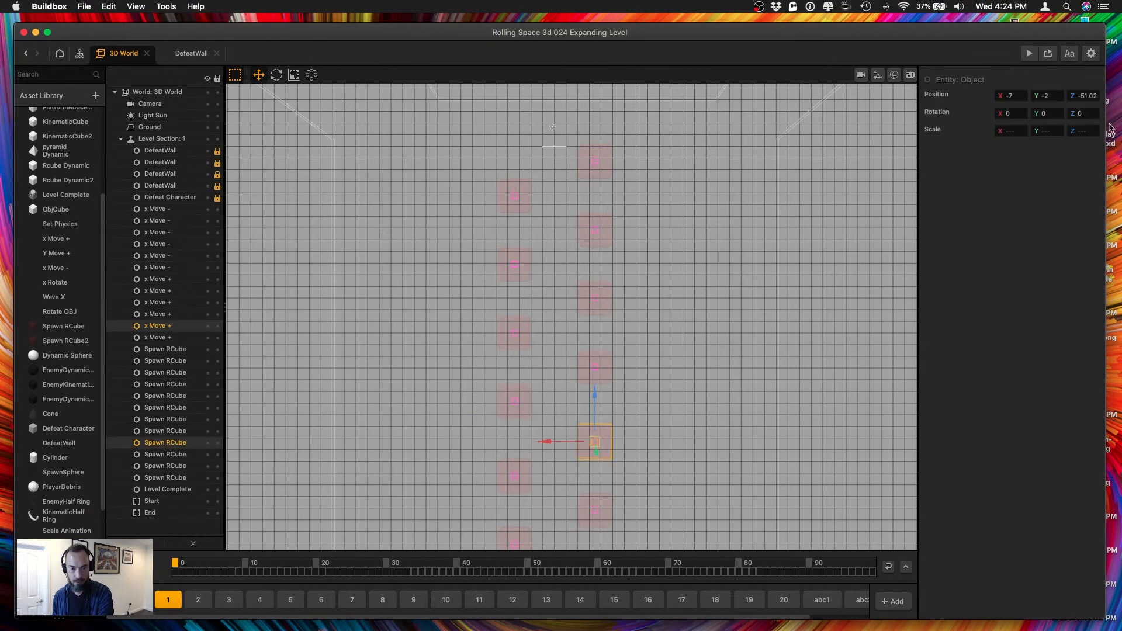
pyautogui.moveTo(1085, 97); pyautogui.dragTo(1120, 99)
pyautogui.write('0')
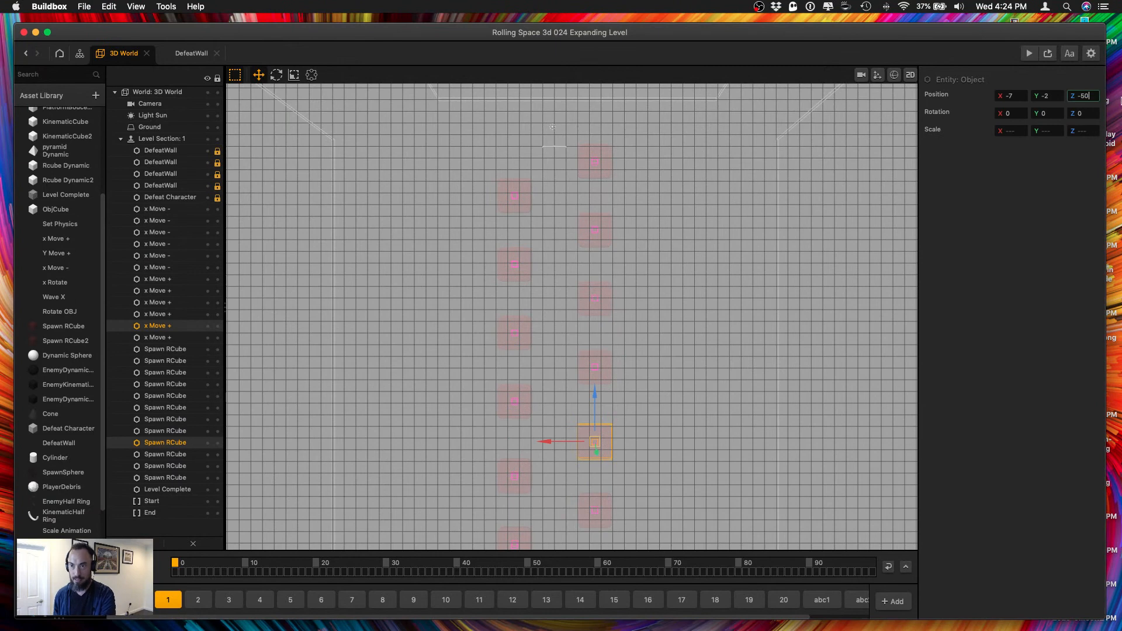
pyautogui.press('Tab')
# Set the Z position of the second copied Spawn RCube in the X 7 row and its x Move - object to -56.
pyautogui.moveTo(475, 466); pyautogui.dragTo(534, 493)
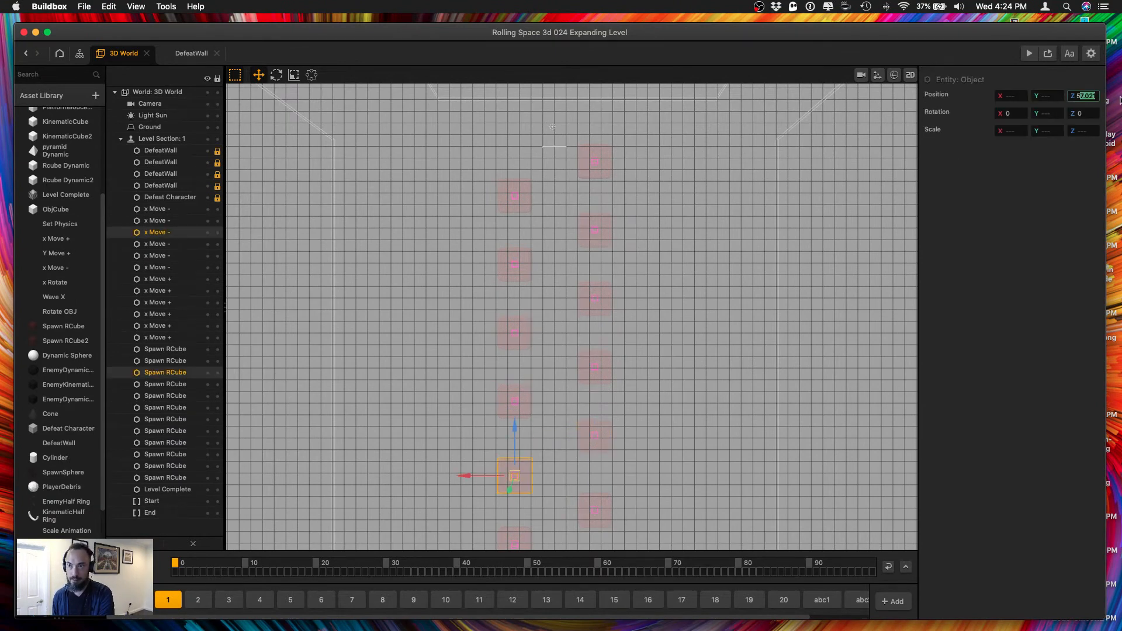
pyautogui.write('-56')
pyautogui.press('Tab')
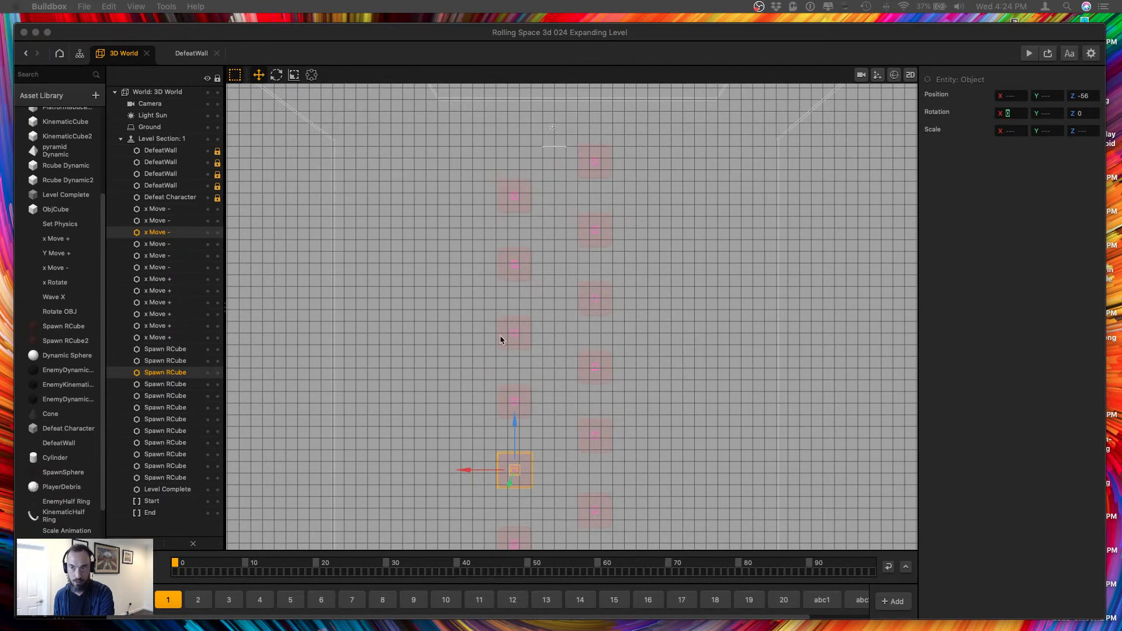
# Set the Z position of the last copied Spawn RCube in the X -7 row and its x Move + object to -62.
pyautogui.click(637, 527)
pyautogui.click(595, 510)
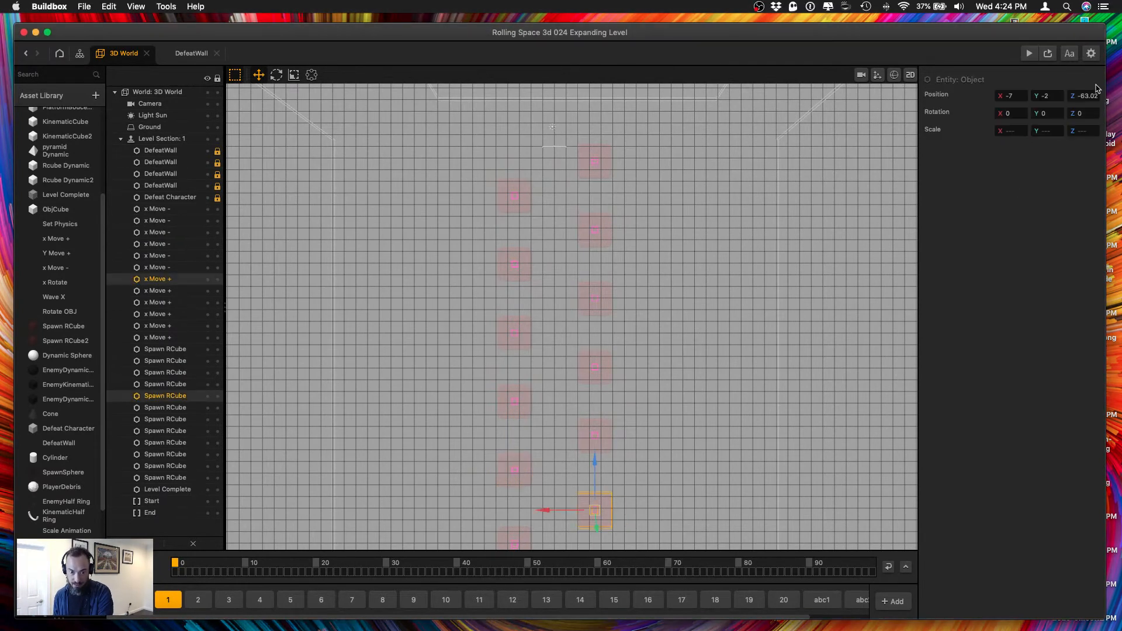
pyautogui.write('-62')
pyautogui.press('Tab')
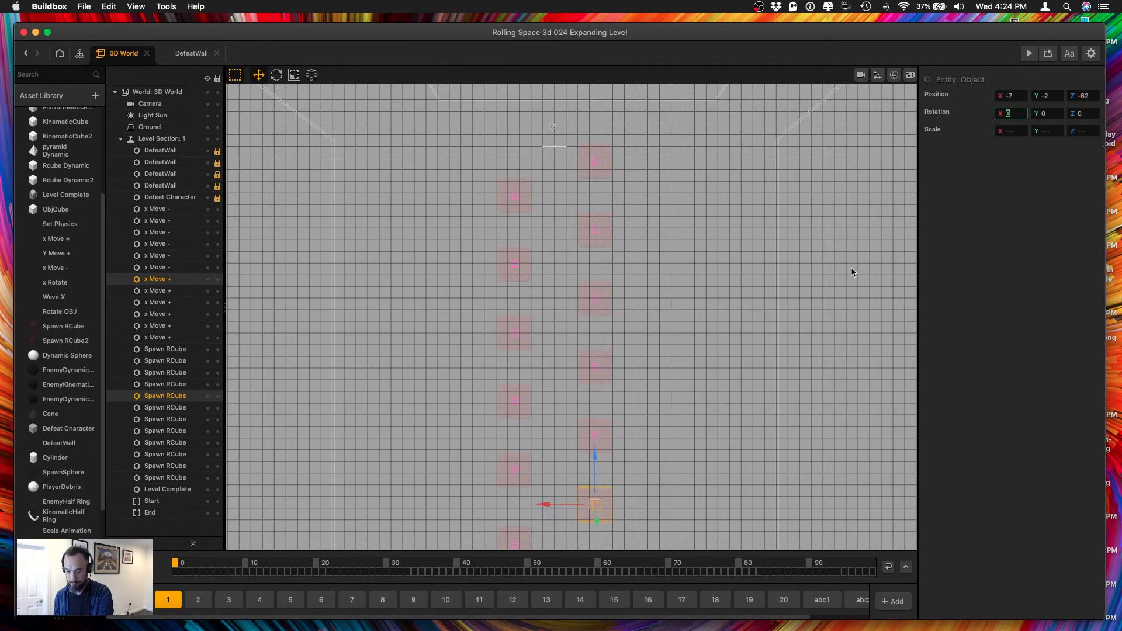
# Set the Z position of the last copied Spawn RCube in the X 7 row and its x Move - object to -68.
pyautogui.click(738, 474)
pyautogui.scroll(-5, 617, 449)
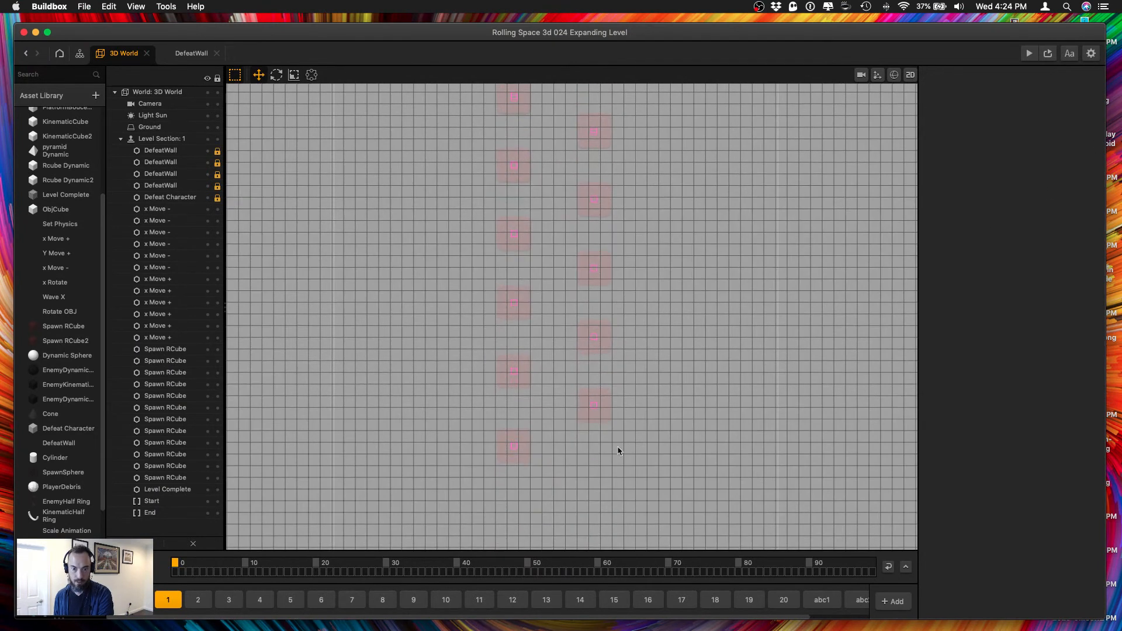
pyautogui.moveTo(515, 454); pyautogui.dragTo(522, 433)
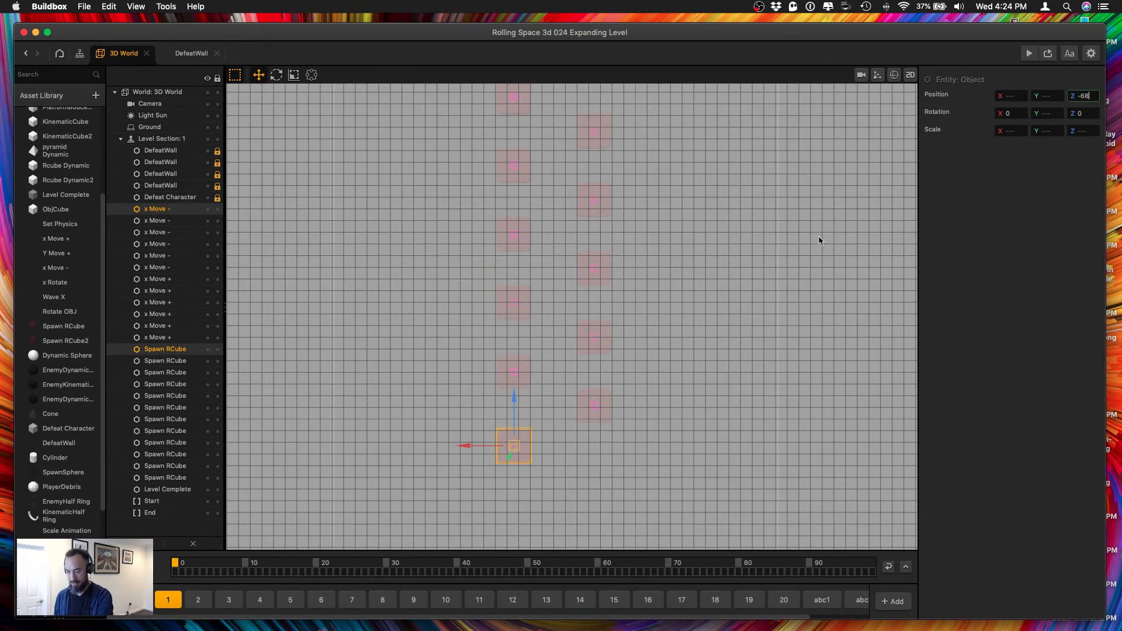
pyautogui.press('Tab')
# Duplicate the last four Spawn RCube pairs of each row with their move objects and shift the copies along Z past the originals.
pyautogui.scroll(-8, 646, 425)
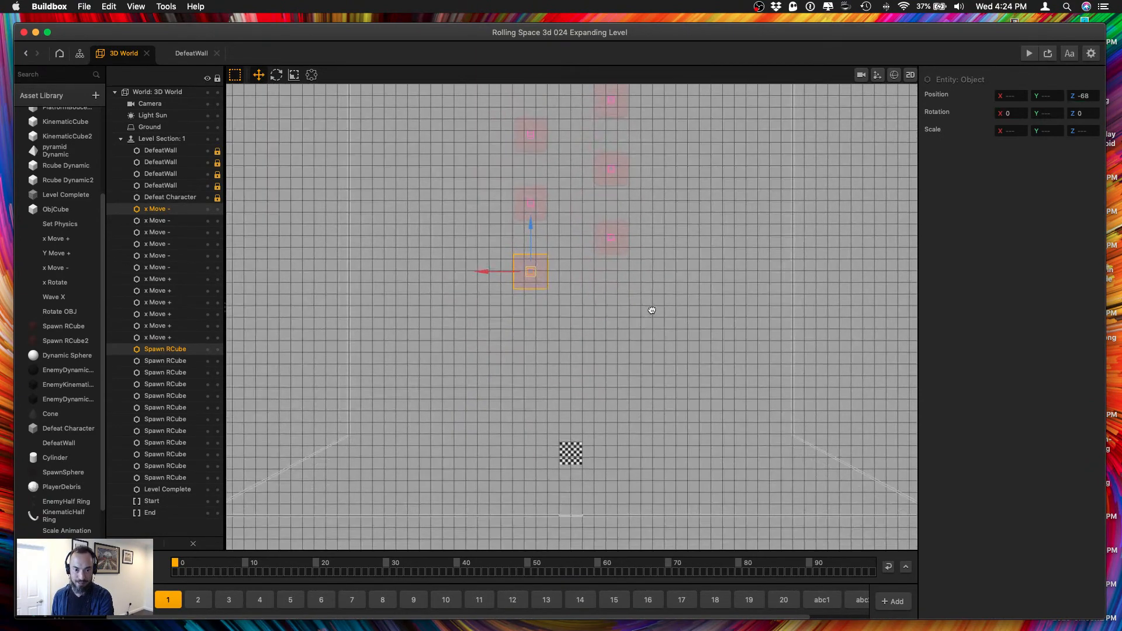
pyautogui.scroll(4, 614, 296)
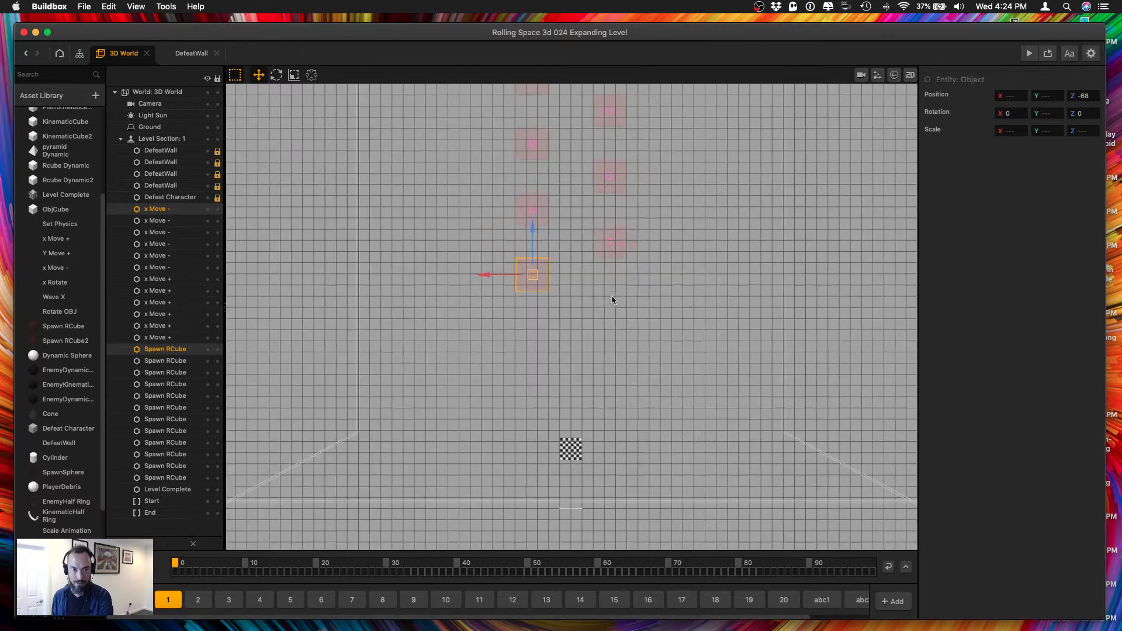
pyautogui.moveTo(640, 379); pyautogui.dragTo(490, 121)
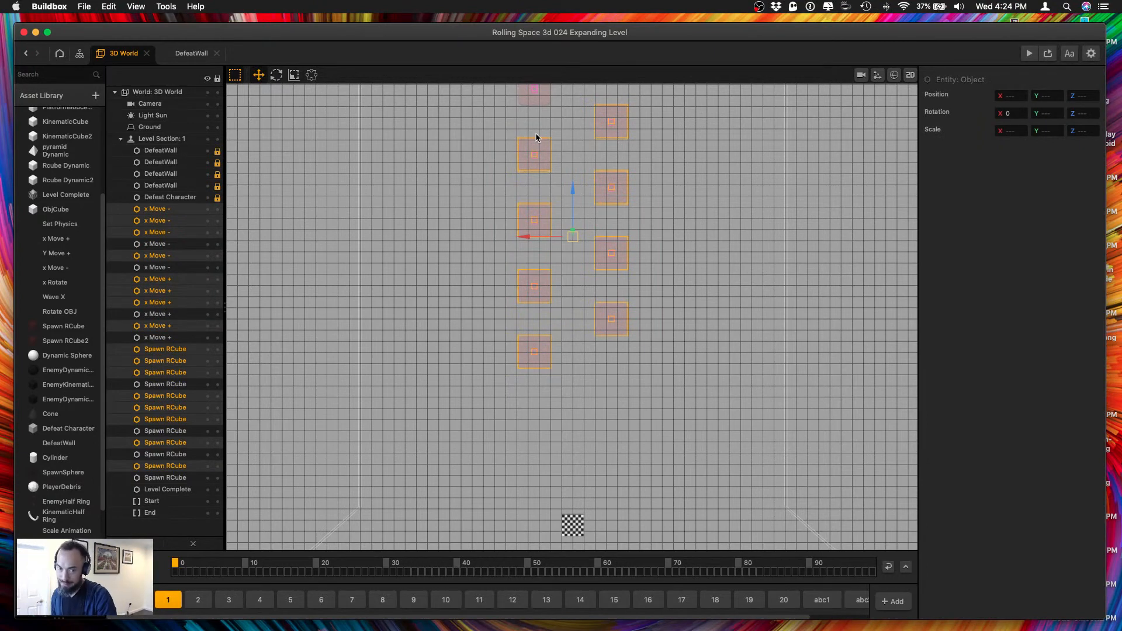
pyautogui.press('super+d')
pyautogui.moveTo(572, 191); pyautogui.dragTo(565, 456)
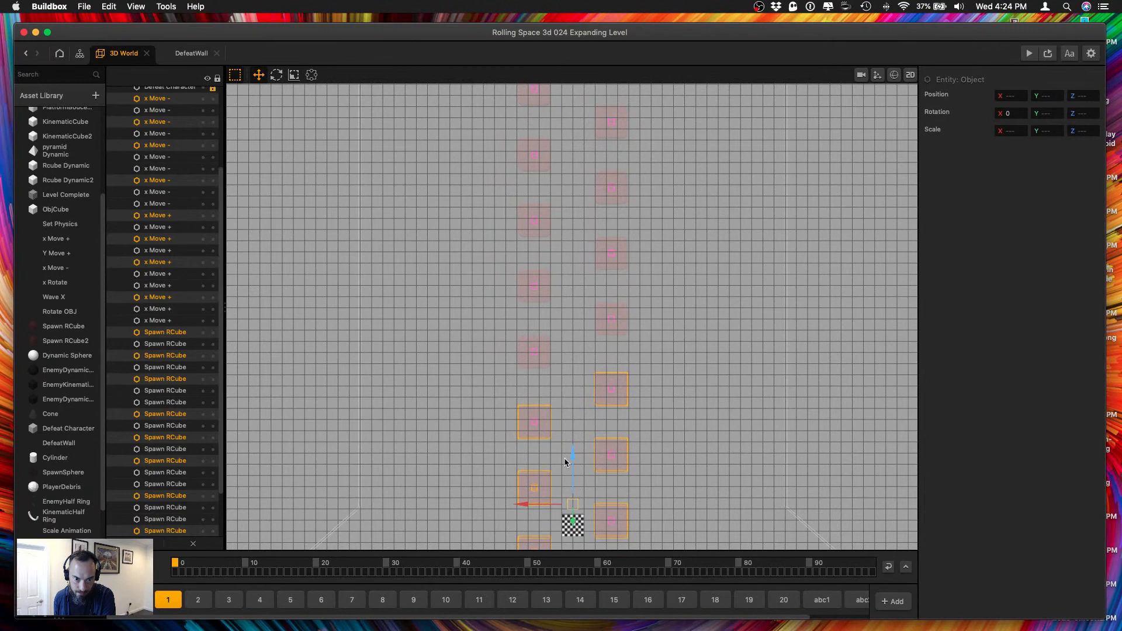
# Set the Z position of the first new Spawn RCube copy in the X -7 row and its x Move + object to -74.
pyautogui.click(643, 405)
pyautogui.click(611, 390)
pyautogui.click(533, 352)
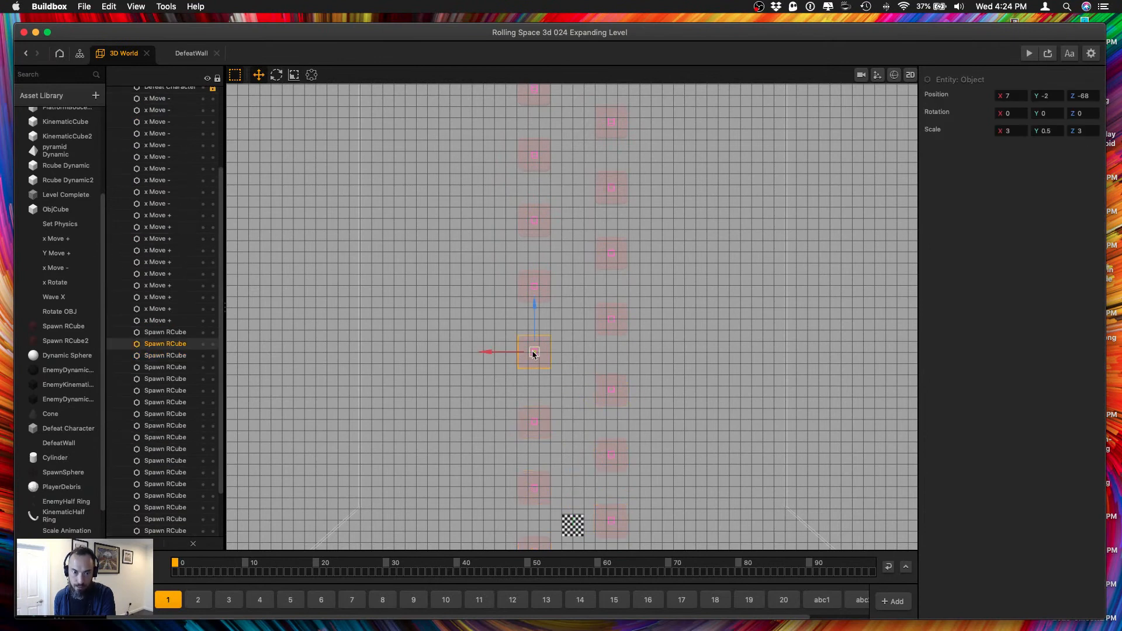
pyautogui.keyDown('shift'); pyautogui.click(532, 352); pyautogui.keyUp('shift')
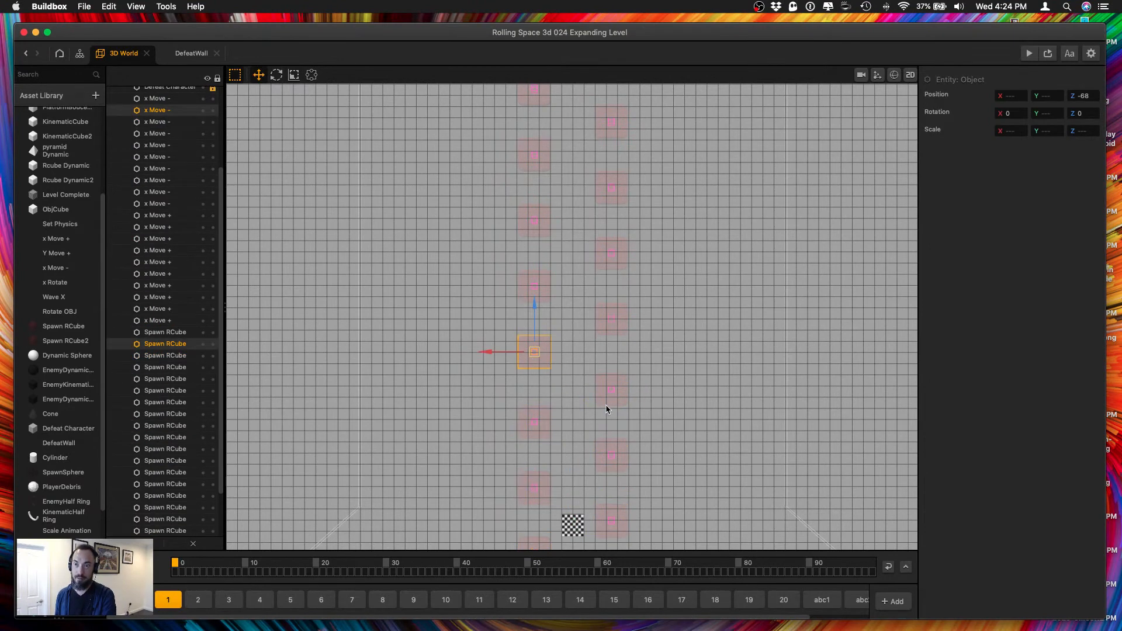
pyautogui.moveTo(648, 413); pyautogui.dragTo(574, 364)
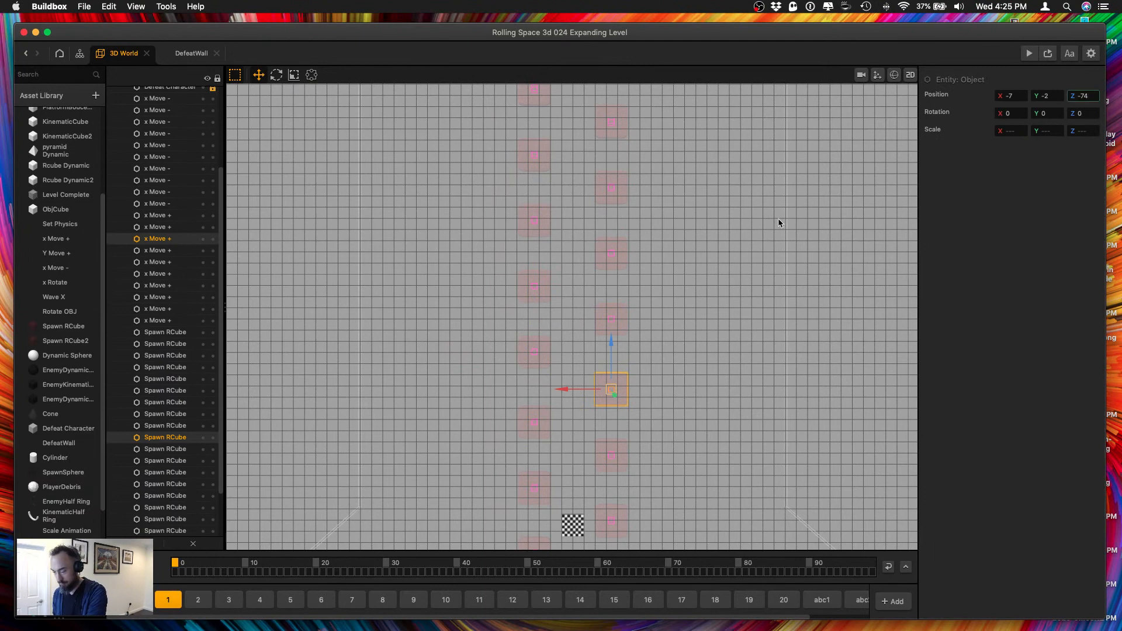
pyautogui.press('Tab')
# Set the first new copied pair in the X 7 row to Z -80 and the second in the X -7 row to Z -86.
pyautogui.moveTo(558, 452); pyautogui.dragTo(512, 409)
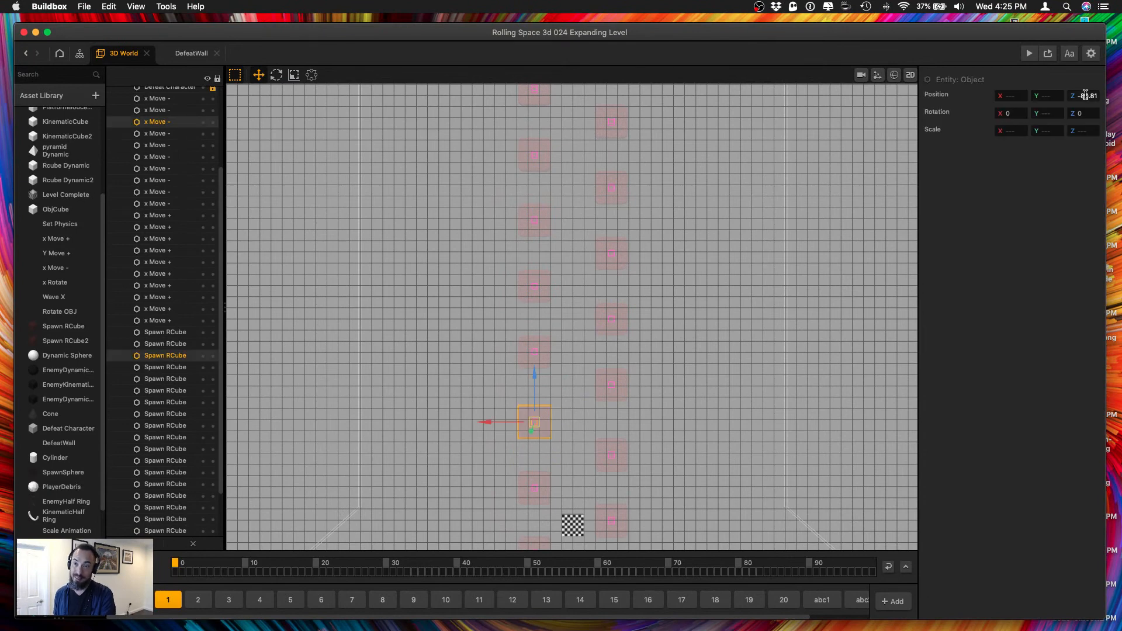
pyautogui.moveTo(1089, 95); pyautogui.dragTo(1121, 105)
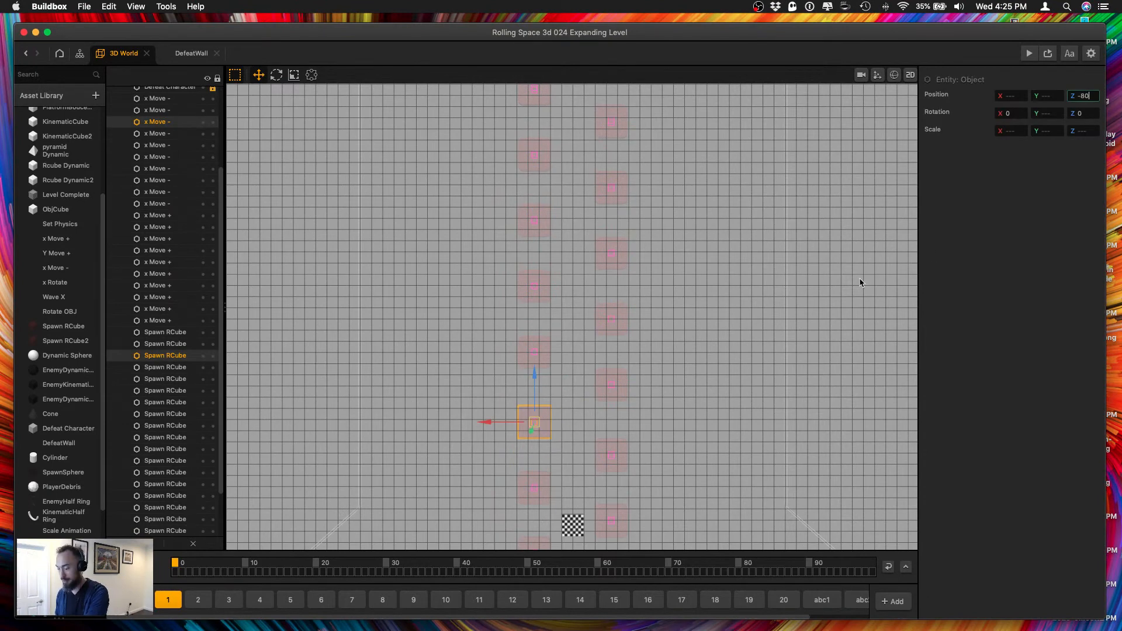
pyautogui.press('Tab')
pyautogui.moveTo(651, 479); pyautogui.dragTo(596, 438)
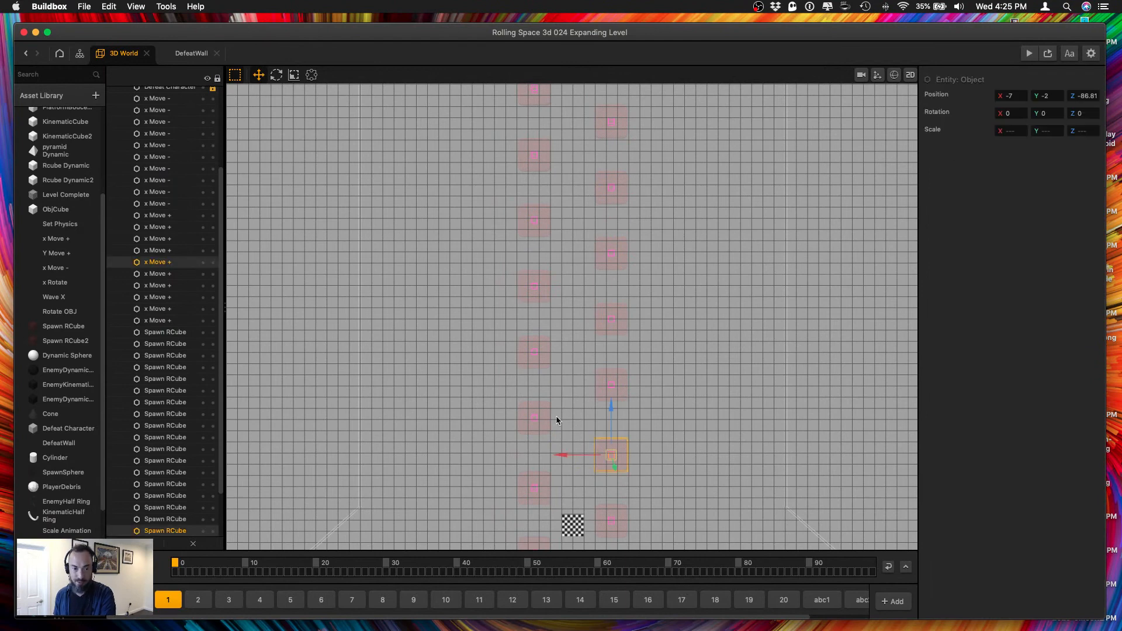
pyautogui.click(529, 427)
pyautogui.moveTo(653, 496); pyautogui.dragTo(591, 436)
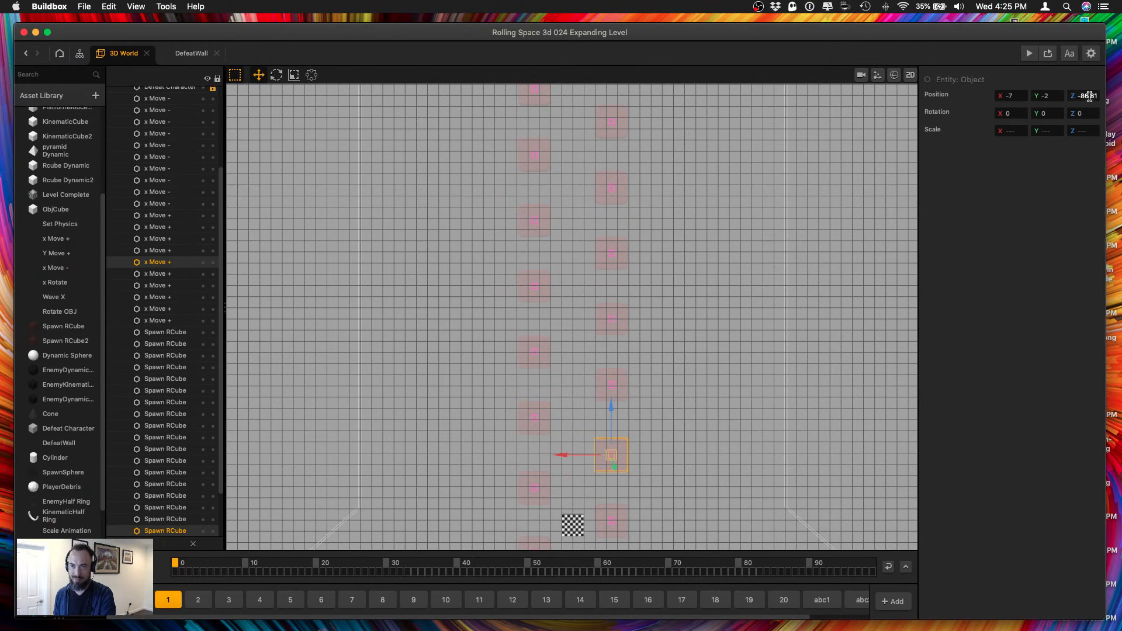
pyautogui.press('Tab')
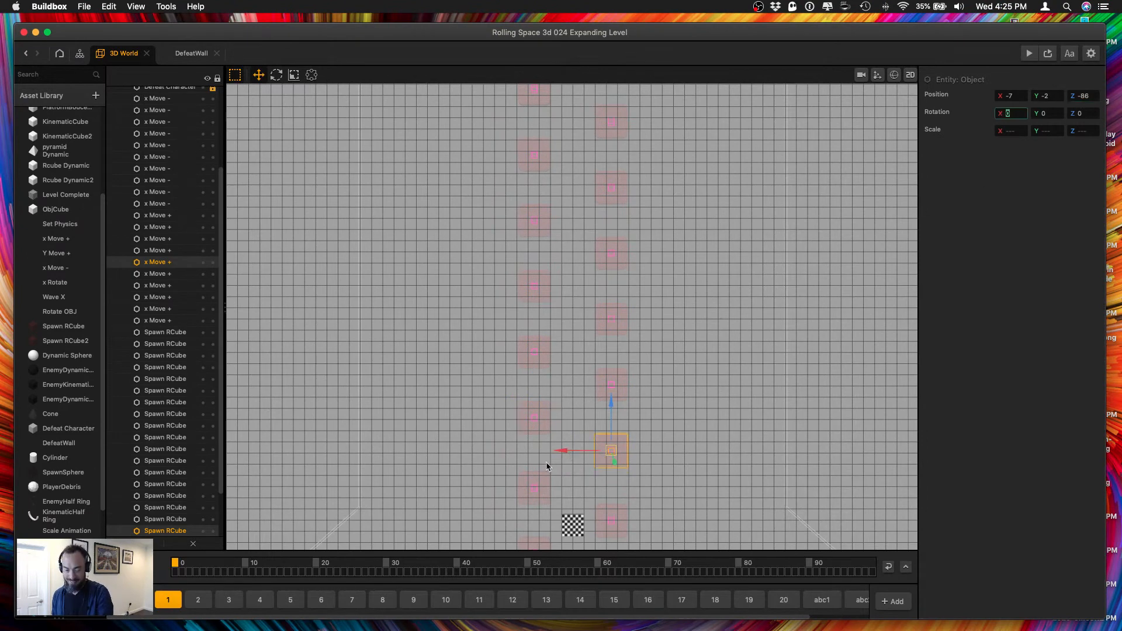
# Set the Z position of the second new Spawn RCube copy in the X 7 row and its x Move - object to -92.
pyautogui.moveTo(518, 469); pyautogui.dragTo(560, 501)
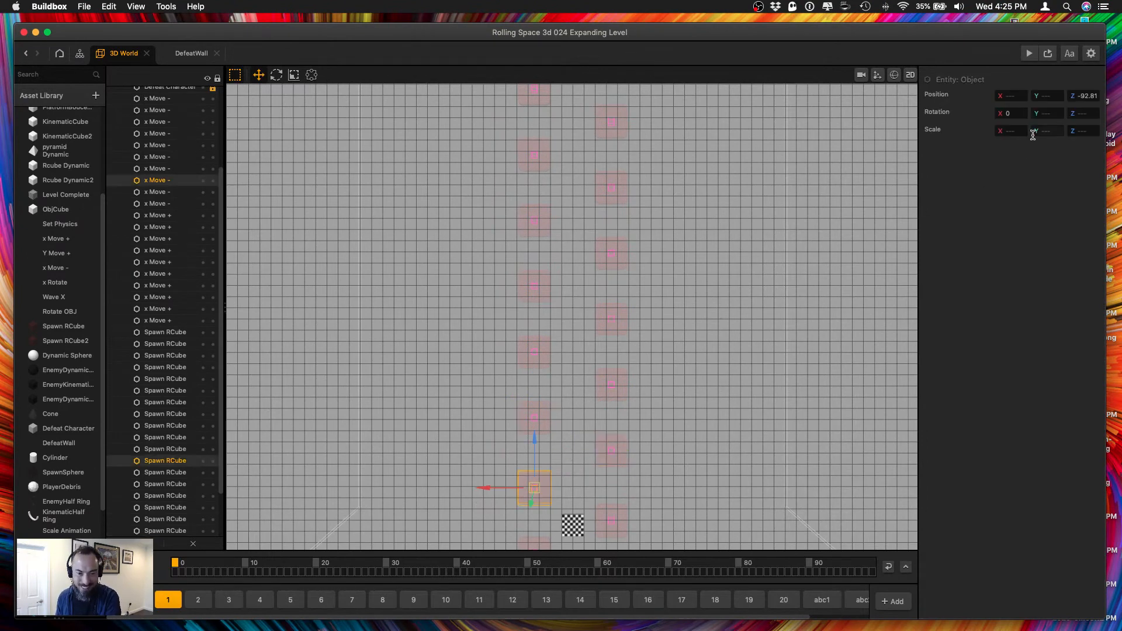
pyautogui.moveTo(635, 475); pyautogui.dragTo(599, 442)
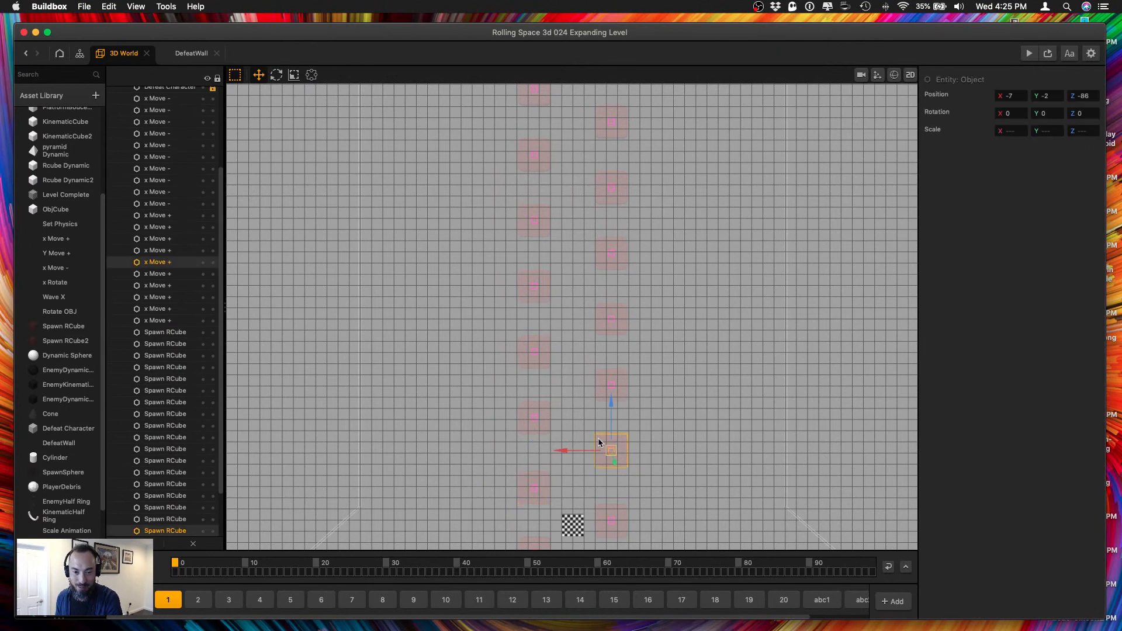
pyautogui.moveTo(555, 491); pyautogui.dragTo(490, 471)
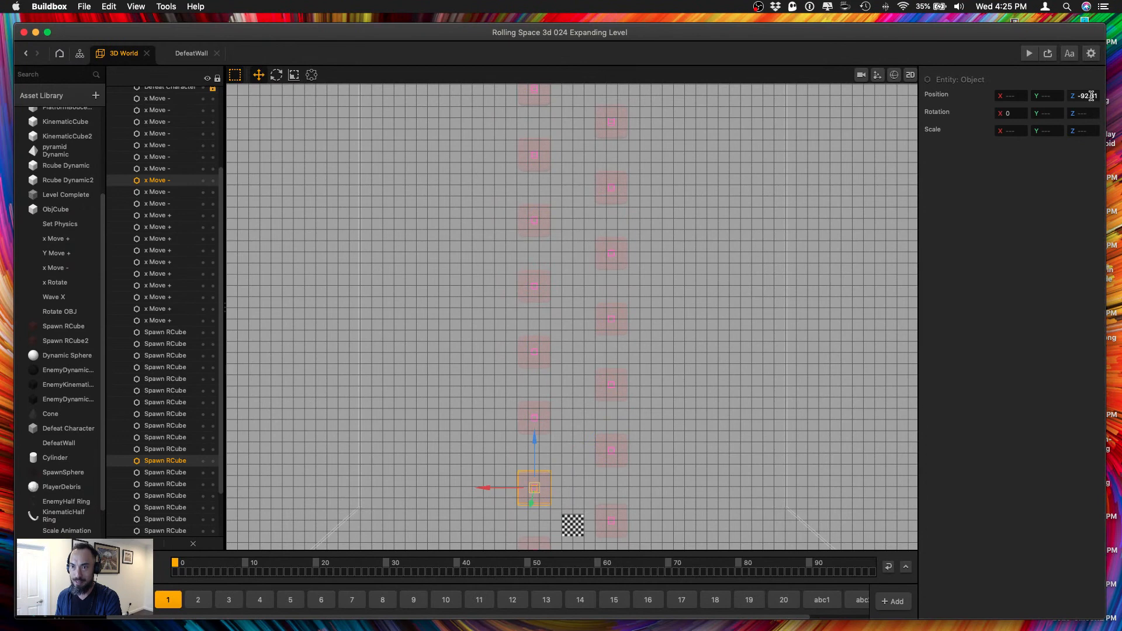
pyautogui.press('Tab')
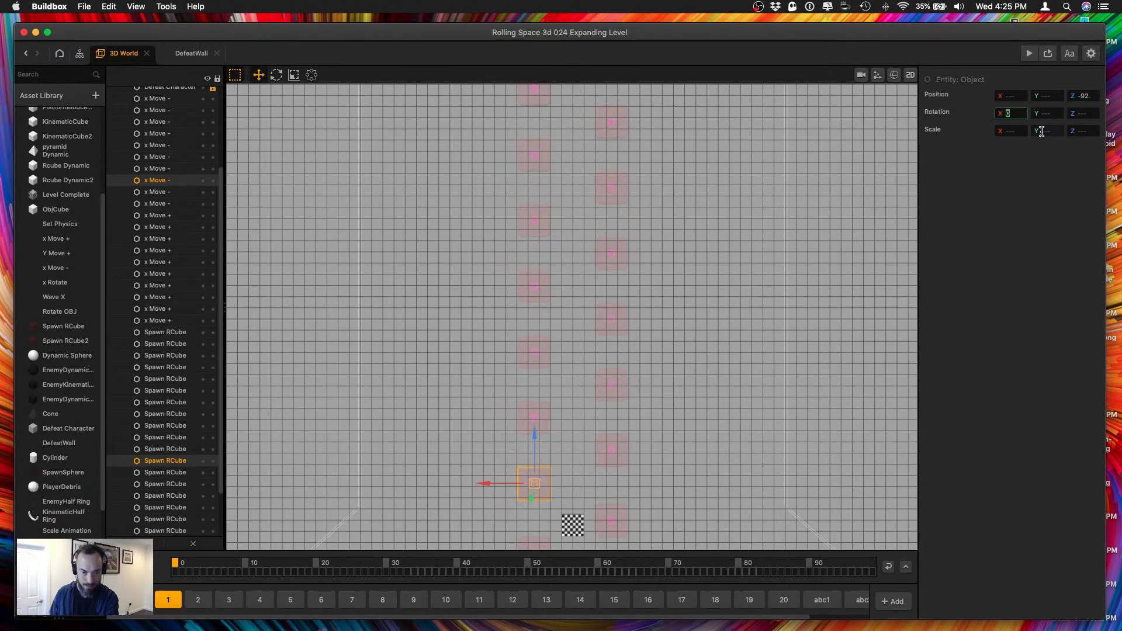
# Delete the four copied Spawn RCube pairs that lie beside and beyond the checkered Level Complete object.
pyautogui.click(663, 492)
pyautogui.moveTo(648, 519); pyautogui.dragTo(657, 392, button='middle')
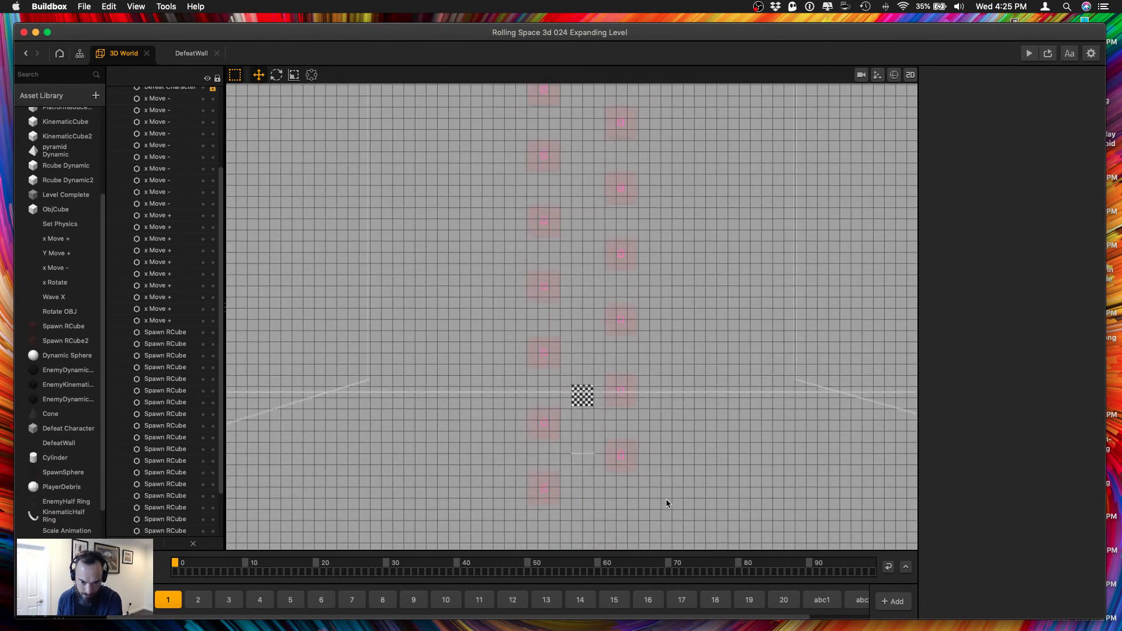
pyautogui.moveTo(665, 499); pyautogui.dragTo(613, 373)
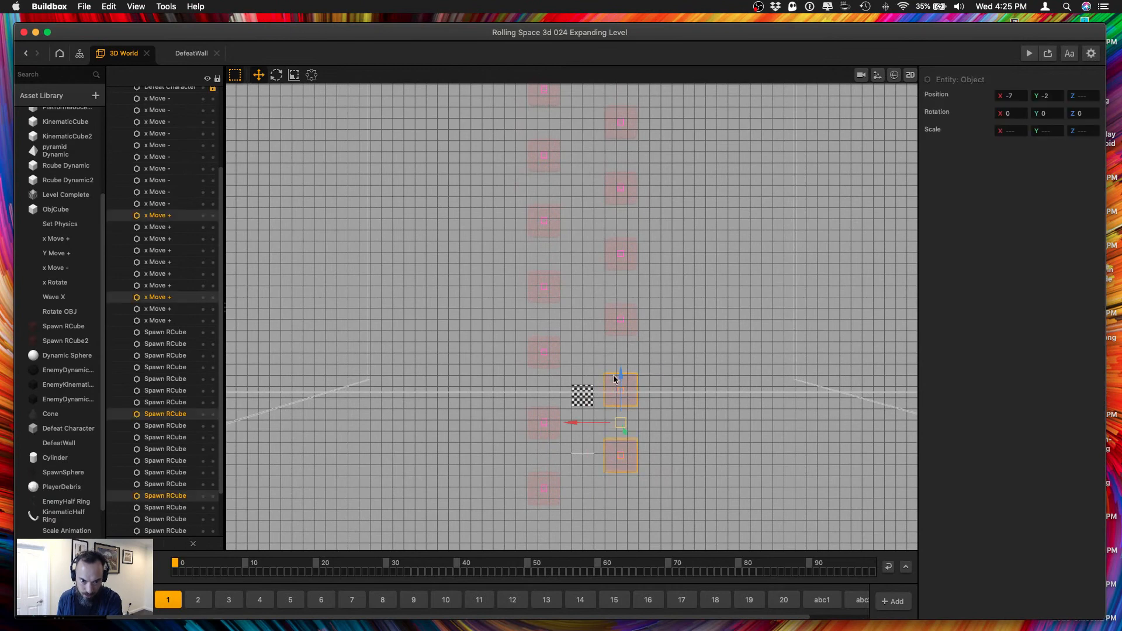
pyautogui.press('Delete')
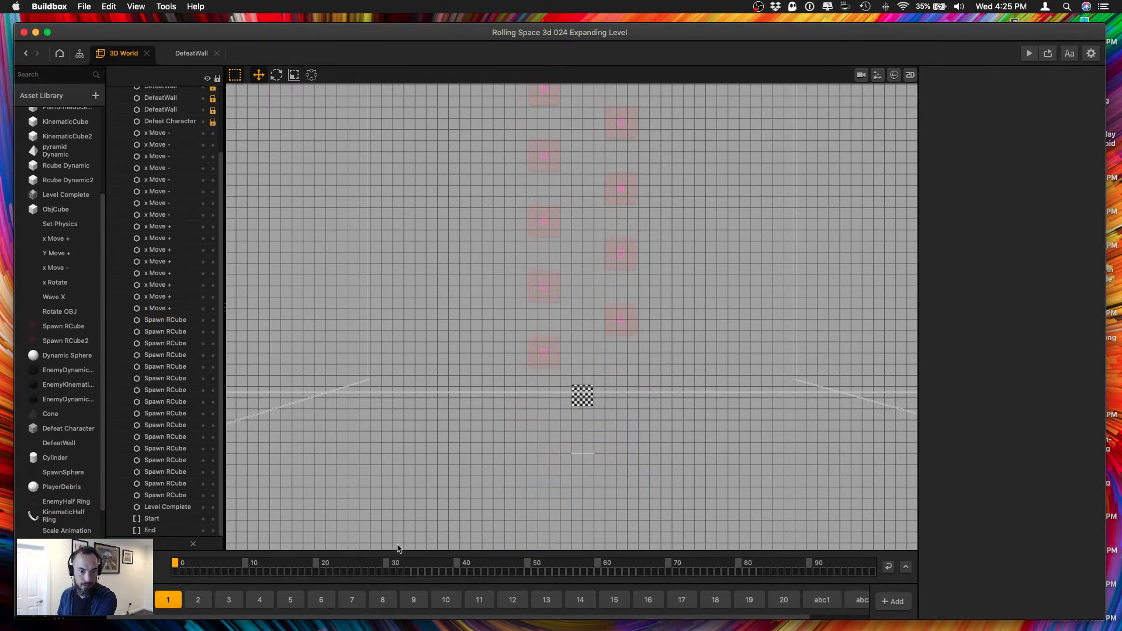
# Preview the game from the Start section in an enlarged preview window, then close the preview.
pyautogui.click(127, 604)
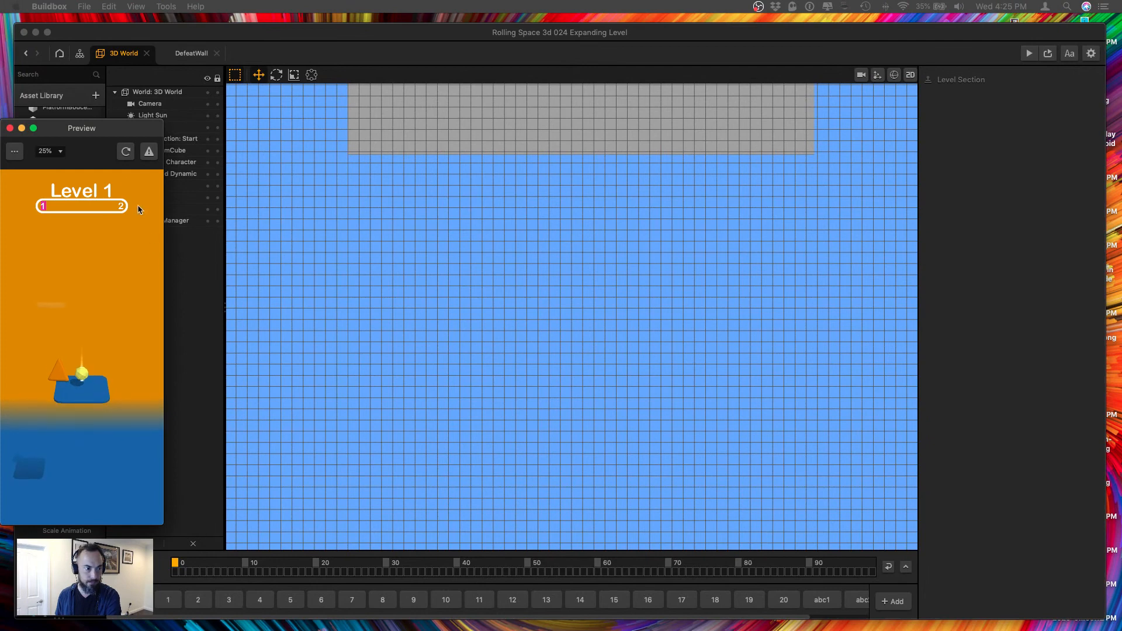
pyautogui.moveTo(112, 129); pyautogui.dragTo(1027, 98)
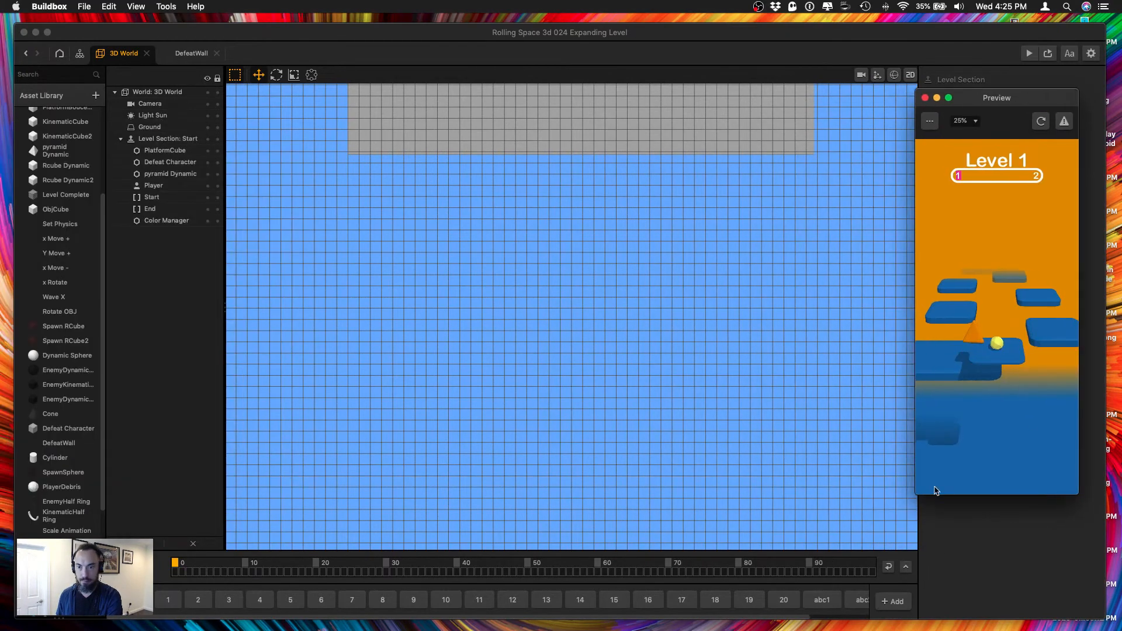
pyautogui.moveTo(915, 494); pyautogui.dragTo(739, 608)
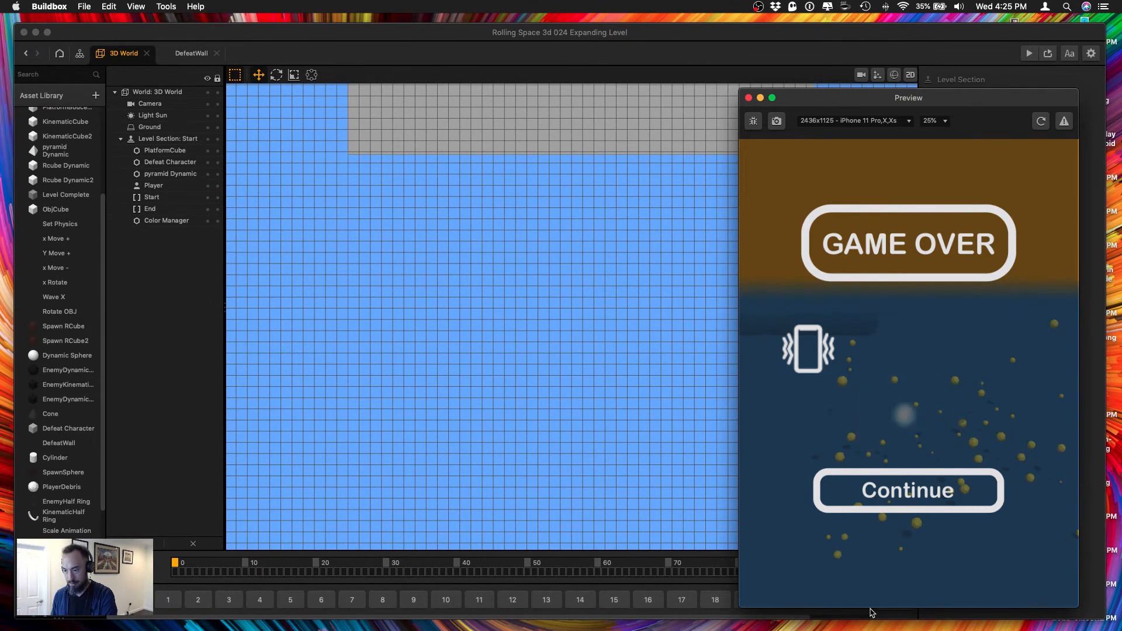
pyautogui.click(749, 98)
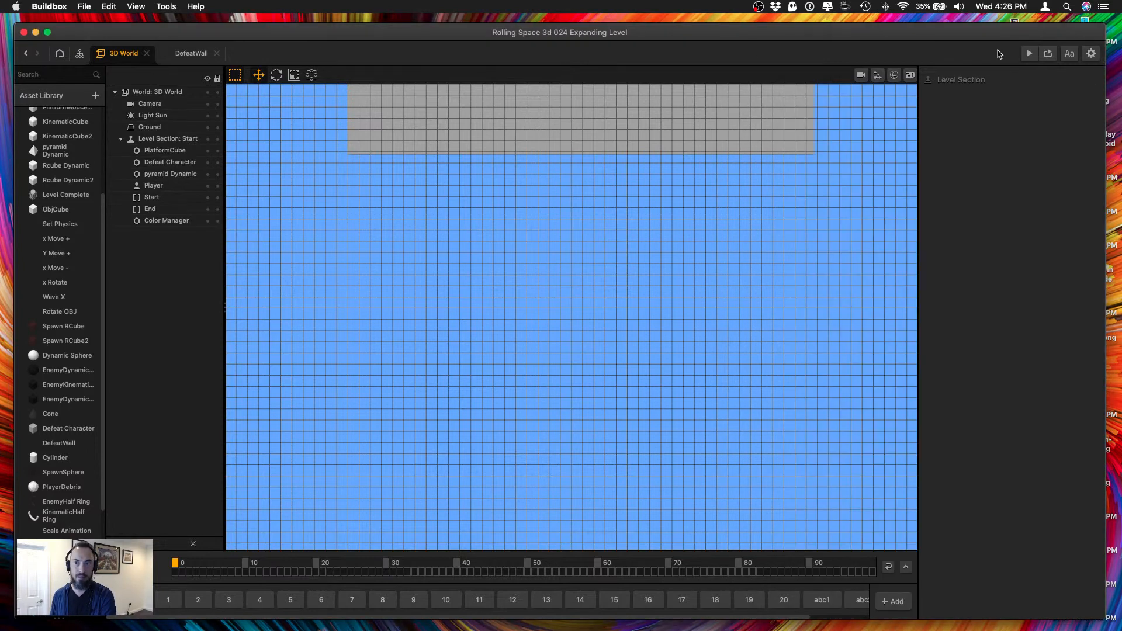
# Open the UI Screen from the game's node map and look over its progress bar and Game Over observer.
pyautogui.click(80, 55)
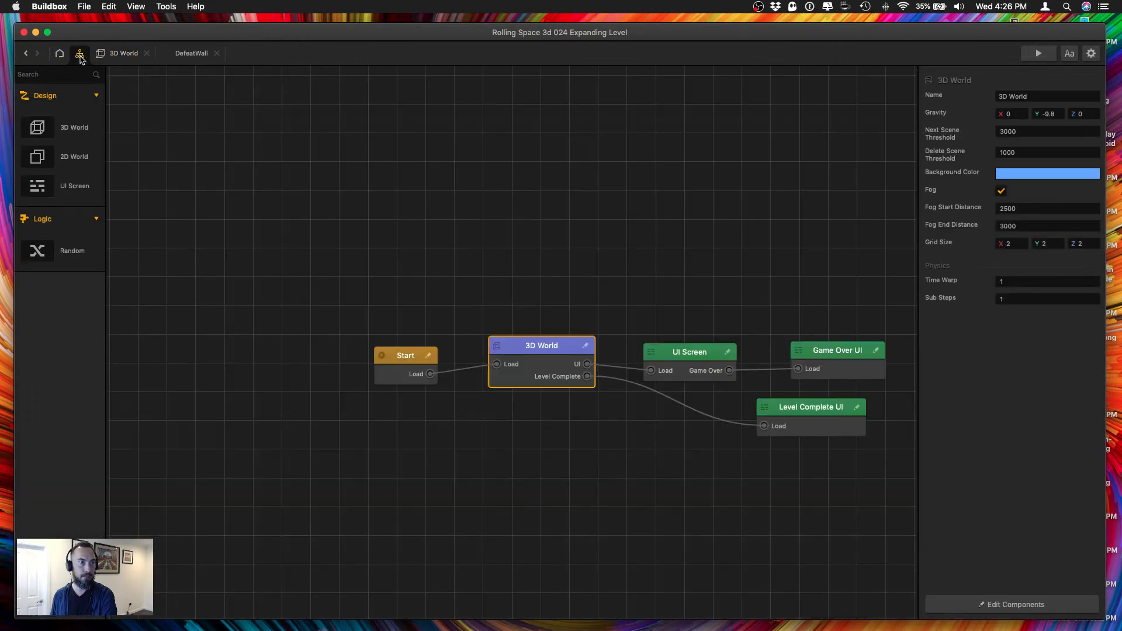
pyautogui.doubleClick(691, 375)
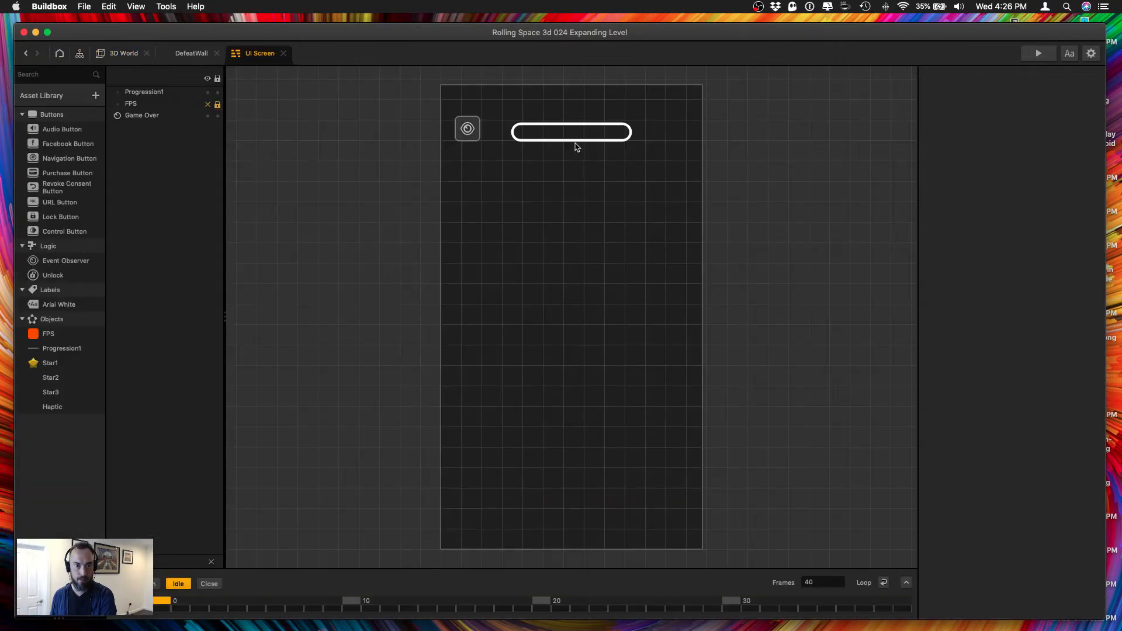
pyautogui.click(191, 53)
pyautogui.click(123, 53)
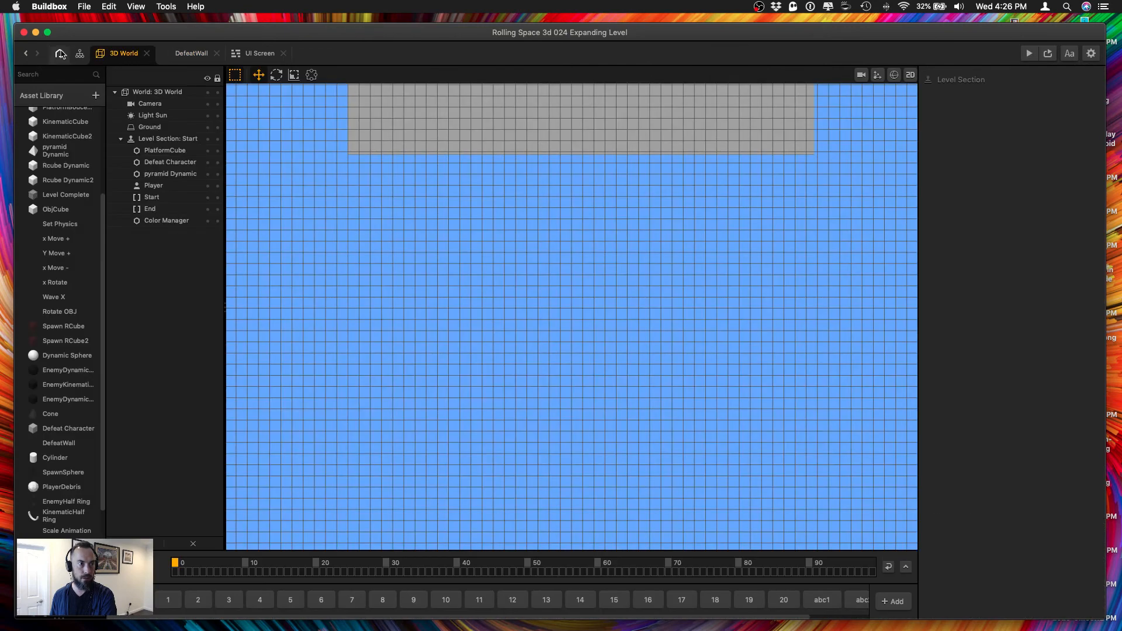
pyautogui.click(59, 53)
pyautogui.click(191, 53)
pyautogui.click(255, 54)
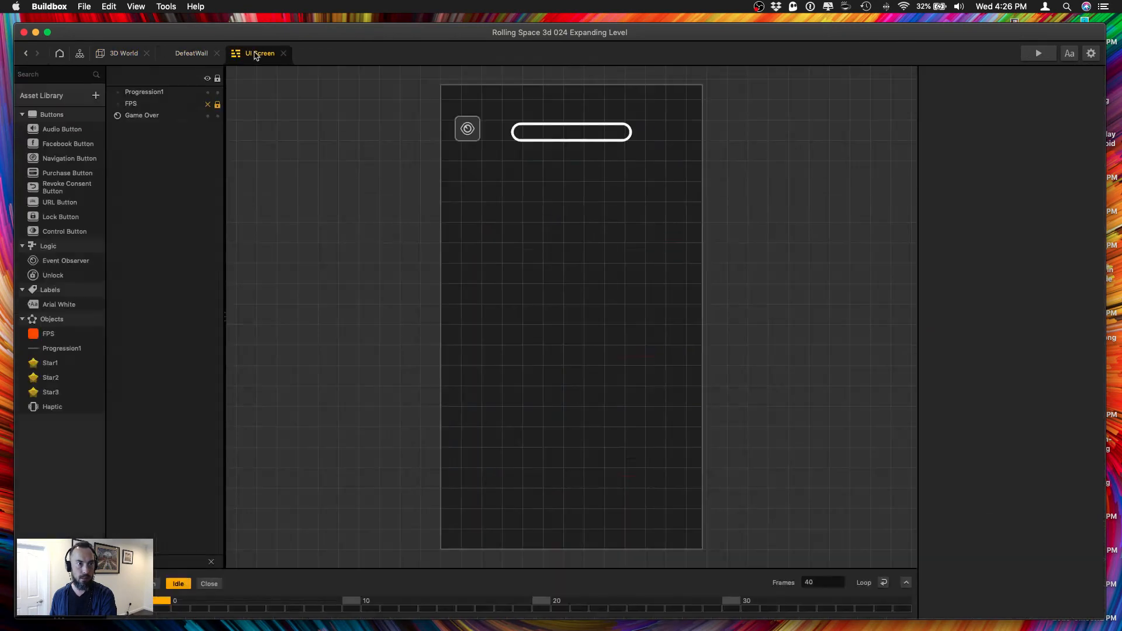
pyautogui.click(120, 54)
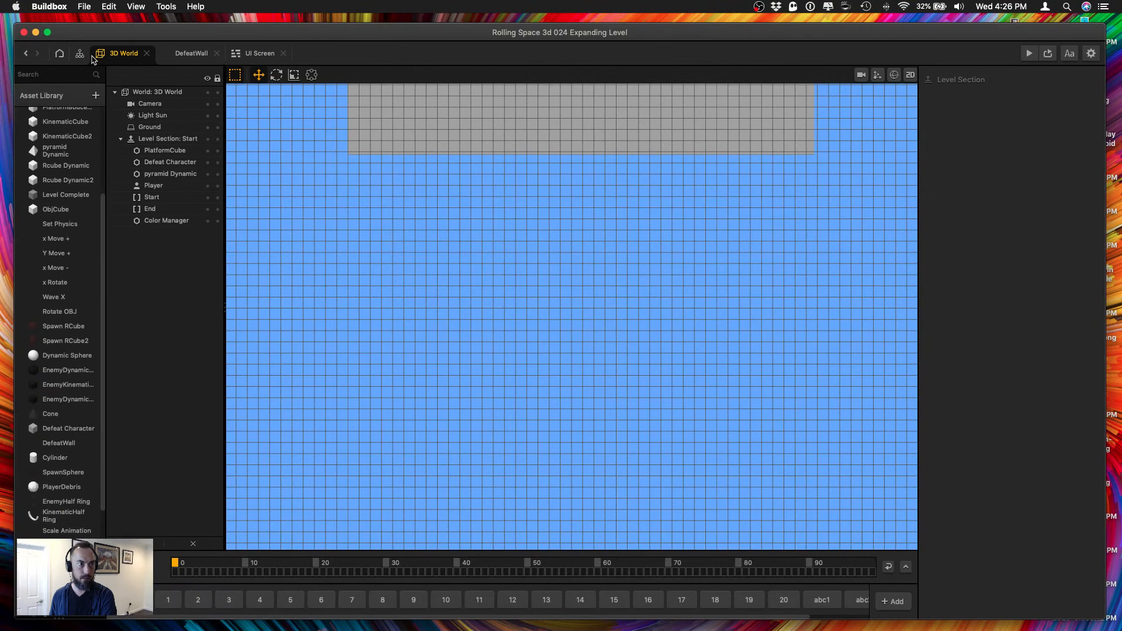
# Open the Game Over UI from the node map and inspect the Navigation Button's function settings.
pyautogui.click(80, 54)
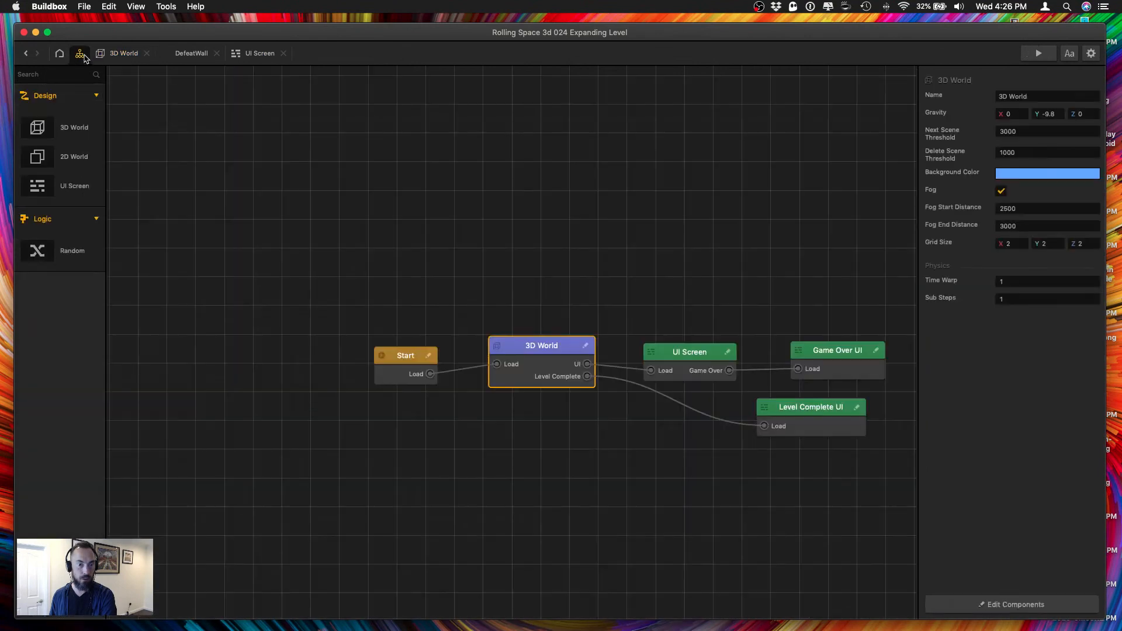
pyautogui.doubleClick(823, 360)
pyautogui.click(663, 361)
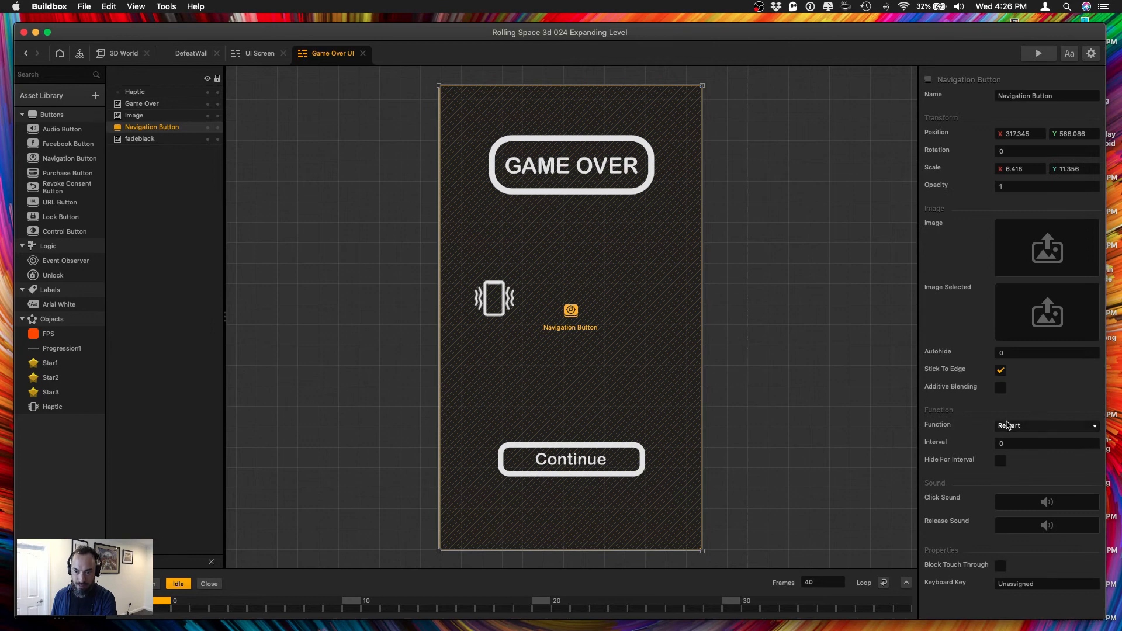
# Return to the 3D World and play-test level 1 in the preview, restarting with Continue after Game Over, and close the preview.
pyautogui.click(120, 56)
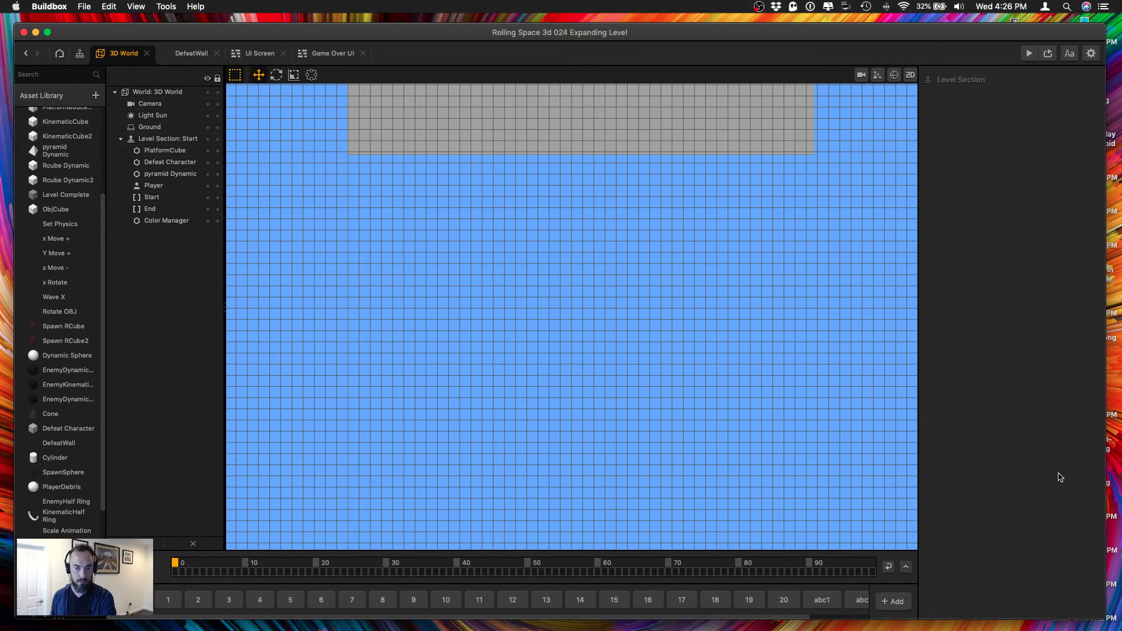
pyautogui.moveTo(90, 403); pyautogui.dragTo(103, 510)
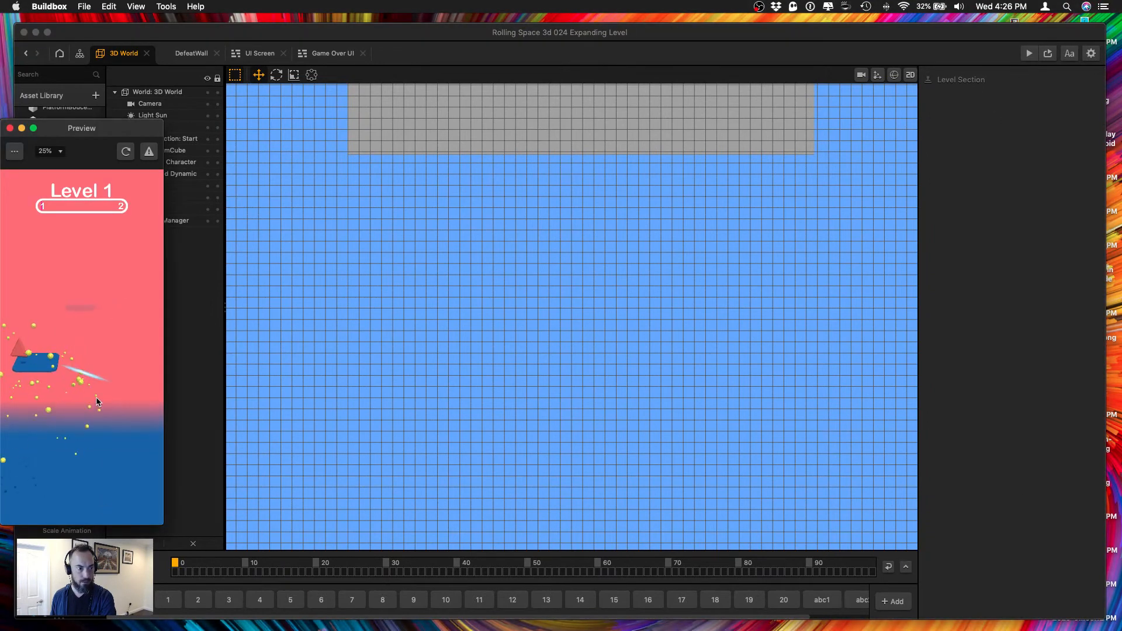
pyautogui.click(86, 452)
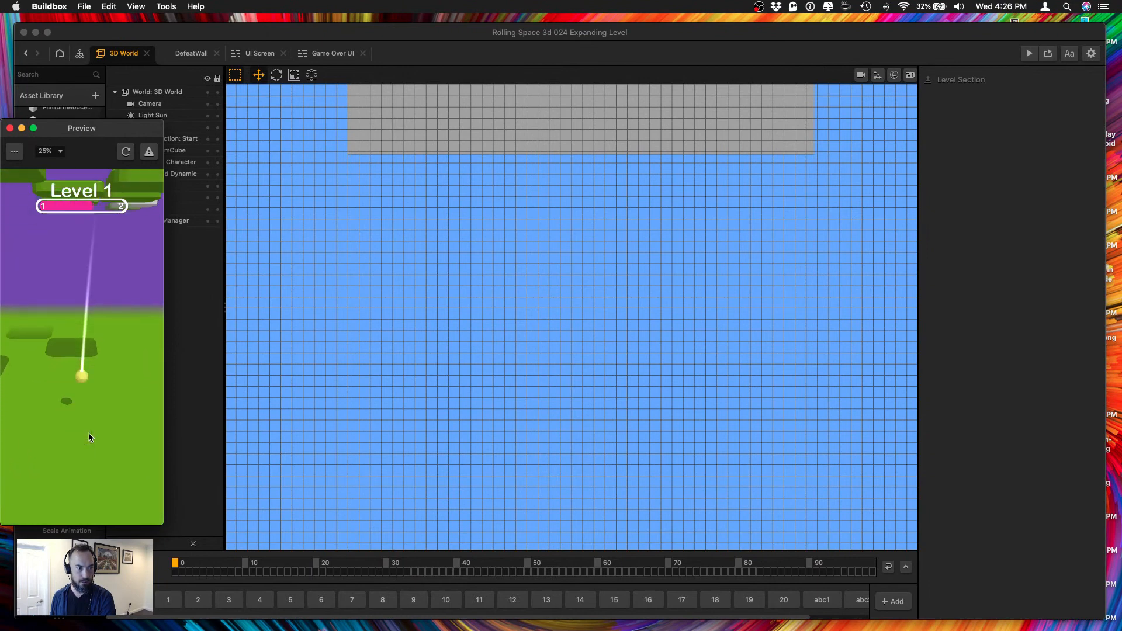
pyautogui.click(87, 454)
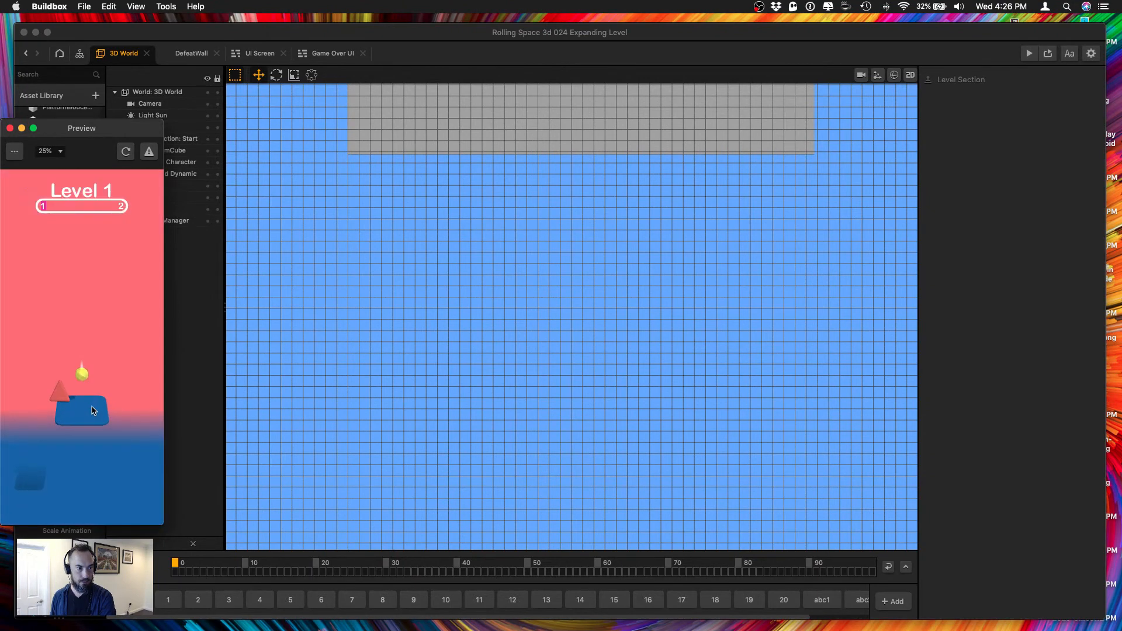
pyautogui.moveTo(101, 130); pyautogui.dragTo(1023, 102)
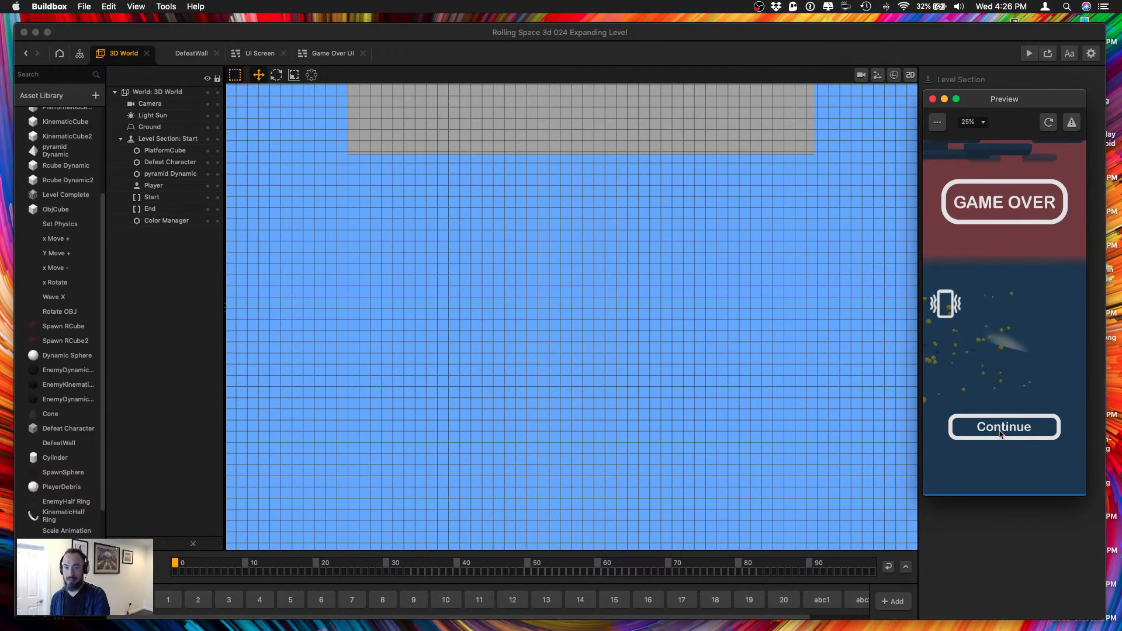
pyautogui.click(1000, 431)
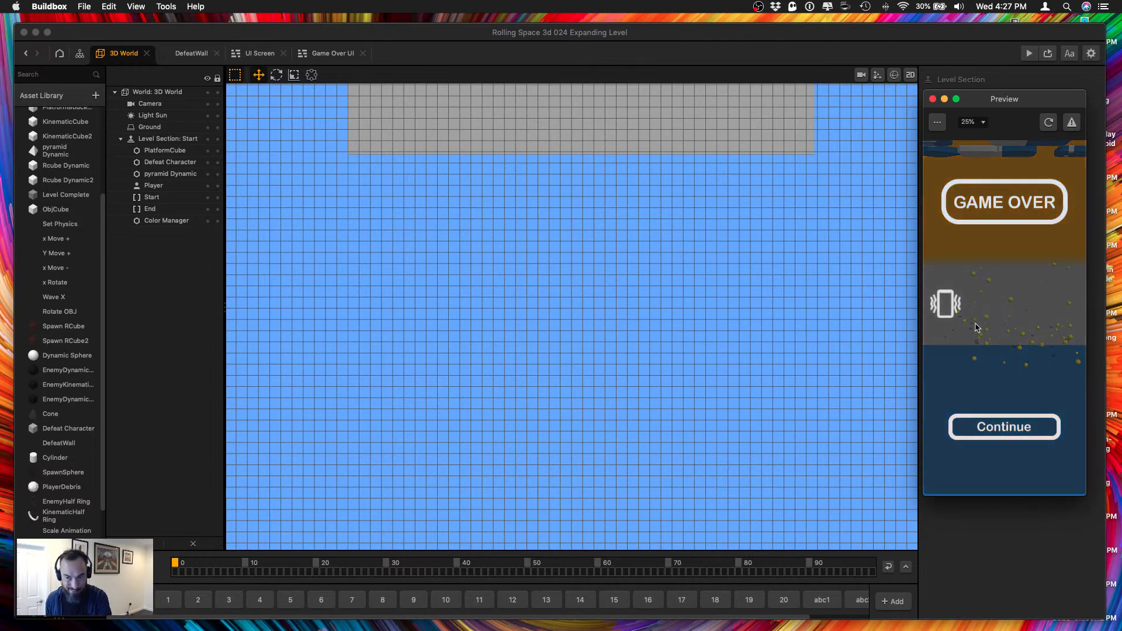
pyautogui.click(933, 99)
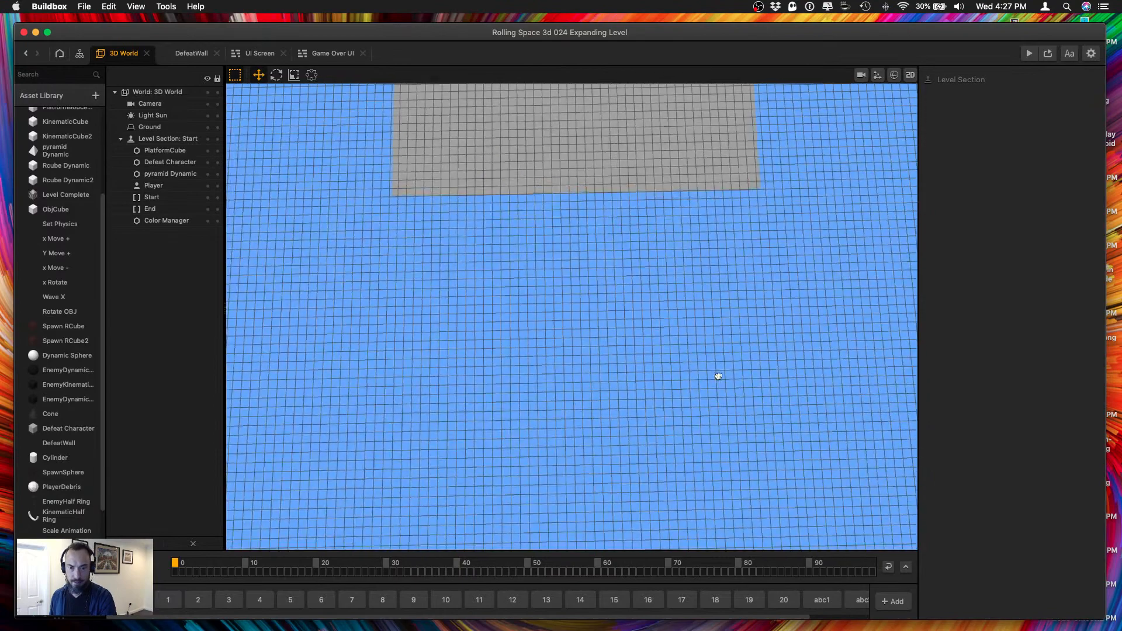
# Inspect the Start section's Defeat Character floor in perspective and compare it with level section 1, ending back in the Start section.
pyautogui.click(500, 310)
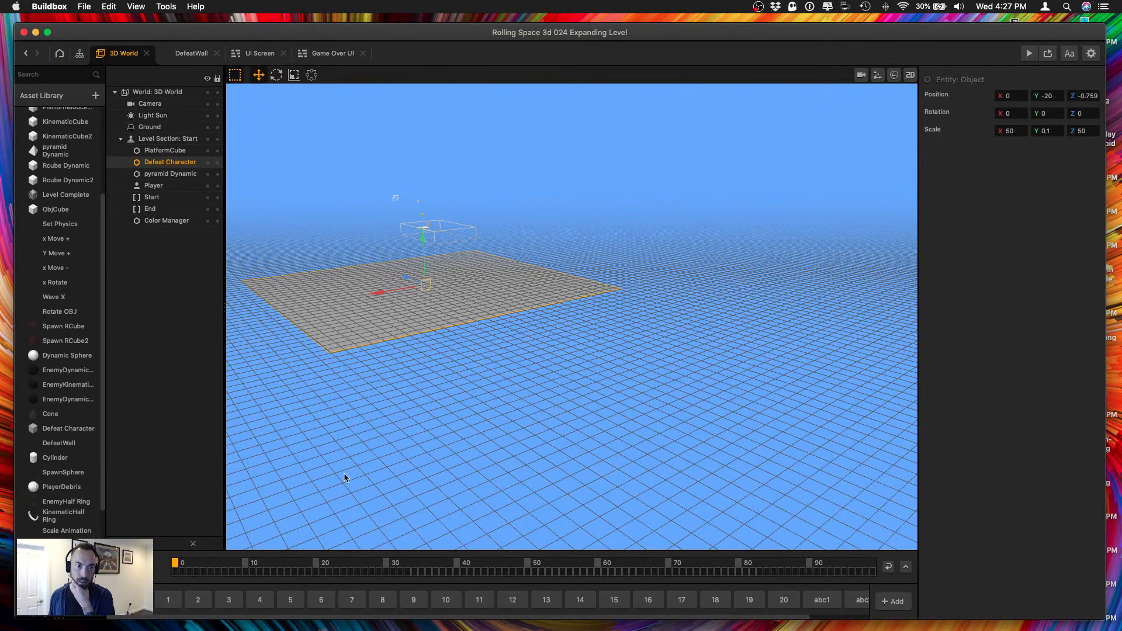
pyautogui.scroll(5, 346, 478)
pyautogui.moveTo(420, 374); pyautogui.dragTo(529, 385, button='middle')
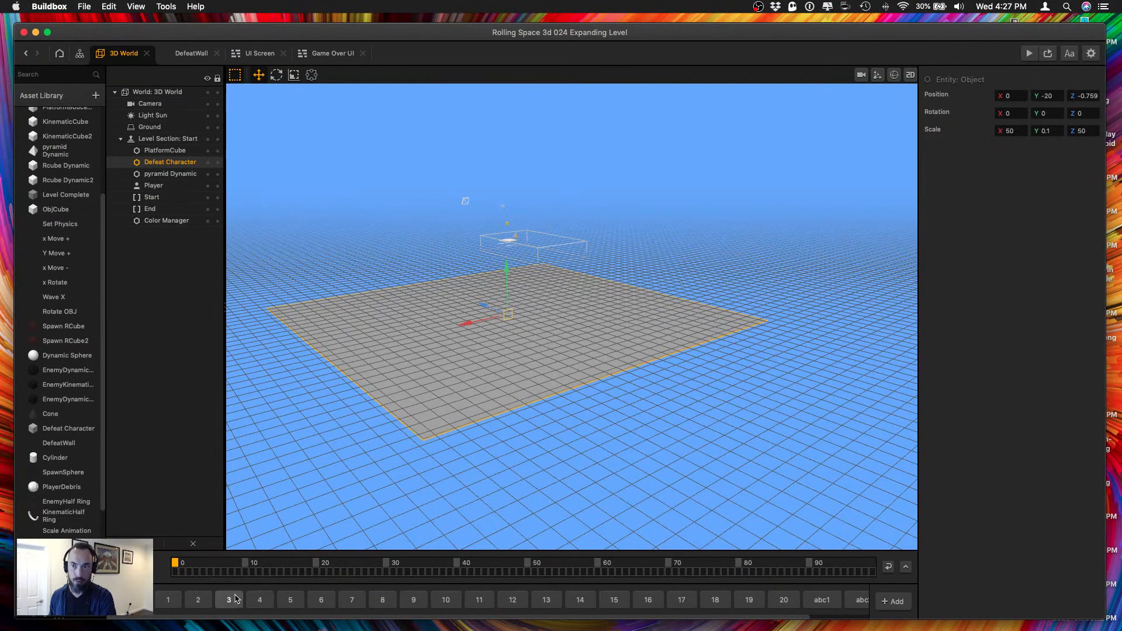
pyautogui.click(168, 600)
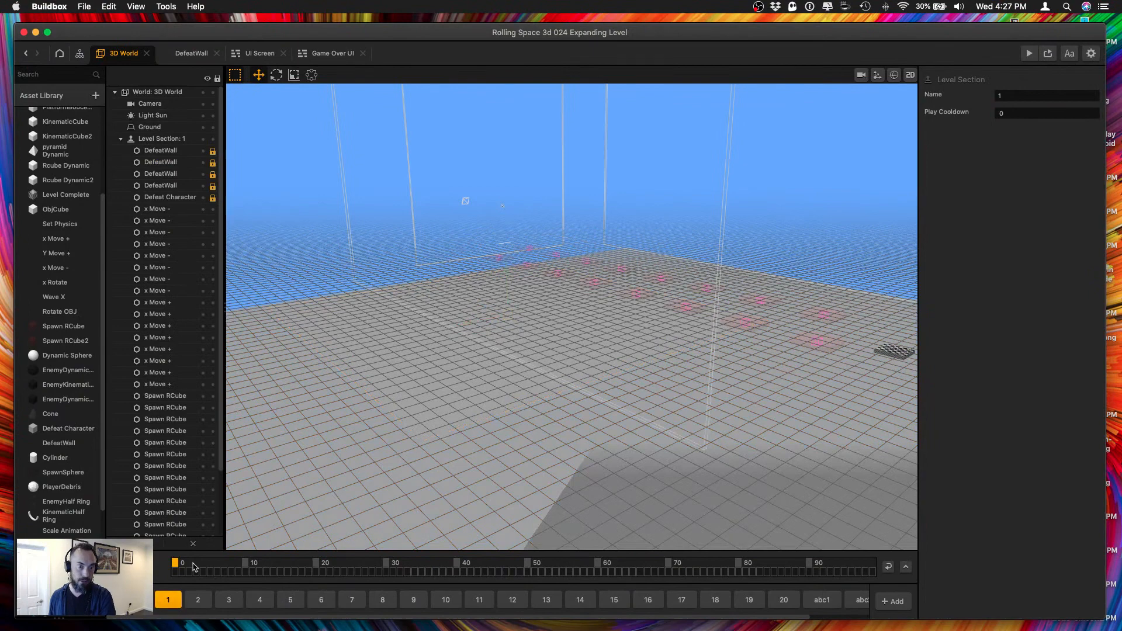
pyautogui.click(133, 600)
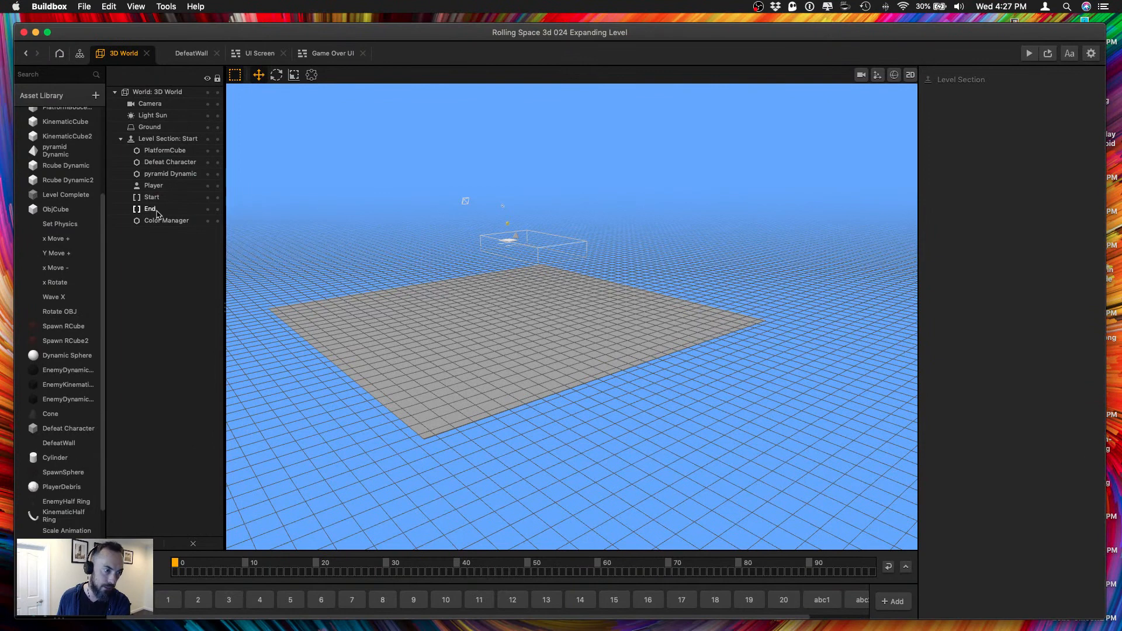
# Set the Start section's Defeat Character to a Z scale of 25 and a Z position of 0.
pyautogui.click(170, 163)
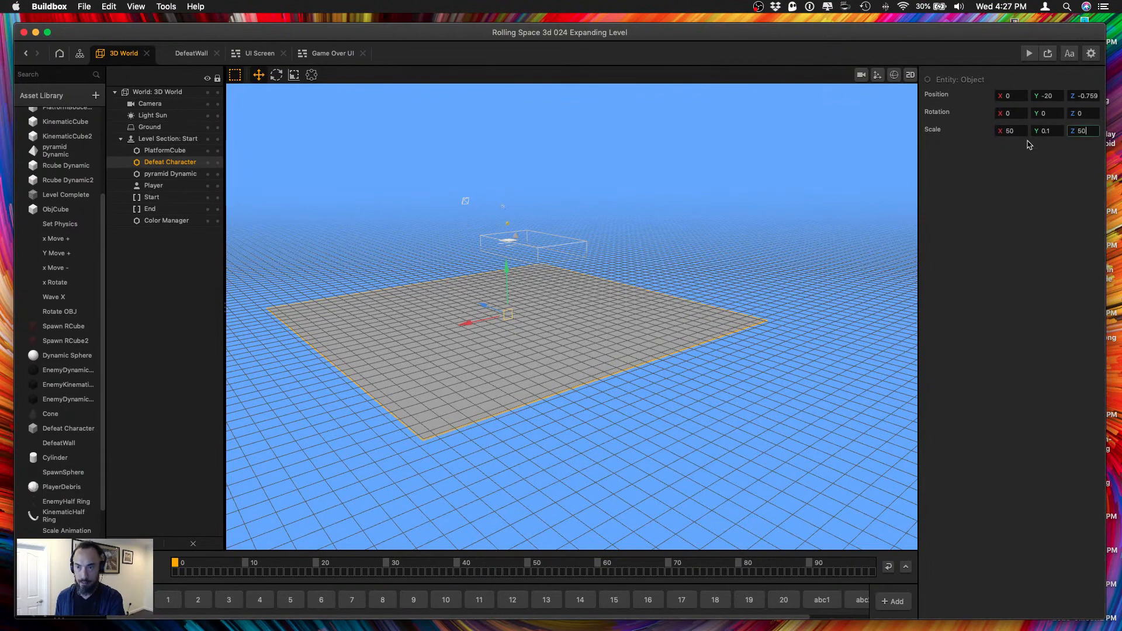
pyautogui.press('Return')
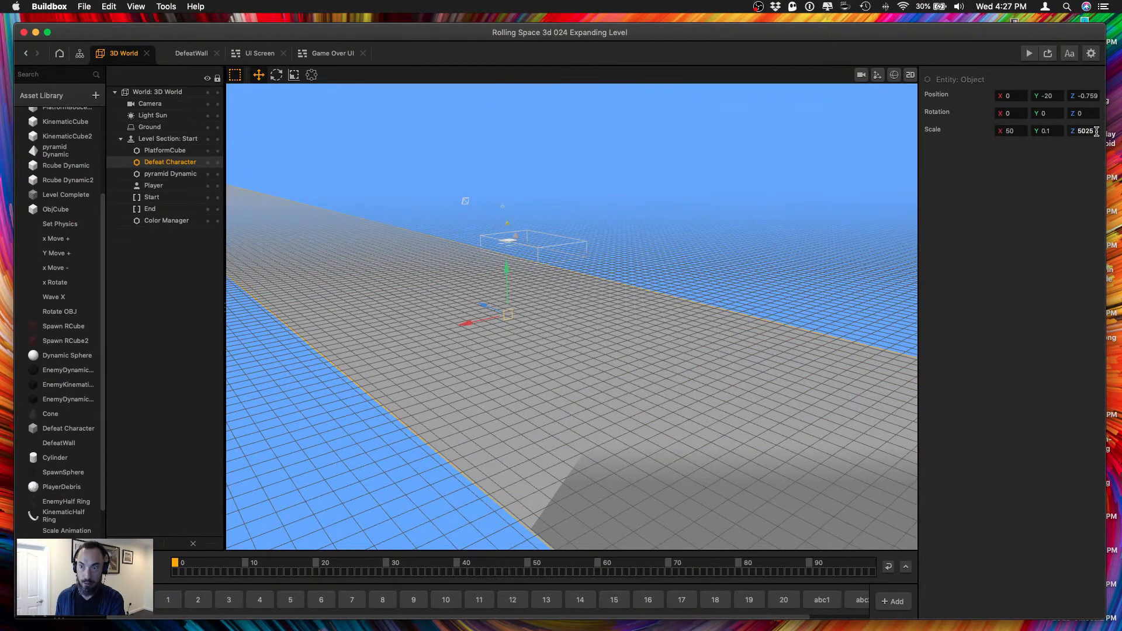
pyautogui.press('Return')
pyautogui.keyDown('alt'); pyautogui.moveTo(474, 320); pyautogui.dragTo(506, 202); pyautogui.keyUp('alt')
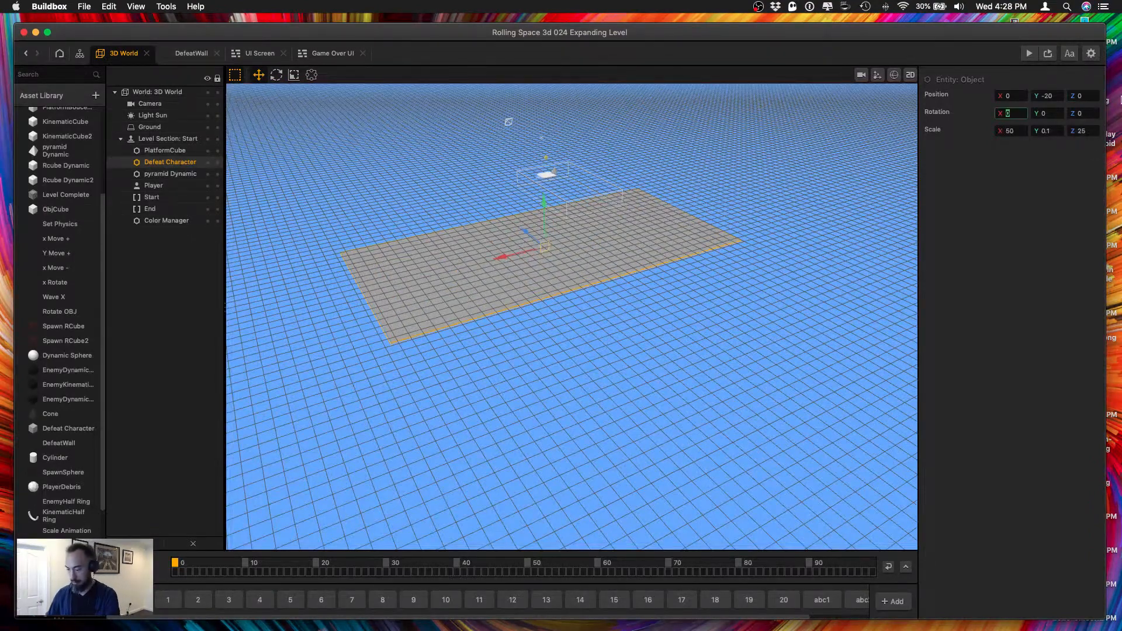
# Align the view by Y and set the Defeat Character's Z scale to 10, checking it against the Start and End borders.
pyautogui.click(137, 7)
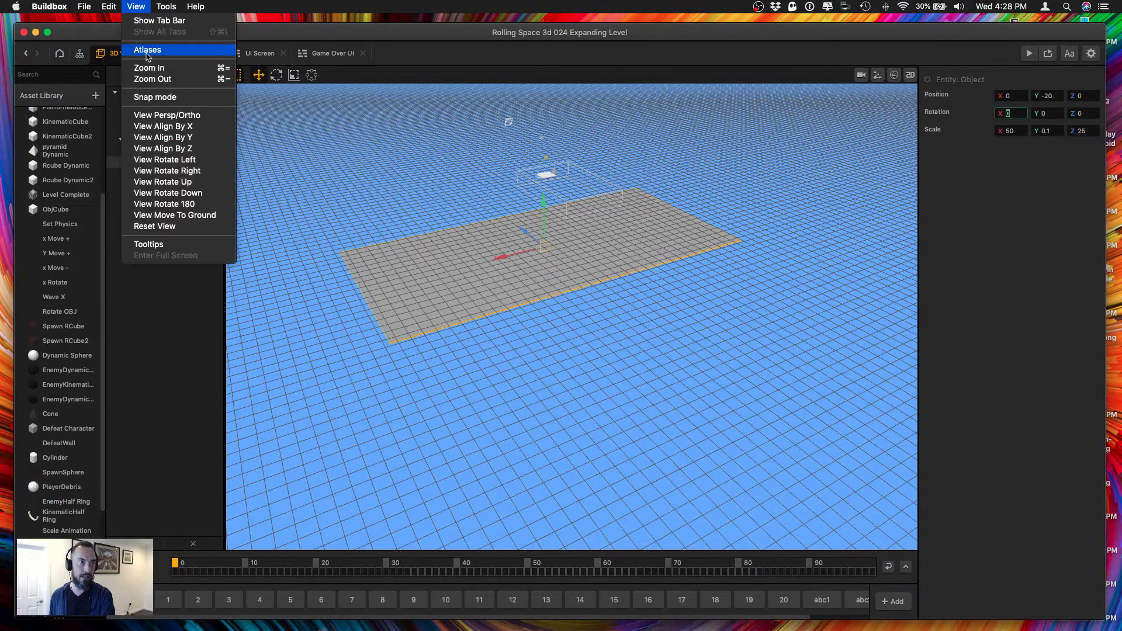
pyautogui.click(153, 141)
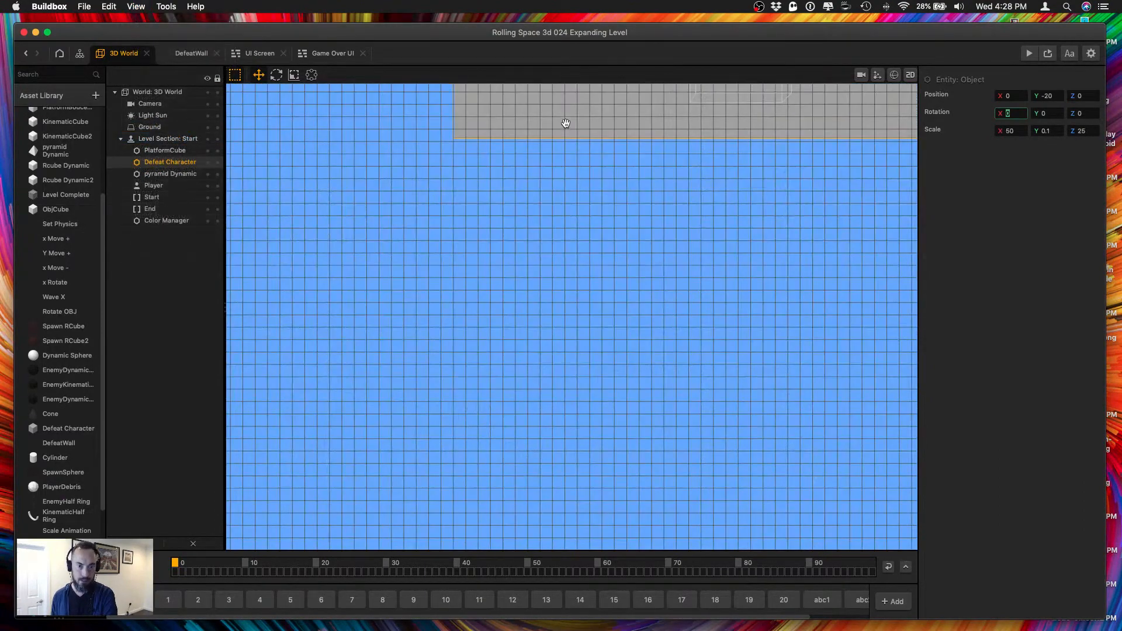
pyautogui.moveTo(567, 123); pyautogui.dragTo(469, 349)
pyautogui.moveTo(568, 181); pyautogui.dragTo(522, 275)
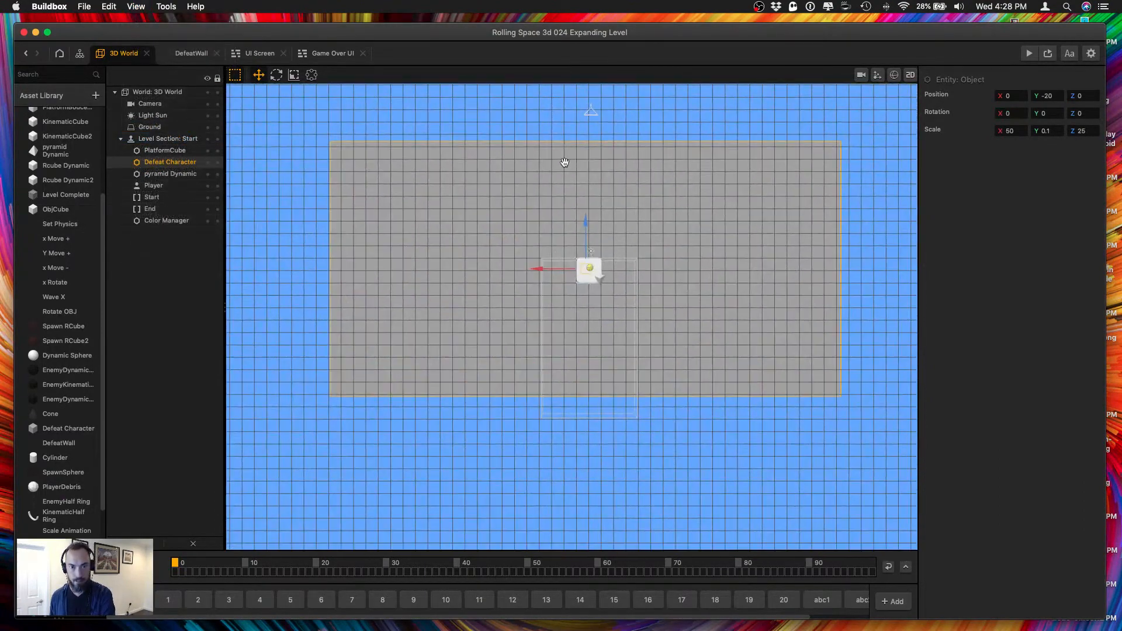
pyautogui.moveTo(565, 163); pyautogui.dragTo(552, 271)
pyautogui.click(170, 197)
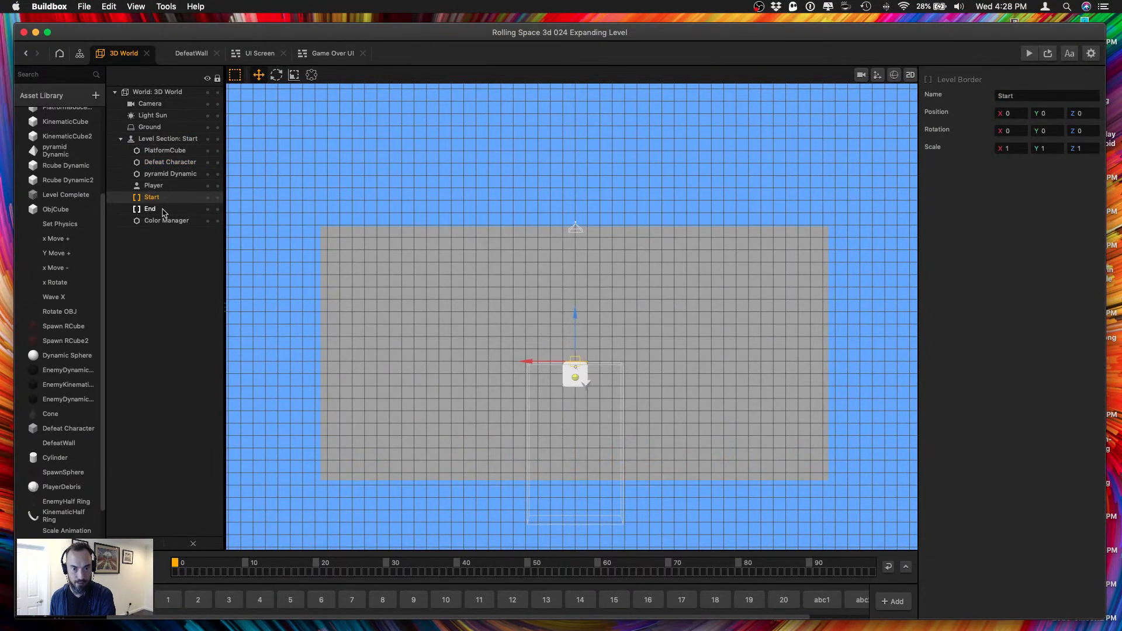
pyautogui.click(443, 289)
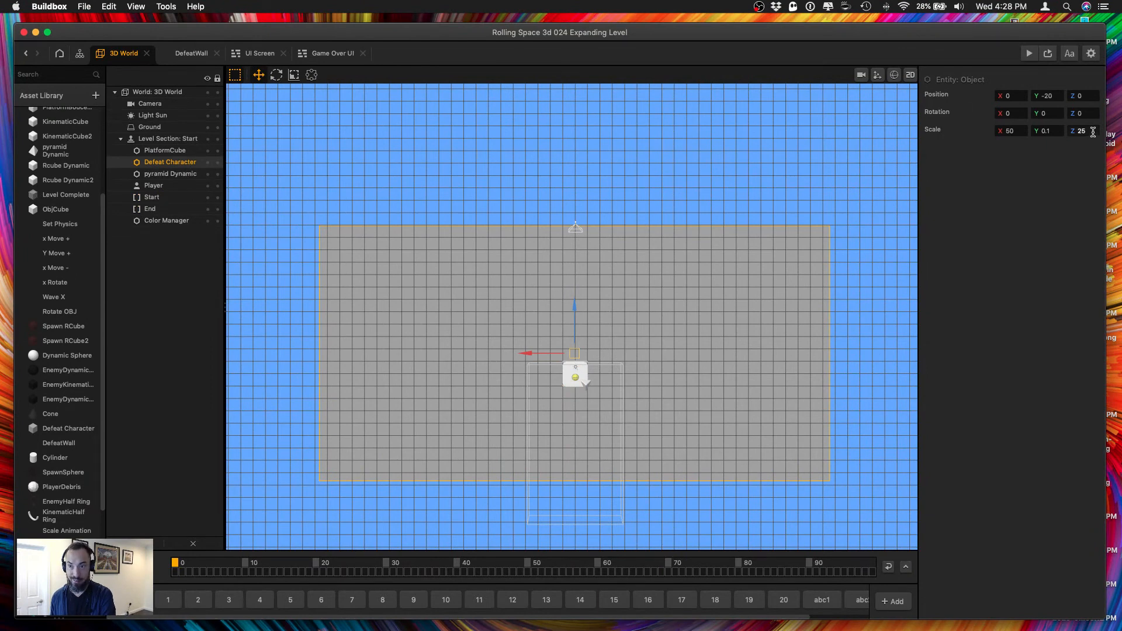
pyautogui.press('Return')
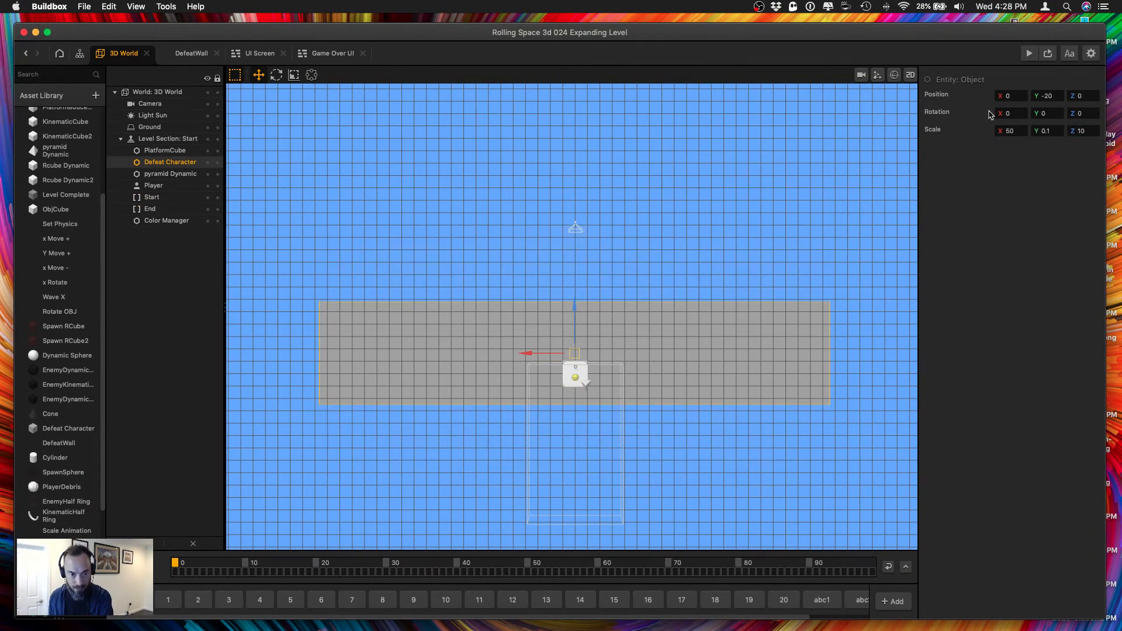
pyautogui.click(163, 201)
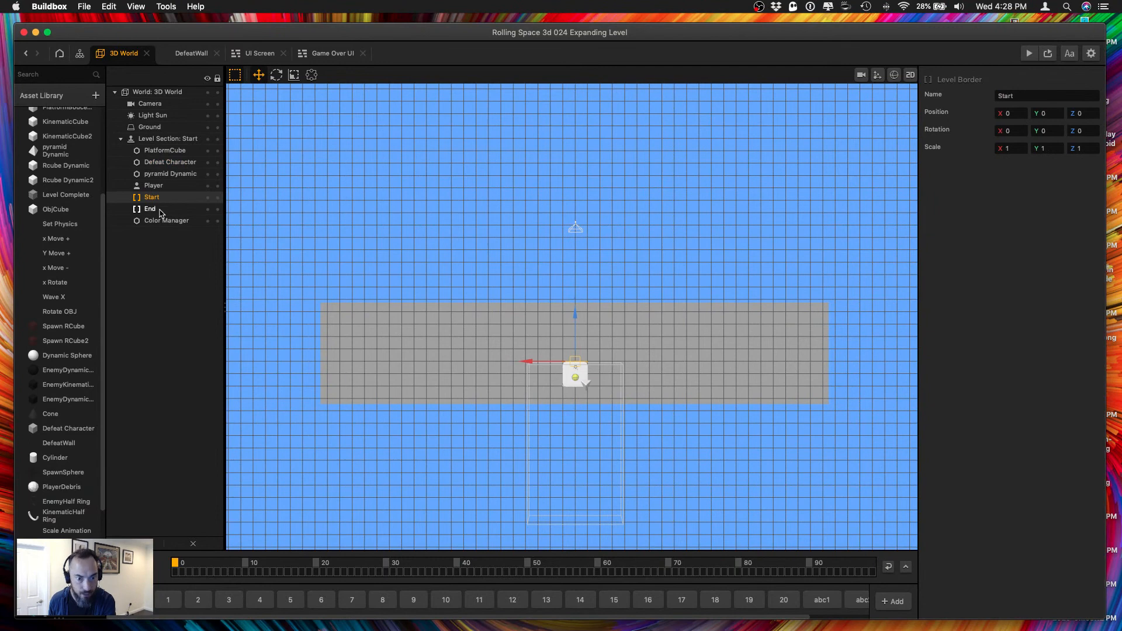
pyautogui.click(159, 211)
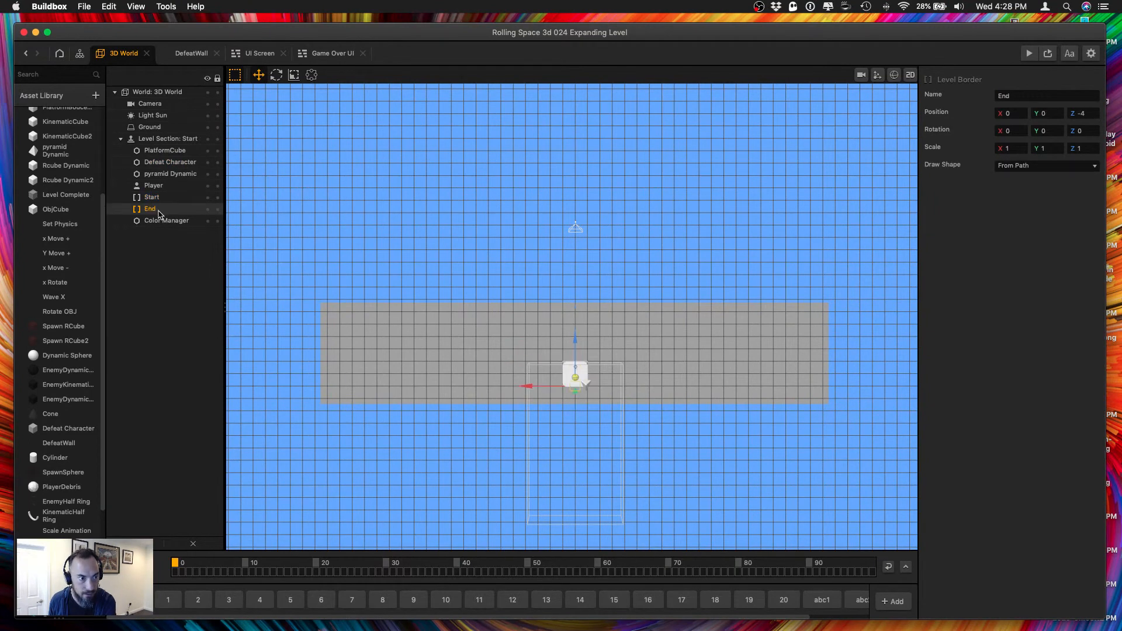
pyautogui.click(432, 345)
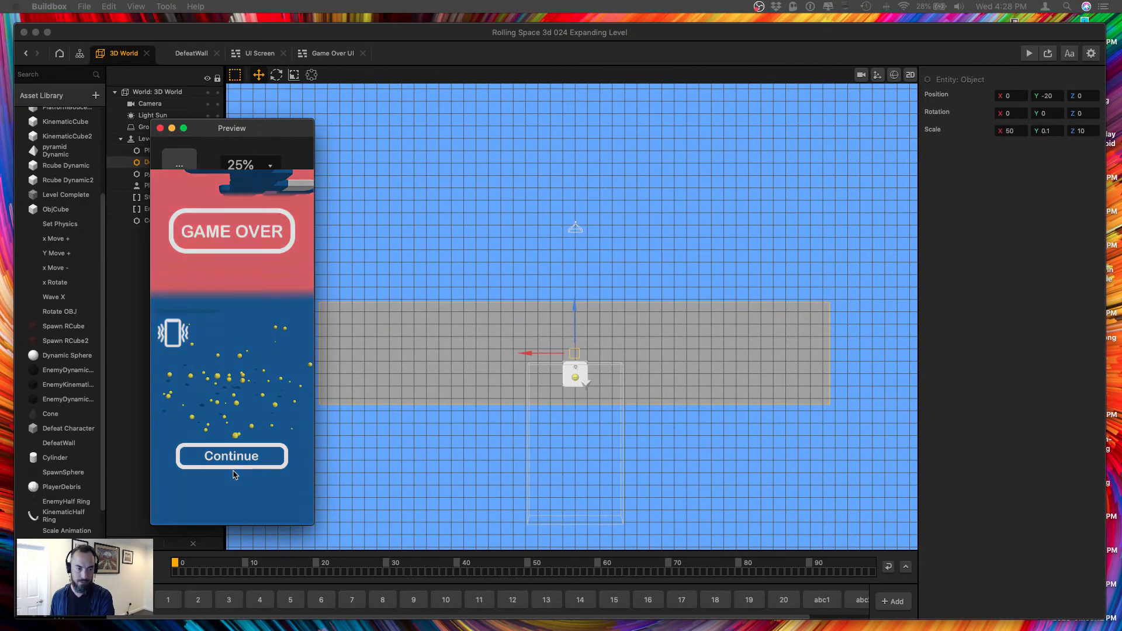
# Play-test the shortened Start floor through several Continue restarts up to the checkered finish, and close the preview.
pyautogui.click(242, 457)
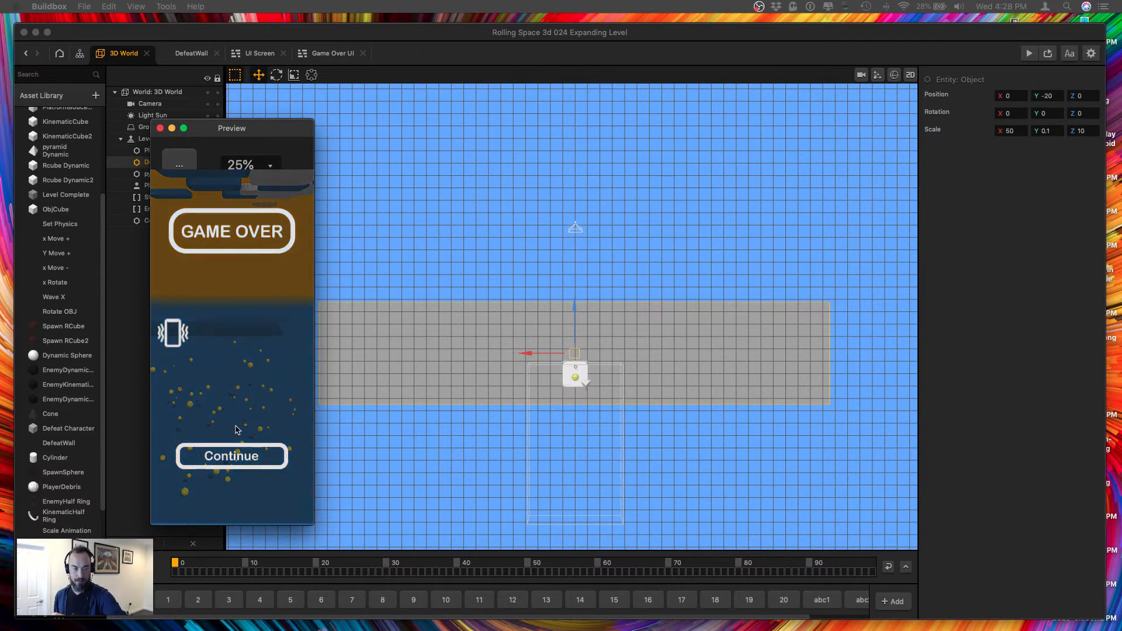
pyautogui.click(228, 455)
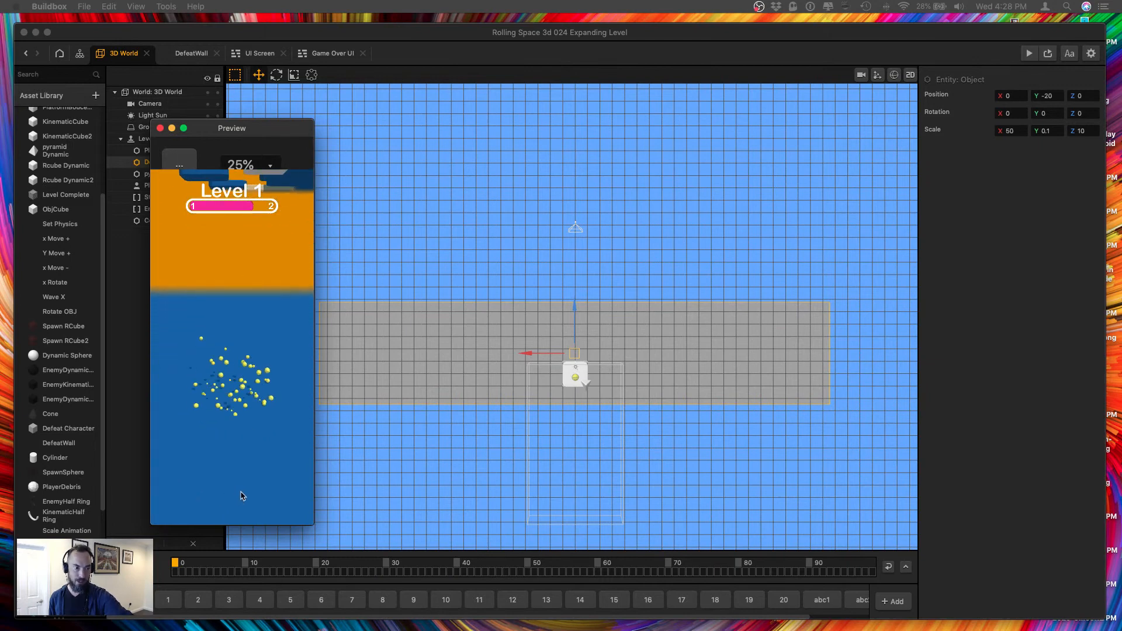
pyautogui.click(234, 460)
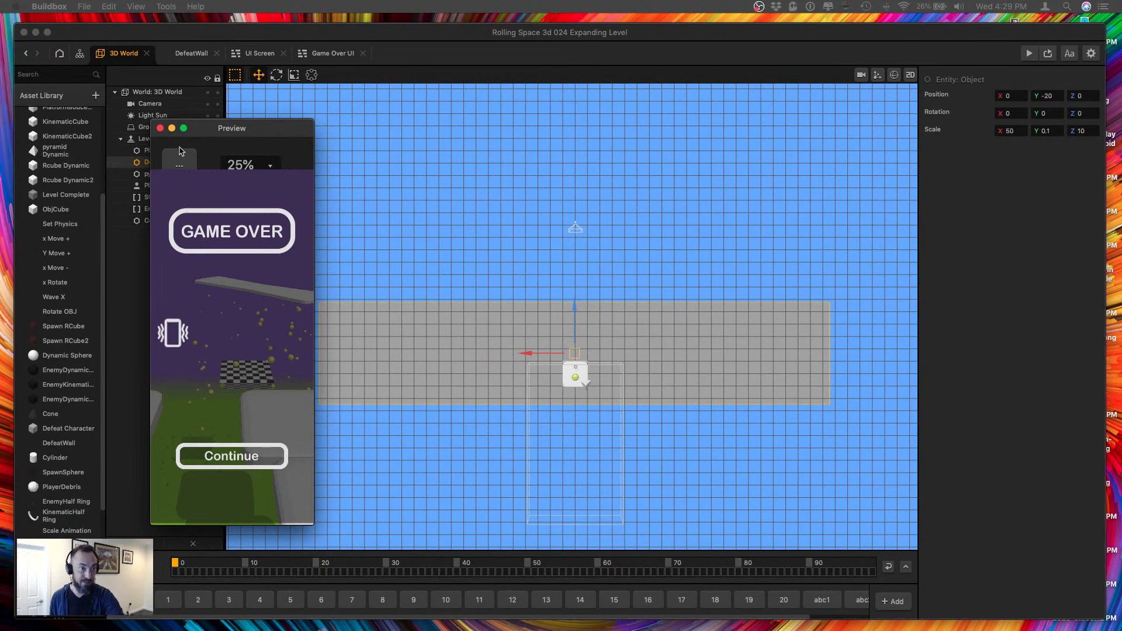
pyautogui.click(159, 128)
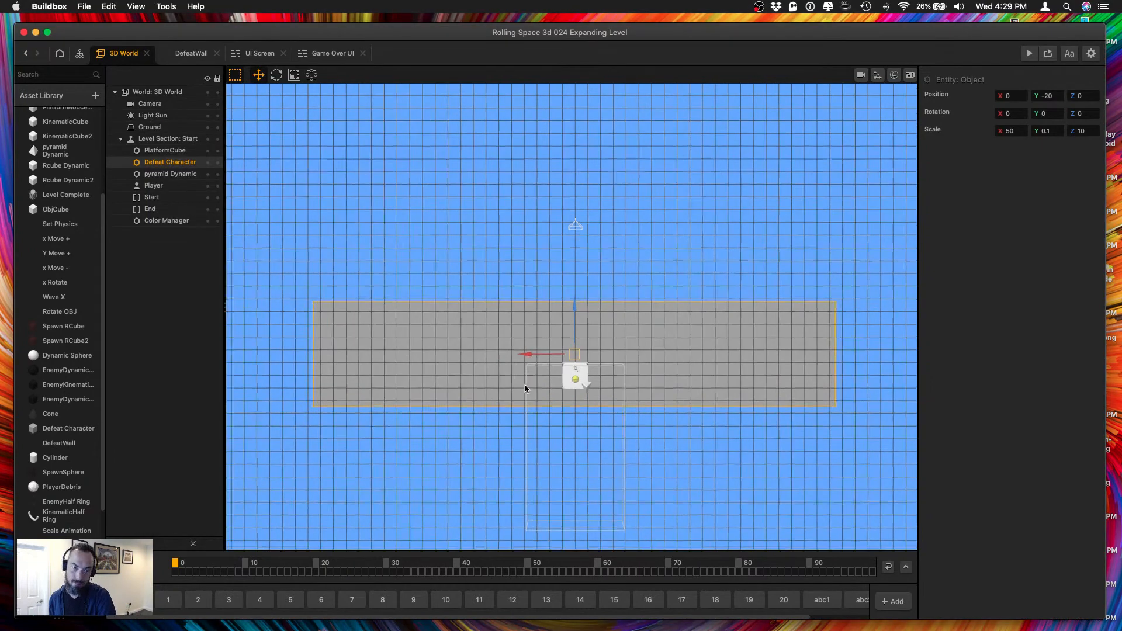
# Open level section 1 and examine its Spawn RCube layout from the start down to the checkered Level Complete object.
pyautogui.scroll(5, 528, 392)
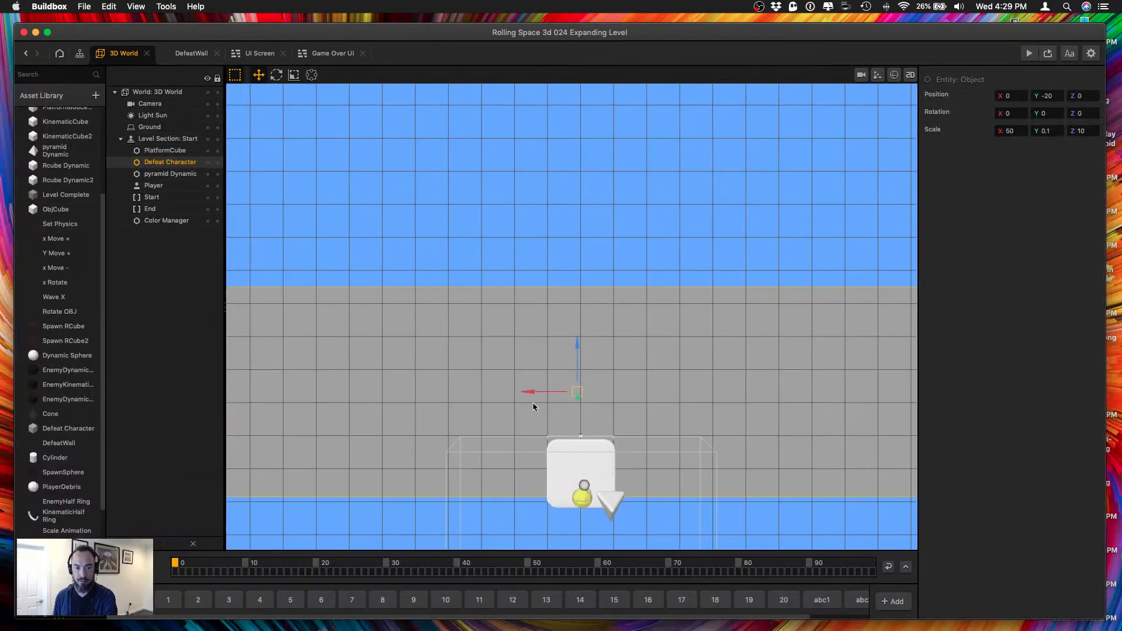
pyautogui.scroll(-3, 532, 403)
pyautogui.click(167, 600)
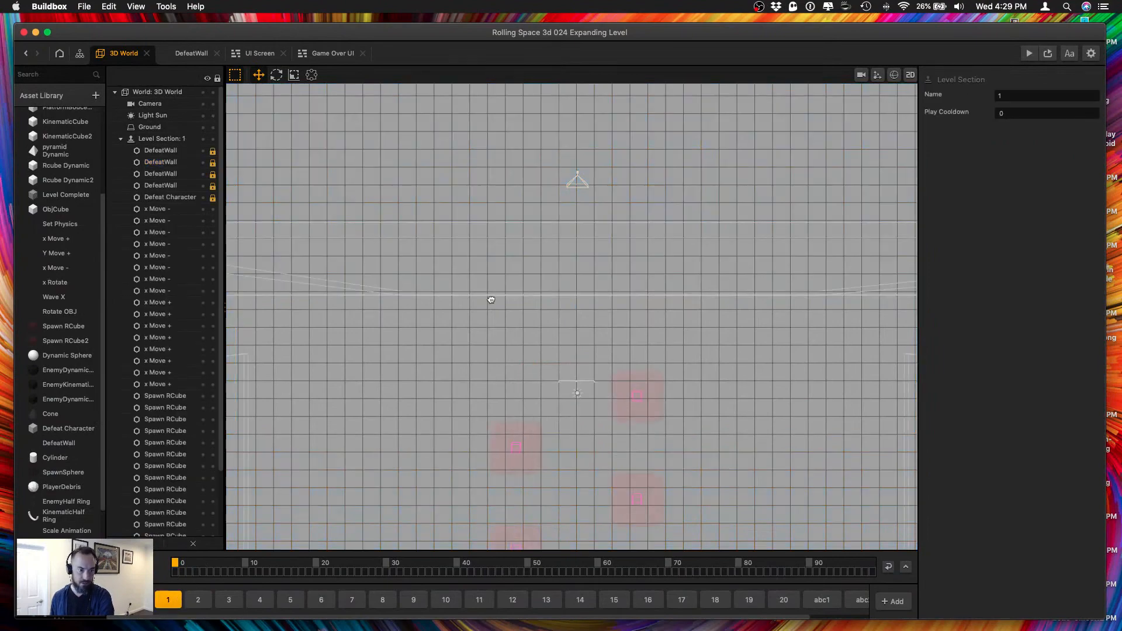
pyautogui.moveTo(491, 298); pyautogui.dragTo(496, 391, button='middle')
pyautogui.scroll(-3, 493, 390)
pyautogui.moveTo(542, 437); pyautogui.dragTo(583, 157, button='middle')
pyautogui.scroll(3, 553, 384)
pyautogui.scroll(-5, 549, 384)
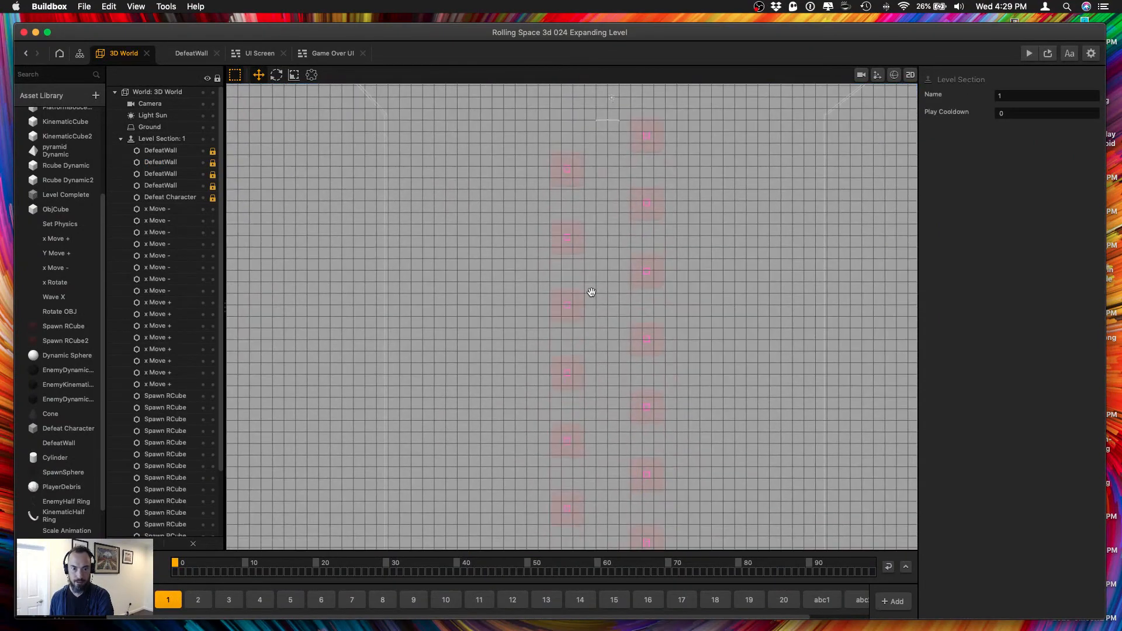
pyautogui.moveTo(571, 391); pyautogui.dragTo(571, 231, button='middle')
pyautogui.moveTo(564, 452); pyautogui.dragTo(576, 281, button='middle')
pyautogui.moveTo(587, 376); pyautogui.dragTo(576, 357, button='middle')
pyautogui.scroll(3, 590, 428)
pyautogui.moveTo(591, 428); pyautogui.dragTo(592, 356, button='middle')
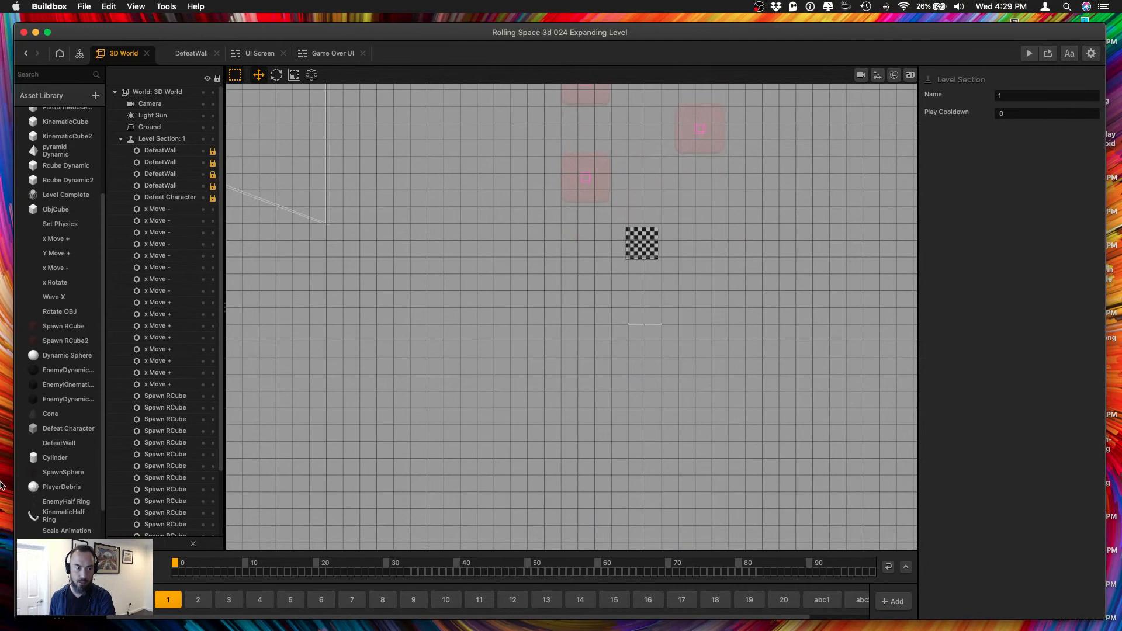
# Move level section 1's End border closer to the checkered finish by setting its Z position to -135.
pyautogui.scroll(-3, 175, 379)
pyautogui.click(151, 530)
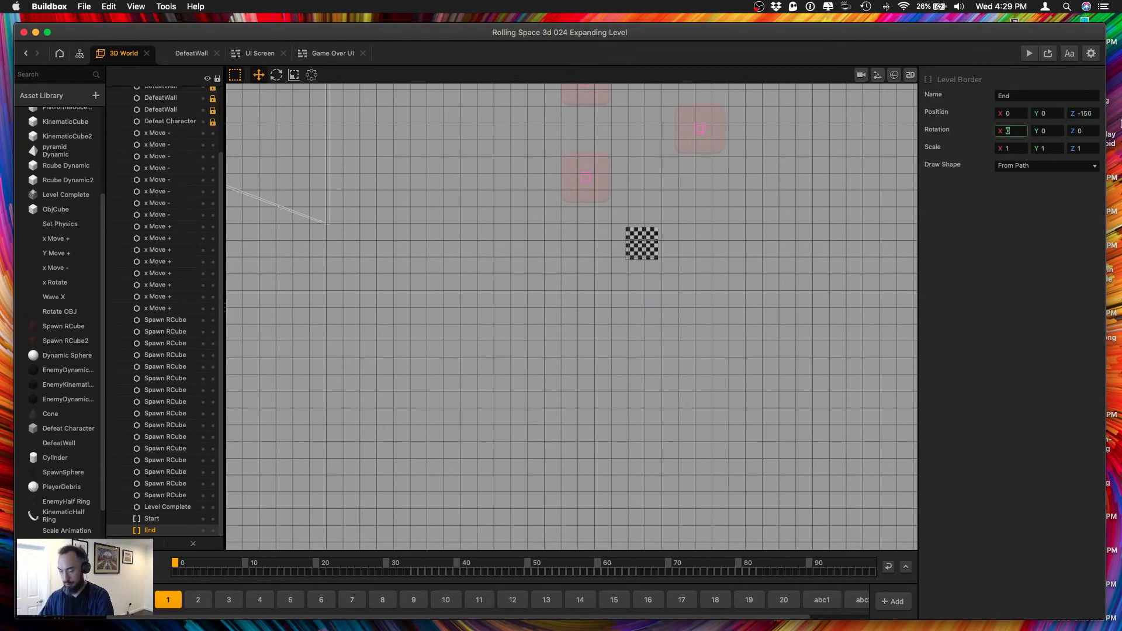
pyautogui.scroll(-10, 637, 363)
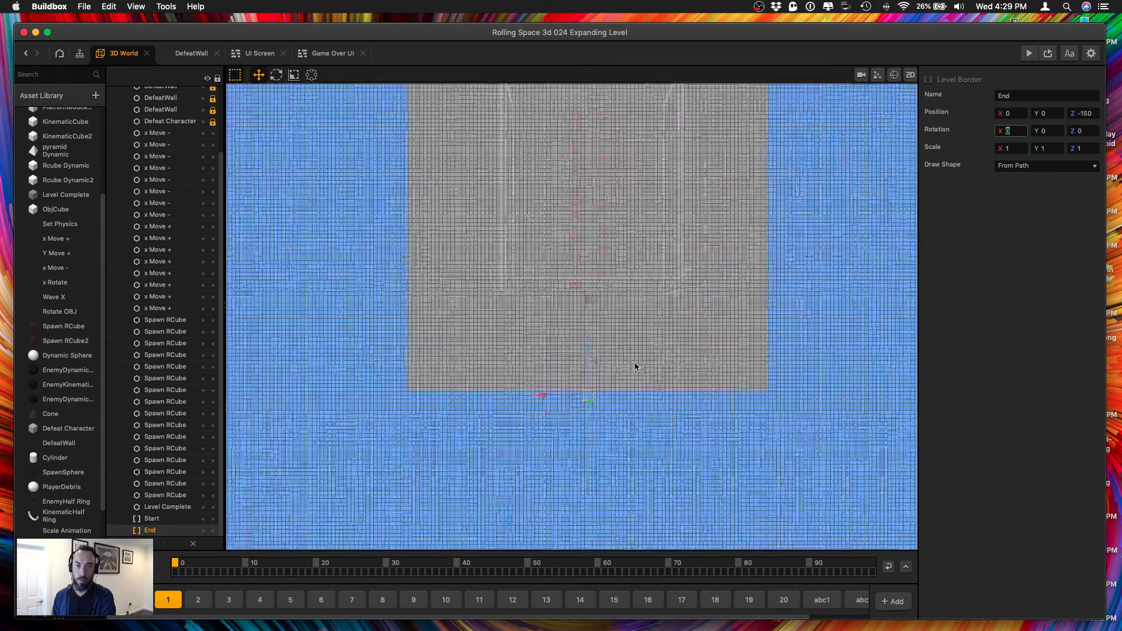
pyautogui.scroll(2, 637, 365)
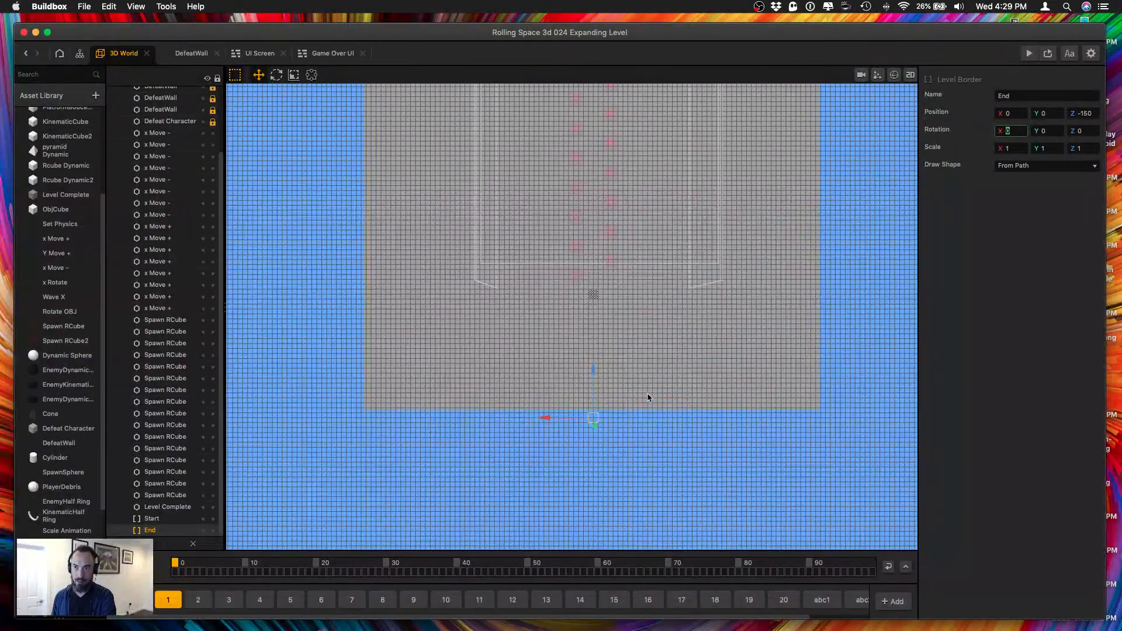
pyautogui.moveTo(594, 368); pyautogui.dragTo(599, 344)
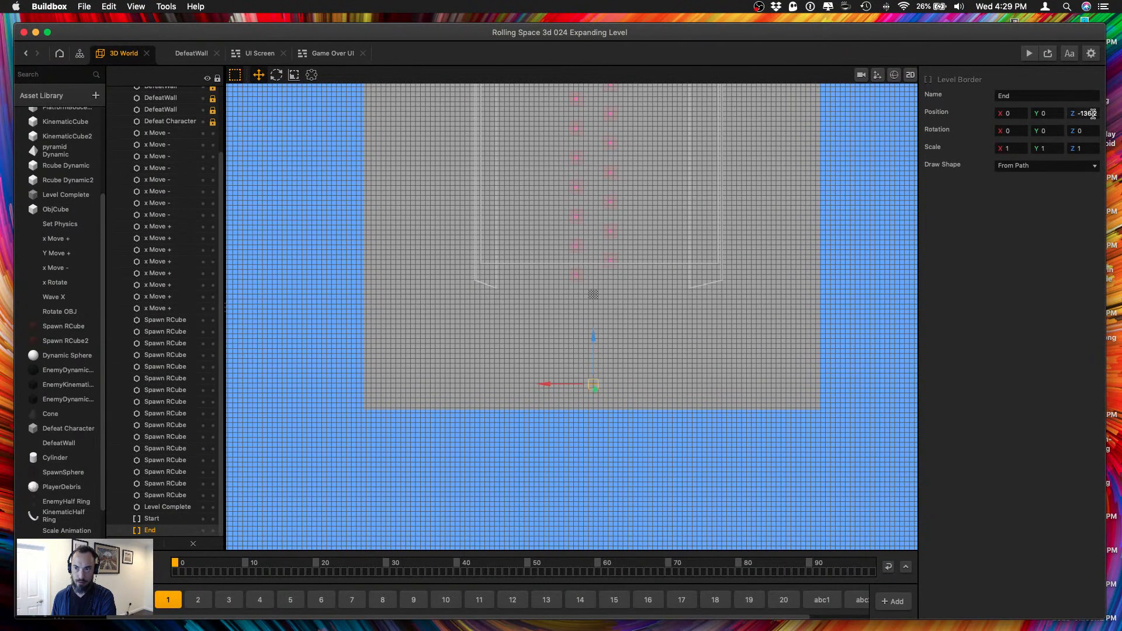
pyautogui.press('Tab')
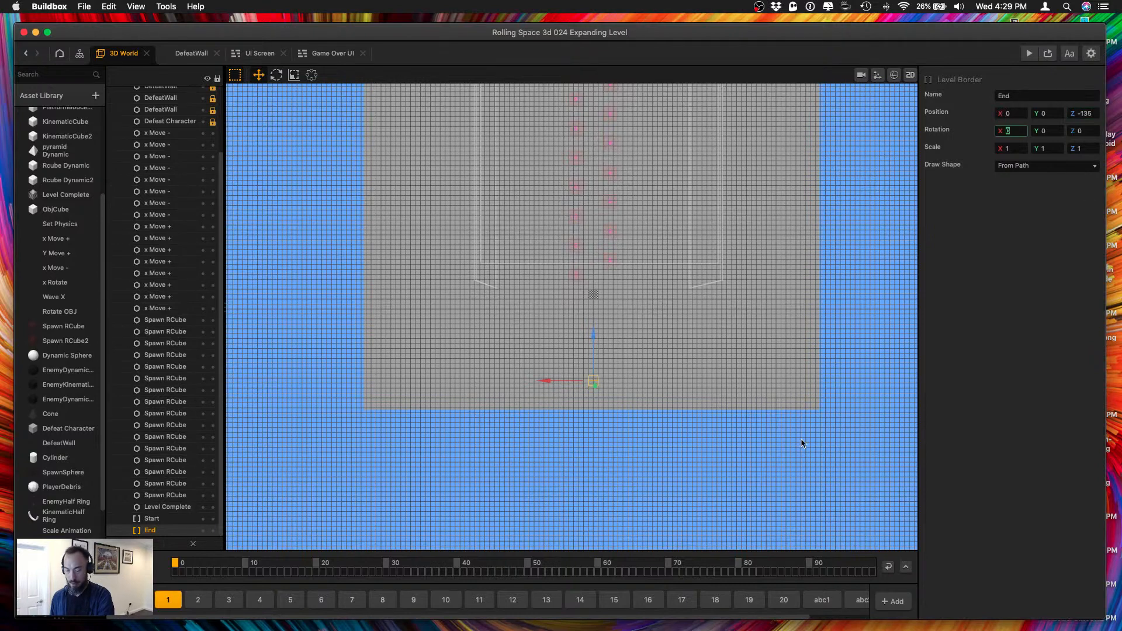
# Look over level section 2's layout, play-test Level 1 in the preview past its finish, and close the preview.
pyautogui.click(196, 605)
pyautogui.moveTo(493, 334); pyautogui.dragTo(487, 430)
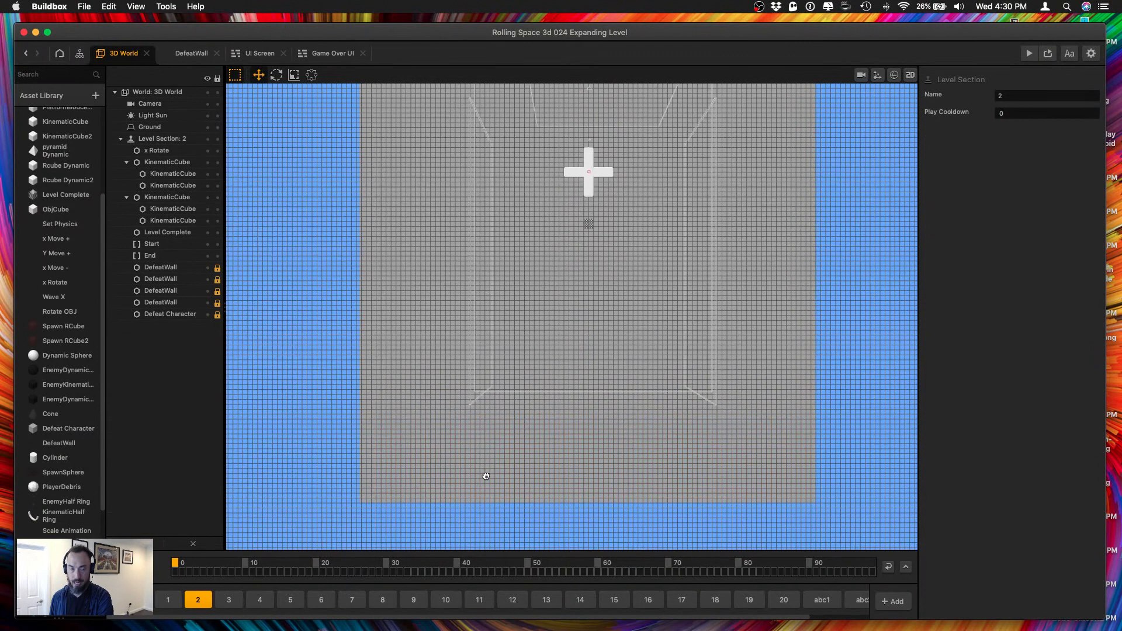
pyautogui.moveTo(540, 300); pyautogui.dragTo(534, 494)
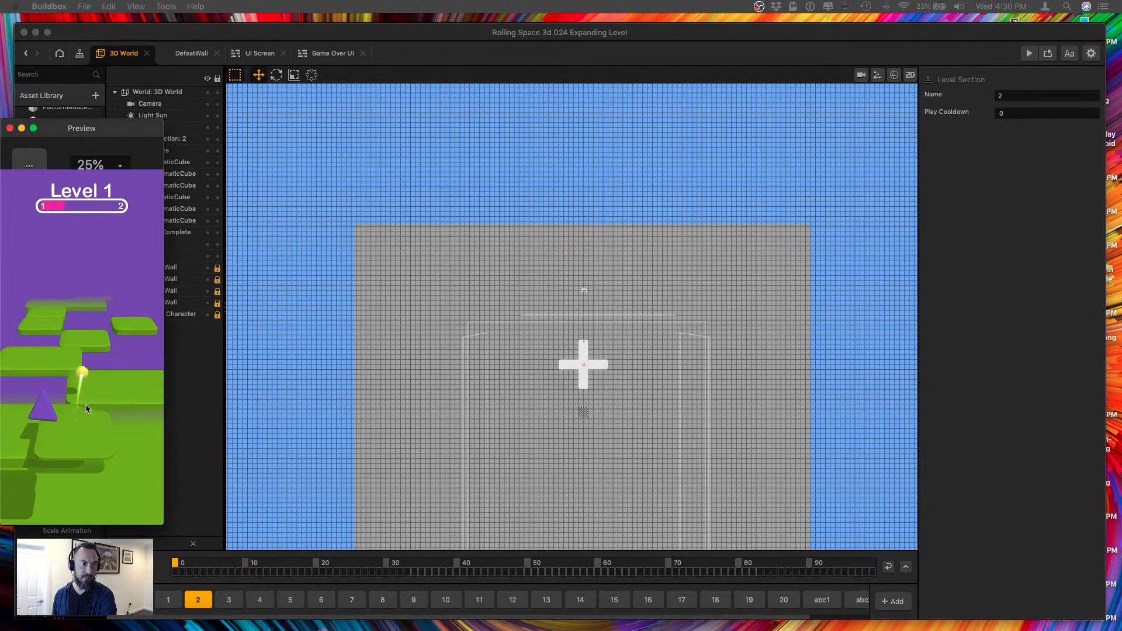
pyautogui.moveTo(71, 406)
pyautogui.mouseDown()
pyautogui.moveTo(99, 434)
pyautogui.moveTo(108, 422)
pyautogui.moveTo(71, 414)
pyautogui.moveTo(83, 454)
pyautogui.moveTo(94, 420)
pyautogui.moveTo(51, 413)
pyautogui.moveTo(60, 409)
pyautogui.moveTo(64, 454)
pyautogui.moveTo(83, 411)
pyautogui.moveTo(73, 448)
pyautogui.moveTo(116, 448)
pyautogui.moveTo(67, 439)
pyautogui.moveTo(63, 382)
pyautogui.moveTo(79, 365)
pyautogui.moveTo(110, 452)
pyautogui.mouseUp()
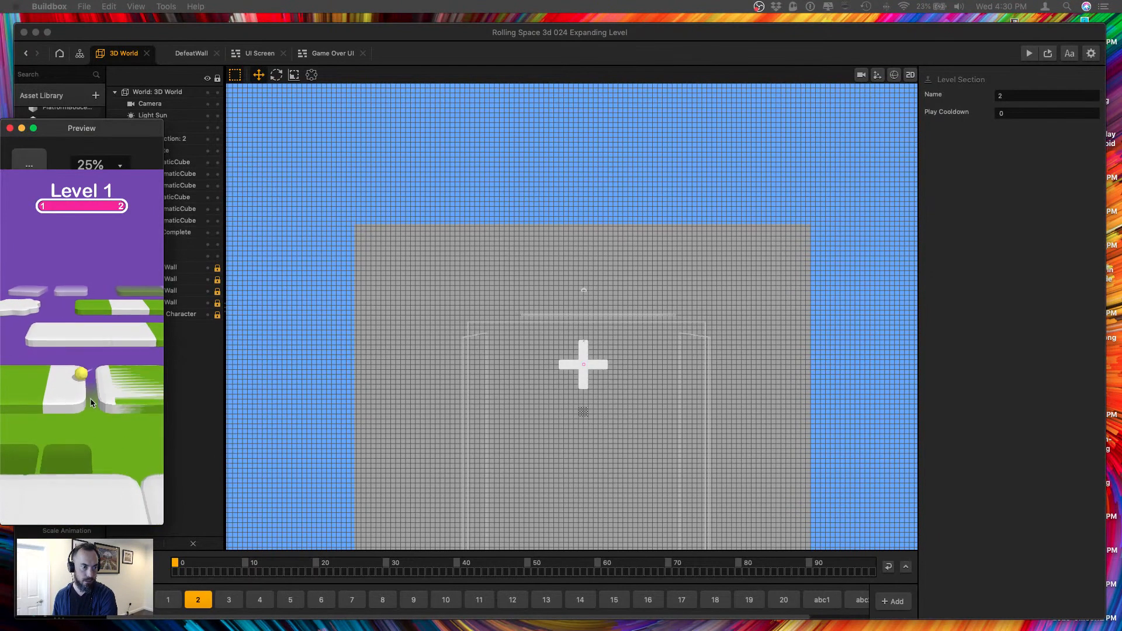
pyautogui.click(10, 128)
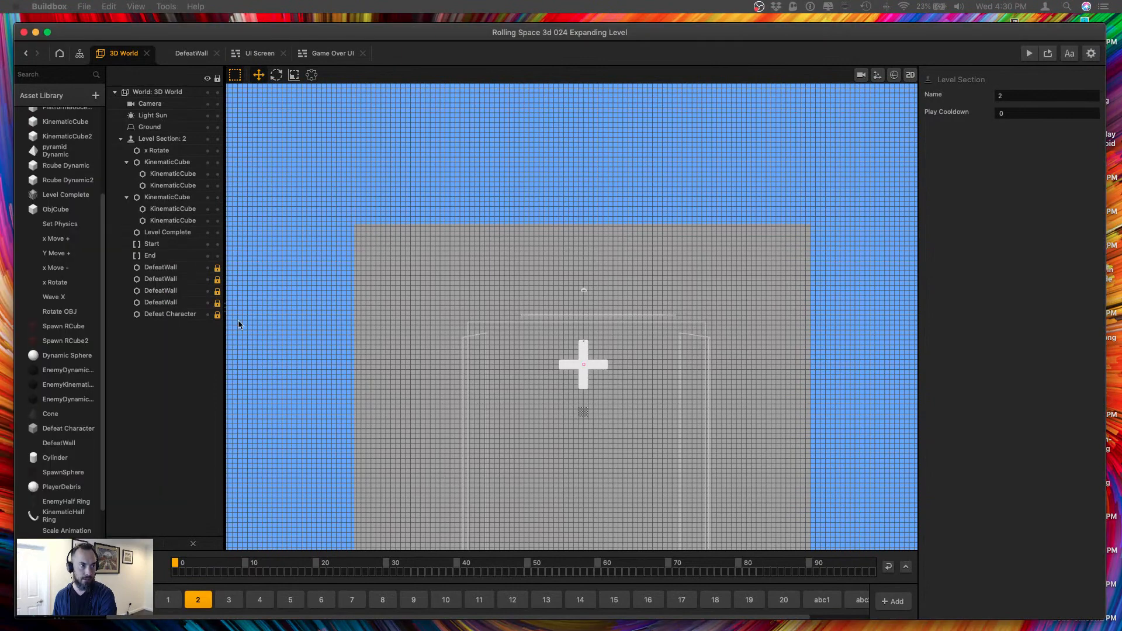
# Reopen level section 1 and examine its two Spawn RCube rows from the start border to the checkered finish.
pyautogui.click(158, 607)
pyautogui.scroll(10, 503, 476)
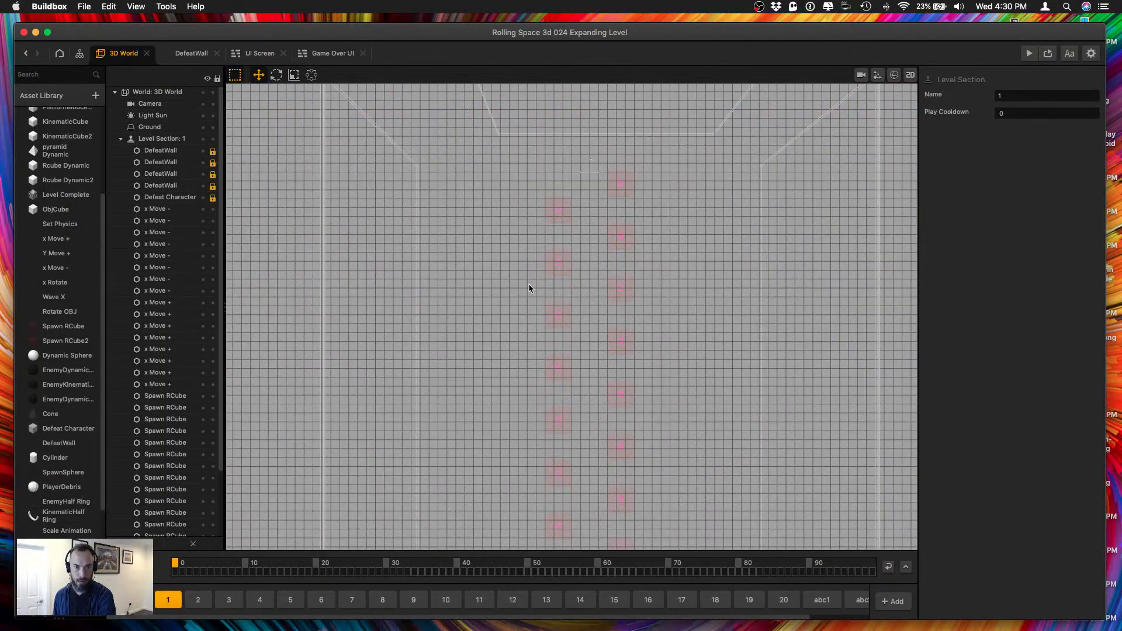
pyautogui.scroll(3, 528, 287)
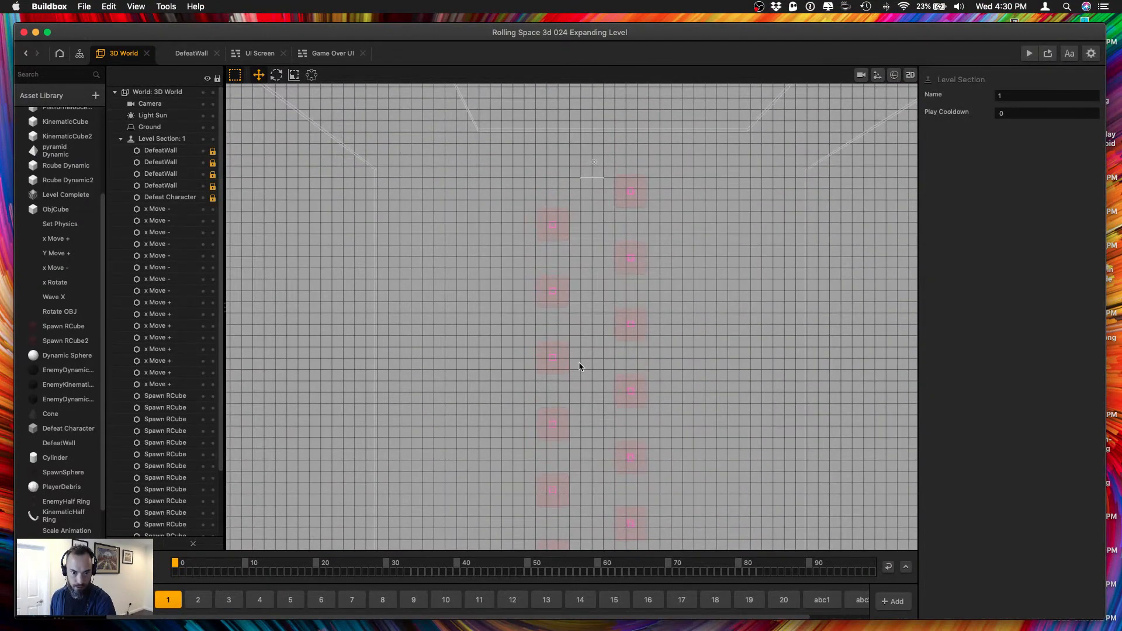
pyautogui.moveTo(560, 432); pyautogui.dragTo(546, 291, button='middle')
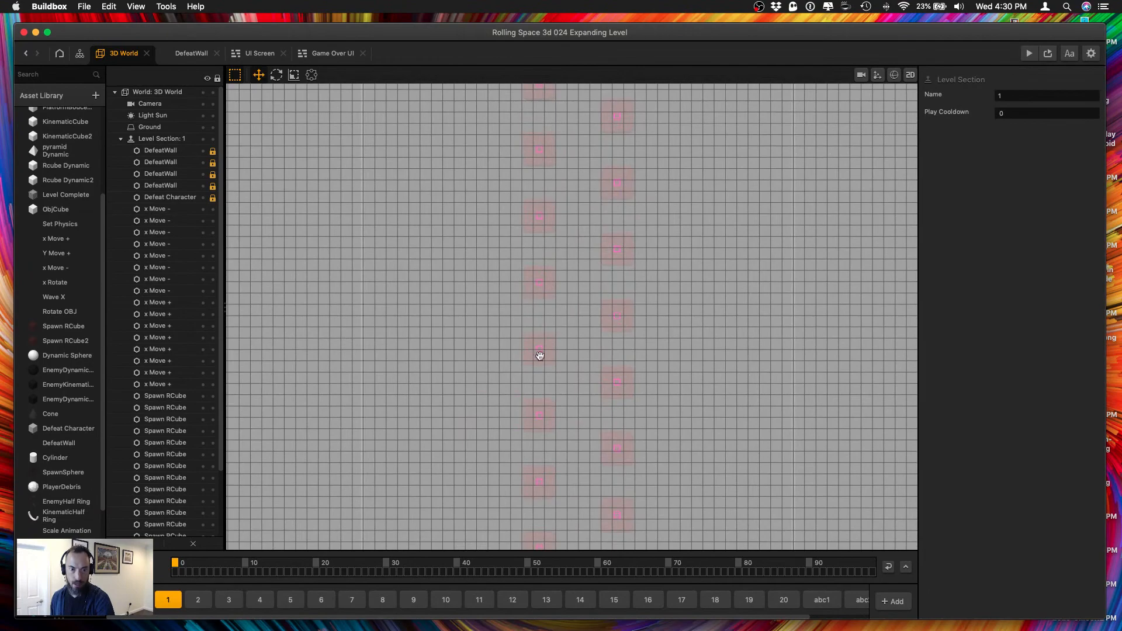
pyautogui.moveTo(539, 356); pyautogui.dragTo(559, 303, button='middle')
pyautogui.click(602, 433)
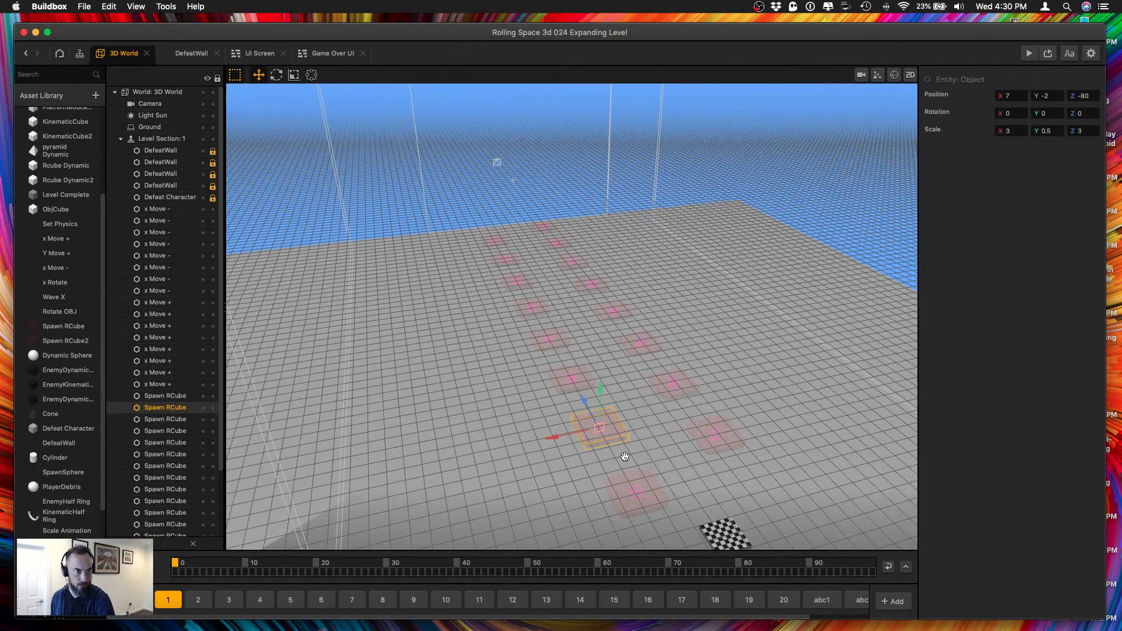
pyautogui.moveTo(615, 439); pyautogui.dragTo(531, 276, button='middle')
pyautogui.scroll(-5, 531, 277)
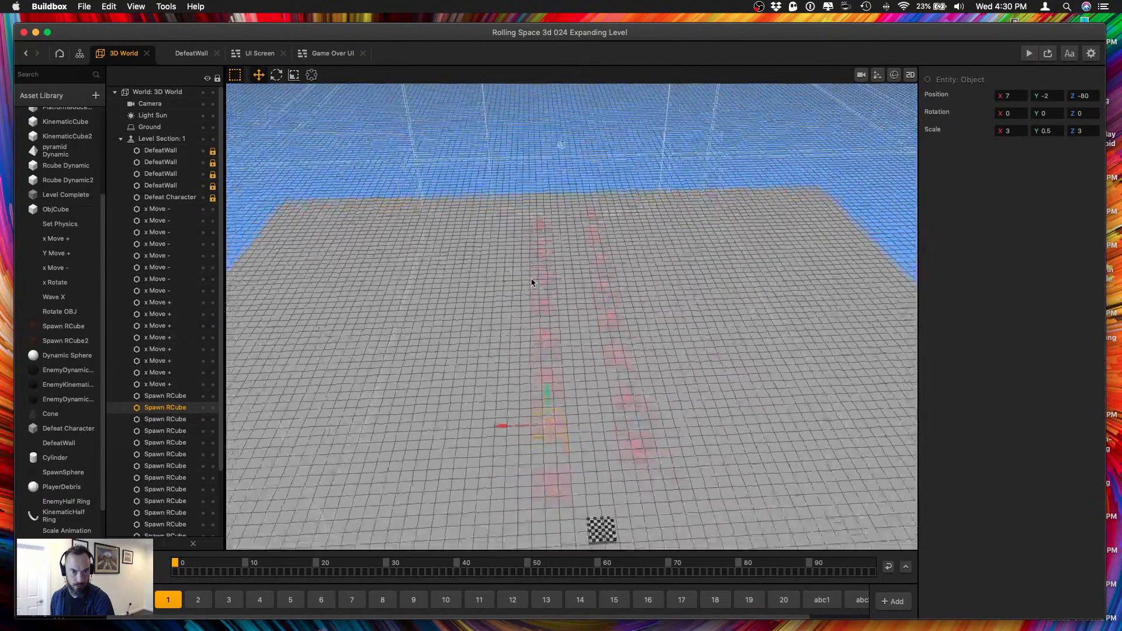
# Select each Spawn RCube row in turn to check which x Move - and x Move + objects belong to it.
pyautogui.click(516, 234)
pyautogui.moveTo(558, 454); pyautogui.dragTo(558, 455)
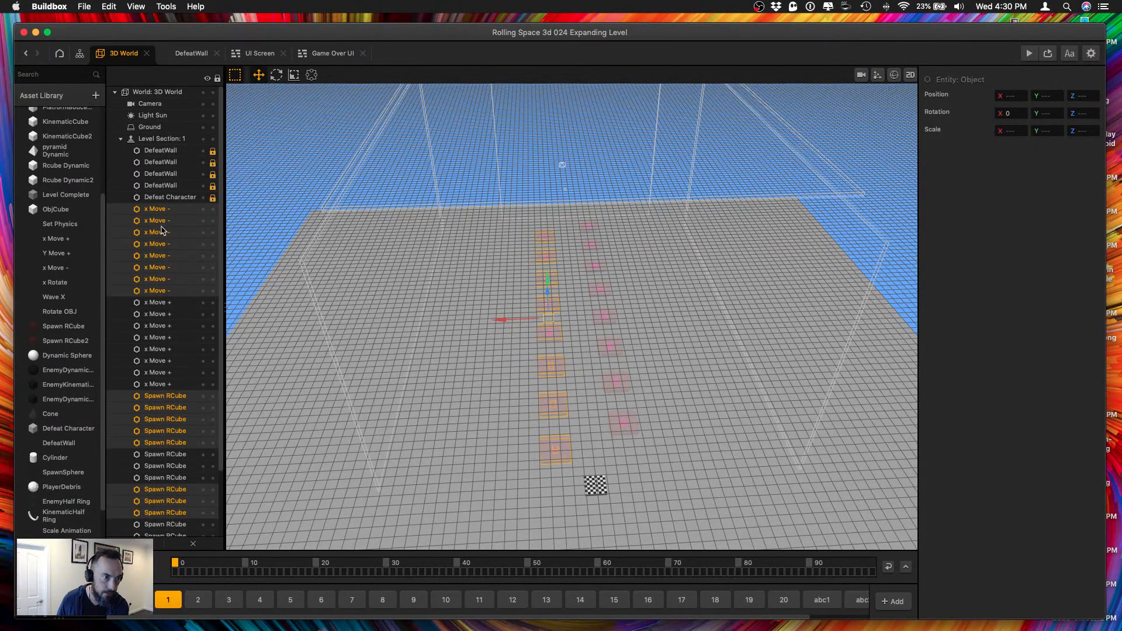
pyautogui.scroll(-5, 162, 231)
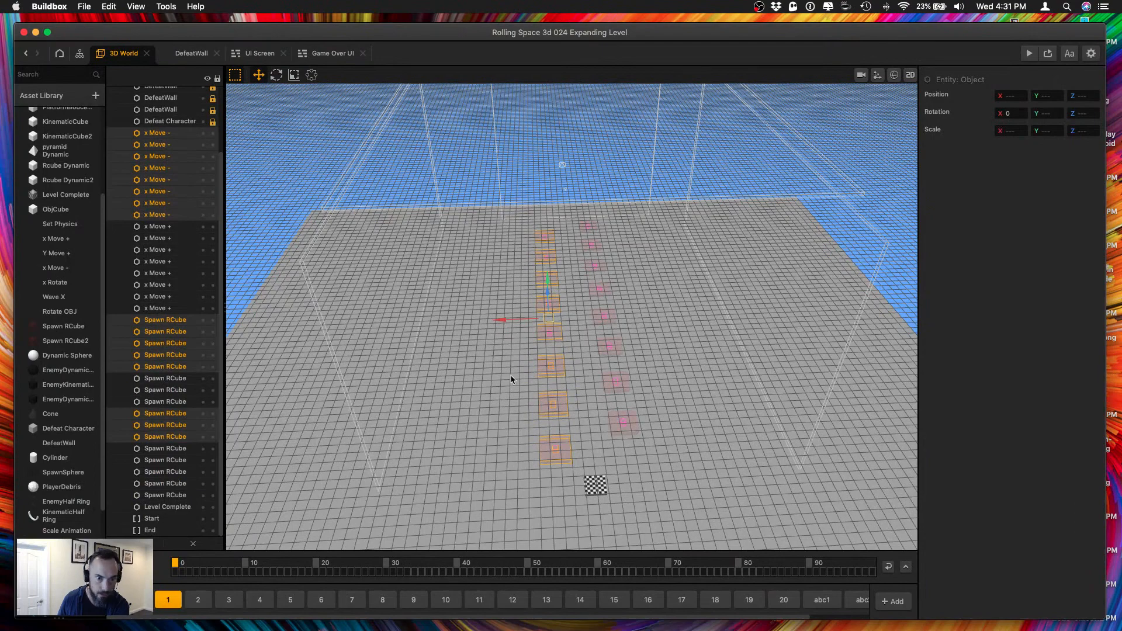
pyautogui.moveTo(513, 377); pyautogui.dragTo(676, 370, button='middle')
pyautogui.scroll(-3, 621, 371)
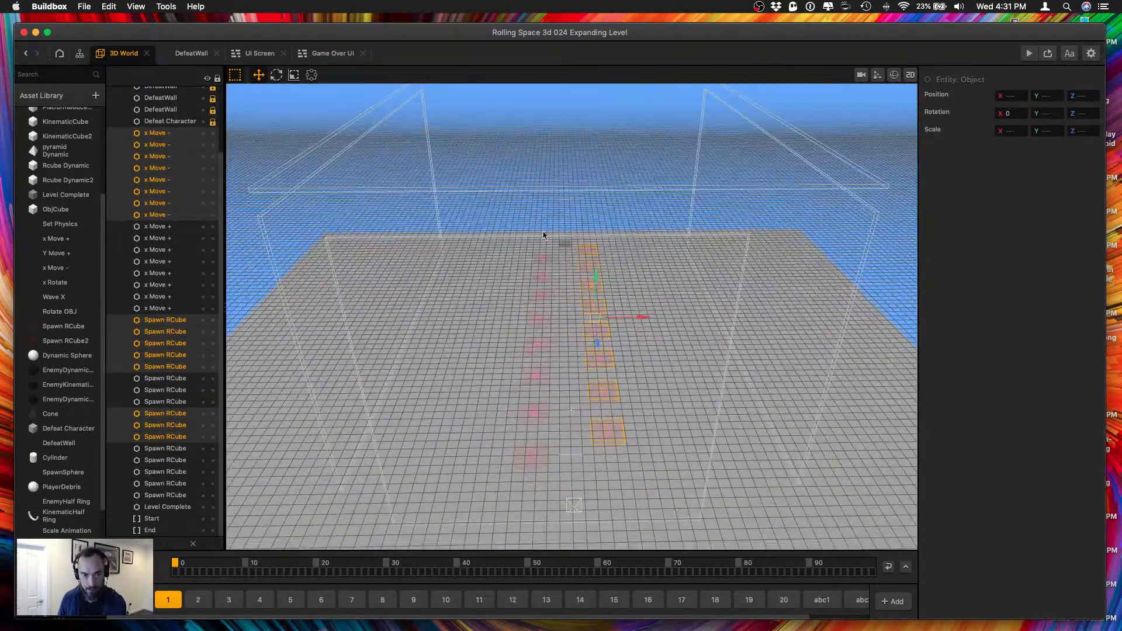
pyautogui.moveTo(511, 246); pyautogui.dragTo(548, 478)
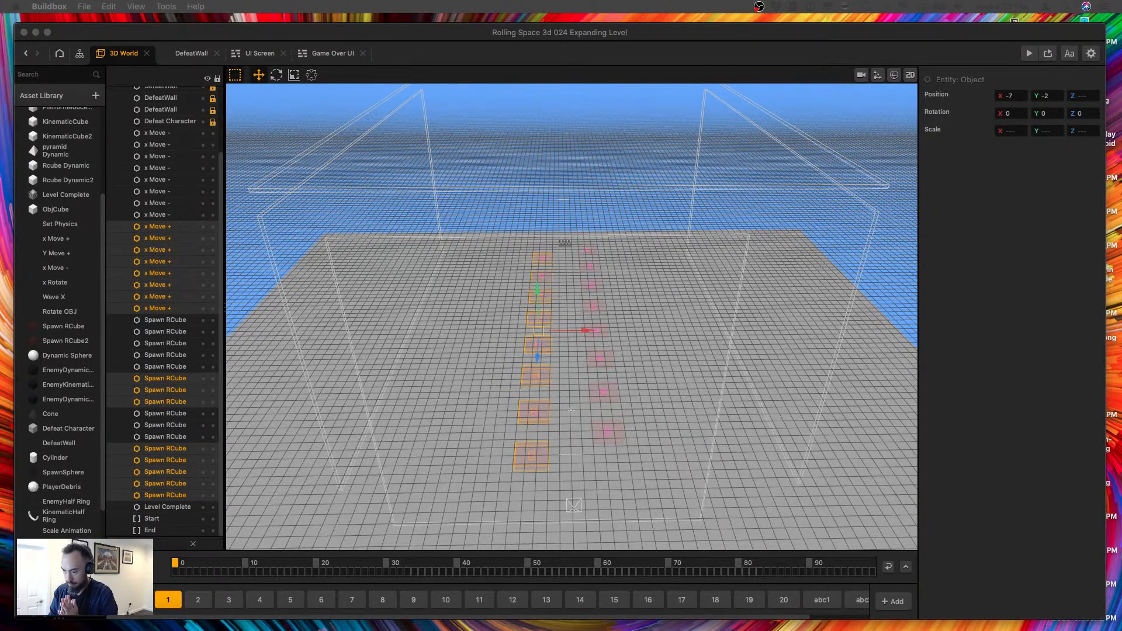
pyautogui.hotkey('ctrl', 'Up')
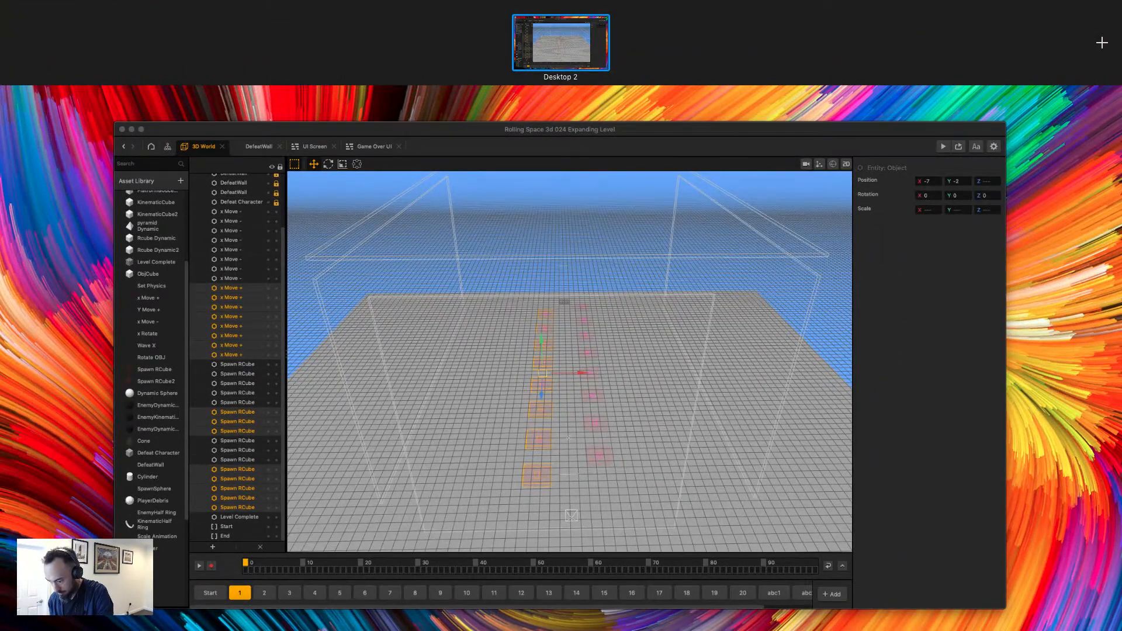
pyautogui.hotkey('ctrl', 'Up')
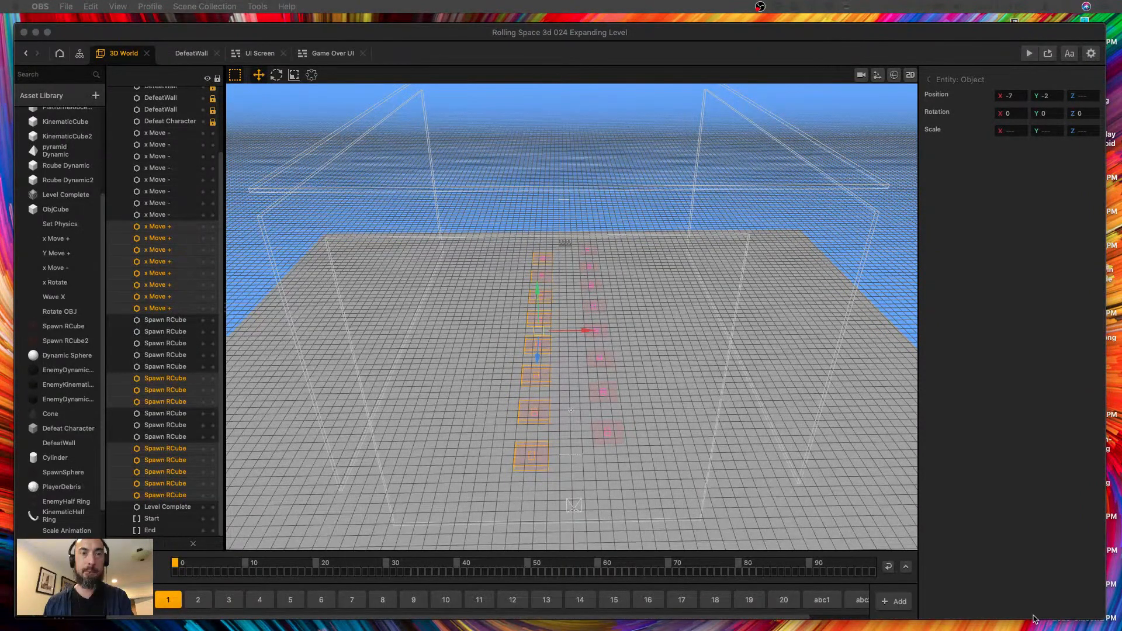
pyautogui.hotkey('ctrl', 'Up')
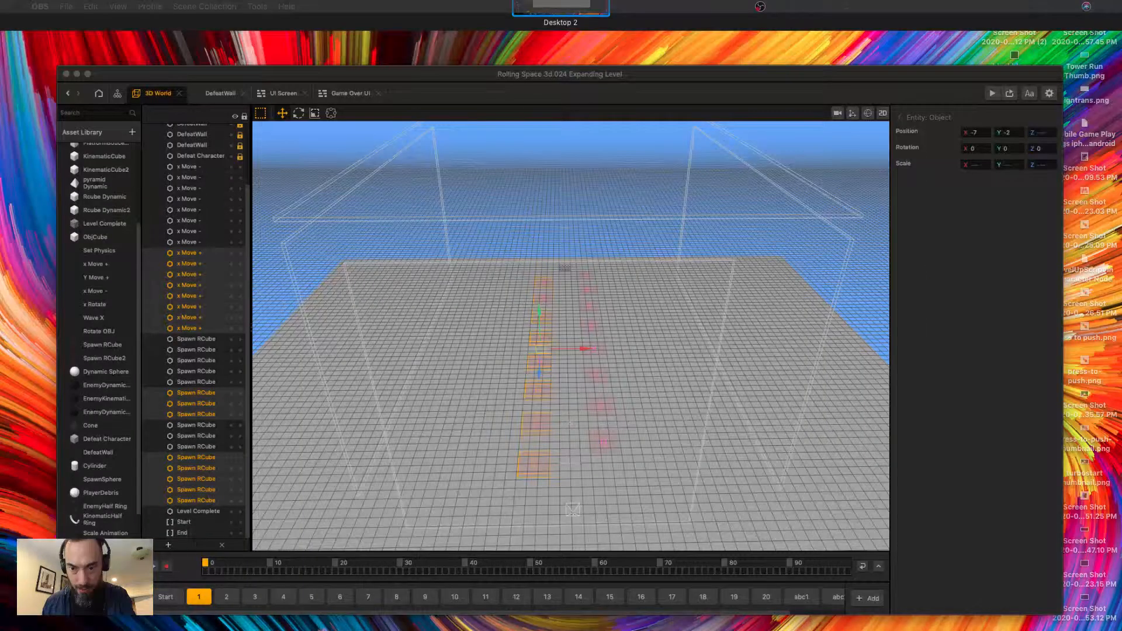
pyautogui.hotkey('ctrl', 'Up')
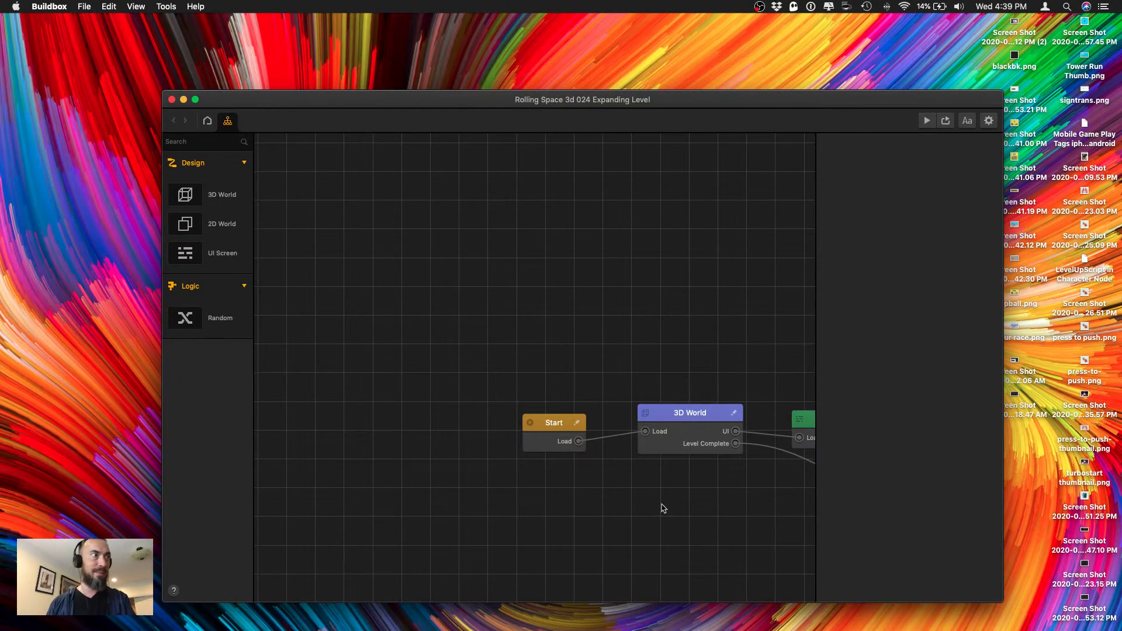
pyautogui.scroll(-2, 481, 231)
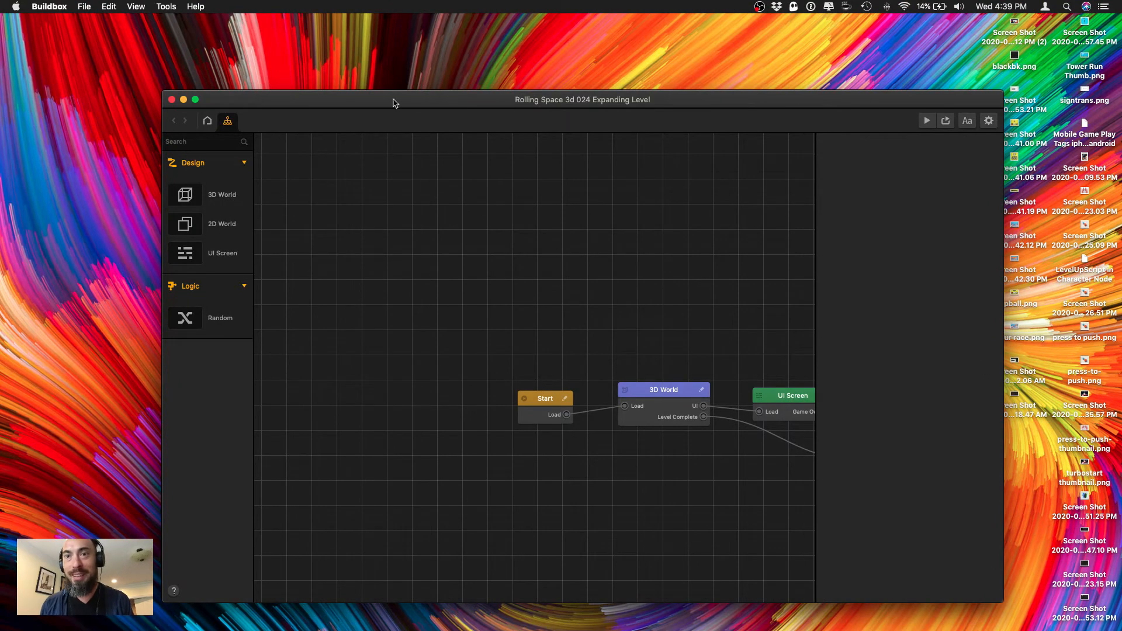
# Open the Mac's Energy Saver preferences and review the Power Adapter and Battery settings.
pyautogui.click(936, 7)
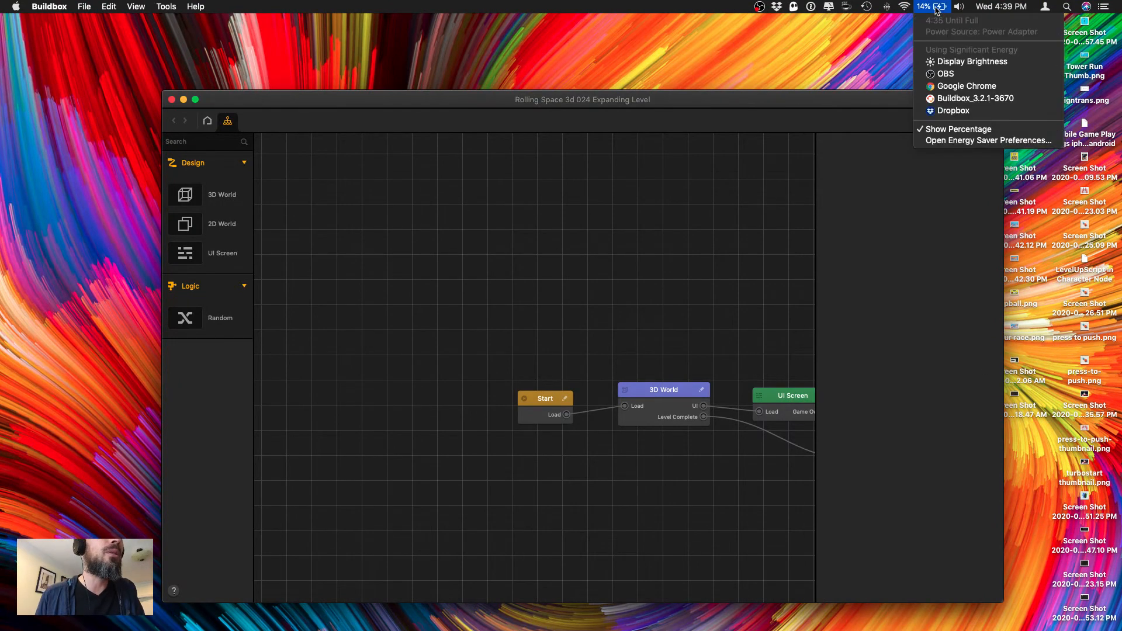
pyautogui.click(949, 143)
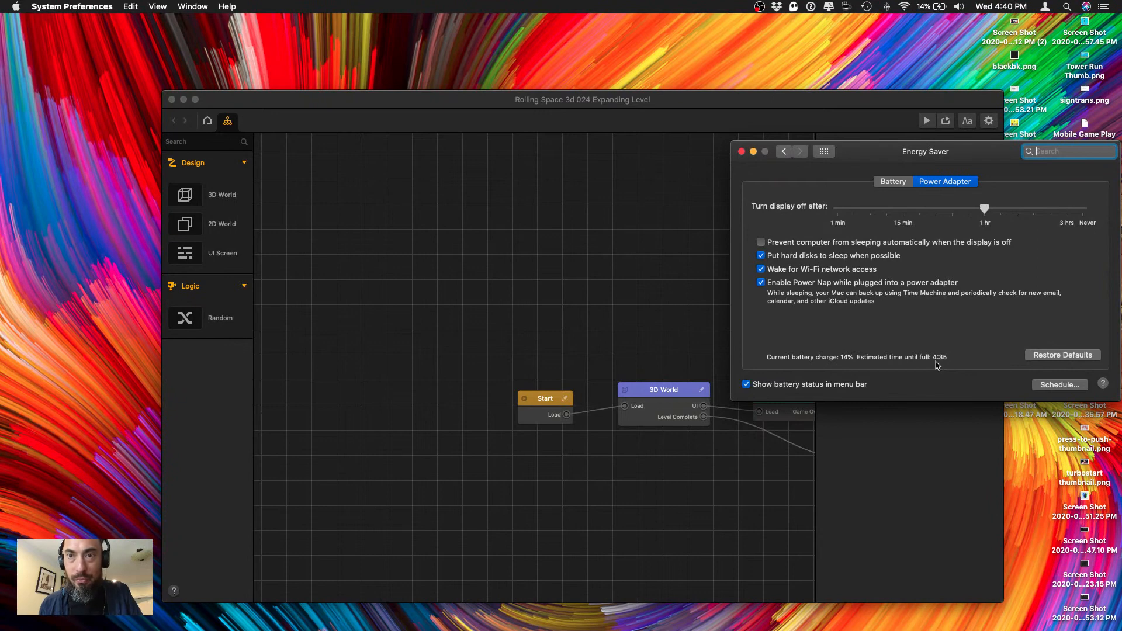
pyautogui.click(932, 7)
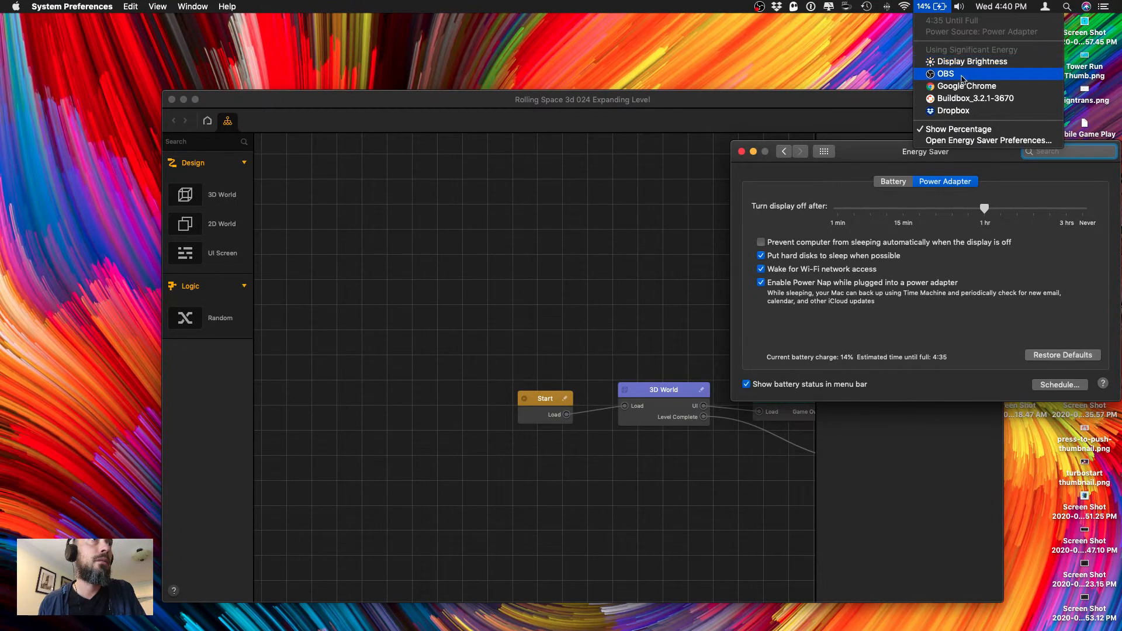
pyautogui.click(955, 141)
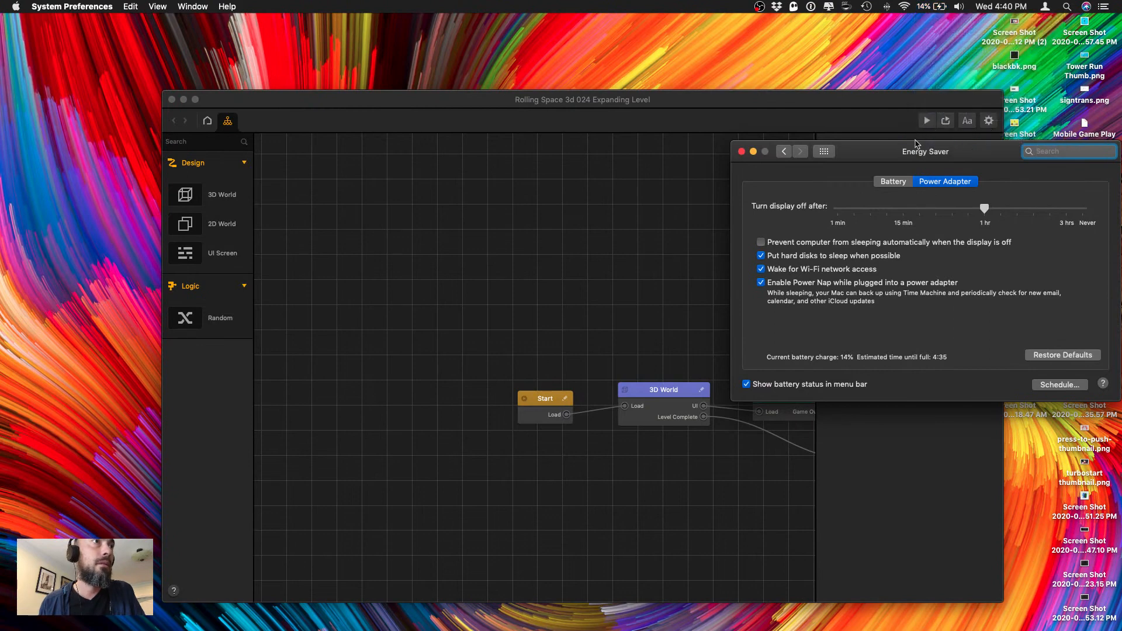
pyautogui.click(901, 182)
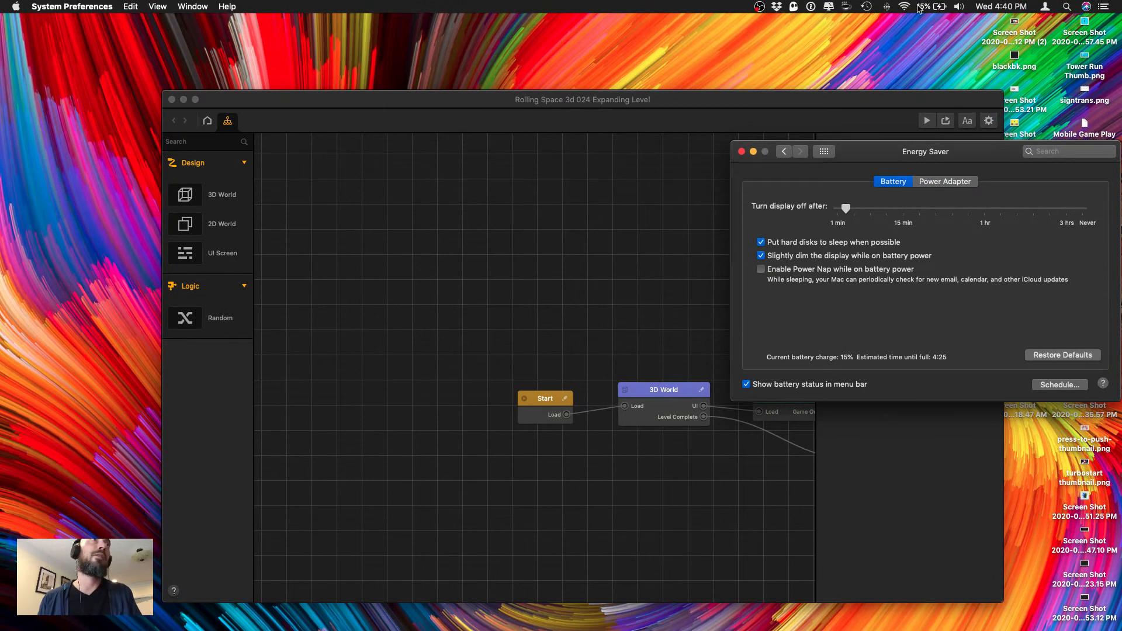
# Close the Energy Saver preferences, and reposition and enlarge the project window to fill most of the screen.
pyautogui.moveTo(637, 97); pyautogui.dragTo(470, 47)
pyautogui.click(945, 374)
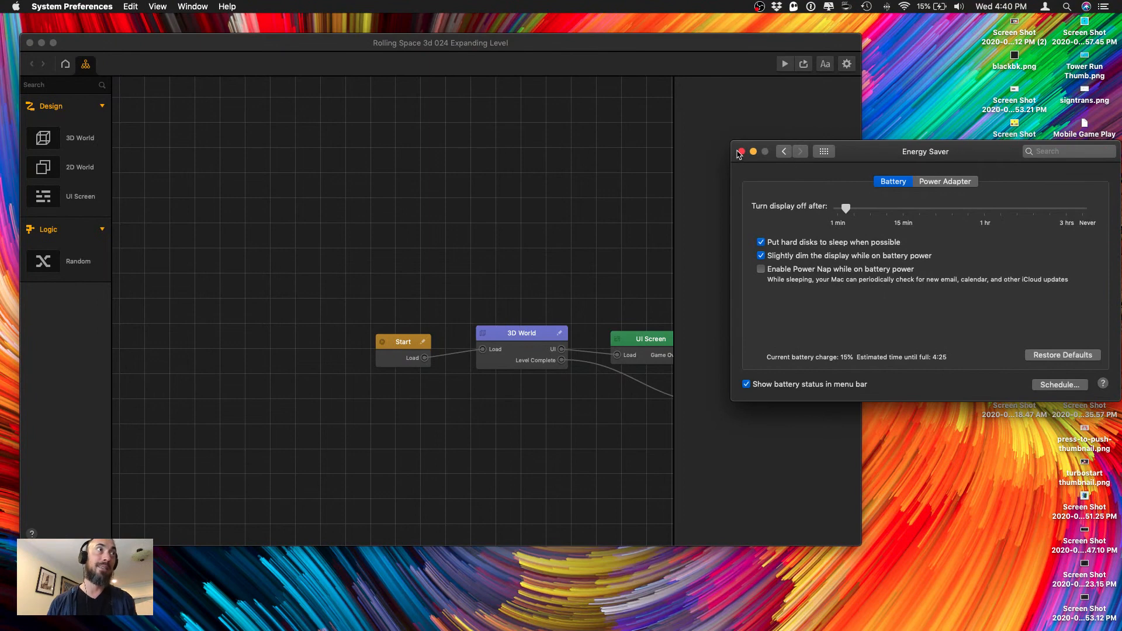
pyautogui.click(741, 153)
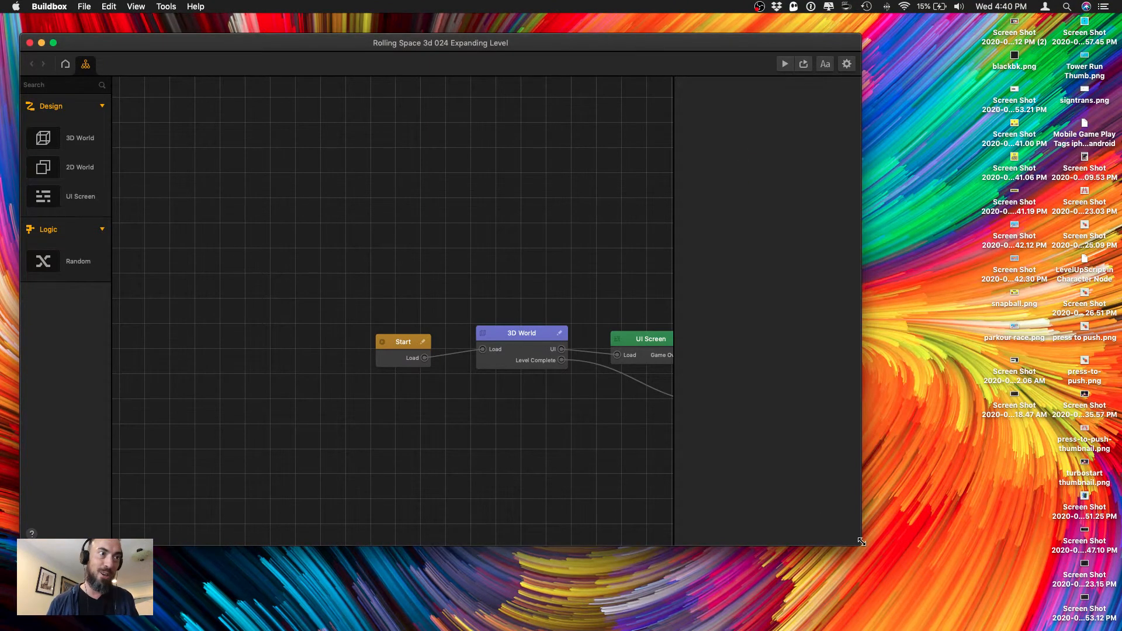
pyautogui.moveTo(859, 543); pyautogui.dragTo(1084, 597)
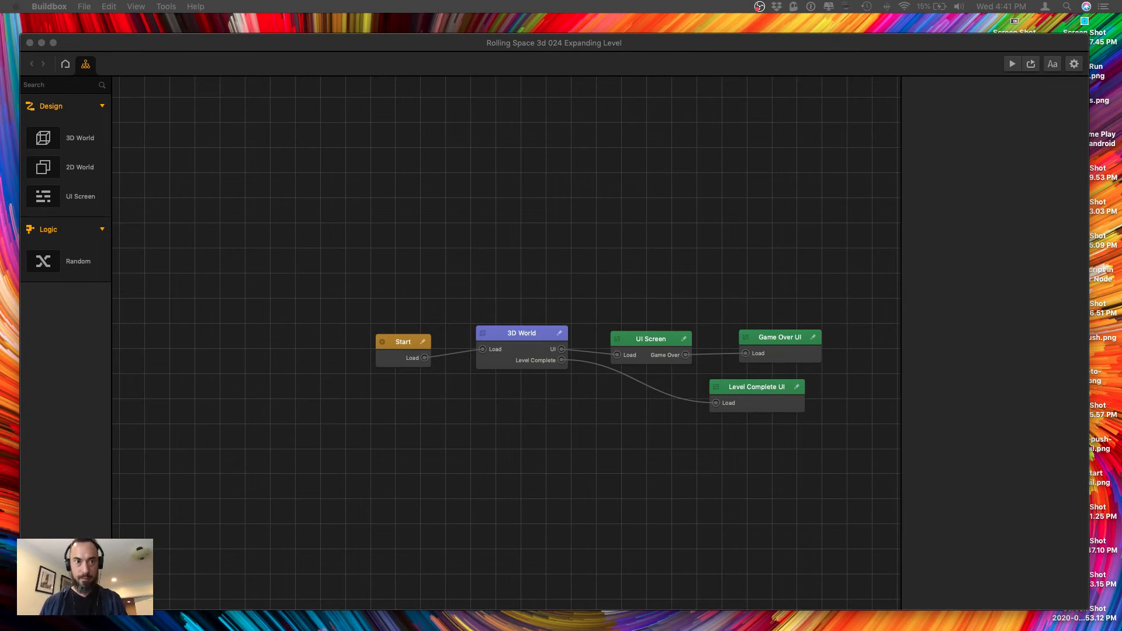
# Open the 3D World scene from the project's node map and view level section 1's Spawn RCube rows up close.
pyautogui.click(551, 471)
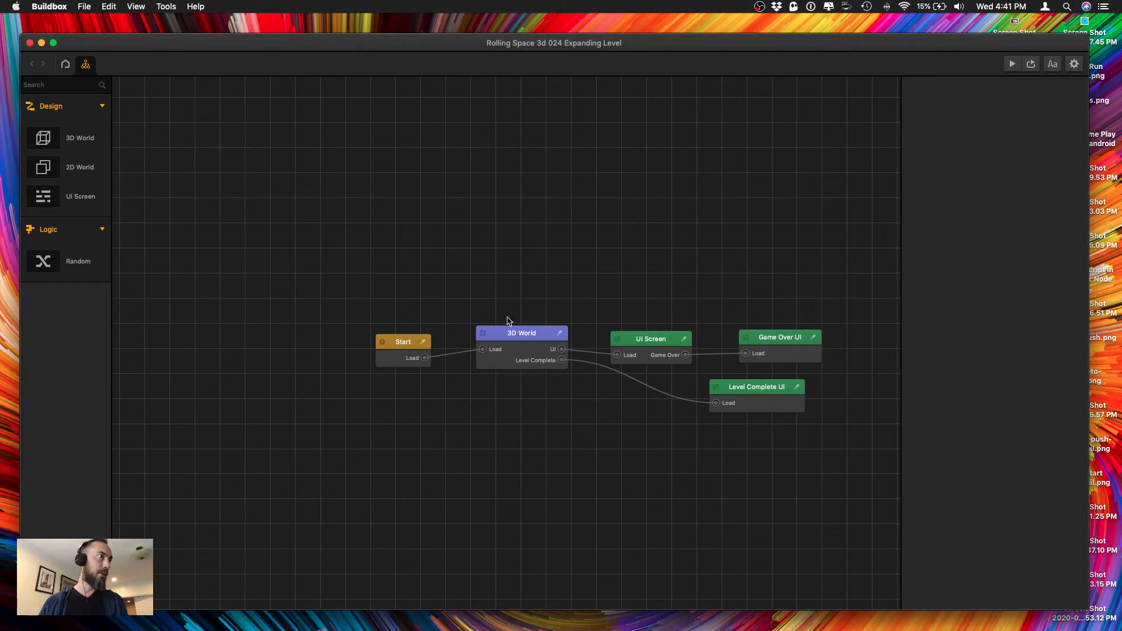
pyautogui.click(517, 337)
pyautogui.doubleClick(516, 337)
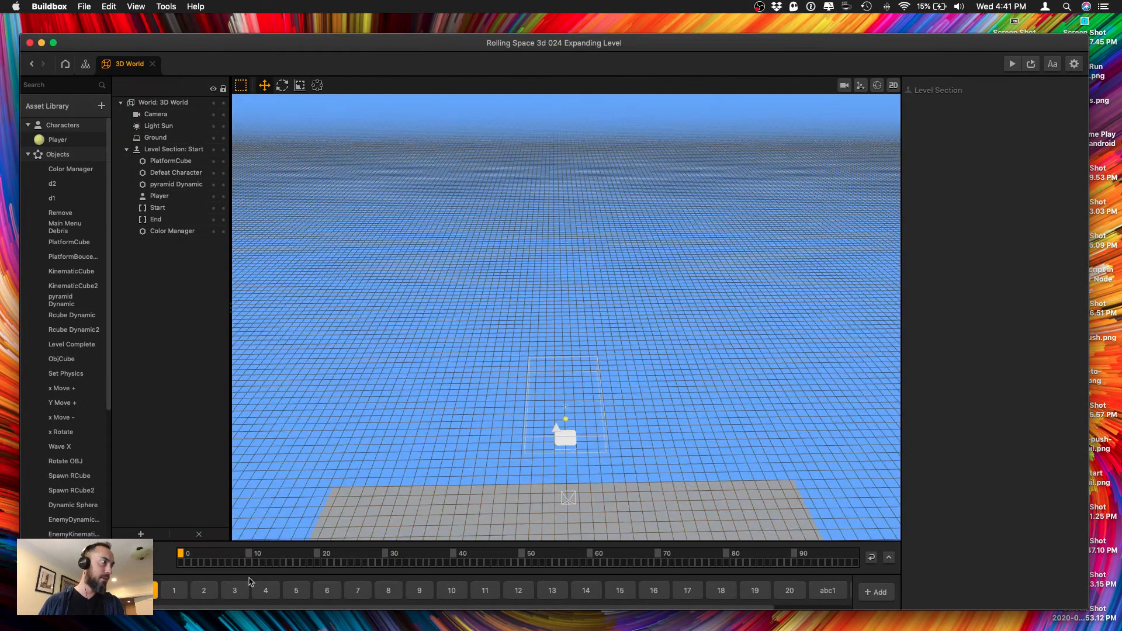
pyautogui.click(178, 591)
pyautogui.scroll(-3, 342, 417)
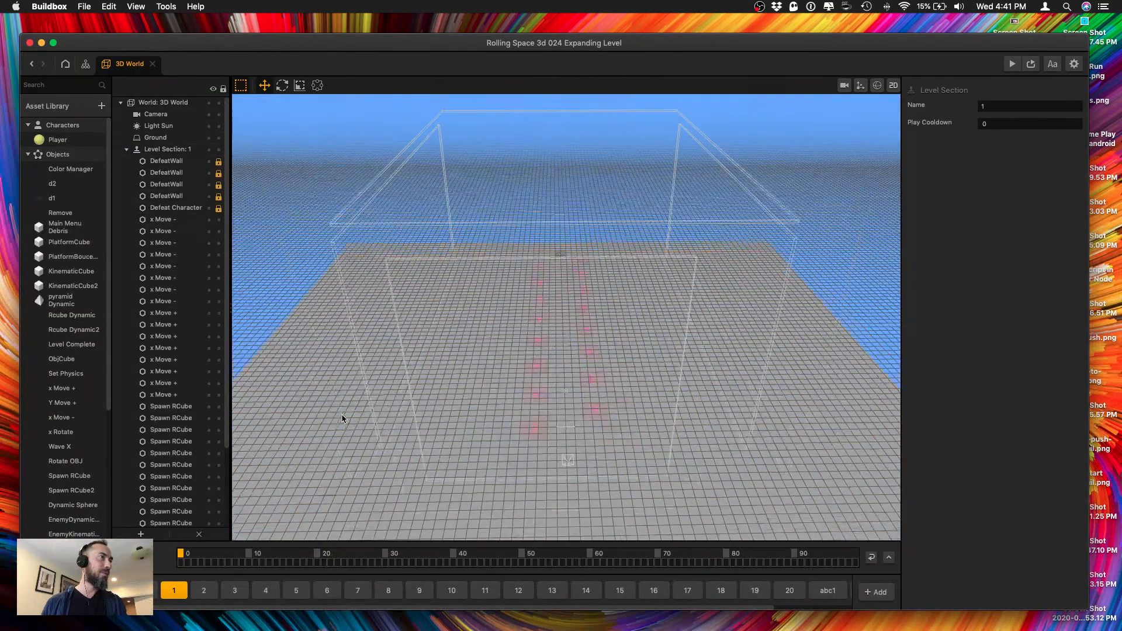
pyautogui.scroll(8, 470, 341)
pyautogui.scroll(3, 469, 341)
pyautogui.scroll(2, 471, 387)
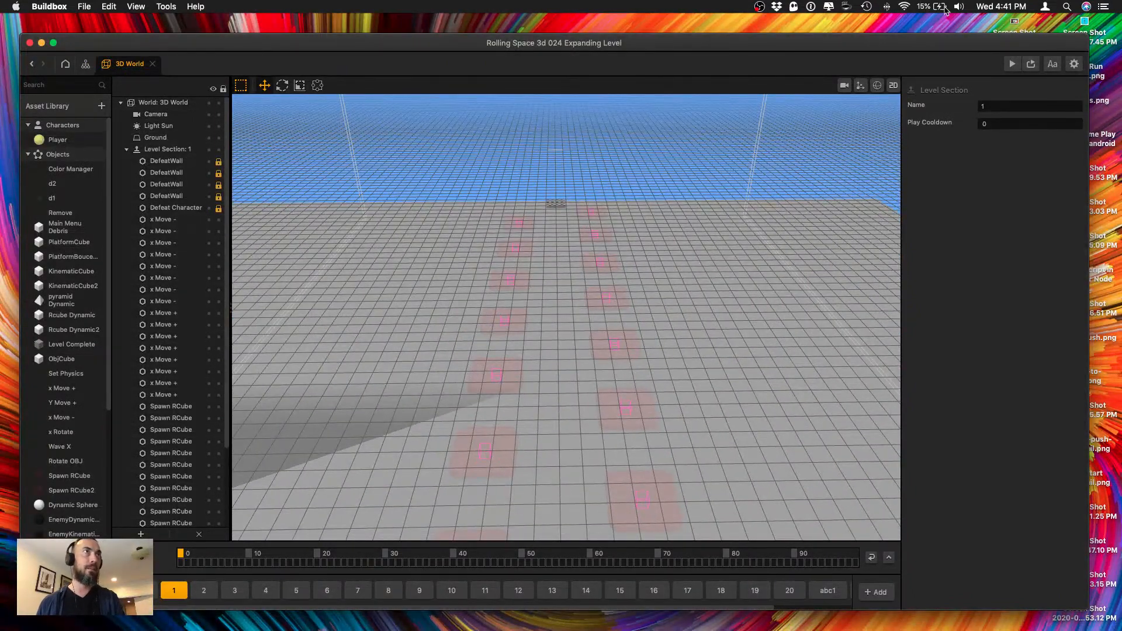
# Inspect a Spawn RCube in level section 1 and play-test the level in the preview.
pyautogui.scroll(2, 550, 372)
pyautogui.moveTo(551, 384); pyautogui.dragTo(594, 386, button='right')
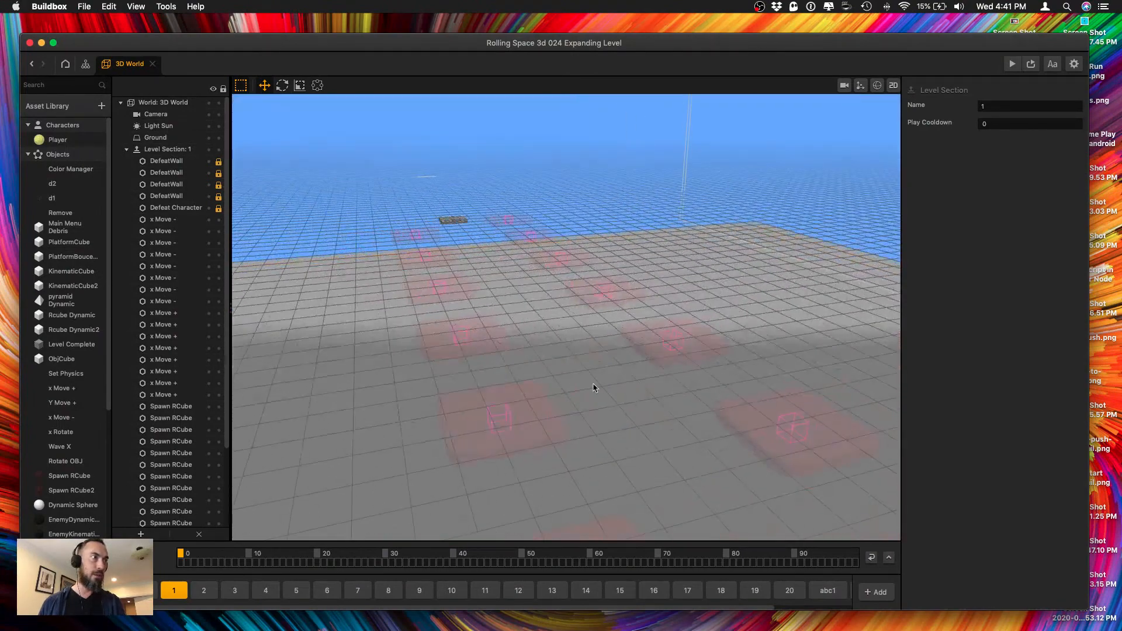
pyautogui.click(484, 412)
pyautogui.moveTo(517, 408); pyautogui.dragTo(611, 367, button='right')
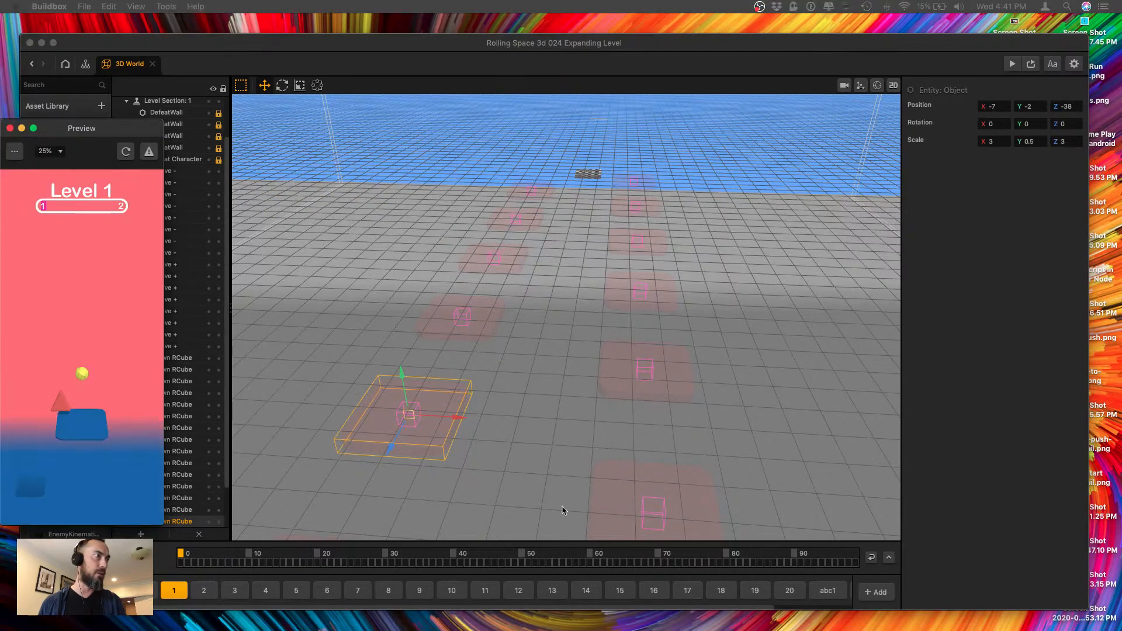
pyautogui.moveTo(112, 133); pyautogui.dragTo(791, 110)
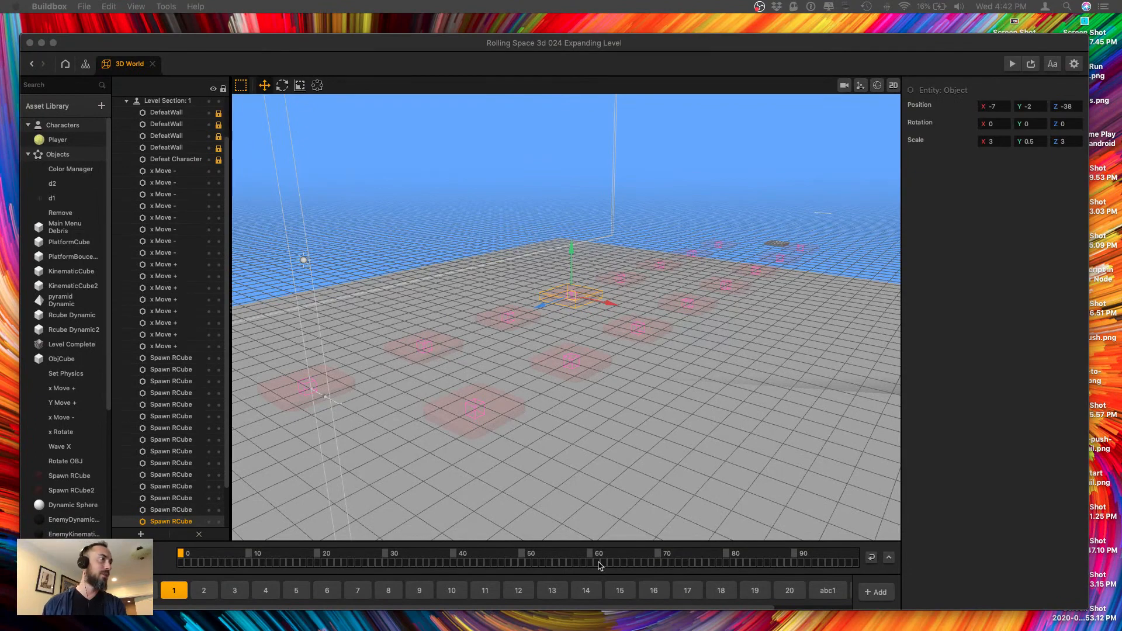
# View level section 1 from the side and front, and select the nearest Spawn RCube of the row at X -7.
pyautogui.click(540, 416)
pyautogui.click(458, 461)
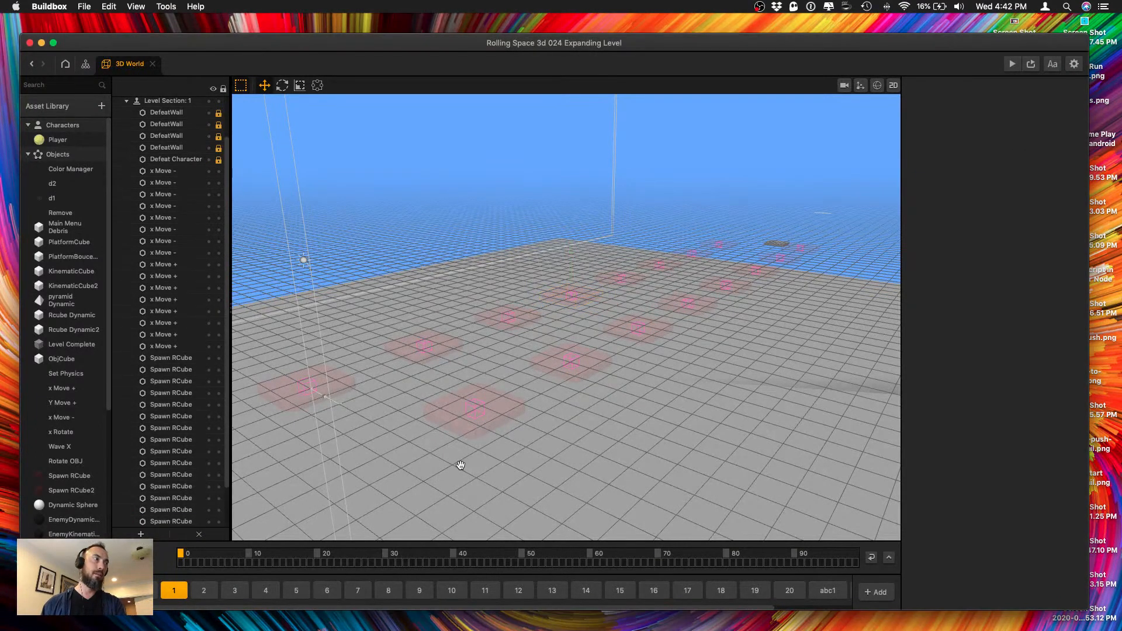
pyautogui.moveTo(458, 462)
pyautogui.mouseDown(button='right')
pyautogui.moveTo(492, 429)
pyautogui.moveTo(488, 465)
pyautogui.moveTo(464, 440)
pyautogui.moveTo(448, 465)
pyautogui.moveTo(474, 441)
pyautogui.moveTo(456, 454)
pyautogui.mouseUp(button='right')
pyautogui.click(465, 447)
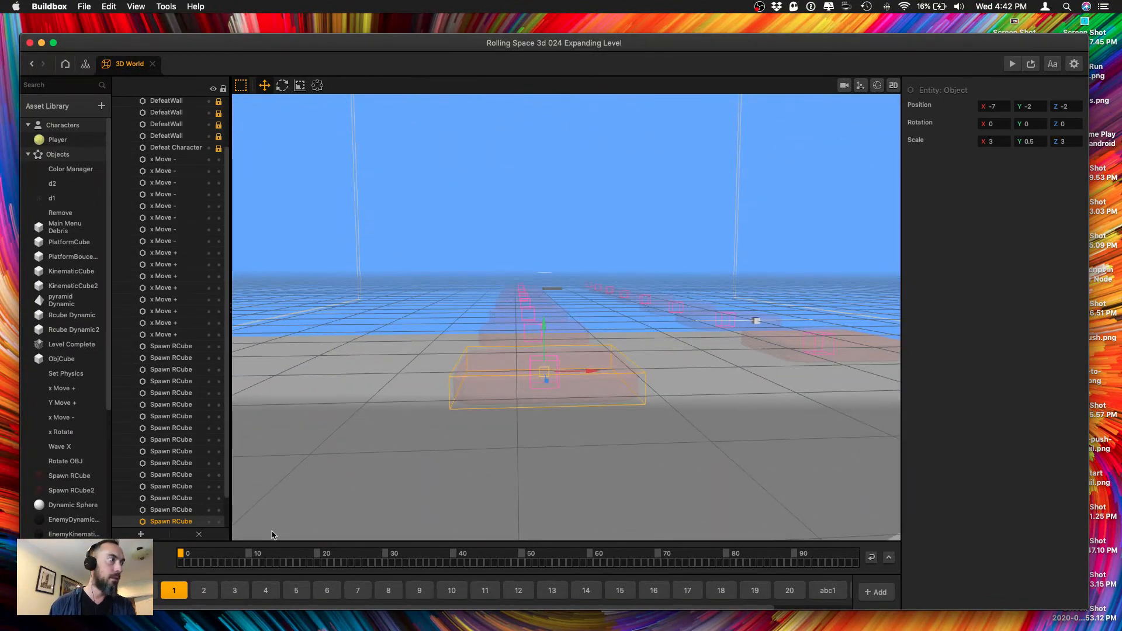
# Open the Color Manager's node map, check the settings of the topmost If Collide node, and return to the 3D World scene.
pyautogui.click(50, 170)
pyautogui.doubleClick(50, 170)
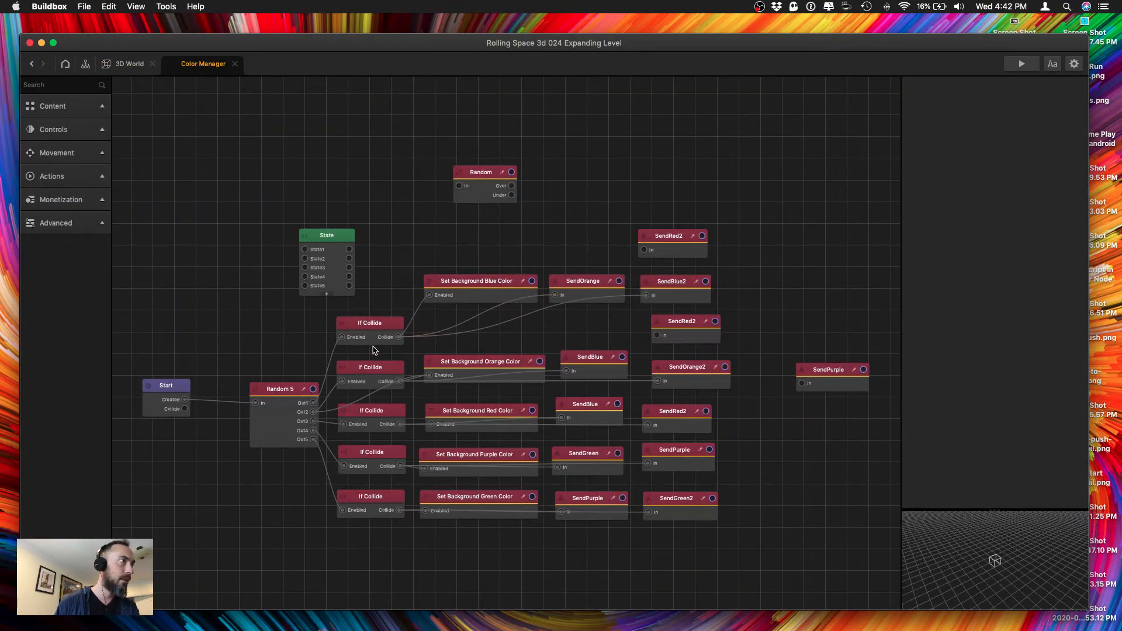
pyautogui.click(368, 329)
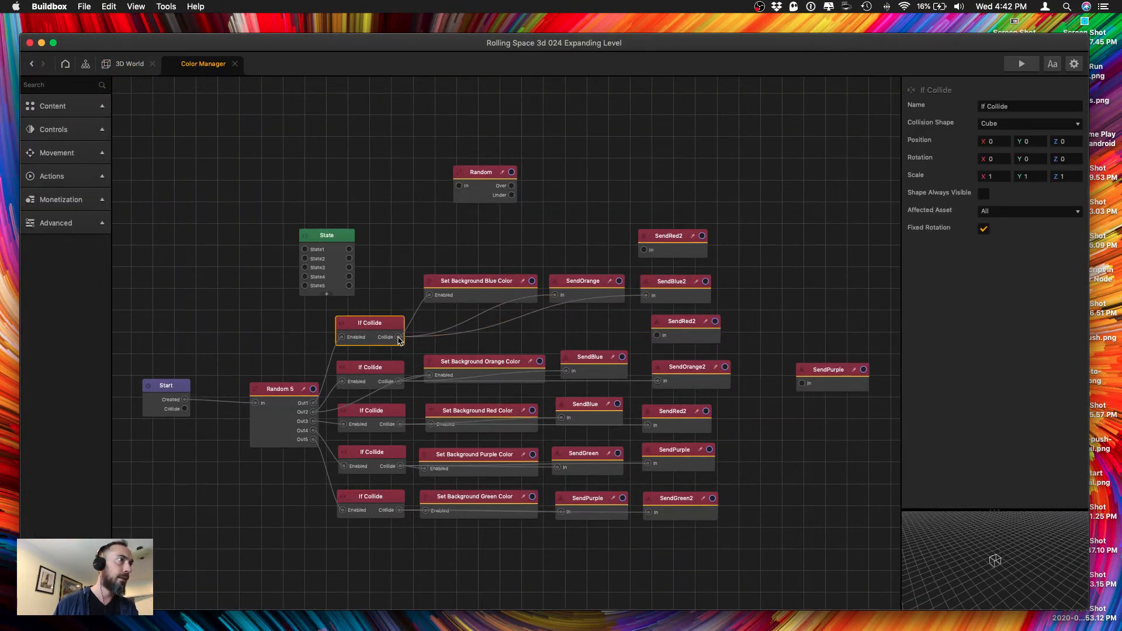
pyautogui.click(126, 65)
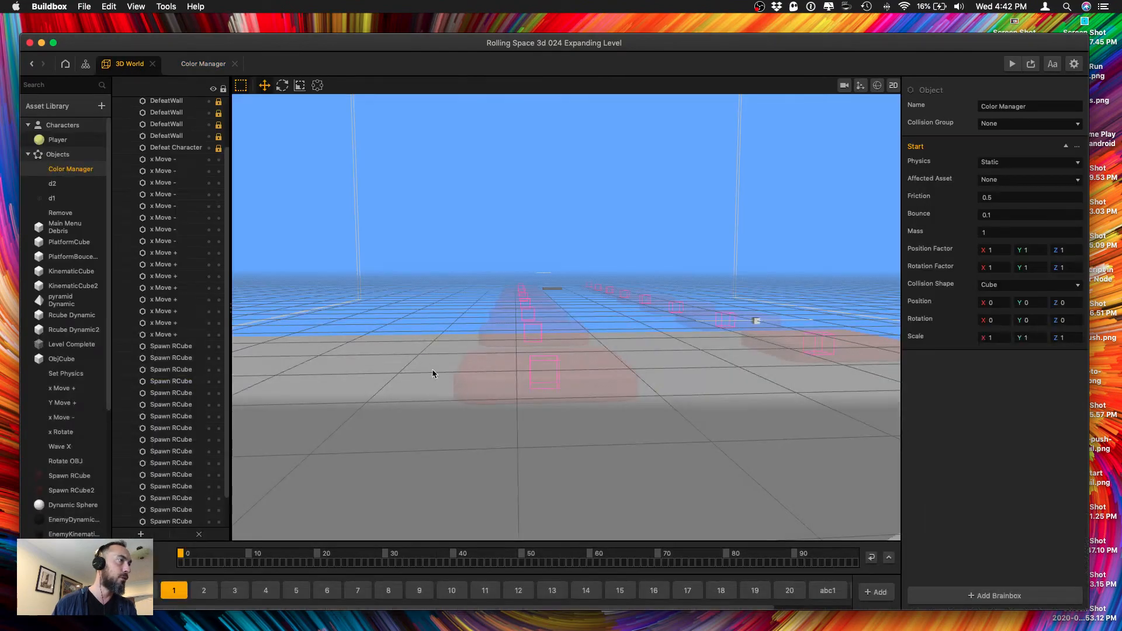
# Play-test level 1, restart the run with Debug Mode on to check the collision shapes, and put the preview away.
pyautogui.keyDown('alt'); pyautogui.moveTo(531, 363); pyautogui.dragTo(514, 243); pyautogui.keyUp('alt')
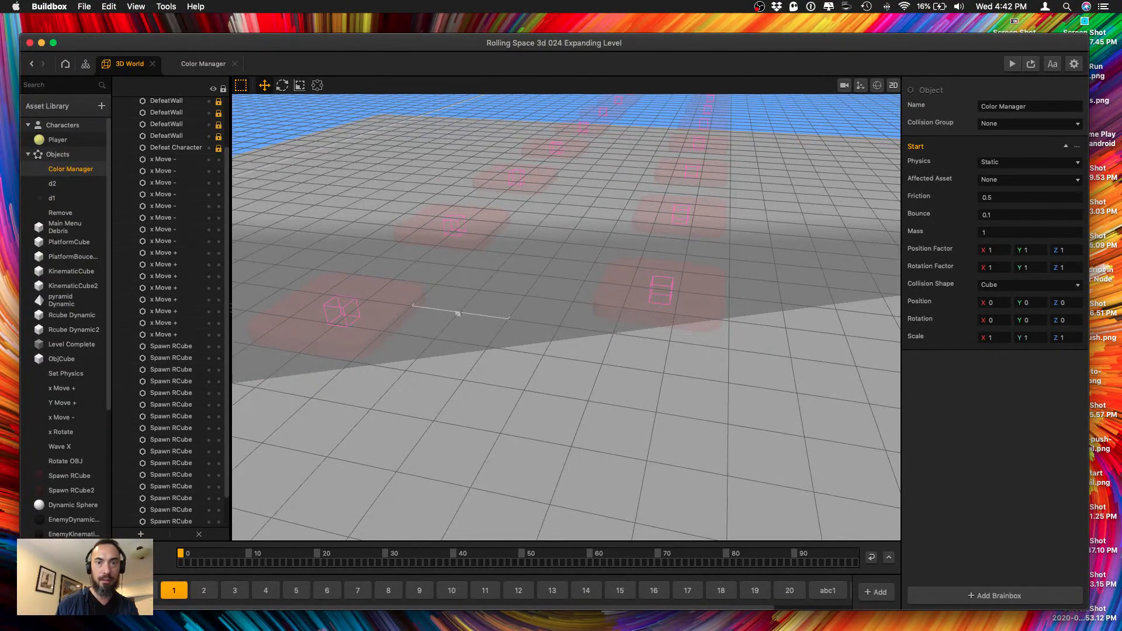
pyautogui.keyDown('alt'); pyautogui.moveTo(544, 251); pyautogui.dragTo(671, 242); pyautogui.keyUp('alt')
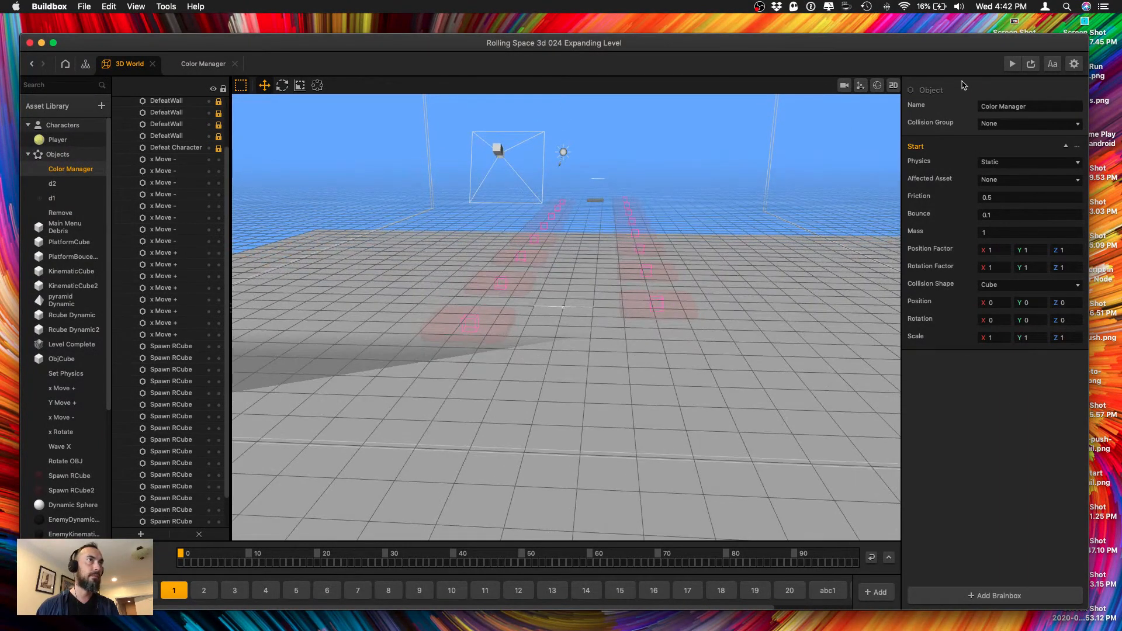
pyautogui.click(1013, 60)
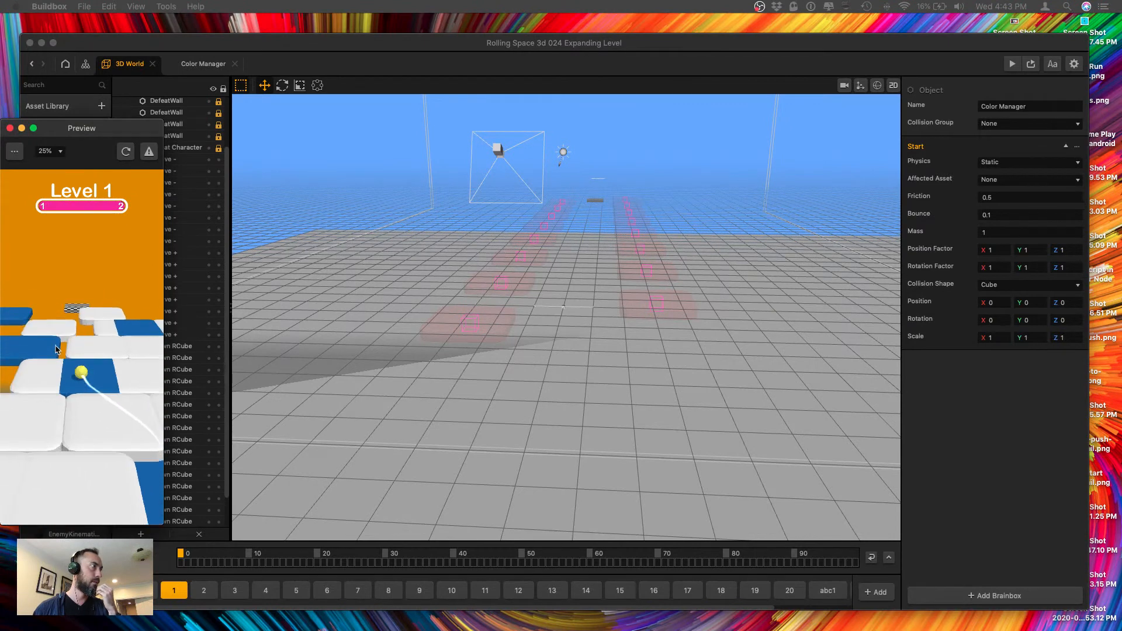
pyautogui.click(15, 151)
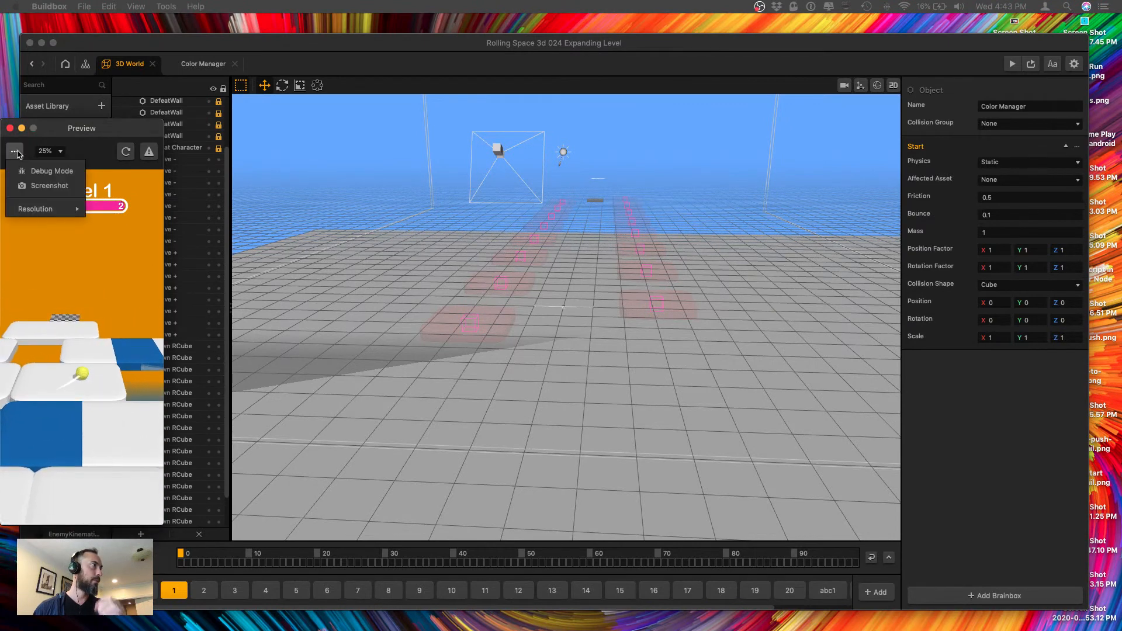
pyautogui.click(41, 166)
pyautogui.click(126, 151)
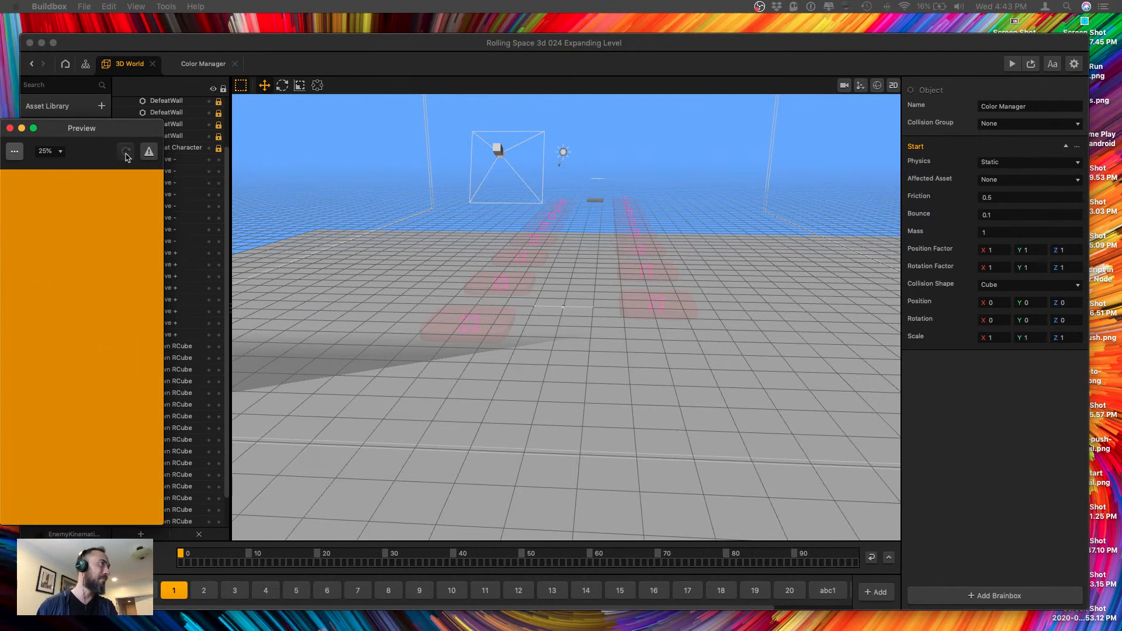
pyautogui.moveTo(118, 132); pyautogui.dragTo(150, 130)
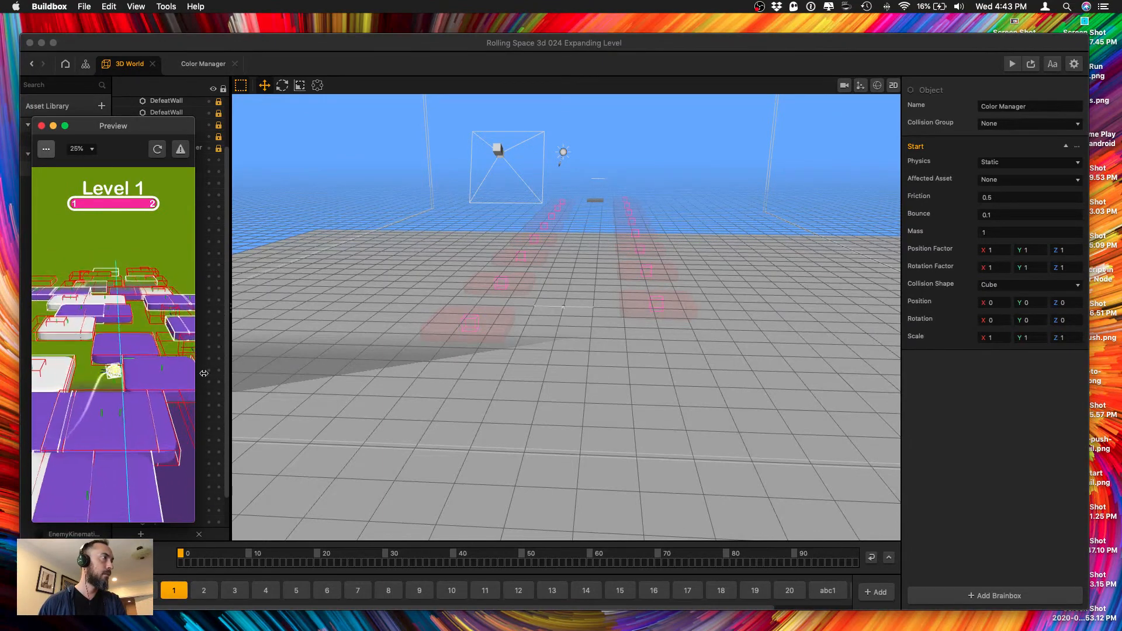
pyautogui.click(52, 126)
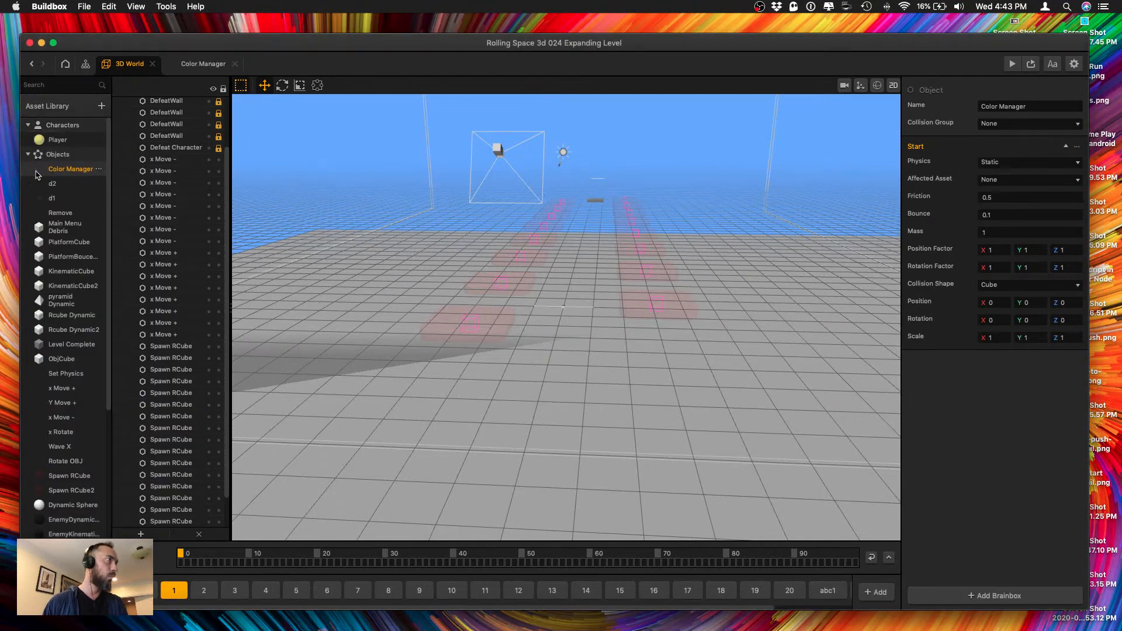
# Review the collision nodes in the Player's node map and set the If Collide node feeding Add Point to a Sphere collision shape.
pyautogui.doubleClick(59, 140)
pyautogui.click(295, 293)
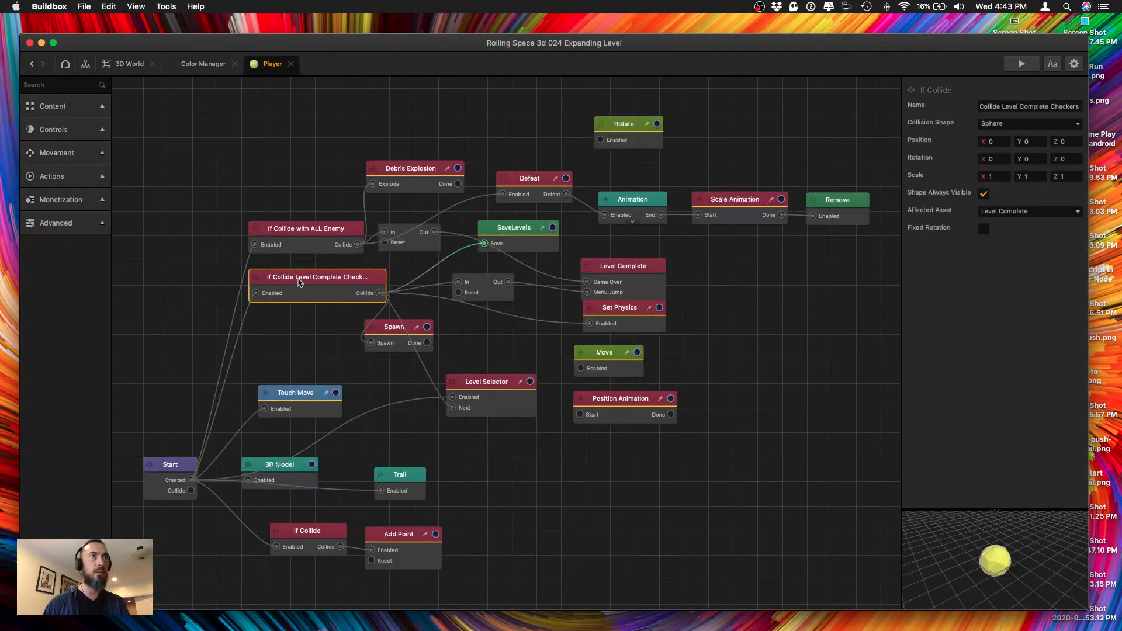
pyautogui.click(300, 243)
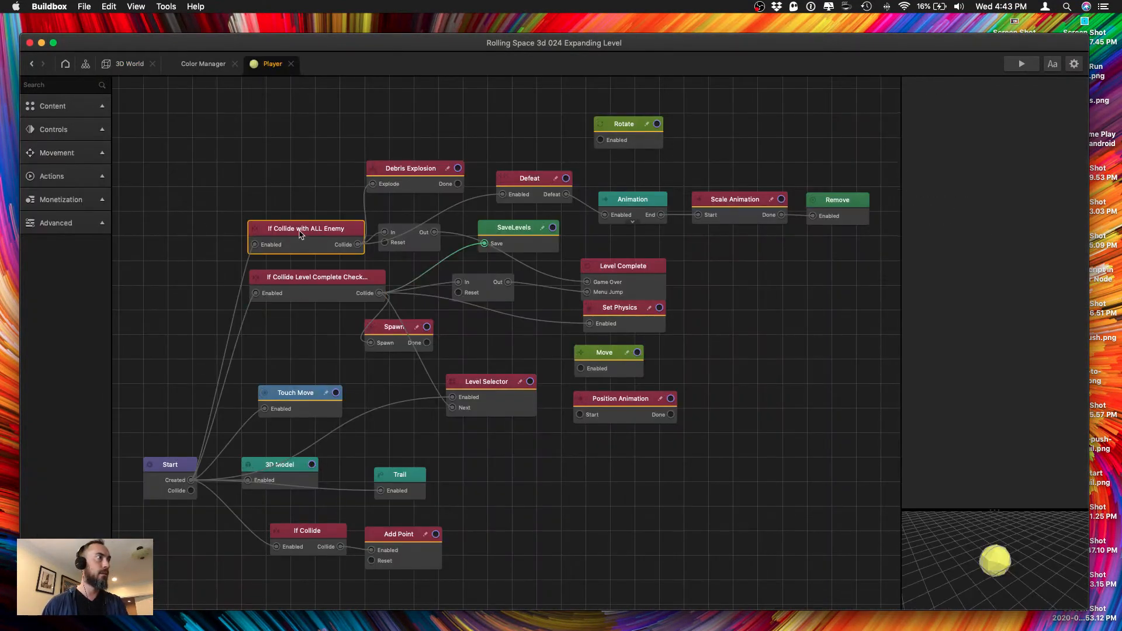
pyautogui.click(283, 284)
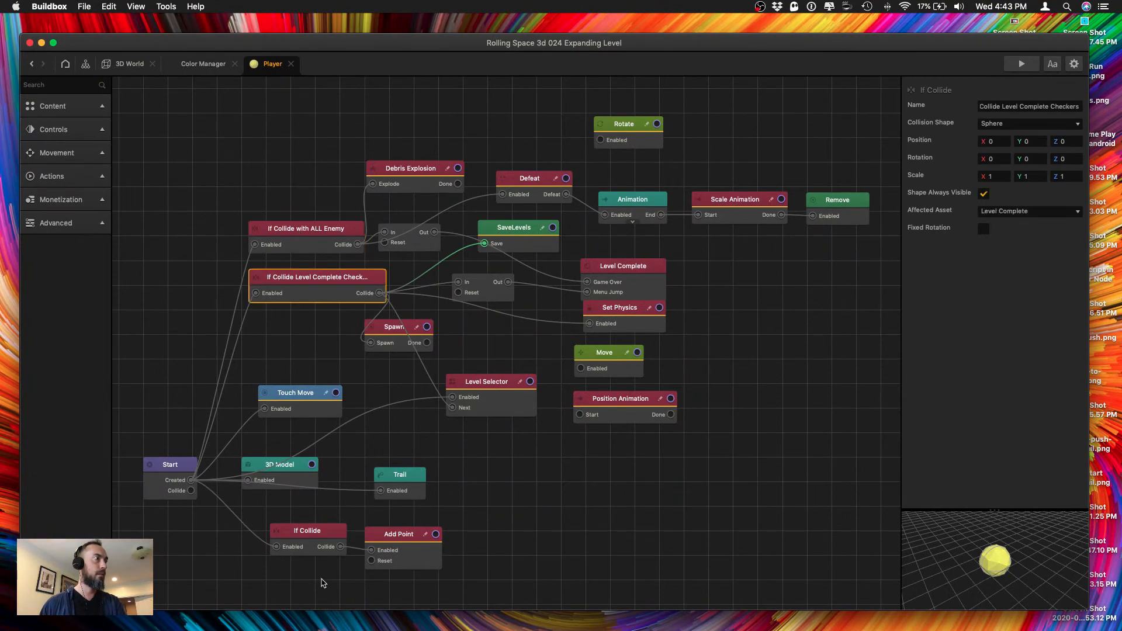
pyautogui.click(310, 551)
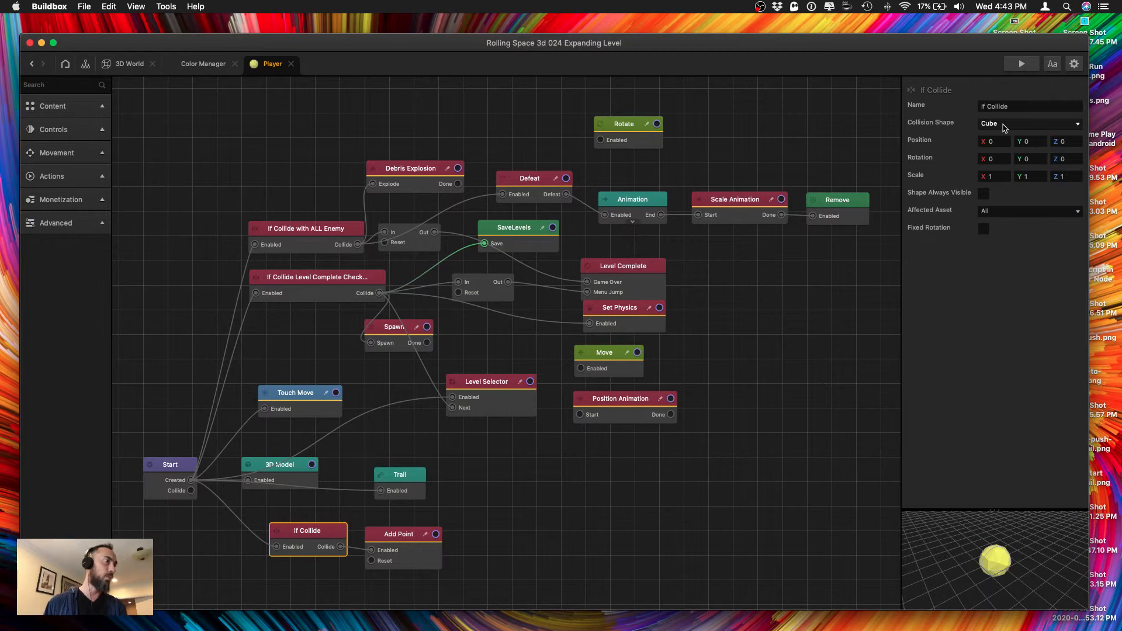
pyautogui.click(1003, 124)
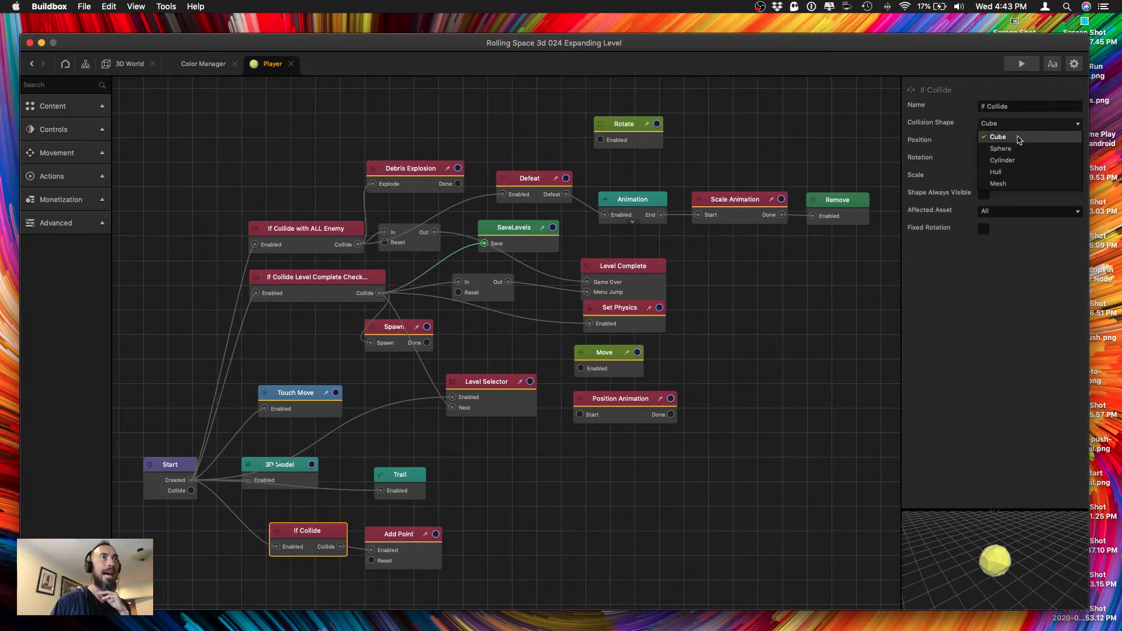
pyautogui.click(1000, 149)
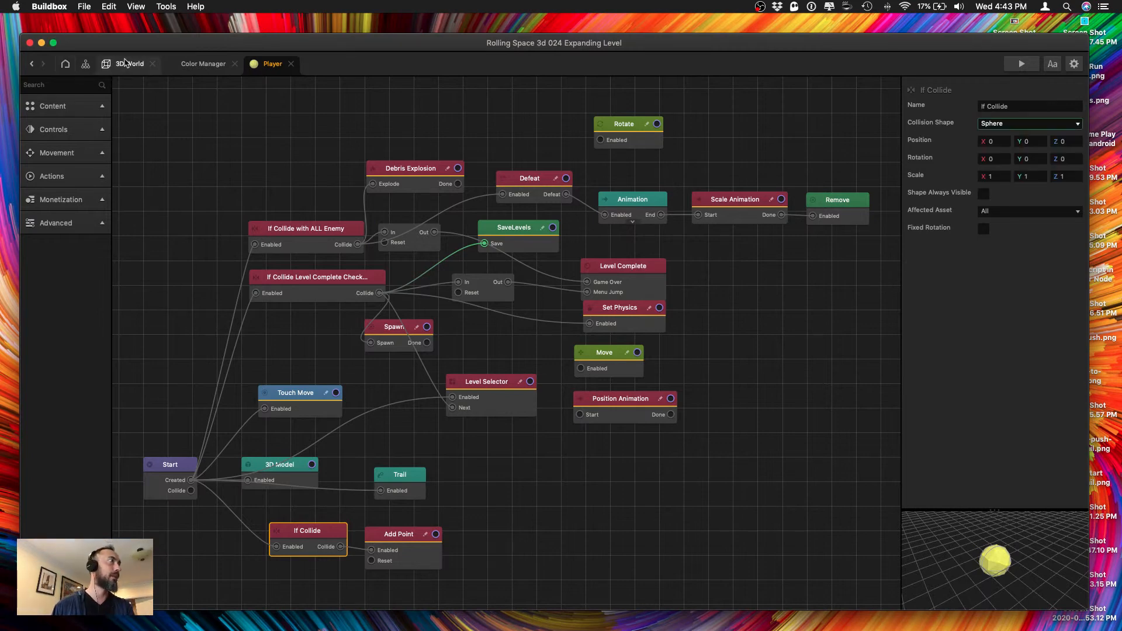
# Look over the Start section, the Player's Add Point node settings and the layout of level section 1.
pyautogui.click(129, 64)
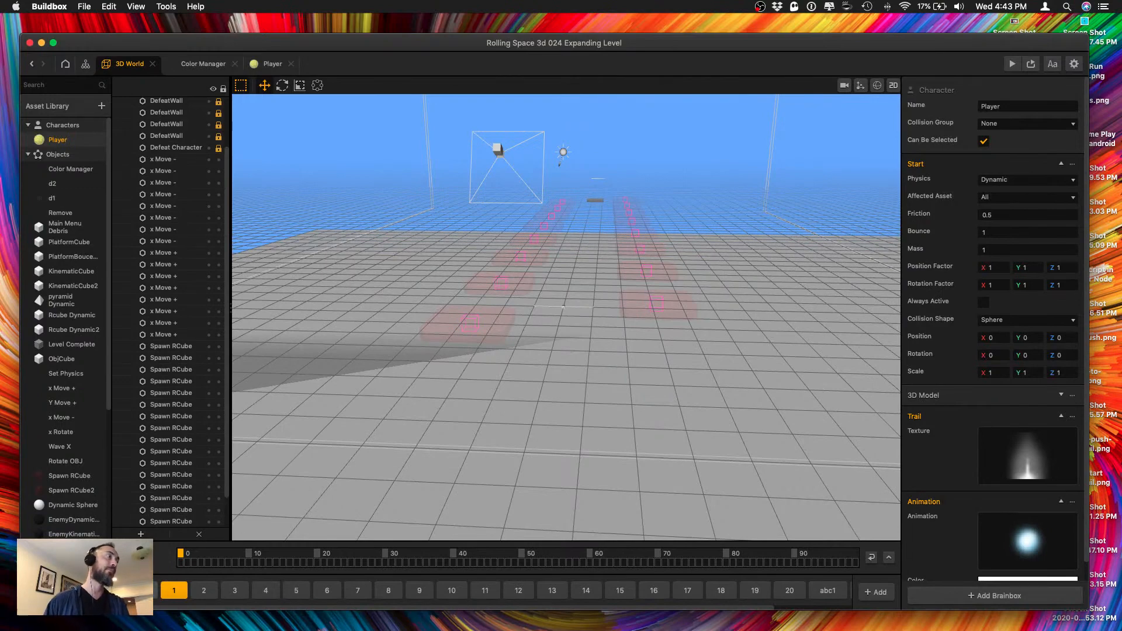
pyautogui.click(142, 590)
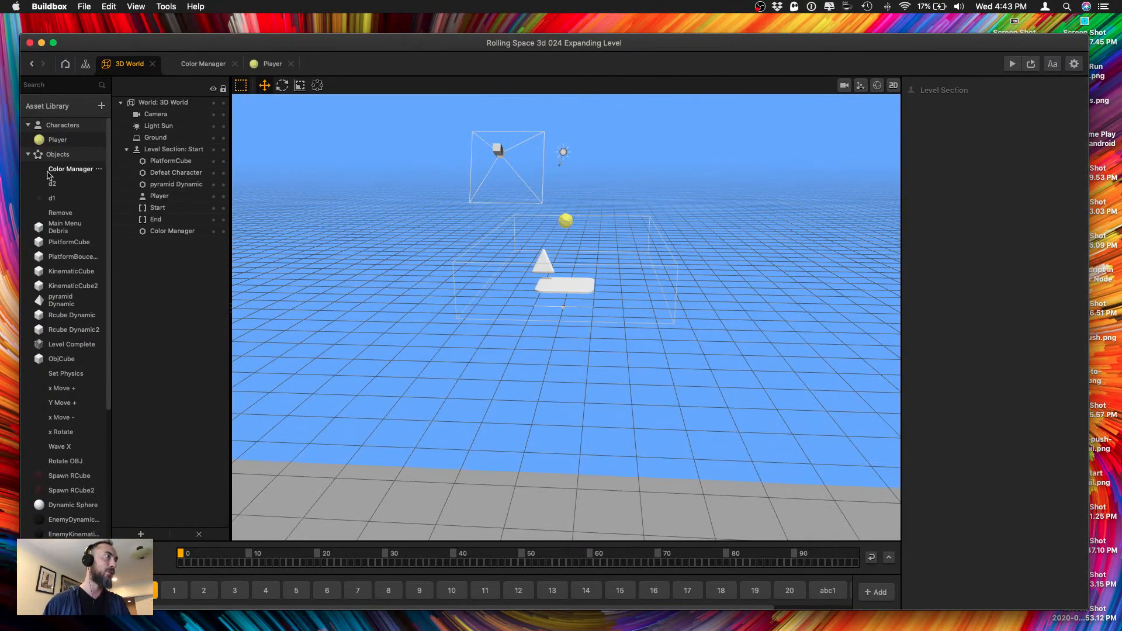
pyautogui.doubleClick(57, 140)
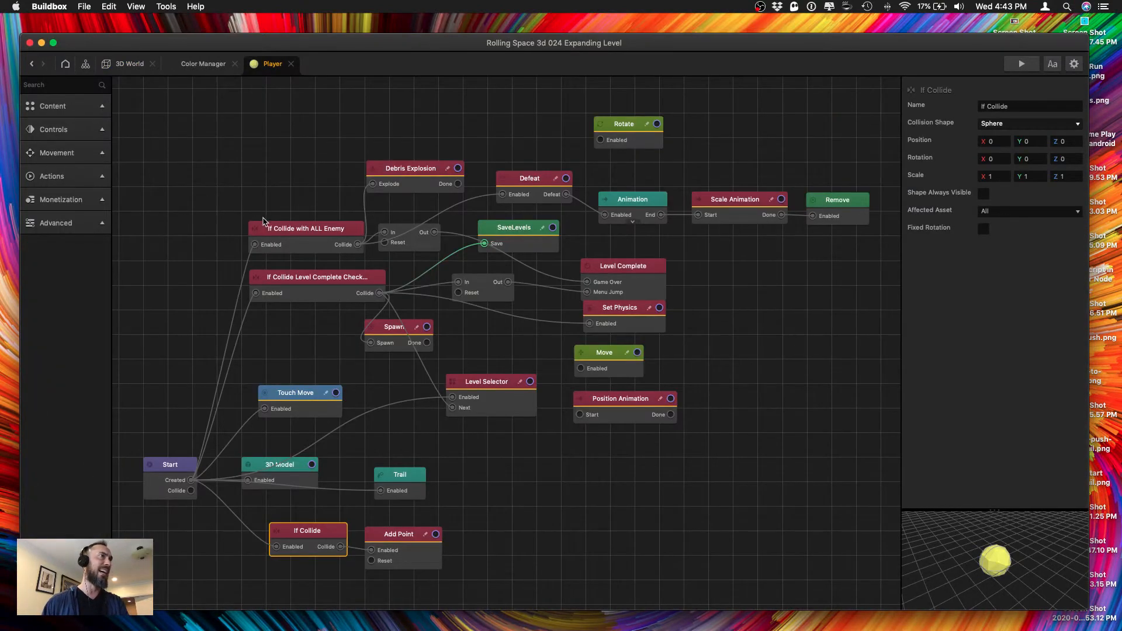
pyautogui.click(400, 541)
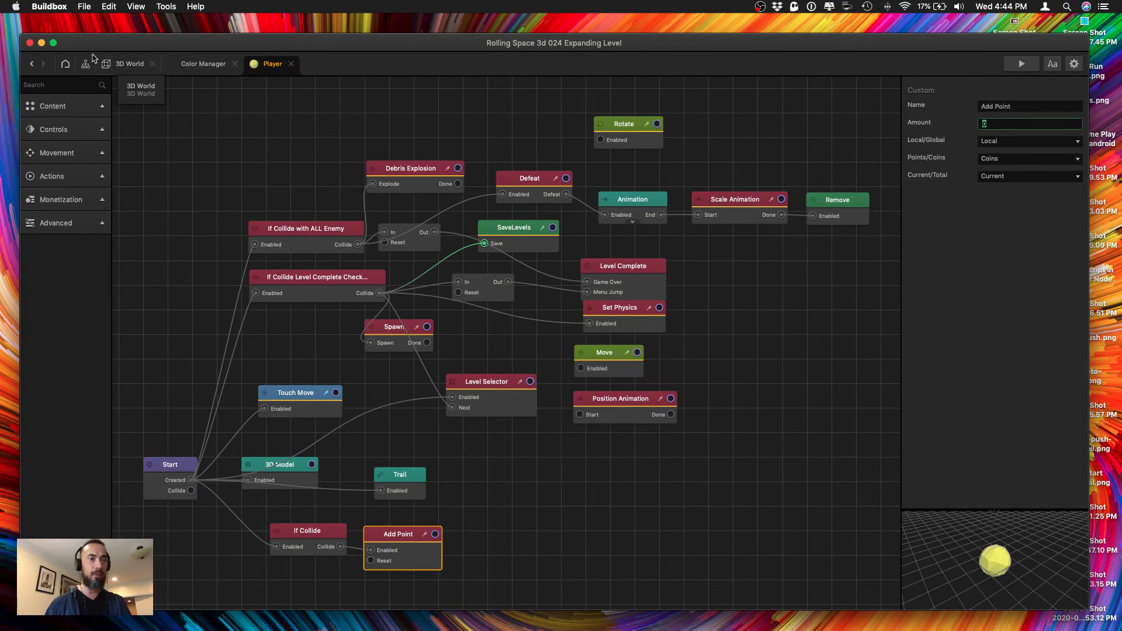
pyautogui.hotkey('ctrl', 'Up')
pyautogui.click(355, 197)
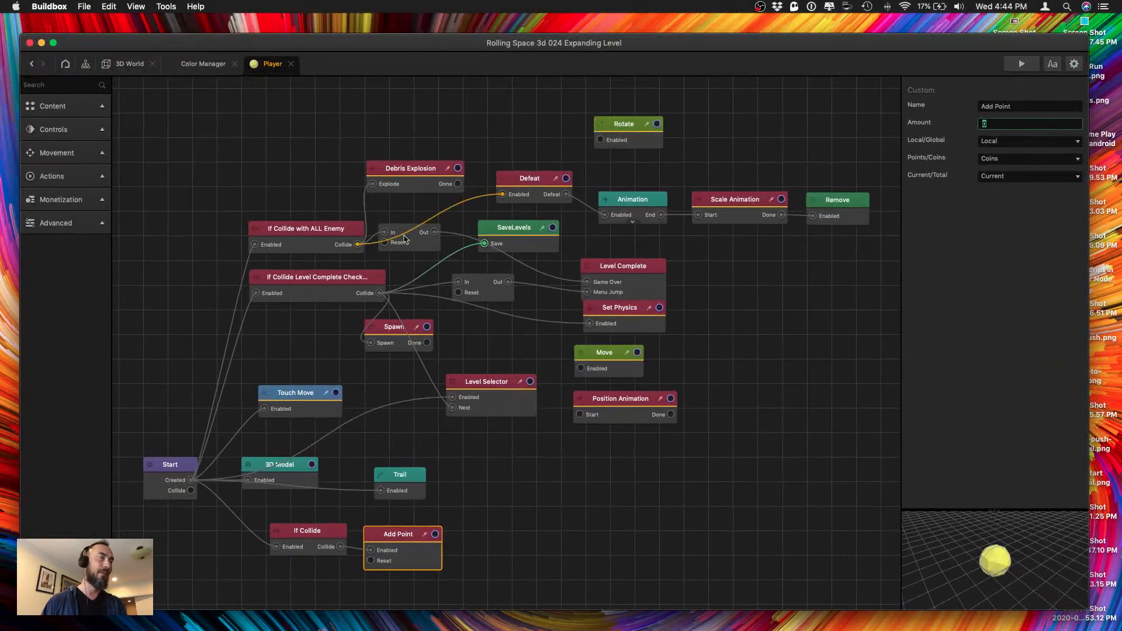
pyautogui.click(131, 64)
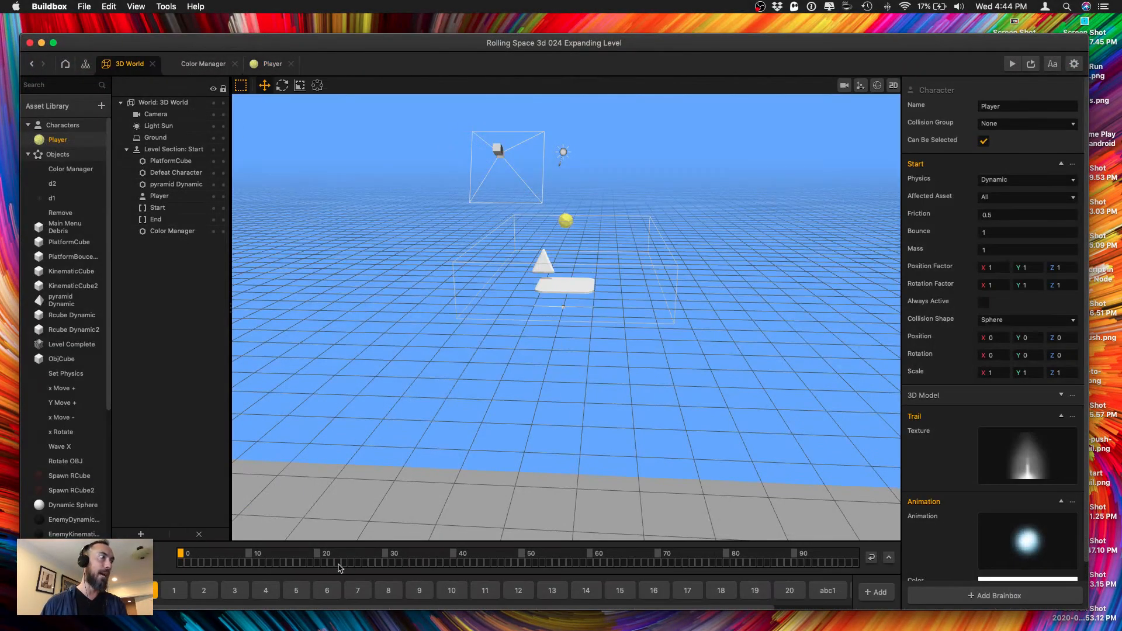
pyautogui.click(174, 594)
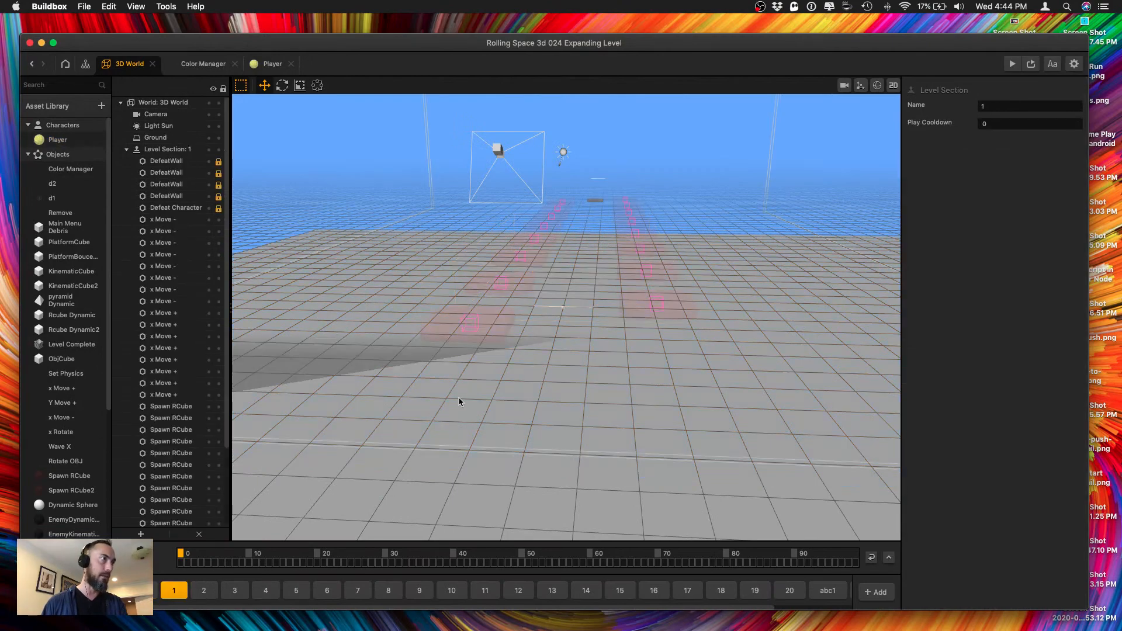
pyautogui.moveTo(474, 385); pyautogui.dragTo(523, 381, button='right')
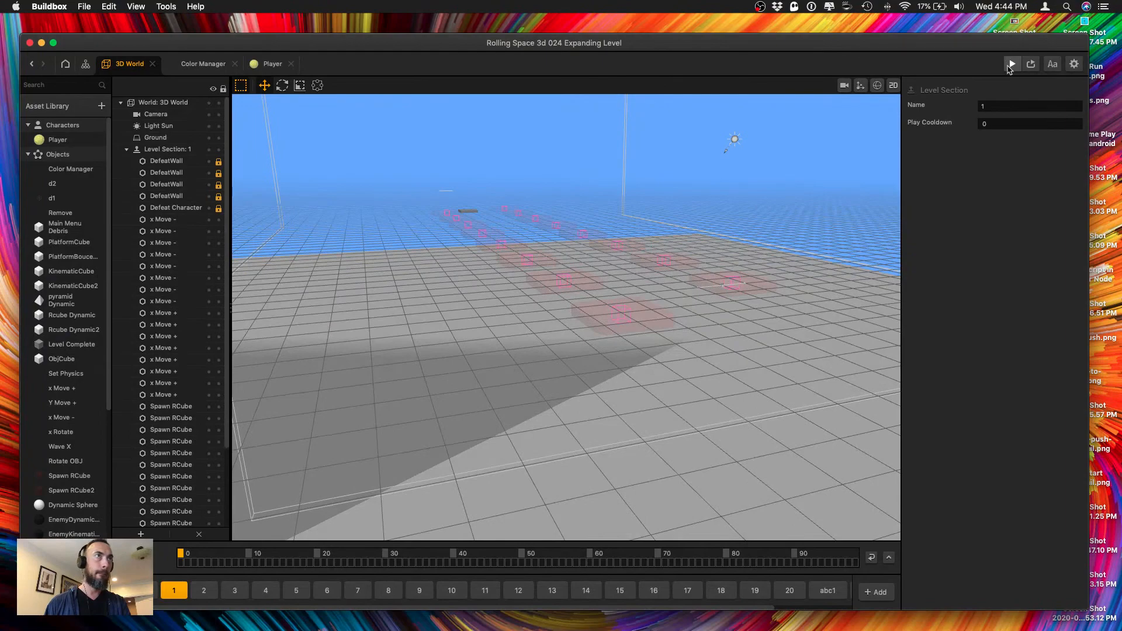
# In the Start section, set the Color Manager's Z scale to 100 and move it along Z to about -49.97.
pyautogui.click(148, 591)
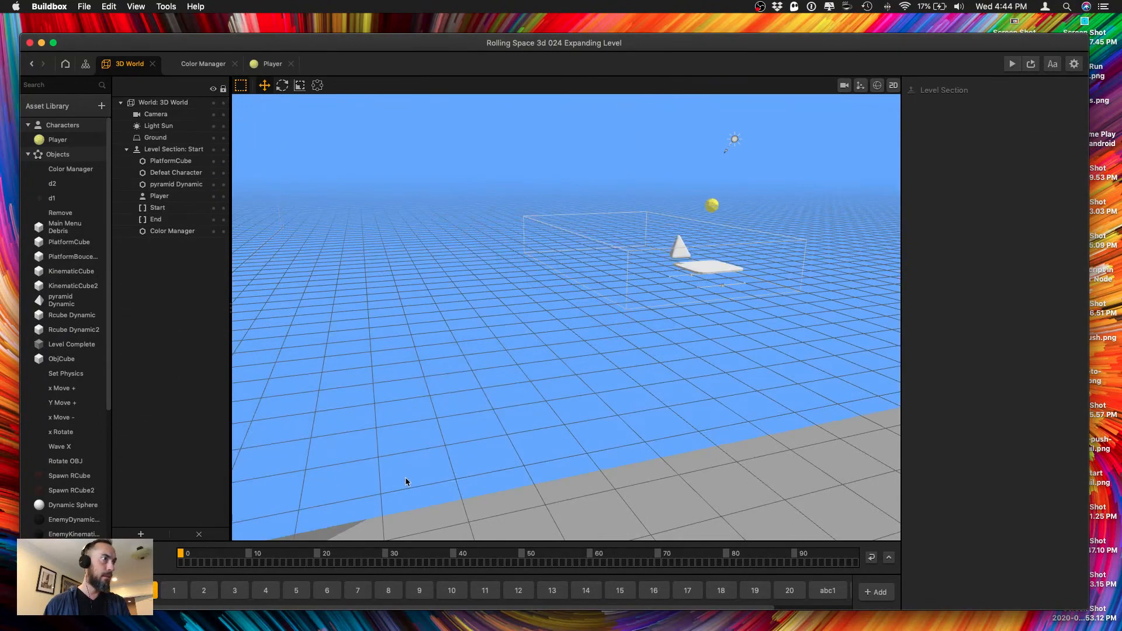
pyautogui.moveTo(407, 482); pyautogui.dragTo(519, 201, button='right')
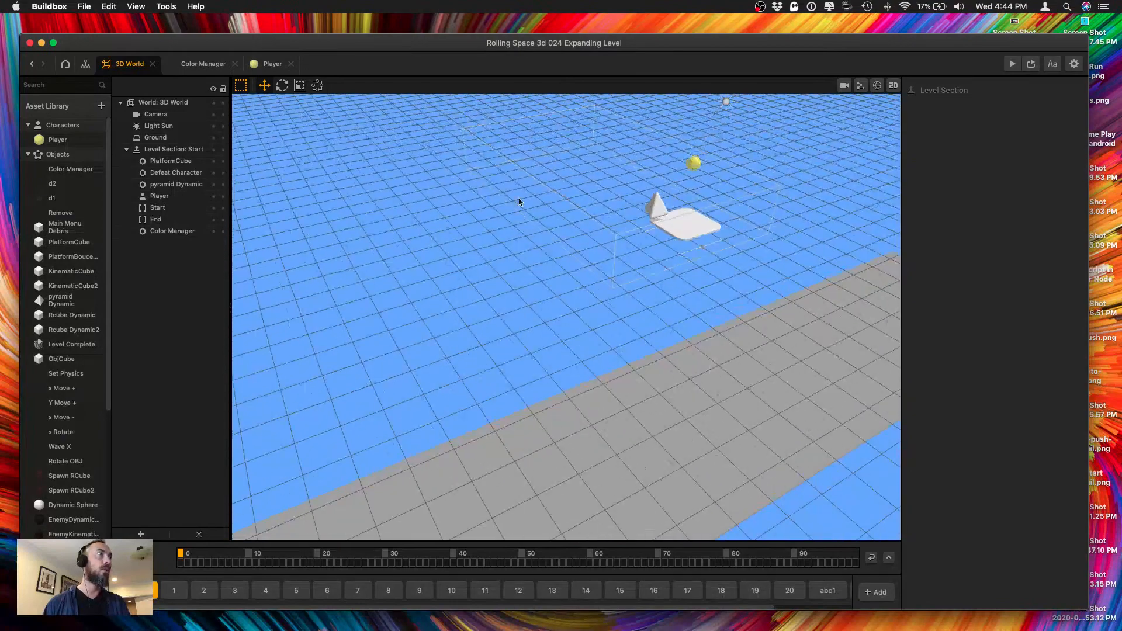
pyautogui.click(518, 201)
pyautogui.moveTo(496, 240); pyautogui.dragTo(516, 315, button='right')
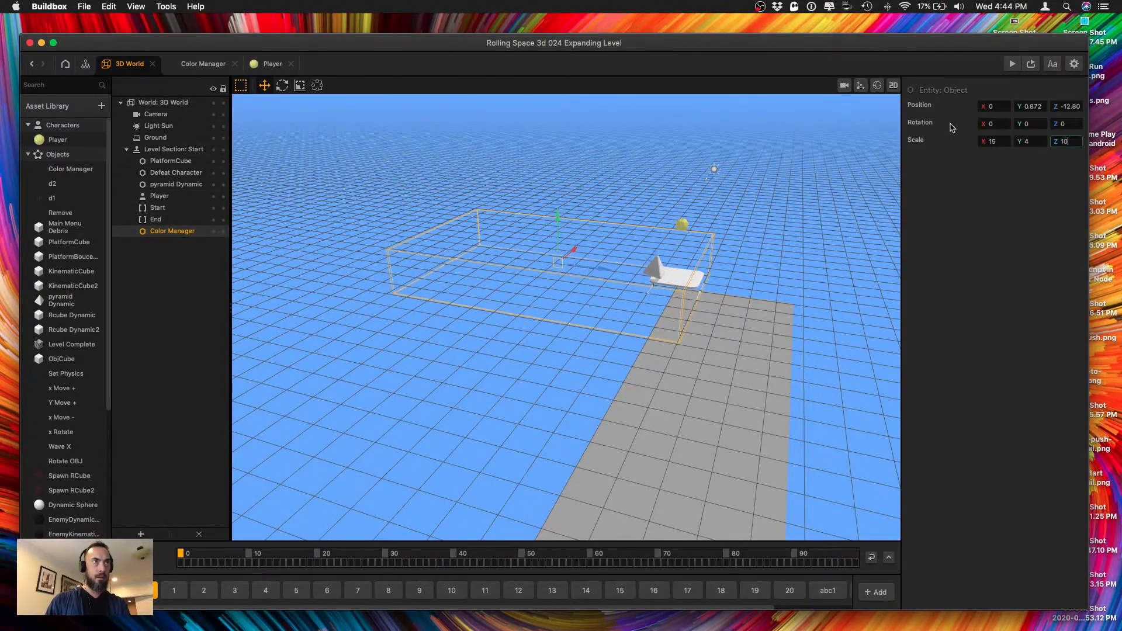
pyautogui.write('0')
pyautogui.press('Return')
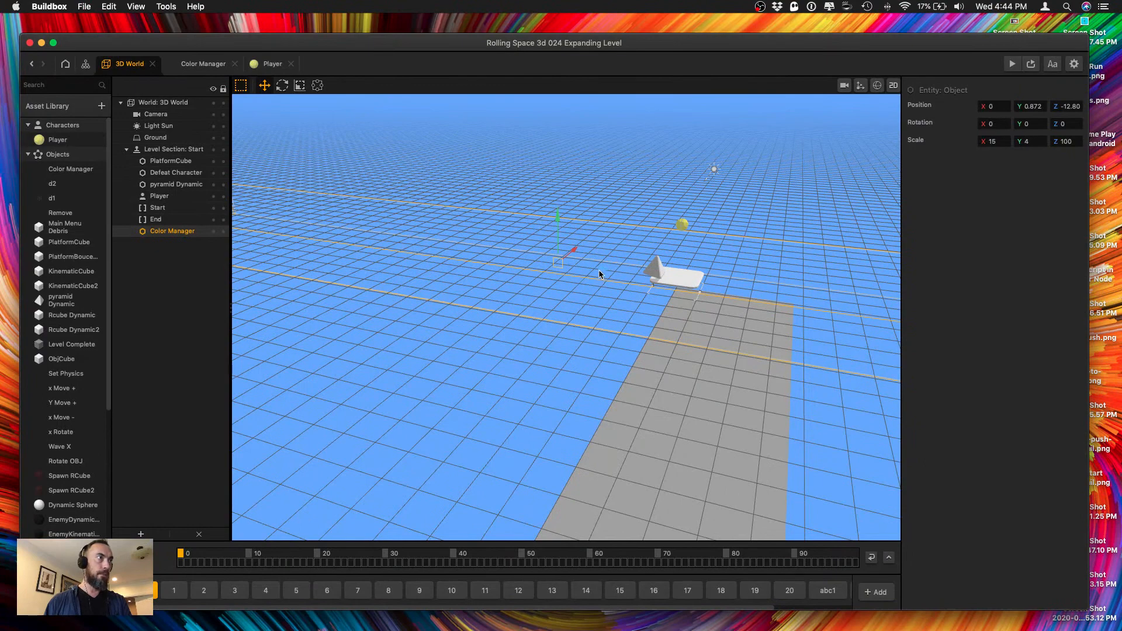
pyautogui.moveTo(365, 247); pyautogui.dragTo(285, 240)
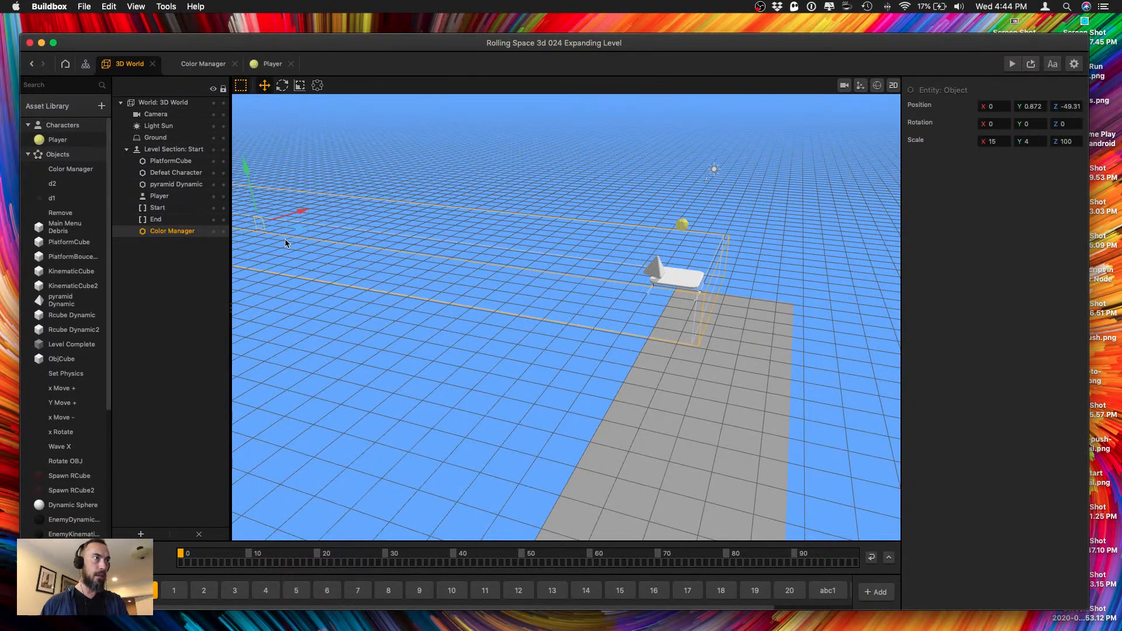
pyautogui.moveTo(492, 265); pyautogui.dragTo(484, 252, button='right')
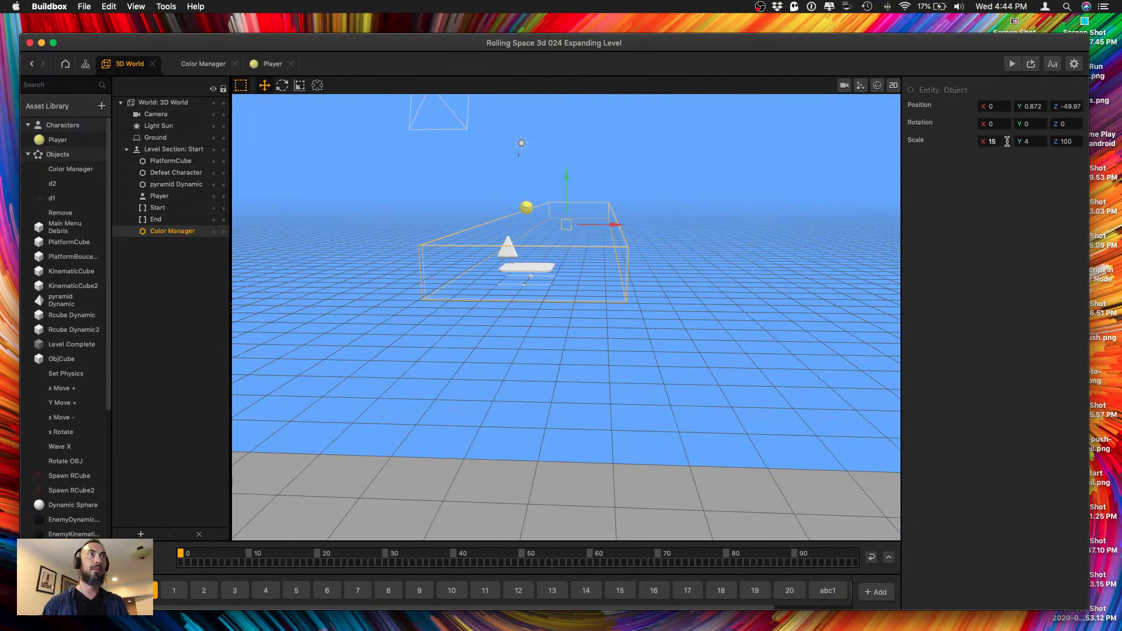
# Set the Color Manager's X scale to 50 and its Y scale to 50.
pyautogui.write('2')
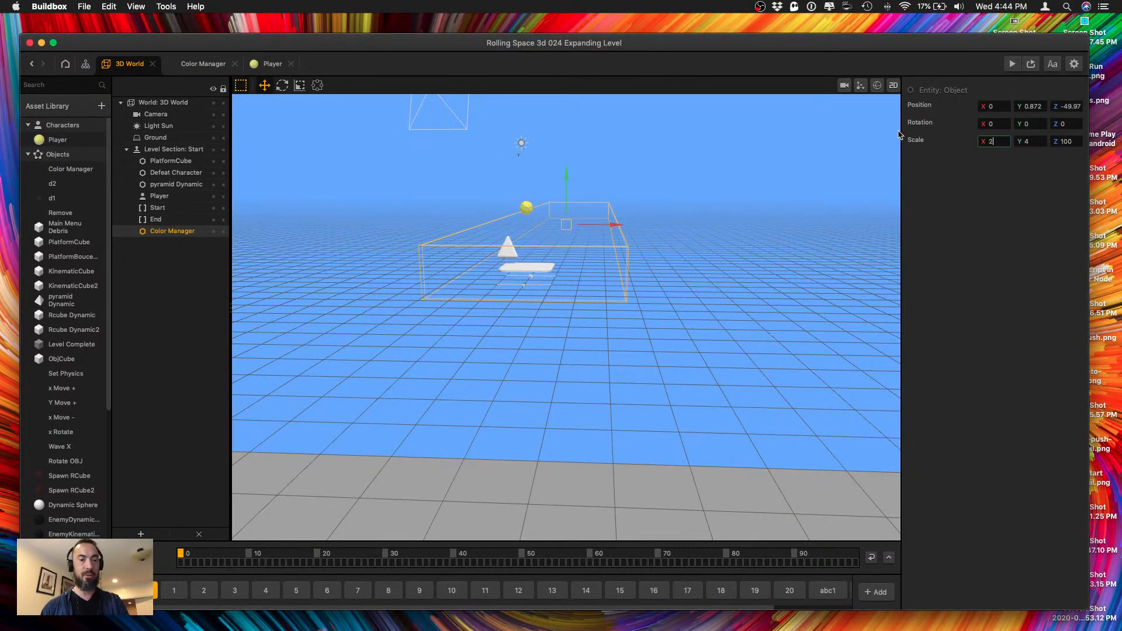
pyautogui.write('5')
pyautogui.press('Tab')
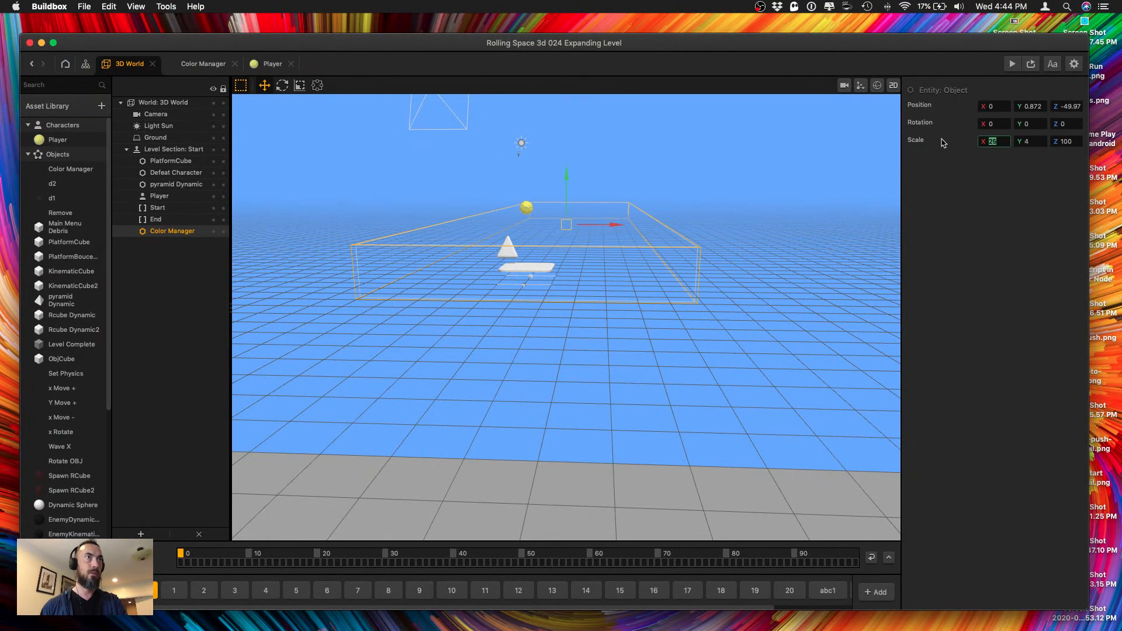
pyautogui.write('50')
pyautogui.press('Tab')
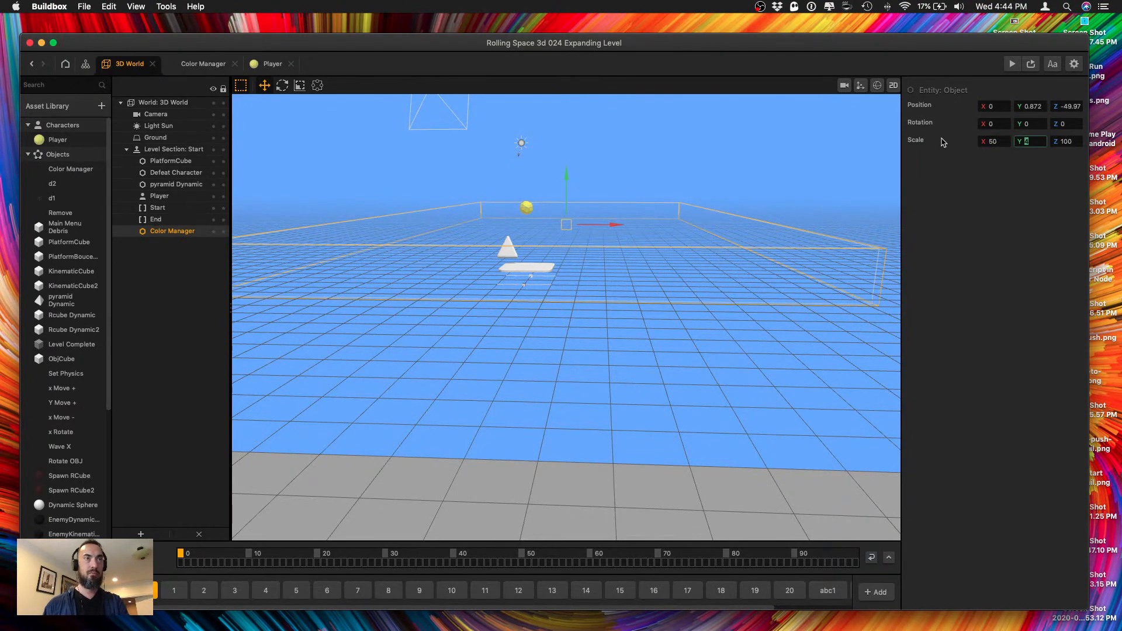
pyautogui.write('50')
pyautogui.press('Tab')
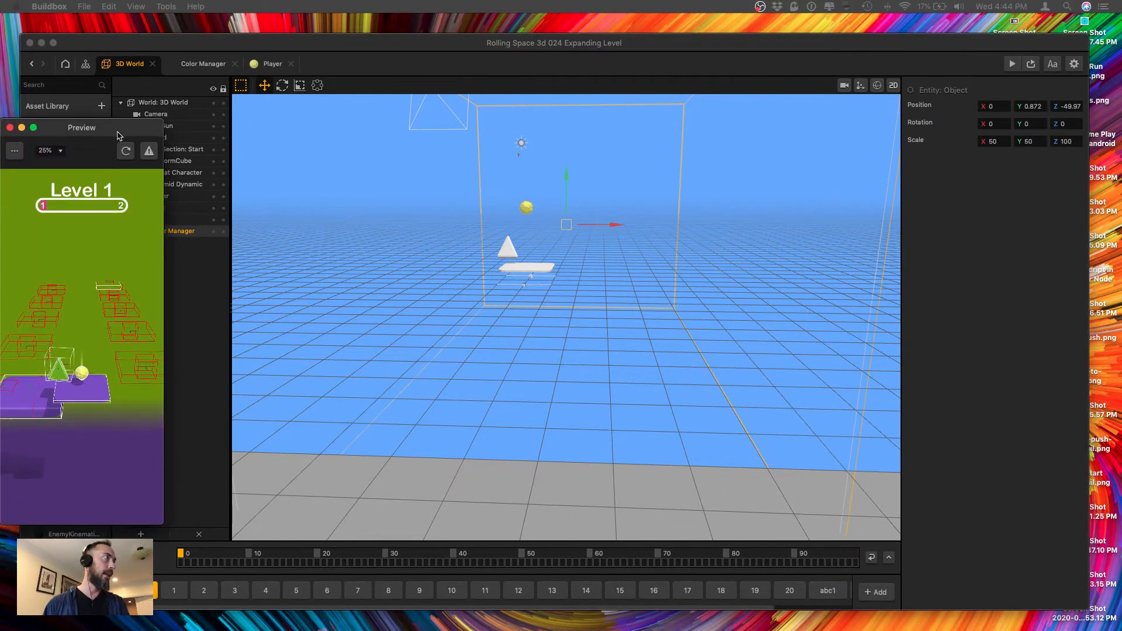
# Play-test the game from level 1 over several runs, continuing after a finish or game over, and close the preview.
pyautogui.moveTo(118, 135); pyautogui.dragTo(175, 127)
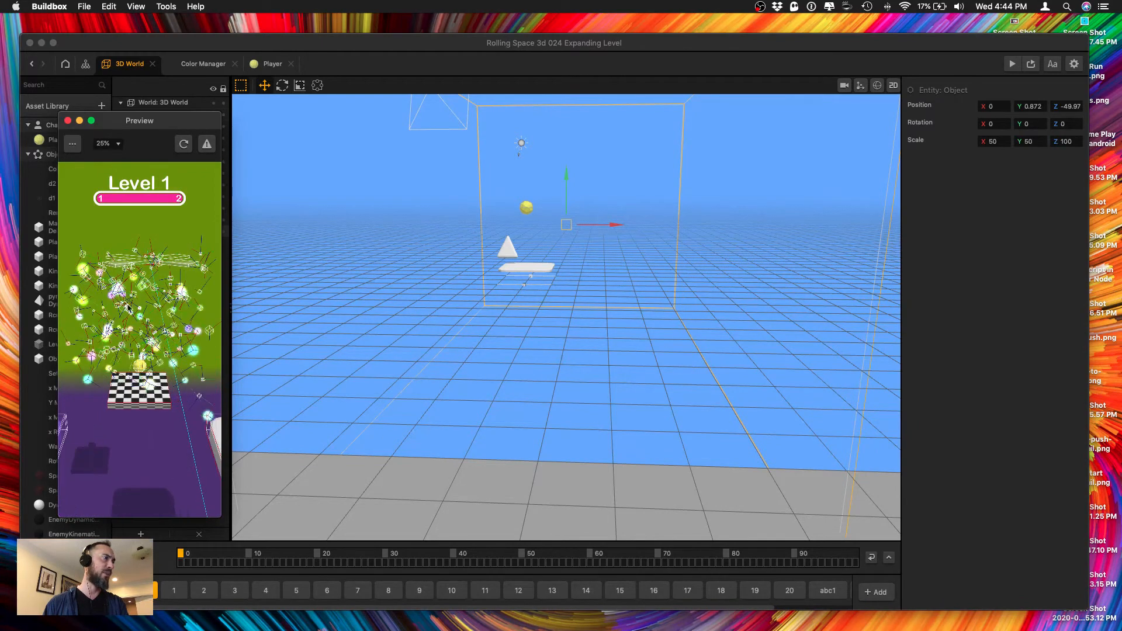
pyautogui.click(140, 459)
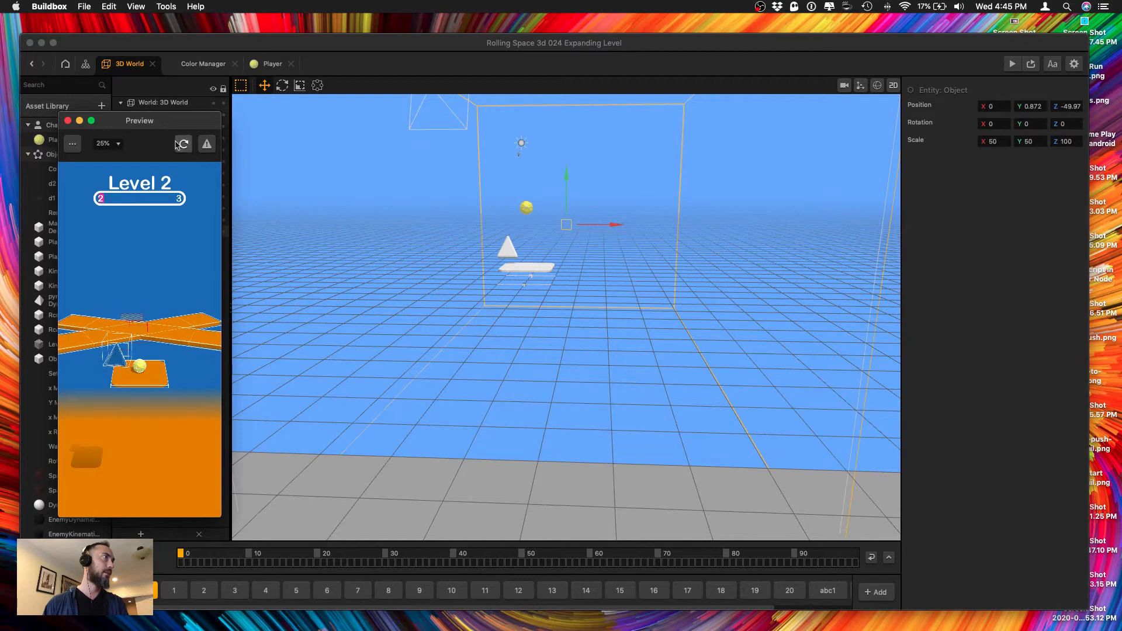
pyautogui.click(67, 121)
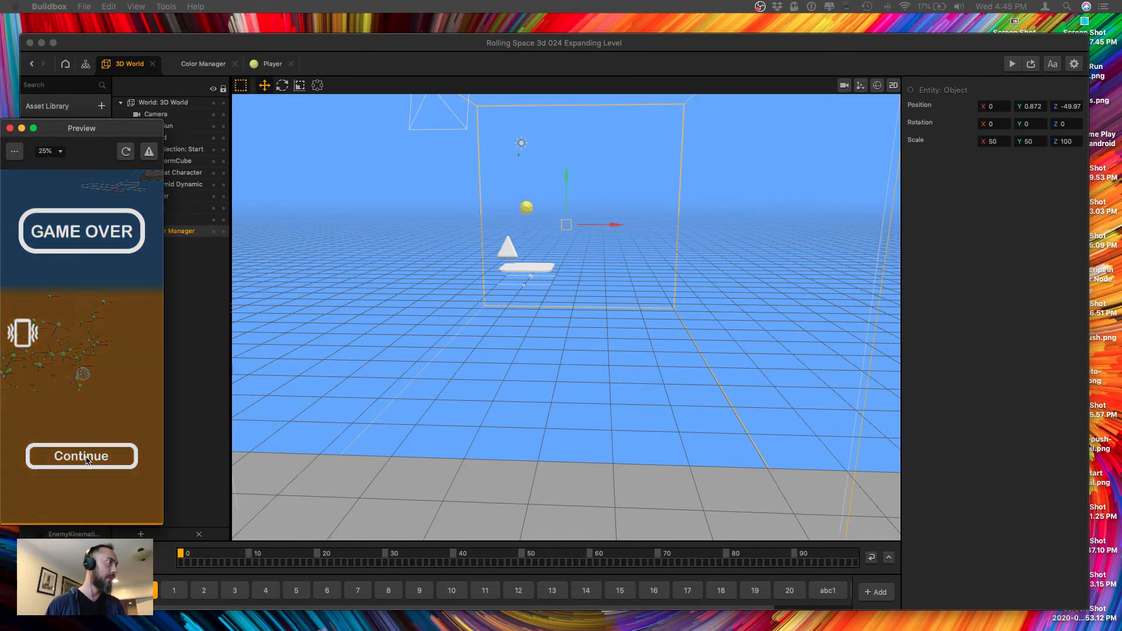
pyautogui.click(87, 468)
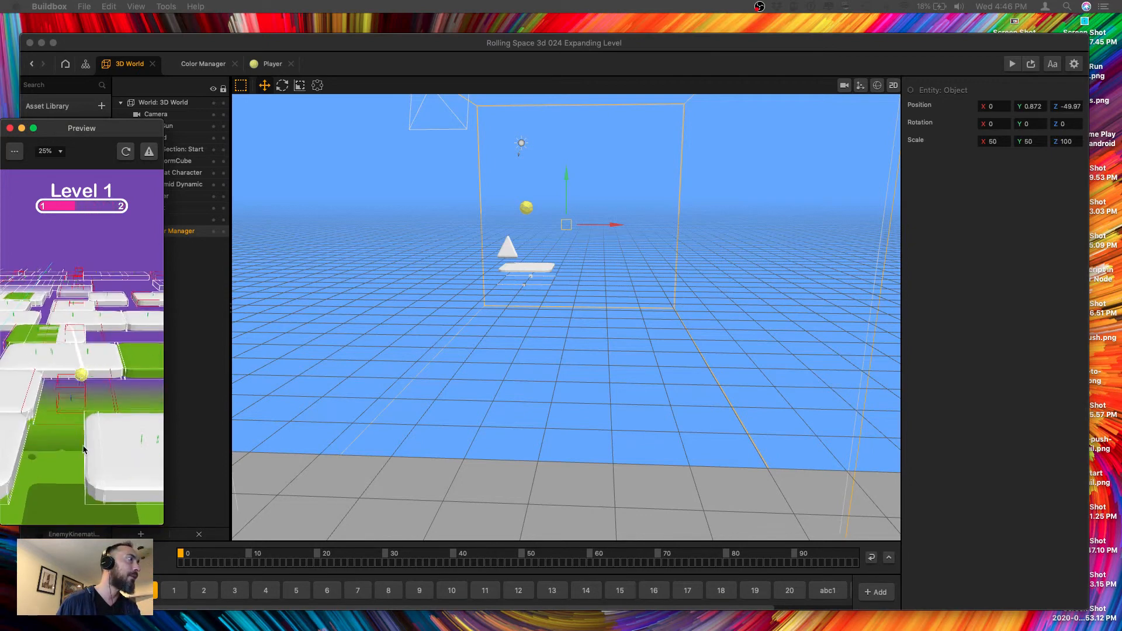
pyautogui.click(10, 128)
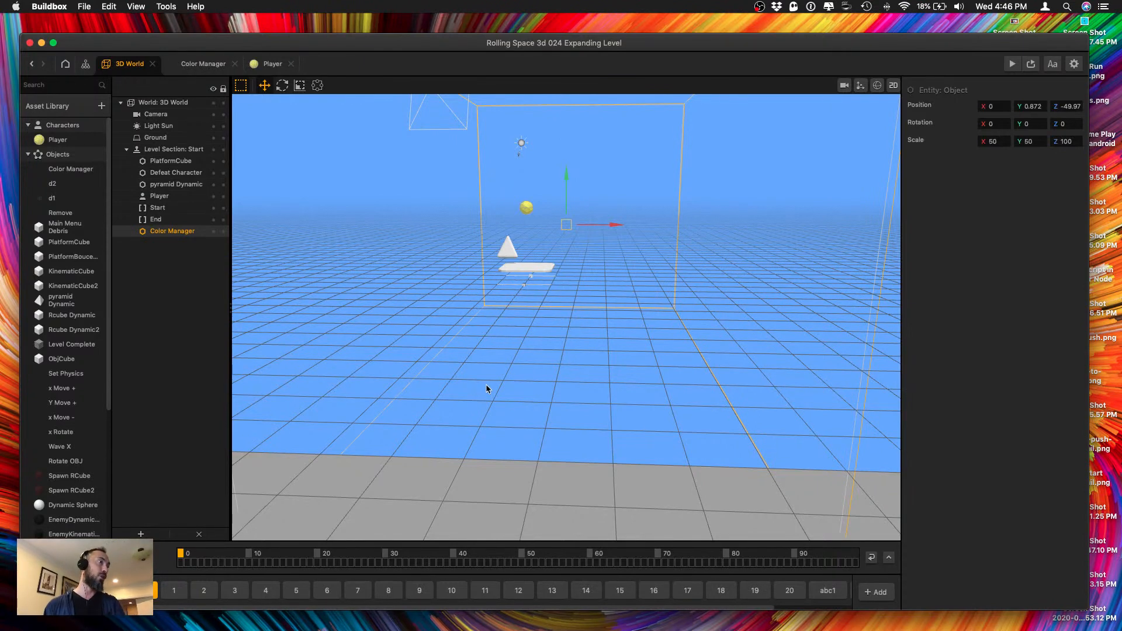
# Check section 1 and the 3D World settings, then in the Start section make the Color Manager a child of the Camera.
pyautogui.scroll(-10, 523, 360)
pyautogui.moveTo(526, 363); pyautogui.dragTo(693, 355, button='right')
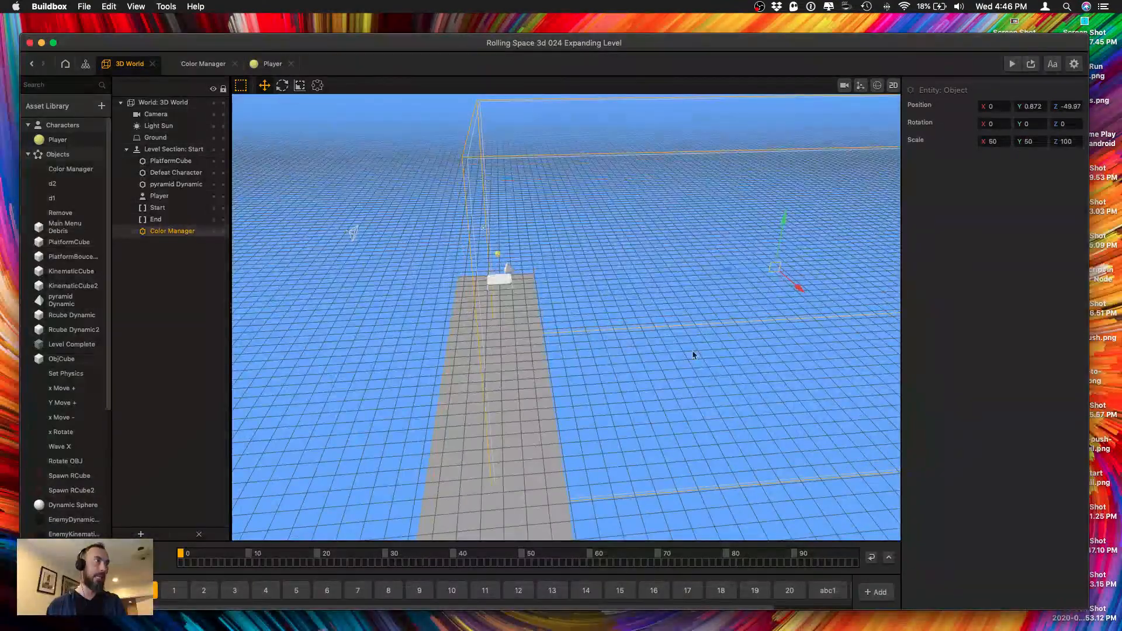
pyautogui.click(174, 591)
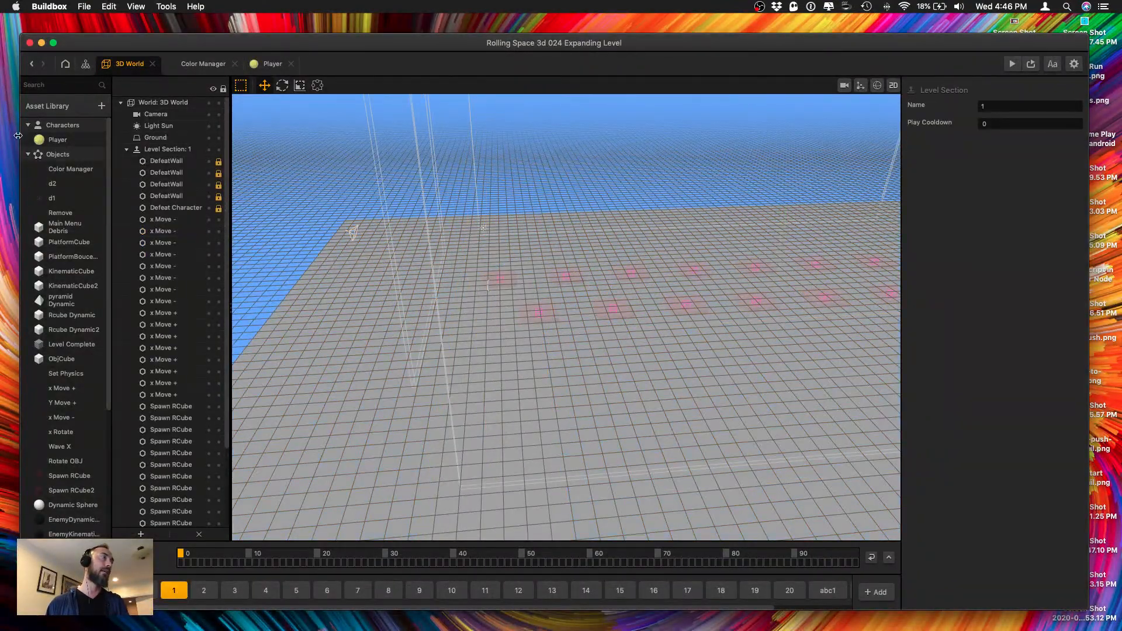
pyautogui.click(85, 65)
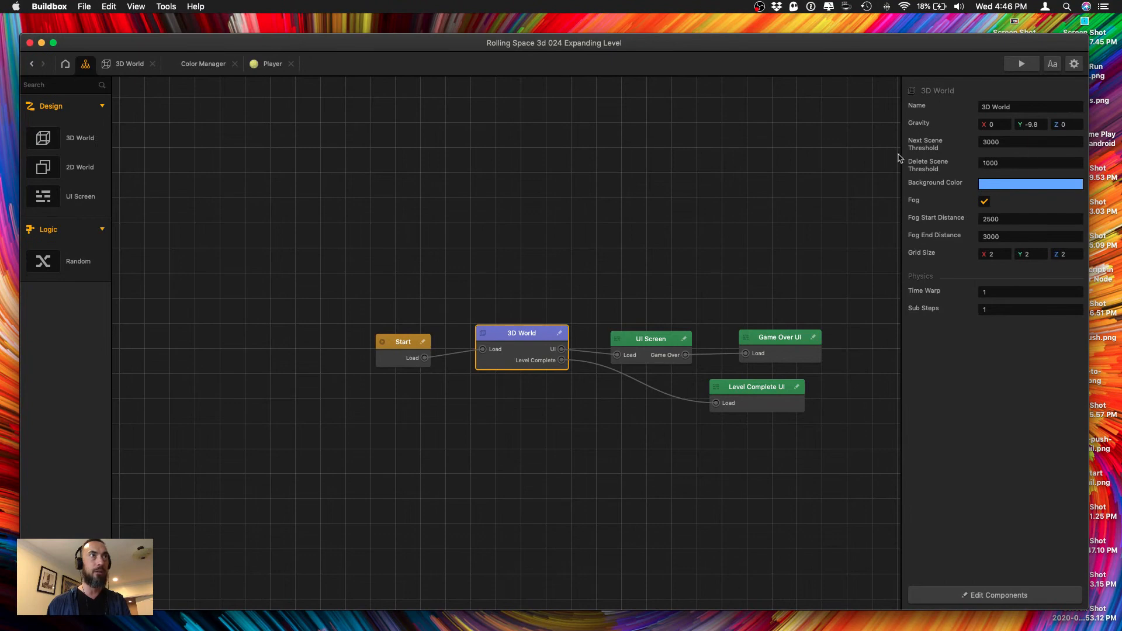
pyautogui.click(119, 66)
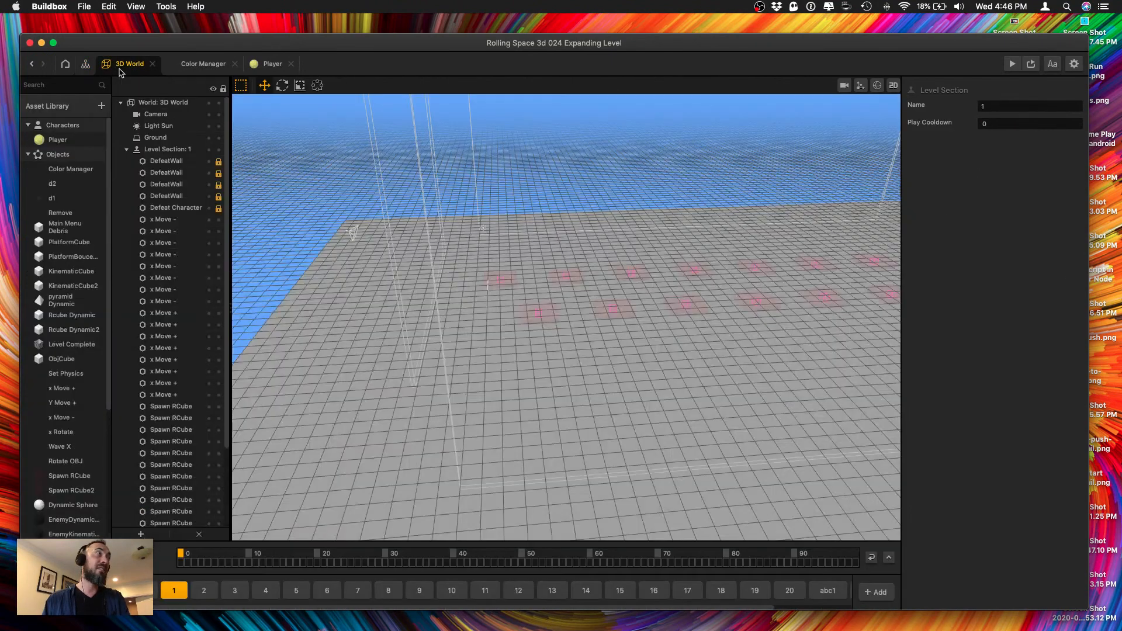
pyautogui.click(142, 590)
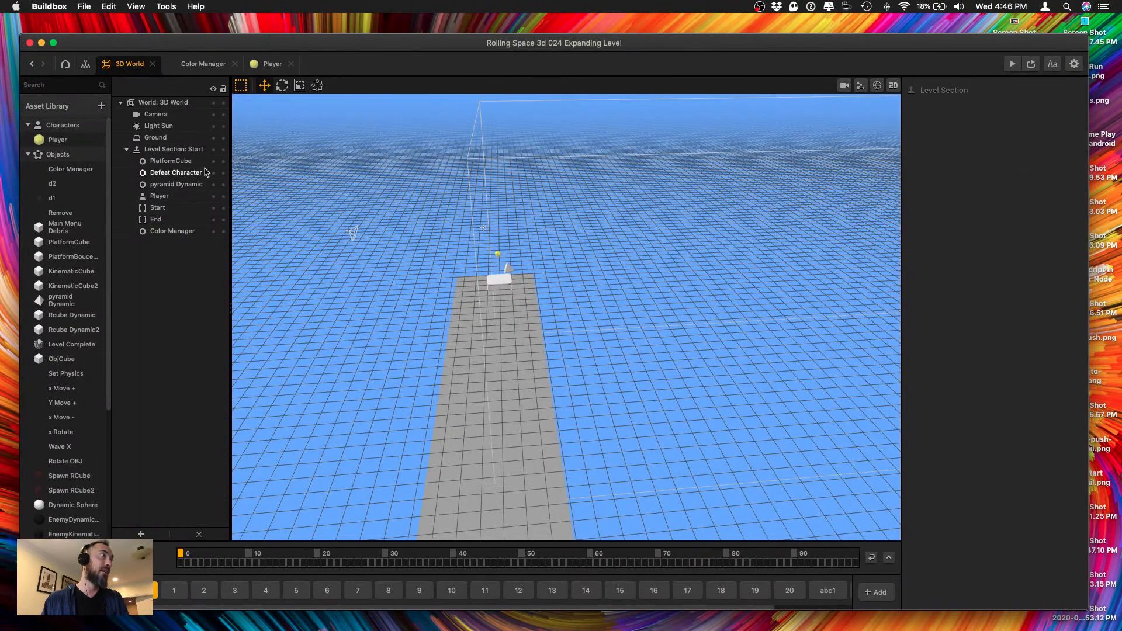
pyautogui.click(588, 197)
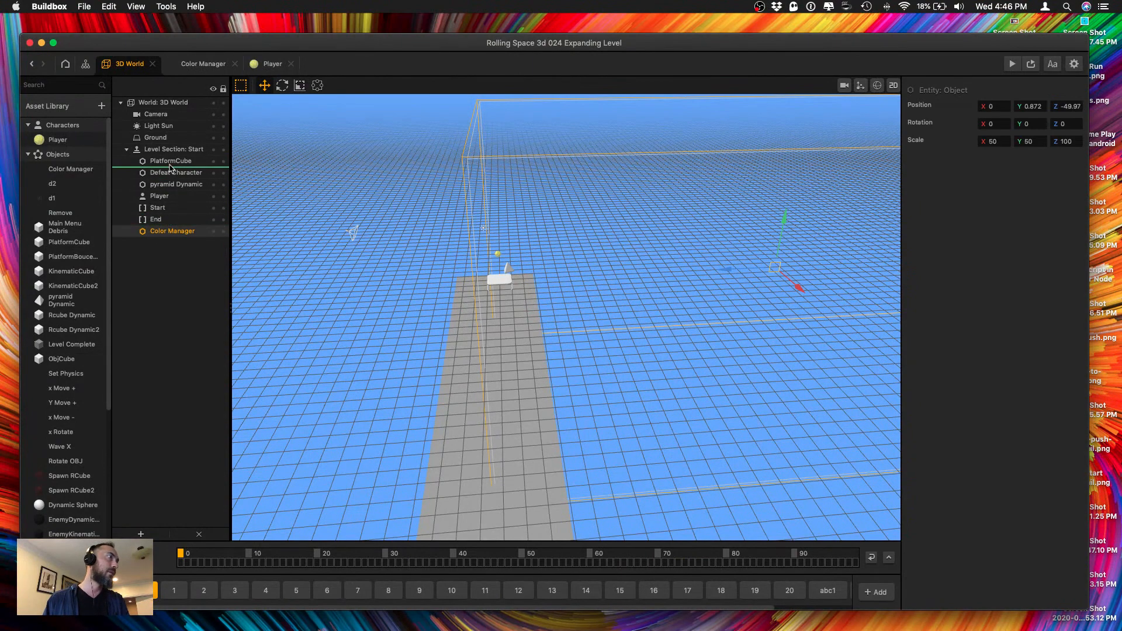
pyautogui.moveTo(169, 118); pyautogui.dragTo(171, 117)
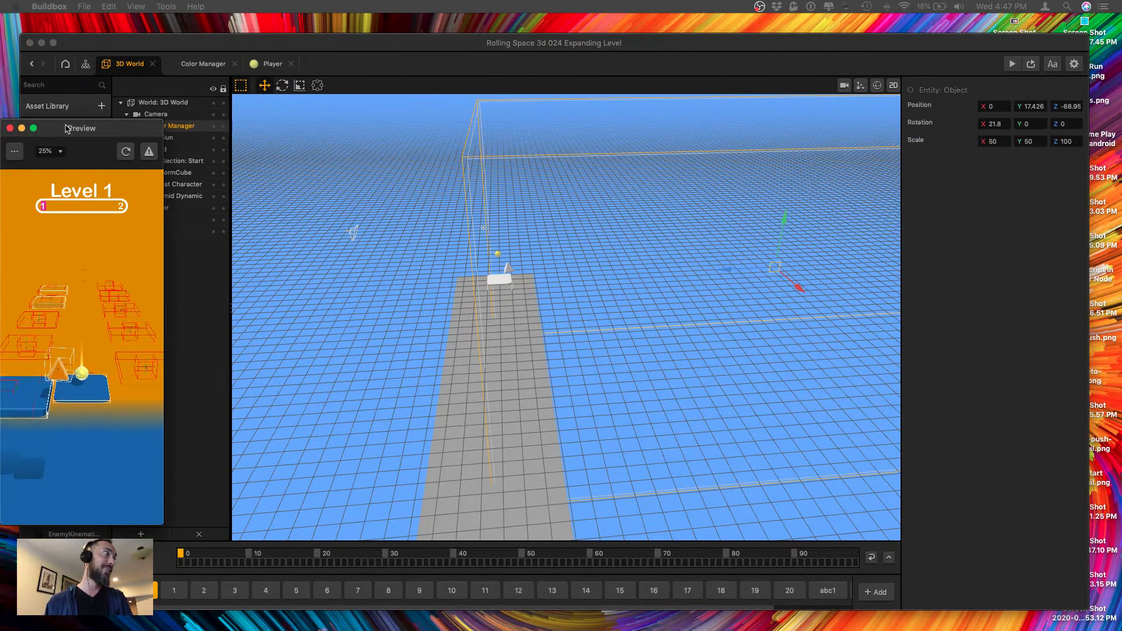
# Play-test level 1 with the Camera-attached Color Manager, continuing after game over and playing through to the finish.
pyautogui.moveTo(82, 128); pyautogui.dragTo(132, 127)
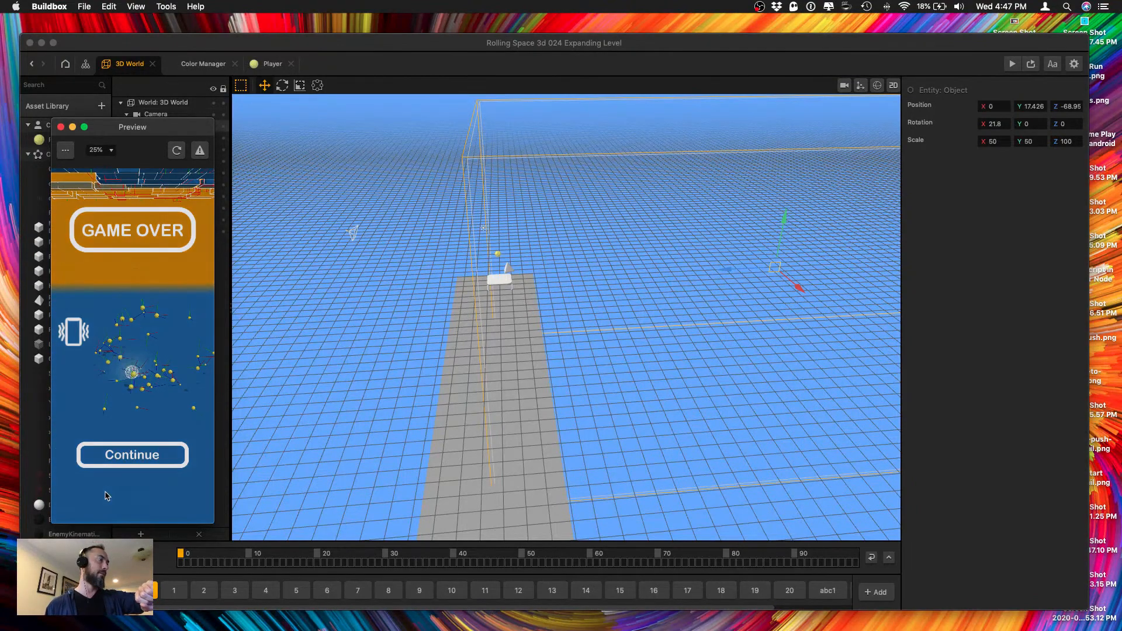
pyautogui.click(132, 453)
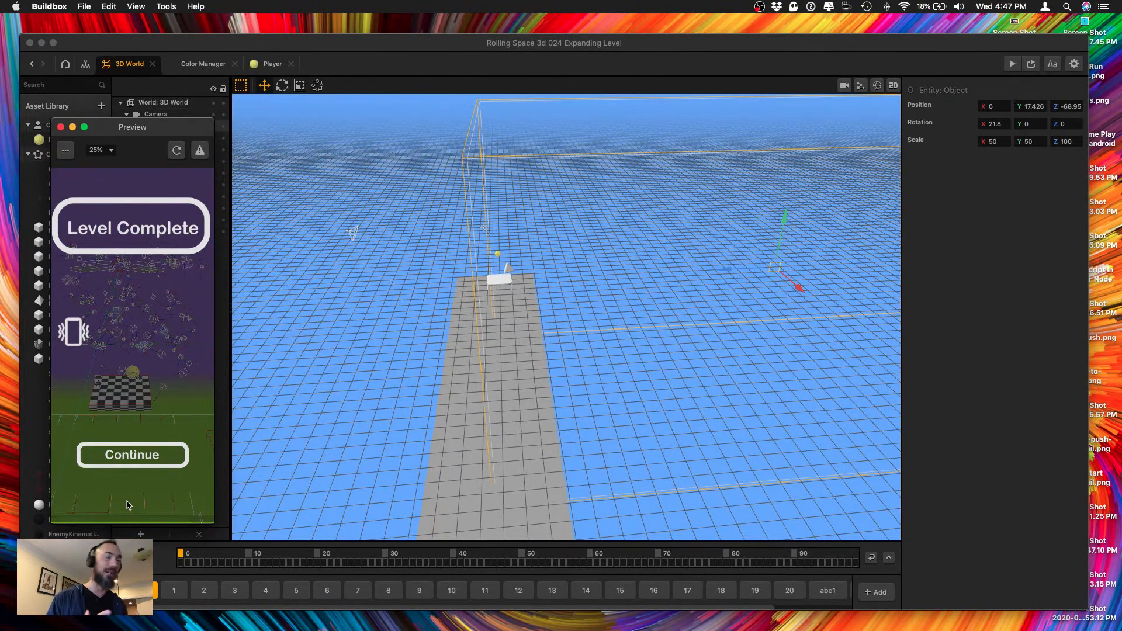
pyautogui.click(118, 552)
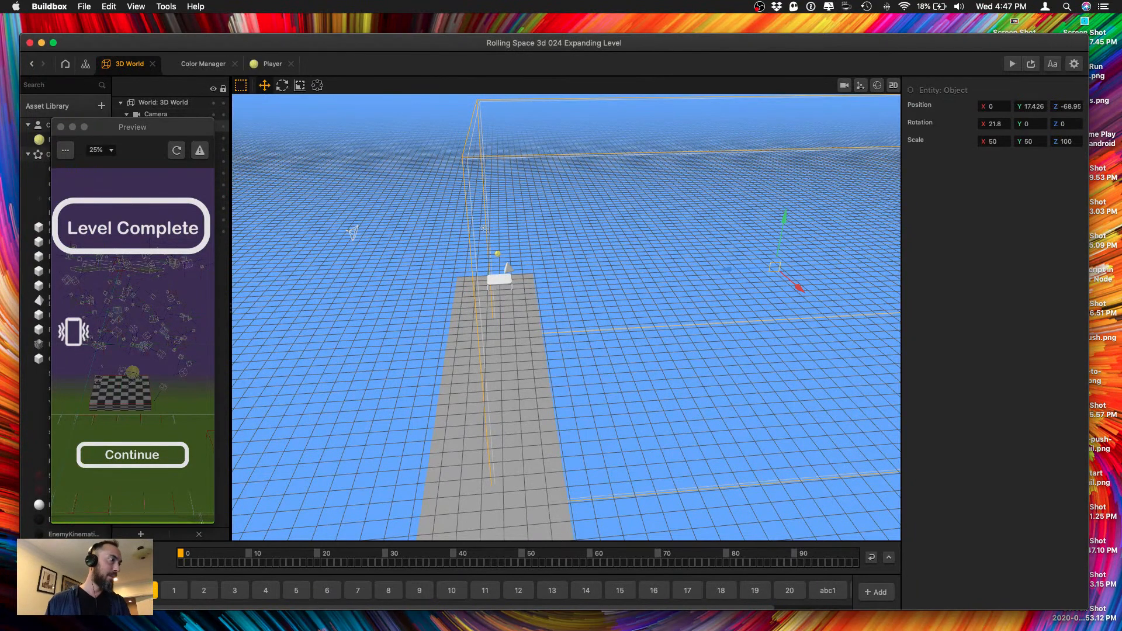
# Compare level sections 1 and 2, save the project with section 1 open, and close the preview.
pyautogui.click(179, 593)
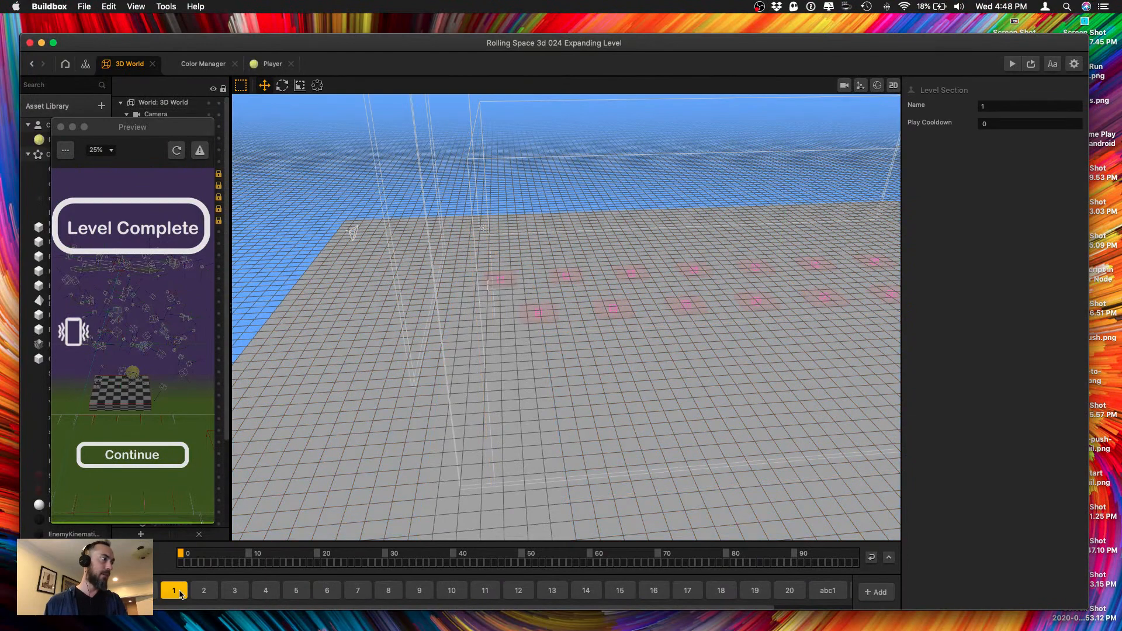
pyautogui.click(197, 592)
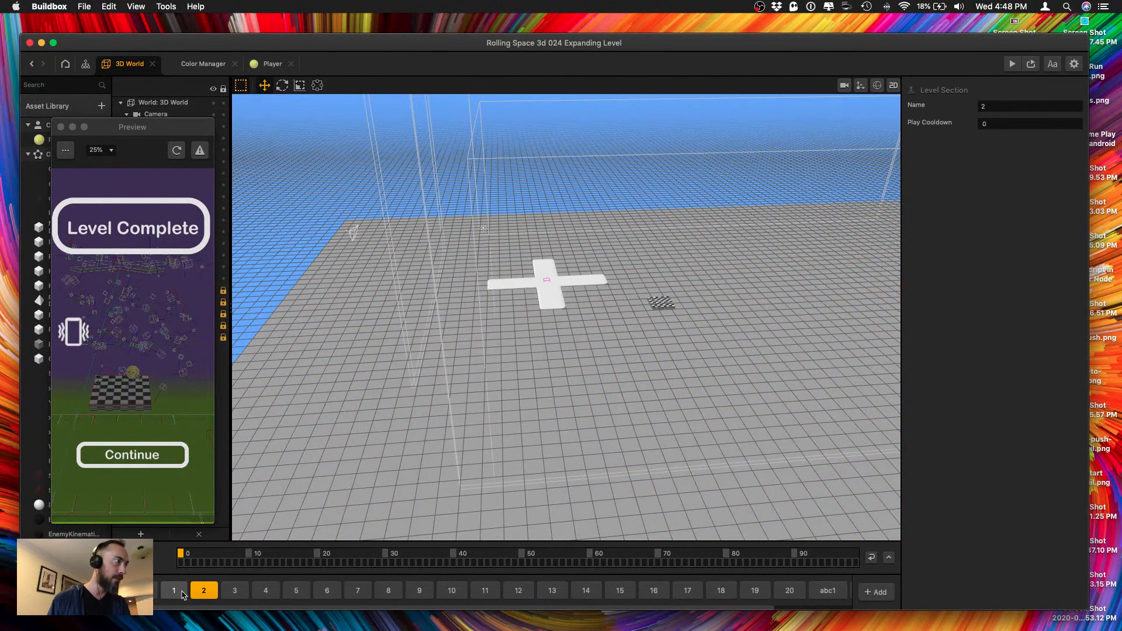
pyautogui.scroll(-3, 469, 399)
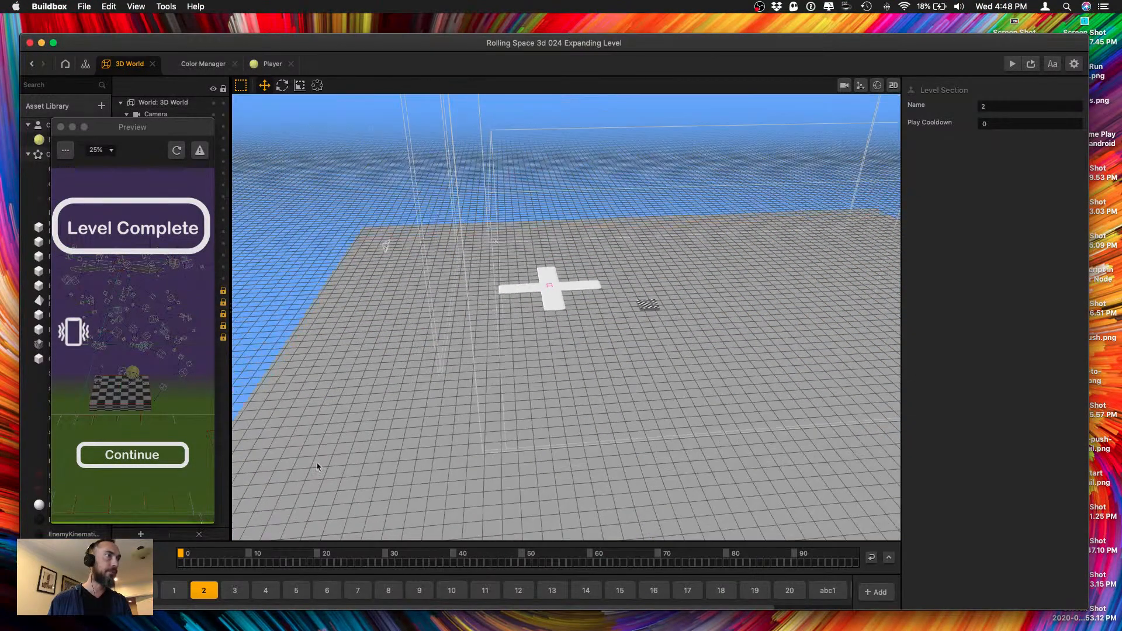
pyautogui.click(183, 589)
pyautogui.press('super+s')
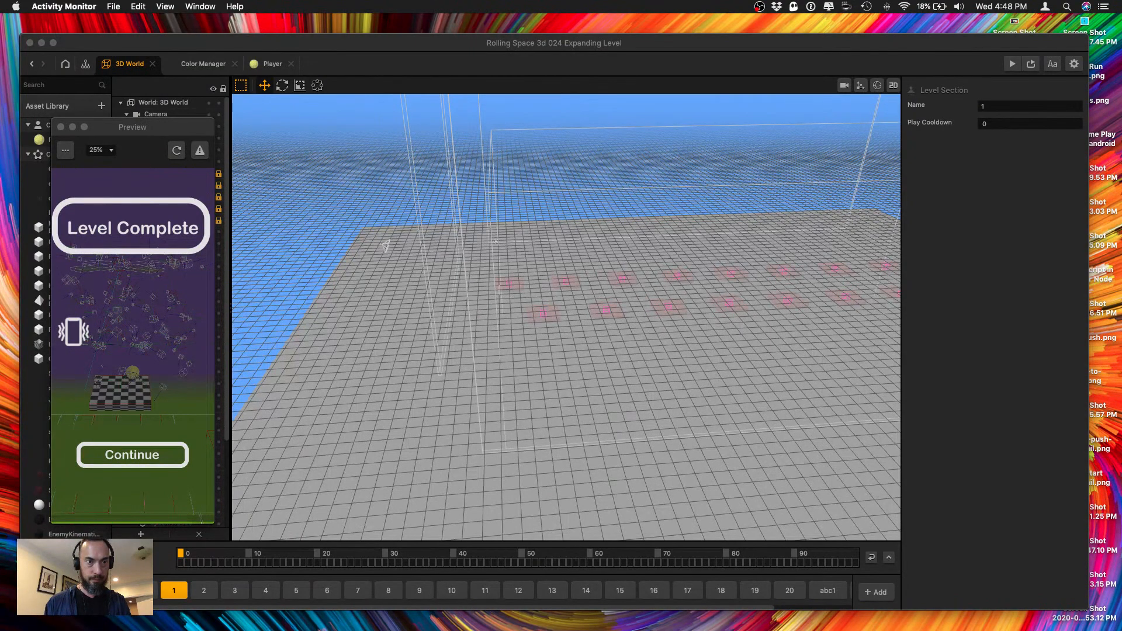
pyautogui.click(501, 394)
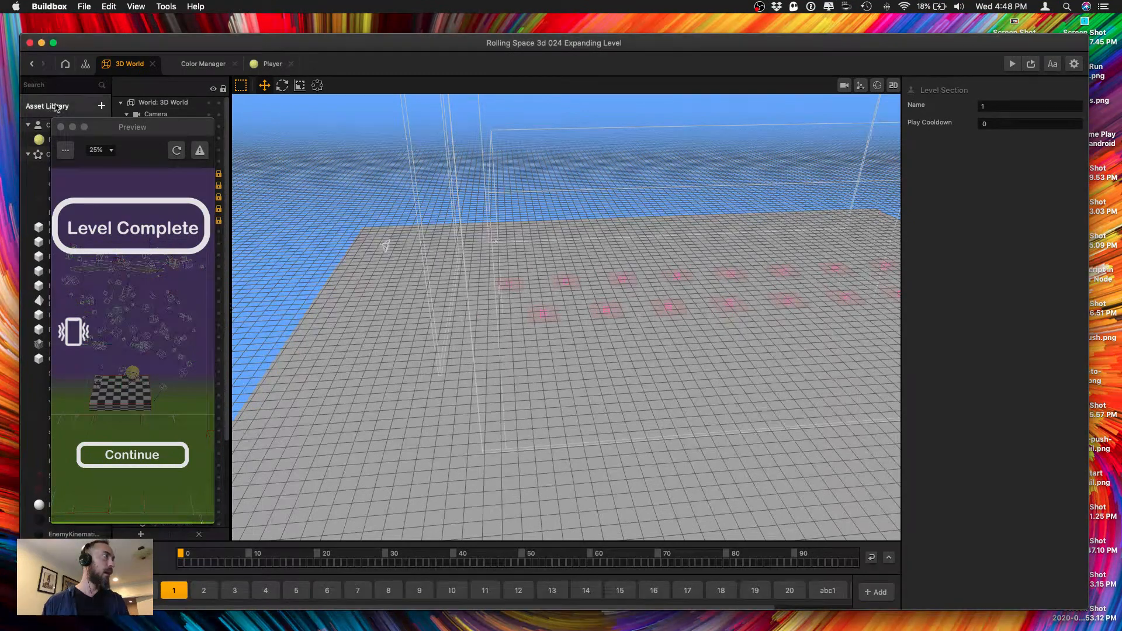
pyautogui.click(61, 127)
# Lock the Color Manager against selection and select section 1's Level Complete object to check its position.
pyautogui.scroll(-5, 160, 257)
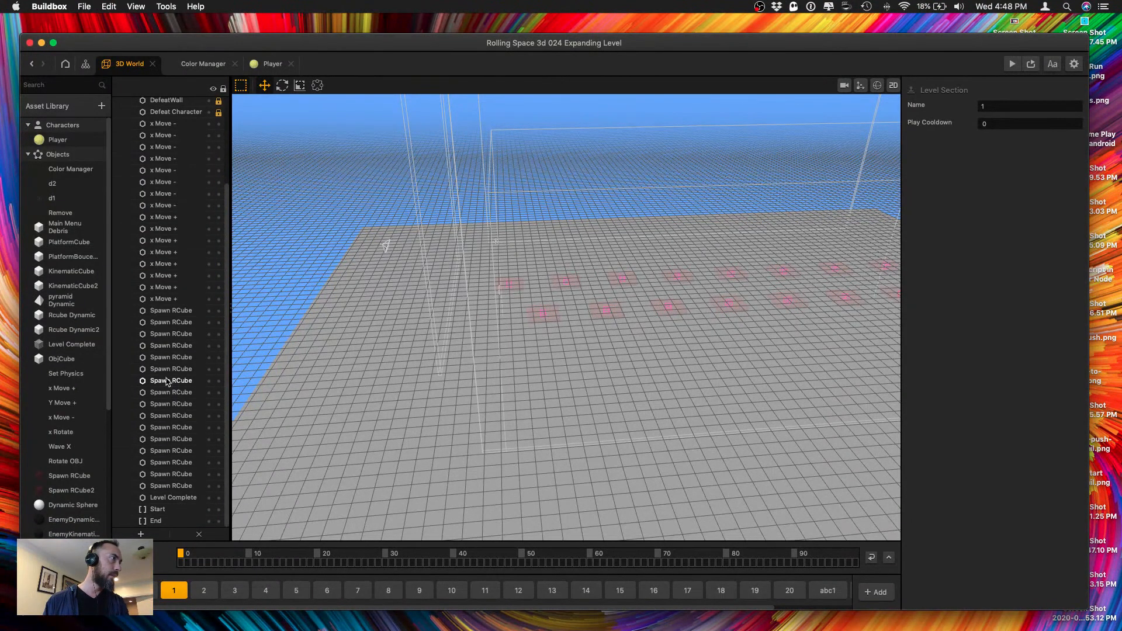
pyautogui.scroll(5, 175, 383)
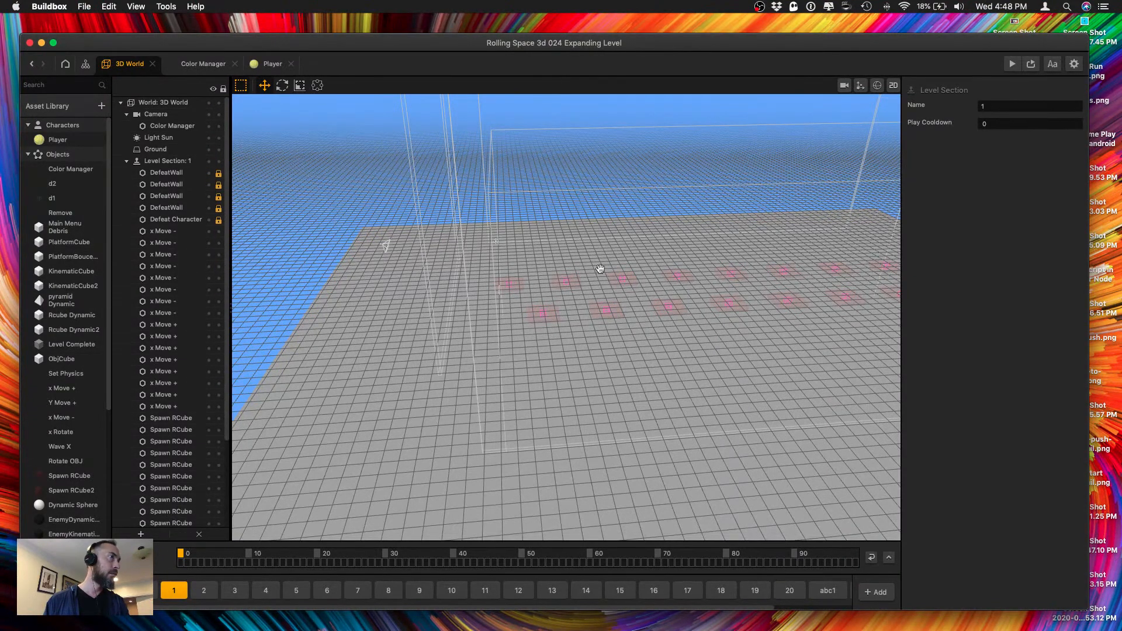
pyautogui.moveTo(600, 269); pyautogui.dragTo(701, 287, button='middle')
pyautogui.click(779, 290)
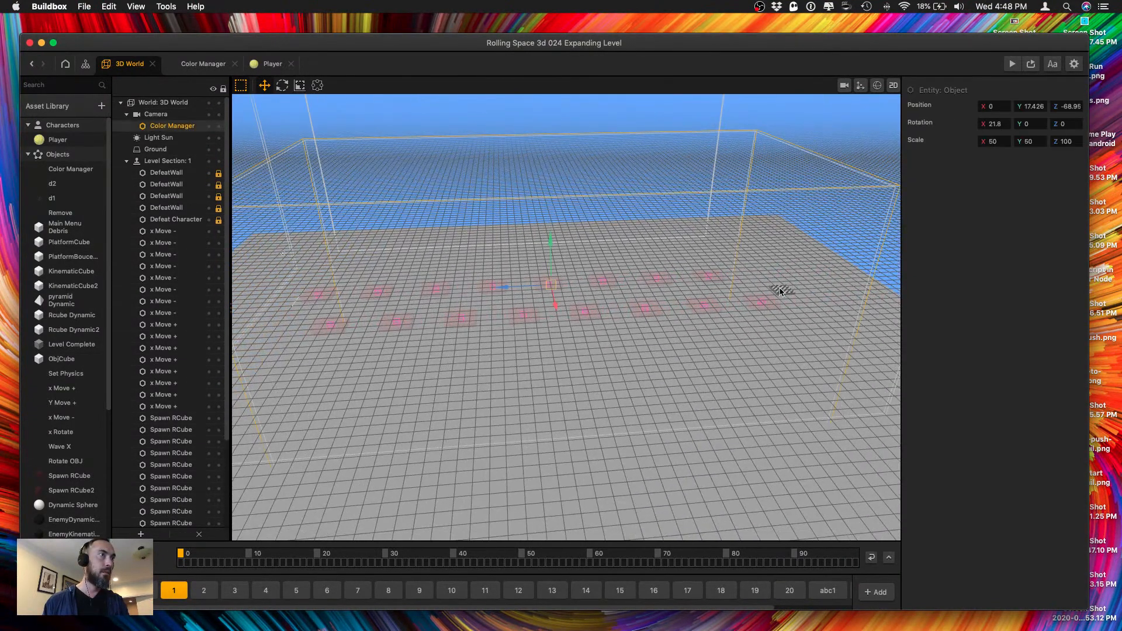
pyautogui.moveTo(762, 207); pyautogui.dragTo(778, 222, button='middle')
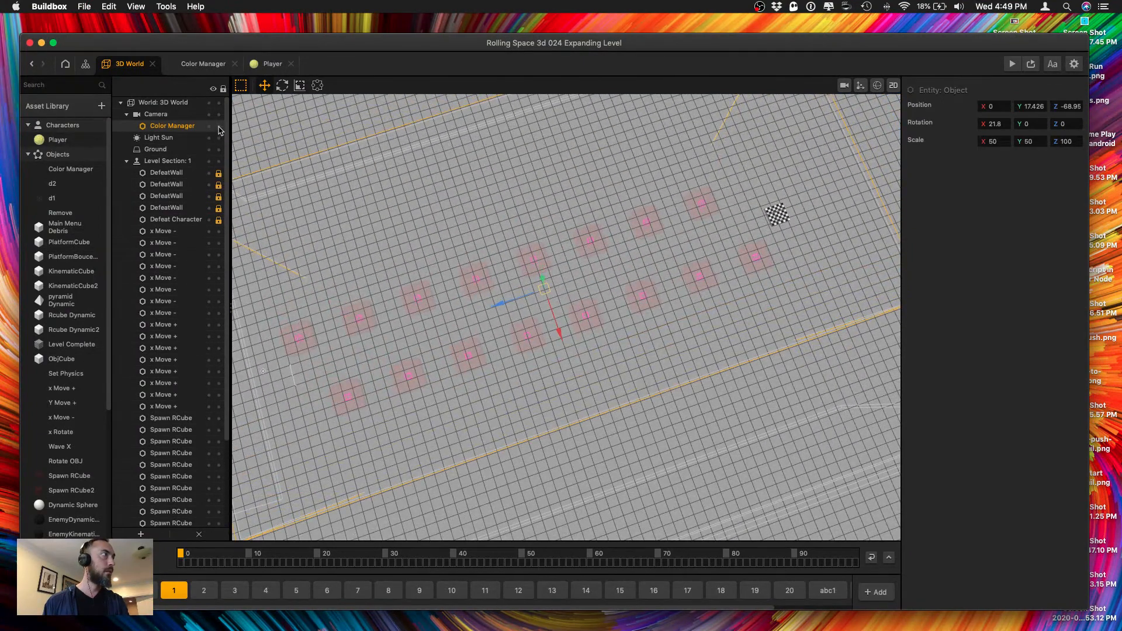
pyautogui.click(773, 220)
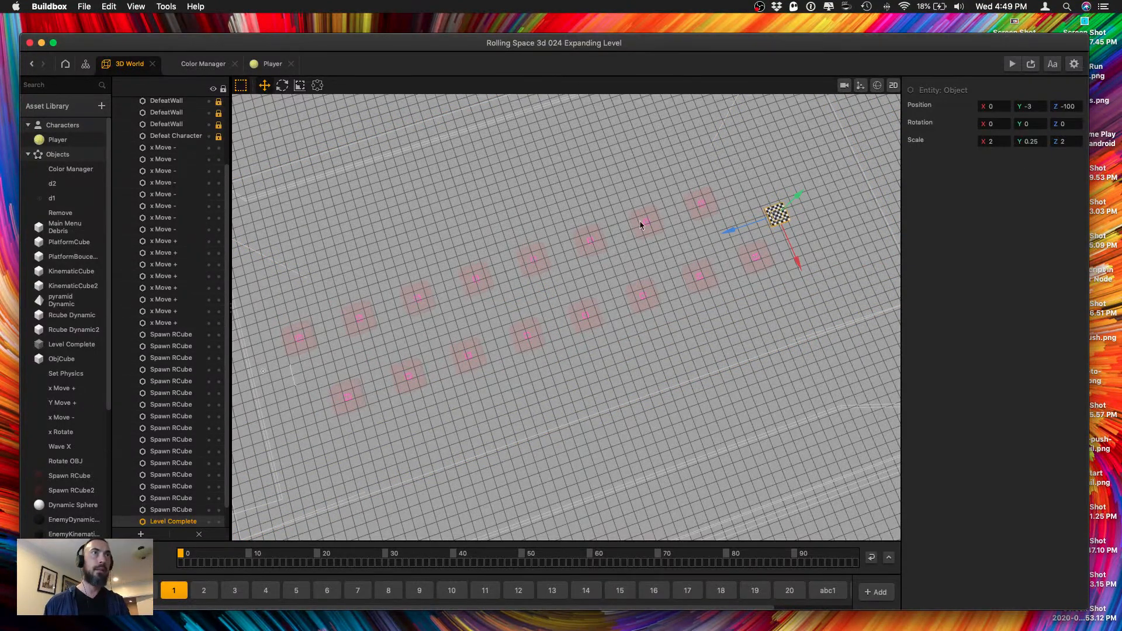
# In level section 2, set the Level Complete object's Z position to -100.
pyautogui.click(204, 590)
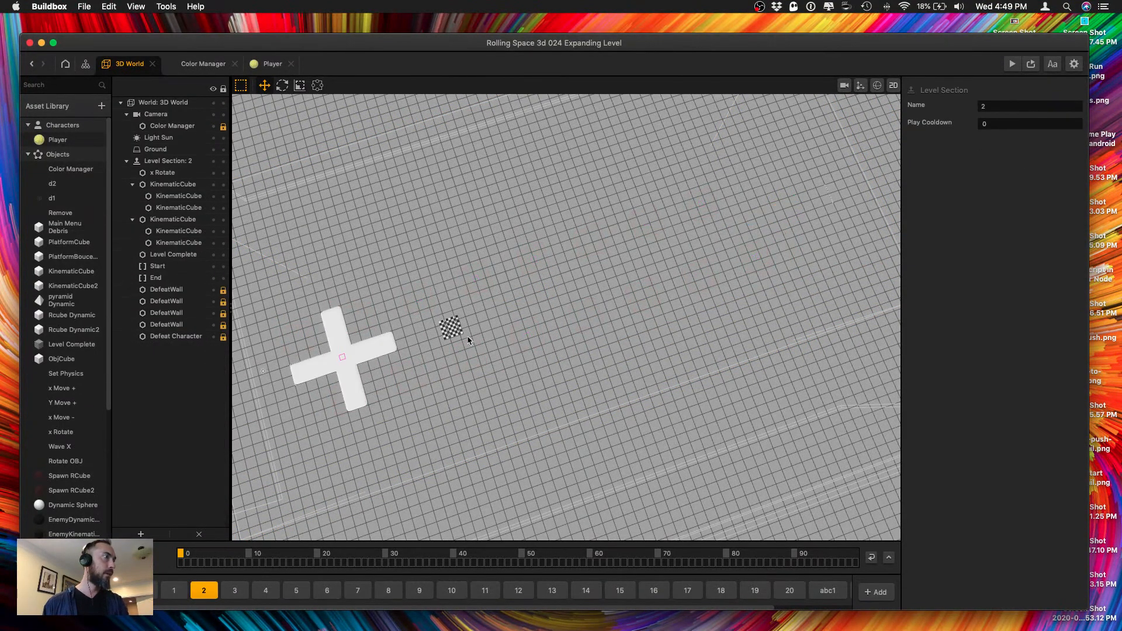
pyautogui.click(459, 330)
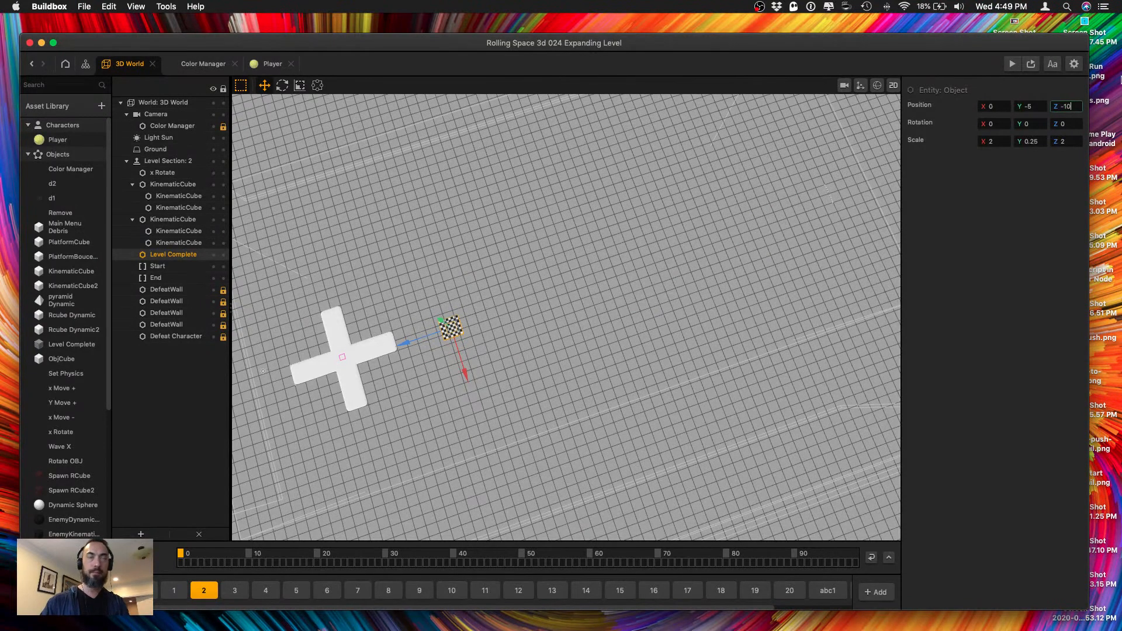
pyautogui.press('Return')
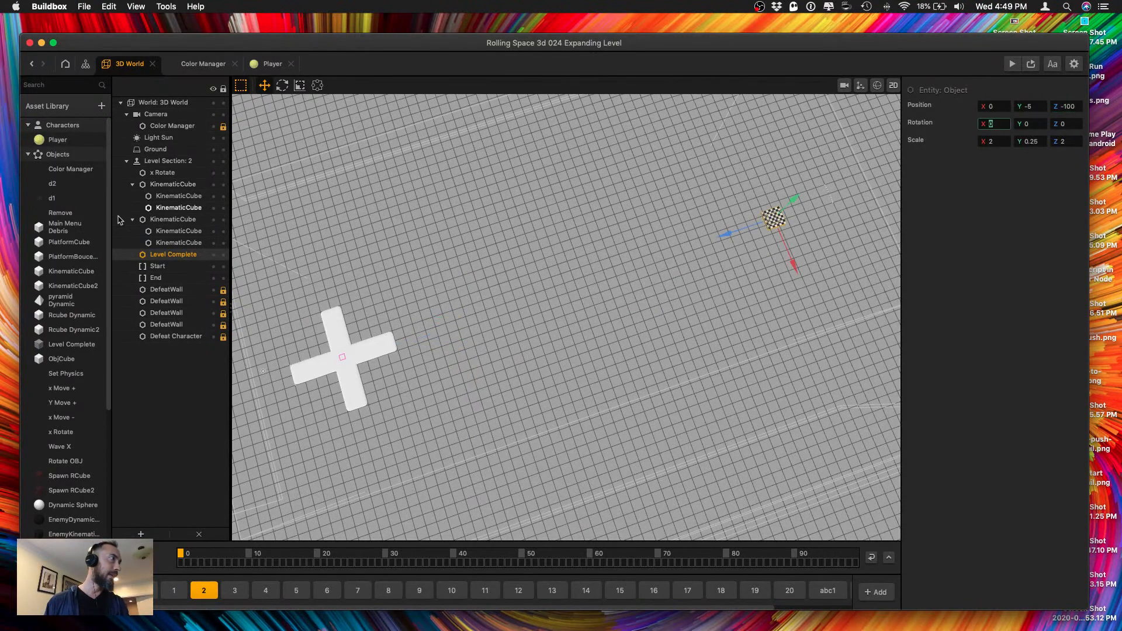
# Set the Z position of section 2's End border to -140.
pyautogui.click(155, 277)
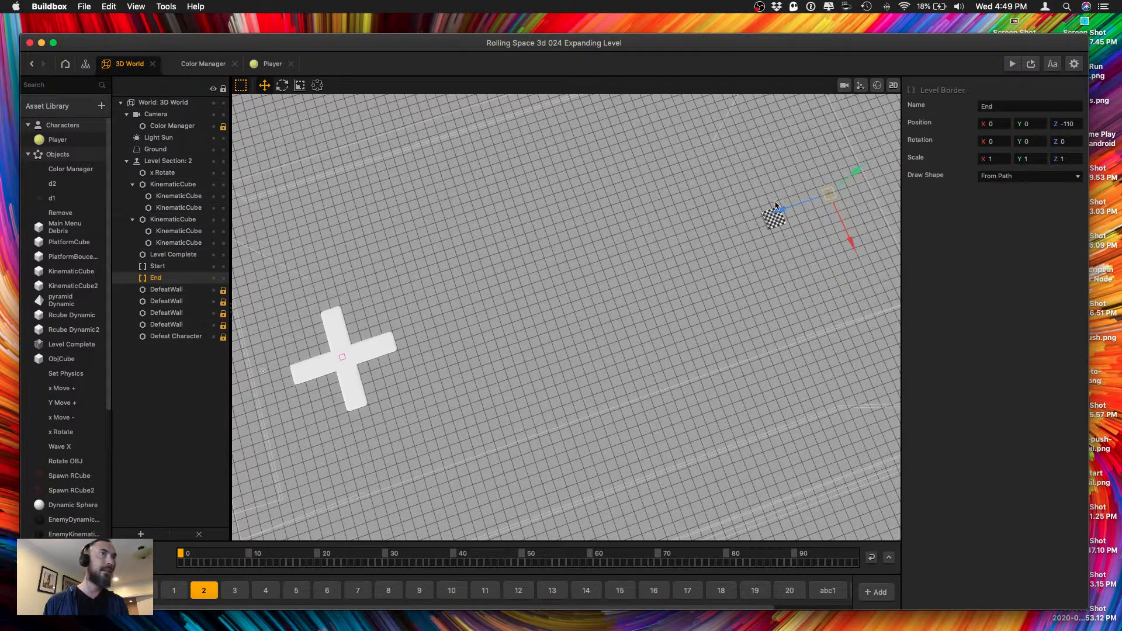
pyautogui.click(1079, 124)
pyautogui.write('-14')
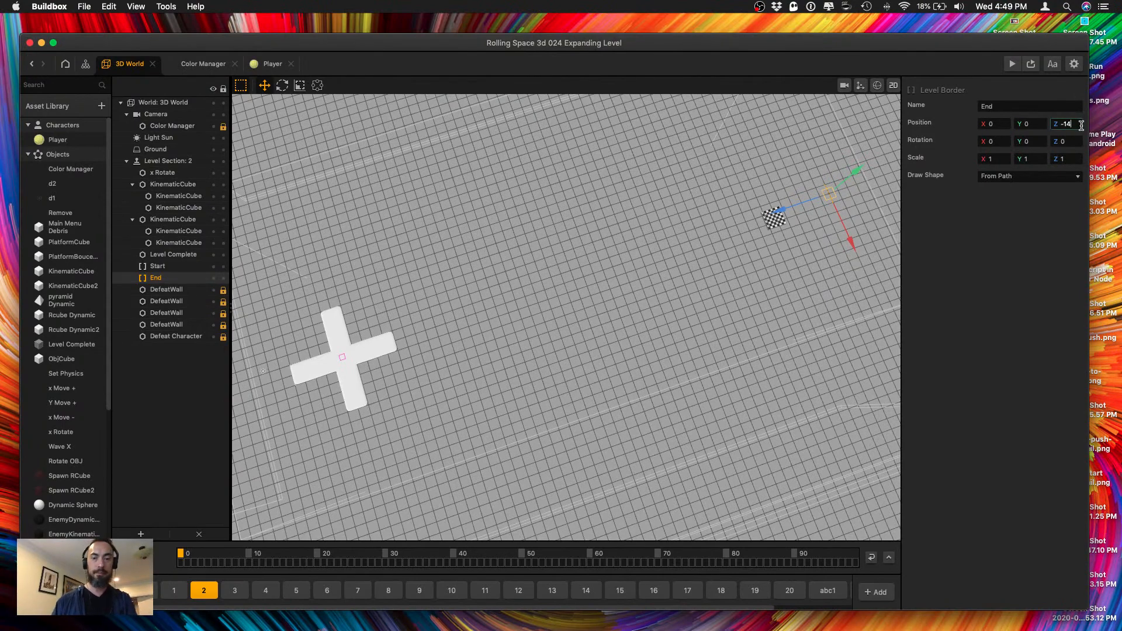
pyautogui.write('0')
pyautogui.press('Tab')
pyautogui.moveTo(701, 326); pyautogui.dragTo(571, 401, button='middle')
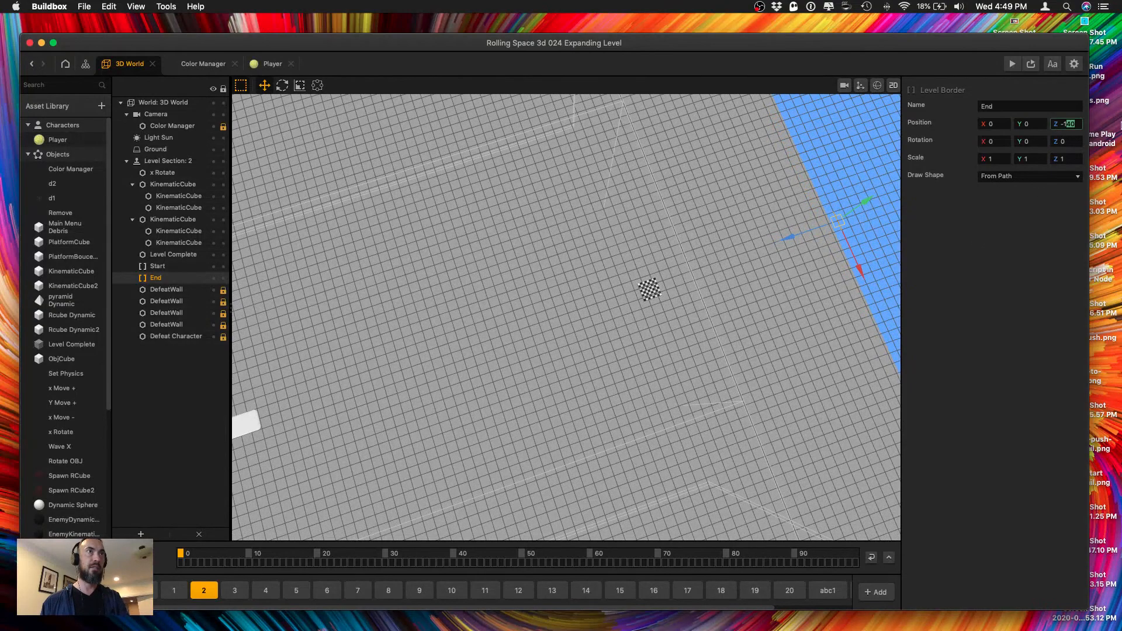
# Change the Z position of section 2's End border to -130.
pyautogui.write('-130')
pyautogui.press('Tab')
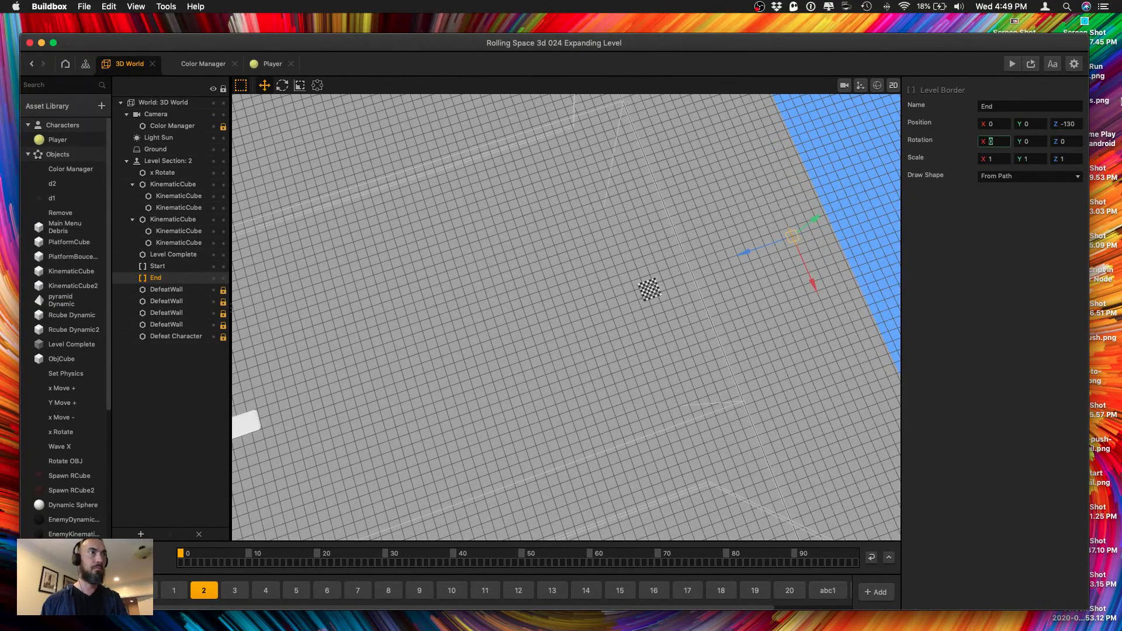
pyautogui.moveTo(540, 419); pyautogui.dragTo(579, 405, button='right')
pyautogui.moveTo(565, 450); pyautogui.dragTo(657, 238, button='middle')
pyautogui.moveTo(566, 394); pyautogui.dragTo(572, 369, button='right')
pyautogui.moveTo(580, 326); pyautogui.dragTo(536, 329, button='right')
pyautogui.click(401, 274)
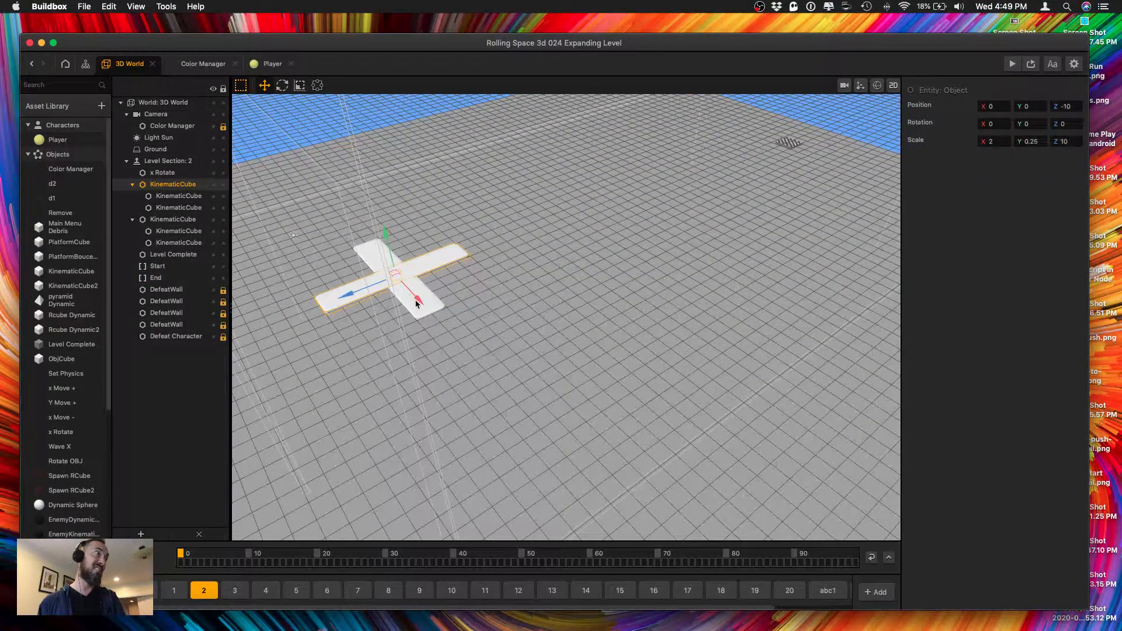
pyautogui.keyDown('shift'); pyautogui.click(428, 311); pyautogui.keyUp('shift')
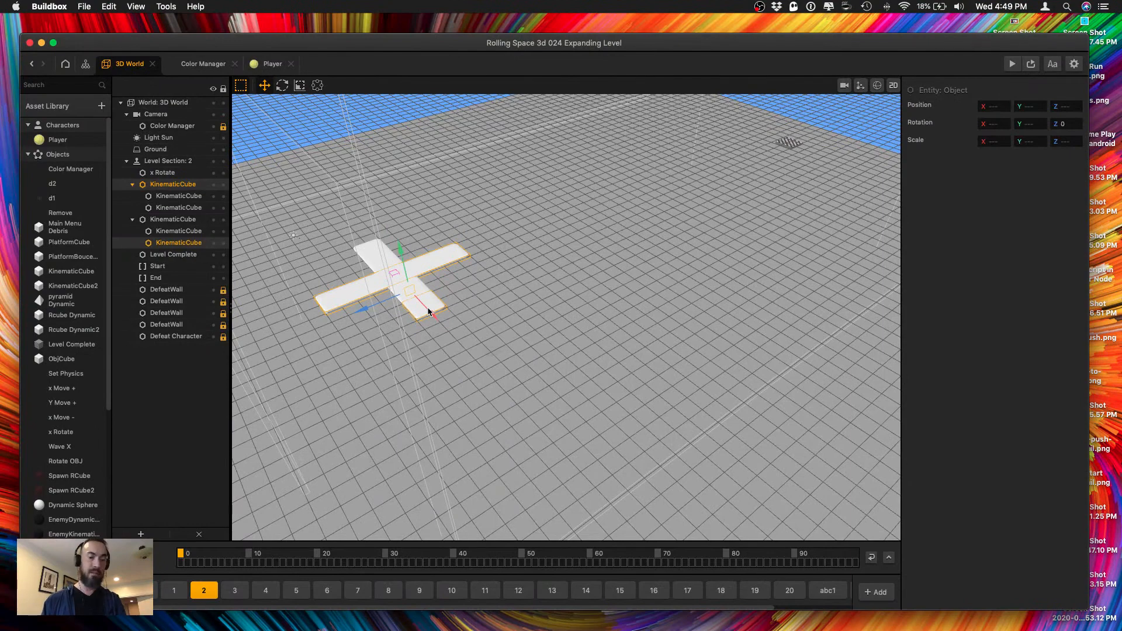
pyautogui.moveTo(483, 340); pyautogui.dragTo(428, 325, button='right')
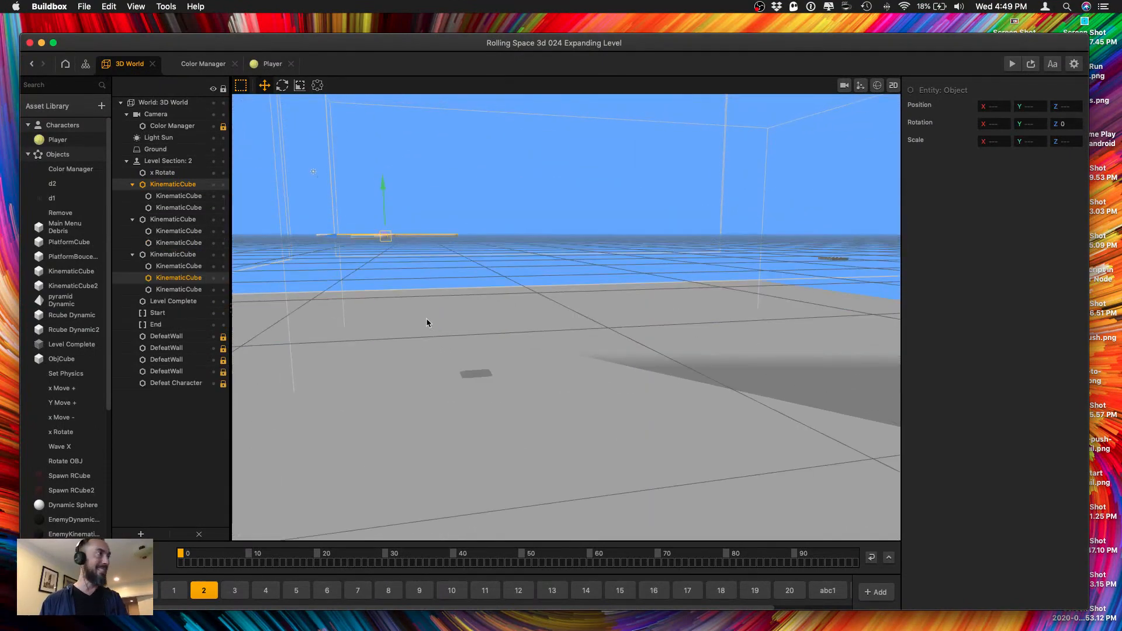
pyautogui.moveTo(331, 240); pyautogui.dragTo(462, 242)
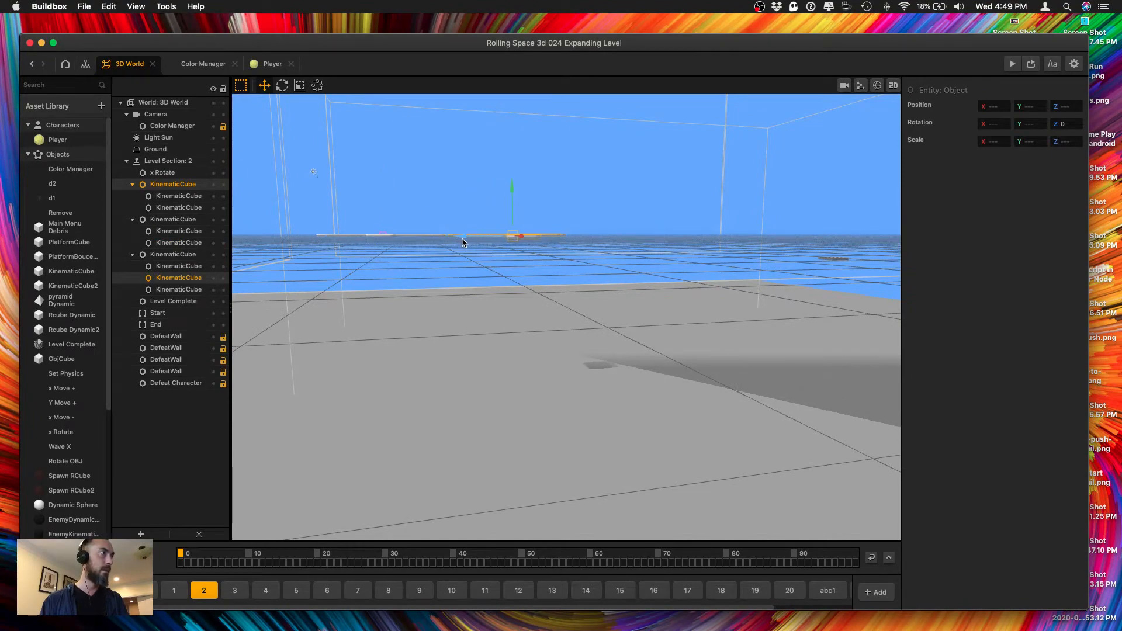
pyautogui.moveTo(464, 241); pyautogui.dragTo(462, 262, button='right')
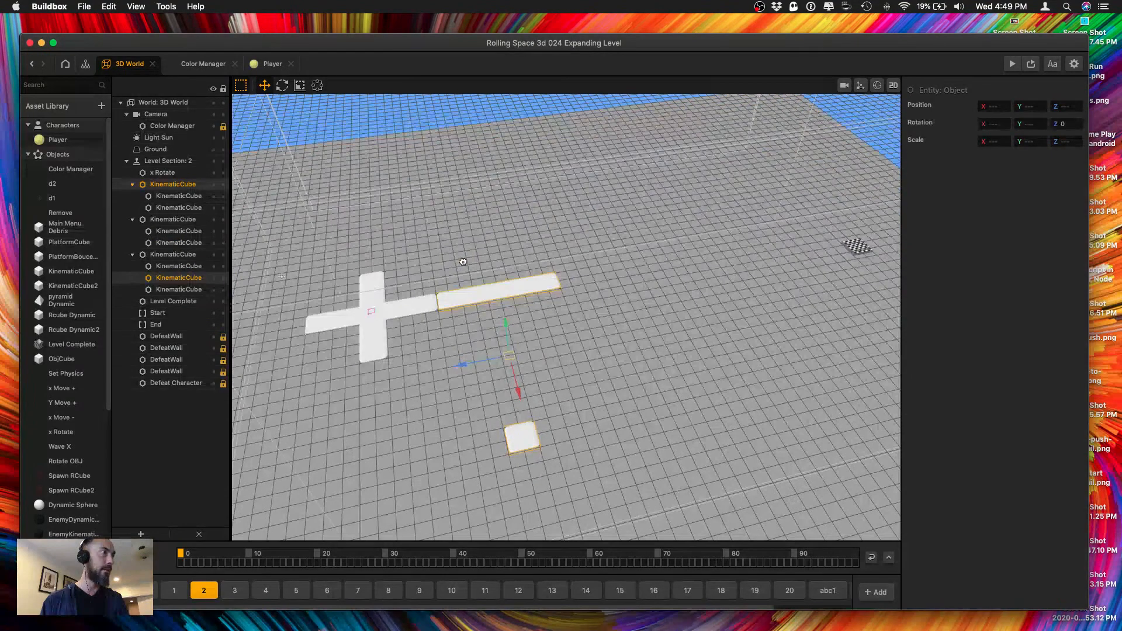
pyautogui.moveTo(506, 400); pyautogui.dragTo(561, 381, button='right')
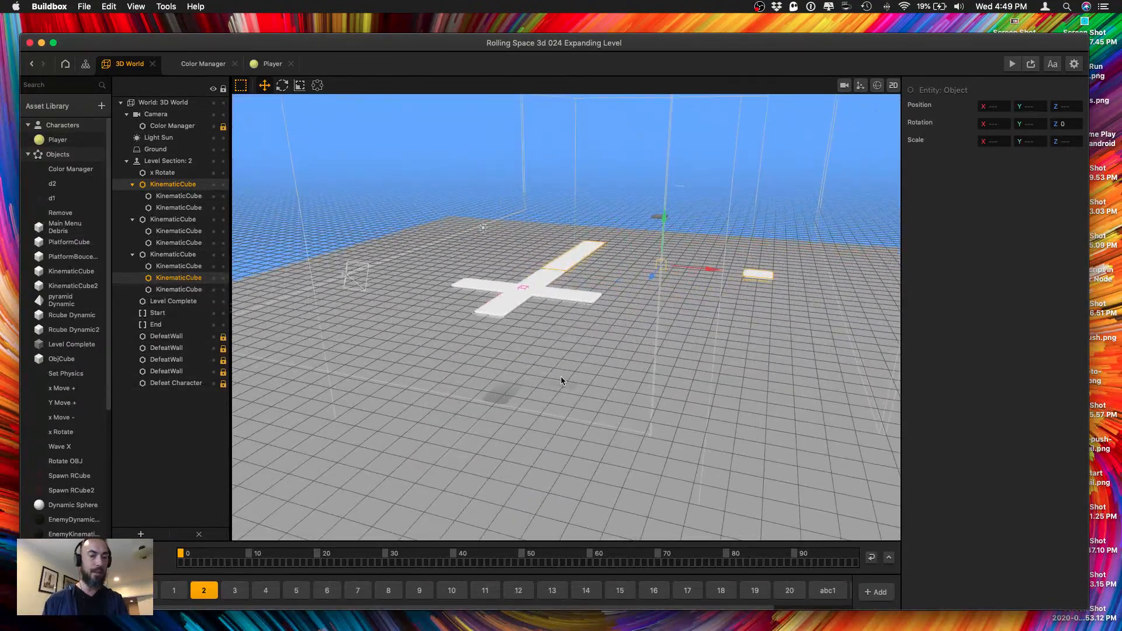
pyautogui.press('super+z')
pyautogui.press('super+z')
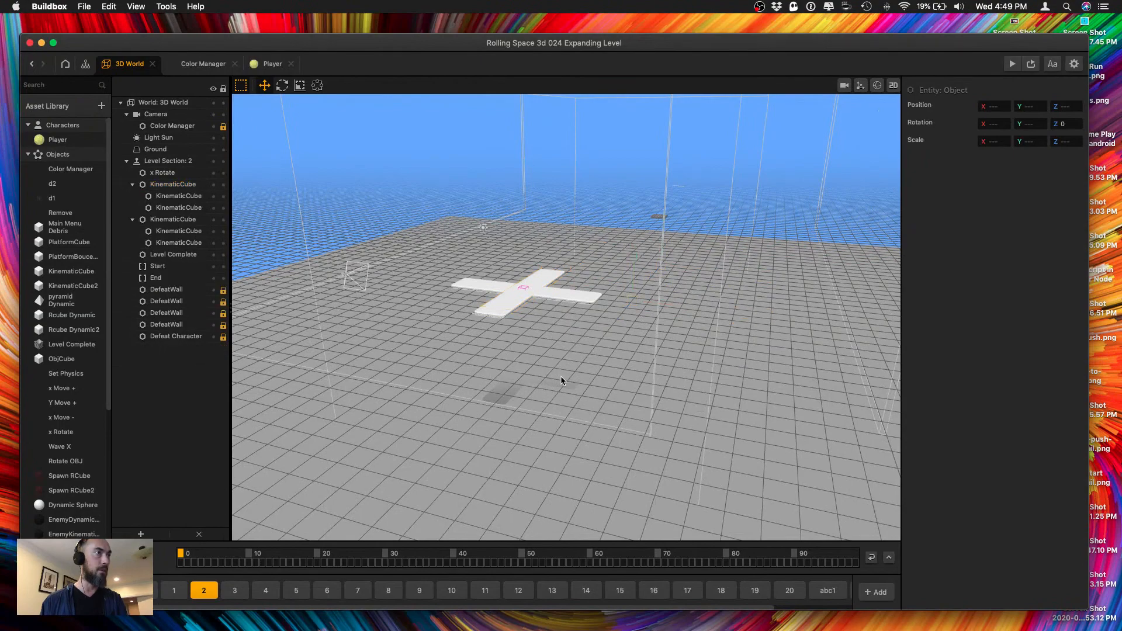
# Examine the cross platform's end pieces, temporarily hiding one KinematicCube child to see how its edge is built.
pyautogui.moveTo(560, 341); pyautogui.dragTo(385, 349, button='right')
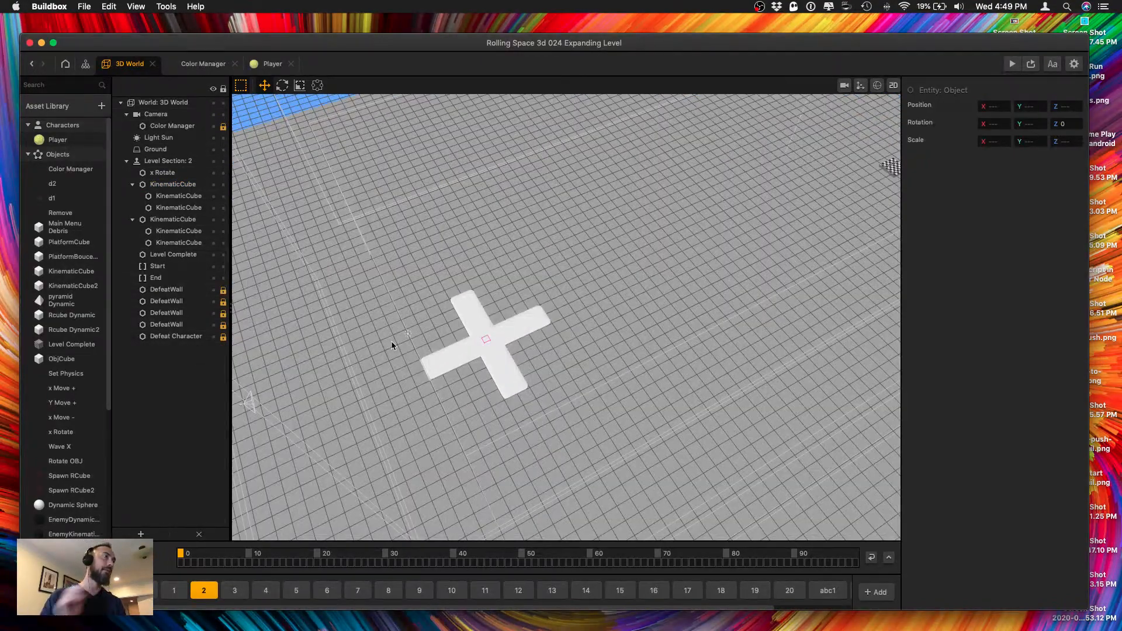
pyautogui.scroll(5, 444, 403)
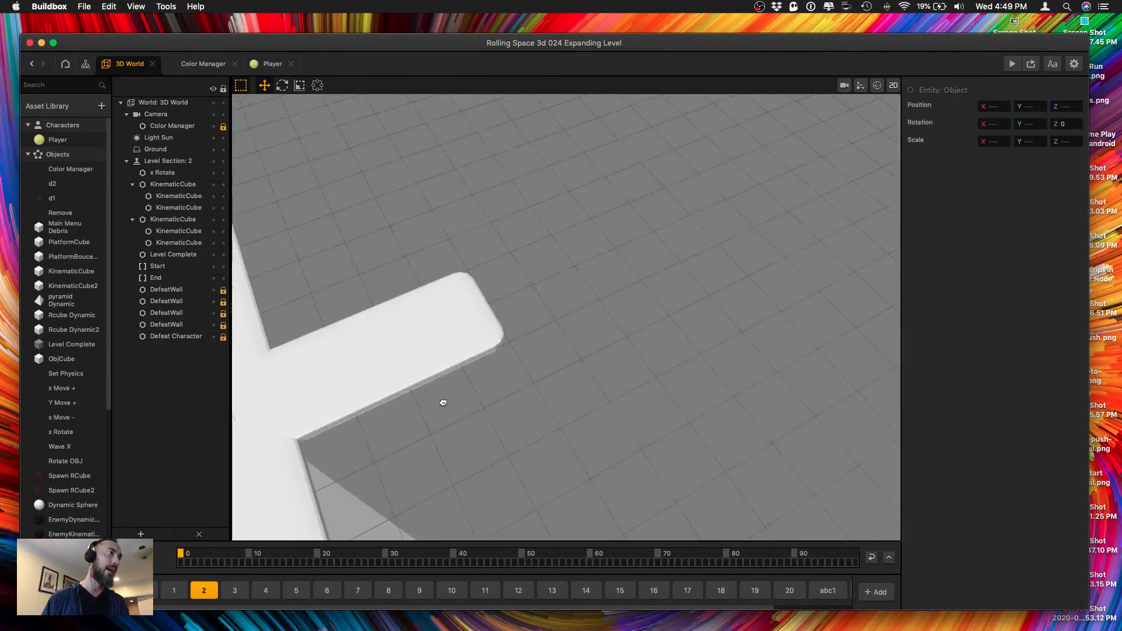
pyautogui.scroll(-5, 556, 306)
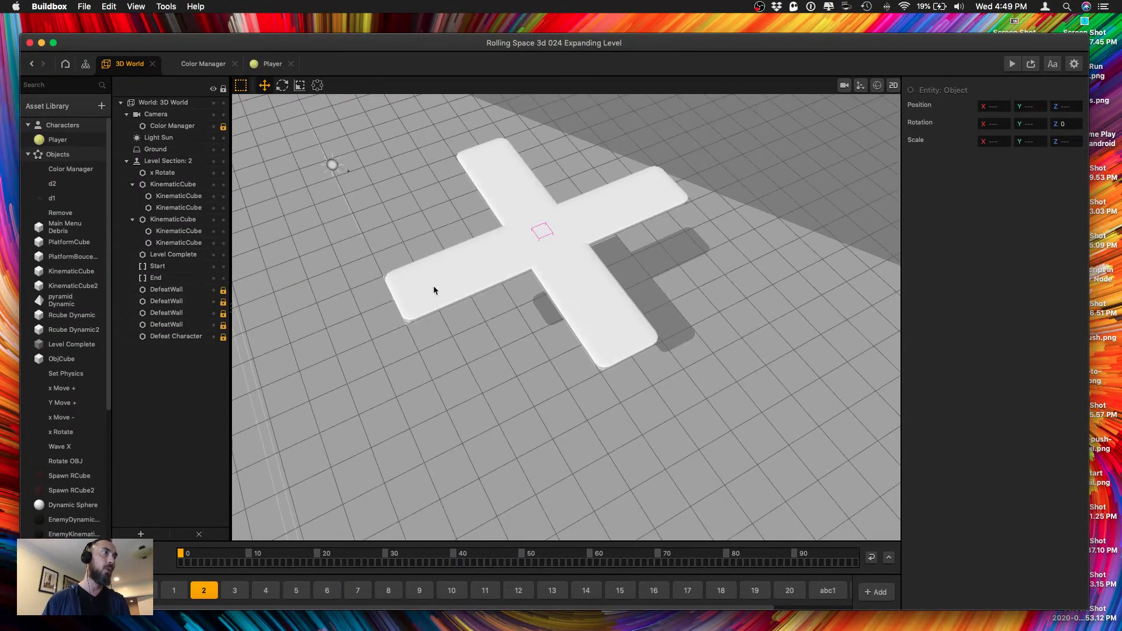
pyautogui.click(662, 185)
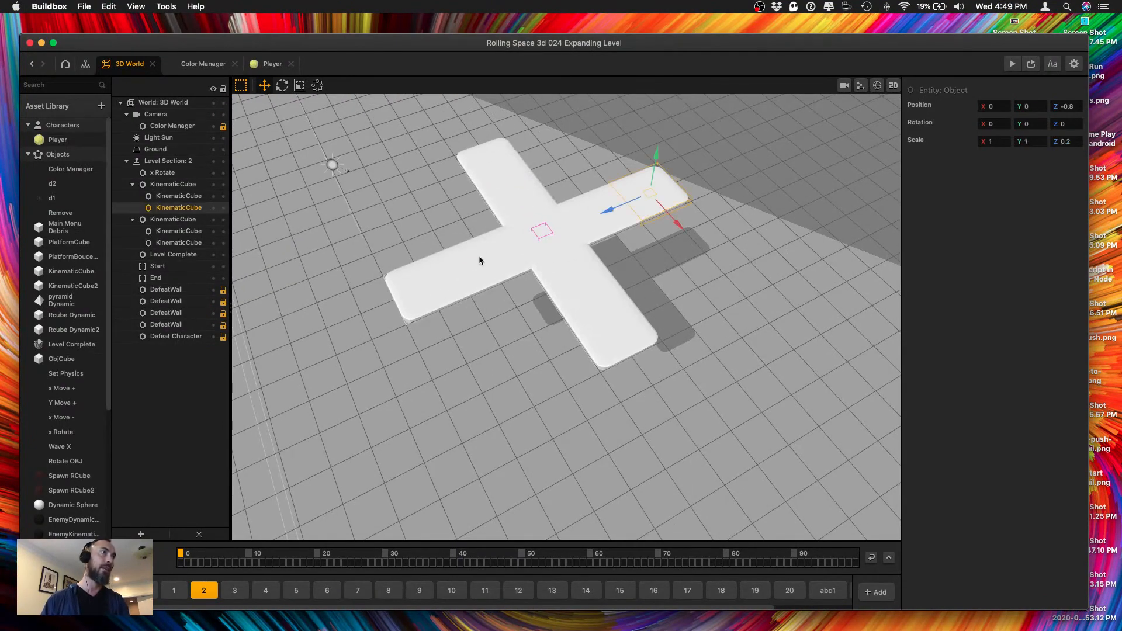
pyautogui.click(429, 276)
pyautogui.moveTo(456, 316); pyautogui.dragTo(523, 291, button='right')
pyautogui.scroll(5, 501, 360)
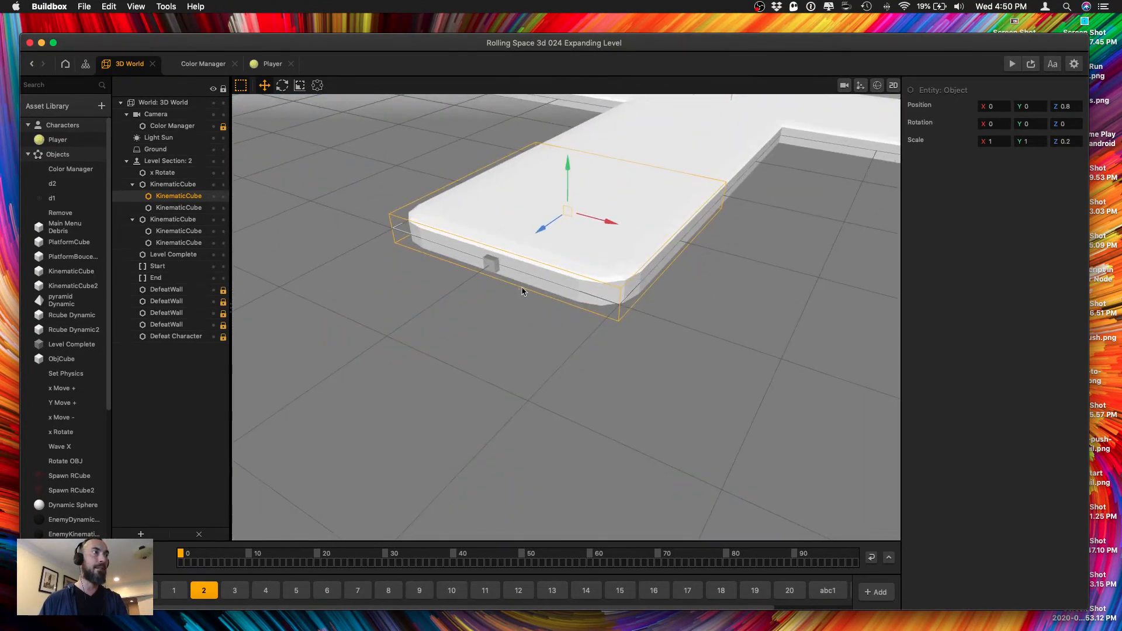
pyautogui.click(214, 197)
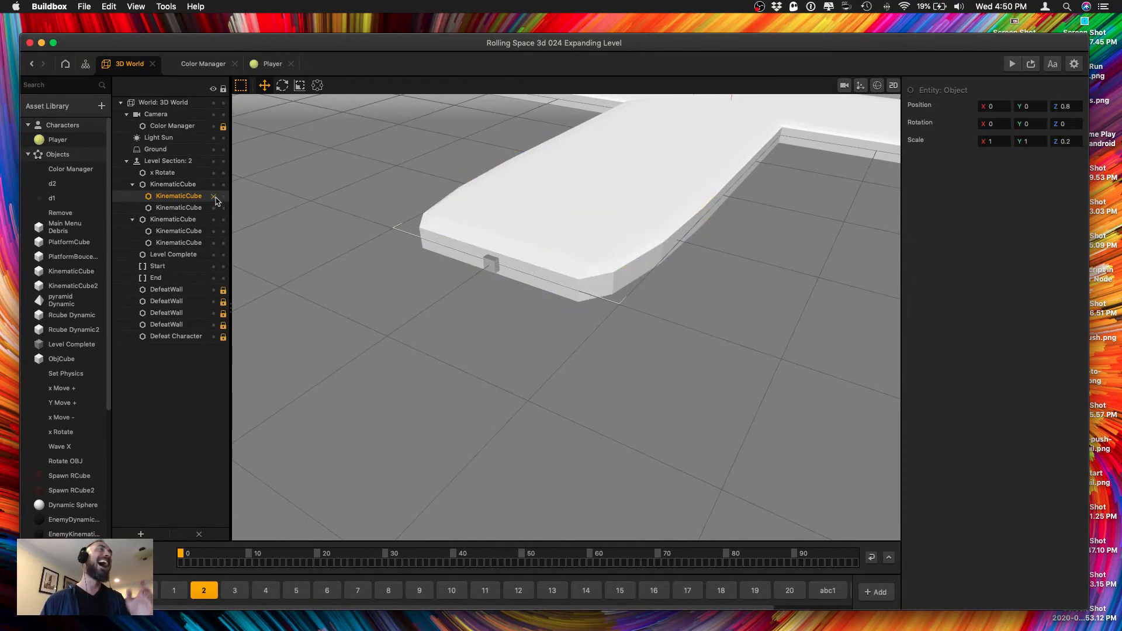
pyautogui.click(214, 197)
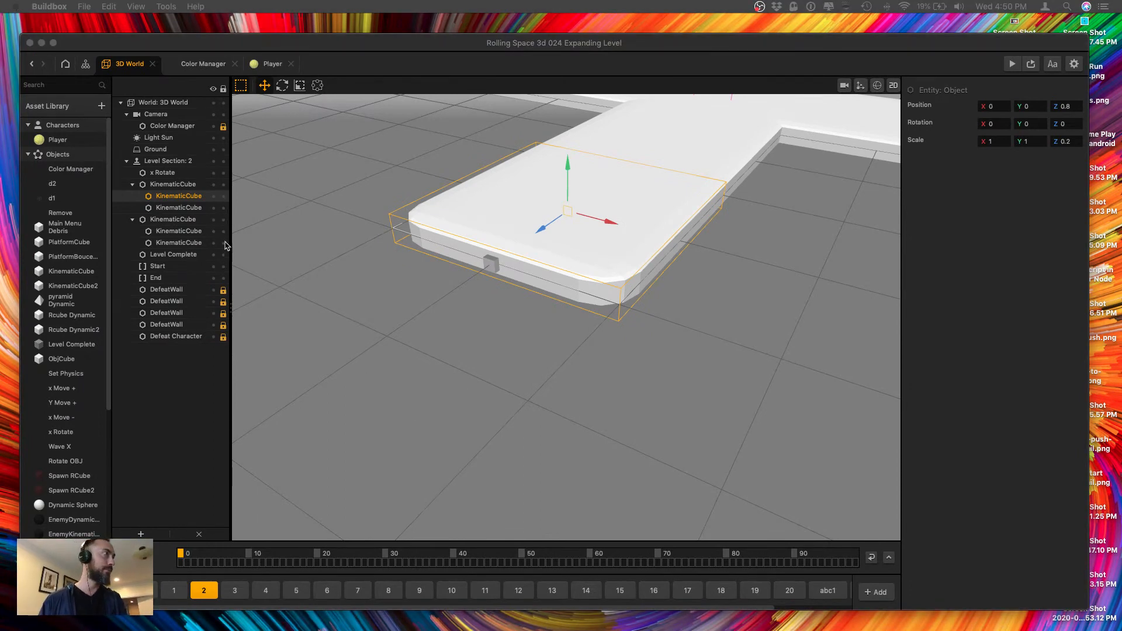
# Collapse both KinematicCube groups and select them together with the x Rotate object.
pyautogui.click(132, 185)
pyautogui.click(132, 184)
pyautogui.click(133, 196)
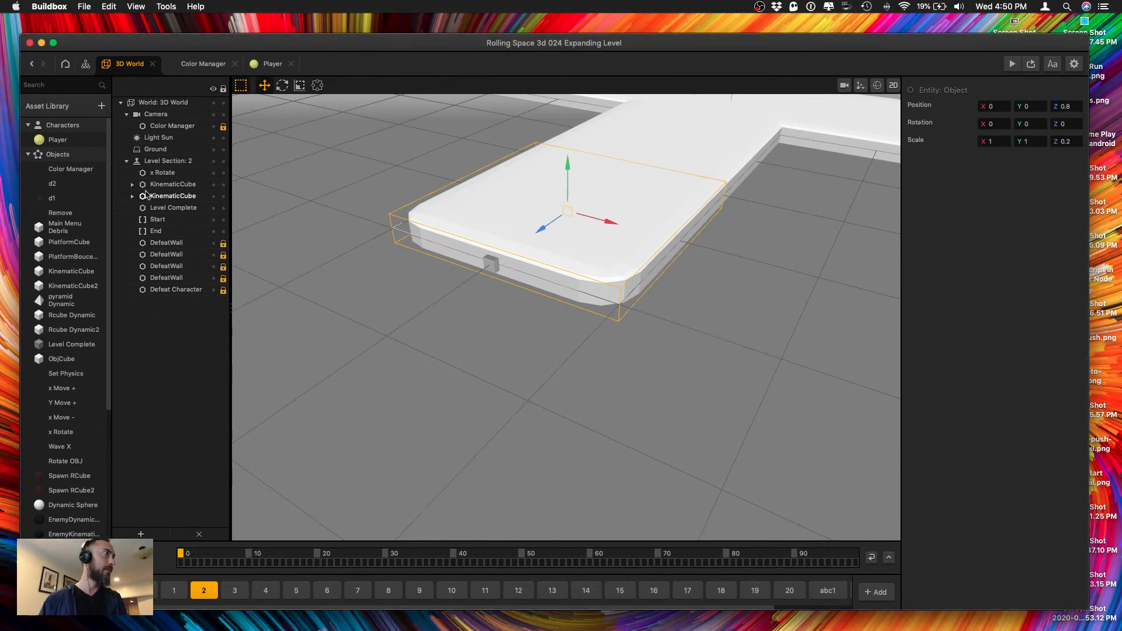
pyautogui.click(160, 187)
pyautogui.keyDown('super'); pyautogui.click(160, 196); pyautogui.keyUp('super')
pyautogui.keyDown('super'); pyautogui.click(166, 176); pyautogui.keyUp('super')
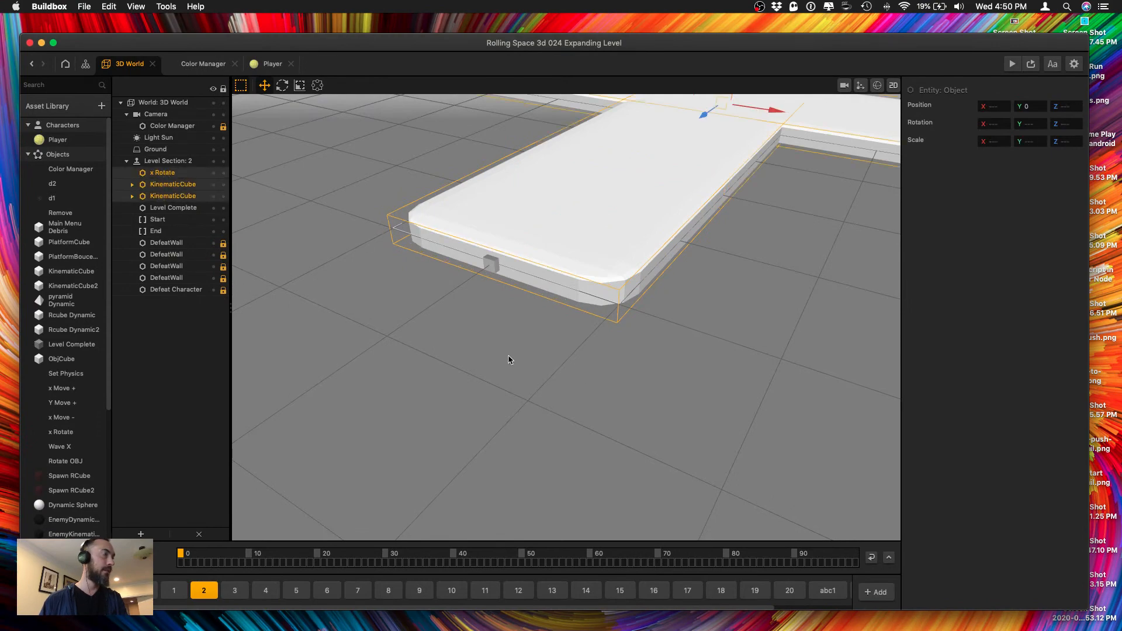
# Duplicate the selected cross platform and move the copy along Z toward the finish.
pyautogui.scroll(-5, 616, 373)
pyautogui.moveTo(616, 373); pyautogui.dragTo(553, 313, button='right')
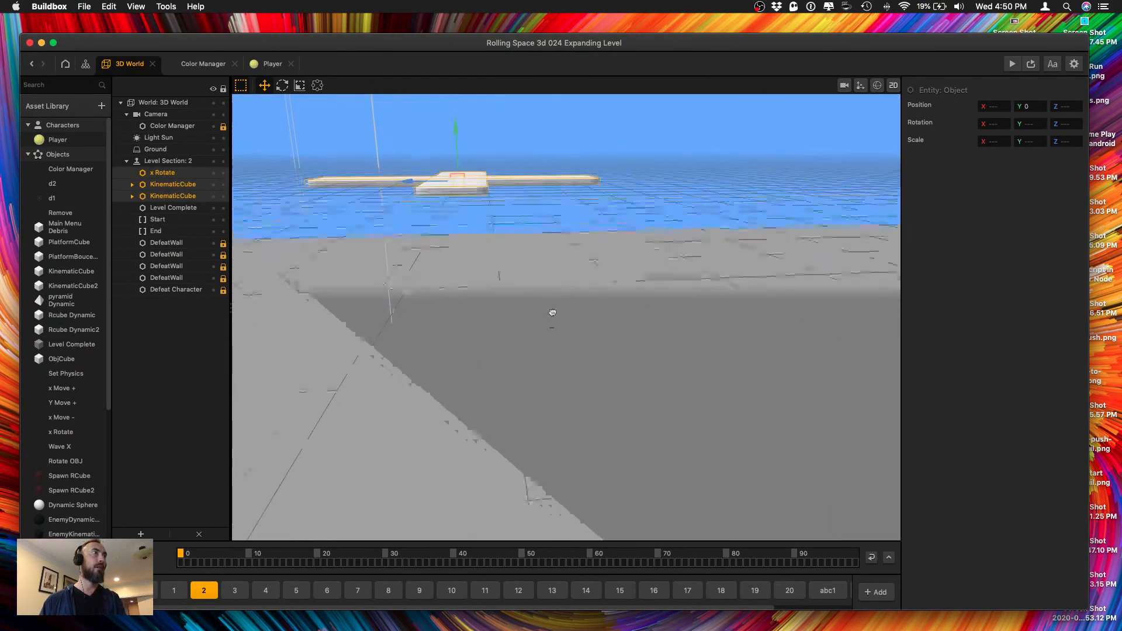
pyautogui.press('super+d')
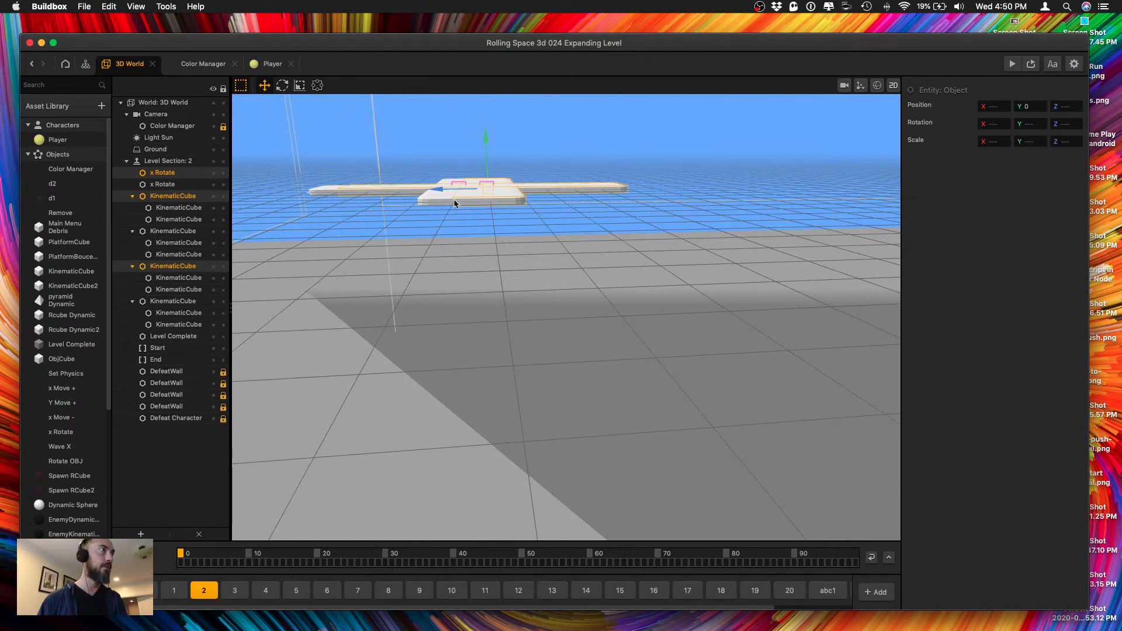
pyautogui.moveTo(443, 195); pyautogui.dragTo(685, 192)
pyautogui.moveTo(694, 193); pyautogui.dragTo(591, 189, button='right')
# Nudge the copied cross along Z so its arm meets the end of the original cross.
pyautogui.scroll(5, 549, 197)
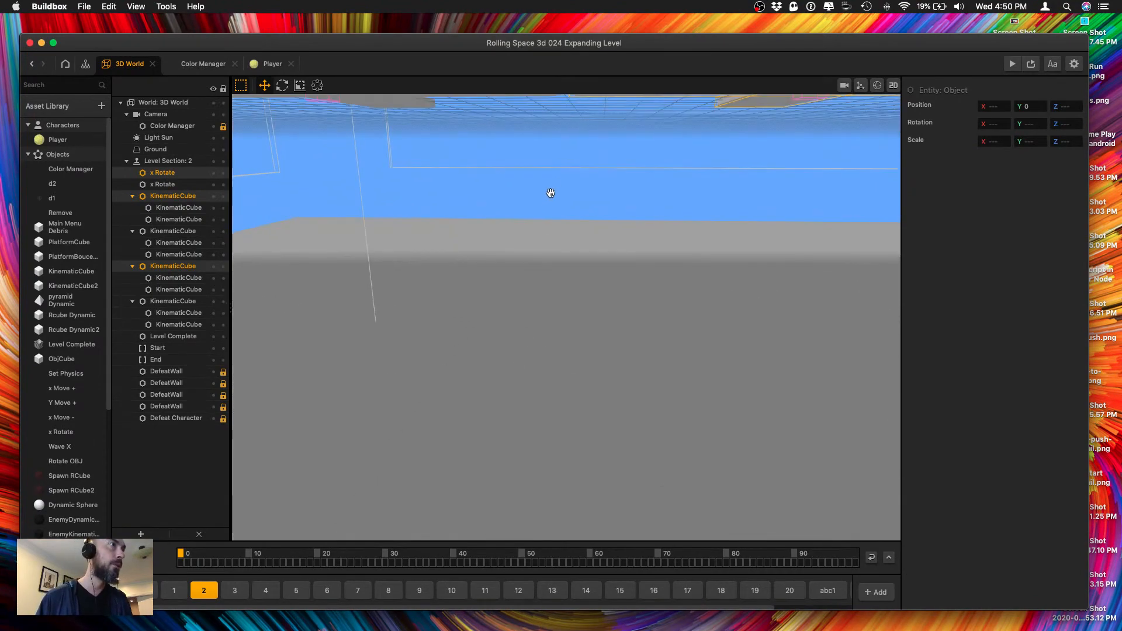
pyautogui.moveTo(551, 193); pyautogui.dragTo(617, 282, button='middle')
pyautogui.scroll(-3, 574, 241)
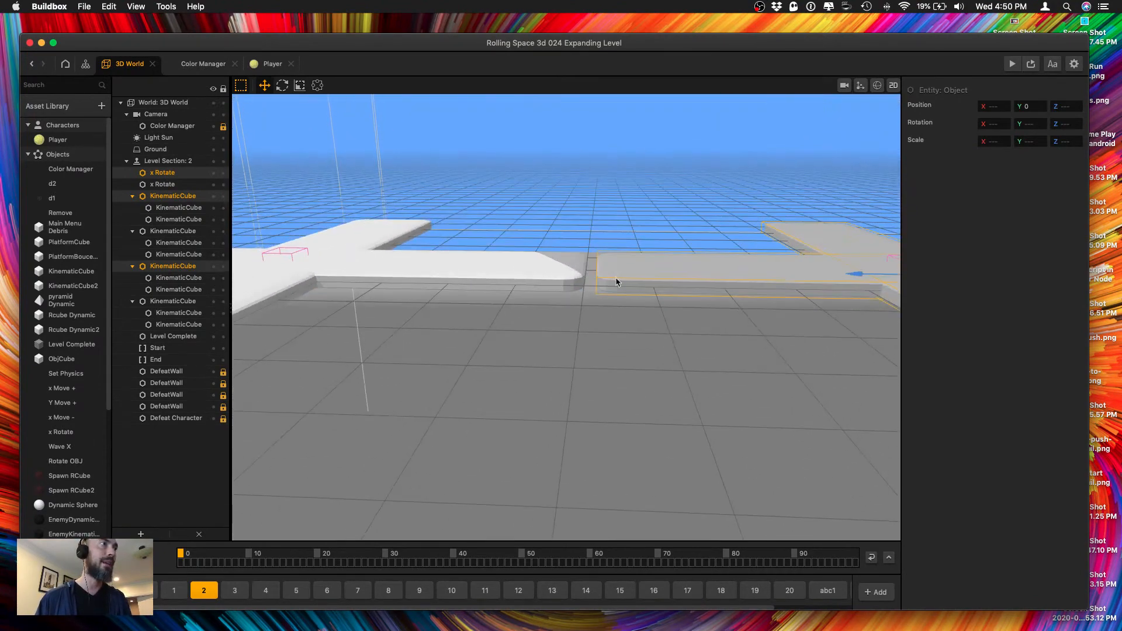
pyautogui.moveTo(704, 225); pyautogui.dragTo(655, 264, button='middle')
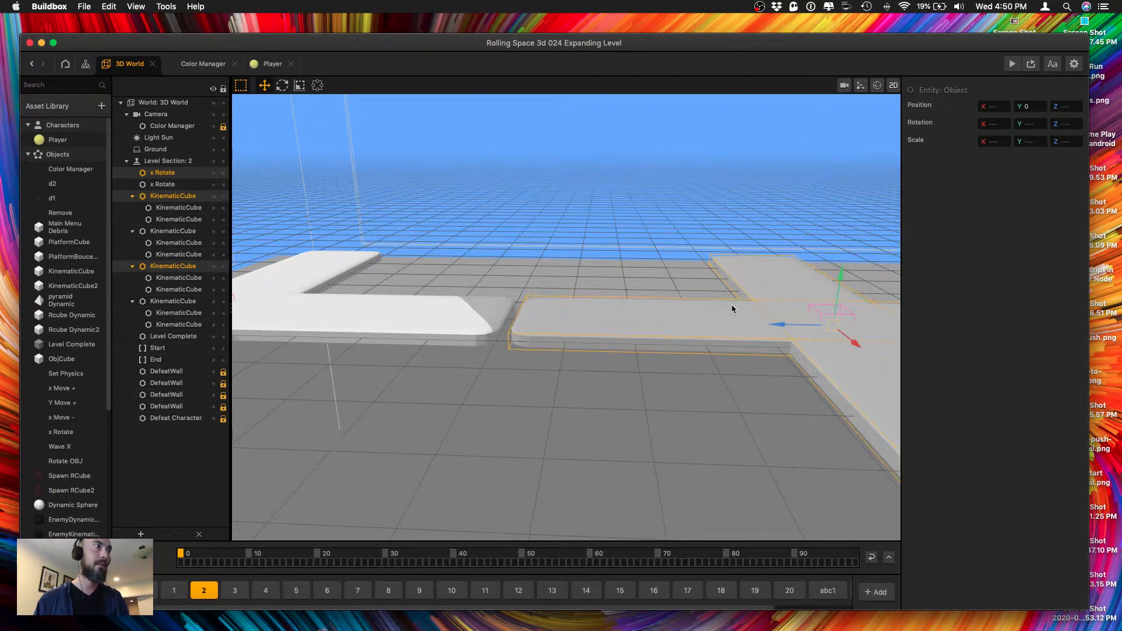
pyautogui.moveTo(698, 324); pyautogui.dragTo(645, 280, button='middle')
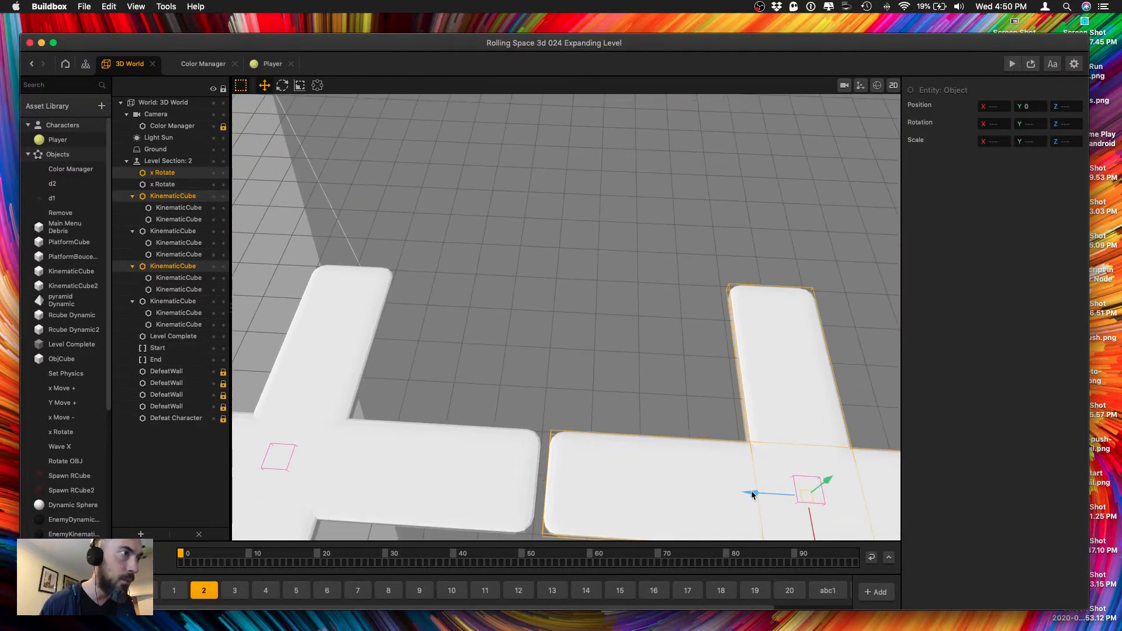
pyautogui.moveTo(753, 495); pyautogui.dragTo(743, 497)
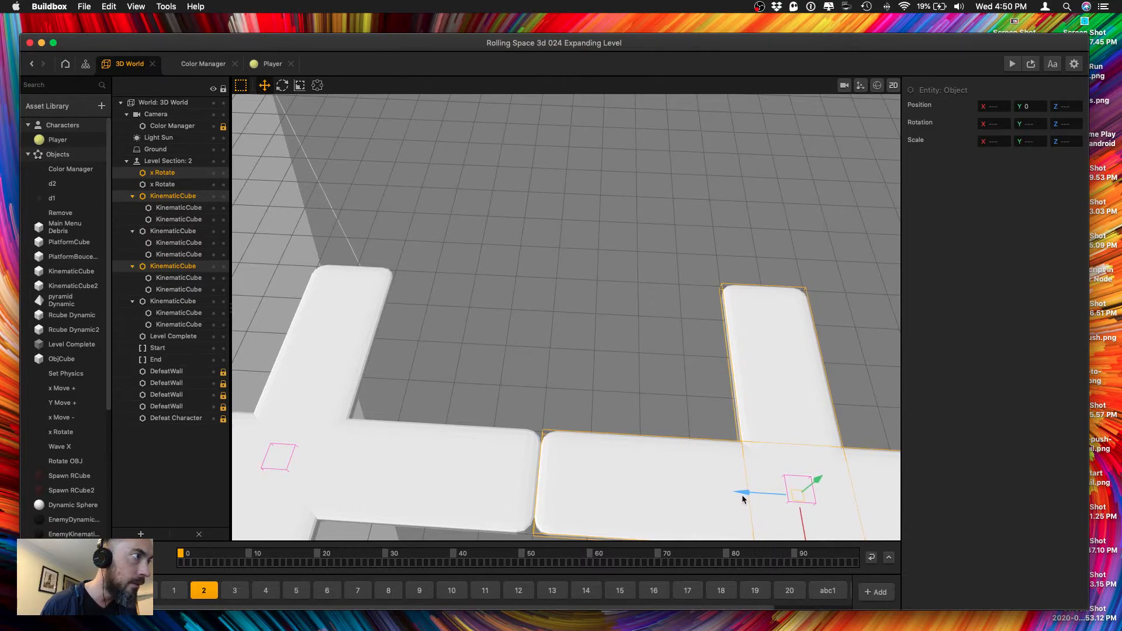
# Duplicate the cross platform again and place the third cross end to end after the second.
pyautogui.moveTo(743, 493); pyautogui.dragTo(604, 419, button='right')
pyautogui.moveTo(620, 419); pyautogui.dragTo(667, 385, button='right')
pyautogui.moveTo(667, 385); pyautogui.dragTo(628, 428)
pyautogui.moveTo(588, 431); pyautogui.dragTo(524, 425, button='right')
pyautogui.moveTo(521, 423); pyautogui.dragTo(783, 431)
pyautogui.moveTo(696, 386); pyautogui.dragTo(533, 344, button='middle')
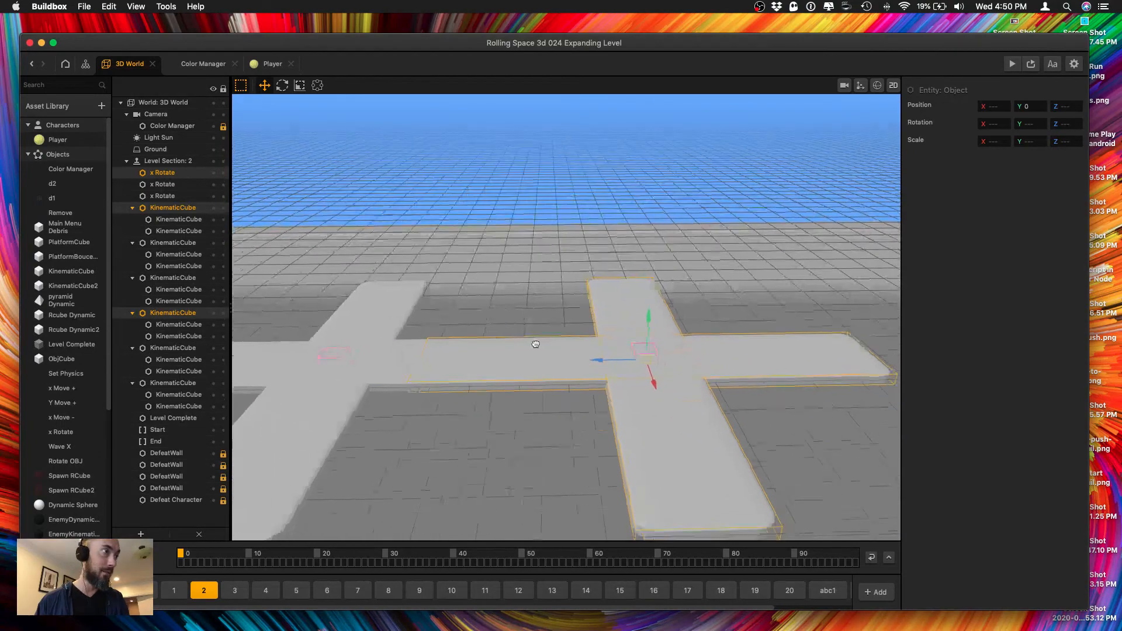
# Place a fourth cross copy at the end of the platform row and delete the surplus lowered copy.
pyautogui.scroll(2, 532, 342)
pyautogui.scroll(-4, 532, 342)
pyautogui.moveTo(532, 342); pyautogui.dragTo(528, 361, button='right')
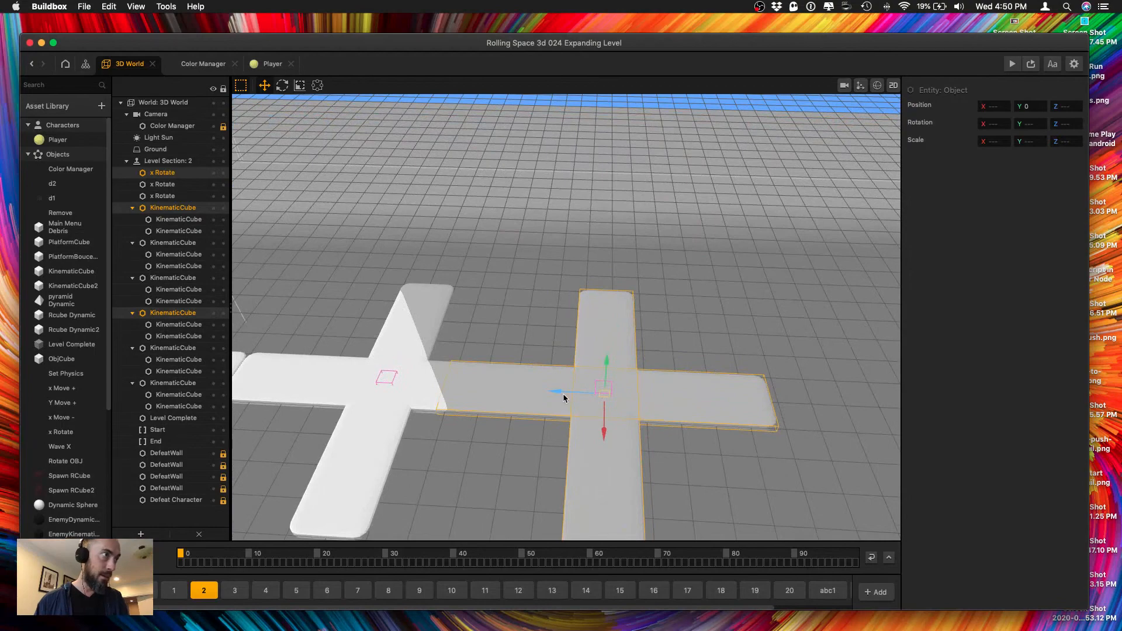
pyautogui.moveTo(563, 393); pyautogui.dragTo(670, 402)
pyautogui.moveTo(519, 349); pyautogui.dragTo(516, 388, button='right')
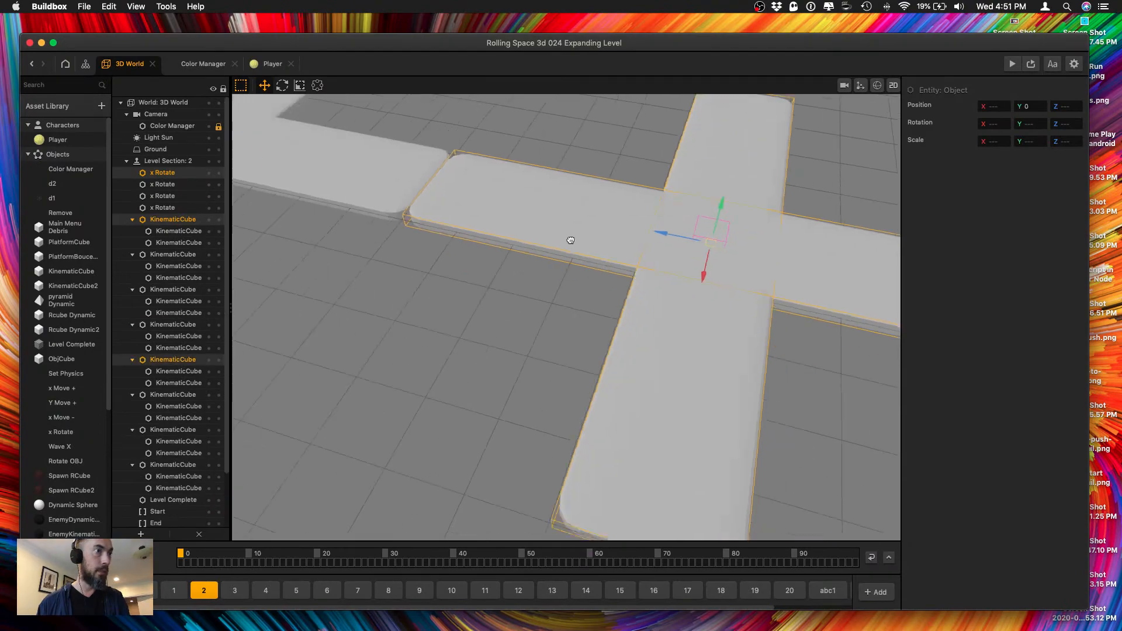
pyautogui.scroll(-10, 570, 240)
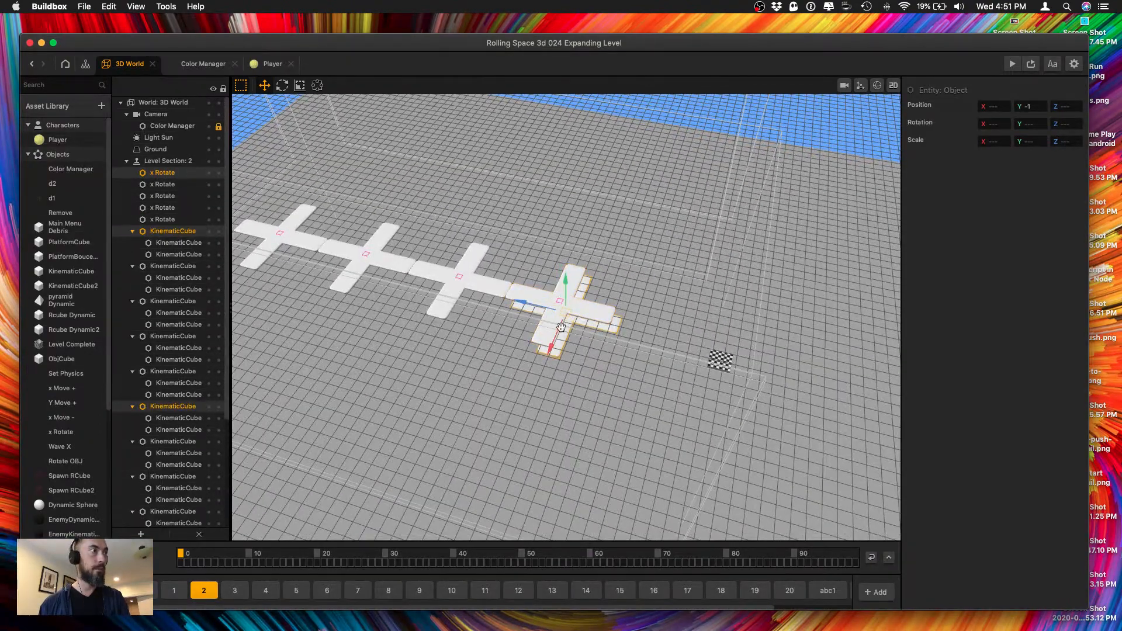
pyautogui.moveTo(560, 328); pyautogui.dragTo(598, 285, button='right')
pyautogui.press('Delete')
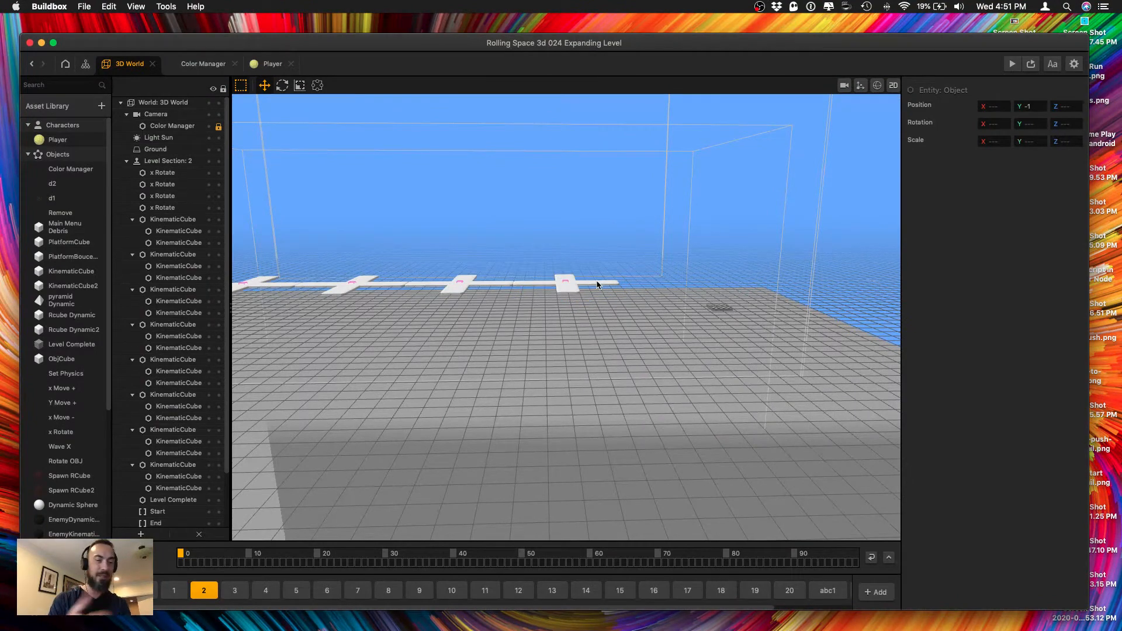
# Try adding a fifth cross copy at the end of the platform row and delete it.
pyautogui.scroll(5, 599, 281)
pyautogui.moveTo(598, 281)
pyautogui.mouseDown(button='right')
pyautogui.moveTo(619, 296)
pyautogui.moveTo(588, 273)
pyautogui.mouseUp(button='right')
pyautogui.moveTo(501, 208); pyautogui.dragTo(622, 273)
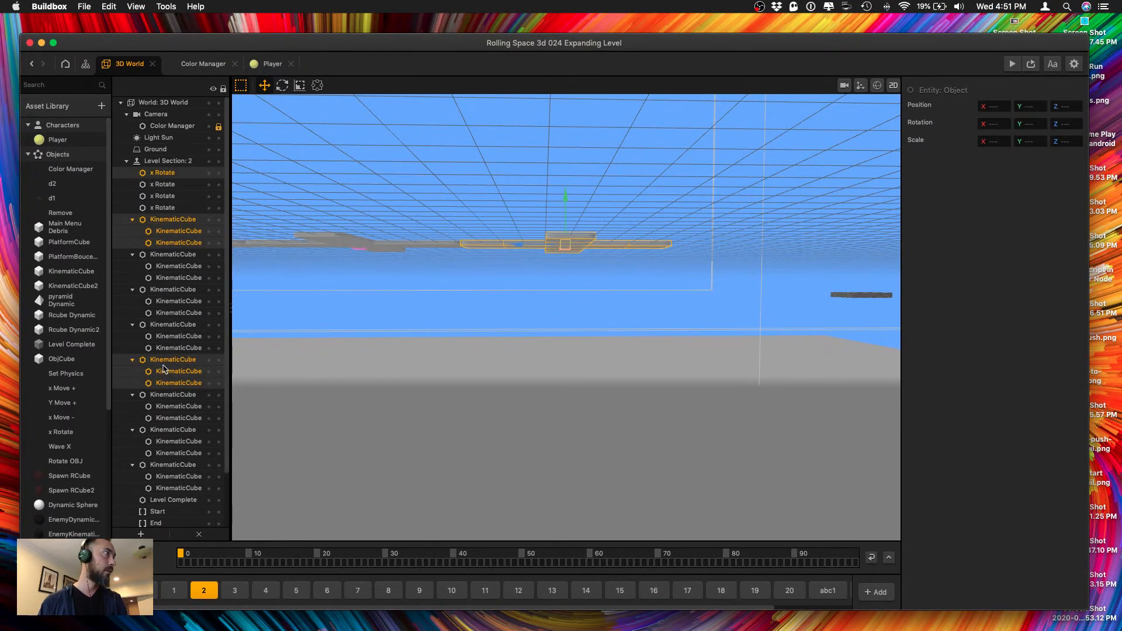
pyautogui.press('super+d')
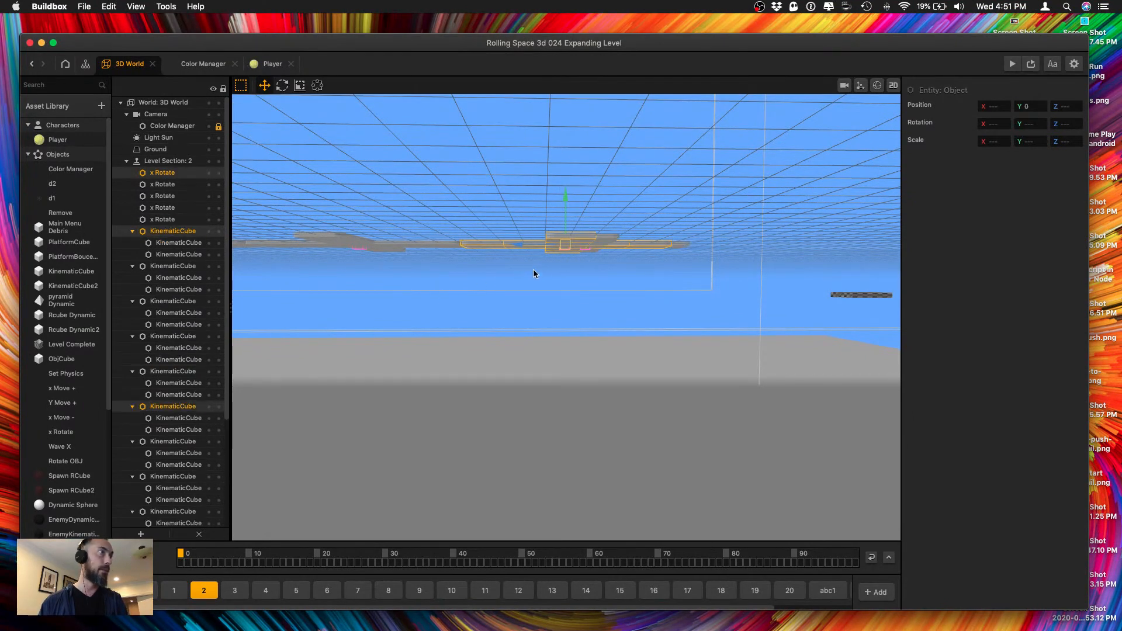
pyautogui.moveTo(541, 269); pyautogui.dragTo(529, 257, button='right')
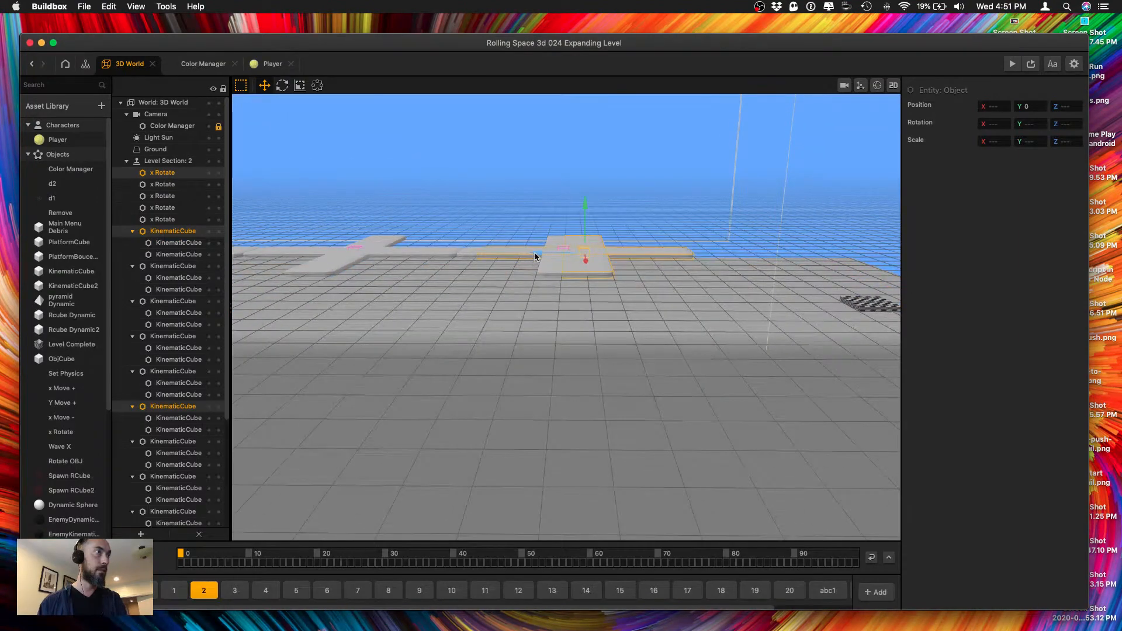
pyautogui.moveTo(574, 257); pyautogui.dragTo(725, 269)
pyautogui.moveTo(724, 258); pyautogui.dragTo(637, 284, button='right')
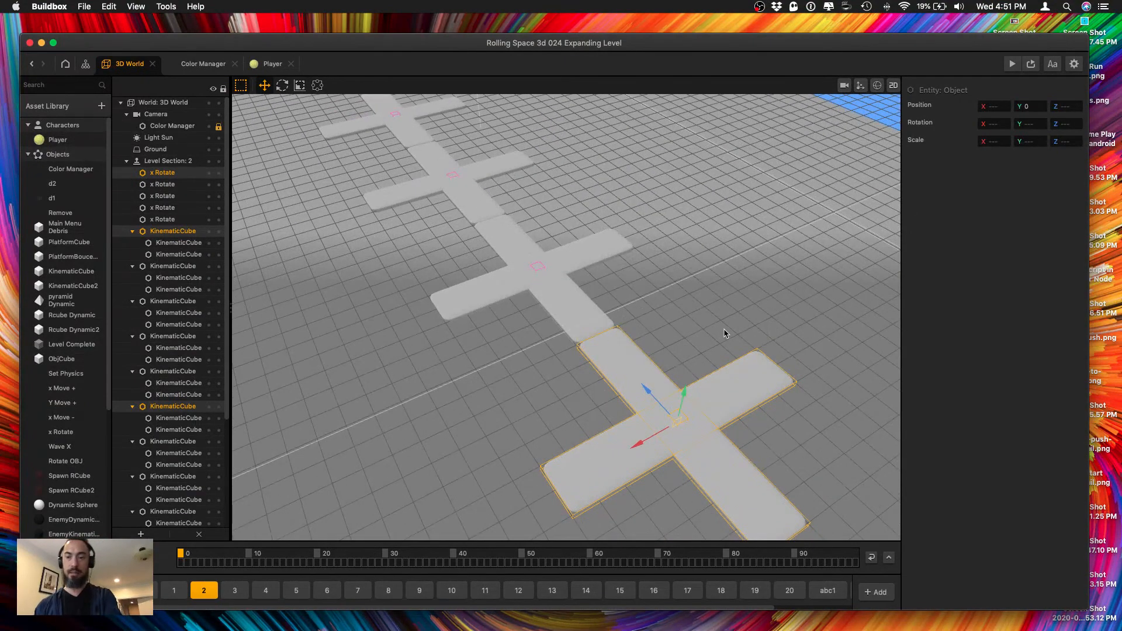
pyautogui.press('Delete')
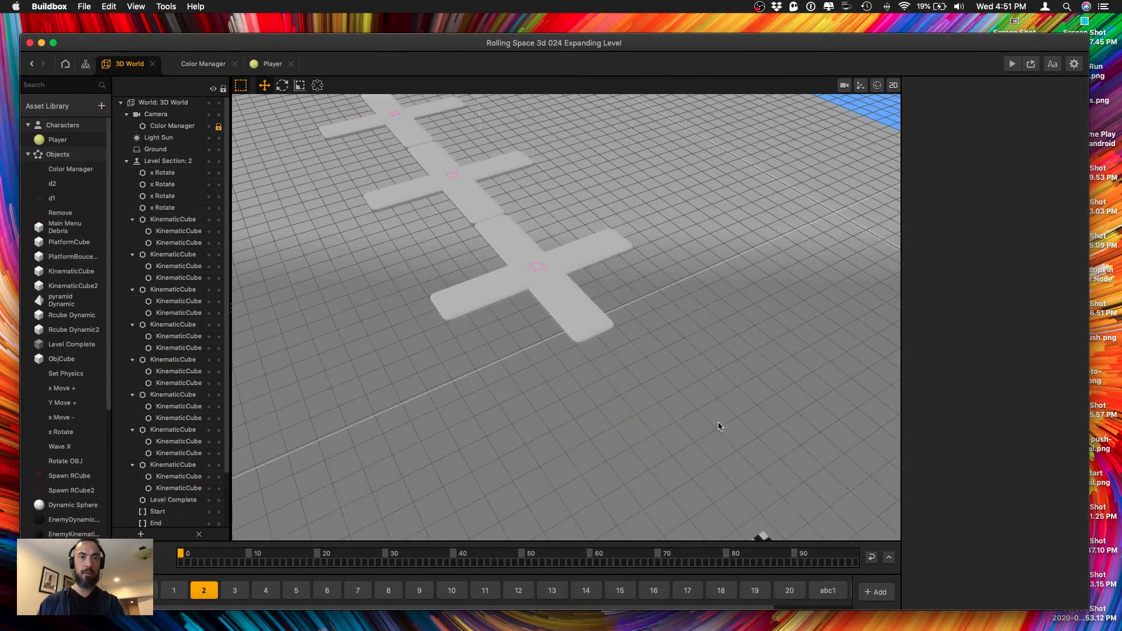
pyautogui.moveTo(458, 319); pyautogui.dragTo(621, 361, button='right')
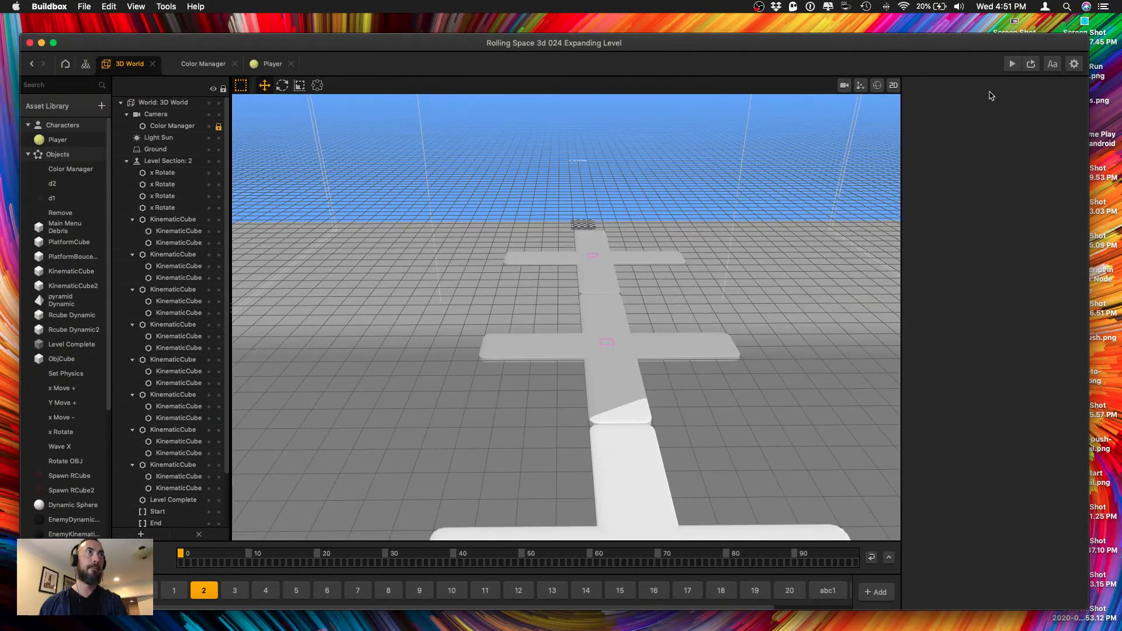
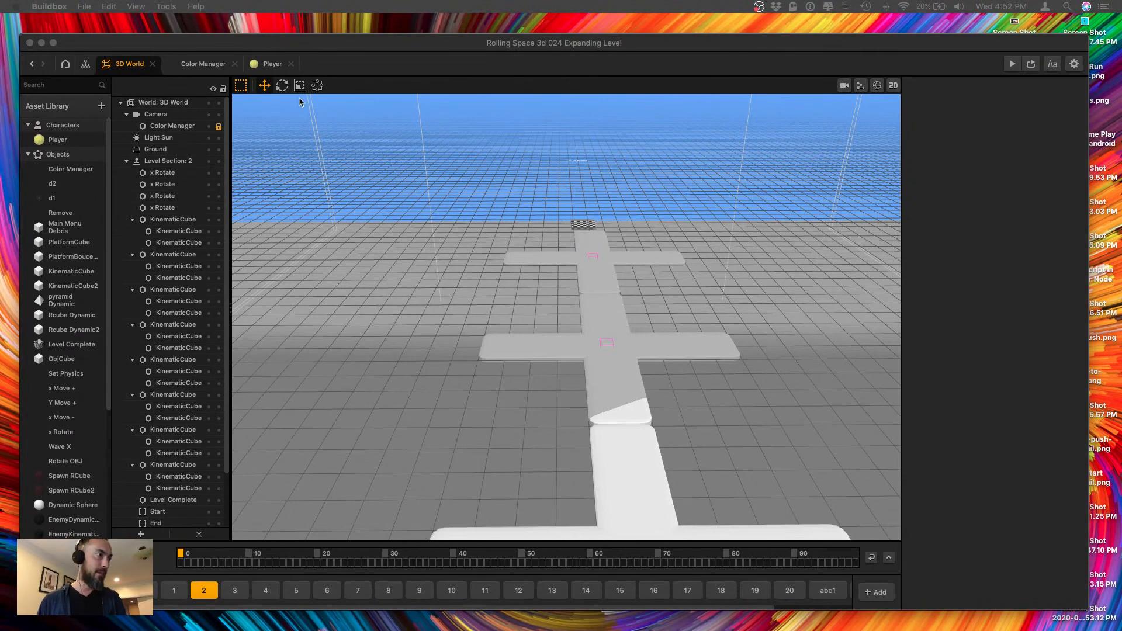
# Enable only level section 2 for testing and launch the game preview, placing its window beside the 3D view.
pyautogui.scroll(-3, 594, 392)
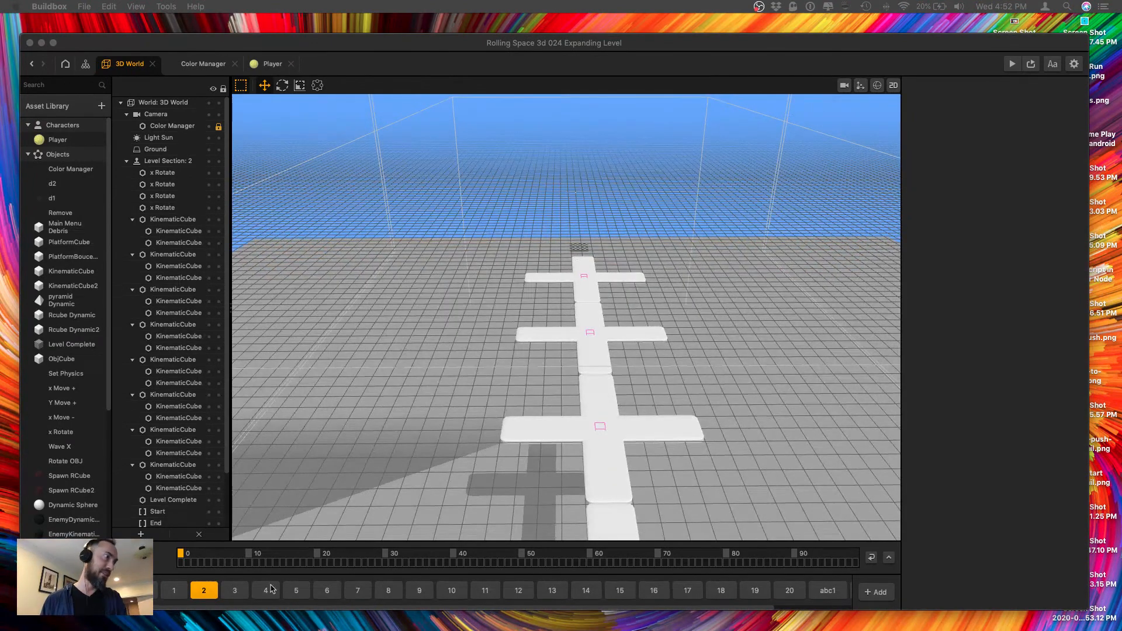
pyautogui.click(210, 591)
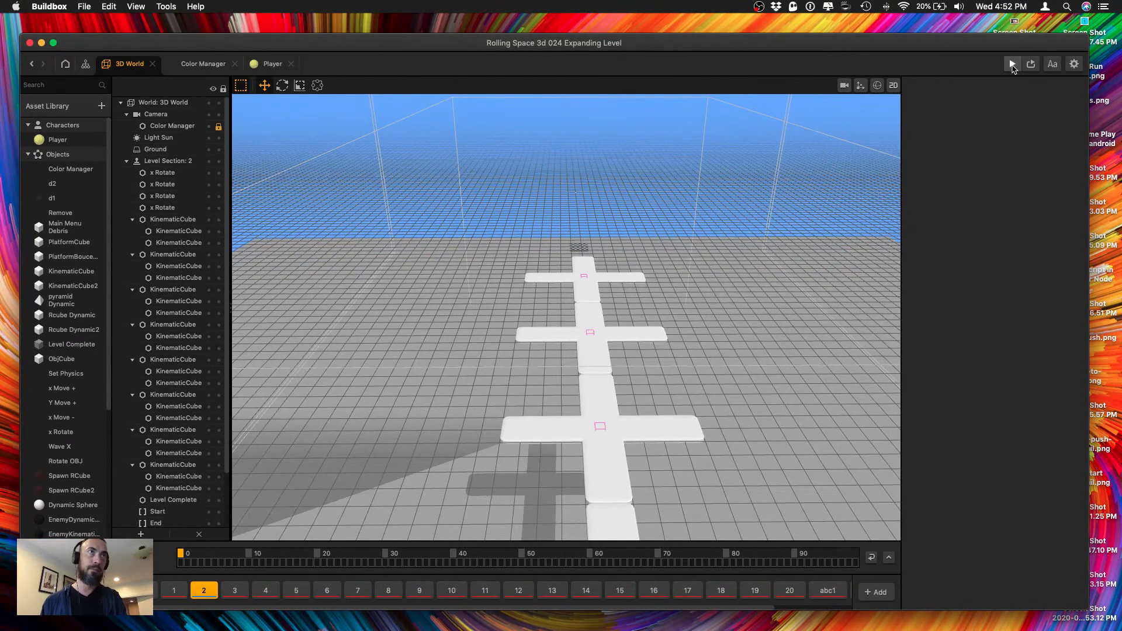
pyautogui.click(1012, 64)
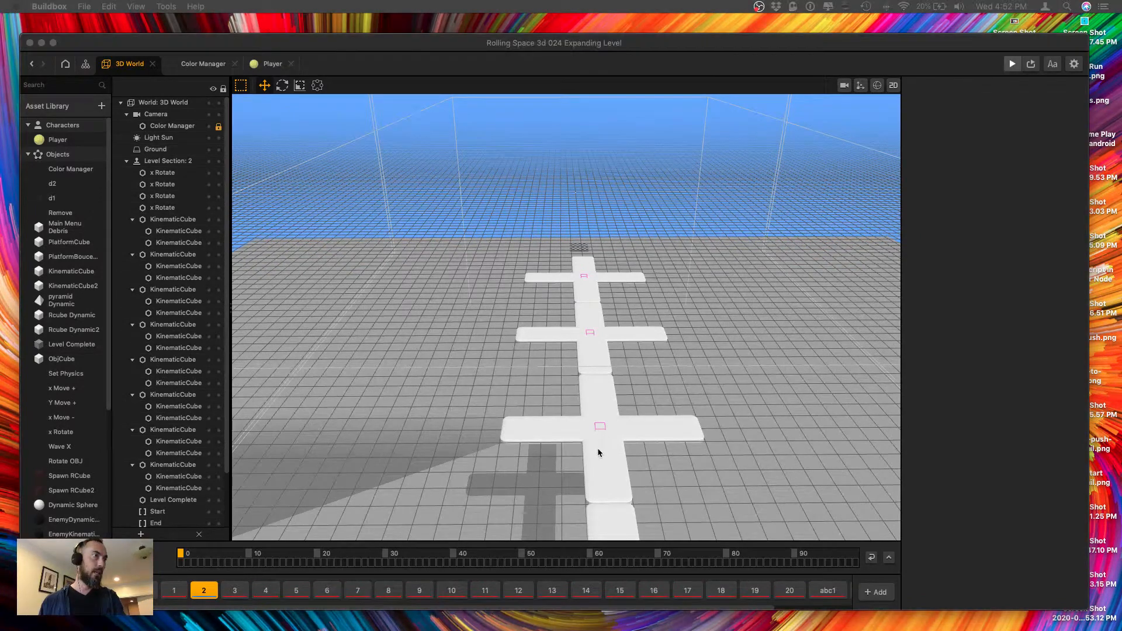
pyautogui.moveTo(121, 128); pyautogui.dragTo(955, 94)
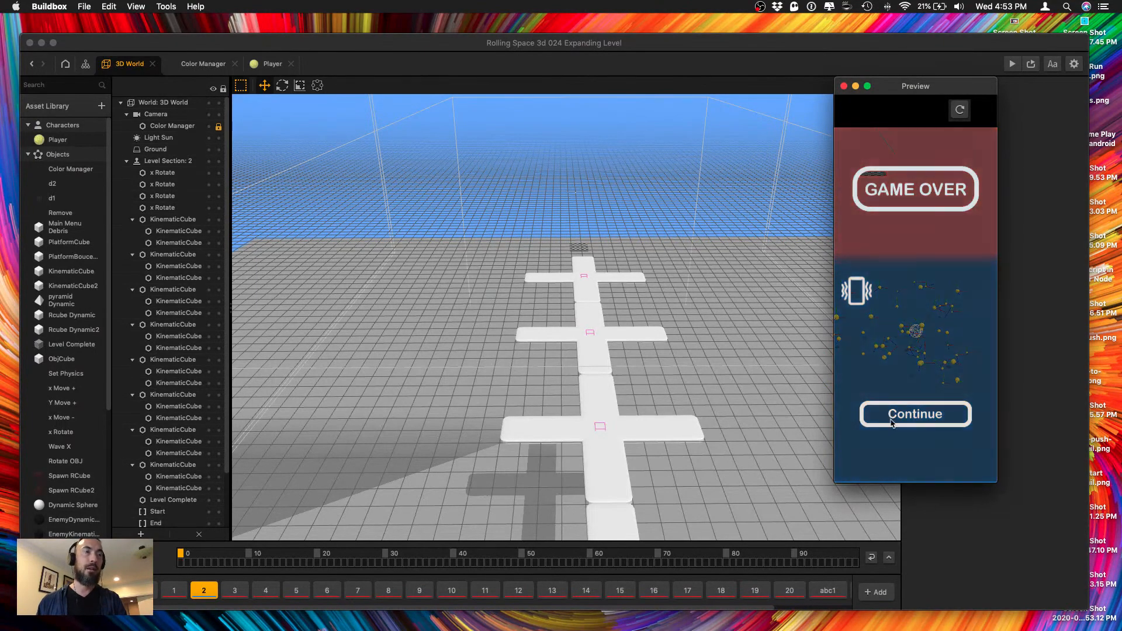
# Play-test level section 2 in the preview, continuing after each game over, and close the preview.
pyautogui.click(891, 421)
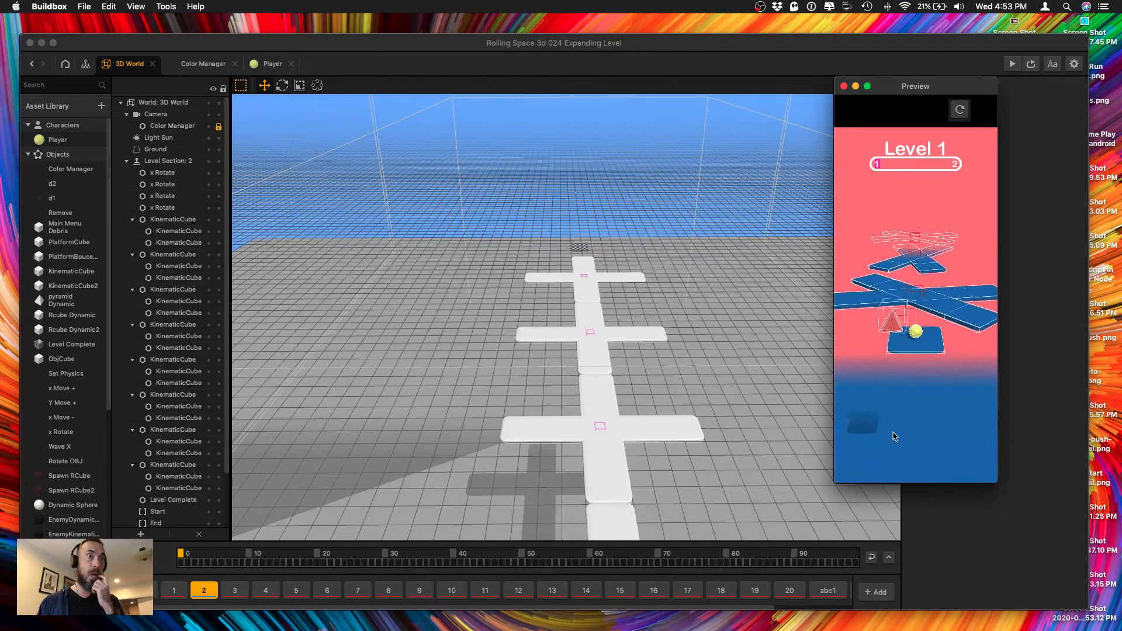
pyautogui.moveTo(892, 437); pyautogui.dragTo(865, 339)
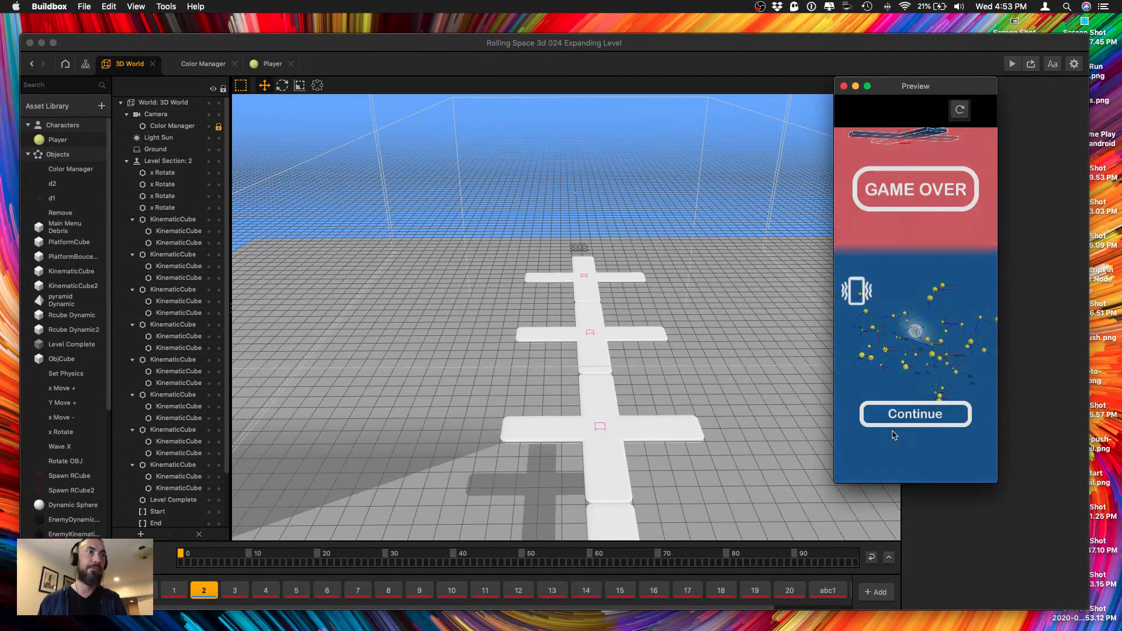
pyautogui.click(894, 417)
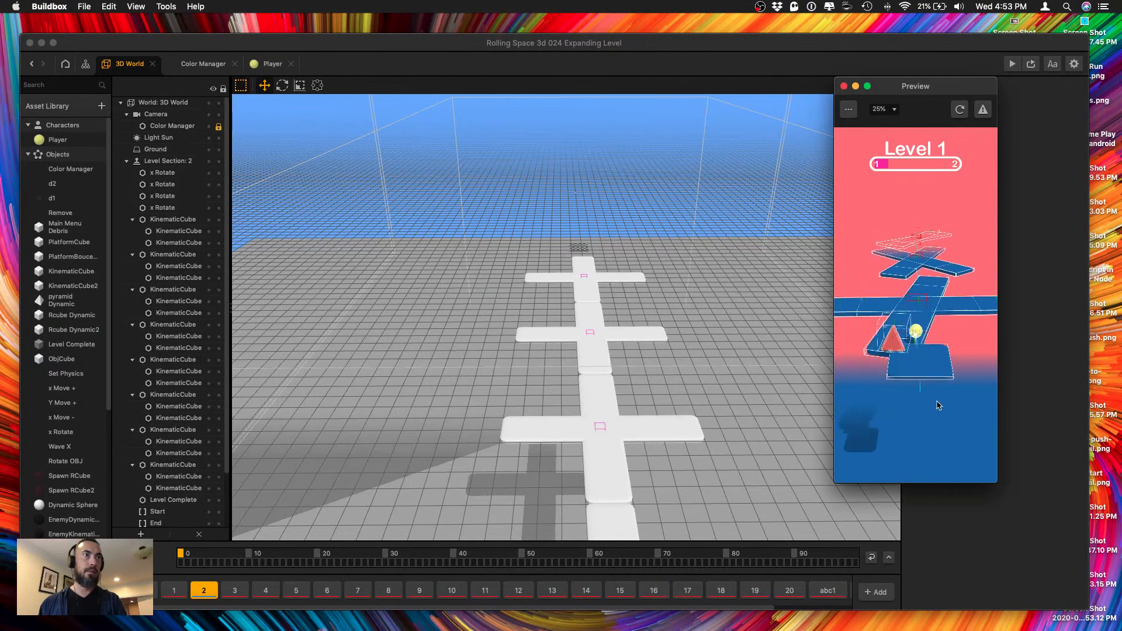
pyautogui.click(843, 87)
# Copy one of the side bounce platforms from level section 3 and paste it into level section 2.
pyautogui.click(235, 591)
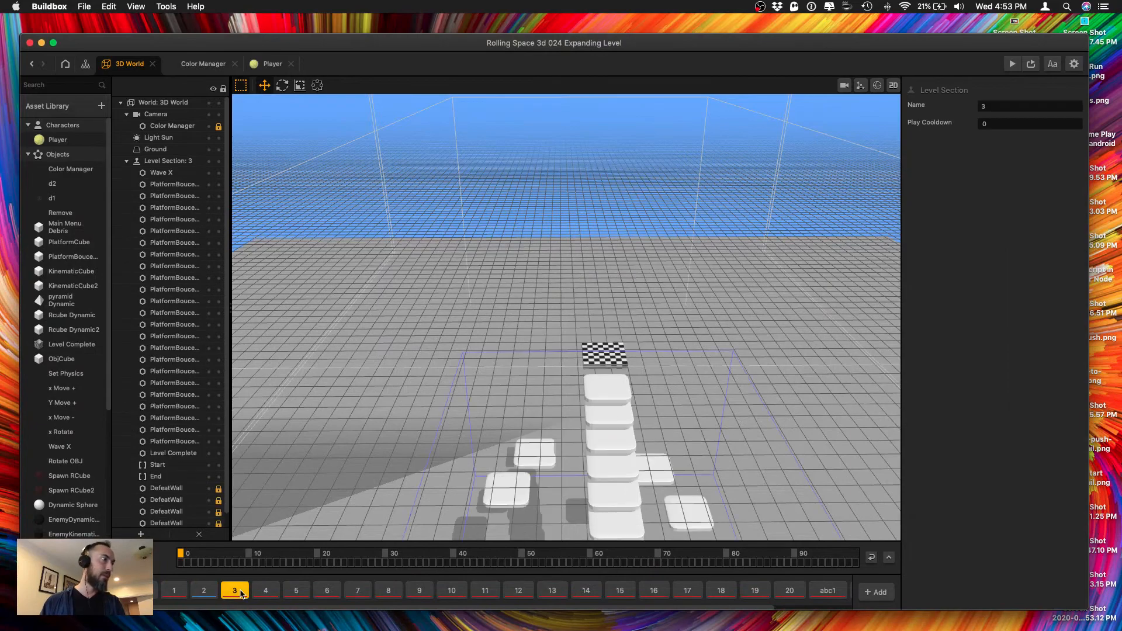
pyautogui.click(523, 496)
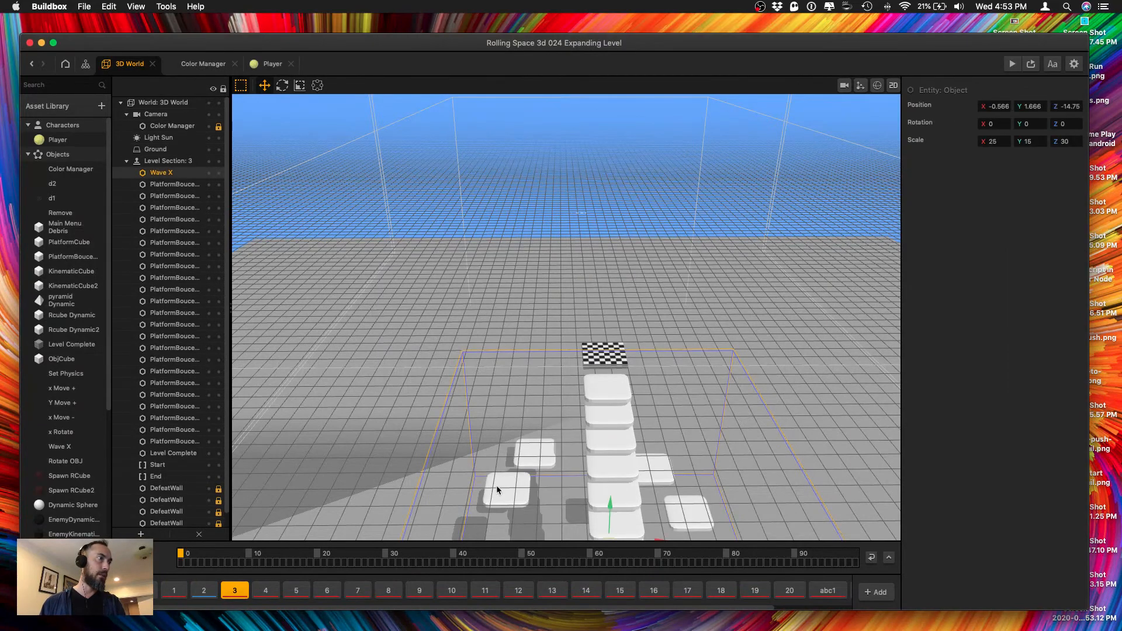
pyautogui.scroll(-5, 496, 488)
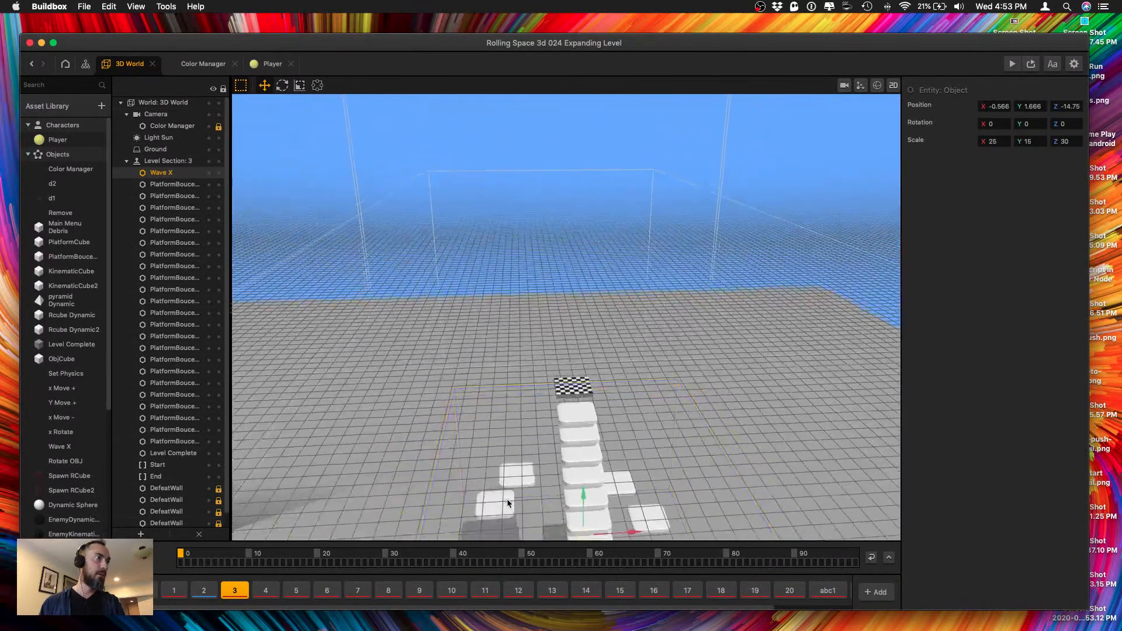
pyautogui.scroll(-5, 508, 503)
pyautogui.scroll(5, 510, 468)
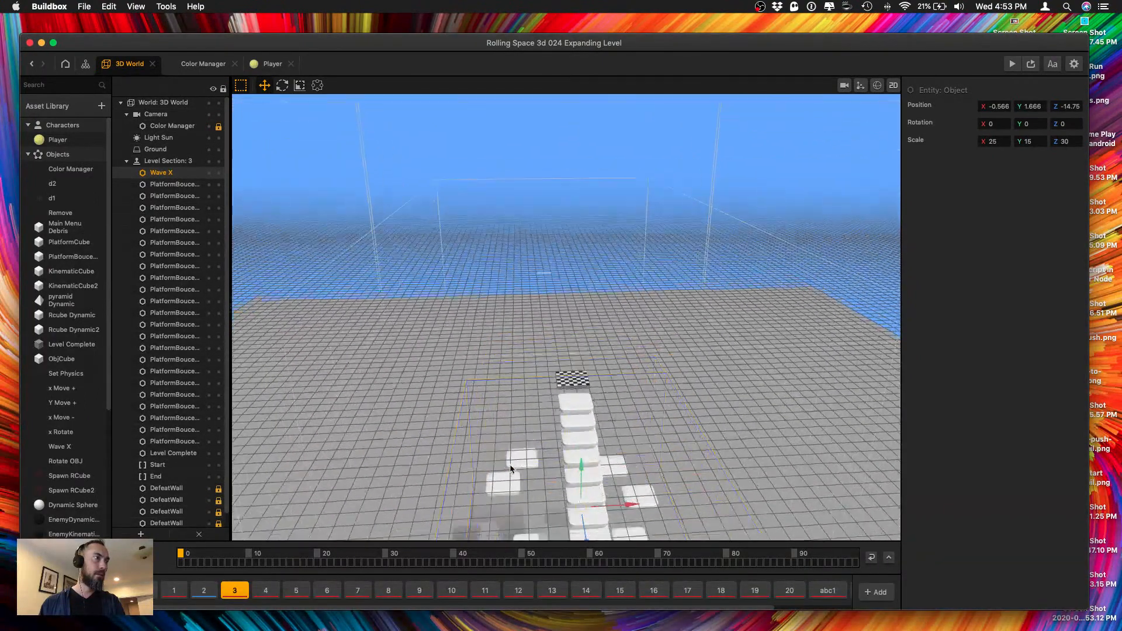
pyautogui.scroll(3, 511, 468)
pyautogui.click(172, 371)
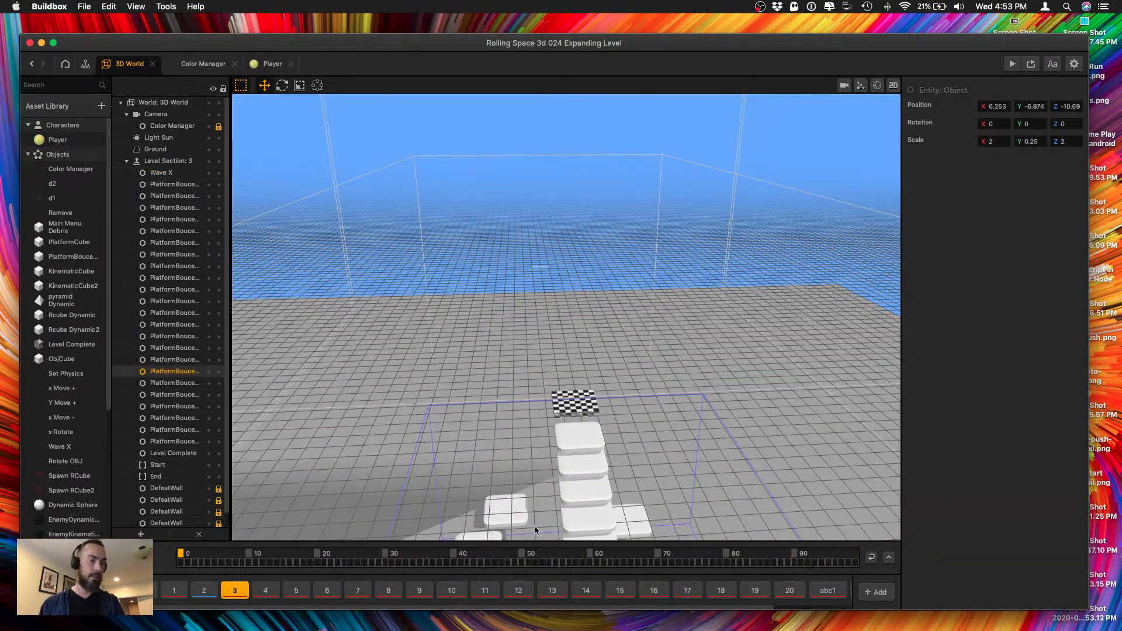
pyautogui.click(204, 590)
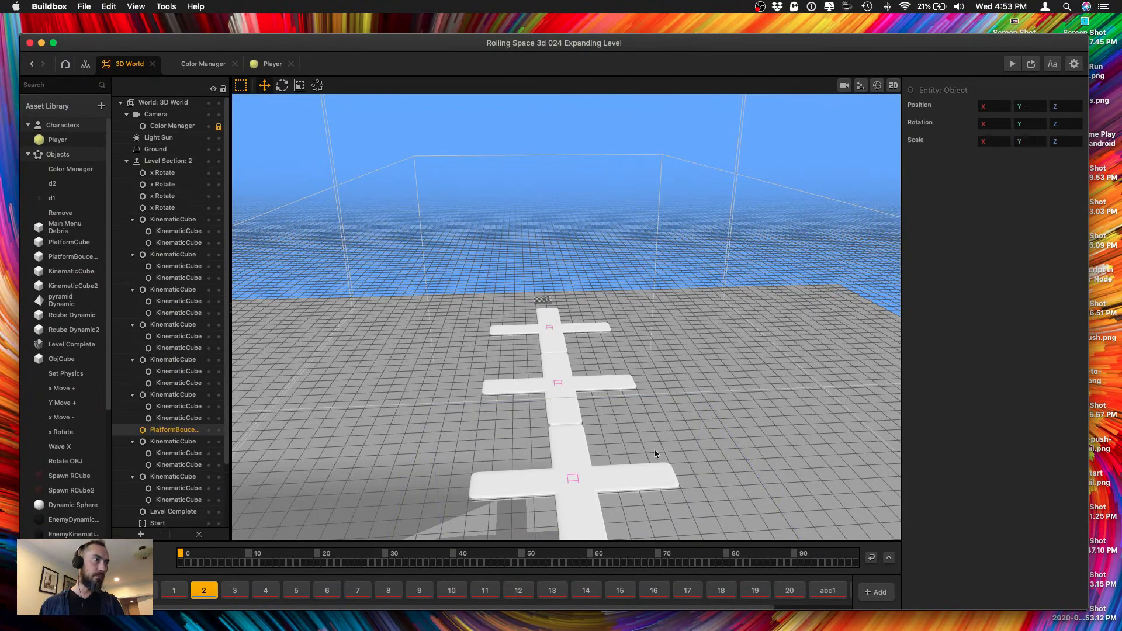
# Move the pasted bounce platform along Z so it sits beside the near arm of the first cross.
pyautogui.scroll(-5, 577, 506)
pyautogui.scroll(5, 601, 503)
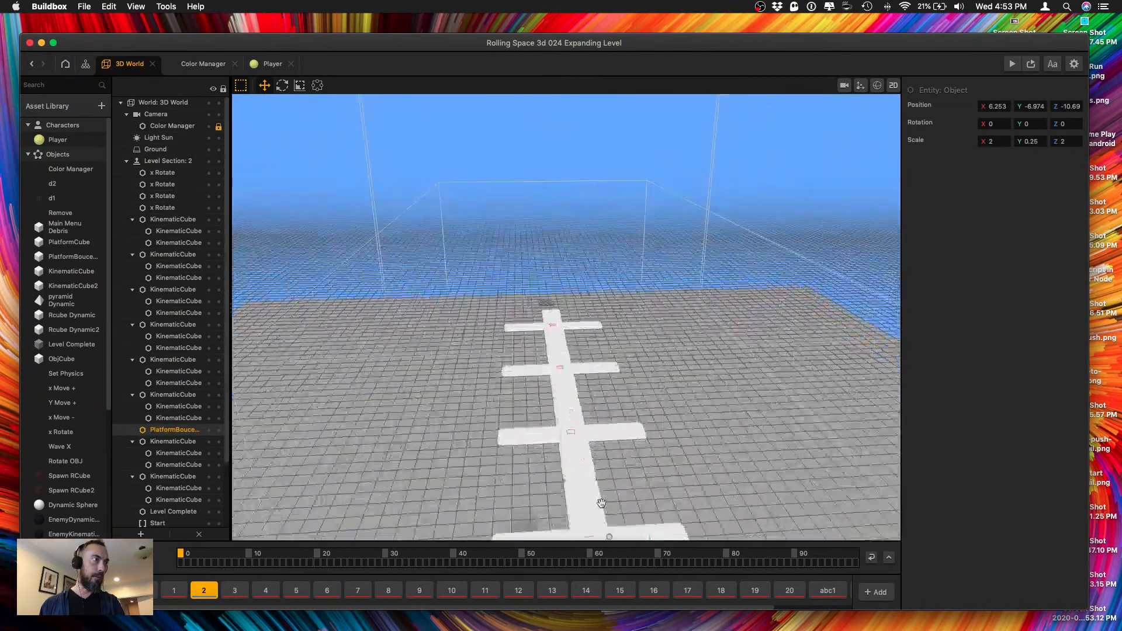
pyautogui.moveTo(601, 503); pyautogui.dragTo(607, 480, button='right')
pyautogui.moveTo(558, 499); pyautogui.dragTo(539, 524)
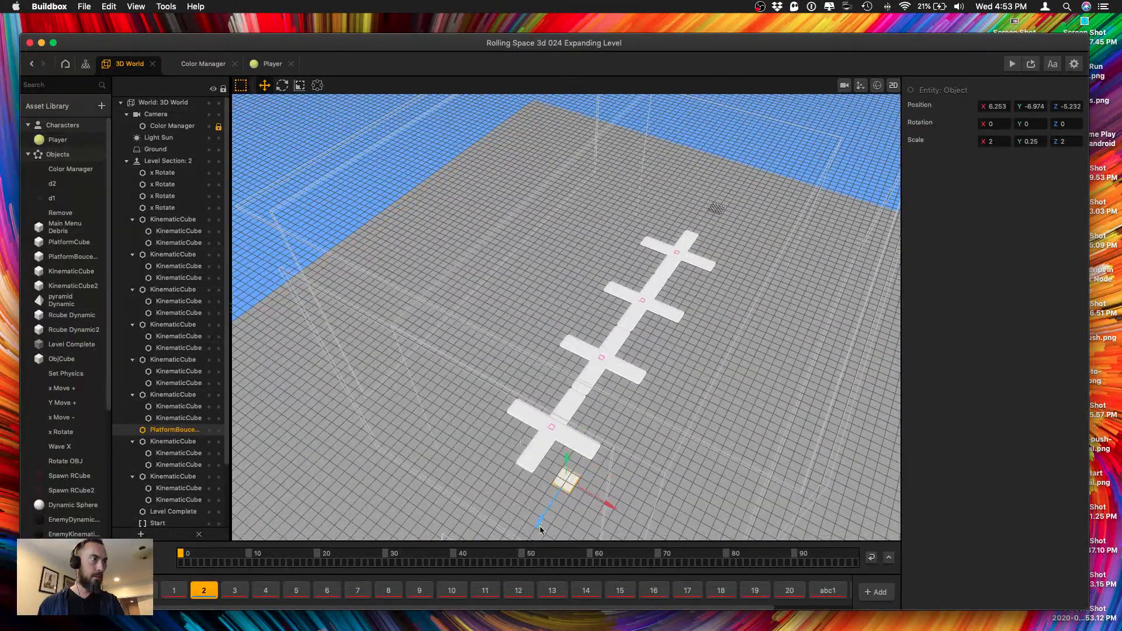
pyautogui.moveTo(538, 525); pyautogui.dragTo(661, 466, button='right')
# Duplicate the bounce platform to the opposite side of the row and place another pair beside the joint between the first and second crosses.
pyautogui.press('super+d')
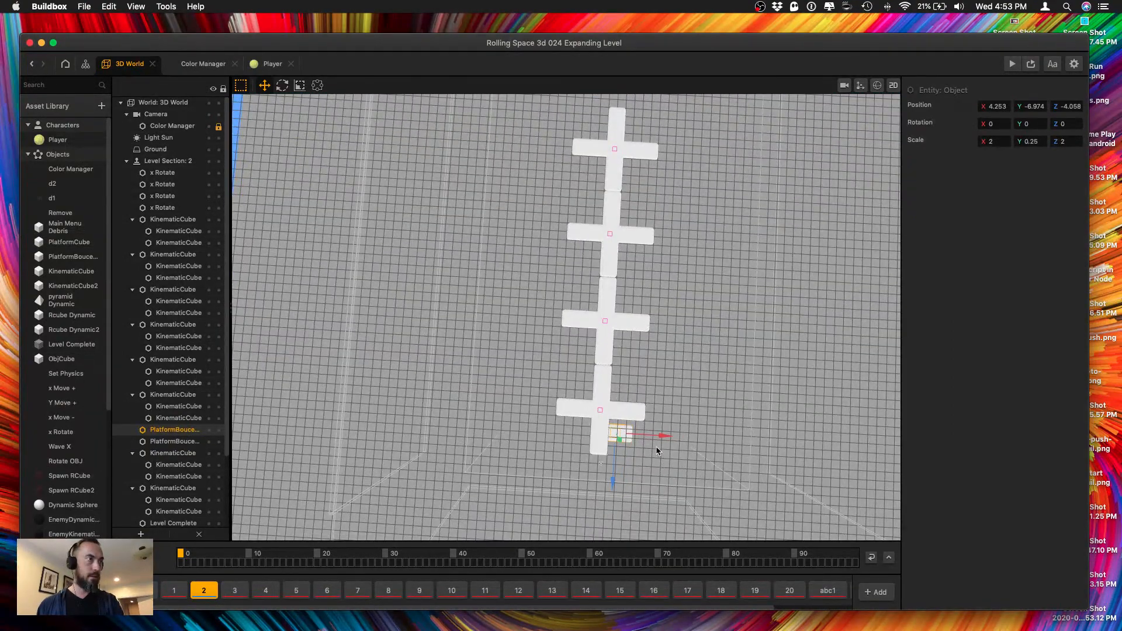
pyautogui.moveTo(669, 439); pyautogui.dragTo(617, 439)
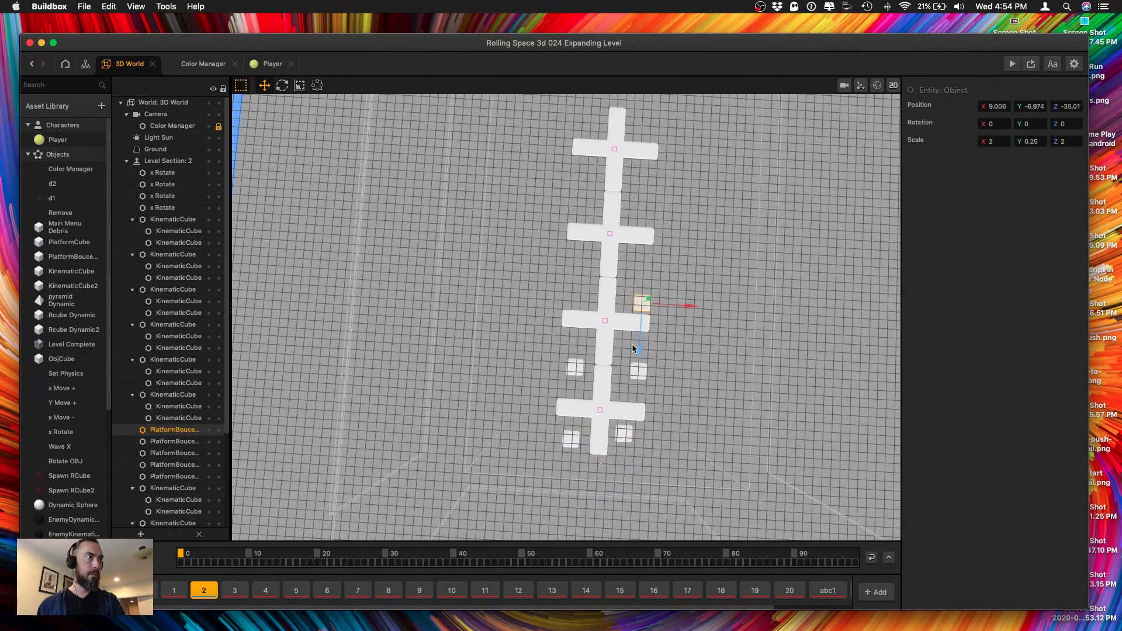
pyautogui.moveTo(633, 346); pyautogui.dragTo(635, 328)
pyautogui.press('super+d')
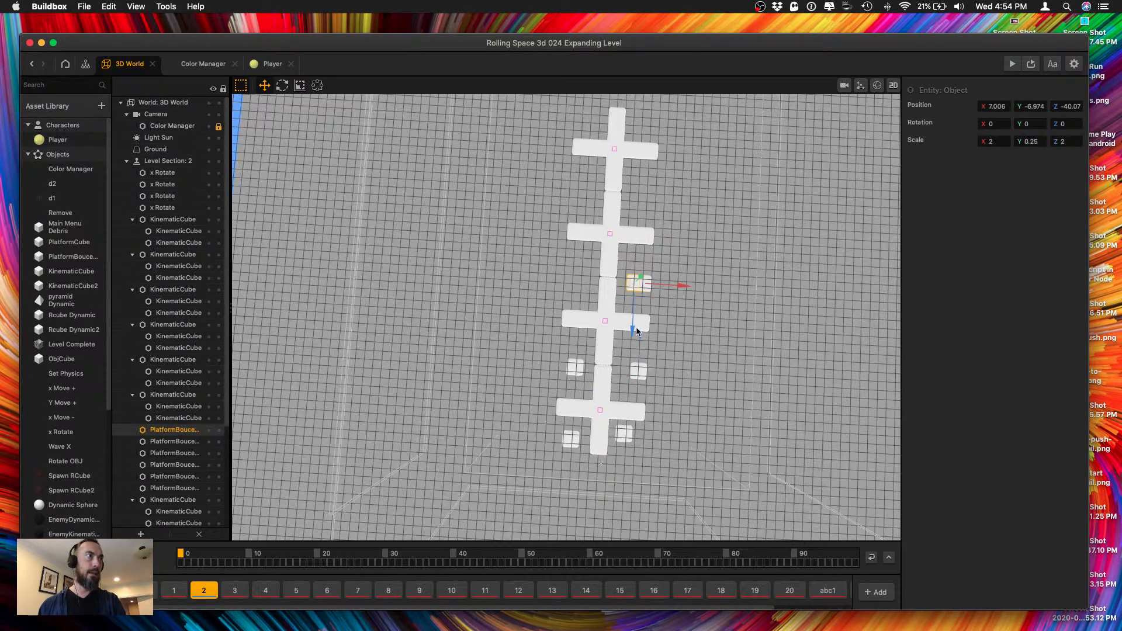
# Place bounce platform copies on both sides of the joints between the second, third and fourth crosses.
pyautogui.moveTo(668, 286); pyautogui.dragTo(620, 288)
pyautogui.press('super+d')
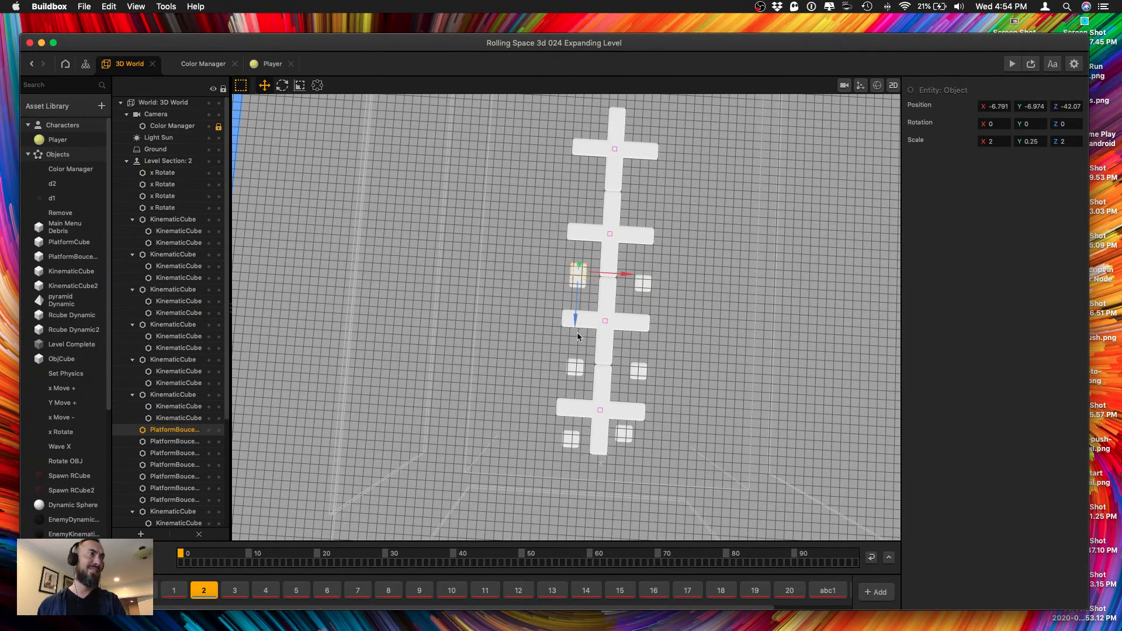
pyautogui.moveTo(575, 321); pyautogui.dragTo(578, 237)
pyautogui.moveTo(641, 200); pyautogui.dragTo(702, 196)
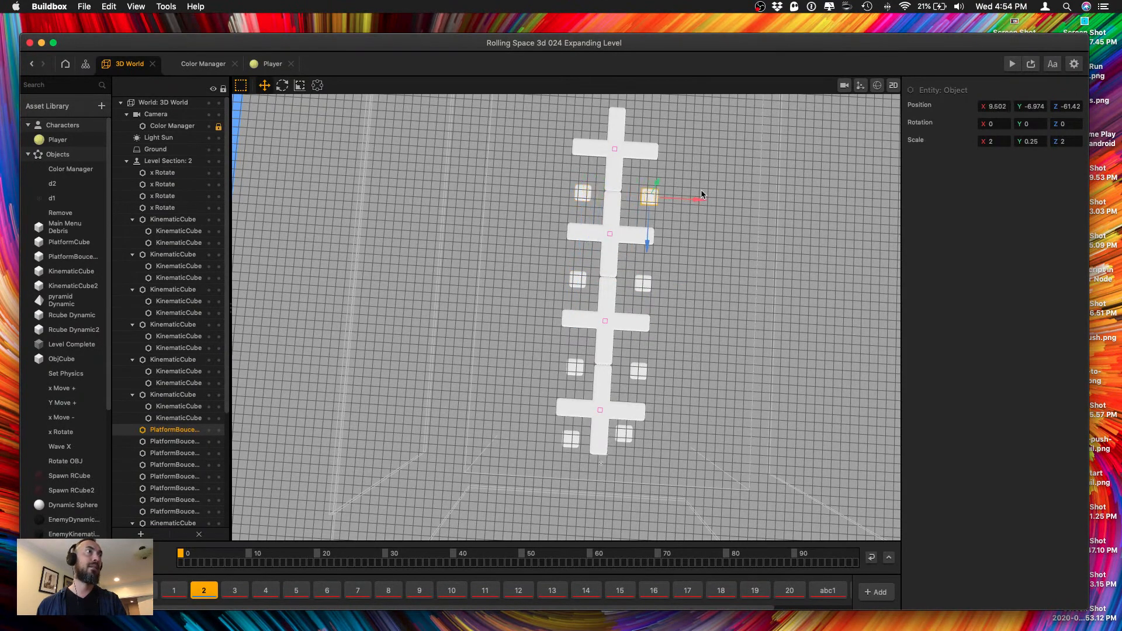
# Add a pair of bounce platform copies on both sides of the fourth cross's far arm, at about Z -80.
pyautogui.moveTo(693, 174); pyautogui.dragTo(676, 321, button='middle')
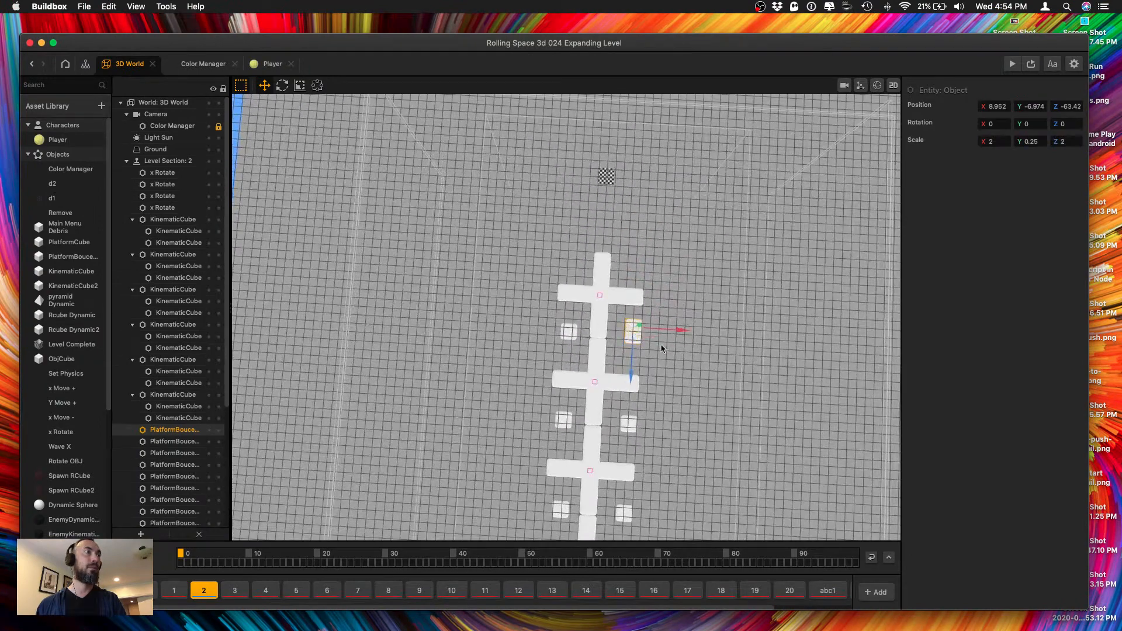
pyautogui.moveTo(629, 371); pyautogui.dragTo(631, 307)
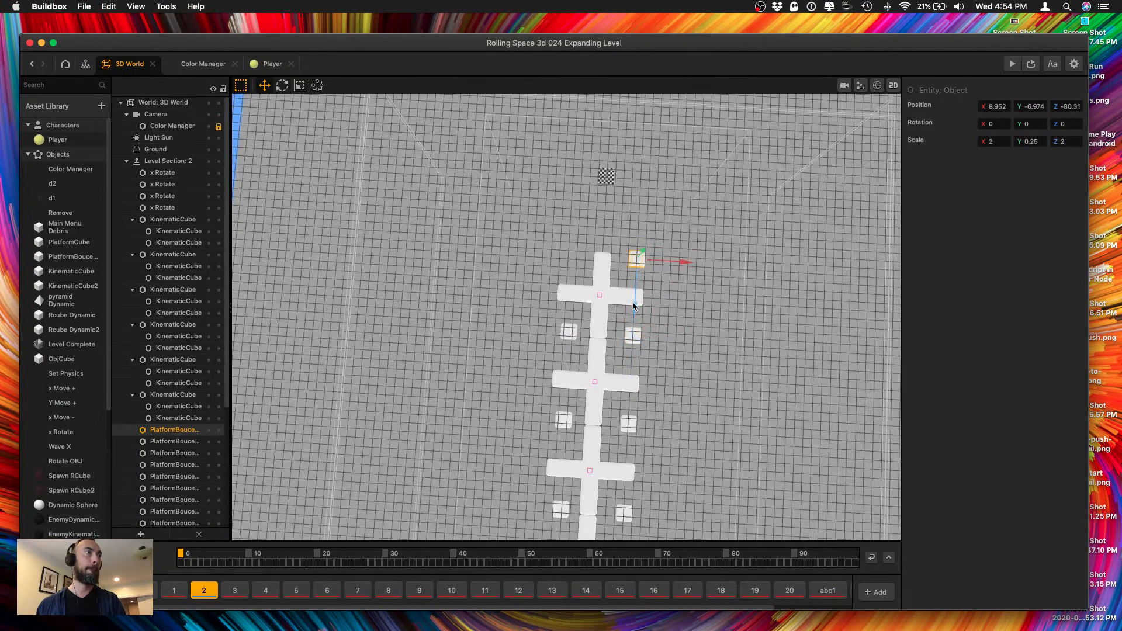
pyautogui.moveTo(682, 263); pyautogui.dragTo(622, 264)
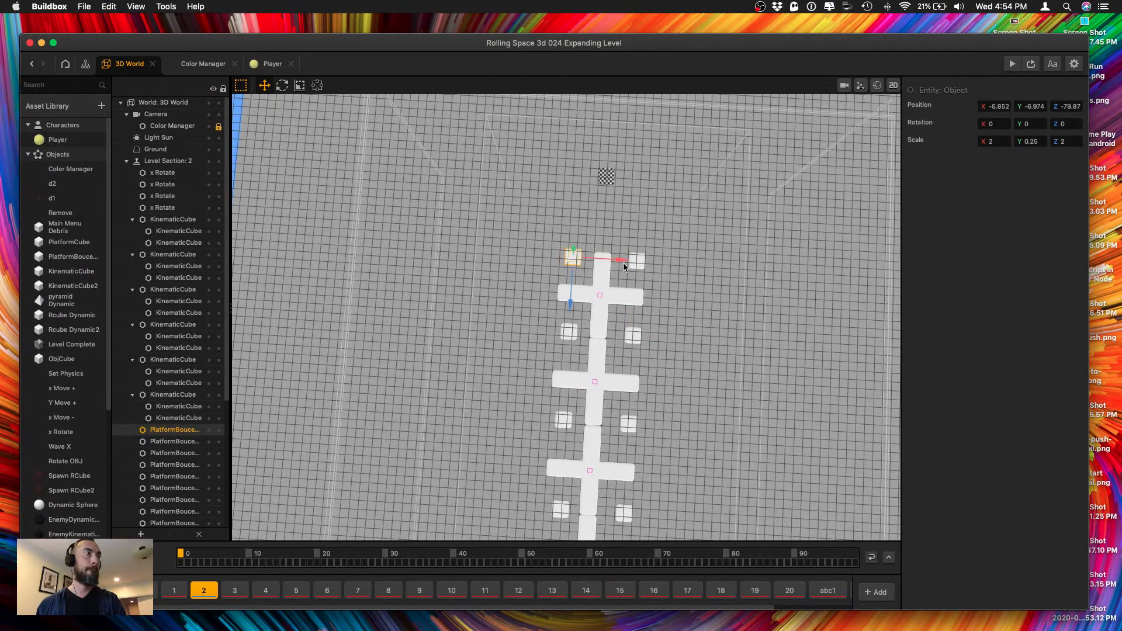
# Place a centred bounce platform copy between the last cross and the finish at about Z -89.6, and save the project.
pyautogui.moveTo(569, 301); pyautogui.dragTo(645, 248)
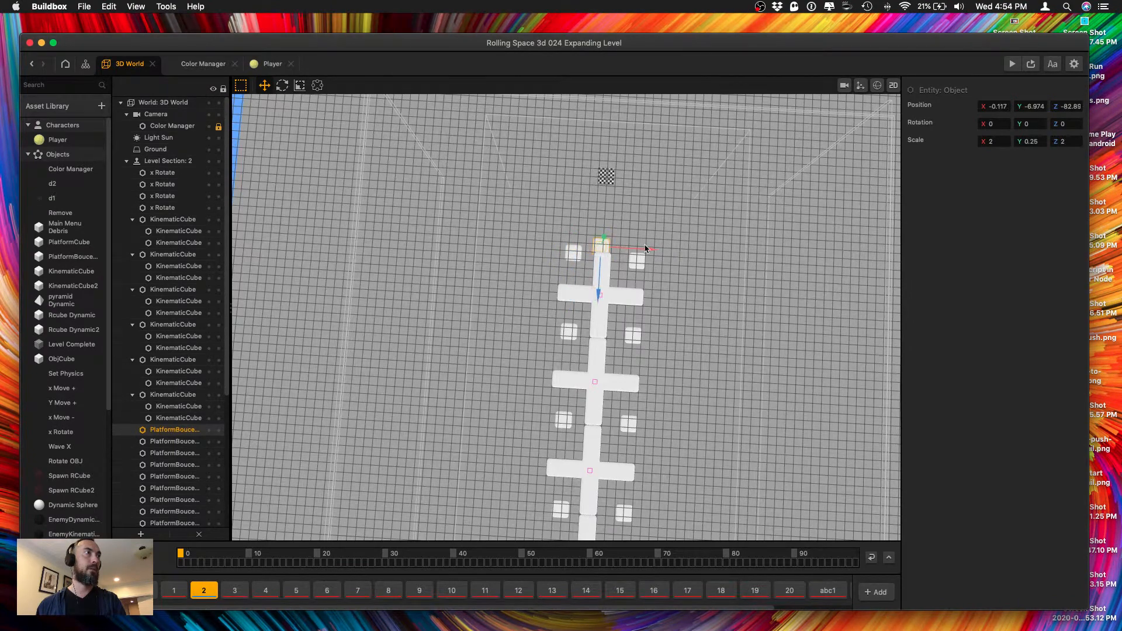
pyautogui.moveTo(602, 292); pyautogui.dragTo(603, 261)
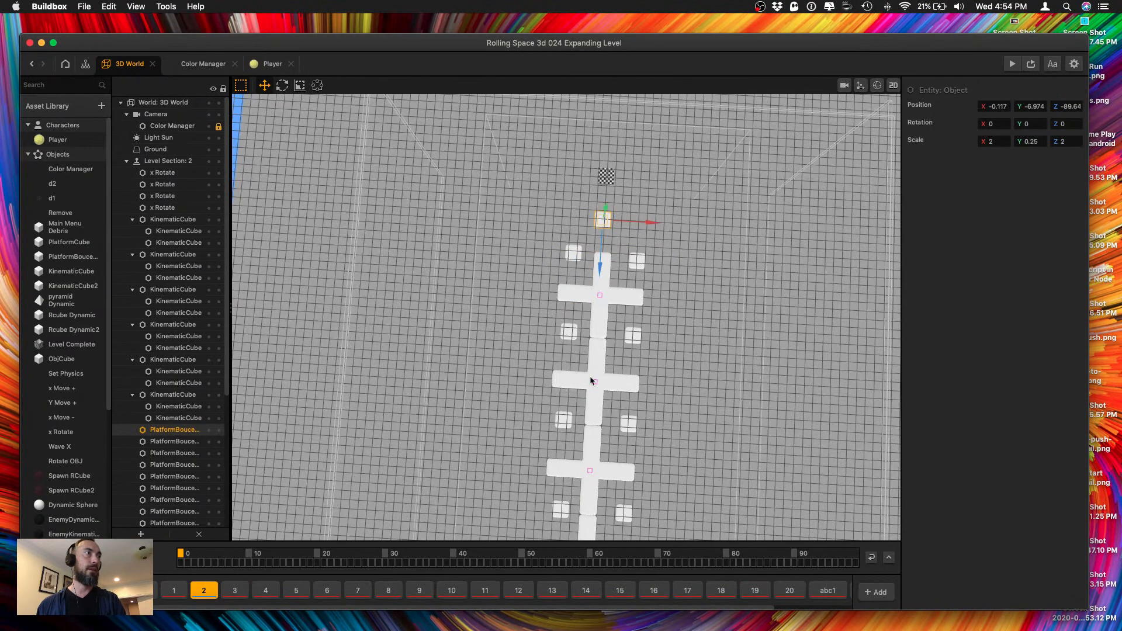
pyautogui.press('super+s')
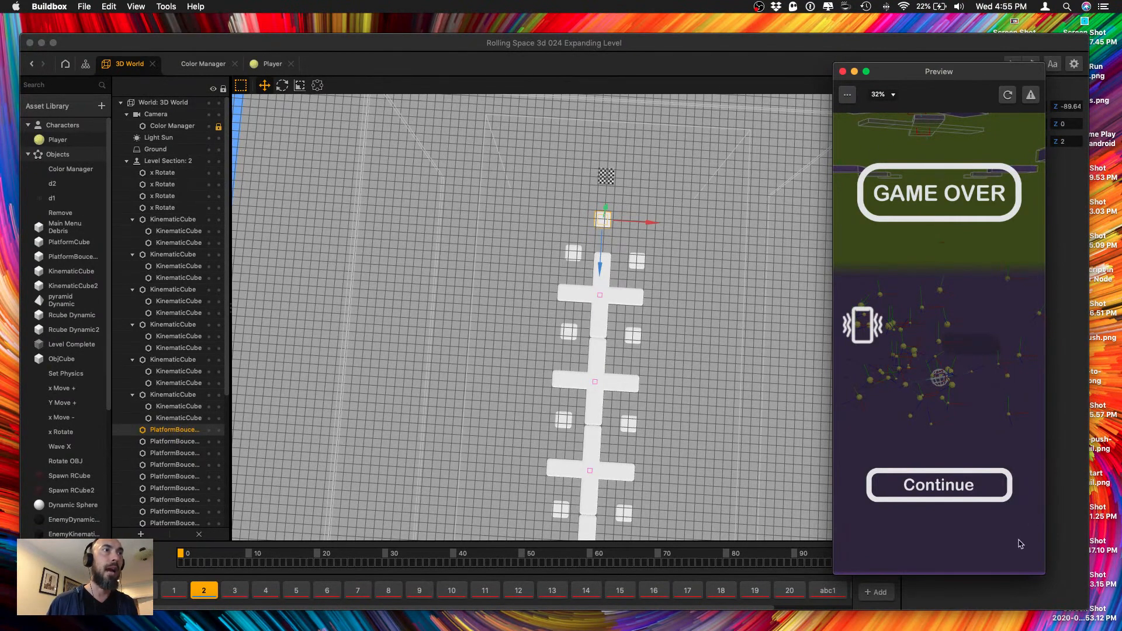
# Set the preview scale to 25% and continue the game to play-test the section again.
pyautogui.click(877, 95)
pyautogui.click(881, 132)
pyautogui.click(880, 97)
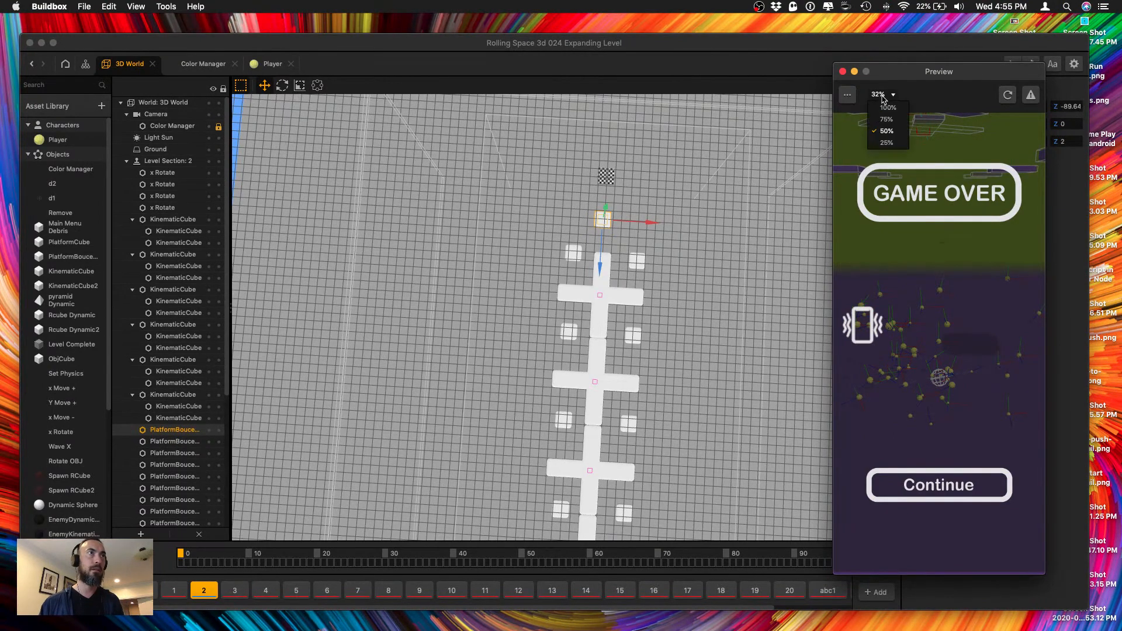
pyautogui.click(882, 143)
pyautogui.click(881, 97)
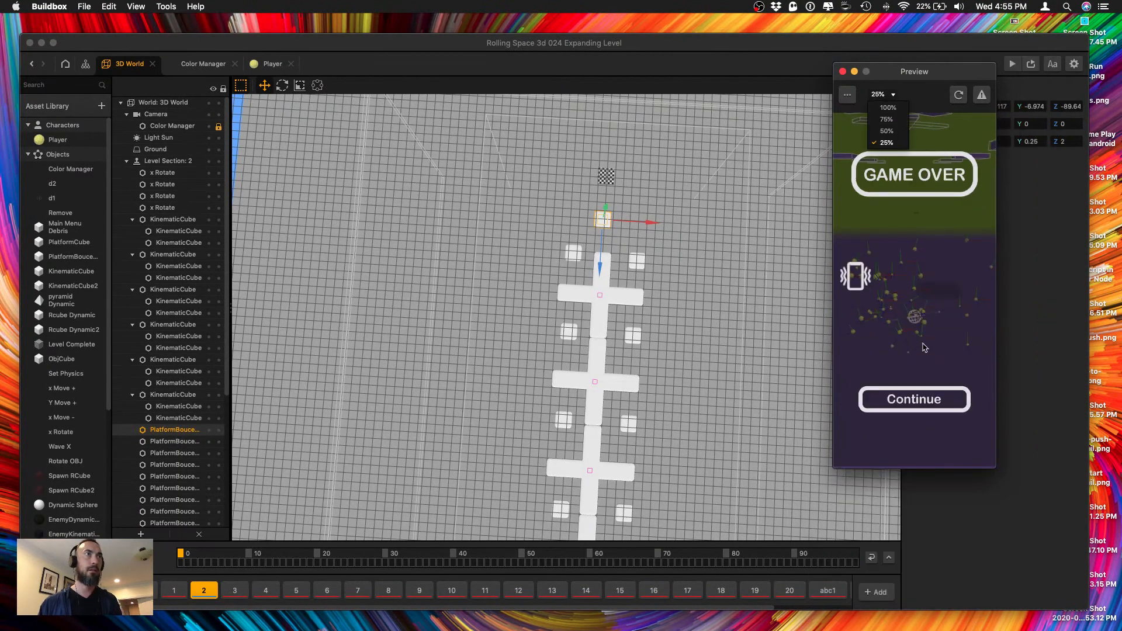
pyautogui.click(912, 395)
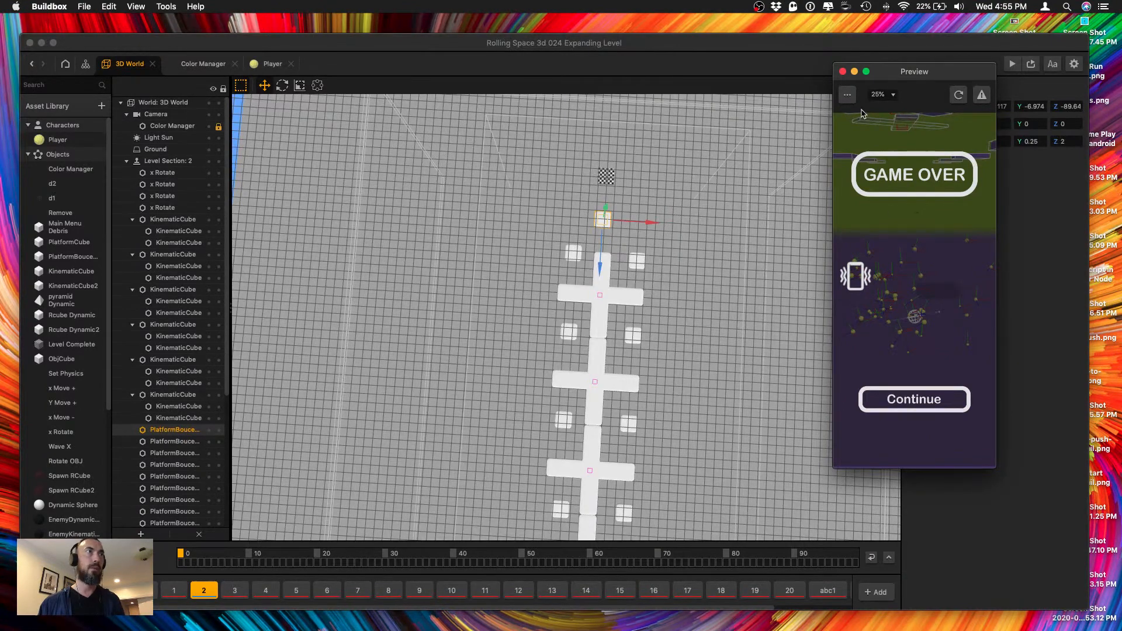
pyautogui.click(899, 387)
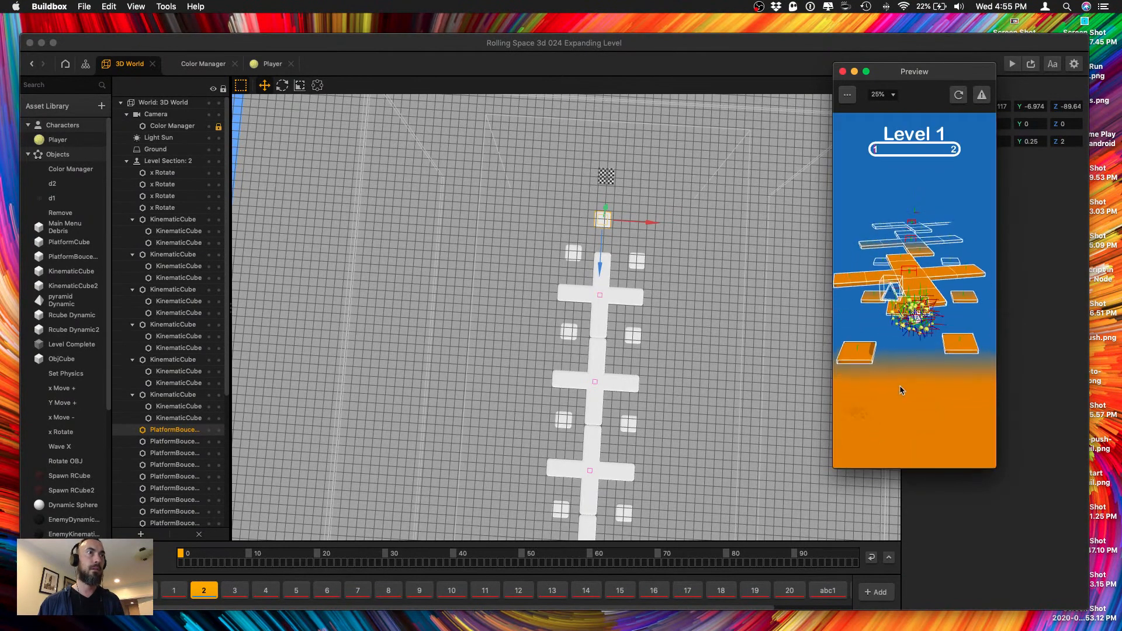
# Set the preview scale to 100%, restart the preview and play level section 2 through to the finish.
pyautogui.click(847, 96)
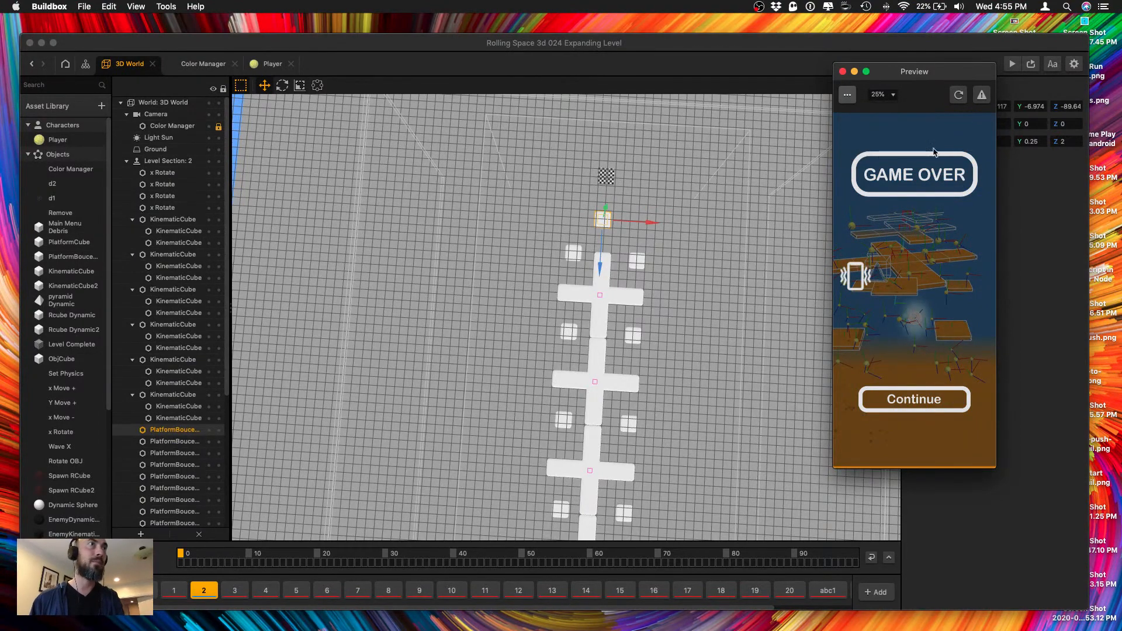
pyautogui.click(882, 94)
pyautogui.click(887, 107)
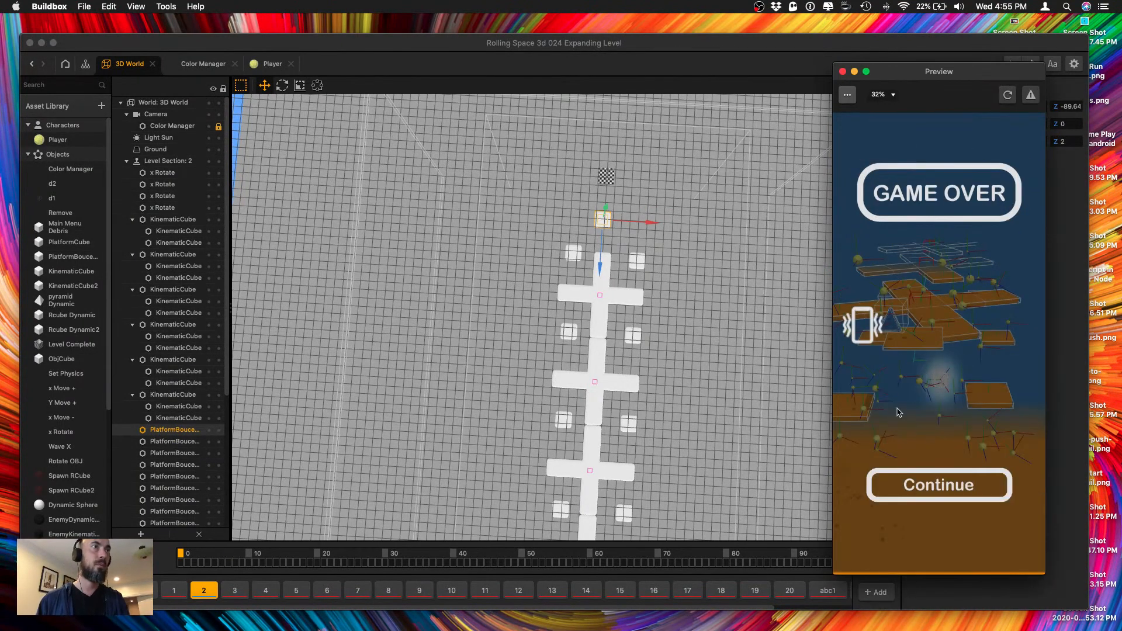
pyautogui.click(1007, 98)
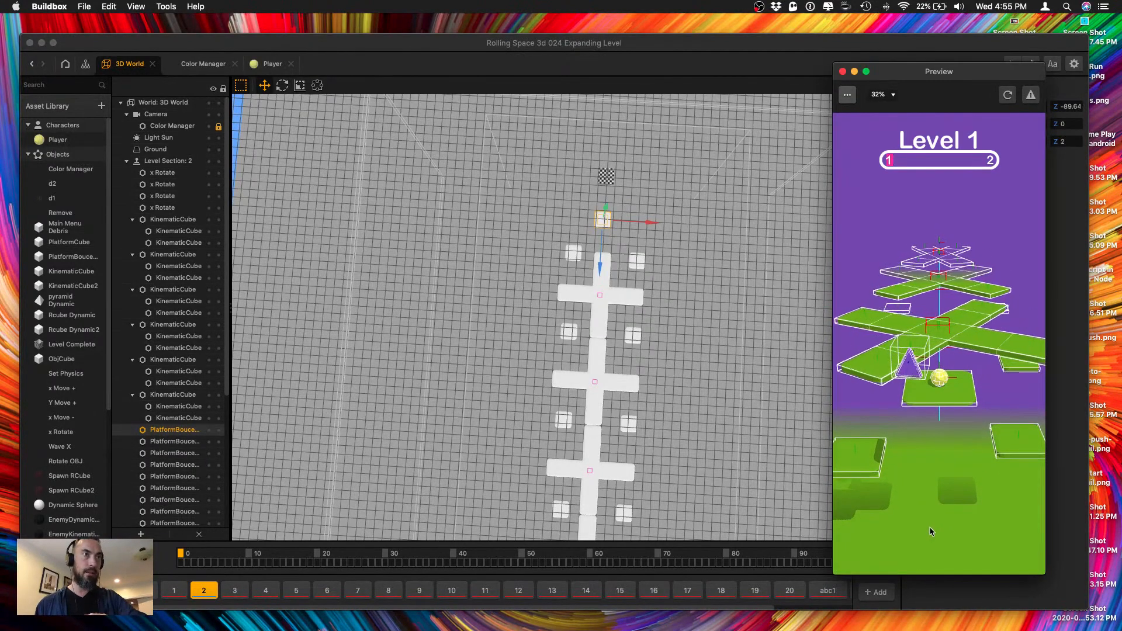
pyautogui.moveTo(928, 506); pyautogui.dragTo(931, 508)
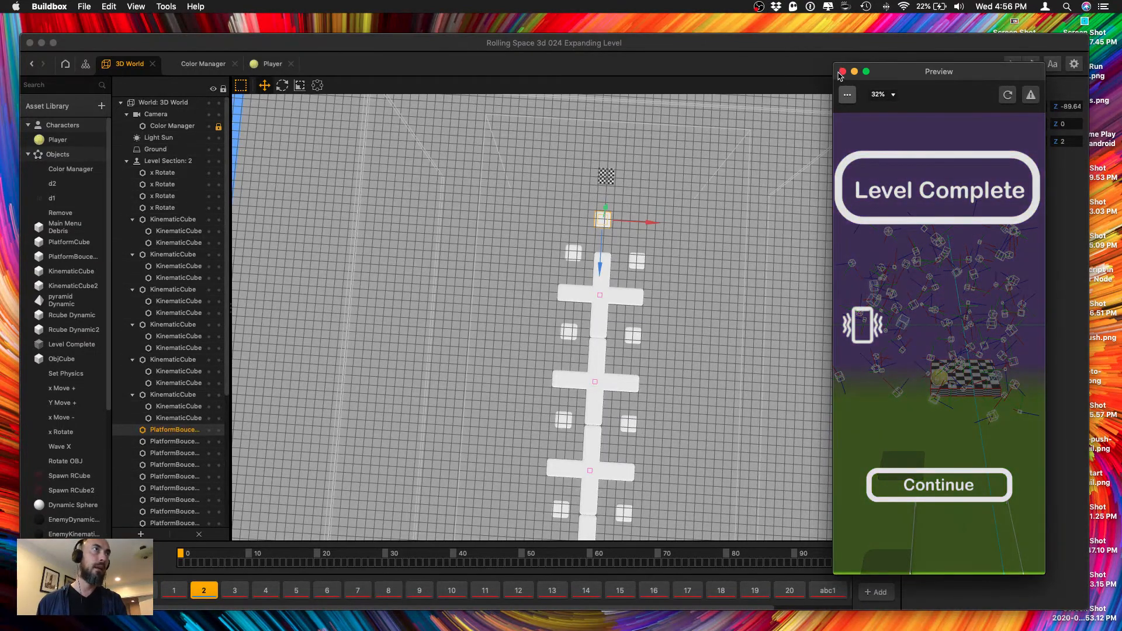
# Close the preview and set the checkered finish platform's Y position to -10.
pyautogui.click(842, 71)
pyautogui.click(609, 180)
pyautogui.moveTo(608, 180); pyautogui.dragTo(617, 160, button='right')
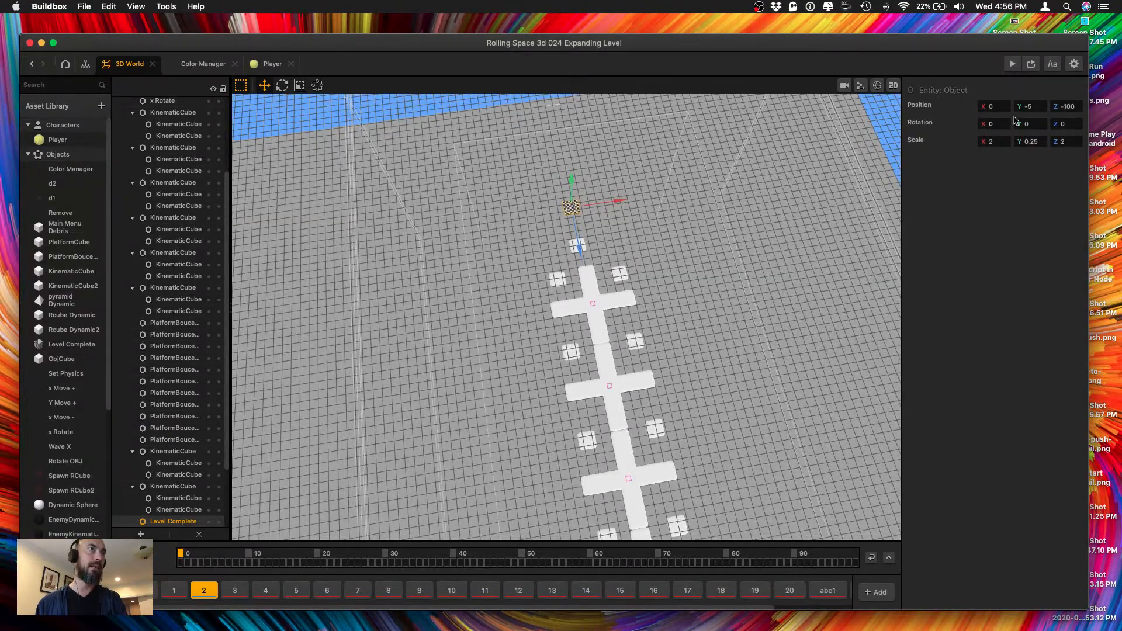
pyautogui.doubleClick(1029, 107)
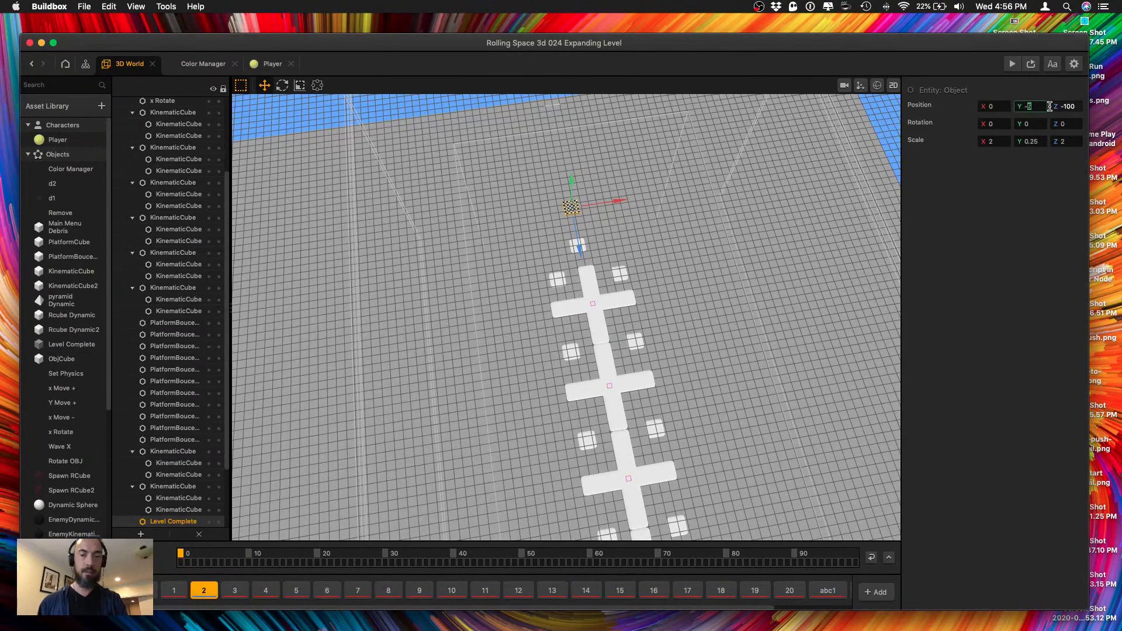
pyautogui.write('10')
pyautogui.press('Tab')
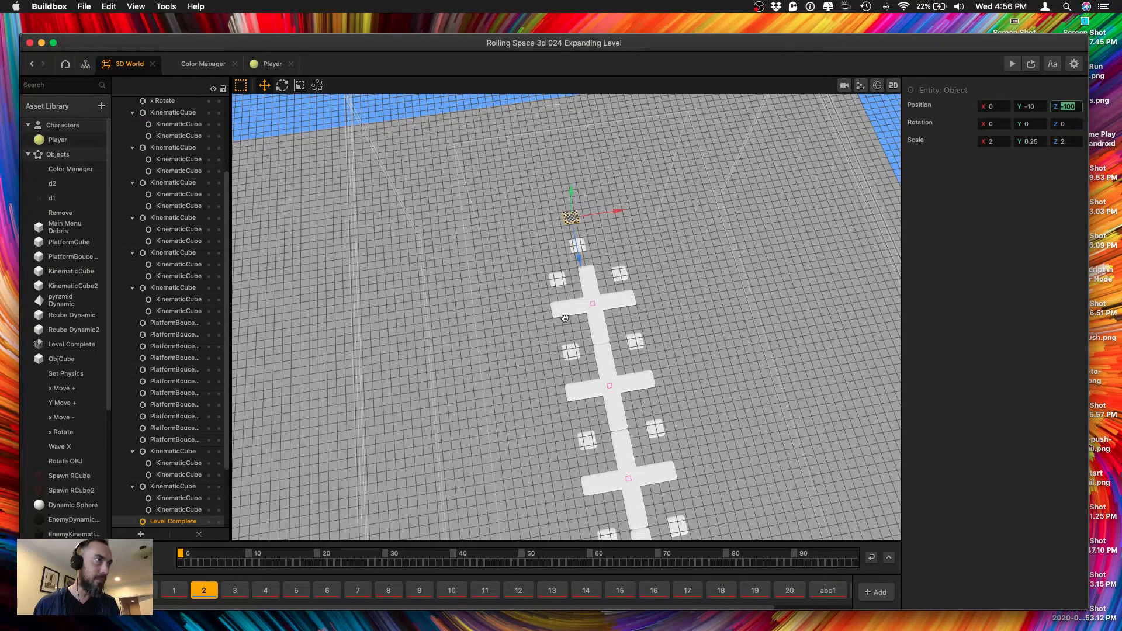
# Duplicate the last cross nearest the finish and move the copy along Z beyond it.
pyautogui.moveTo(564, 319); pyautogui.dragTo(496, 334, button='middle')
pyautogui.scroll(5, 502, 338)
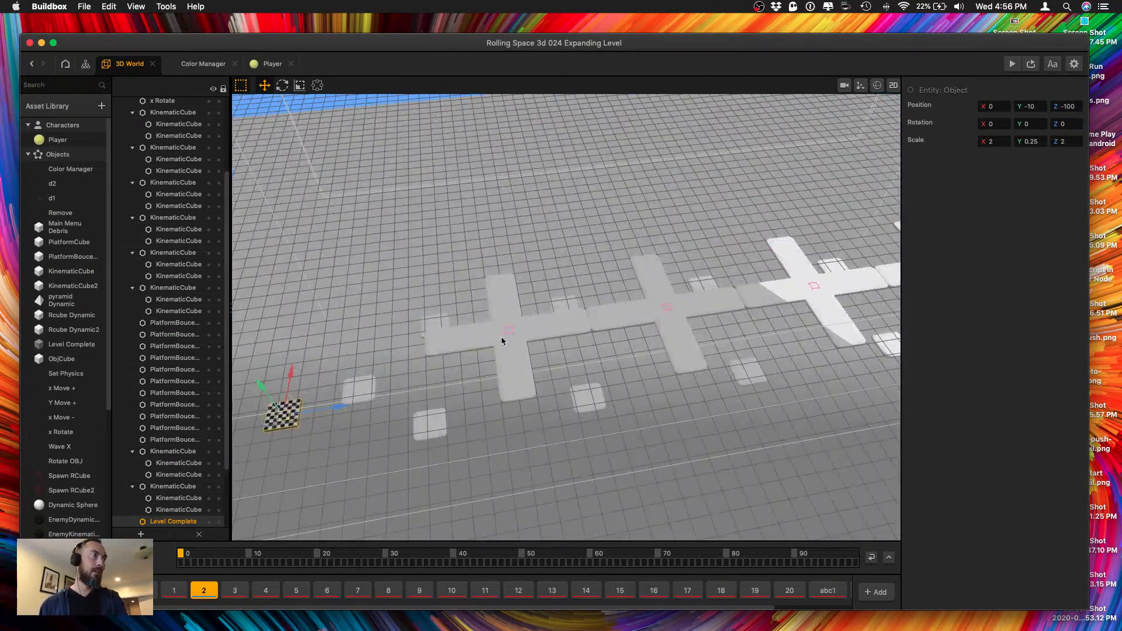
pyautogui.moveTo(455, 313); pyautogui.dragTo(535, 366)
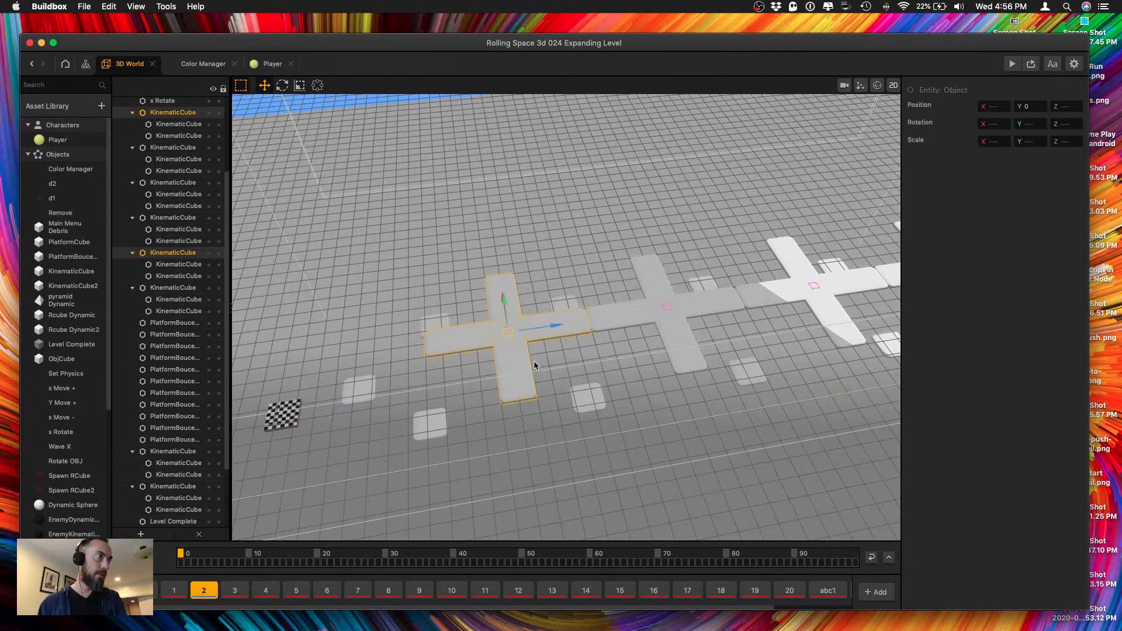
pyautogui.moveTo(539, 357)
pyautogui.mouseDown(button='middle')
pyautogui.moveTo(536, 347)
pyautogui.moveTo(537, 357)
pyautogui.mouseUp(button='middle')
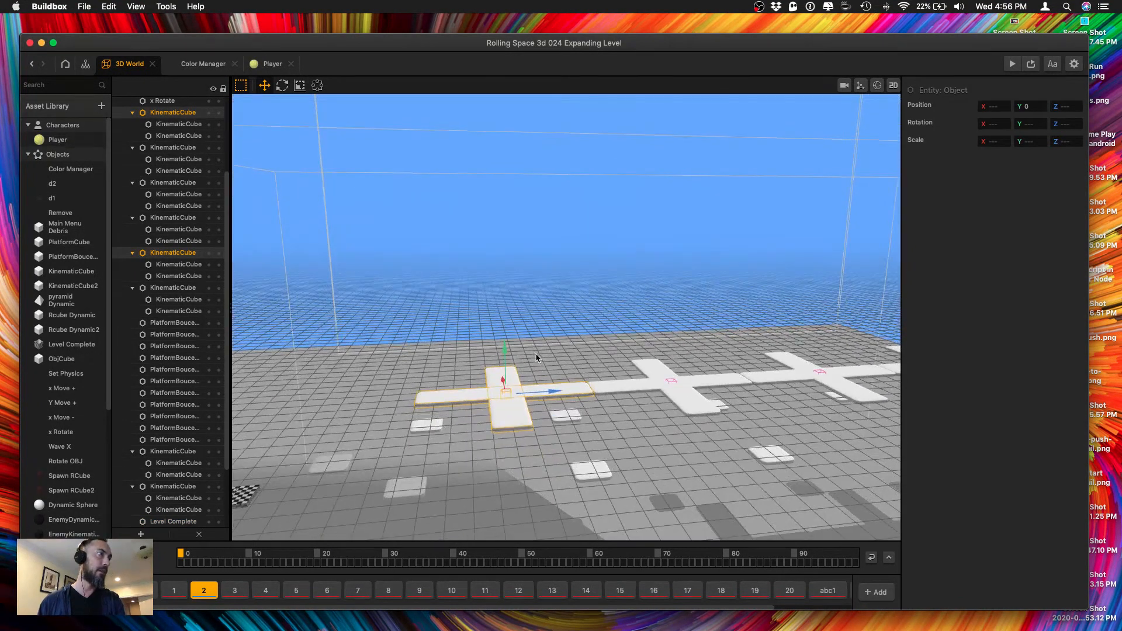
pyautogui.press('super+d')
pyautogui.moveTo(534, 390); pyautogui.dragTo(376, 380)
# Align the new cross along Z so its near arm meets the end of the previous cross.
pyautogui.scroll(5, 376, 377)
pyautogui.moveTo(466, 368); pyautogui.dragTo(754, 314, button='middle')
pyautogui.moveTo(528, 521); pyautogui.dragTo(565, 378, button='middle')
pyautogui.moveTo(622, 271); pyautogui.dragTo(631, 374, button='middle')
pyautogui.scroll(5, 656, 313)
pyautogui.moveTo(664, 236); pyautogui.dragTo(461, 406, button='middle')
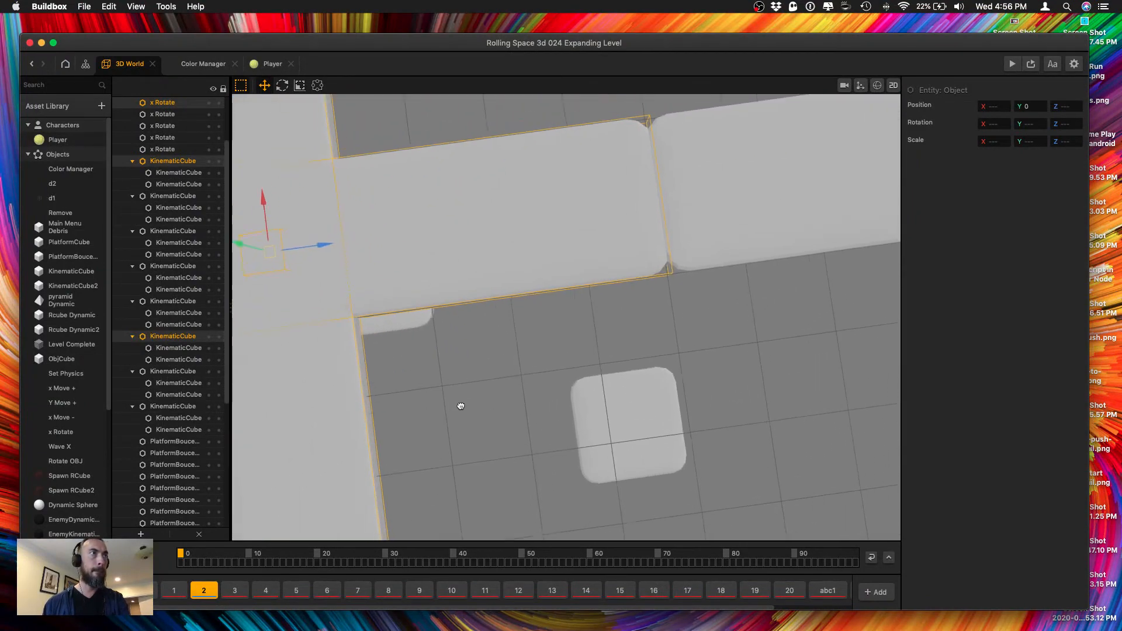
pyautogui.scroll(-2, 476, 355)
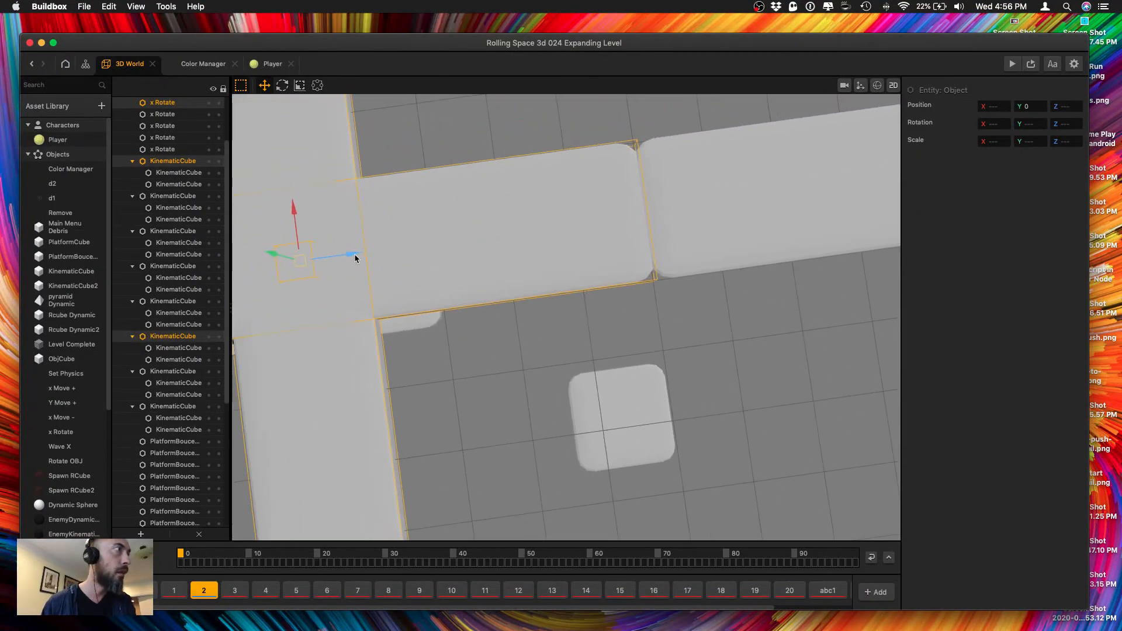
pyautogui.moveTo(355, 257); pyautogui.dragTo(350, 258)
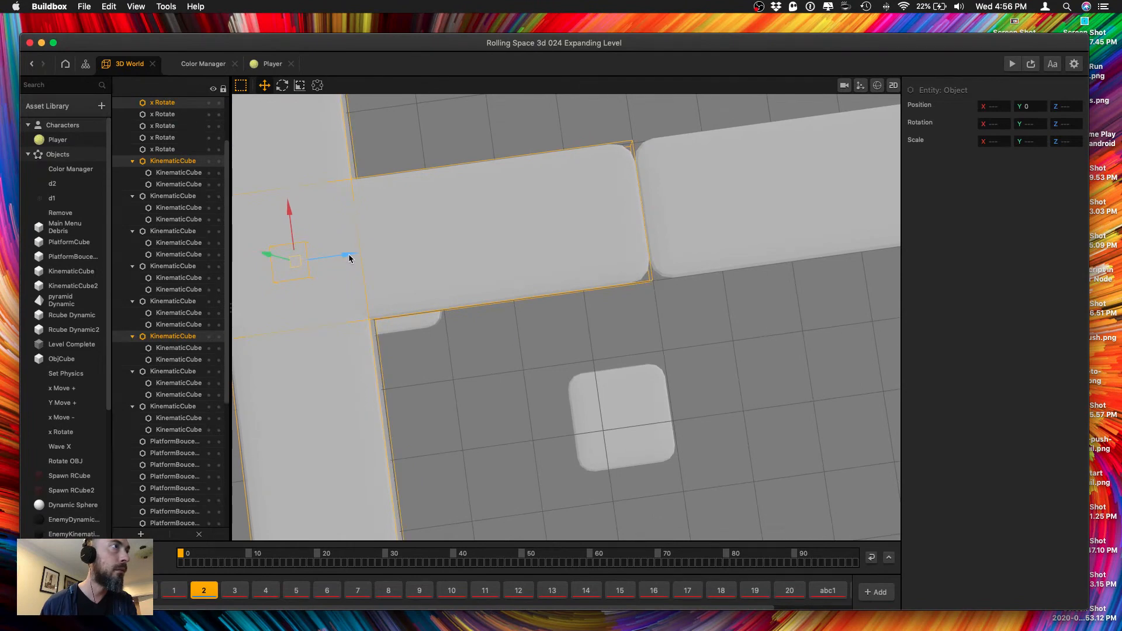
pyautogui.moveTo(361, 261); pyautogui.dragTo(566, 215, button='middle')
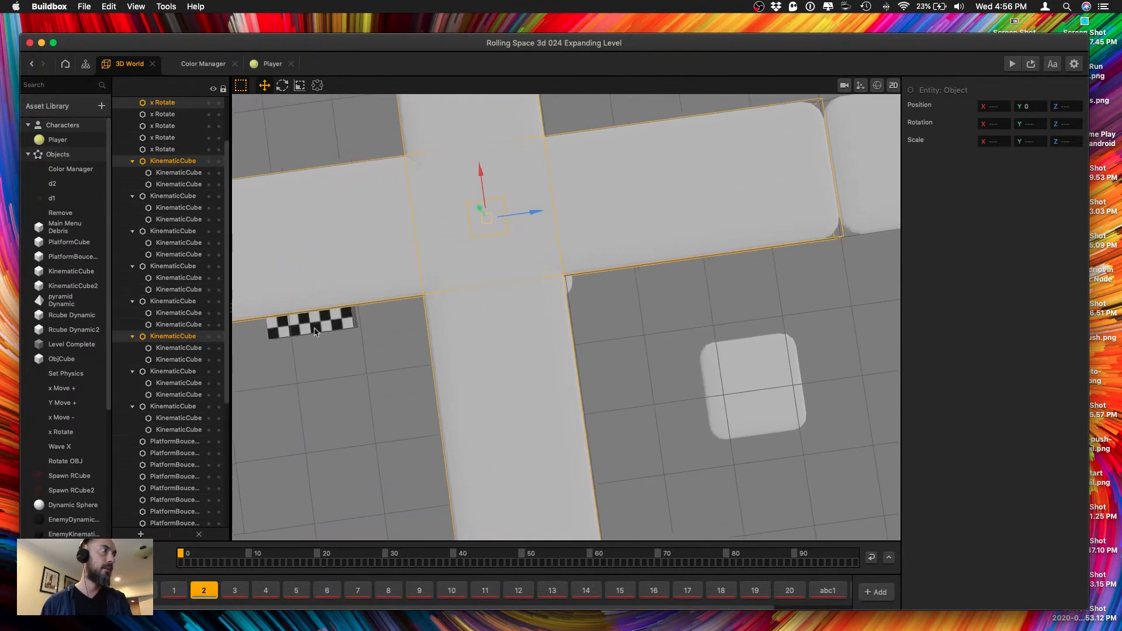
# Raise the checkered finish platform to about Y -1.4, near the height of the new cross.
pyautogui.scroll(-5, 314, 329)
pyautogui.moveTo(308, 332); pyautogui.dragTo(506, 285, button='middle')
pyautogui.click(528, 280)
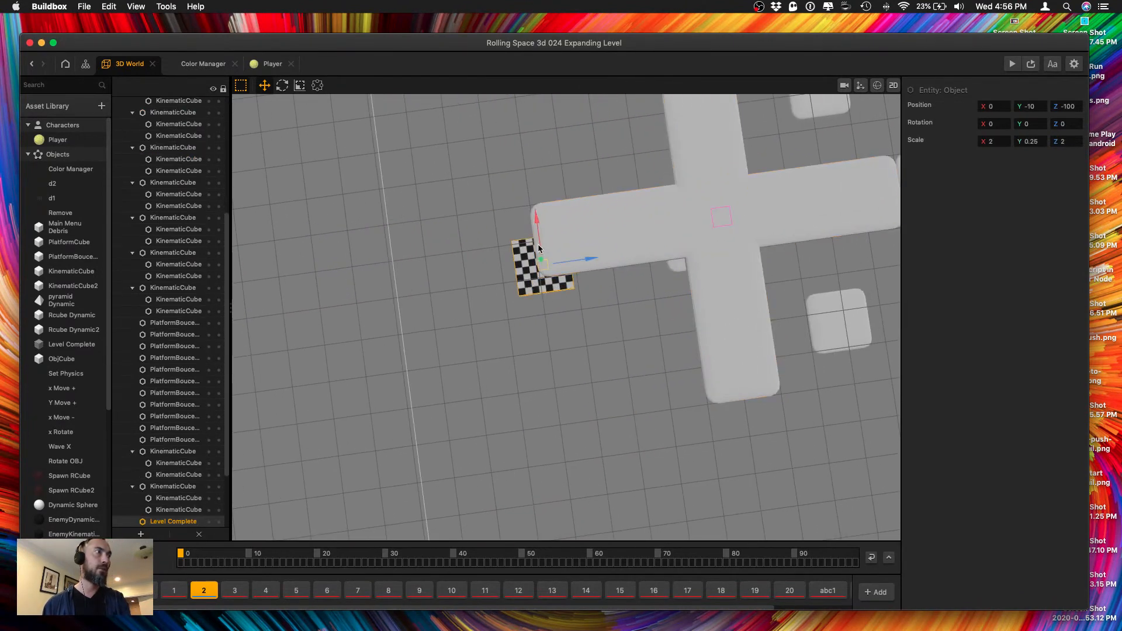
pyautogui.moveTo(541, 270); pyautogui.dragTo(541, 257, button='right')
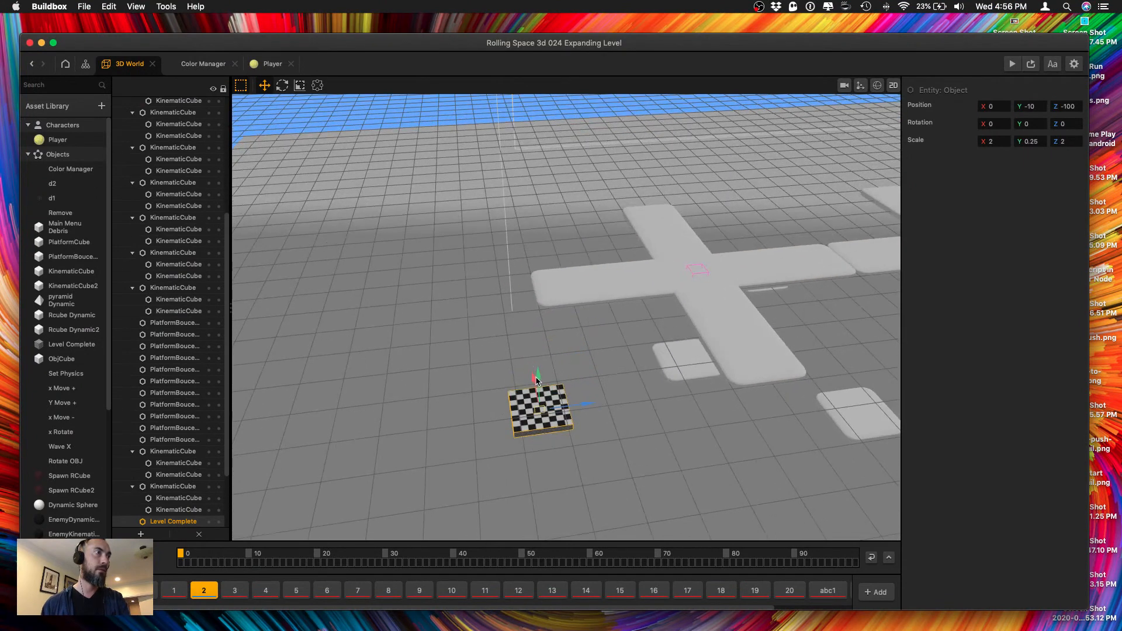
pyautogui.moveTo(536, 376); pyautogui.dragTo(543, 265)
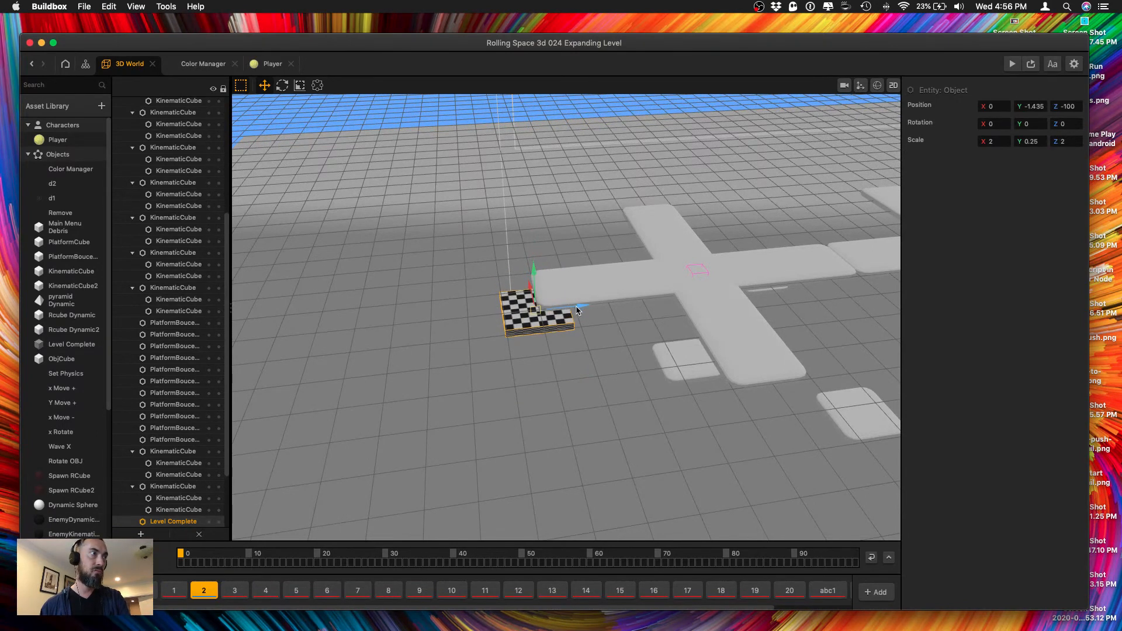
# Place the finish platform beyond the far end of the new cross at Z -102, and save the project.
pyautogui.moveTo(576, 310); pyautogui.dragTo(547, 317)
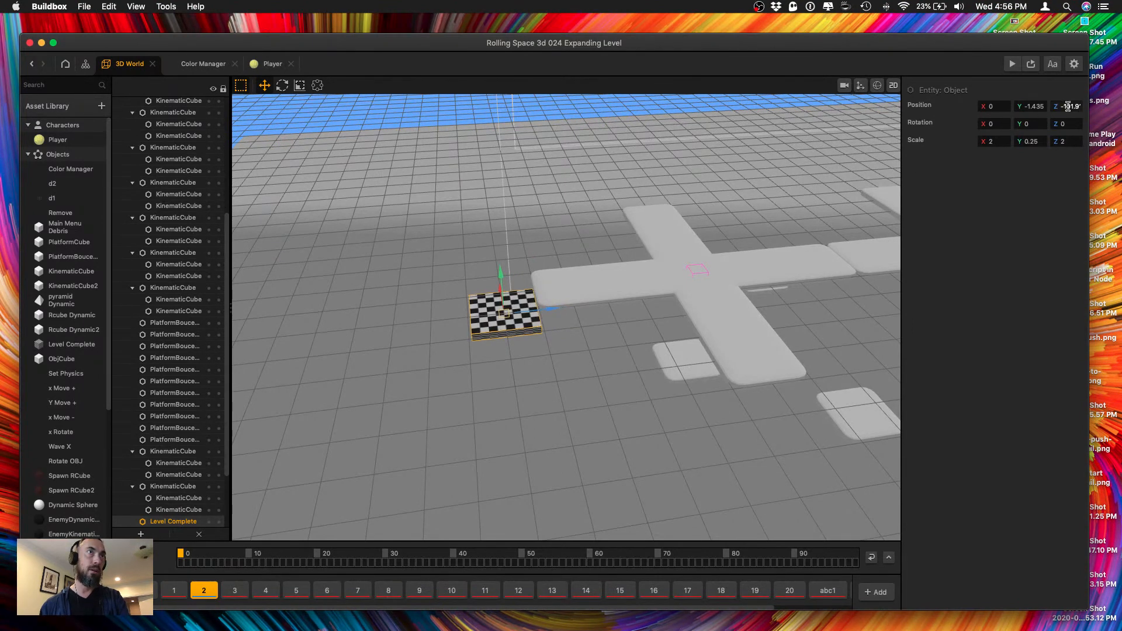
pyautogui.moveTo(1070, 106)
pyautogui.mouseDown()
pyautogui.moveTo(1118, 107)
pyautogui.moveTo(1091, 109)
pyautogui.mouseUp()
pyautogui.write('3')
pyautogui.press('Tab')
pyautogui.write('2')
pyautogui.press('Tab')
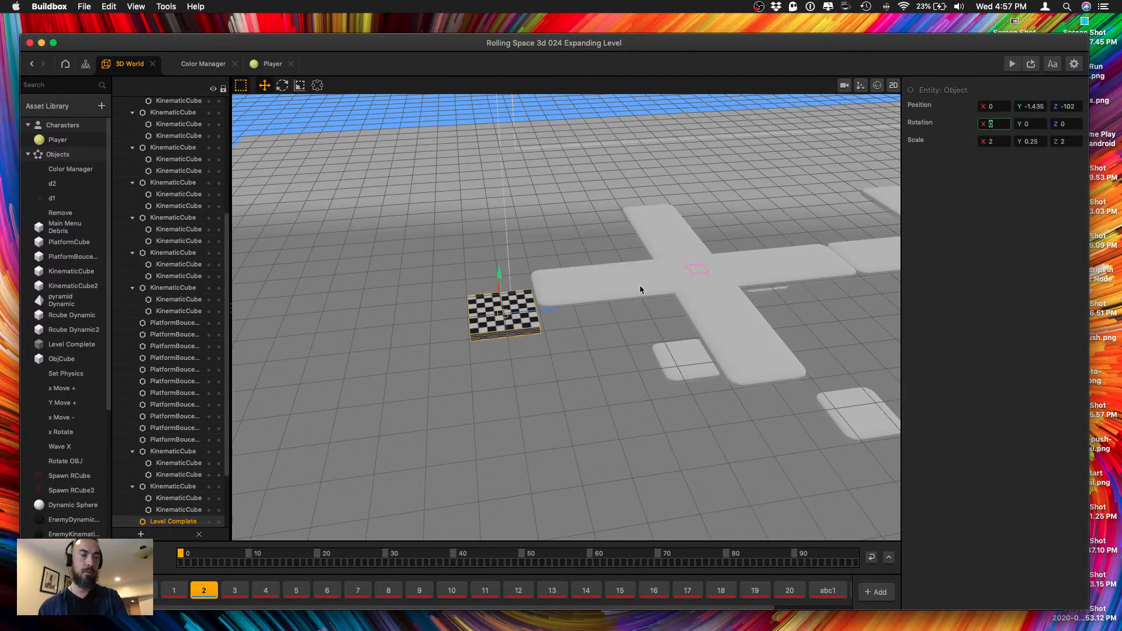
pyautogui.hotkey('ctrl', 's')
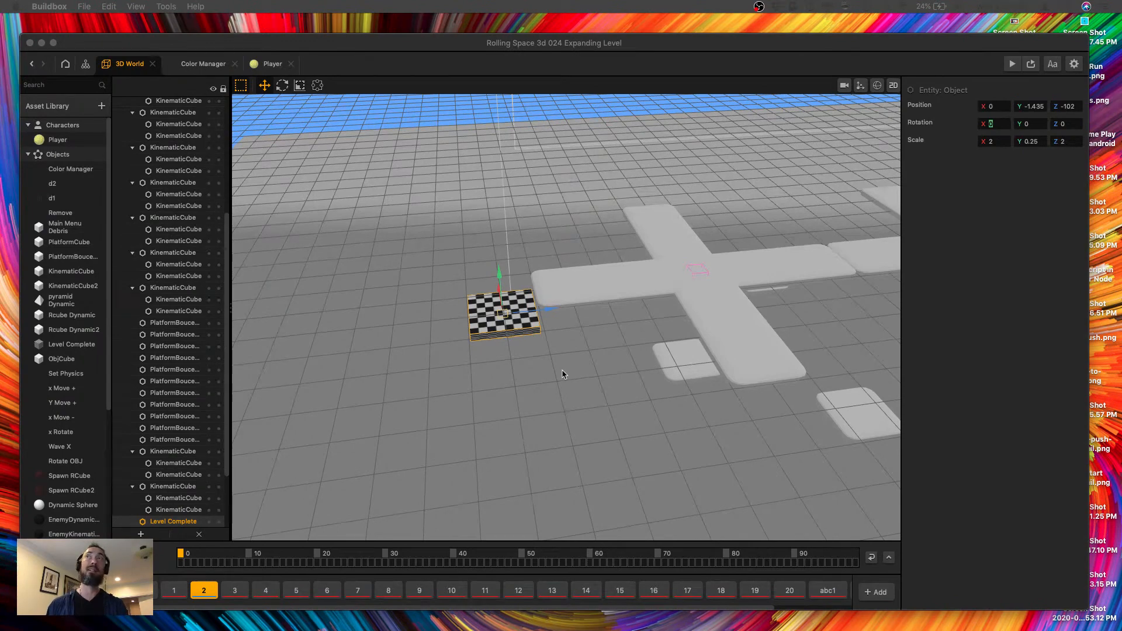
# Examine the extended row of crosses and the relocated finish platform from several angles.
pyautogui.scroll(-5, 606, 378)
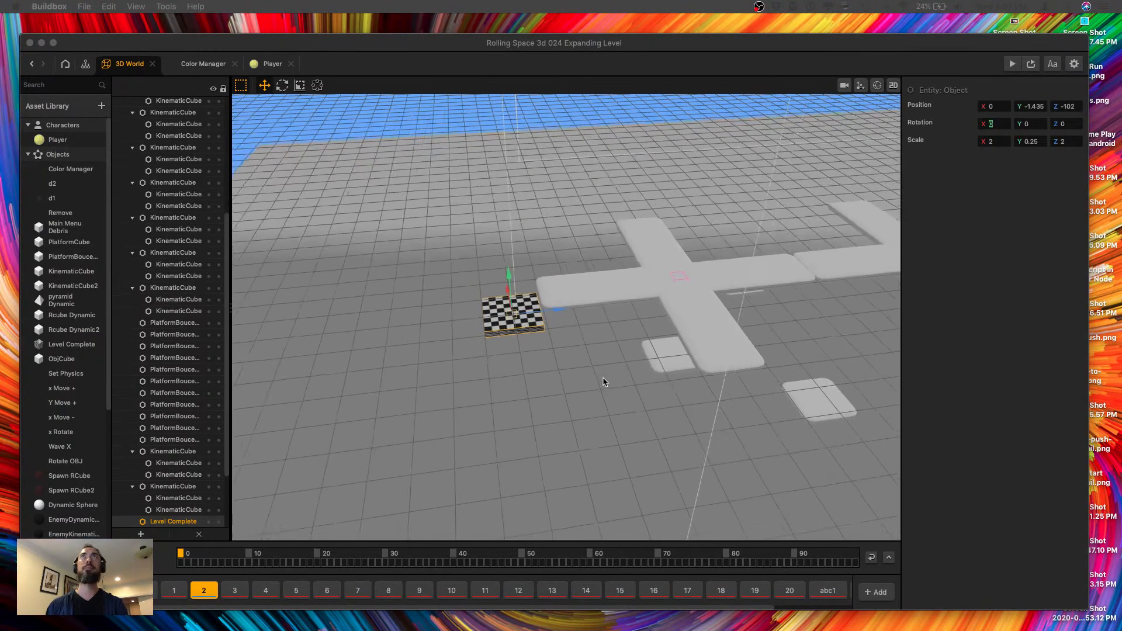
pyautogui.scroll(-5, 607, 378)
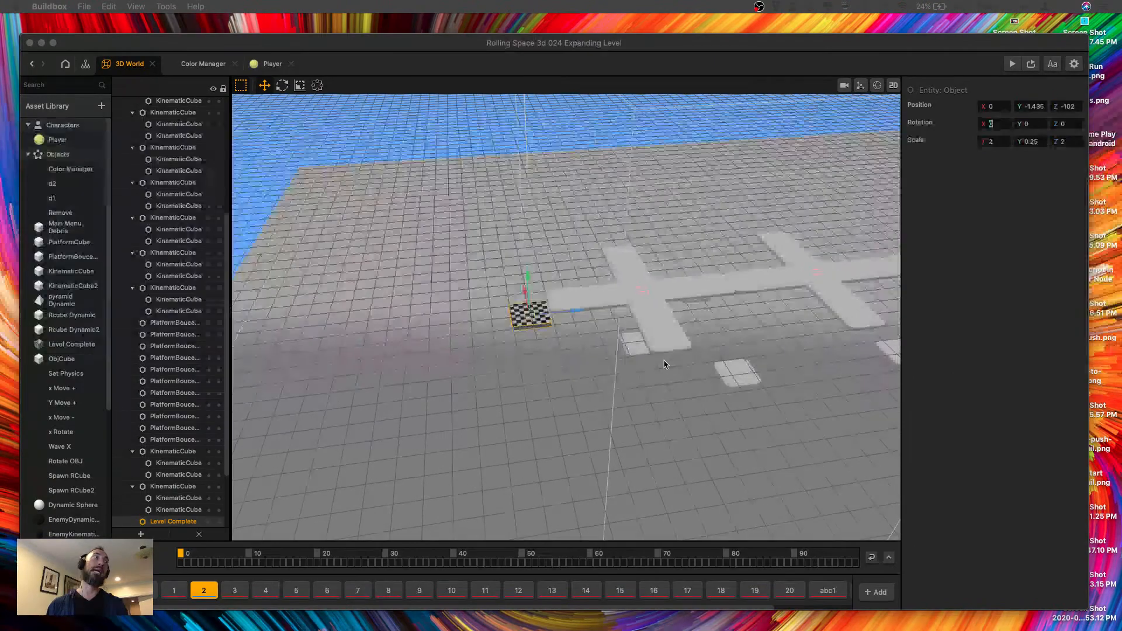
pyautogui.moveTo(665, 361); pyautogui.dragTo(720, 363, button='right')
pyautogui.moveTo(729, 365); pyautogui.dragTo(553, 324)
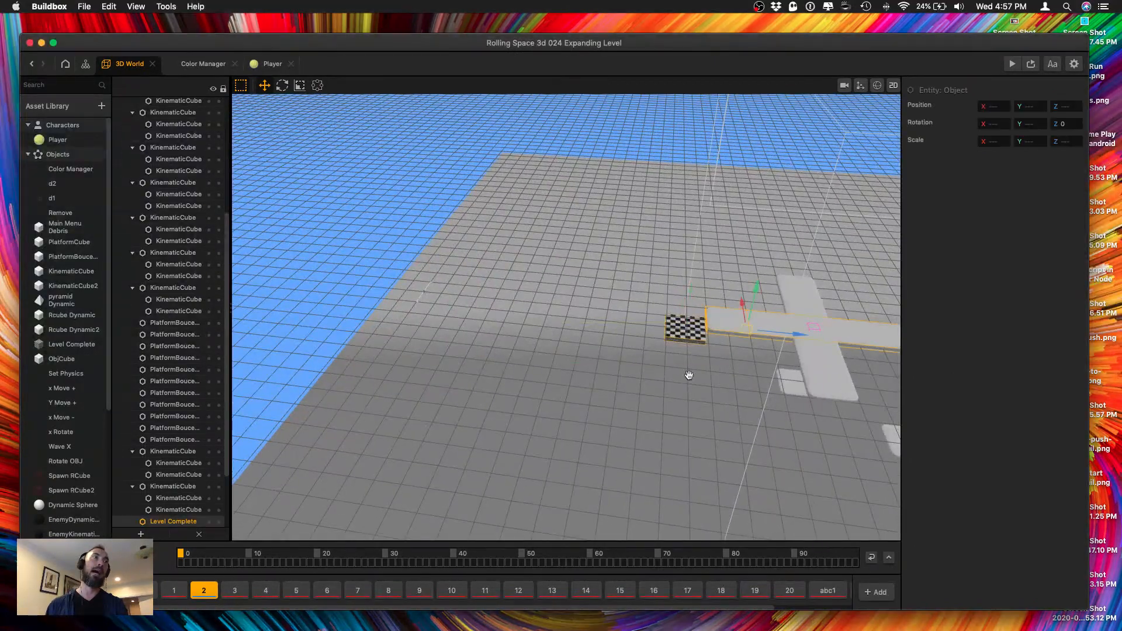
pyautogui.moveTo(780, 419); pyautogui.dragTo(468, 328, button='middle')
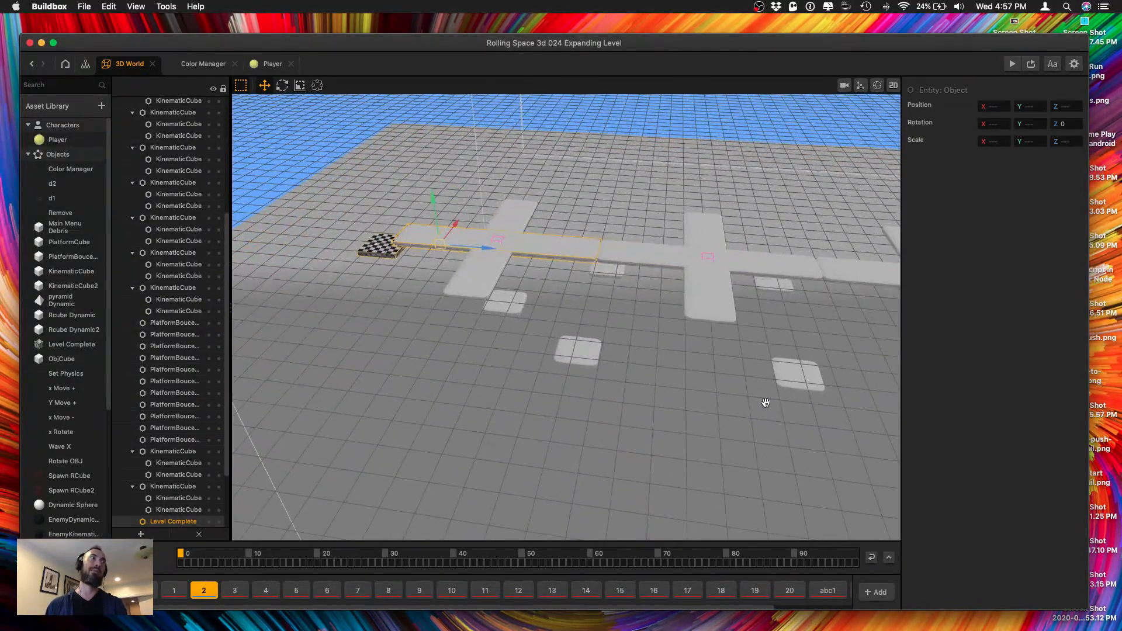
pyautogui.moveTo(764, 401); pyautogui.dragTo(652, 380, button='right')
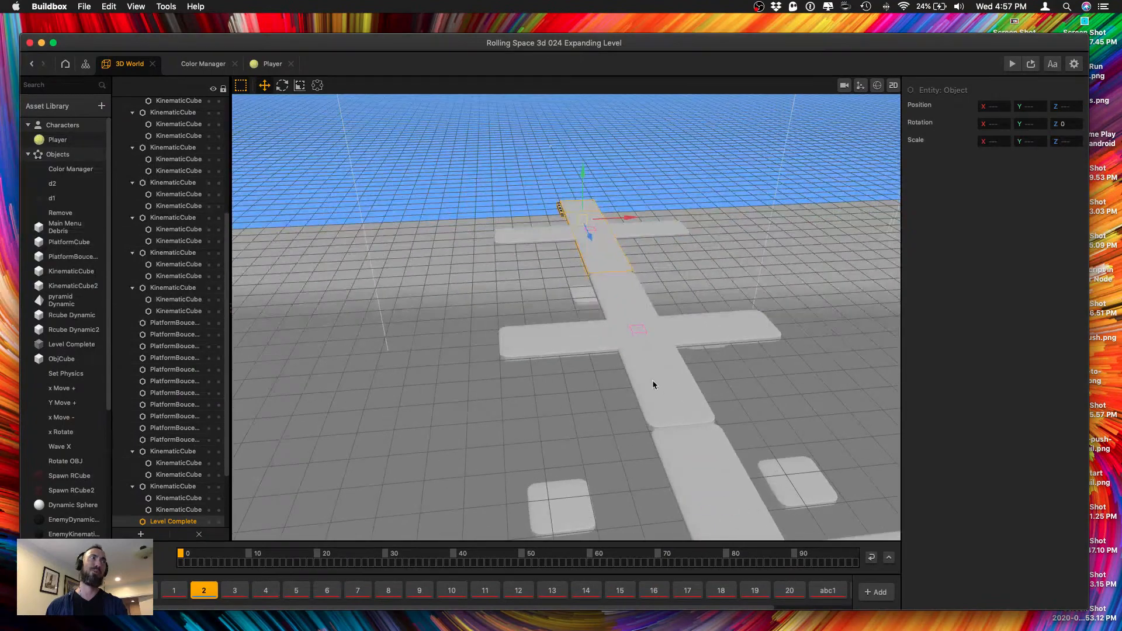
pyautogui.scroll(-5, 652, 379)
pyautogui.scroll(4, 641, 398)
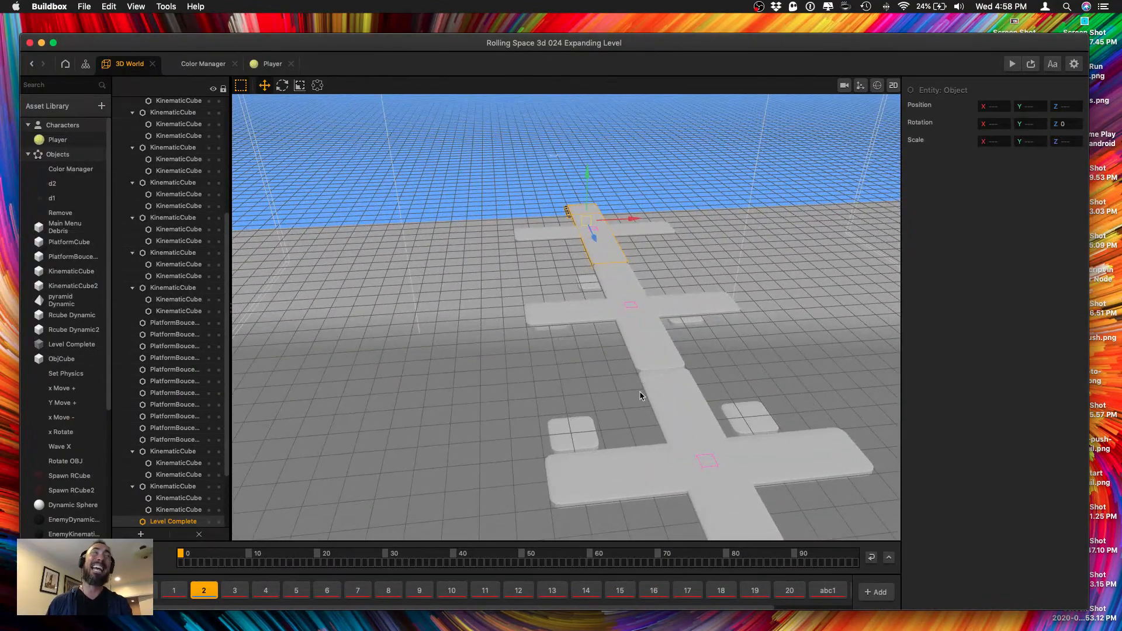
pyautogui.moveTo(624, 388)
pyautogui.mouseDown(button='right')
pyautogui.moveTo(594, 370)
pyautogui.moveTo(619, 380)
pyautogui.mouseUp(button='right')
pyautogui.scroll(-4, 594, 381)
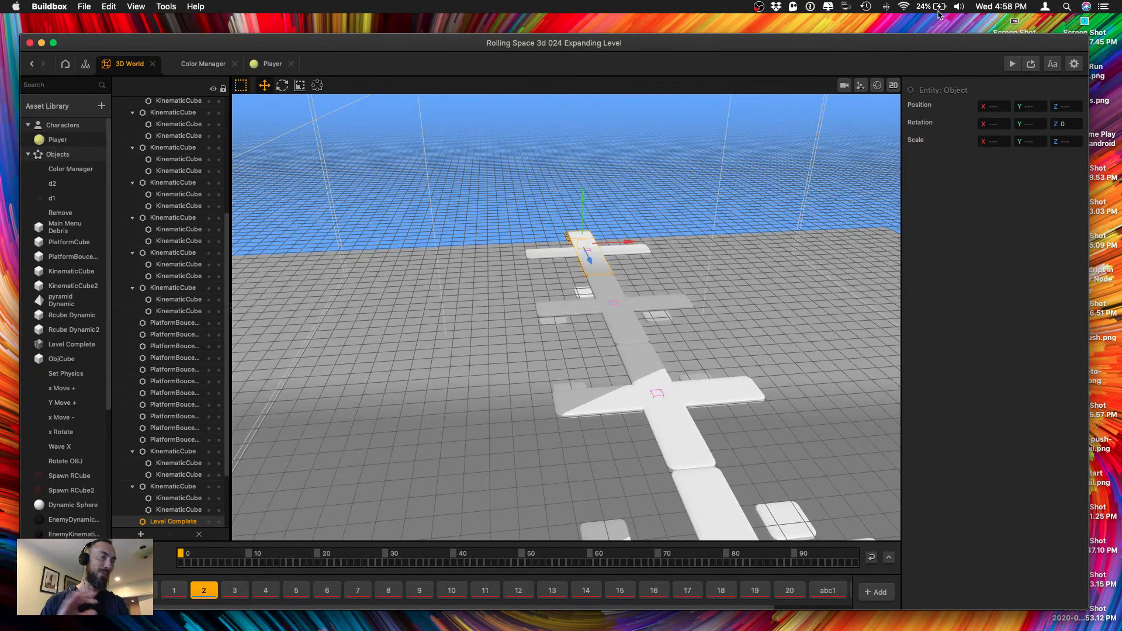
# Start the game preview, move its window aside, play-test the extended level, and close the preview.
pyautogui.click(1012, 65)
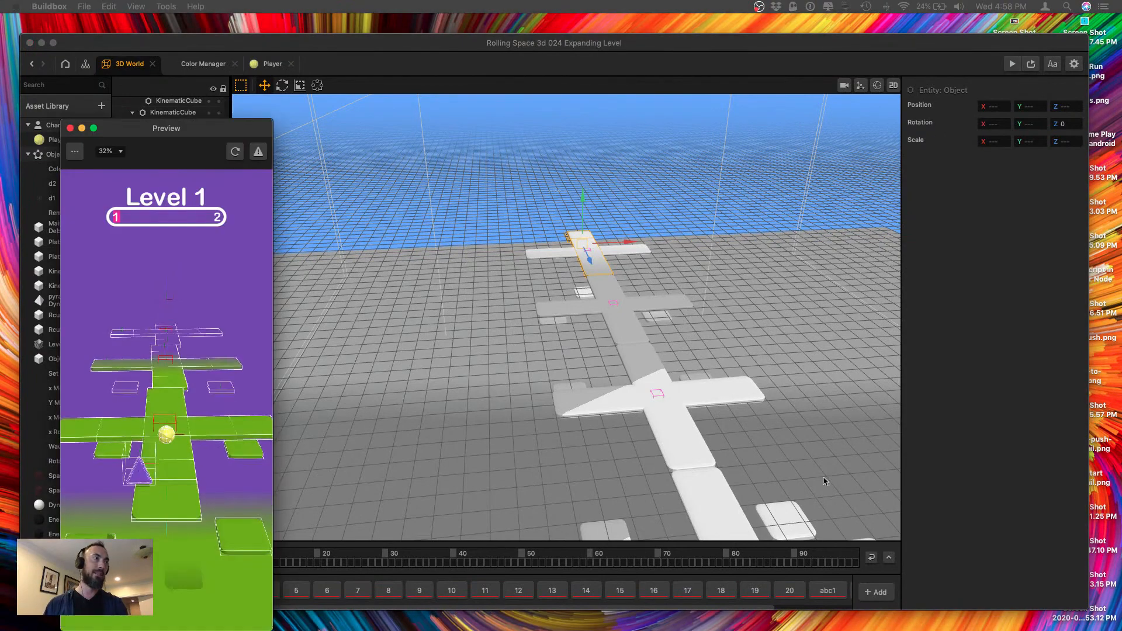
pyautogui.moveTo(189, 130); pyautogui.dragTo(943, 66)
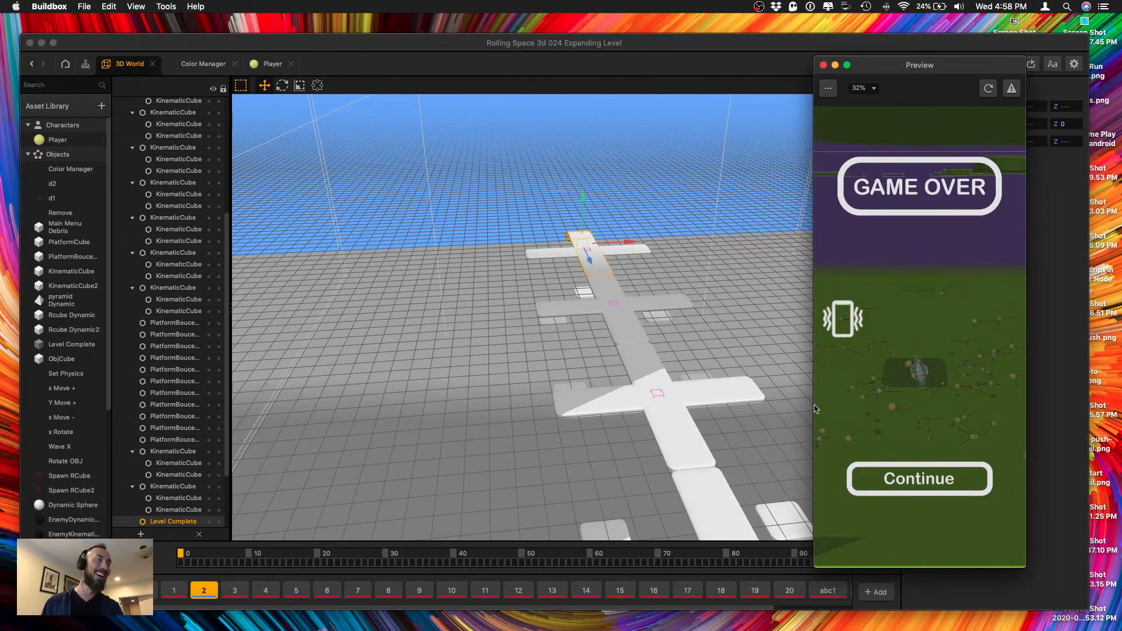
pyautogui.click(823, 66)
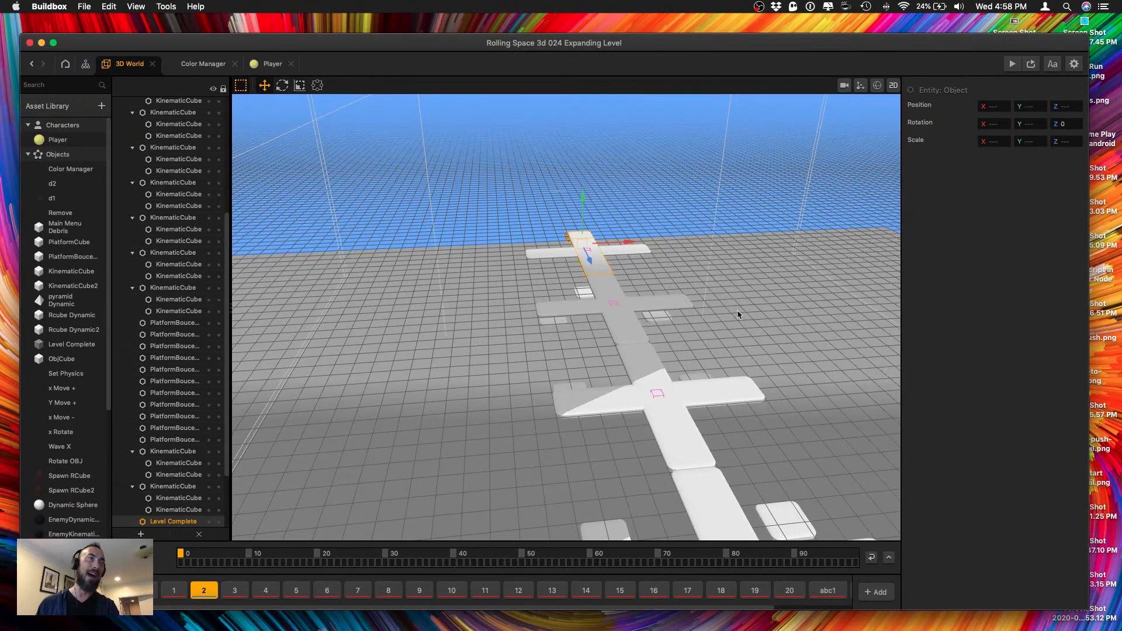
# Duplicate the four bounce platforms around the first cross and raise the copies to about Y -1.2.
pyautogui.scroll(-10, 711, 354)
pyautogui.moveTo(711, 354); pyautogui.dragTo(675, 436, button='right')
pyautogui.moveTo(641, 434); pyautogui.dragTo(668, 278, button='middle')
pyautogui.scroll(7, 656, 380)
pyautogui.click(682, 348)
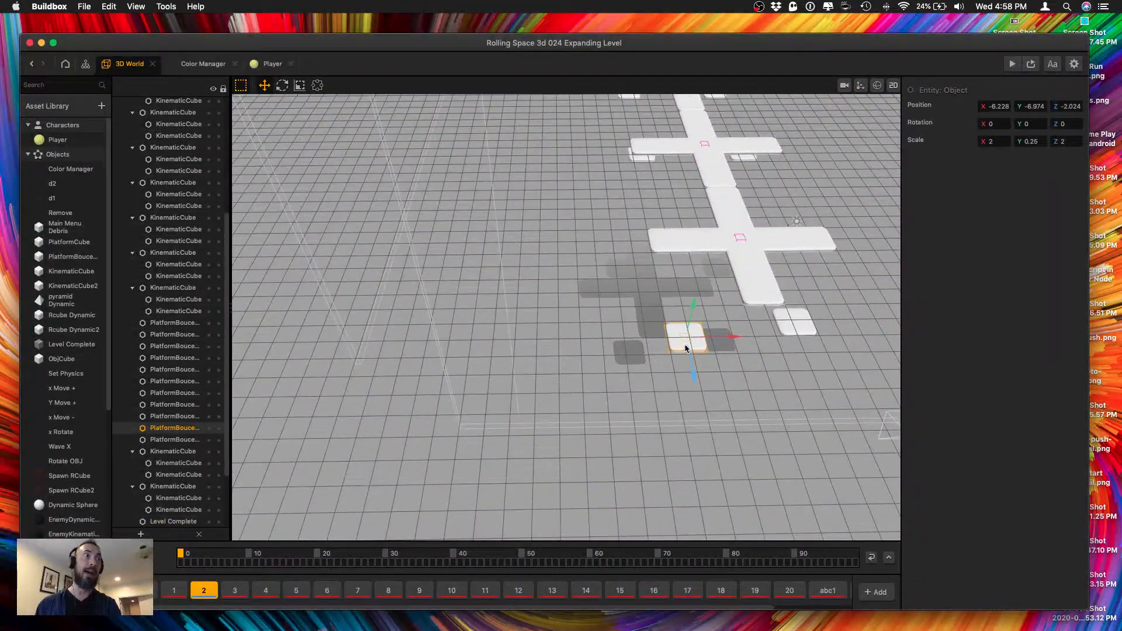
pyautogui.keyDown('shift'); pyautogui.click(794, 330); pyautogui.keyUp('shift')
pyautogui.moveTo(791, 358); pyautogui.dragTo(787, 344, button='right')
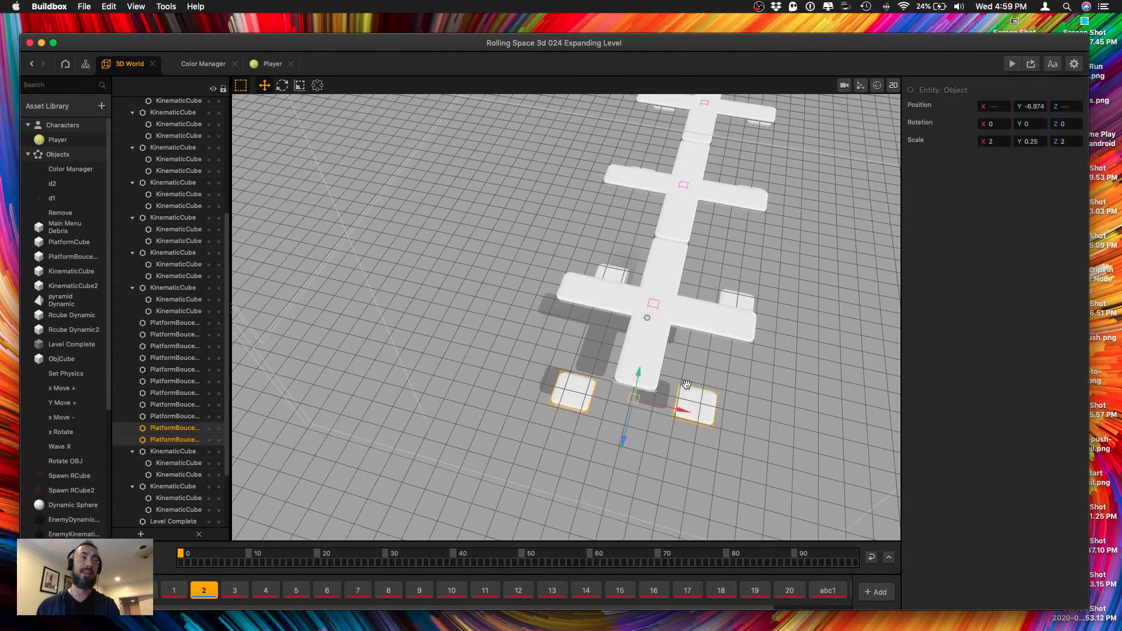
pyautogui.moveTo(687, 385)
pyautogui.mouseDown(button='right')
pyautogui.moveTo(662, 381)
pyautogui.moveTo(674, 377)
pyautogui.mouseUp(button='right')
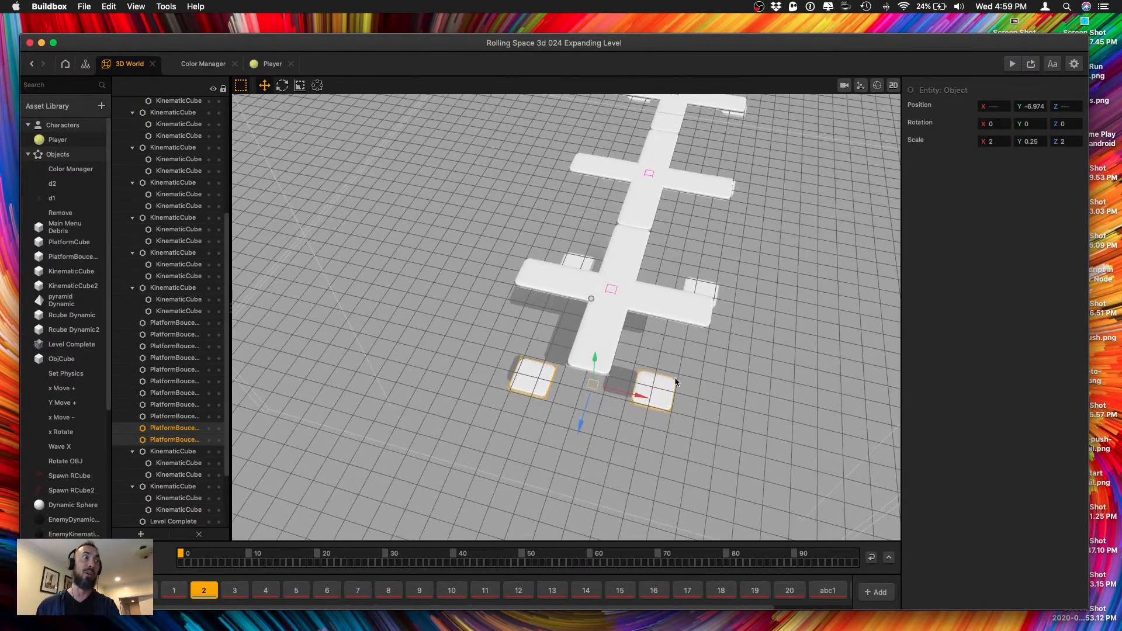
pyautogui.keyDown('shift'); pyautogui.click(708, 292); pyautogui.keyUp('shift')
pyautogui.keyDown('shift'); pyautogui.click(582, 265); pyautogui.keyUp('shift')
pyautogui.keyDown('alt'); pyautogui.moveTo(617, 300); pyautogui.dragTo(629, 251); pyautogui.keyUp('alt')
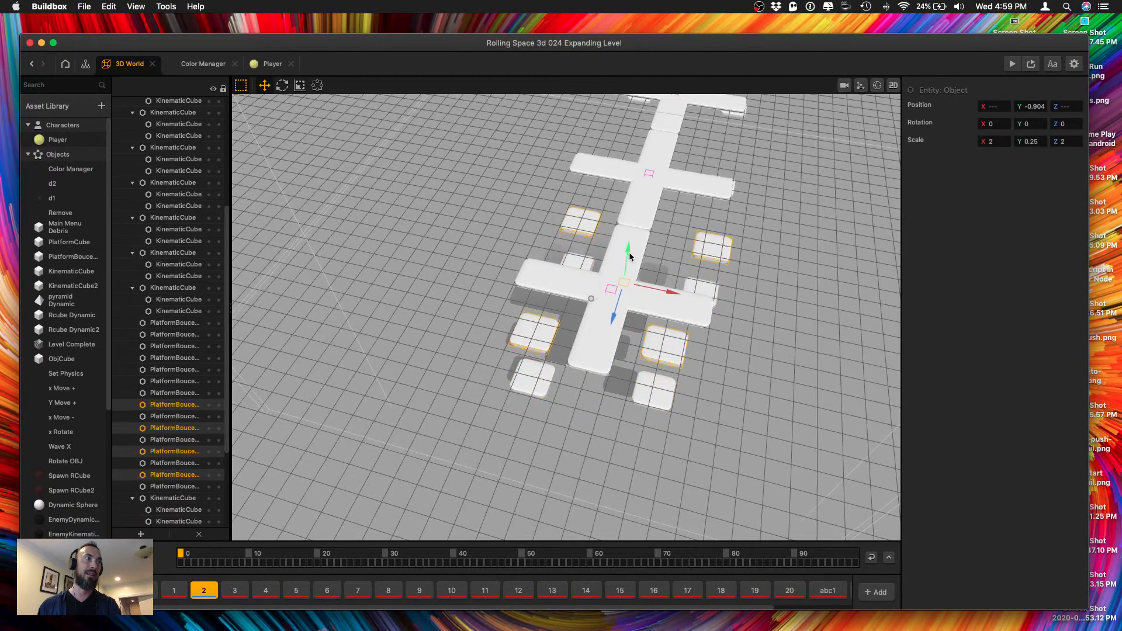
pyautogui.moveTo(629, 252); pyautogui.dragTo(649, 268, button='right')
# Lower the four bounce platform copies below the originals to about Y -10.8.
pyautogui.moveTo(636, 226); pyautogui.dragTo(659, 266, button='right')
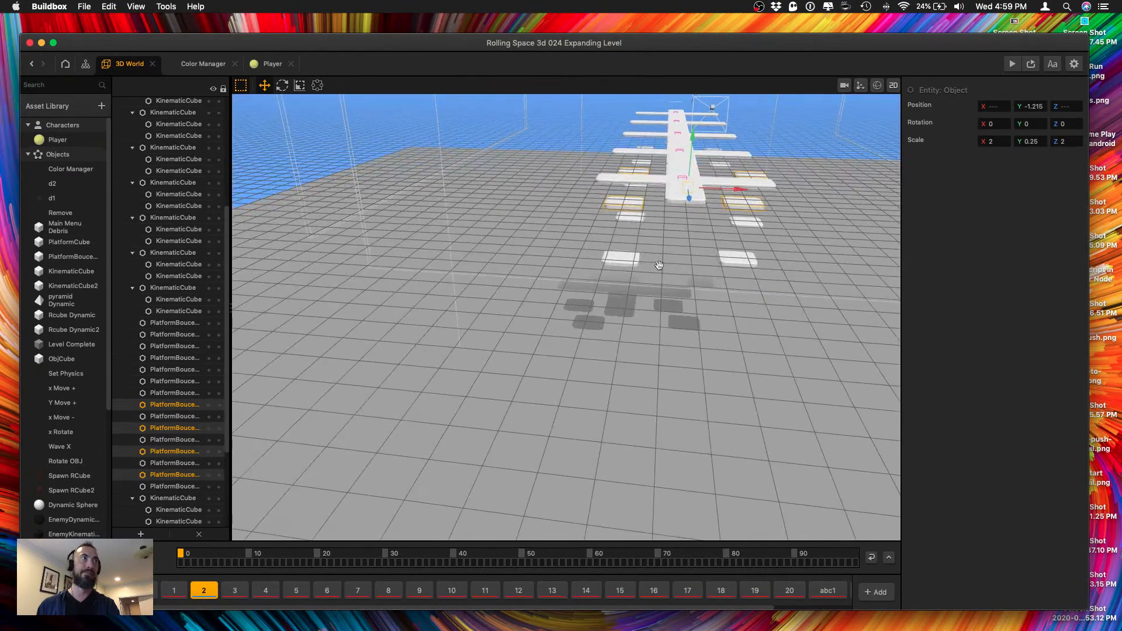
pyautogui.moveTo(671, 216); pyautogui.dragTo(666, 231, button='right')
pyautogui.moveTo(725, 216); pyautogui.dragTo(690, 218)
pyautogui.moveTo(643, 171); pyautogui.dragTo(636, 240)
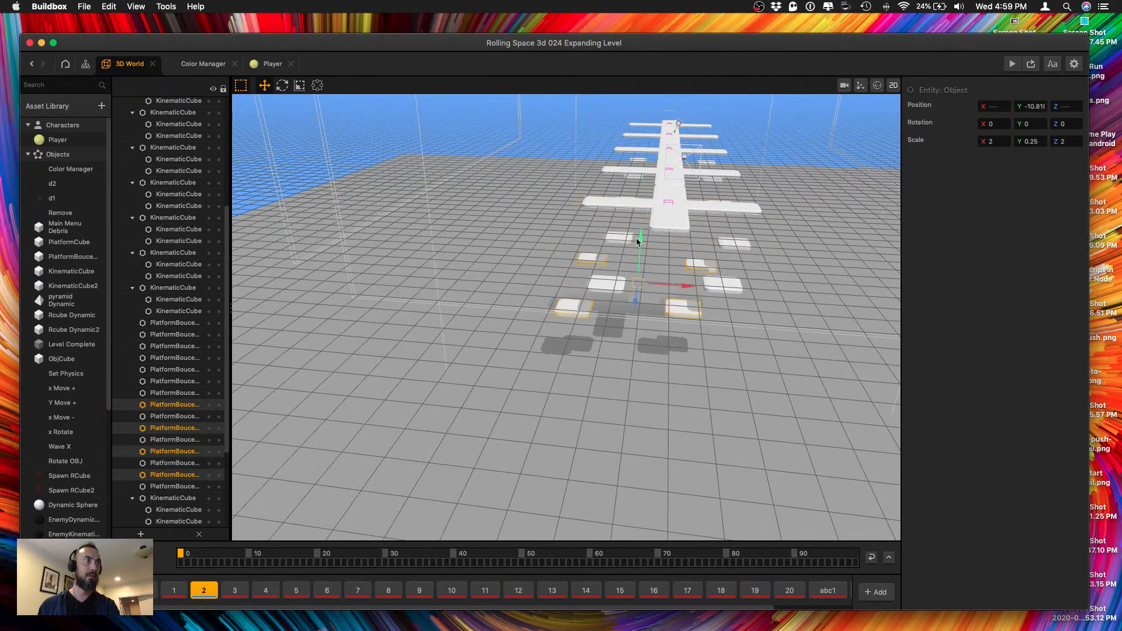
pyautogui.moveTo(636, 238); pyautogui.dragTo(626, 284, button='right')
# Shift the four lowered bounce platform copies along positive X and positive Z, offsetting them from the platforms above.
pyautogui.scroll(5, 626, 396)
pyautogui.moveTo(627, 396); pyautogui.dragTo(699, 247, button='right')
pyautogui.scroll(-2, 699, 249)
pyautogui.moveTo(696, 385); pyautogui.dragTo(646, 454)
pyautogui.scroll(-8, 662, 358)
pyautogui.scroll(5, 671, 381)
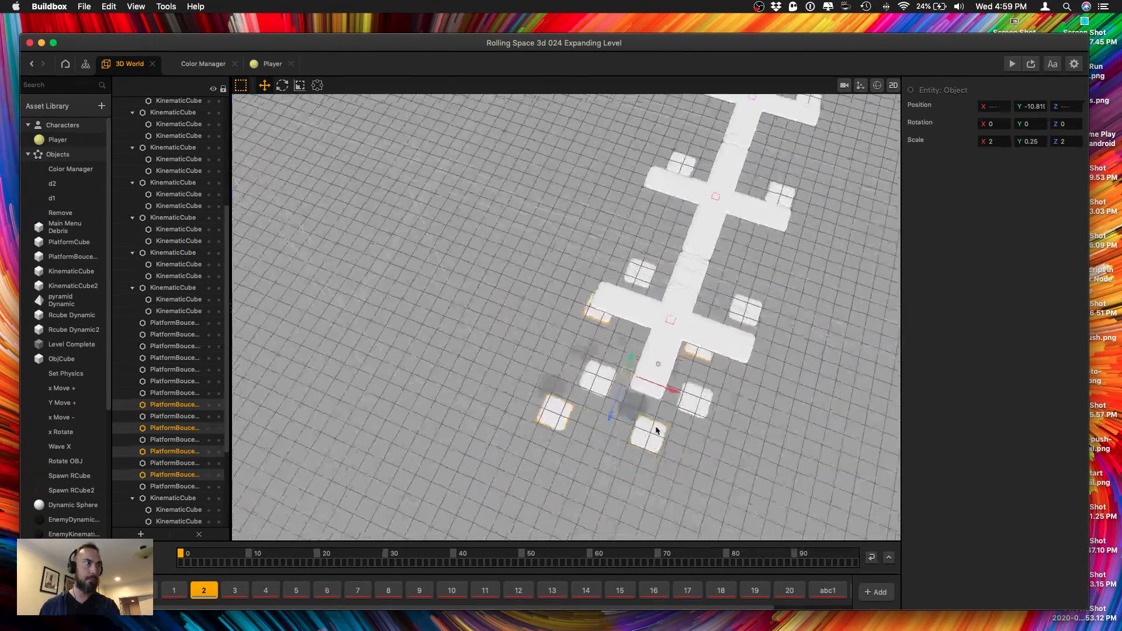
pyautogui.scroll(2, 647, 409)
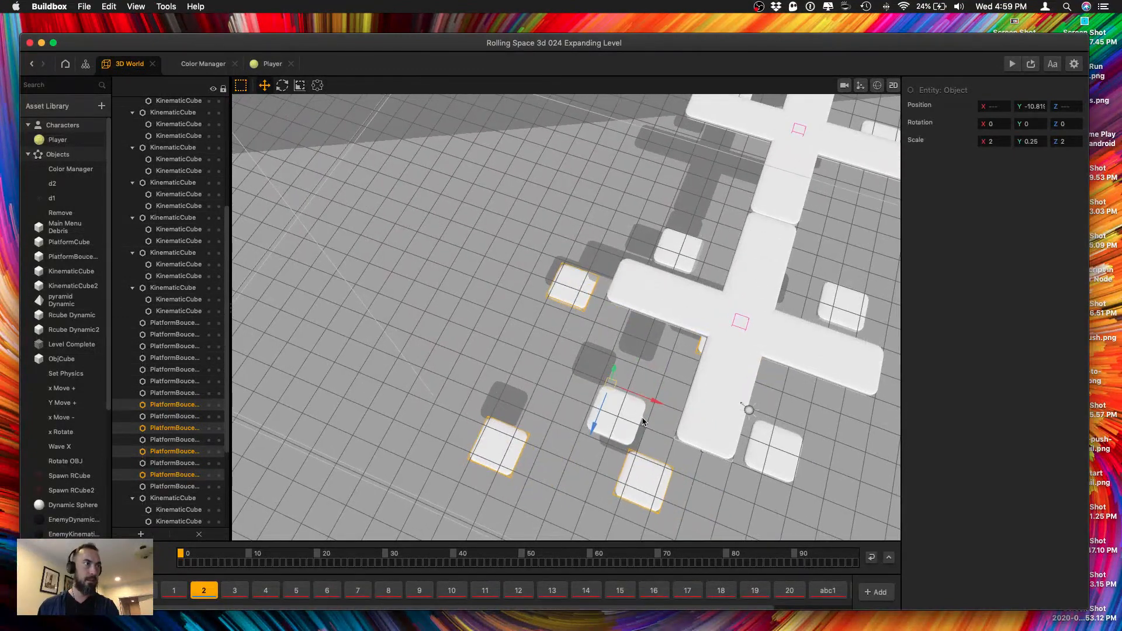
pyautogui.moveTo(652, 403); pyautogui.dragTo(680, 412)
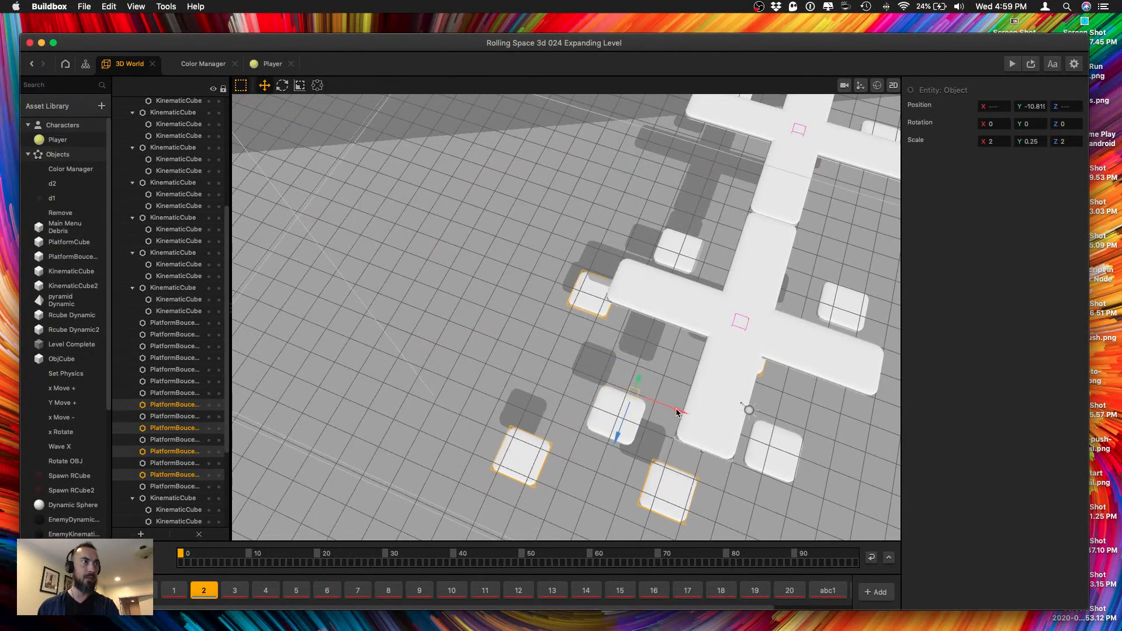
pyautogui.moveTo(618, 431); pyautogui.dragTo(604, 460)
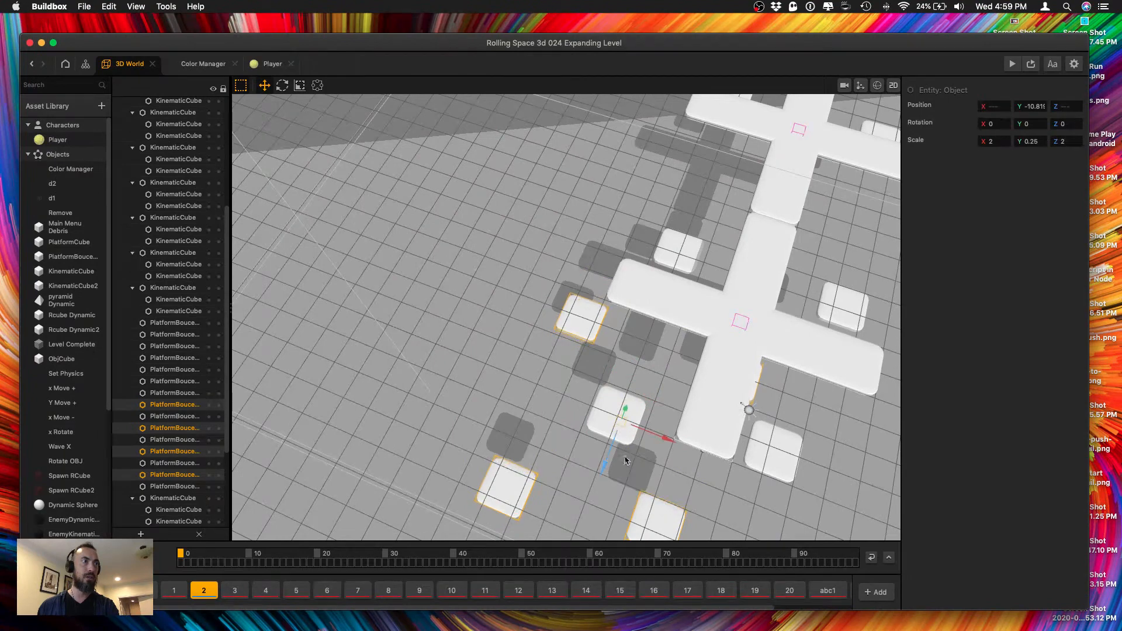
pyautogui.moveTo(604, 461); pyautogui.dragTo(657, 417, button='middle')
pyautogui.moveTo(663, 220); pyautogui.dragTo(651, 265, button='middle')
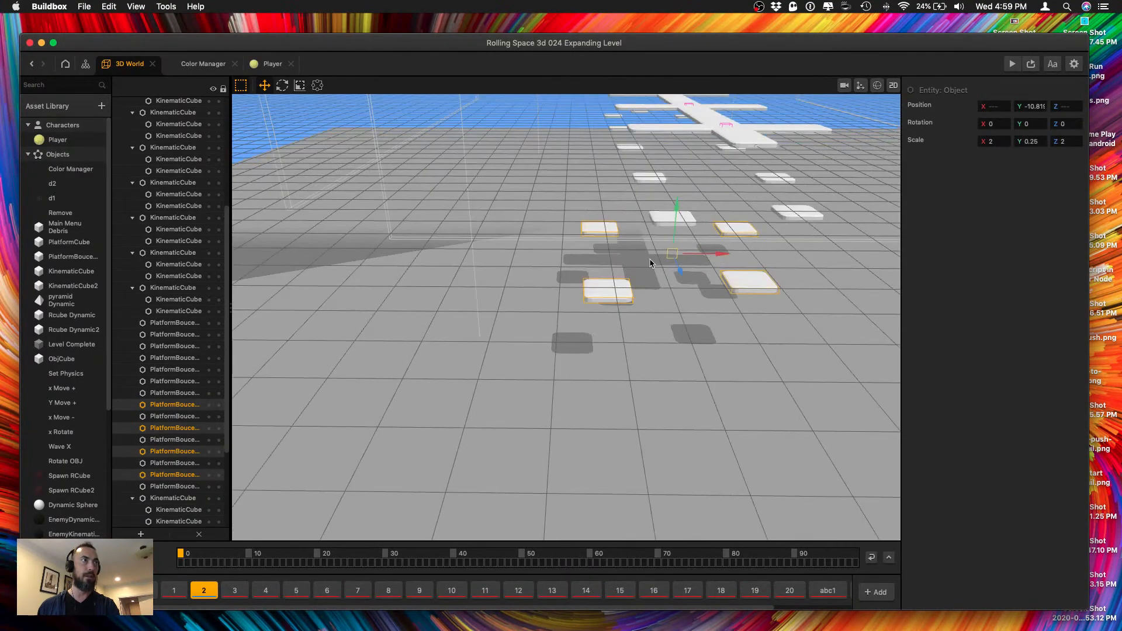
# Move the near-left lower bounce platform slightly back along the row to about Z 3.3.
pyautogui.scroll(4, 649, 266)
pyautogui.moveTo(654, 220); pyautogui.dragTo(644, 265, button='middle')
pyautogui.click(590, 446)
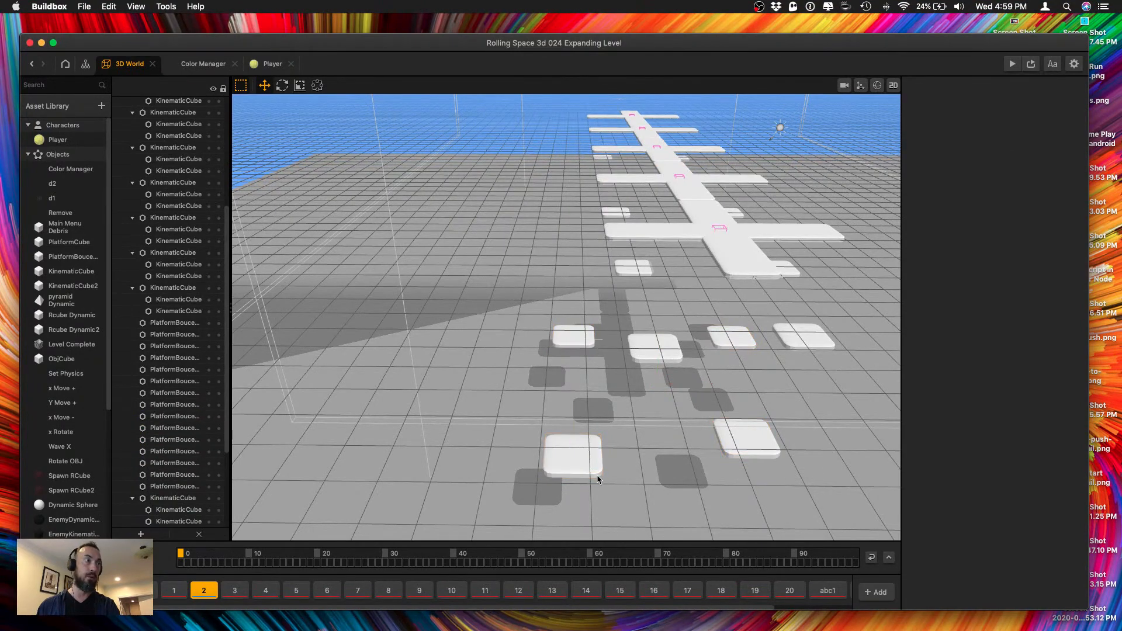
pyautogui.moveTo(577, 476); pyautogui.dragTo(576, 451)
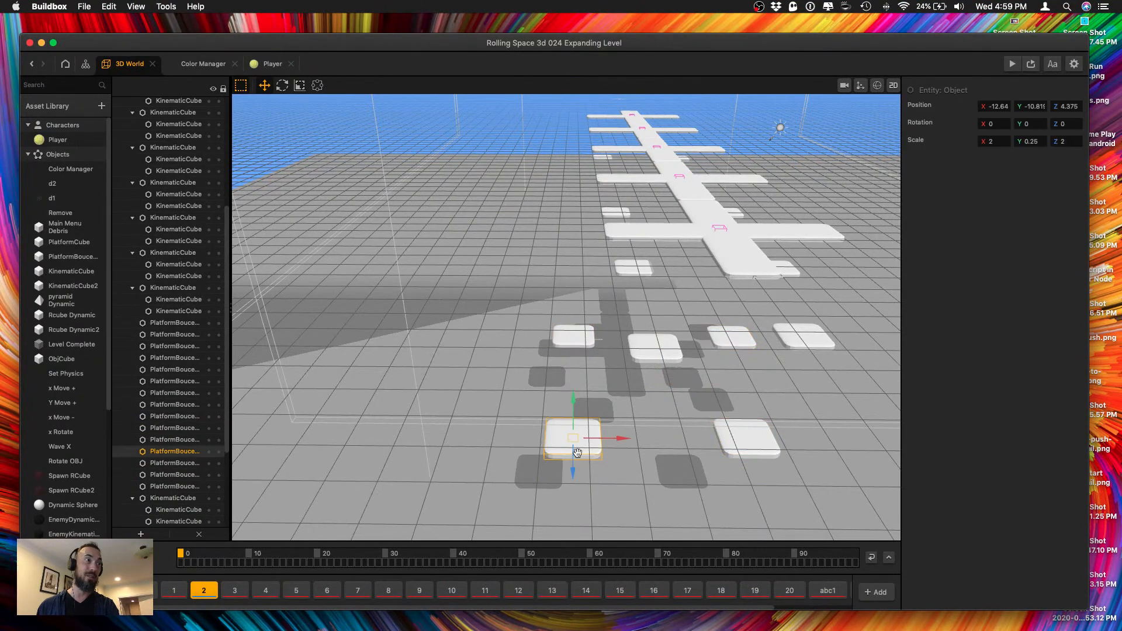
pyautogui.moveTo(576, 456); pyautogui.dragTo(653, 488, button='right')
pyautogui.moveTo(680, 353); pyautogui.dragTo(546, 355, button='middle')
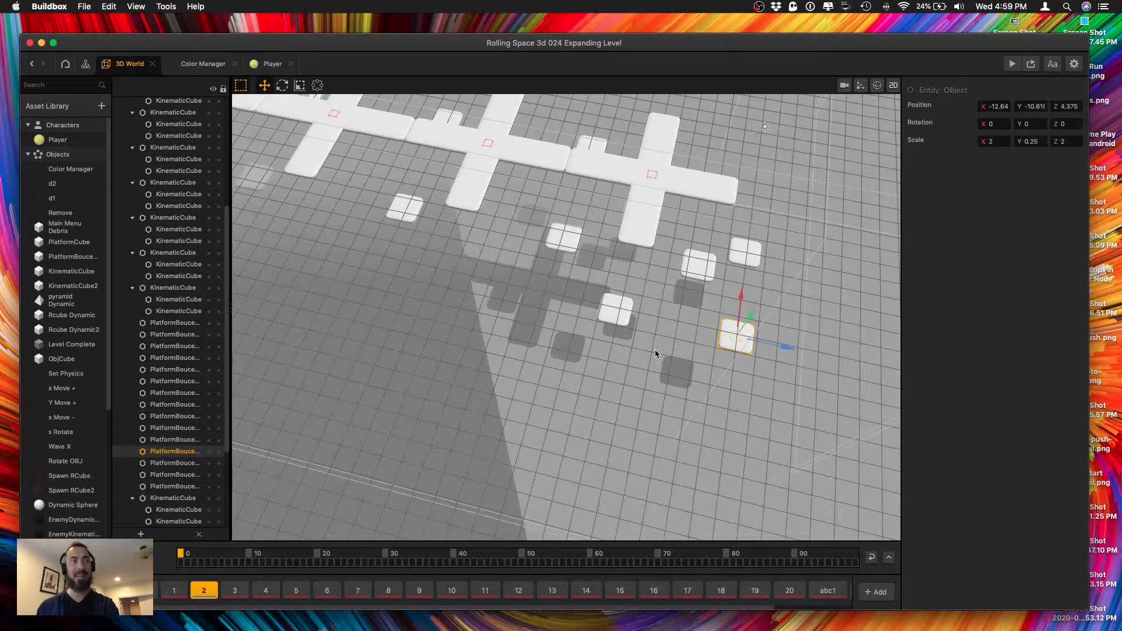
pyautogui.moveTo(786, 349); pyautogui.dragTo(778, 348)
# Move the near-right lower bounce platform to about X 0.15, Z 3.3.
pyautogui.moveTo(771, 319); pyautogui.dragTo(684, 282, button='right')
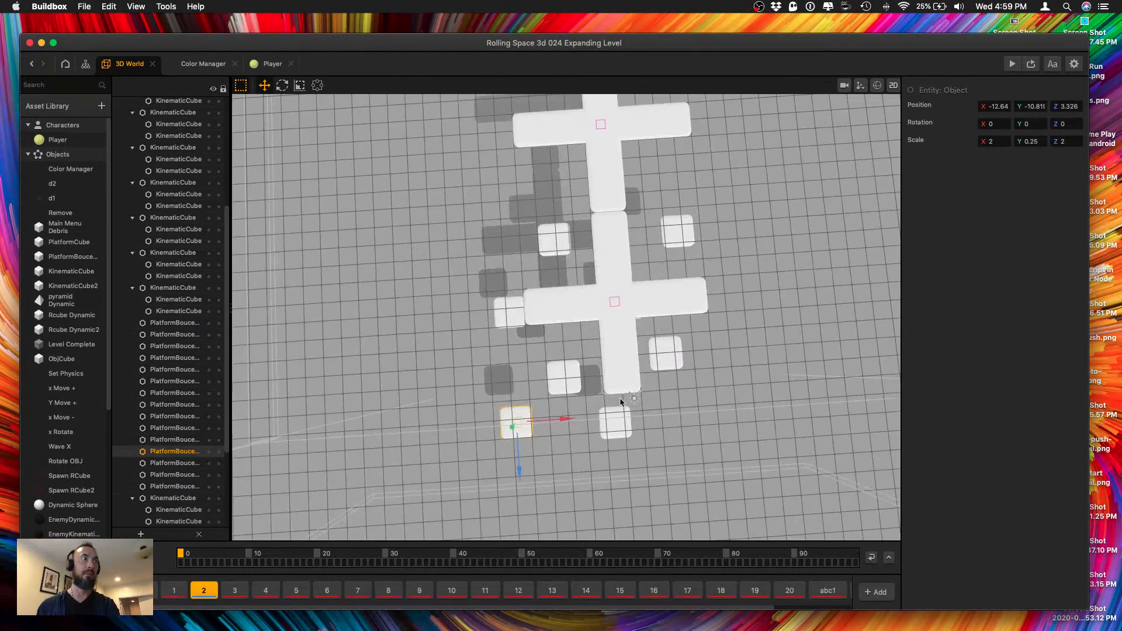
pyautogui.click(628, 429)
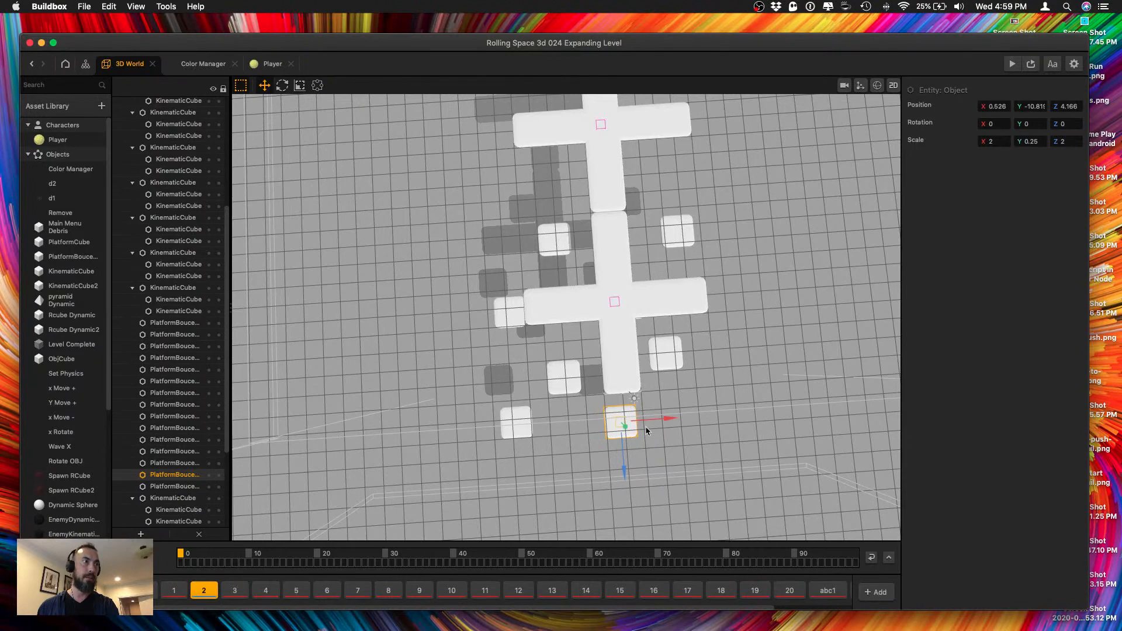
pyautogui.moveTo(620, 466); pyautogui.dragTo(614, 444)
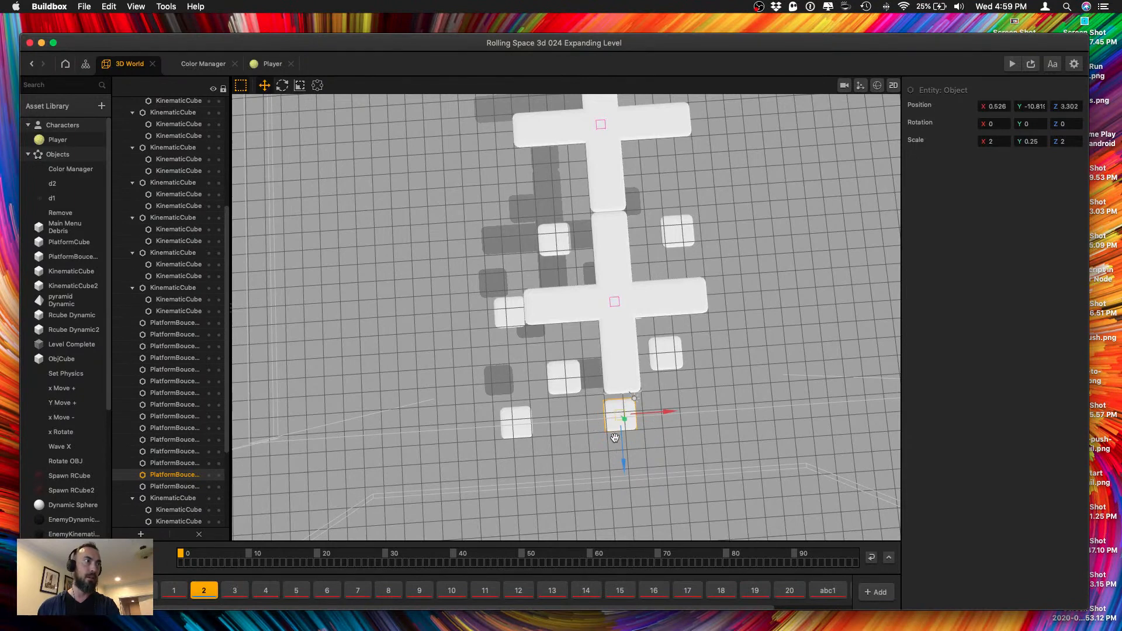
# Shift the far-left bounce platforms of the lower and upper layers toward the near end of the cross row.
pyautogui.click(514, 319)
pyautogui.moveTo(513, 352)
pyautogui.mouseDown()
pyautogui.moveTo(513, 373)
pyautogui.moveTo(529, 346)
pyautogui.mouseUp()
pyautogui.click(555, 241)
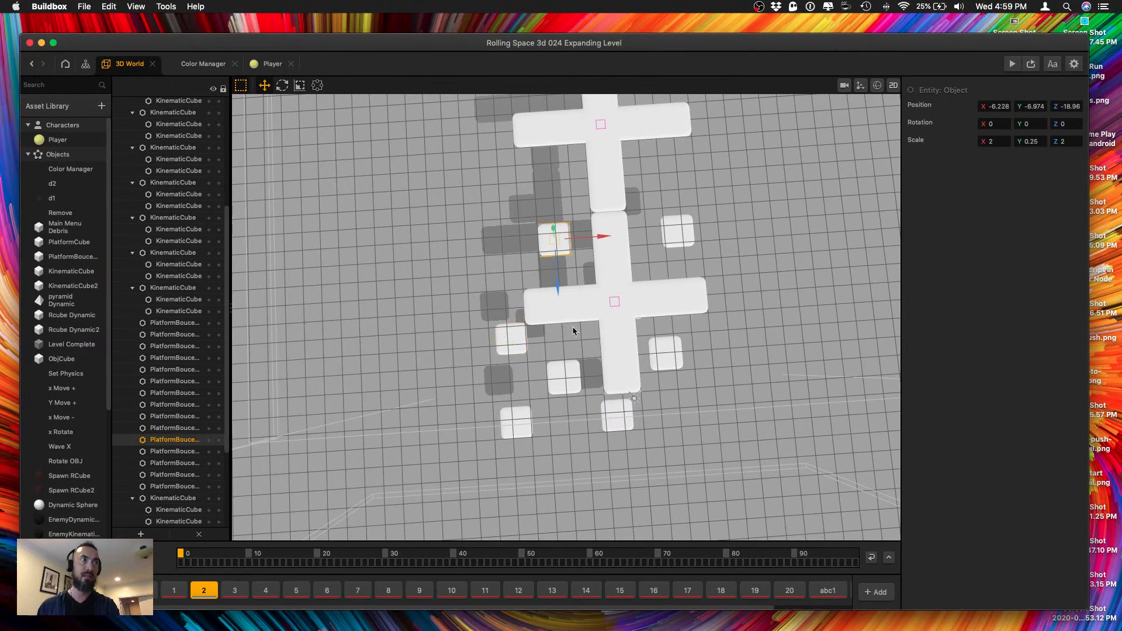
pyautogui.moveTo(559, 295); pyautogui.dragTo(549, 338)
pyautogui.click(677, 238)
pyautogui.moveTo(685, 315); pyautogui.dragTo(686, 243, button='right')
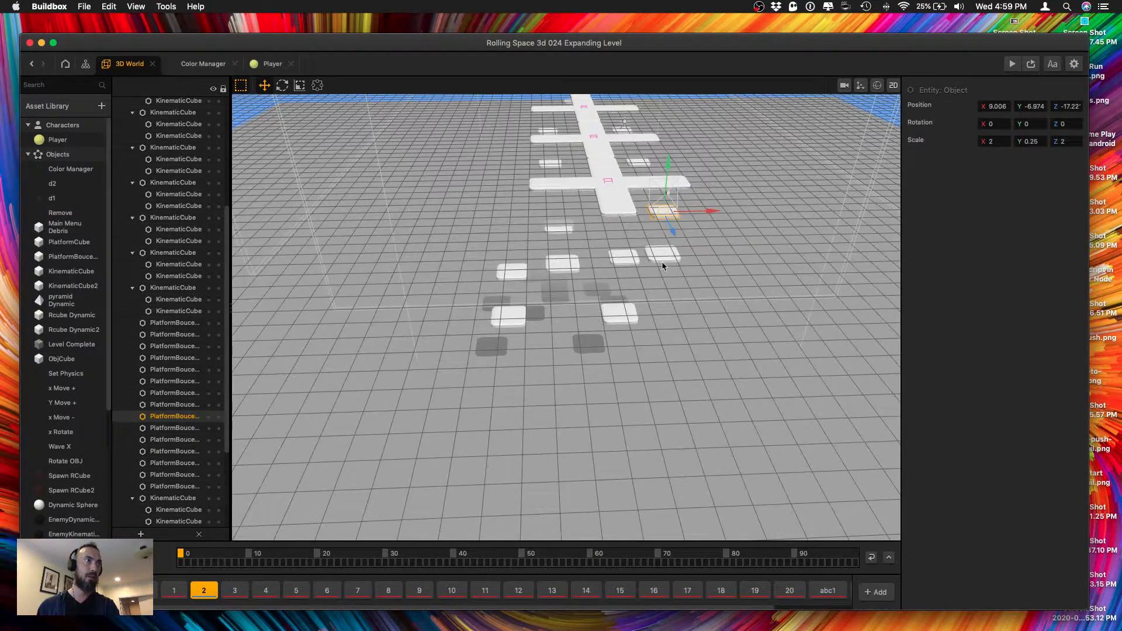
pyautogui.click(665, 257)
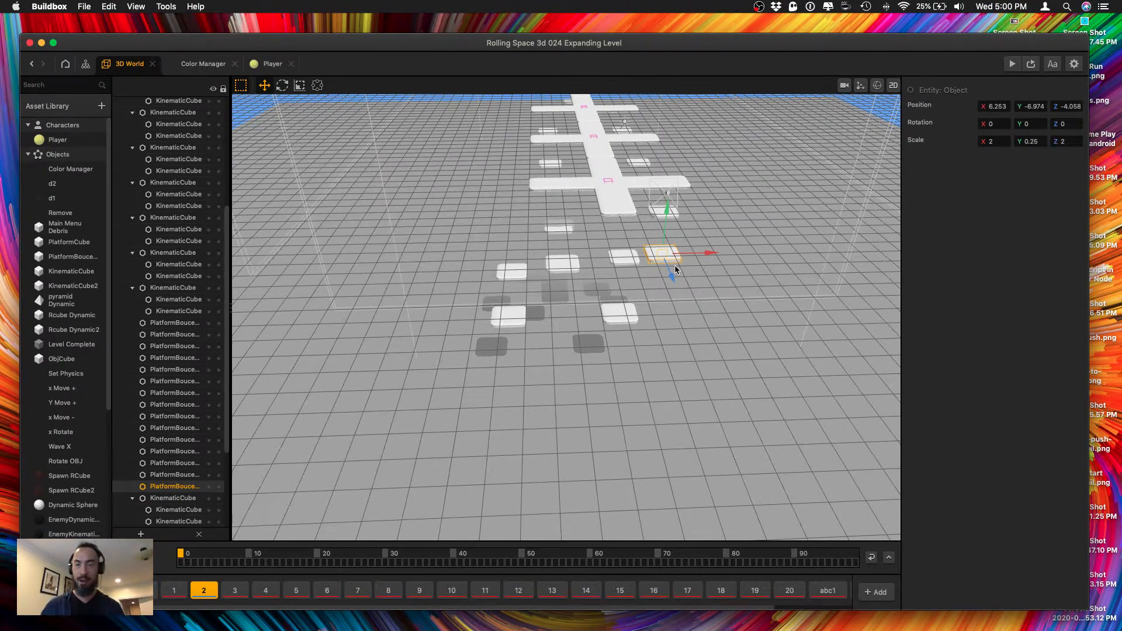
pyautogui.hotkey('ctrl', 'Up')
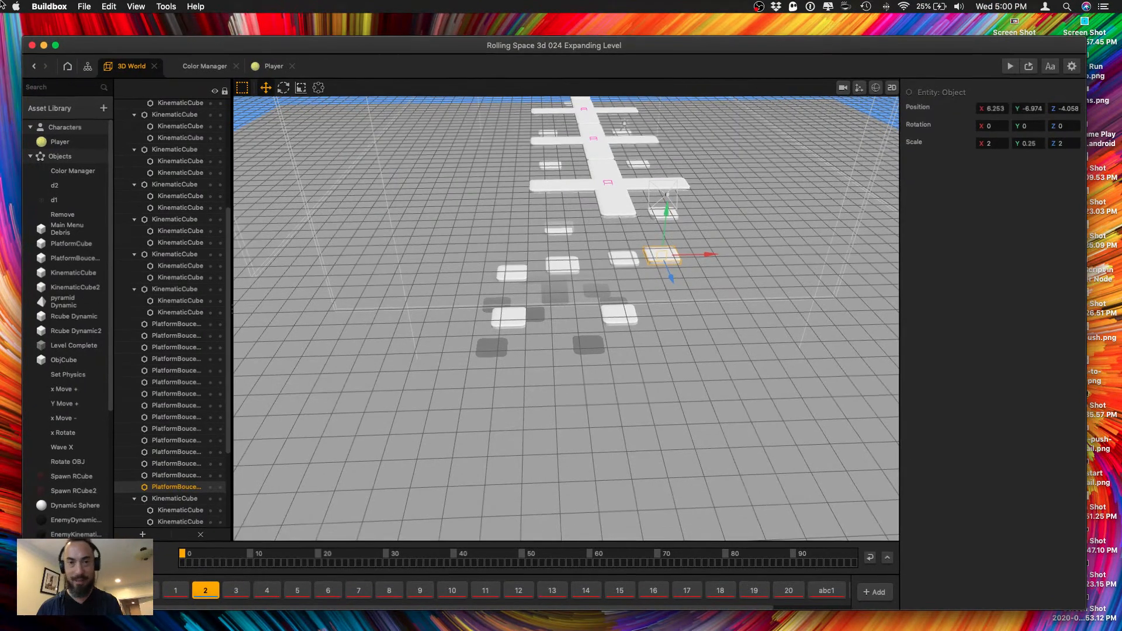
pyautogui.hotkey('ctrl', 'Up')
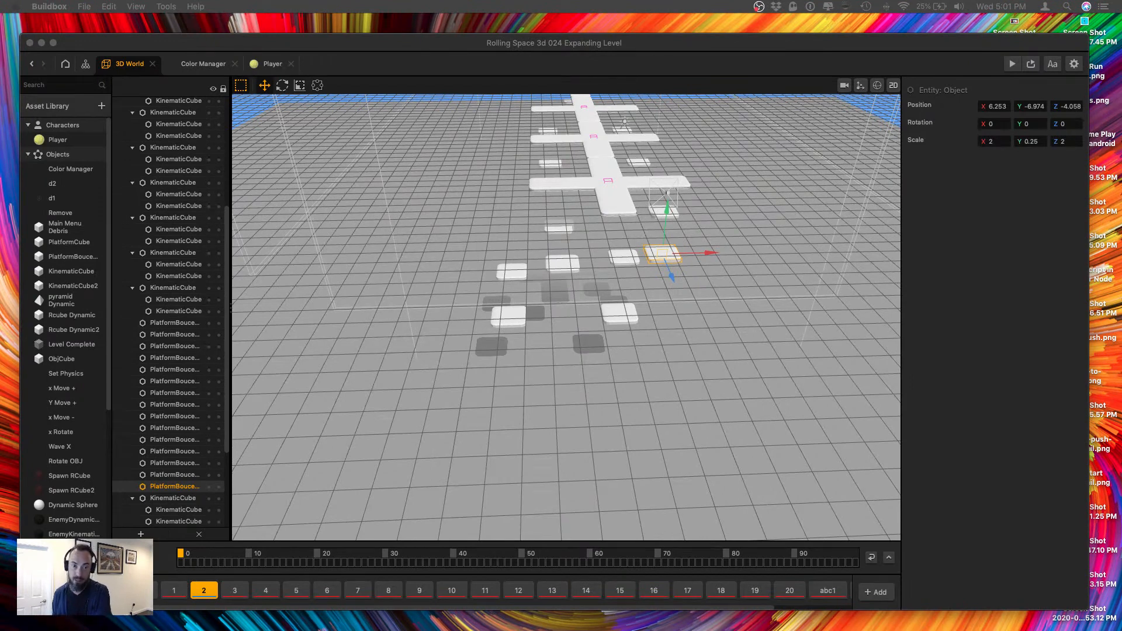
pyautogui.click(520, 374)
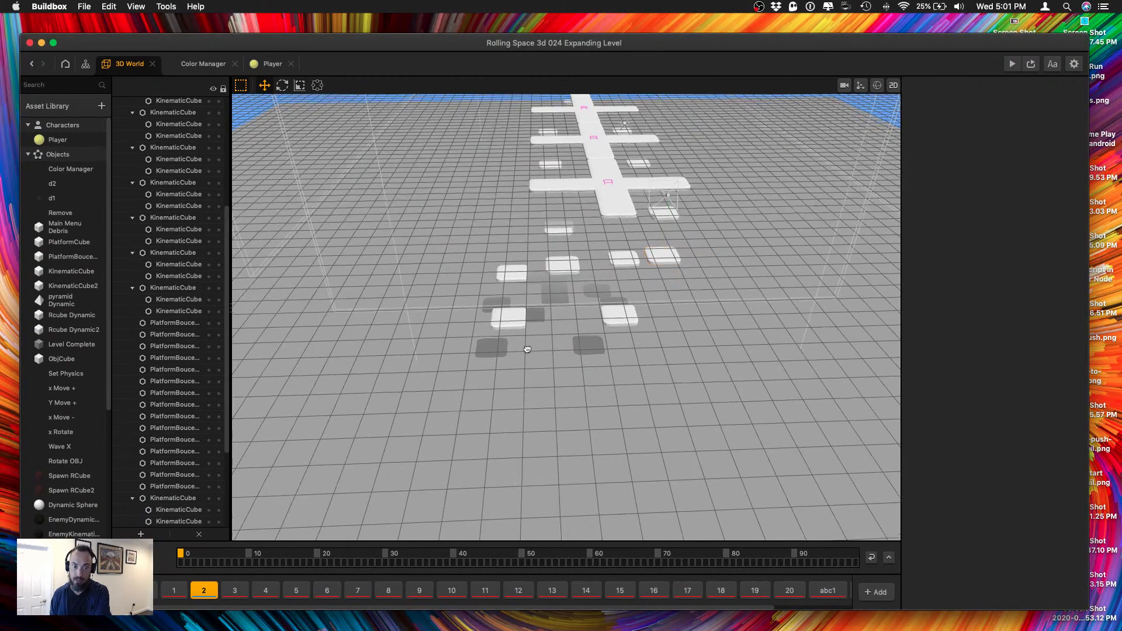
# Move the far-left lower bounce platform farther along the row to about Z -10.6.
pyautogui.moveTo(520, 374); pyautogui.dragTo(520, 436, button='middle')
pyautogui.scroll(5, 520, 436)
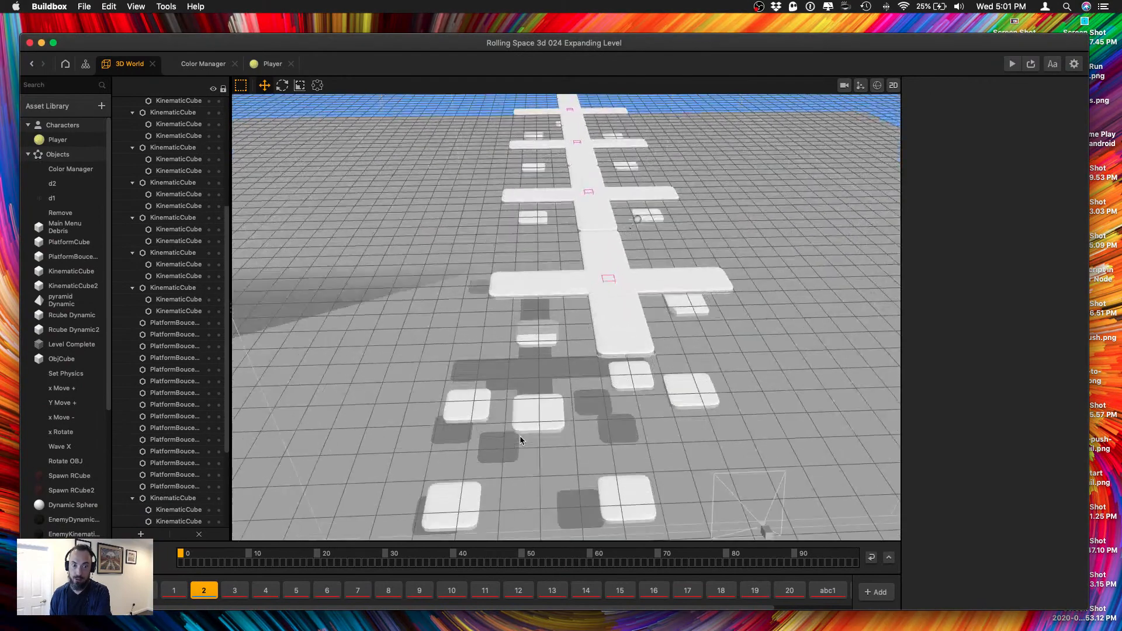
pyautogui.click(469, 403)
pyautogui.moveTo(461, 440); pyautogui.dragTo(464, 422)
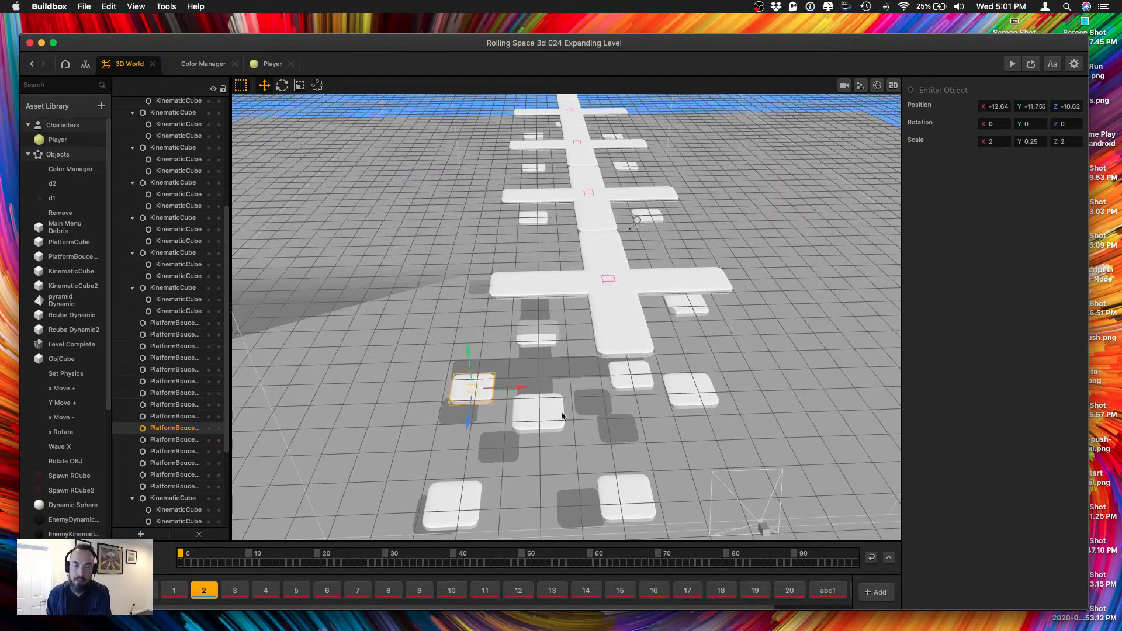
# Move the far-right lower bounce platform out from under the first cross to about X 15.5, Z -10.5.
pyautogui.moveTo(593, 430); pyautogui.dragTo(544, 408, button='right')
pyautogui.click(547, 432)
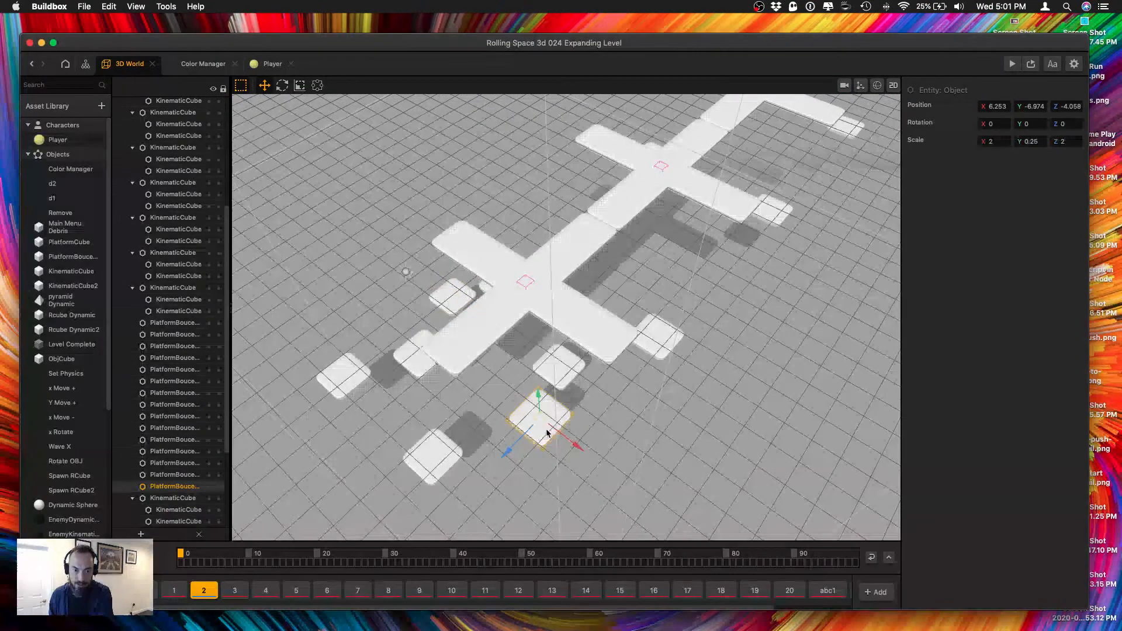
pyautogui.moveTo(530, 448); pyautogui.dragTo(590, 427, button='right')
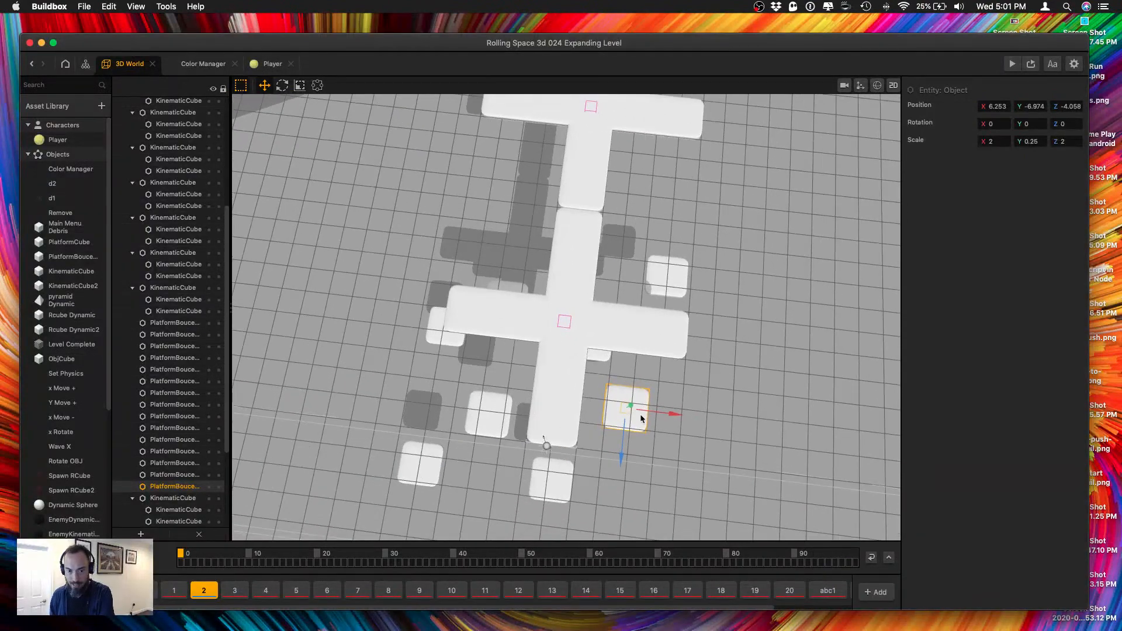
pyautogui.click(592, 354)
pyautogui.moveTo(592, 354); pyautogui.dragTo(564, 379, button='right')
pyautogui.moveTo(532, 381); pyautogui.dragTo(777, 419)
pyautogui.moveTo(636, 462); pyautogui.dragTo(595, 484)
# Duplicate the eight bounce platforms around the first cross and shift the copies farther along the row along Z.
pyautogui.moveTo(578, 466); pyautogui.dragTo(696, 366, button='right')
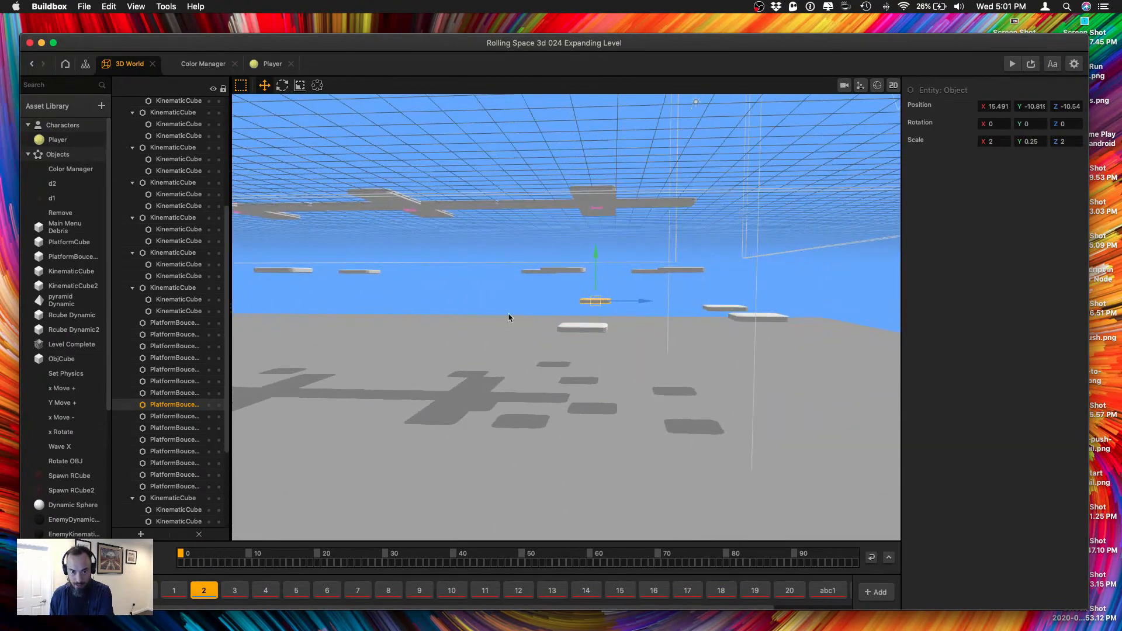
pyautogui.moveTo(488, 260); pyautogui.dragTo(767, 356)
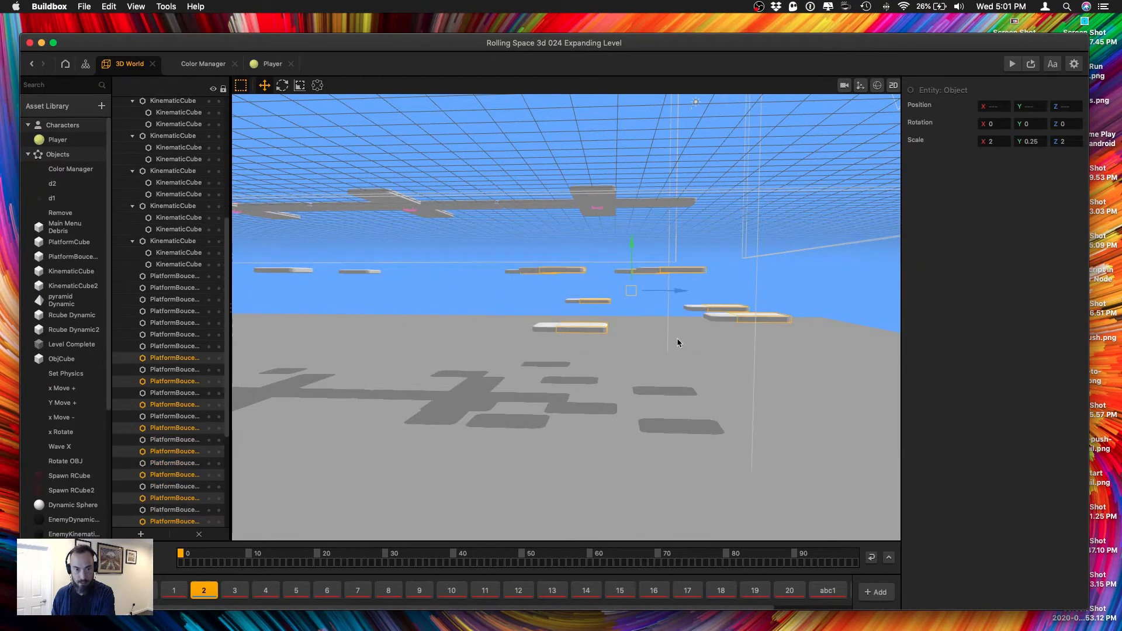
pyautogui.moveTo(667, 313); pyautogui.dragTo(654, 318, button='right')
pyautogui.moveTo(654, 317); pyautogui.dragTo(478, 302)
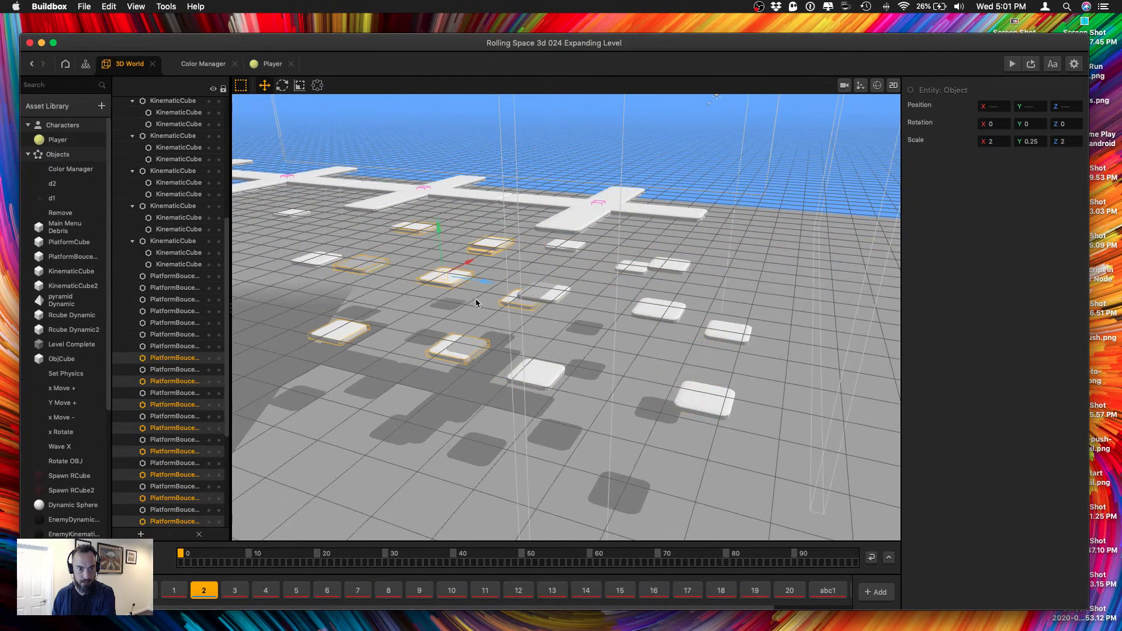
pyautogui.moveTo(475, 303); pyautogui.dragTo(383, 335, button='right')
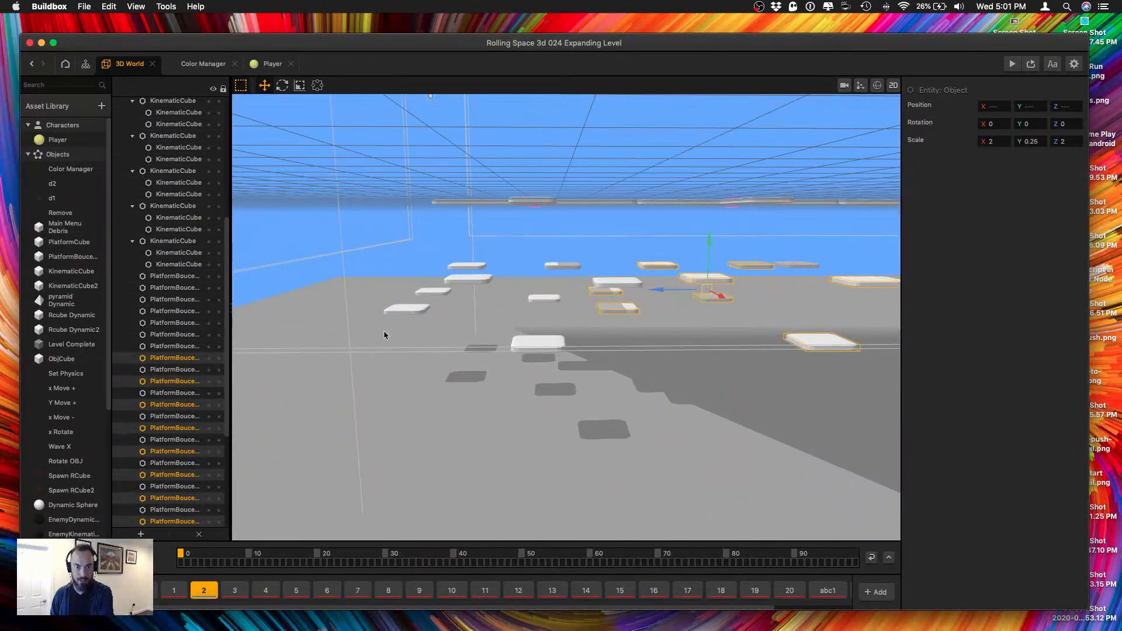
pyautogui.moveTo(655, 313); pyautogui.dragTo(650, 309, button='right')
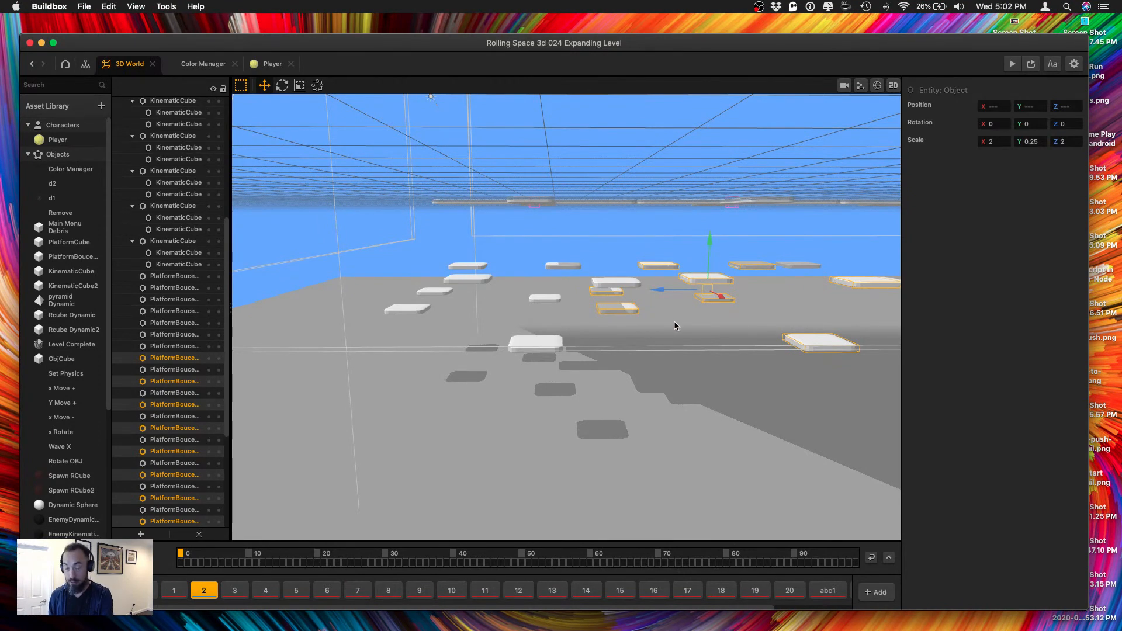
pyautogui.moveTo(695, 374); pyautogui.dragTo(692, 374, button='right')
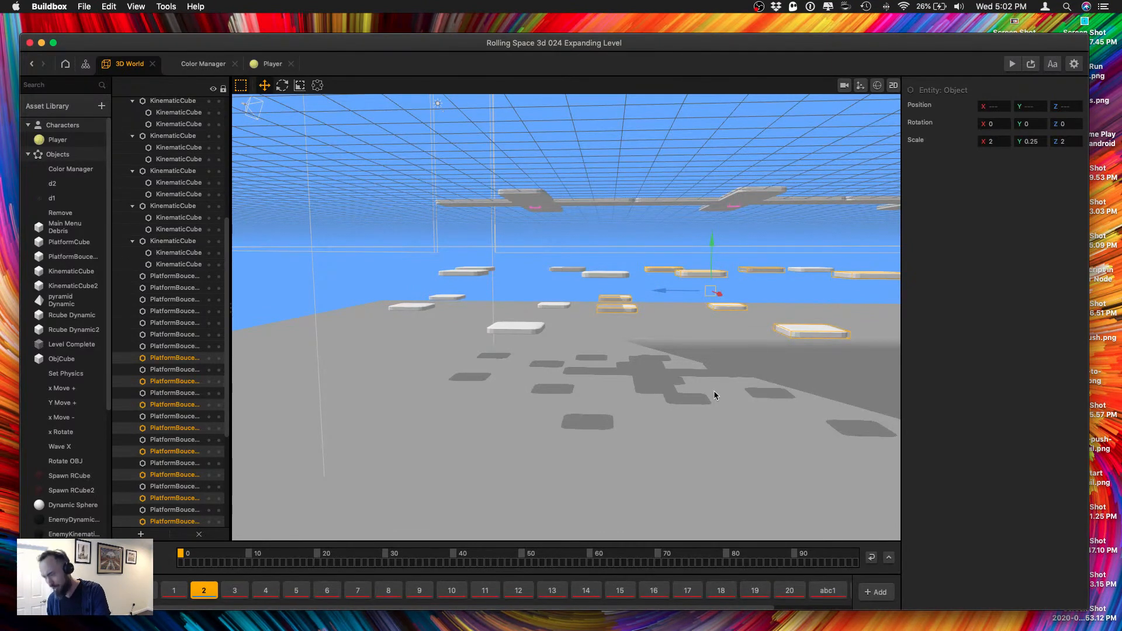
pyautogui.moveTo(679, 343); pyautogui.dragTo(645, 359, button='middle')
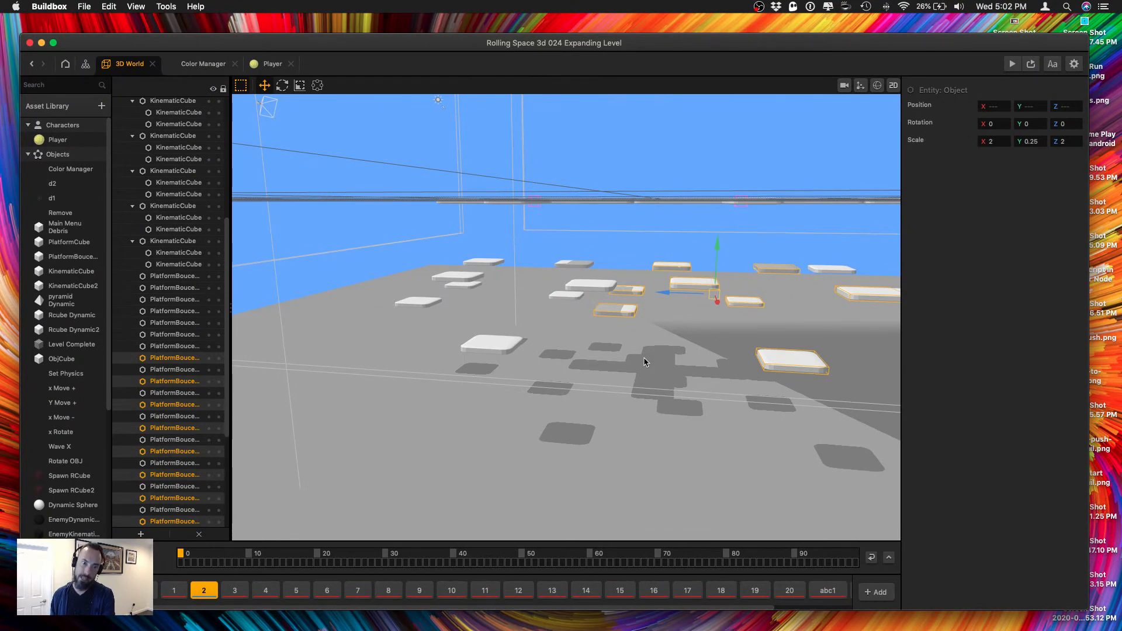
pyautogui.moveTo(645, 362); pyautogui.dragTo(658, 358, button='middle')
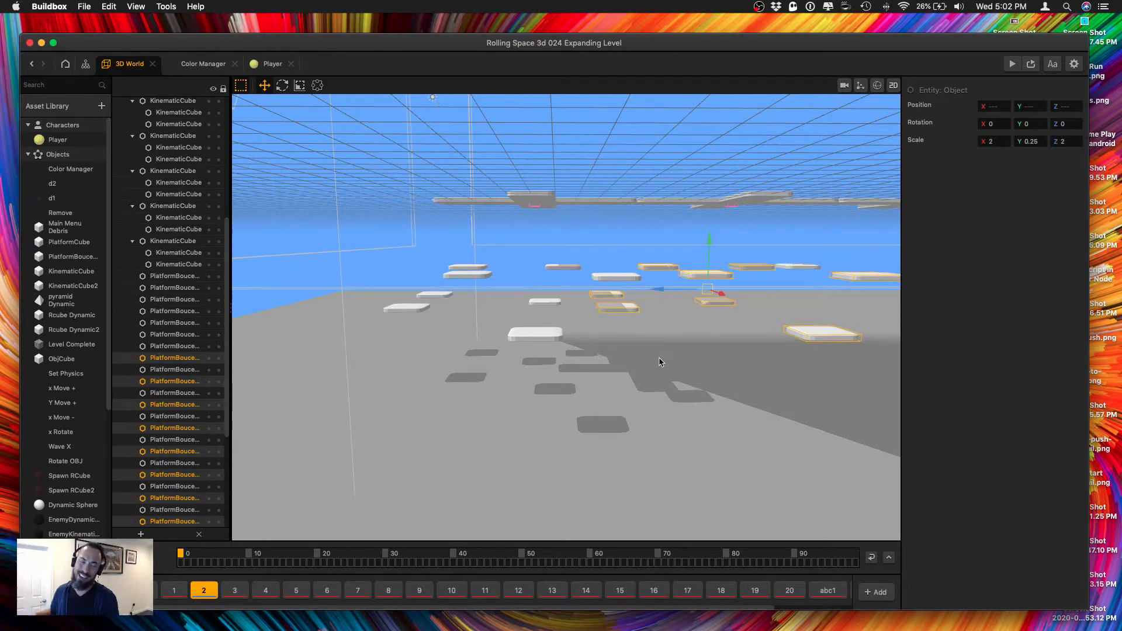
pyautogui.moveTo(659, 360); pyautogui.dragTo(640, 384, button='middle')
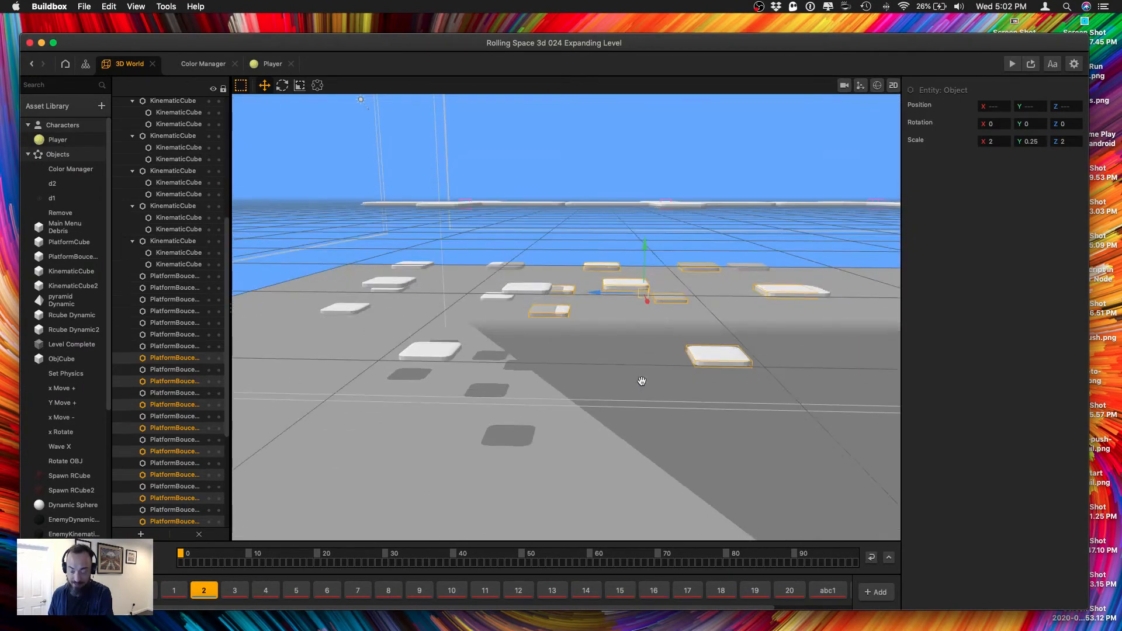
# Duplicate the eight selected bounce platform copies again and move the new set farther down the cross row.
pyautogui.press('super+d')
pyautogui.moveTo(617, 297); pyautogui.dragTo(754, 290)
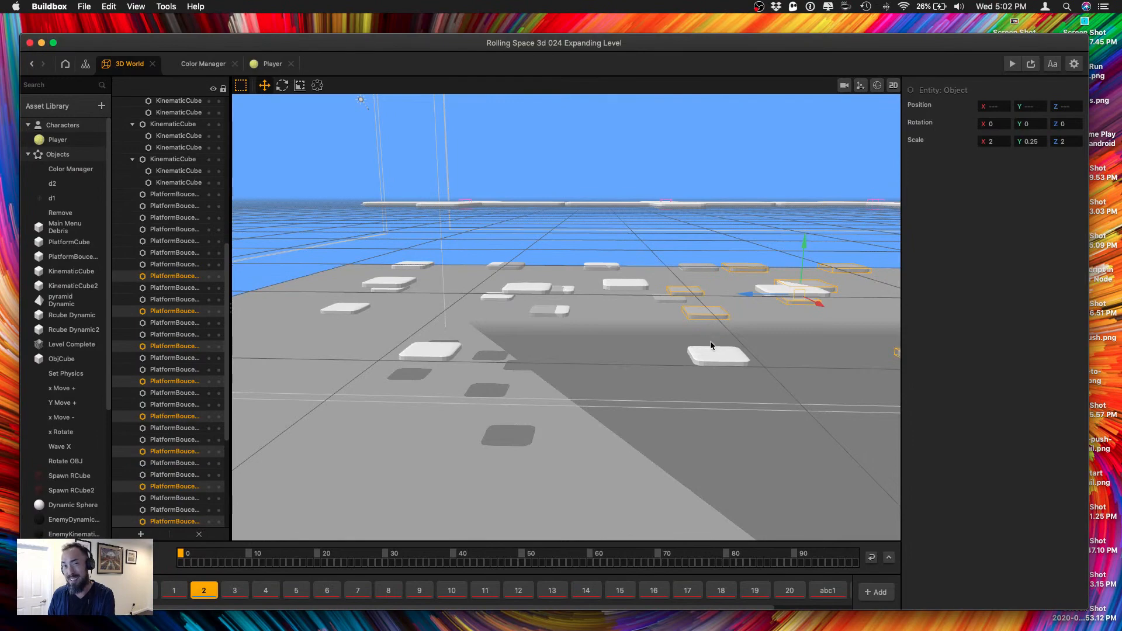
pyautogui.moveTo(714, 347); pyautogui.dragTo(578, 311, button='right')
pyautogui.moveTo(590, 285); pyautogui.dragTo(621, 290)
pyautogui.moveTo(621, 292); pyautogui.dragTo(761, 301, button='right')
# Move the left upper-layer bounce platform at Z -40.07 outward to about X -10.8.
pyautogui.click(601, 275)
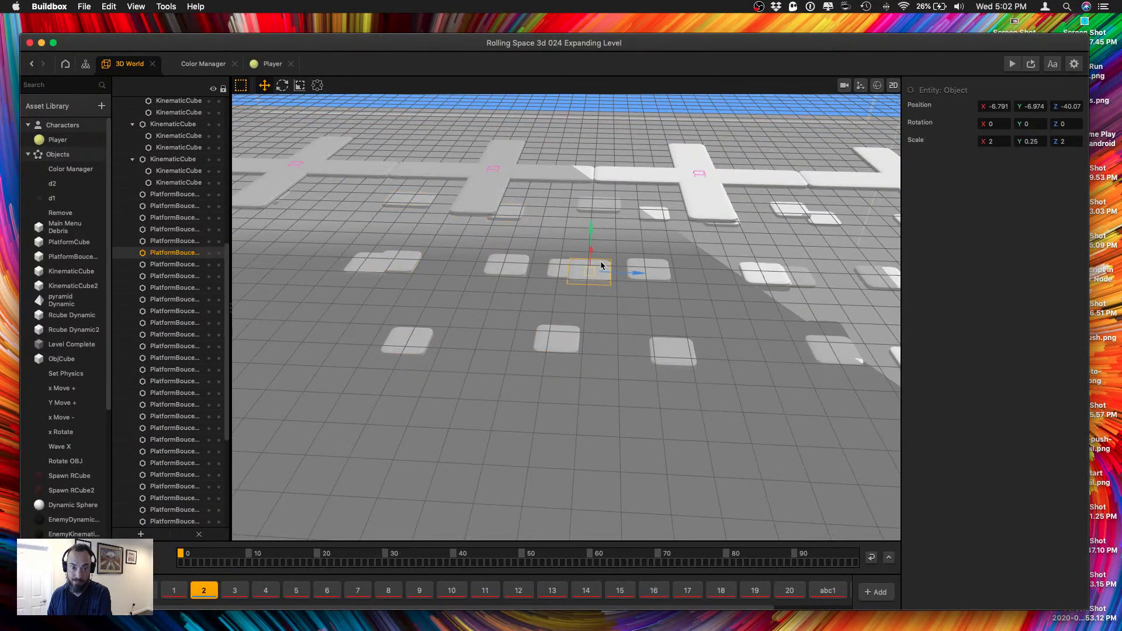
pyautogui.moveTo(623, 256); pyautogui.dragTo(598, 269, button='right')
pyautogui.moveTo(604, 269); pyautogui.dragTo(576, 292)
pyautogui.moveTo(607, 270); pyautogui.dragTo(676, 305, button='right')
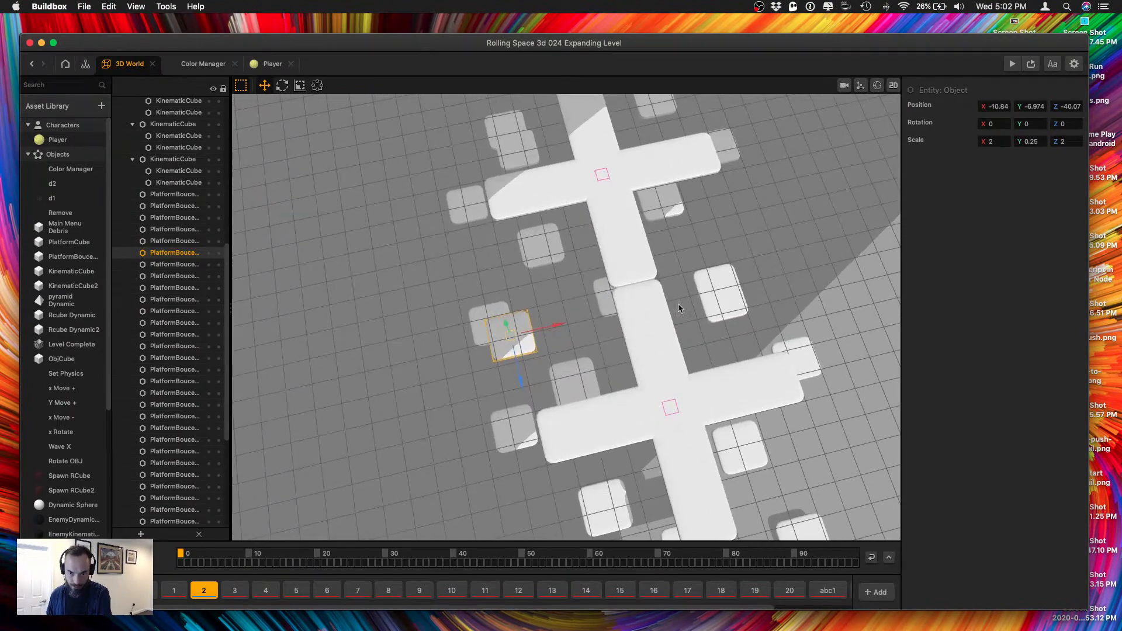
# Separate the overlapping right-hand upper bounce platform by moving it outward along X and back to about Z -43.3.
pyautogui.click(723, 301)
pyautogui.moveTo(763, 295); pyautogui.dragTo(824, 278)
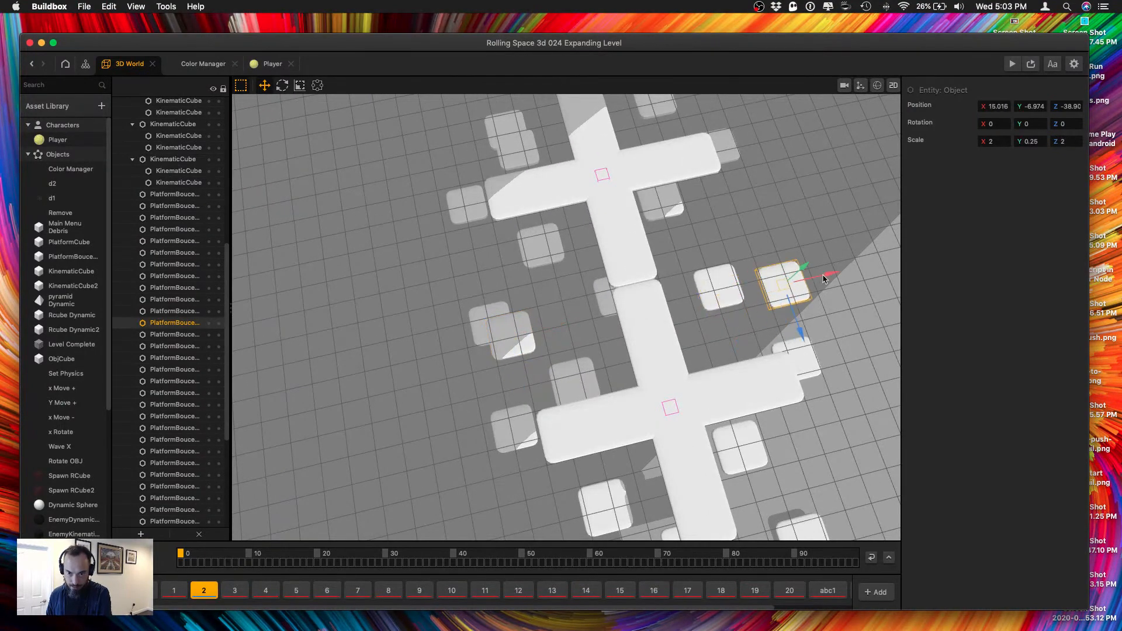
pyautogui.moveTo(796, 323); pyautogui.dragTo(783, 284)
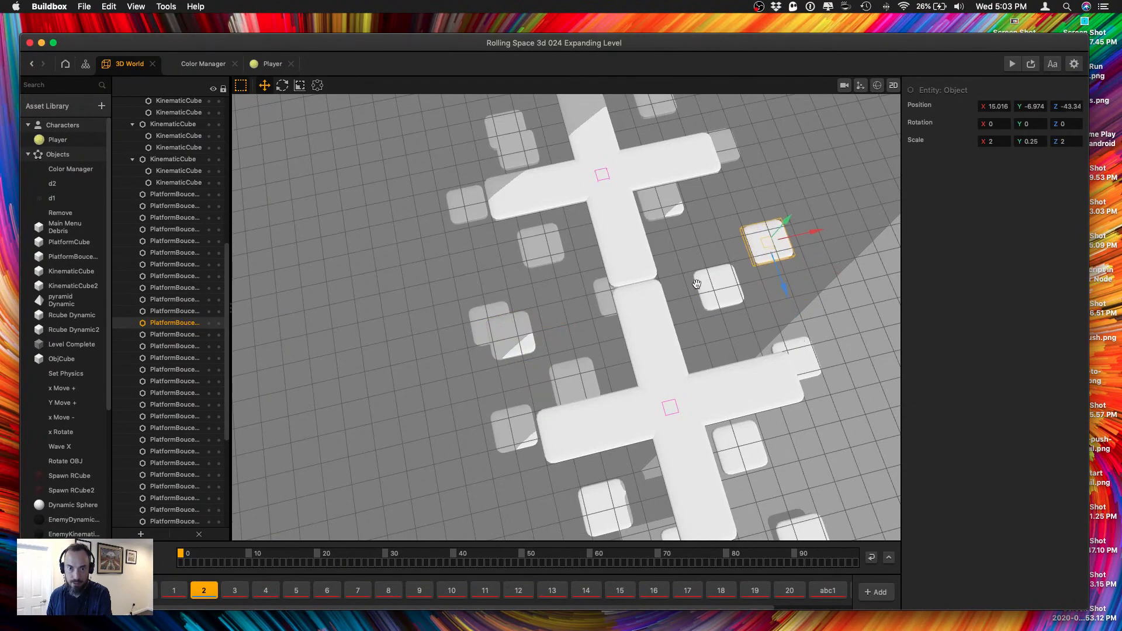
# Lower the bounce platform at X -6.79, Z -61.42 to about Y -9.9.
pyautogui.moveTo(783, 283); pyautogui.dragTo(495, 364, button='right')
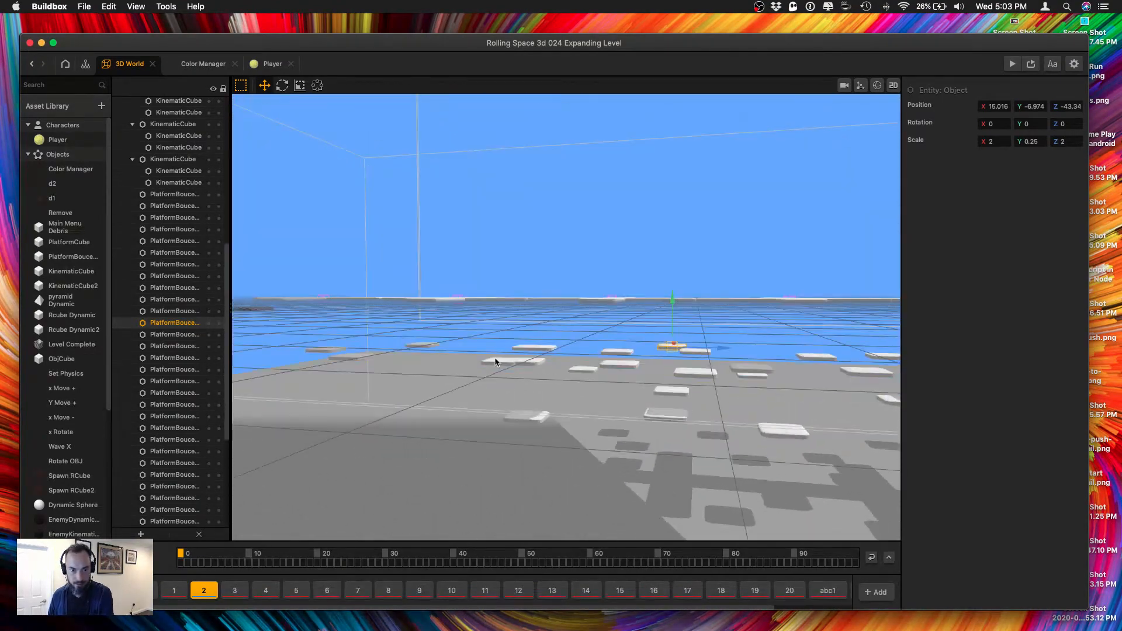
pyautogui.click(495, 363)
pyautogui.moveTo(502, 335); pyautogui.dragTo(498, 360)
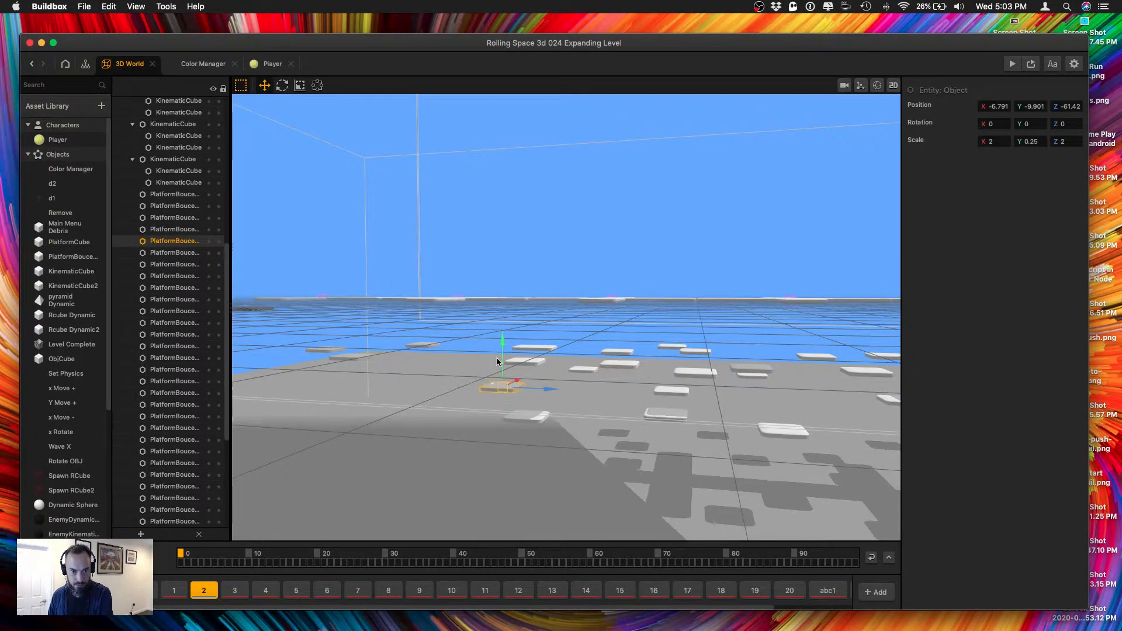
# Select the group of bounce platforms around the crosses, duplicate it and move the copies farther along Z toward the finish.
pyautogui.moveTo(527, 371); pyautogui.dragTo(553, 374, button='right')
pyautogui.moveTo(475, 354); pyautogui.dragTo(665, 444)
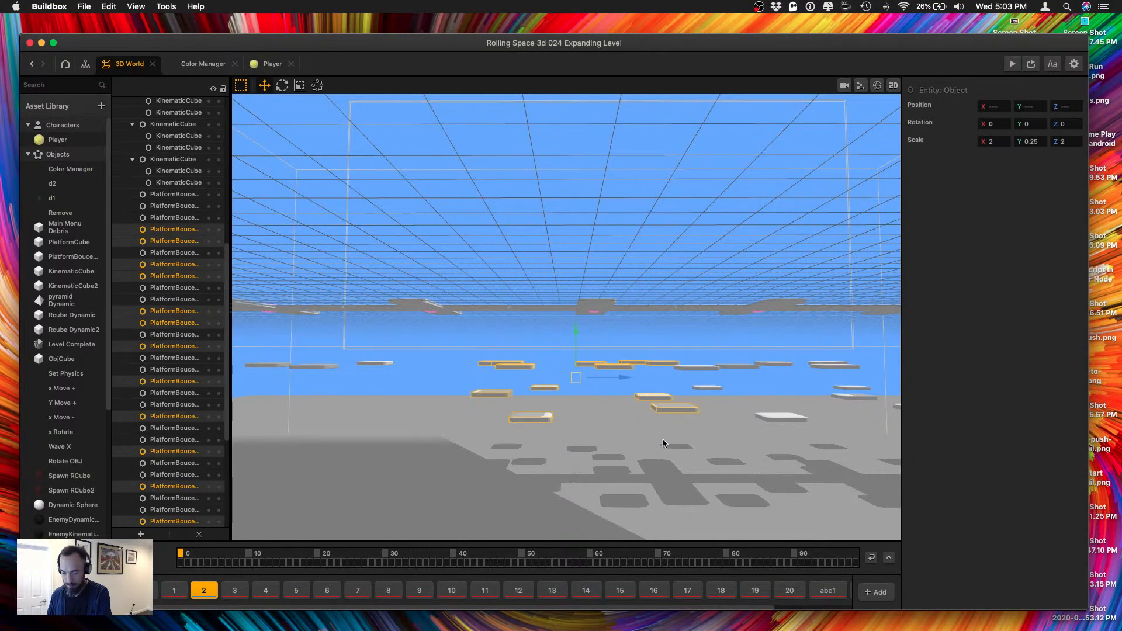
pyautogui.moveTo(597, 376); pyautogui.dragTo(425, 384)
pyautogui.moveTo(425, 383); pyautogui.dragTo(381, 388, button='right')
pyautogui.moveTo(401, 330); pyautogui.dragTo(462, 403, button='middle')
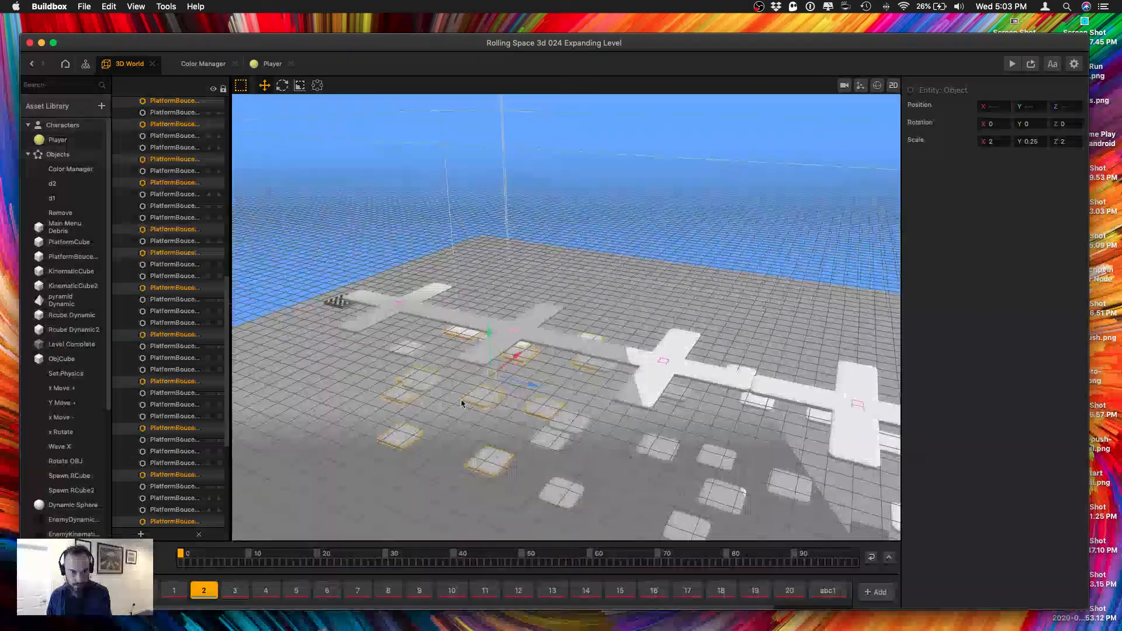
pyautogui.moveTo(462, 403); pyautogui.dragTo(458, 401, button='right')
pyautogui.scroll(5, 470, 389)
pyautogui.moveTo(493, 376); pyautogui.dragTo(533, 365, button='middle')
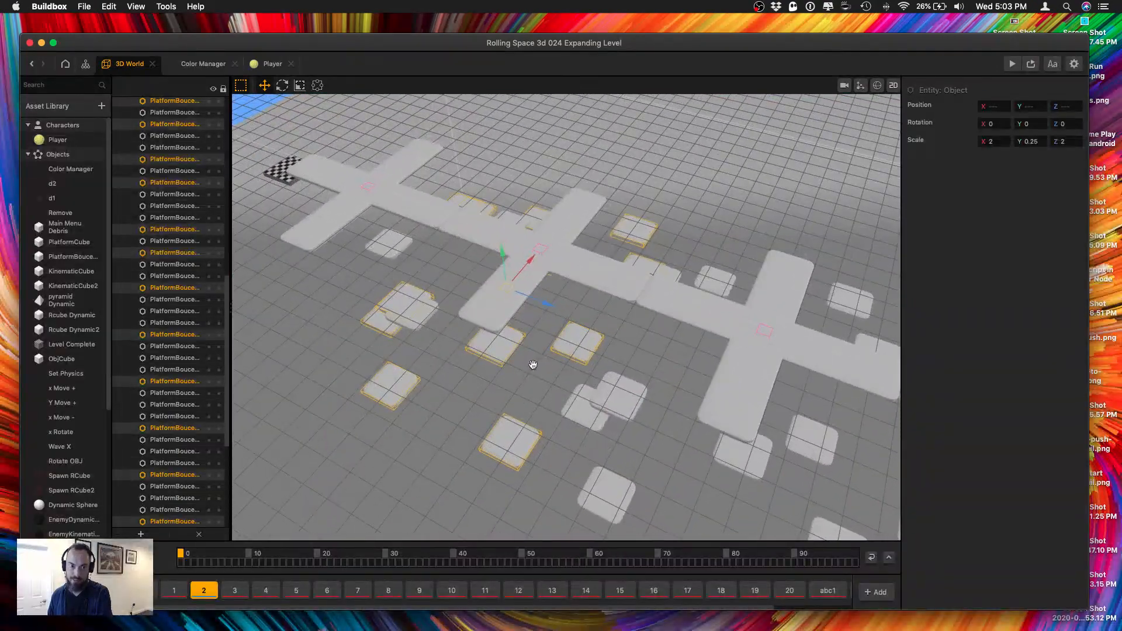
# Move the overlapping bounce platform at Z -82.29 back to about Z -88.5 and outward to about X -11.8.
pyautogui.click(415, 251)
pyautogui.click(395, 294)
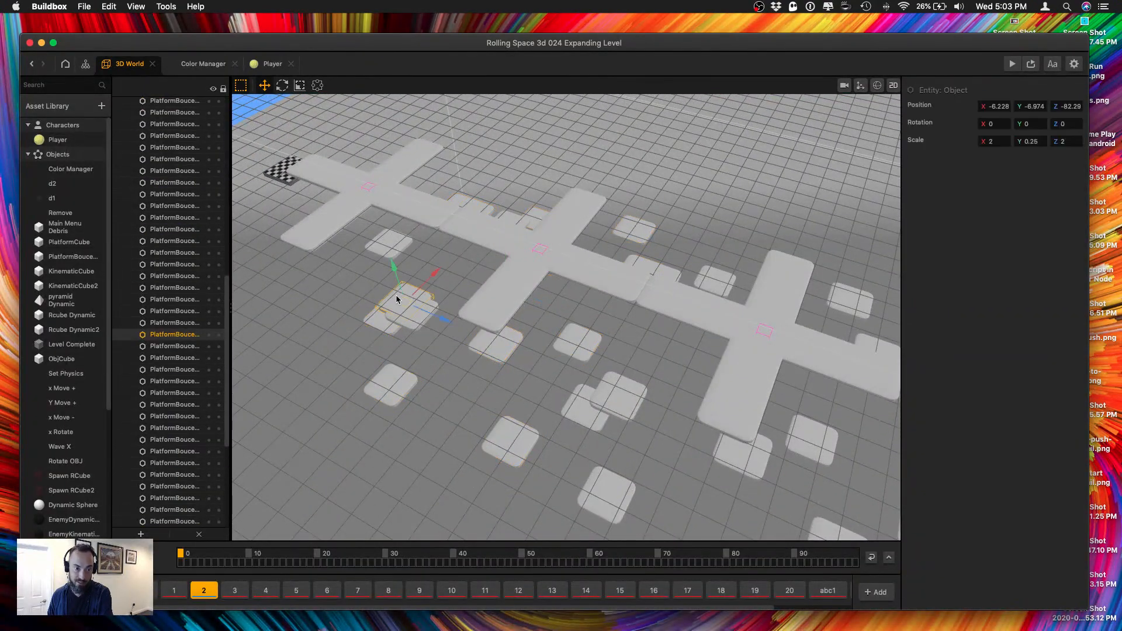
pyautogui.moveTo(437, 321); pyautogui.dragTo(387, 309)
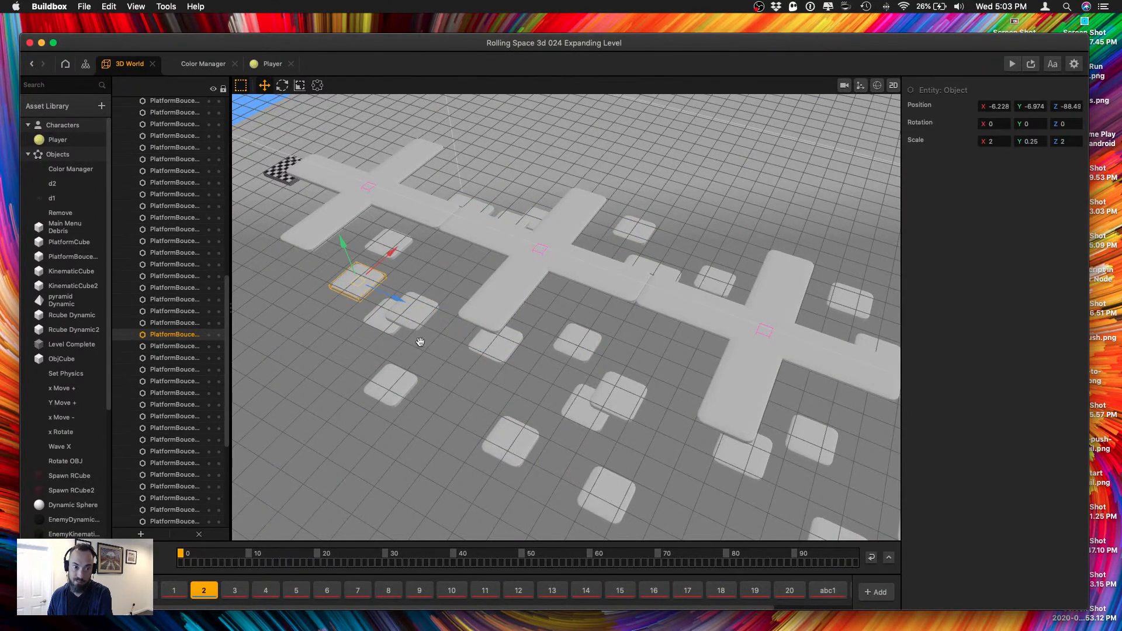
pyautogui.moveTo(419, 341); pyautogui.dragTo(491, 378, button='right')
pyautogui.moveTo(491, 379); pyautogui.dragTo(646, 256, button='middle')
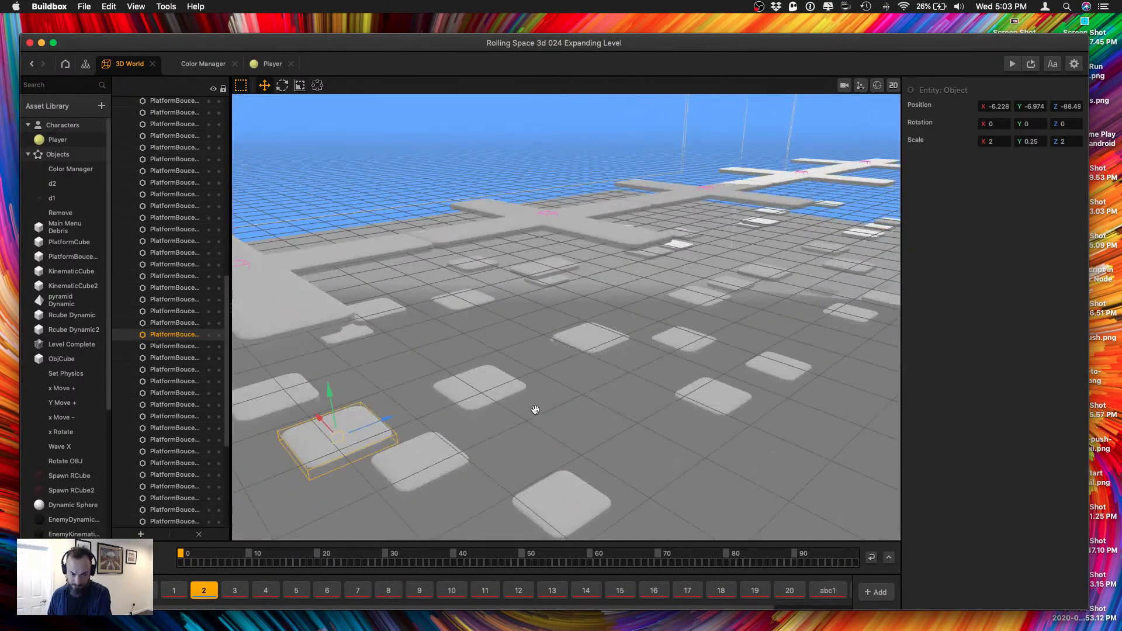
pyautogui.moveTo(534, 410); pyautogui.dragTo(550, 408, button='right')
pyautogui.moveTo(481, 401); pyautogui.dragTo(512, 456, button='right')
pyautogui.moveTo(513, 456); pyautogui.dragTo(599, 456)
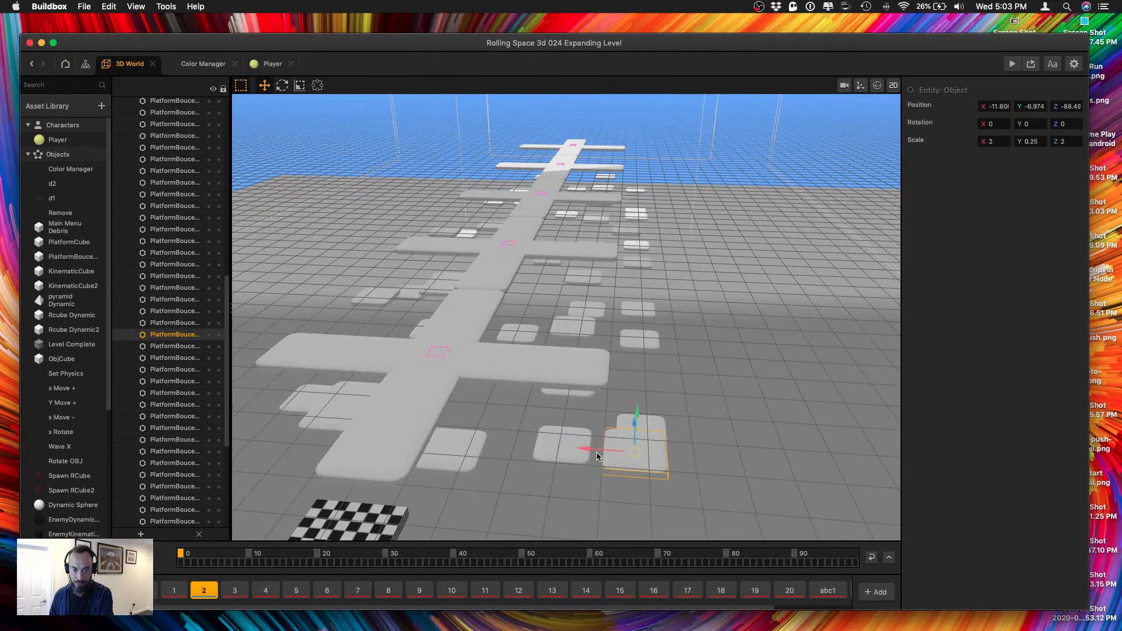
pyautogui.moveTo(767, 413); pyautogui.dragTo(479, 391, button='right')
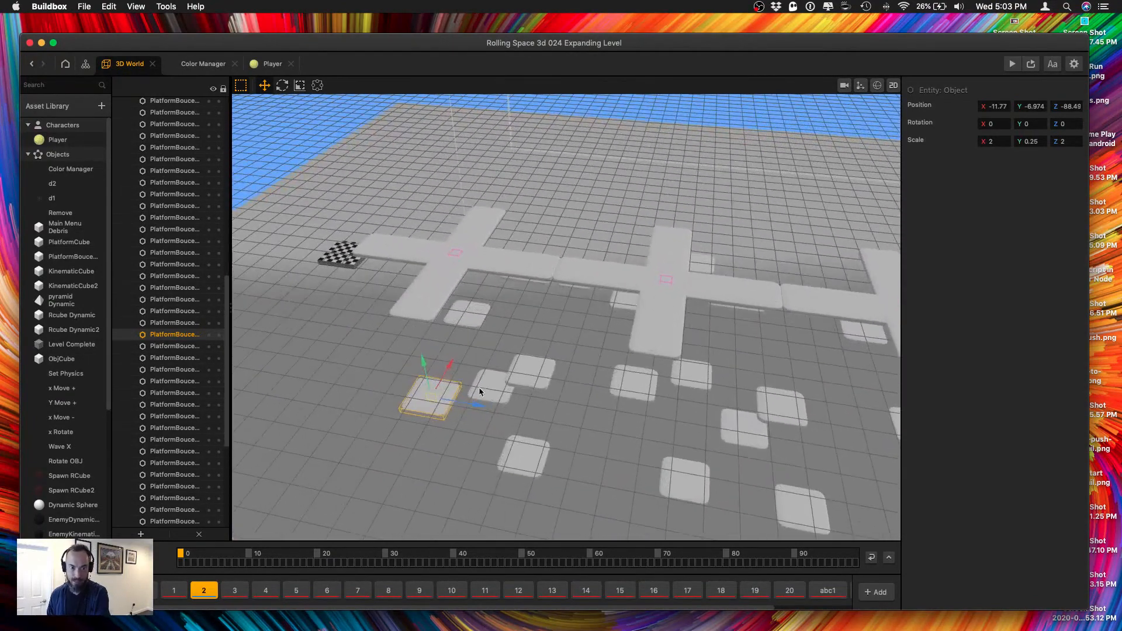
pyautogui.moveTo(474, 404); pyautogui.dragTo(465, 402)
# Reposition the bounce platform at X 8.95, Z -84.81 outward, higher and farther down the row to about X 13.9, Y -4.9, Z -91.9.
pyautogui.moveTo(510, 343)
pyautogui.mouseDown(button='right')
pyautogui.moveTo(462, 356)
pyautogui.moveTo(455, 344)
pyautogui.moveTo(563, 276)
pyautogui.moveTo(525, 310)
pyautogui.moveTo(521, 331)
pyautogui.mouseUp(button='right')
pyautogui.scroll(5, 523, 332)
pyautogui.click(760, 298)
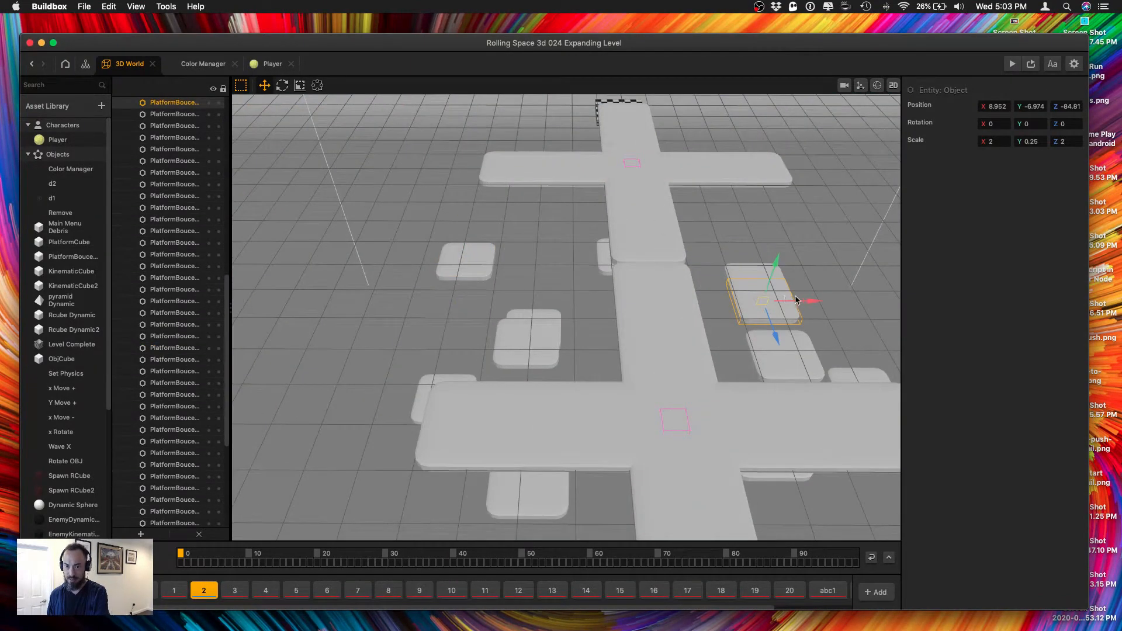
pyautogui.moveTo(804, 303); pyautogui.dragTo(880, 294)
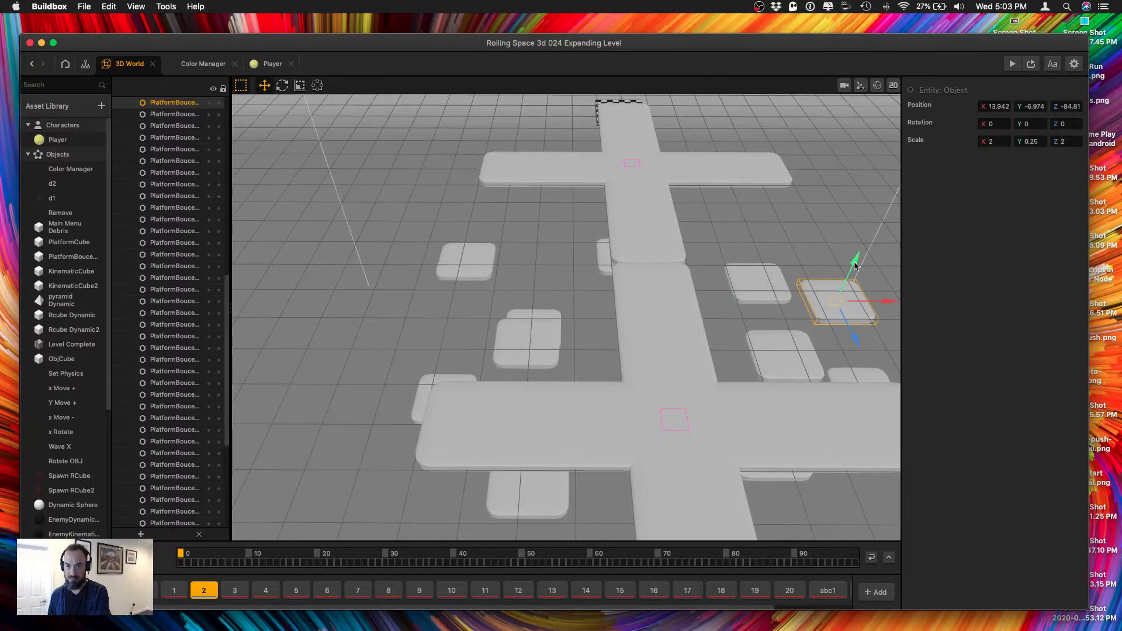
pyautogui.moveTo(854, 236); pyautogui.dragTo(861, 221)
pyautogui.moveTo(834, 259); pyautogui.dragTo(712, 346, button='right')
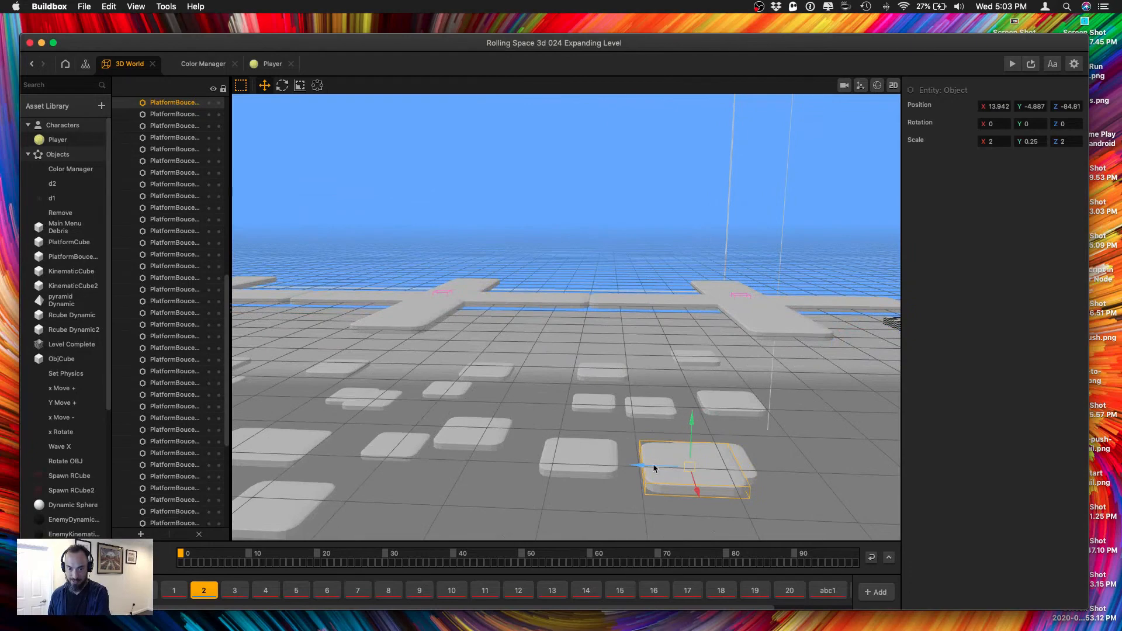
pyautogui.moveTo(657, 467); pyautogui.dragTo(818, 447)
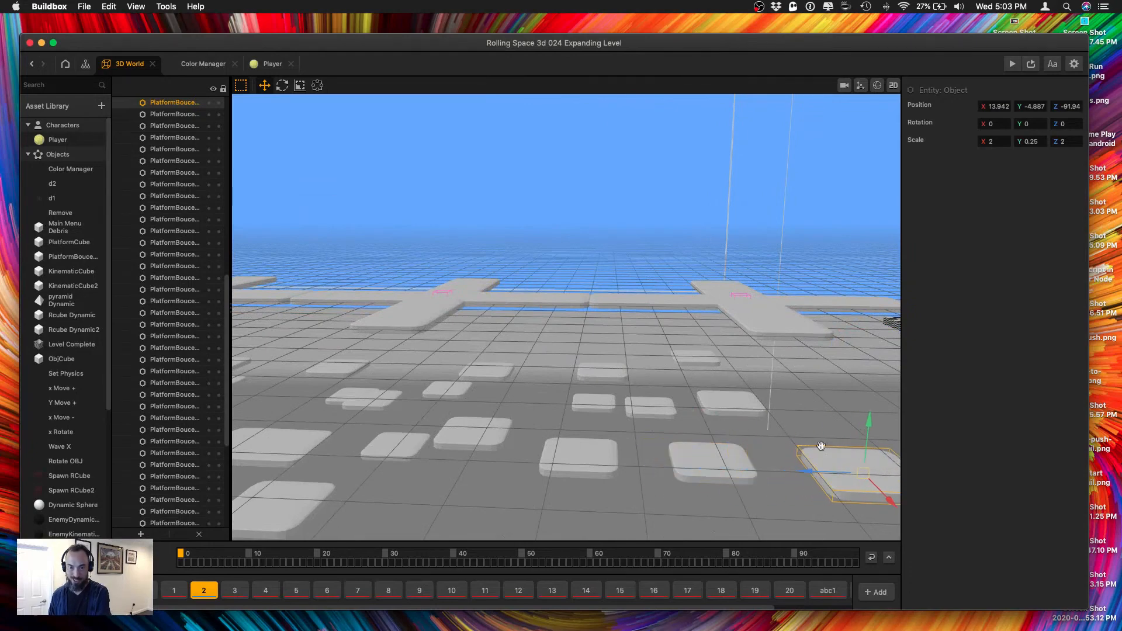
pyautogui.moveTo(739, 413); pyautogui.dragTo(692, 405, button='middle')
pyautogui.moveTo(691, 405); pyautogui.dragTo(705, 427, button='right')
pyautogui.scroll(-5, 682, 424)
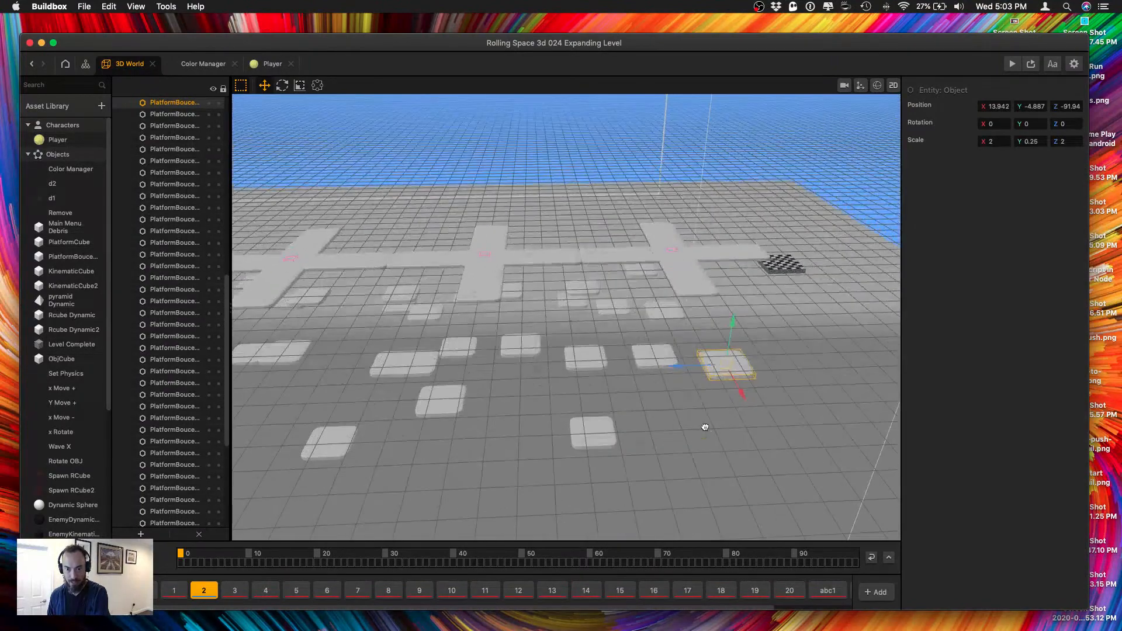
# Shift the outermost low bounce platform beside the last crosses to about X 12.9, Z -76.7.
pyautogui.click(600, 439)
pyautogui.moveTo(599, 468); pyautogui.dragTo(528, 424)
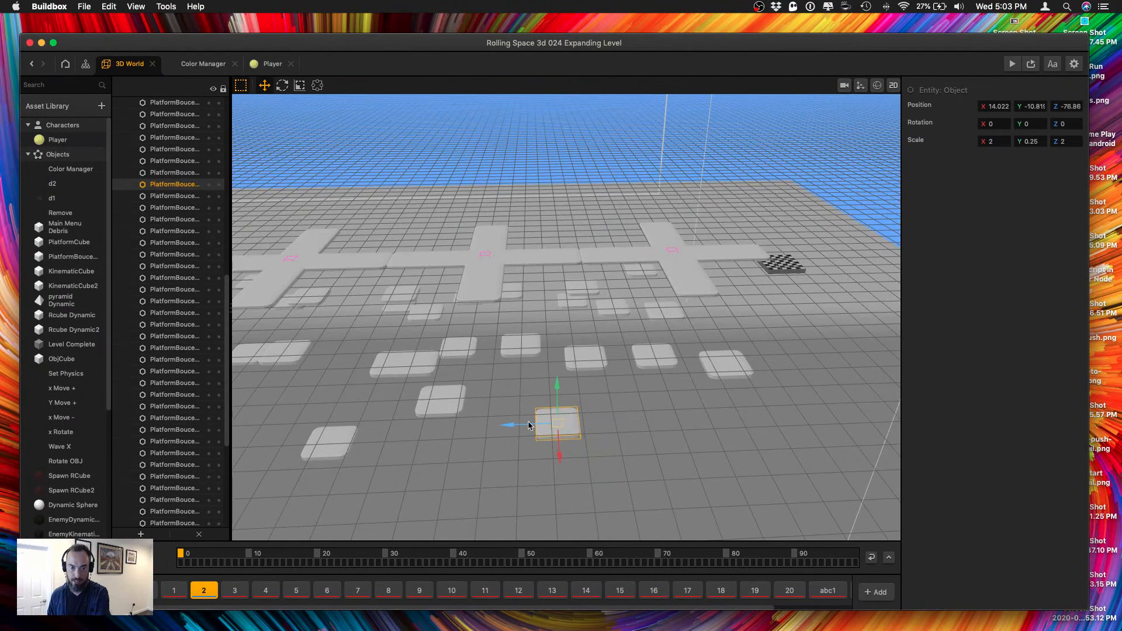
pyautogui.moveTo(557, 460); pyautogui.dragTo(549, 448)
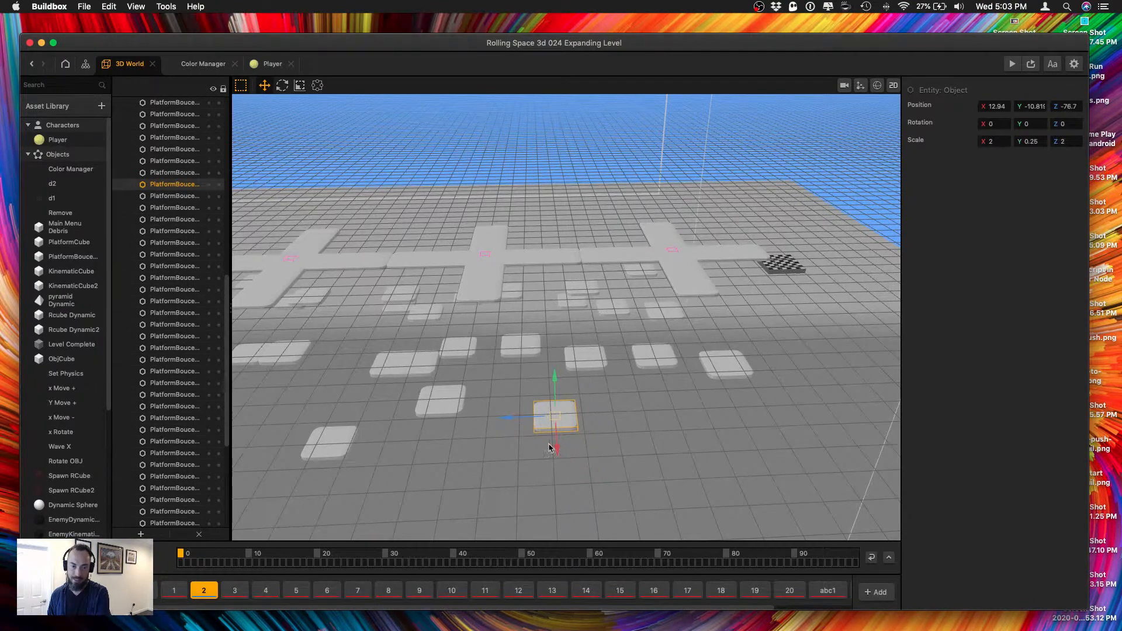
# Move the overlapping bounce platform at X 9, Z -63.29 outward, down and along the row to about X 12.95, Y -10, Z -86.8.
pyautogui.moveTo(492, 433)
pyautogui.mouseDown(button='right')
pyautogui.moveTo(514, 430)
pyautogui.moveTo(511, 439)
pyautogui.mouseUp(button='right')
pyautogui.click(461, 405)
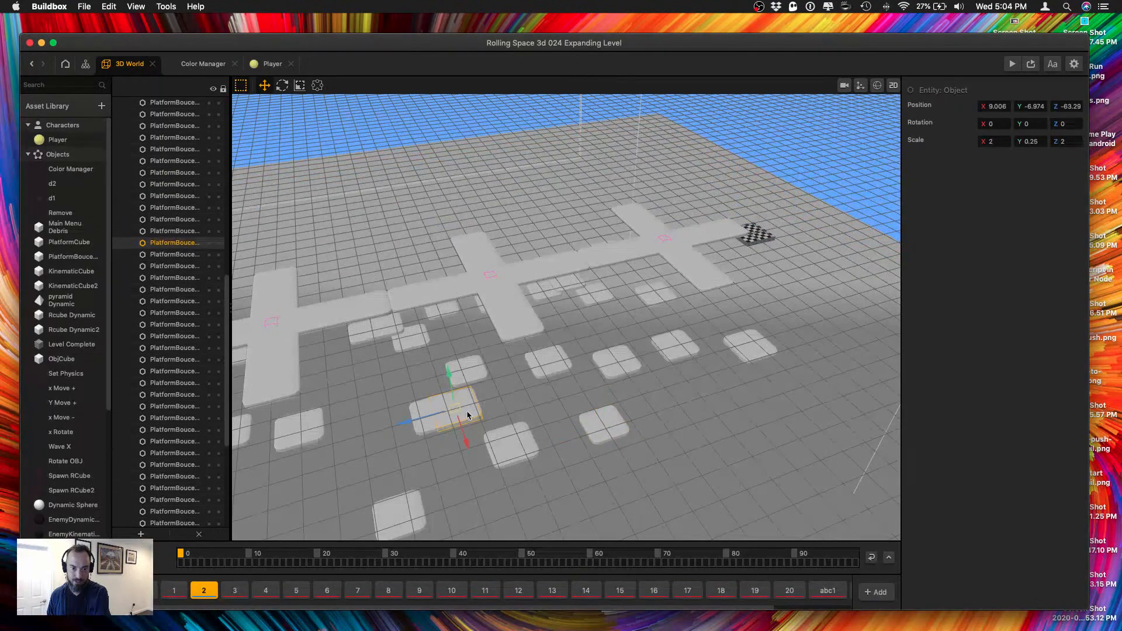
pyautogui.moveTo(438, 414); pyautogui.dragTo(363, 434)
pyautogui.moveTo(365, 433); pyautogui.dragTo(619, 458, button='right')
pyautogui.scroll(-5, 644, 460)
pyautogui.moveTo(636, 415); pyautogui.dragTo(598, 418, button='right')
pyautogui.moveTo(530, 426); pyautogui.dragTo(666, 358)
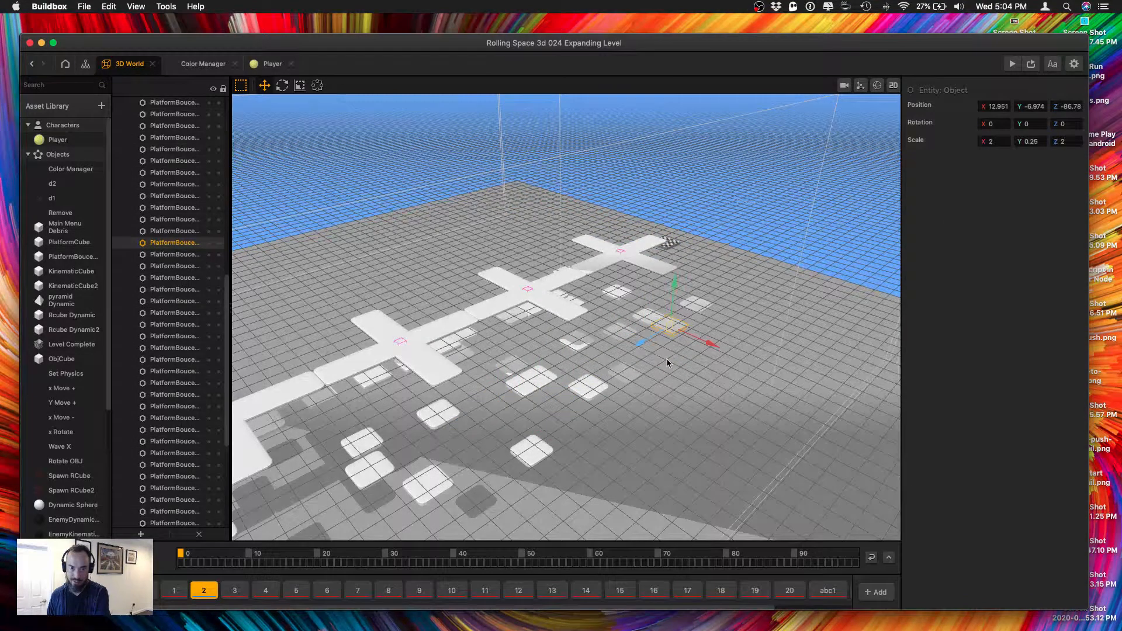
pyautogui.moveTo(666, 359); pyautogui.dragTo(645, 373, button='right')
pyautogui.scroll(5, 647, 374)
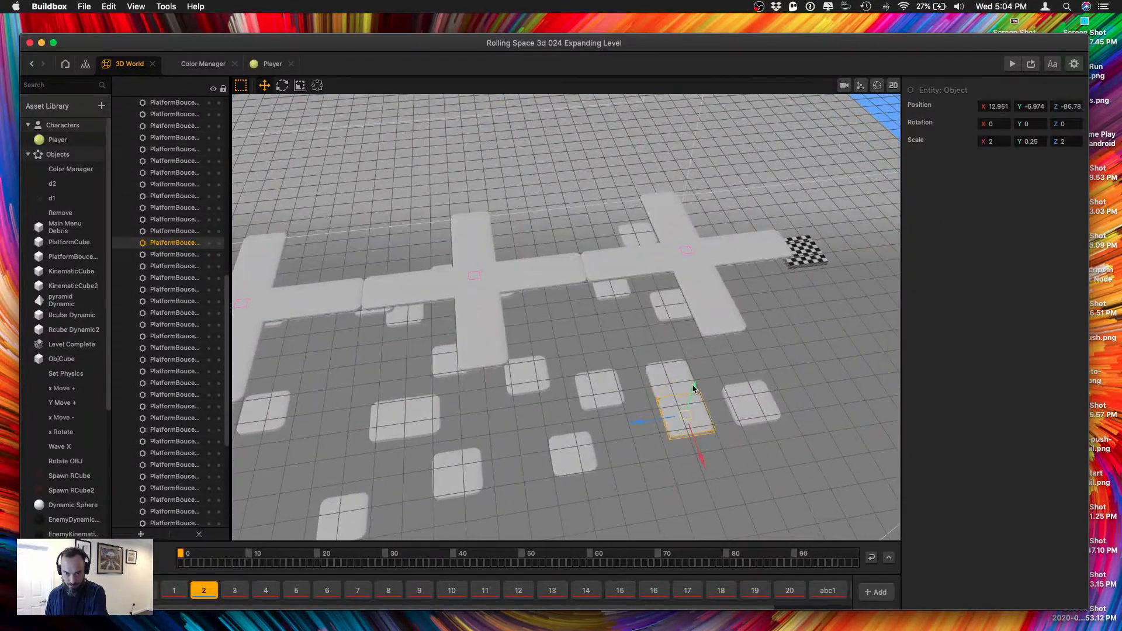
pyautogui.moveTo(693, 389); pyautogui.dragTo(713, 408)
pyautogui.moveTo(713, 408); pyautogui.dragTo(636, 430, button='right')
pyautogui.scroll(3, 696, 394)
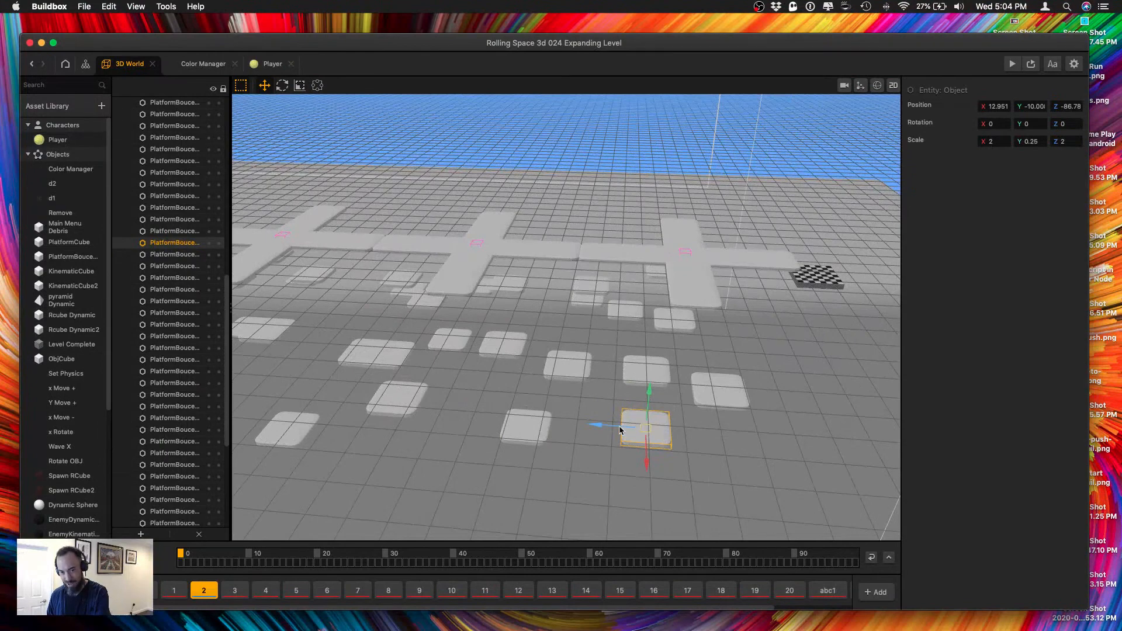
# Move the selected bounce platform near the finish on the opposite side of the row, to about X -12.1, Y -3.5, Z -96.4.
pyautogui.moveTo(620, 430); pyautogui.dragTo(717, 365)
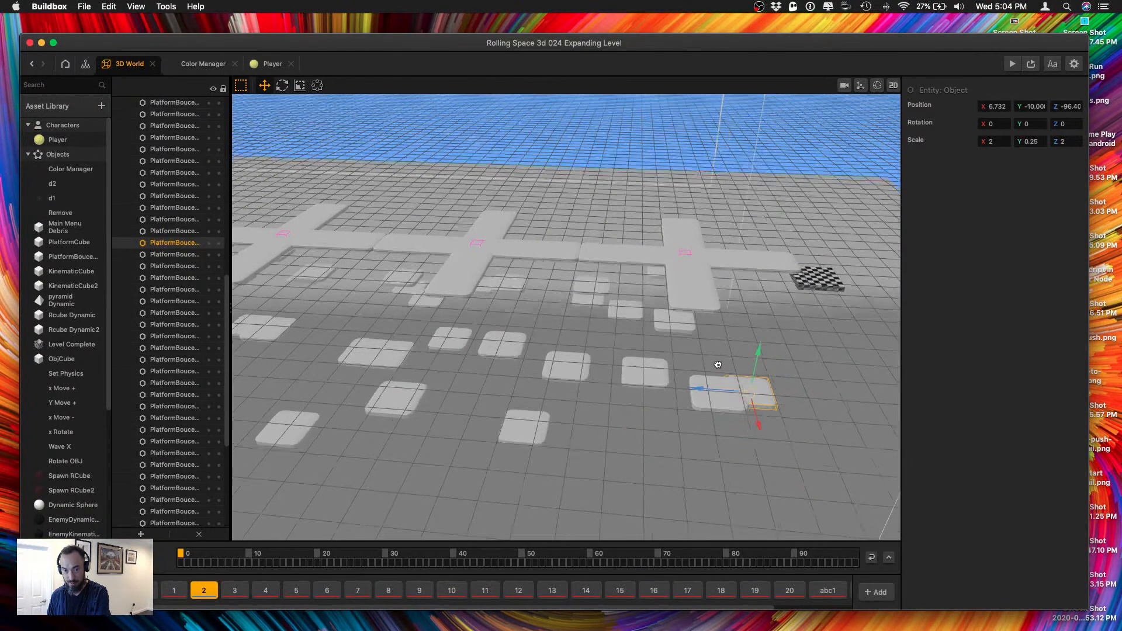
pyautogui.moveTo(718, 364); pyautogui.dragTo(663, 294, button='right')
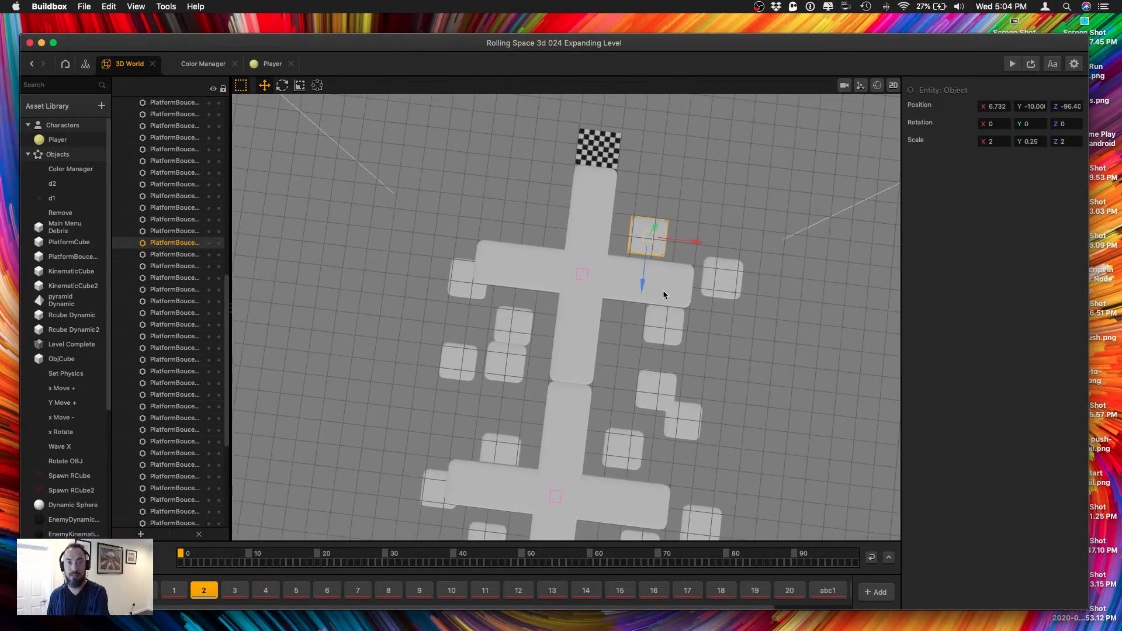
pyautogui.press('super+Left')
pyautogui.moveTo(668, 241); pyautogui.dragTo(514, 223)
pyautogui.moveTo(514, 224); pyautogui.dragTo(601, 181, button='right')
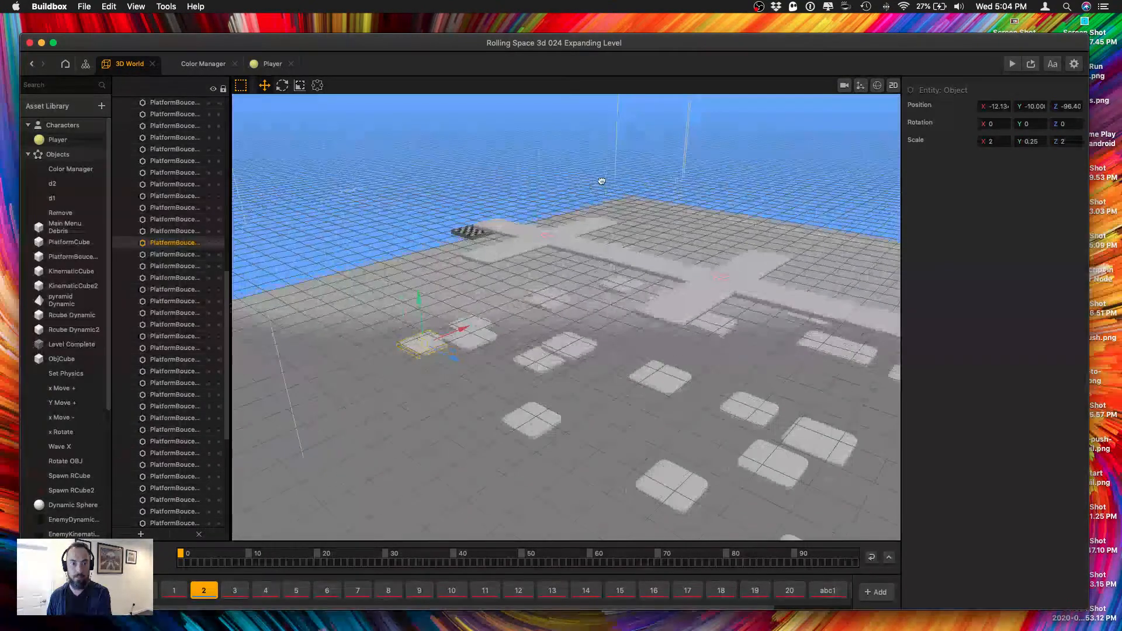
pyautogui.moveTo(518, 298)
pyautogui.mouseDown(button='right')
pyautogui.moveTo(544, 288)
pyautogui.moveTo(535, 304)
pyautogui.mouseUp(button='right')
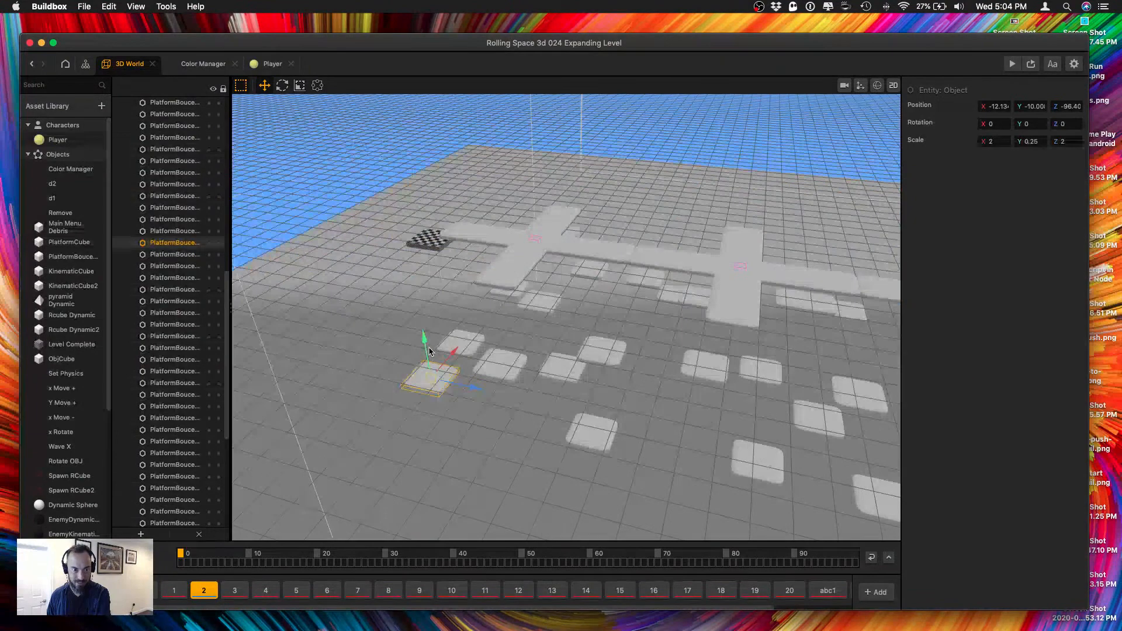
pyautogui.moveTo(424, 337); pyautogui.dragTo(414, 278)
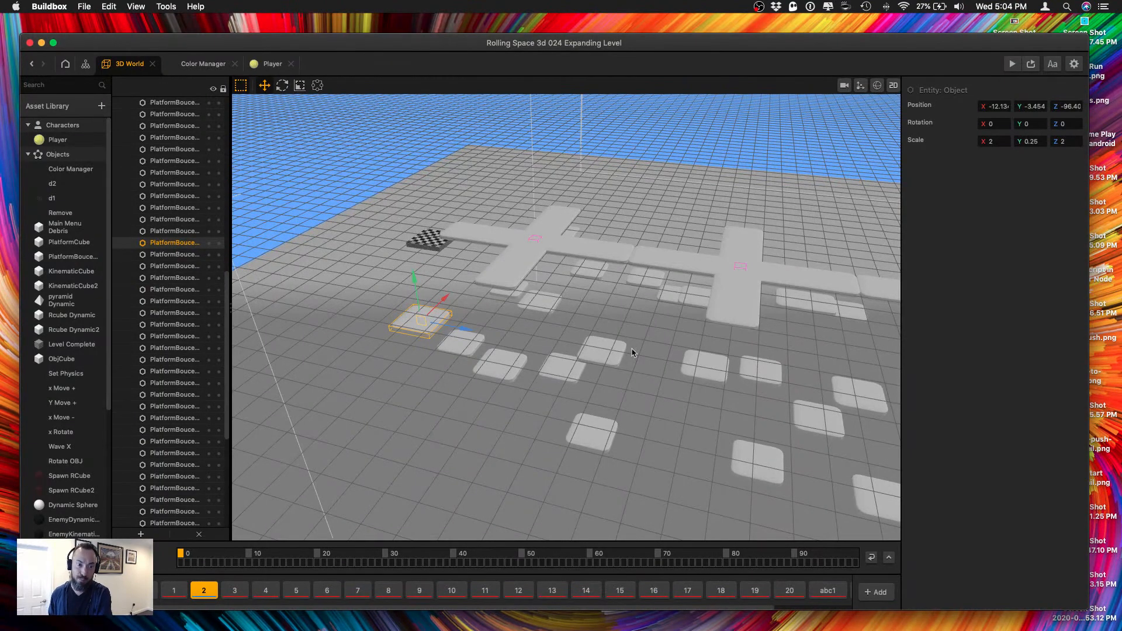
# Inspect the platforms near the finish, deselect the moved one and save the project.
pyautogui.scroll(5, 474, 356)
pyautogui.moveTo(466, 361); pyautogui.dragTo(438, 373, button='right')
pyautogui.moveTo(438, 373); pyautogui.dragTo(629, 381, button='middle')
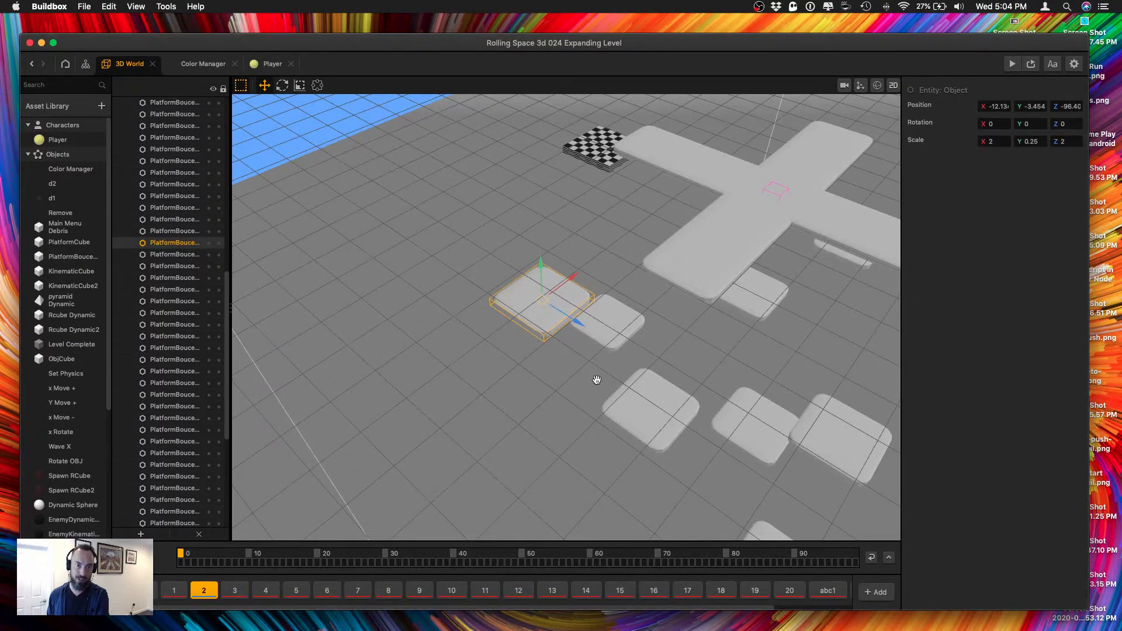
pyautogui.moveTo(594, 378); pyautogui.dragTo(635, 367, button='right')
pyautogui.moveTo(608, 277); pyautogui.dragTo(484, 231, button='right')
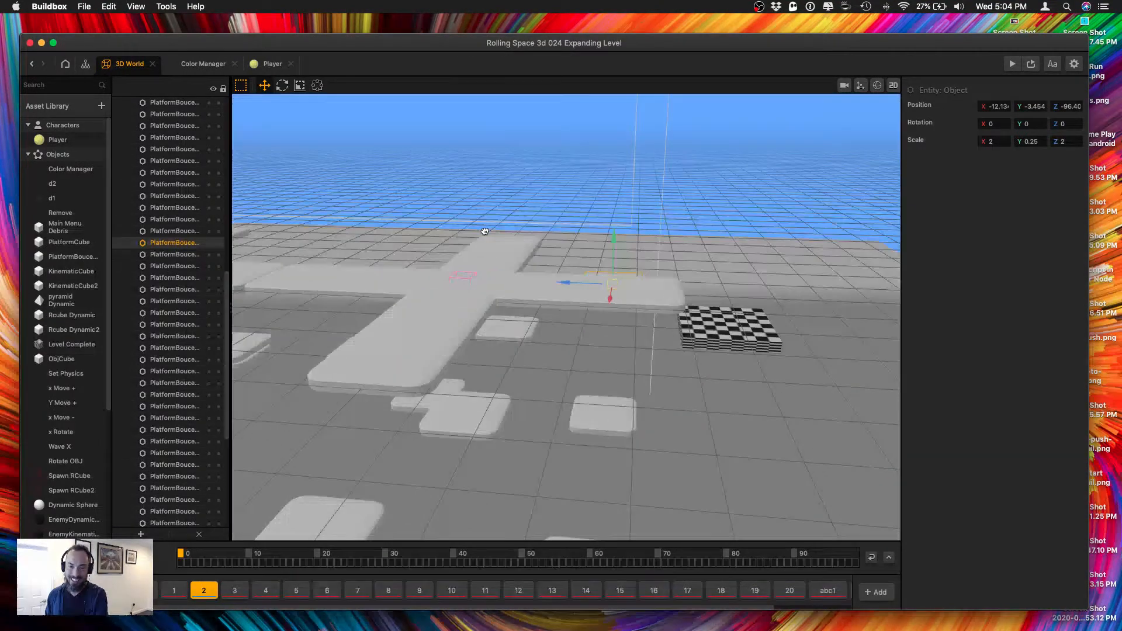
pyautogui.moveTo(573, 357); pyautogui.dragTo(600, 357, button='right')
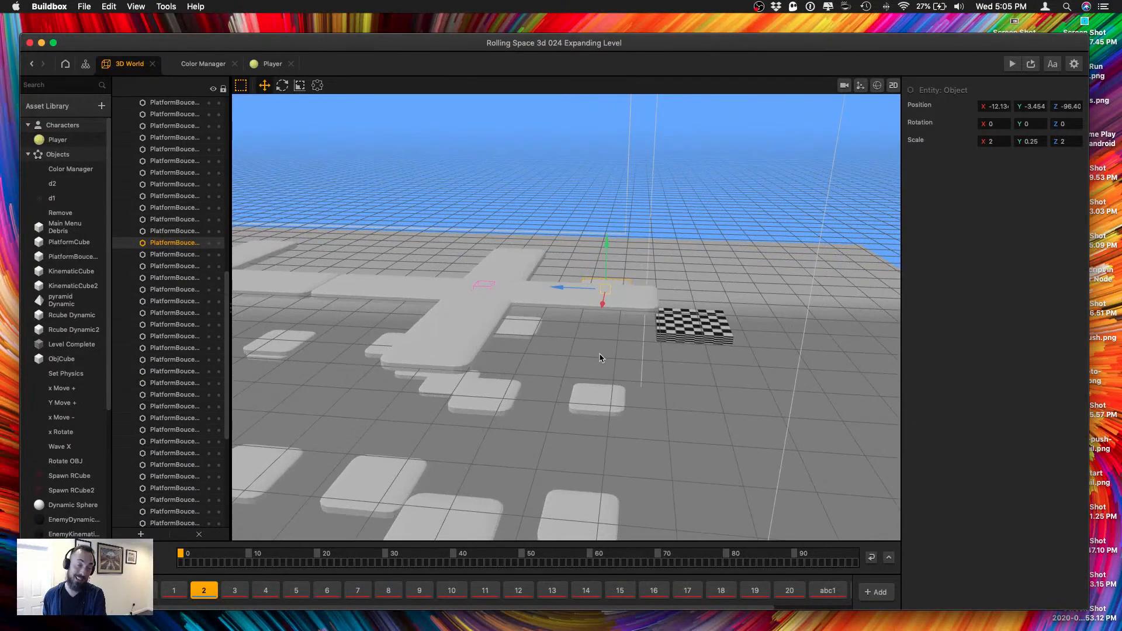
pyautogui.scroll(-4, 600, 358)
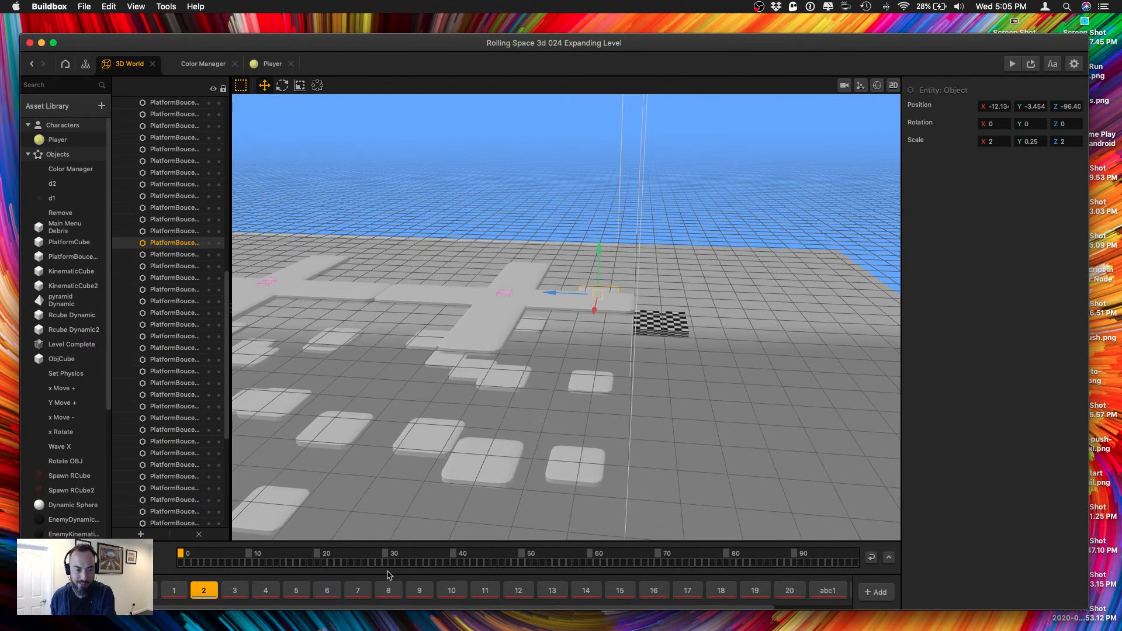
pyautogui.click(707, 314)
pyautogui.press('super+s')
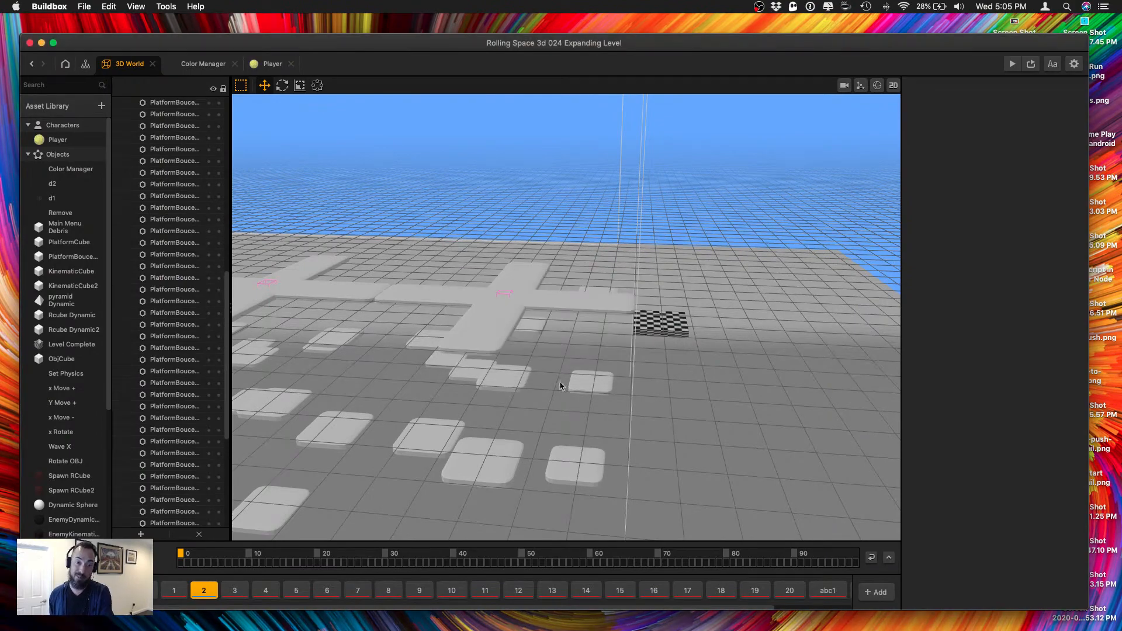
# Review the whole cross row and play-test the section in the preview through to the finish.
pyautogui.moveTo(550, 383); pyautogui.dragTo(627, 359, button='right')
pyautogui.scroll(-3, 626, 358)
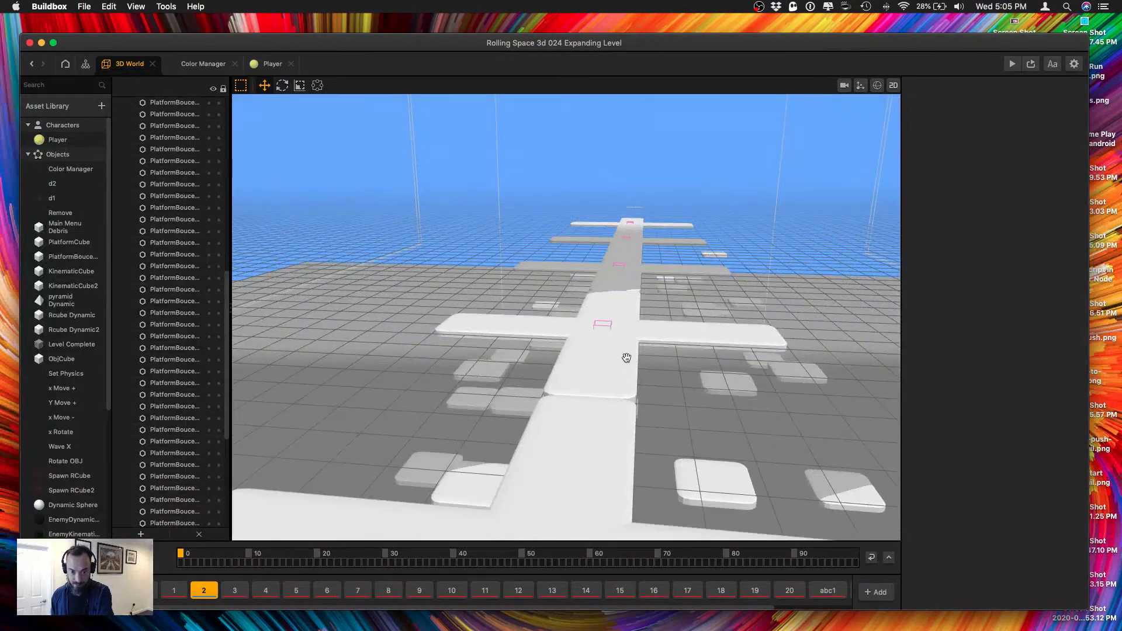
pyautogui.scroll(-8, 625, 360)
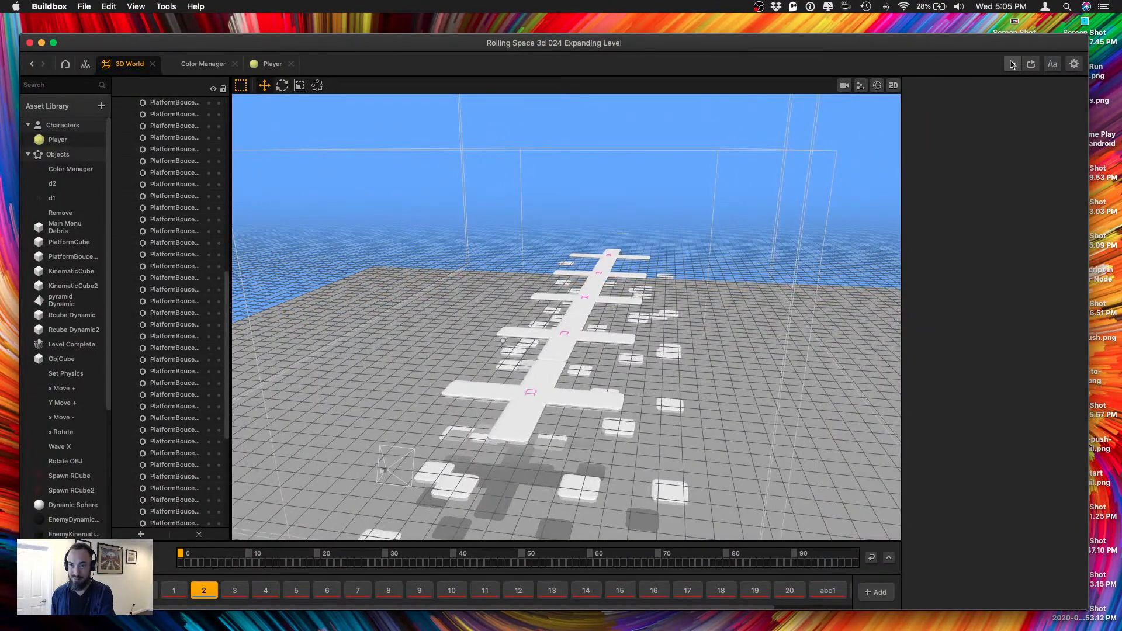
pyautogui.click(1013, 65)
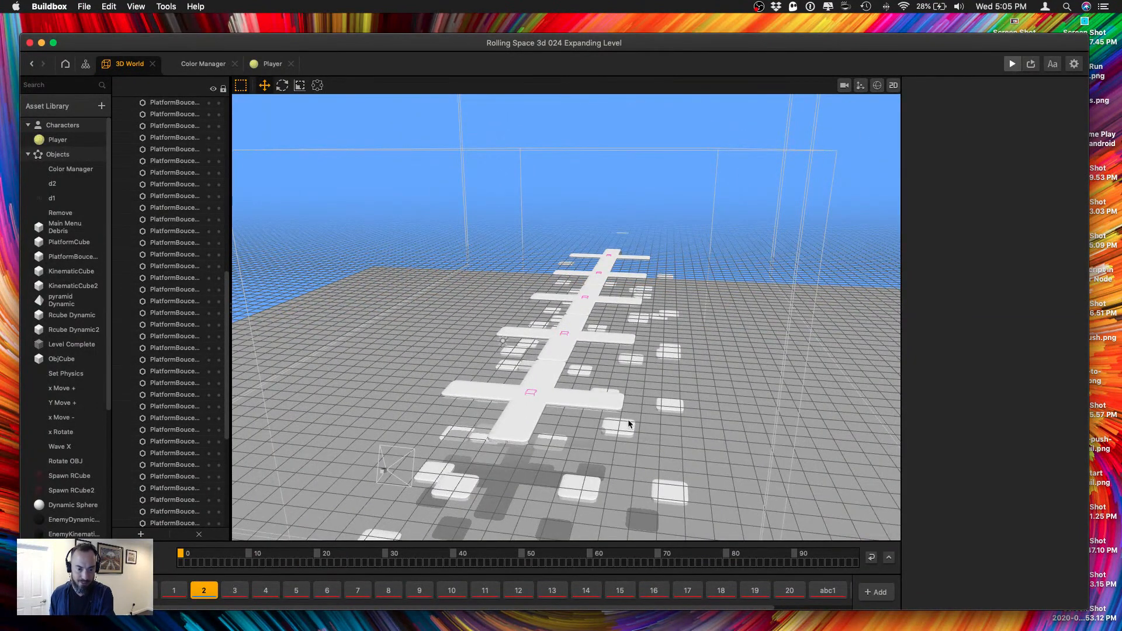
pyautogui.moveTo(190, 132); pyautogui.dragTo(1014, 67)
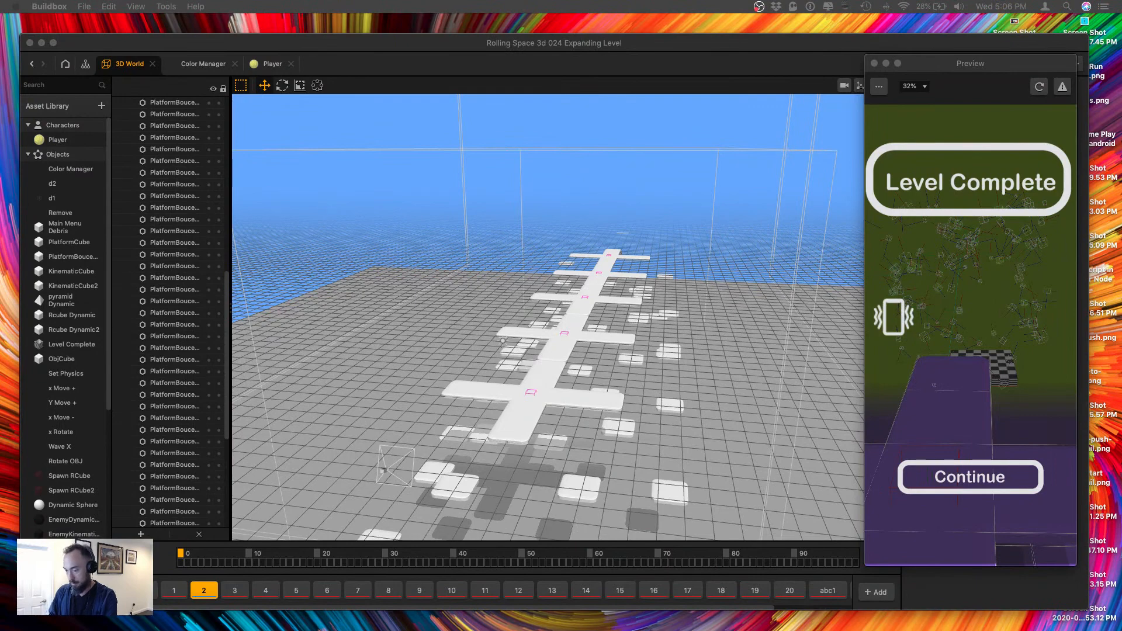
# Open level section 3 and examine its bounce platform staircase up to the finish.
pyautogui.click(237, 590)
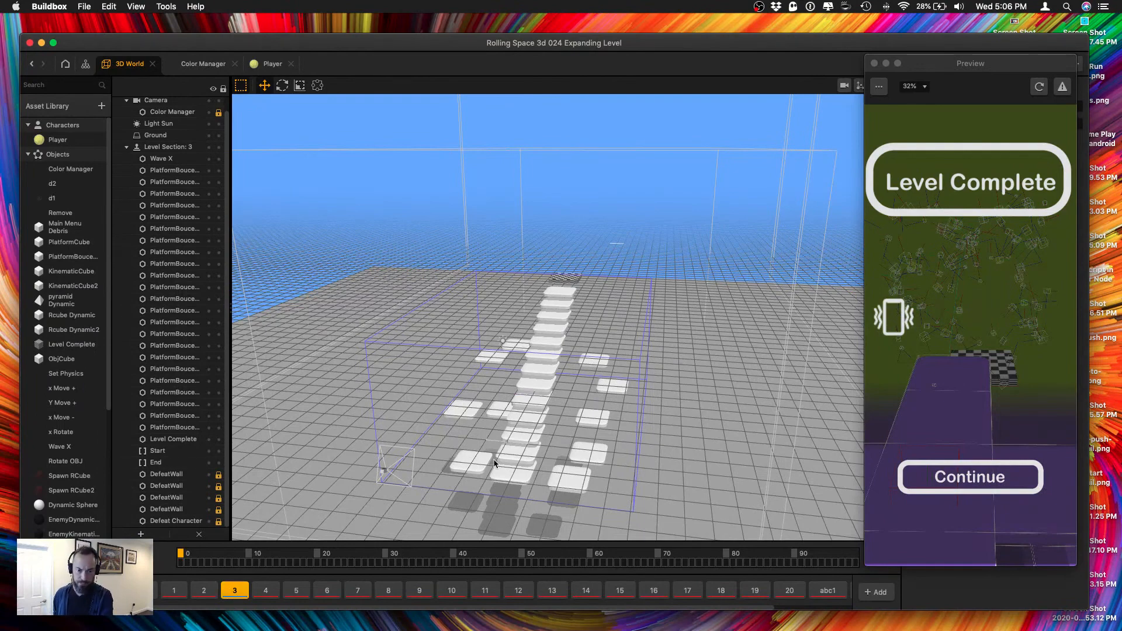
pyautogui.scroll(2, 604, 342)
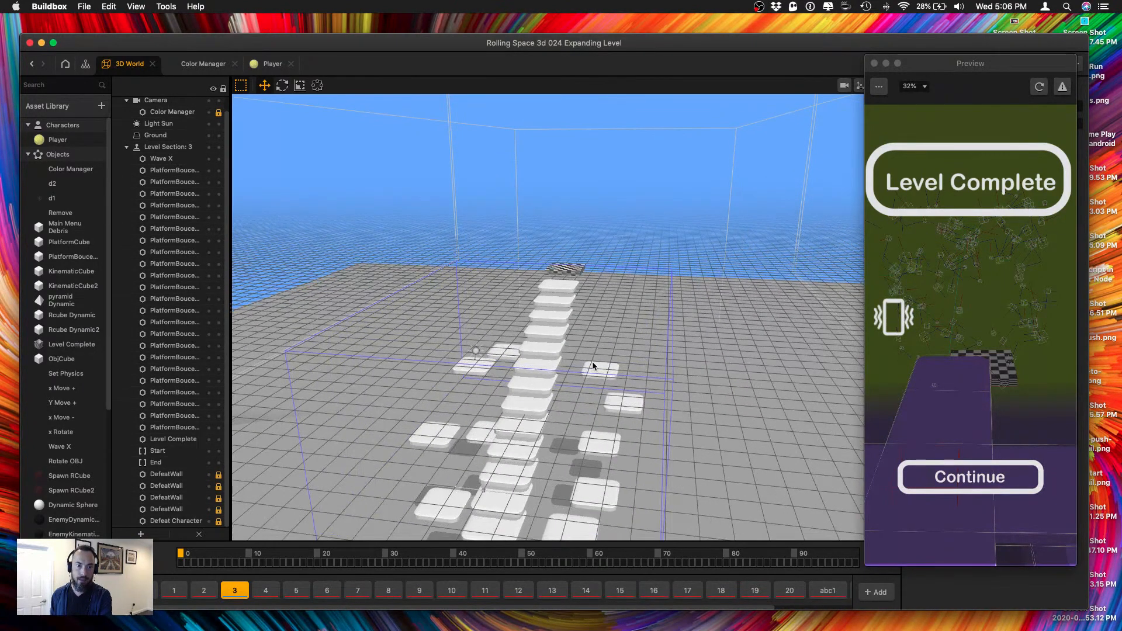
pyautogui.click(574, 267)
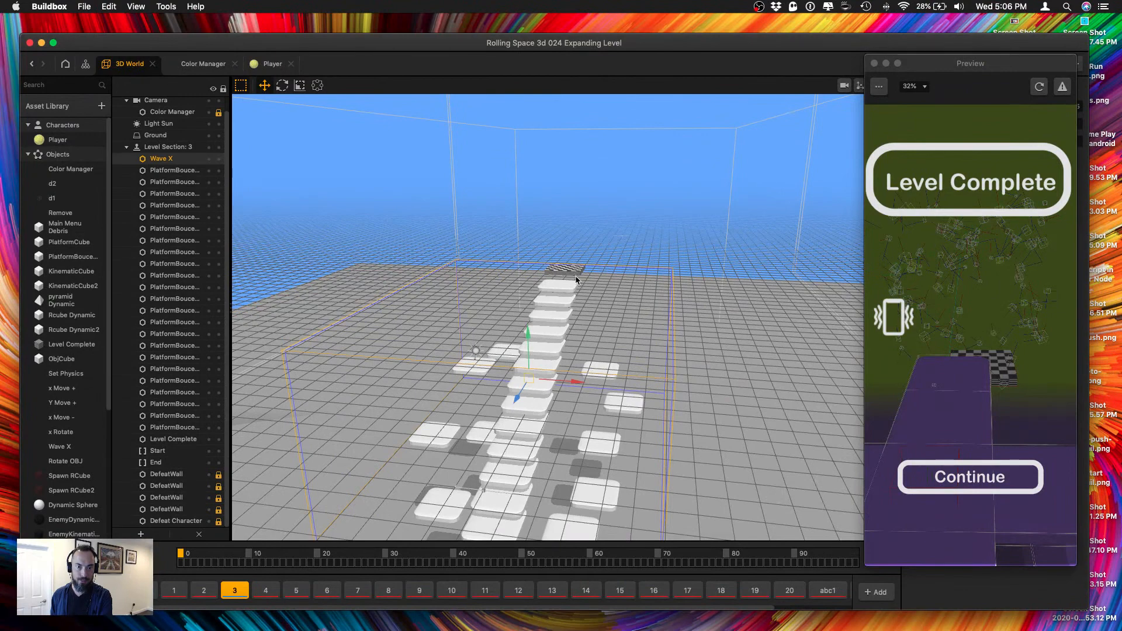
pyautogui.scroll(-5, 575, 280)
pyautogui.scroll(1, 577, 279)
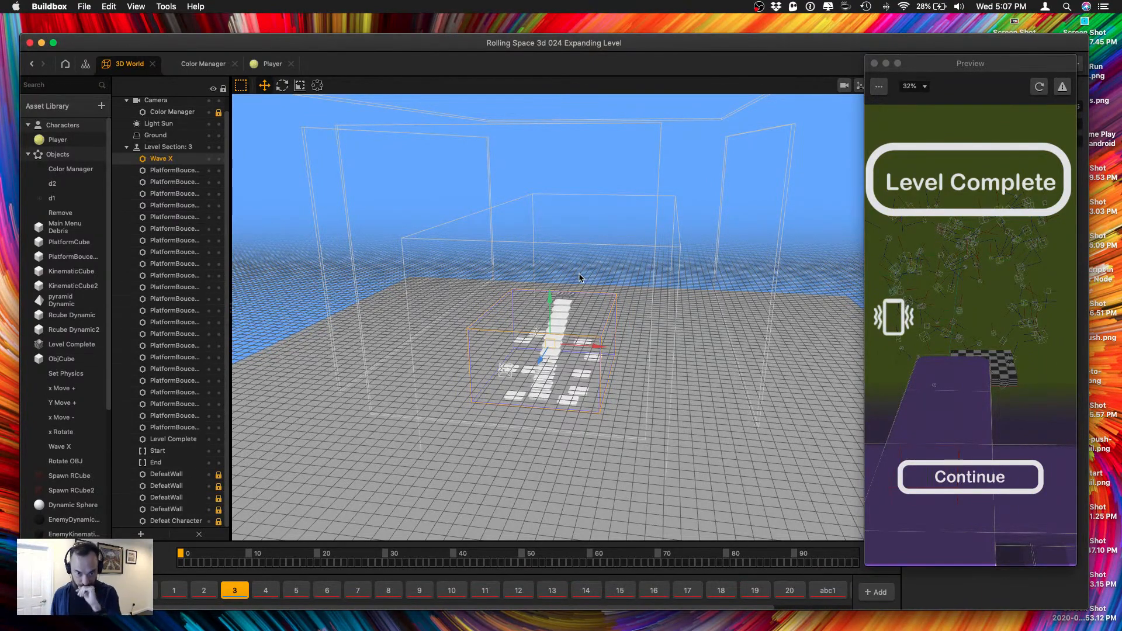
# Check the position of level section 2's Level Complete finish, moving the preview window clear of the object's properties.
pyautogui.click(204, 590)
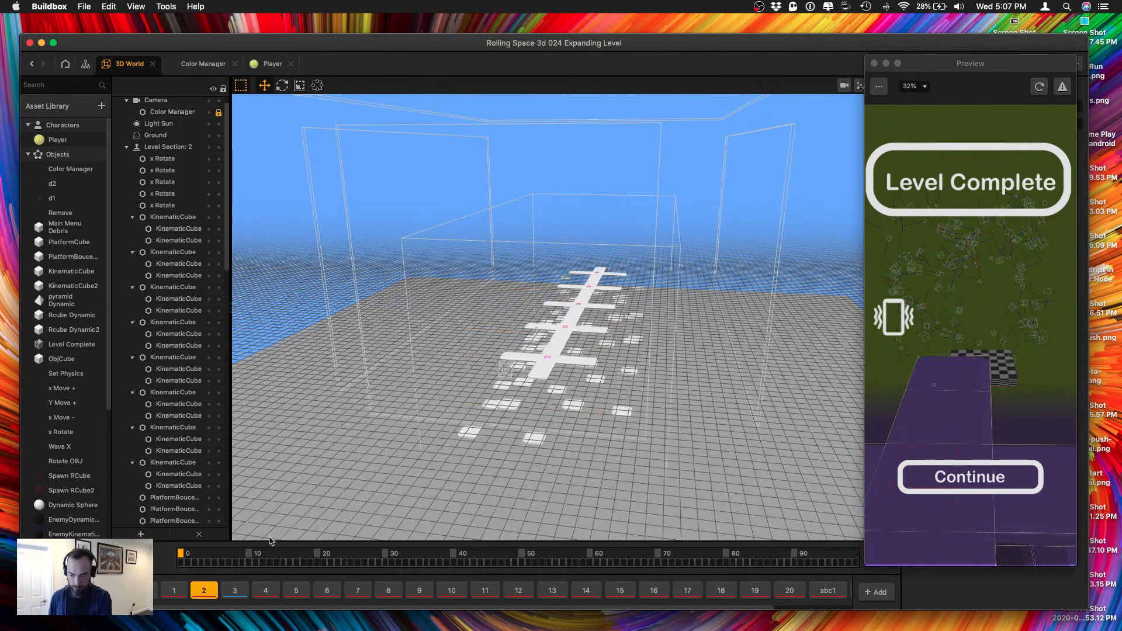
pyautogui.scroll(-10, 175, 480)
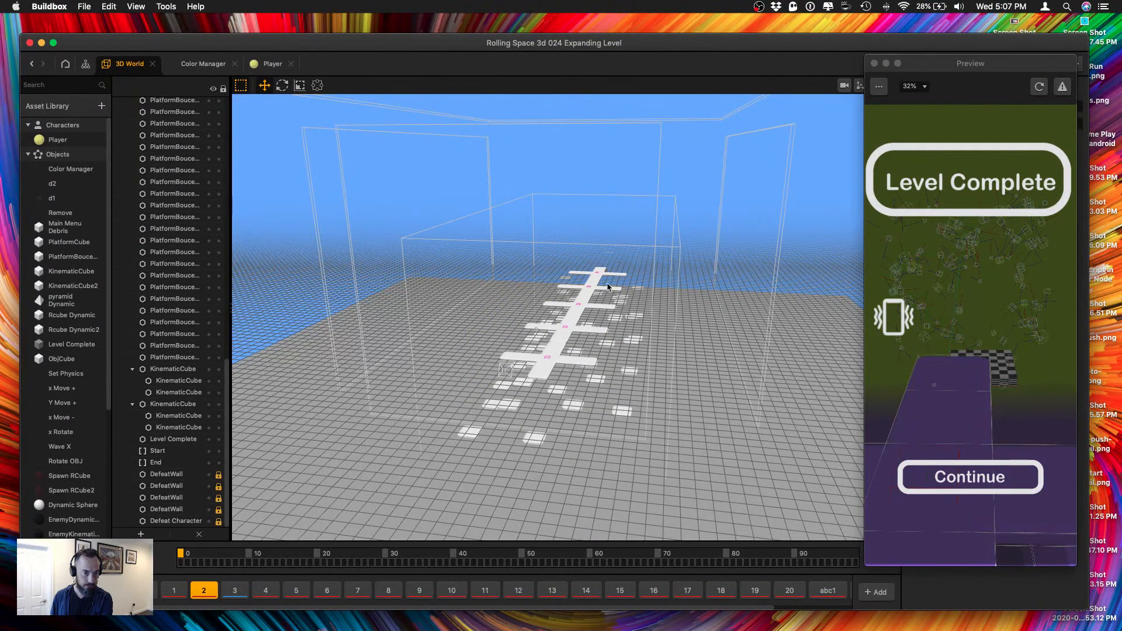
pyautogui.moveTo(623, 216); pyautogui.dragTo(582, 310, button='middle')
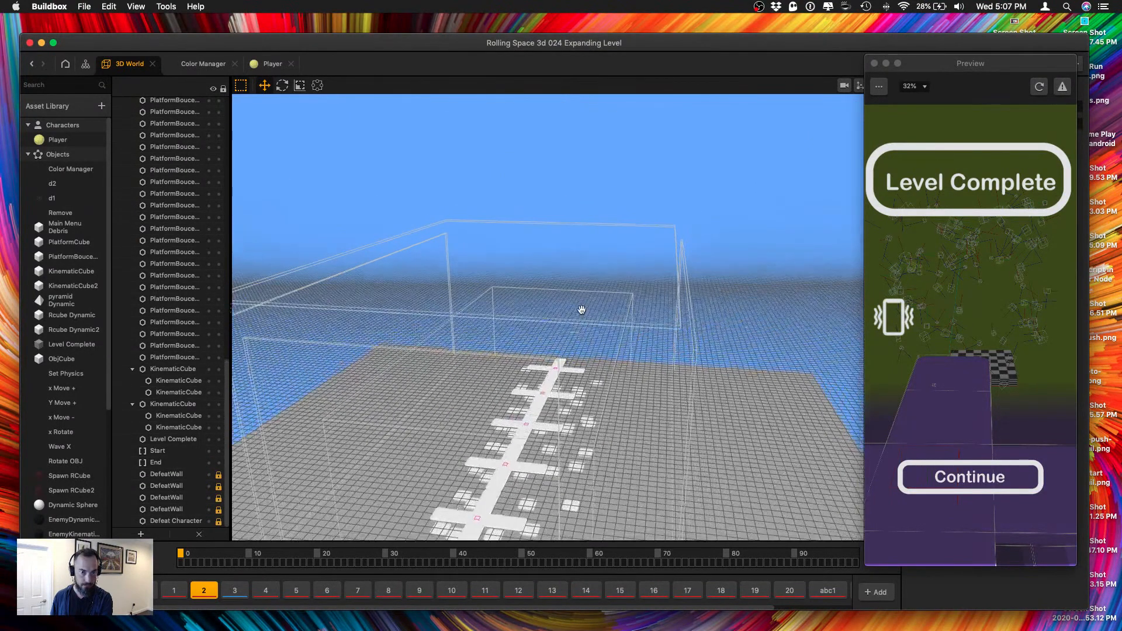
pyautogui.click(170, 438)
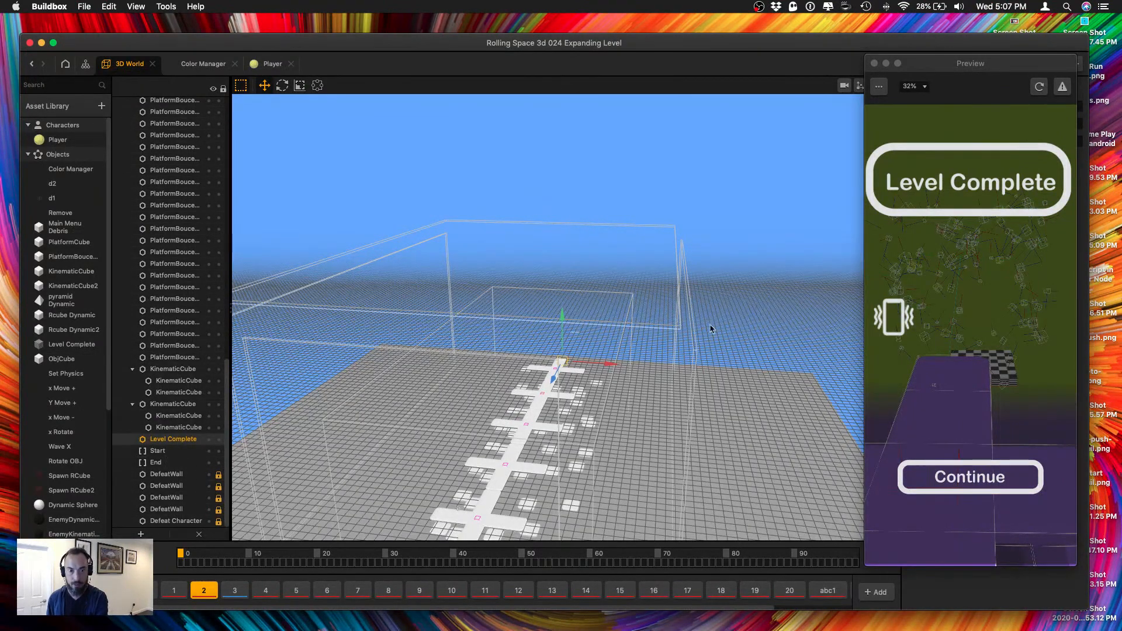
pyautogui.moveTo(953, 68); pyautogui.dragTo(156, 52)
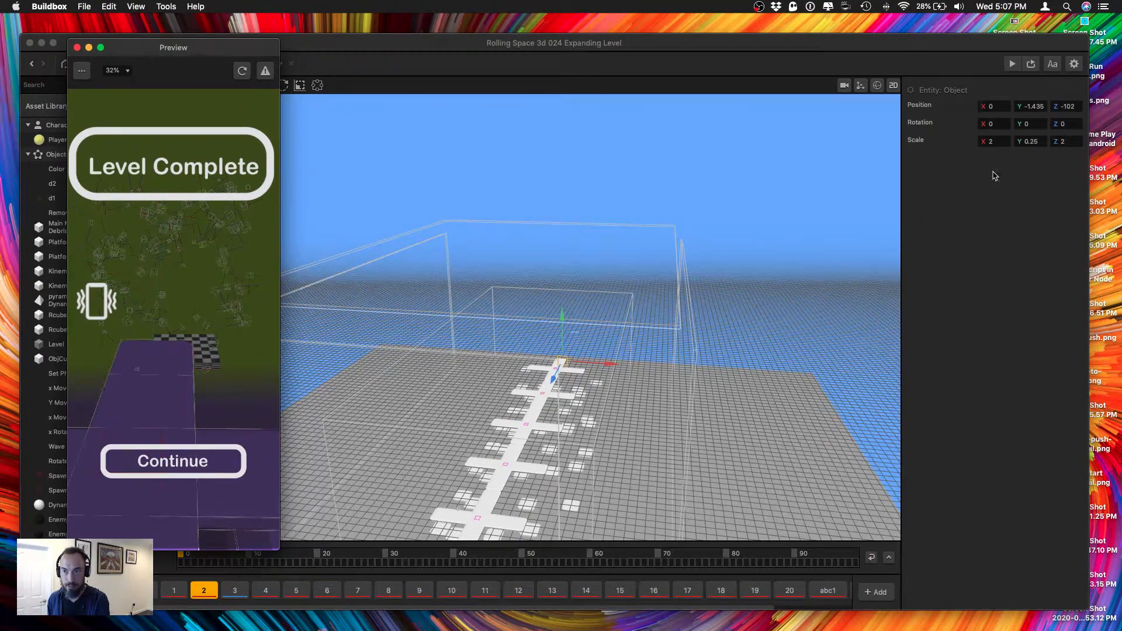
pyautogui.moveTo(627, 336); pyautogui.dragTo(550, 317, button='right')
pyautogui.scroll(3, 570, 346)
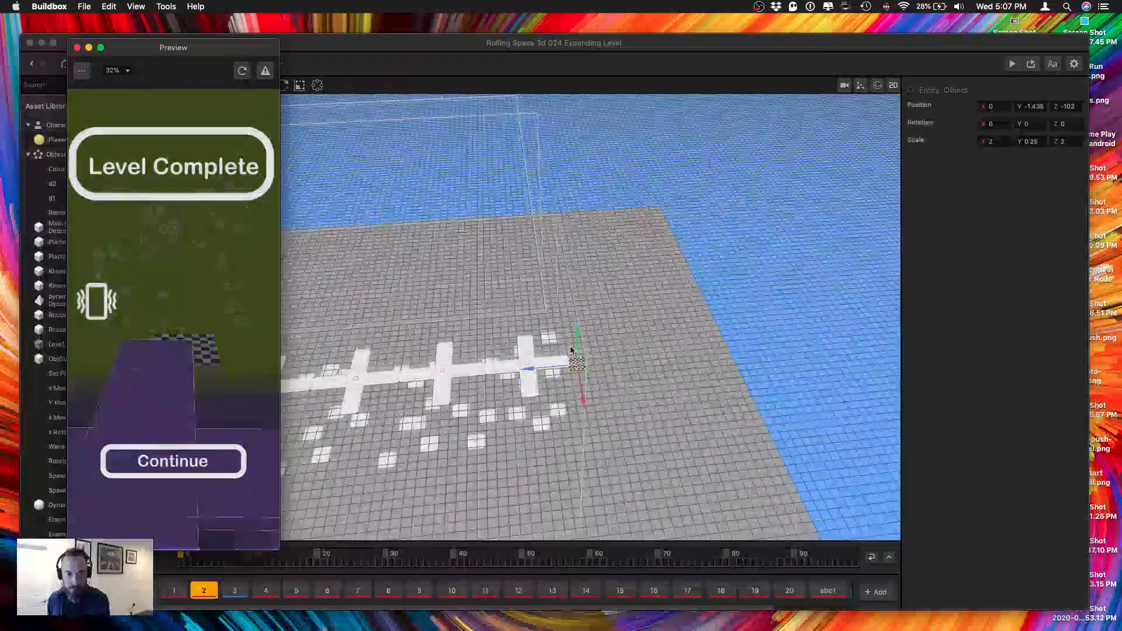
# Return to level section 3 and view its platforms and finish from the side.
pyautogui.click(234, 590)
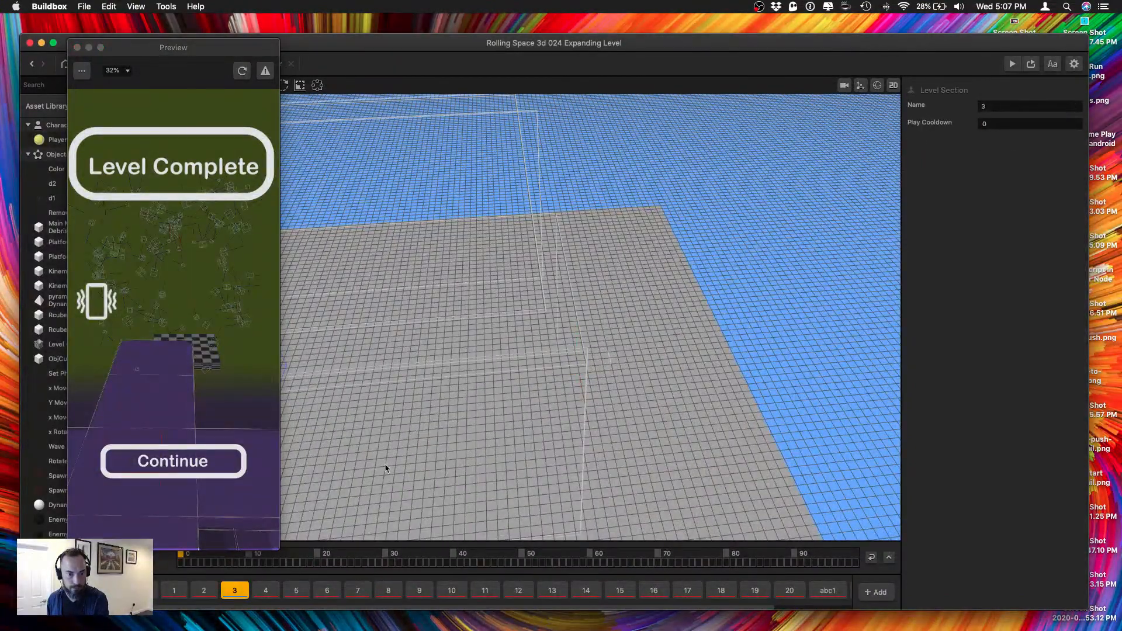
pyautogui.scroll(-5, 451, 406)
pyautogui.moveTo(452, 405); pyautogui.dragTo(517, 403, button='middle')
pyautogui.click(406, 351)
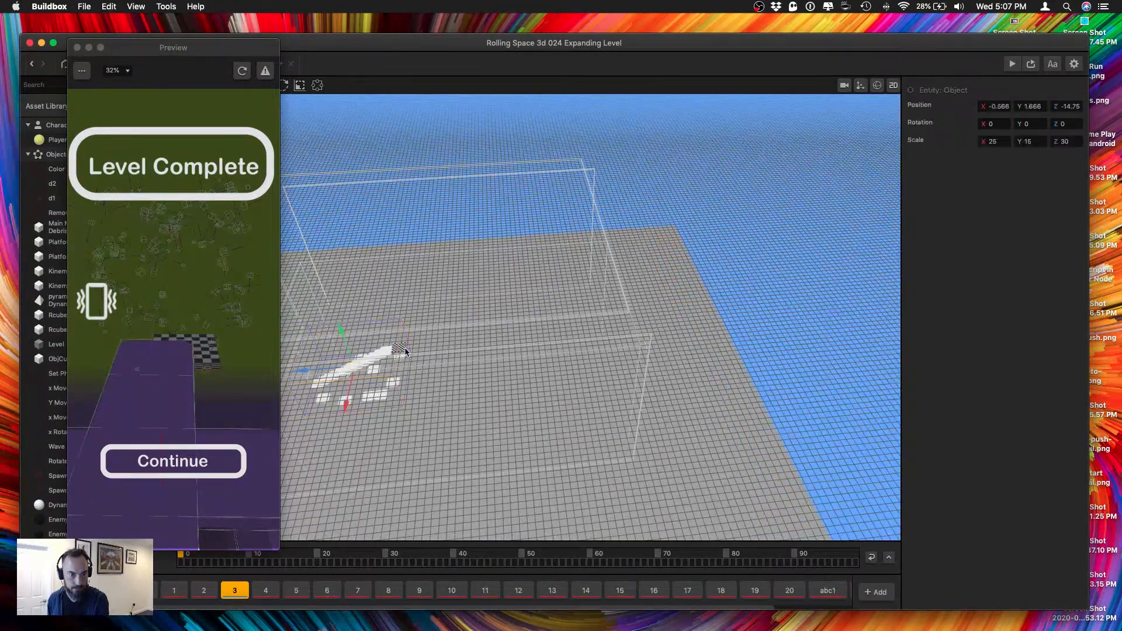
pyautogui.scroll(5, 401, 342)
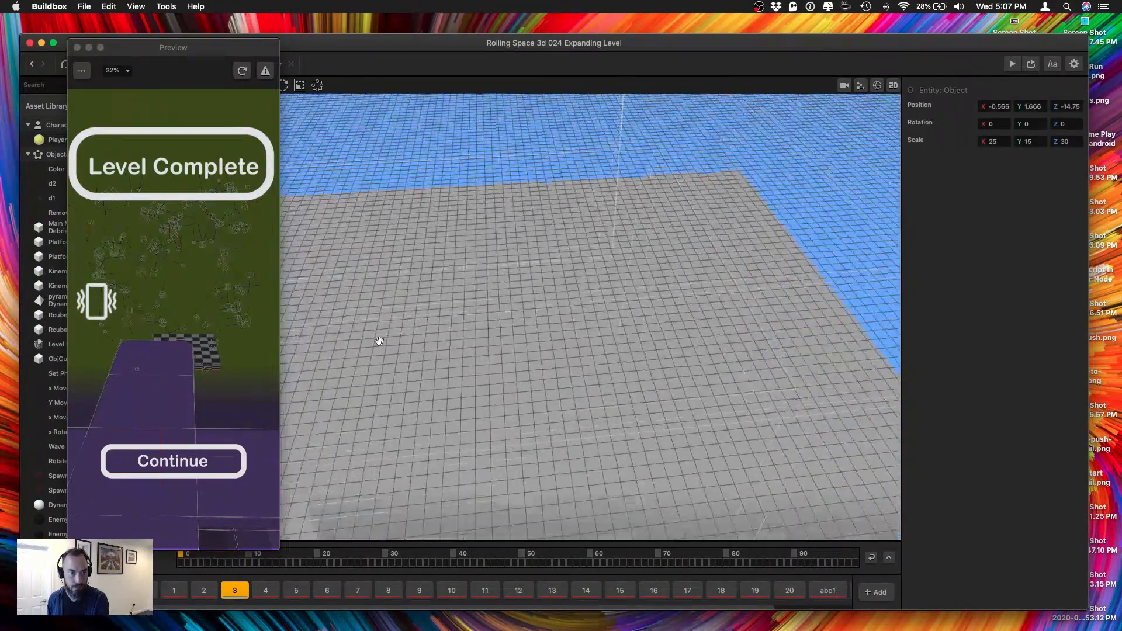
pyautogui.moveTo(380, 340); pyautogui.dragTo(588, 349, button='middle')
pyautogui.scroll(-2, 397, 310)
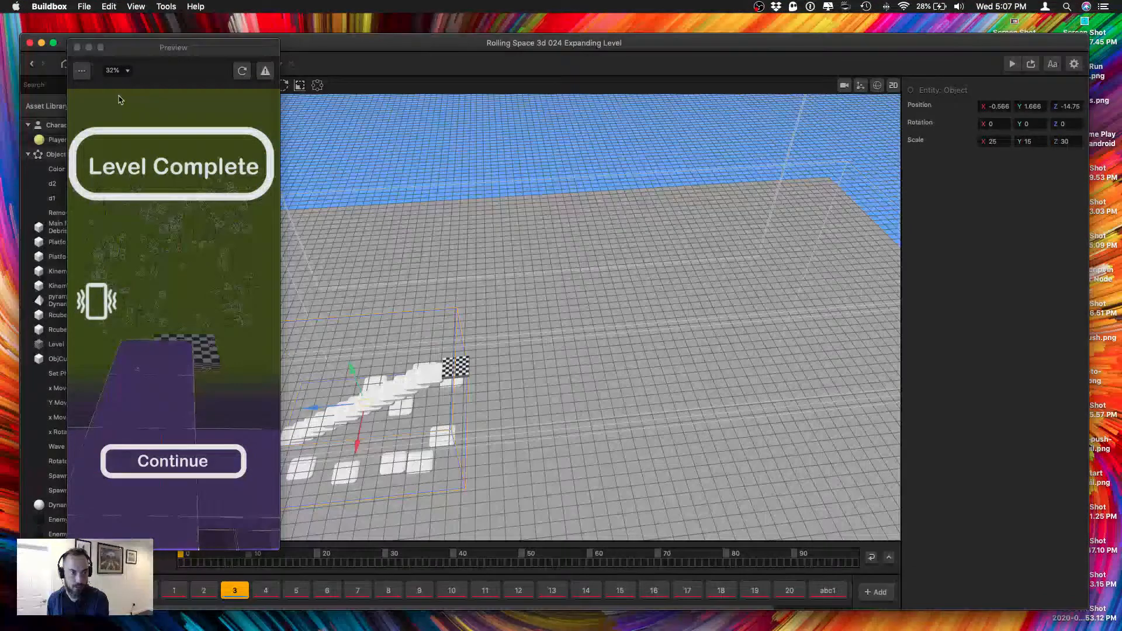
# Close the preview and move level section 3's Level Complete finish out to Z -100.
pyautogui.click(76, 47)
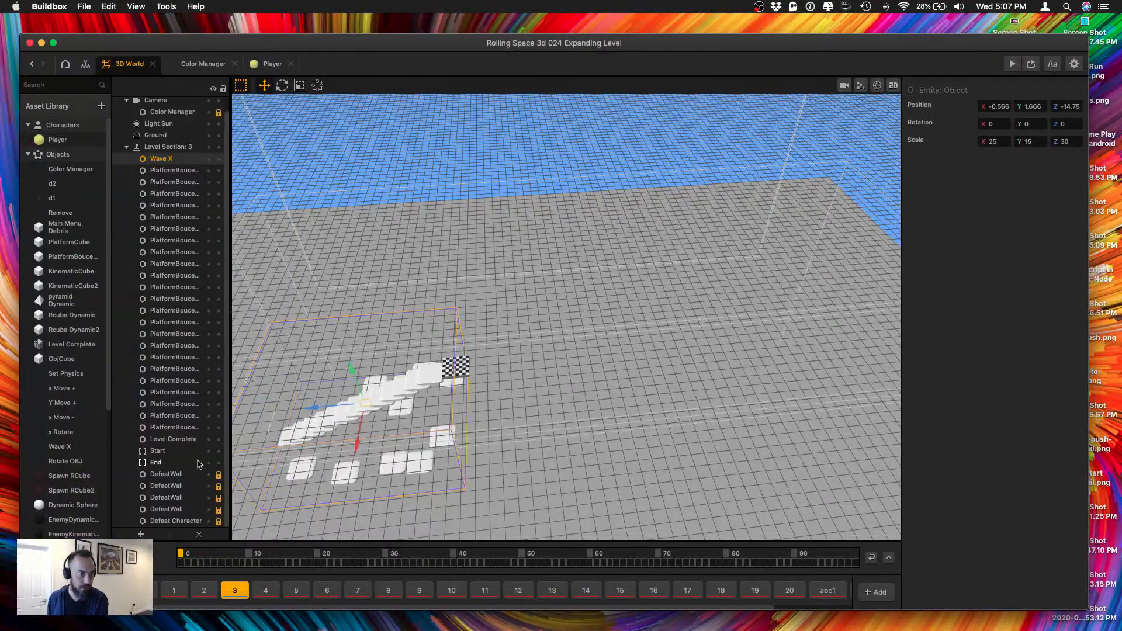
pyautogui.click(178, 439)
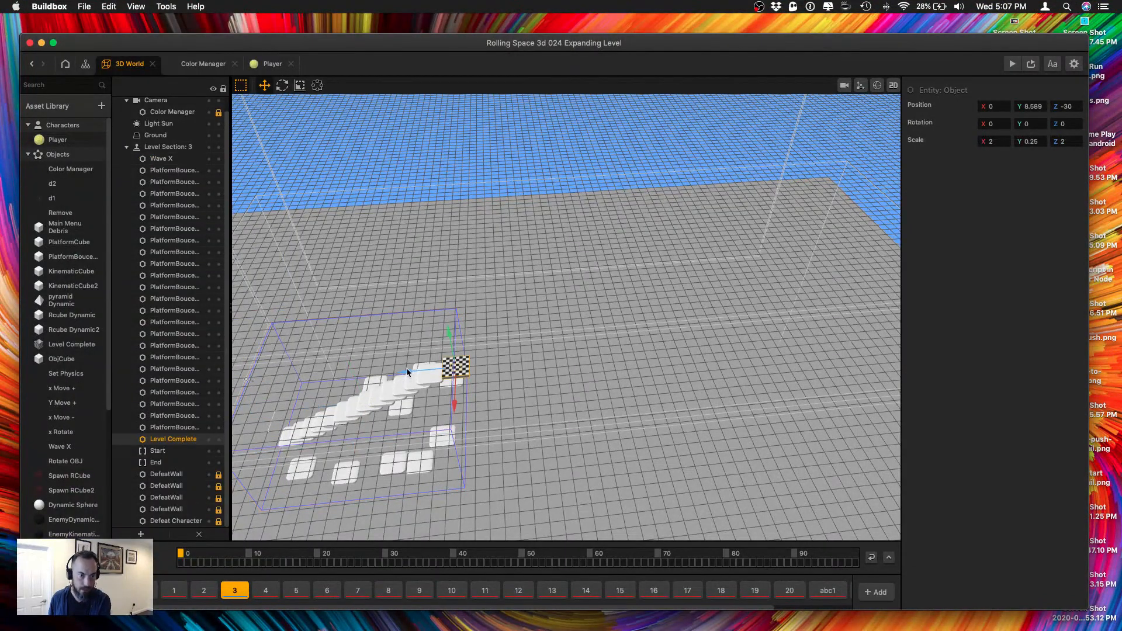
pyautogui.moveTo(405, 370); pyautogui.dragTo(711, 364)
pyautogui.moveTo(658, 322); pyautogui.dragTo(577, 349, button='middle')
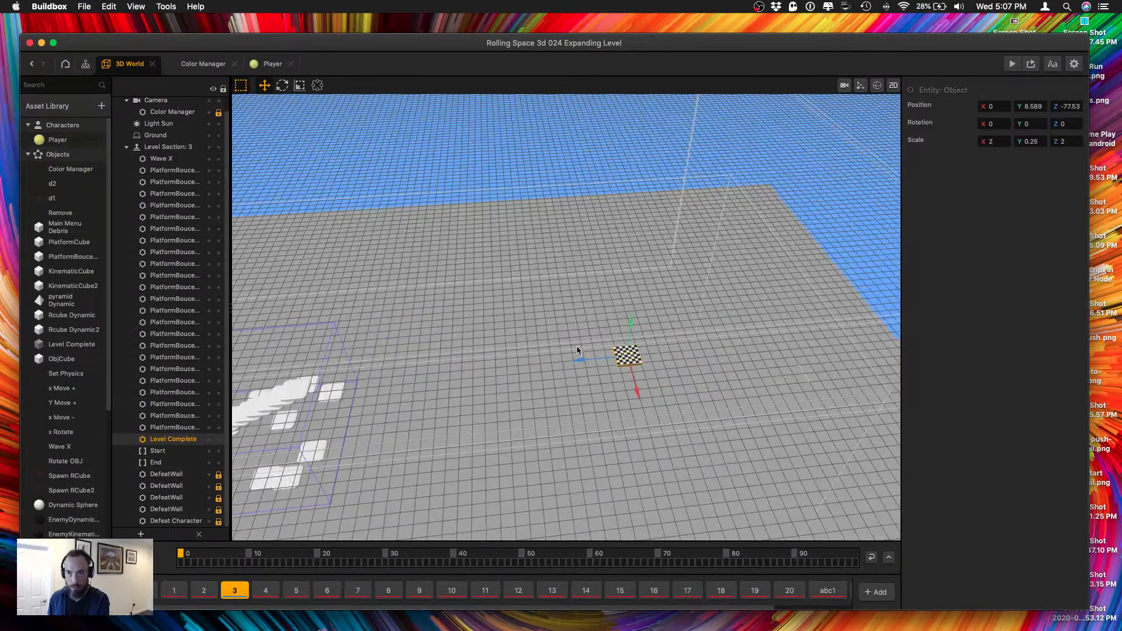
pyautogui.moveTo(582, 366); pyautogui.dragTo(776, 364)
pyautogui.click(1068, 106)
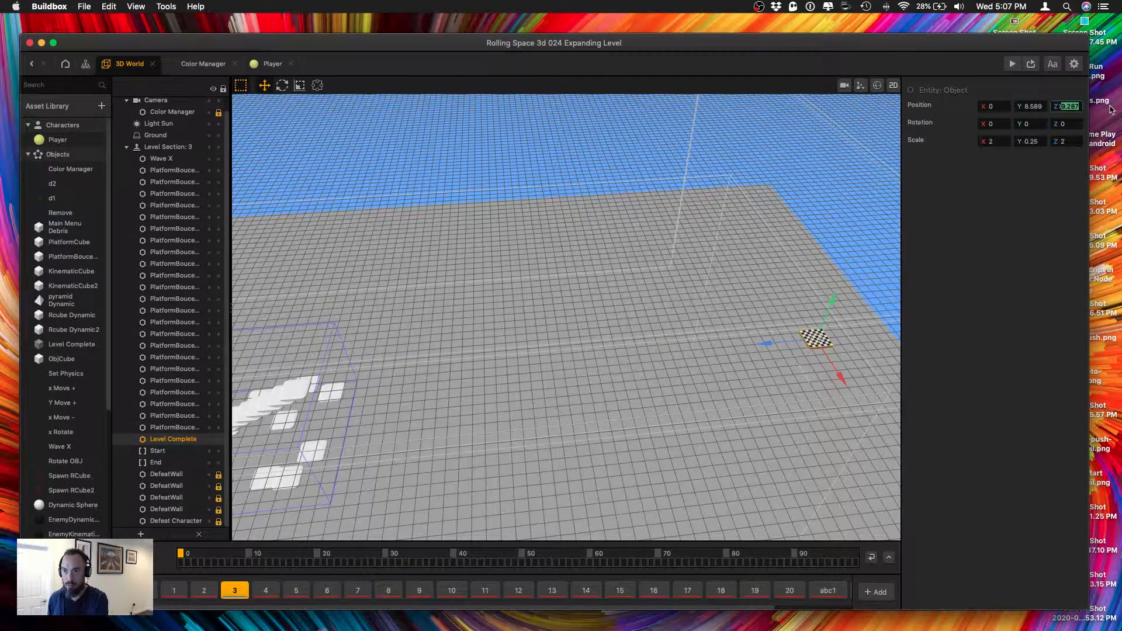
pyautogui.write('-100')
pyautogui.press('Tab')
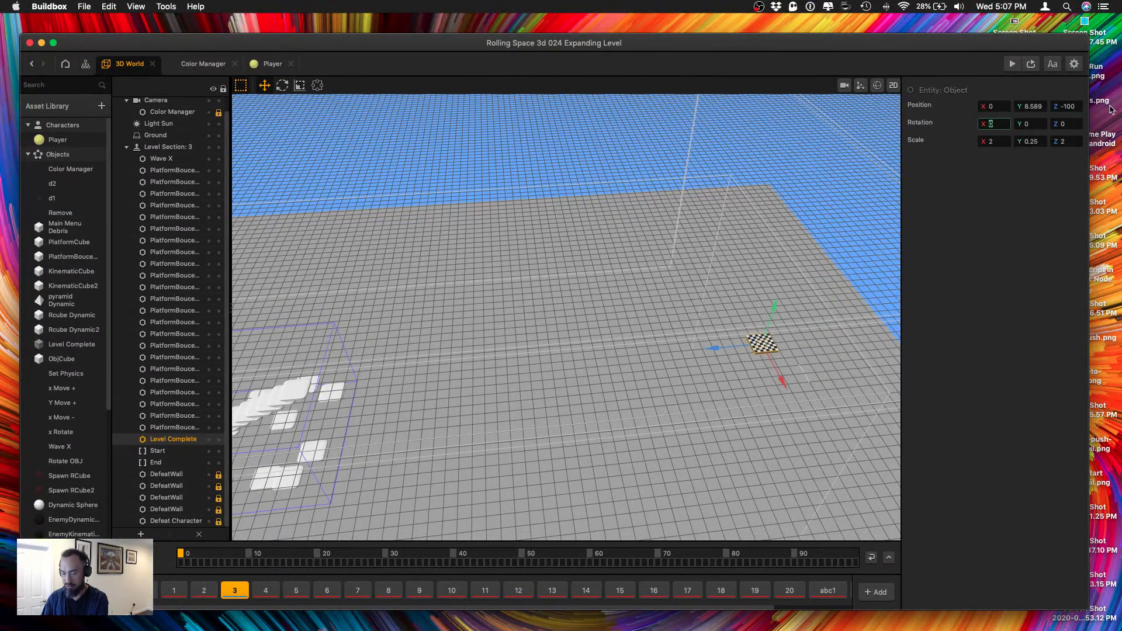
# Lengthen the Wave X zone of level section 3 by setting its Z scale to 100.
pyautogui.moveTo(715, 275); pyautogui.dragTo(666, 192, button='right')
pyautogui.click(676, 190)
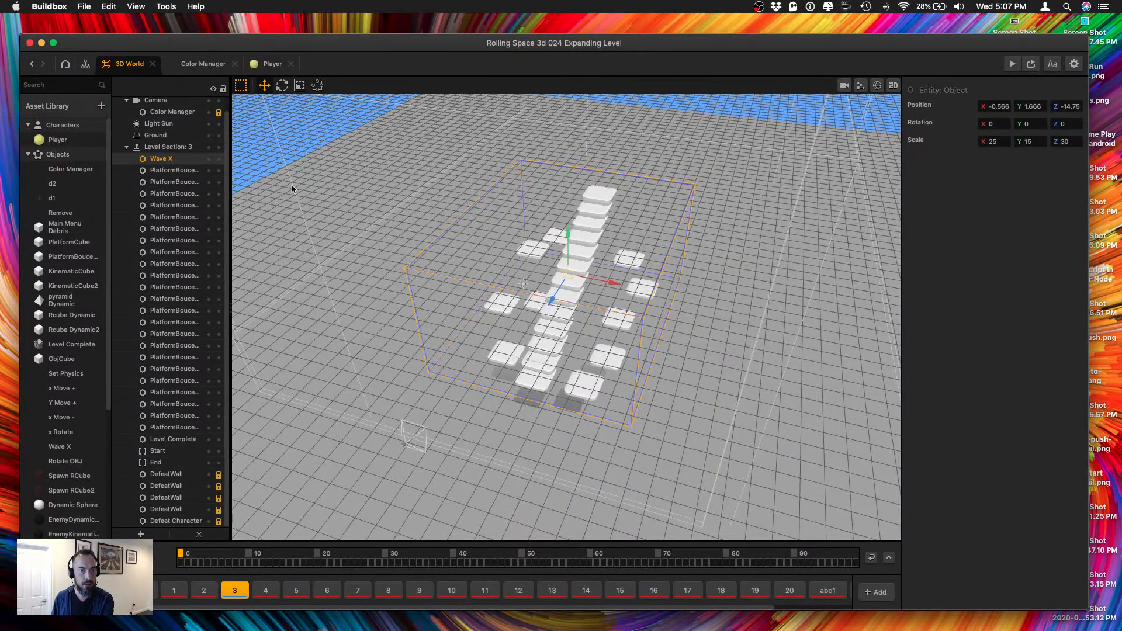
pyautogui.click(1065, 141)
pyautogui.write('10')
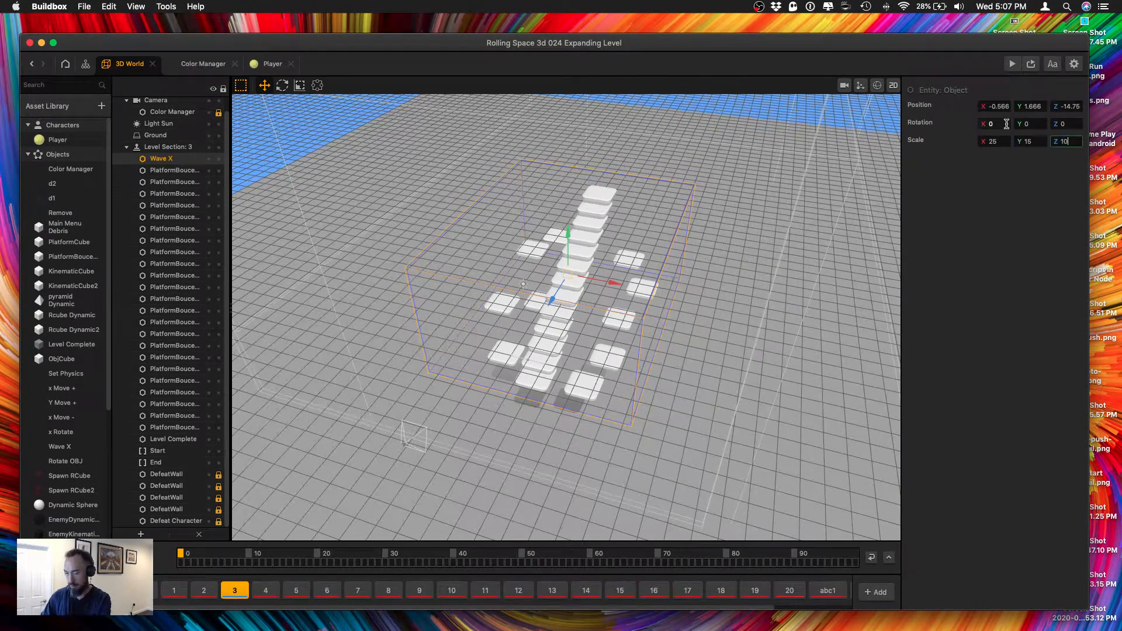
pyautogui.write('0')
pyautogui.press('Return')
pyautogui.scroll(-5, 776, 185)
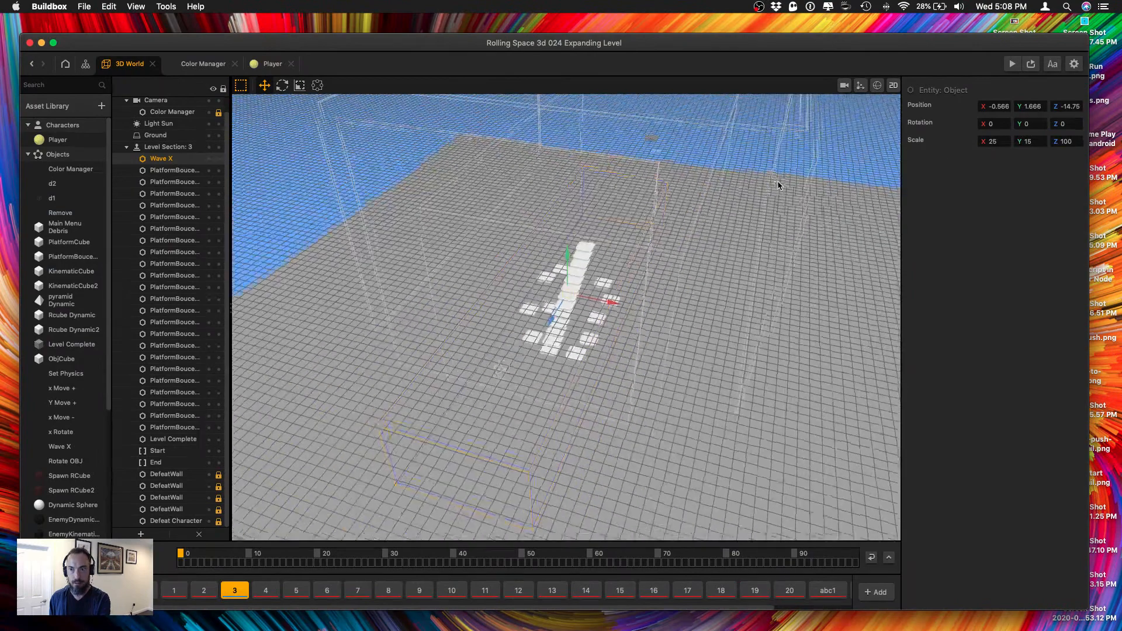
# Move the Wave X zone along the track toward the finish, to about Z -50.39.
pyautogui.moveTo(776, 185); pyautogui.dragTo(723, 191, button='right')
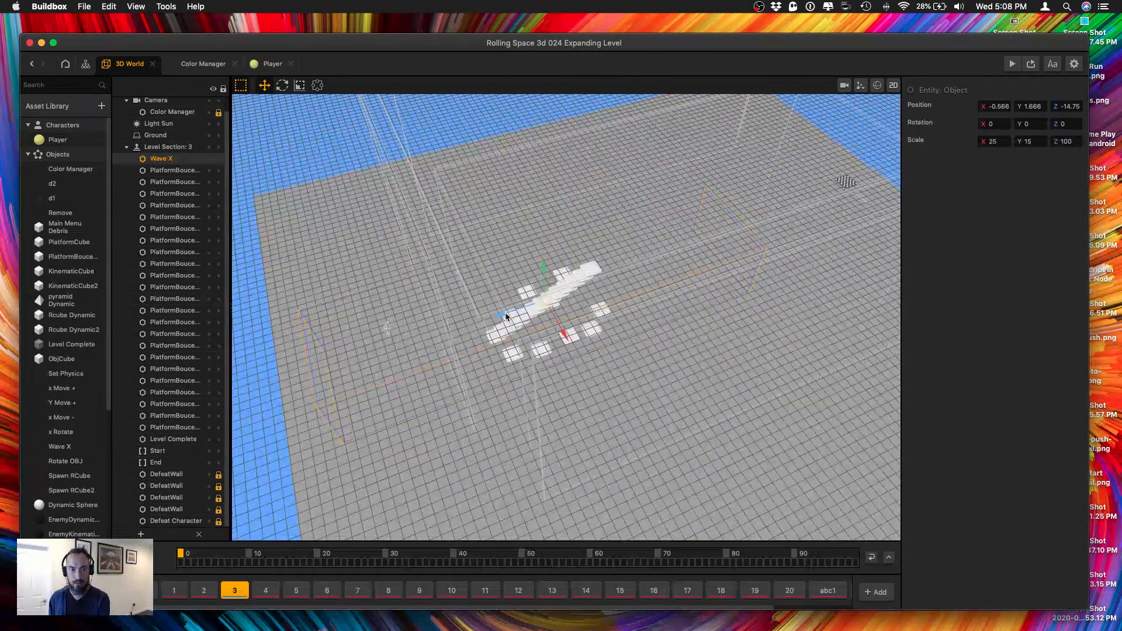
pyautogui.moveTo(507, 316); pyautogui.dragTo(652, 295)
pyautogui.moveTo(652, 295); pyautogui.dragTo(743, 245, button='right')
pyautogui.moveTo(743, 244); pyautogui.dragTo(607, 320, button='middle')
# Examine the extended Wave X zone, the platform staircase and the distant finish from several angles.
pyautogui.scroll(8, 656, 306)
pyautogui.moveTo(607, 320); pyautogui.dragTo(638, 354, button='right')
pyautogui.scroll(-6, 619, 315)
pyautogui.scroll(-6, 618, 338)
pyautogui.scroll(-5, 643, 355)
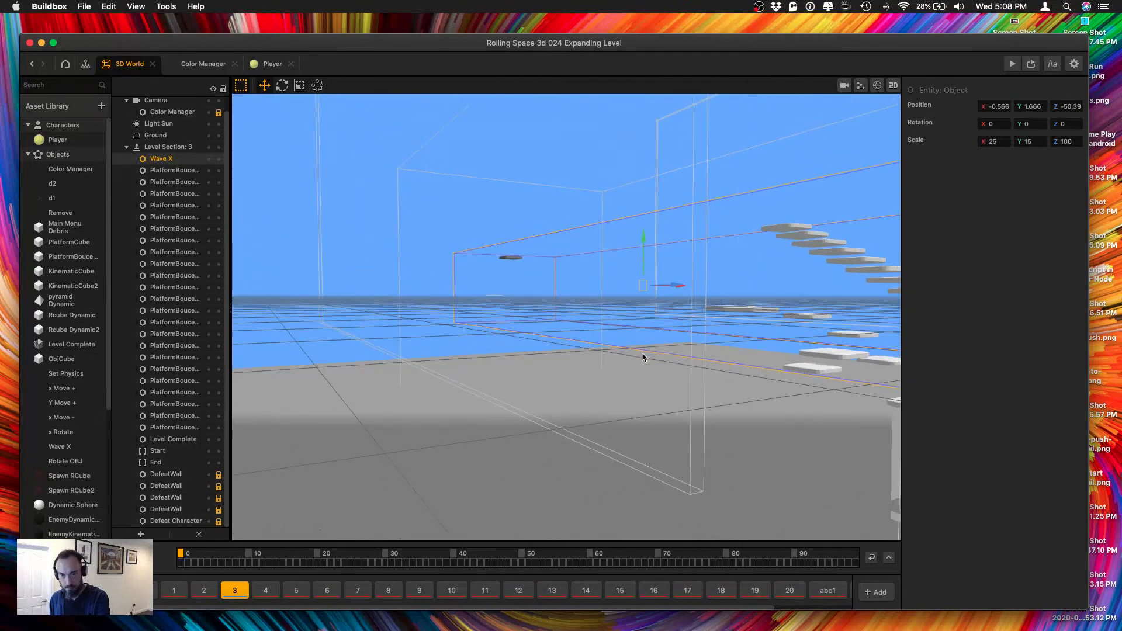
pyautogui.scroll(-5, 664, 342)
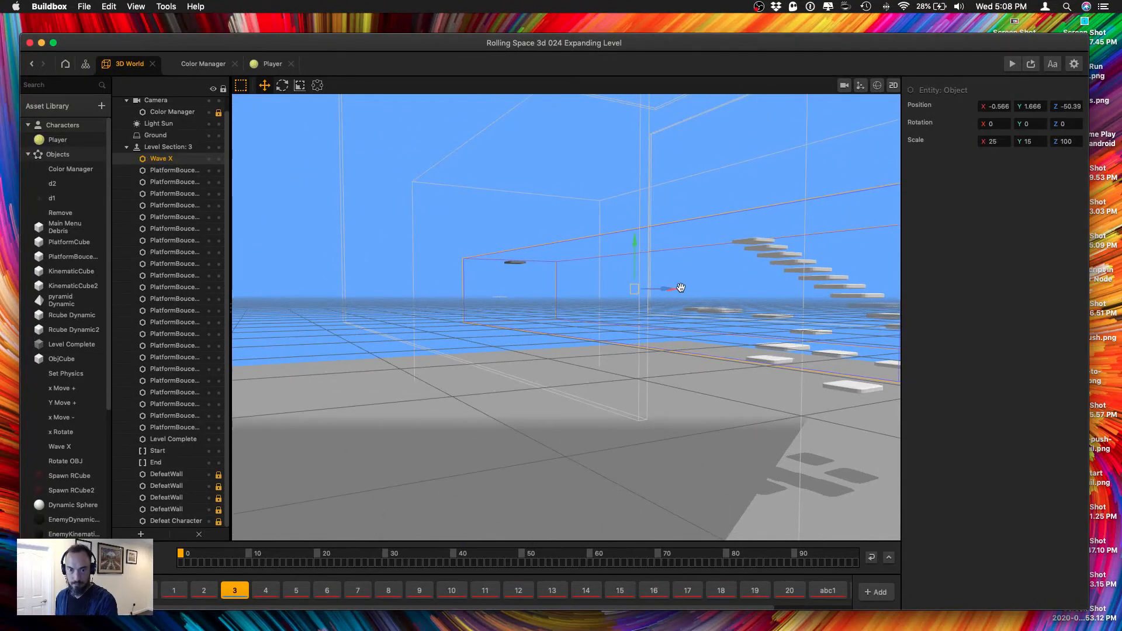
pyautogui.moveTo(679, 288); pyautogui.dragTo(664, 310, button='right')
pyautogui.scroll(-5, 654, 338)
pyautogui.moveTo(652, 359); pyautogui.dragTo(673, 341)
pyautogui.scroll(5, 658, 362)
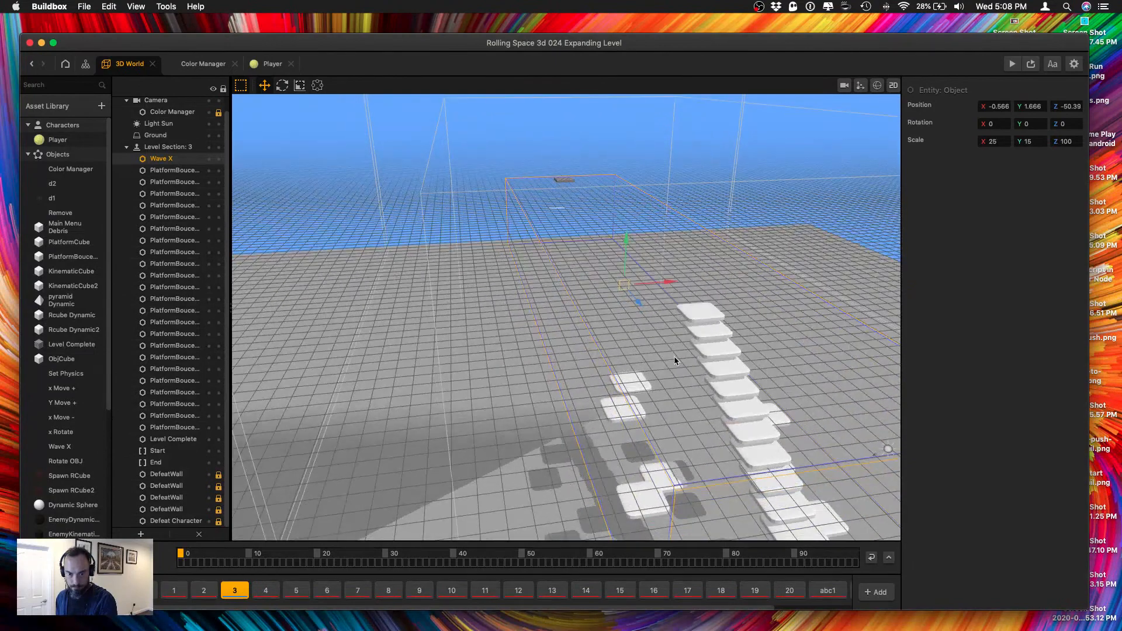
pyautogui.moveTo(679, 393); pyautogui.dragTo(595, 380, button='right')
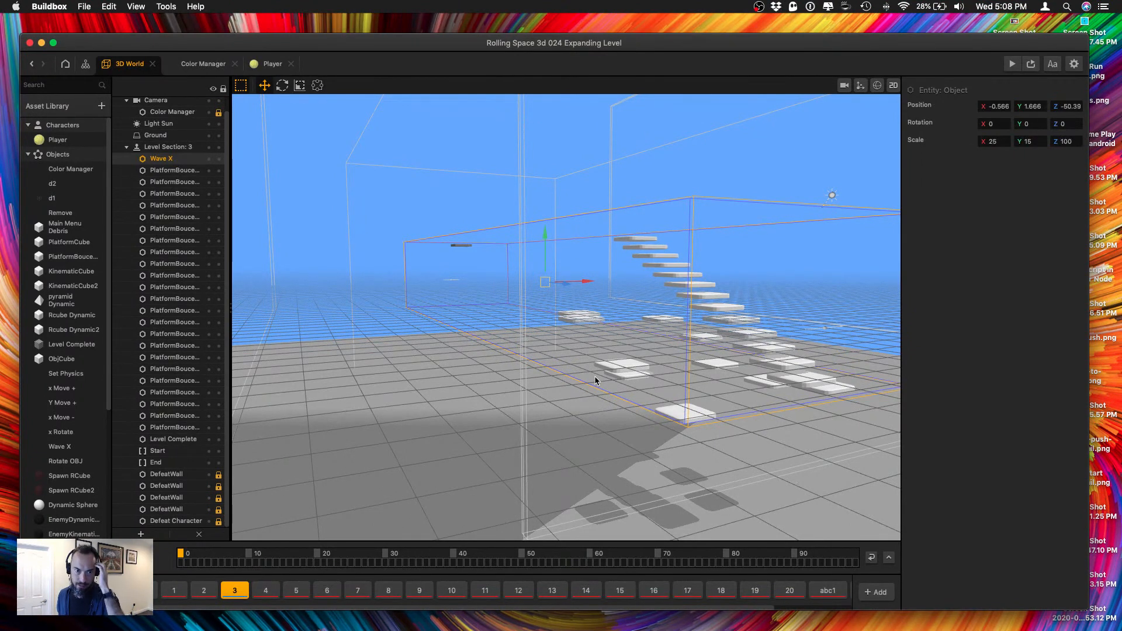
pyautogui.moveTo(821, 363); pyautogui.dragTo(629, 386, button='middle')
pyautogui.moveTo(444, 380); pyautogui.dragTo(489, 367, button='middle')
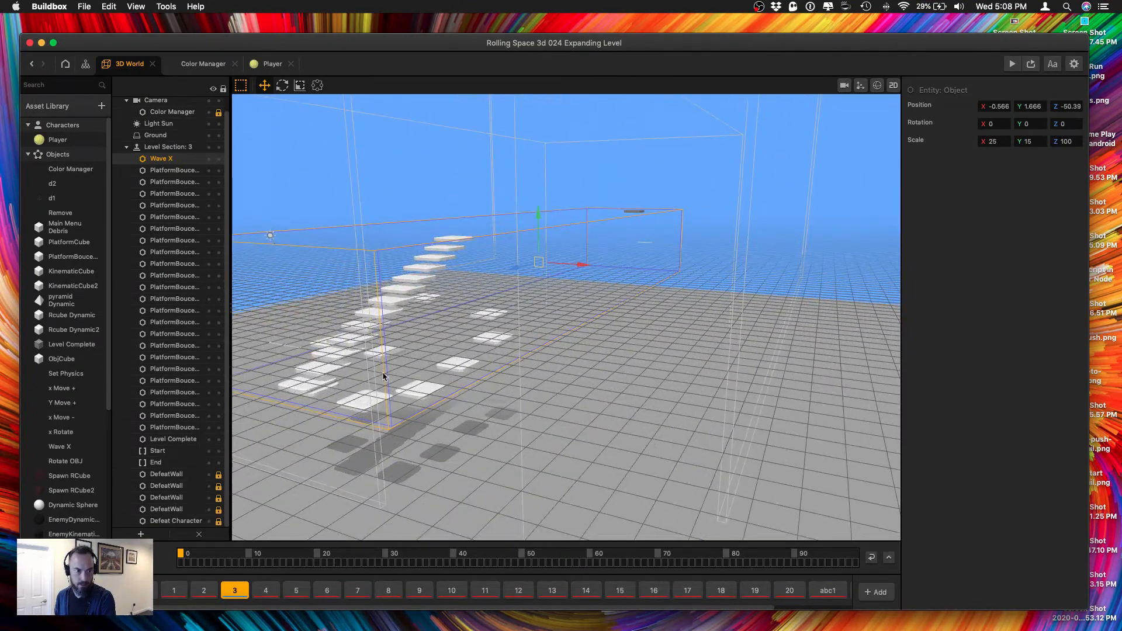
pyautogui.moveTo(391, 365); pyautogui.dragTo(419, 349, button='middle')
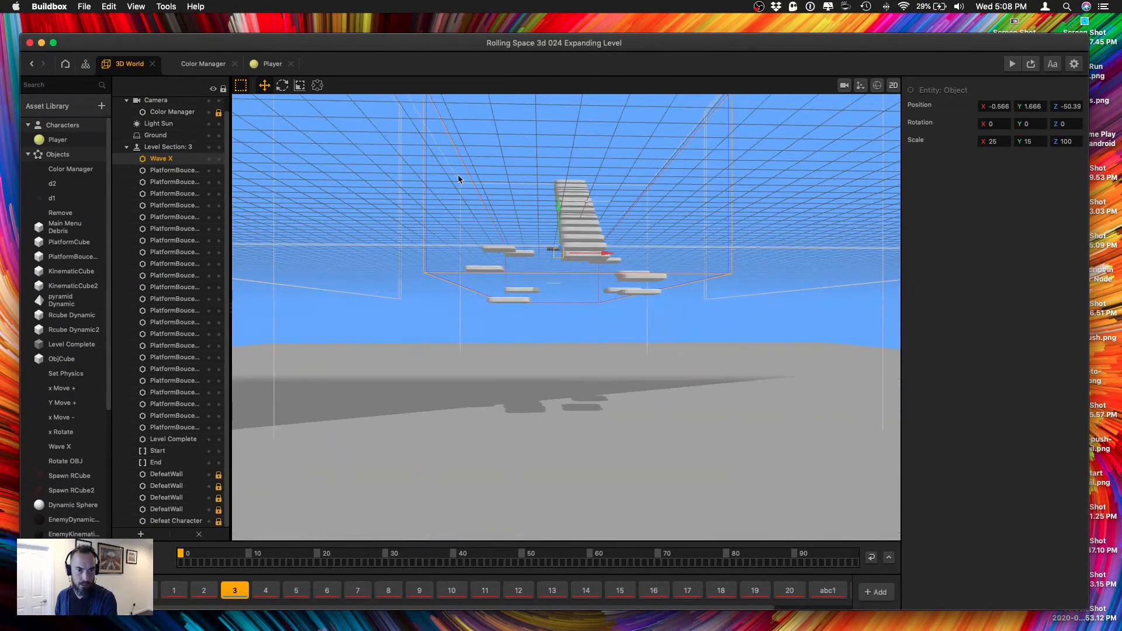
# Select all bounce platforms in level section 3, locking Start and End and leaving Level Complete and Wave X out of the selection.
pyautogui.moveTo(574, 246); pyautogui.dragTo(664, 311)
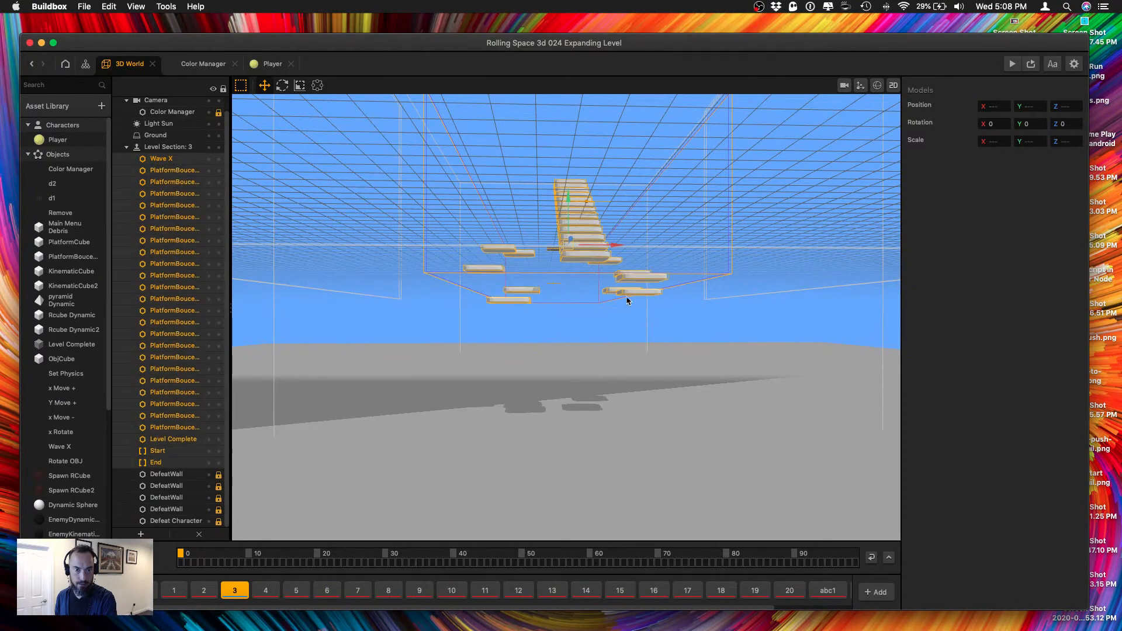
pyautogui.moveTo(626, 298); pyautogui.dragTo(512, 334, button='middle')
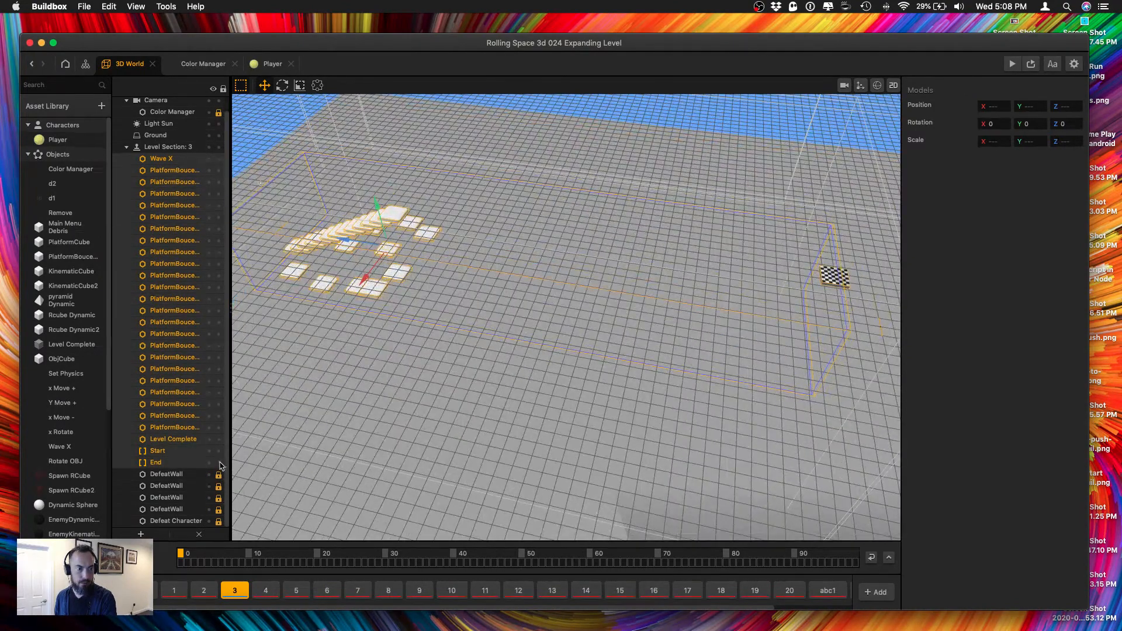
pyautogui.click(219, 464)
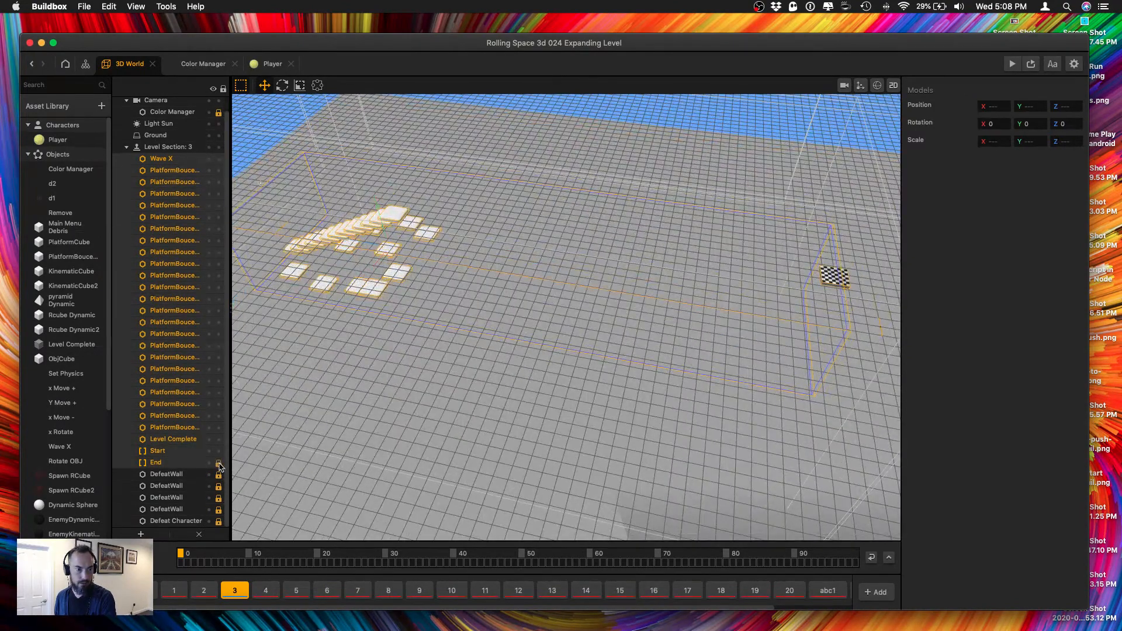
pyautogui.click(157, 451)
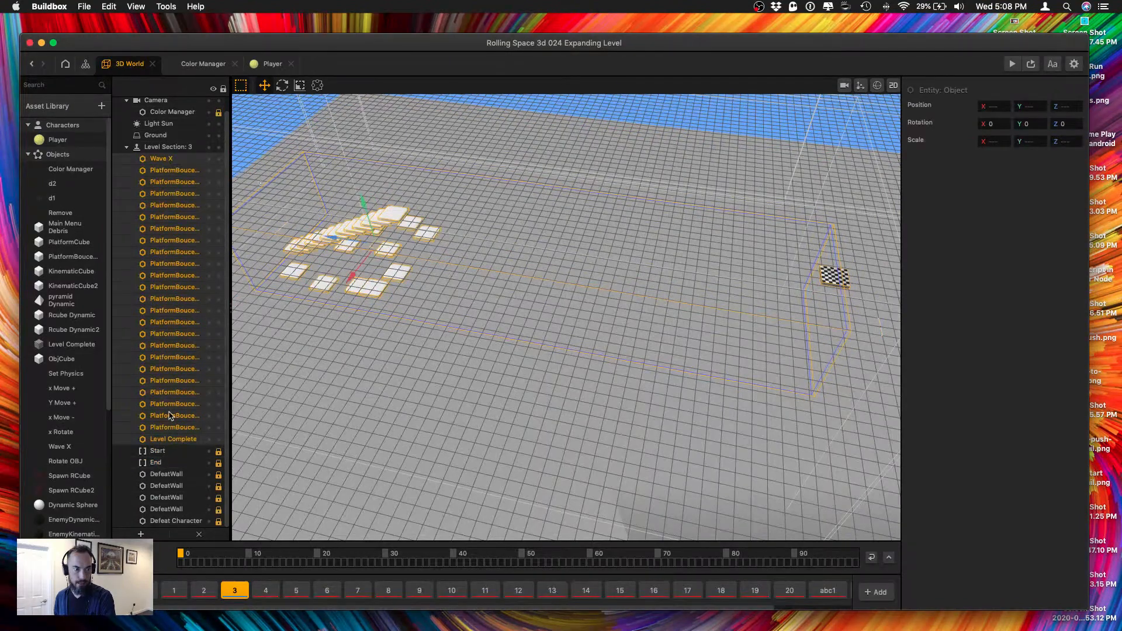
pyautogui.keyDown('super'); pyautogui.click(169, 442); pyautogui.keyUp('super')
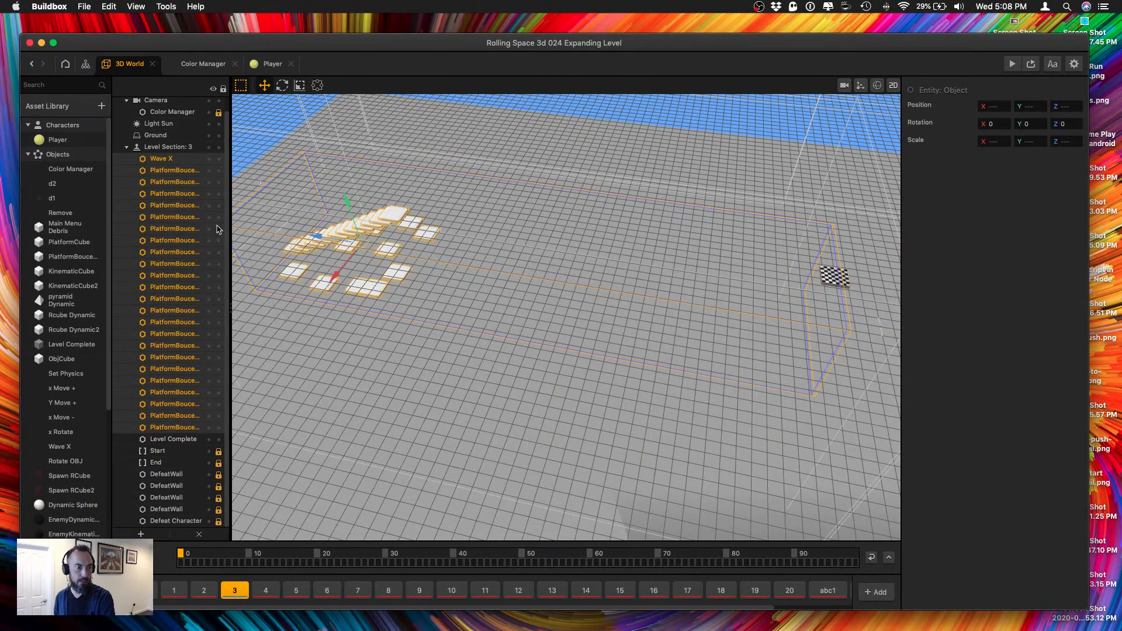
pyautogui.keyDown('super'); pyautogui.click(176, 158); pyautogui.keyUp('super')
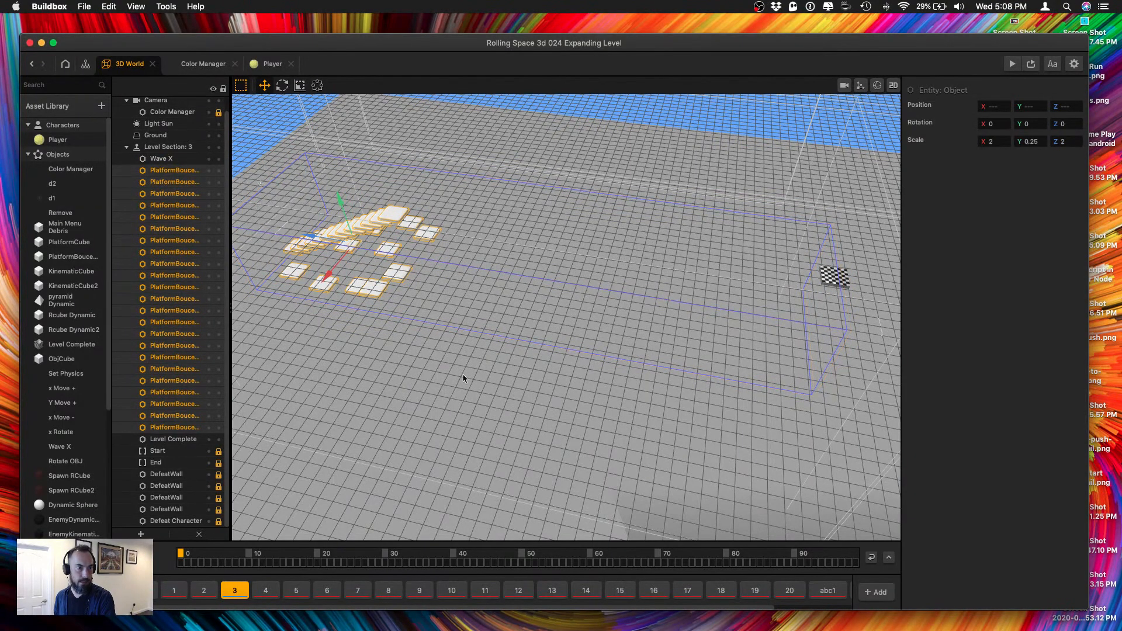
# Duplicate the selected bounce platforms and move the copy forward and upward so its staircase continues from the end of the original.
pyautogui.moveTo(474, 394); pyautogui.dragTo(493, 358, button='right')
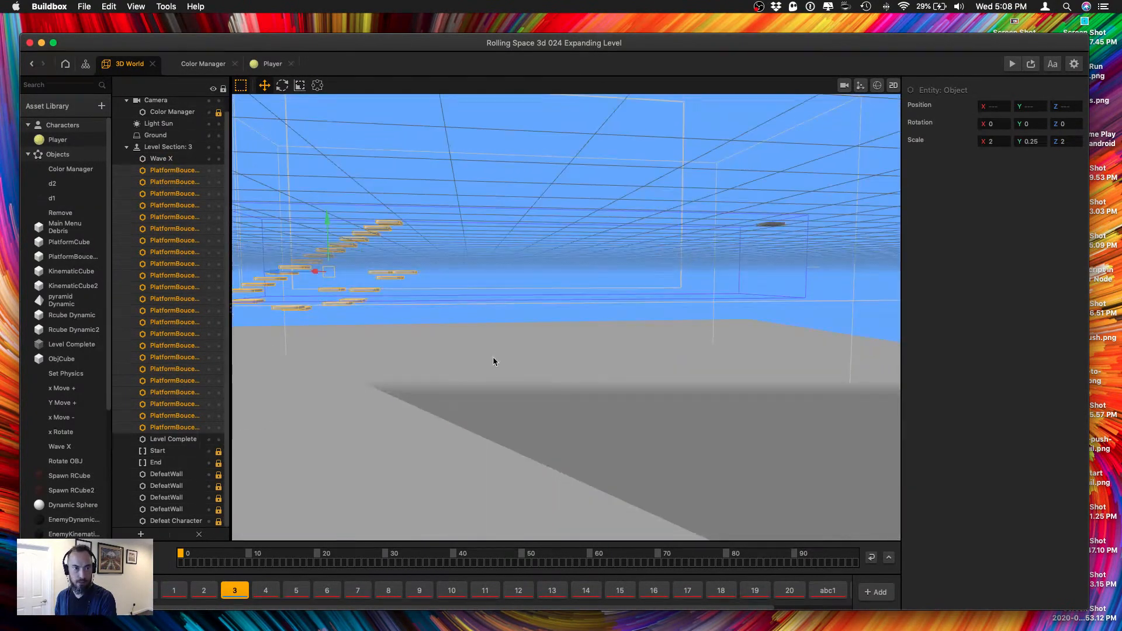
pyautogui.press('super+d')
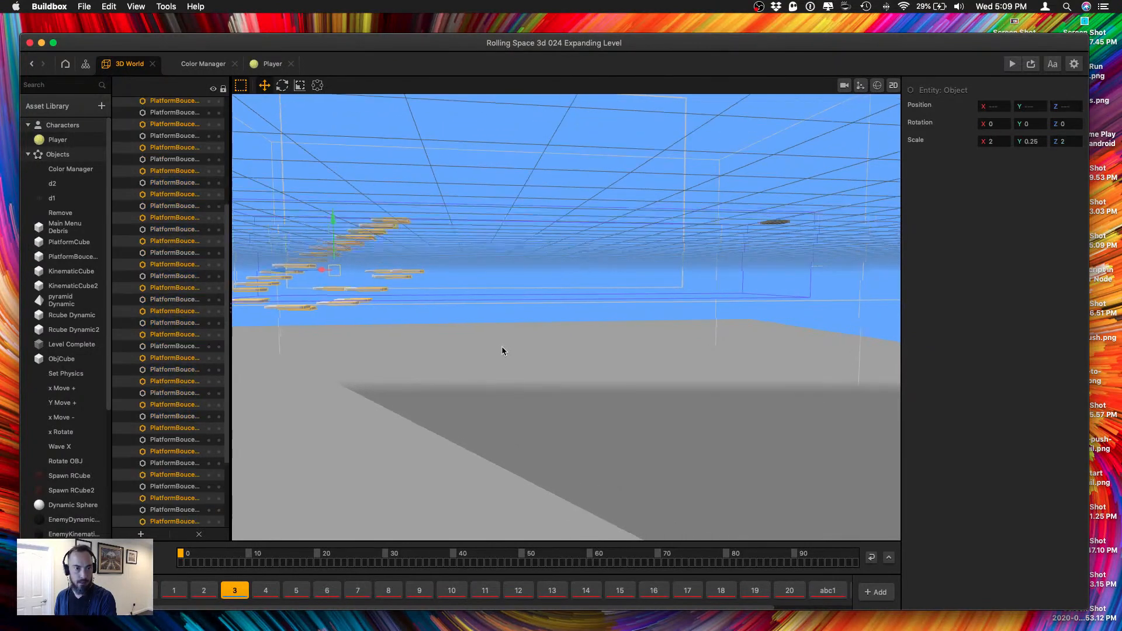
pyautogui.moveTo(318, 274); pyautogui.dragTo(442, 271)
pyautogui.moveTo(462, 217); pyautogui.dragTo(468, 152)
pyautogui.moveTo(462, 159); pyautogui.dragTo(466, 324, button='middle')
pyautogui.scroll(5, 377, 236)
pyautogui.scroll(5, 466, 318)
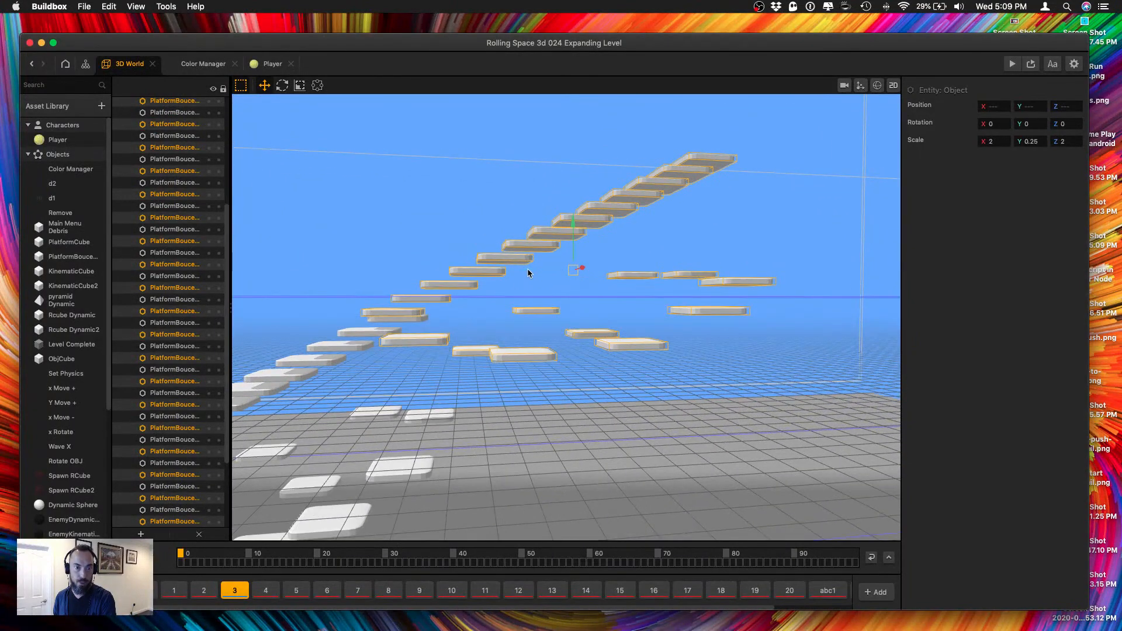
pyautogui.moveTo(527, 269); pyautogui.dragTo(529, 269)
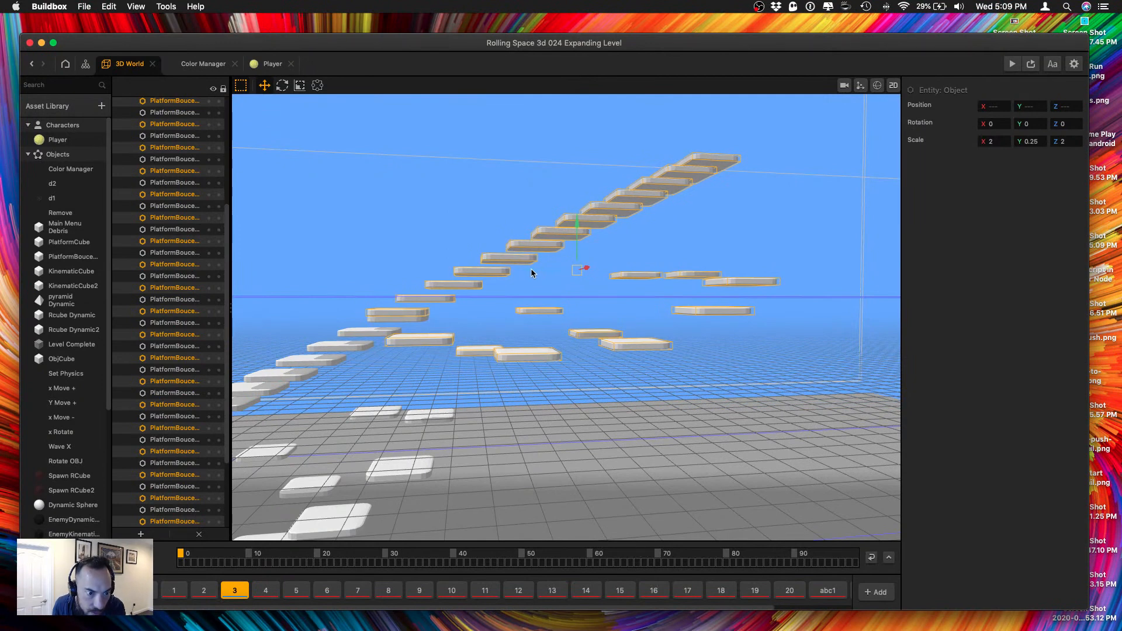
pyautogui.moveTo(531, 272); pyautogui.dragTo(533, 272)
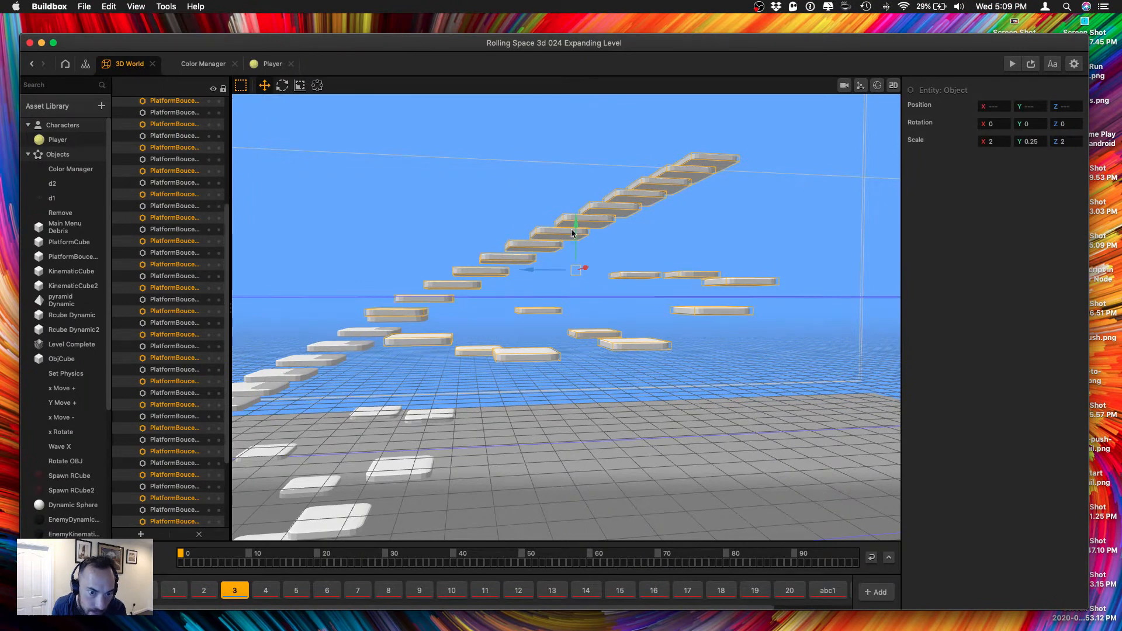
pyautogui.moveTo(576, 224); pyautogui.dragTo(576, 229)
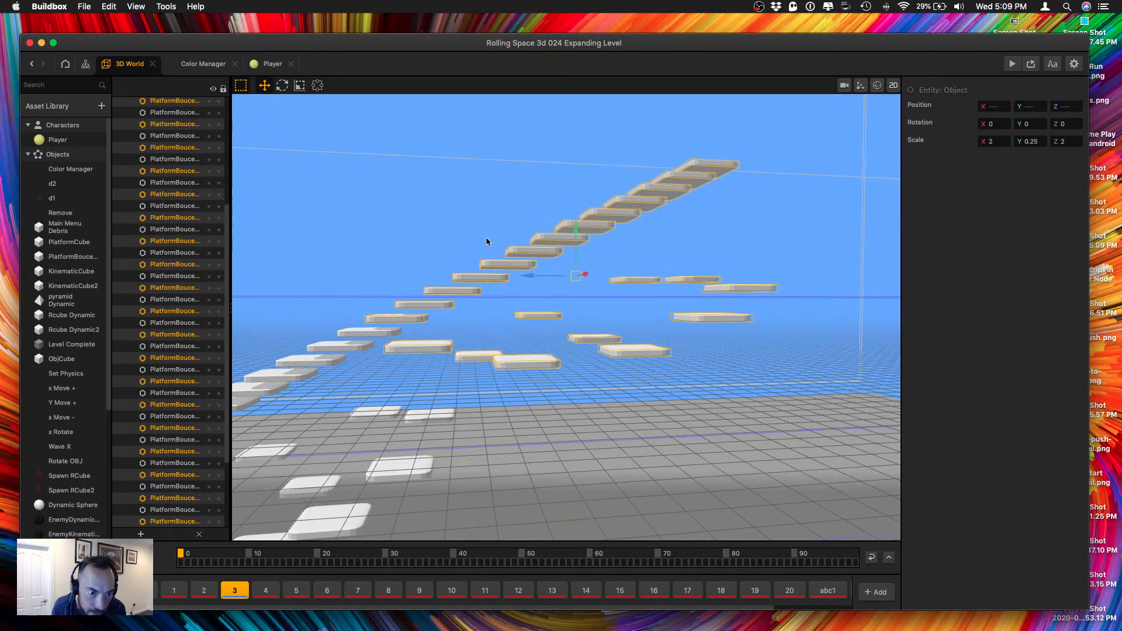
# Lock the Wave X zone of level section 3 against selection in the 3D scene.
pyautogui.moveTo(488, 243); pyautogui.dragTo(510, 260, button='right')
pyautogui.scroll(5, 515, 338)
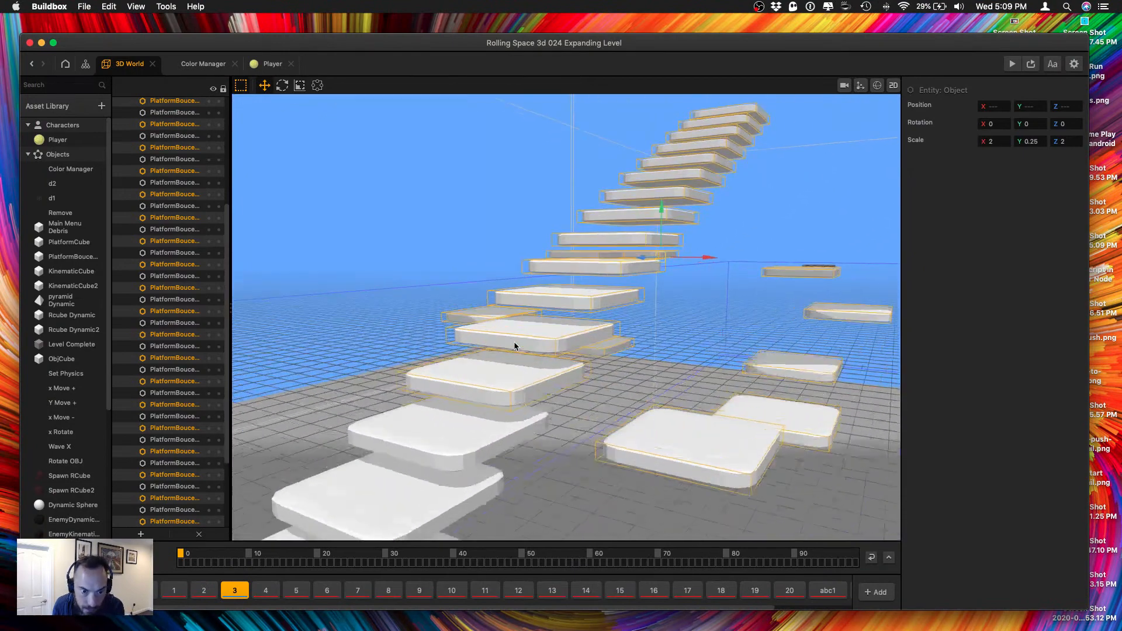
pyautogui.click(610, 374)
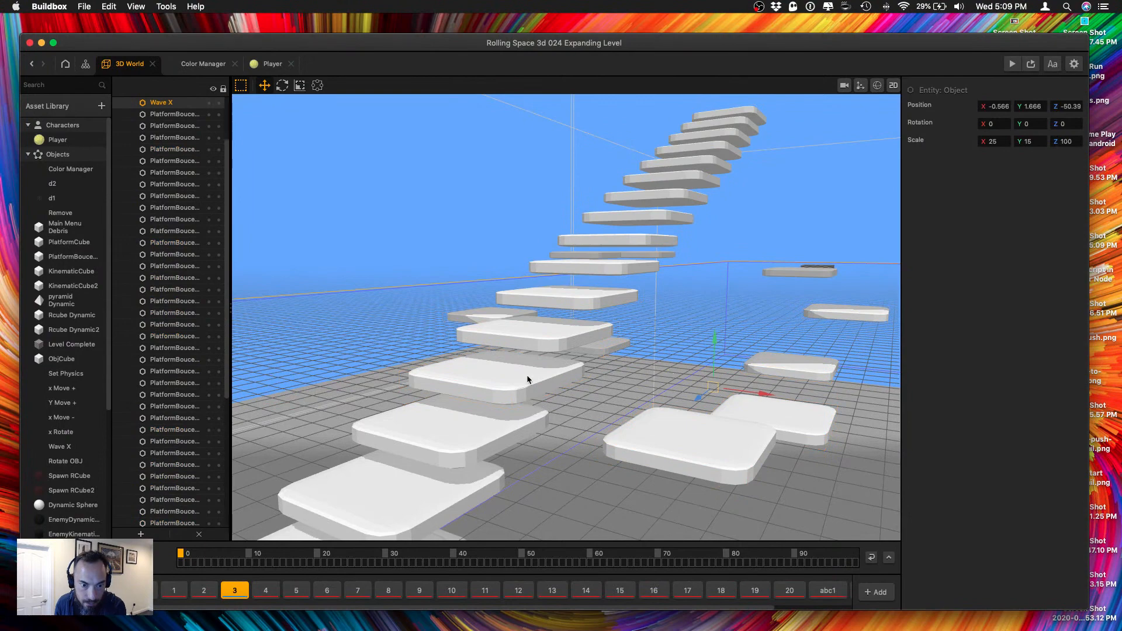
pyautogui.moveTo(506, 343); pyautogui.dragTo(584, 415, button='right')
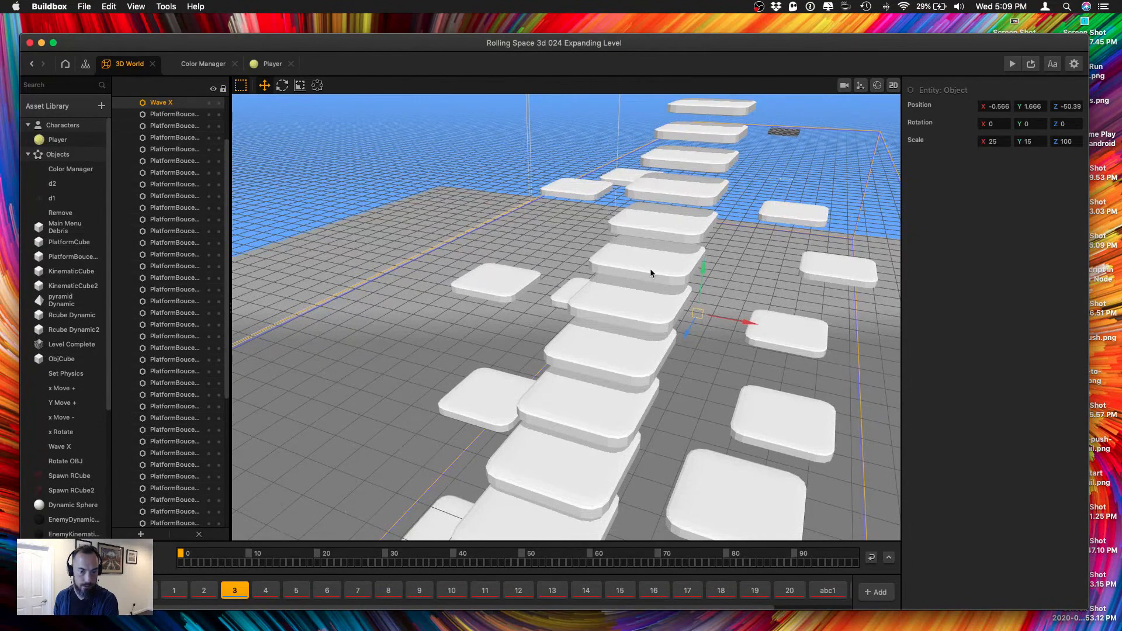
pyautogui.click(219, 103)
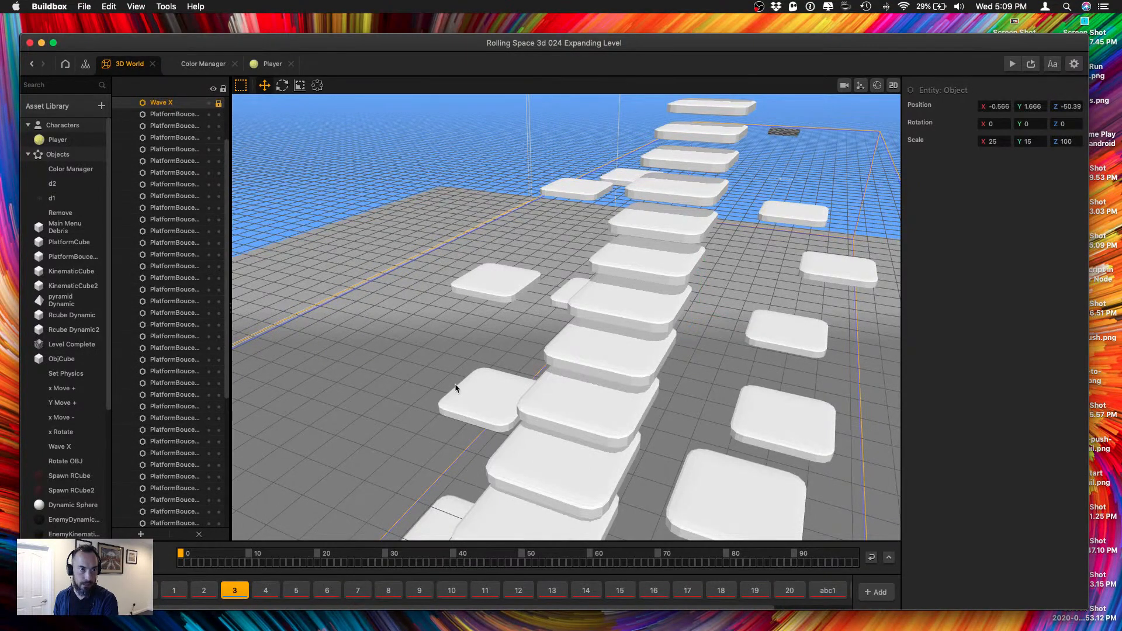
# Delete the redundant overlapping platform where the first and second staircase flights meet, undoing the deletion of the neighbouring platform.
pyautogui.click(583, 427)
pyautogui.press('Delete')
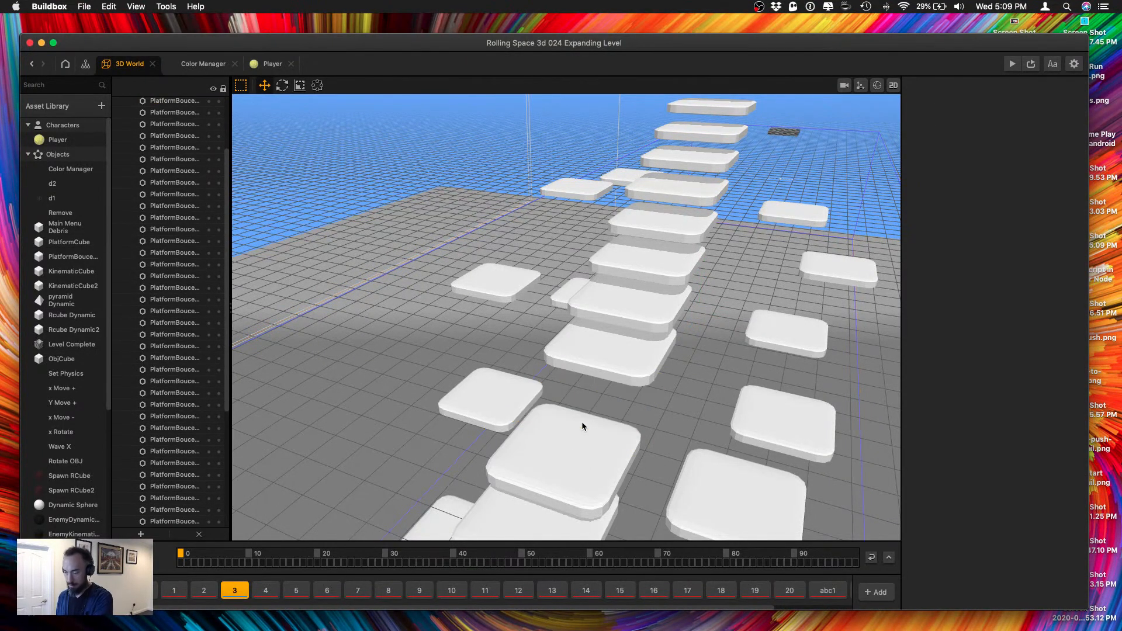
pyautogui.press('super+z')
pyautogui.click(567, 475)
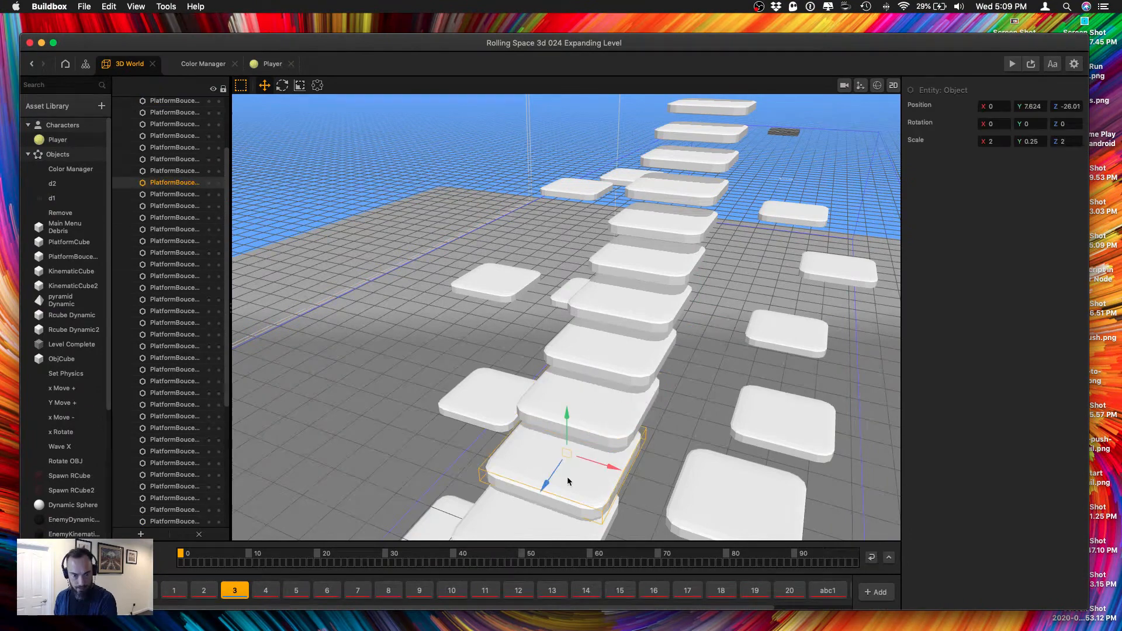
pyautogui.press('Delete')
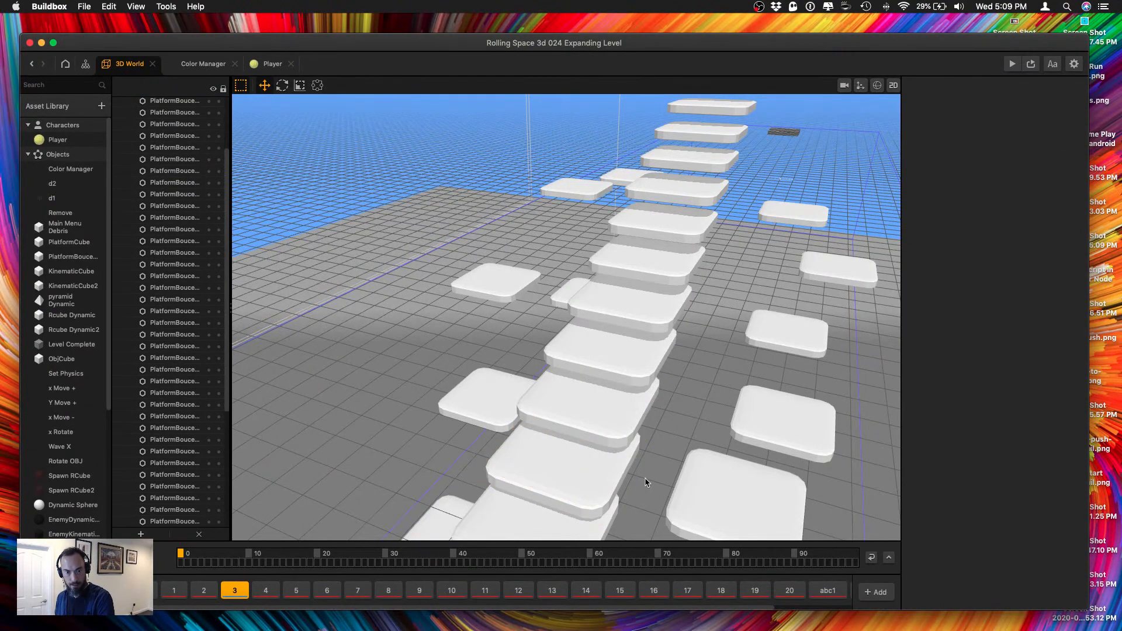
# Duplicate the second flight with its side platforms and move the copy toward the finish and up to form a third flight.
pyautogui.moveTo(647, 481); pyautogui.dragTo(566, 451, button='right')
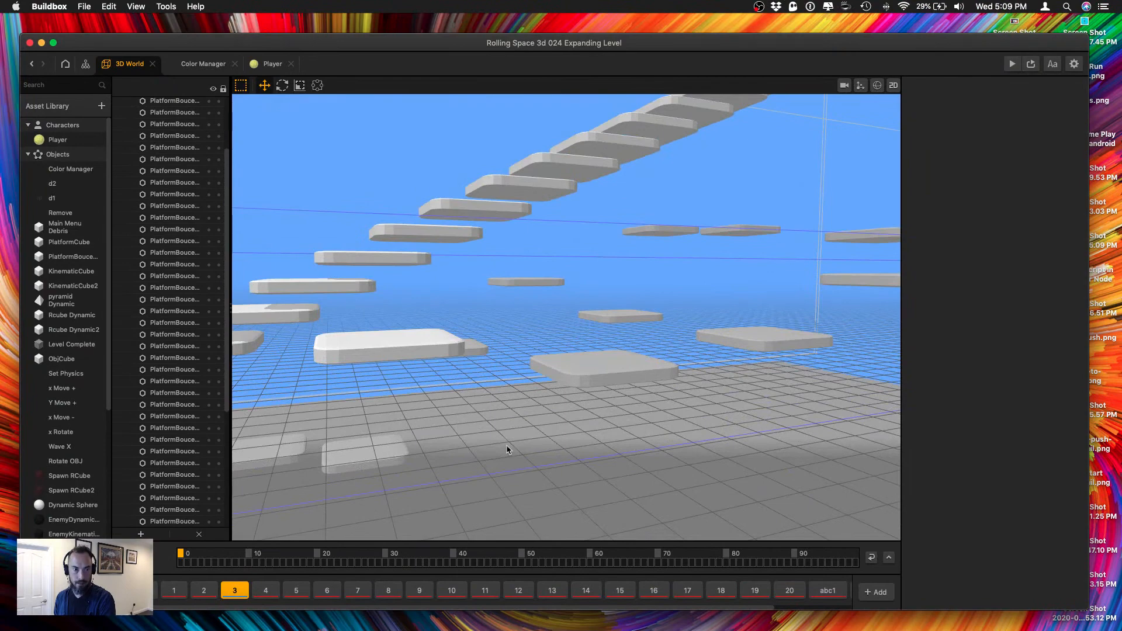
pyautogui.scroll(-10, 510, 448)
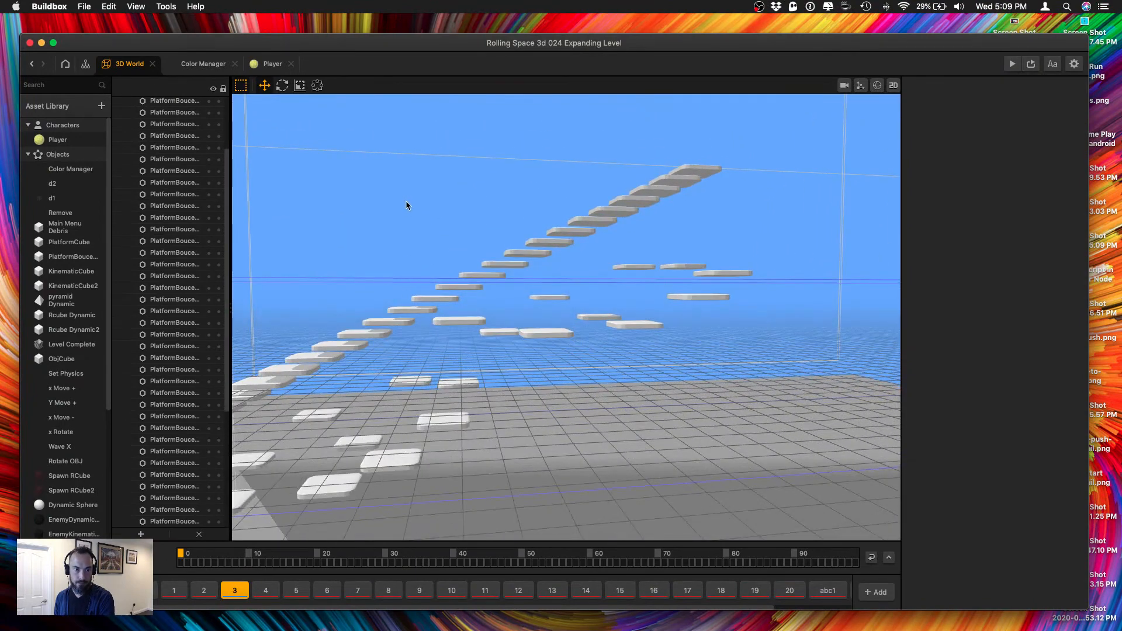
pyautogui.moveTo(380, 153); pyautogui.dragTo(755, 355)
pyautogui.moveTo(737, 354); pyautogui.dragTo(385, 366, button='right')
pyautogui.press('super+d')
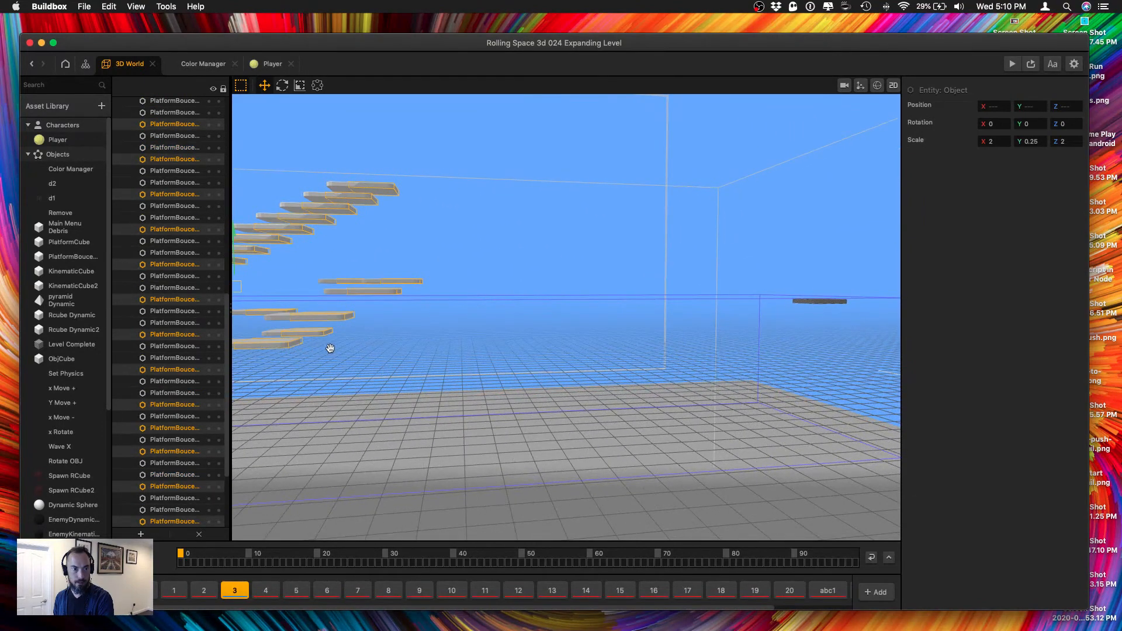
pyautogui.moveTo(327, 345); pyautogui.dragTo(522, 371, button='right')
pyautogui.moveTo(411, 316); pyautogui.dragTo(699, 327)
pyautogui.moveTo(672, 305); pyautogui.dragTo(577, 333, button='middle')
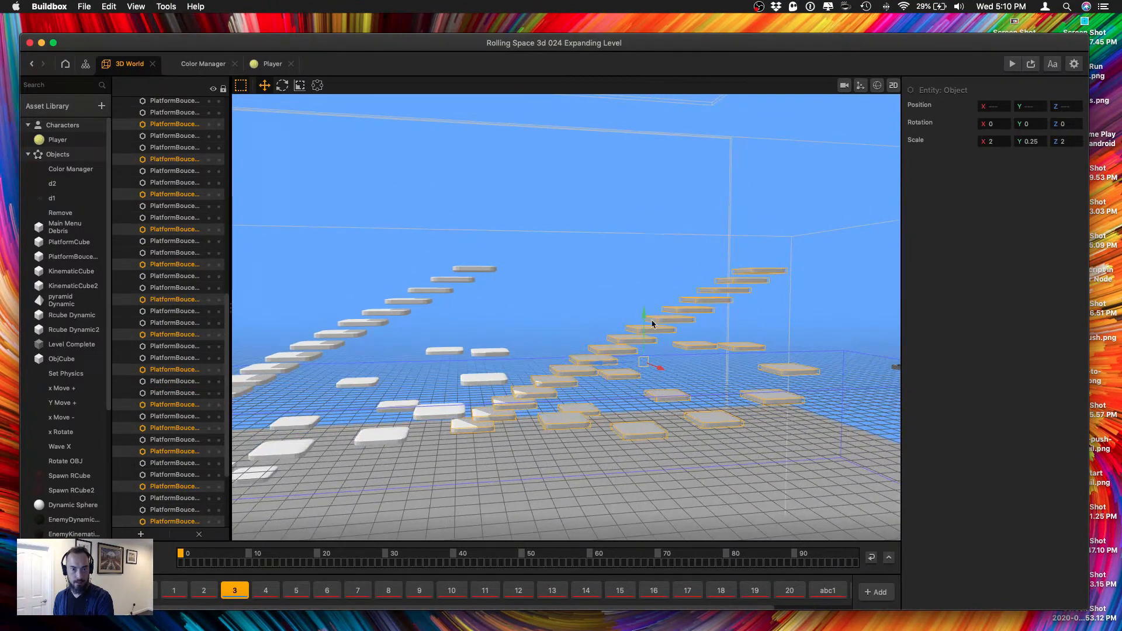
pyautogui.moveTo(642, 318); pyautogui.dragTo(611, 168)
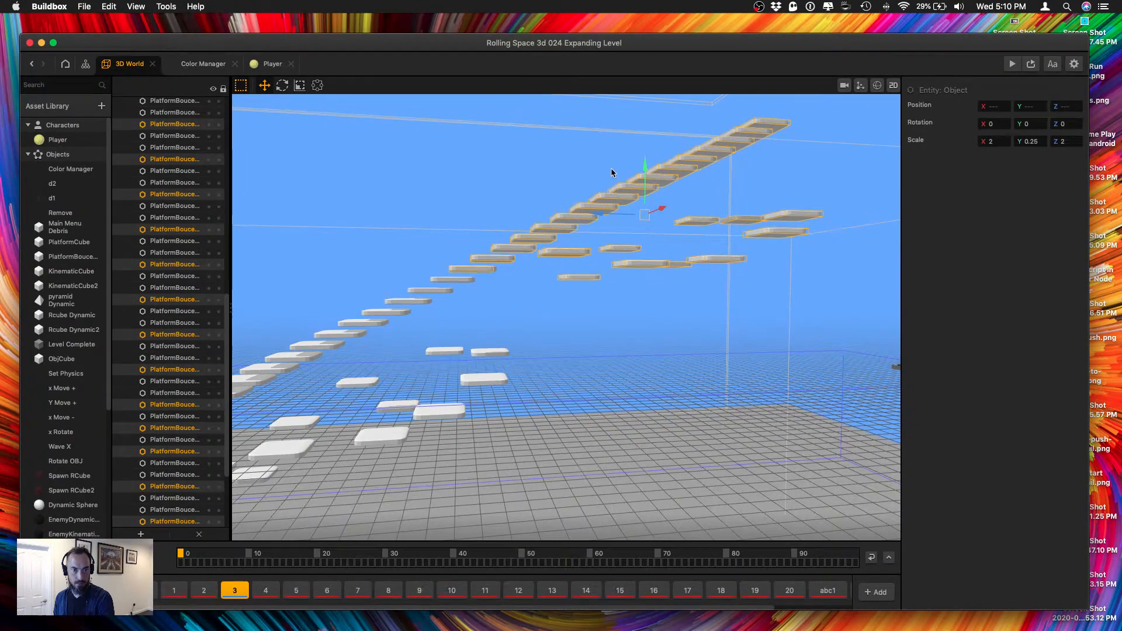
pyautogui.moveTo(594, 208); pyautogui.dragTo(597, 211)
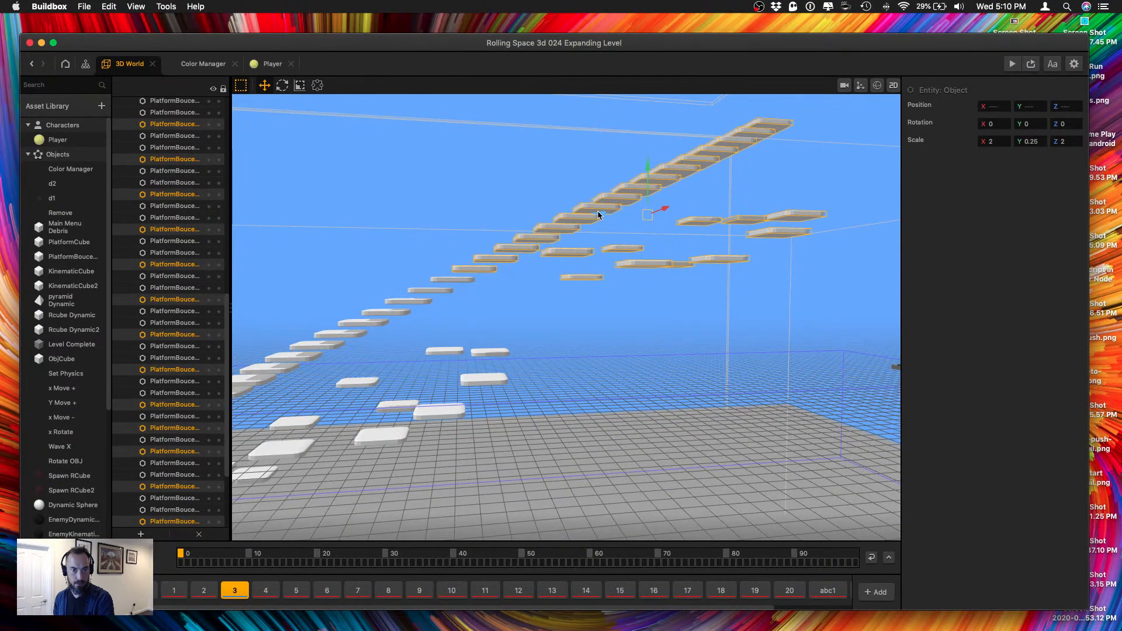
# Inspect the joint between the second and third staircase flights, selecting the platform where they meet.
pyautogui.moveTo(504, 211); pyautogui.dragTo(578, 225, button='middle')
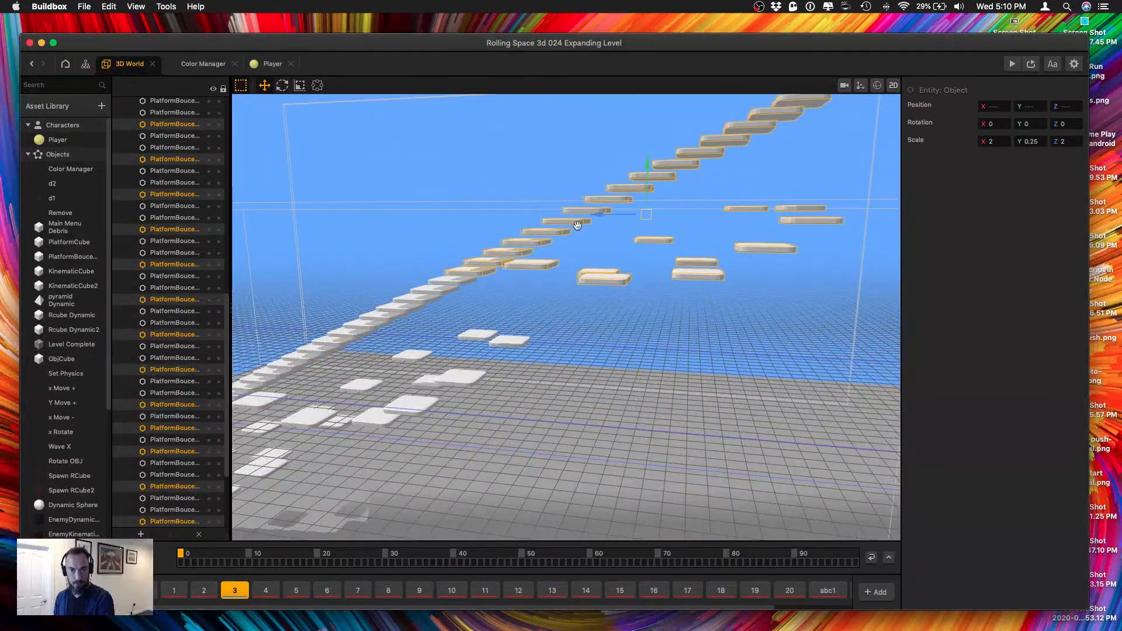
pyautogui.moveTo(623, 258); pyautogui.dragTo(539, 281, button='middle')
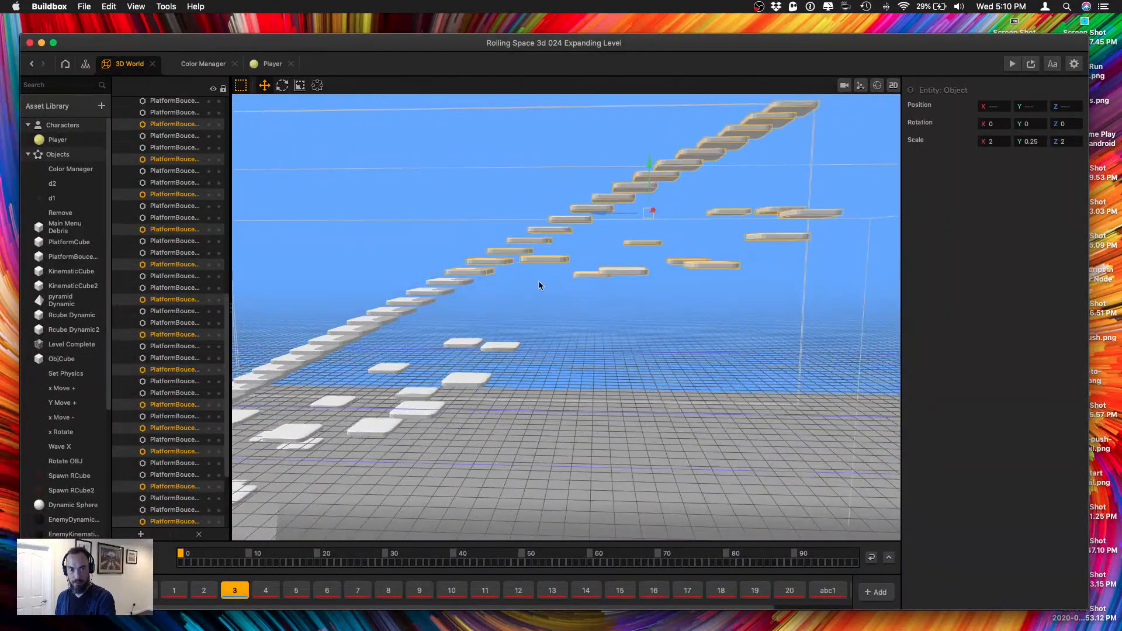
pyautogui.click(448, 249)
pyautogui.click(458, 272)
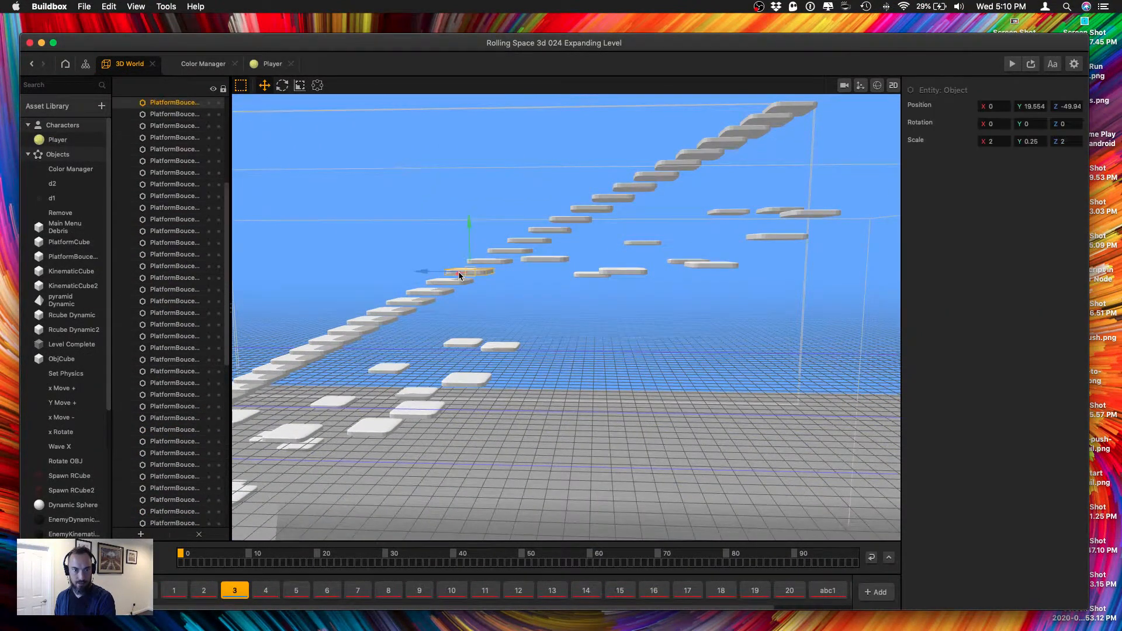
pyautogui.click(459, 275)
pyautogui.moveTo(482, 280); pyautogui.dragTo(500, 286, button='middle')
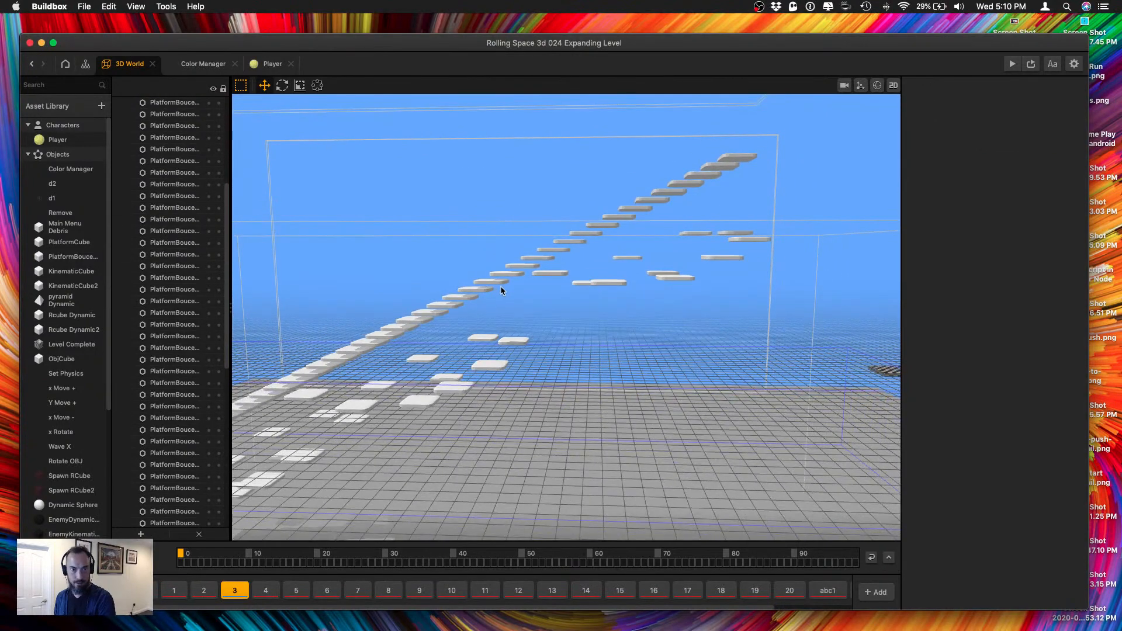
# Duplicate the third flight with its side platforms and place the copy farther along and higher to extend the staircase past the finish.
pyautogui.moveTo(501, 288); pyautogui.dragTo(776, 146)
pyautogui.moveTo(710, 269); pyautogui.dragTo(464, 321, button='middle')
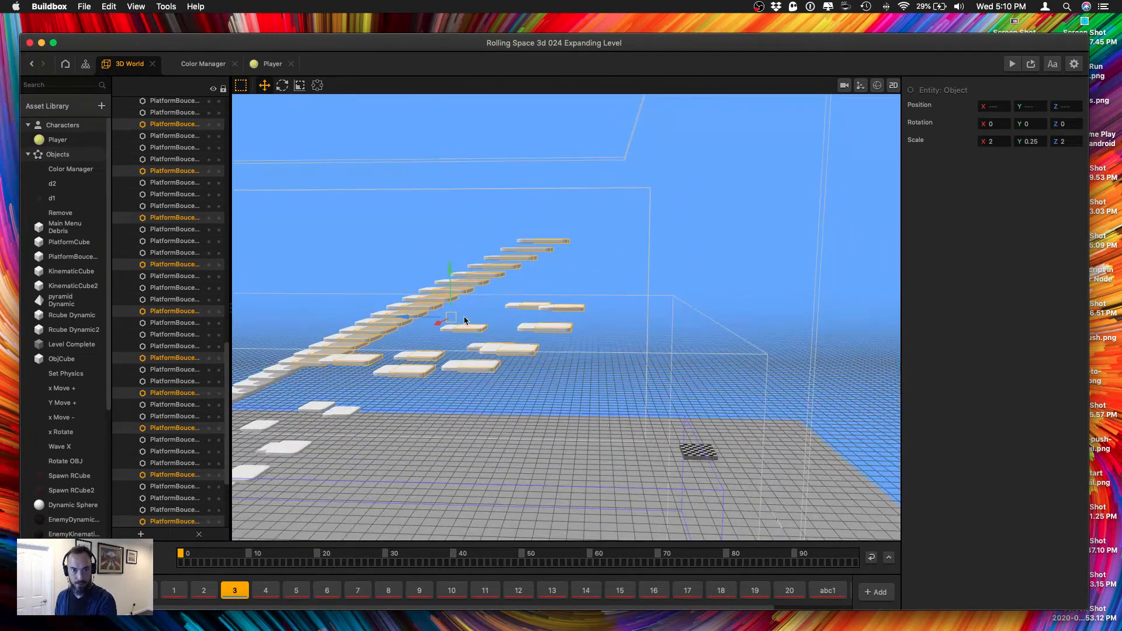
pyautogui.moveTo(423, 319); pyautogui.dragTo(595, 307)
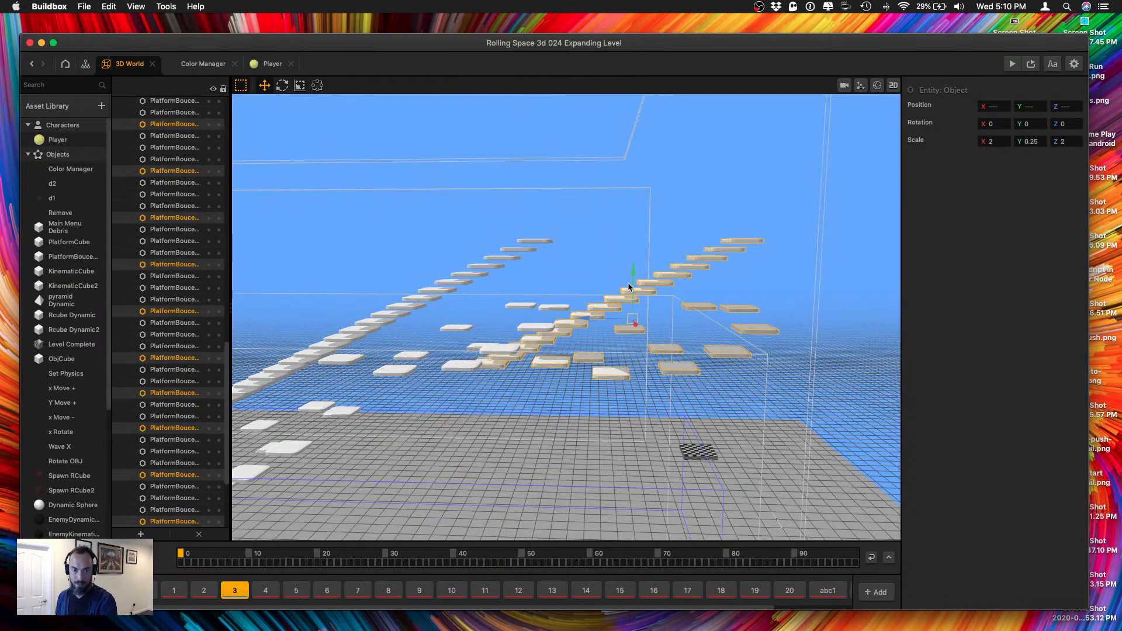
pyautogui.moveTo(628, 286); pyautogui.dragTo(642, 157)
pyautogui.moveTo(580, 199); pyautogui.dragTo(632, 193)
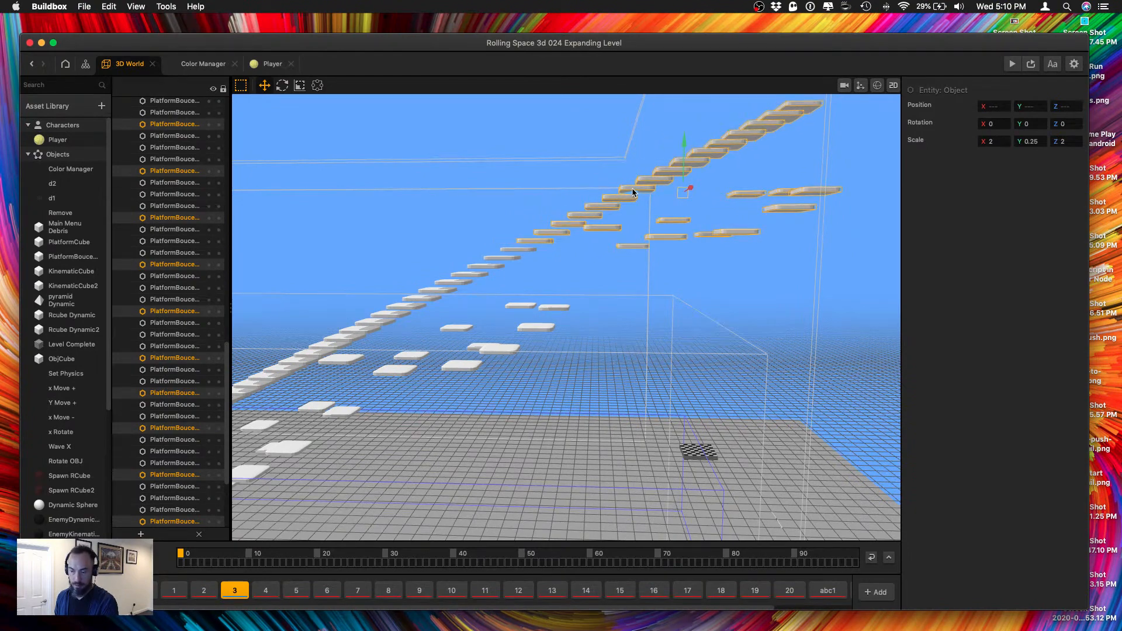
# Select most of the side platforms beside the topmost flight and move them down and back toward the start.
pyautogui.scroll(6, 515, 251)
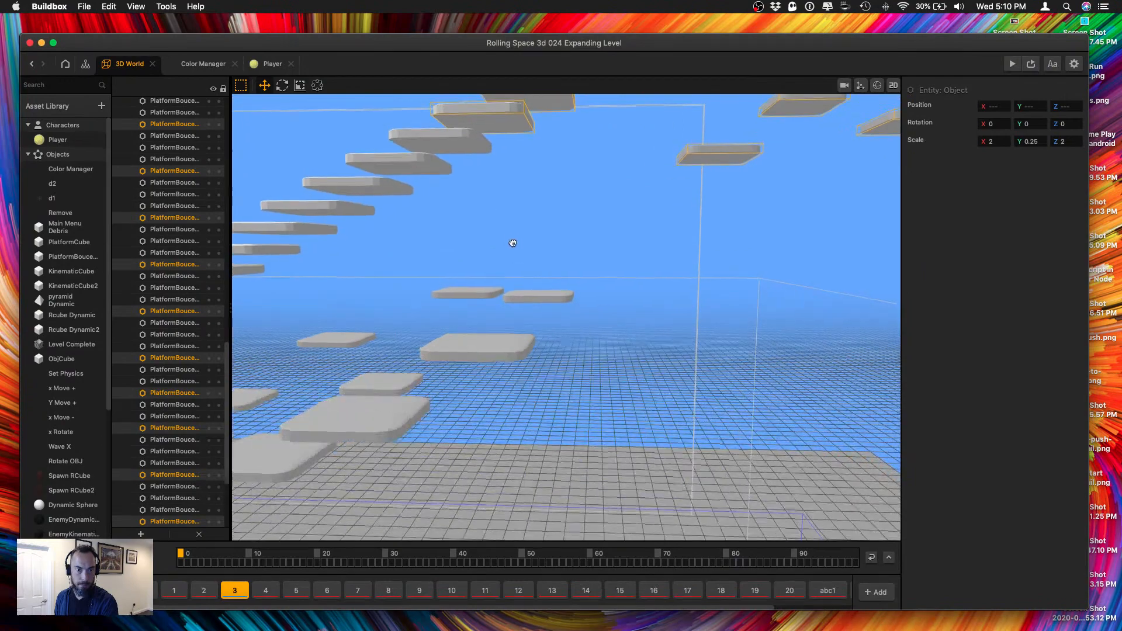
pyautogui.moveTo(513, 243); pyautogui.dragTo(594, 313, button='middle')
pyautogui.scroll(-6, 569, 322)
pyautogui.scroll(-5, 587, 318)
pyautogui.click(685, 363)
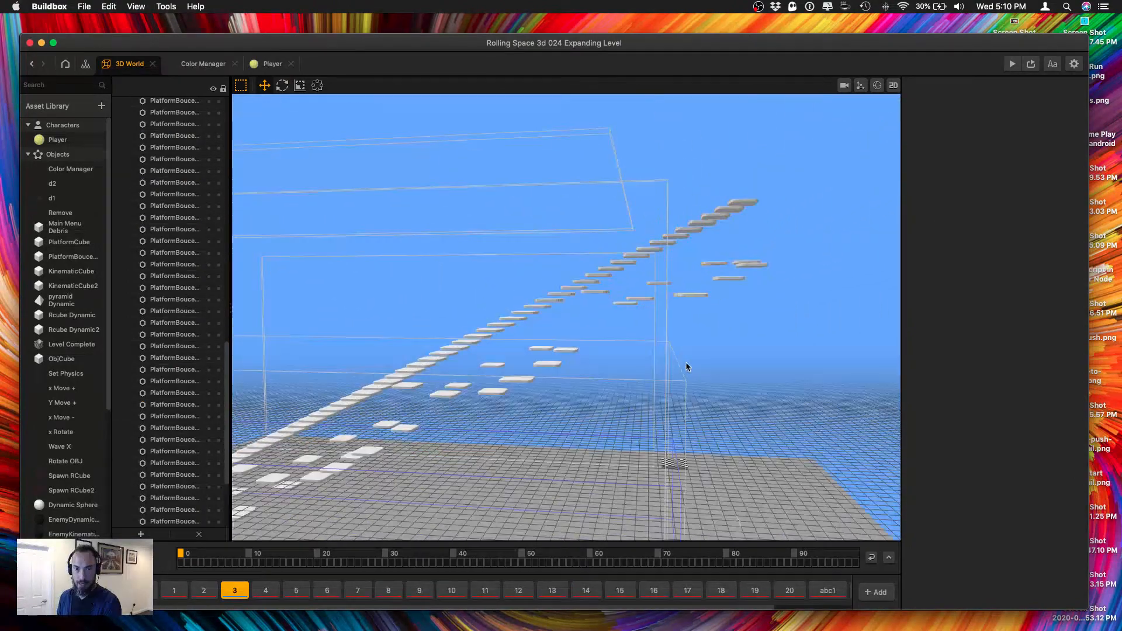
pyautogui.moveTo(755, 335); pyautogui.dragTo(629, 293)
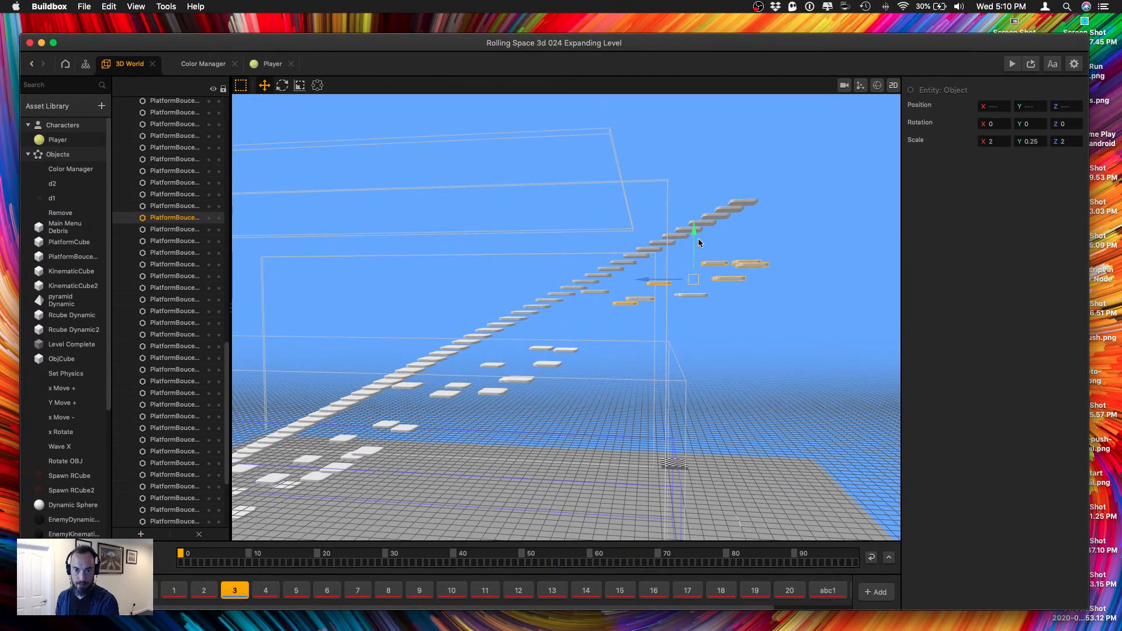
pyautogui.moveTo(698, 237); pyautogui.dragTo(541, 320)
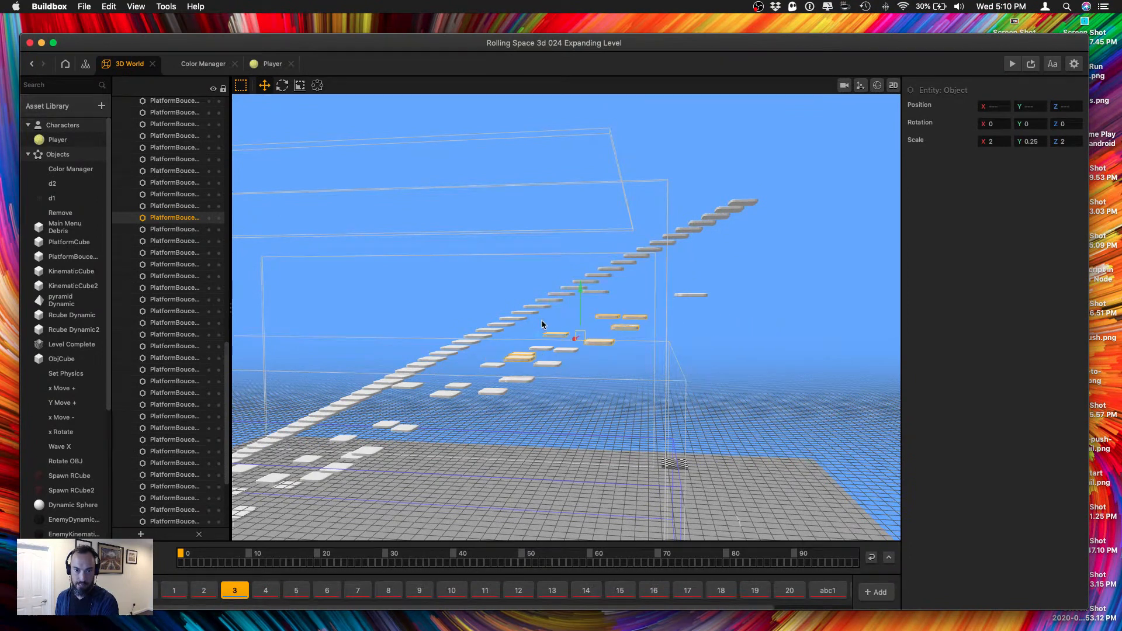
# Raise the Level Complete platform to the height of the staircase, at about Y 43.3.
pyautogui.click(730, 438)
pyautogui.click(669, 466)
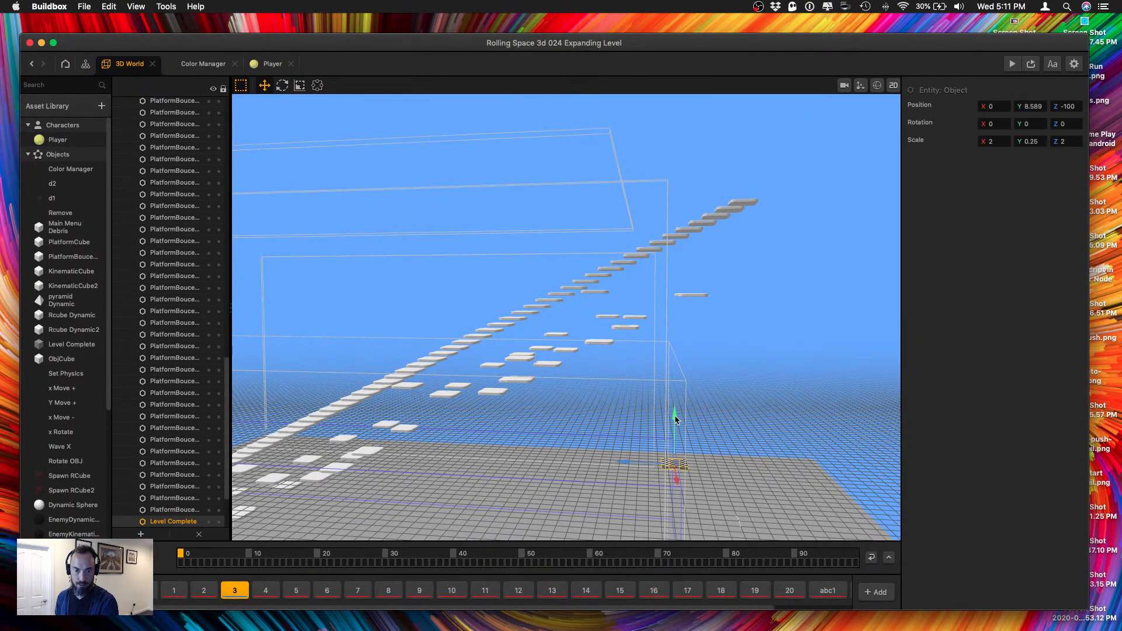
pyautogui.moveTo(675, 412); pyautogui.dragTo(664, 200)
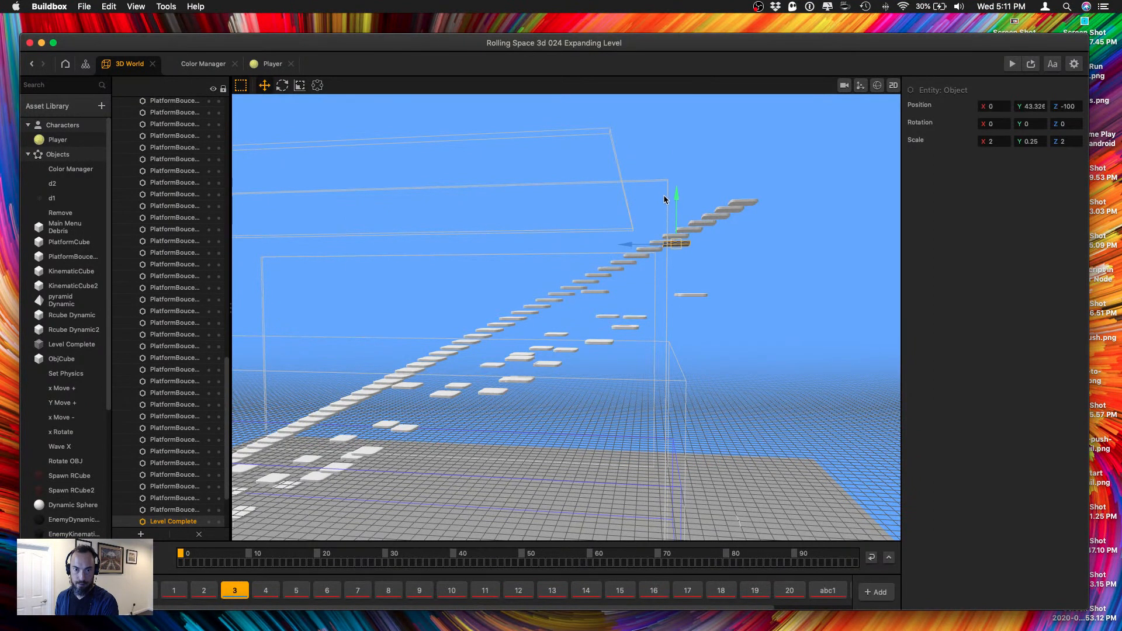
# Select the staircase platforms extending past the raised Level Complete platform and lower them to near the ground grid.
pyautogui.click(660, 243)
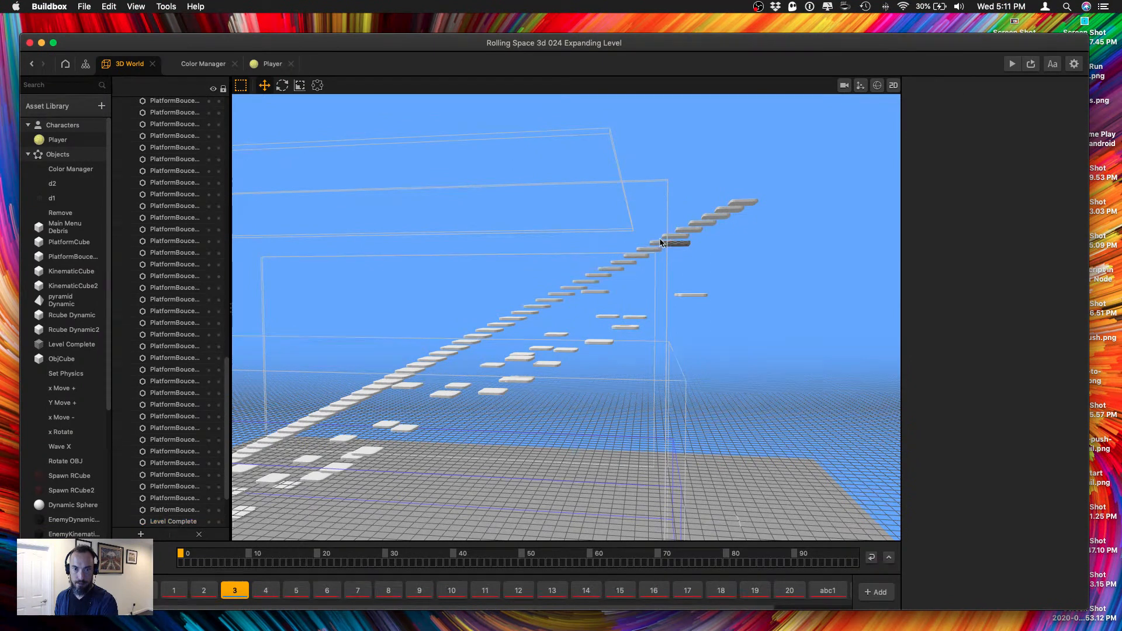
pyautogui.keyDown('shift'); pyautogui.click(679, 235); pyautogui.keyUp('shift')
pyautogui.keyDown('shift'); pyautogui.click(690, 229); pyautogui.keyUp('shift')
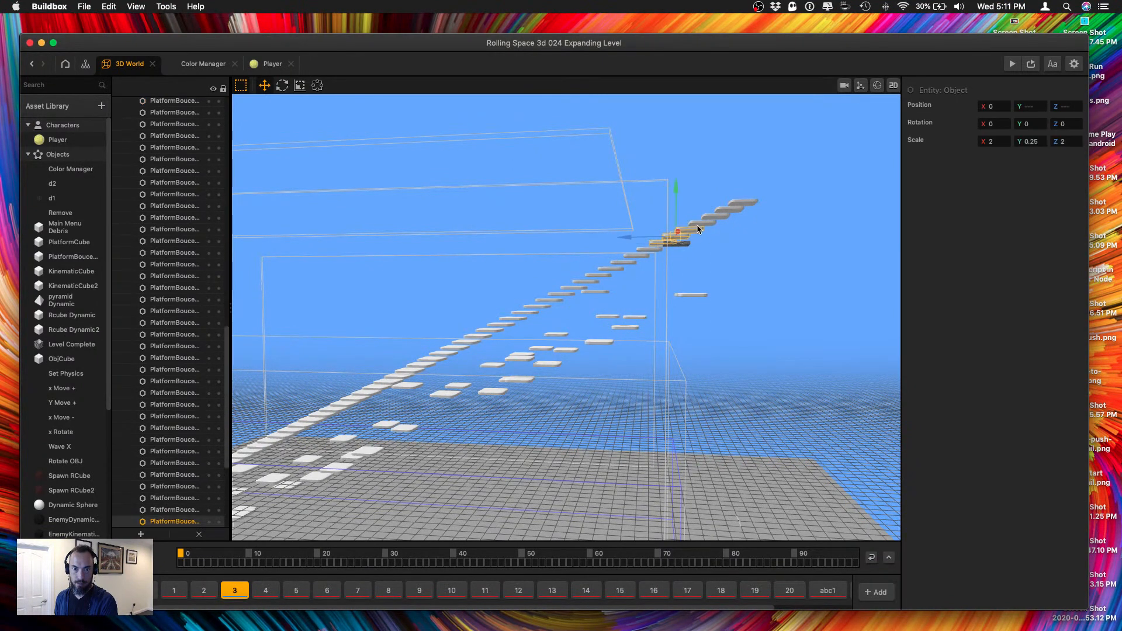
pyautogui.keyDown('shift'); pyautogui.click(705, 222); pyautogui.keyUp('shift')
pyautogui.keyDown('shift'); pyautogui.click(720, 215); pyautogui.keyUp('shift')
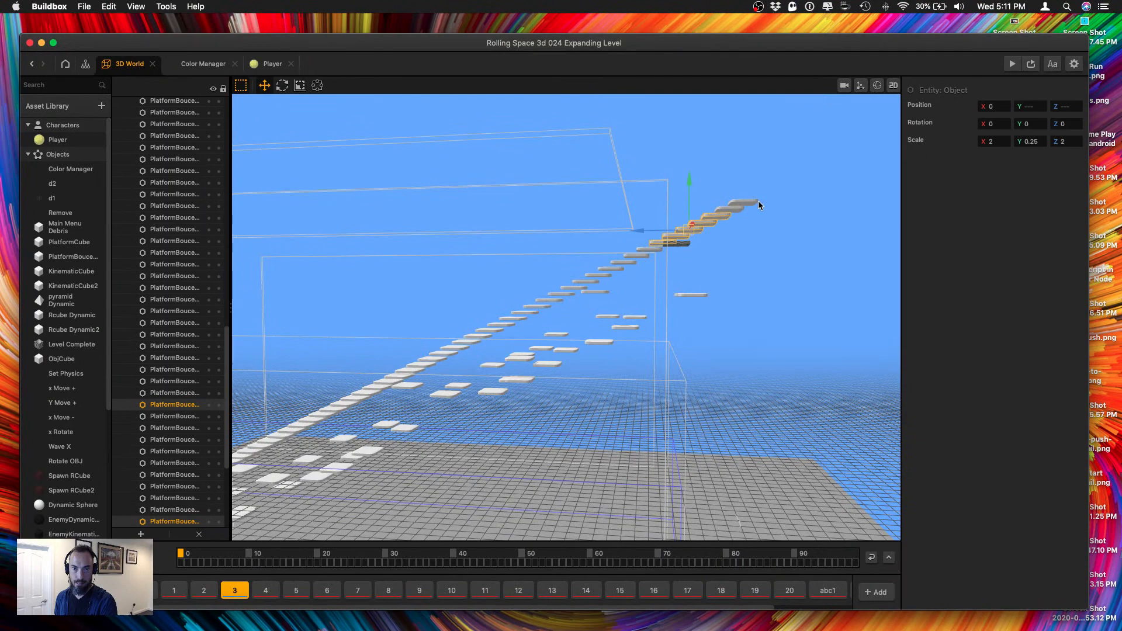
pyautogui.keyDown('shift'); pyautogui.click(728, 209); pyautogui.keyUp('shift')
pyautogui.keyDown('shift'); pyautogui.click(741, 204); pyautogui.keyUp('shift')
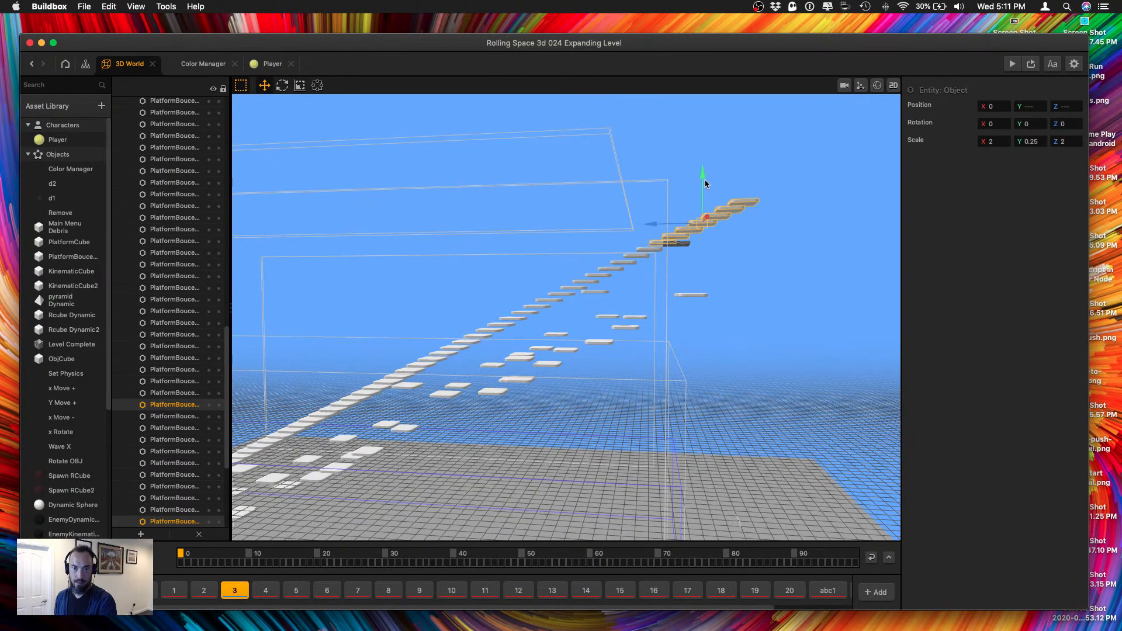
pyautogui.moveTo(705, 184); pyautogui.dragTo(725, 438)
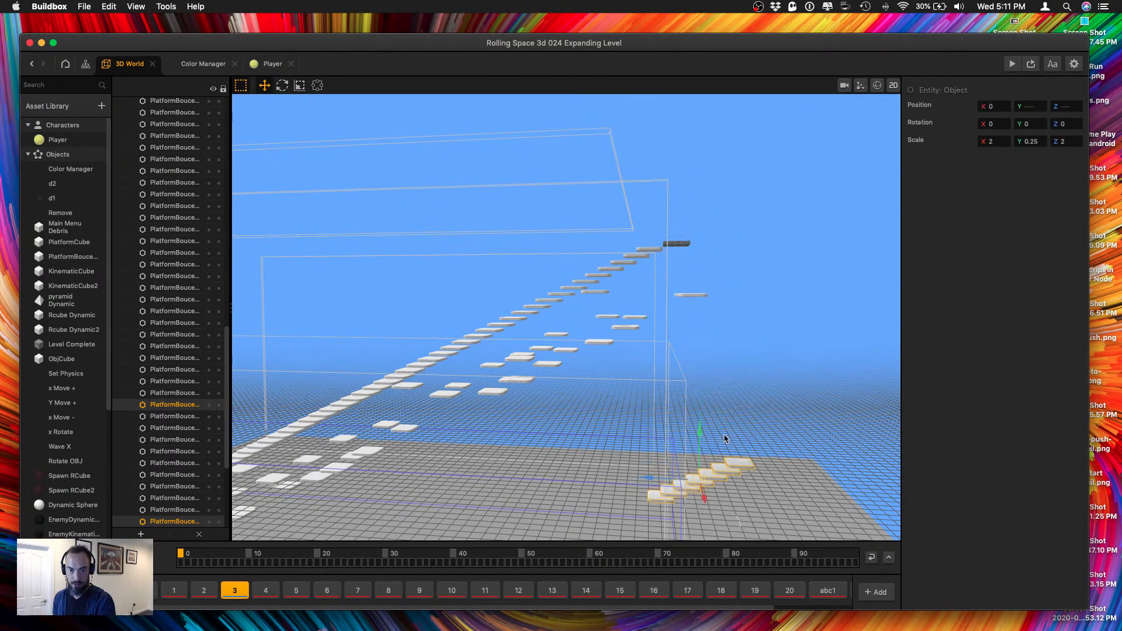
# Align the view by Y and move the lowered platforms sideways, clear of the staircase, to about X 12.2.
pyautogui.moveTo(723, 444); pyautogui.dragTo(786, 446, button='right')
pyautogui.moveTo(610, 437); pyautogui.dragTo(517, 503)
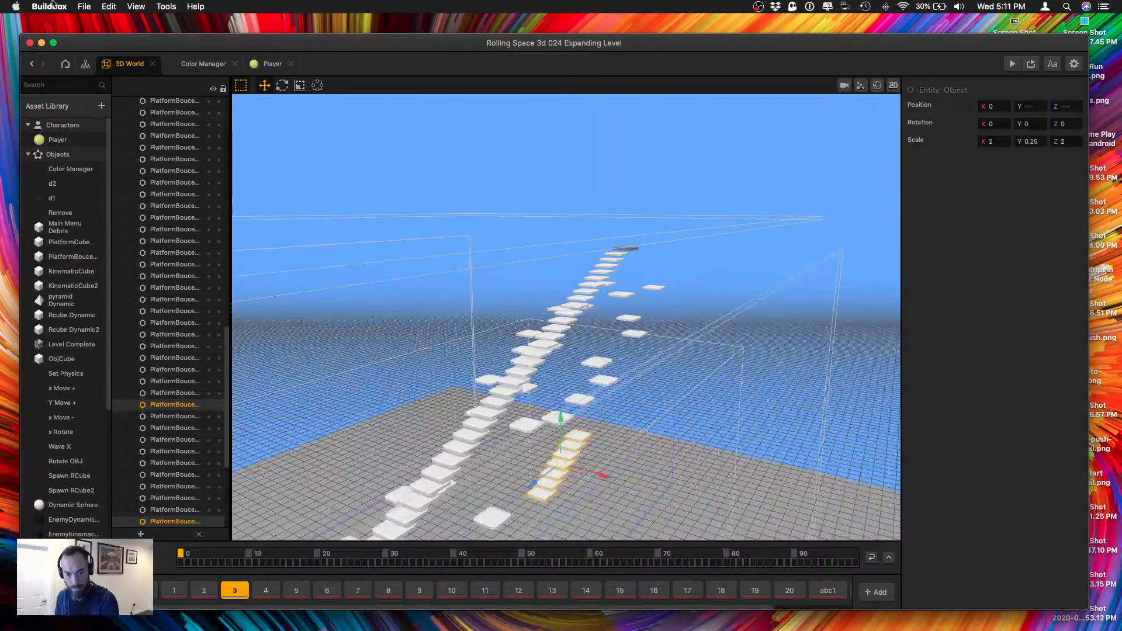
pyautogui.click(126, 7)
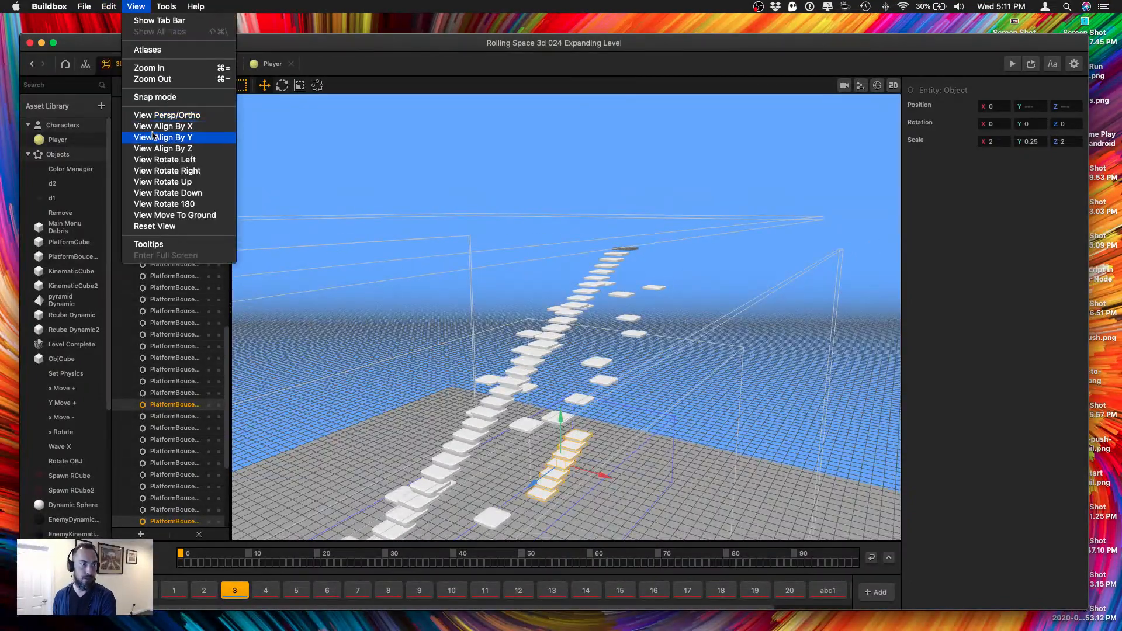
pyautogui.click(192, 141)
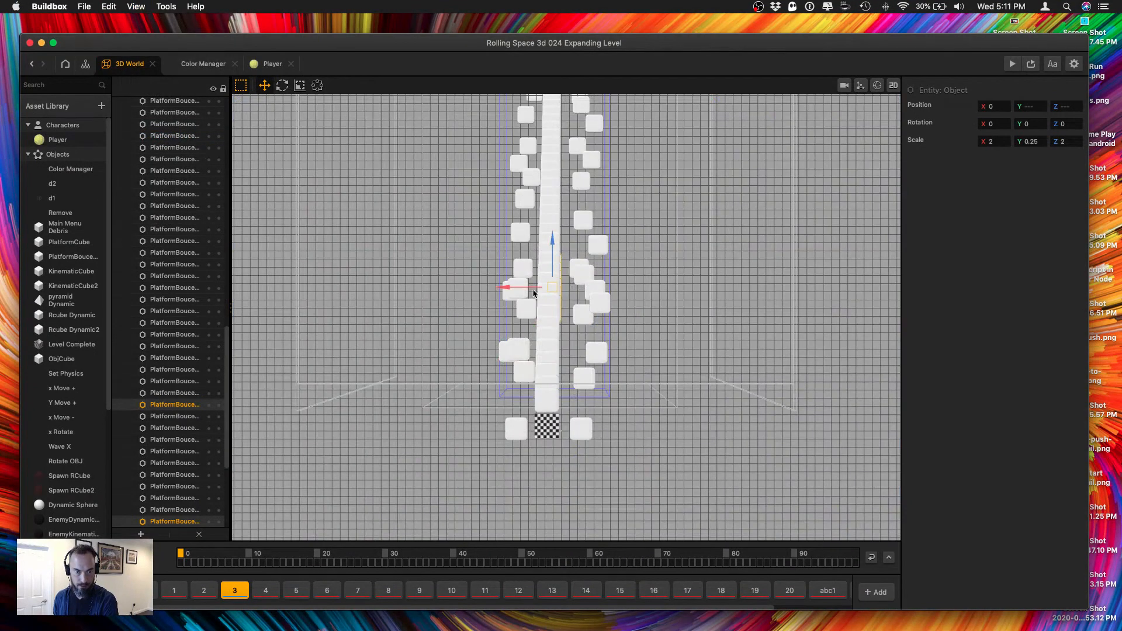
pyautogui.moveTo(519, 287); pyautogui.dragTo(467, 279)
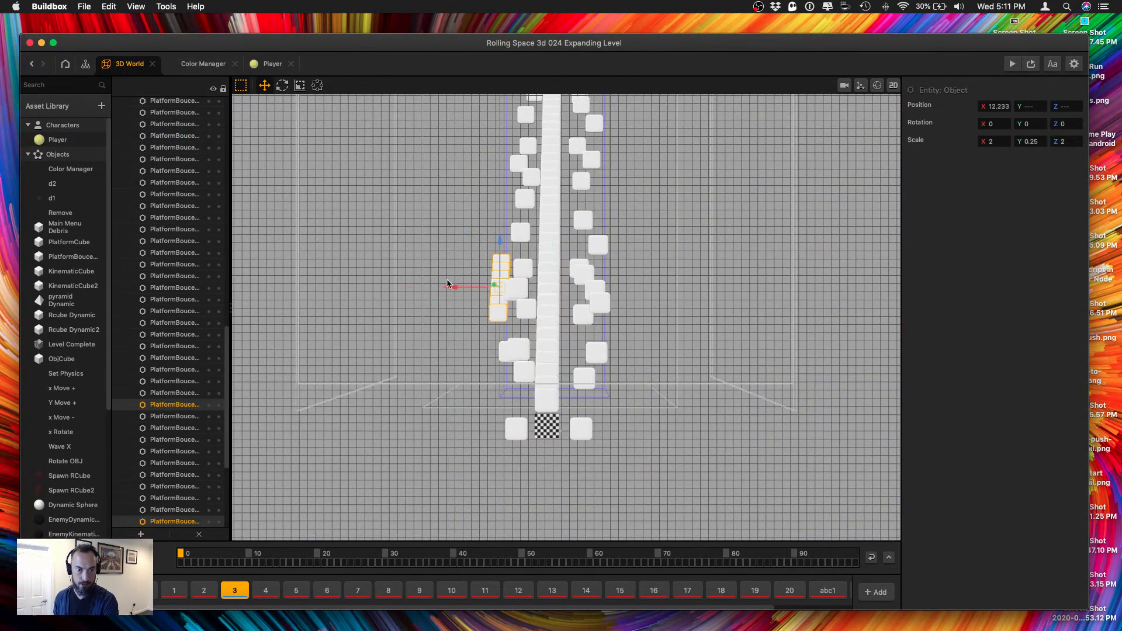
pyautogui.click(481, 318)
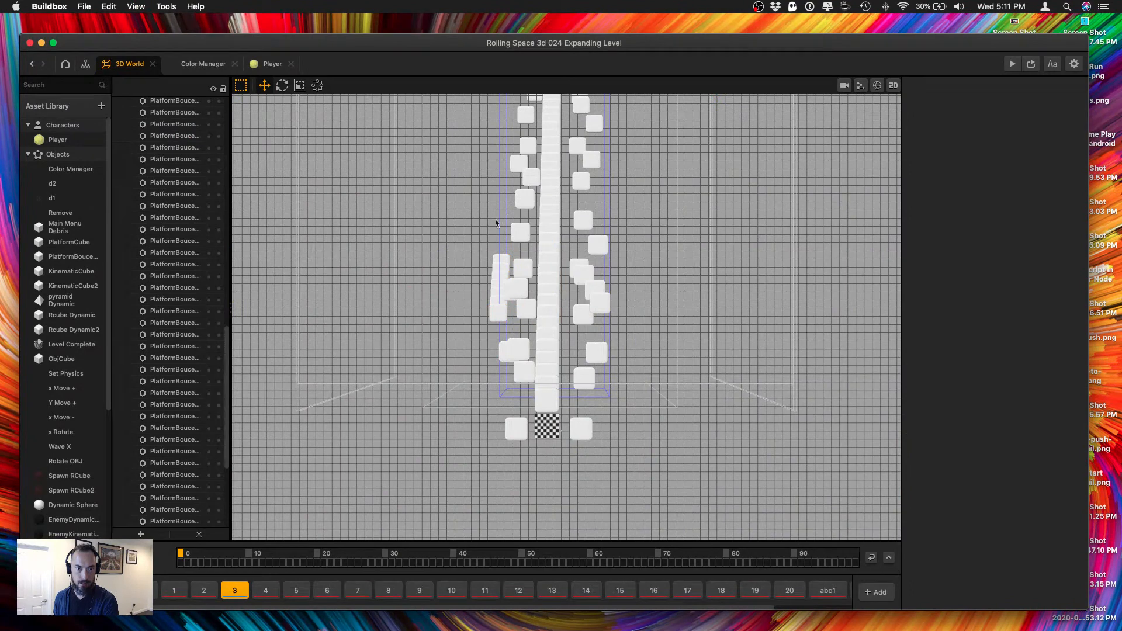
# Set the Wave X zone's X scale to 50 so it spans a wider area around the staircase.
pyautogui.scroll(15, 164, 147)
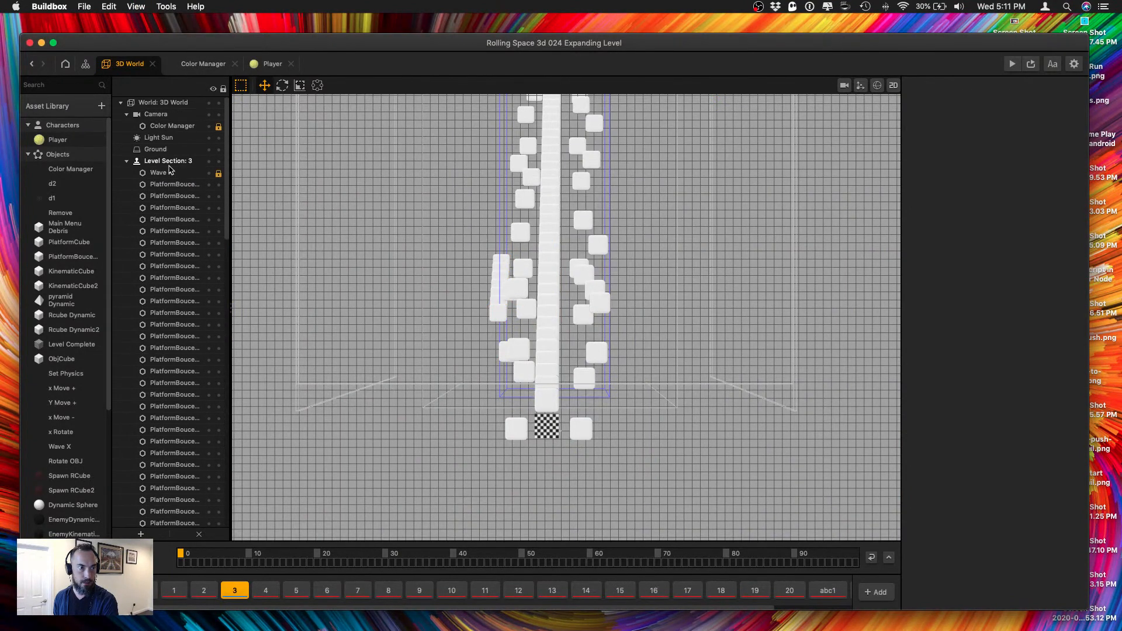
pyautogui.click(169, 171)
pyautogui.click(993, 141)
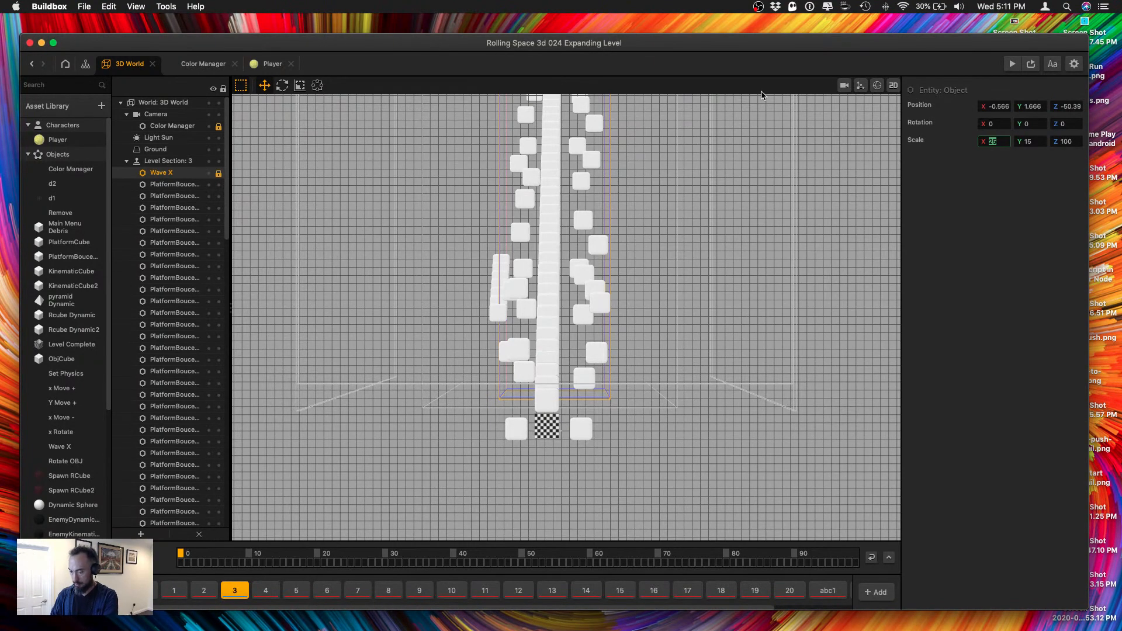
pyautogui.write('50')
pyautogui.press('Tab')
# Separate the end platform nearest the finish from the relocated row by moving it farther toward the finish.
pyautogui.click(580, 272)
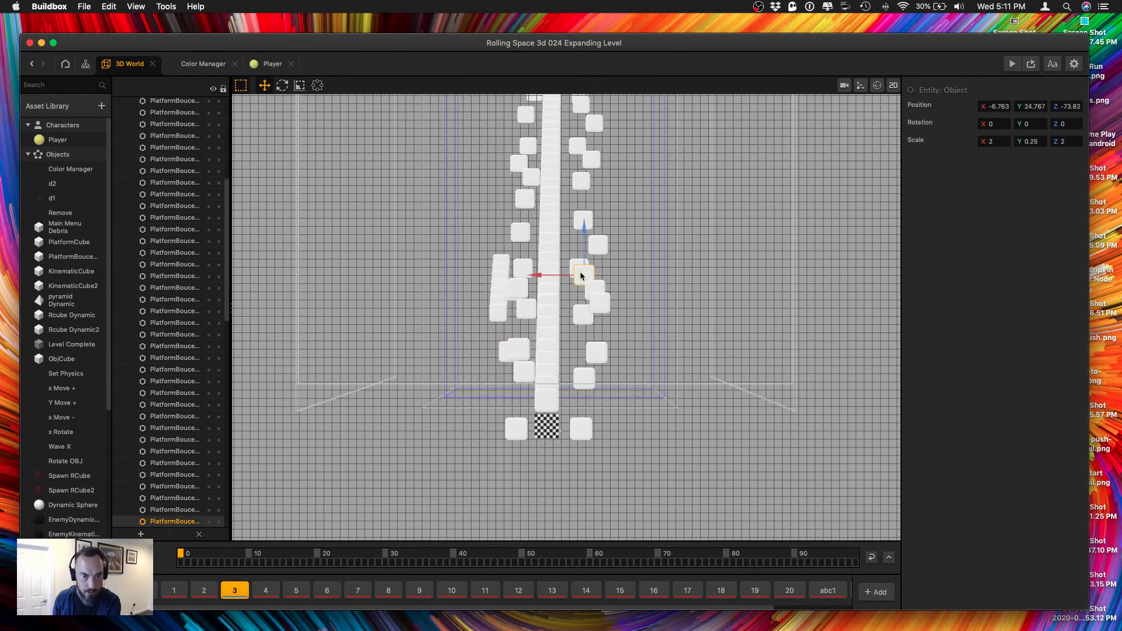
pyautogui.scroll(5, 512, 329)
pyautogui.click(470, 317)
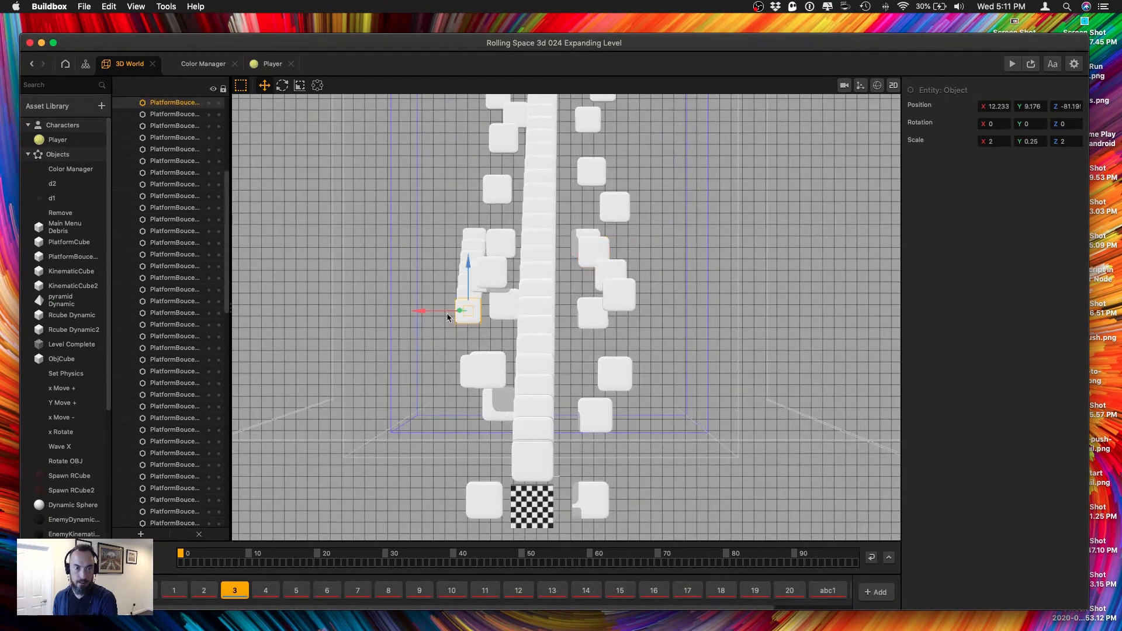
pyautogui.moveTo(467, 277); pyautogui.dragTo(459, 326)
pyautogui.moveTo(459, 325); pyautogui.dragTo(531, 299, button='right')
pyautogui.moveTo(516, 350); pyautogui.dragTo(569, 384, button='right')
# Spread out the remaining platforms of the relocated row, moving some across the staircase to about X -14.9.
pyautogui.click(552, 405)
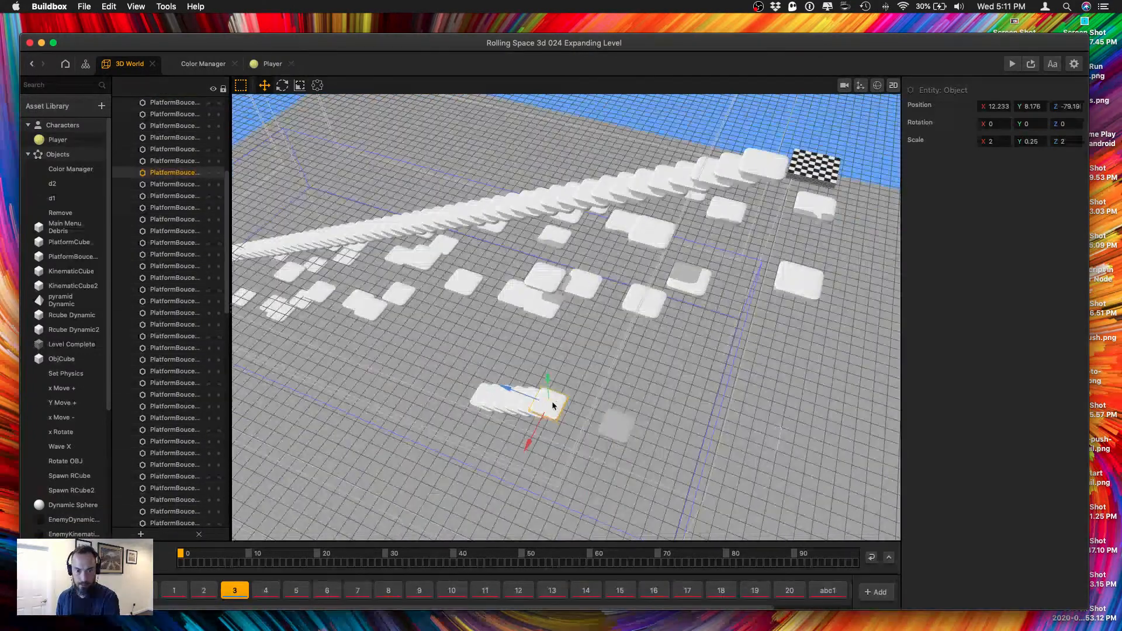
pyautogui.moveTo(537, 433); pyautogui.dragTo(604, 291)
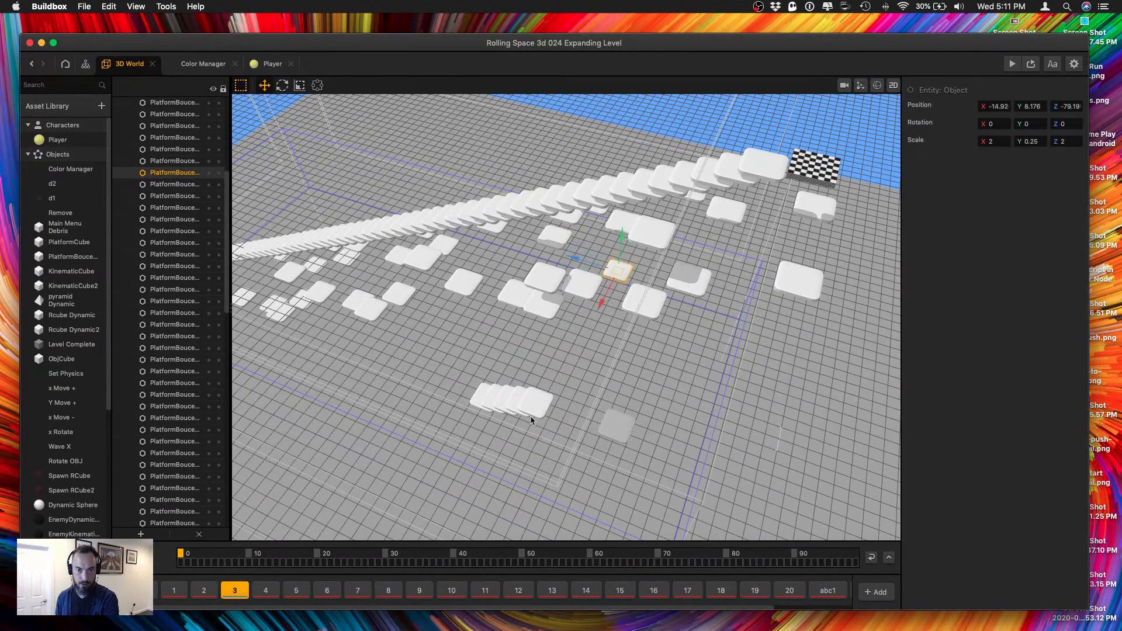
pyautogui.click(529, 413)
pyautogui.moveTo(528, 413); pyautogui.dragTo(528, 403)
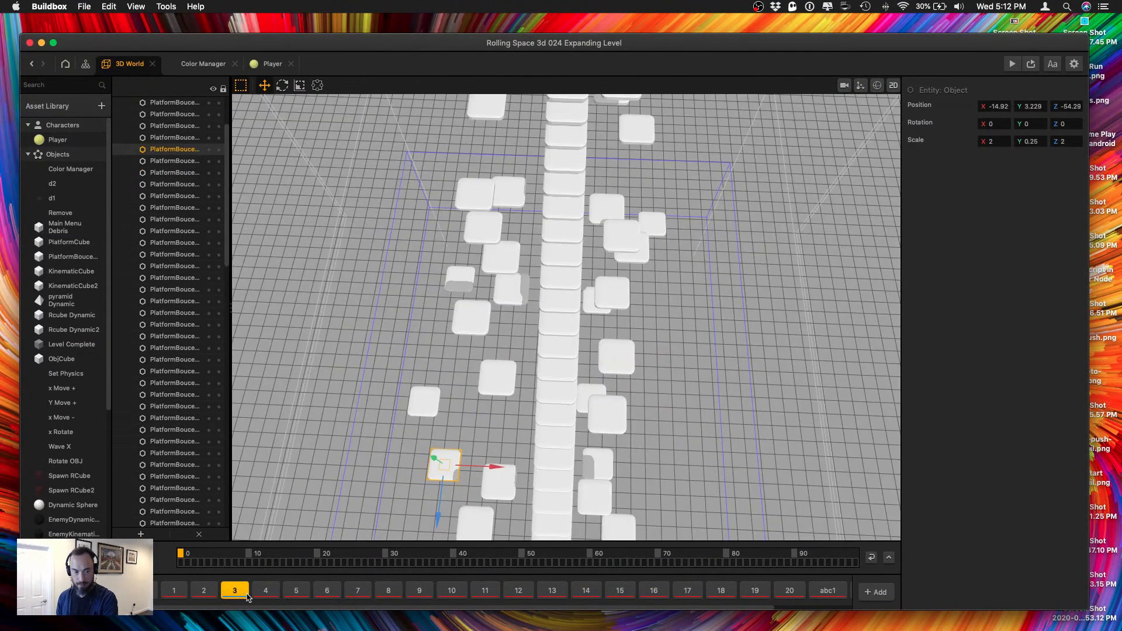
# Save the project, run the game preview briefly and close it.
pyautogui.press('cmd+s')
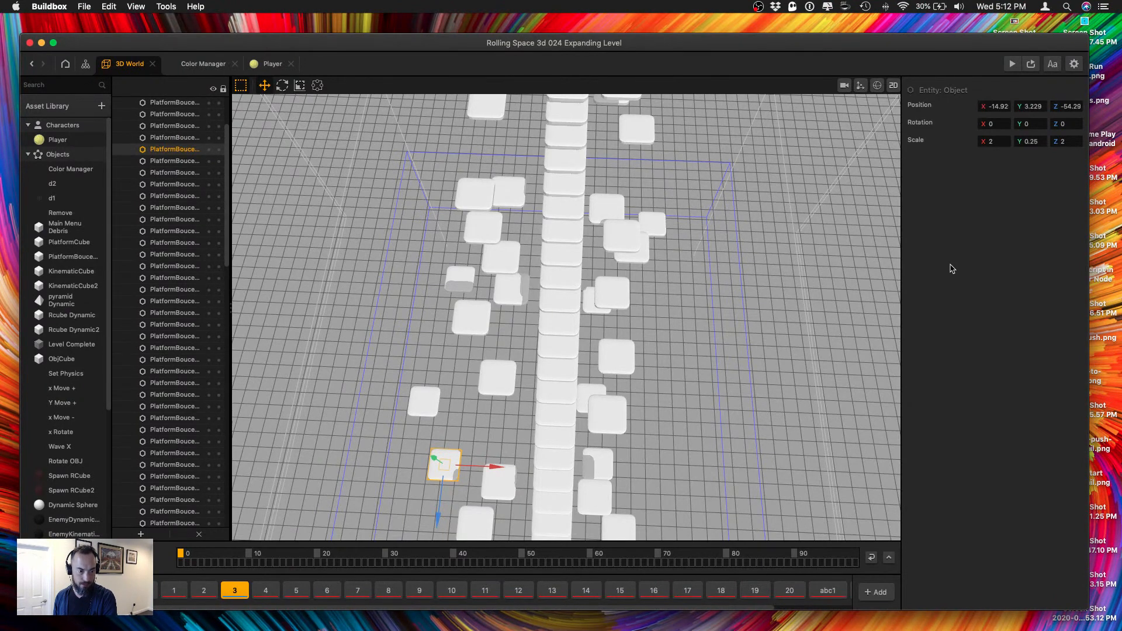
pyautogui.click(1012, 64)
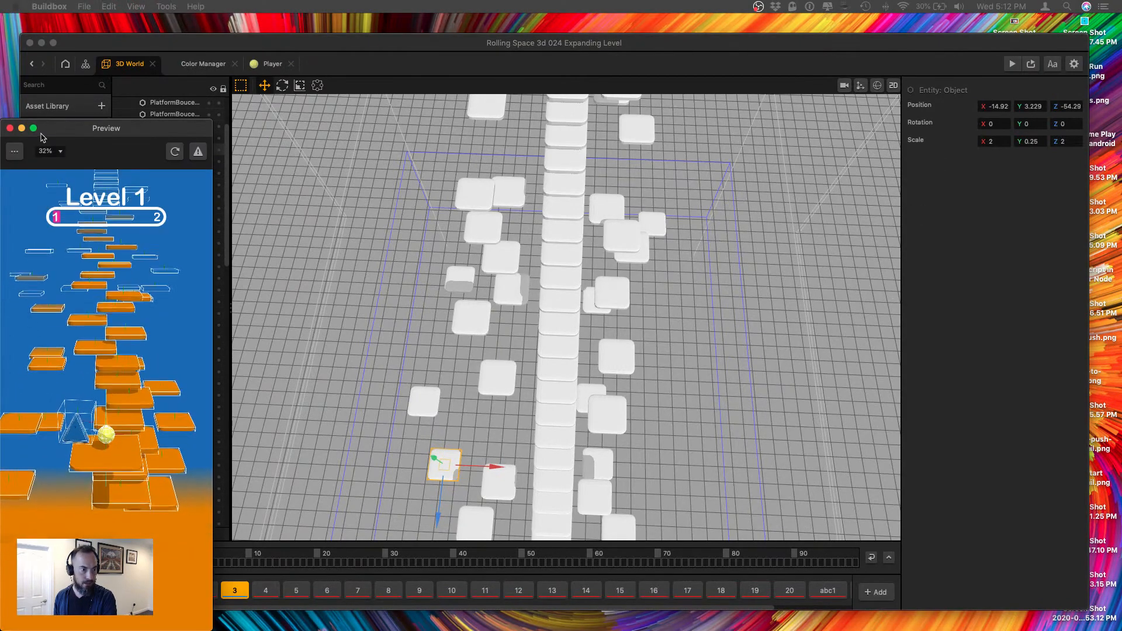
pyautogui.click(10, 128)
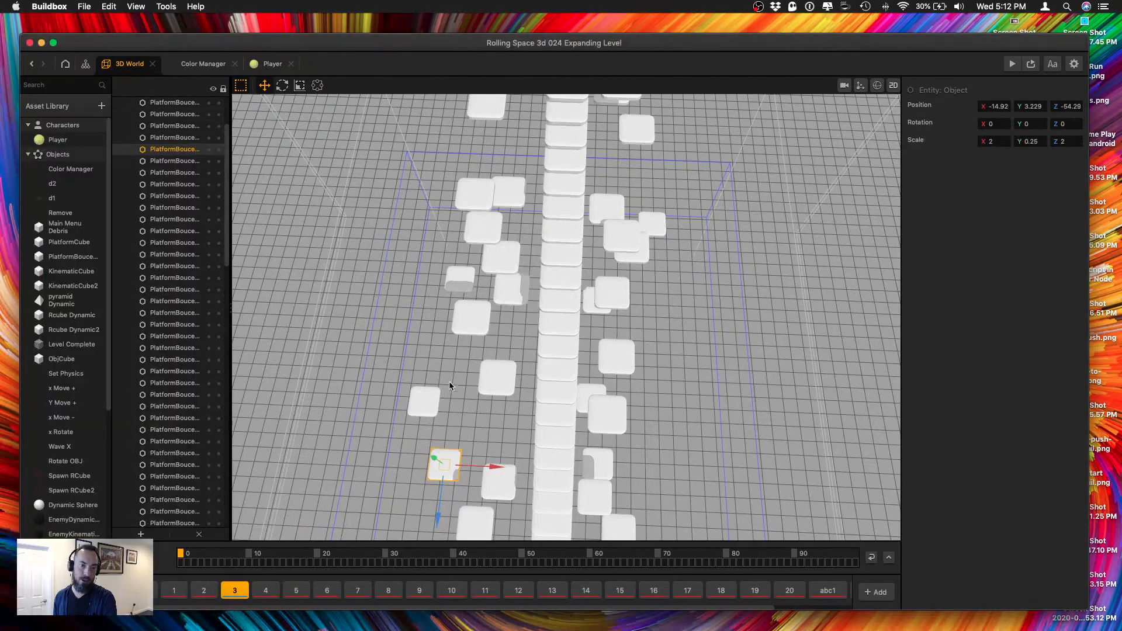
# Examine section 3's extended staircase and its side platforms from the front, the far end and close up.
pyautogui.scroll(-5, 536, 488)
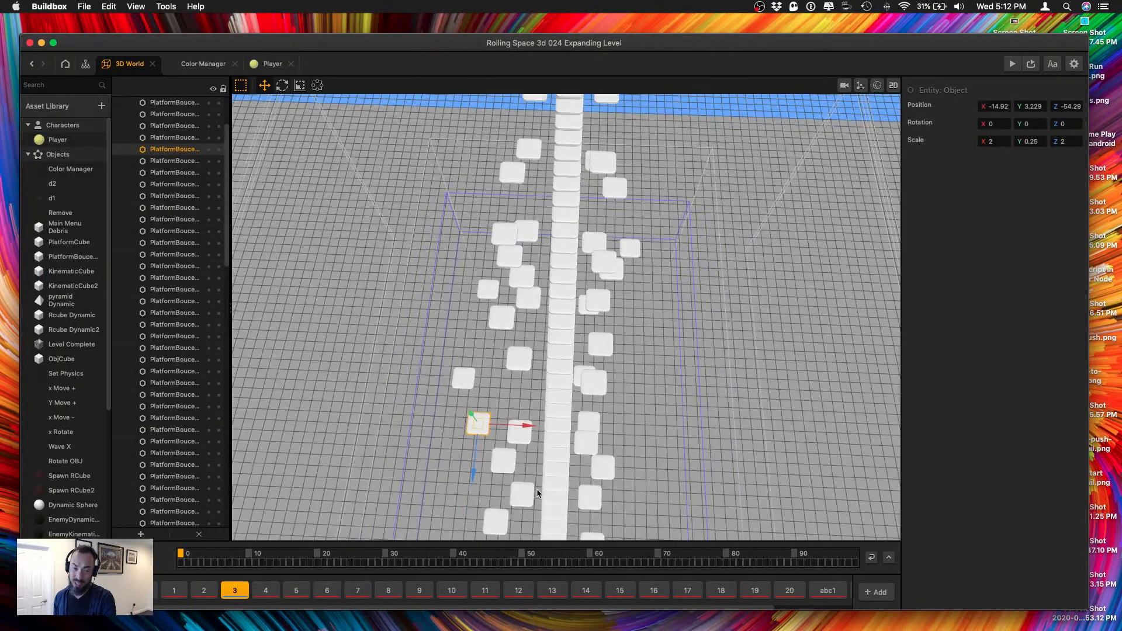
pyautogui.moveTo(535, 476); pyautogui.dragTo(542, 430, button='right')
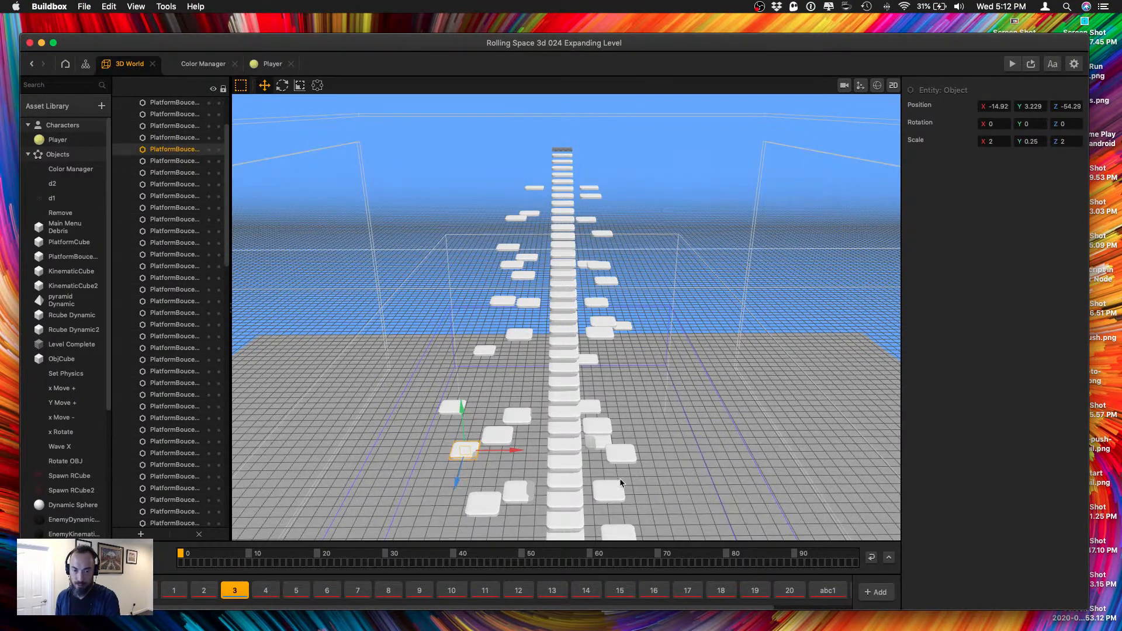
pyautogui.scroll(-3, 590, 489)
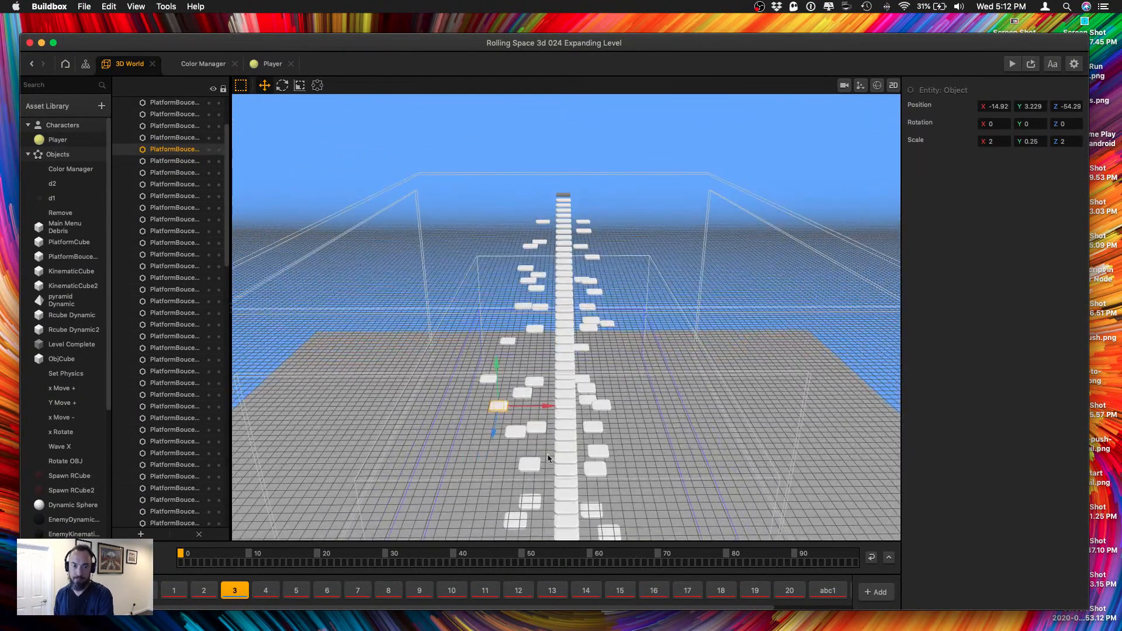
pyautogui.moveTo(550, 361); pyautogui.dragTo(679, 371, button='right')
pyautogui.scroll(-10, 706, 388)
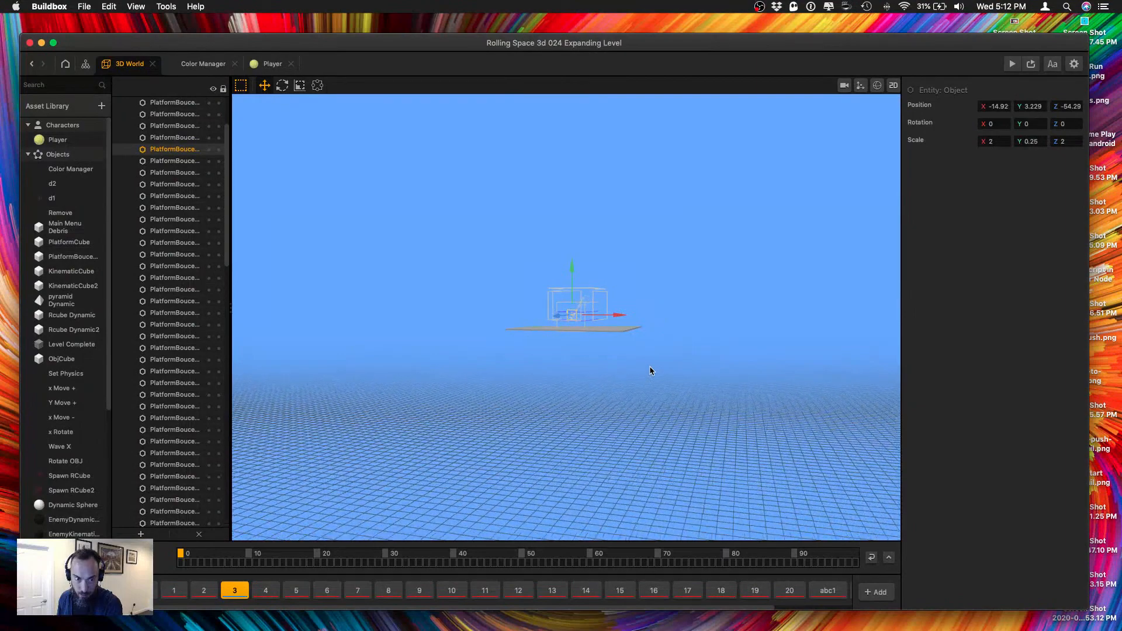
pyautogui.scroll(3, 647, 372)
pyautogui.scroll(10, 631, 372)
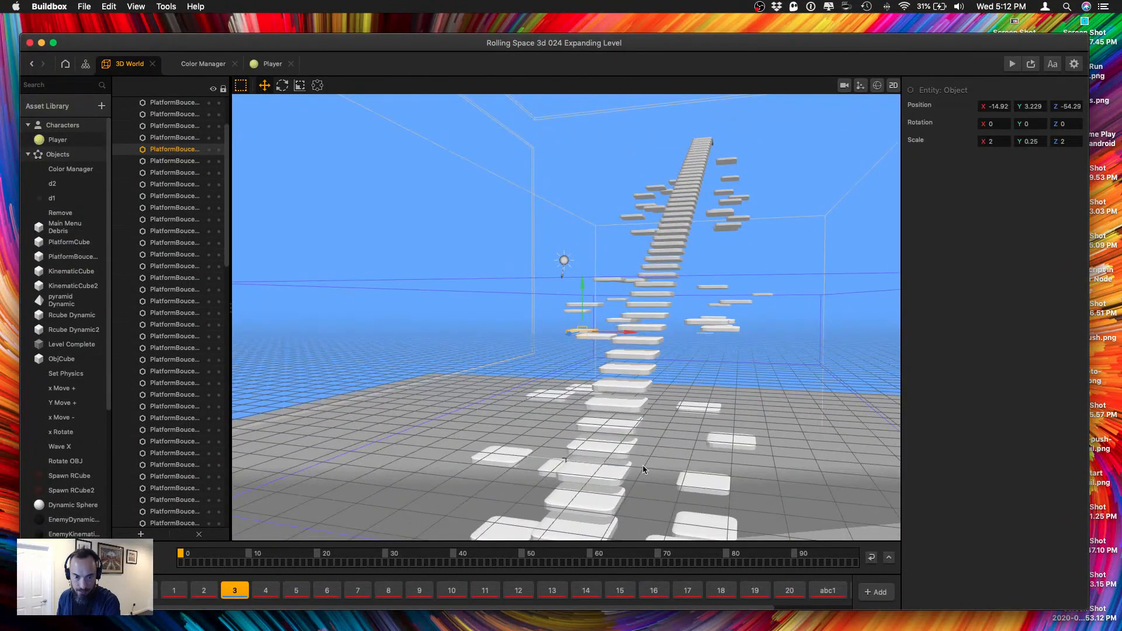
pyautogui.scroll(2, 674, 450)
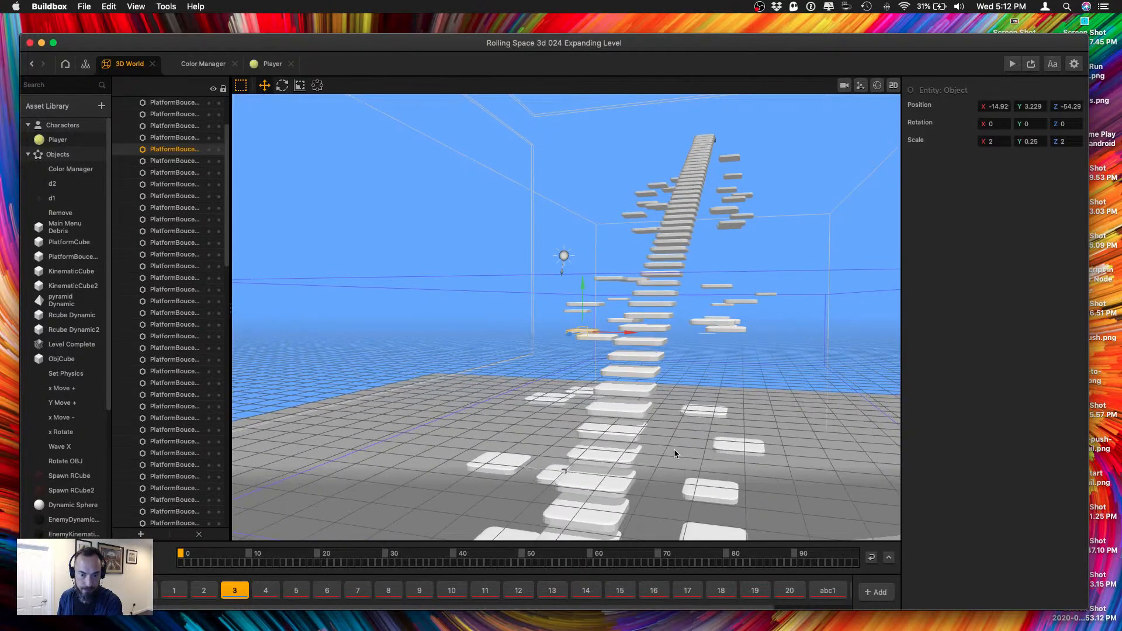
# Open the PlatformBouceCube node map and inspect its Wave X If Collide node, the Random 5 node and the first four Wave nodes.
pyautogui.click(577, 484)
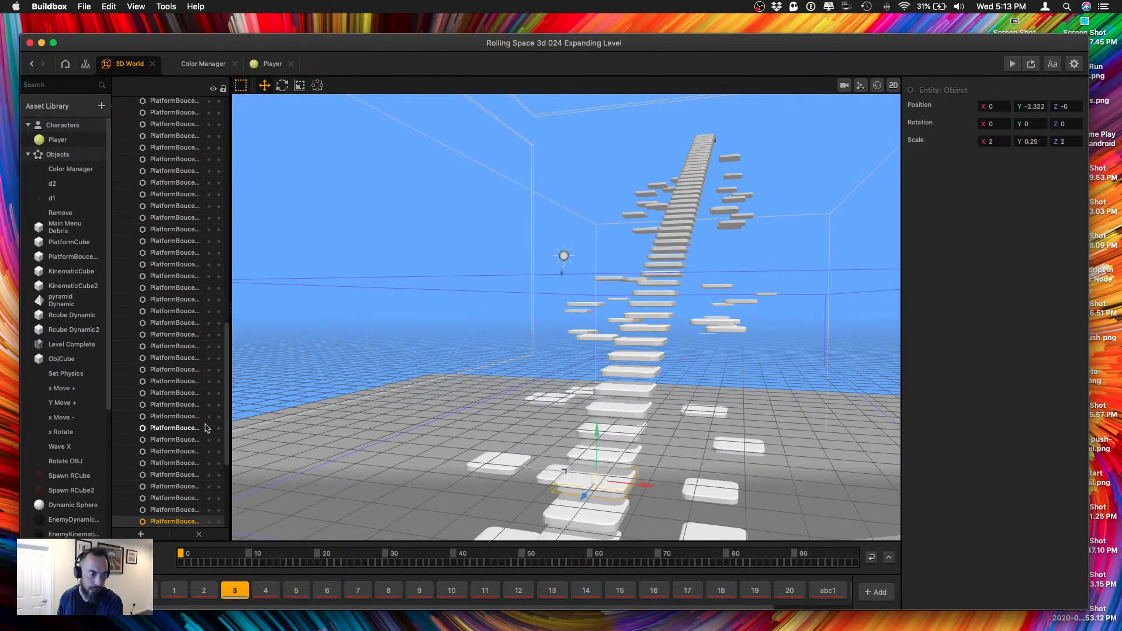
pyautogui.doubleClick(66, 259)
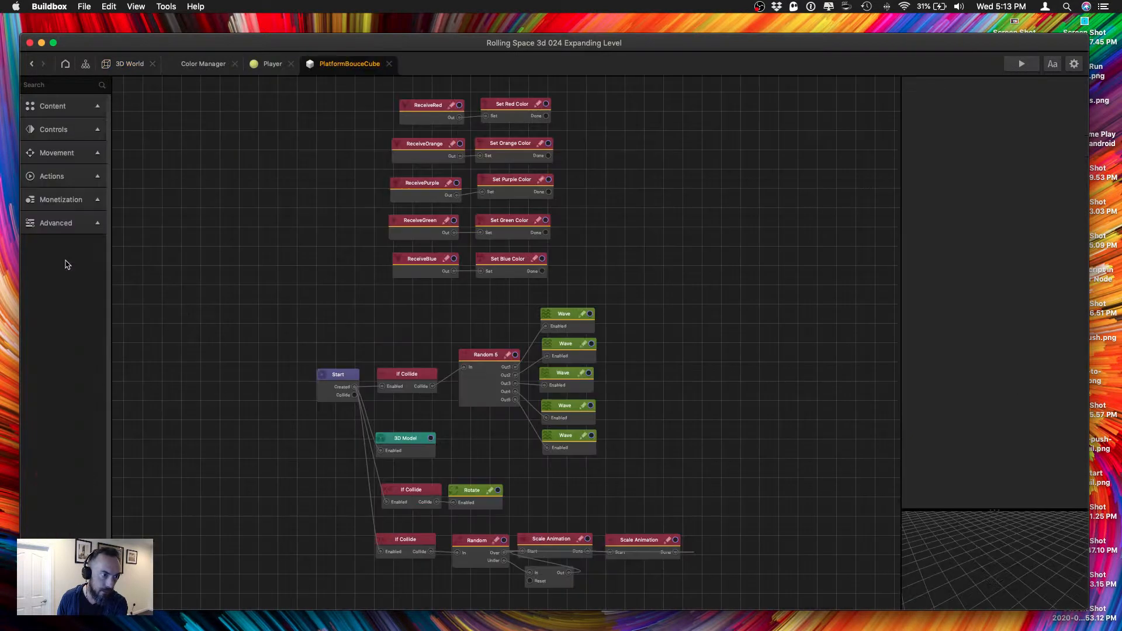
pyautogui.click(408, 379)
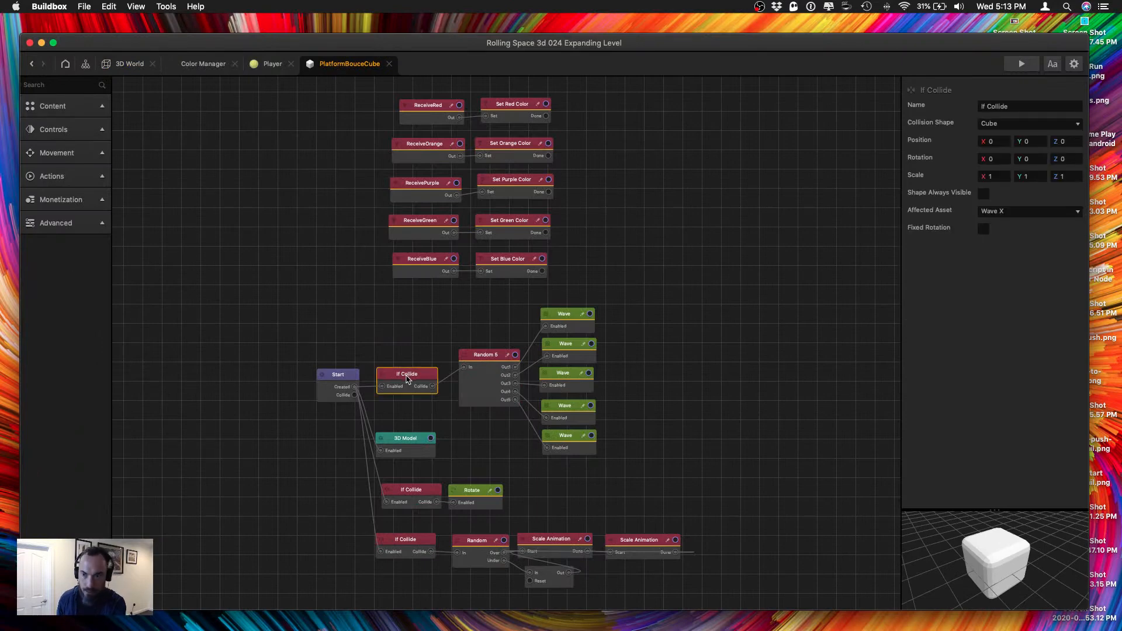
pyautogui.click(498, 361)
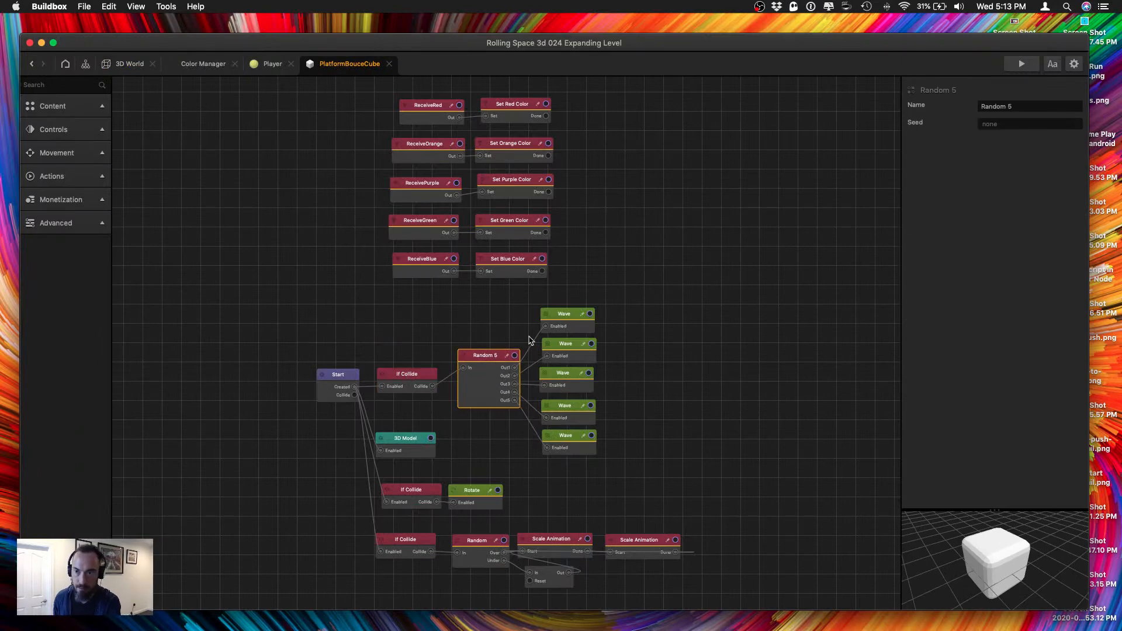
pyautogui.click(565, 322)
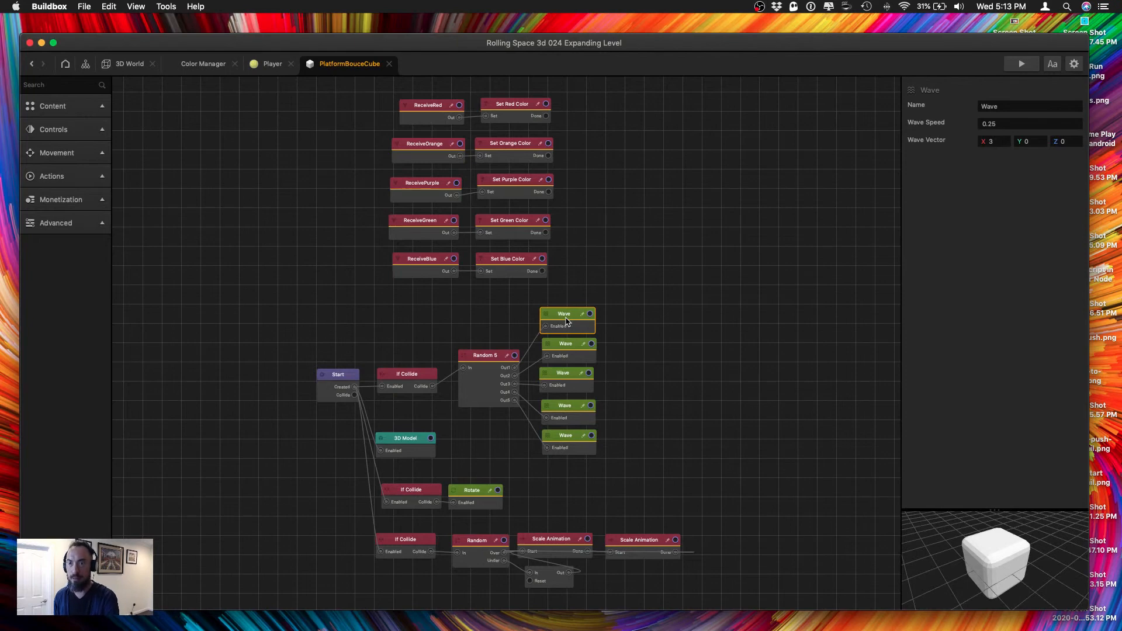
pyautogui.click(564, 355)
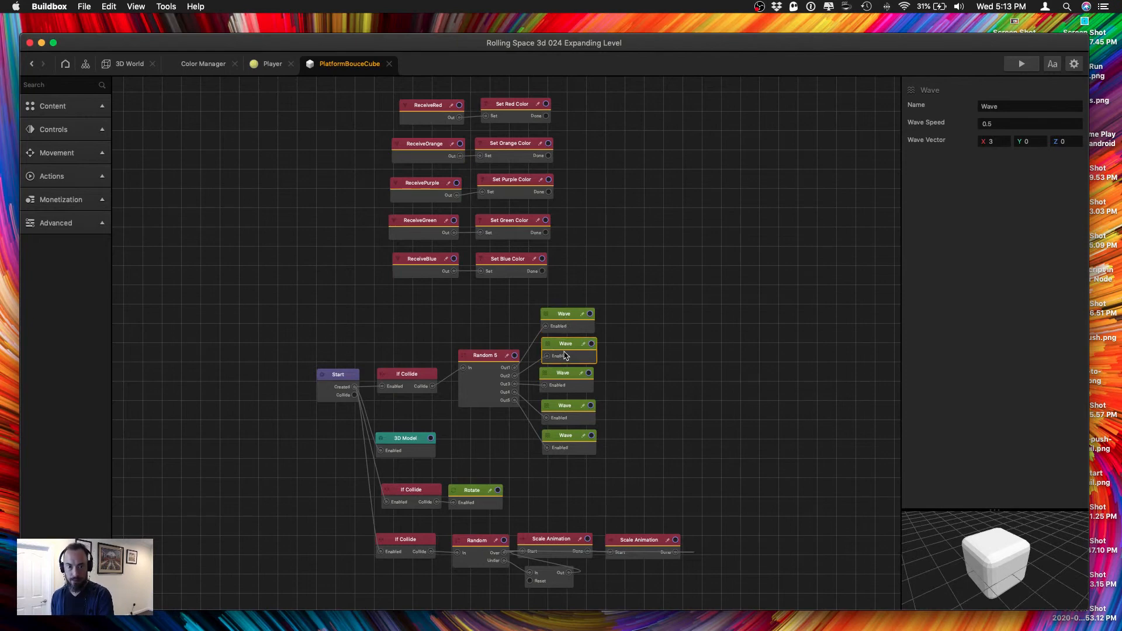
pyautogui.click(565, 383)
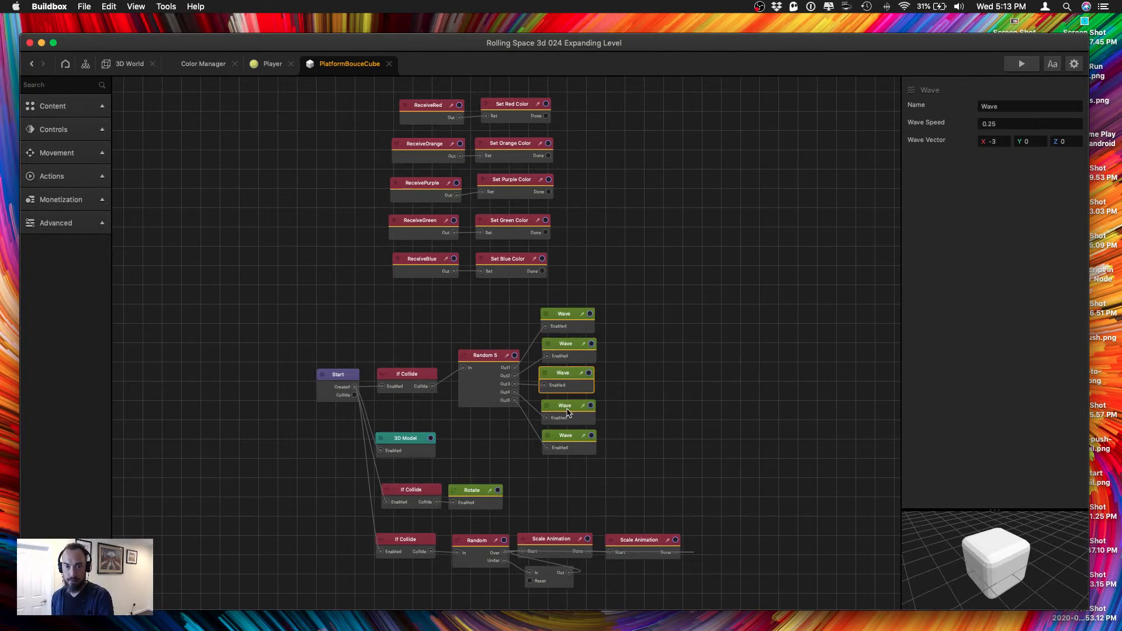
pyautogui.click(568, 411)
# Set the wave speed to 2 on the fifth Wave node and to 1 on the fourth Wave node.
pyautogui.click(562, 450)
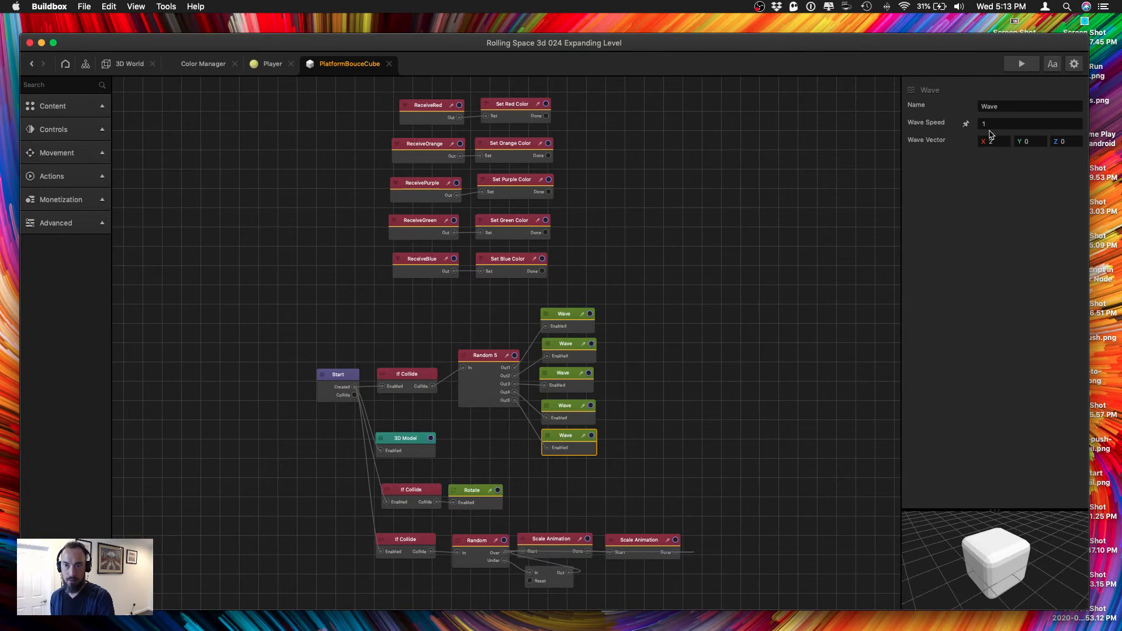
pyautogui.click(1010, 123)
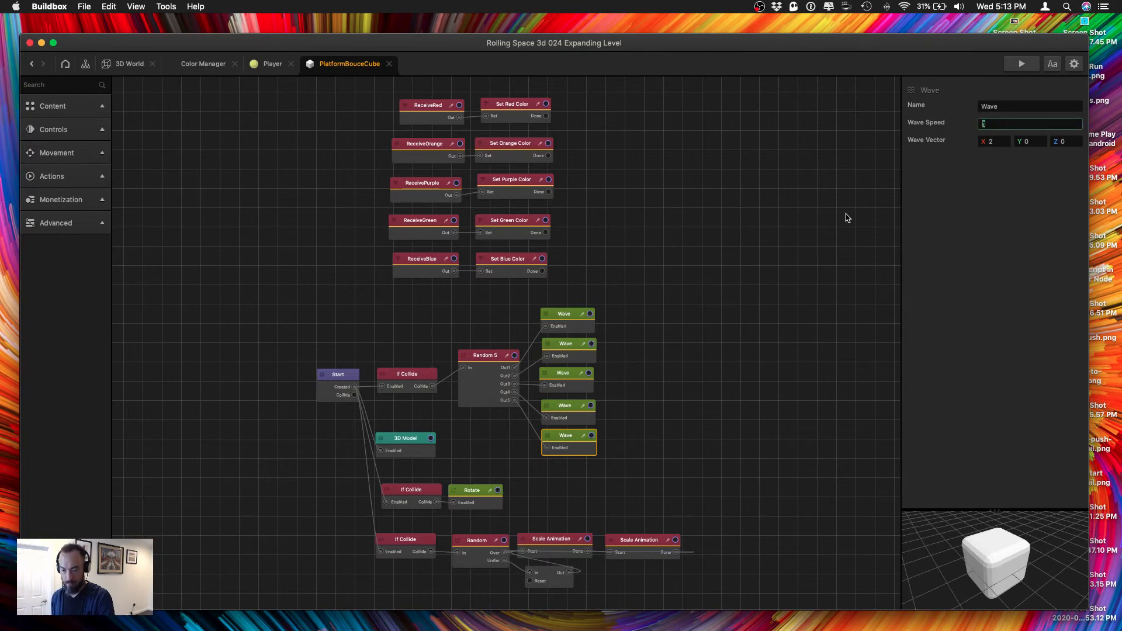
pyautogui.write('2')
pyautogui.click(566, 415)
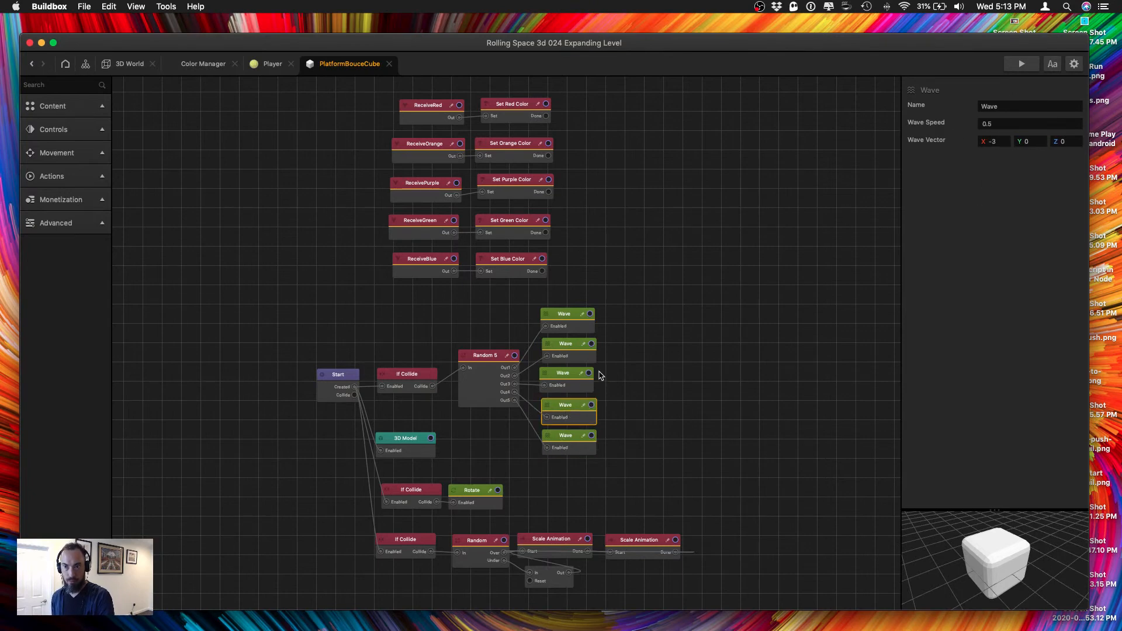
pyautogui.moveTo(568, 409); pyautogui.dragTo(570, 408)
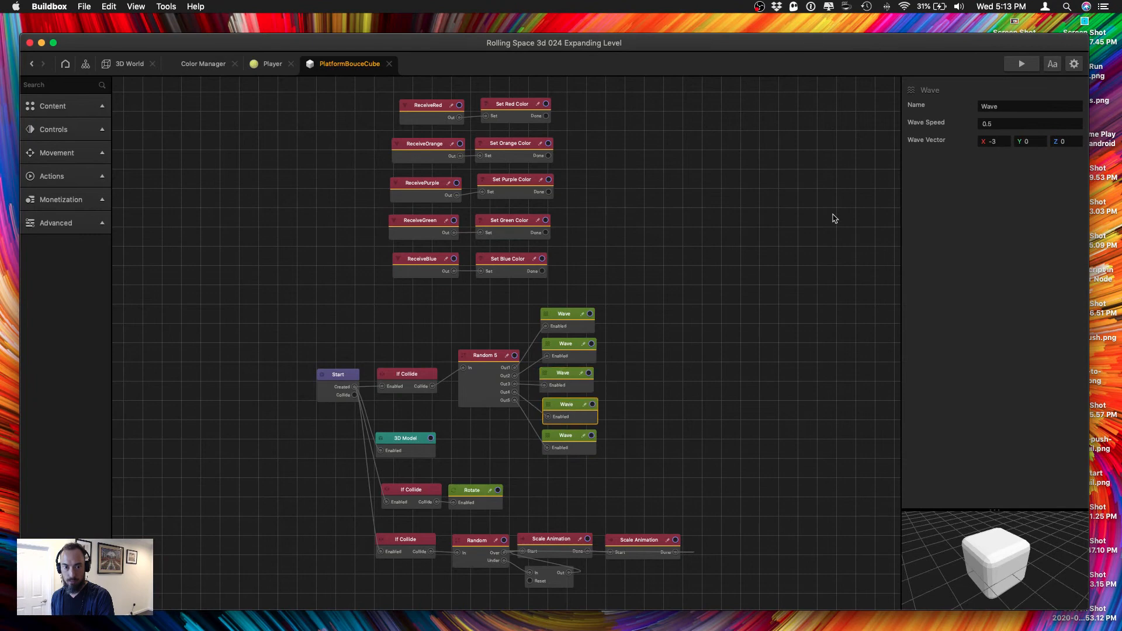
pyautogui.click(1008, 124)
pyautogui.write('1')
pyautogui.press('Tab')
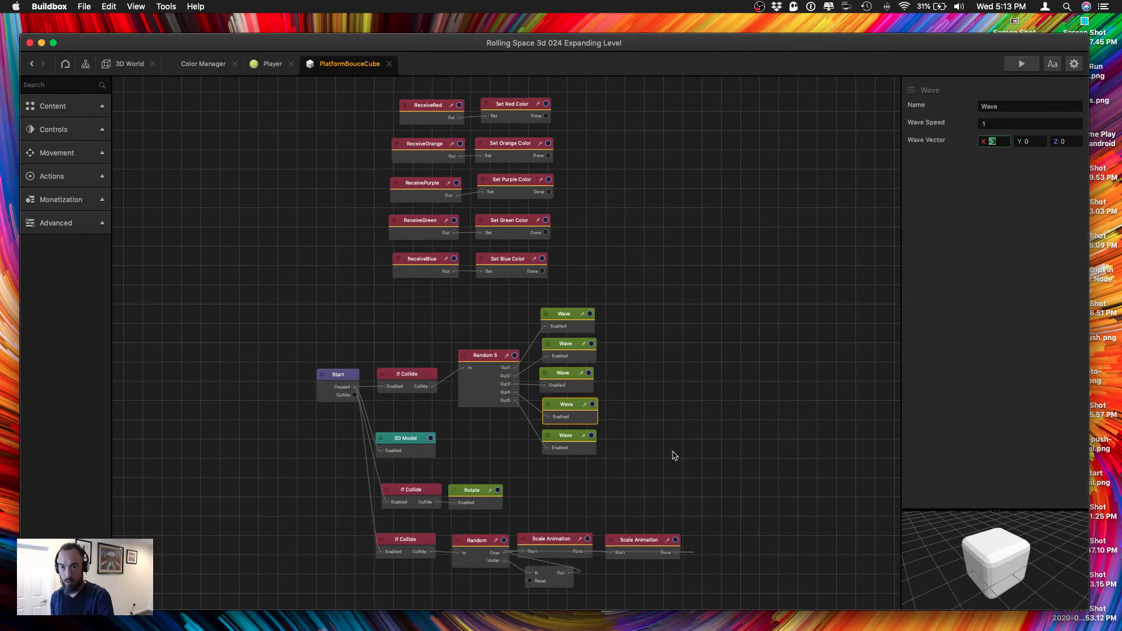
# Try a wave vector X of 5 on the fifth Wave node and check the fourth node's X value.
pyautogui.click(563, 446)
pyautogui.click(998, 141)
pyautogui.write('5')
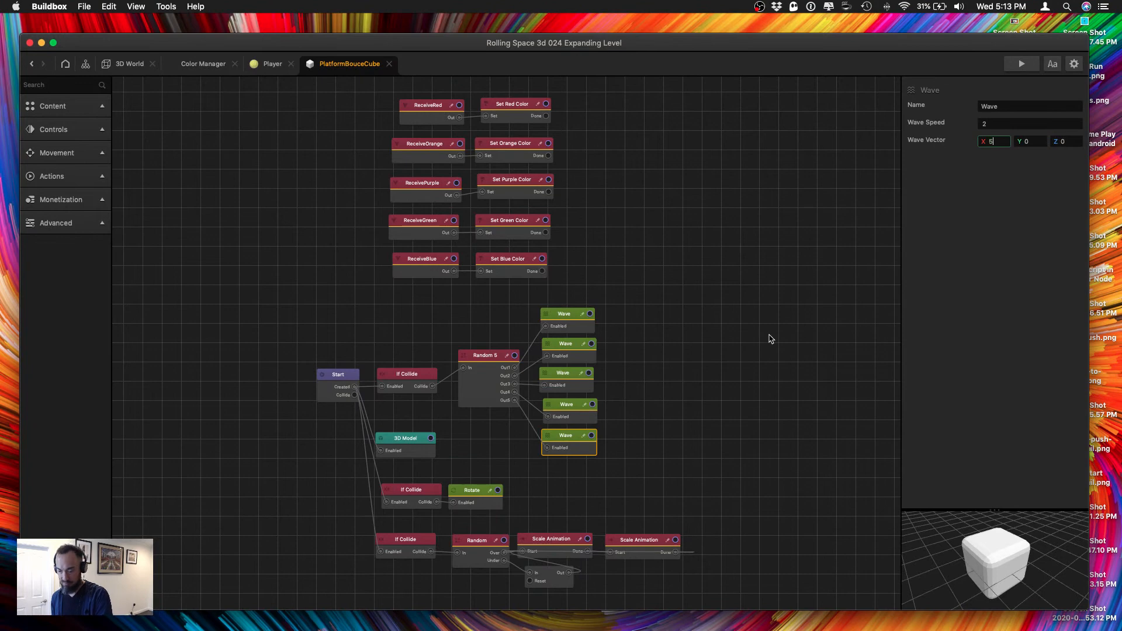
pyautogui.press('Tab')
pyautogui.click(565, 411)
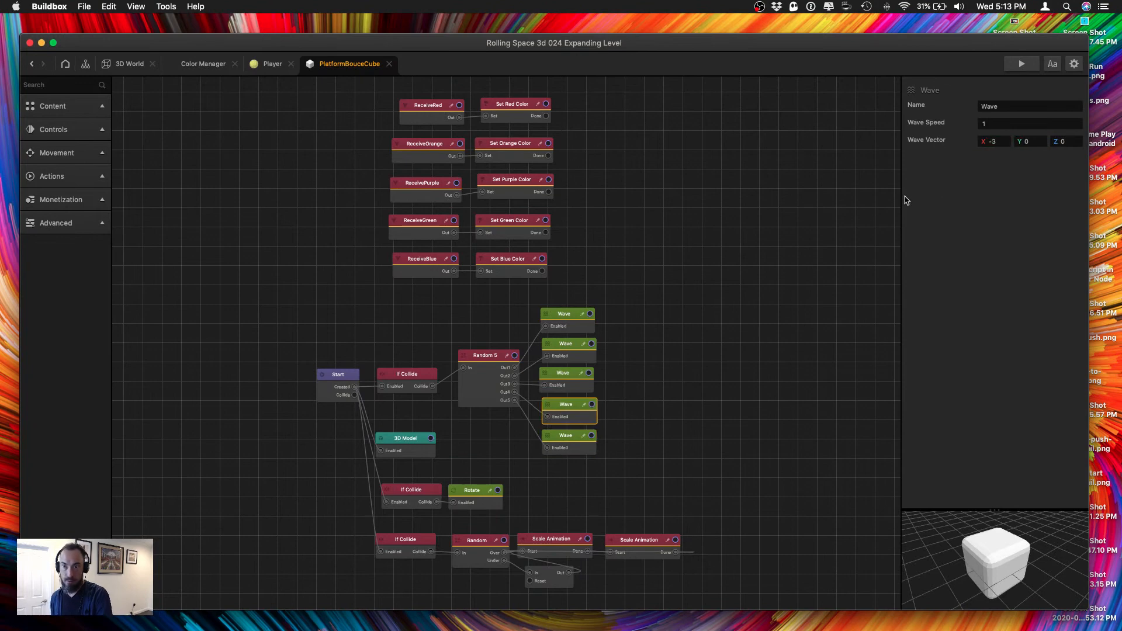
pyautogui.click(1006, 142)
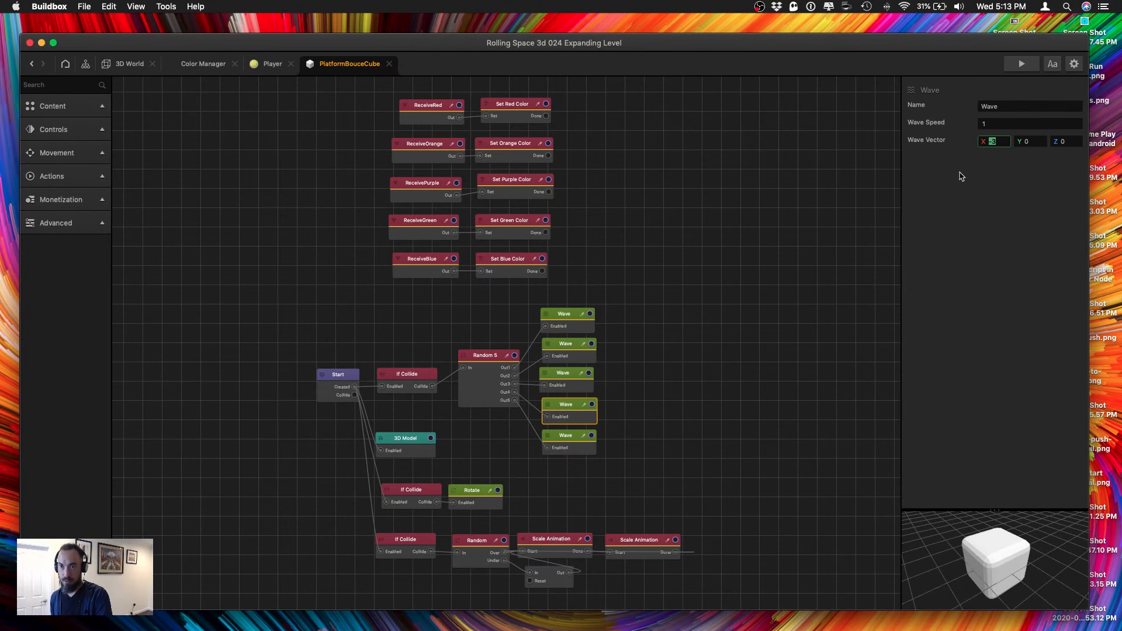
pyautogui.click(963, 174)
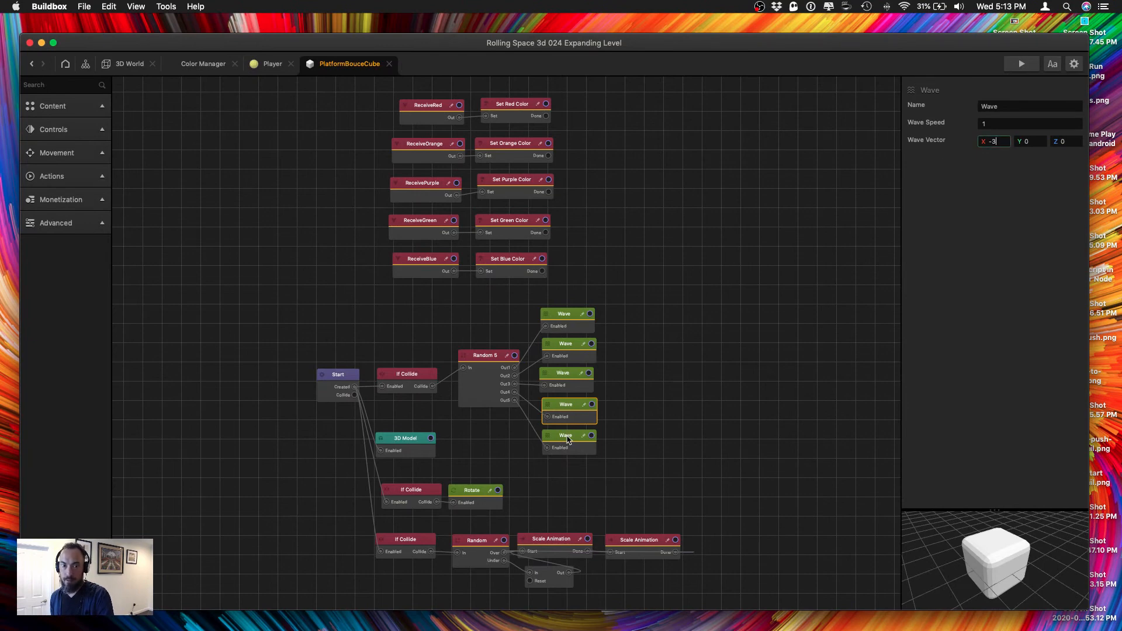
# Set the wave vector X to 3 on the fifth and fourth Wave nodes.
pyautogui.click(568, 439)
pyautogui.click(1000, 141)
pyautogui.write('3')
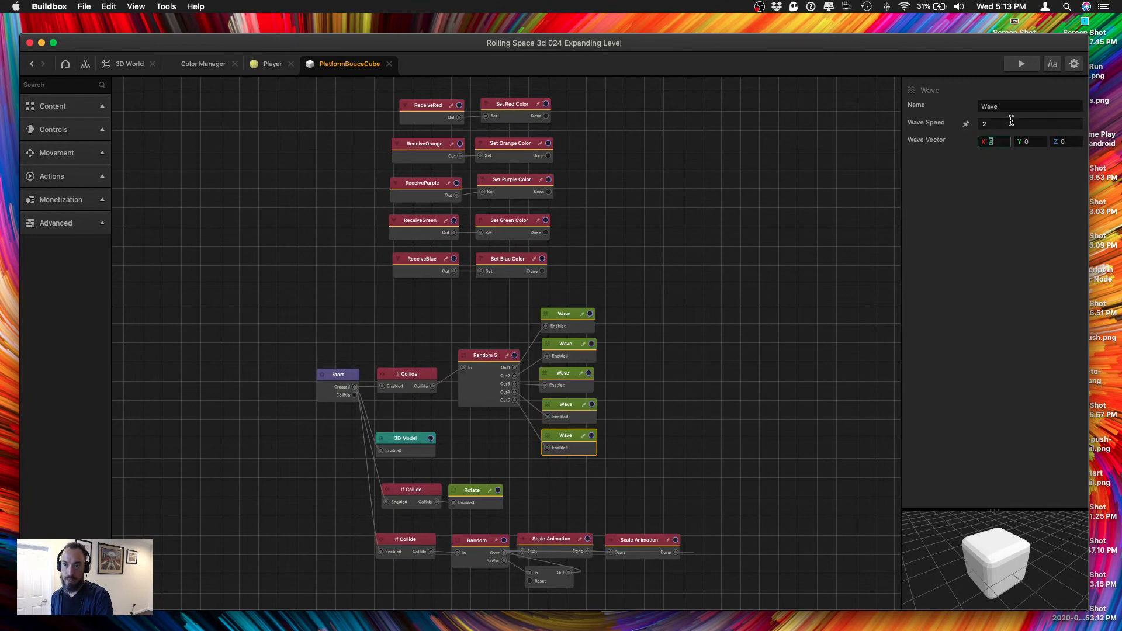
pyautogui.click(578, 416)
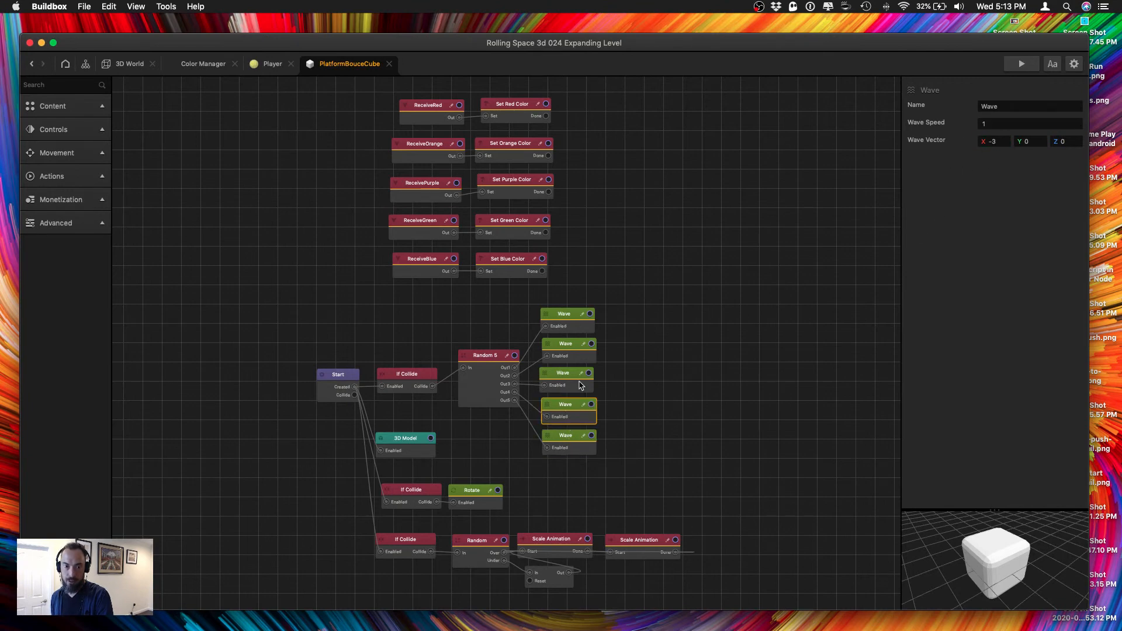
pyautogui.click(1005, 141)
pyautogui.write('3')
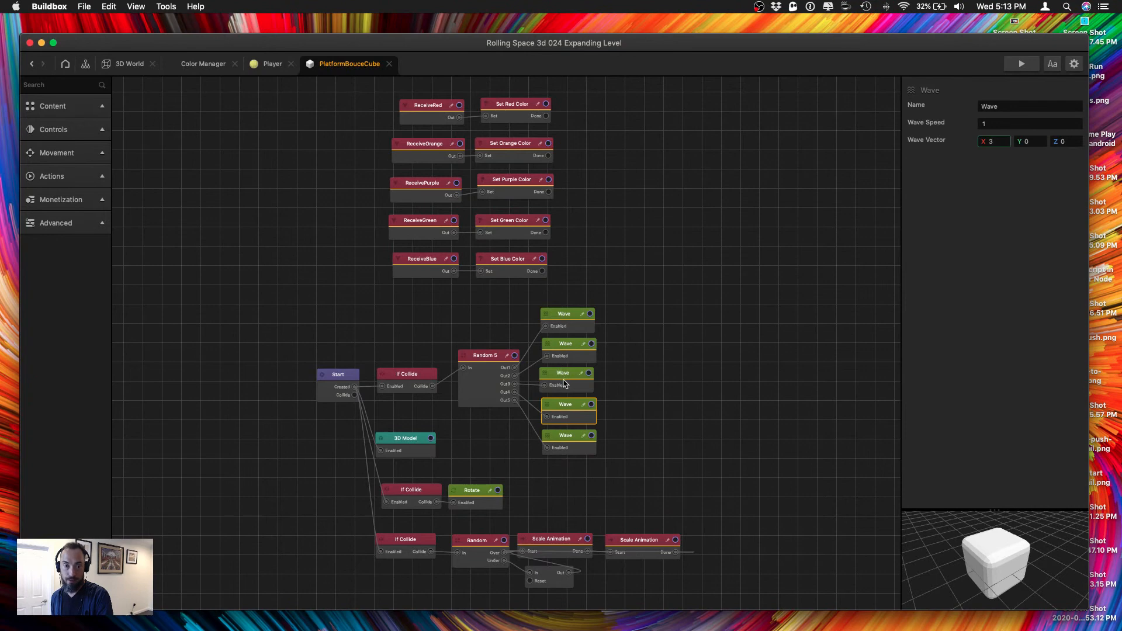
# Set the wave vector X to 3 on the third, second and first Wave nodes.
pyautogui.click(565, 384)
pyautogui.click(993, 141)
pyautogui.press('Tab')
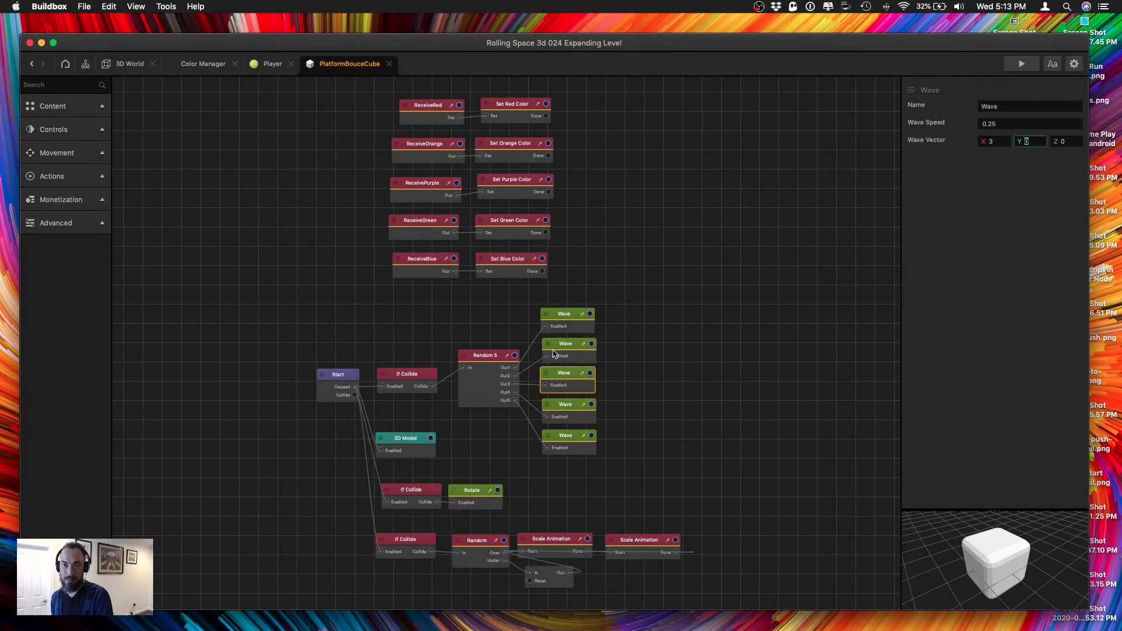
pyautogui.click(566, 348)
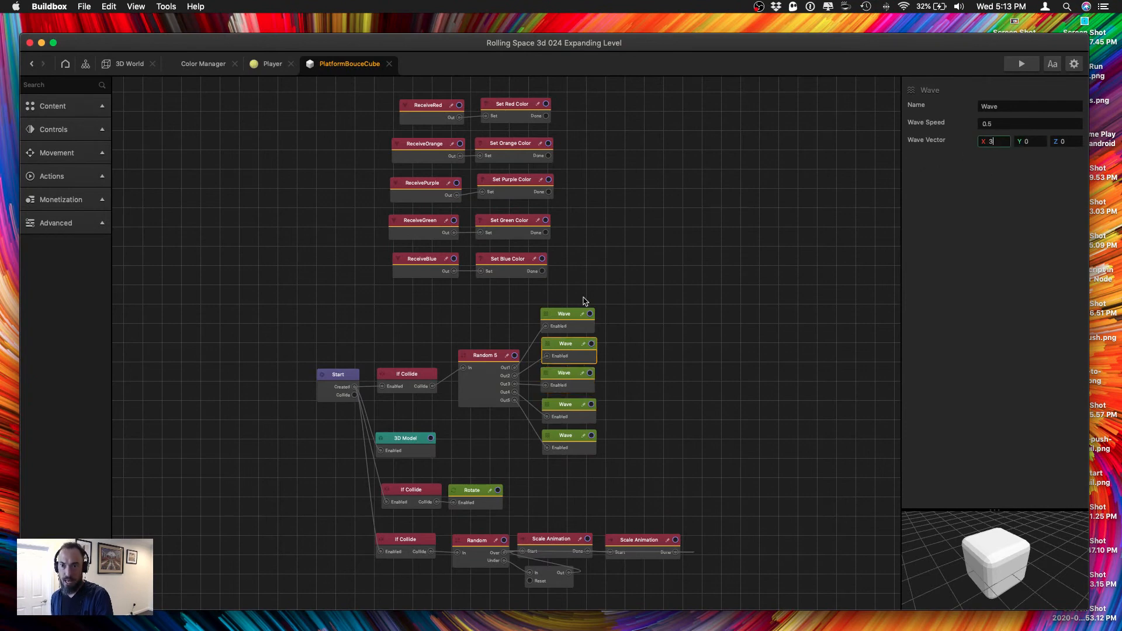
pyautogui.moveTo(571, 324); pyautogui.dragTo(575, 323)
pyautogui.click(991, 141)
pyautogui.press('Tab')
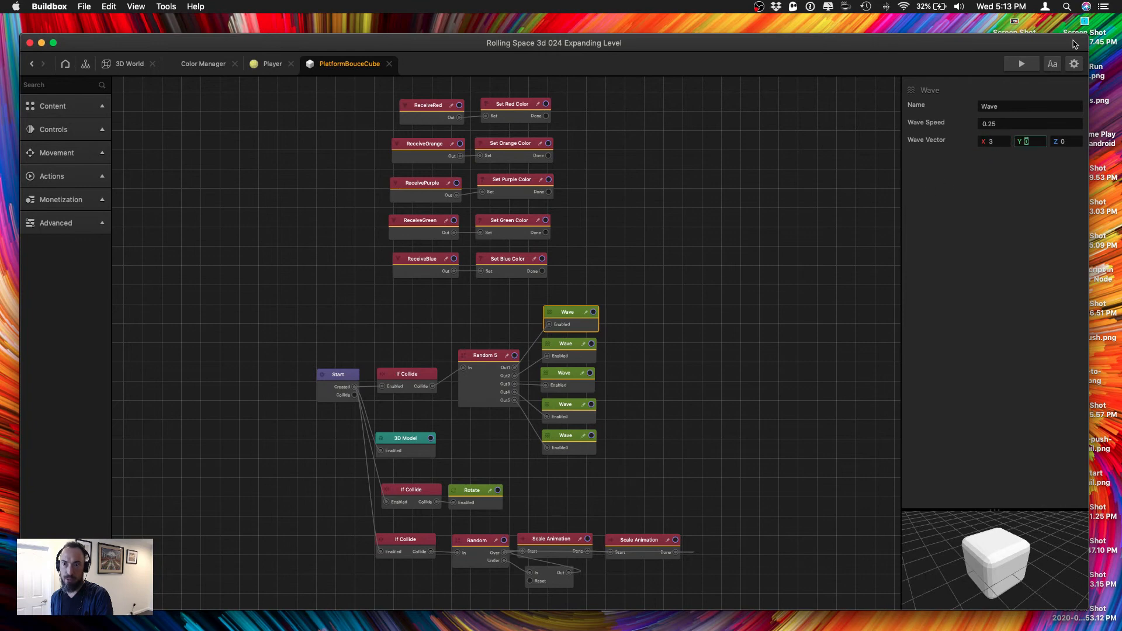
# Run the game preview beside the node map to watch the platforms' wave motion, and close it.
pyautogui.click(1021, 63)
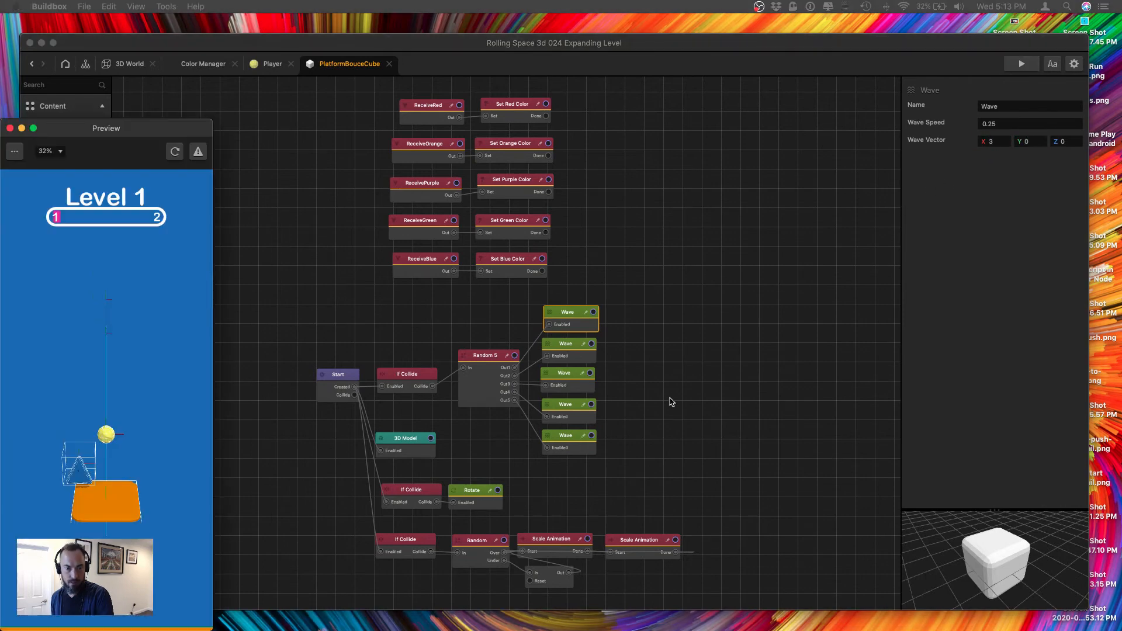
pyautogui.moveTo(170, 129); pyautogui.dragTo(878, 76)
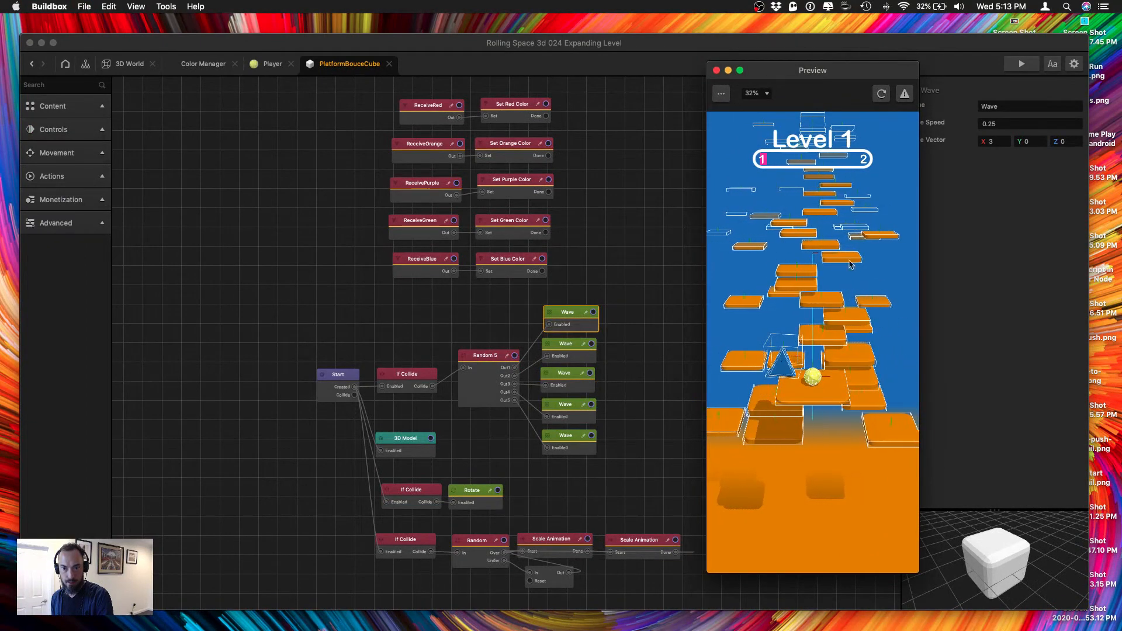
pyautogui.click(717, 70)
# Set the first Wave node's wave speed to 1 and raise the third Wave node's wave speed.
pyautogui.click(562, 447)
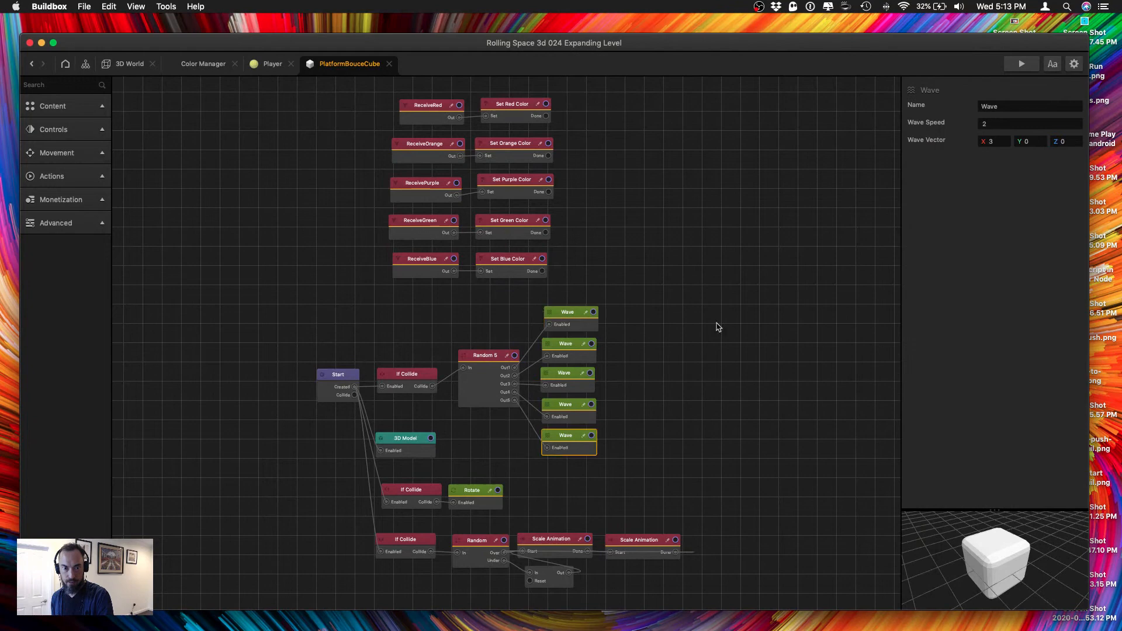
pyautogui.click(561, 324)
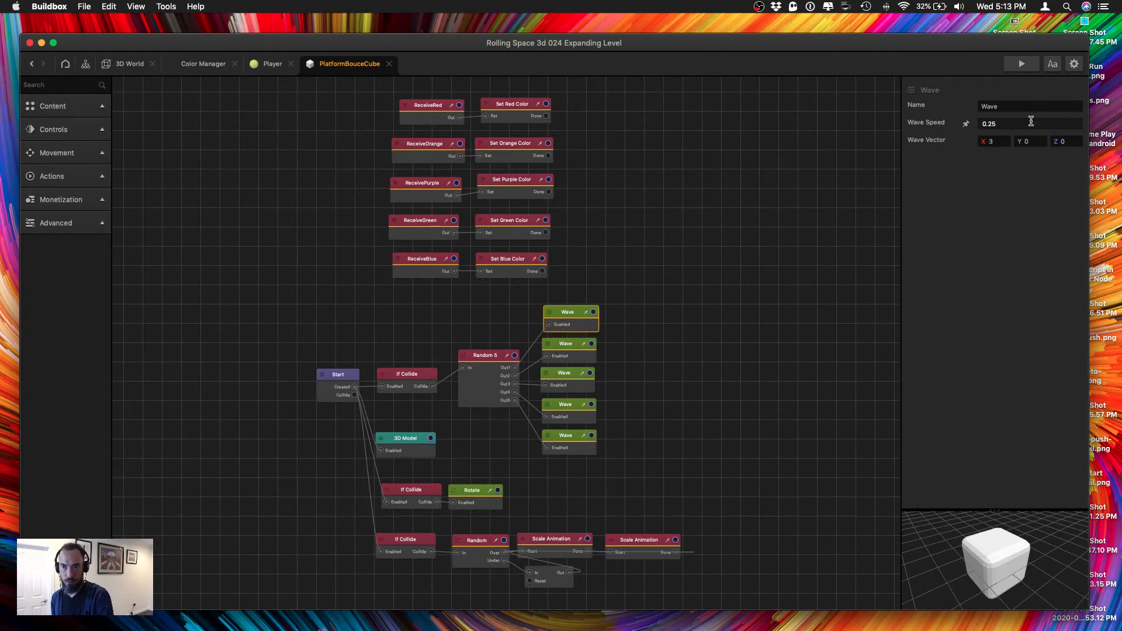
pyautogui.moveTo(1030, 122); pyautogui.dragTo(853, 119)
pyautogui.write('1')
pyautogui.press('Tab')
pyautogui.moveTo(565, 352); pyautogui.dragTo(570, 352)
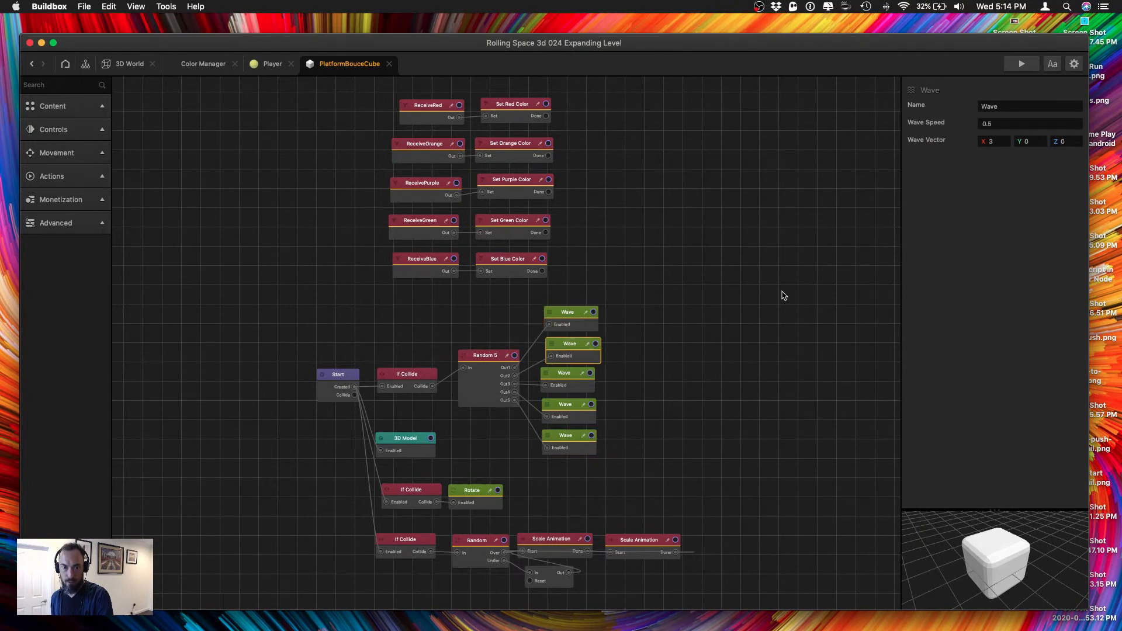
pyautogui.click(1009, 123)
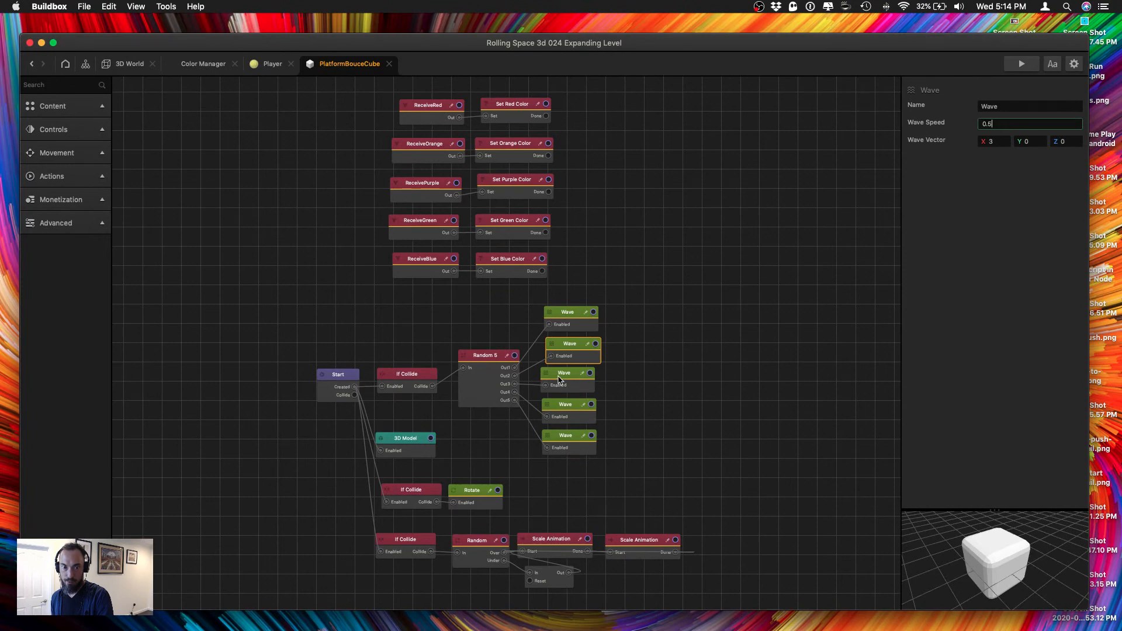
pyautogui.click(559, 380)
pyautogui.moveTo(1005, 123); pyautogui.dragTo(937, 117)
pyautogui.write('1')
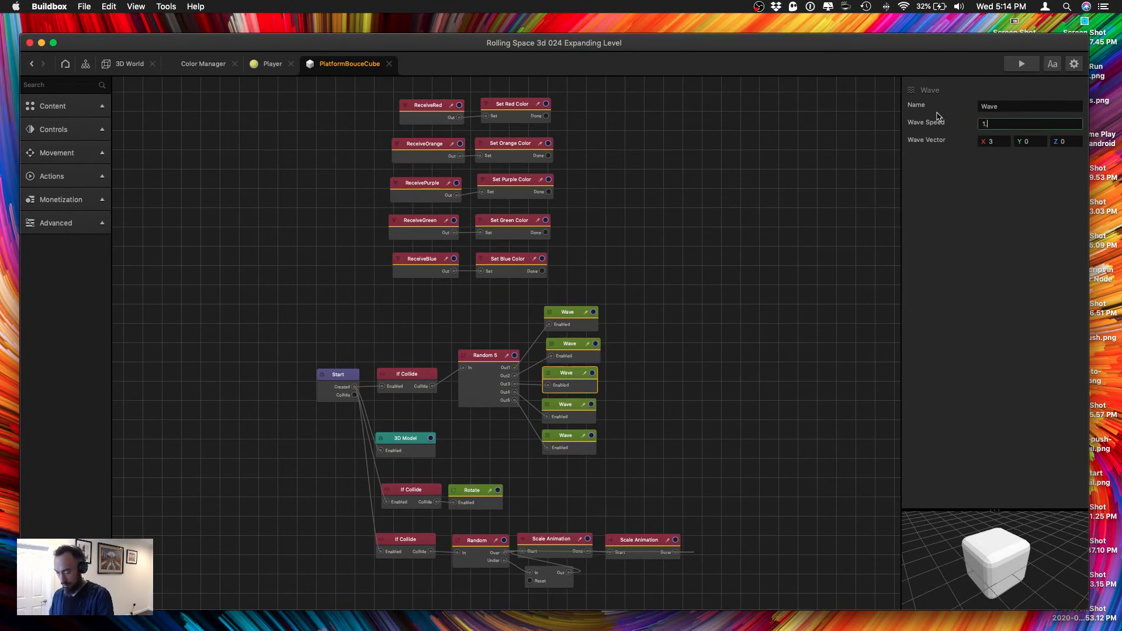
pyautogui.press('Tab')
# Set the wave speed to 2 on the fourth Wave node and to 2.5 on the fifth.
pyautogui.click(565, 419)
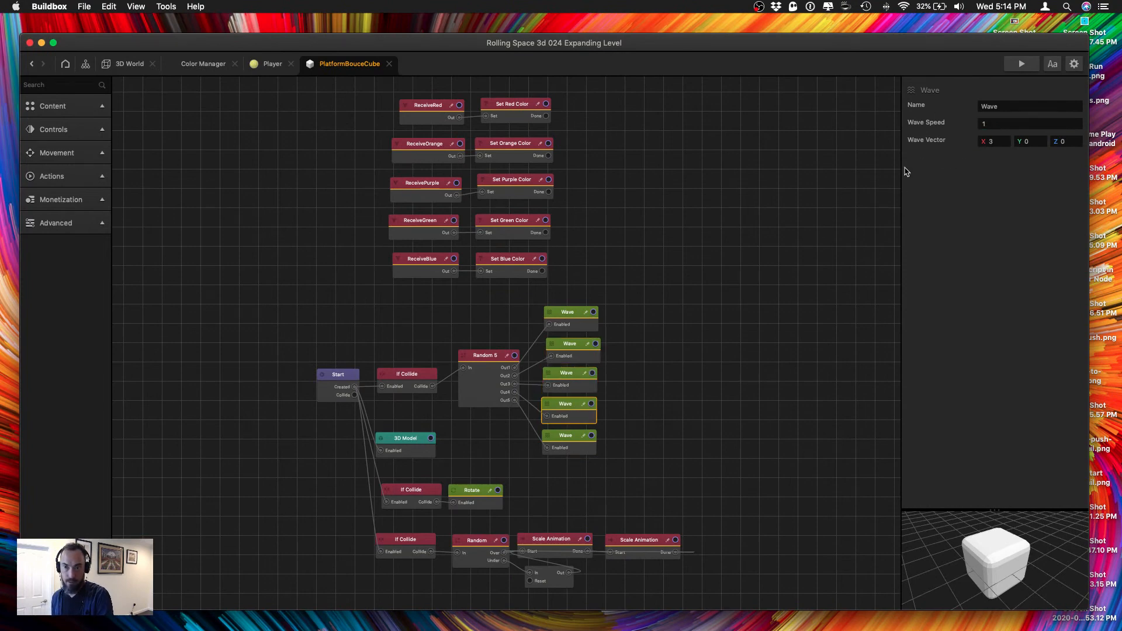
pyautogui.click(1001, 124)
pyautogui.write('2')
pyautogui.press('Tab')
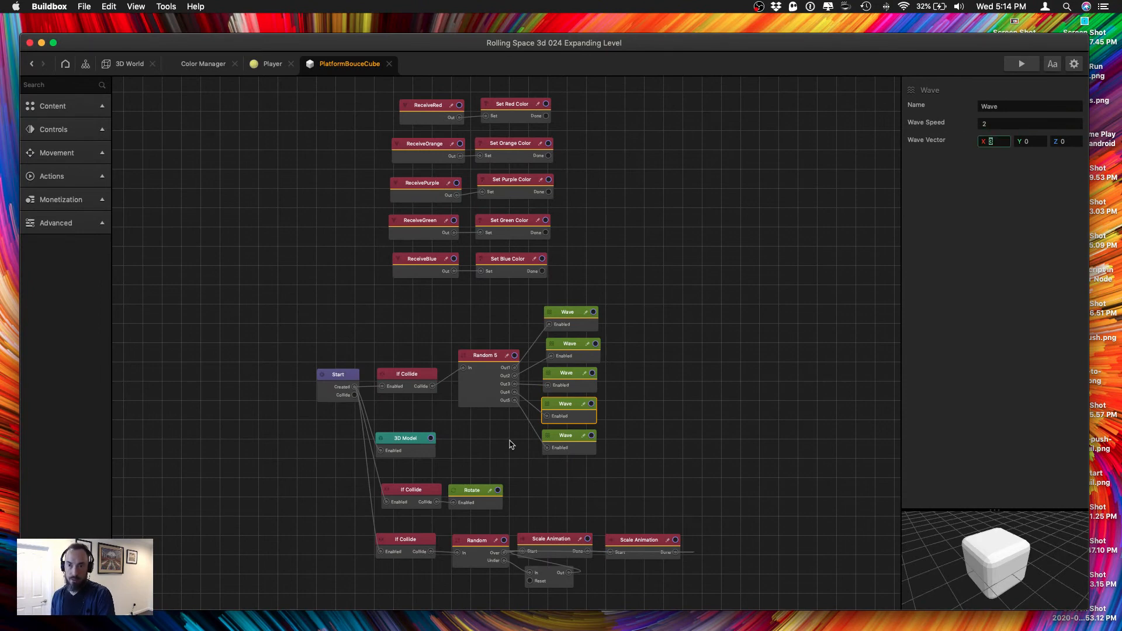
pyautogui.click(568, 449)
pyautogui.click(1000, 124)
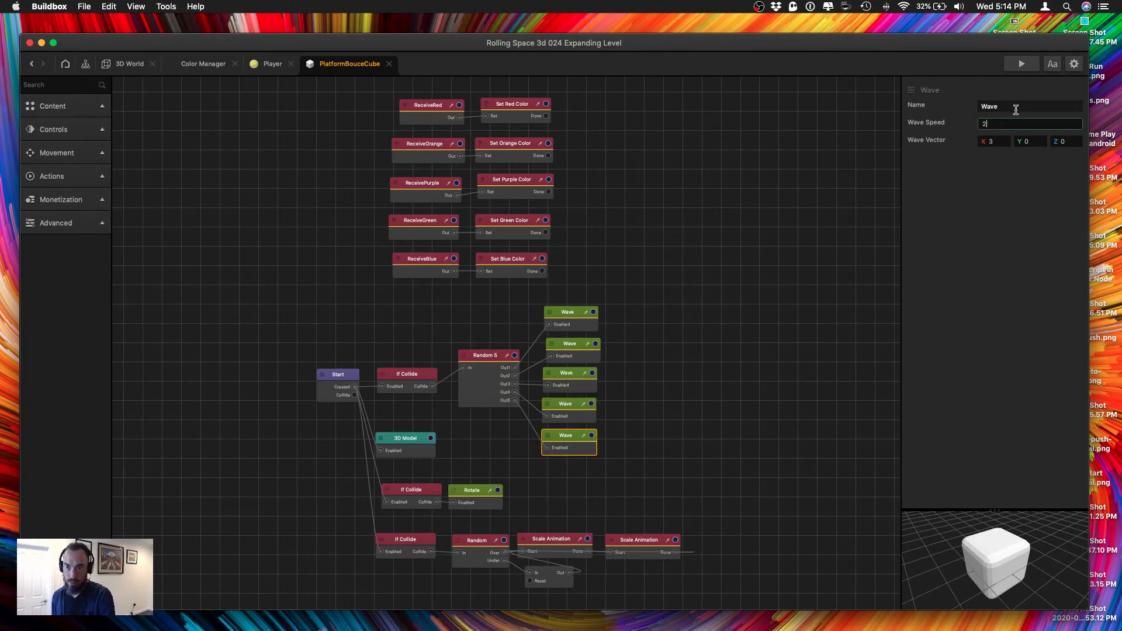
pyautogui.write('.5')
pyautogui.press('Tab')
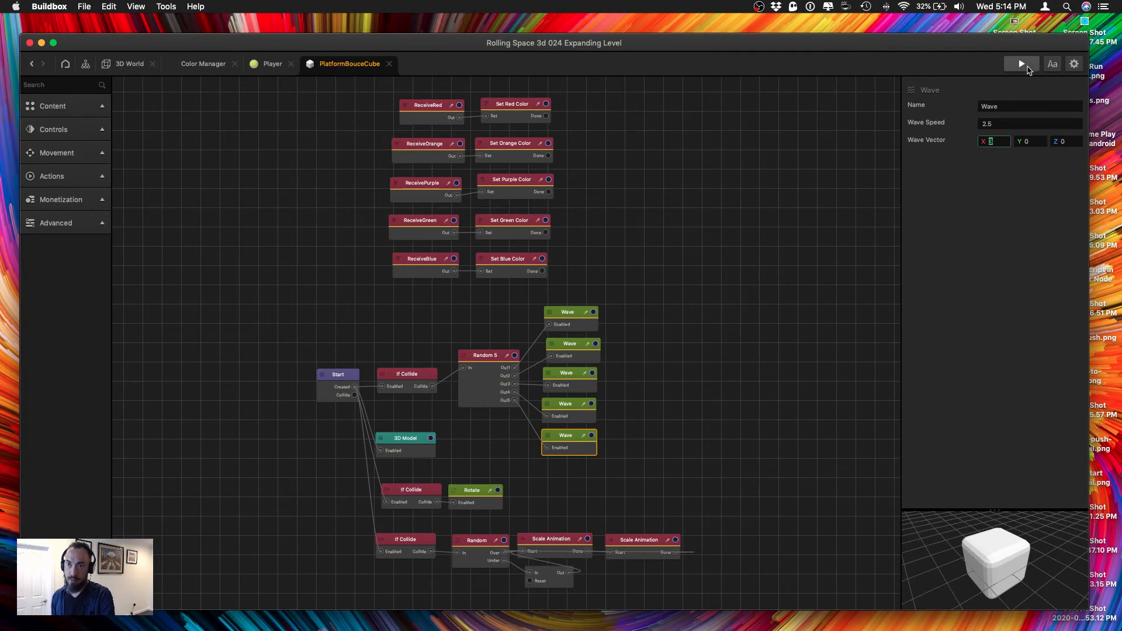
# Run the game preview over the node map to check the platforms' motion with the new wave speeds.
pyautogui.press('super+p')
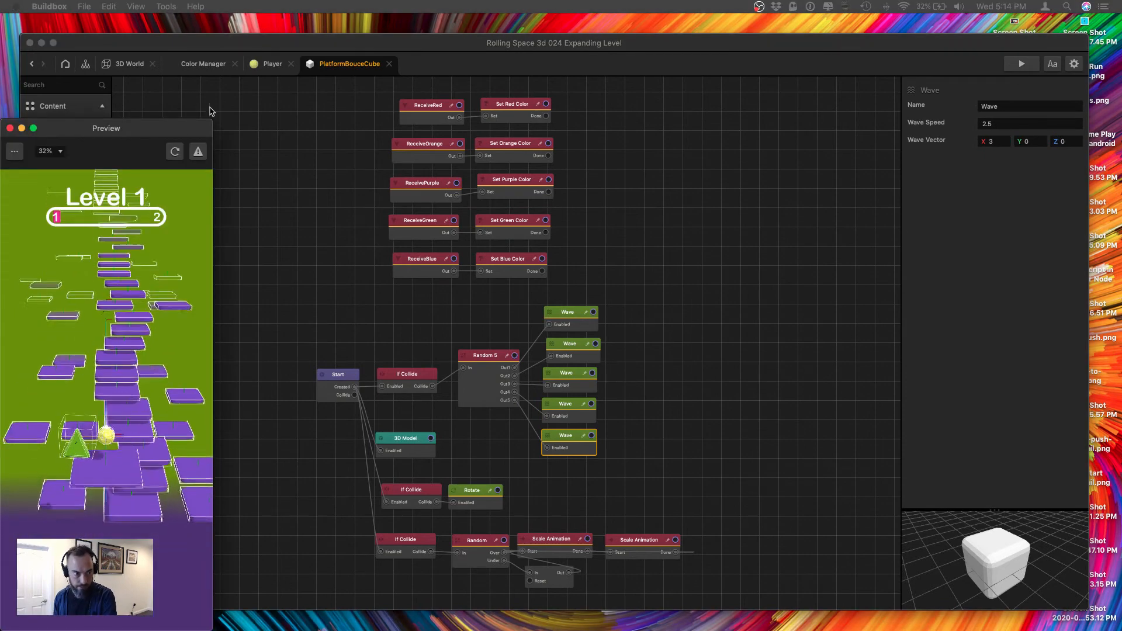
pyautogui.moveTo(172, 133); pyautogui.dragTo(776, 89)
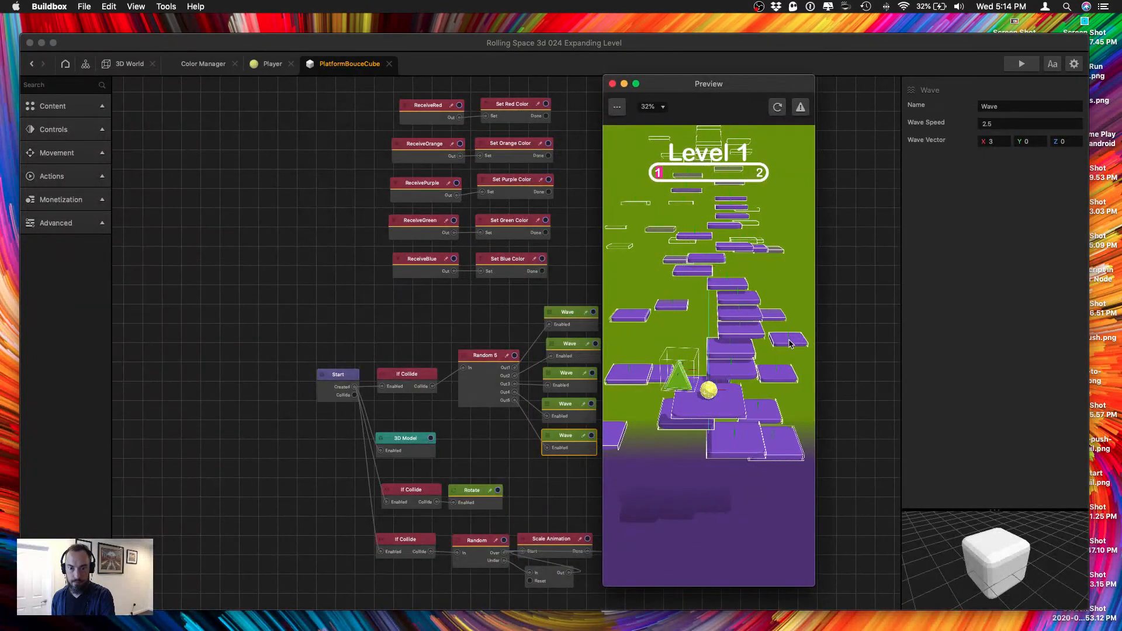
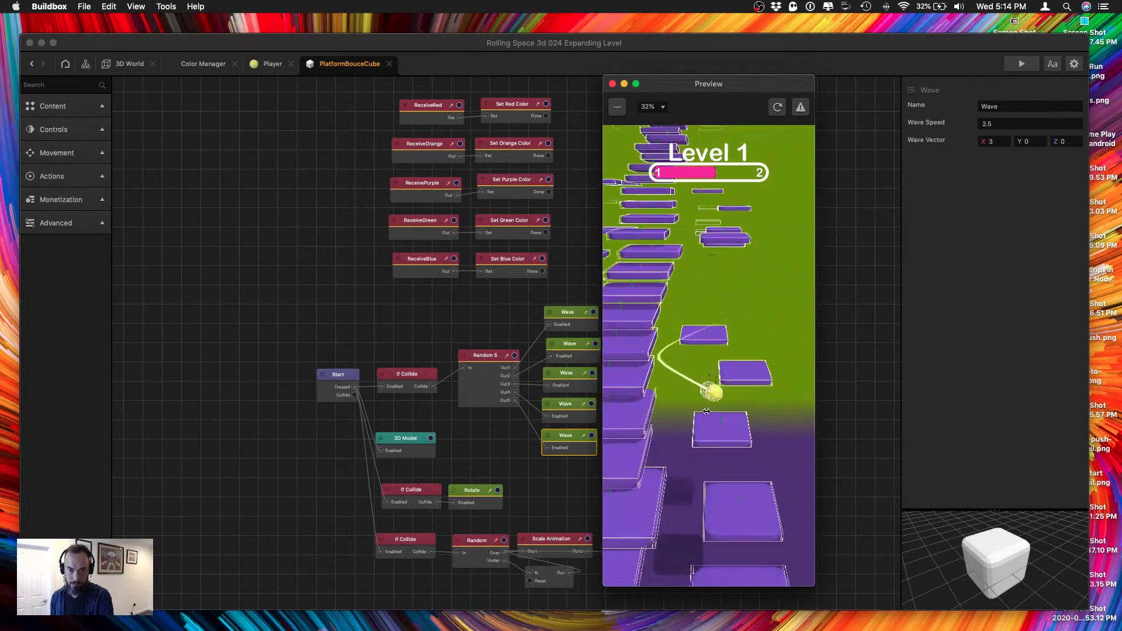
# Close the game preview and examine the layout of section 3's bounce platforms in the 3D world.
pyautogui.click(612, 84)
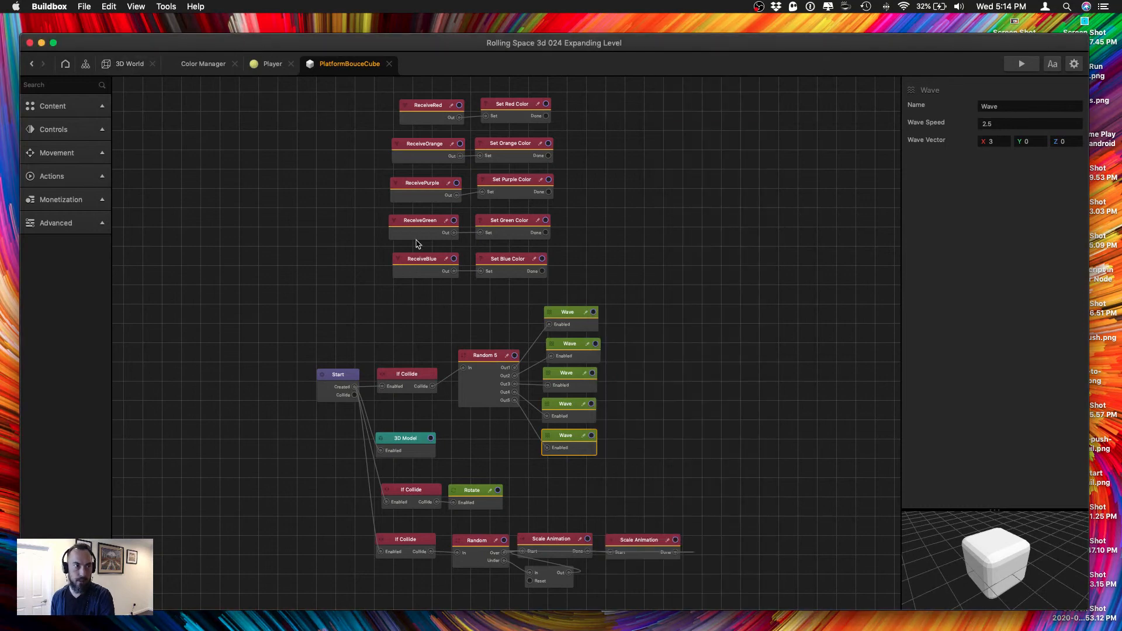
pyautogui.click(149, 63)
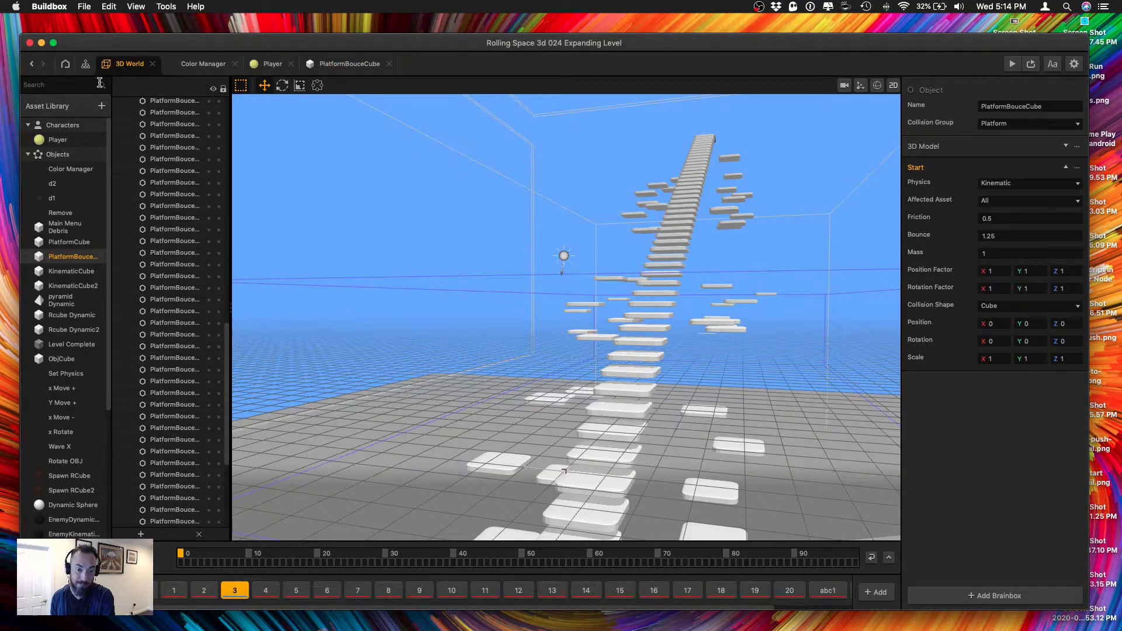
pyautogui.click(85, 64)
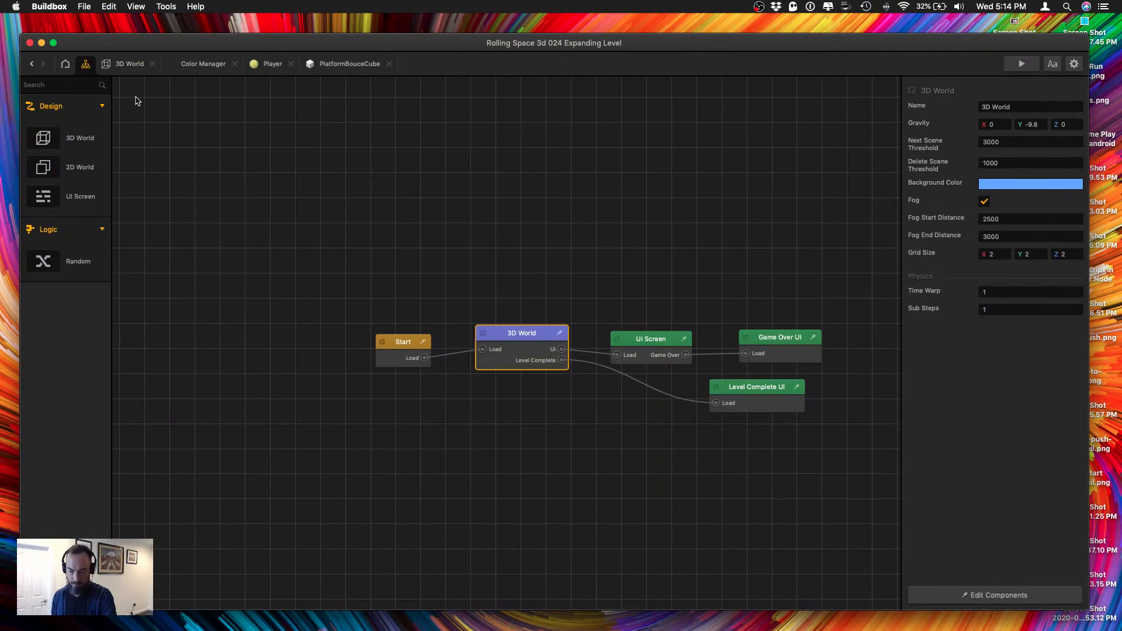
pyautogui.doubleClick(526, 343)
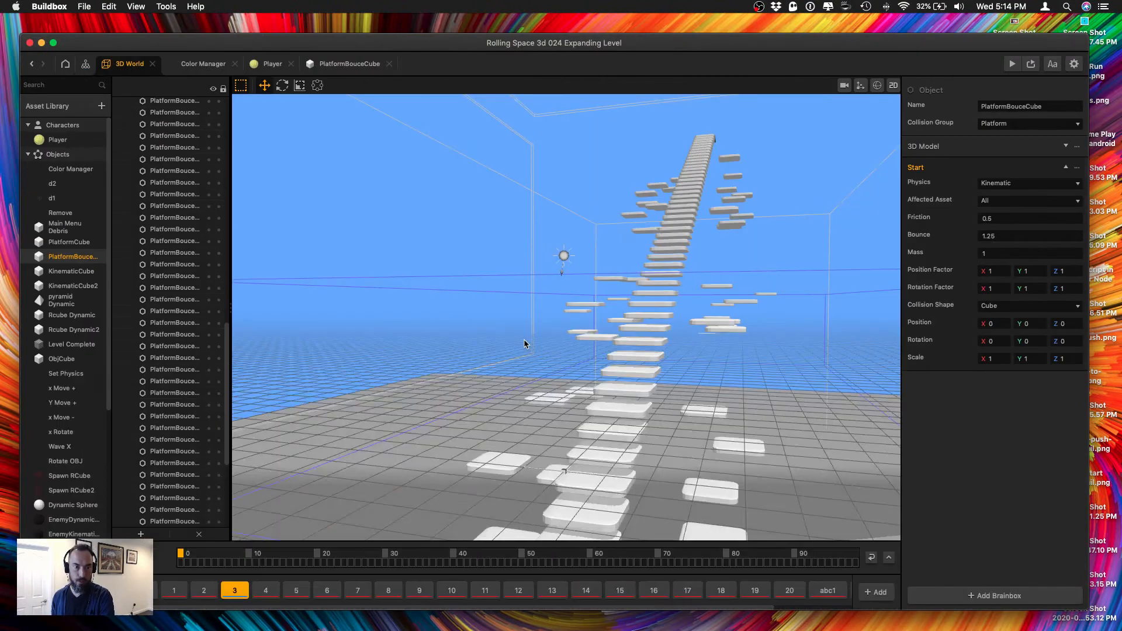
pyautogui.moveTo(550, 453); pyautogui.dragTo(590, 496, button='right')
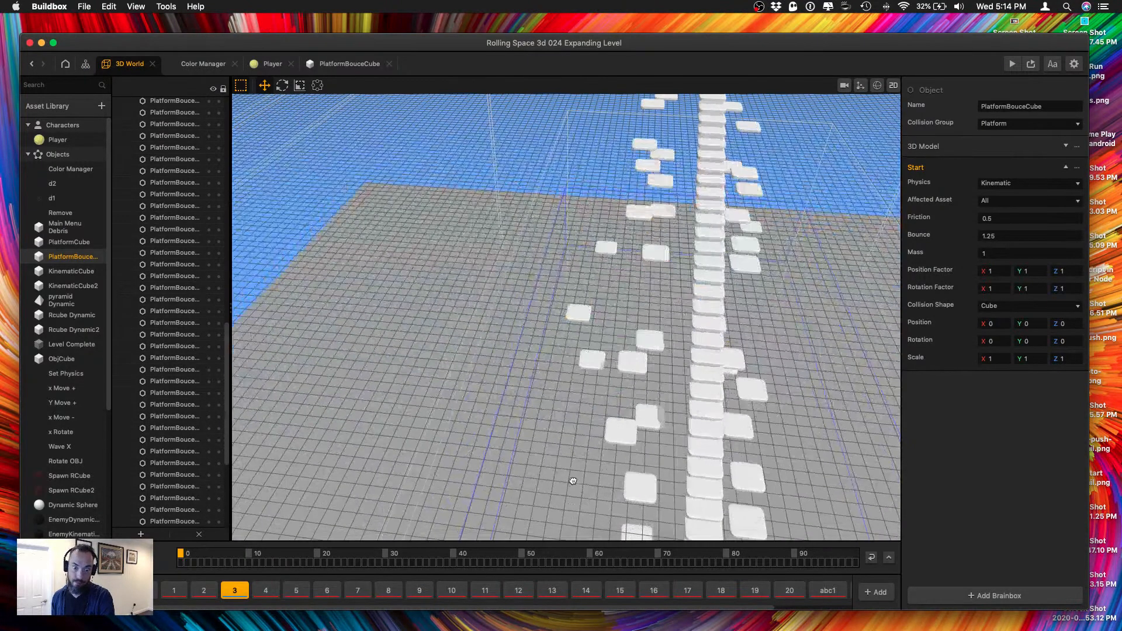
pyautogui.moveTo(591, 461); pyautogui.dragTo(525, 393, button='middle')
pyautogui.scroll(3, 528, 403)
pyautogui.moveTo(577, 414); pyautogui.dragTo(559, 386, button='right')
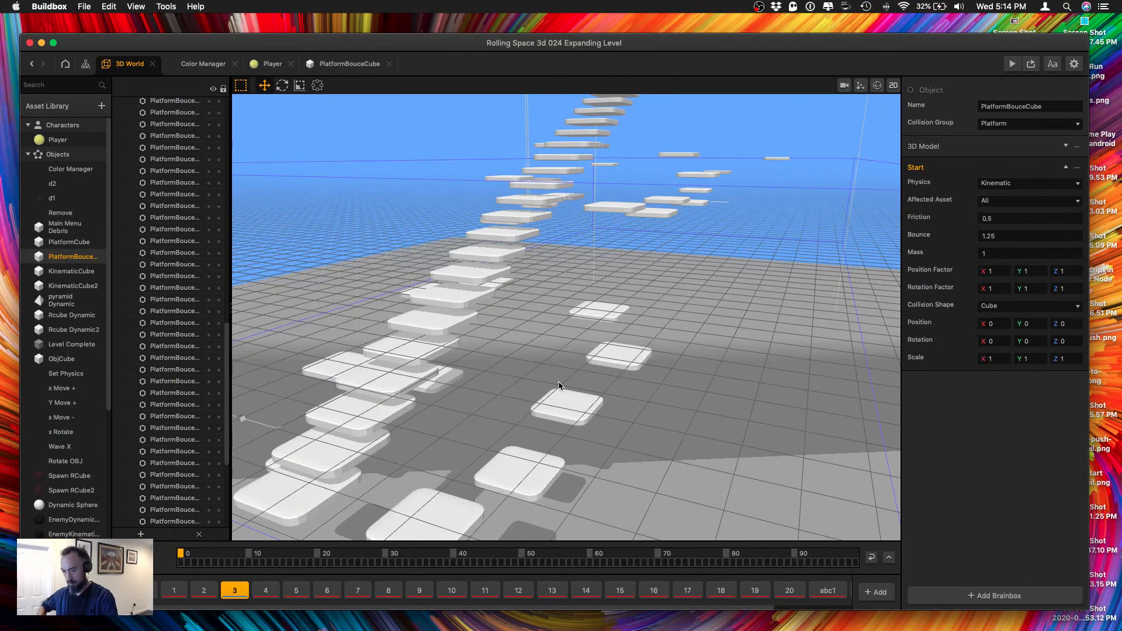
pyautogui.scroll(-3, 491, 444)
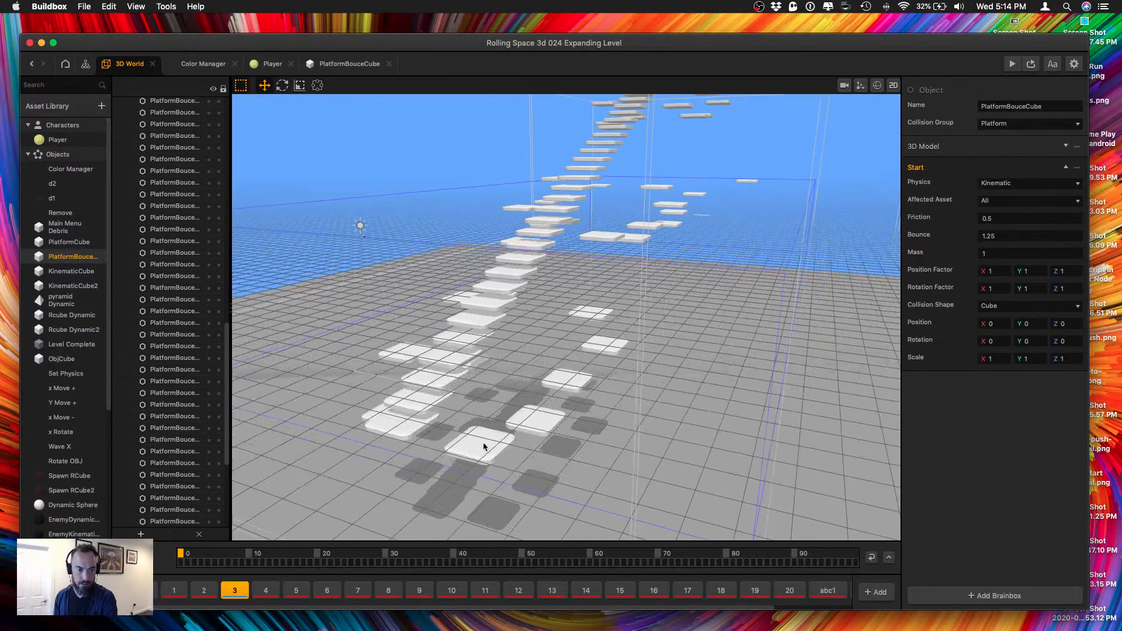
pyautogui.click(408, 433)
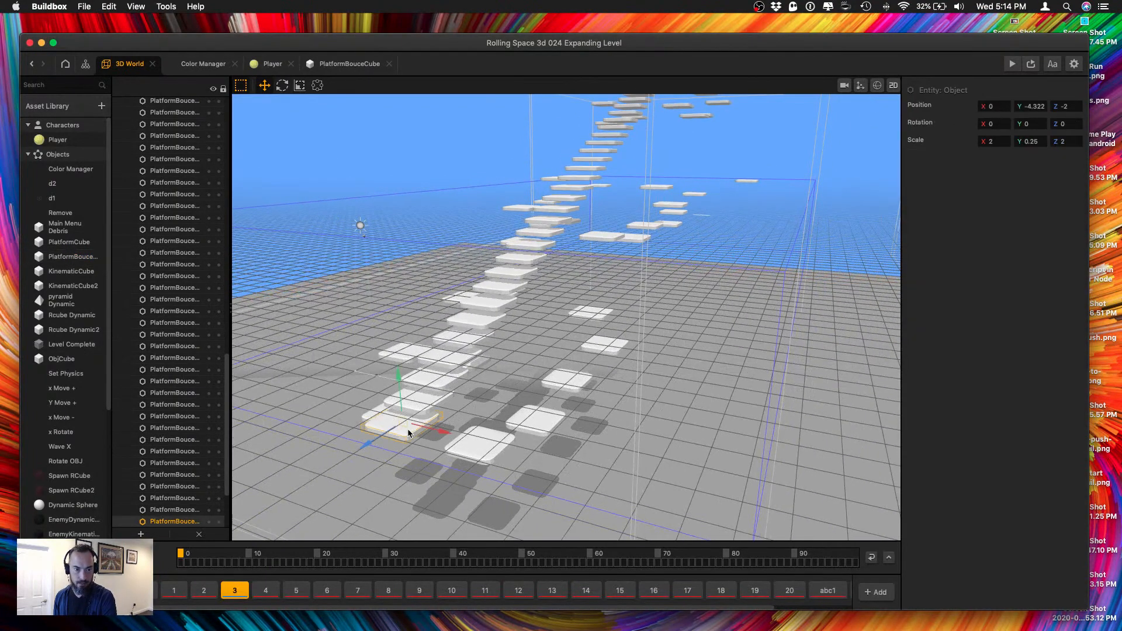
# In the PlatformBouceCube node map, set the wave speed to 2 on the fifth Wave node and 1.5 on the fourth.
pyautogui.doubleClick(75, 260)
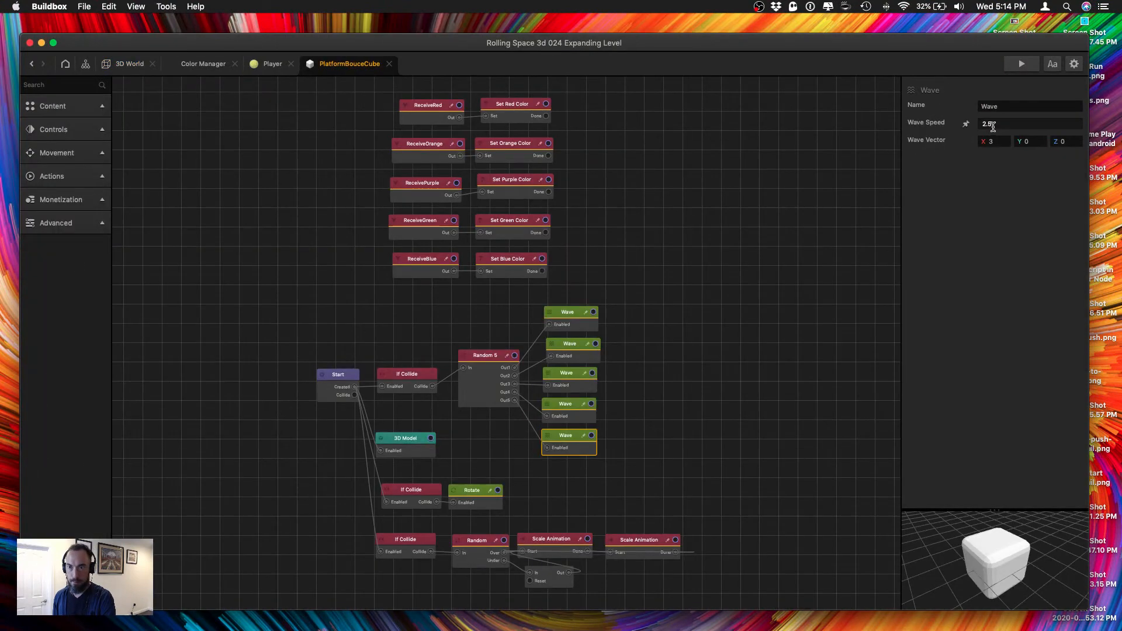
pyautogui.press('BackSpace')
pyautogui.press('BackSpace')
pyautogui.press('Tab')
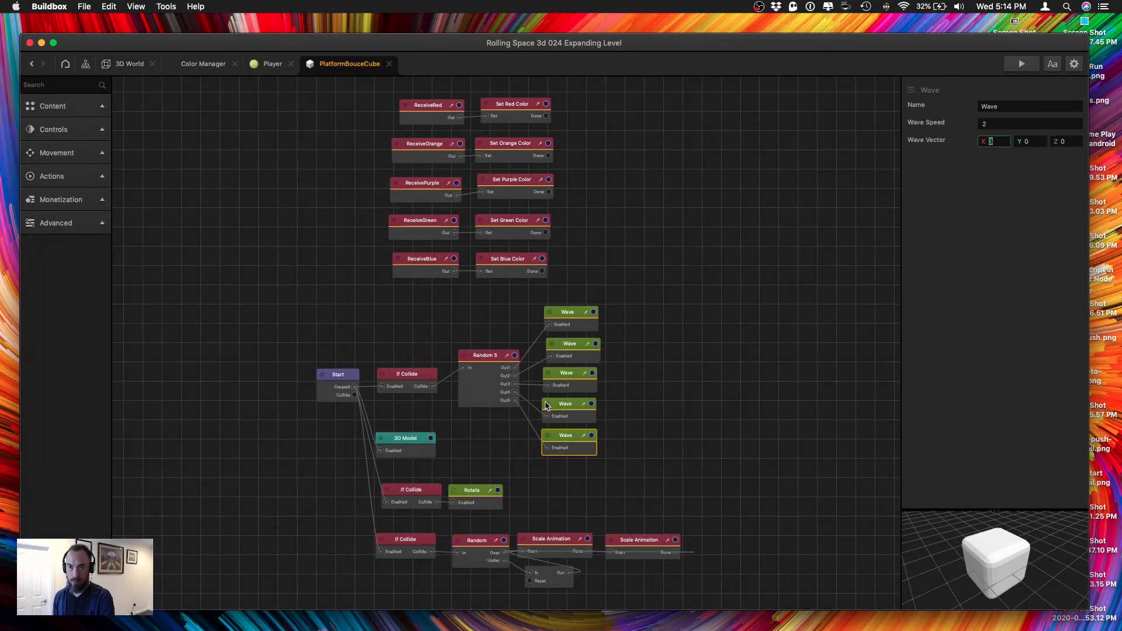
pyautogui.click(547, 405)
pyautogui.click(985, 123)
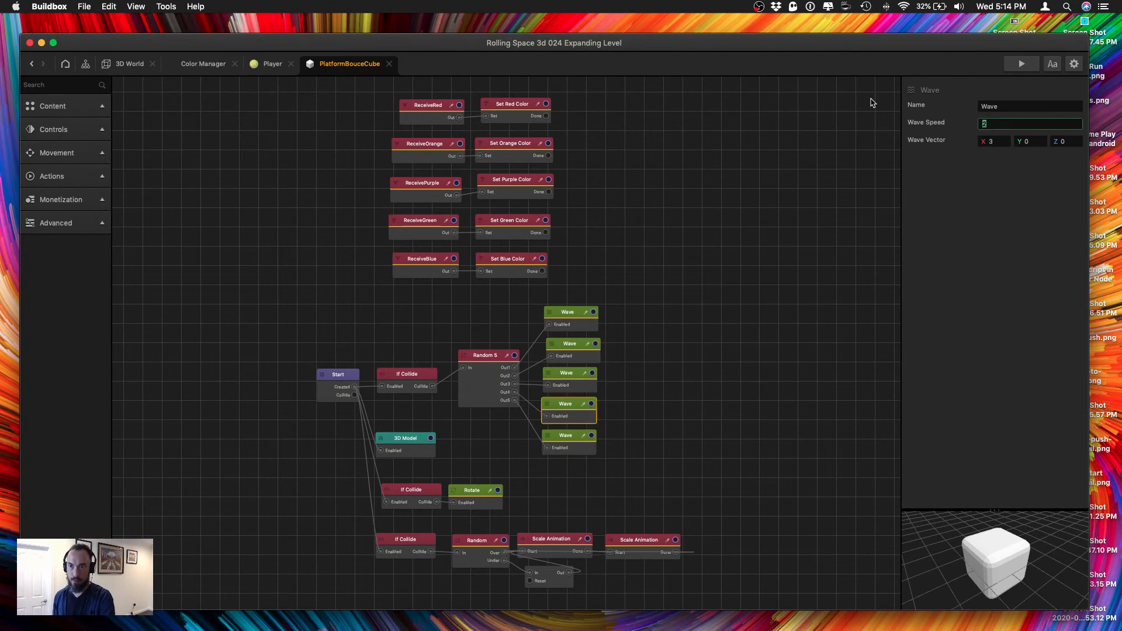
pyautogui.press('Tab')
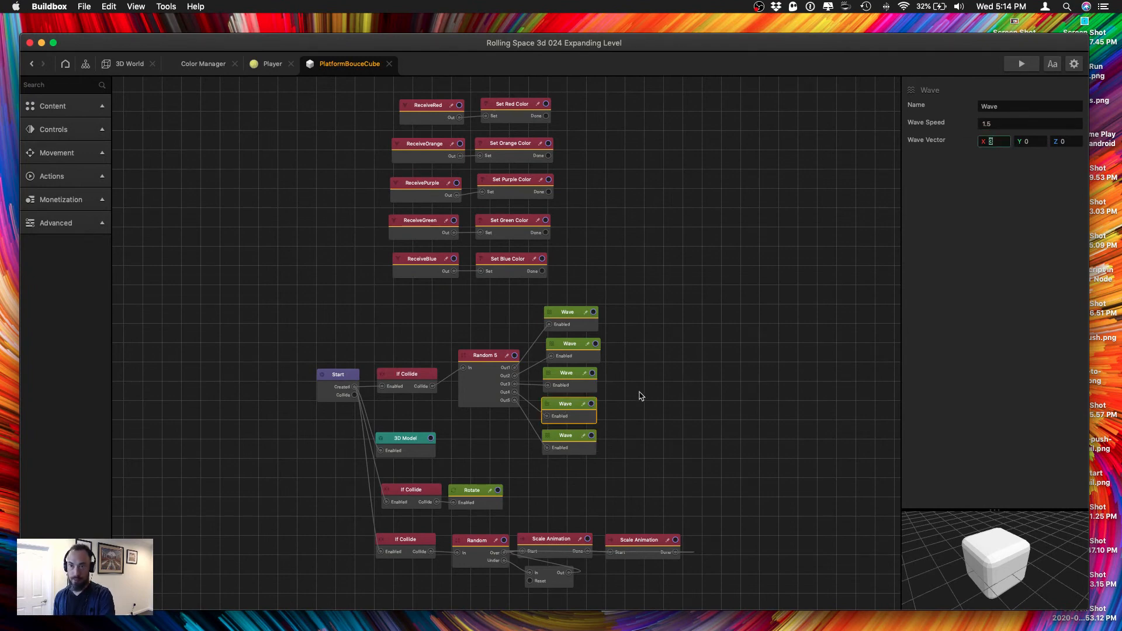
# Set the wave speed to 1 on the third Wave node and to 0.5 on the second.
pyautogui.click(561, 380)
pyautogui.click(1001, 124)
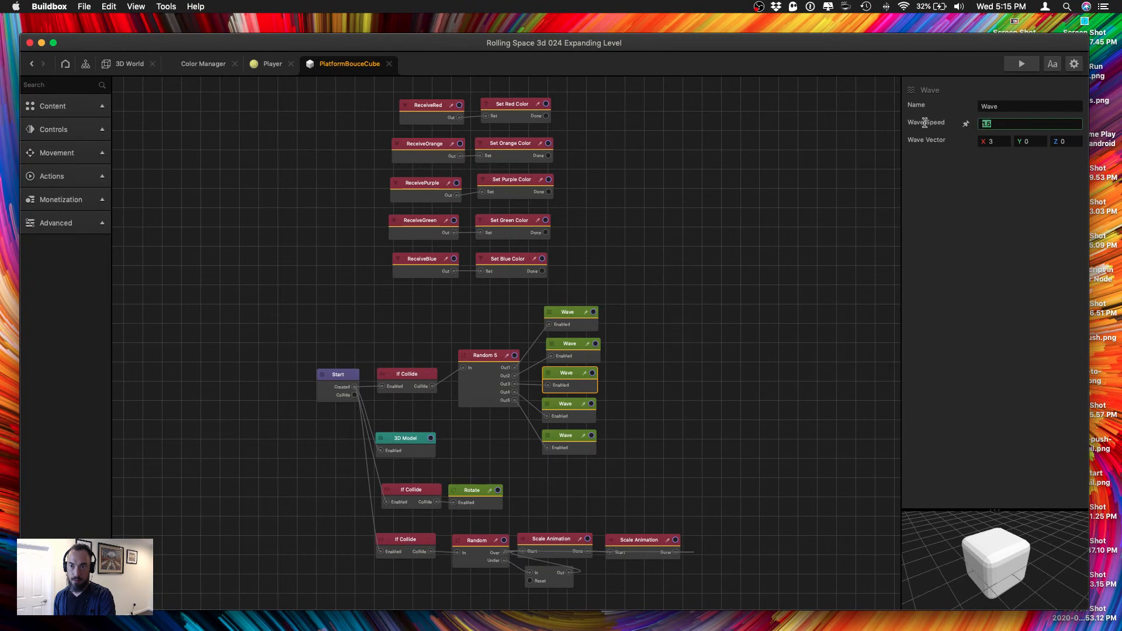
pyautogui.write('1')
pyautogui.press('Tab')
pyautogui.moveTo(570, 352); pyautogui.dragTo(577, 352)
pyautogui.click(1023, 121)
pyautogui.press('Return')
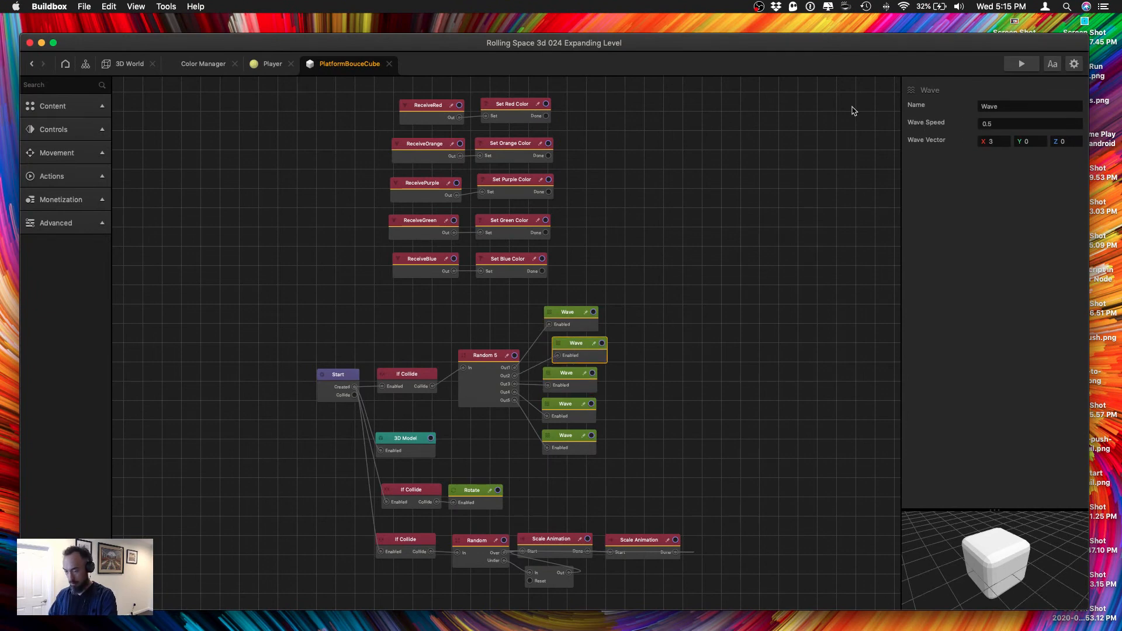
# Try a wave speed of 3 on the first Wave node and check the platforms' motion in the game preview.
pyautogui.click(565, 317)
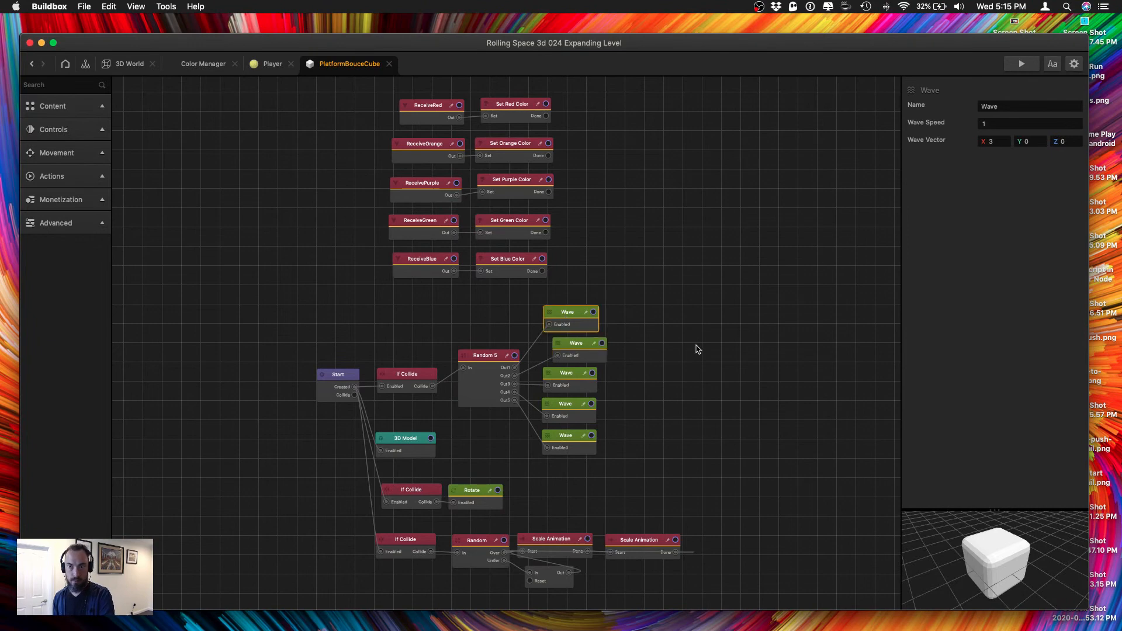
pyautogui.click(996, 123)
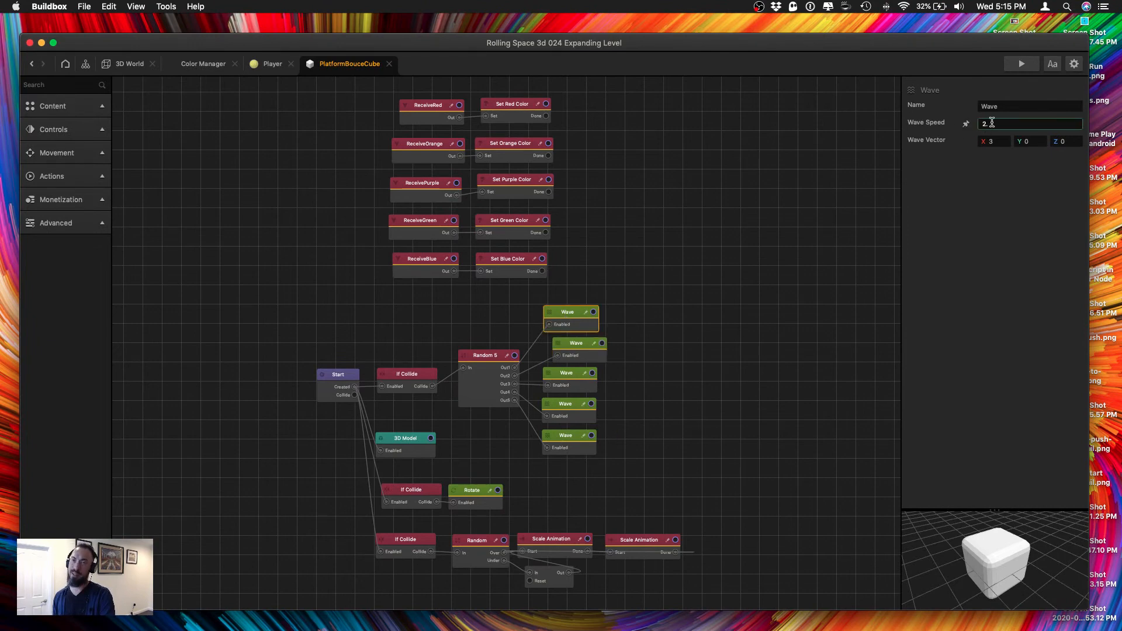
pyautogui.moveTo(992, 123); pyautogui.dragTo(976, 123)
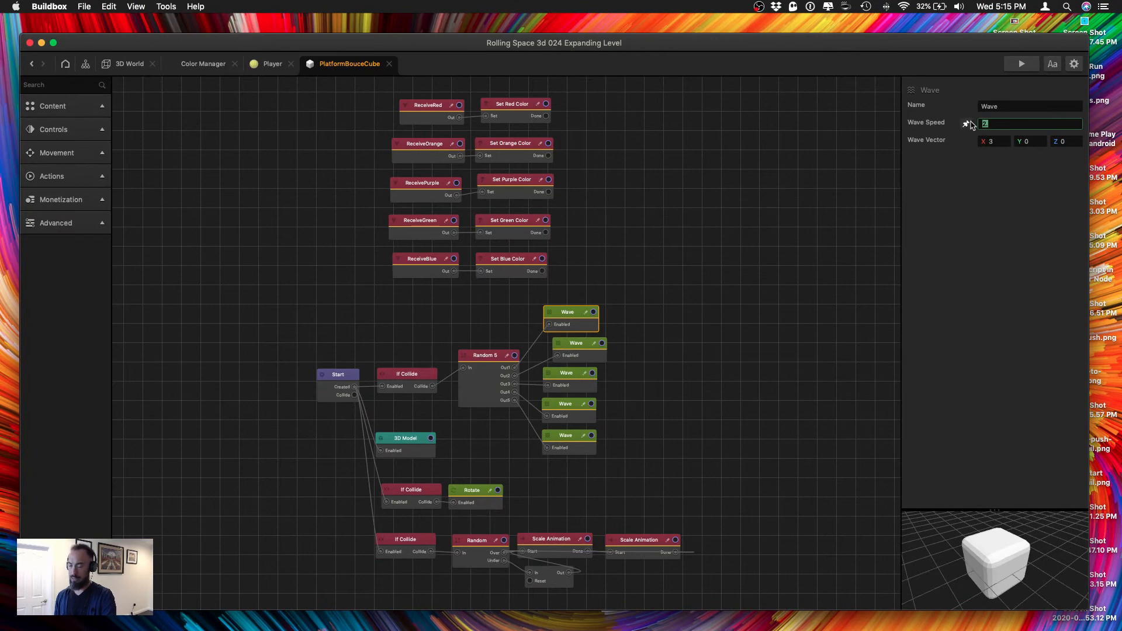
pyautogui.write('3')
pyautogui.press('Tab')
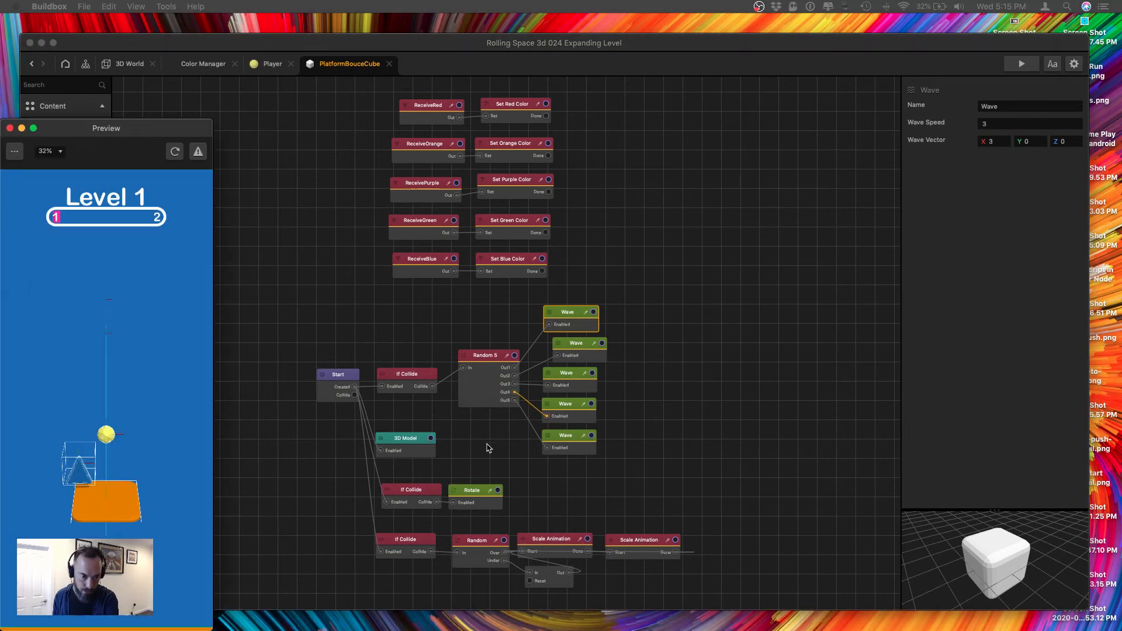
pyautogui.moveTo(195, 127); pyautogui.dragTo(239, 83)
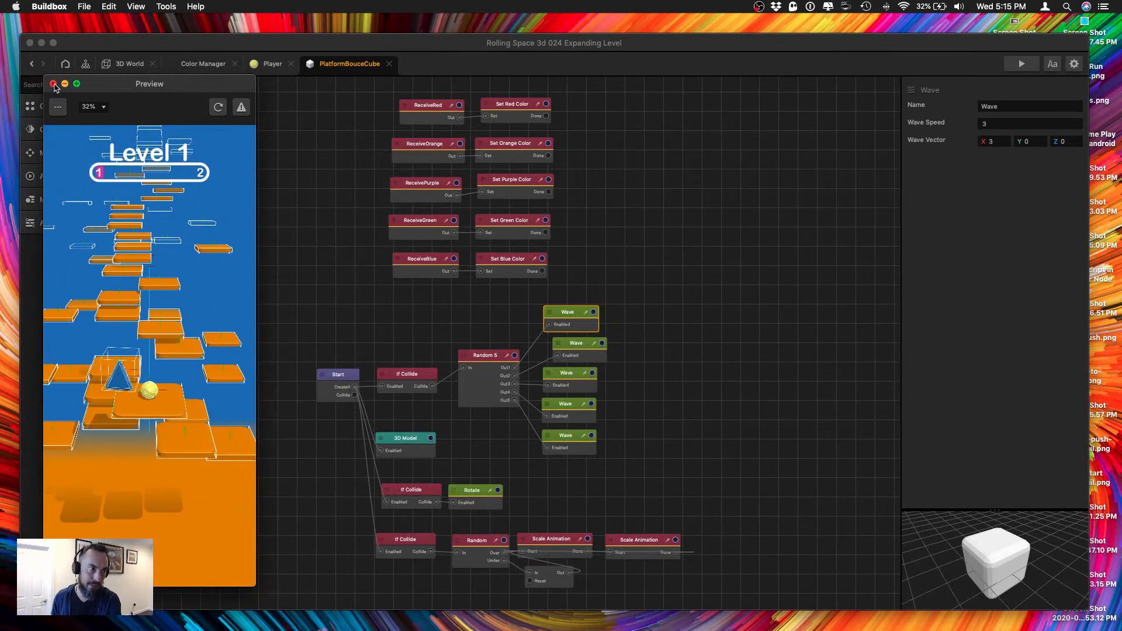
pyautogui.click(53, 84)
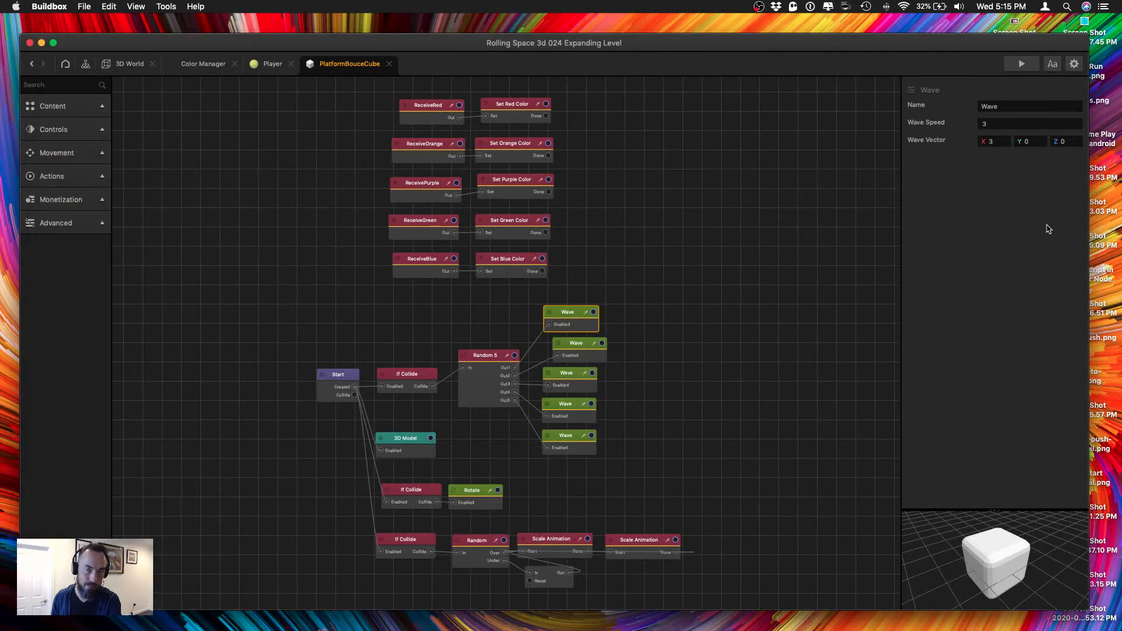
# Set the first Wave node's wave speed to 2, and the X wave vector to 5 on the second and third Wave nodes.
pyautogui.click(1001, 124)
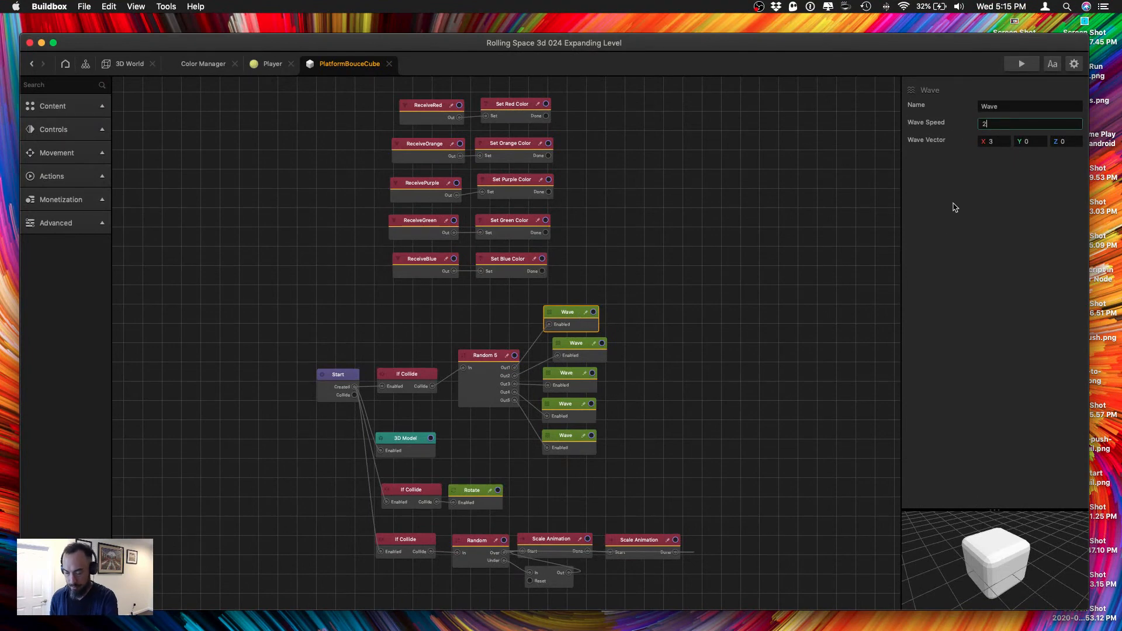
pyautogui.press('Return')
pyautogui.click(581, 351)
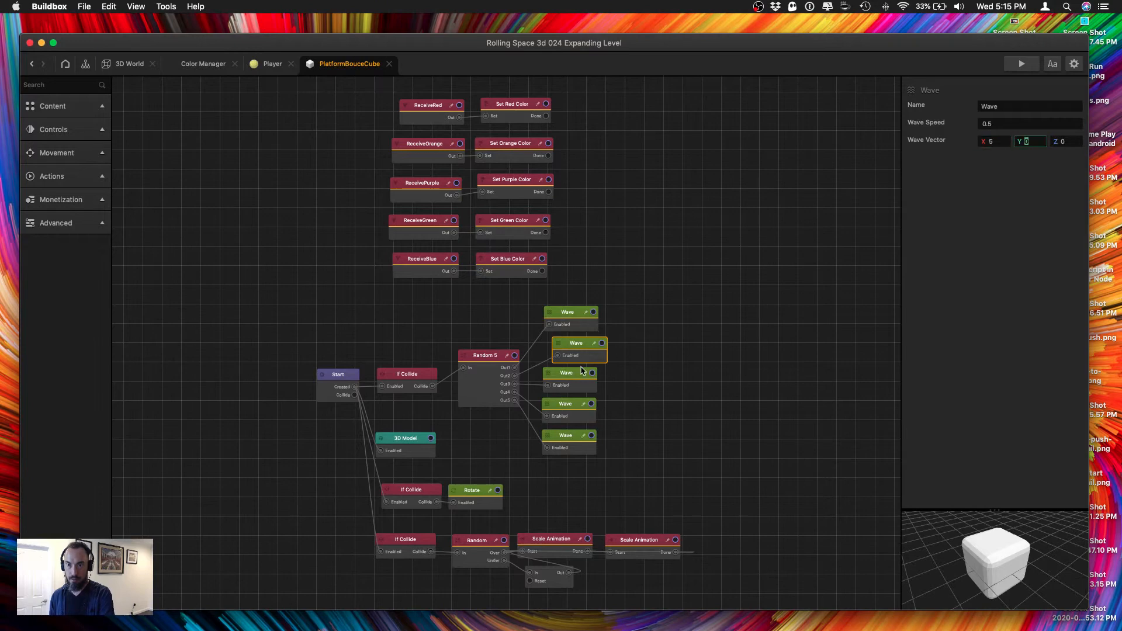
pyautogui.click(568, 382)
pyautogui.moveTo(568, 383); pyautogui.dragTo(572, 382)
pyautogui.click(993, 142)
pyautogui.write('5')
pyautogui.press('Tab')
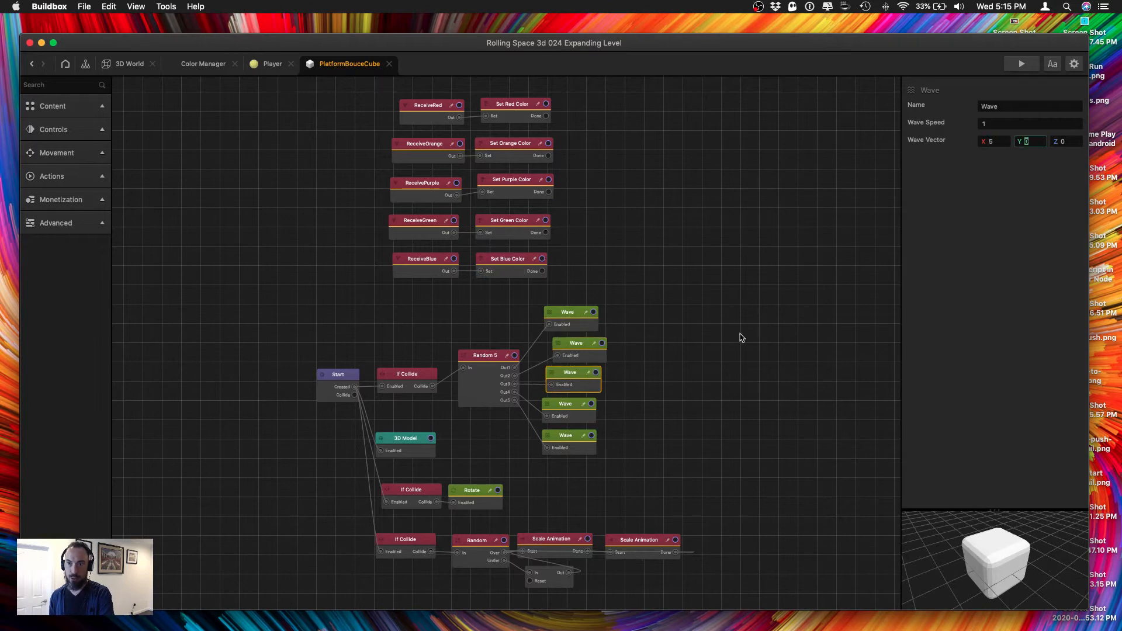
# Set the X wave vector to 5 on the fourth and fifth Wave nodes.
pyautogui.moveTo(543, 419); pyautogui.dragTo(566, 441)
pyautogui.click(988, 142)
pyautogui.write('5')
pyautogui.press('Tab')
pyautogui.click(994, 141)
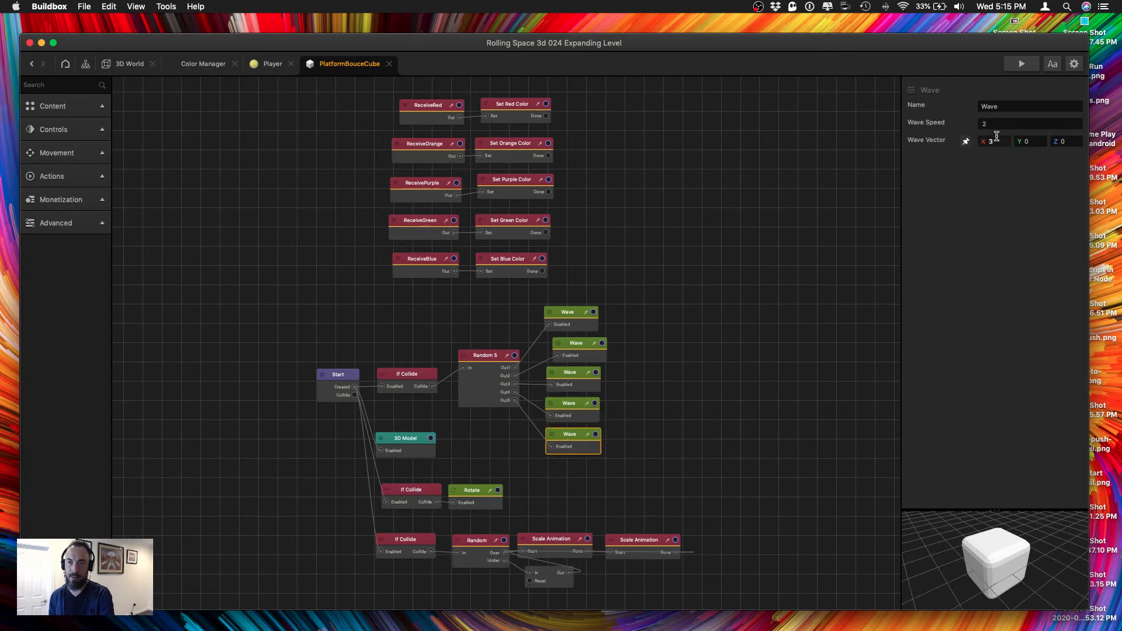
pyautogui.write('5')
pyautogui.press('Tab')
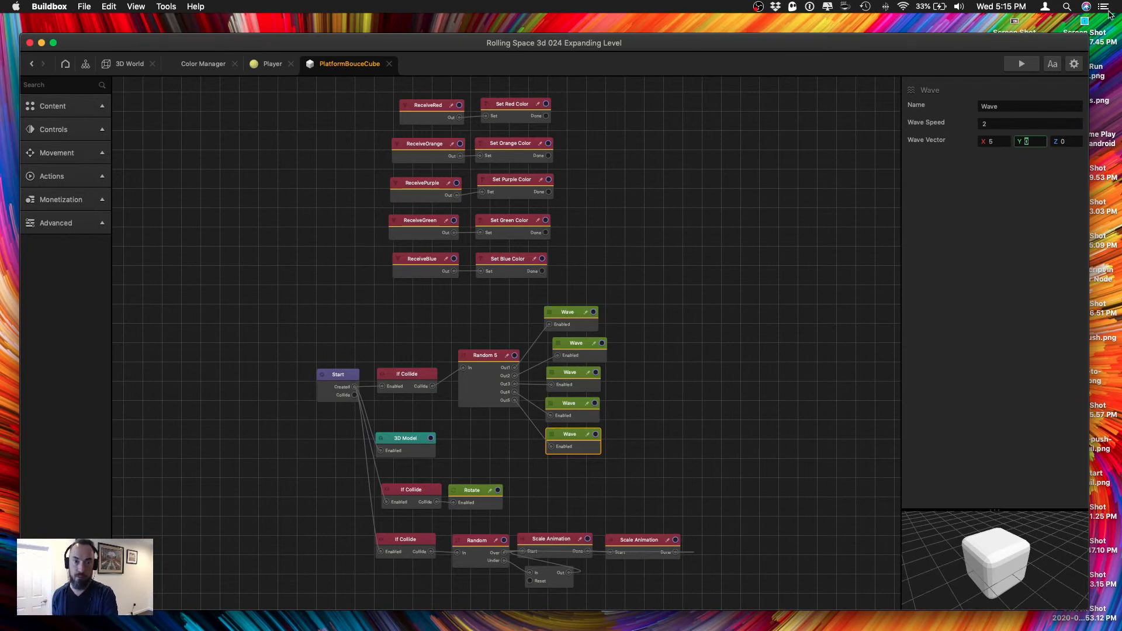
# Run the game preview to check the platforms' motion with the wider wave vectors, and close it.
pyautogui.press('super+p')
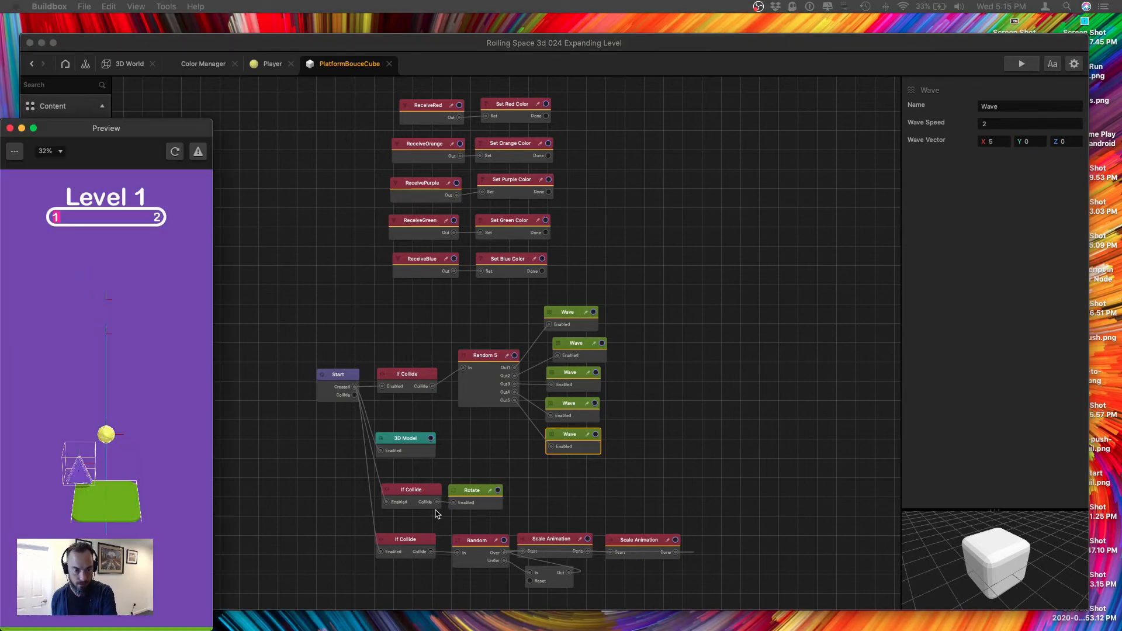
pyautogui.moveTo(148, 140); pyautogui.dragTo(209, 99)
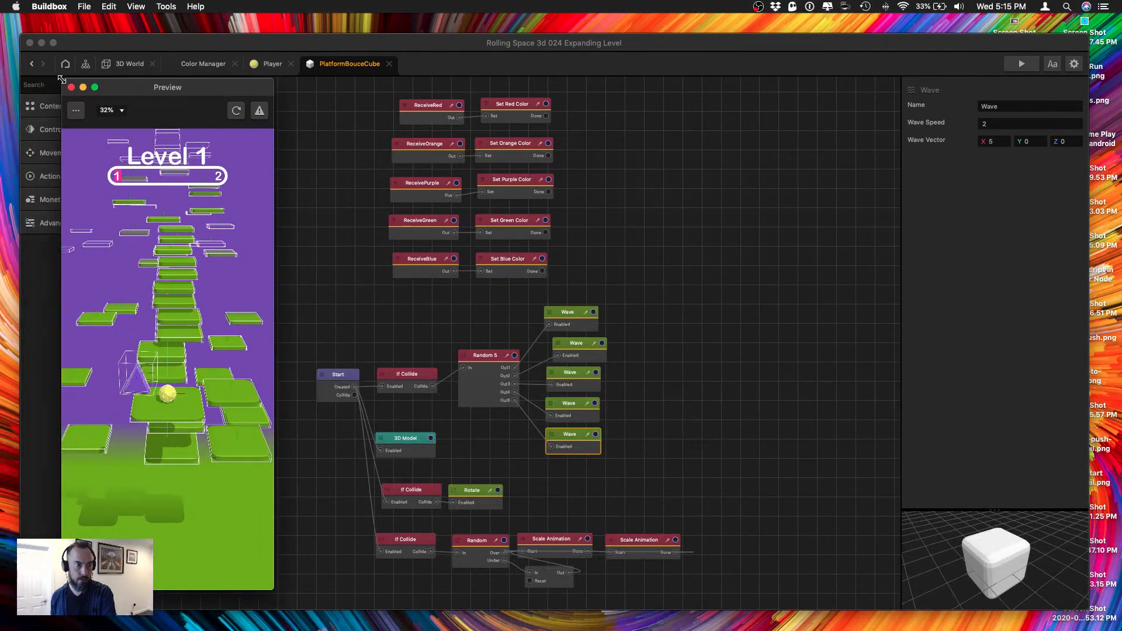
pyautogui.press('super+w')
# Set the fifth Wave node's wave speed to 0.5 and check the slower motion in the game preview.
pyautogui.click(578, 311)
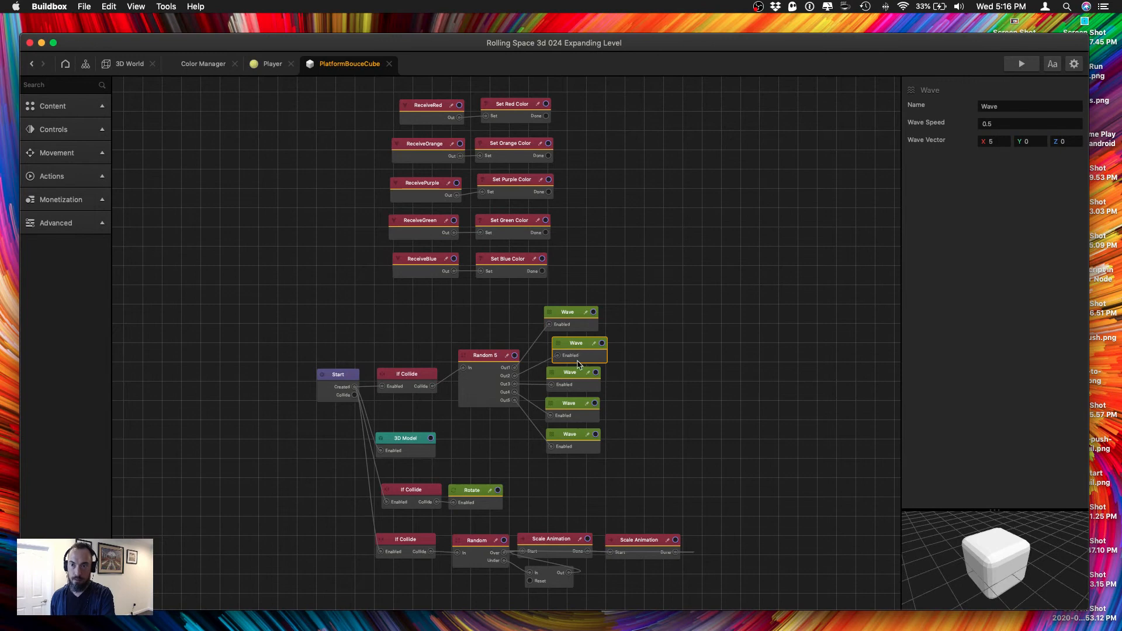
pyautogui.click(562, 411)
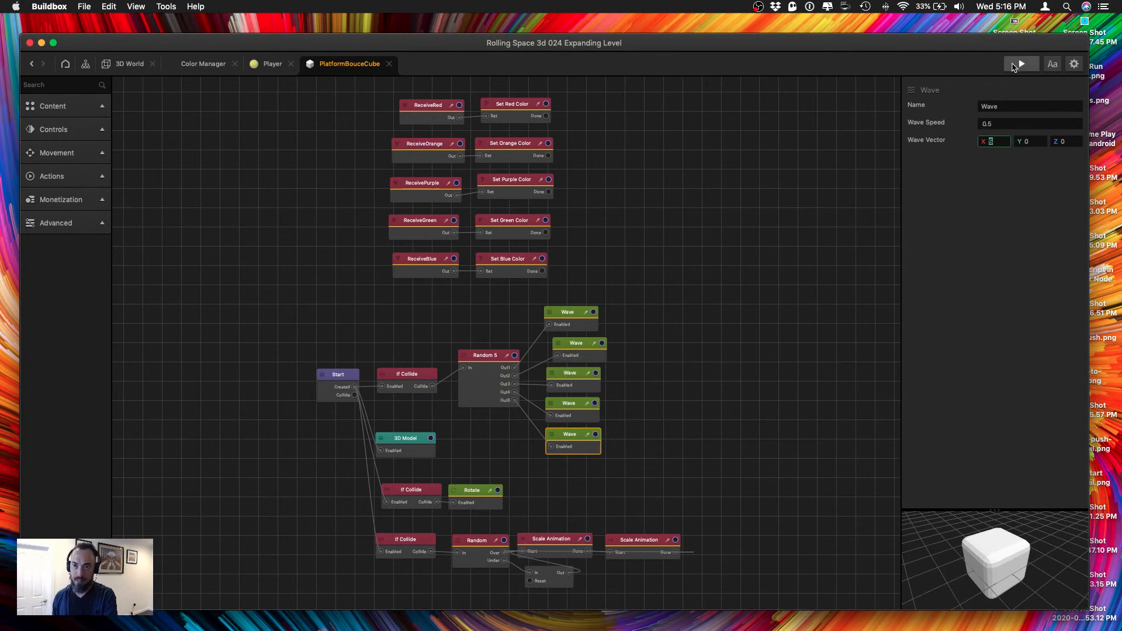
pyautogui.press('super+p')
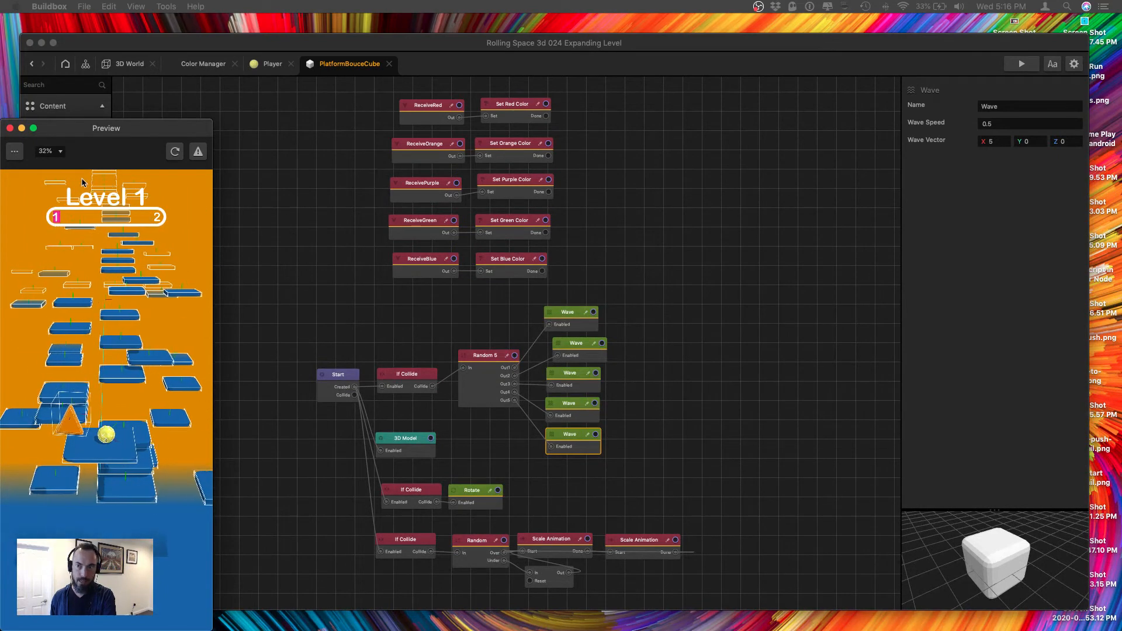
pyautogui.click(10, 129)
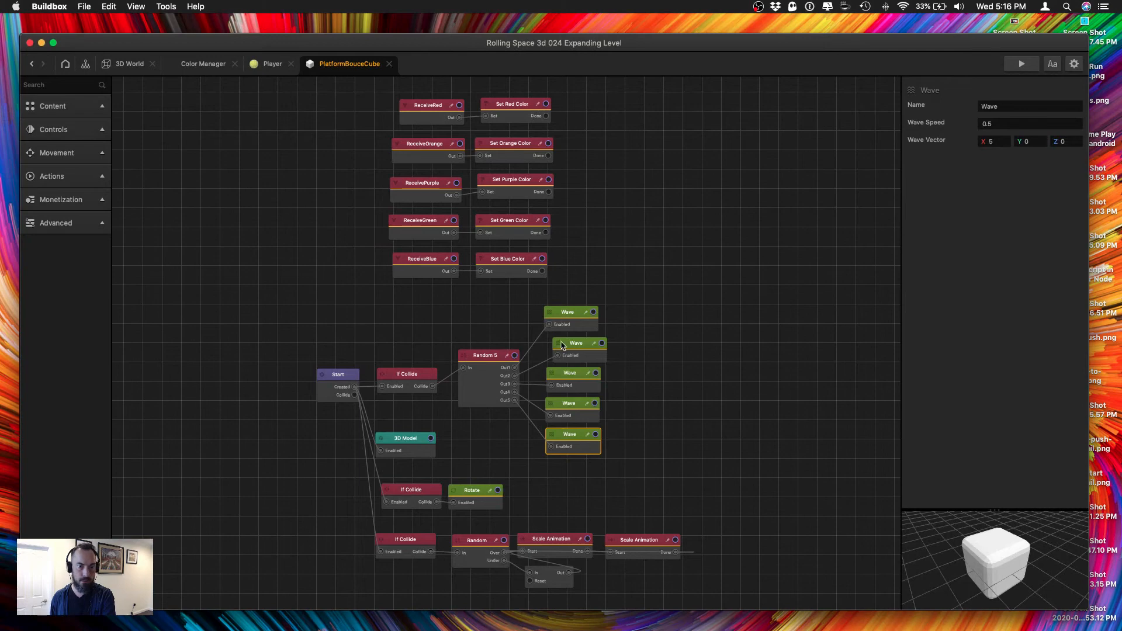
# Review the Wave nodes' speeds and vectors and rerun the game preview beside the node map.
pyautogui.click(575, 445)
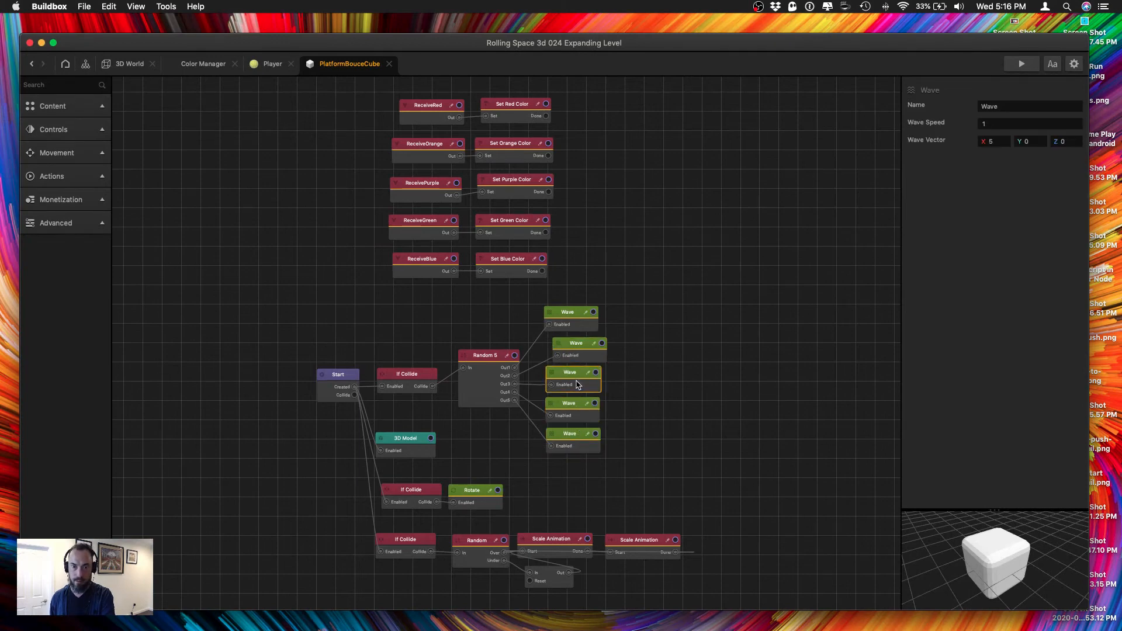
pyautogui.click(576, 350)
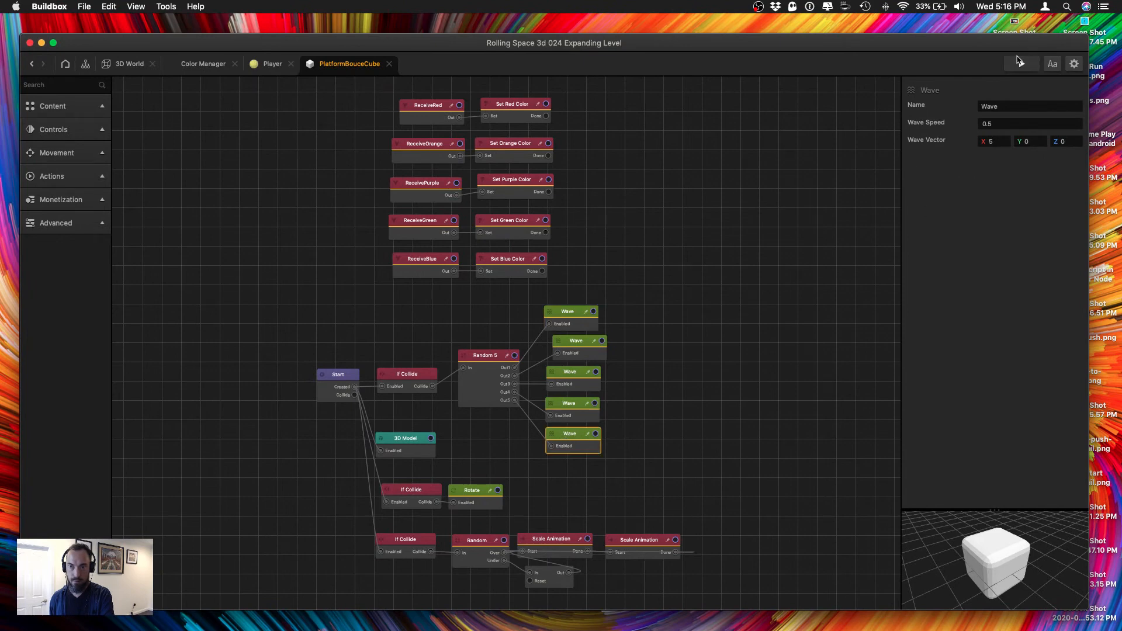
pyautogui.click(1020, 65)
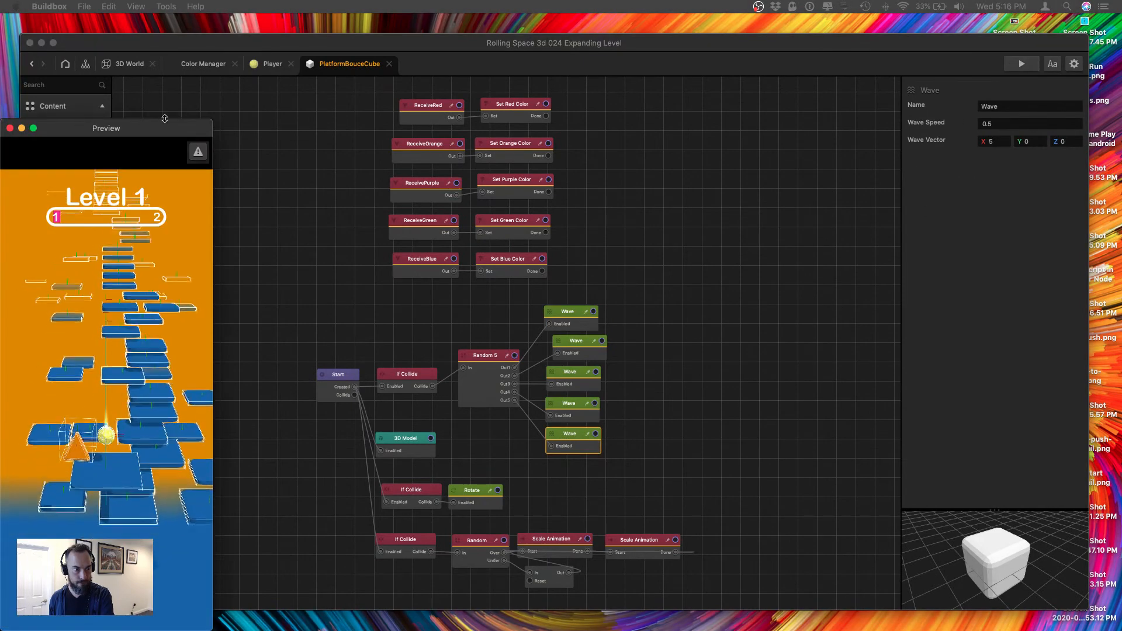
pyautogui.moveTo(160, 122); pyautogui.dragTo(232, 75)
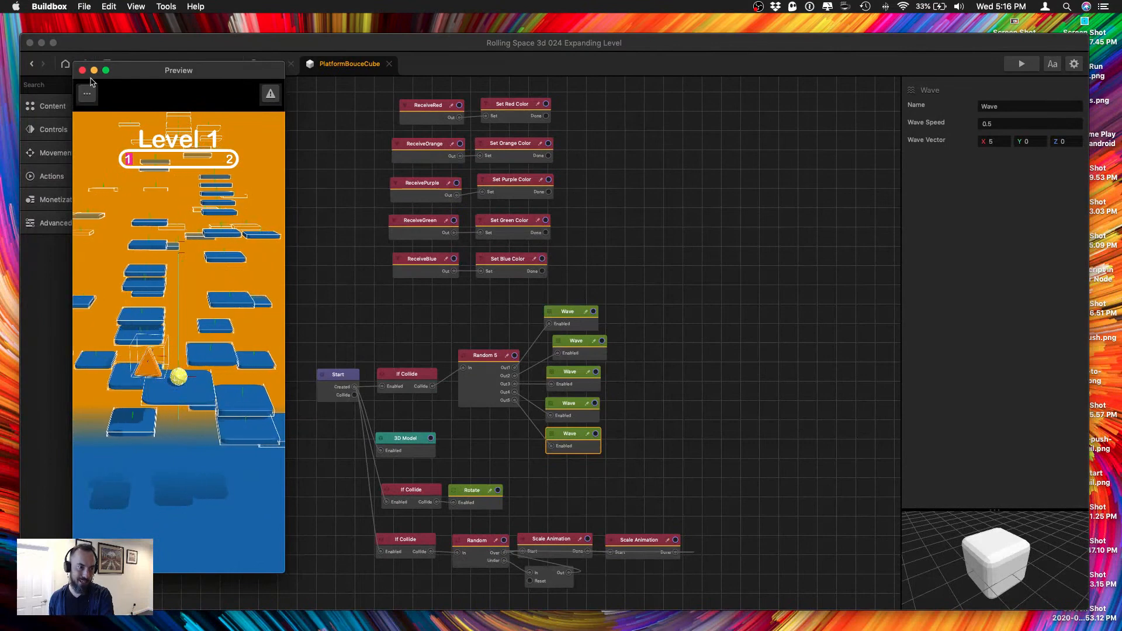
# Restart the game preview to check the platforms' wave motion without outlines, and close it.
pyautogui.click(87, 95)
pyautogui.click(97, 113)
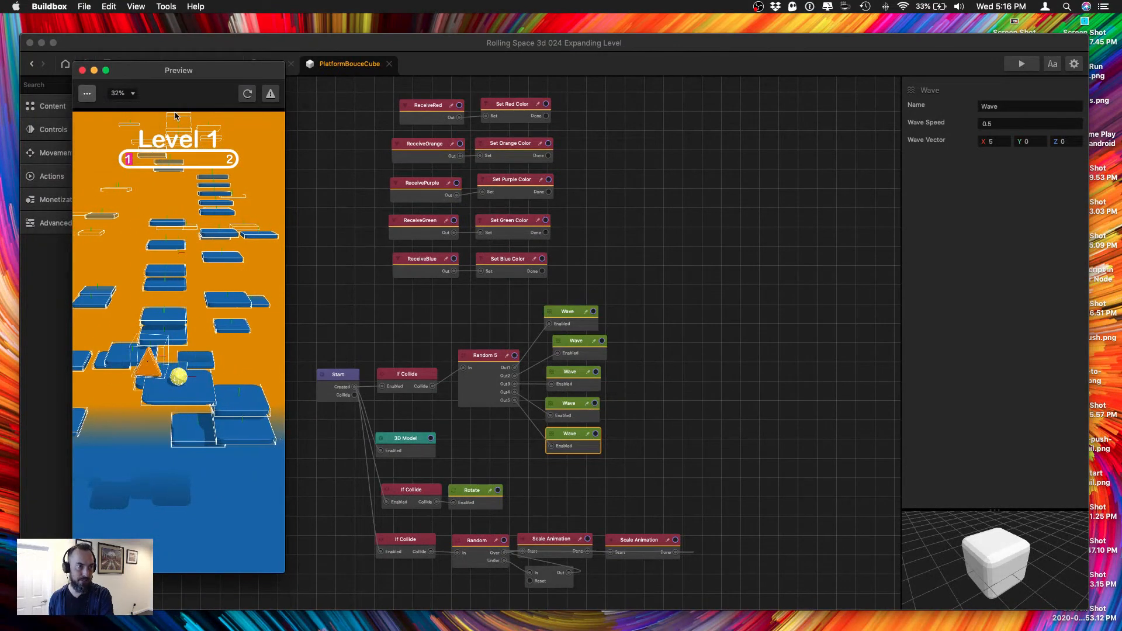
pyautogui.click(246, 96)
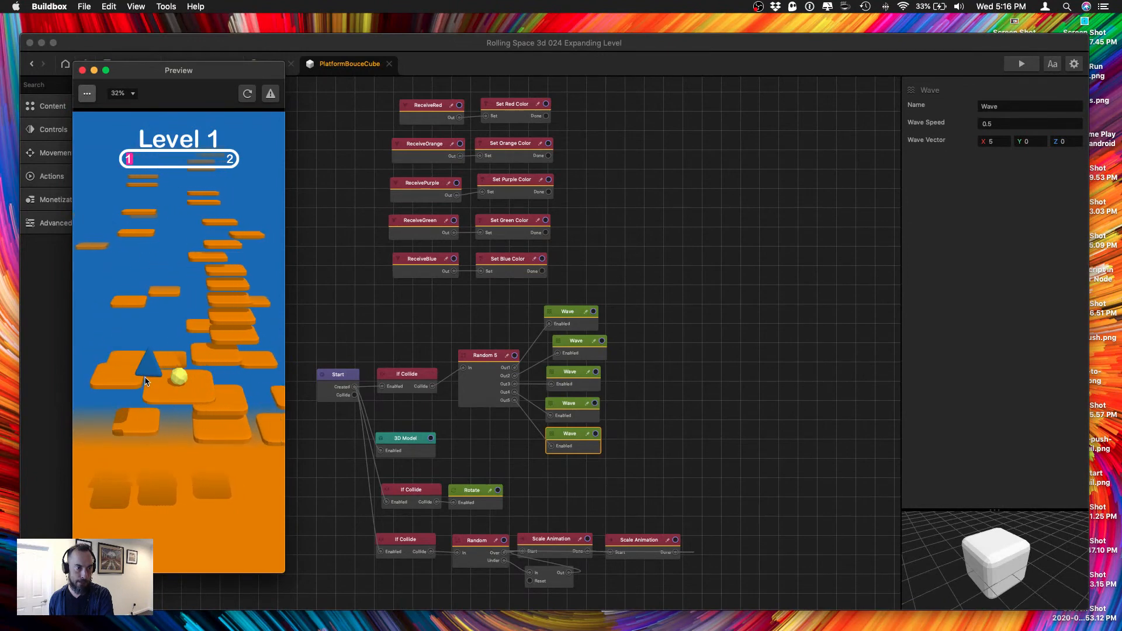
pyautogui.click(82, 70)
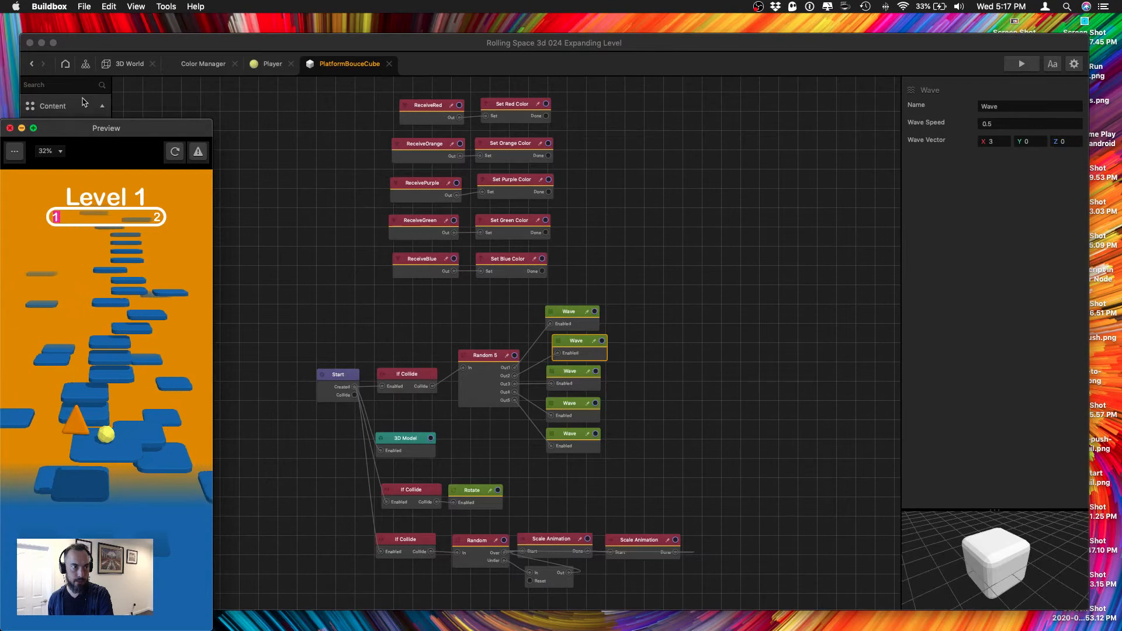
# In the 3D World's top view, shift section 3's lower centre-line platforms sideways one by one to stagger the path.
pyautogui.click(110, 66)
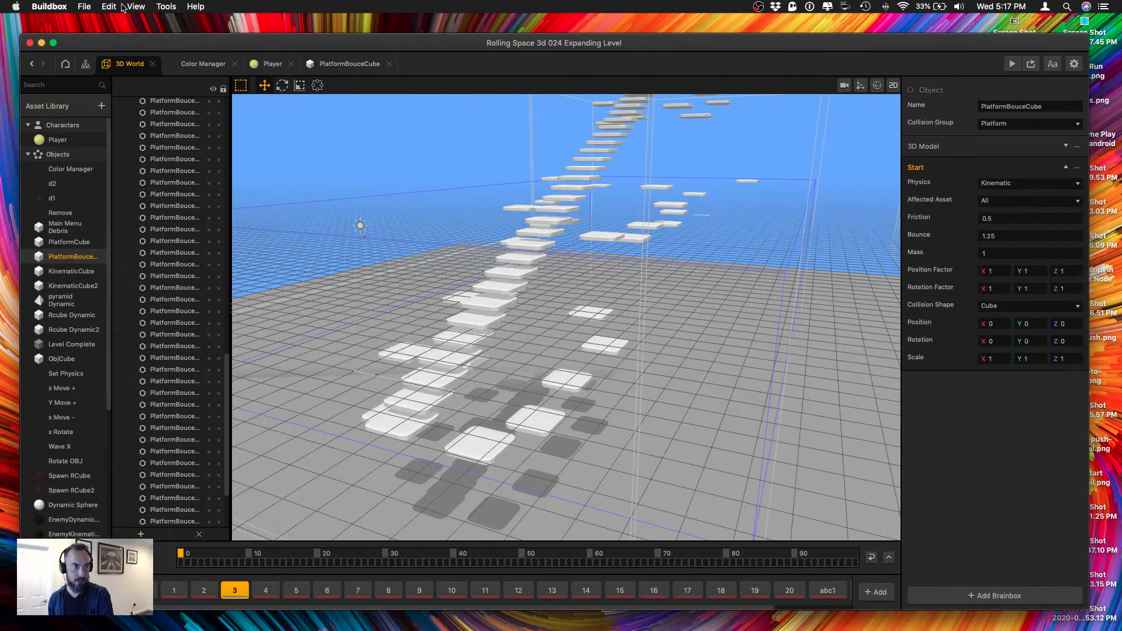
pyautogui.click(135, 7)
pyautogui.click(163, 137)
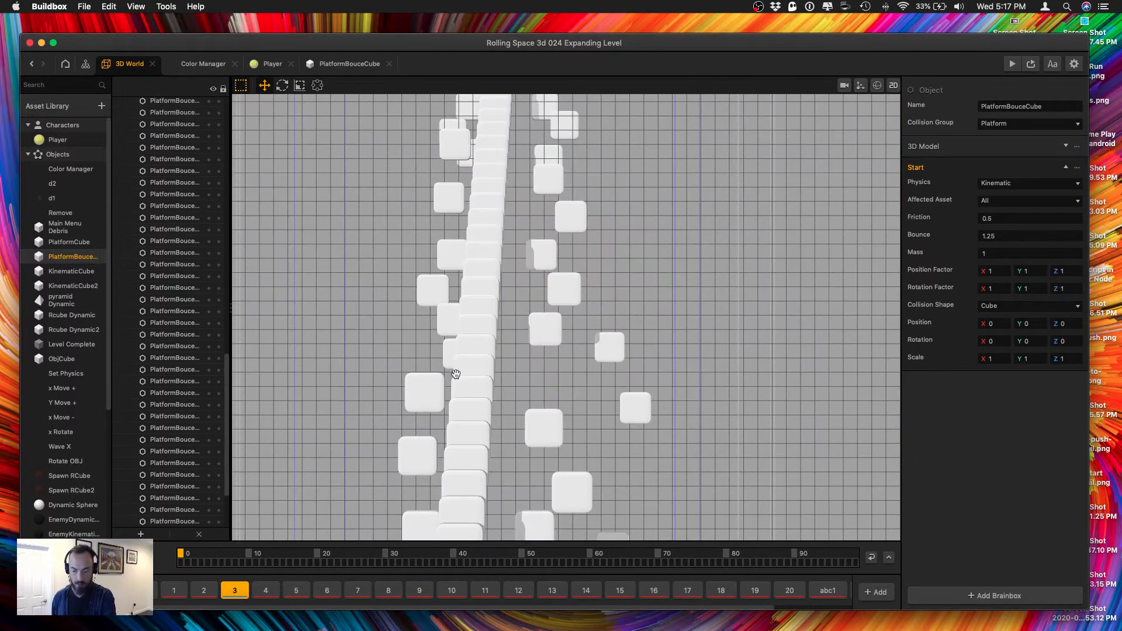
pyautogui.moveTo(456, 374); pyautogui.dragTo(538, 343, button='middle')
pyautogui.click(556, 263)
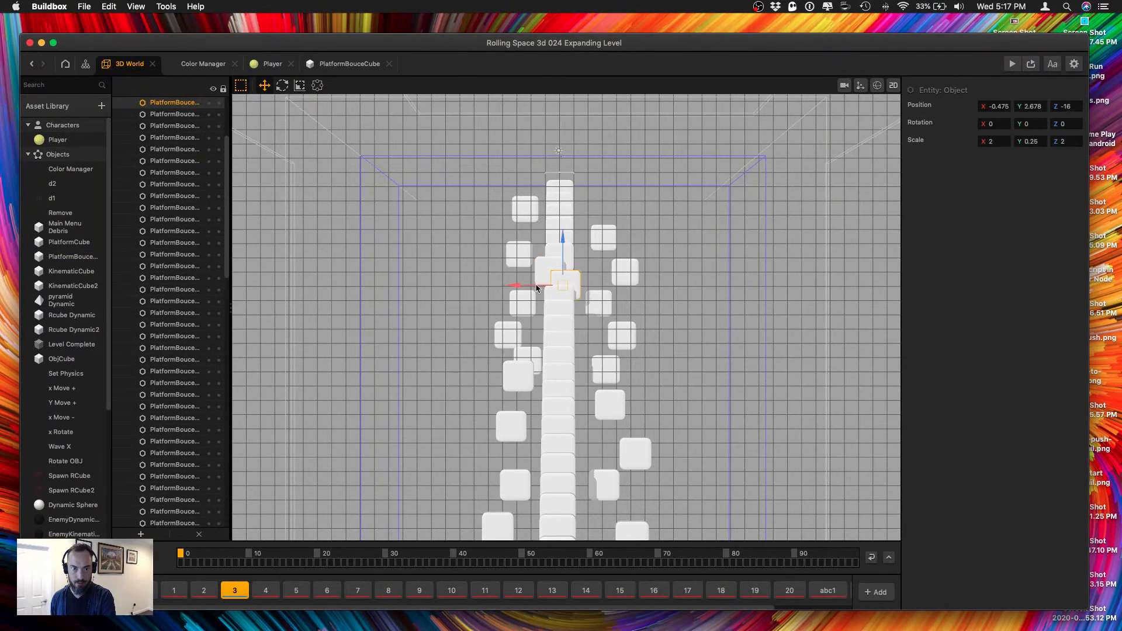
pyautogui.moveTo(537, 285); pyautogui.dragTo(530, 316)
pyautogui.click(561, 294)
pyautogui.click(549, 302)
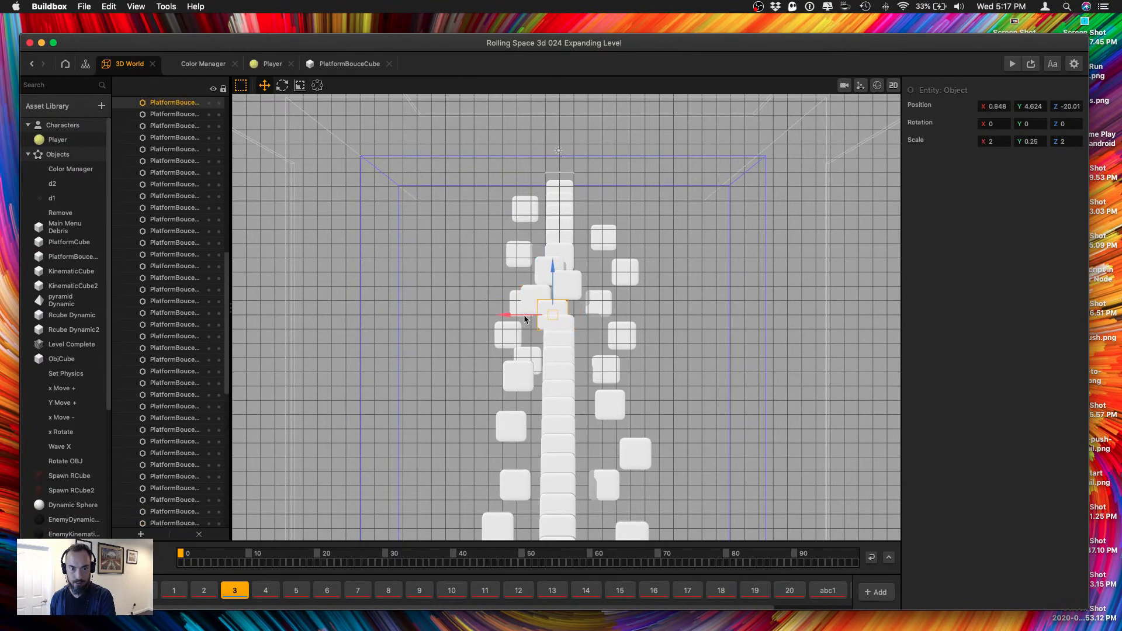
pyautogui.click(557, 327)
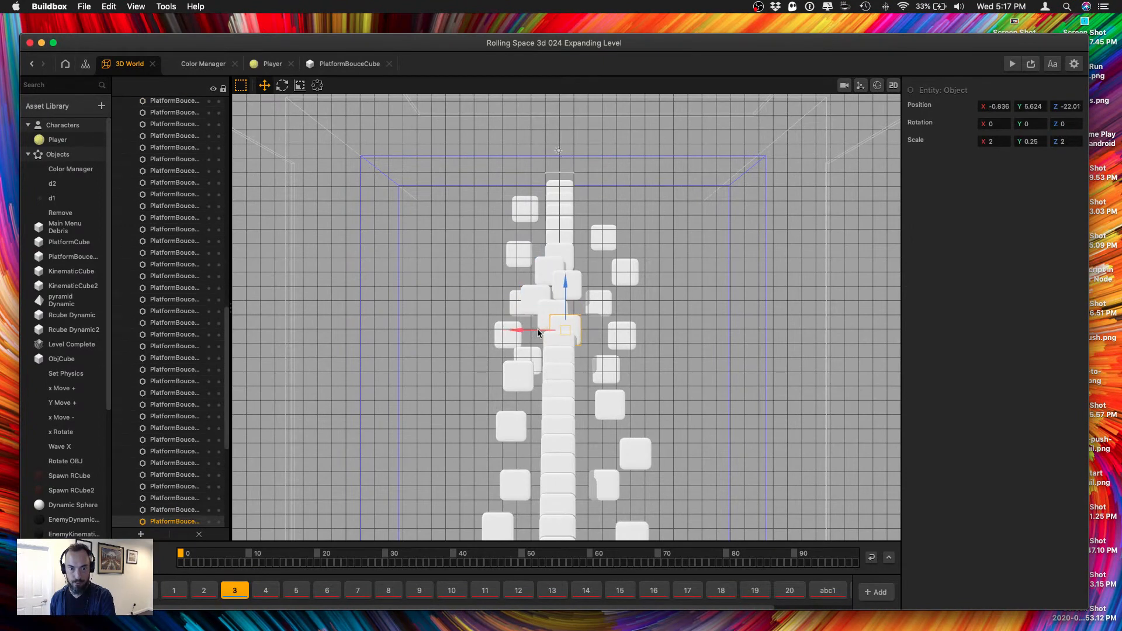
pyautogui.click(546, 345)
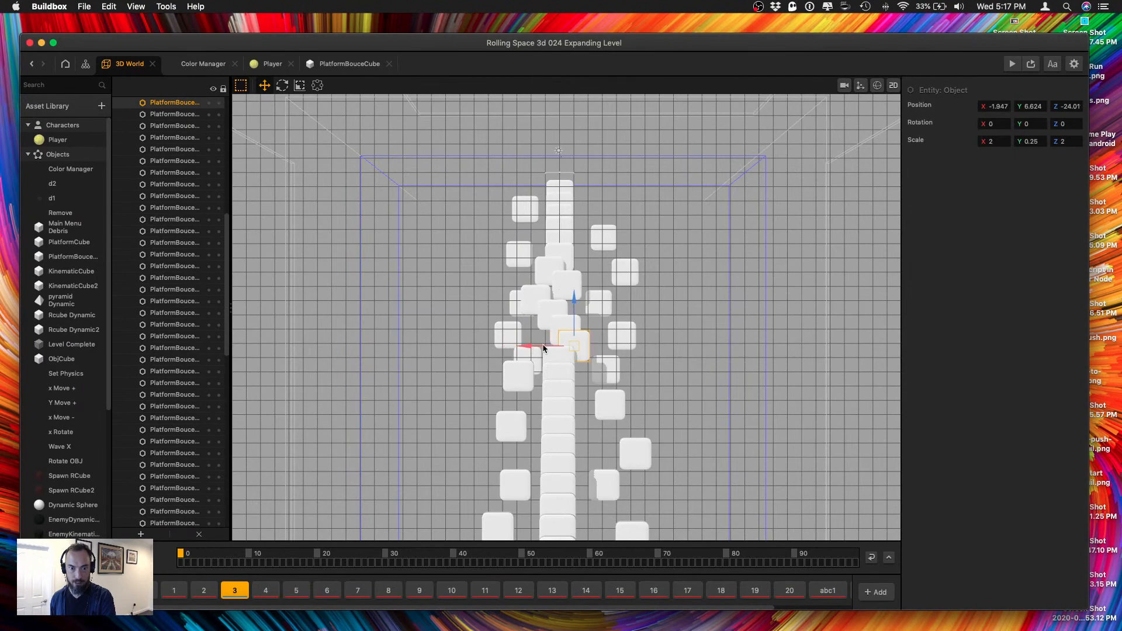
pyautogui.click(555, 357)
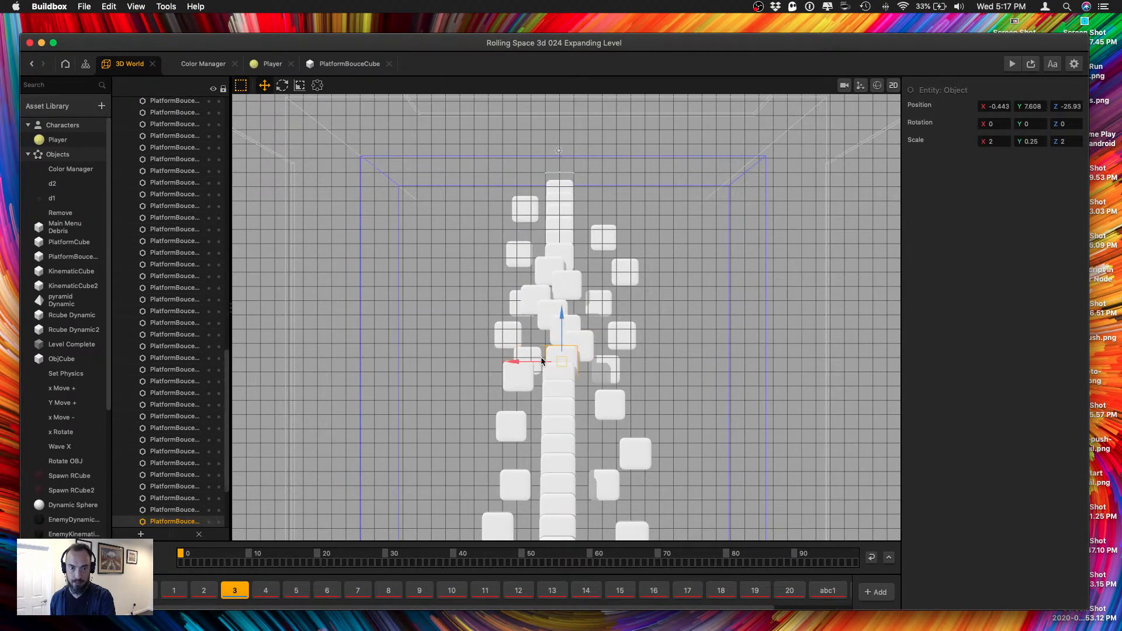
# Continue staggering section 3's higher centre-line platforms along the X axis, offsetting them to either side of the straight line.
pyautogui.scroll(5, 555, 364)
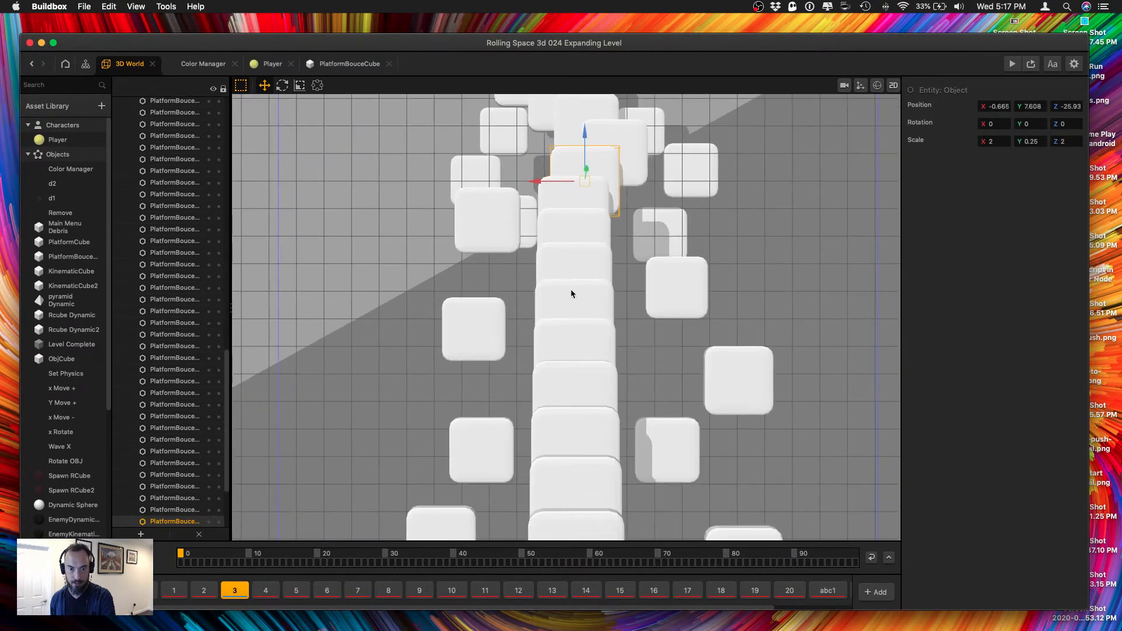
pyautogui.click(566, 264)
pyautogui.scroll(3, 566, 213)
pyautogui.scroll(-3, 564, 214)
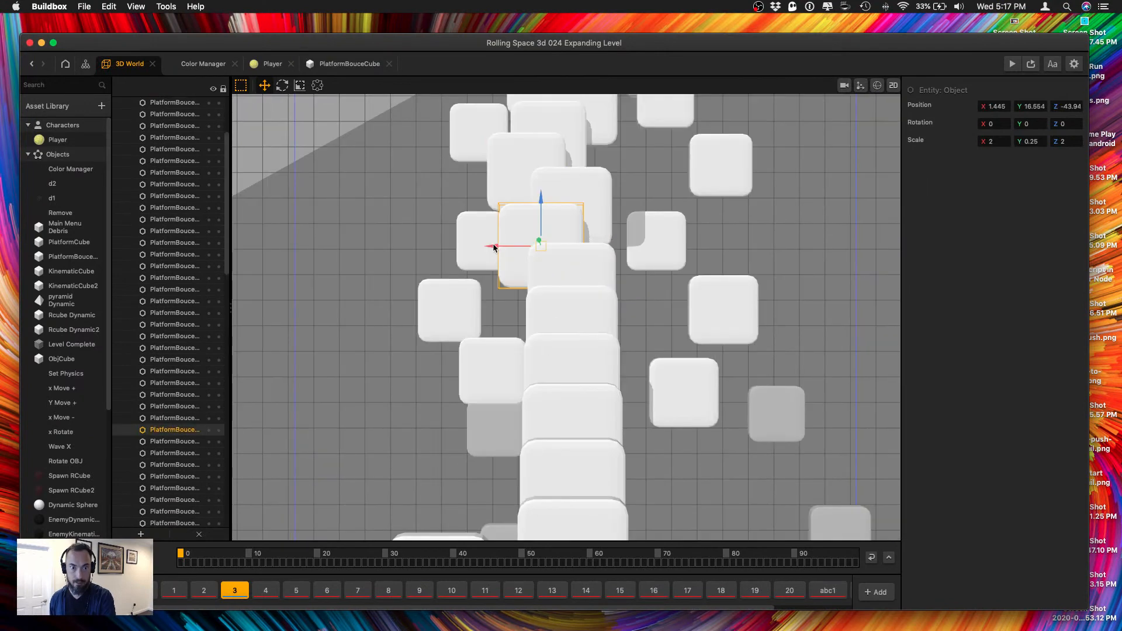
pyautogui.moveTo(565, 196); pyautogui.dragTo(473, 202)
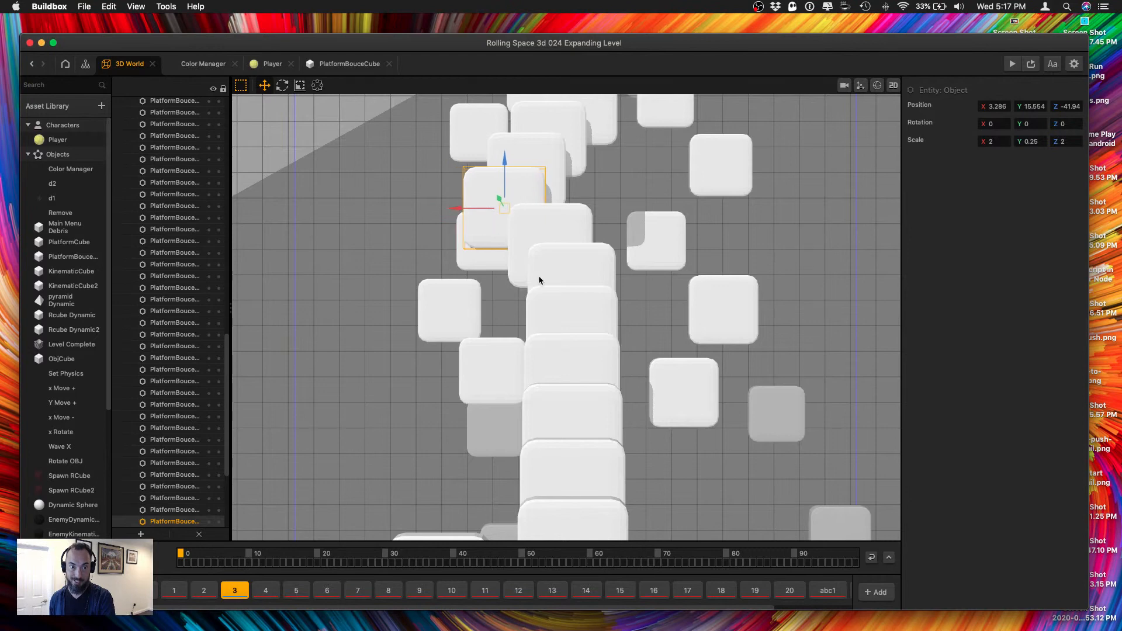
pyautogui.click(562, 269)
pyautogui.moveTo(549, 293); pyautogui.dragTo(556, 289)
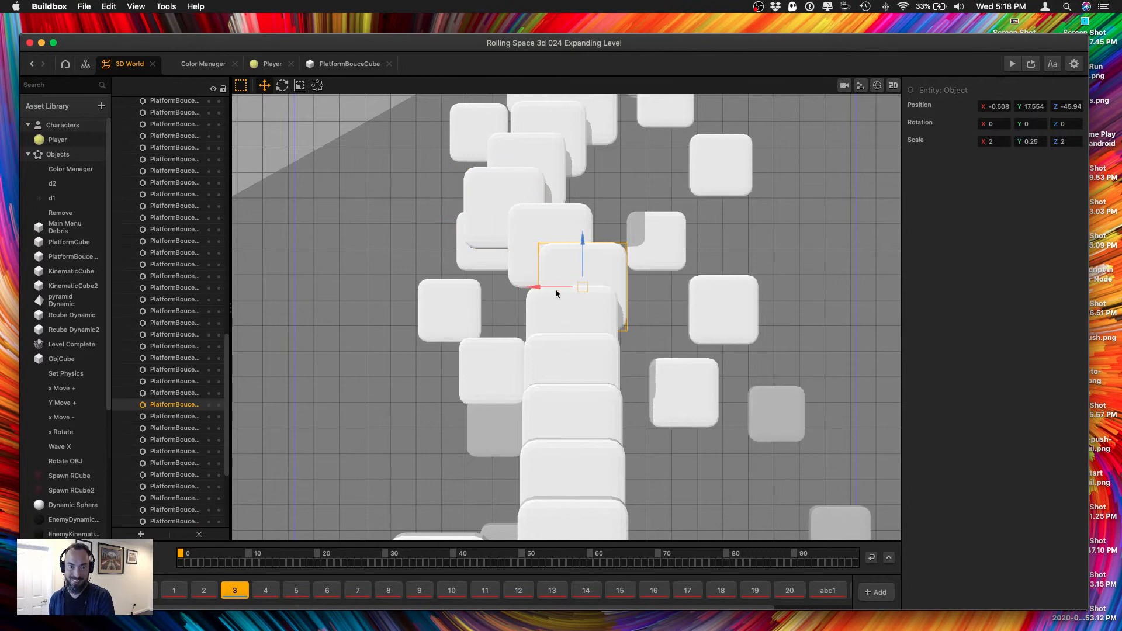
pyautogui.click(556, 331)
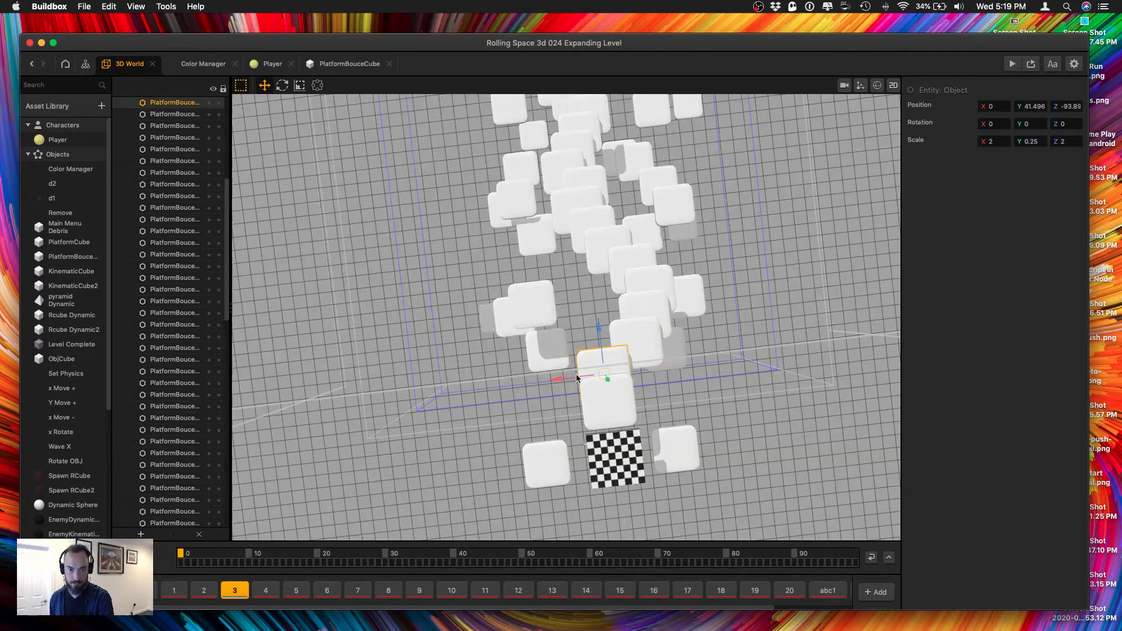
pyautogui.moveTo(590, 374); pyautogui.dragTo(595, 372)
pyautogui.moveTo(559, 322); pyautogui.dragTo(707, 306, button='right')
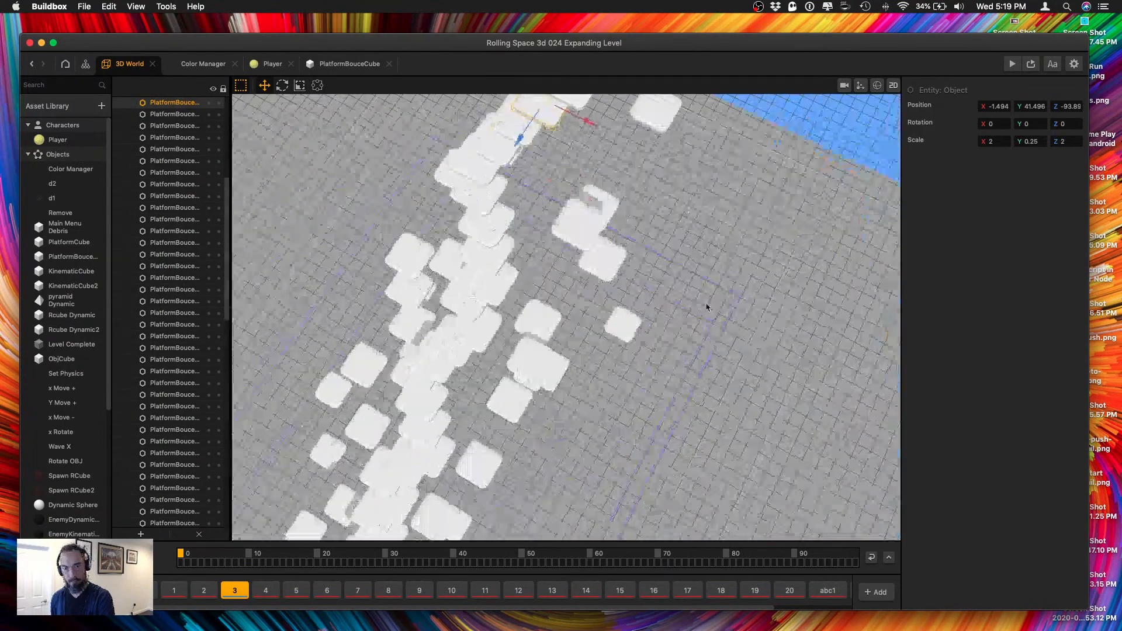
# Save the project and playtest the staggered layout in the game preview, restarting after each game over.
pyautogui.press('super+s')
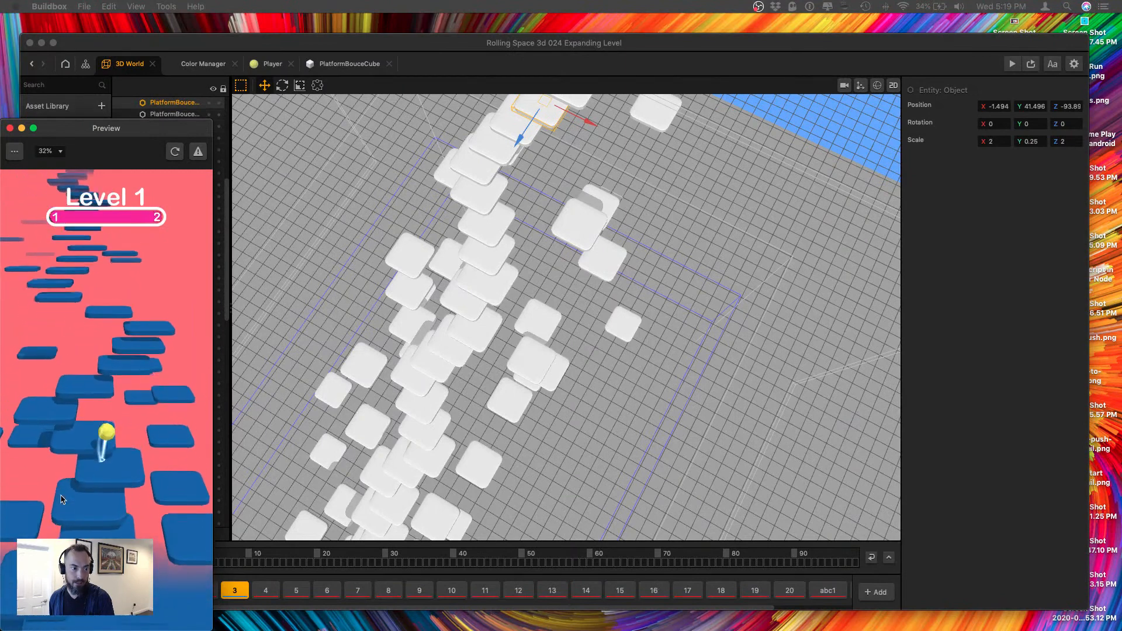
pyautogui.moveTo(36, 494)
pyautogui.mouseDown()
pyautogui.moveTo(105, 498)
pyautogui.moveTo(59, 456)
pyautogui.moveTo(95, 475)
pyautogui.moveTo(80, 460)
pyautogui.moveTo(93, 471)
pyautogui.moveTo(85, 440)
pyautogui.moveTo(55, 456)
pyautogui.moveTo(46, 366)
pyautogui.moveTo(50, 379)
pyautogui.moveTo(28, 393)
pyautogui.moveTo(38, 360)
pyautogui.moveTo(152, 506)
pyautogui.moveTo(129, 510)
pyautogui.moveTo(153, 518)
pyautogui.moveTo(183, 459)
pyautogui.moveTo(162, 374)
pyautogui.moveTo(118, 387)
pyautogui.moveTo(123, 401)
pyautogui.moveTo(140, 406)
pyautogui.moveTo(97, 358)
pyautogui.mouseUp()
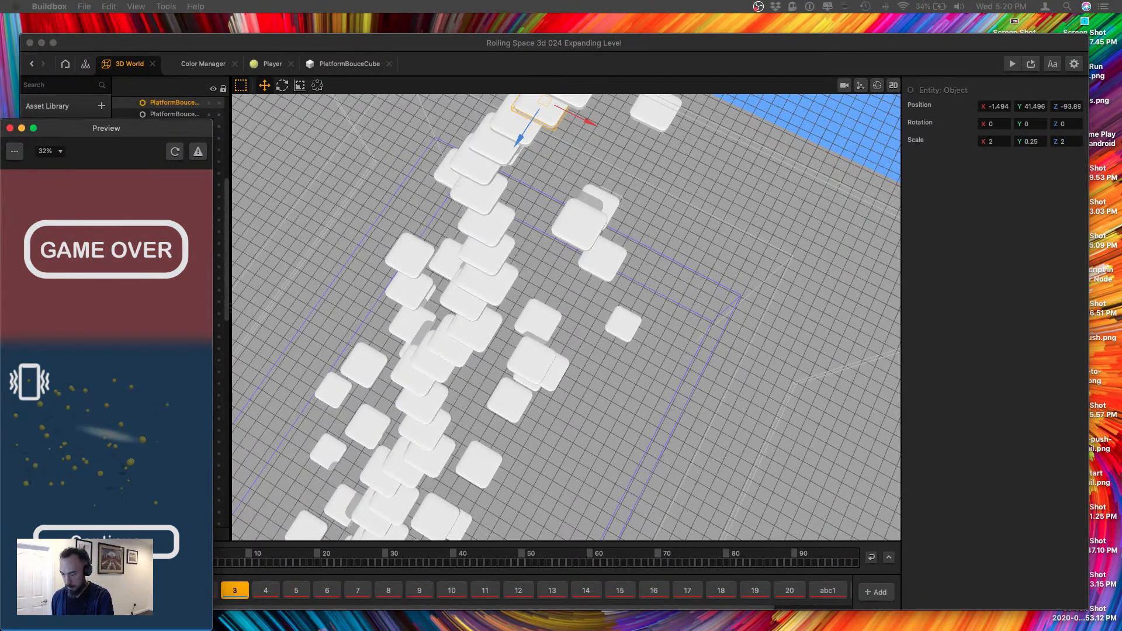
pyautogui.click(124, 530)
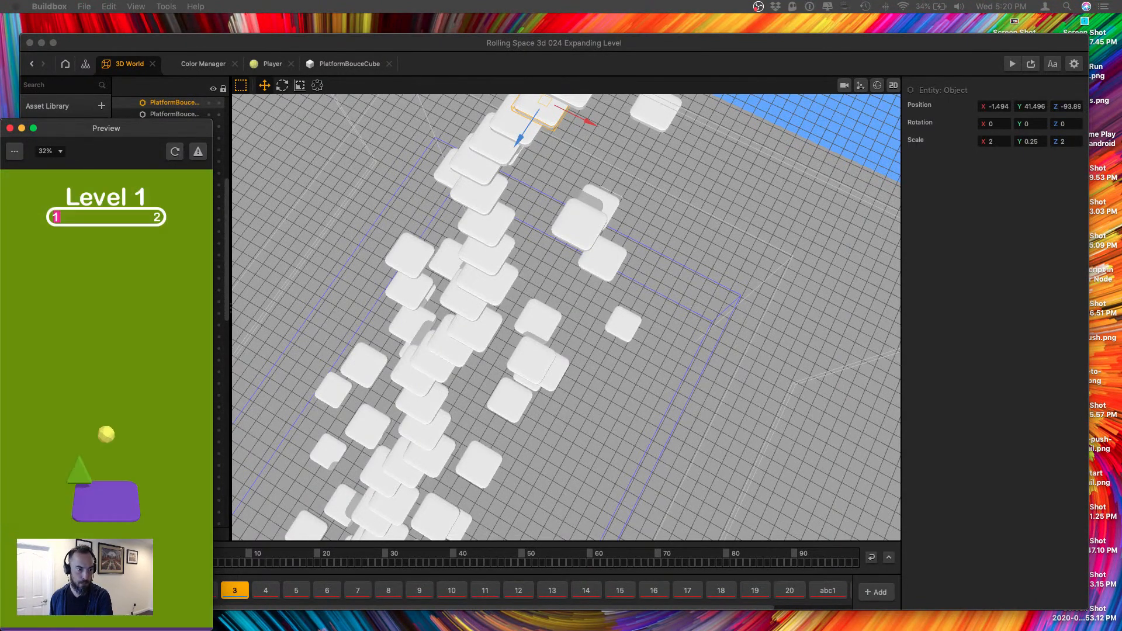
pyautogui.moveTo(147, 416)
pyautogui.mouseDown()
pyautogui.moveTo(132, 464)
pyautogui.moveTo(105, 479)
pyautogui.moveTo(160, 480)
pyautogui.moveTo(107, 444)
pyautogui.moveTo(152, 487)
pyautogui.moveTo(130, 482)
pyautogui.mouseUp()
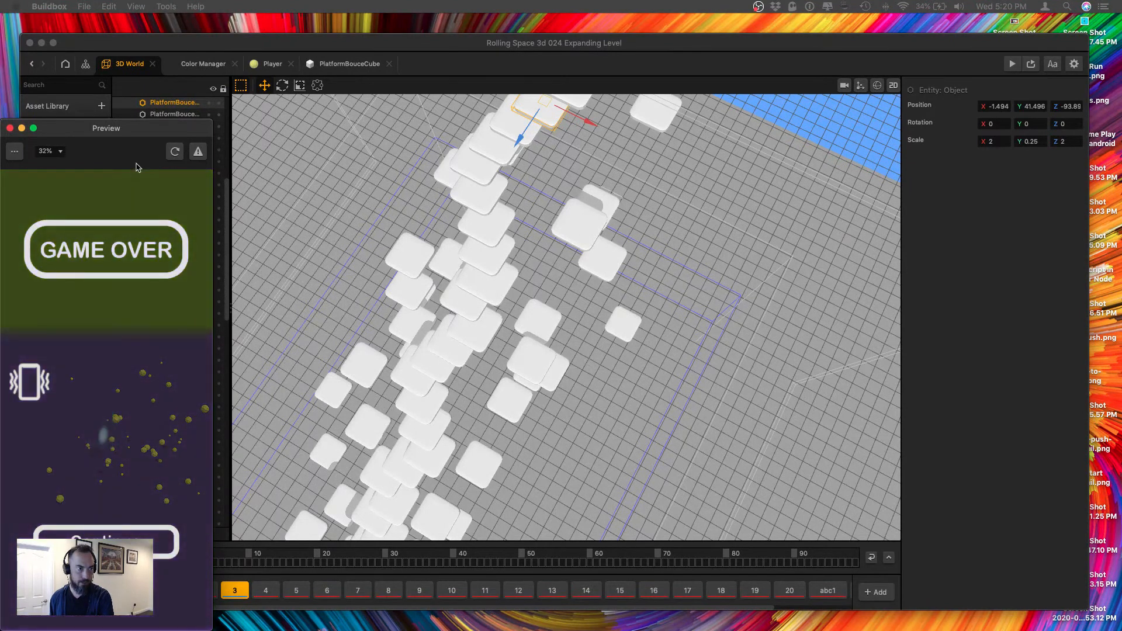
pyautogui.click(175, 153)
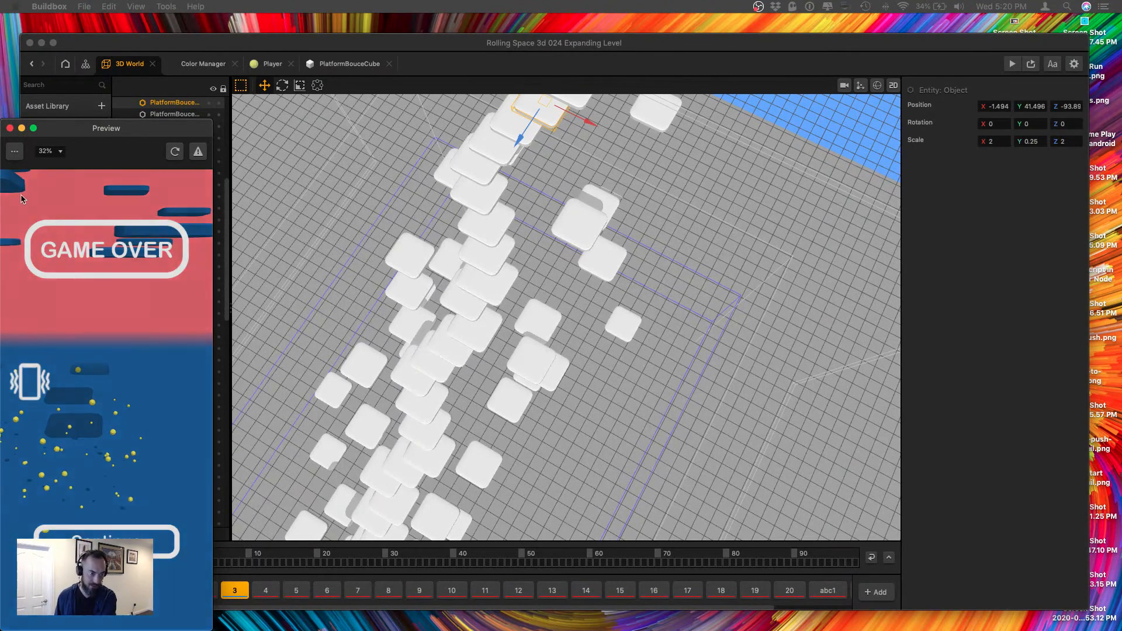
# From a side view of section 3, try lowering only a small group of staircase platforms, and undo the move.
pyautogui.click(394, 424)
pyautogui.scroll(-5, 439, 437)
pyautogui.moveTo(439, 437); pyautogui.dragTo(433, 413, button='right')
pyautogui.moveTo(327, 365); pyautogui.dragTo(389, 279, button='middle')
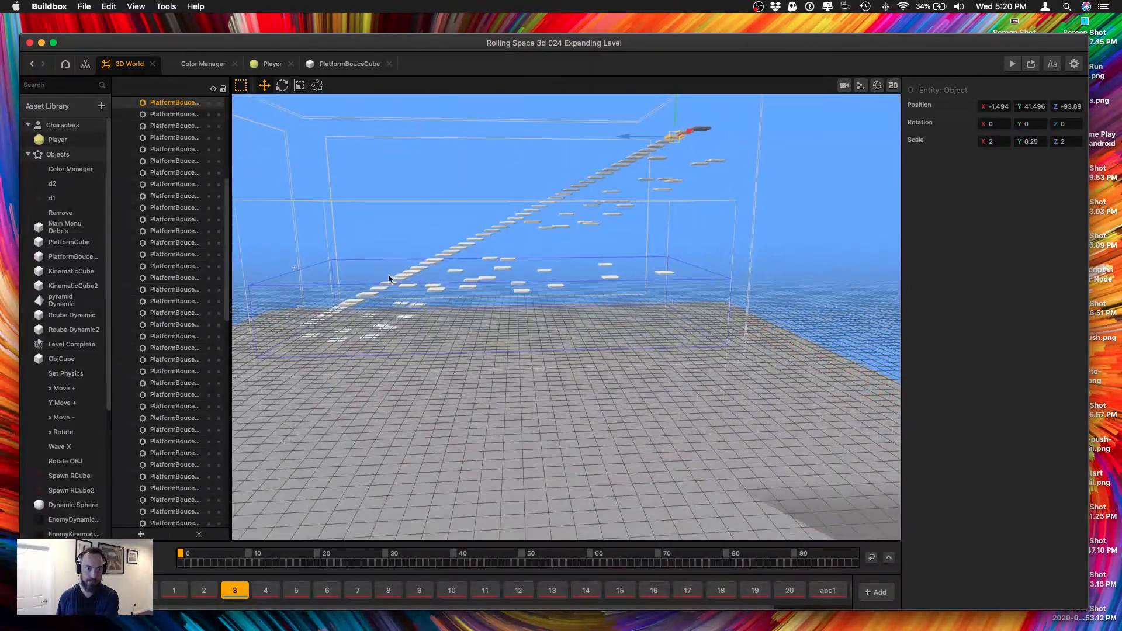
pyautogui.moveTo(379, 221); pyautogui.dragTo(491, 286)
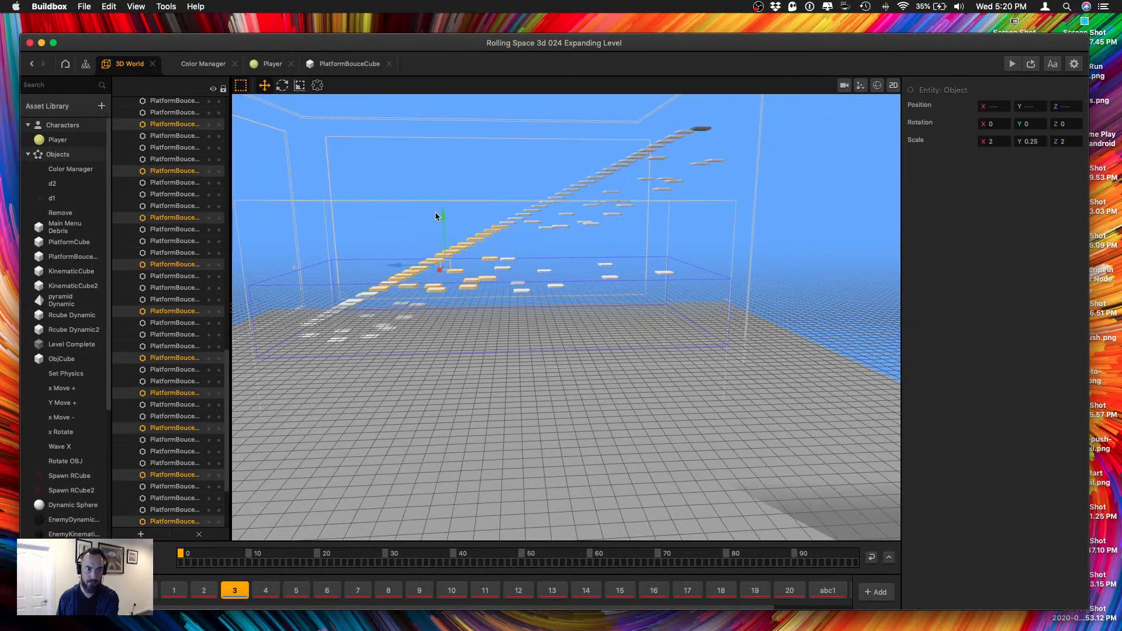
pyautogui.moveTo(380, 241); pyautogui.dragTo(394, 270)
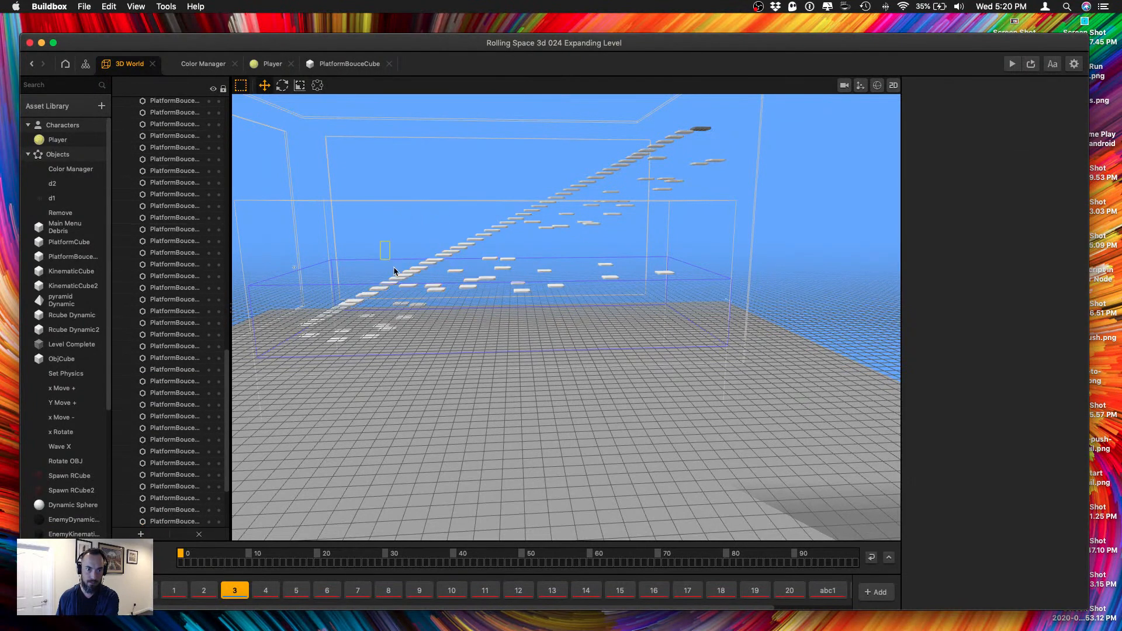
pyautogui.moveTo(424, 324); pyautogui.dragTo(410, 328)
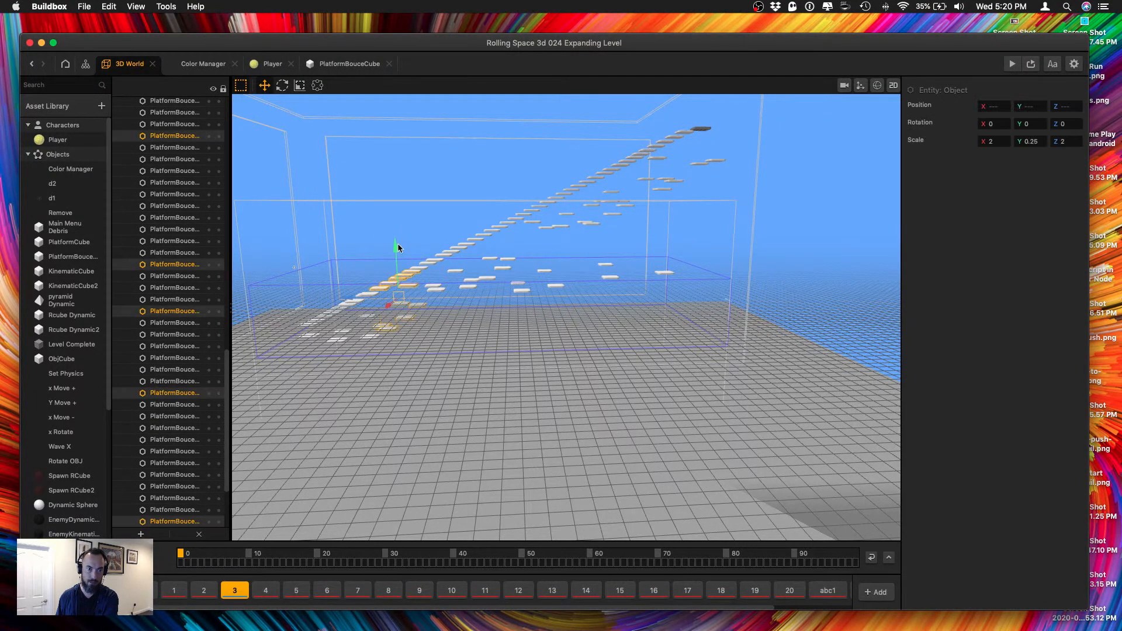
pyautogui.moveTo(397, 247); pyautogui.dragTo(397, 281)
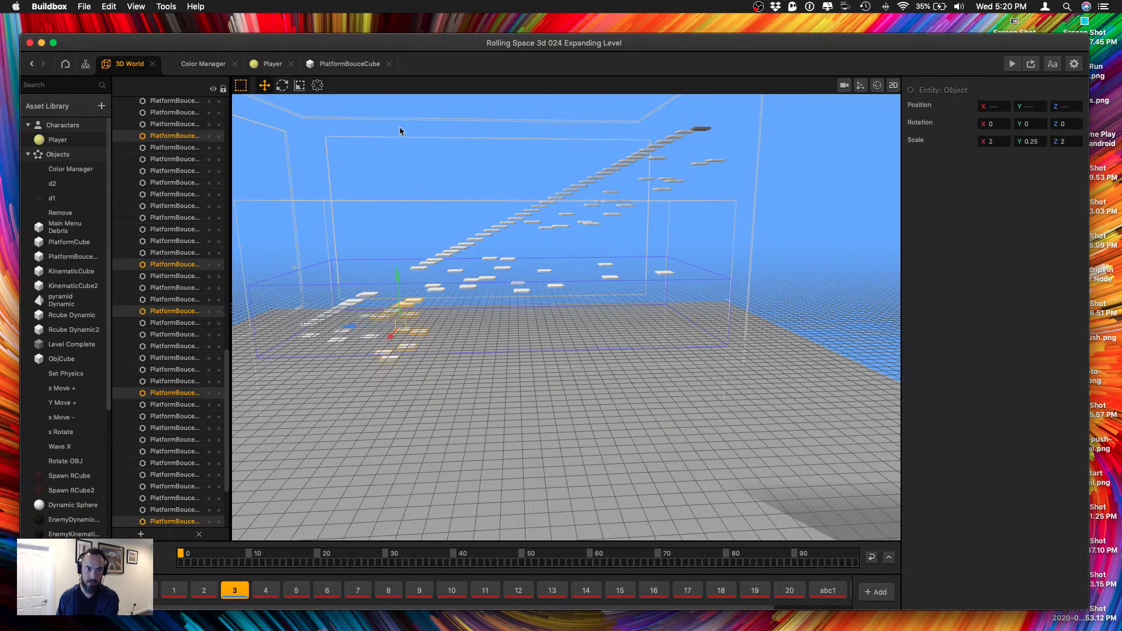
pyautogui.moveTo(388, 120); pyautogui.dragTo(576, 247)
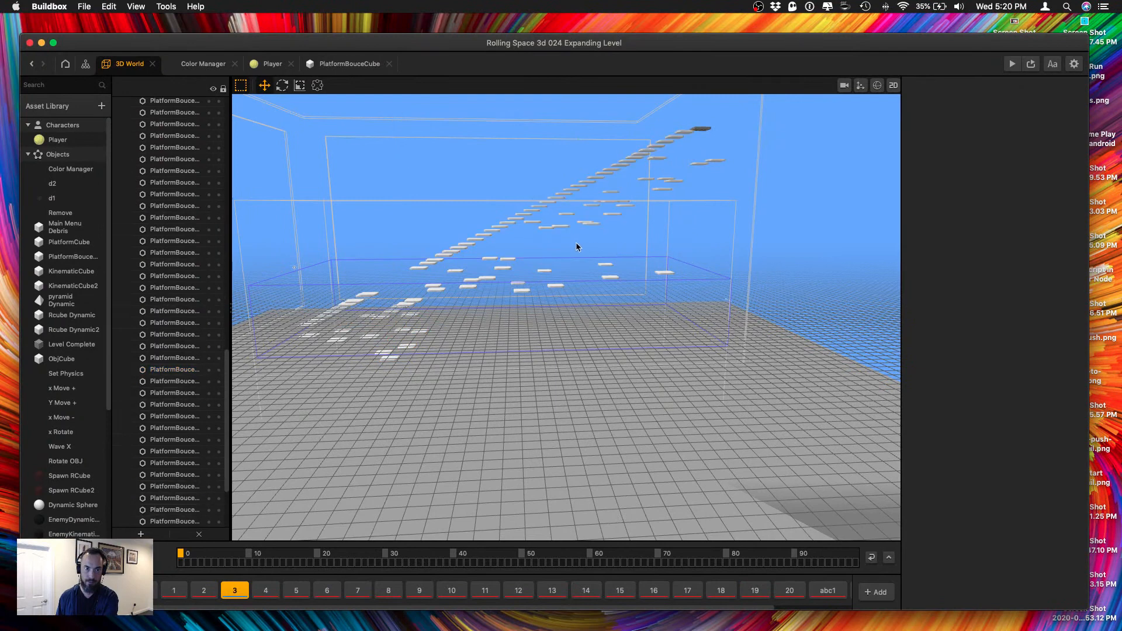
pyautogui.press('super+z')
pyautogui.press('super+z')
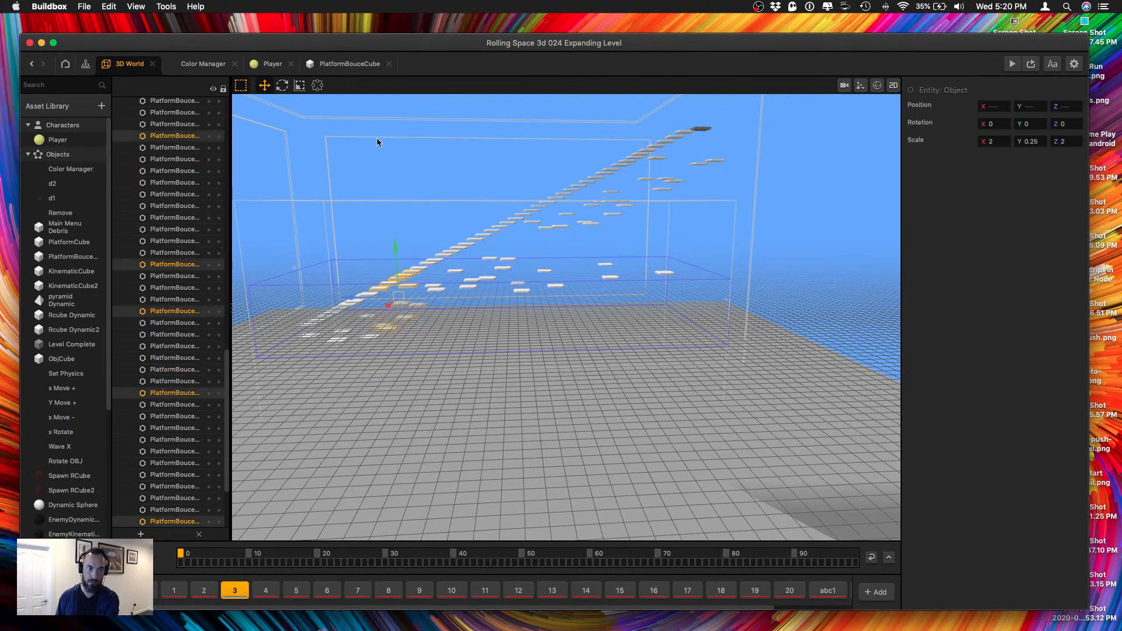
# Lower all platforms beyond the first flight together with Level Complete, and lower everything beyond the second flight further.
pyautogui.moveTo(378, 114); pyautogui.dragTo(744, 353)
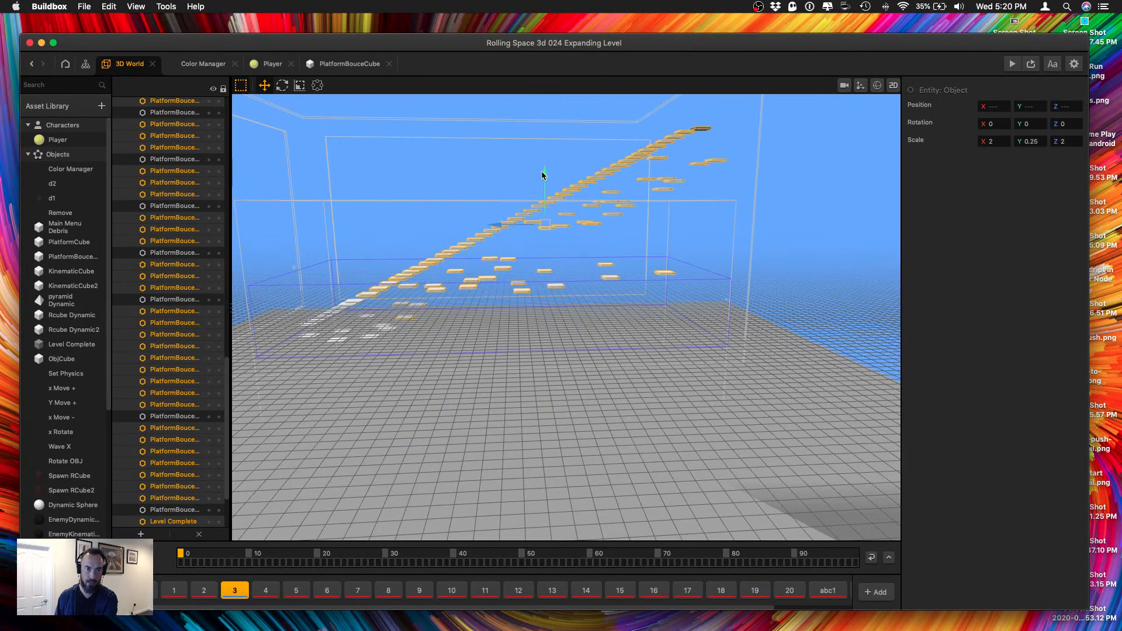
pyautogui.moveTo(542, 174); pyautogui.dragTo(543, 205)
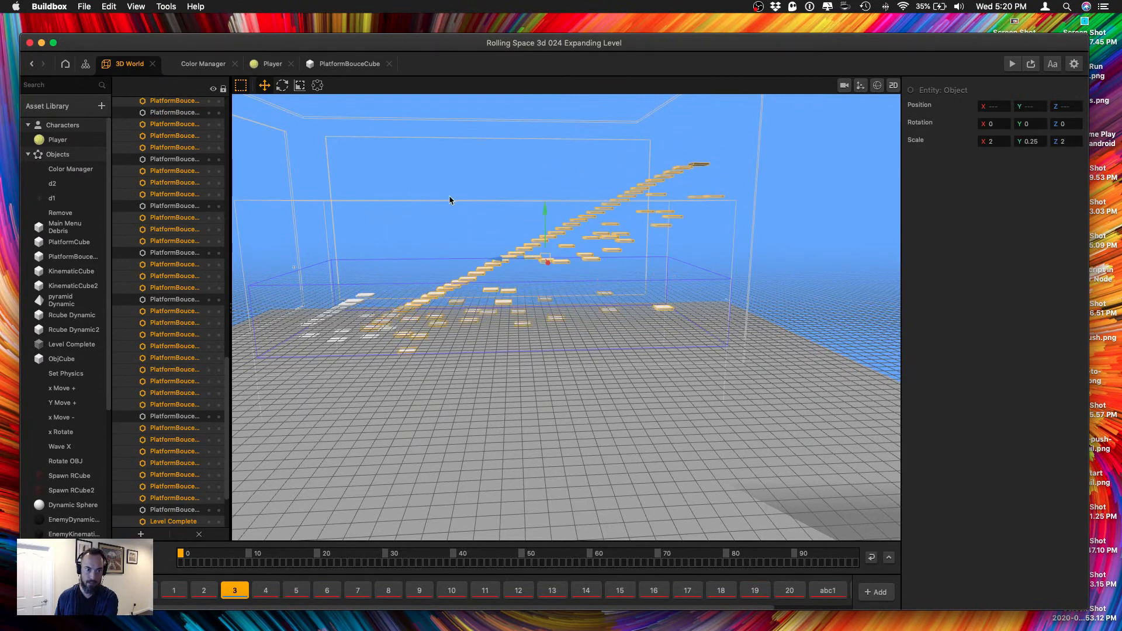
pyautogui.moveTo(447, 199); pyautogui.dragTo(701, 336)
pyautogui.moveTo(771, 117); pyautogui.dragTo(451, 336)
pyautogui.moveTo(574, 199); pyautogui.dragTo(575, 234)
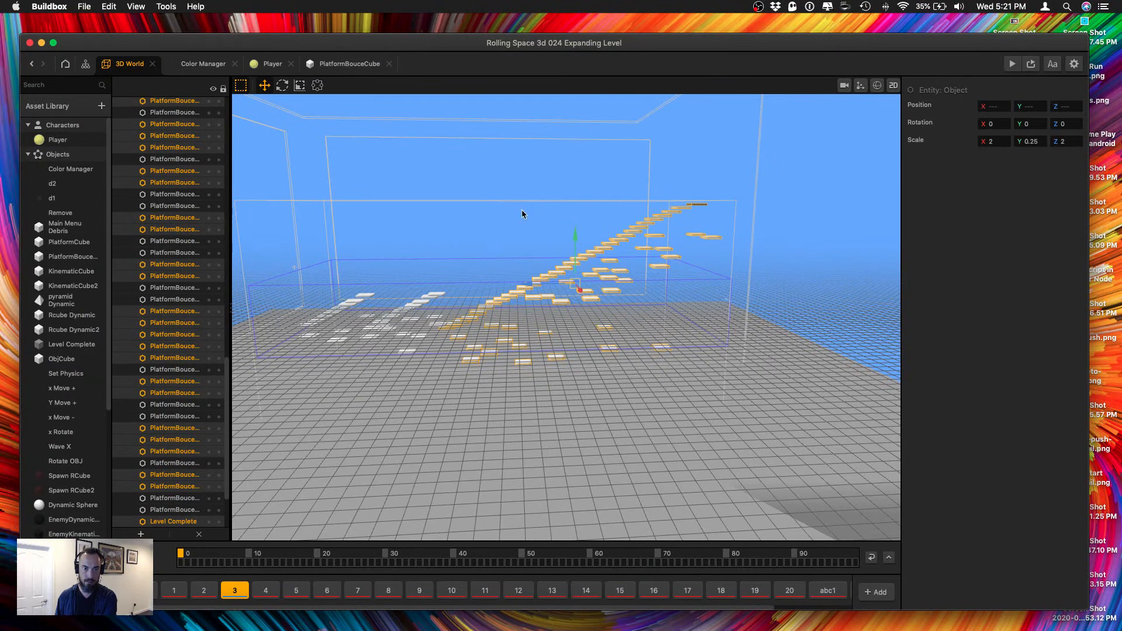
# Lower the platforms beyond the third flight, and lower the last flight with Level Complete toward the ground to form another drop.
pyautogui.moveTo(519, 213); pyautogui.dragTo(746, 321)
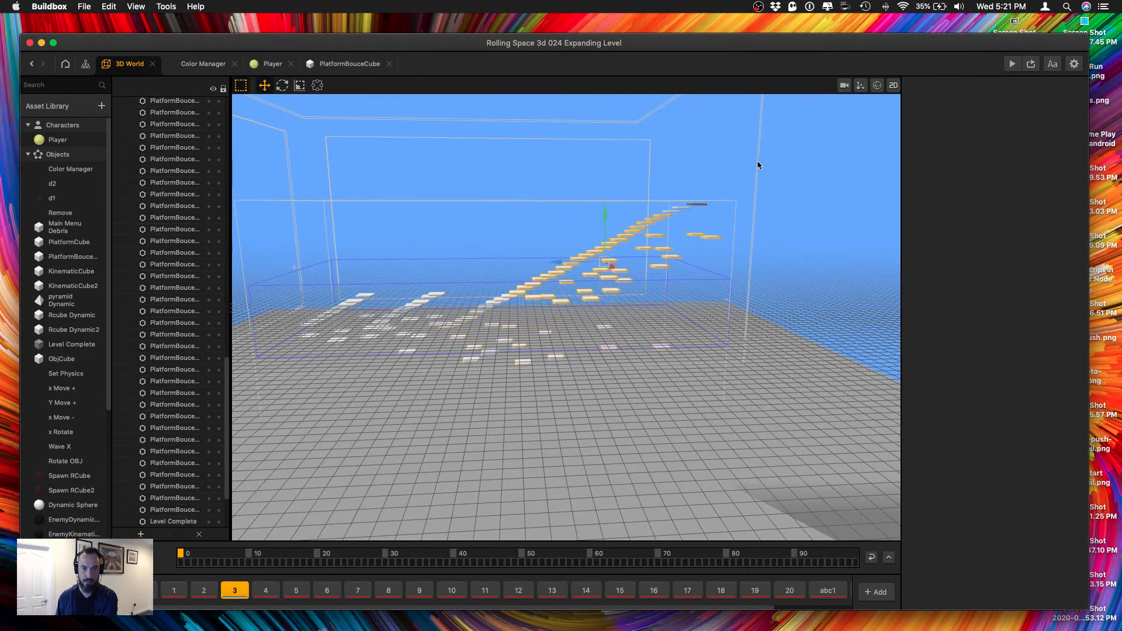
pyautogui.moveTo(761, 158); pyautogui.dragTo(533, 325)
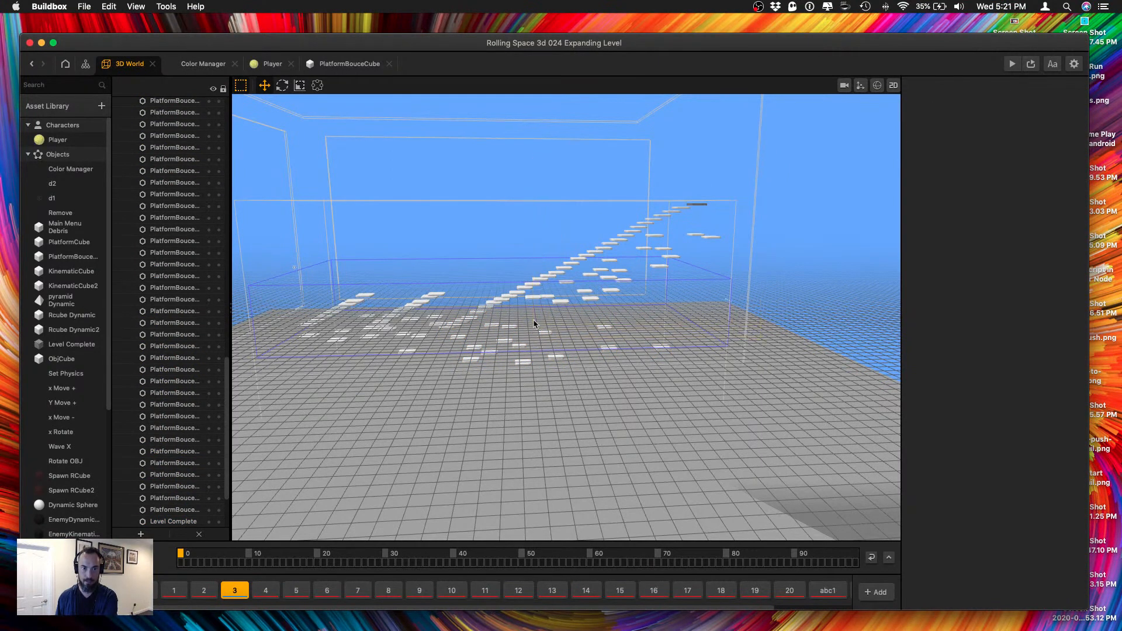
pyautogui.moveTo(610, 207); pyautogui.dragTo(612, 247)
pyautogui.moveTo(609, 248); pyautogui.dragTo(522, 252, button='middle')
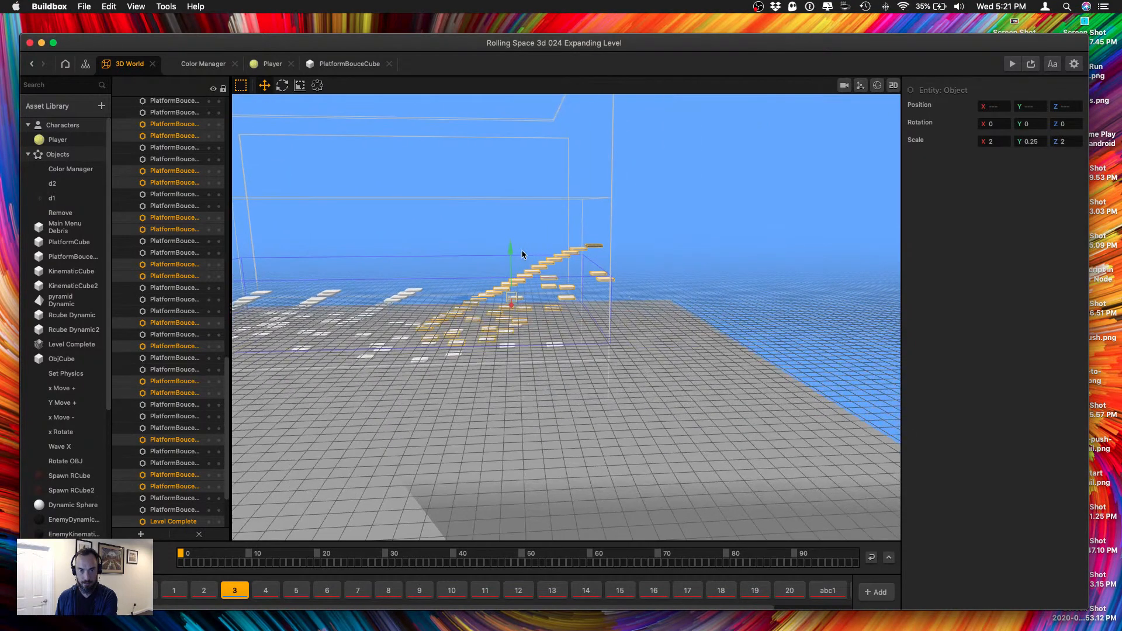
pyautogui.scroll(5, 518, 279)
pyautogui.moveTo(459, 165); pyautogui.dragTo(665, 292)
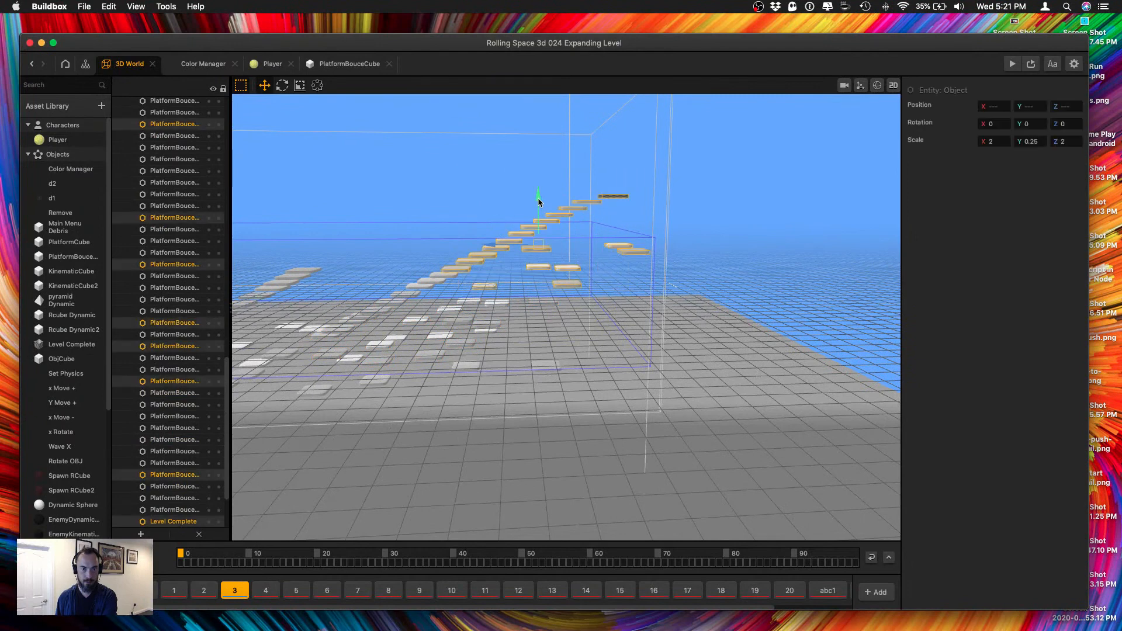
pyautogui.moveTo(538, 201); pyautogui.dragTo(538, 274)
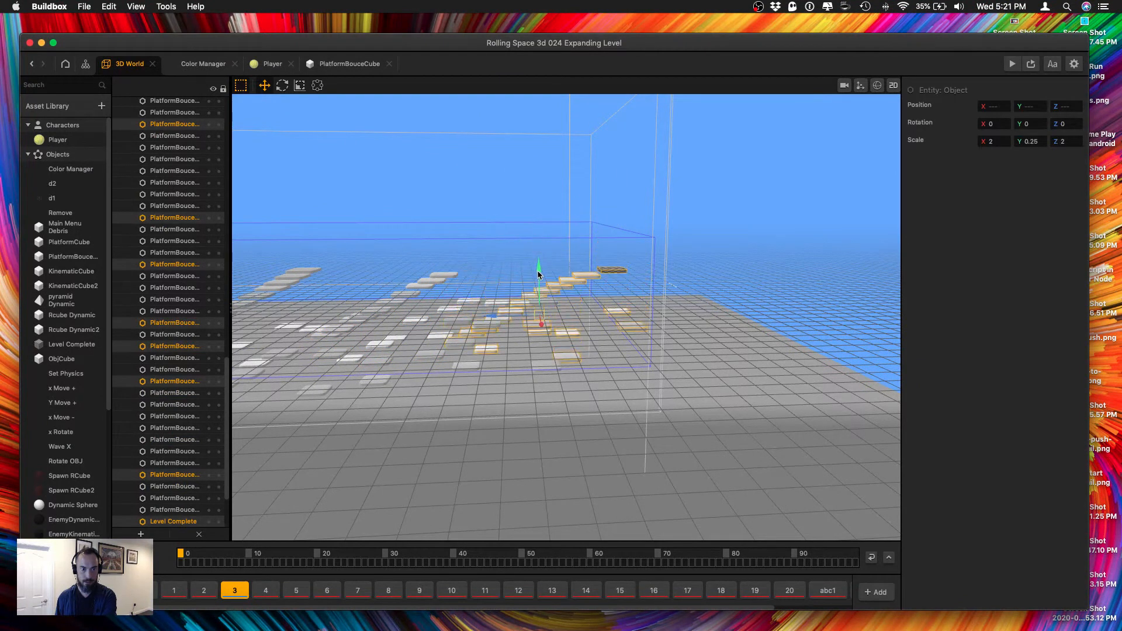
# Playtest the lowered staircase in the game preview, continuing after game over until the level is complete, and close the preview.
pyautogui.click(1012, 64)
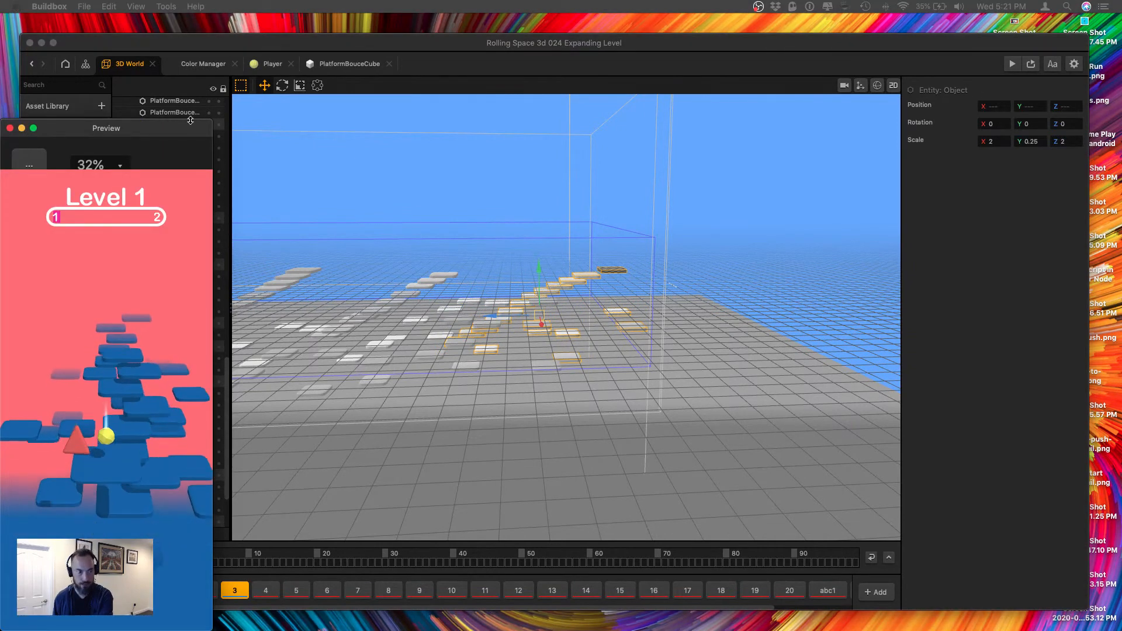
pyautogui.moveTo(183, 127); pyautogui.dragTo(257, 76)
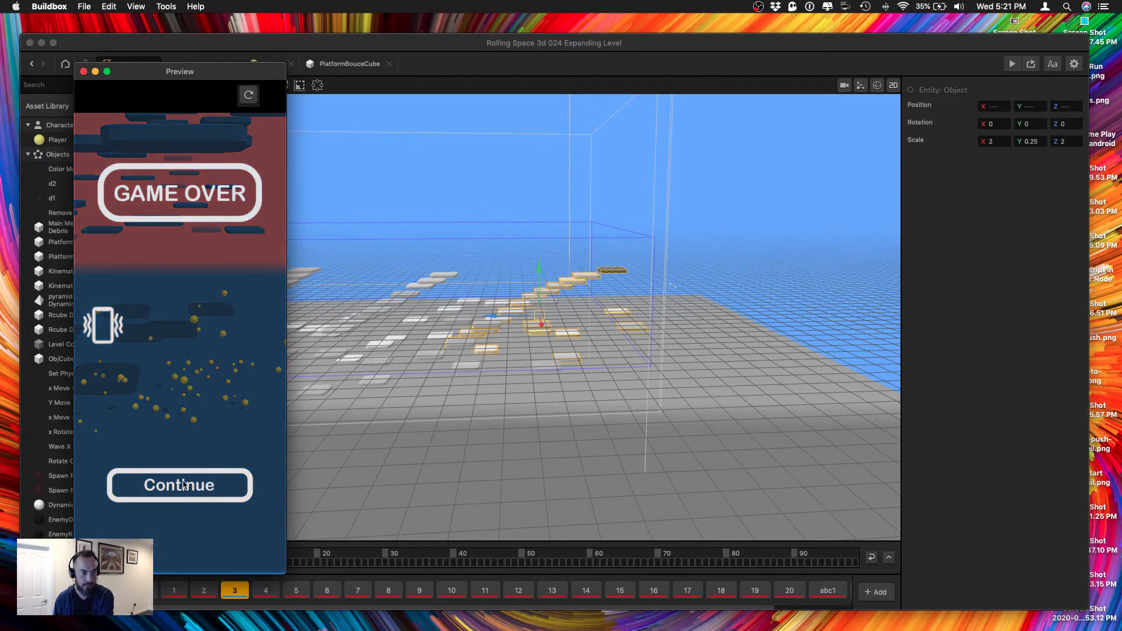
pyautogui.click(187, 494)
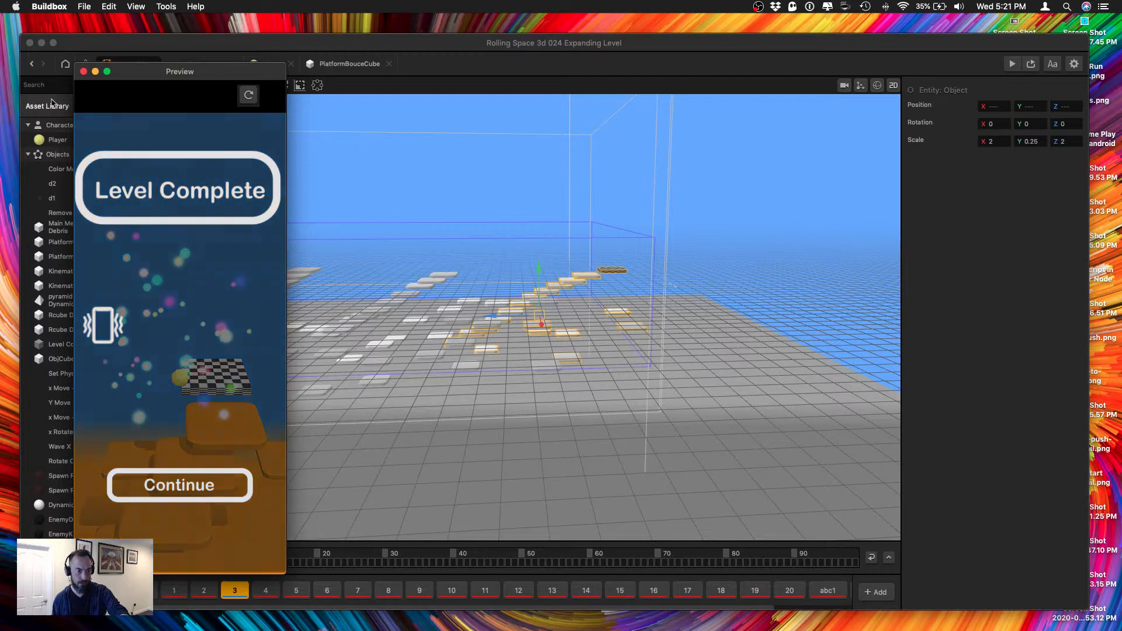
pyautogui.click(83, 72)
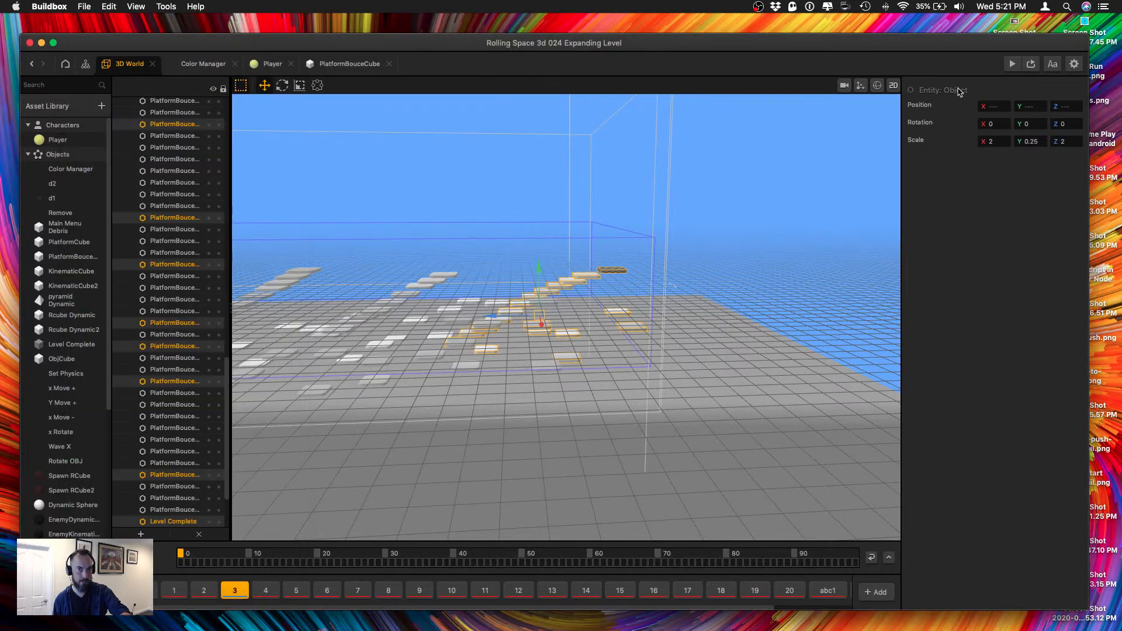
# Run the game preview again, steer the ball over section 3's drops to the finish, and close the preview.
pyautogui.click(1008, 69)
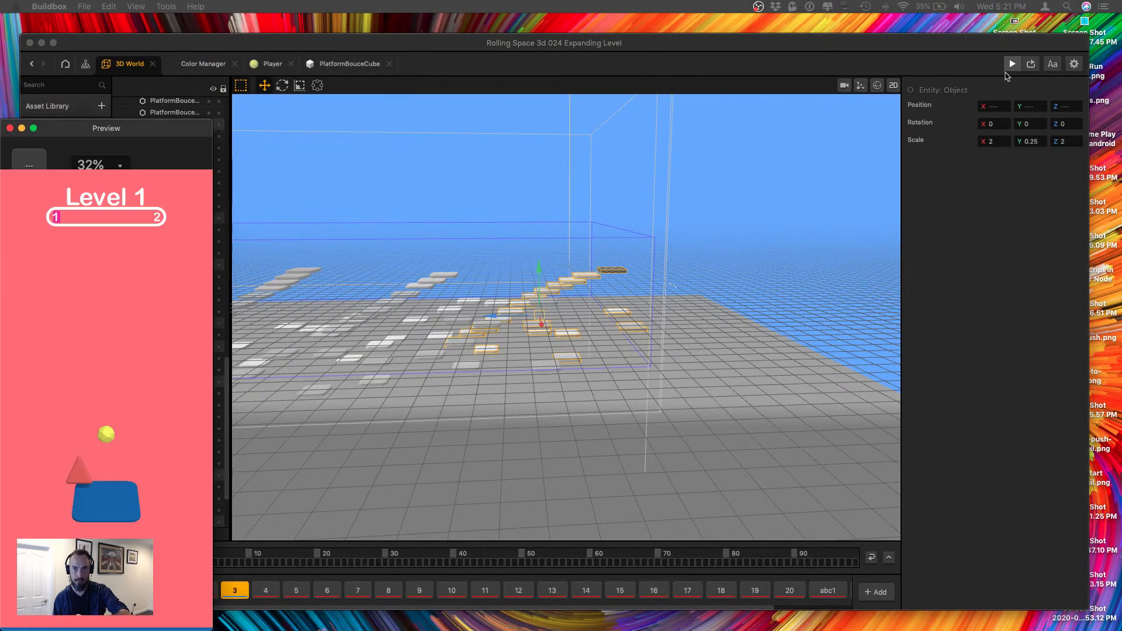
pyautogui.moveTo(129, 132); pyautogui.dragTo(159, 86)
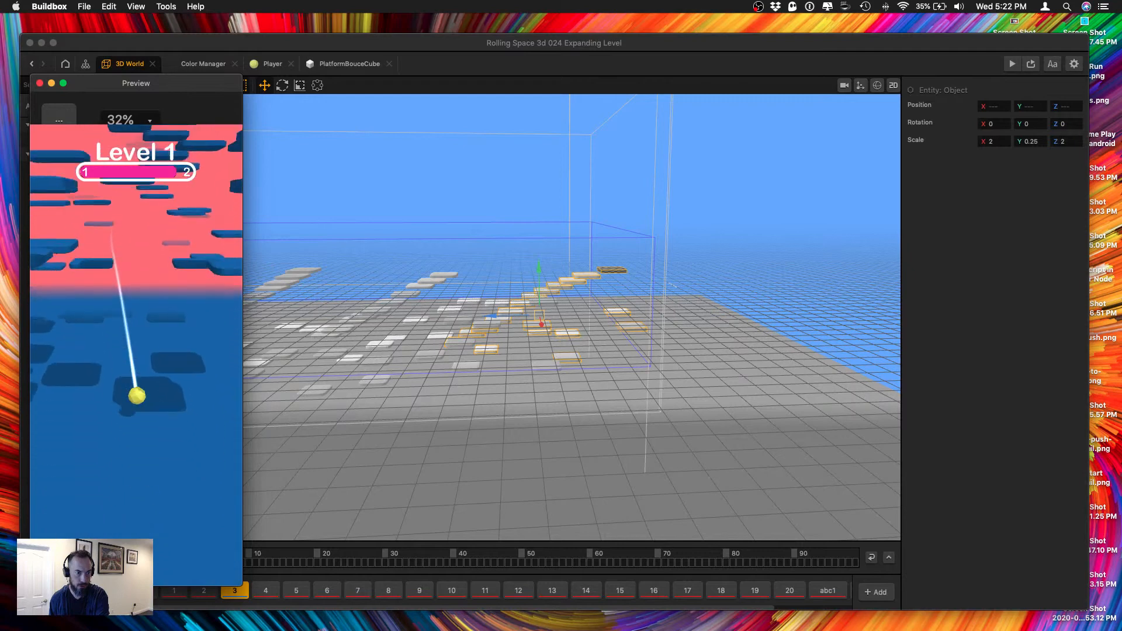
pyautogui.click(122, 502)
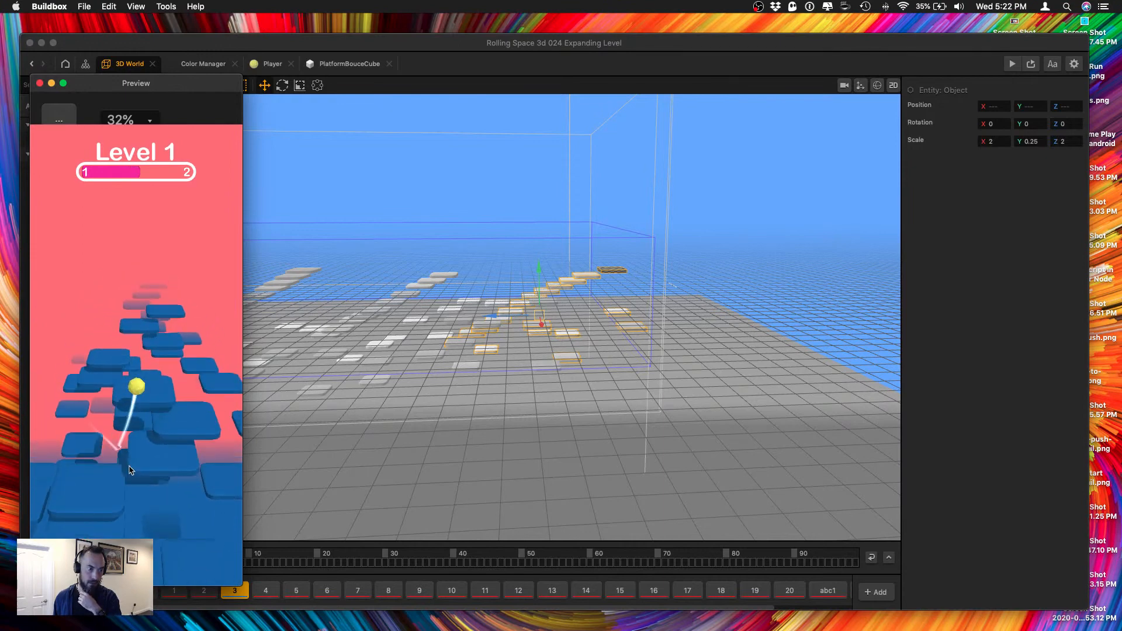
pyautogui.moveTo(122, 362); pyautogui.dragTo(56, 490)
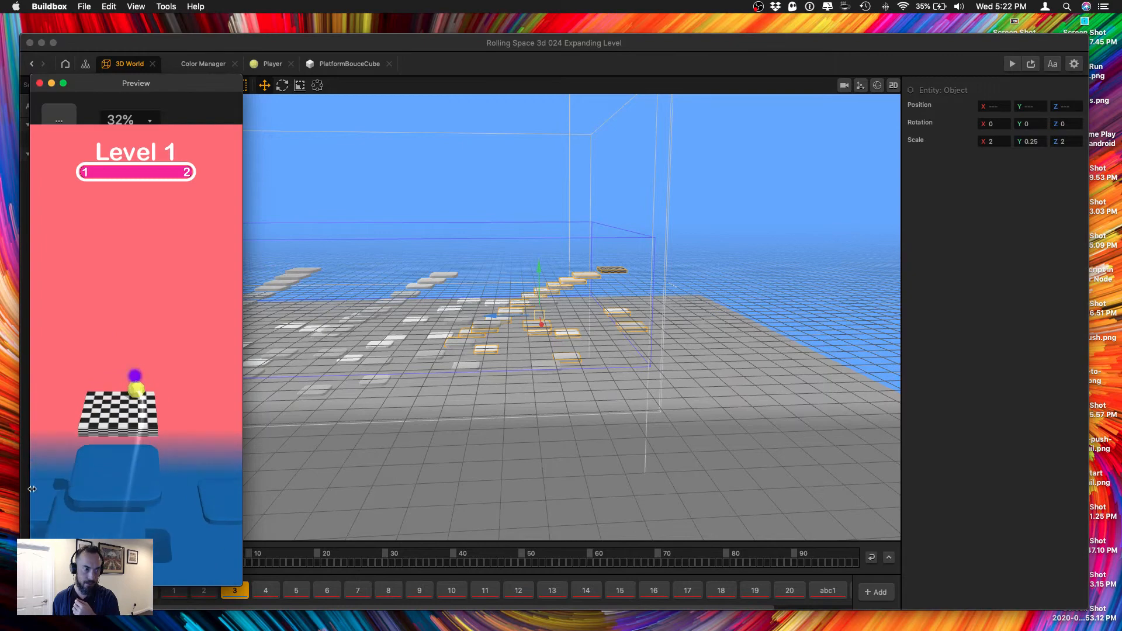
pyautogui.click(40, 83)
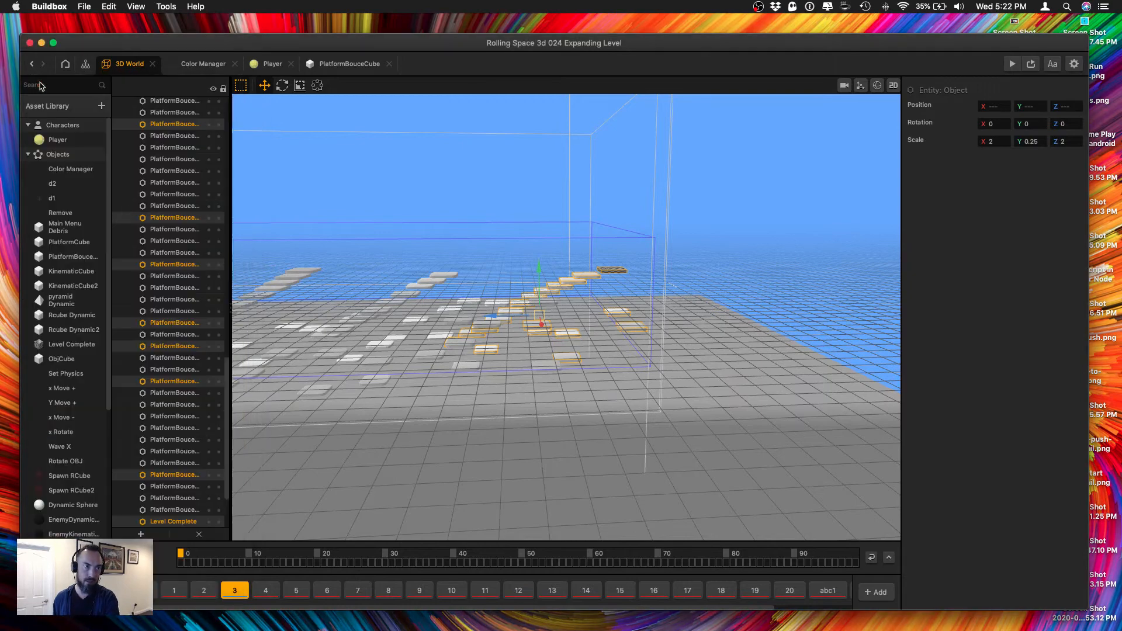
# Raise the Level Complete platform to about Y 8.024.
pyautogui.moveTo(343, 449); pyautogui.dragTo(417, 449)
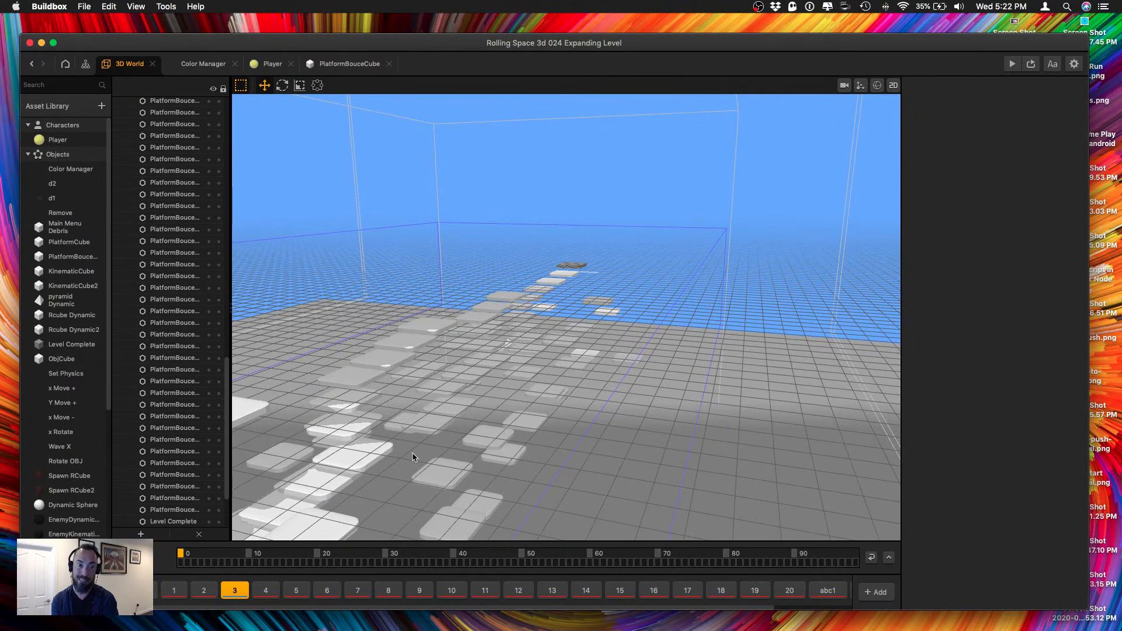
pyautogui.moveTo(413, 457); pyautogui.dragTo(578, 309)
pyautogui.click(624, 278)
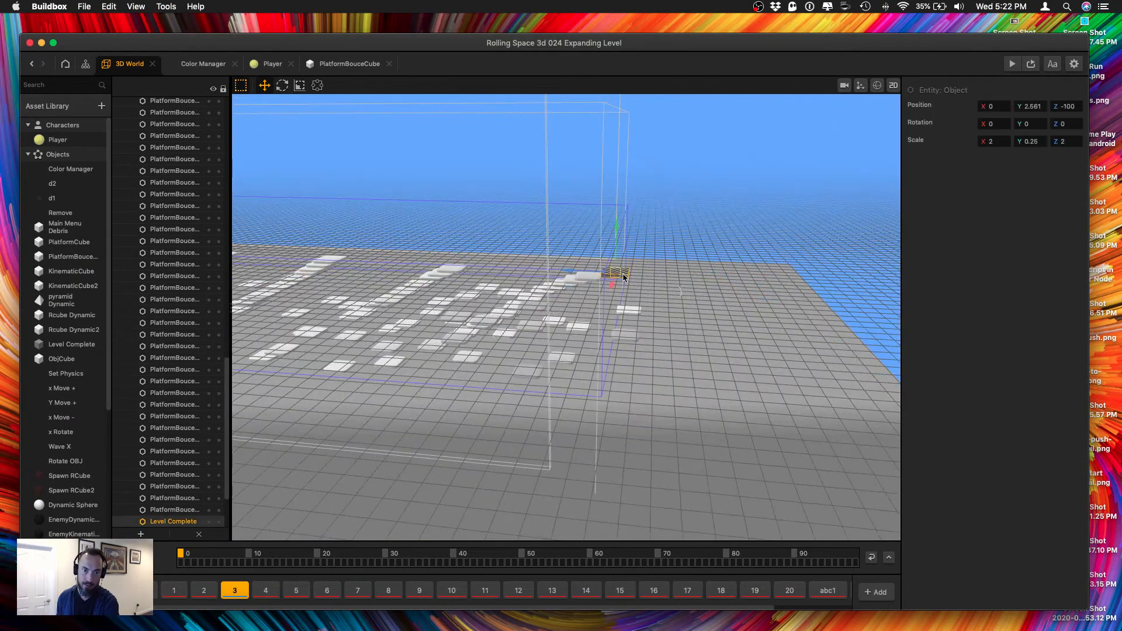
pyautogui.moveTo(620, 248); pyautogui.dragTo(620, 210)
pyautogui.moveTo(565, 310); pyautogui.dragTo(558, 306)
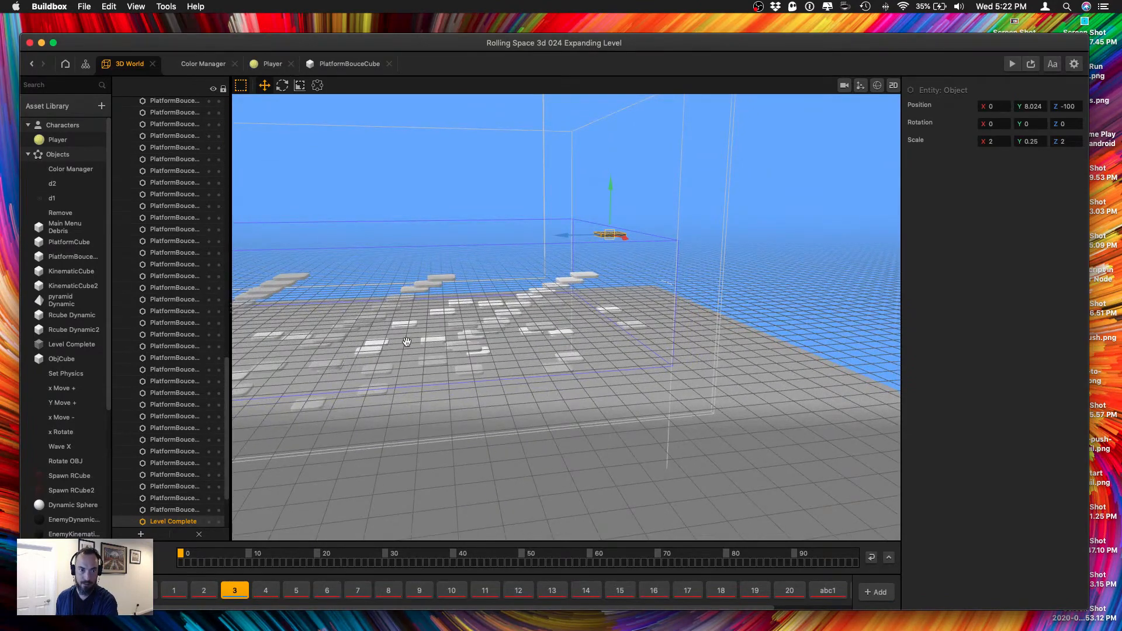
# From above, move the last two staircase platforms before Level Complete to opposite sides, the first to about X 10.53.
pyautogui.moveTo(406, 342); pyautogui.dragTo(362, 415)
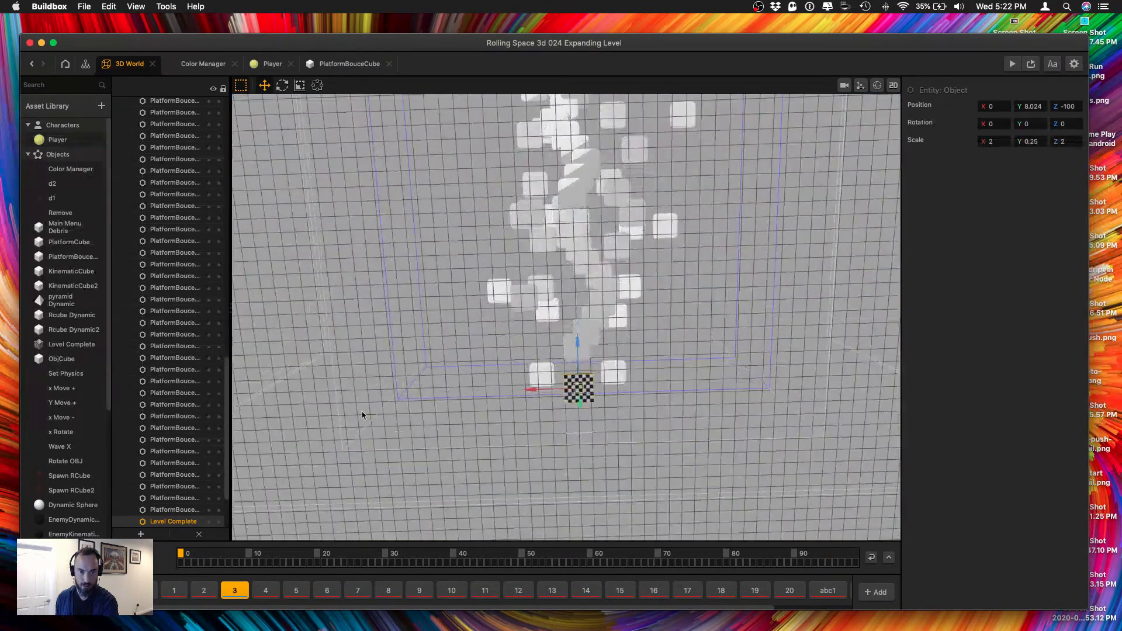
pyautogui.click(568, 346)
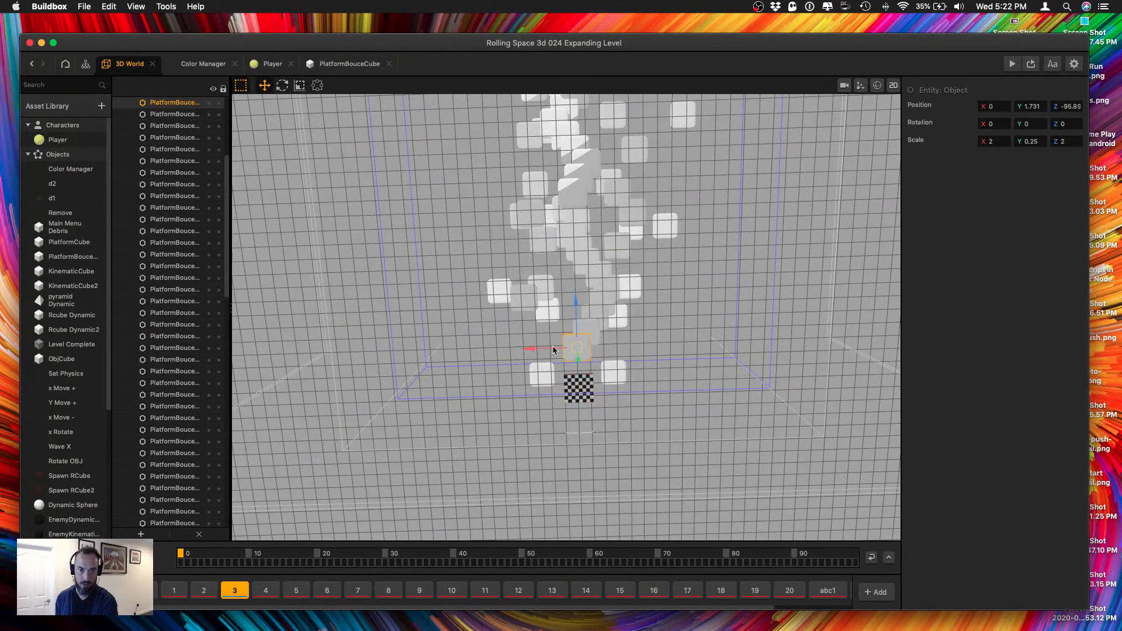
pyautogui.moveTo(553, 349); pyautogui.dragTo(484, 348)
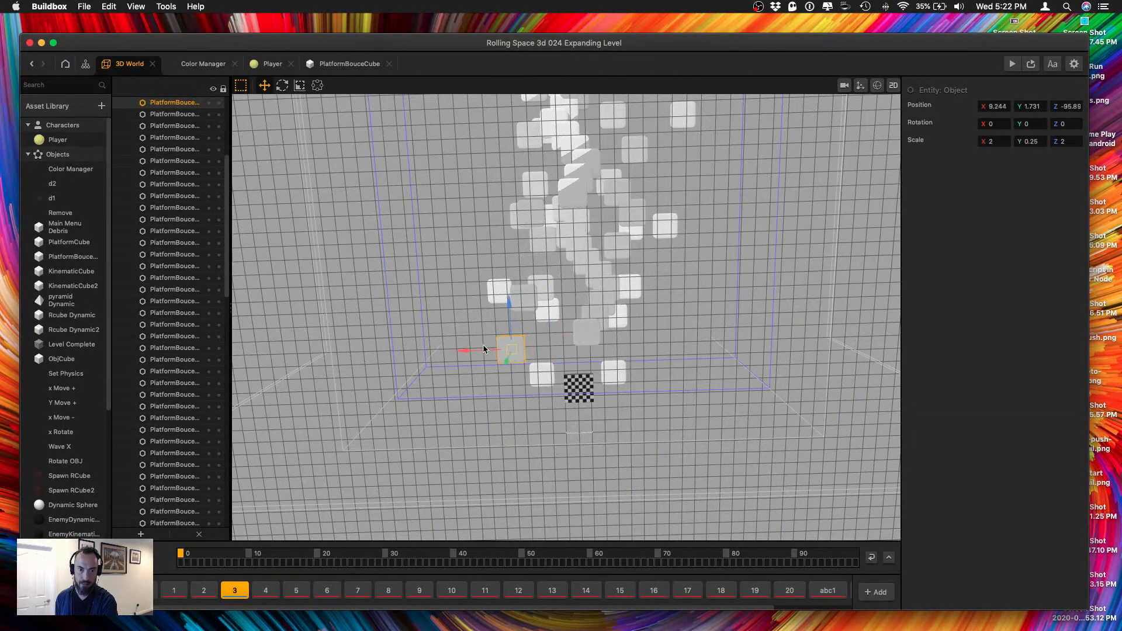
pyautogui.click(586, 333)
# Move the next staircase platform to about X -11.43, Z -86.80, and its neighbour to about X -1.32, Z -94.20.
pyautogui.click(590, 315)
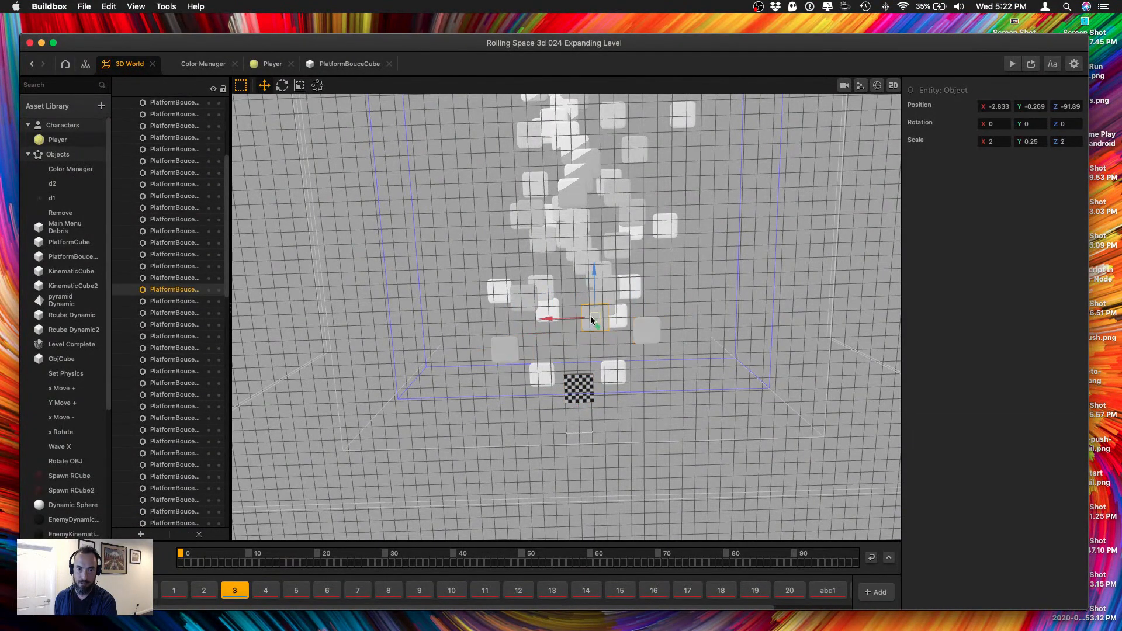
pyautogui.scroll(3, 563, 305)
pyautogui.moveTo(563, 305); pyautogui.dragTo(556, 360, button='middle')
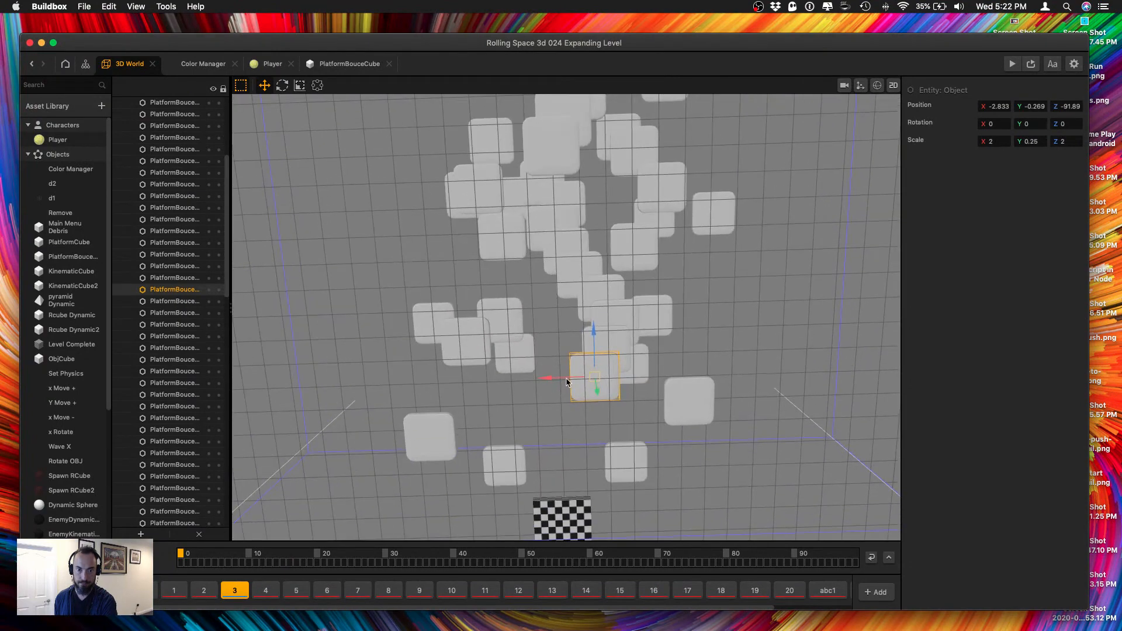
pyautogui.moveTo(566, 379); pyautogui.dragTo(670, 371)
pyautogui.moveTo(699, 336); pyautogui.dragTo(704, 273)
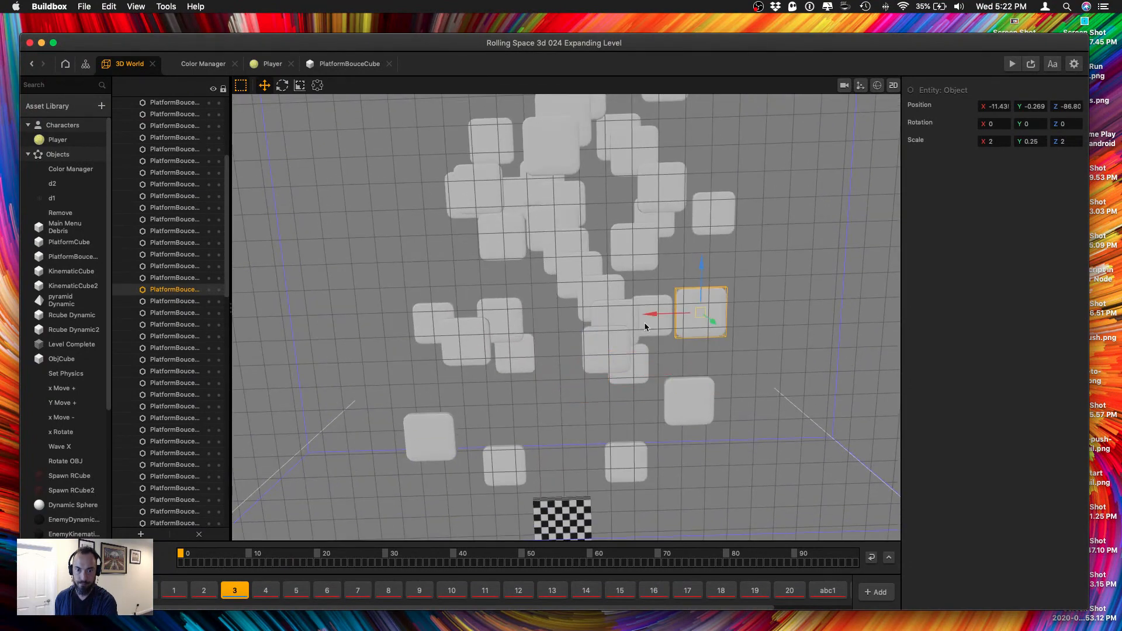
pyautogui.click(611, 343)
pyautogui.moveTo(608, 310); pyautogui.dragTo(608, 361)
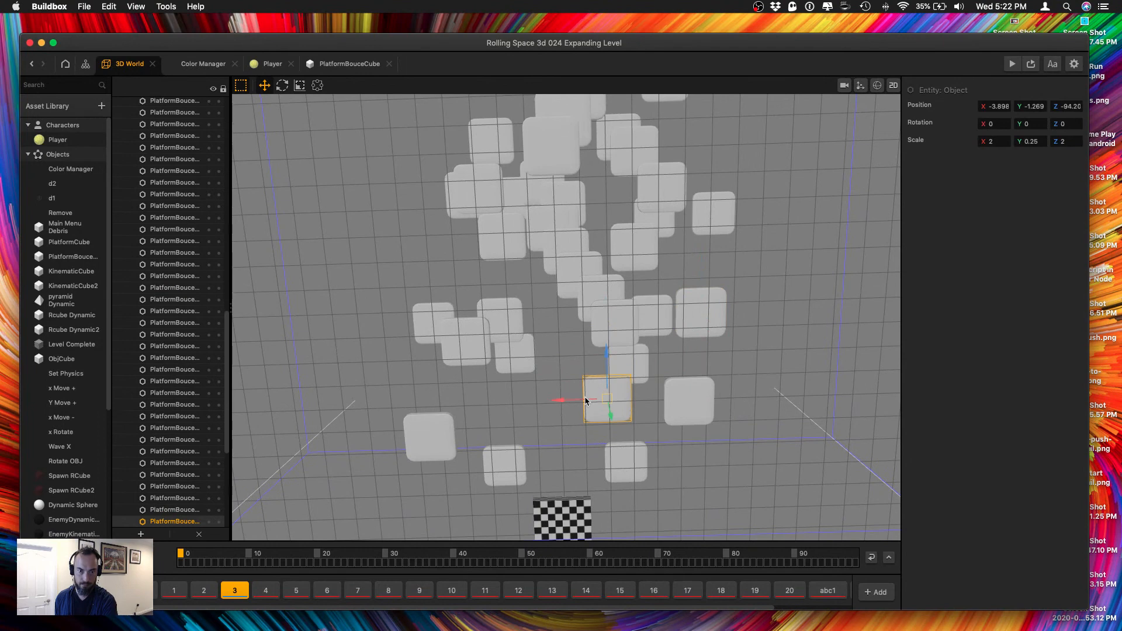
pyautogui.moveTo(577, 401); pyautogui.dragTo(553, 401)
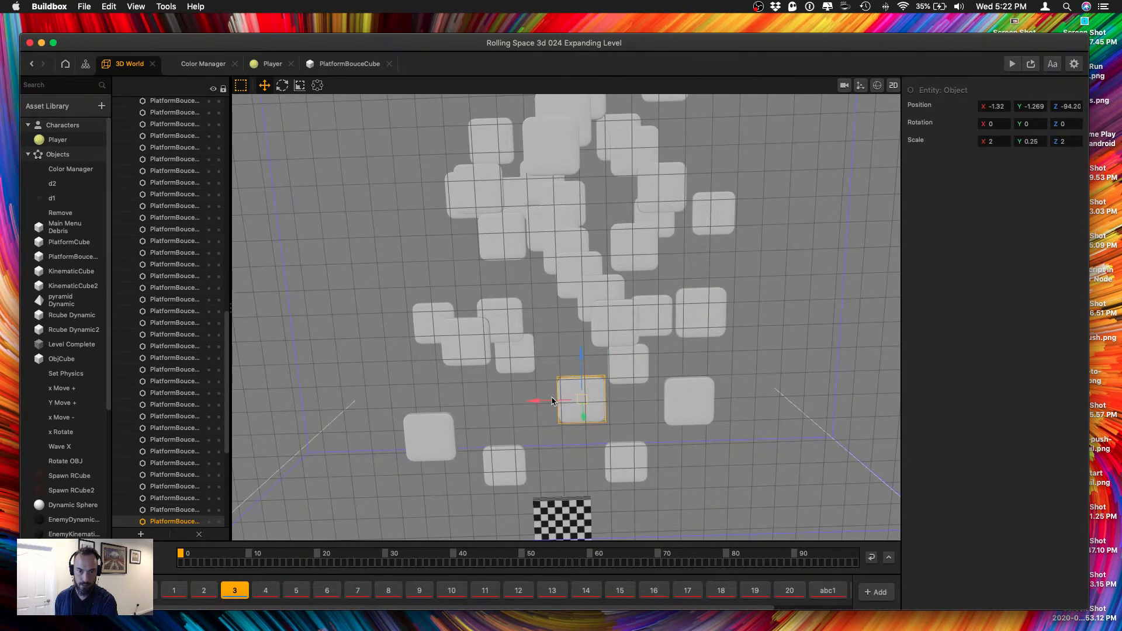
# Spread more platforms of the last flight out to both sides, placing the one near Z -82 at about X 12.515.
pyautogui.click(600, 323)
pyautogui.scroll(-3, 600, 322)
pyautogui.moveTo(558, 297); pyautogui.dragTo(567, 314, button='right')
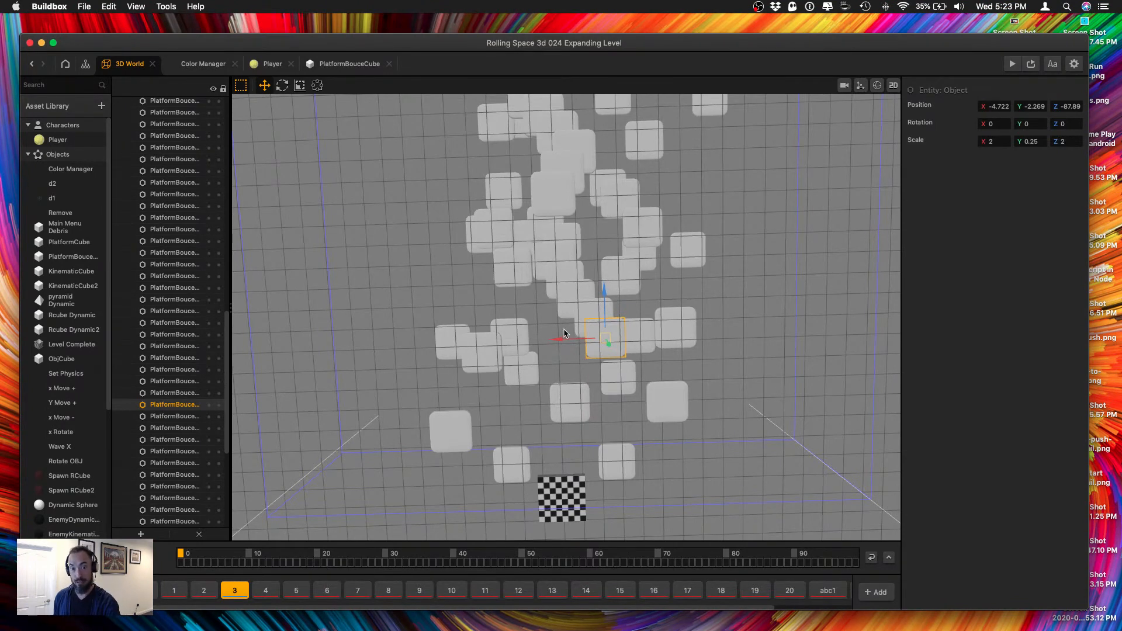
pyautogui.moveTo(568, 338); pyautogui.dragTo(707, 303)
pyautogui.click(583, 313)
pyautogui.click(571, 298)
pyautogui.click(619, 280)
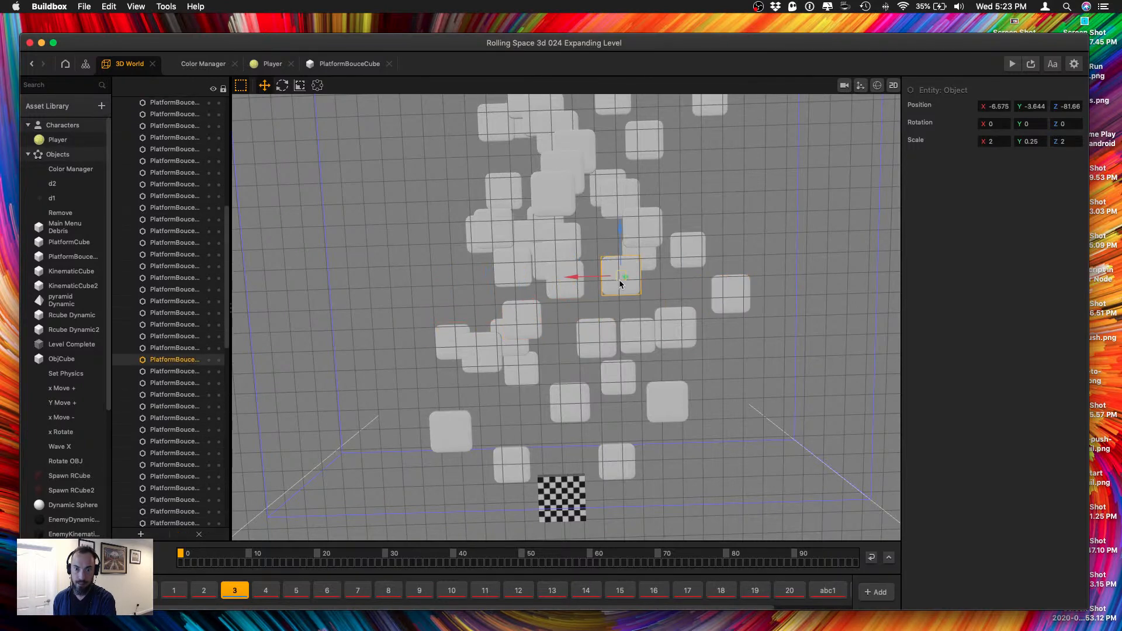
pyautogui.click(550, 281)
pyautogui.moveTo(531, 282); pyautogui.dragTo(406, 285)
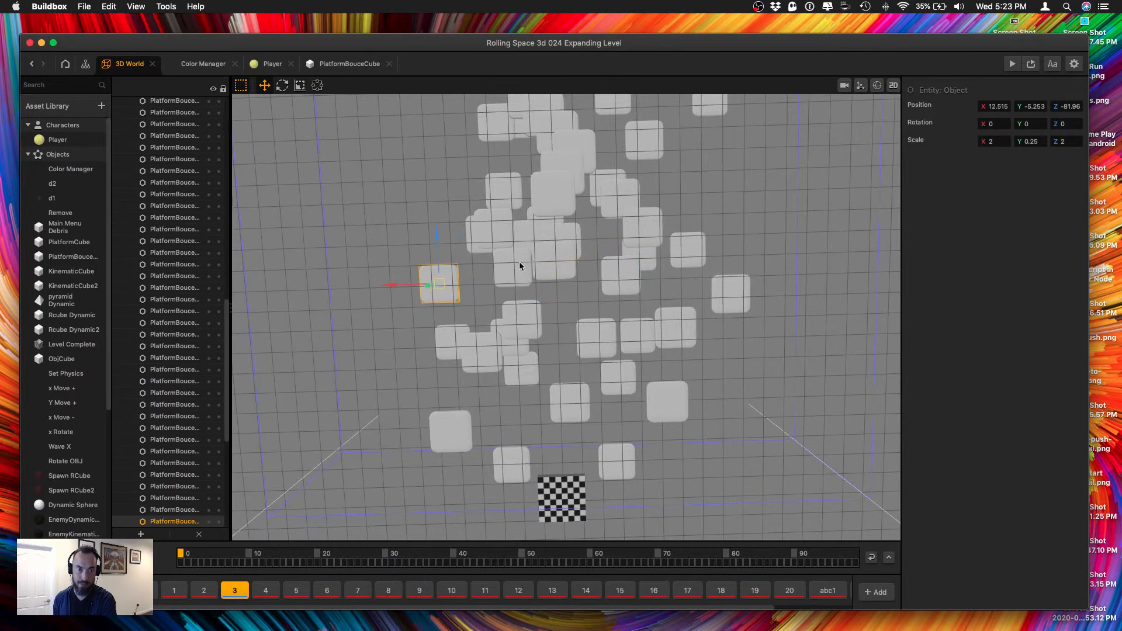
# Move further staircase platforms sideways off the centre line, including the one near Z -46.
pyautogui.click(546, 259)
pyautogui.moveTo(555, 252); pyautogui.dragTo(540, 343, button='middle')
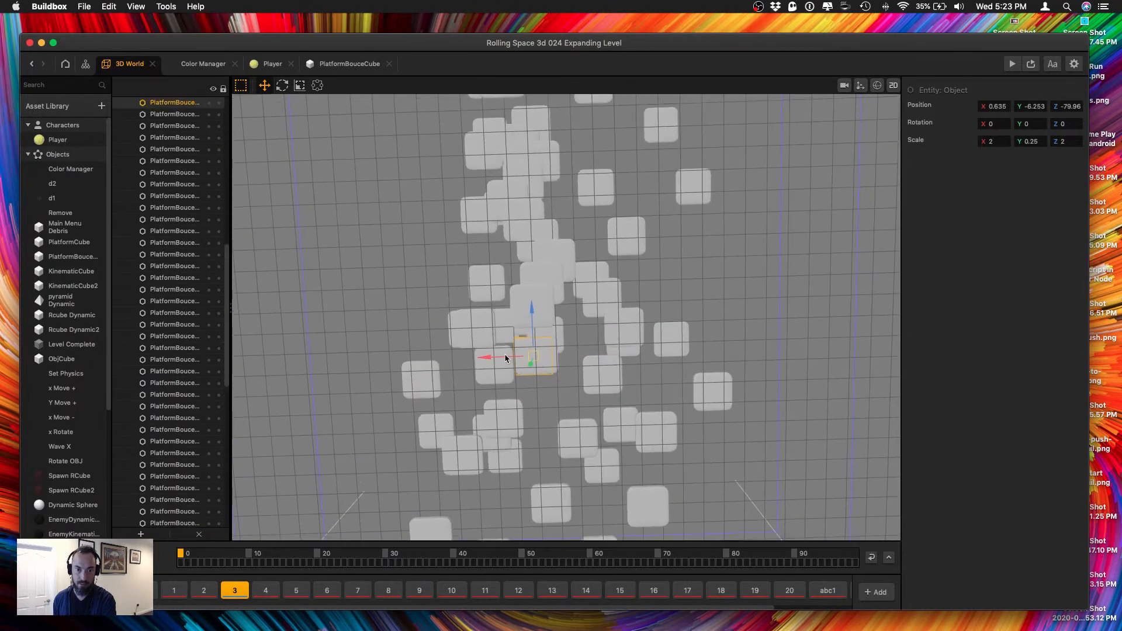
pyautogui.click(543, 280)
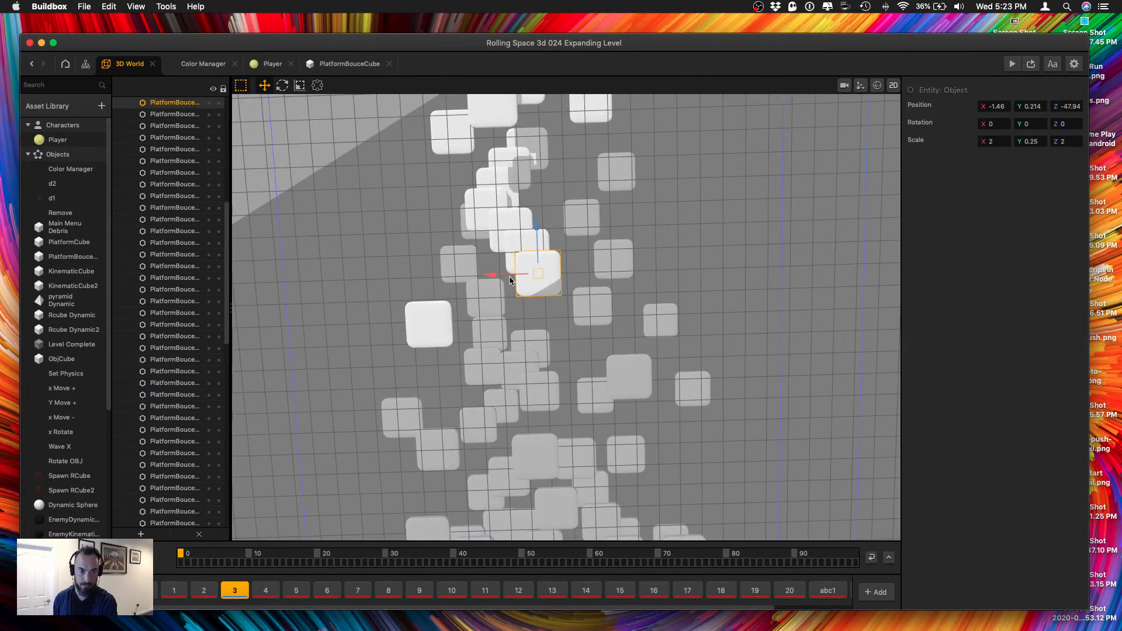
pyautogui.moveTo(509, 281); pyautogui.dragTo(654, 275)
pyautogui.click(515, 253)
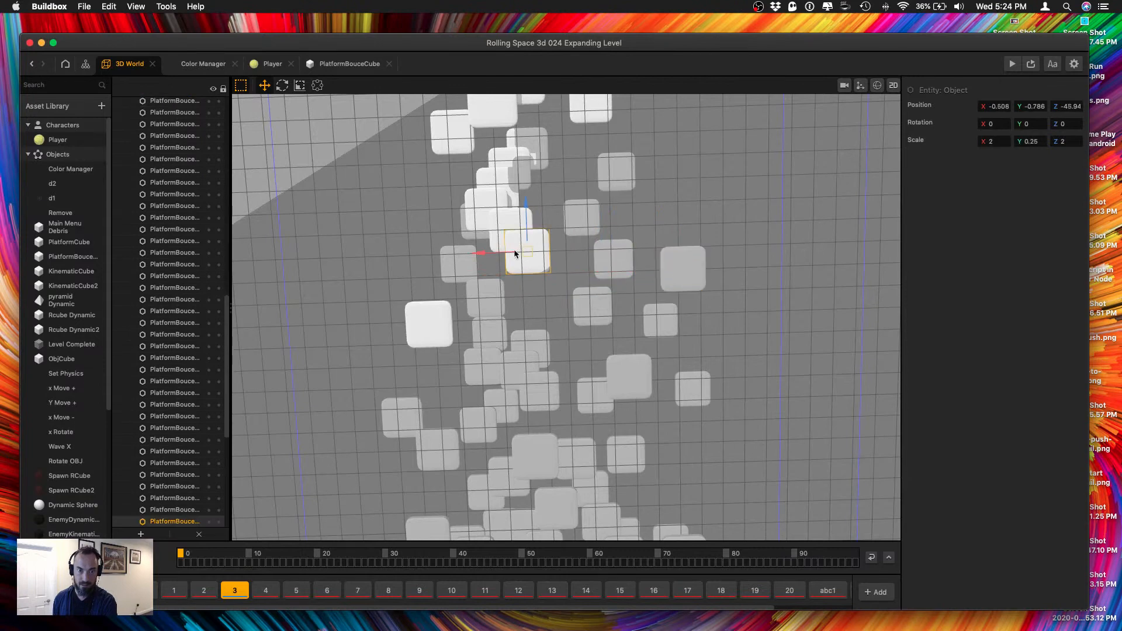
pyautogui.moveTo(505, 253); pyautogui.dragTo(382, 253)
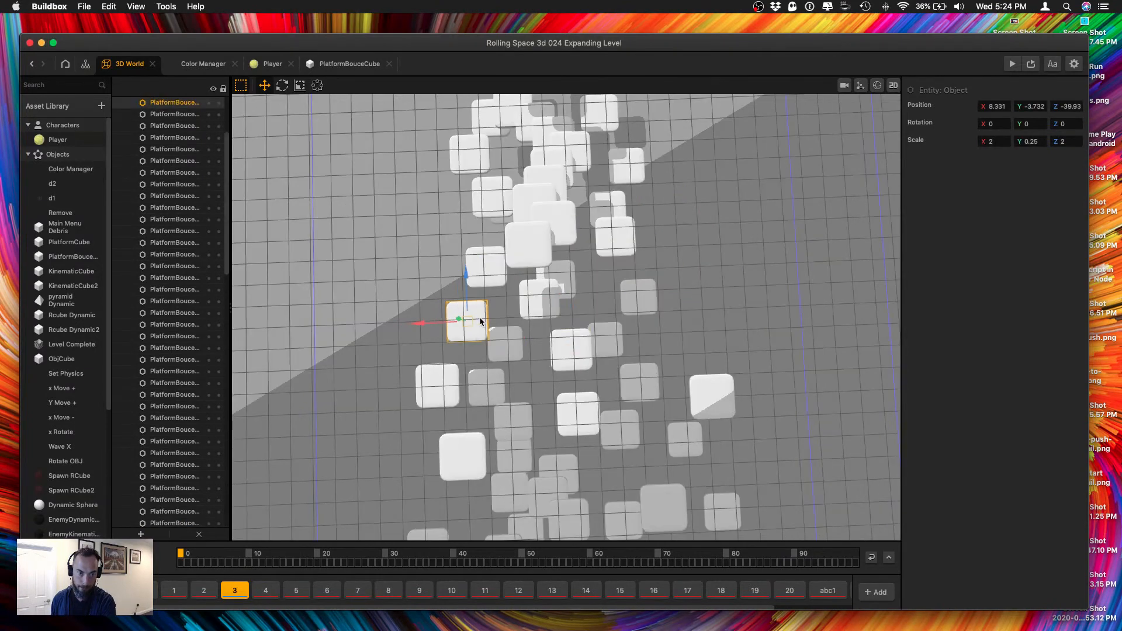
# Shift the platform near Z -38 toward the finish, and move the one near Z -34 out to about X -12.02 and along Z.
pyautogui.click(530, 298)
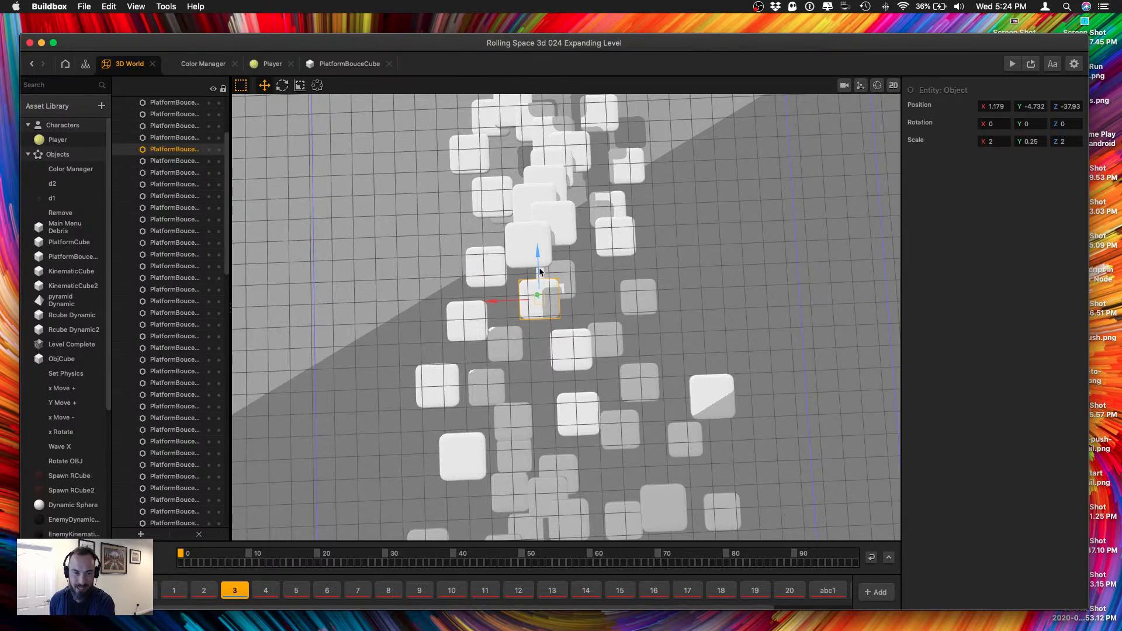
pyautogui.moveTo(538, 257); pyautogui.dragTo(525, 320)
pyautogui.click(525, 249)
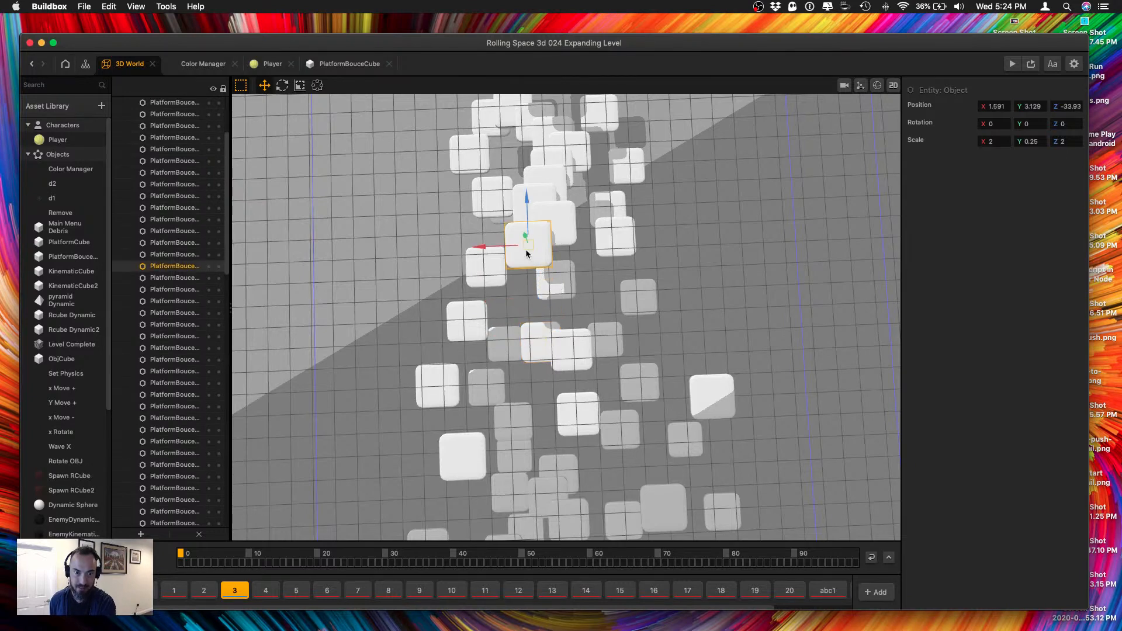
pyautogui.moveTo(494, 246); pyautogui.dragTo(667, 240)
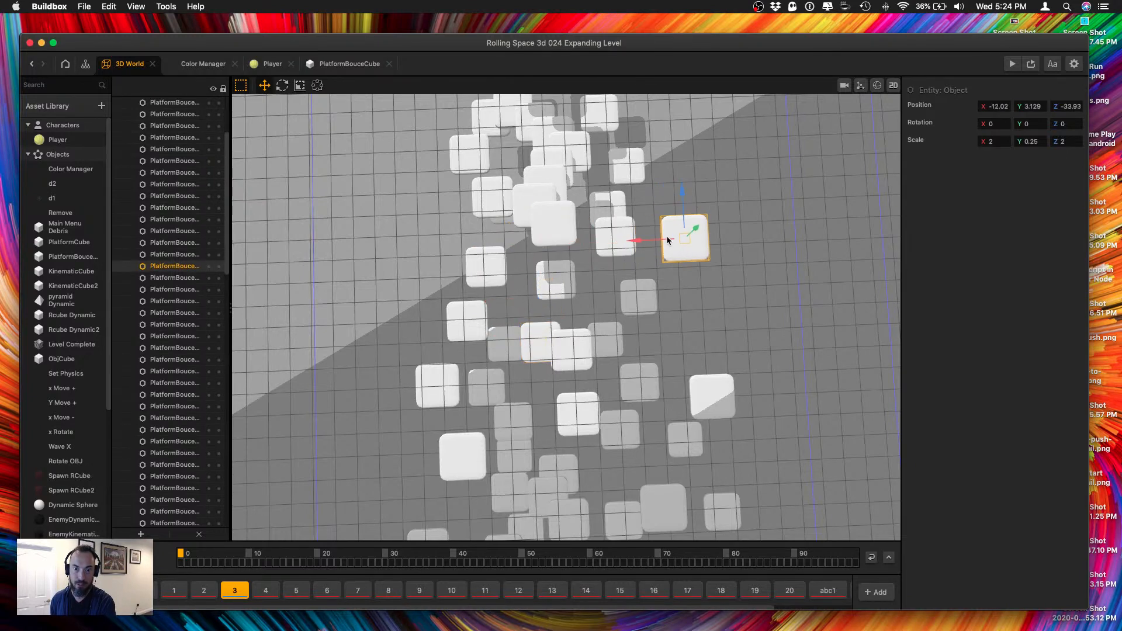
pyautogui.moveTo(682, 200); pyautogui.dragTo(679, 275)
# Lower the first-flight platform near Z -20 to about Y -10.68 and shift it along Z to about -18.61.
pyautogui.moveTo(656, 215); pyautogui.dragTo(641, 353, button='middle')
pyautogui.click(484, 350)
pyautogui.click(525, 352)
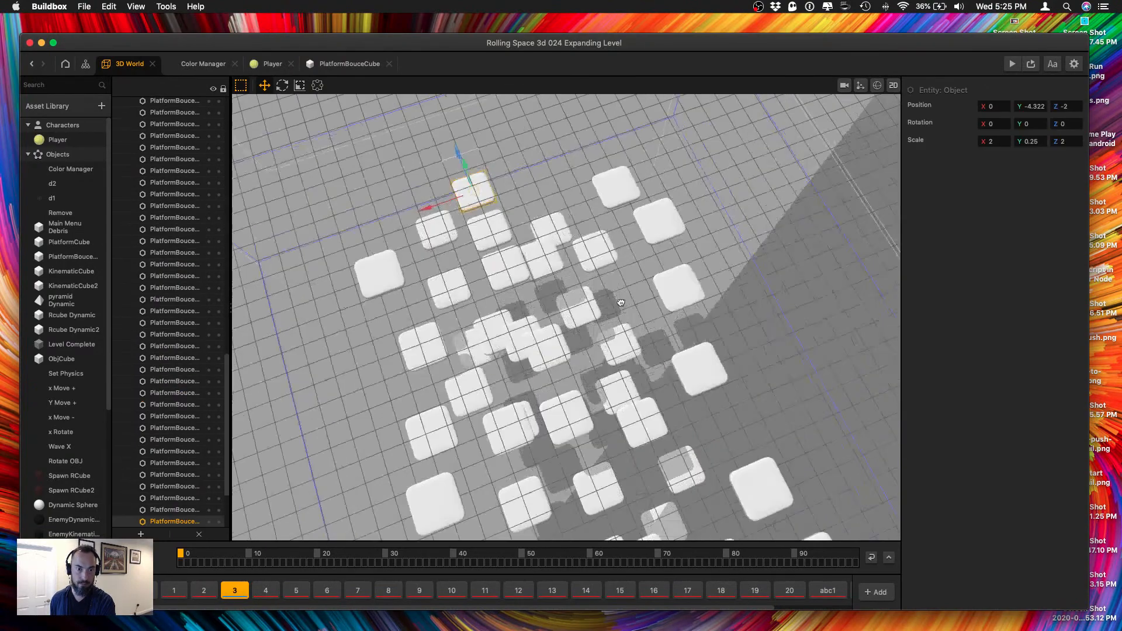
pyautogui.moveTo(619, 305); pyautogui.dragTo(642, 305, button='right')
pyautogui.click(623, 290)
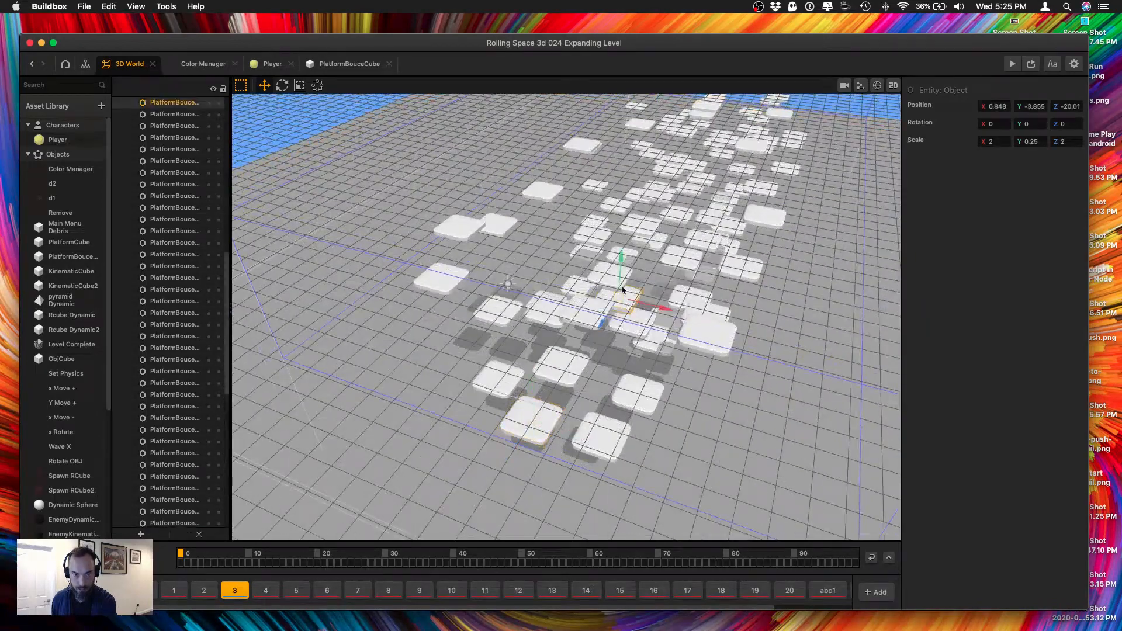
pyautogui.moveTo(620, 268); pyautogui.dragTo(614, 303)
pyautogui.moveTo(614, 311); pyautogui.dragTo(599, 369)
pyautogui.moveTo(567, 324); pyautogui.dragTo(602, 305, button='middle')
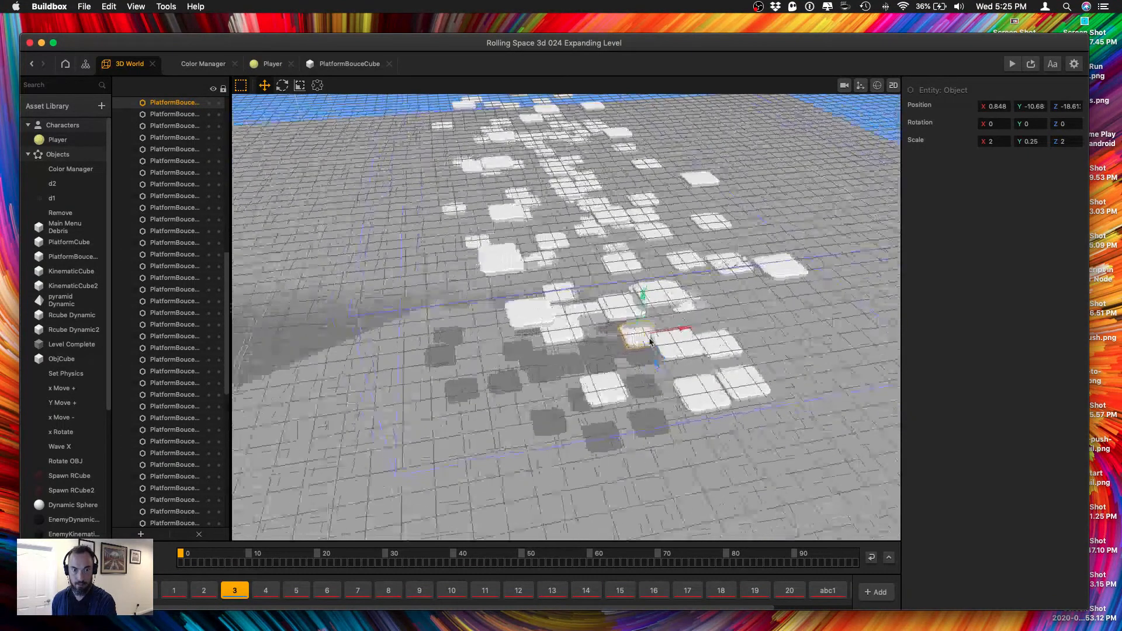
# Reposition the next first-flight platforms, placing an outer one at about X -13.21, Z -10.08.
pyautogui.click(609, 306)
pyautogui.moveTo(622, 293); pyautogui.dragTo(646, 378)
pyautogui.moveTo(633, 352); pyautogui.dragTo(611, 380, button='middle')
pyautogui.click(488, 374)
pyautogui.moveTo(491, 355)
pyautogui.mouseDown(button='middle')
pyautogui.moveTo(481, 374)
pyautogui.moveTo(493, 374)
pyautogui.mouseUp(button='middle')
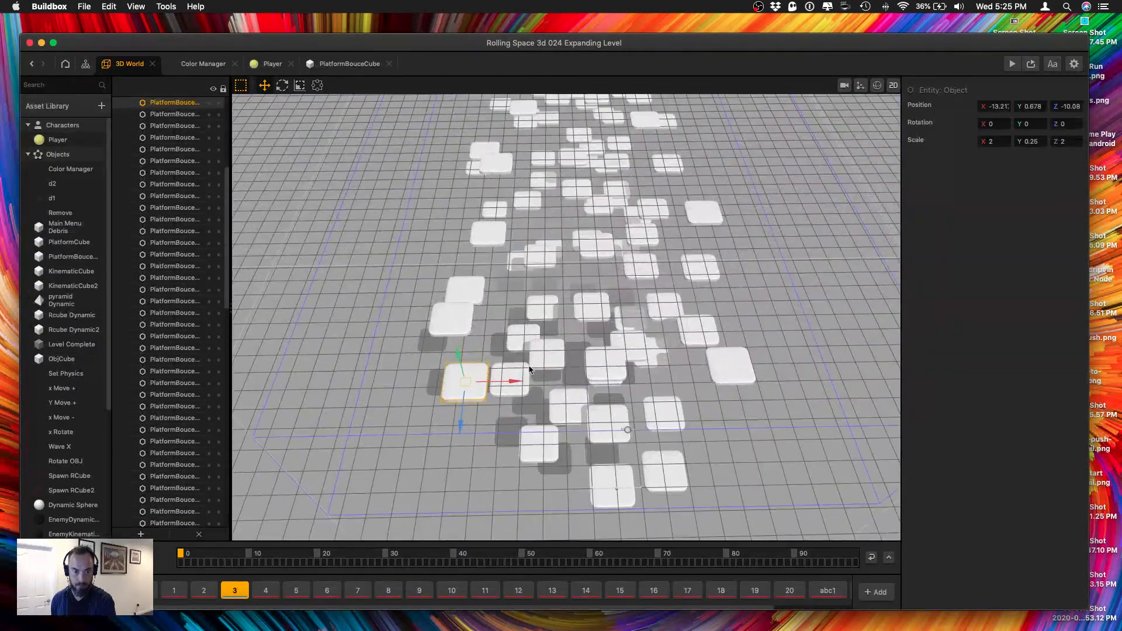
# Move the outer platform near X -14.82, Z -16 sideways, and the platform near X 3.13, Z -18 along X.
pyautogui.scroll(3, 527, 366)
pyautogui.click(426, 320)
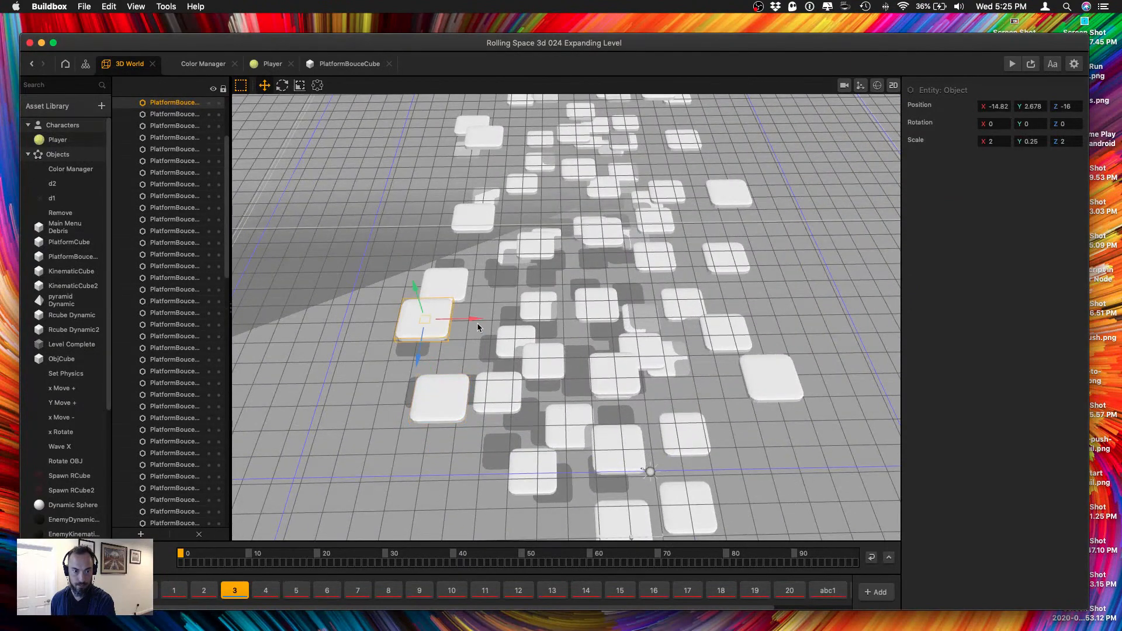
pyautogui.moveTo(478, 326); pyautogui.dragTo(459, 302)
pyautogui.moveTo(520, 246); pyautogui.dragTo(613, 296, button='middle')
pyautogui.click(620, 303)
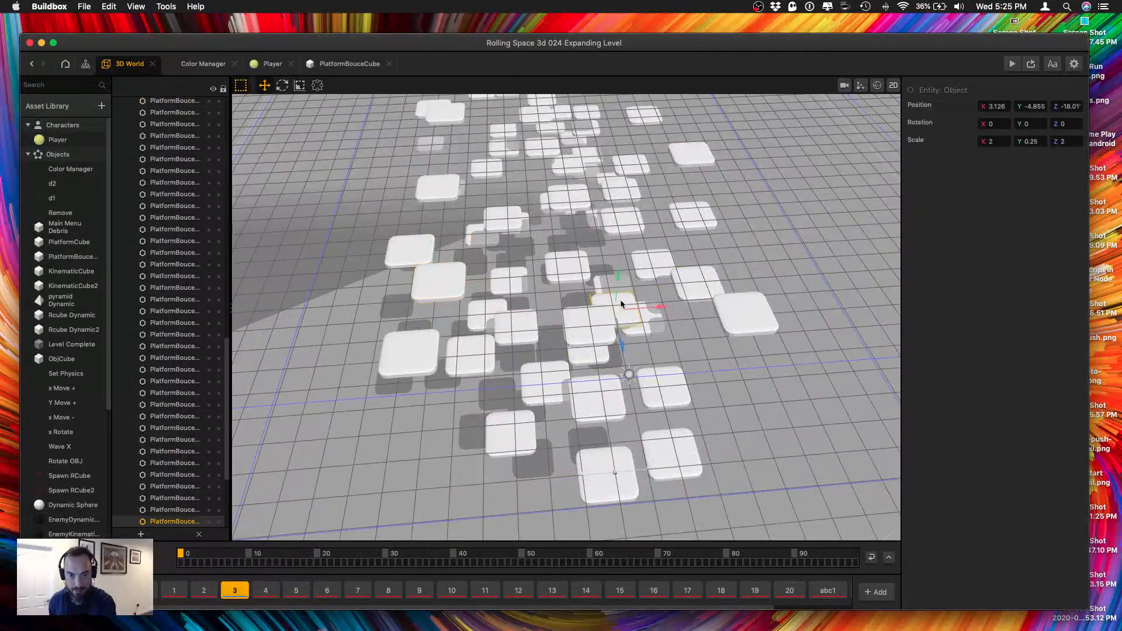
pyautogui.moveTo(647, 303)
pyautogui.mouseDown()
pyautogui.moveTo(576, 306)
pyautogui.moveTo(691, 302)
pyautogui.moveTo(666, 304)
pyautogui.mouseUp()
# Shift the platform near X 6.25, Z -10.69 farther from the centre line, and nudge the one near Z -18.22 along X.
pyautogui.click(662, 375)
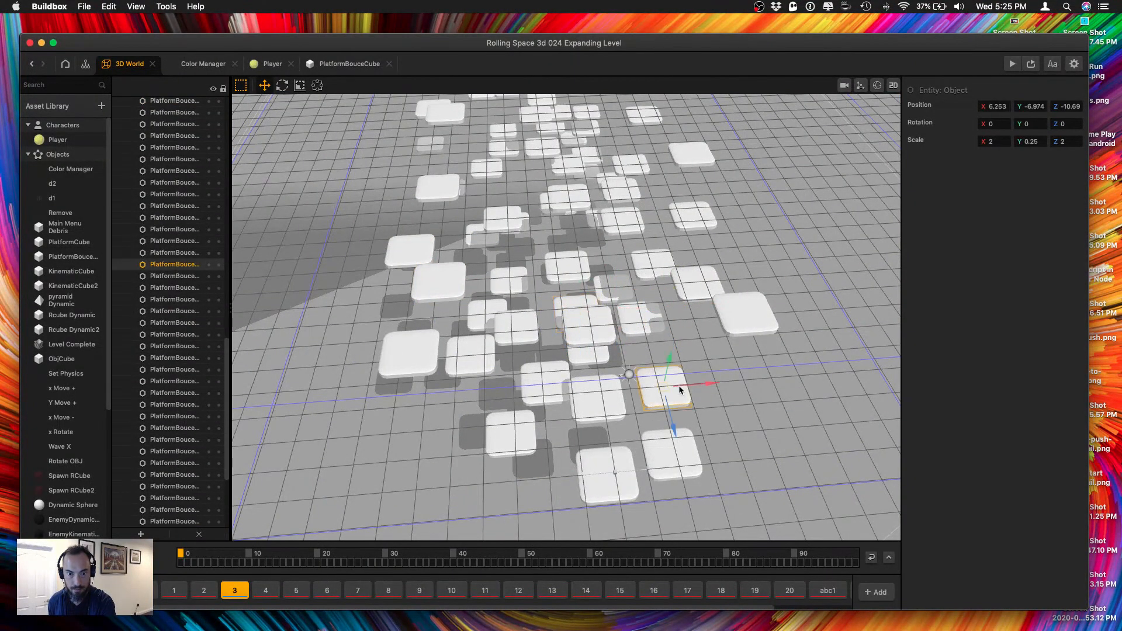
pyautogui.moveTo(710, 386); pyautogui.dragTo(730, 385)
pyautogui.click(641, 318)
pyautogui.moveTo(641, 318); pyautogui.dragTo(656, 398, button='middle')
pyautogui.moveTo(700, 394); pyautogui.dragTo(712, 396)
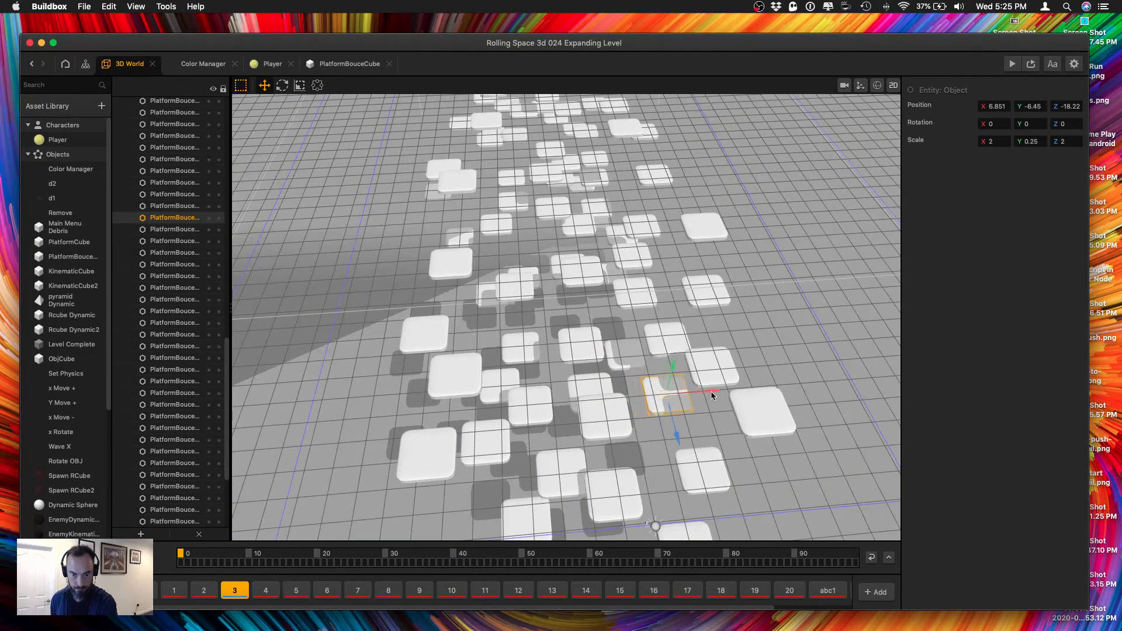
# Nudge the platform near X -6.76, Z -31.95 along Z, and shift the one near X -0.55, Z -35.93 along X.
pyautogui.moveTo(478, 236); pyautogui.dragTo(532, 357, button='middle')
pyautogui.click(532, 358)
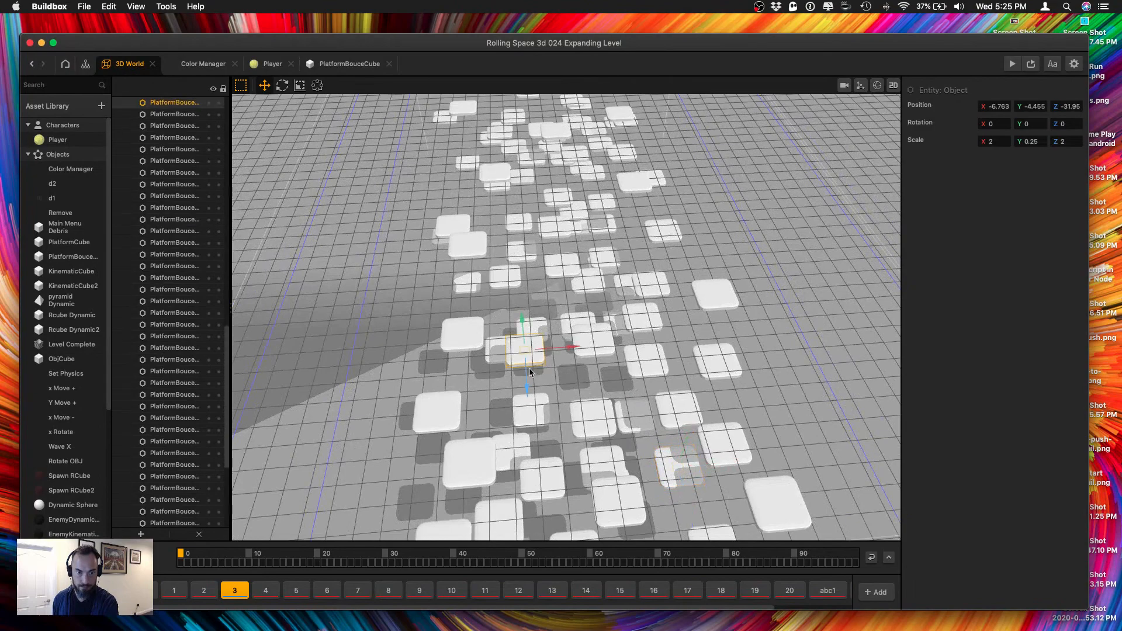
pyautogui.moveTo(526, 397); pyautogui.dragTo(527, 402)
pyautogui.moveTo(520, 391); pyautogui.dragTo(629, 368, button='right')
pyautogui.click(629, 367)
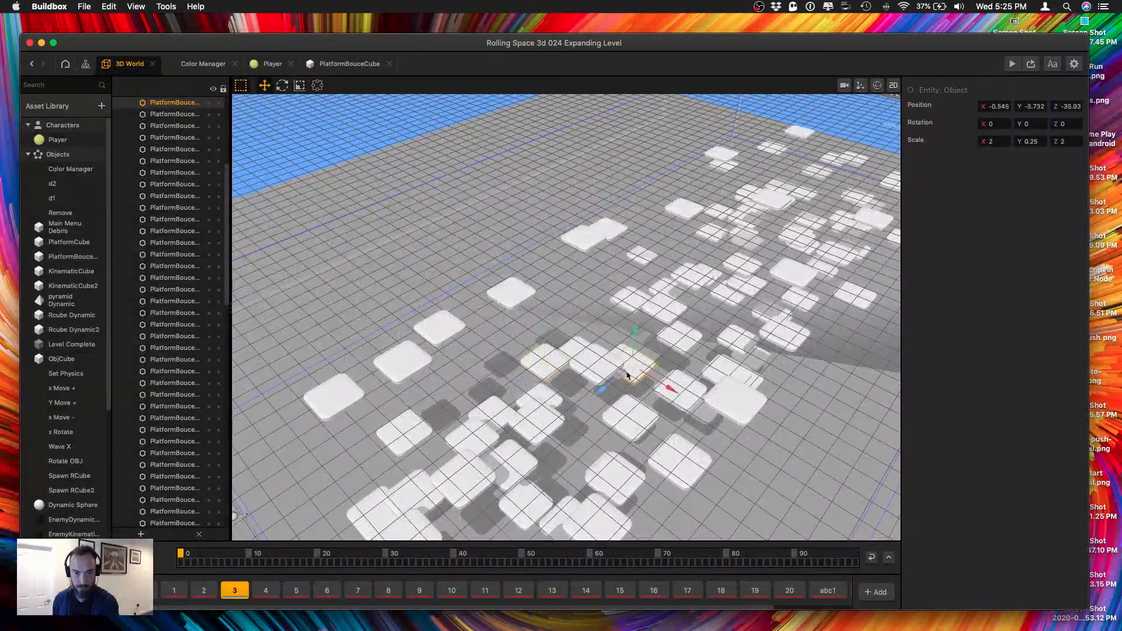
pyautogui.moveTo(655, 380); pyautogui.dragTo(667, 388)
# Move another overlapping mid-staircase platform sideways to spread out the layout.
pyautogui.moveTo(606, 306); pyautogui.dragTo(627, 320, button='right')
pyautogui.moveTo(611, 319); pyautogui.dragTo(619, 299)
pyautogui.moveTo(619, 298); pyautogui.dragTo(581, 322, button='right')
pyautogui.click(581, 320)
pyautogui.moveTo(611, 312); pyautogui.dragTo(592, 311)
# Adjust the farther staircase platforms, leaving one at about X -7.80, Y -5.86, Z -55.49.
pyautogui.moveTo(533, 264); pyautogui.dragTo(655, 393, button='right')
pyautogui.click(619, 265)
pyautogui.moveTo(658, 405); pyautogui.dragTo(524, 415)
pyautogui.click(614, 408)
pyautogui.click(551, 386)
pyautogui.moveTo(536, 422); pyautogui.dragTo(691, 293, button='right')
pyautogui.moveTo(691, 293); pyautogui.dragTo(652, 371, button='middle')
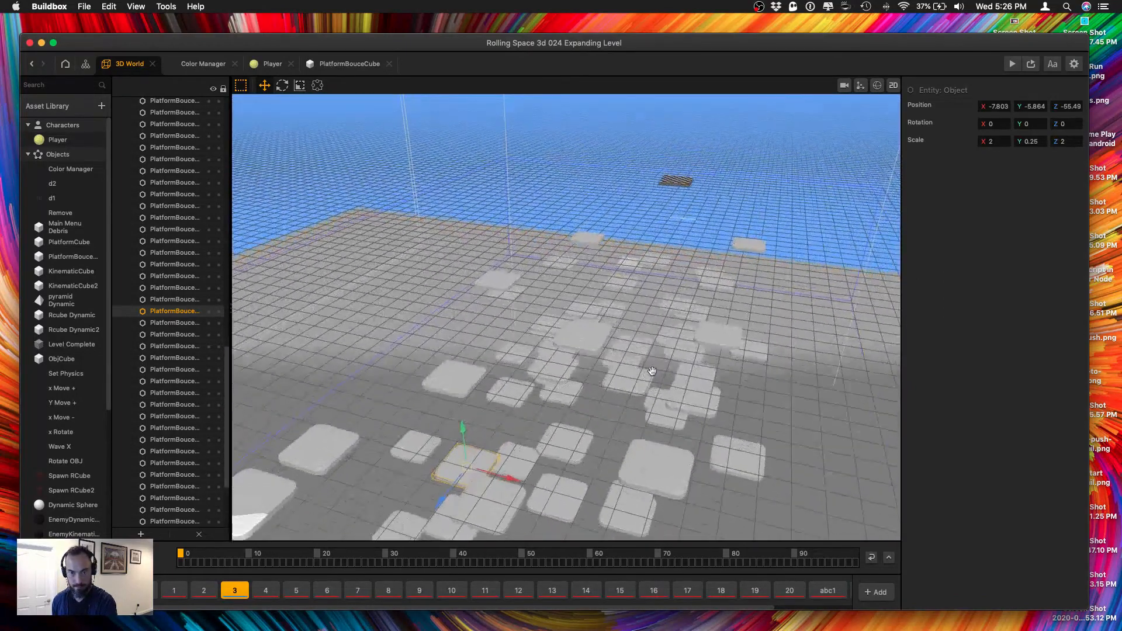
# Save the project, play the game in the preview until game over, and close the preview.
pyautogui.moveTo(652, 371); pyautogui.dragTo(626, 248, button='right')
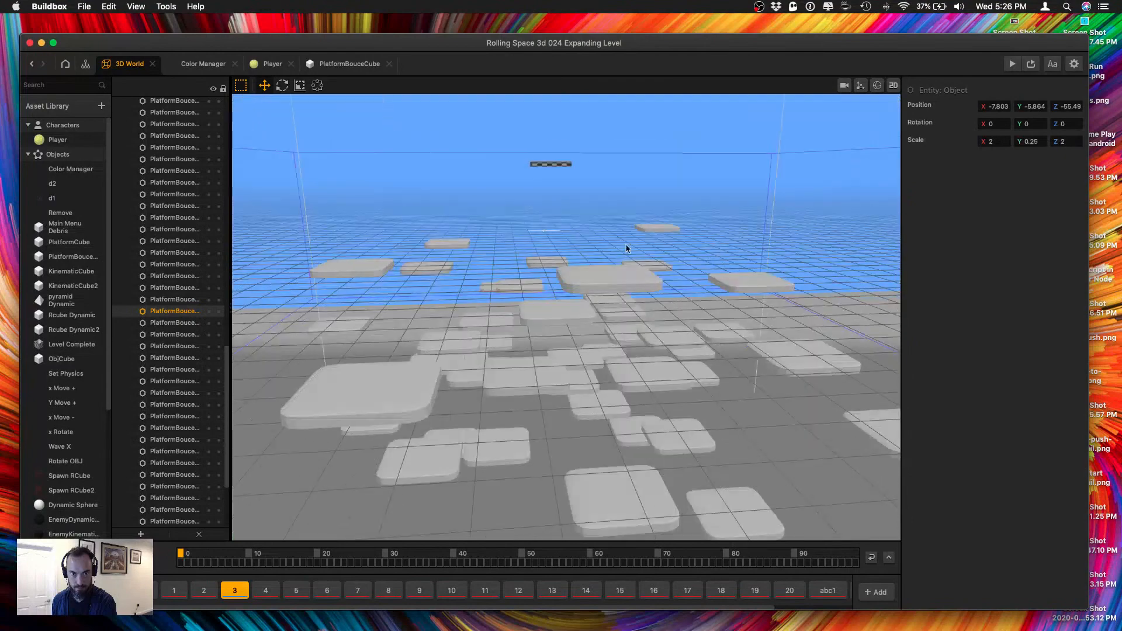
pyautogui.press('super+s')
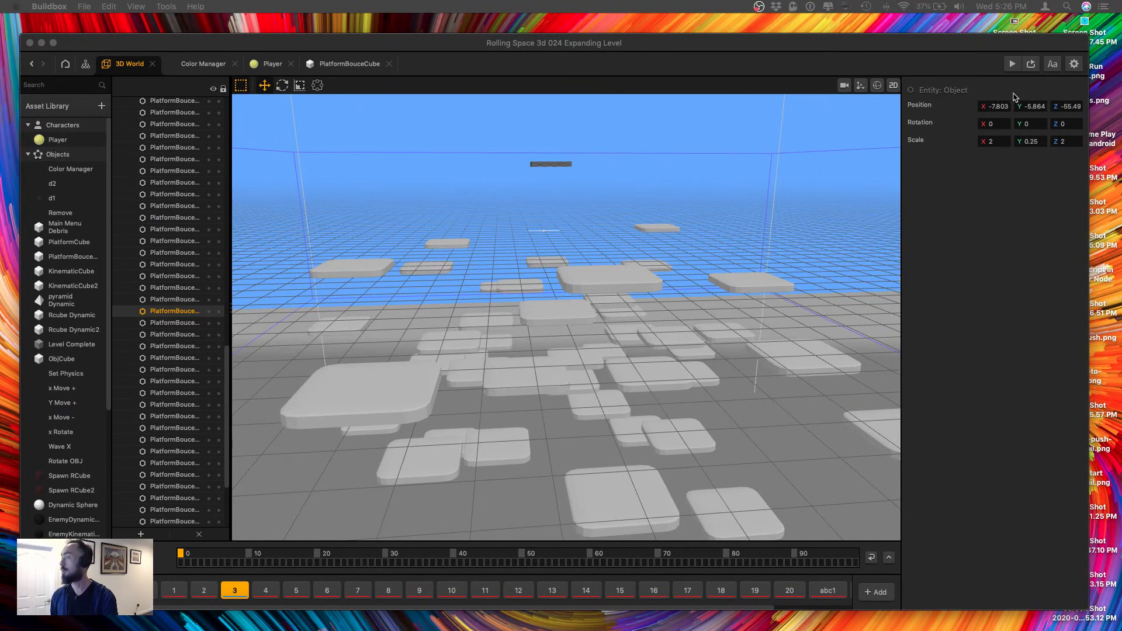
pyautogui.click(1011, 64)
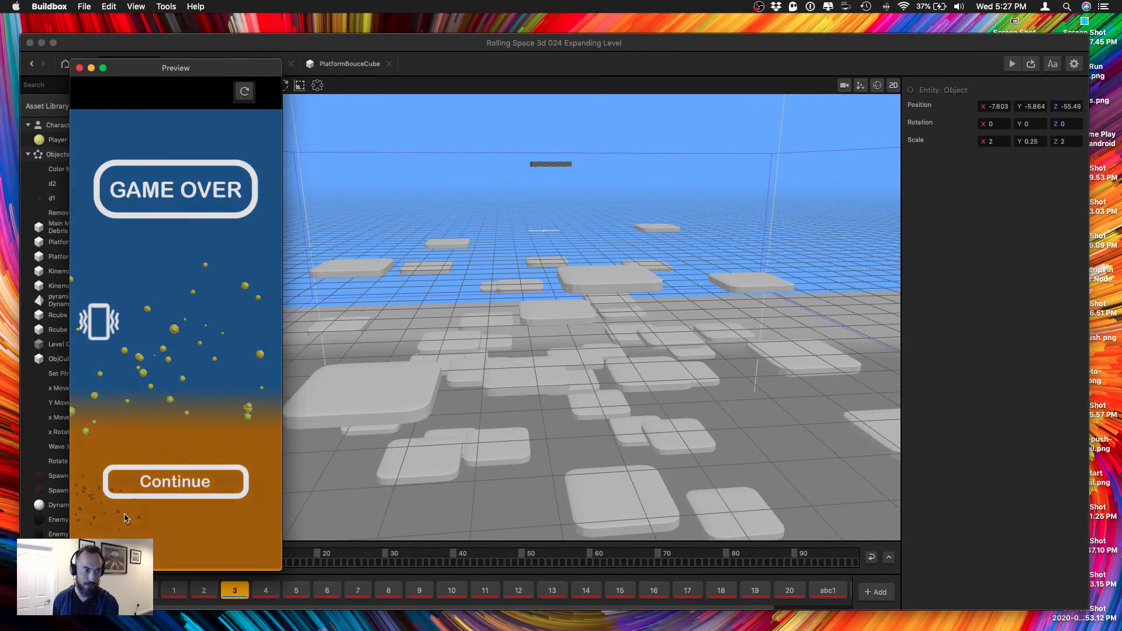
pyautogui.click(80, 67)
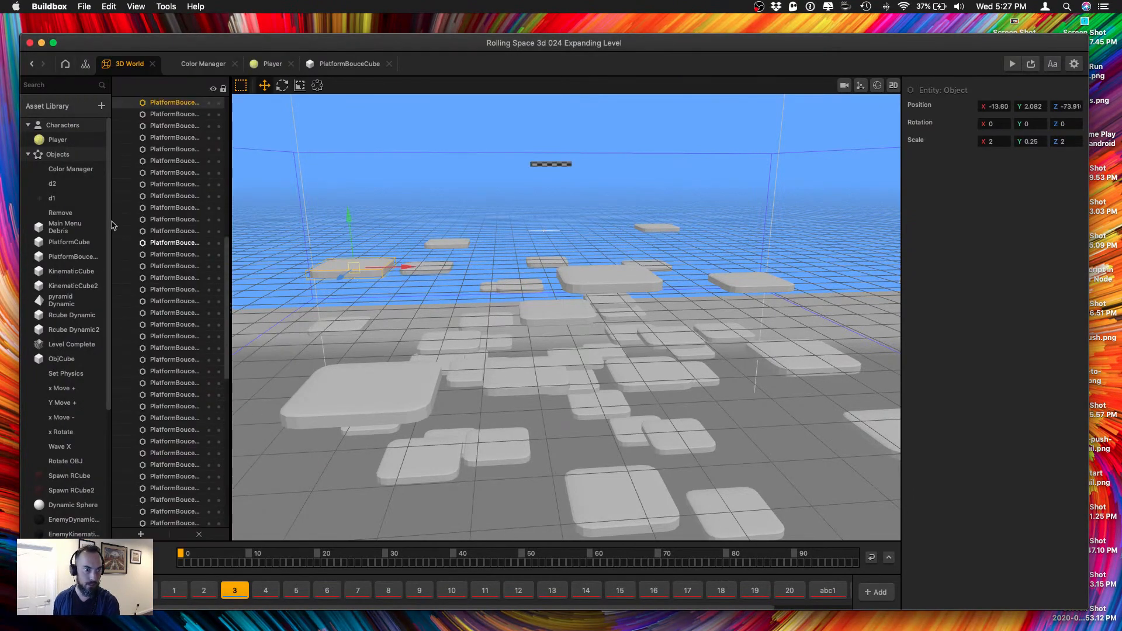
# Open the PlatformBouceCube asset's node map and move the topmost Wave node up, away from the second one.
pyautogui.click(75, 258)
pyautogui.doubleClick(74, 258)
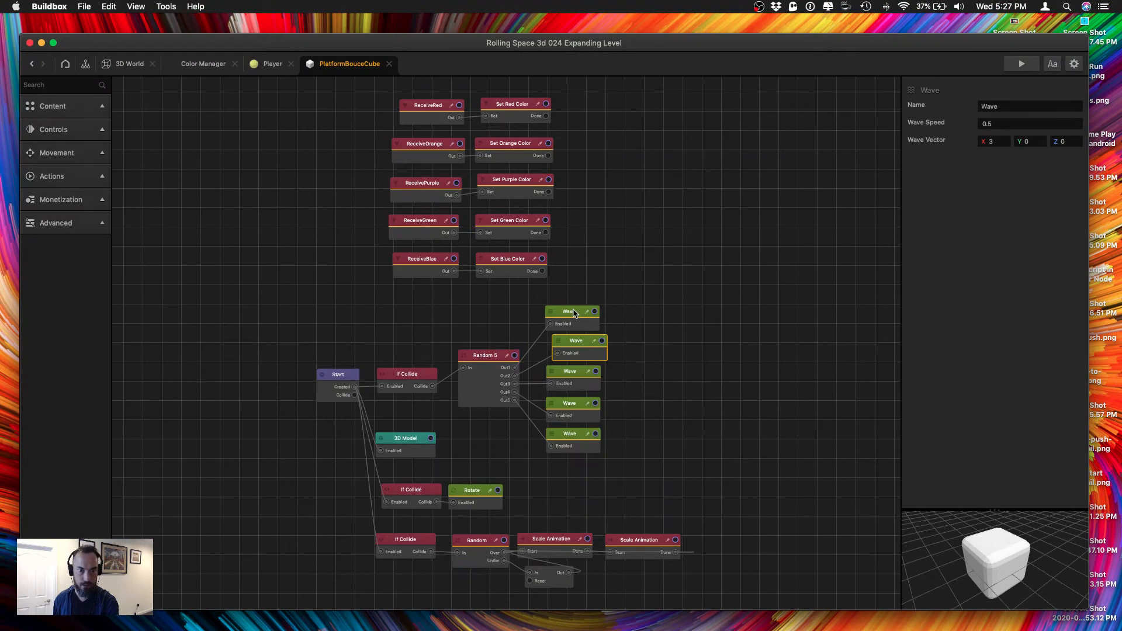
pyautogui.moveTo(575, 314); pyautogui.dragTo(580, 304)
# Set the second Wave node's vector to X 5 and Y 2.
pyautogui.click(578, 353)
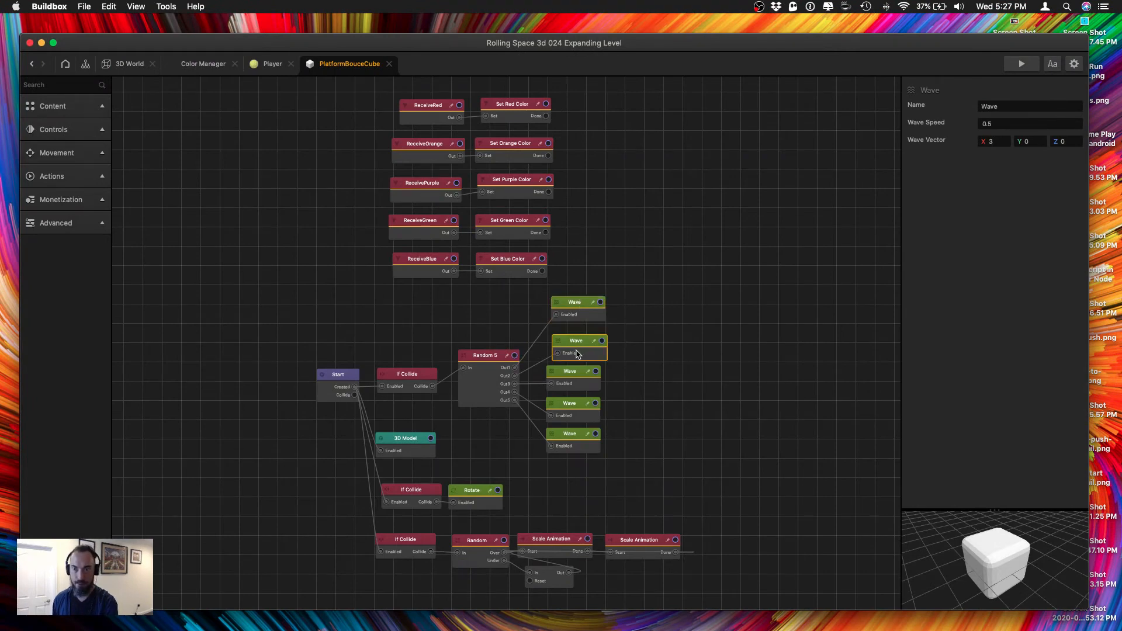
pyautogui.click(575, 314)
pyautogui.click(576, 345)
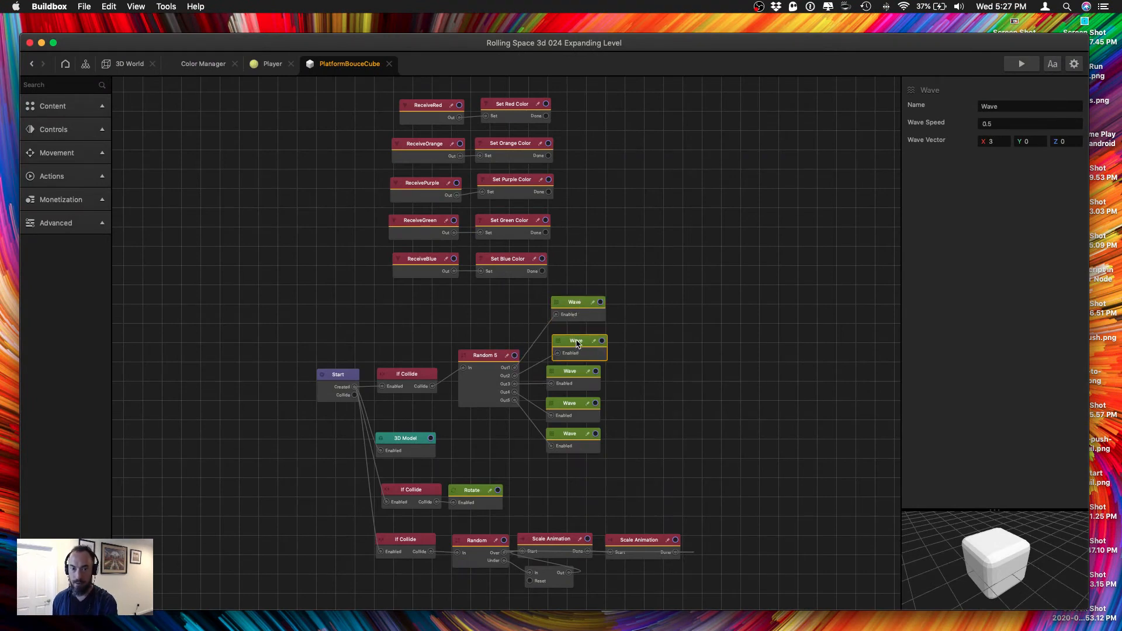
pyautogui.click(993, 141)
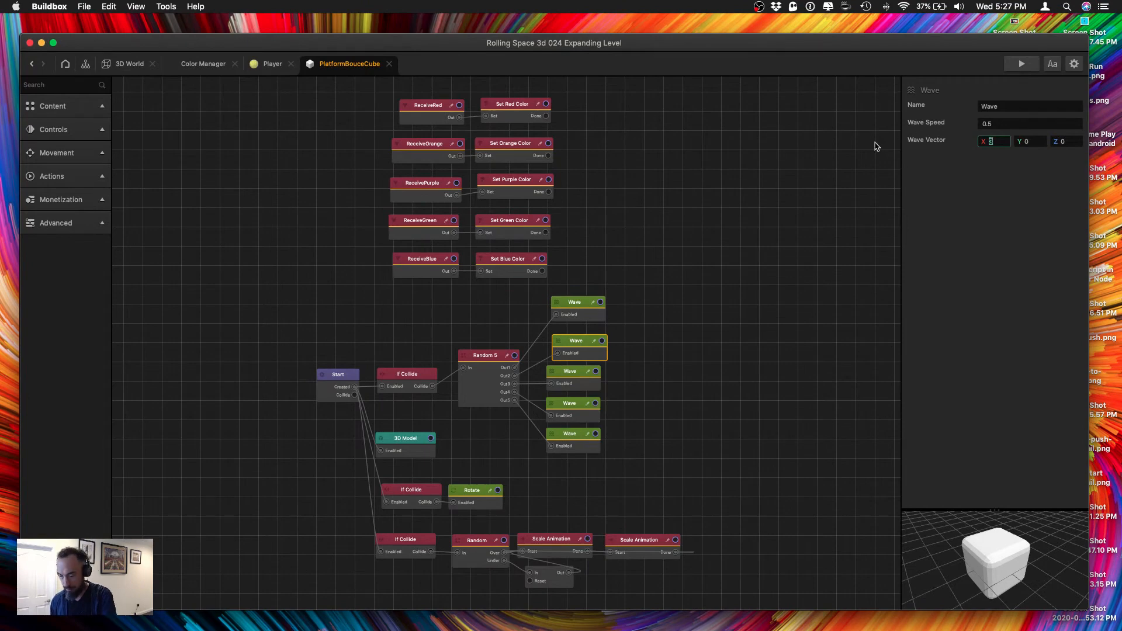
pyautogui.click(1023, 141)
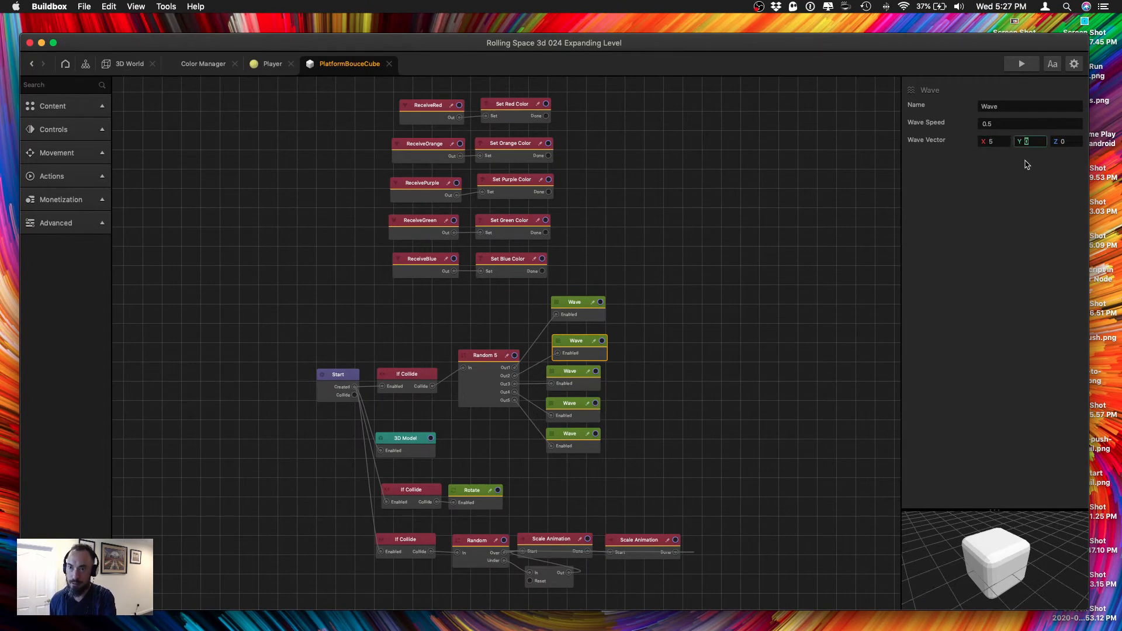
pyautogui.write('2')
pyautogui.press('Tab')
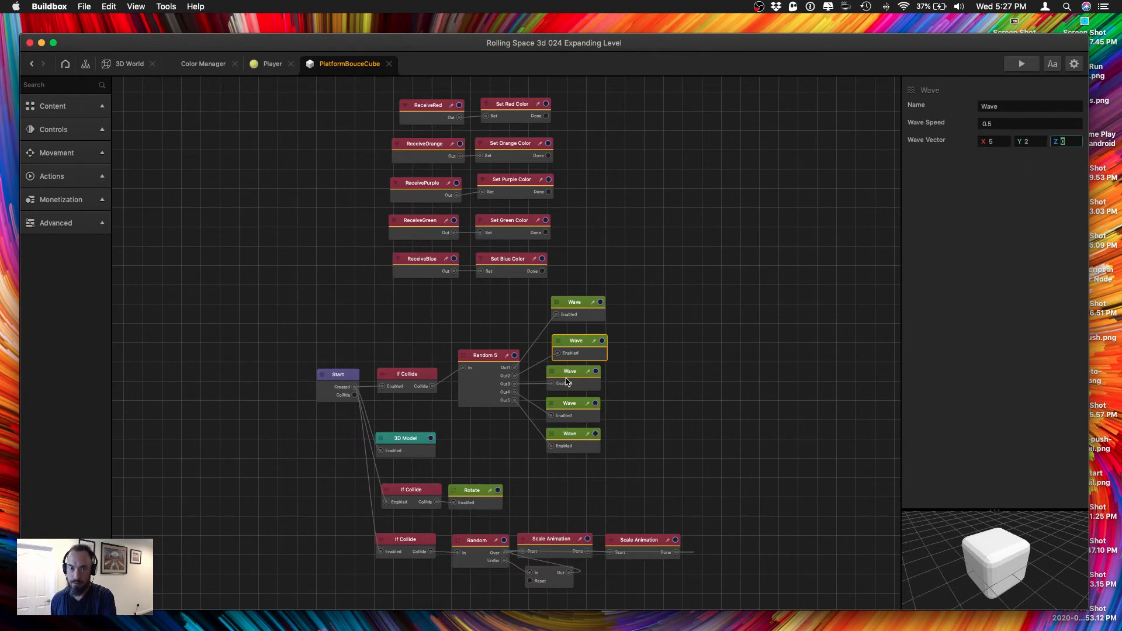
# Set the fourth Wave node's vector Y to 2 and its Wave Speed to 1.
pyautogui.click(571, 414)
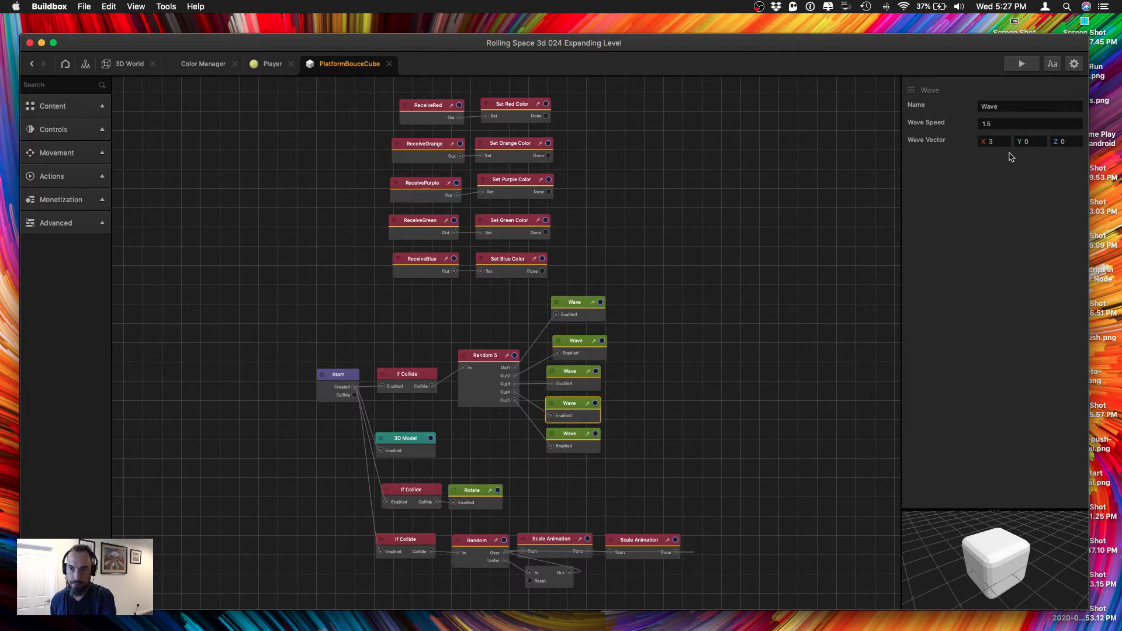
pyautogui.click(1023, 142)
pyautogui.write('2')
pyautogui.click(1010, 124)
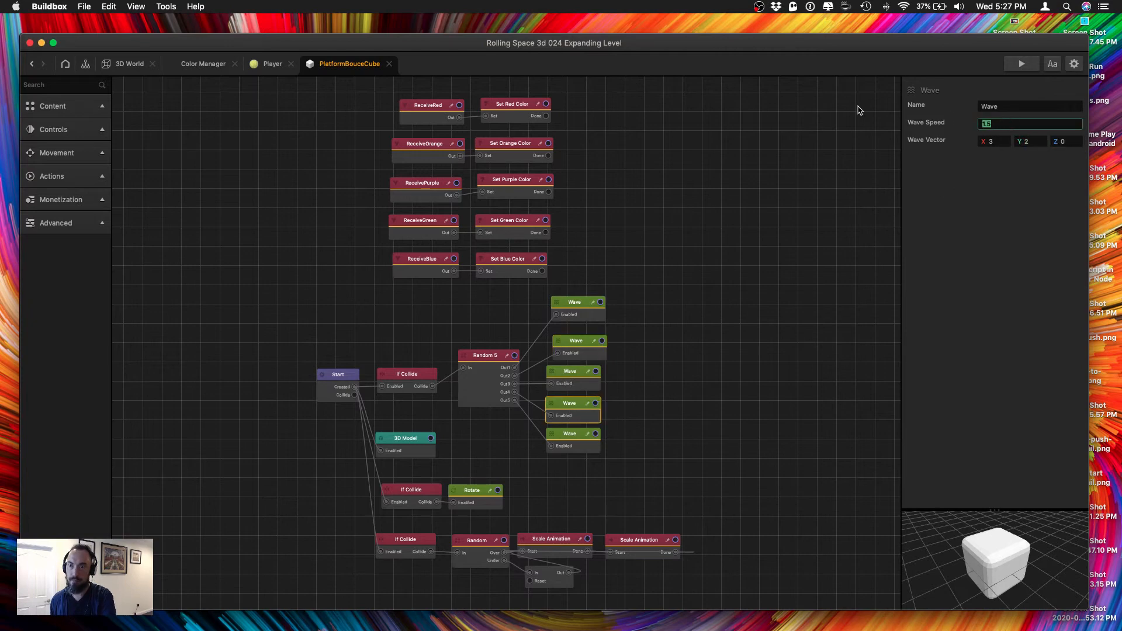
pyautogui.write('1')
pyautogui.press('Tab')
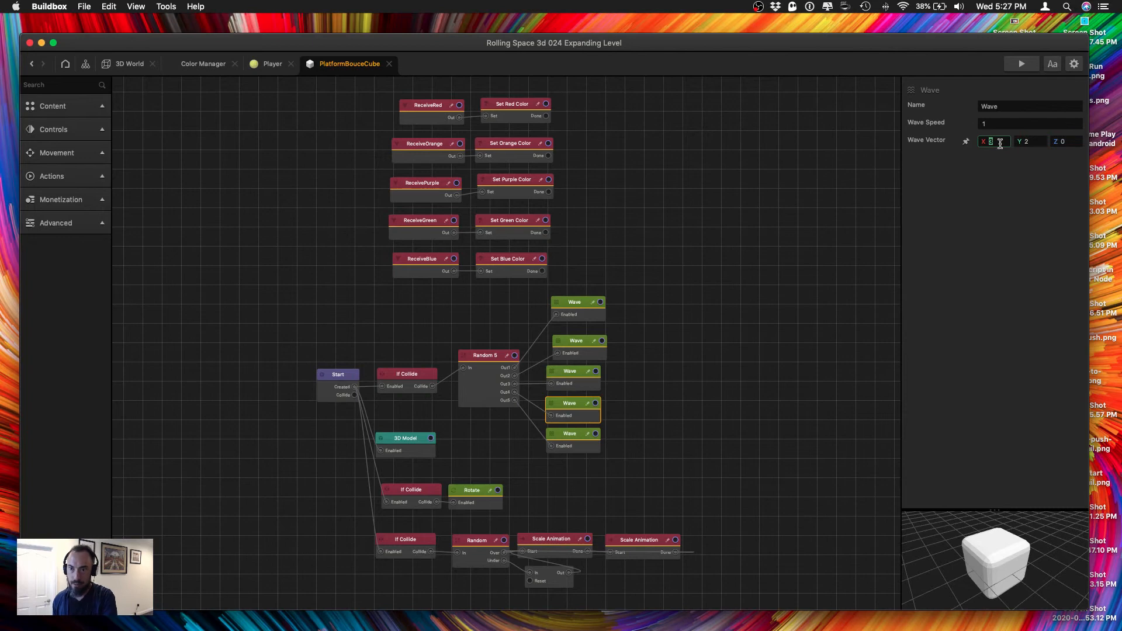
# Try 5 for the fourth Wave node's vector Y, clear that value, and set the vector's Z to 3.
pyautogui.click(1040, 139)
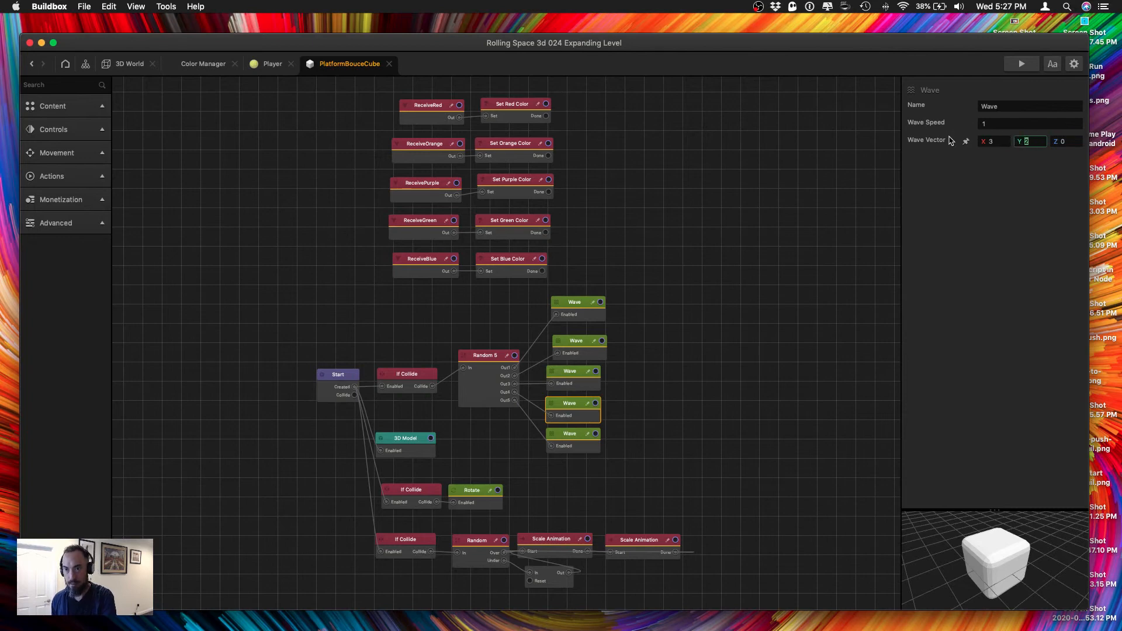
pyautogui.write('5')
pyautogui.press('Tab')
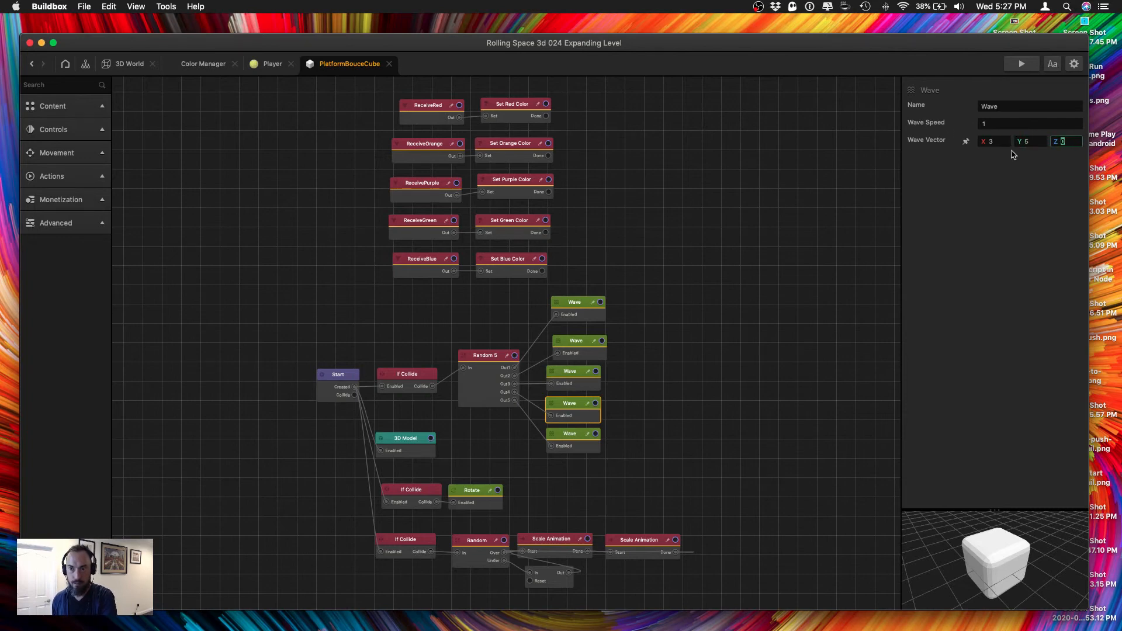
pyautogui.hotkey('shift', 'Tab')
pyautogui.press('Tab')
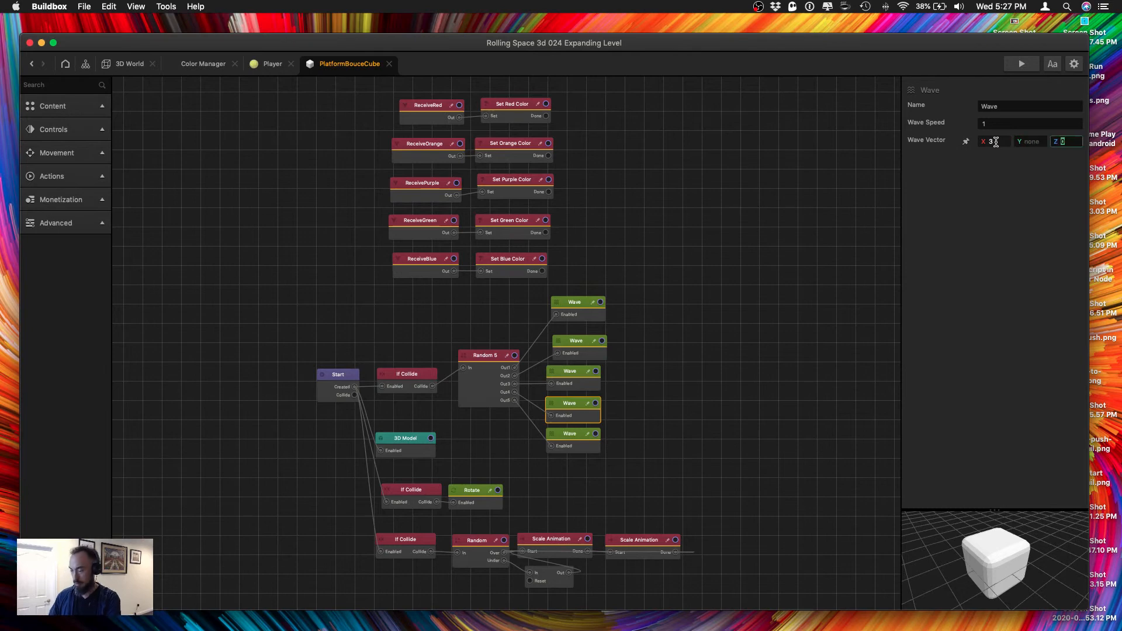
pyautogui.press('Return')
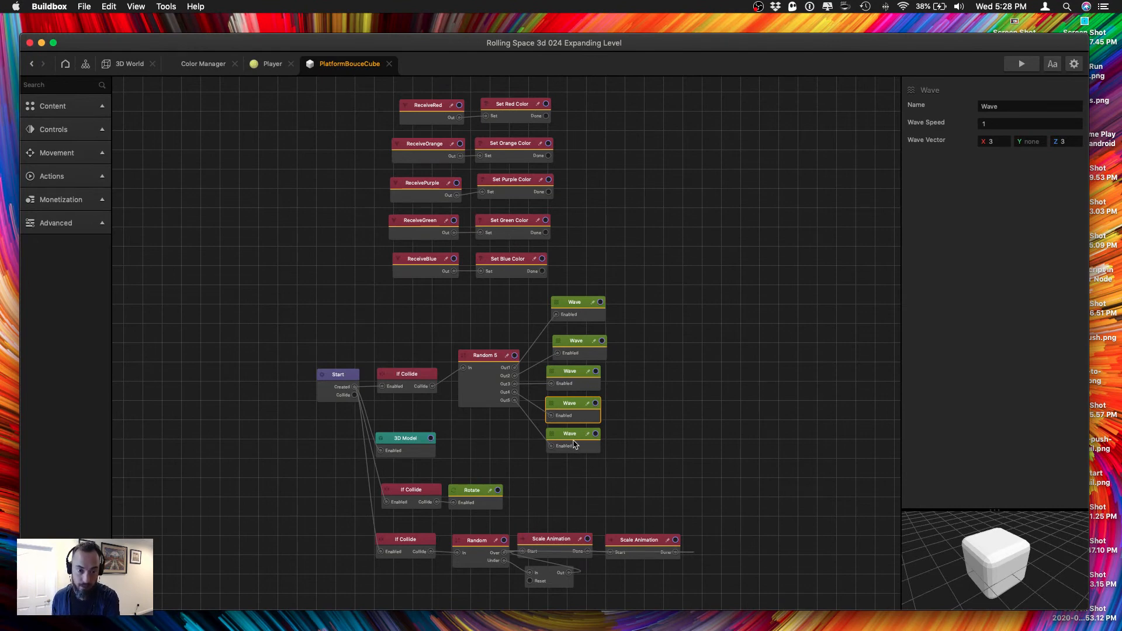
# Spread the lower three Wave nodes apart so they no longer sit tightly stacked.
pyautogui.moveTo(574, 444); pyautogui.dragTo(578, 448)
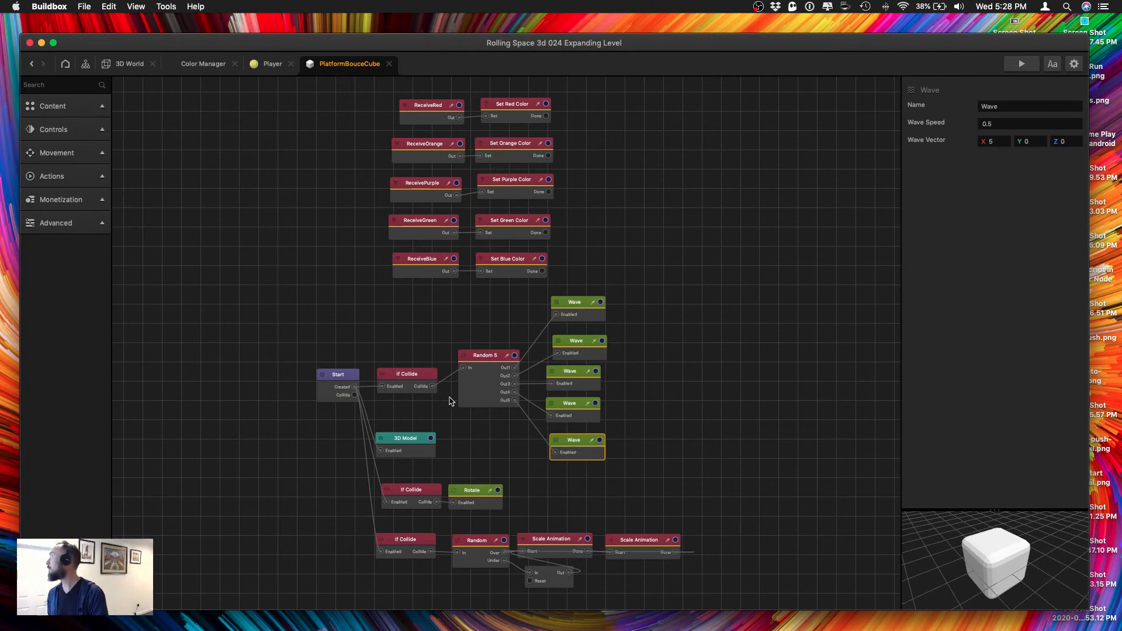
pyautogui.moveTo(571, 443)
pyautogui.mouseDown()
pyautogui.moveTo(569, 416)
pyautogui.moveTo(583, 457)
pyautogui.mouseUp()
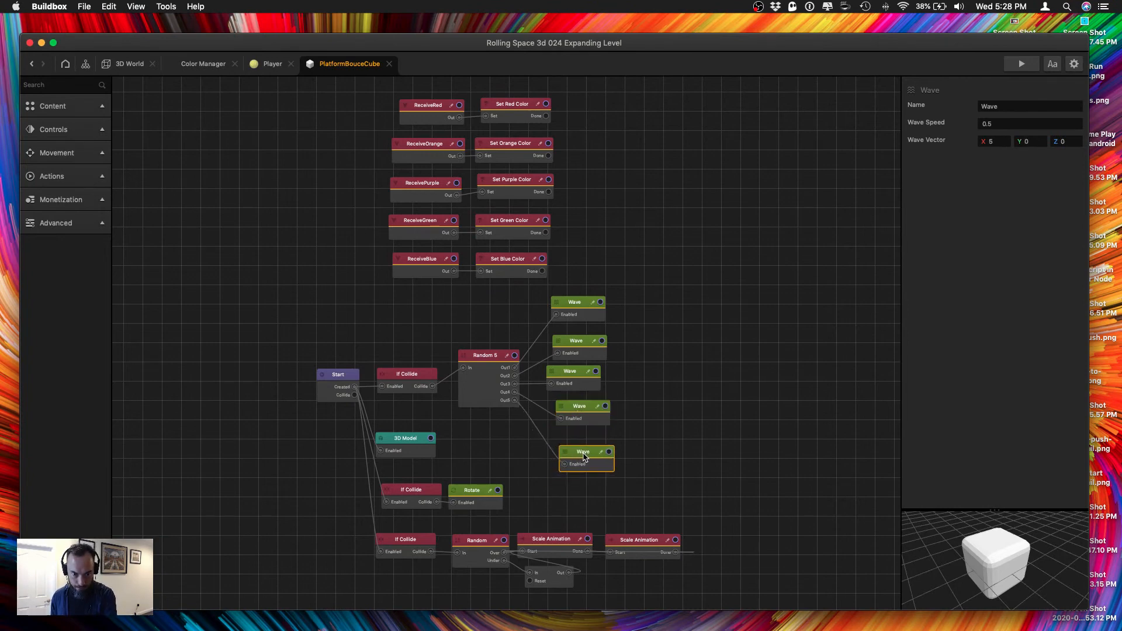
pyautogui.moveTo(582, 412); pyautogui.dragTo(586, 420)
pyautogui.moveTo(576, 375); pyautogui.dragTo(594, 375)
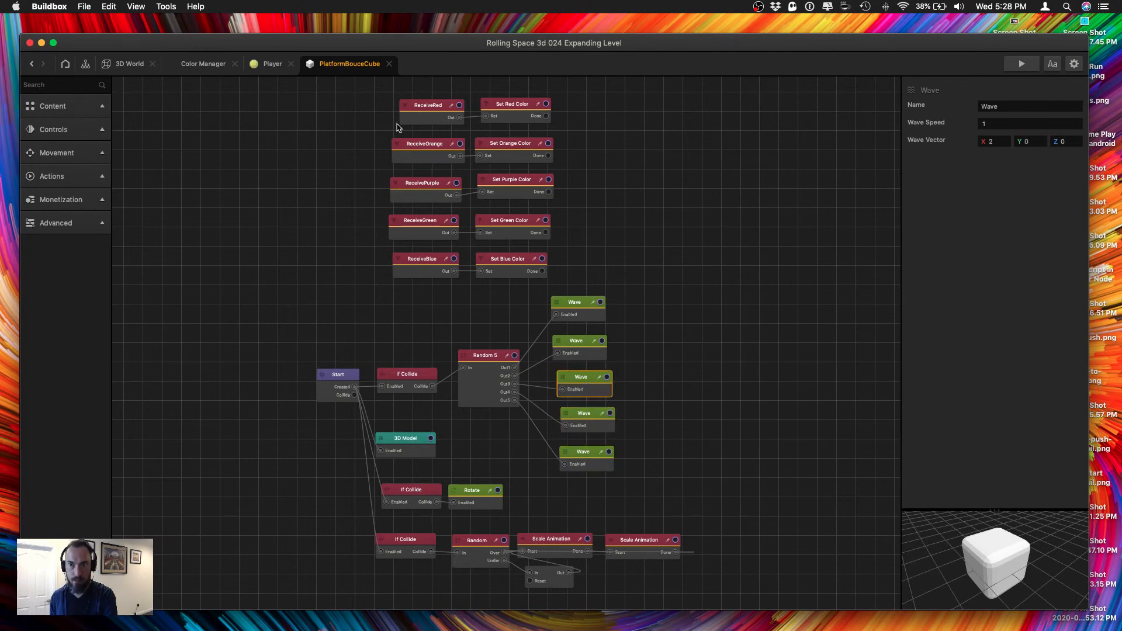
# Save the project, start a game preview, and move the preview window fully into view.
pyautogui.press('super+s')
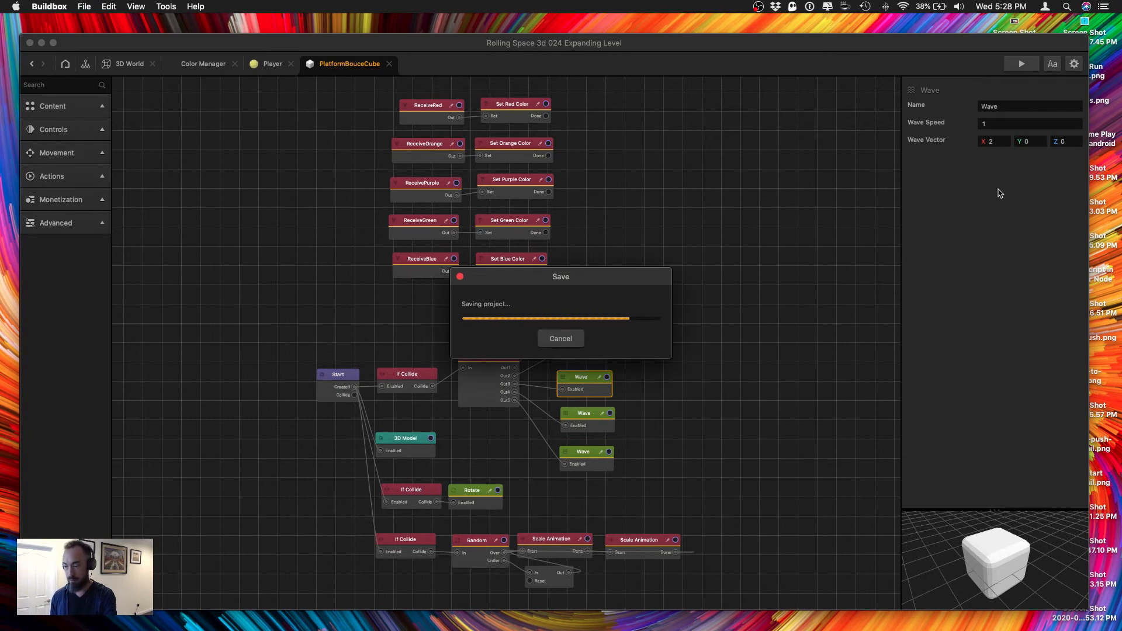
pyautogui.click(1022, 68)
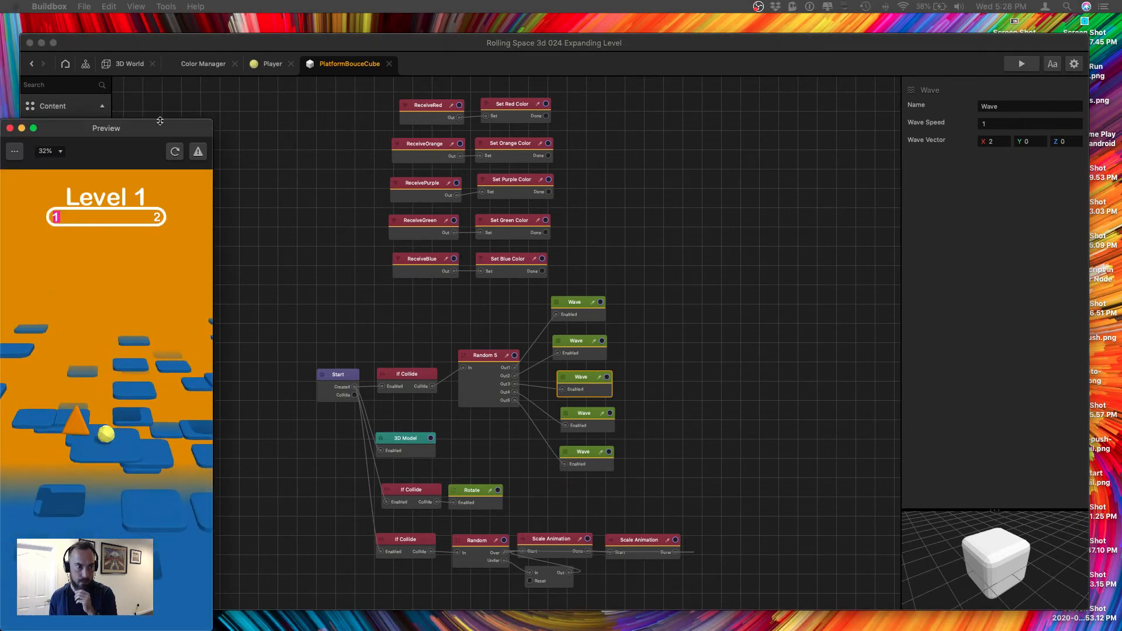
pyautogui.moveTo(204, 123); pyautogui.dragTo(280, 72)
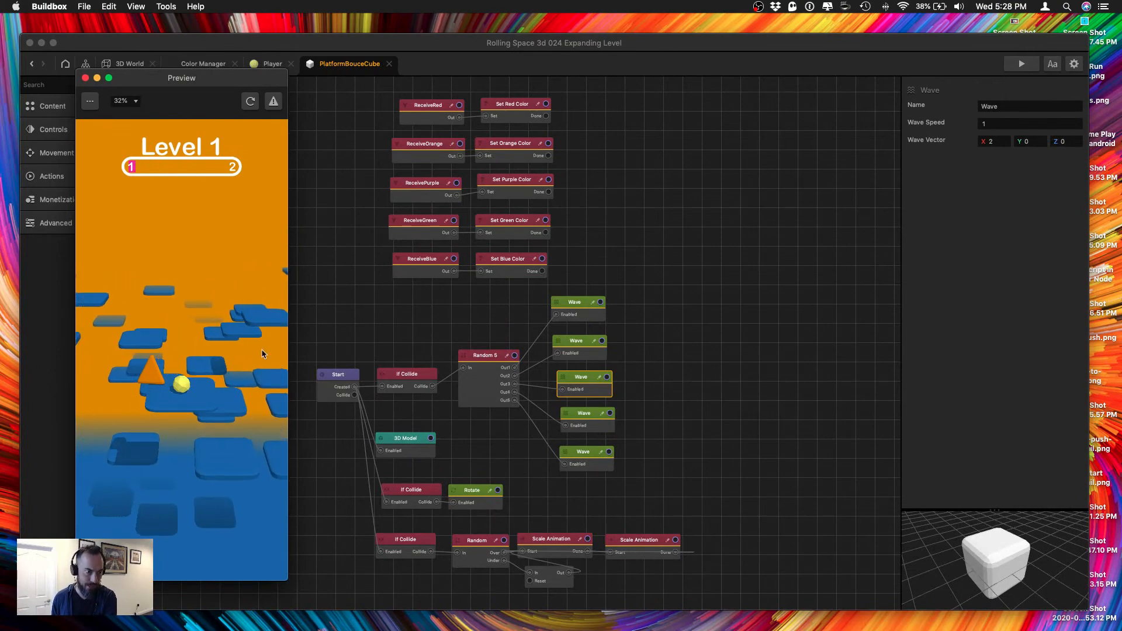
# Set the second Wave node's vector Y to 0.
pyautogui.click(574, 340)
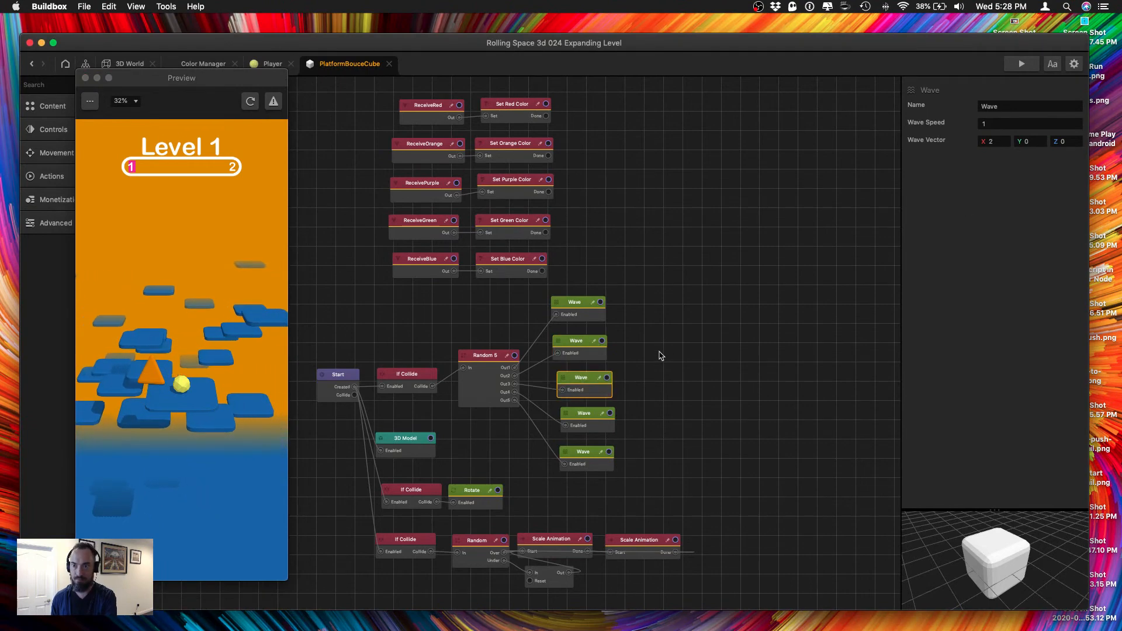
pyautogui.moveTo(1046, 141); pyautogui.dragTo(997, 142)
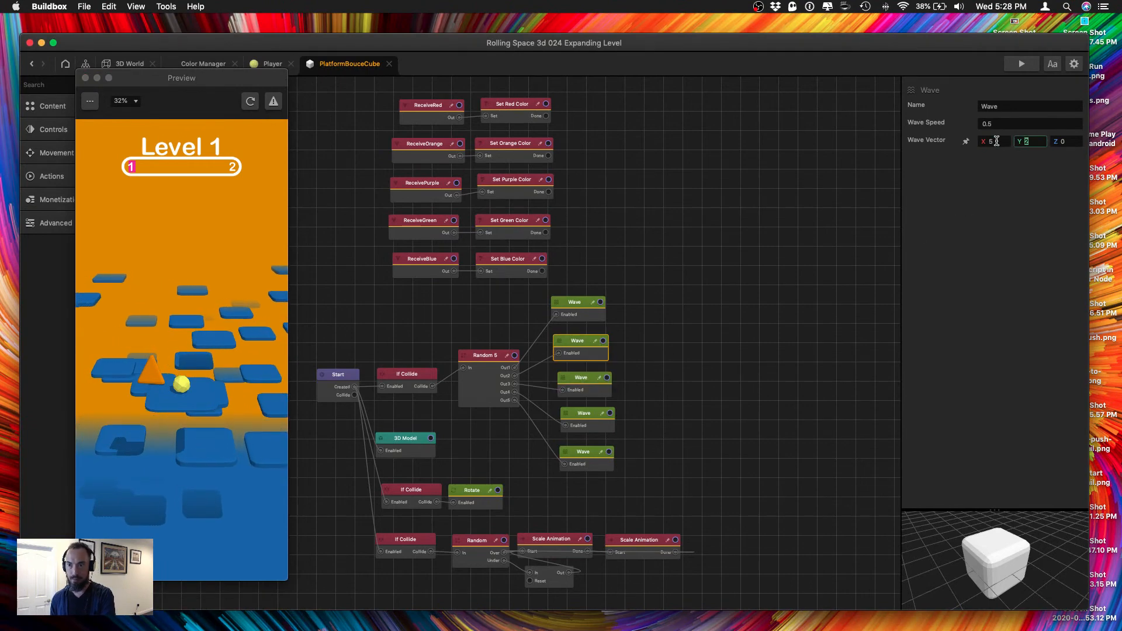
pyautogui.write('0')
pyautogui.press('Tab')
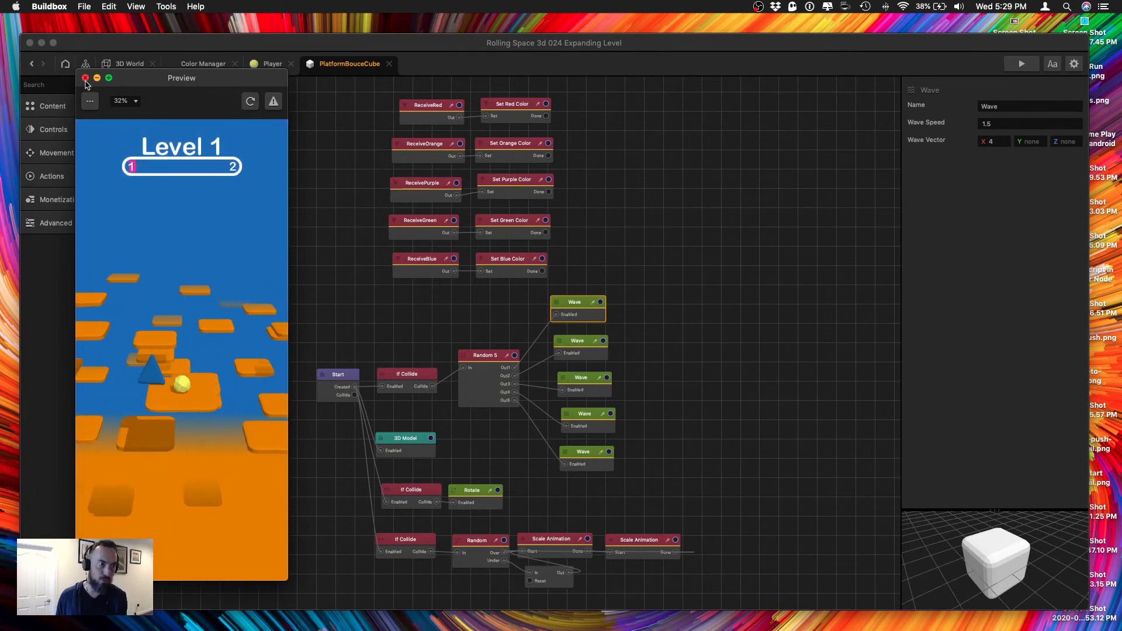
# Close the preview and check the speed and vector values of the first three Wave nodes.
pyautogui.click(85, 78)
pyautogui.moveTo(576, 305); pyautogui.dragTo(579, 304)
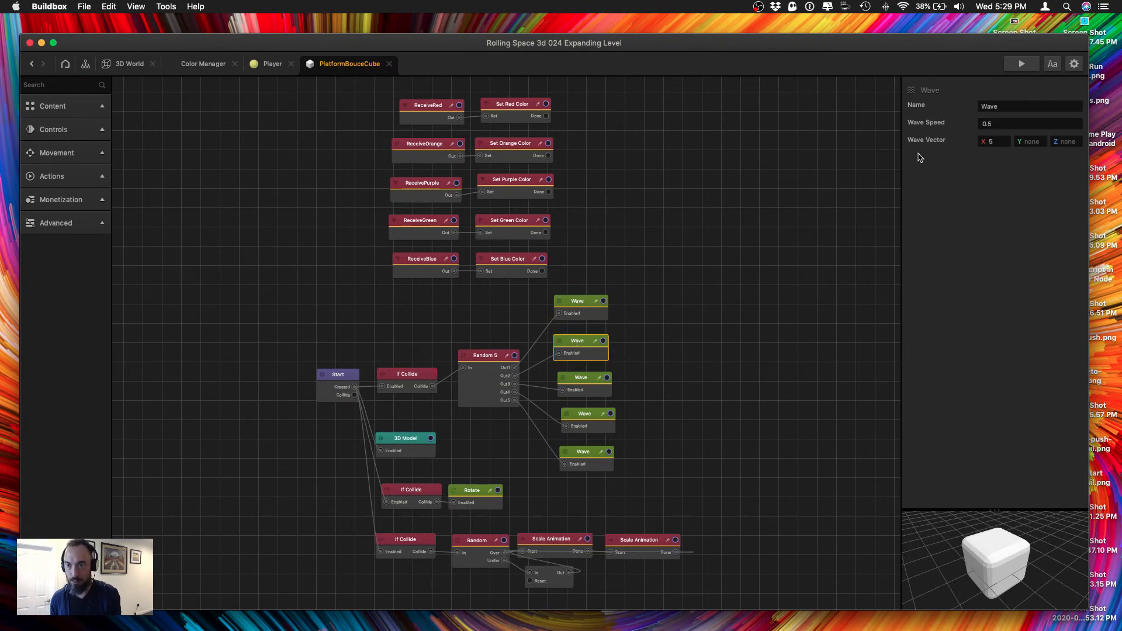
pyautogui.click(579, 390)
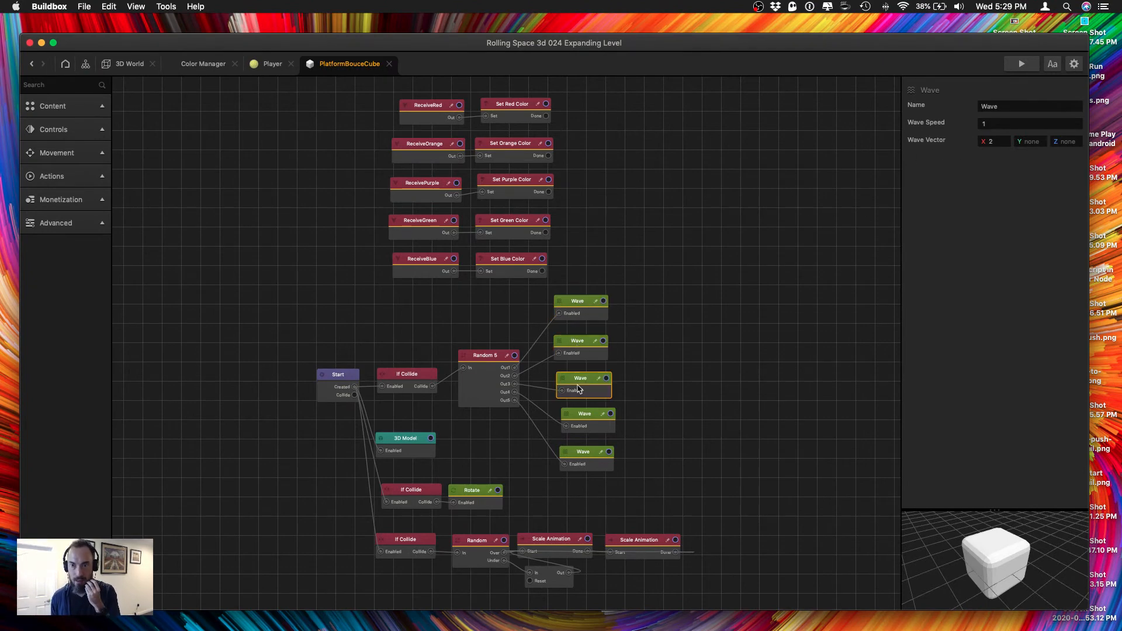
# Set the Wave vector X to -4 on the second Wave node, -2 on the fourth, and -5 on the fifth.
pyautogui.click(591, 466)
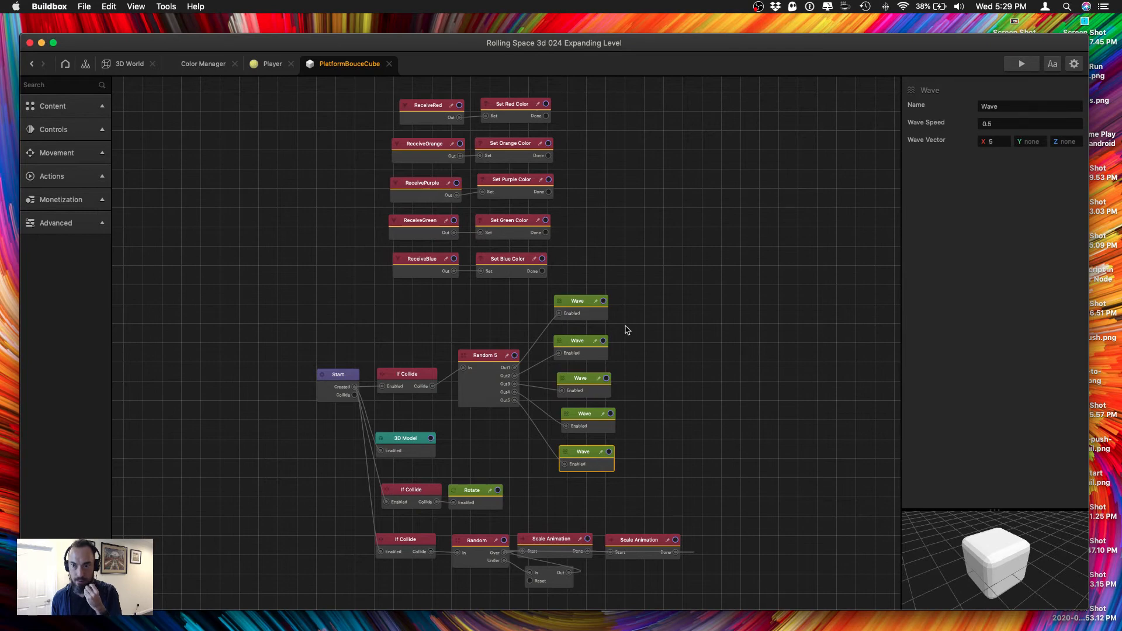
pyautogui.click(586, 310)
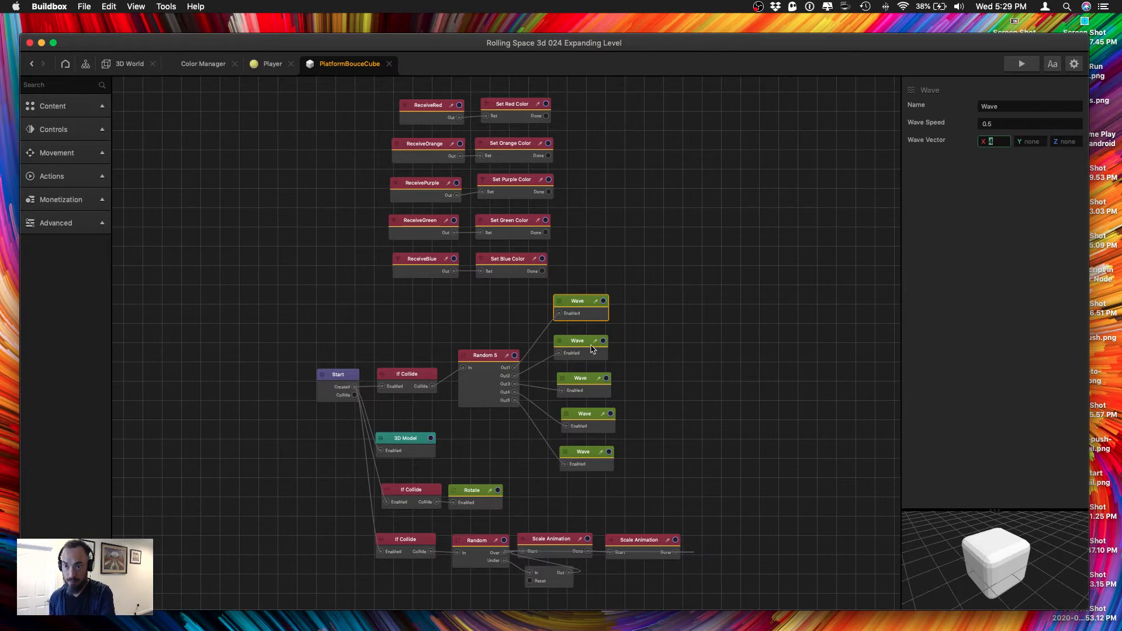
pyautogui.click(588, 346)
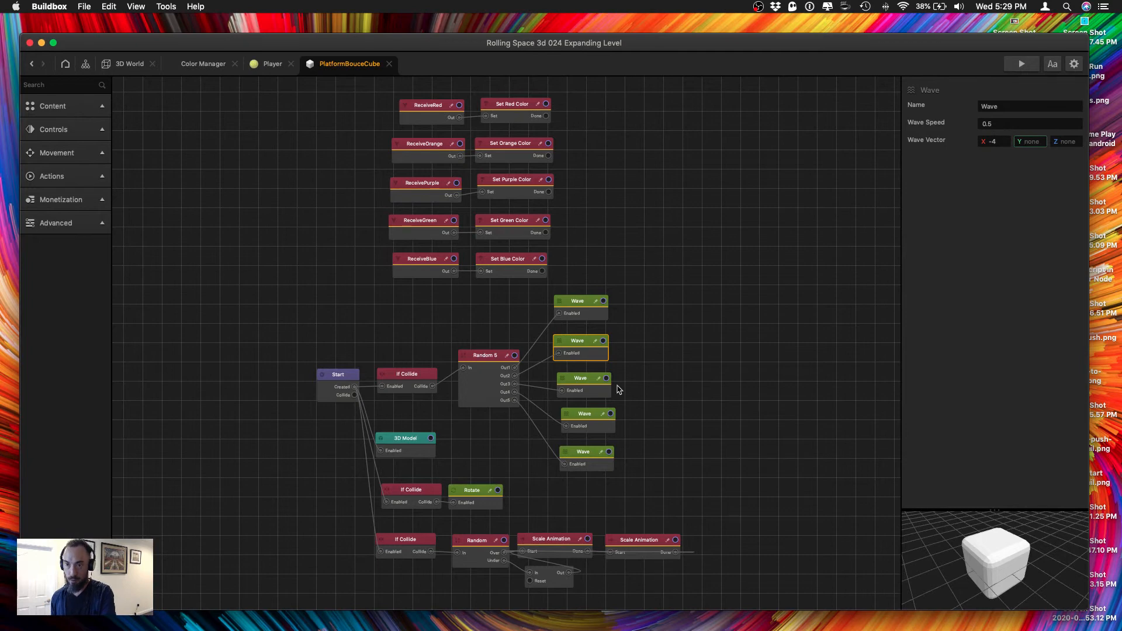
pyautogui.click(577, 382)
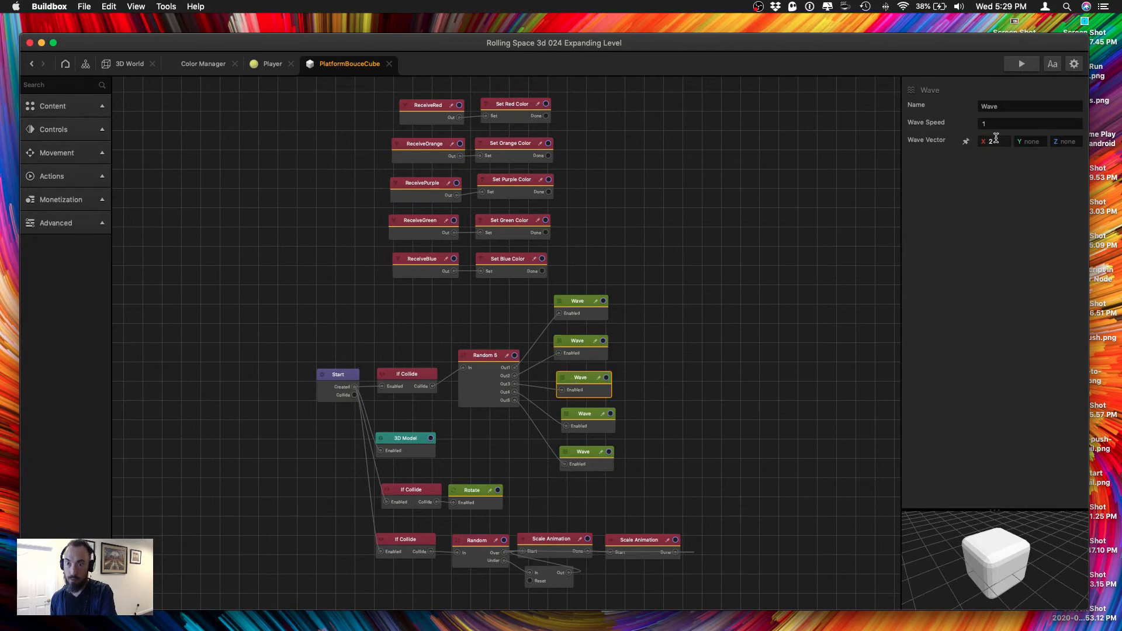
pyautogui.click(601, 419)
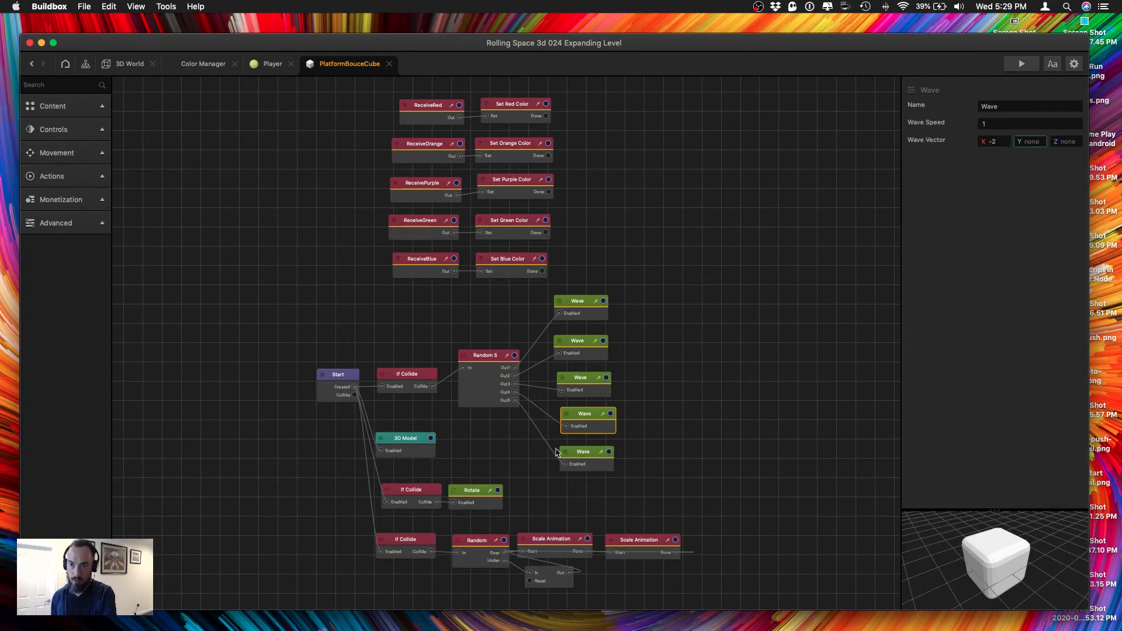
pyautogui.click(561, 456)
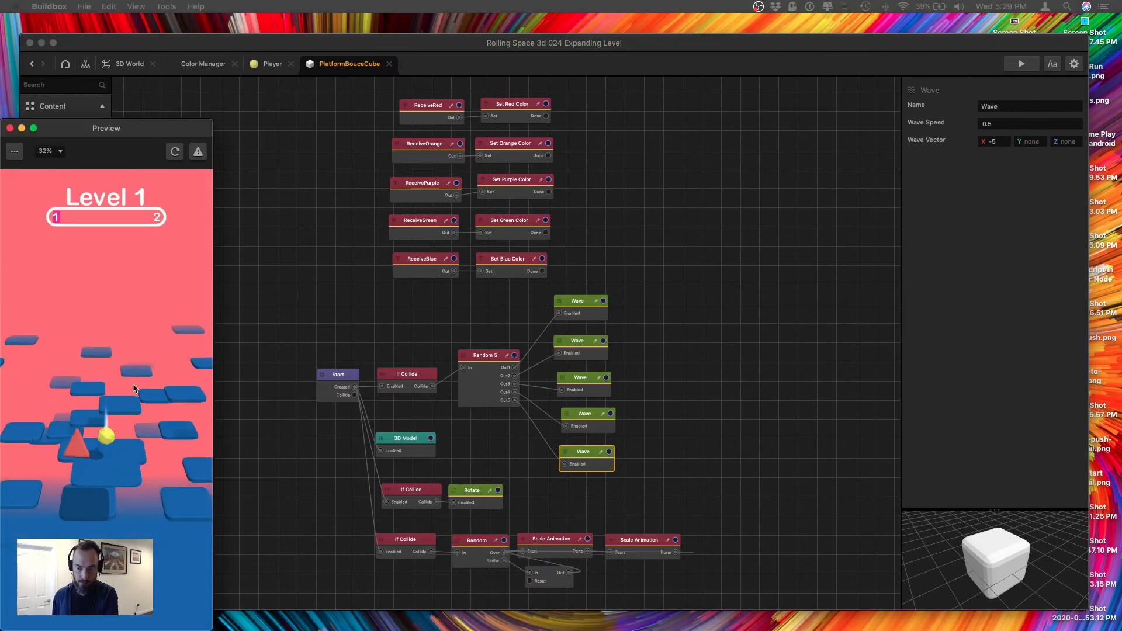
# Play-test the level in the preview window, continuing after the game over, and close the preview.
pyautogui.moveTo(120, 134); pyautogui.dragTo(216, 85)
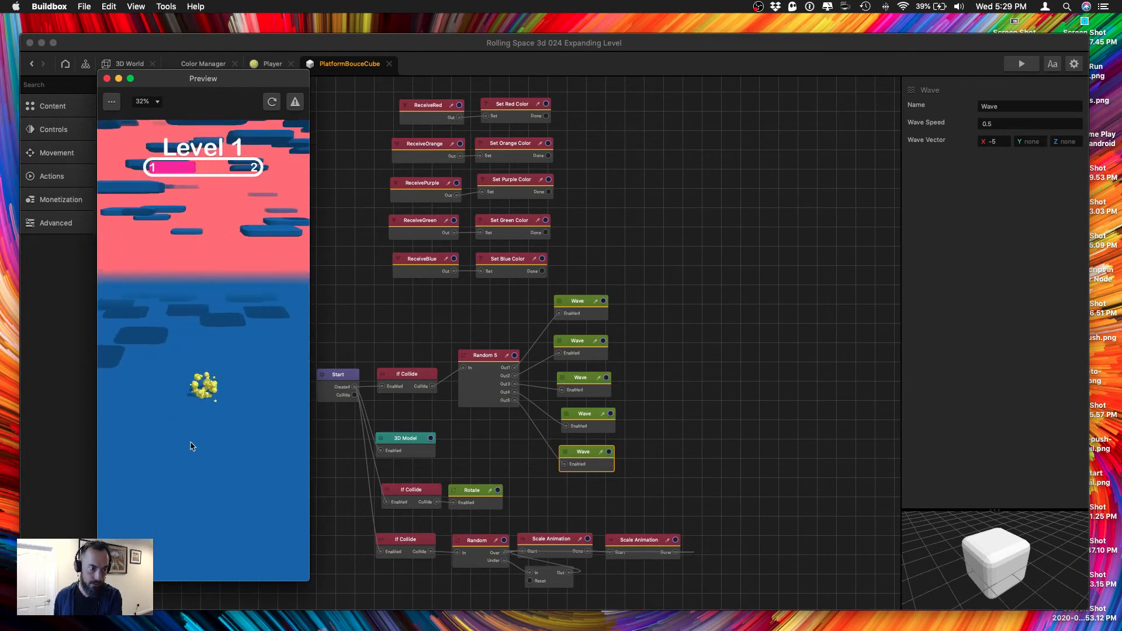
pyautogui.click(198, 506)
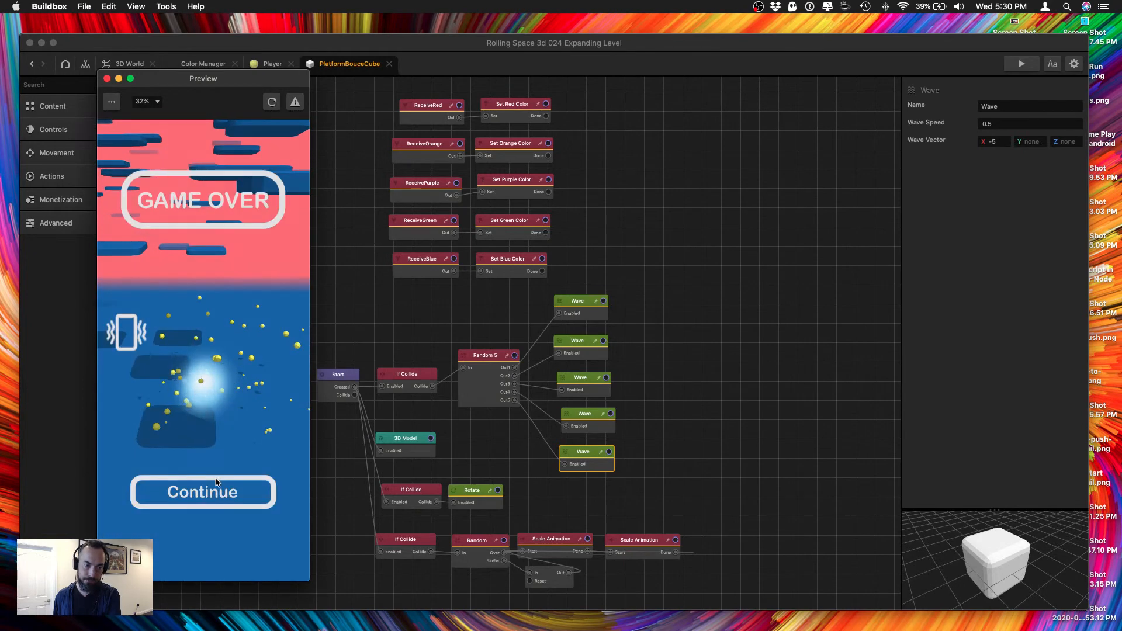
pyautogui.click(199, 494)
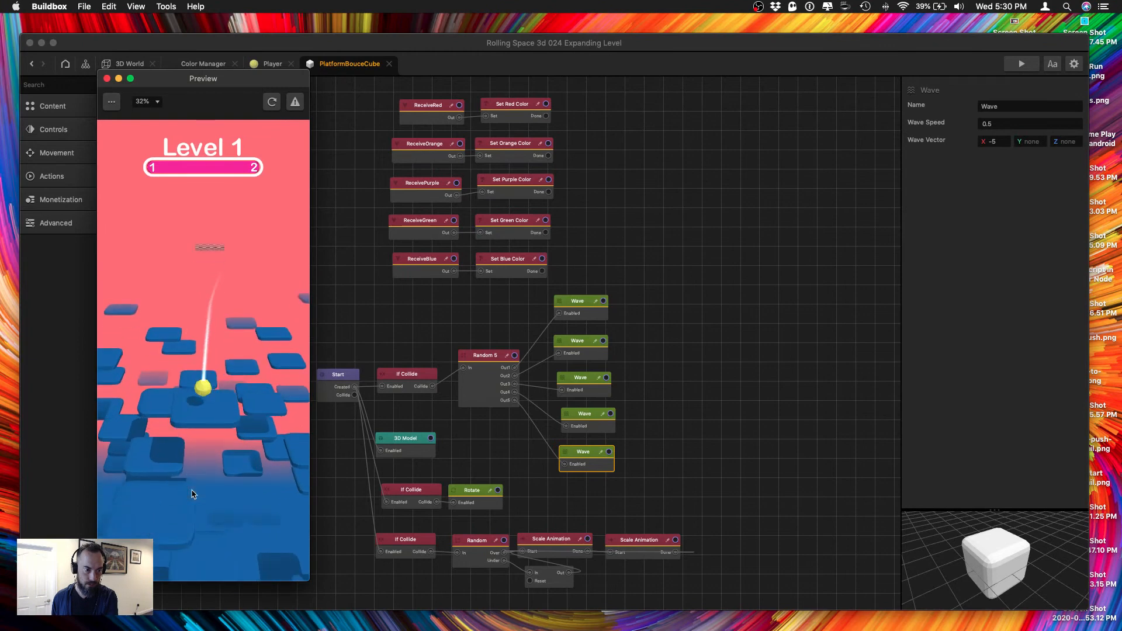
pyautogui.click(107, 79)
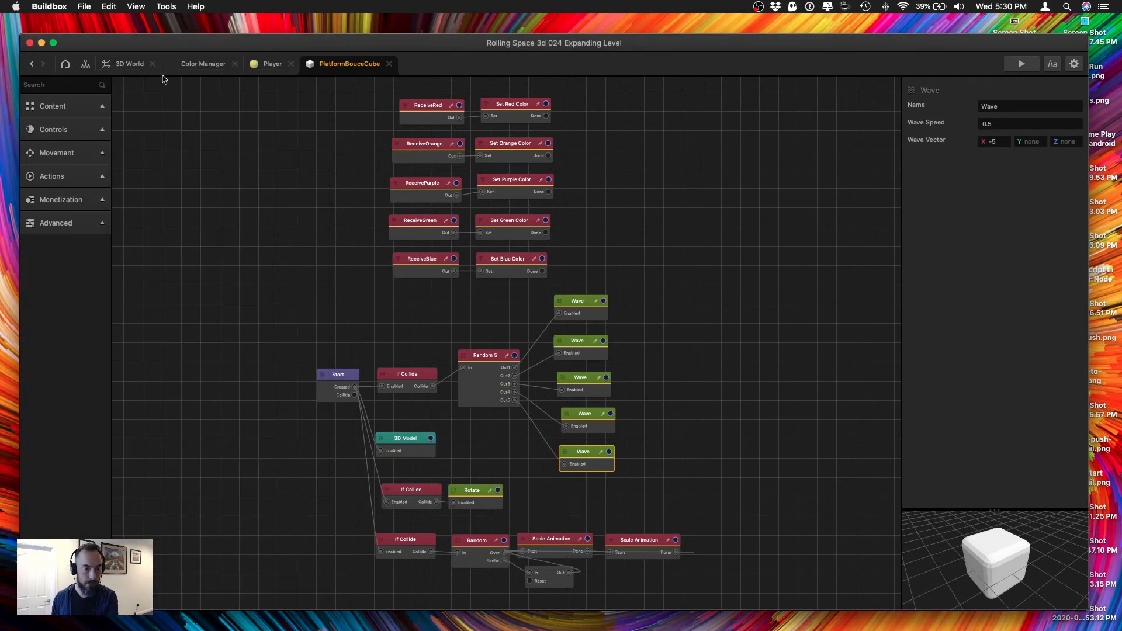
# In the 3D World, select all of section 3's bounce platforms and set their scale X and Z to 3.
pyautogui.click(130, 64)
pyautogui.scroll(-10, 274, 274)
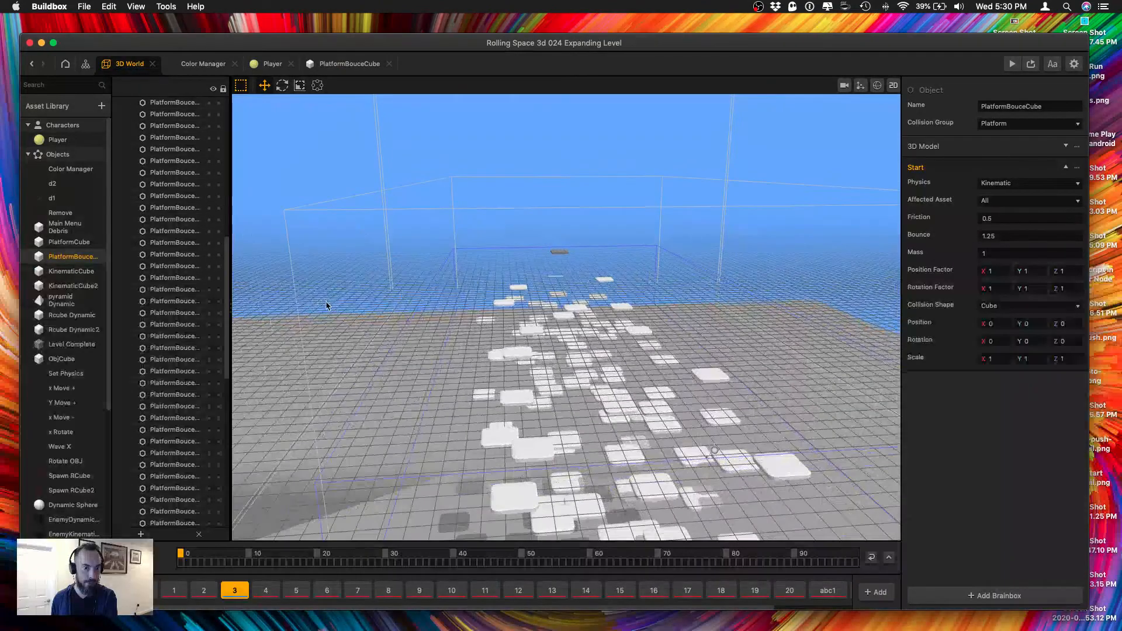
pyautogui.moveTo(345, 286); pyautogui.dragTo(766, 468)
pyautogui.scroll(-1, 173, 362)
pyautogui.scroll(5, 173, 362)
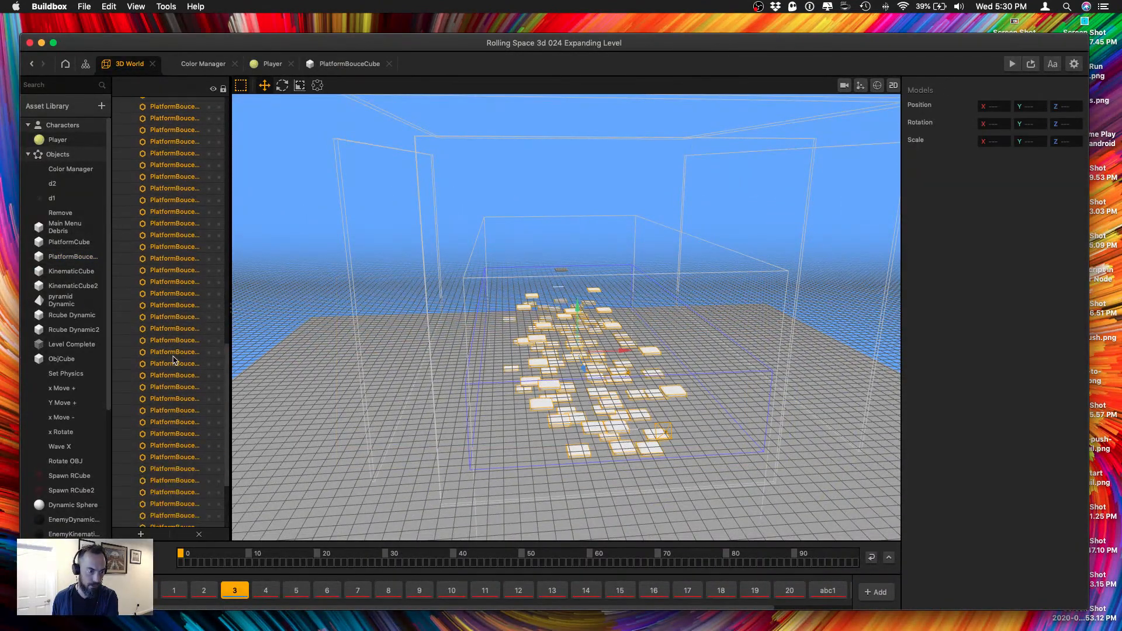
pyautogui.scroll(3, 153, 149)
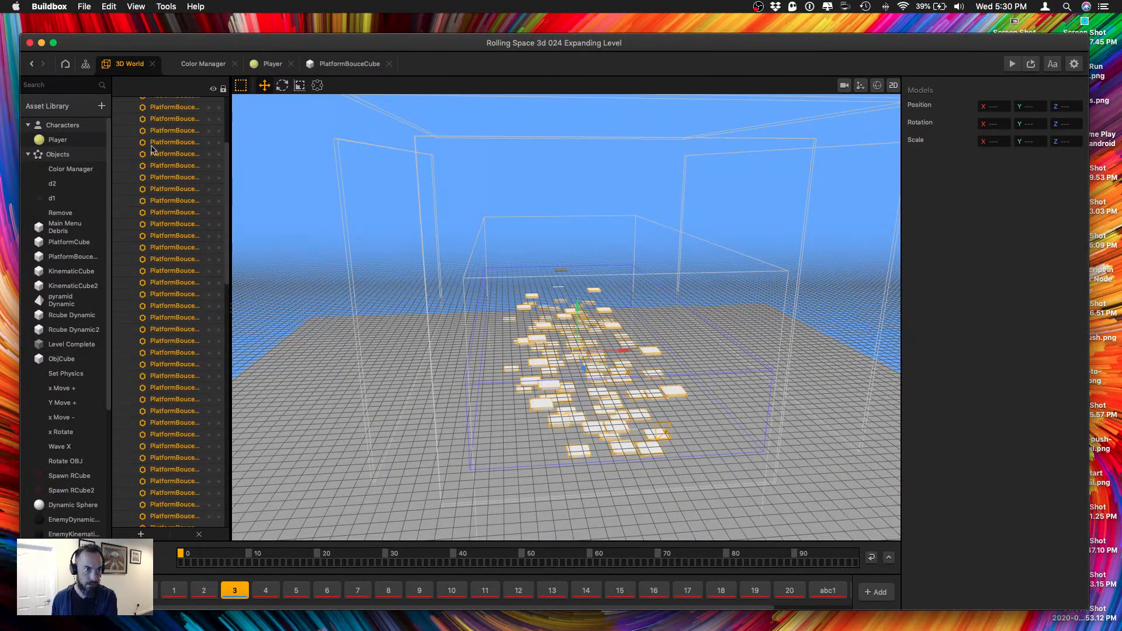
pyautogui.keyDown('super'); pyautogui.click(157, 142); pyautogui.keyUp('super')
pyautogui.scroll(10, 148, 221)
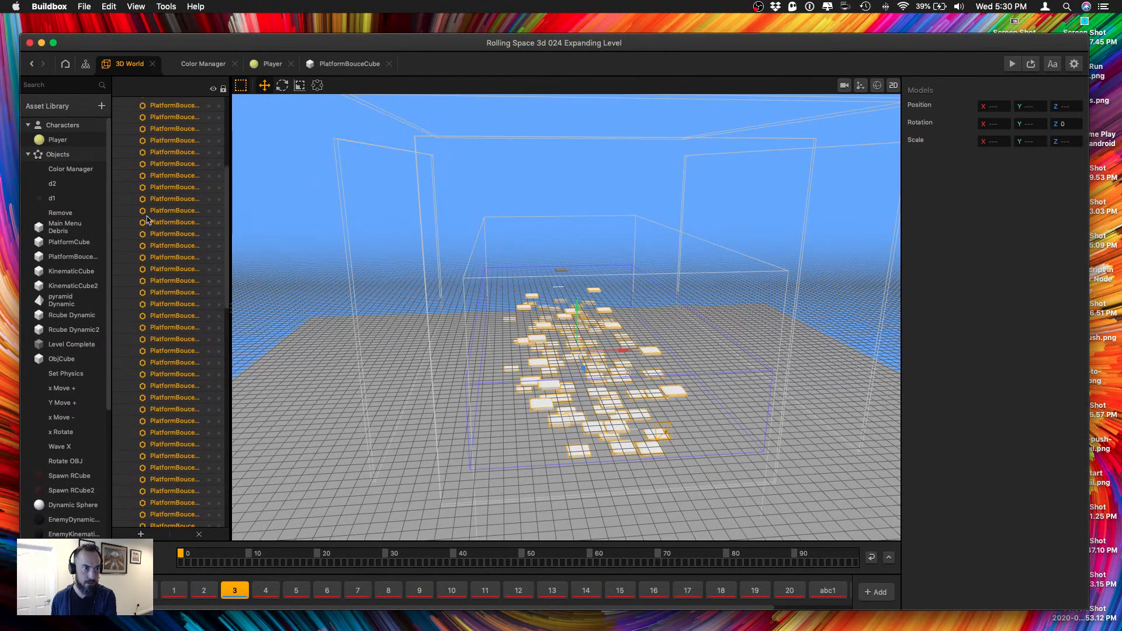
pyautogui.keyDown('super'); pyautogui.click(154, 115); pyautogui.keyUp('super')
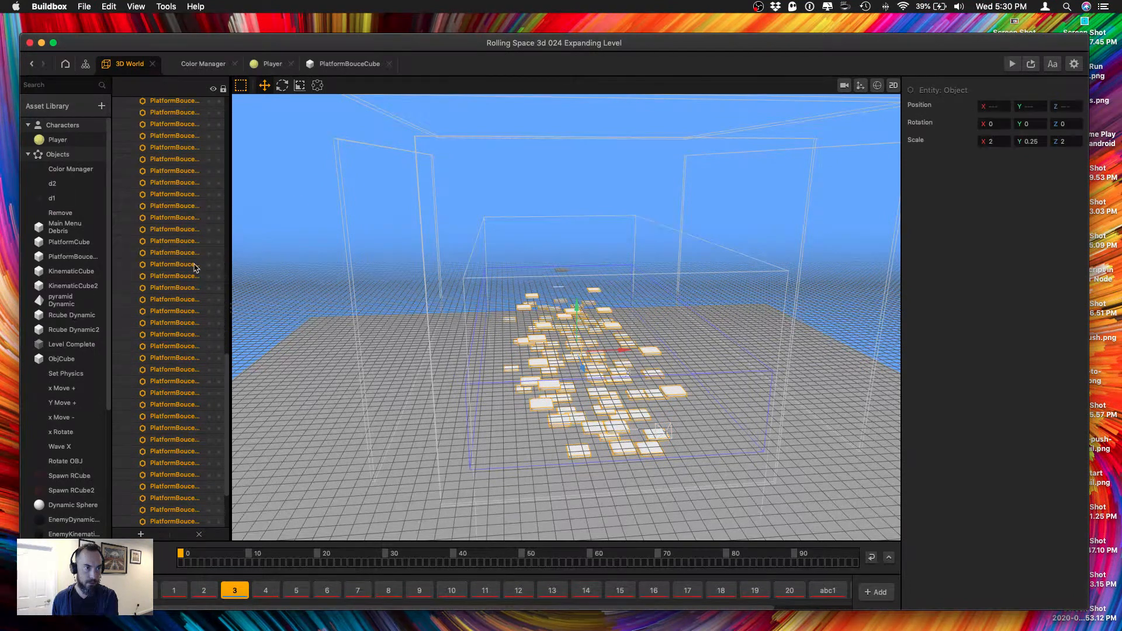
pyautogui.scroll(10, 173, 257)
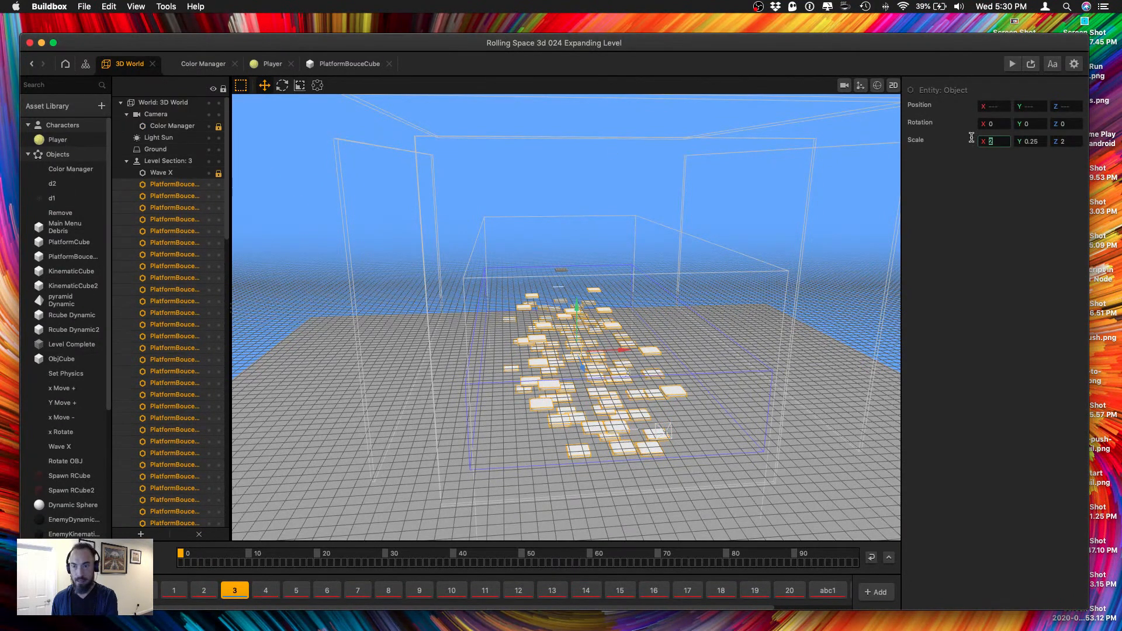
pyautogui.press('Tab')
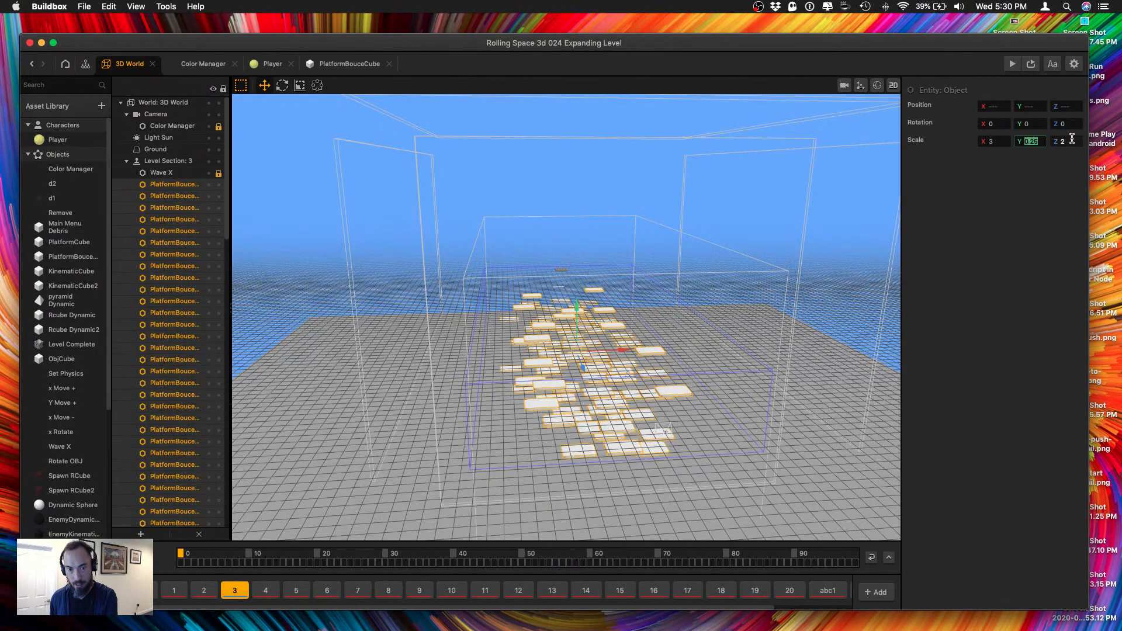
pyautogui.write('3')
pyautogui.press('Return')
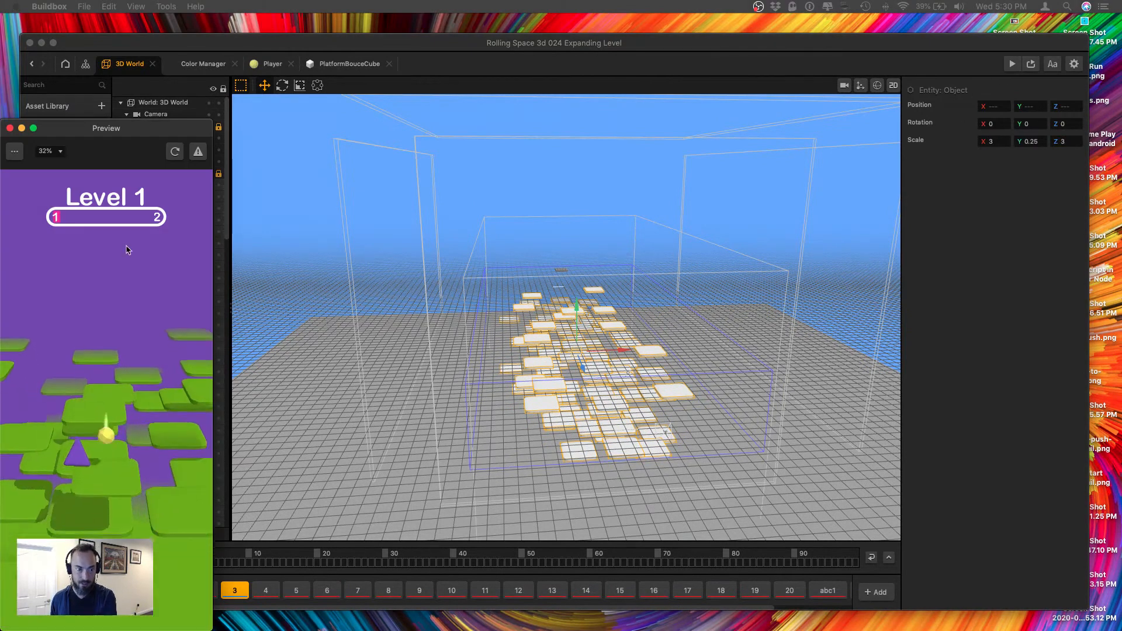
# Play-test section 3 with the enlarged platforms, close the preview, and save the project.
pyautogui.moveTo(127, 134); pyautogui.dragTo(189, 65)
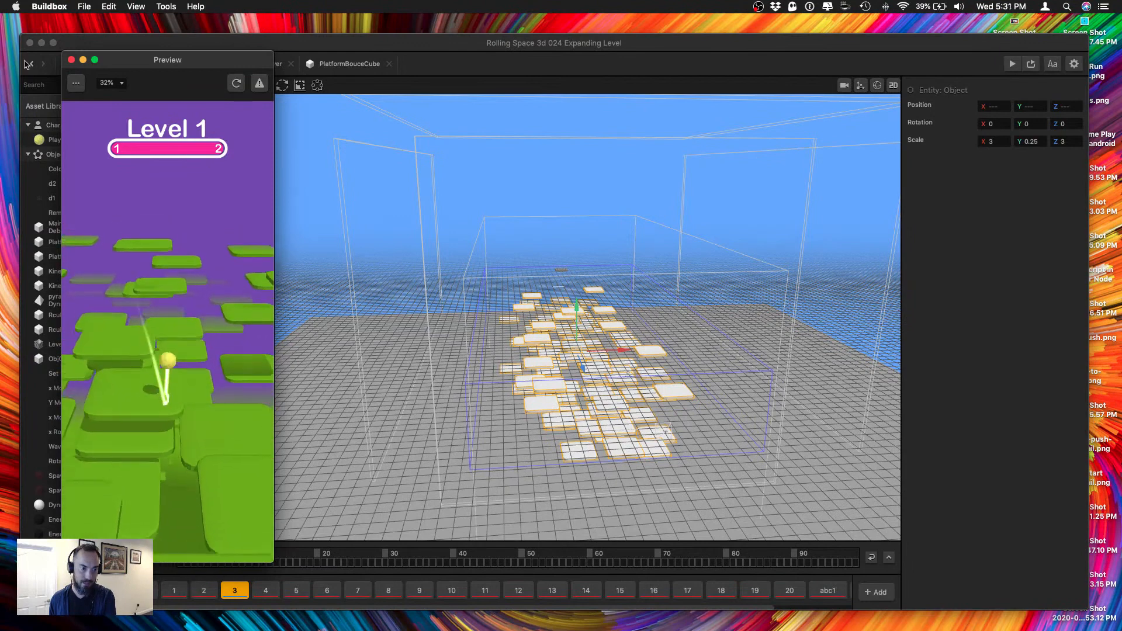
pyautogui.click(72, 59)
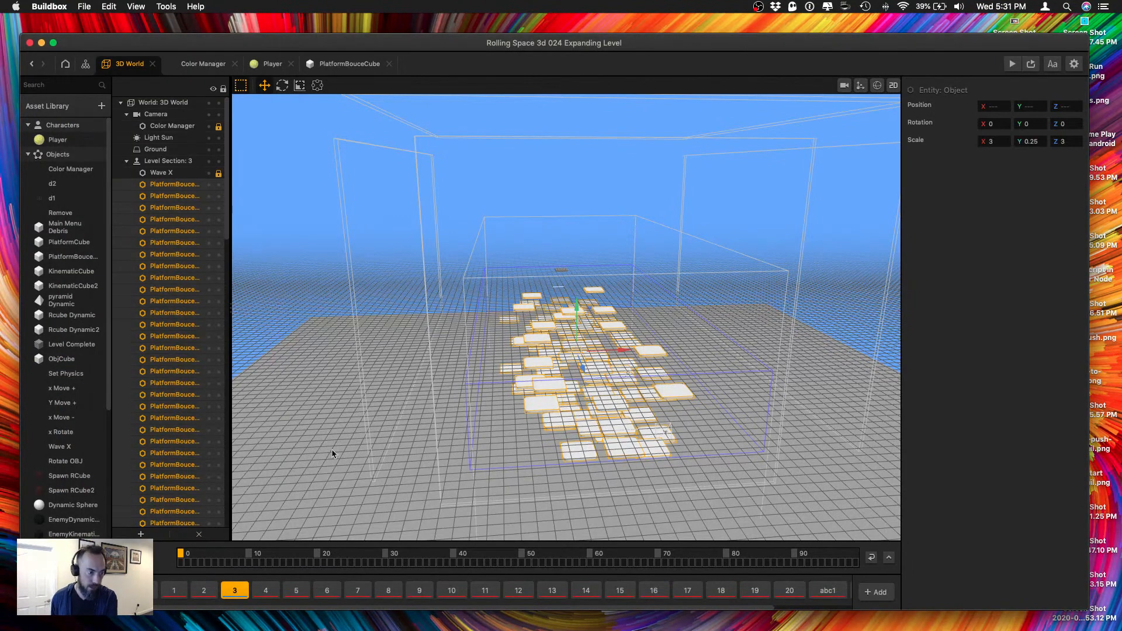
pyautogui.press('super+s')
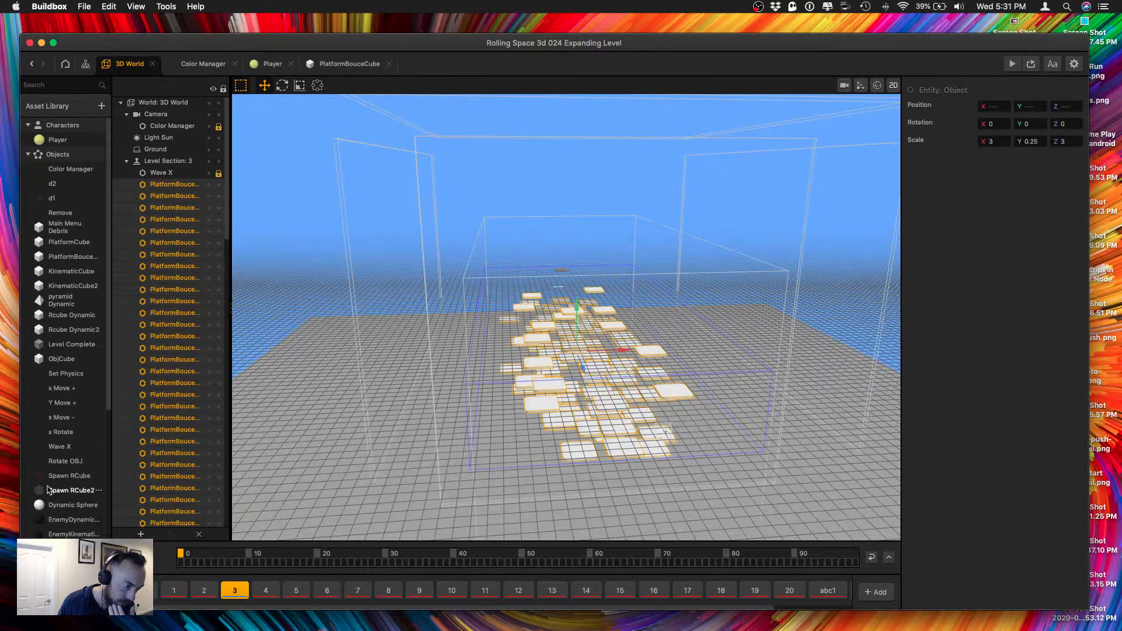
# Add a pyramid EnemyDynamic from the asset library above section 3's platforms, at a height of about Y 11.
pyautogui.scroll(-5, 70, 455)
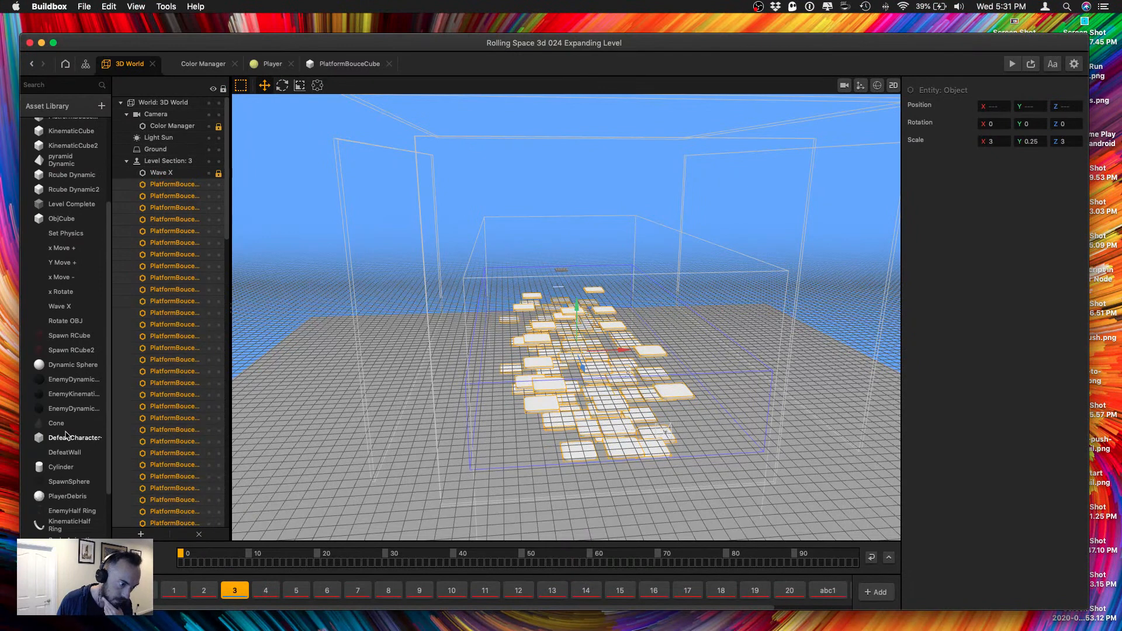
pyautogui.scroll(-5, 66, 435)
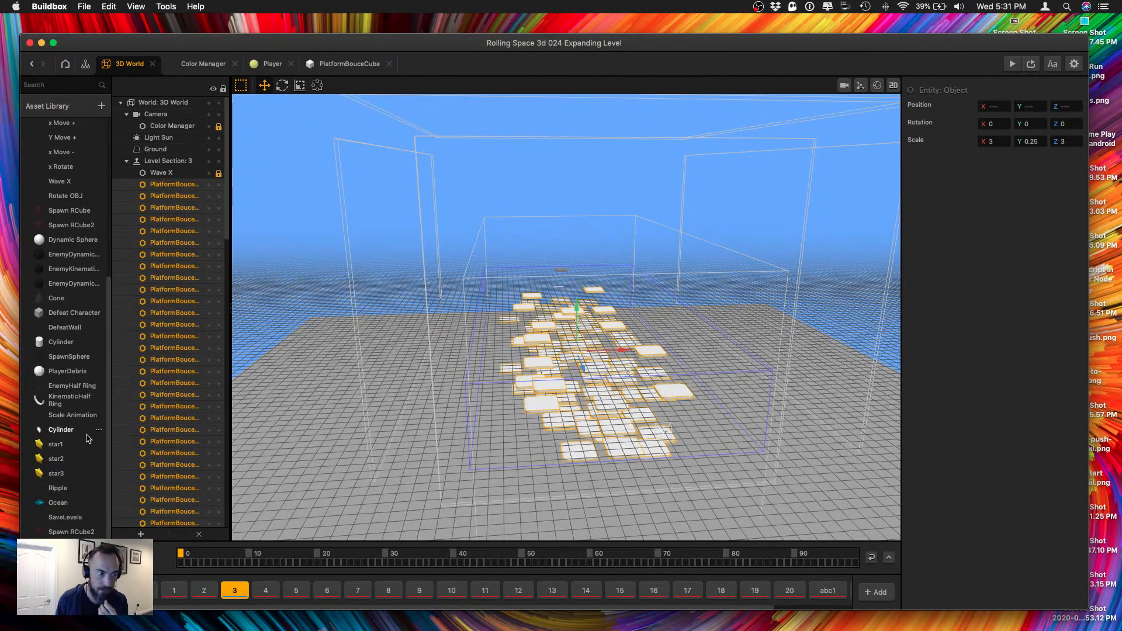
pyautogui.scroll(-3, 86, 438)
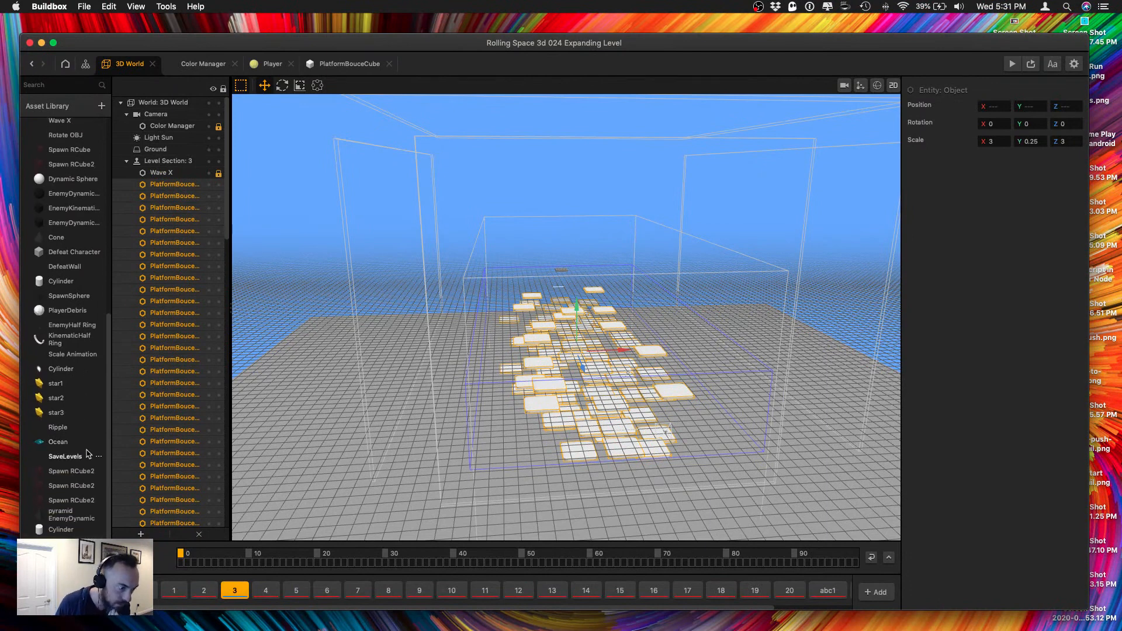
pyautogui.moveTo(74, 514); pyautogui.dragTo(569, 305)
pyautogui.moveTo(568, 402); pyautogui.dragTo(567, 416)
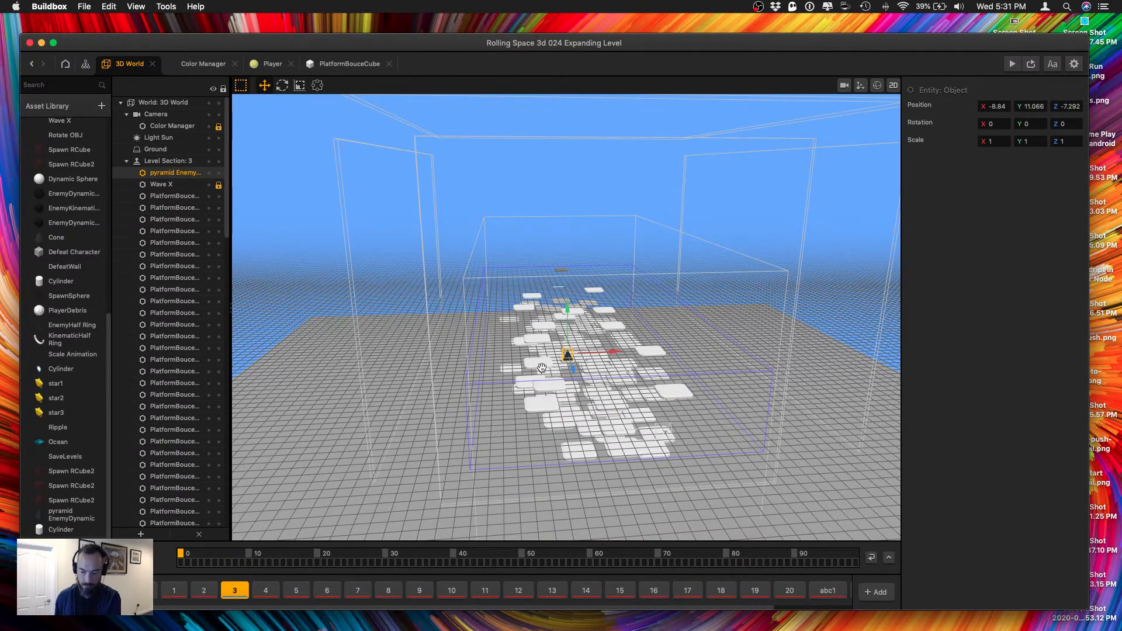
# Duplicate the pyramid enemies repeatedly and spread the copies in staggered groups along the whole length of section 3's platforms.
pyautogui.moveTo(542, 368)
pyautogui.mouseDown(button='right')
pyautogui.moveTo(572, 374)
pyautogui.moveTo(561, 357)
pyautogui.mouseUp(button='right')
pyautogui.press('super+d')
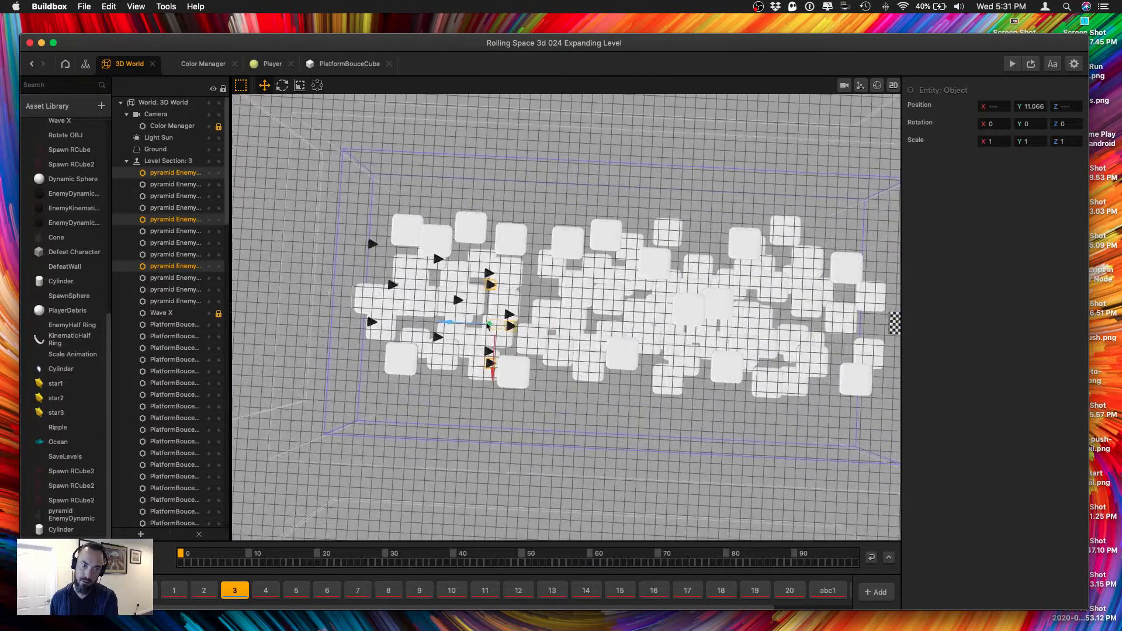
pyautogui.moveTo(488, 325); pyautogui.dragTo(529, 330)
pyautogui.moveTo(565, 380); pyautogui.dragTo(561, 349)
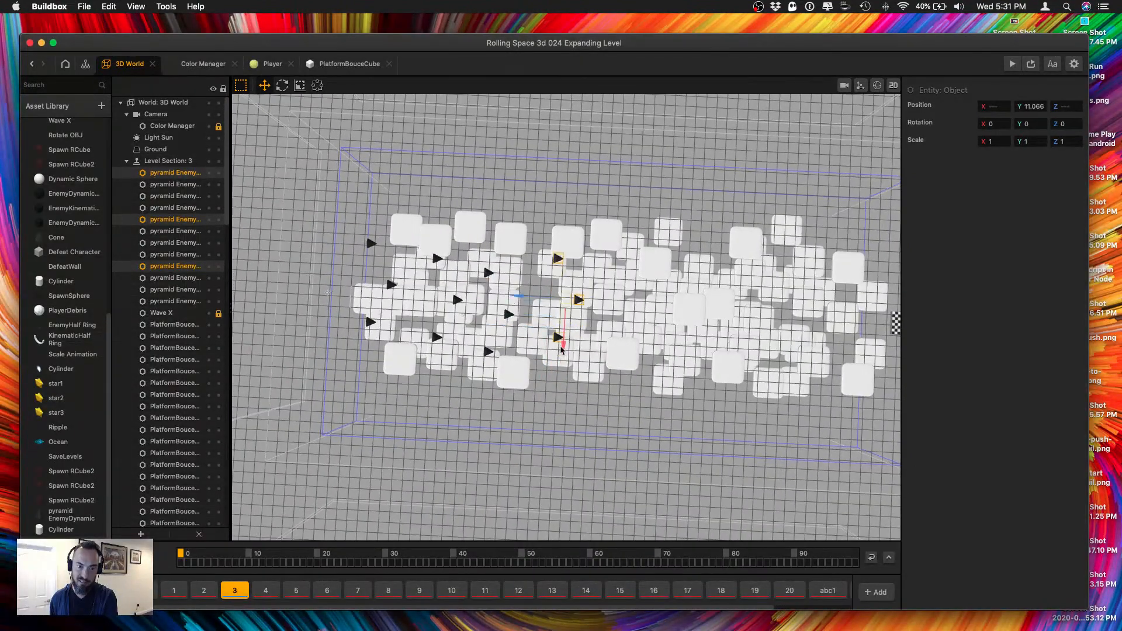
pyautogui.press('super+d')
pyautogui.moveTo(531, 315); pyautogui.dragTo(594, 311)
pyautogui.moveTo(648, 462); pyautogui.dragTo(697, 325, button='middle')
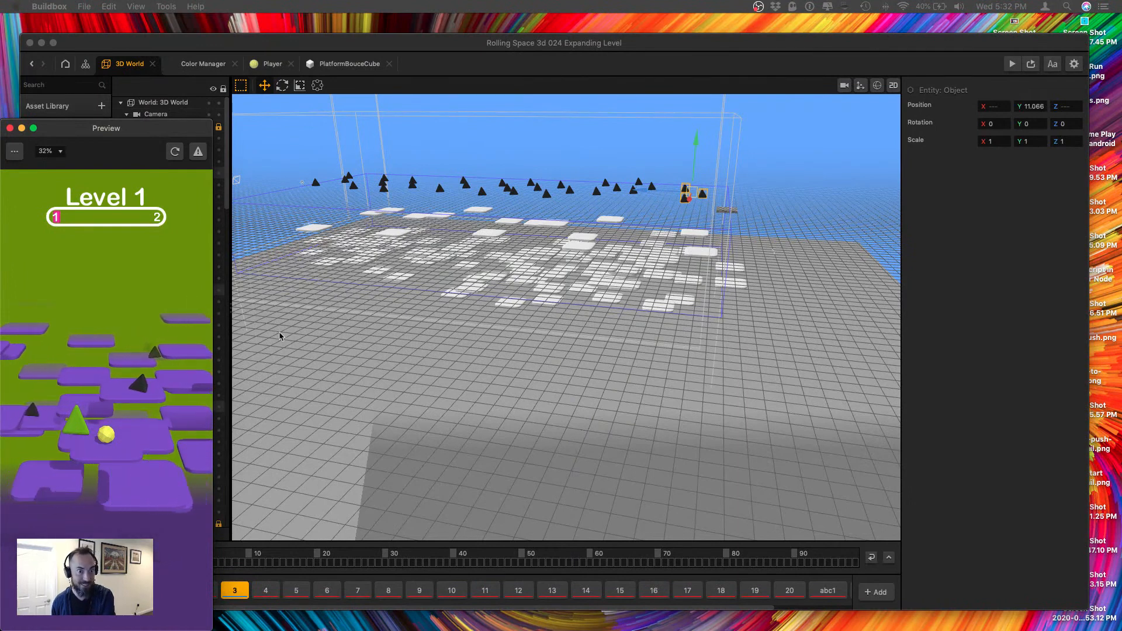
# Close the preview and inspect the If Collide and Remove nodes in the pyramid EnemyDynamic asset's node graph.
pyautogui.click(10, 128)
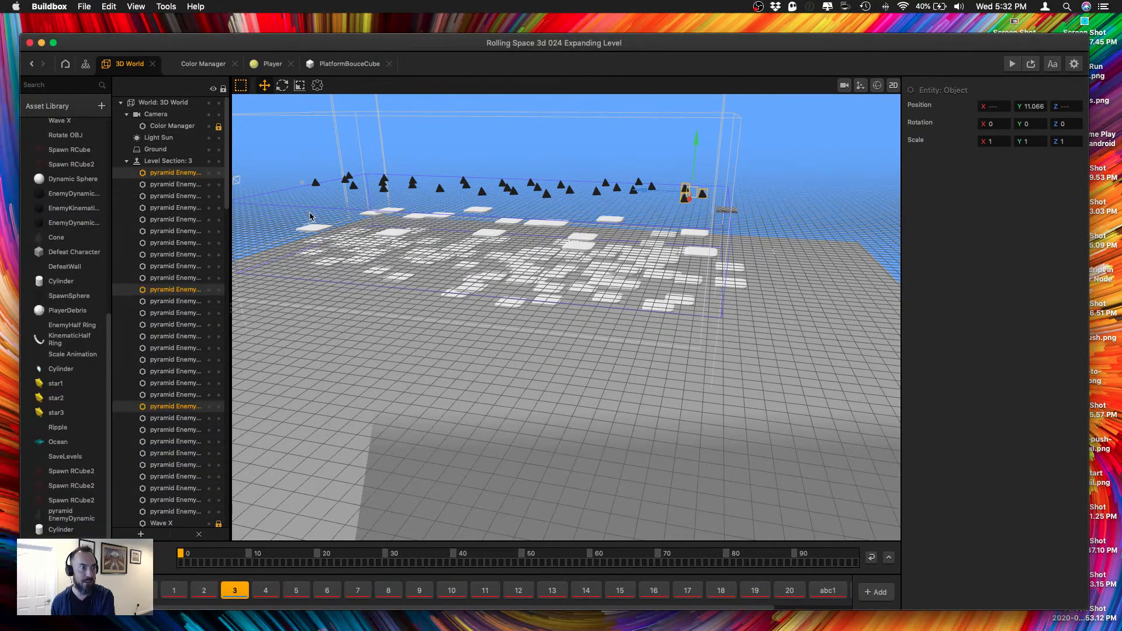
pyautogui.doubleClick(57, 518)
pyautogui.click(500, 375)
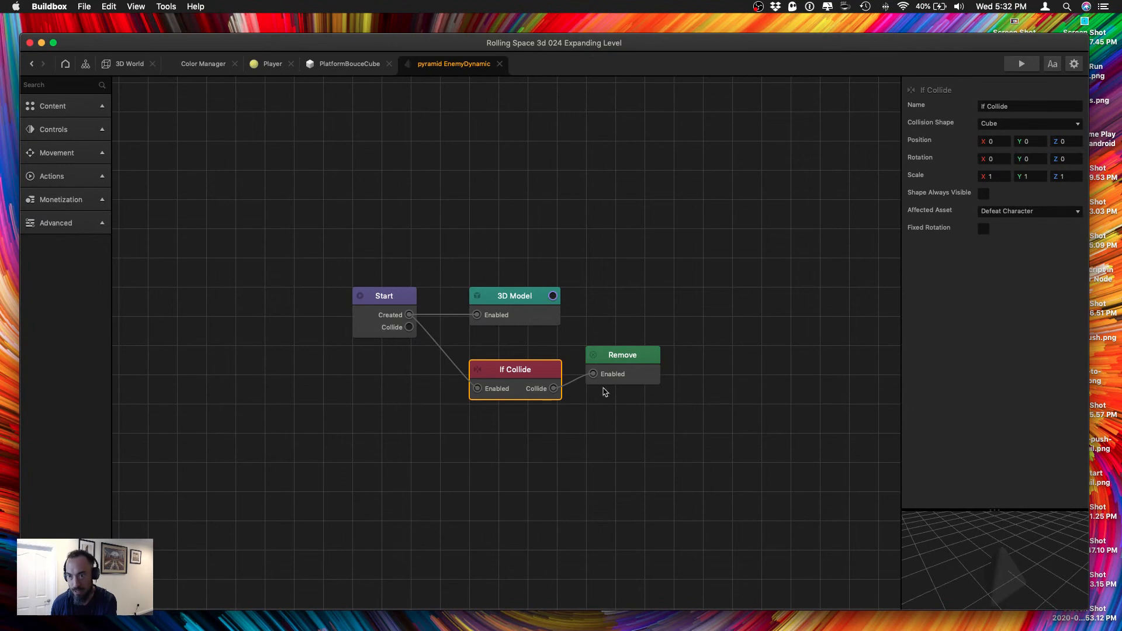
pyautogui.moveTo(620, 358); pyautogui.dragTo(633, 368)
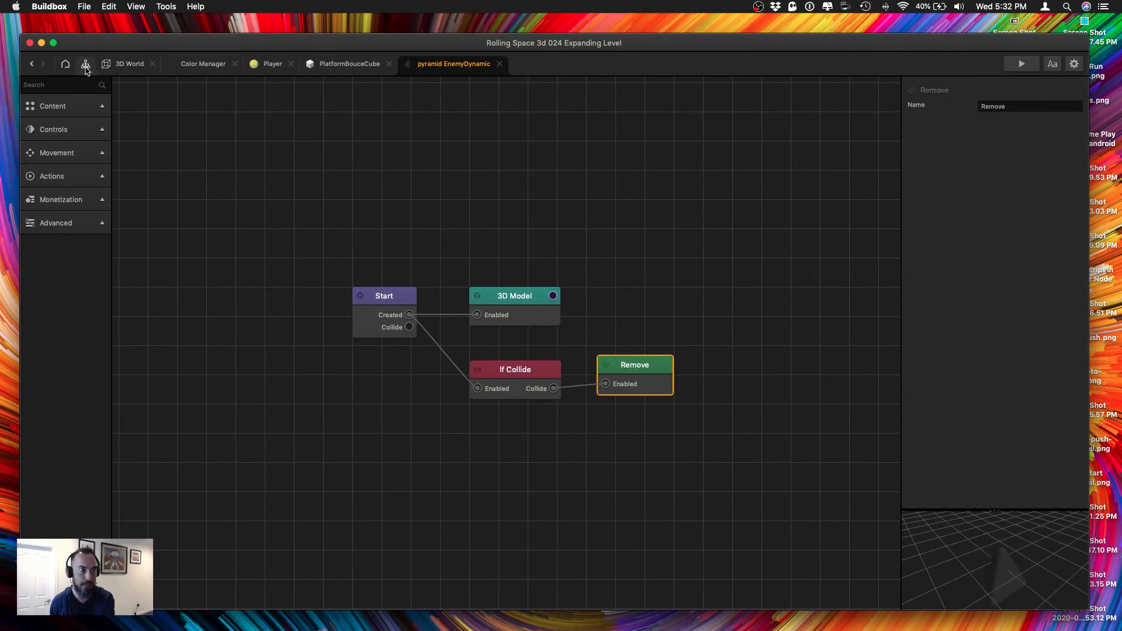
# Return to the 3D World and place a pyramid Dynamic object among the enemies above section 3, at about X 22.7, Y 11, Z -43.
pyautogui.click(85, 66)
pyautogui.click(129, 66)
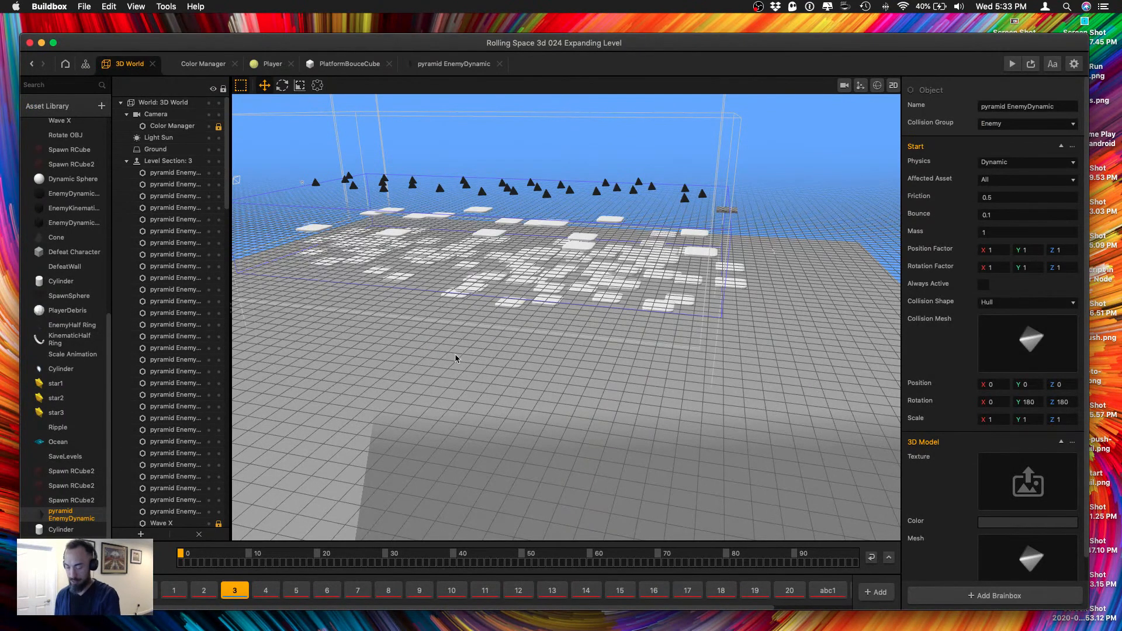
pyautogui.scroll(-1, 82, 393)
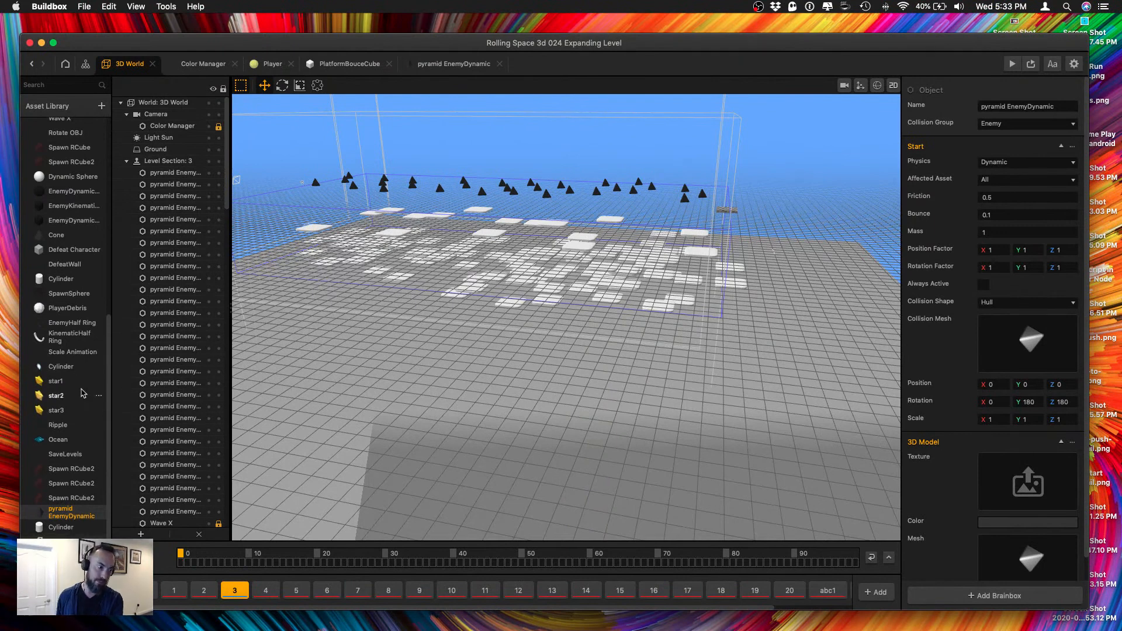
pyautogui.scroll(10, 66, 245)
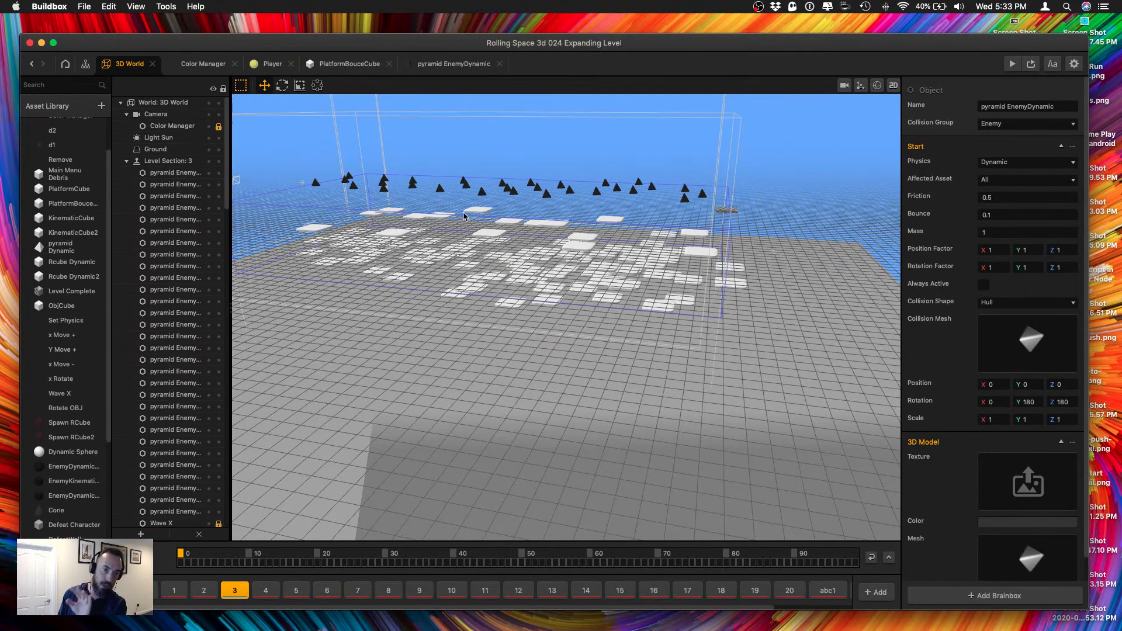
pyautogui.moveTo(65, 248); pyautogui.dragTo(420, 178)
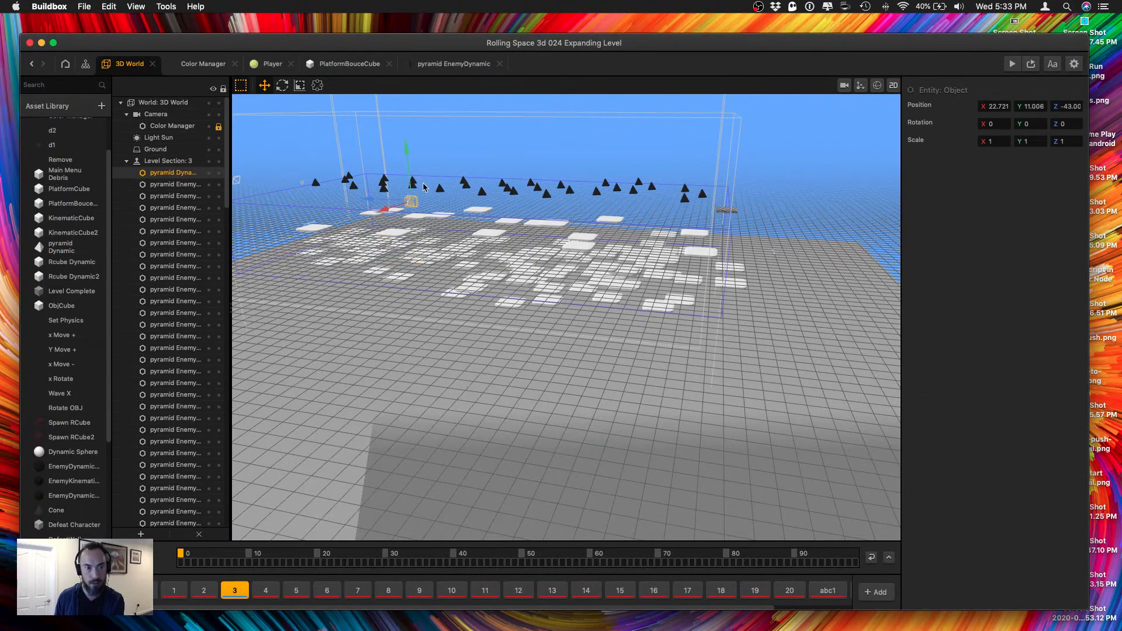
# Reposition the pyramid Dynamic object between the enemies at about X -7.8, Z -35.6 and duplicate it into a small scattered group.
pyautogui.moveTo(421, 180); pyautogui.dragTo(677, 275, button='right')
pyautogui.moveTo(677, 274); pyautogui.dragTo(431, 301)
pyautogui.moveTo(617, 344); pyautogui.dragTo(570, 352, button='right')
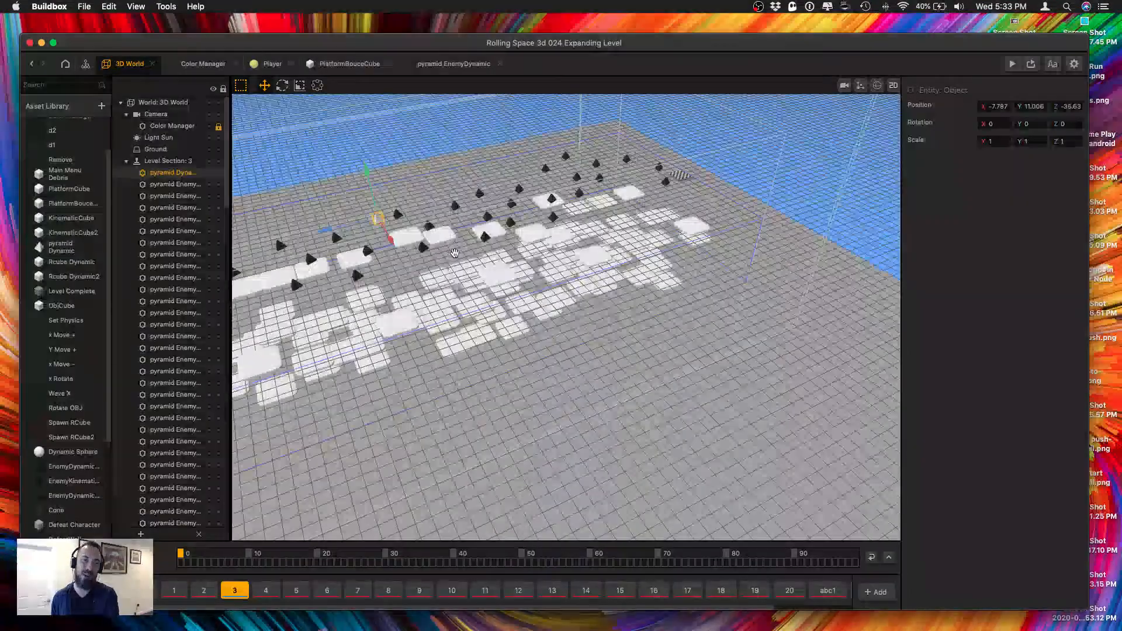
pyautogui.press('super+d')
pyautogui.moveTo(486, 288); pyautogui.dragTo(564, 295, button='right')
pyautogui.moveTo(562, 292); pyautogui.dragTo(622, 286)
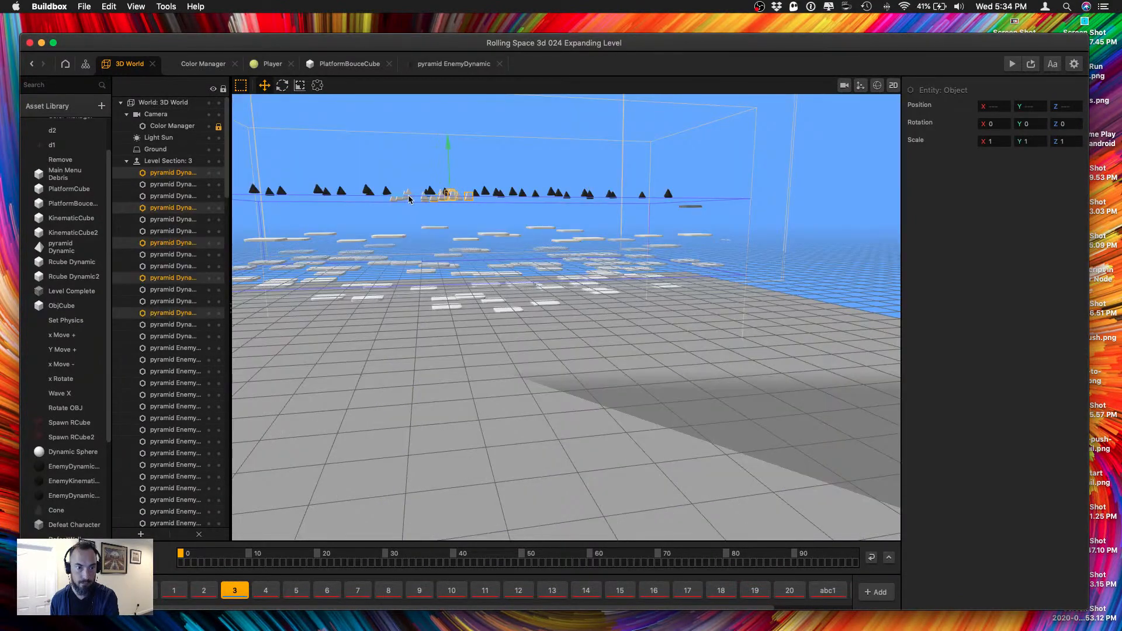
# Duplicate the pyramid Dynamic group repeatedly, spread the copies among the enemies along the whole length of section 3, and save the project.
pyautogui.moveTo(433, 199); pyautogui.dragTo(542, 196)
pyautogui.press('super+d')
pyautogui.press('super+d')
pyautogui.press('super+d')
pyautogui.press('super+d')
pyautogui.moveTo(542, 196); pyautogui.dragTo(470, 256, button='right')
pyautogui.press('super+d')
pyautogui.moveTo(579, 205); pyautogui.dragTo(506, 289)
pyautogui.press('super+d')
pyautogui.press('super+d')
pyautogui.press('super+d')
pyautogui.scroll(5, 461, 263)
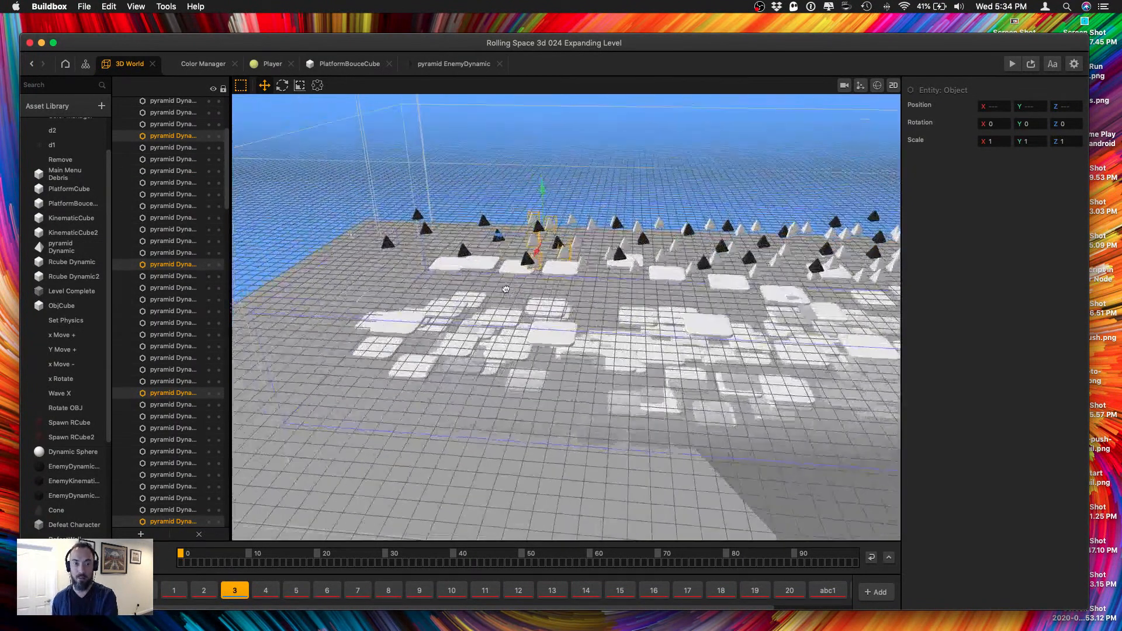
pyautogui.press('super+d')
pyautogui.moveTo(502, 238); pyautogui.dragTo(377, 233)
pyautogui.press('super+d')
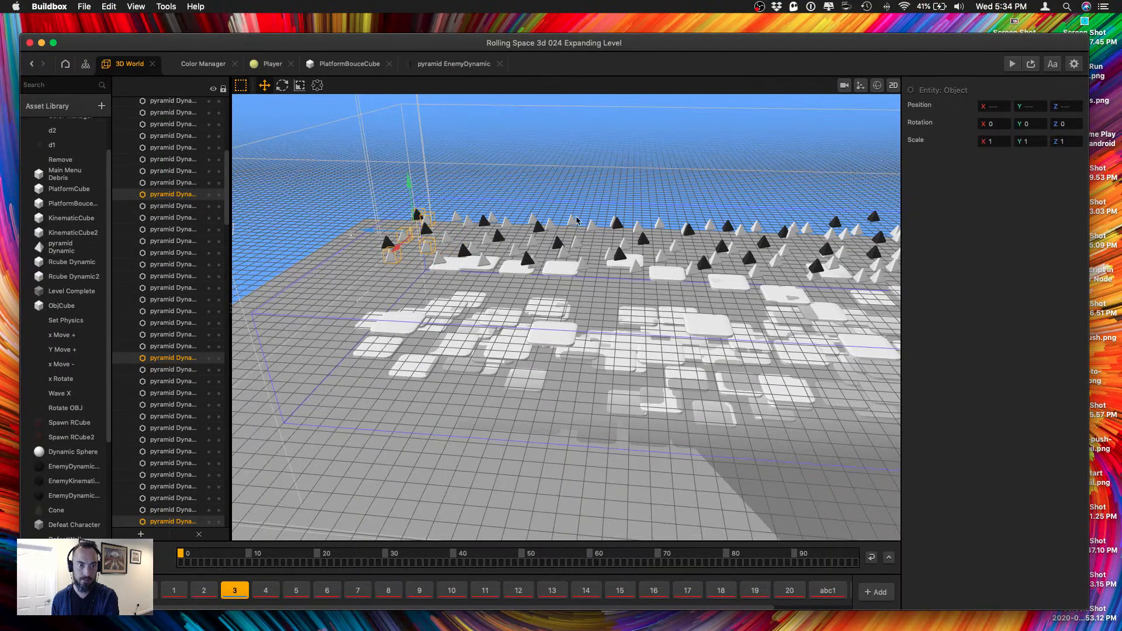
pyautogui.press('super+s')
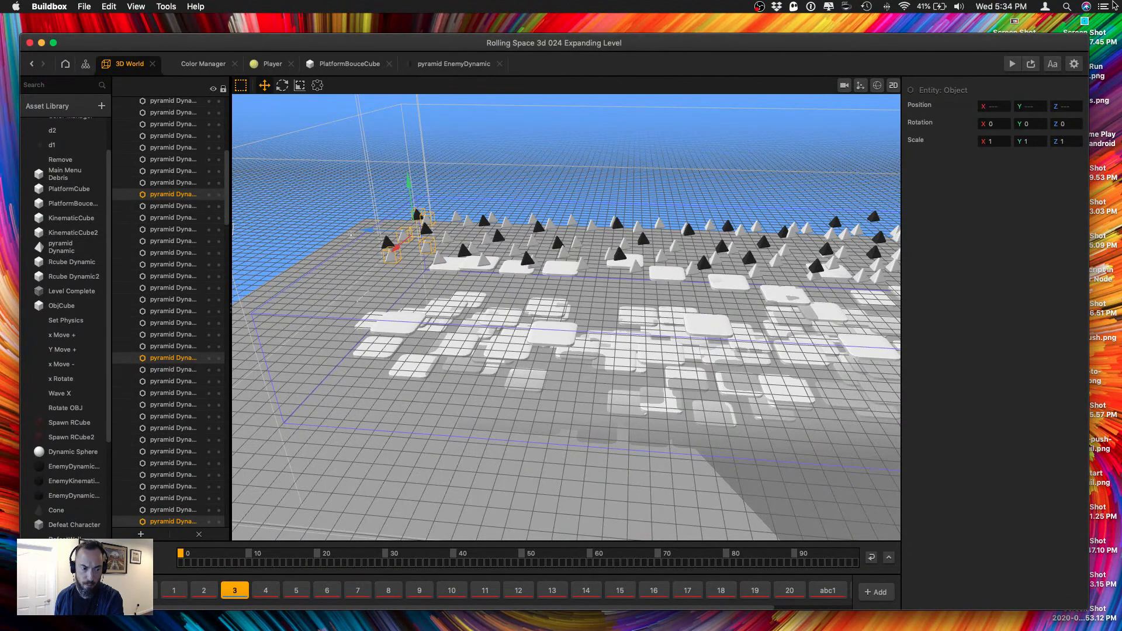
# Play-test the falling pyramids in the preview until the game ends, and close the preview.
pyautogui.click(1012, 63)
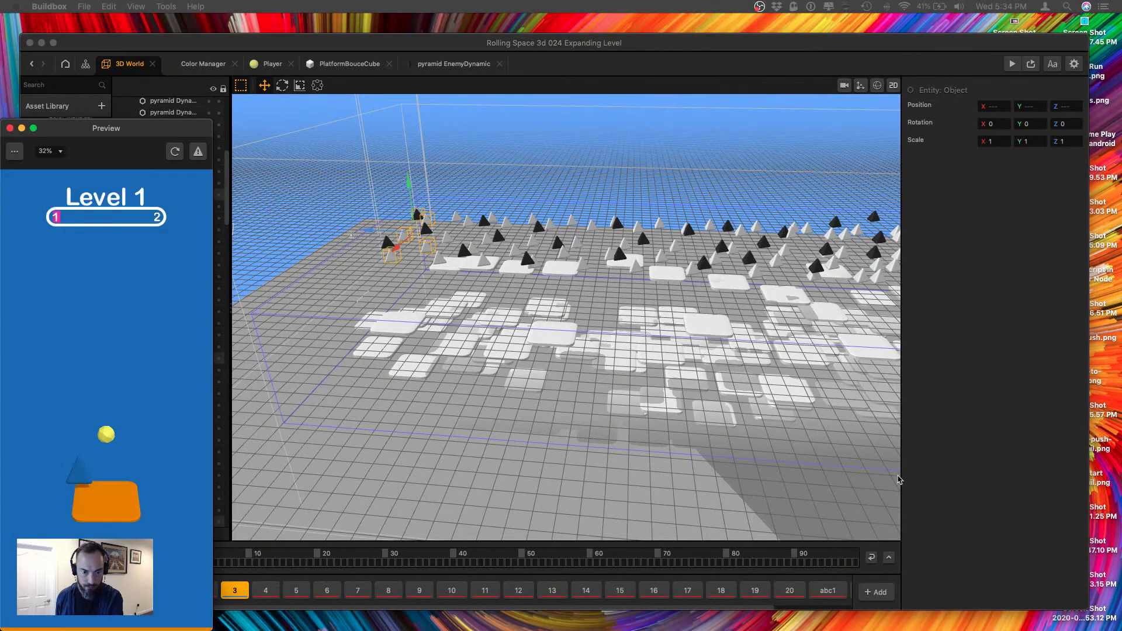
pyautogui.moveTo(146, 82); pyautogui.dragTo(157, 78)
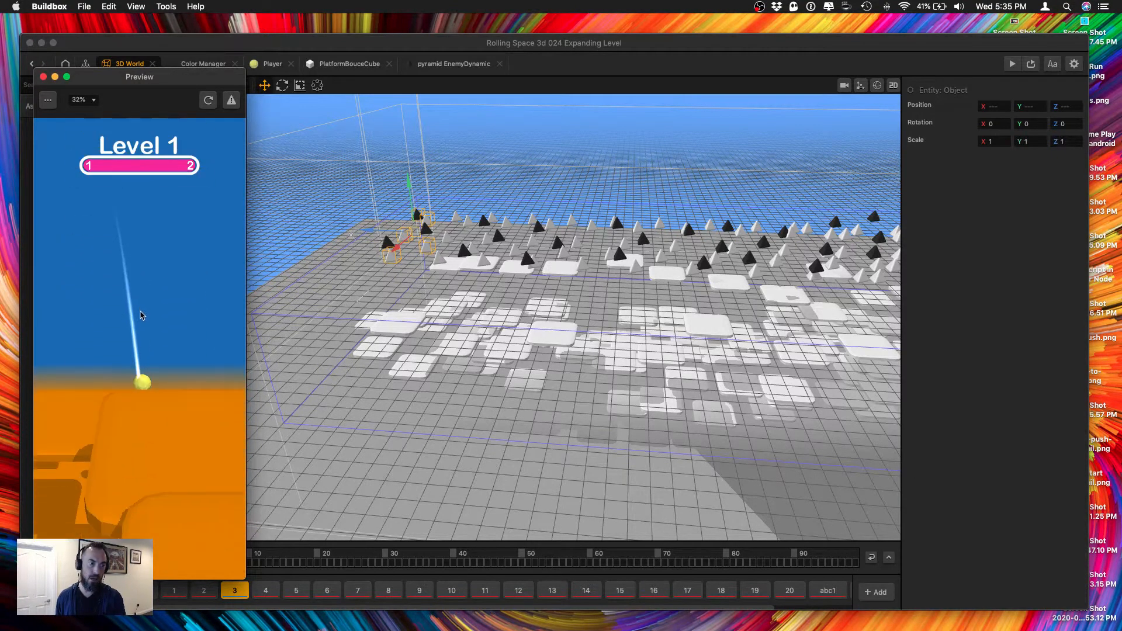
pyautogui.click(43, 77)
# Move the pyramid enemy nearest the checkered finish platform along Z to about -100.1, above that platform.
pyautogui.moveTo(656, 268); pyautogui.dragTo(430, 376, button='middle')
pyautogui.click(767, 377)
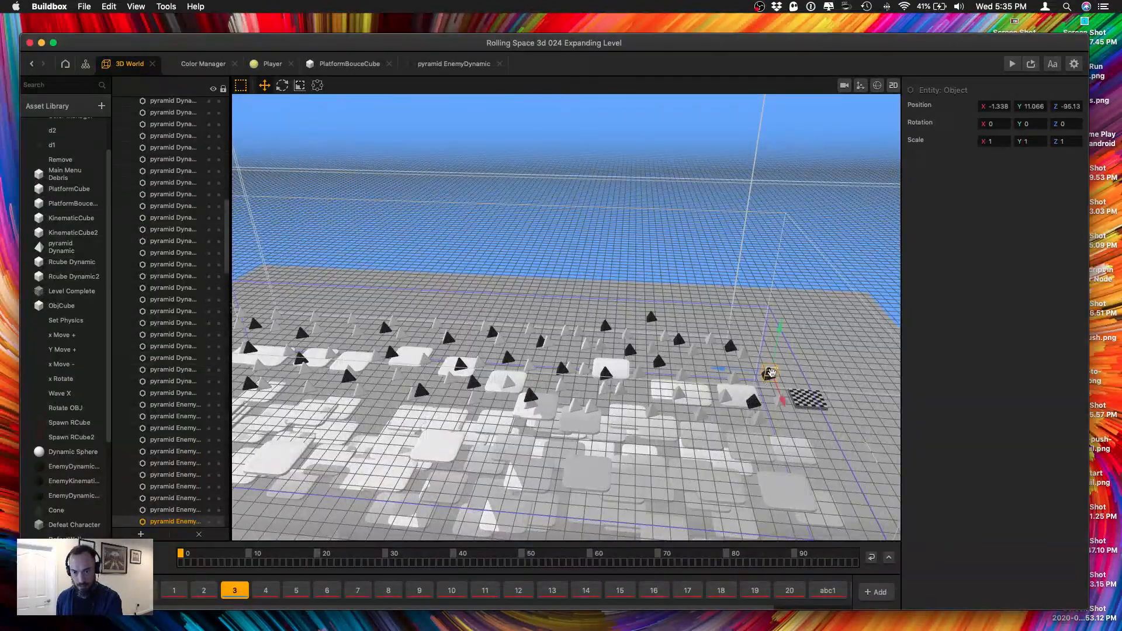
pyautogui.moveTo(767, 377); pyautogui.dragTo(619, 388, button='middle')
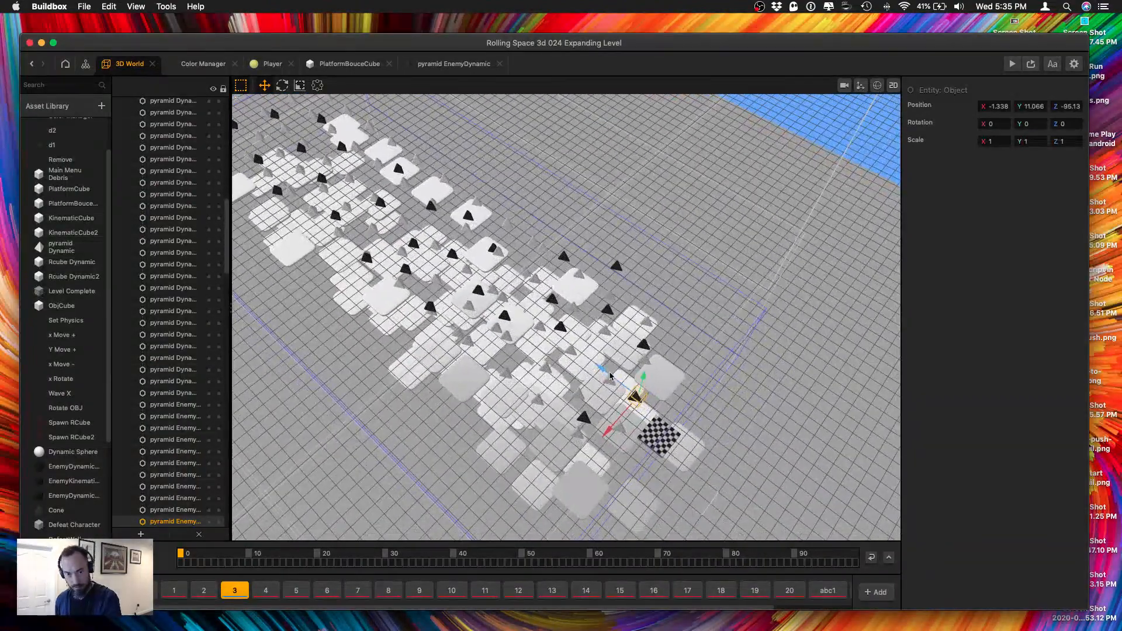
pyautogui.moveTo(605, 373); pyautogui.dragTo(631, 398)
pyautogui.moveTo(688, 388); pyautogui.dragTo(647, 224, button='middle')
pyautogui.scroll(5, 671, 398)
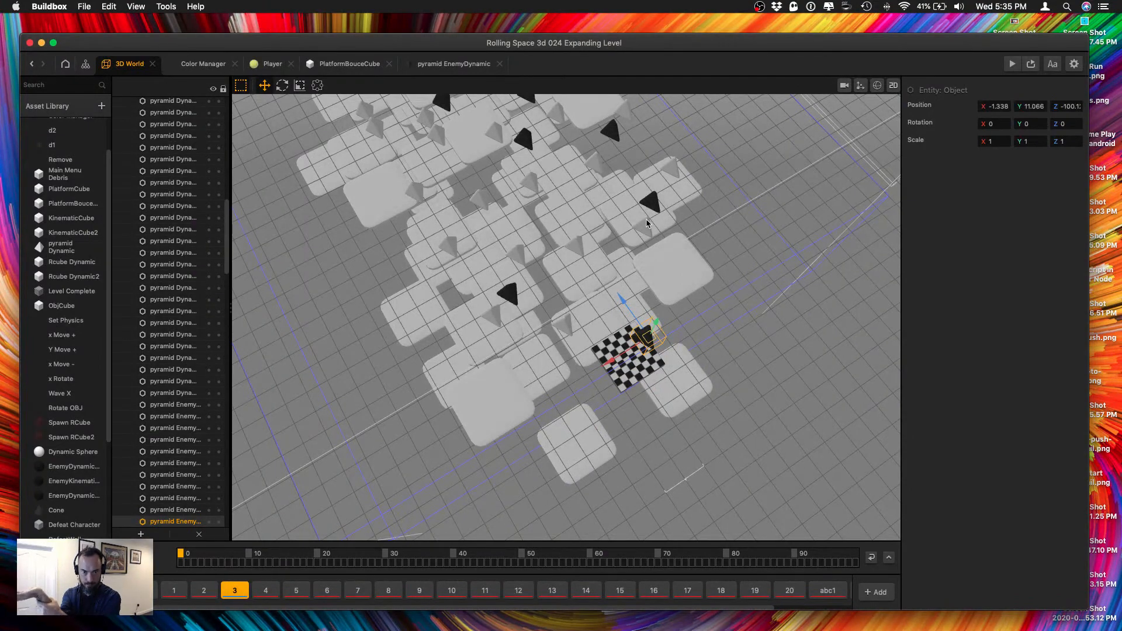
# Center the pyramid enemy above the finish platform sideways by setting its X position to 0.
pyautogui.moveTo(659, 233); pyautogui.dragTo(688, 288, button='middle')
pyautogui.moveTo(636, 272); pyautogui.dragTo(651, 268)
pyautogui.moveTo(651, 268); pyautogui.dragTo(662, 270, button='middle')
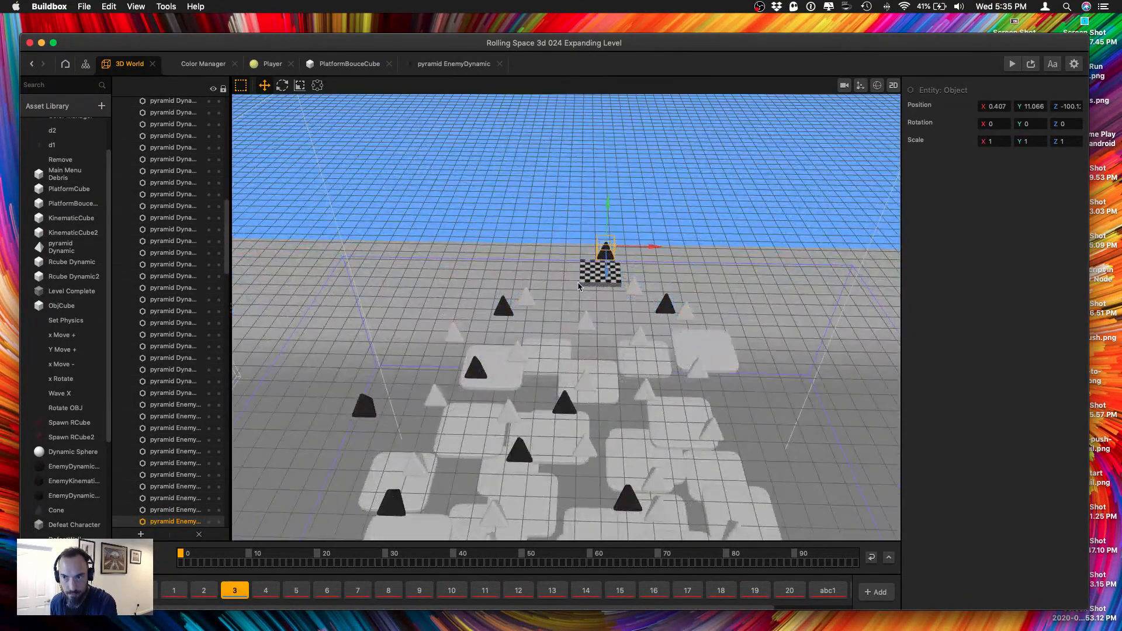
pyautogui.click(996, 107)
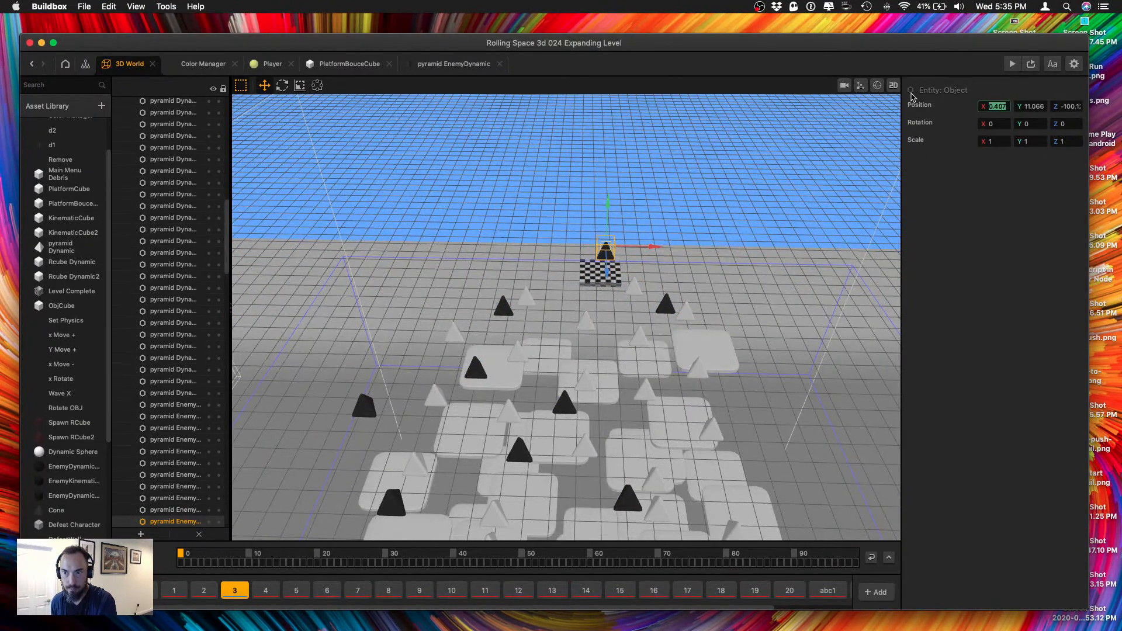
pyautogui.write('0')
pyautogui.press('Tab')
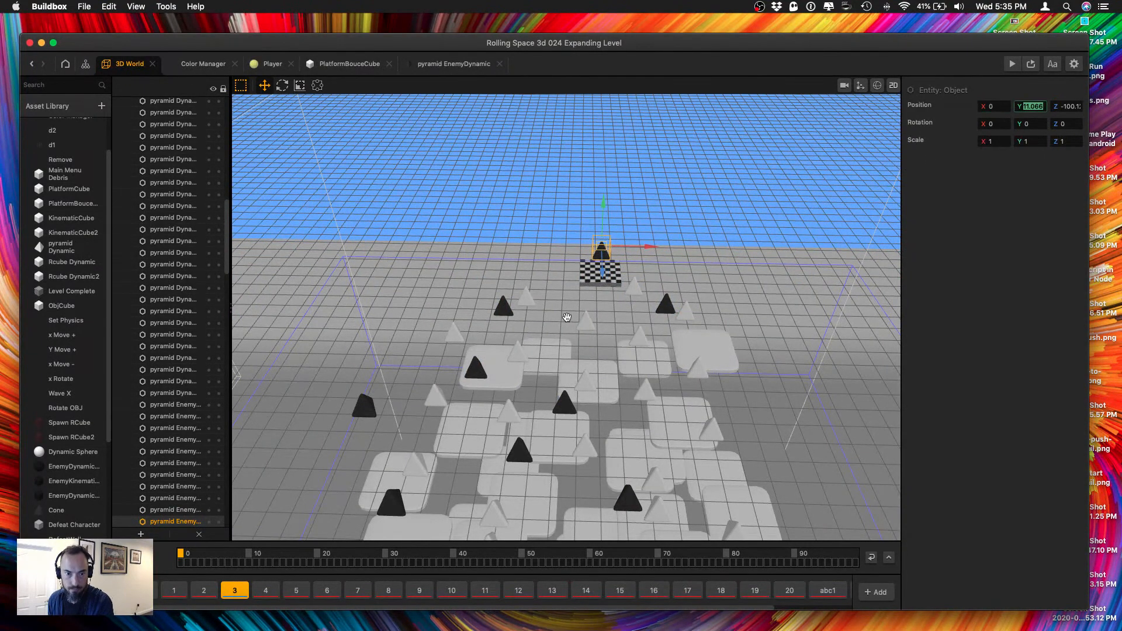
# Align the 3D view by Y to see the finish area from above, and save the project.
pyautogui.moveTo(567, 317)
pyautogui.mouseDown(button='middle')
pyautogui.moveTo(597, 390)
pyautogui.moveTo(608, 374)
pyautogui.moveTo(599, 328)
pyautogui.moveTo(612, 350)
pyautogui.moveTo(562, 326)
pyautogui.mouseUp(button='middle')
pyautogui.scroll(5, 607, 374)
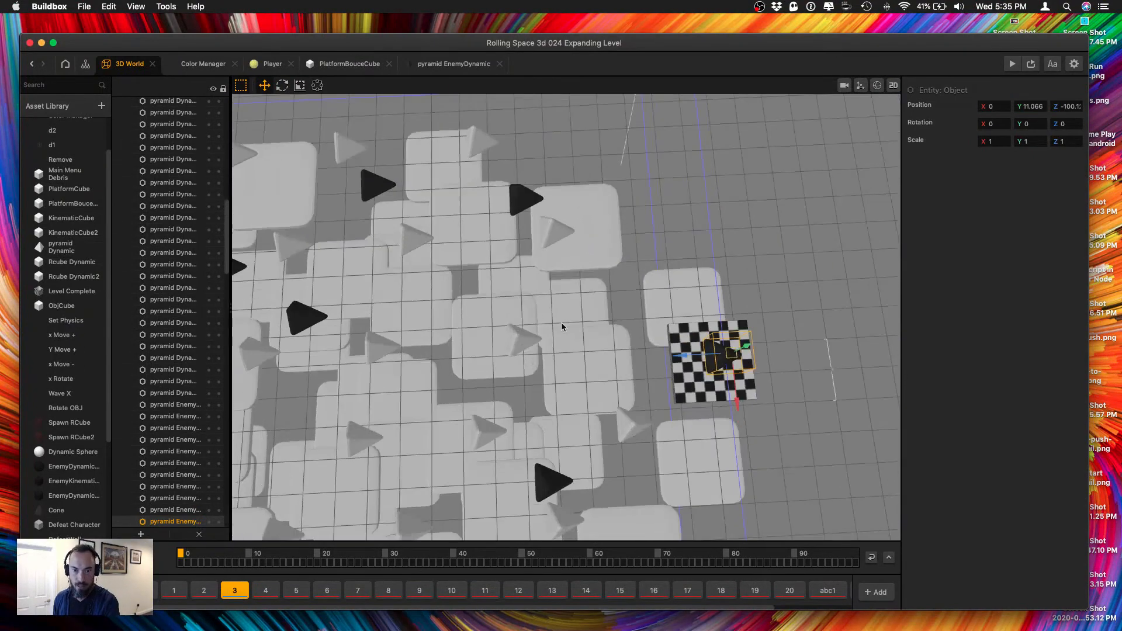
pyautogui.click(85, 7)
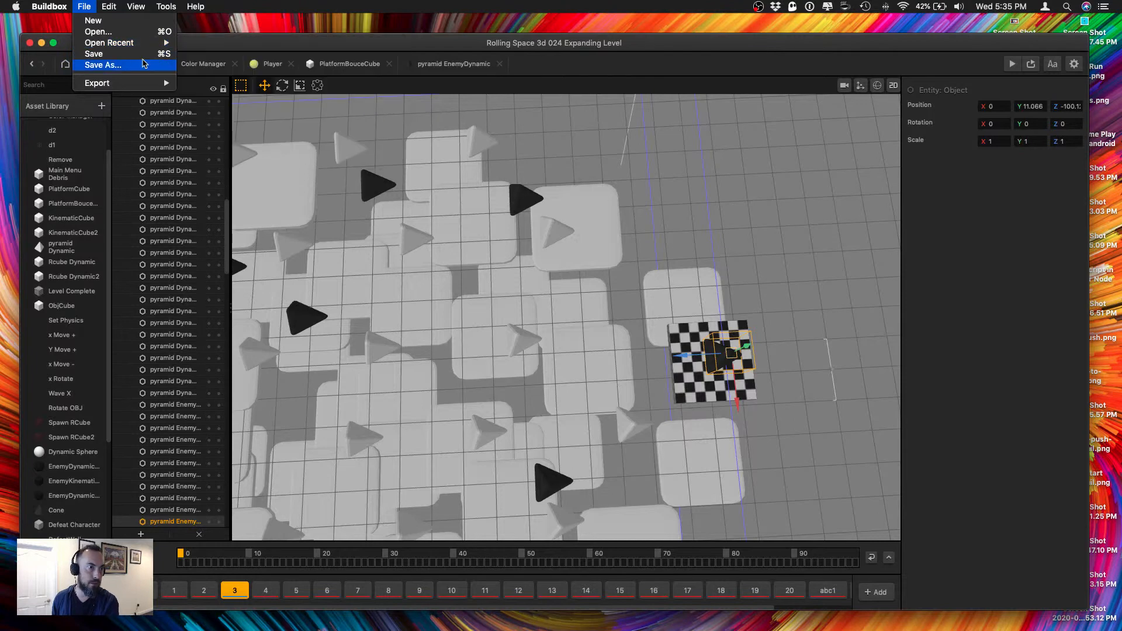
pyautogui.moveTo(135, 6)
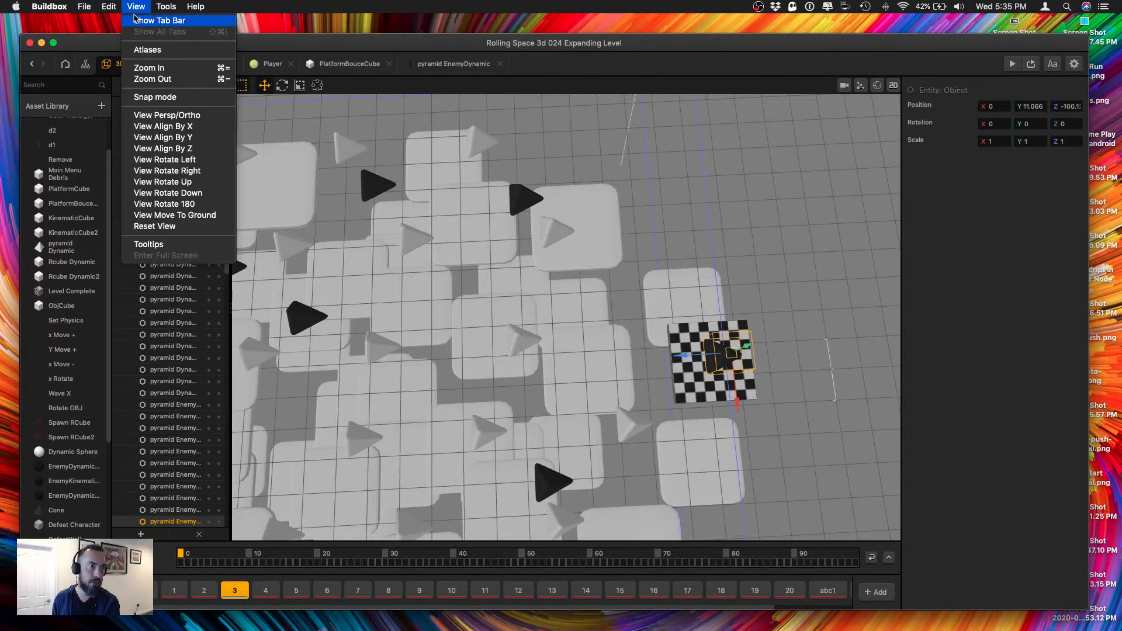
pyautogui.click(151, 138)
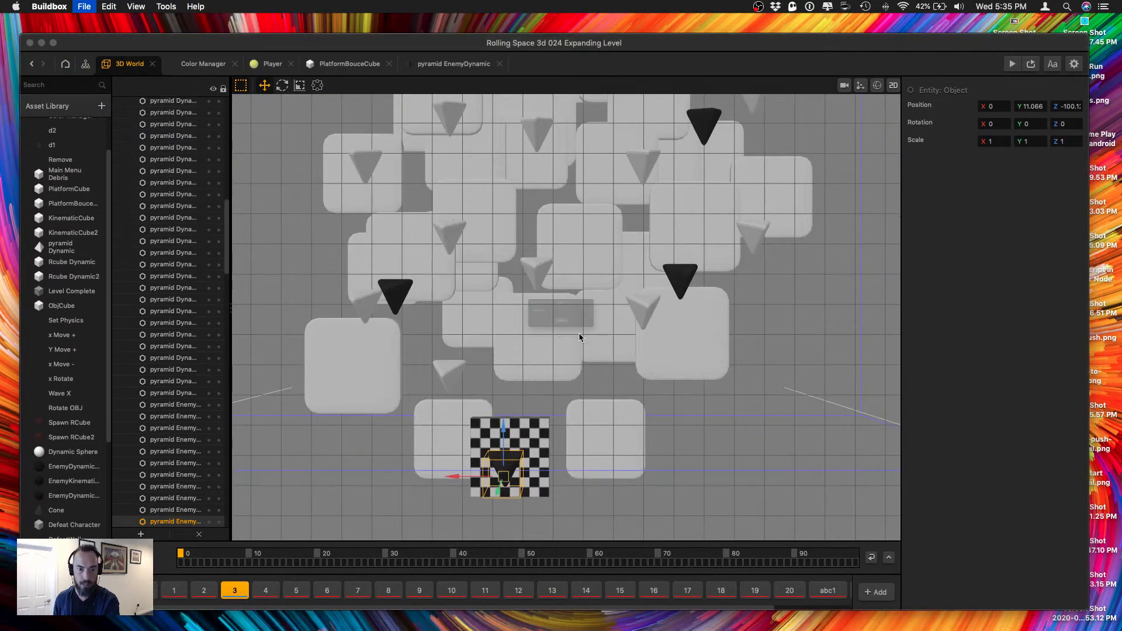
pyautogui.press('super+s')
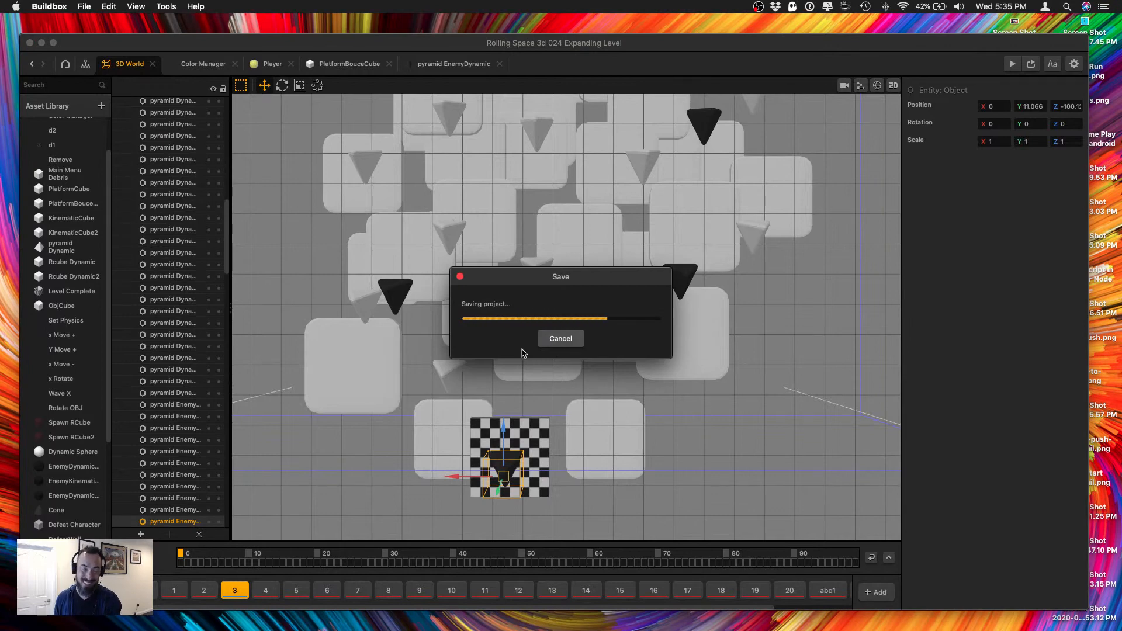
# Move two pyramid Dynamic objects over the large outer platforms near the finish, to X about 7.9 and -8.7.
pyautogui.click(446, 375)
pyautogui.moveTo(382, 381); pyautogui.dragTo(276, 381)
pyautogui.click(643, 311)
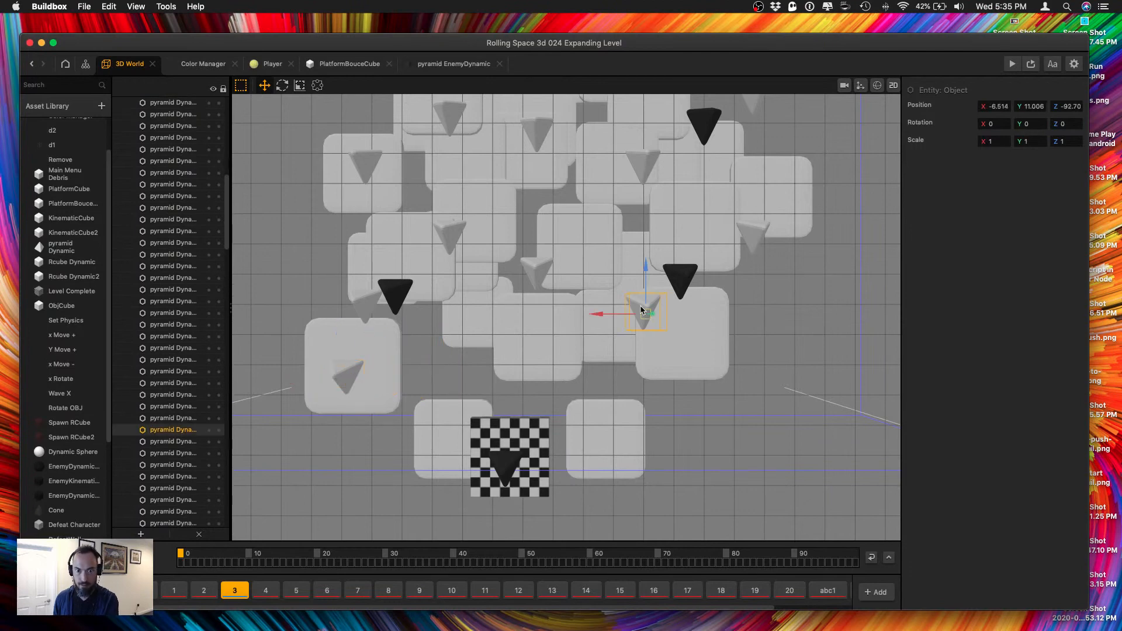
pyautogui.moveTo(610, 317); pyautogui.dragTo(658, 314)
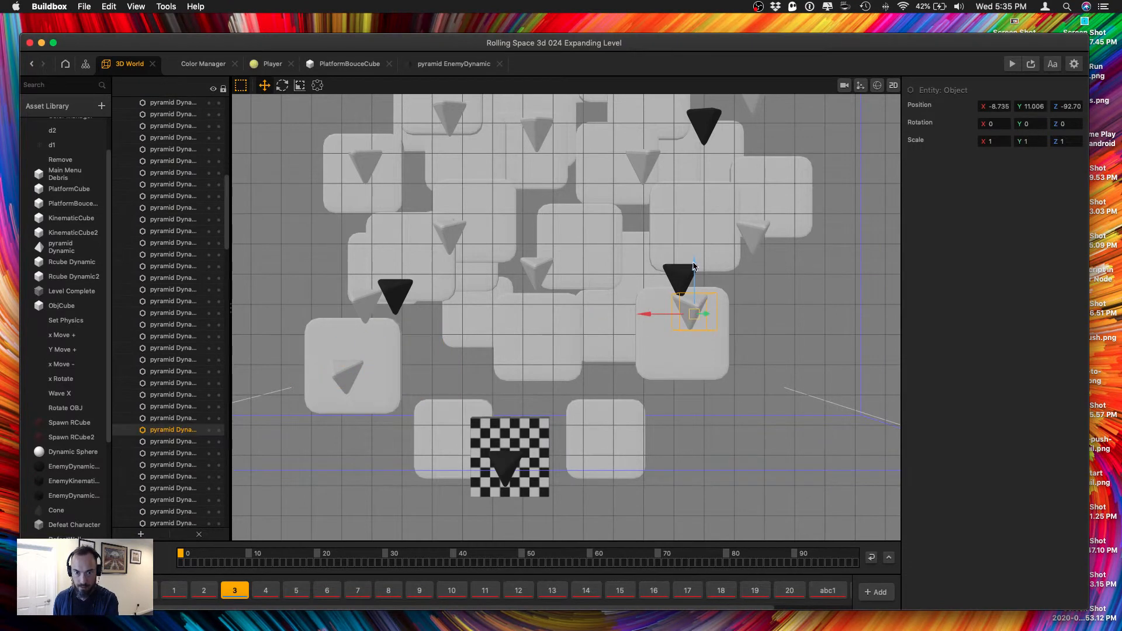
# Move the nearby enemy pyramid to X -9.11, Z about -88.57, and the central pyramid Dynamic over its platform at Z about -93.64.
pyautogui.click(677, 289)
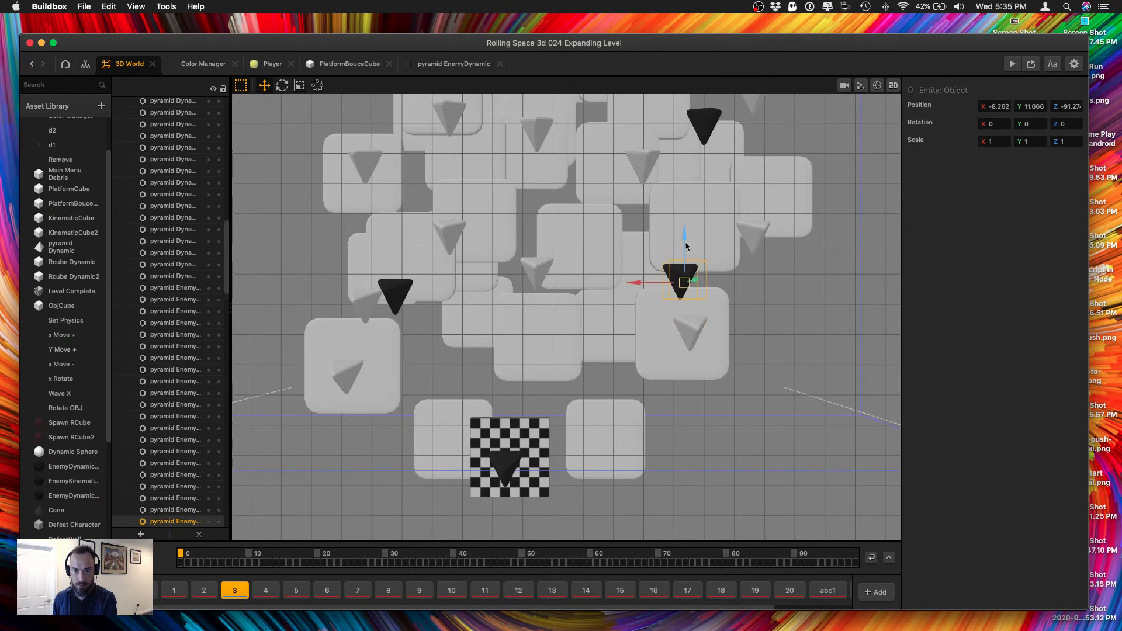
pyautogui.moveTo(686, 246); pyautogui.dragTo(685, 181)
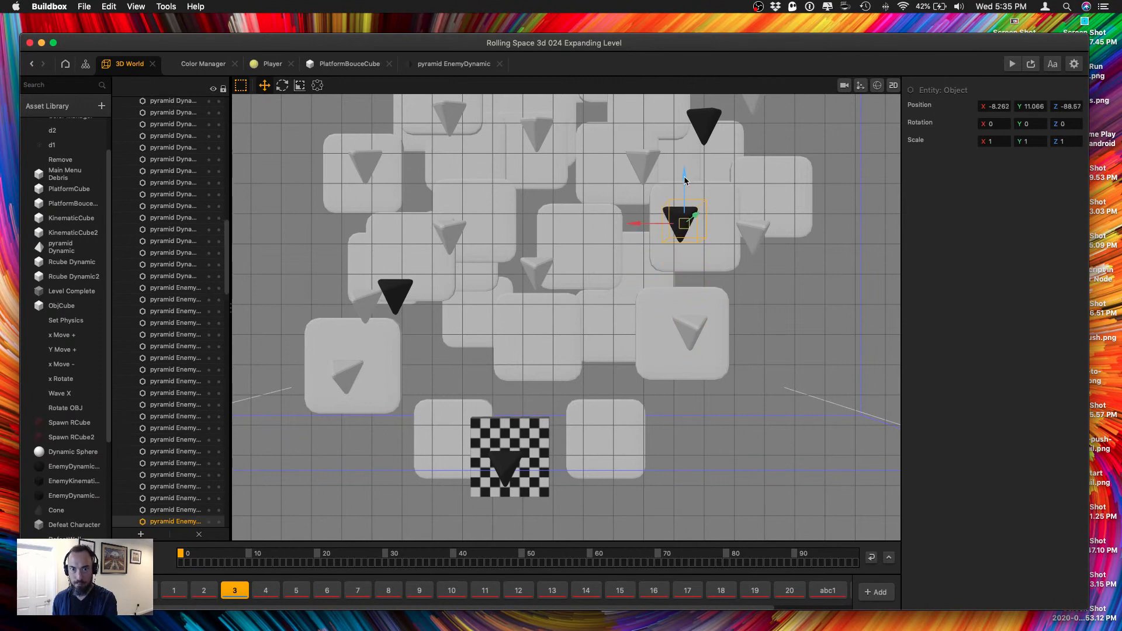
pyautogui.moveTo(649, 223); pyautogui.dragTo(669, 222)
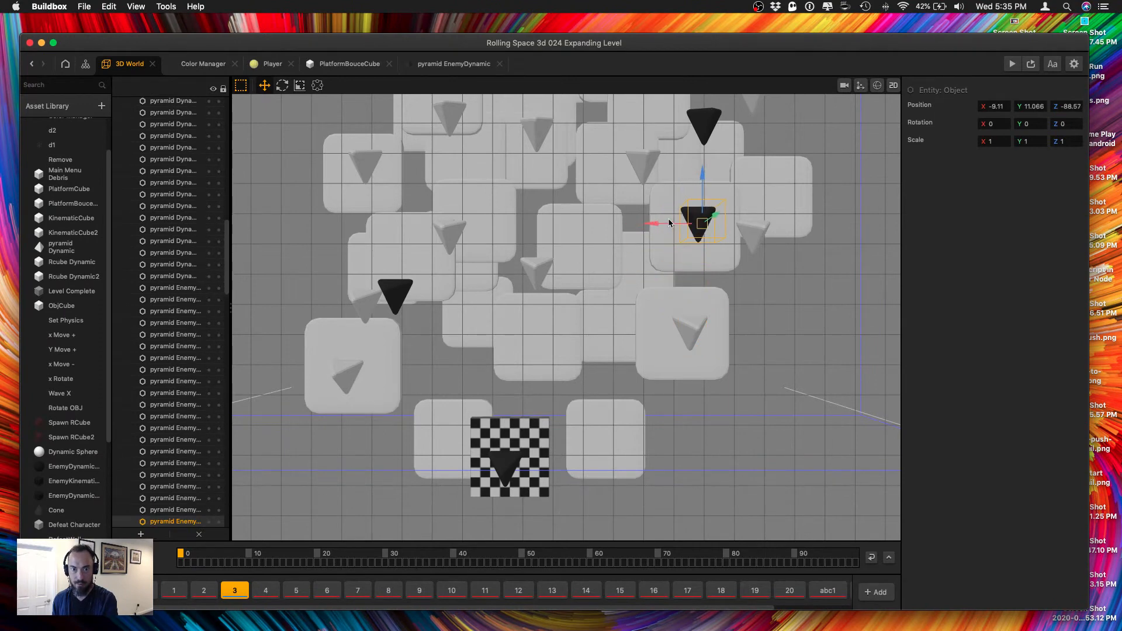
pyautogui.click(545, 271)
pyautogui.moveTo(533, 233); pyautogui.dragTo(528, 292)
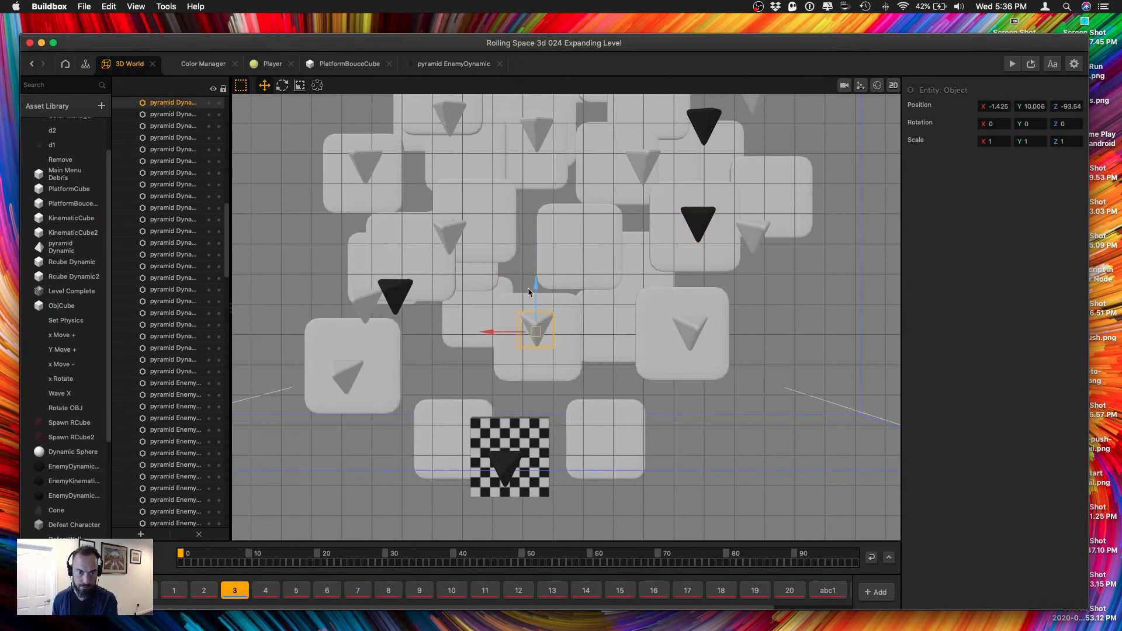
# Move the opposite enemy pyramid over its platform at Z about -90.15, and the pyramid Dynamic beside it over its platform at Z about -88.24.
pyautogui.click(395, 292)
pyautogui.moveTo(389, 260); pyautogui.dragTo(397, 215)
pyautogui.moveTo(429, 284); pyautogui.dragTo(457, 290, button='right')
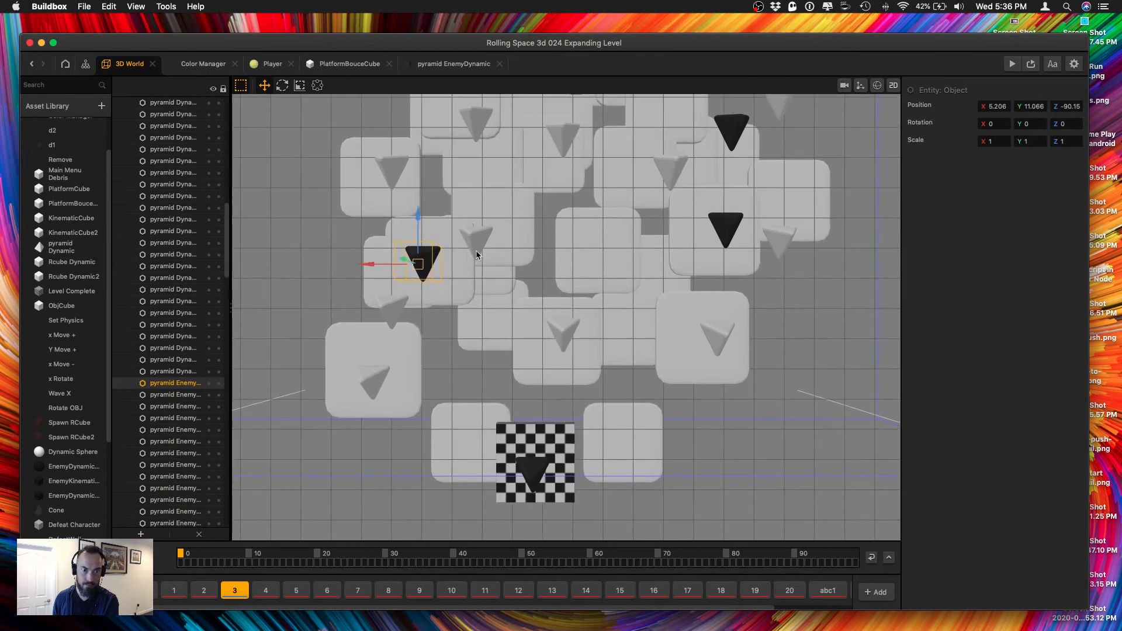
pyautogui.click(478, 246)
pyautogui.moveTo(475, 194); pyautogui.dragTo(475, 176)
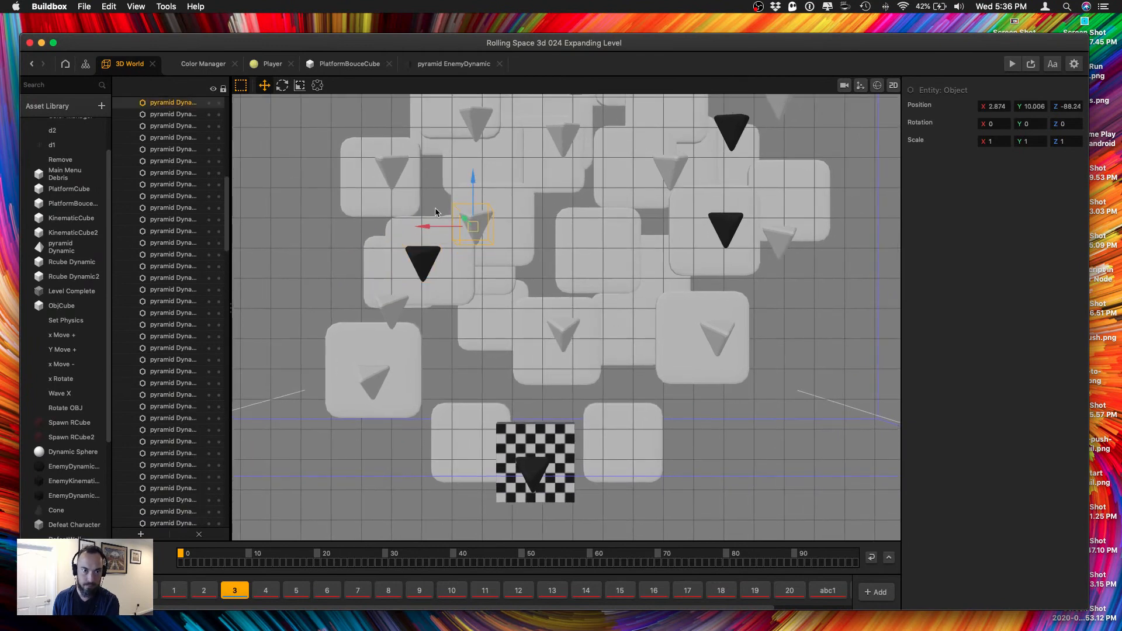
pyautogui.moveTo(435, 227); pyautogui.dragTo(449, 226)
# Move the pyramid Dynamic from between the outer platforms across to X about -3.1 and over the central platform behind.
pyautogui.click(388, 309)
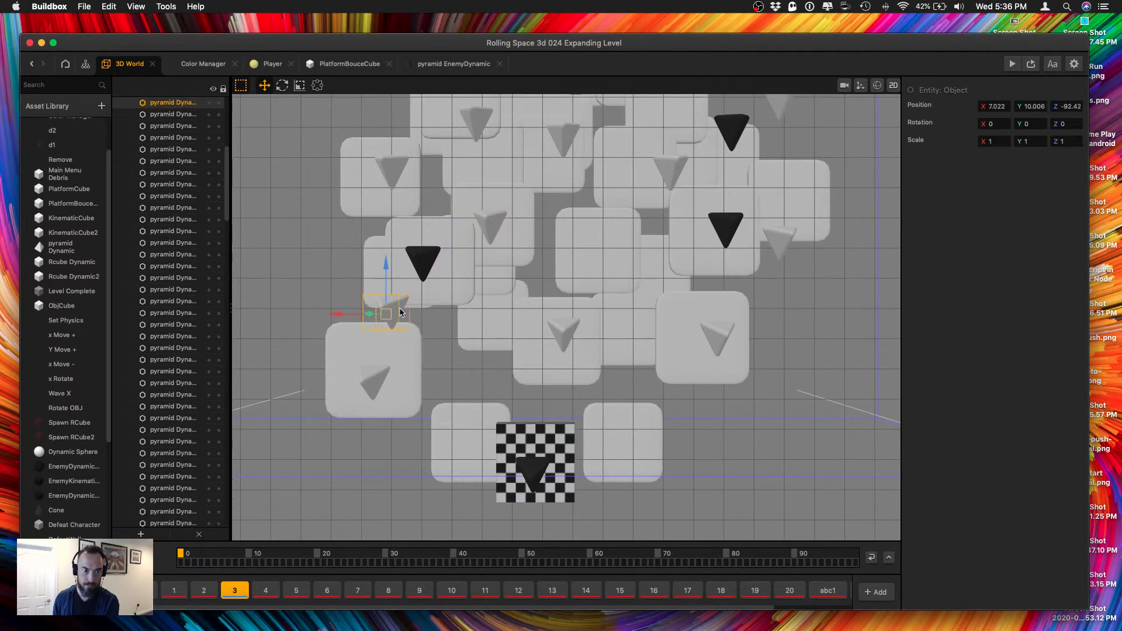
pyautogui.moveTo(350, 315); pyautogui.dragTo(559, 316)
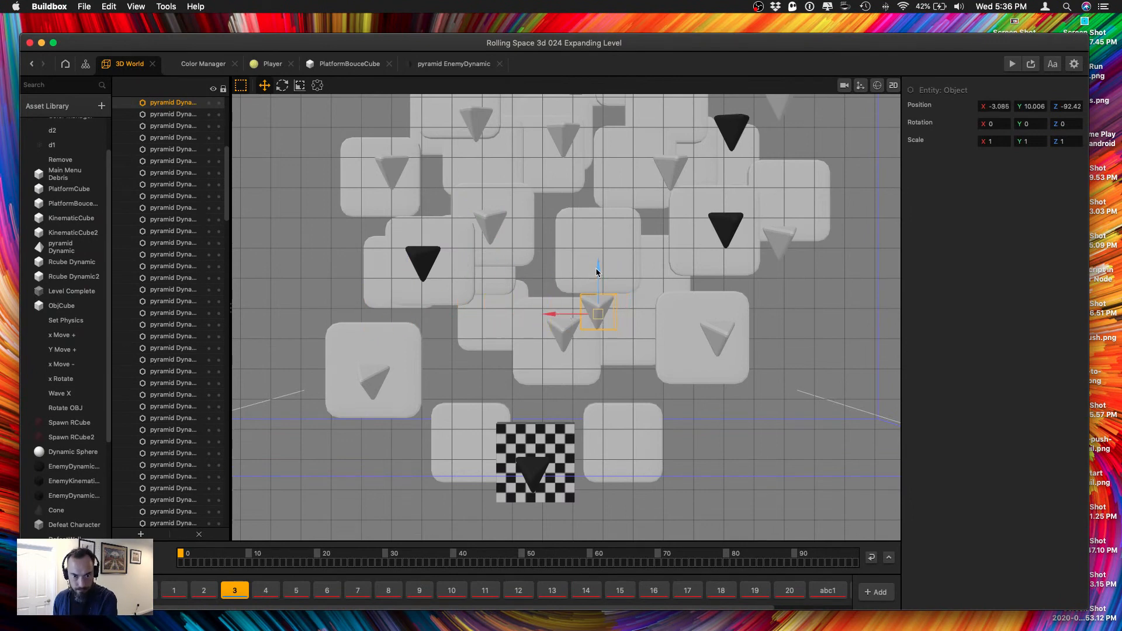
pyautogui.moveTo(596, 269); pyautogui.dragTo(598, 212)
pyautogui.moveTo(617, 224); pyautogui.dragTo(585, 325, button='middle')
# Set the X position of the pyramid Dynamic above the large outer platform on the negative X side to -10.
pyautogui.click(751, 342)
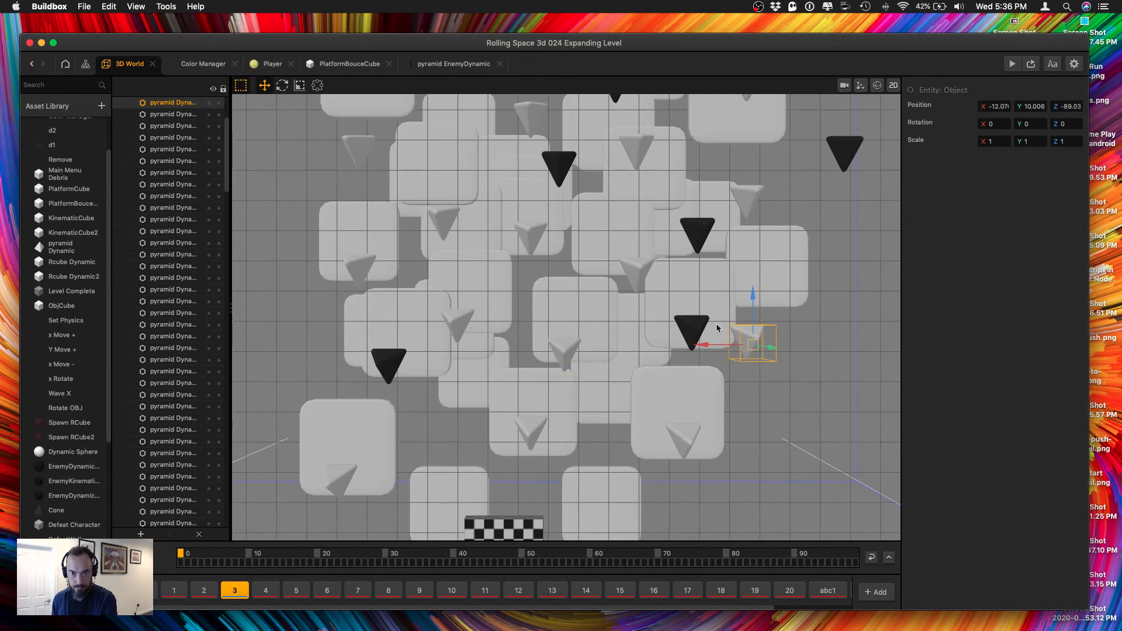
pyautogui.moveTo(659, 331)
pyautogui.mouseDown(button='middle')
pyautogui.moveTo(612, 374)
pyautogui.moveTo(714, 215)
pyautogui.moveTo(619, 371)
pyautogui.moveTo(627, 272)
pyautogui.moveTo(676, 359)
pyautogui.moveTo(642, 321)
pyautogui.moveTo(634, 288)
pyautogui.moveTo(658, 357)
pyautogui.moveTo(677, 334)
pyautogui.mouseUp(button='middle')
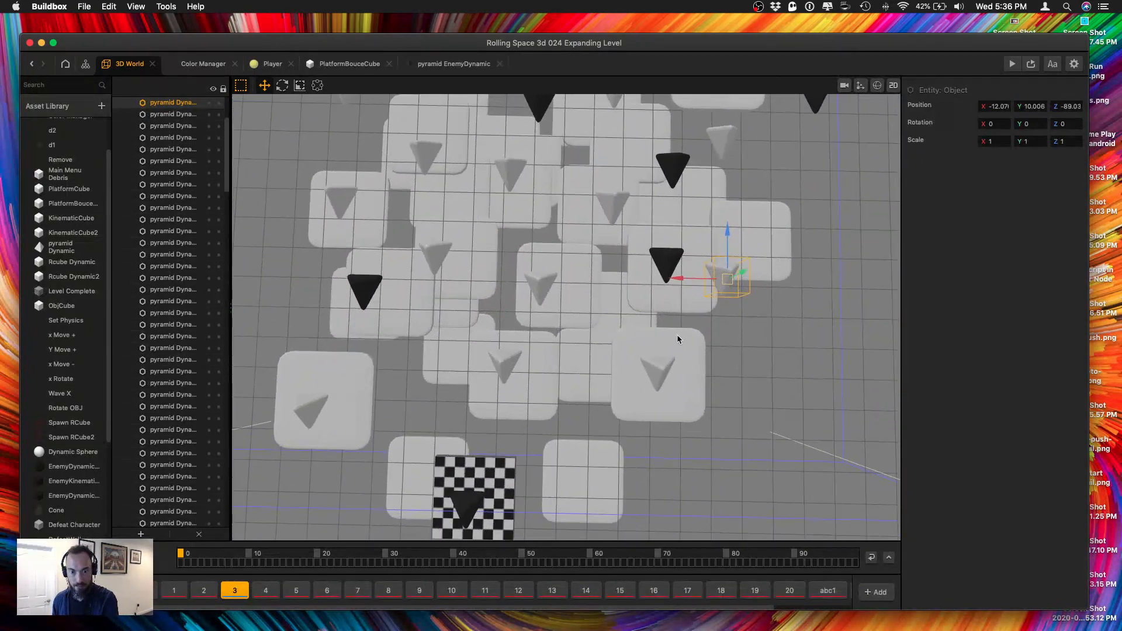
pyautogui.click(677, 338)
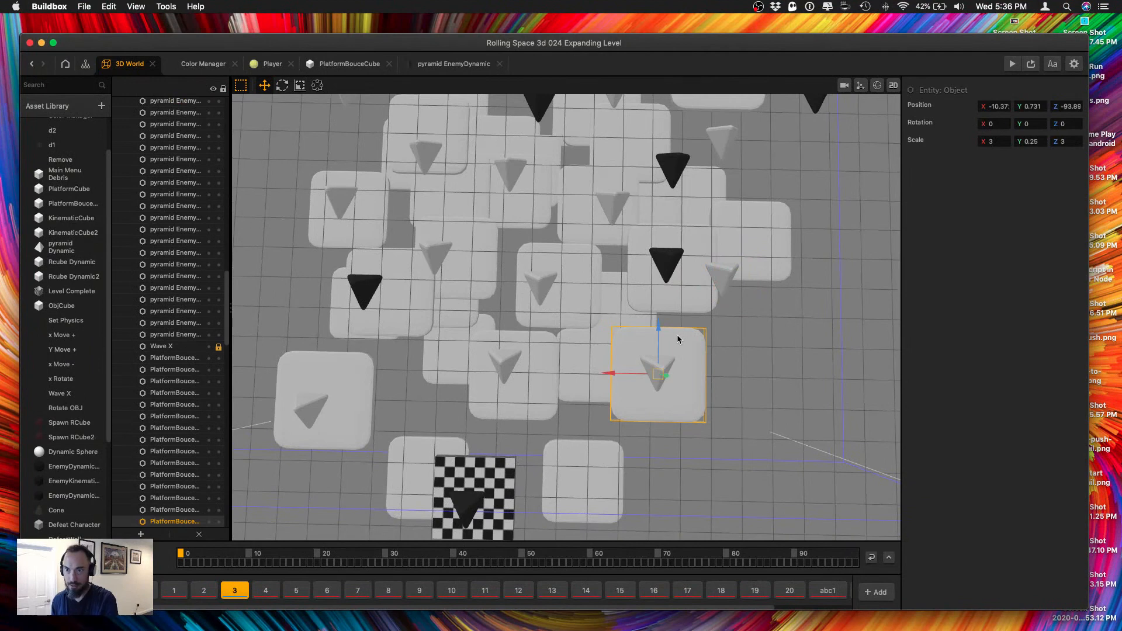
pyautogui.click(653, 371)
pyautogui.click(996, 107)
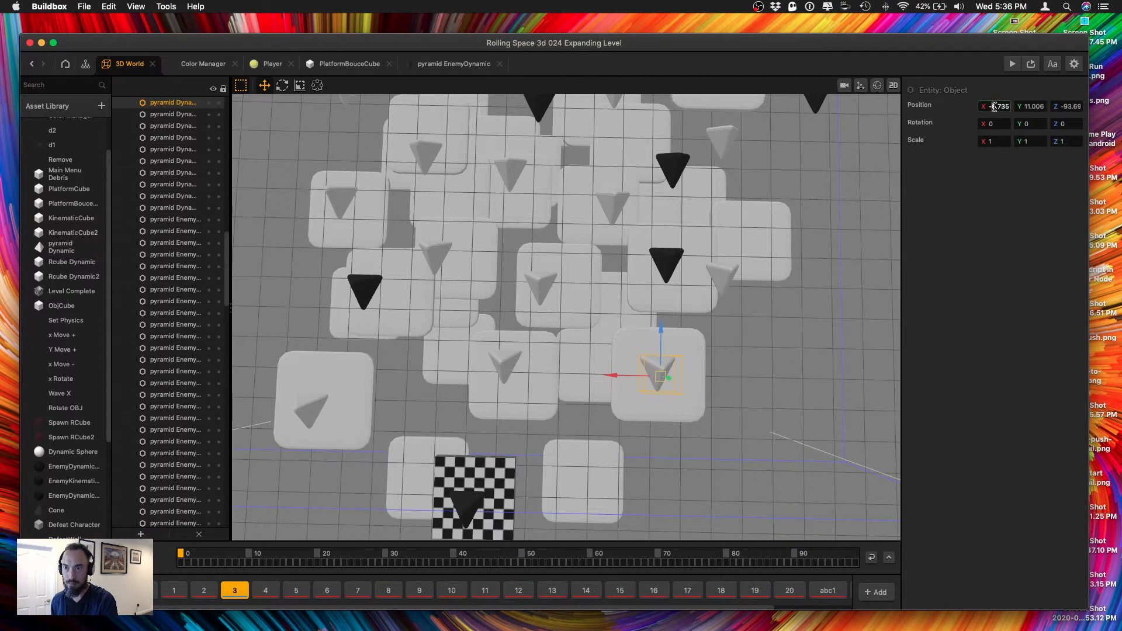
pyautogui.write('-10')
pyautogui.press('Tab')
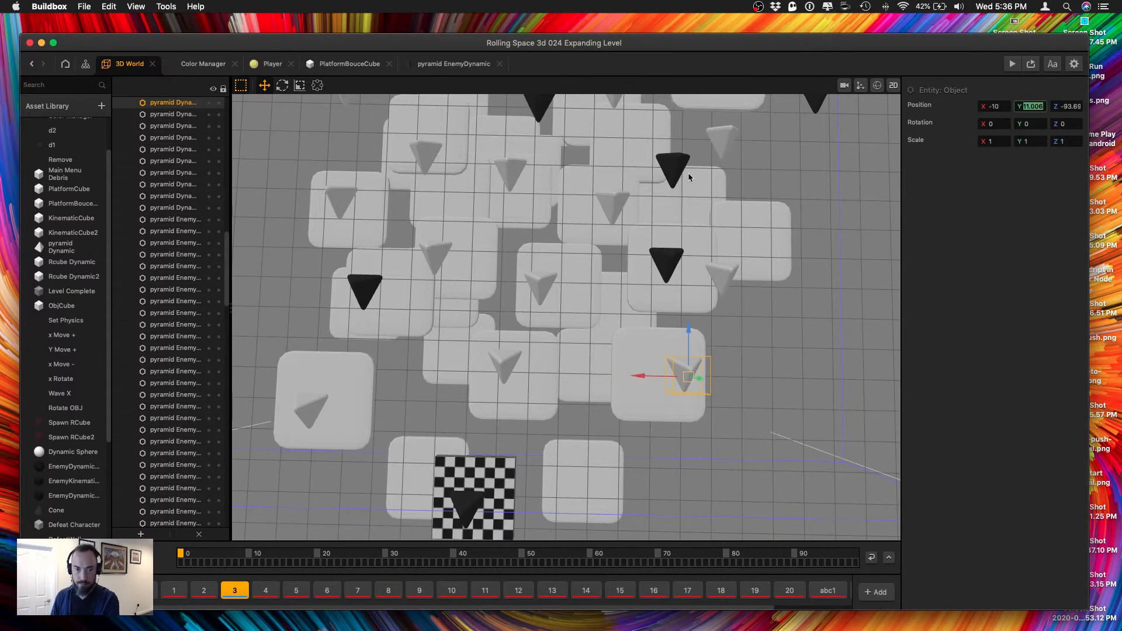
# Examine the placement of the pyramids over the central and outer platforms throughout section 3.
pyautogui.click(530, 373)
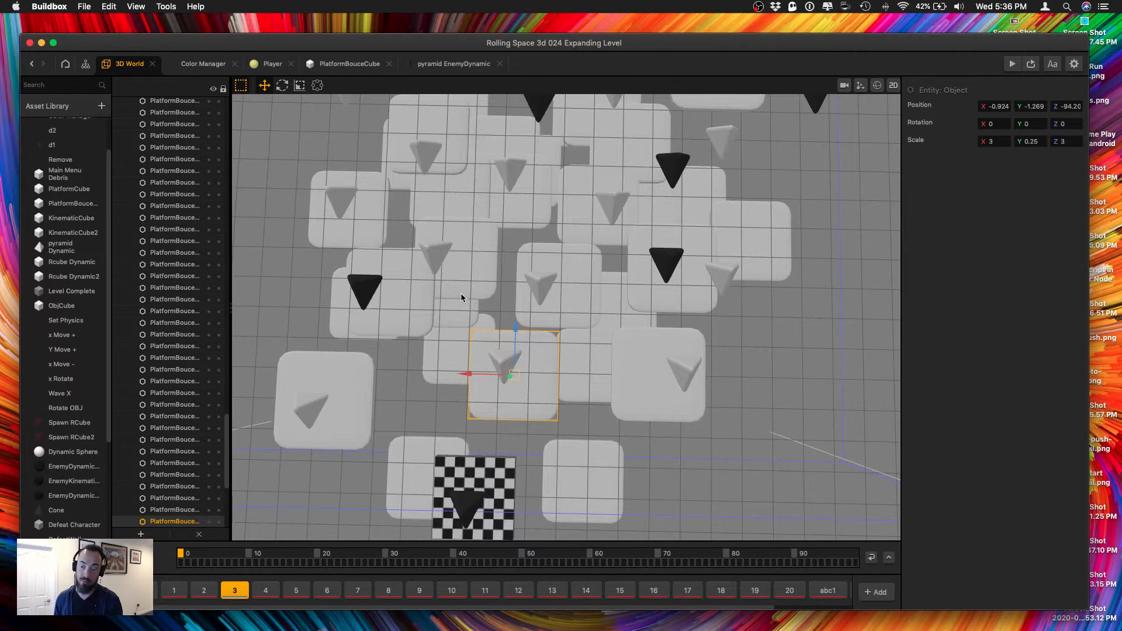
pyautogui.click(337, 413)
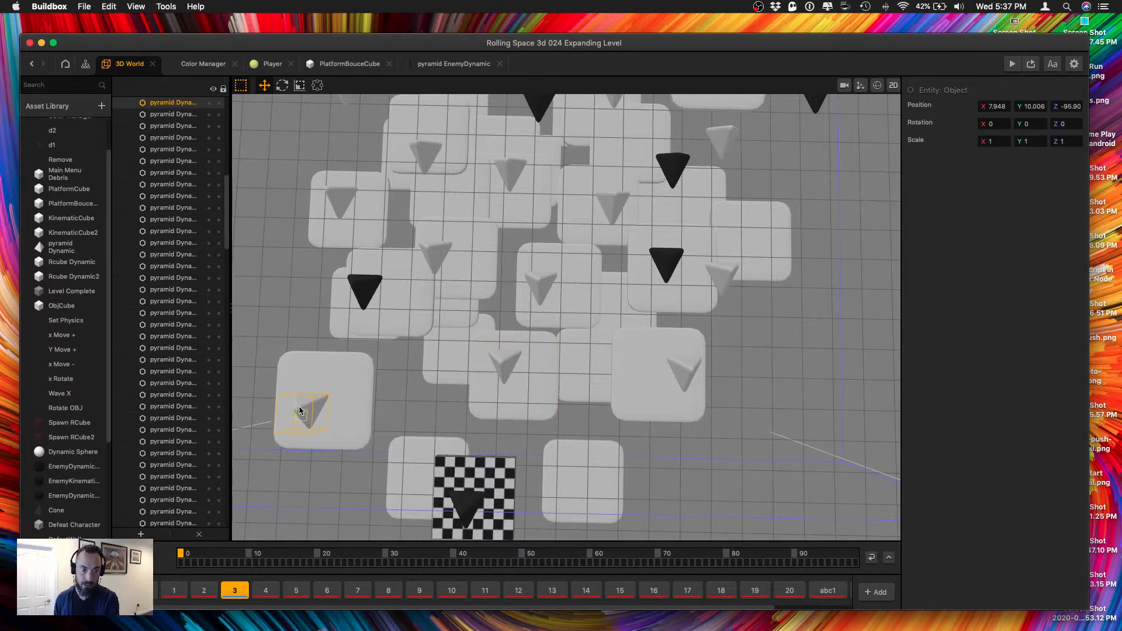
pyautogui.click(342, 391)
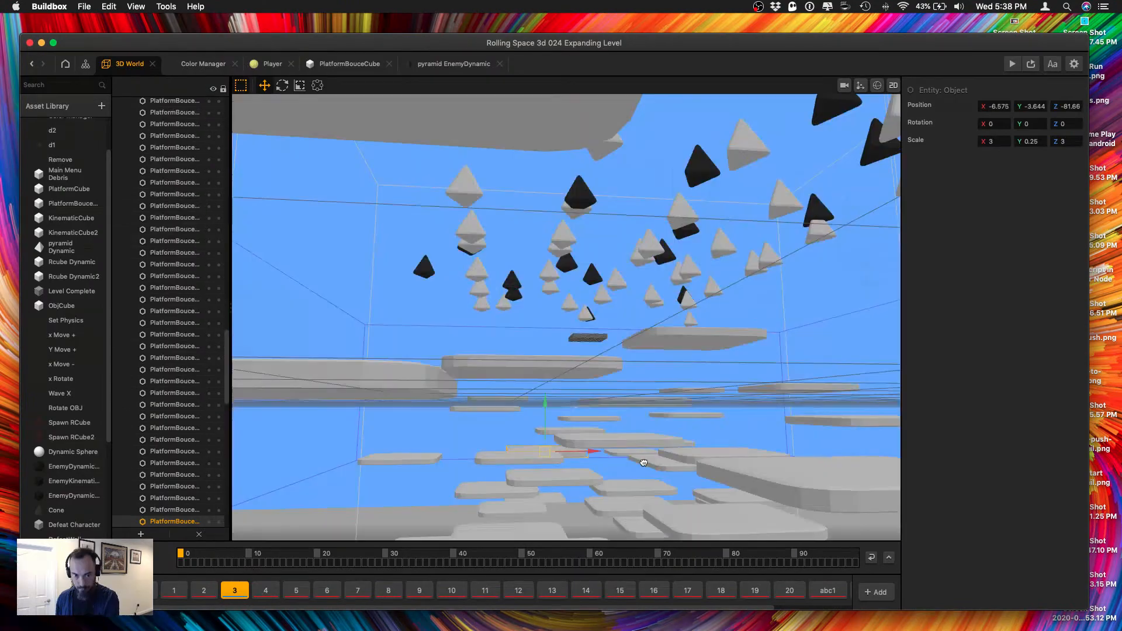
pyautogui.moveTo(643, 461); pyautogui.dragTo(513, 443, button='middle')
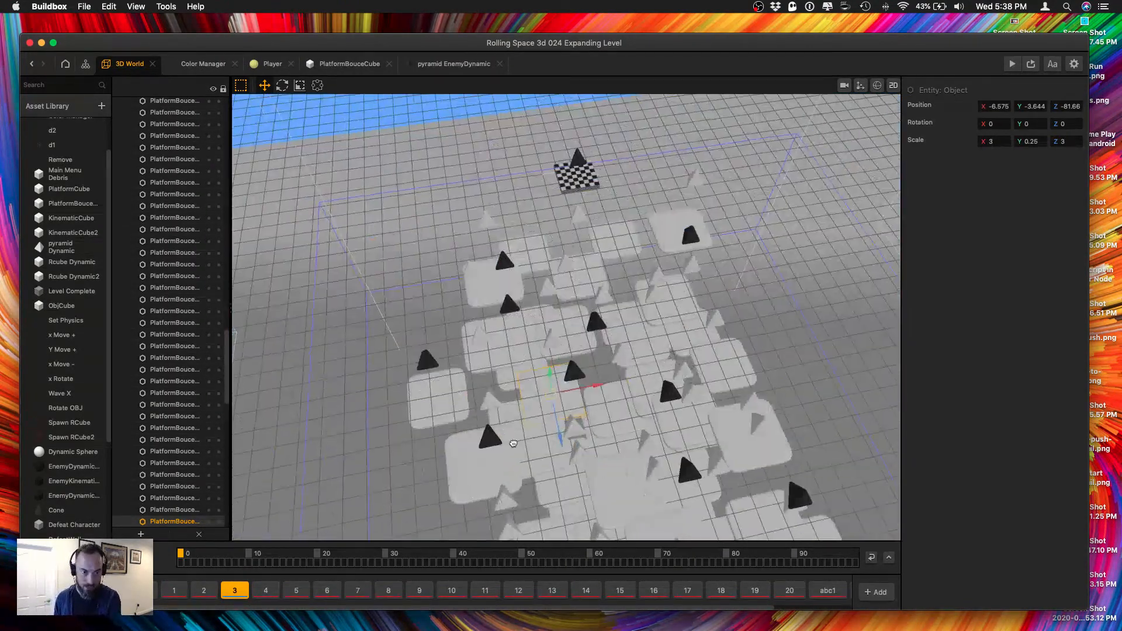
pyautogui.scroll(5, 513, 443)
pyautogui.moveTo(448, 220); pyautogui.dragTo(506, 370, button='middle')
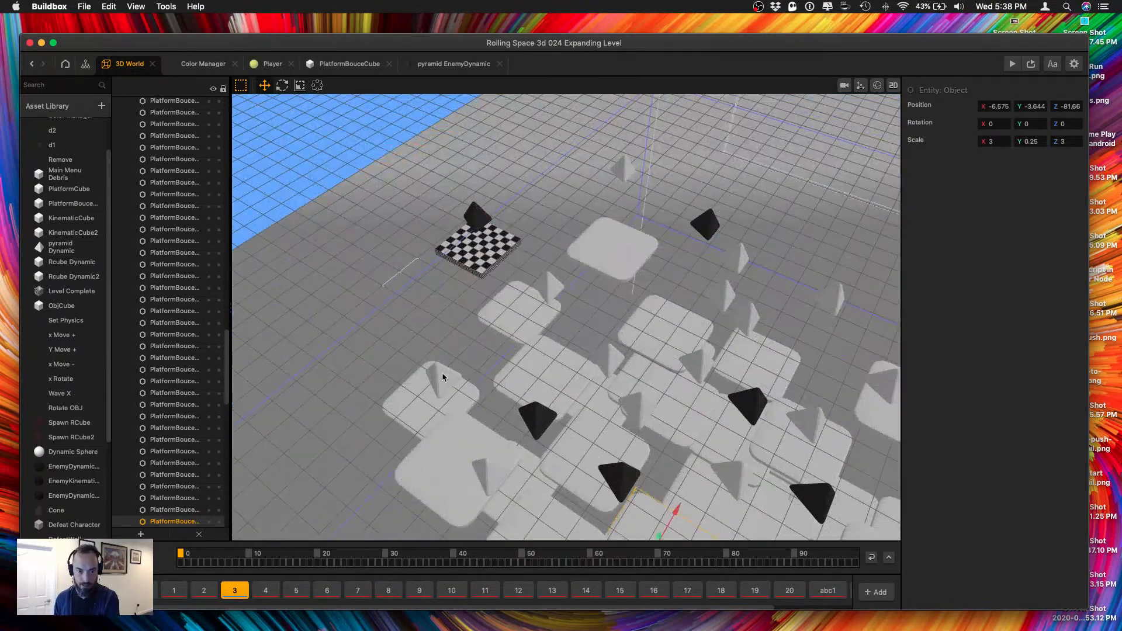
pyautogui.click(442, 376)
pyautogui.moveTo(443, 377); pyautogui.dragTo(500, 431)
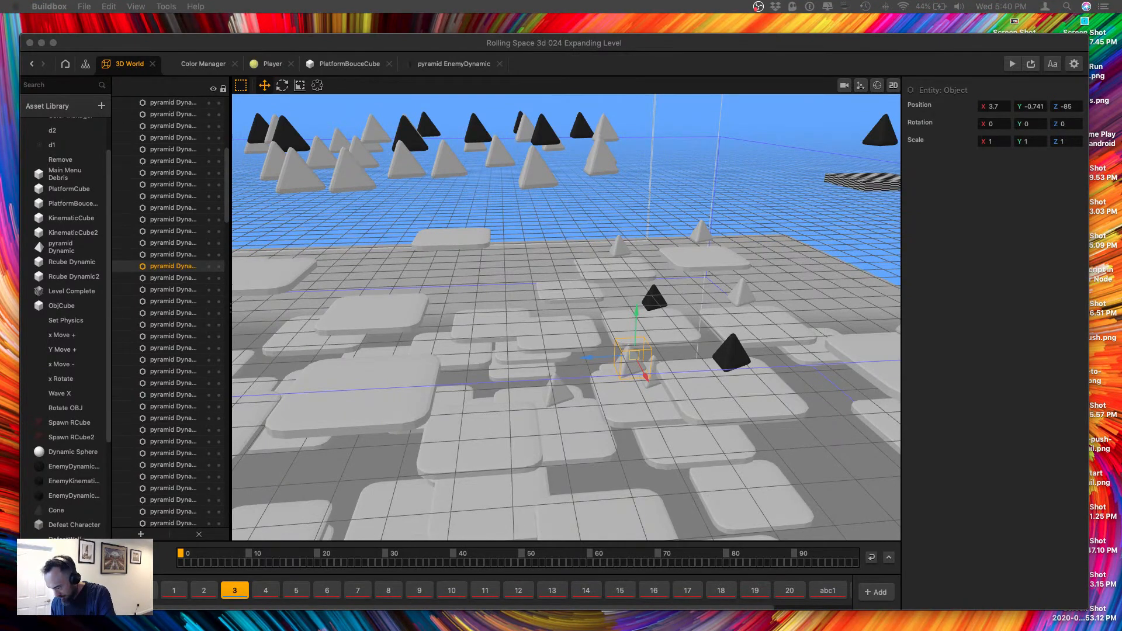
# Move the pyramid Dynamic at Z -85 away from its close neighbour, to X about 9.58.
pyautogui.moveTo(702, 409); pyautogui.dragTo(579, 429, button='right')
pyautogui.moveTo(435, 412); pyautogui.dragTo(701, 285)
pyautogui.moveTo(795, 215); pyautogui.dragTo(664, 360, button='middle')
pyautogui.click(657, 357)
pyautogui.click(645, 364)
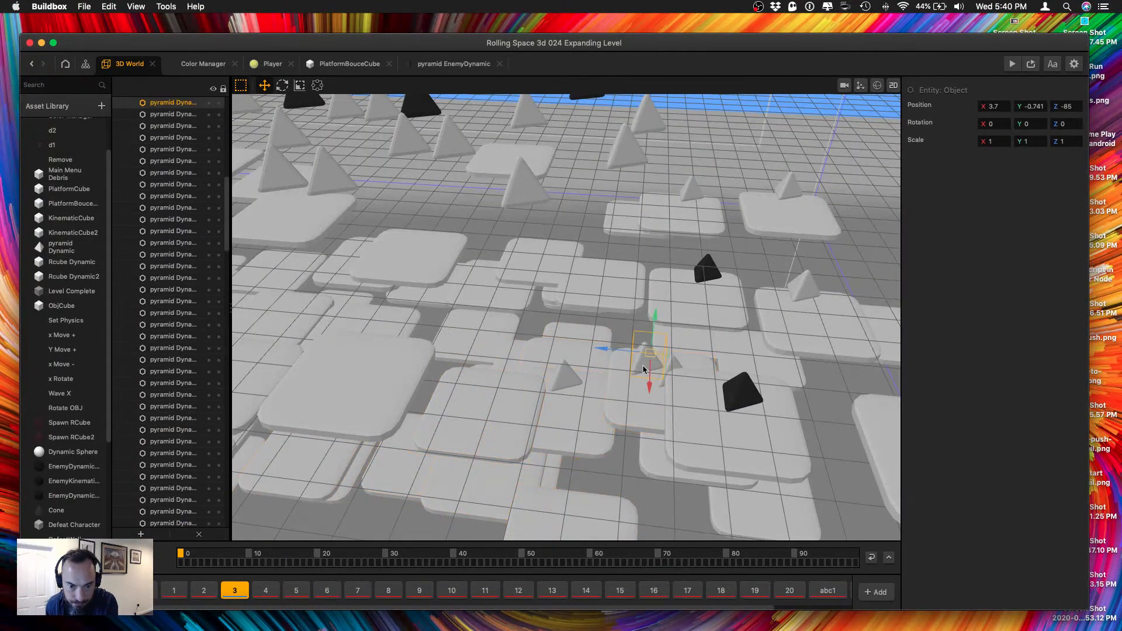
pyautogui.moveTo(652, 385); pyautogui.dragTo(642, 500)
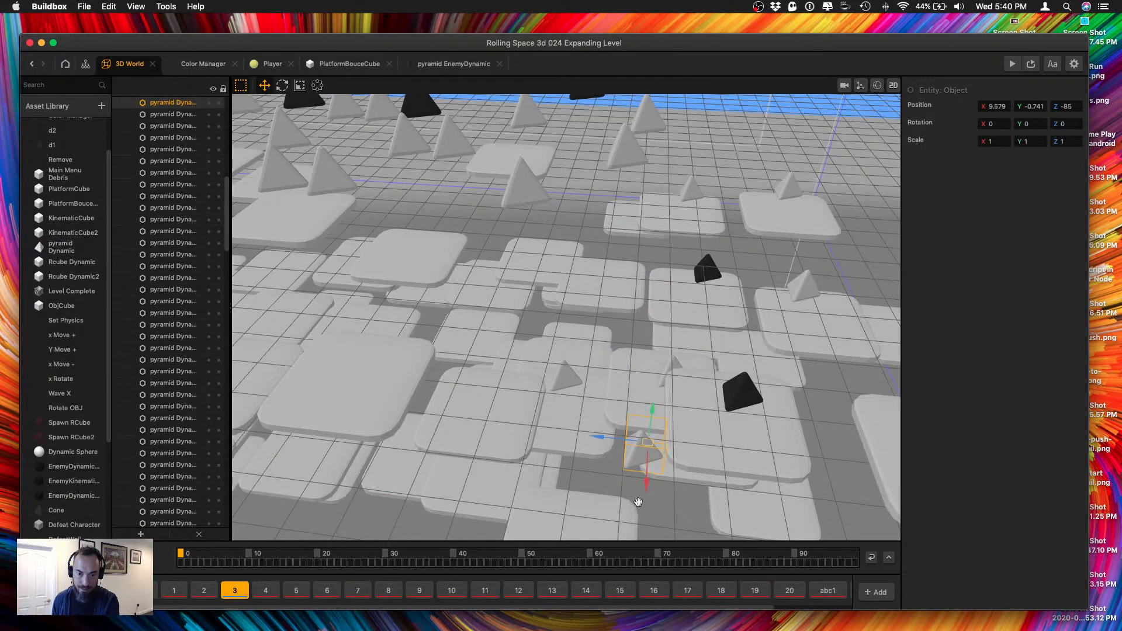
# Reposition the enemy pyramid over the isolated outer platform to about X -18.5, Y -2.69, Z -83.62.
pyautogui.moveTo(638, 502); pyautogui.dragTo(664, 410, button='middle')
pyautogui.moveTo(680, 400); pyautogui.dragTo(672, 514)
pyautogui.scroll(1, 671, 508)
pyautogui.moveTo(656, 467); pyautogui.dragTo(594, 464)
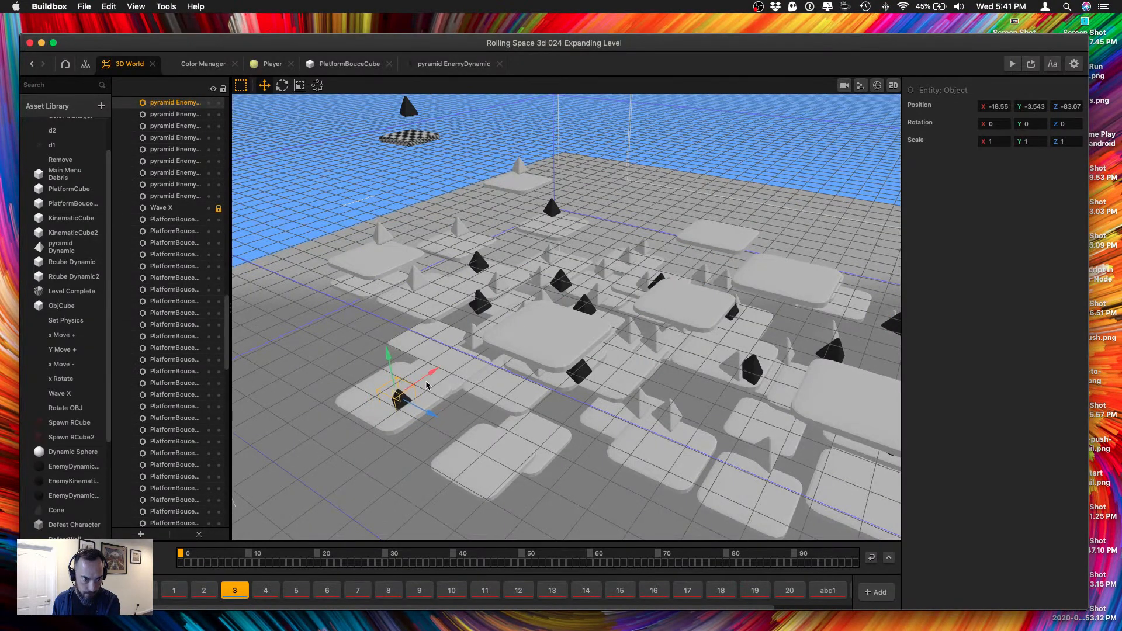
pyautogui.moveTo(423, 410); pyautogui.dragTo(417, 407)
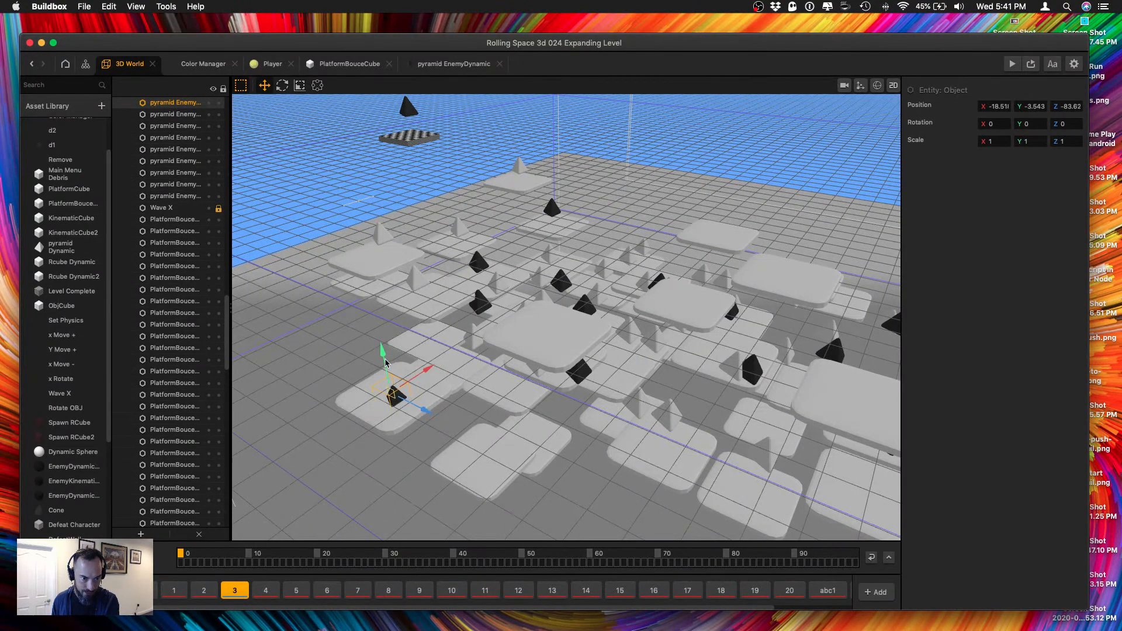
pyautogui.moveTo(385, 359); pyautogui.dragTo(382, 346)
# Examine the enemy and Dynamic pyramids near the middle platforms from above and from the side.
pyautogui.moveTo(458, 264); pyautogui.dragTo(433, 294, button='right')
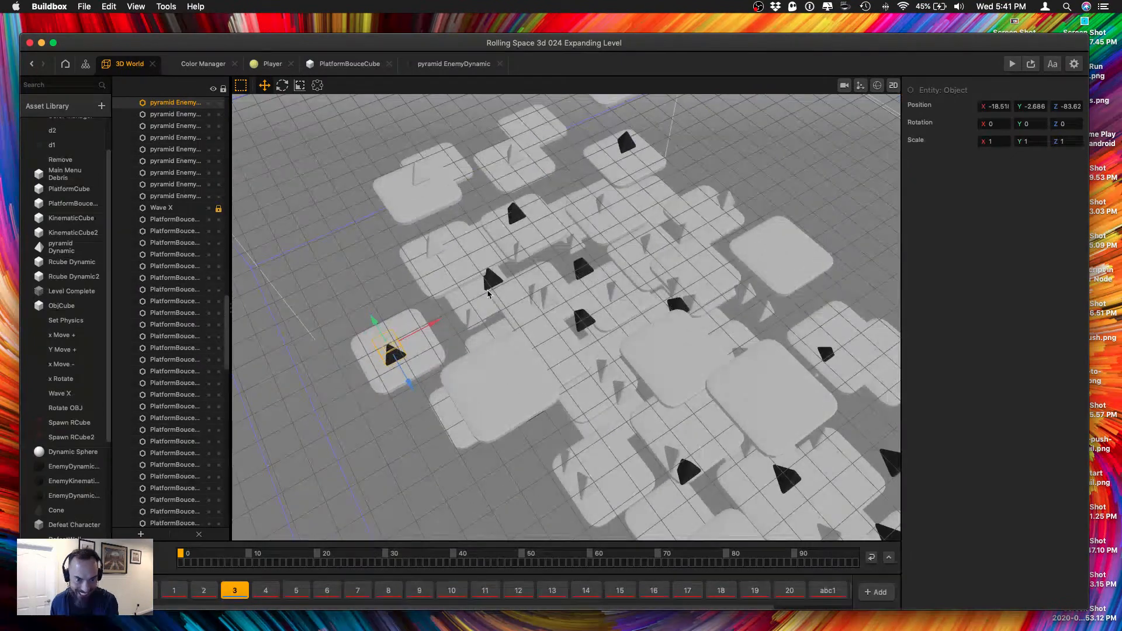
pyautogui.click(492, 280)
pyautogui.moveTo(496, 281); pyautogui.dragTo(596, 280, button='middle')
pyautogui.scroll(5, 524, 369)
pyautogui.click(653, 337)
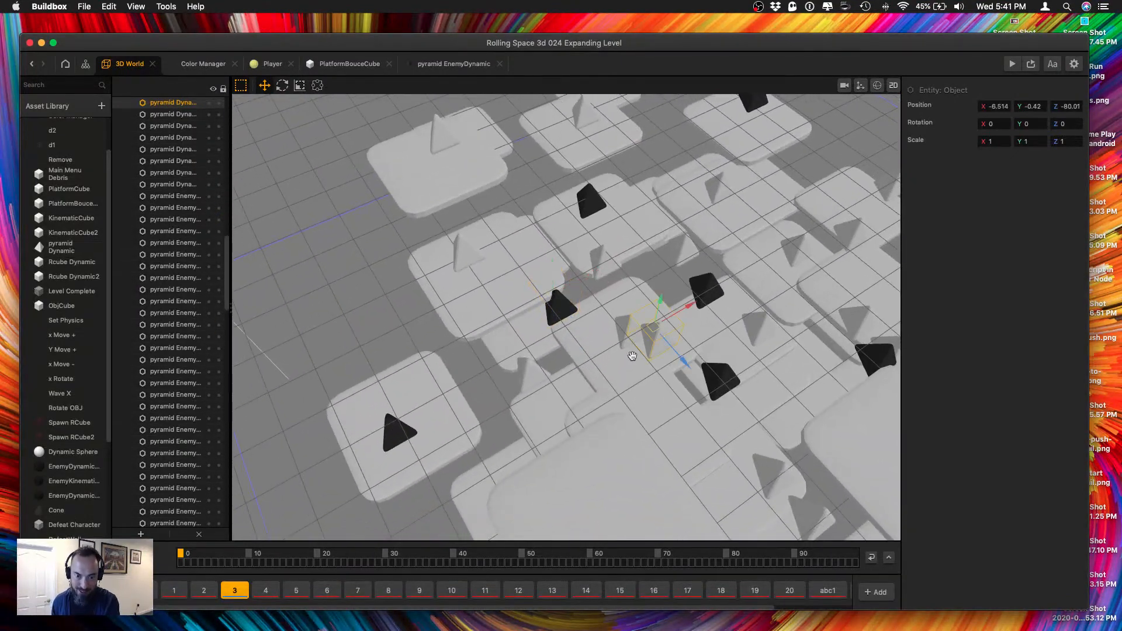
pyautogui.scroll(5, 633, 358)
pyautogui.moveTo(635, 359); pyautogui.dragTo(568, 352, button='right')
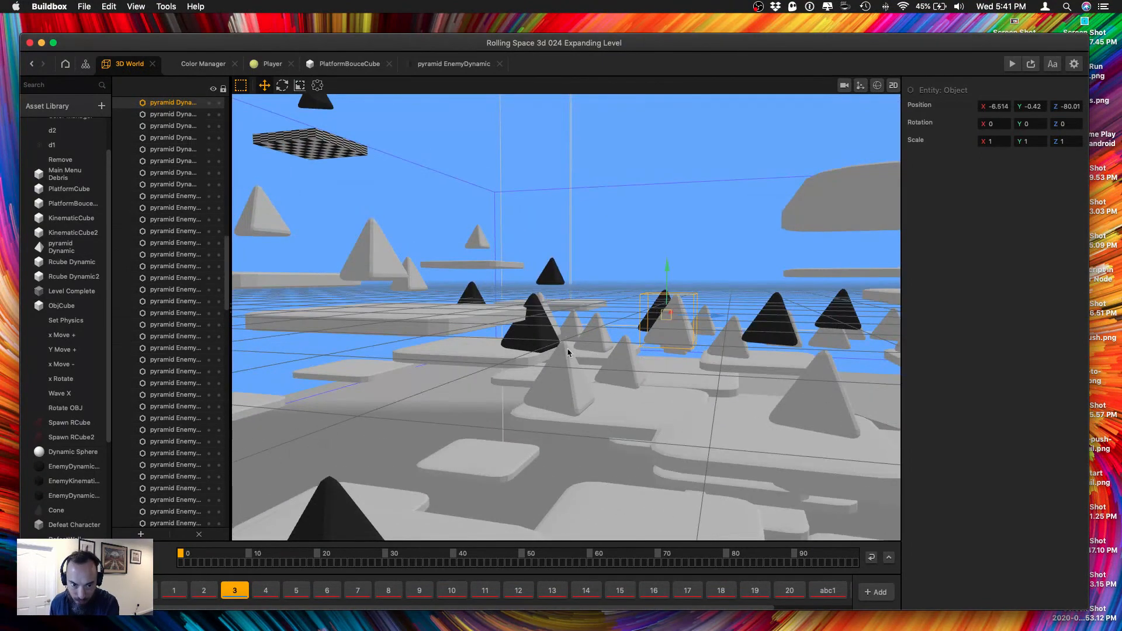
pyautogui.scroll(-3, 575, 383)
pyautogui.click(625, 360)
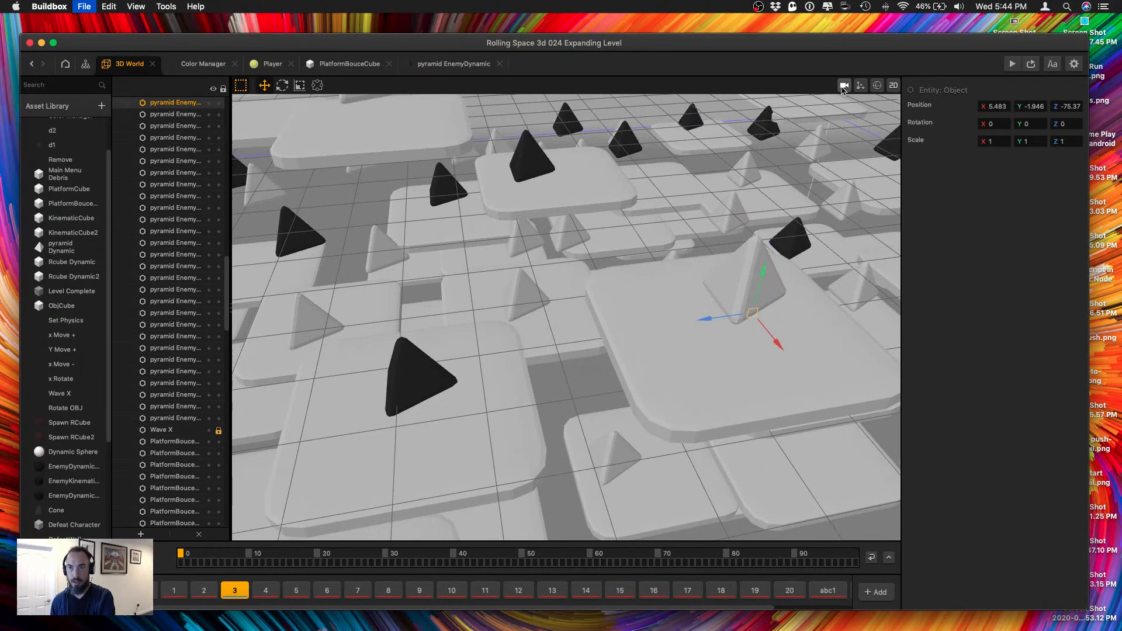
# Save the project and test the expanded section in the preview, continuing play after the game over.
pyautogui.press('super+s')
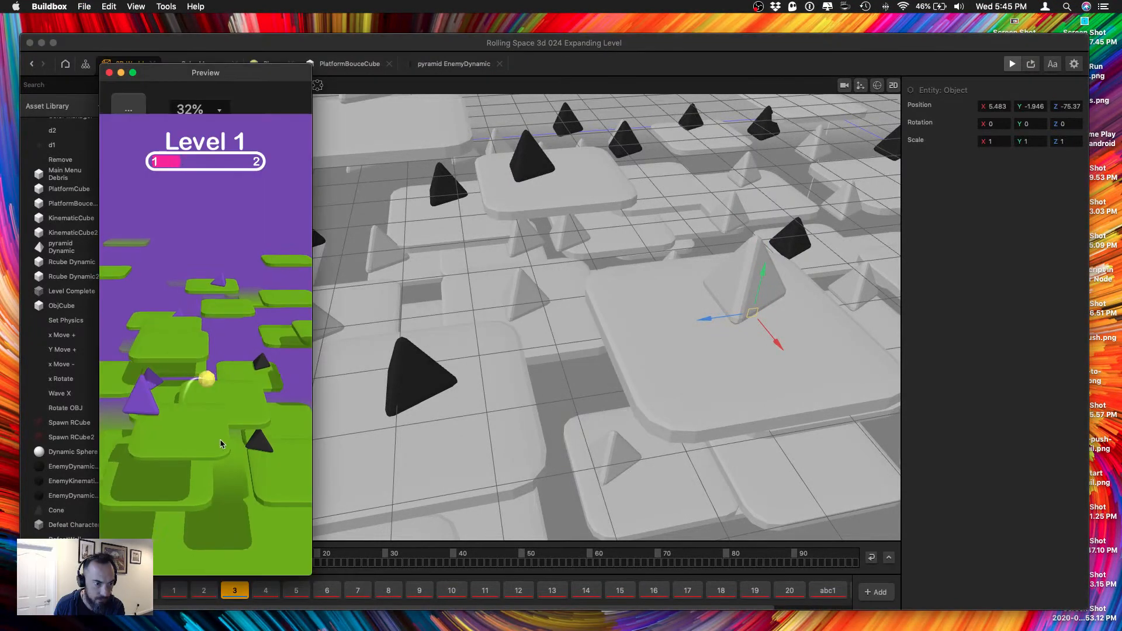
pyautogui.moveTo(220, 444)
pyautogui.mouseDown()
pyautogui.moveTo(239, 450)
pyautogui.moveTo(172, 453)
pyautogui.moveTo(199, 438)
pyautogui.moveTo(187, 426)
pyautogui.moveTo(236, 401)
pyautogui.moveTo(189, 425)
pyautogui.moveTo(221, 396)
pyautogui.moveTo(205, 419)
pyautogui.mouseUp()
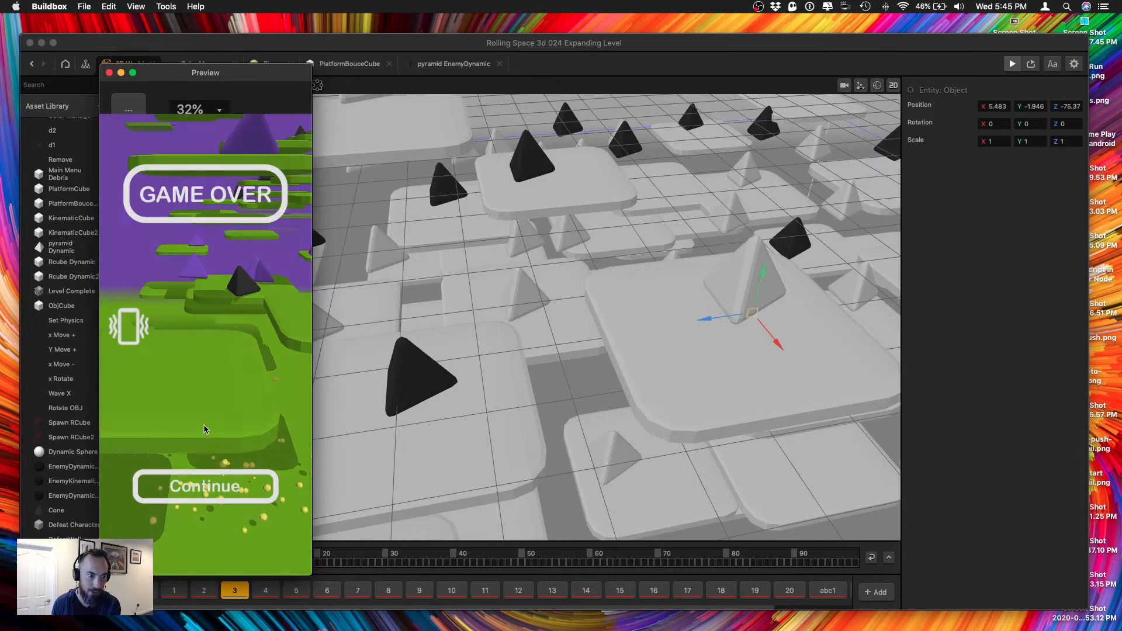
pyautogui.click(214, 476)
pyautogui.moveTo(216, 461)
pyautogui.mouseDown()
pyautogui.moveTo(210, 493)
pyautogui.moveTo(198, 446)
pyautogui.moveTo(191, 485)
pyautogui.mouseUp()
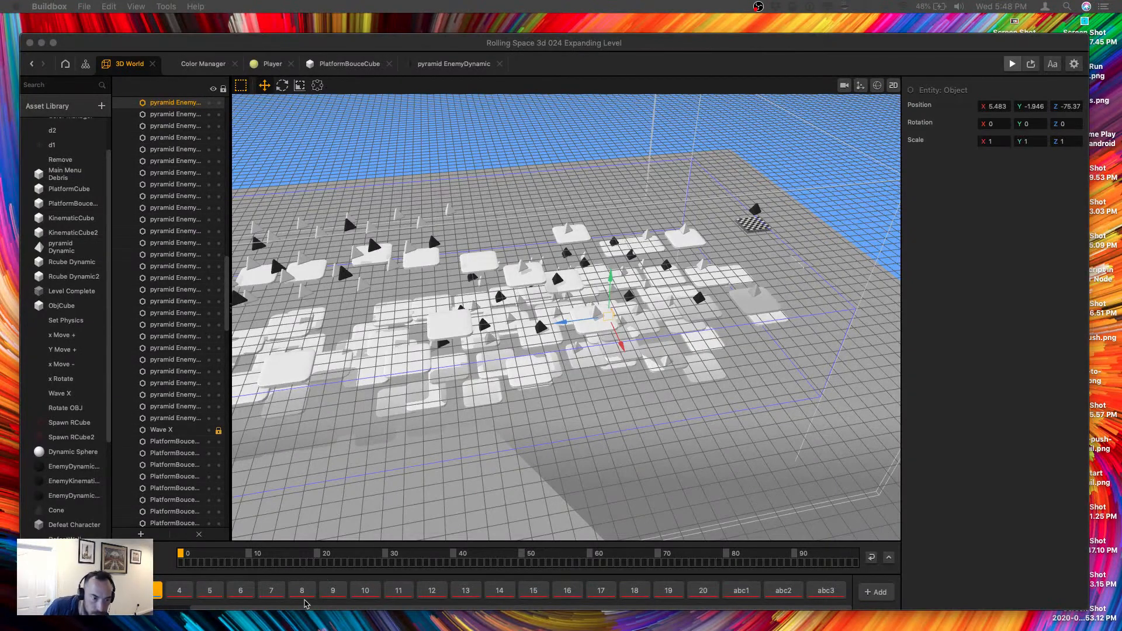
# Open level section 4 and move its checkered Level Complete platform to Z -100.
pyautogui.click(291, 501)
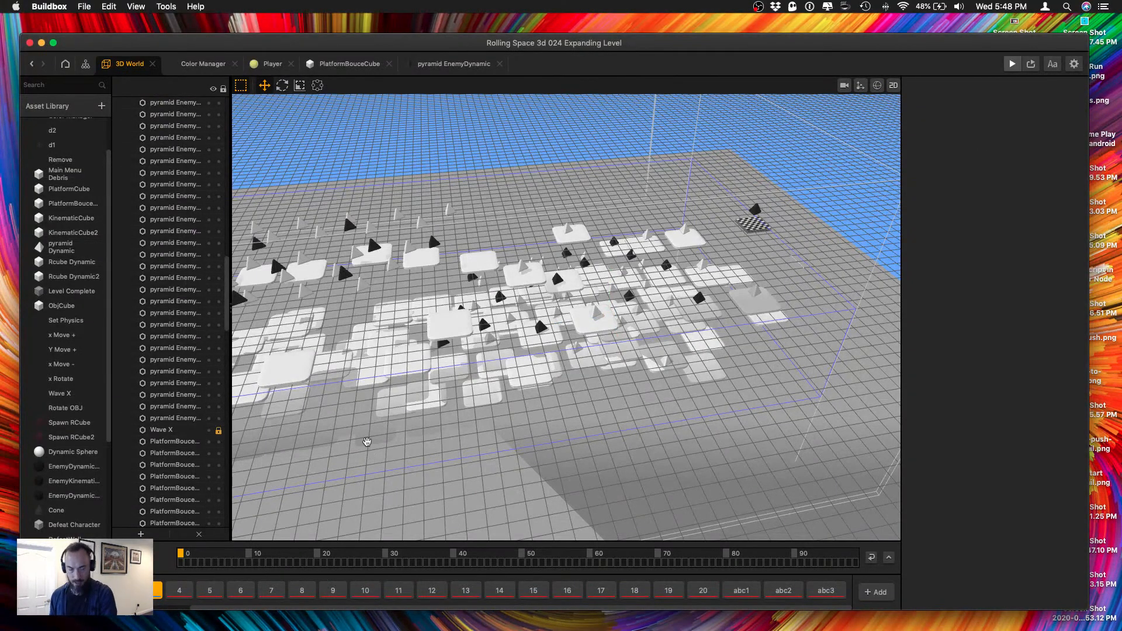
pyautogui.moveTo(367, 441); pyautogui.dragTo(428, 434, button='right')
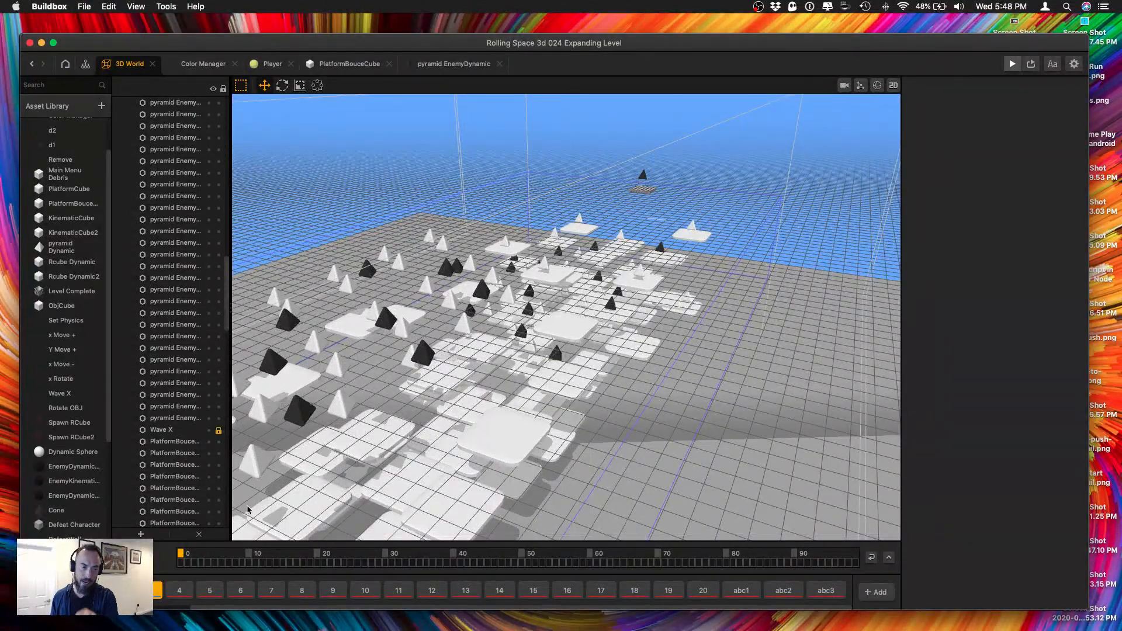
pyautogui.click(186, 597)
pyautogui.scroll(-10, 496, 409)
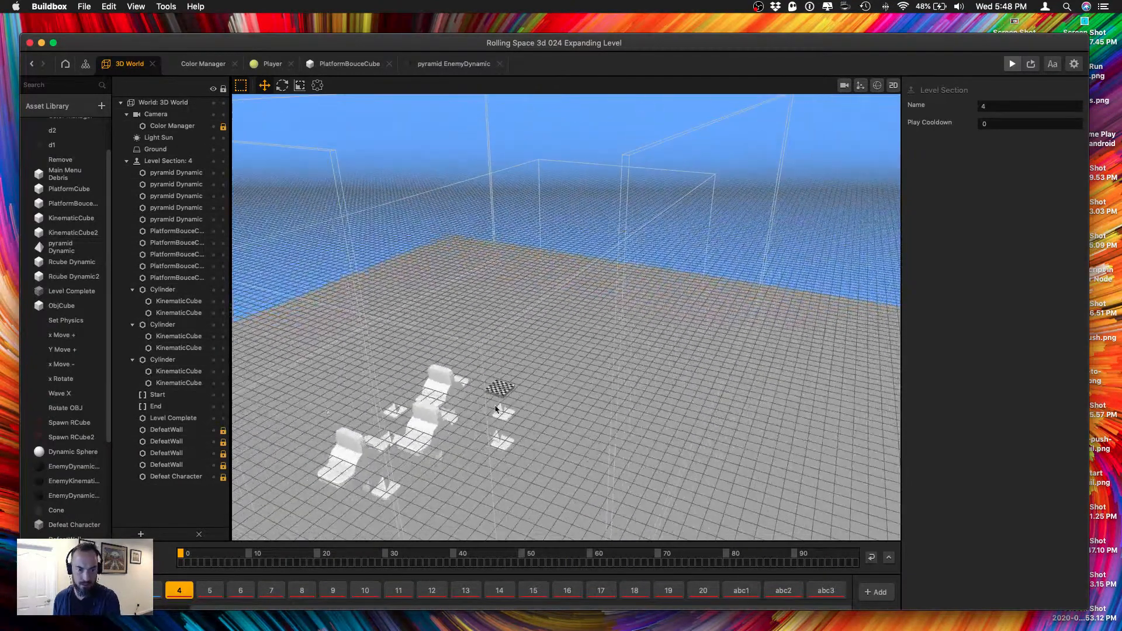
pyautogui.click(504, 388)
pyautogui.scroll(2, 466, 412)
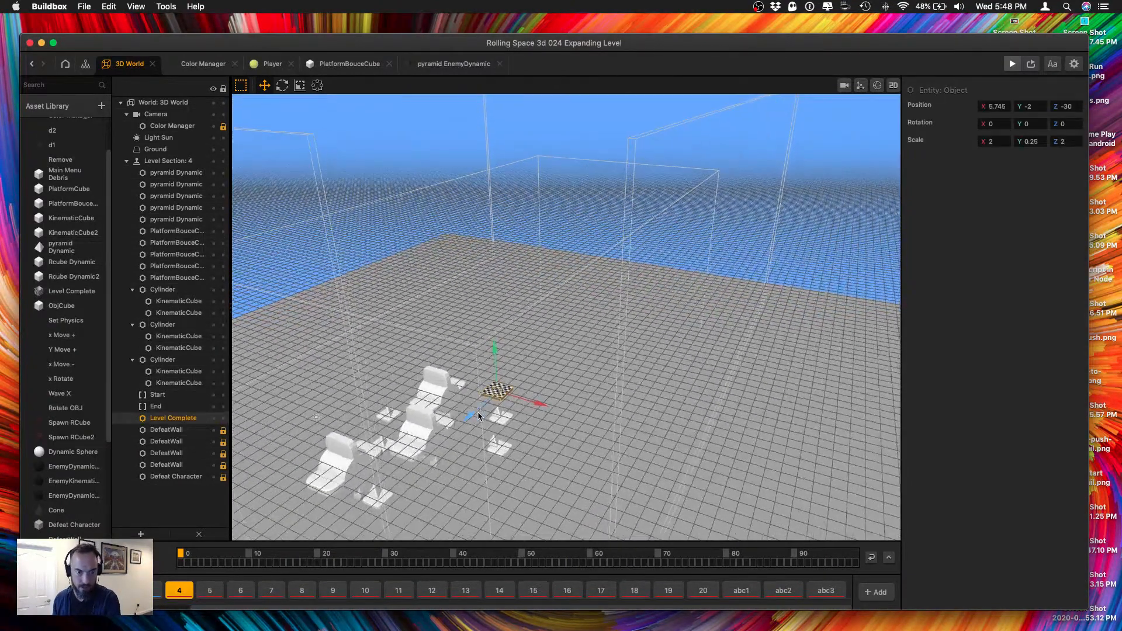
pyautogui.moveTo(477, 416); pyautogui.dragTo(612, 252)
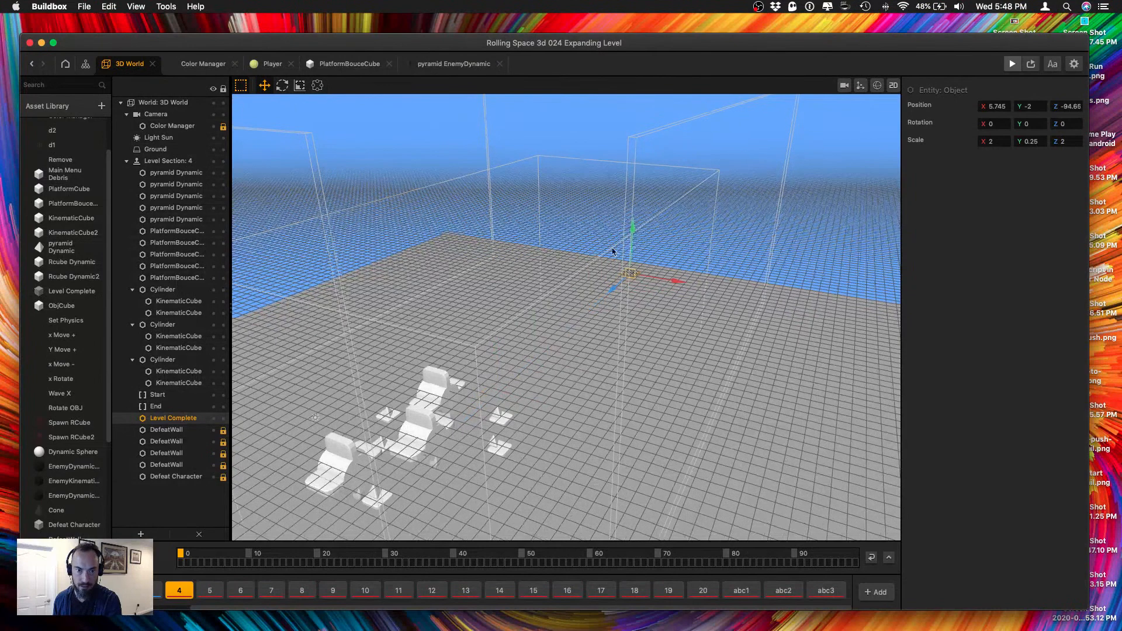
pyautogui.moveTo(1062, 106); pyautogui.dragTo(1121, 105)
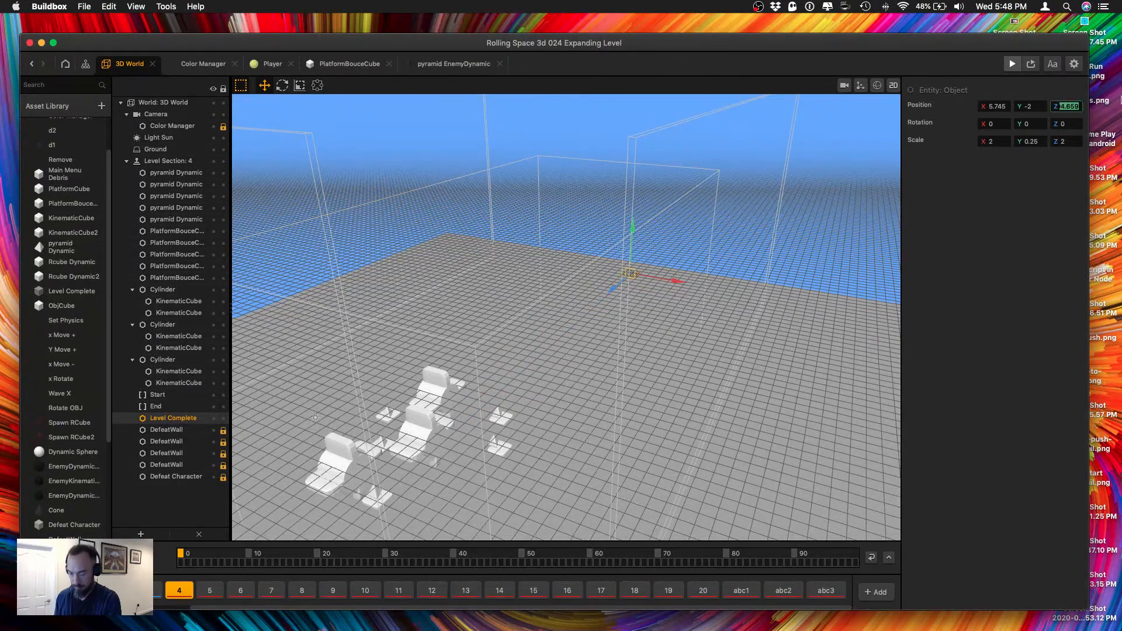
pyautogui.write('-100')
pyautogui.press('Tab')
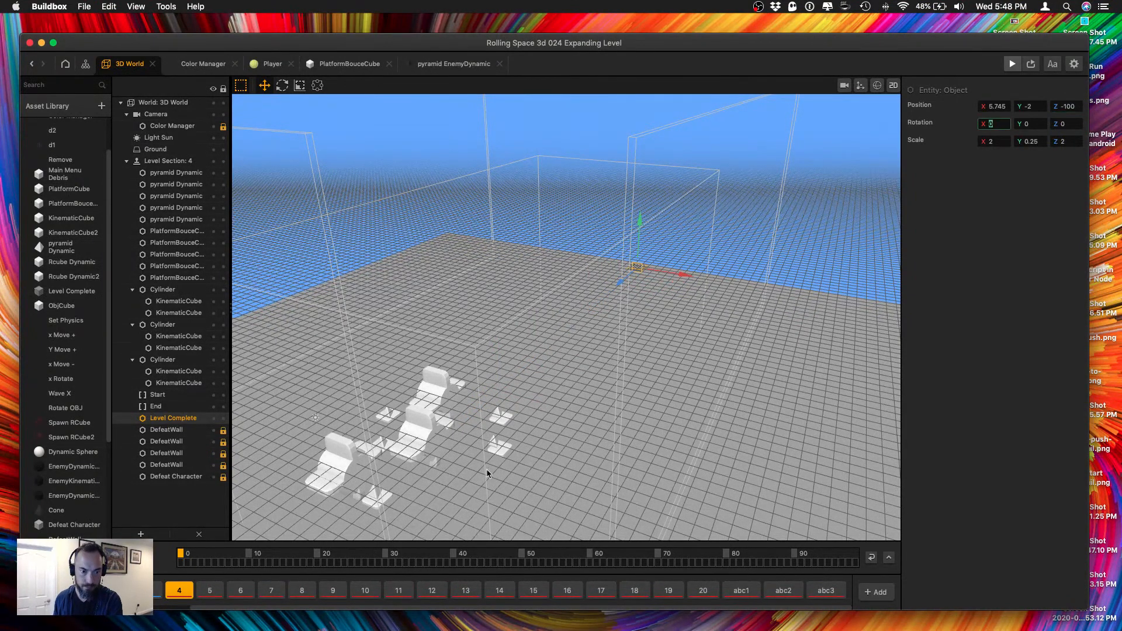
# Try duplicating all of section 4's pyramids, bounce platforms and cylinders toward the Level Complete platform.
pyautogui.moveTo(486, 469); pyautogui.dragTo(309, 479, button='right')
pyautogui.moveTo(278, 406); pyautogui.dragTo(339, 342, button='middle')
pyautogui.click(313, 327)
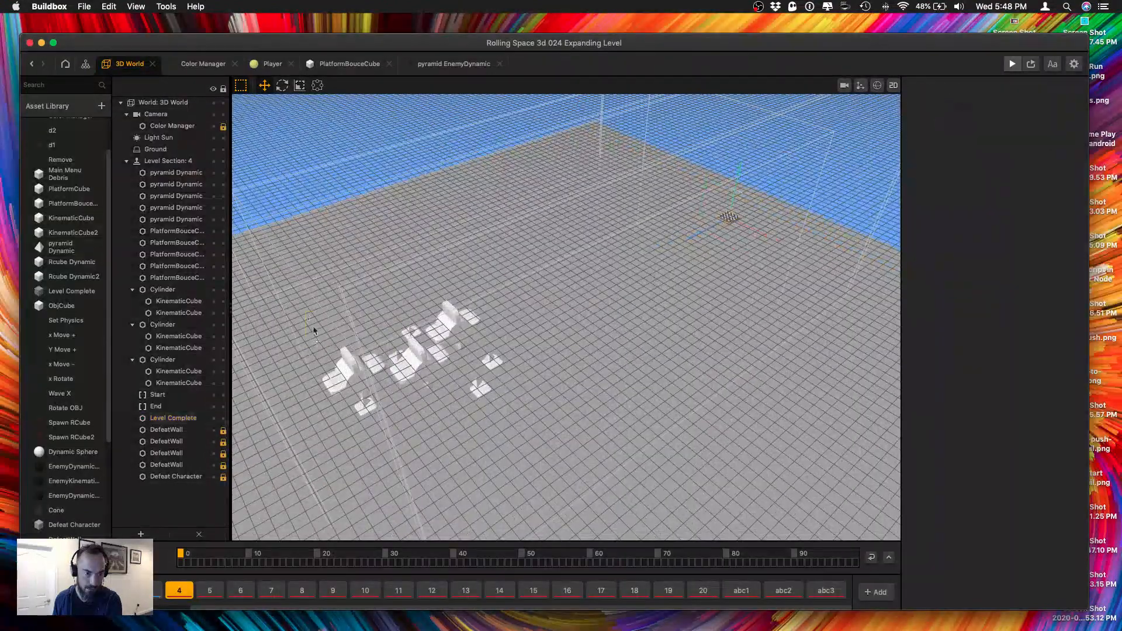
pyautogui.moveTo(313, 328); pyautogui.dragTo(531, 445)
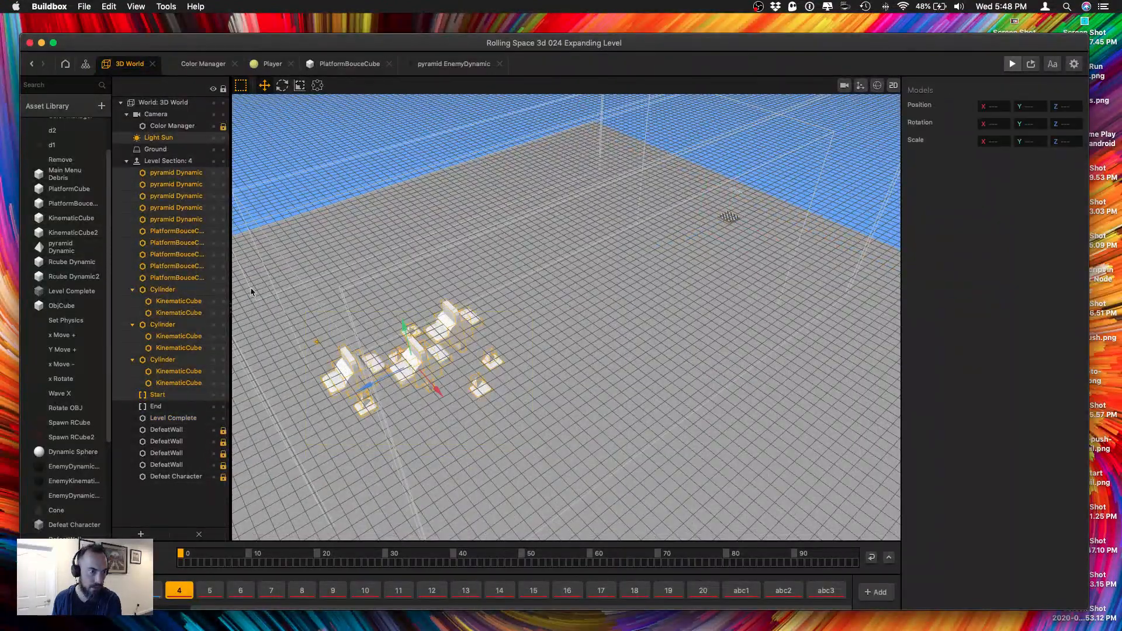
pyautogui.keyDown('super'); pyautogui.click(158, 139); pyautogui.keyUp('super')
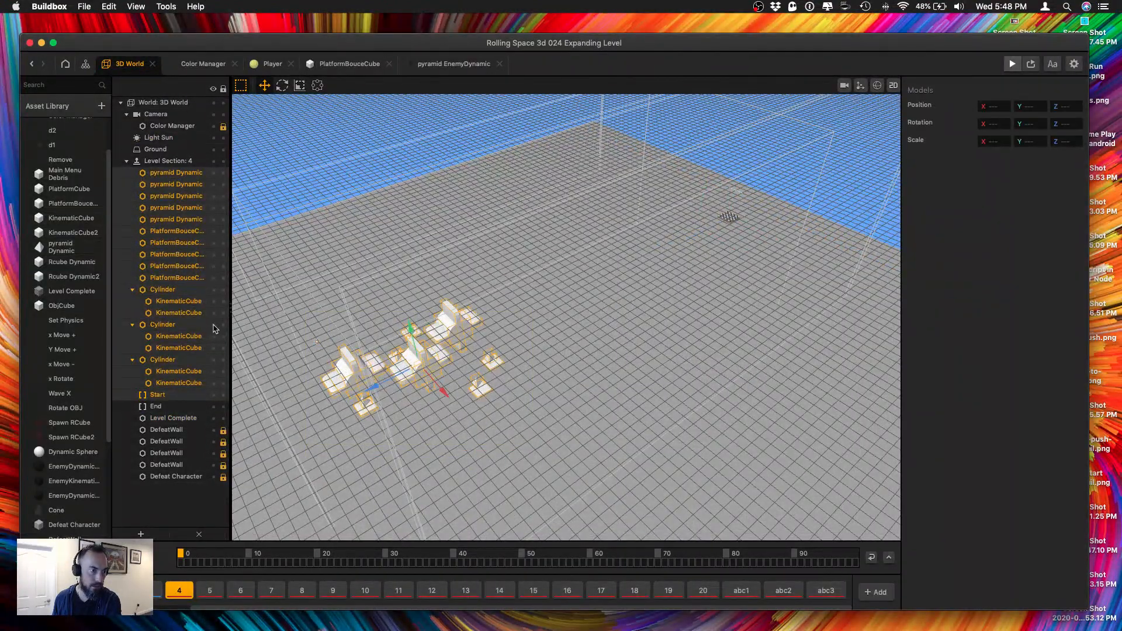
pyautogui.keyDown('super'); pyautogui.click(158, 396); pyautogui.keyUp('super')
pyautogui.moveTo(579, 500); pyautogui.dragTo(555, 464, button='right')
pyautogui.press('super+d')
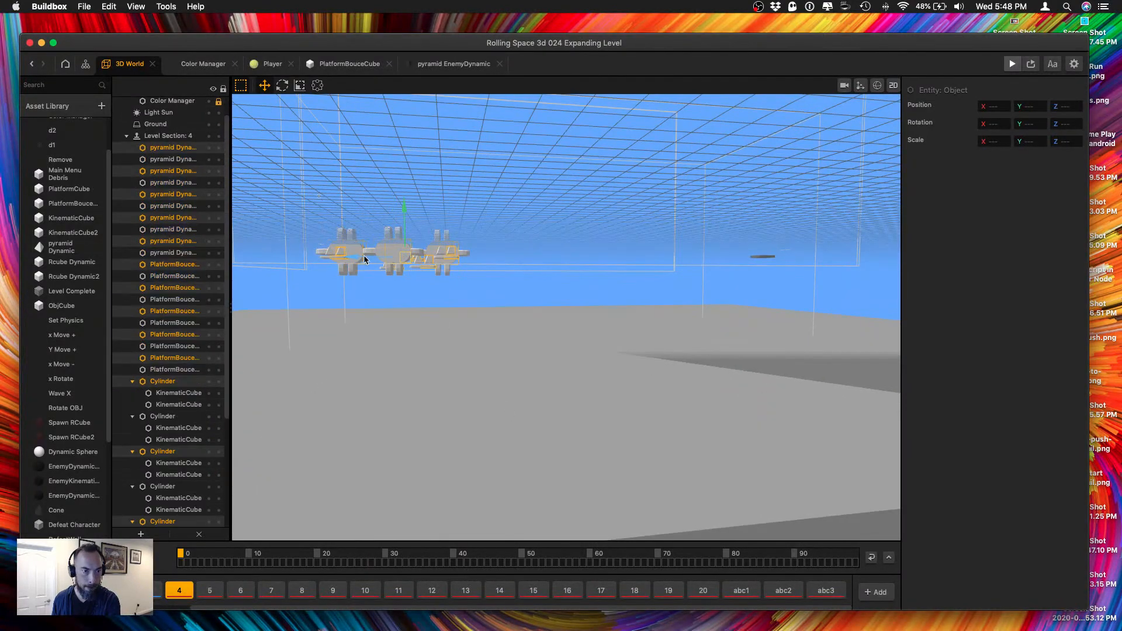
pyautogui.moveTo(366, 260); pyautogui.dragTo(488, 262)
pyautogui.moveTo(488, 262); pyautogui.dragTo(537, 346, button='right')
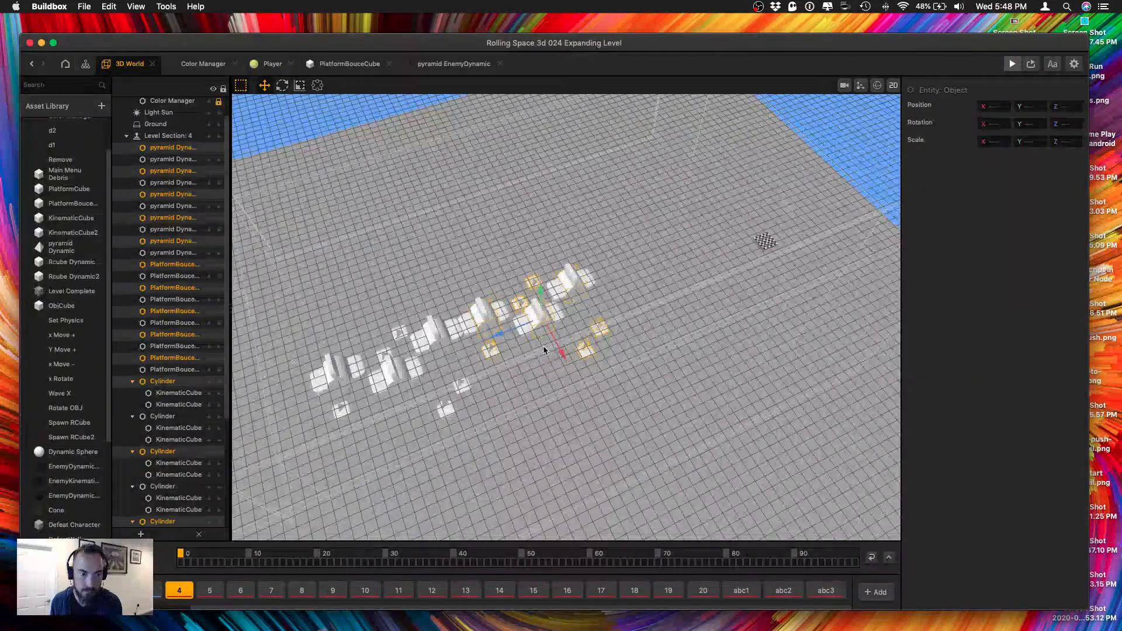
pyautogui.press('super+z')
pyautogui.press('super+z')
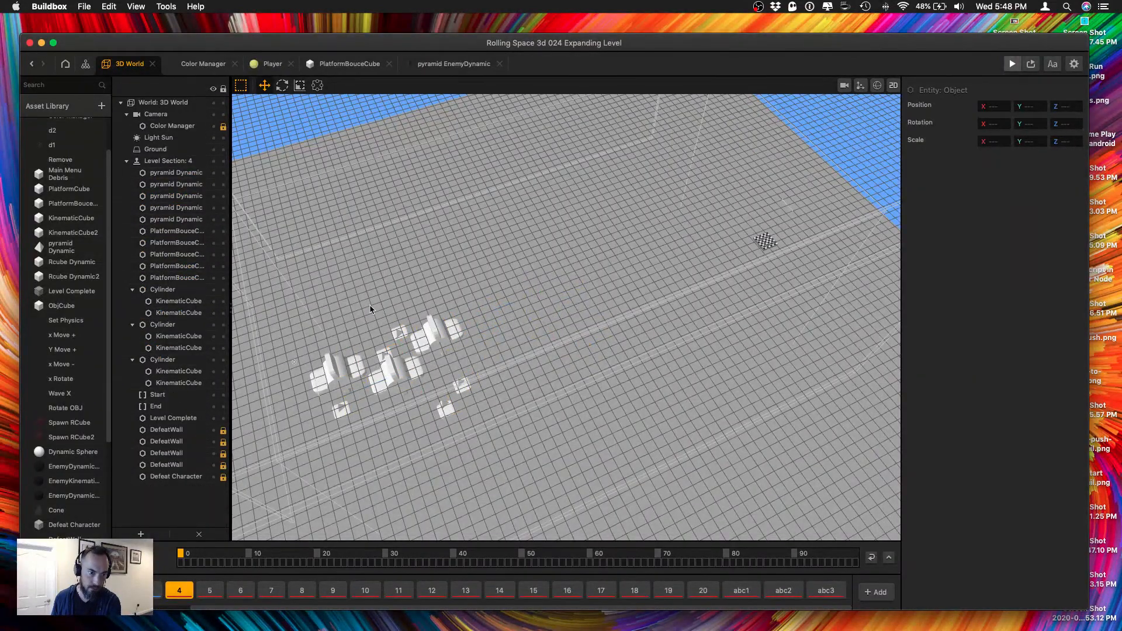
# Duplicate four pyramids, four bounce platforms and two cylinders with their cubes, placing the copy ahead toward the Level Complete platform.
pyautogui.moveTo(421, 386); pyautogui.dragTo(493, 436)
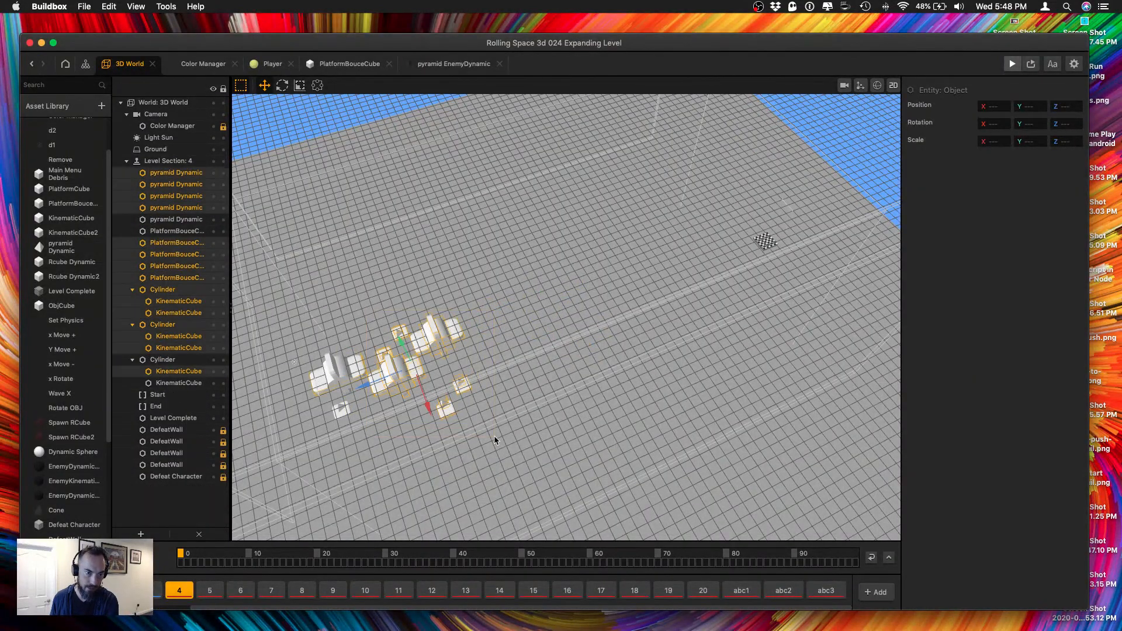
pyautogui.keyDown('super'); pyautogui.click(360, 369); pyautogui.keyUp('super')
pyautogui.moveTo(558, 443); pyautogui.dragTo(555, 442, button='right')
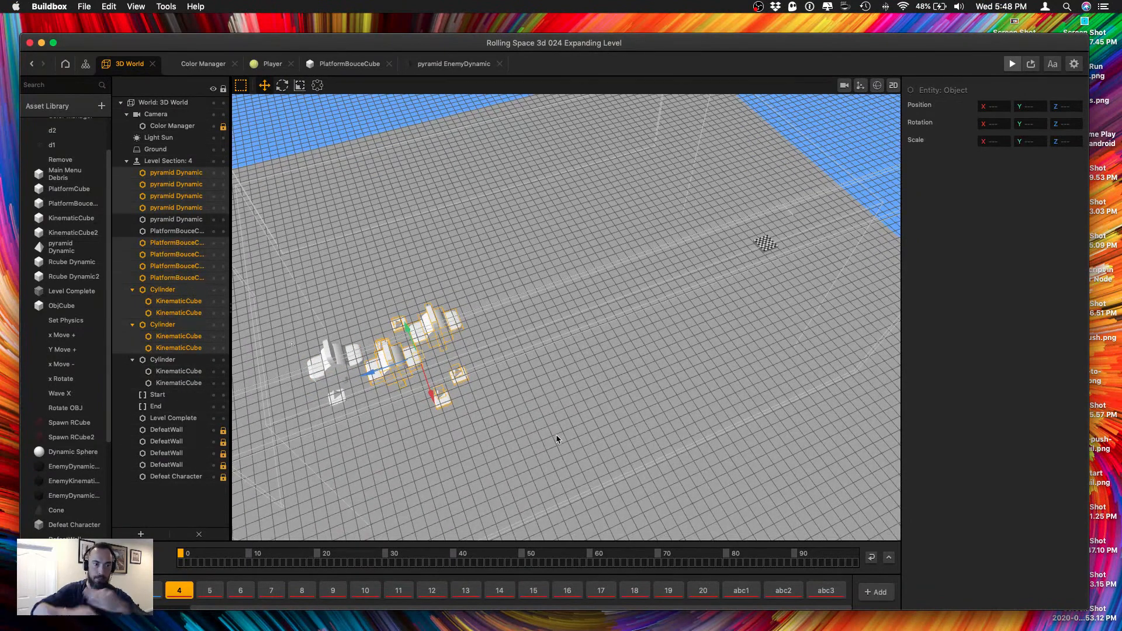
pyautogui.moveTo(556, 438); pyautogui.dragTo(479, 412, button='right')
pyautogui.press('super+d')
pyautogui.moveTo(371, 329); pyautogui.dragTo(465, 321)
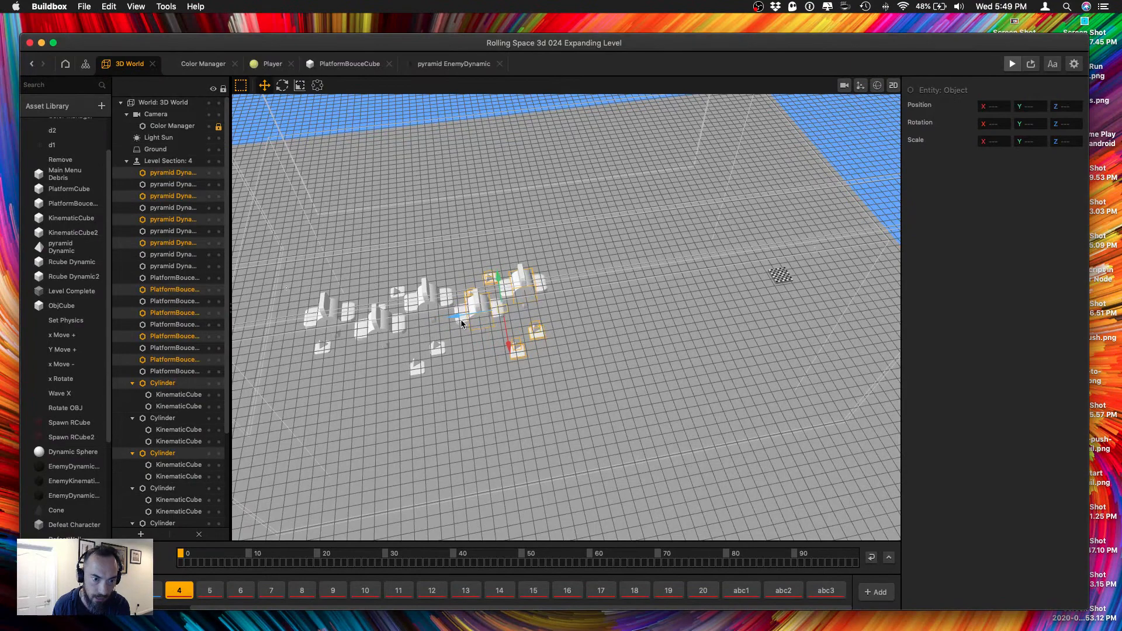
# Duplicate the copied obstacle group again and place the new copy farther ahead, closer to the Level Complete platform.
pyautogui.moveTo(546, 371); pyautogui.dragTo(490, 357, button='right')
pyautogui.press('super+d')
pyautogui.moveTo(458, 316); pyautogui.dragTo(542, 314)
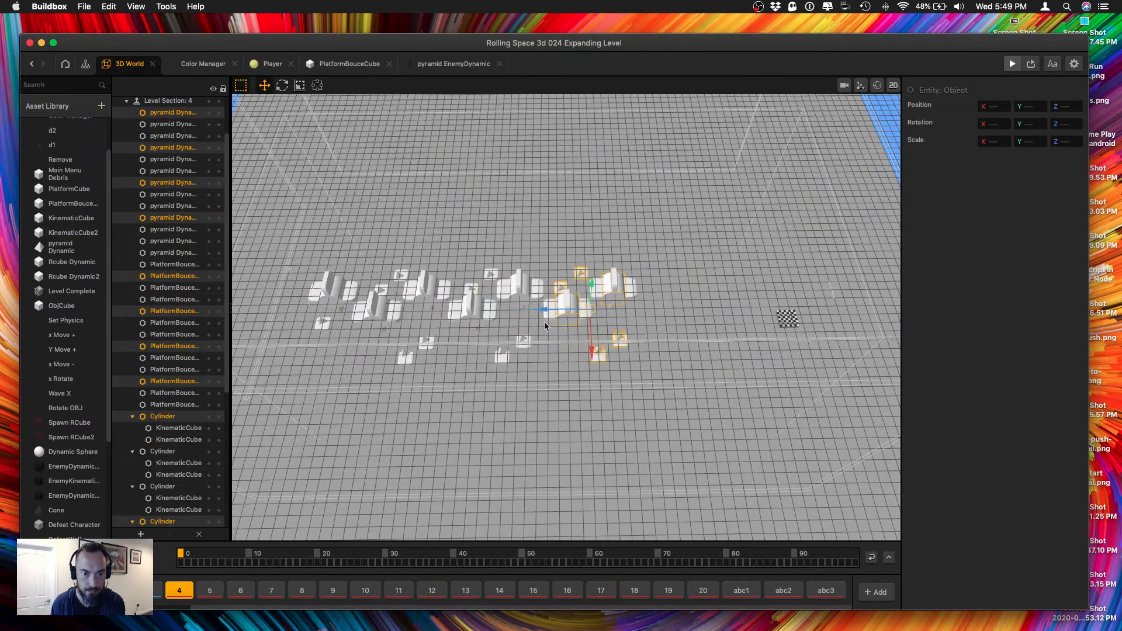
pyautogui.moveTo(545, 321); pyautogui.dragTo(572, 352, button='right')
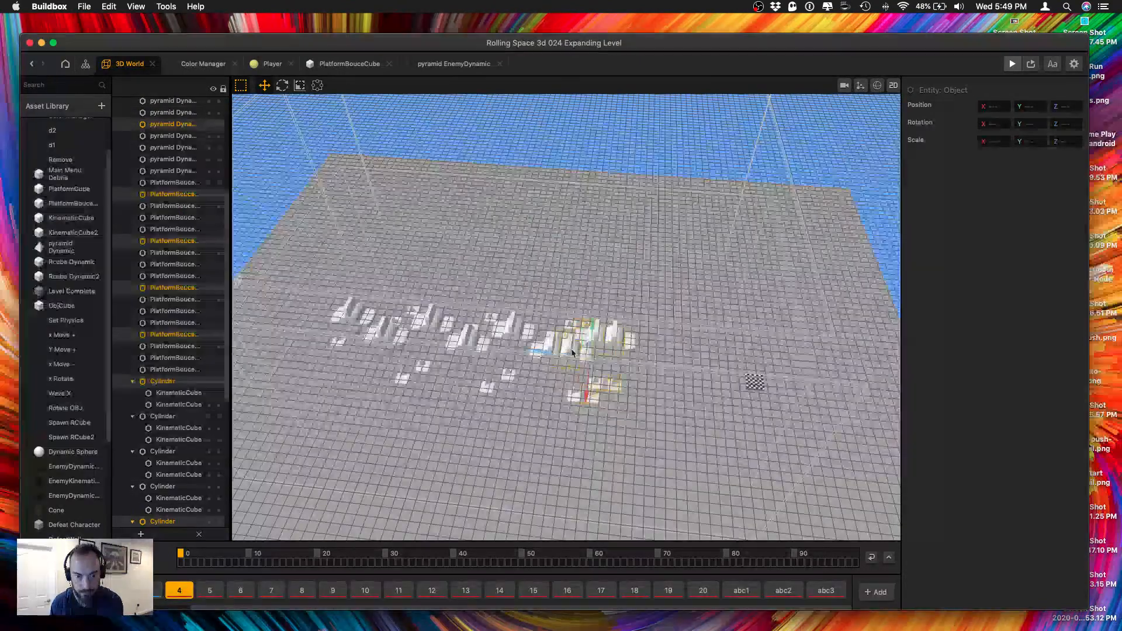
# Duplicate the farthest group of pyramids, bounce platforms and cylinders once more and place the copy ahead at the Level Complete platform.
pyautogui.scroll(3, 643, 336)
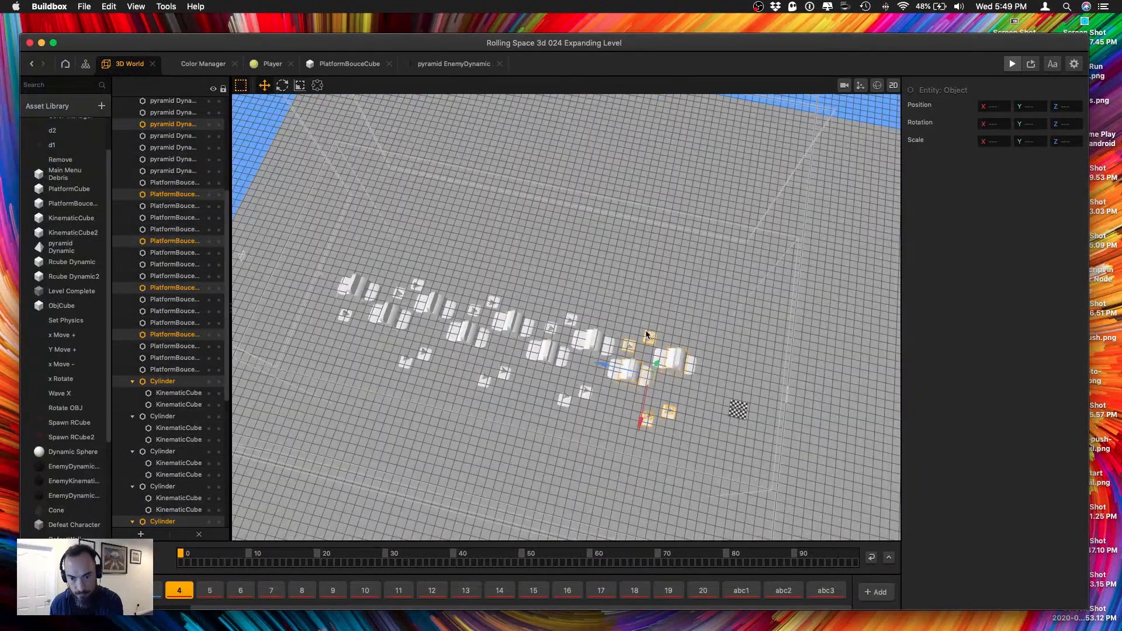
pyautogui.press('super+d')
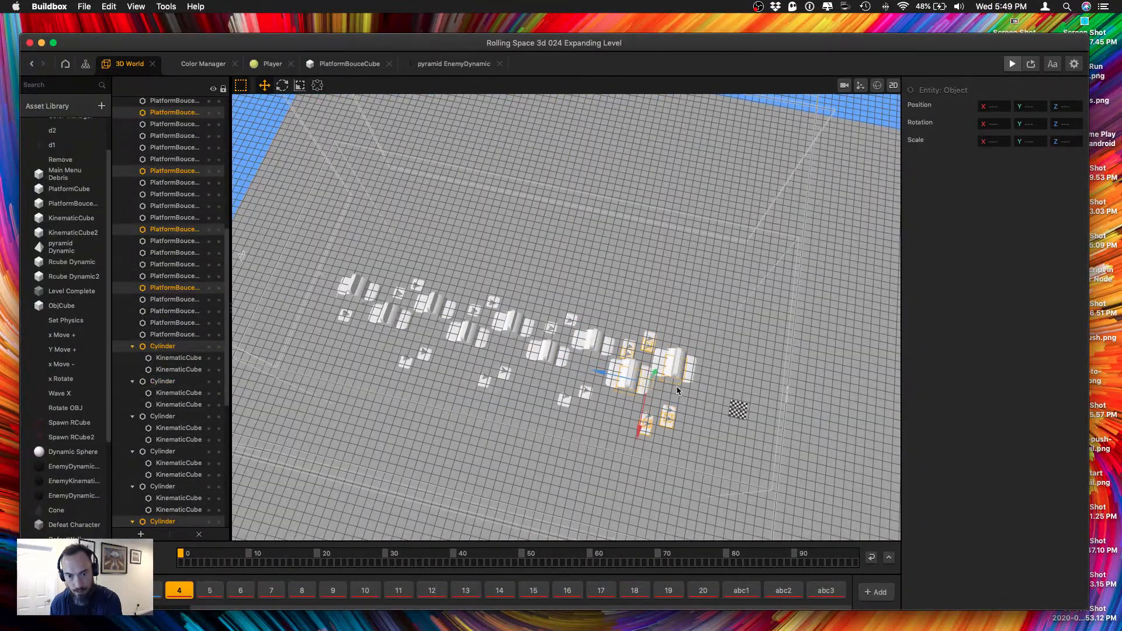
pyautogui.click(662, 382)
pyautogui.moveTo(639, 312); pyautogui.dragTo(705, 460)
pyautogui.keyDown('shift'); pyautogui.moveTo(623, 323); pyautogui.dragTo(674, 421); pyautogui.keyUp('shift')
pyautogui.moveTo(627, 317); pyautogui.dragTo(696, 446)
pyautogui.moveTo(691, 452); pyautogui.dragTo(692, 426, button='right')
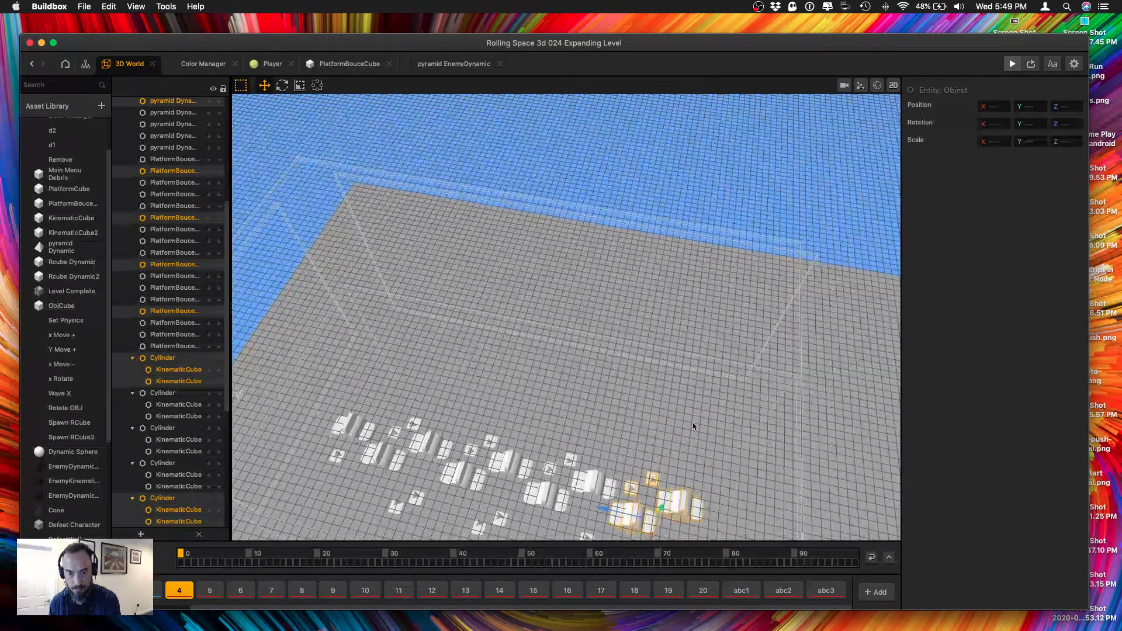
pyautogui.moveTo(682, 469); pyautogui.dragTo(611, 432, button='right')
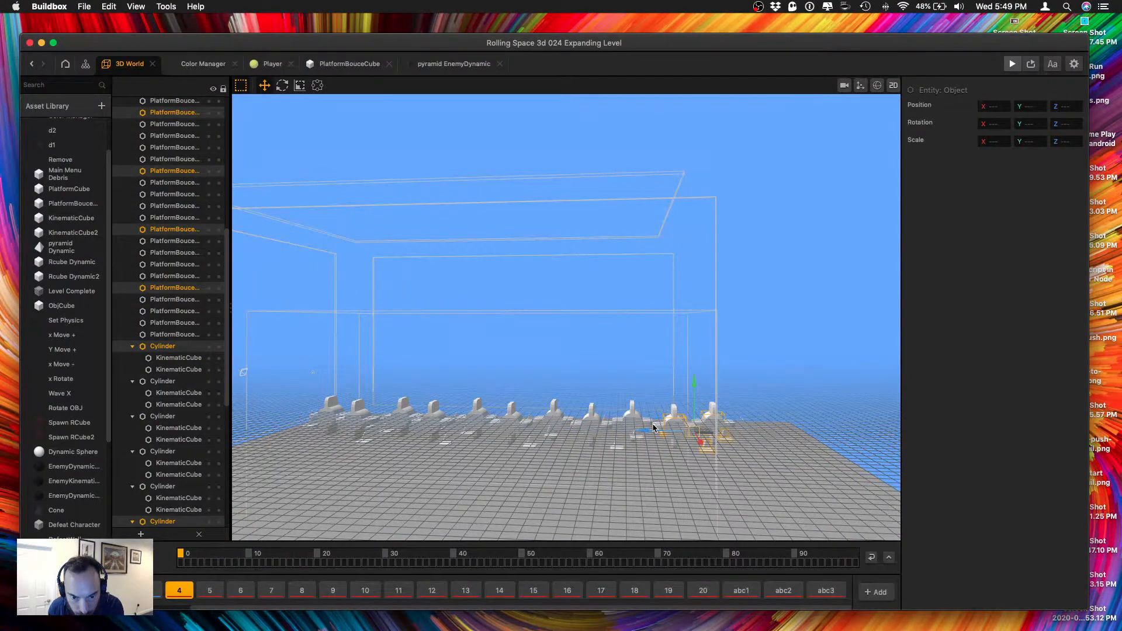
pyautogui.moveTo(655, 426); pyautogui.dragTo(622, 409, button='right')
# Delete the last cylinder with its cubes and the surplus pyramid beside the Level Complete platform.
pyautogui.click(661, 453)
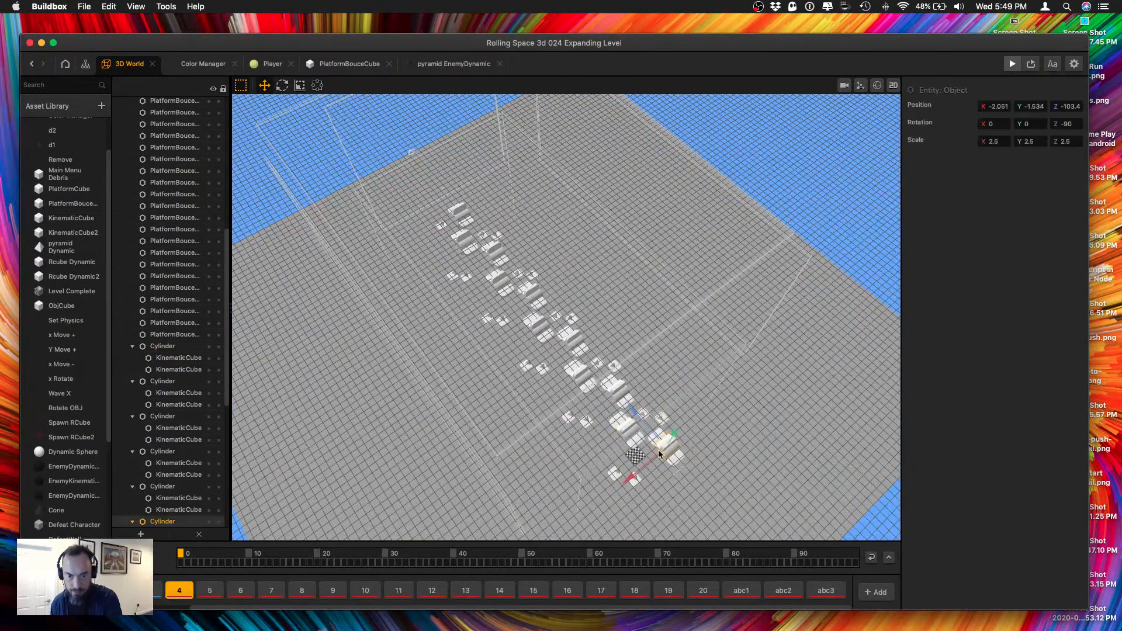
pyautogui.press('BackSpace')
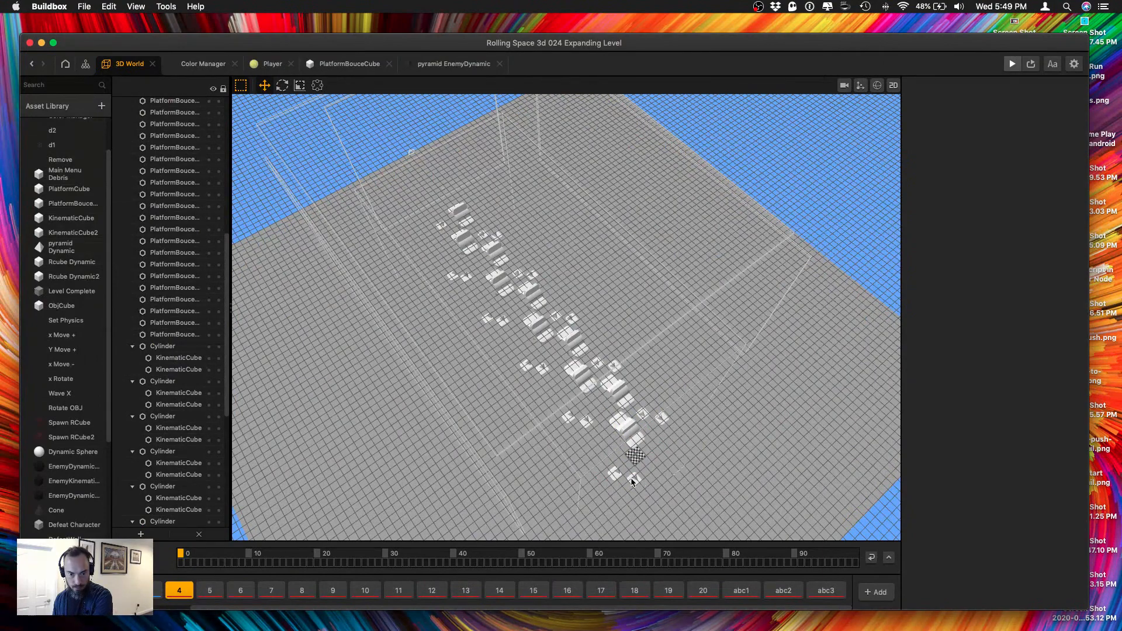
pyautogui.click(632, 481)
pyautogui.click(617, 476)
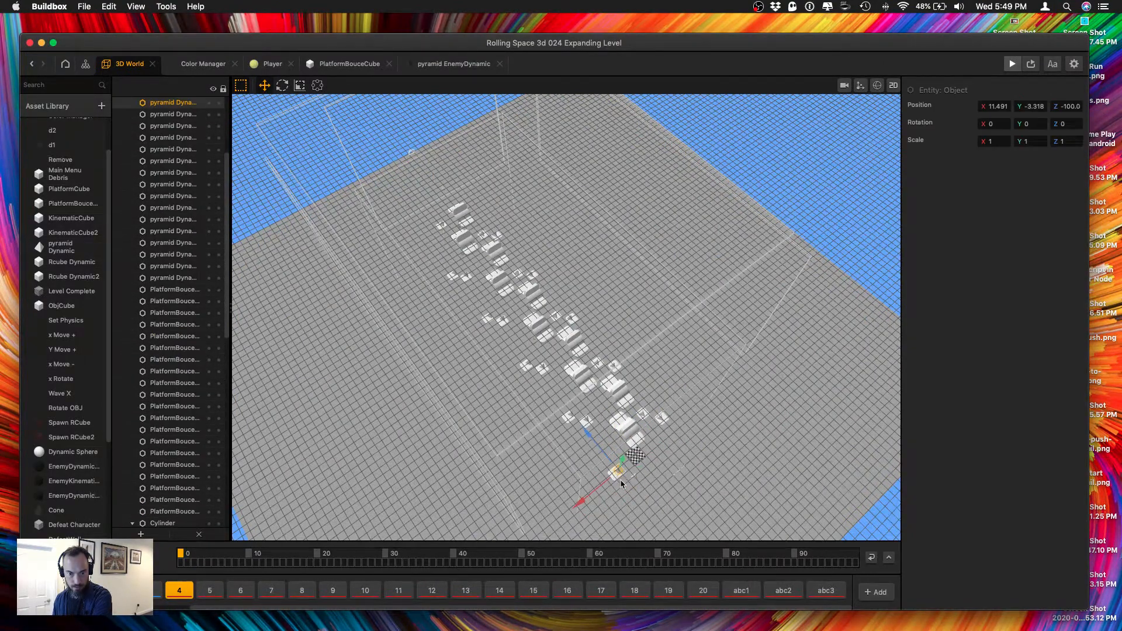
pyautogui.scroll(5, 653, 496)
pyautogui.moveTo(653, 496); pyautogui.dragTo(650, 374, button='middle')
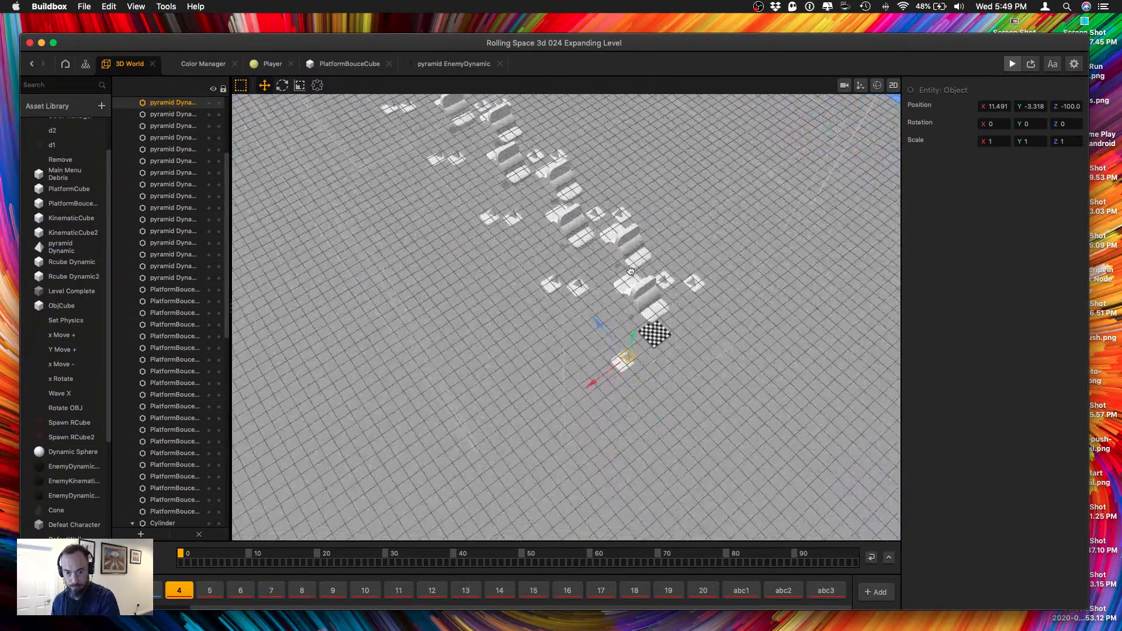
pyautogui.click(652, 367)
pyautogui.click(654, 362)
pyautogui.press('Delete')
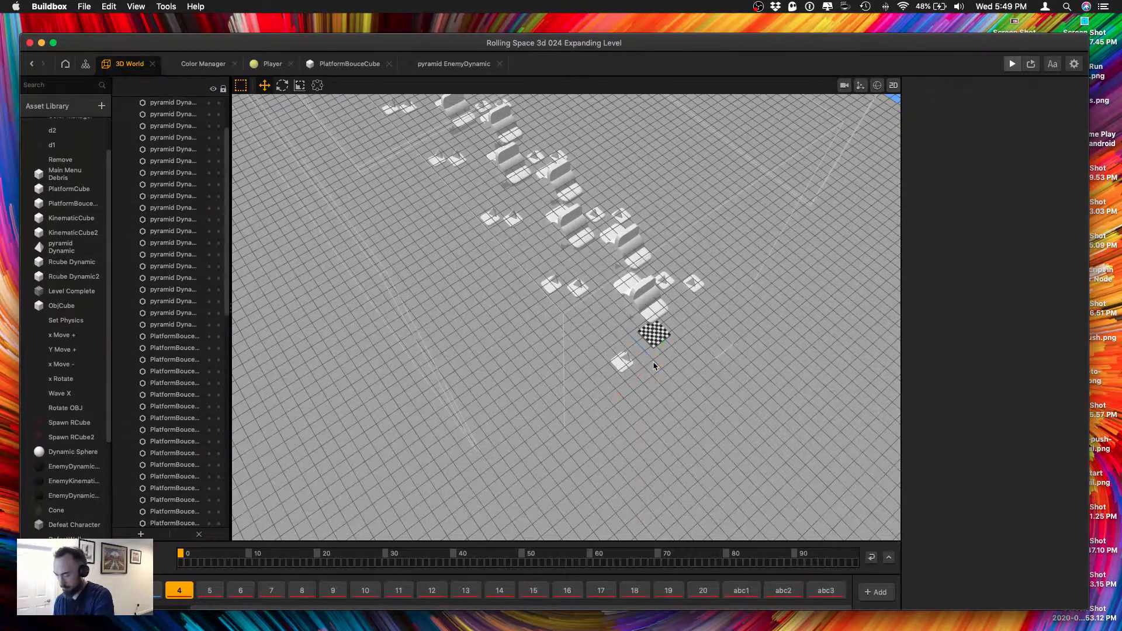
# Move the remaining end pyramid back along the Z axis to about Z -93.44, closer to the other obstacles.
pyautogui.click(620, 359)
pyautogui.moveTo(605, 343); pyautogui.dragTo(576, 324)
pyautogui.click(626, 356)
pyautogui.moveTo(576, 323); pyautogui.dragTo(655, 300, button='right')
pyautogui.moveTo(515, 376); pyautogui.dragTo(517, 374)
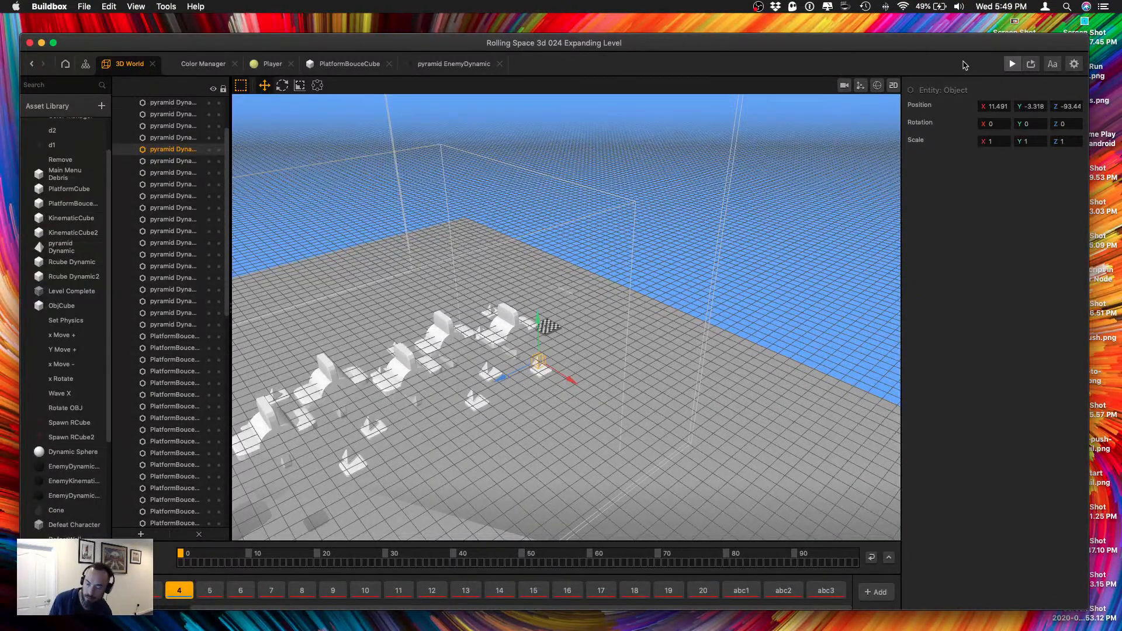
# Save the project and playtest Level 1 in the preview, continuing the run after the game over.
pyautogui.press('super+s')
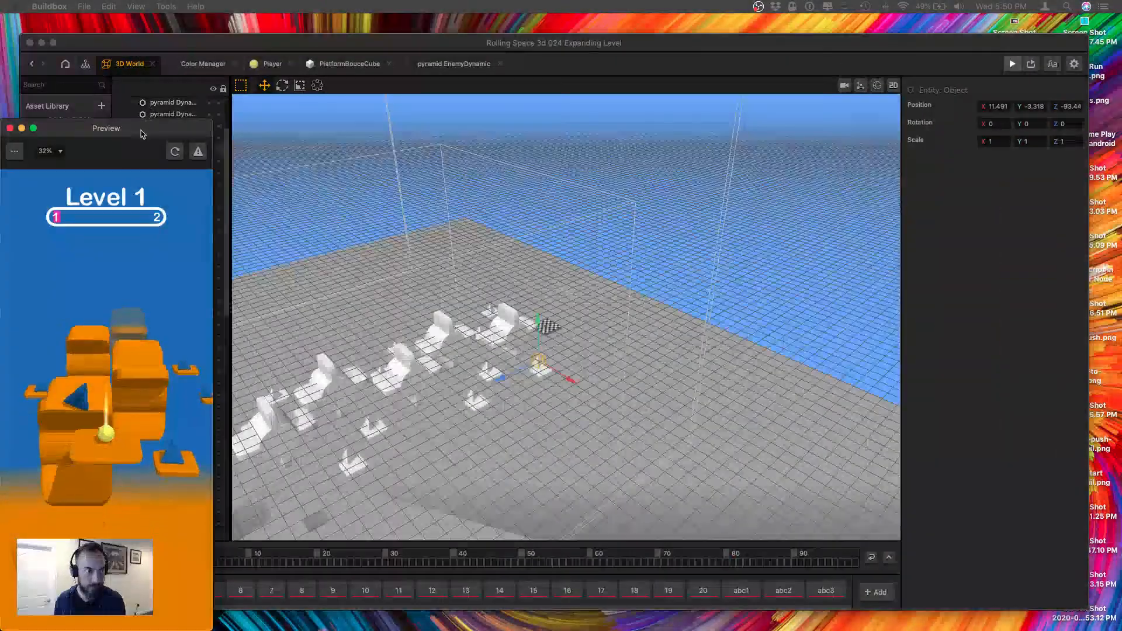
pyautogui.moveTo(140, 134); pyautogui.dragTo(164, 75)
pyautogui.moveTo(131, 461)
pyautogui.mouseDown()
pyautogui.moveTo(122, 408)
pyautogui.moveTo(147, 414)
pyautogui.moveTo(123, 402)
pyautogui.moveTo(142, 386)
pyautogui.moveTo(123, 281)
pyautogui.moveTo(121, 394)
pyautogui.moveTo(135, 393)
pyautogui.moveTo(113, 392)
pyautogui.moveTo(133, 316)
pyautogui.moveTo(115, 485)
pyautogui.moveTo(102, 467)
pyautogui.moveTo(147, 318)
pyautogui.moveTo(90, 309)
pyautogui.moveTo(138, 364)
pyautogui.mouseUp()
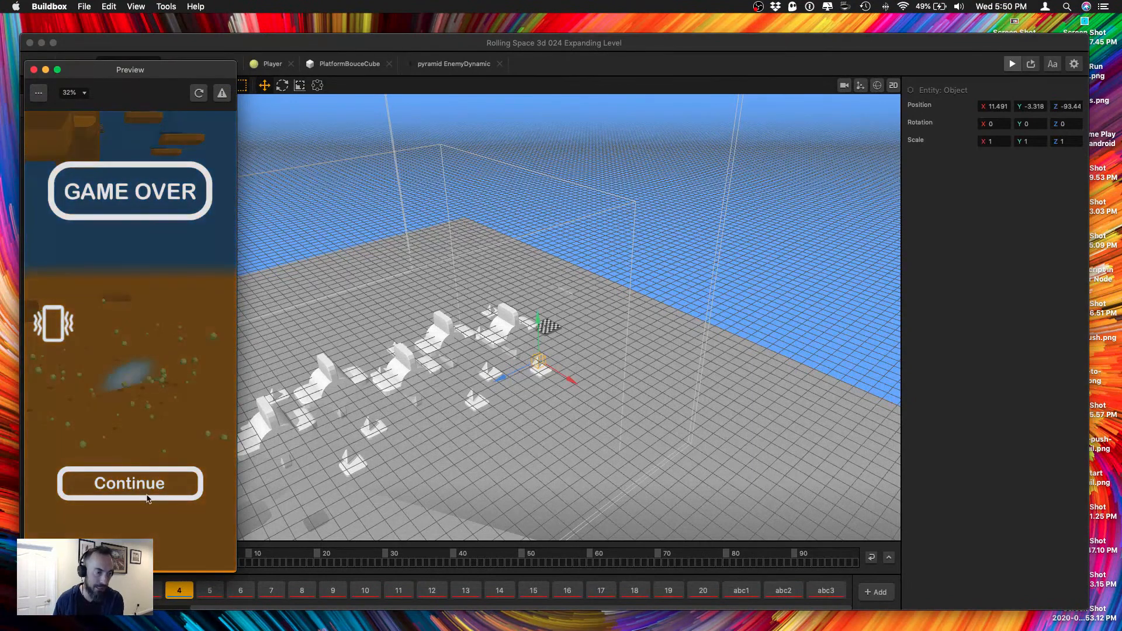
pyautogui.click(153, 494)
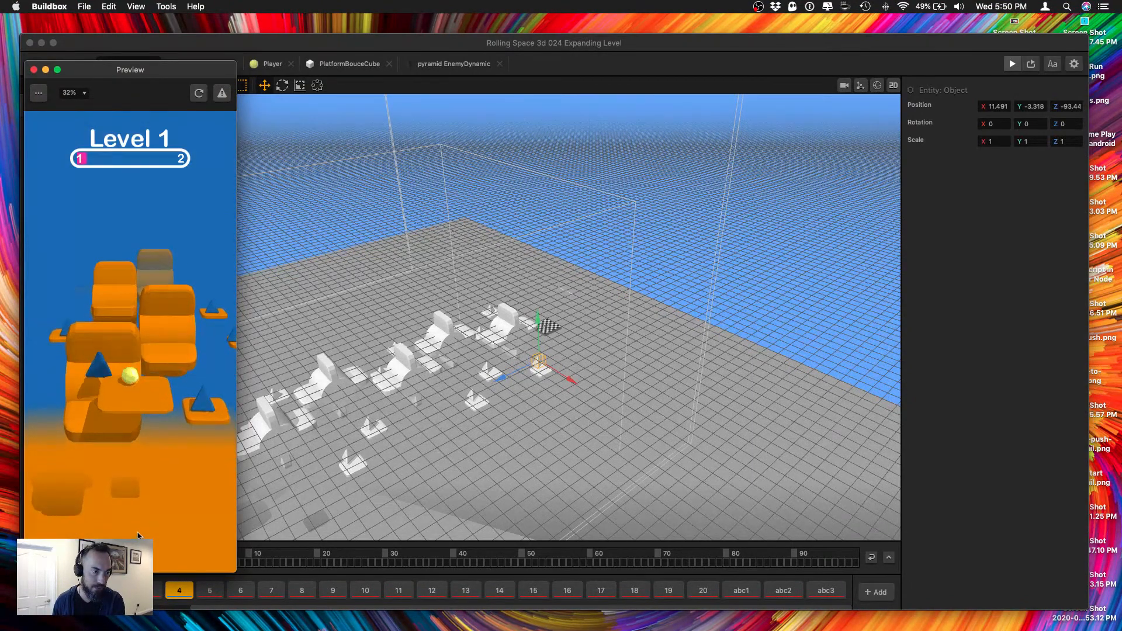
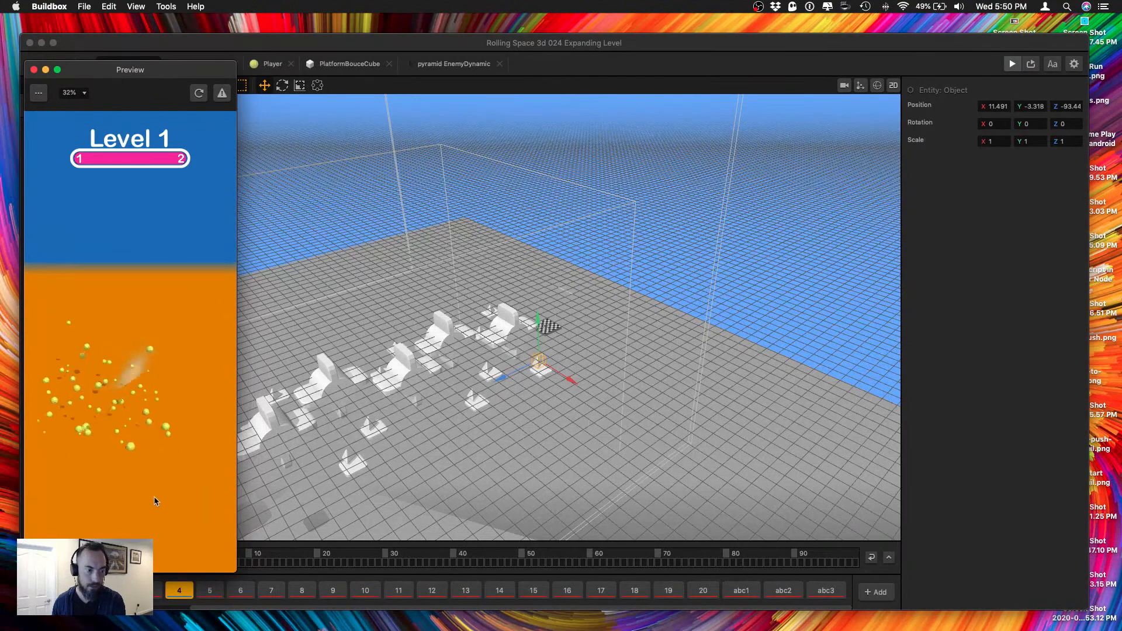
# Play-test the level in the preview and return to the 3D scene.
pyautogui.click(142, 492)
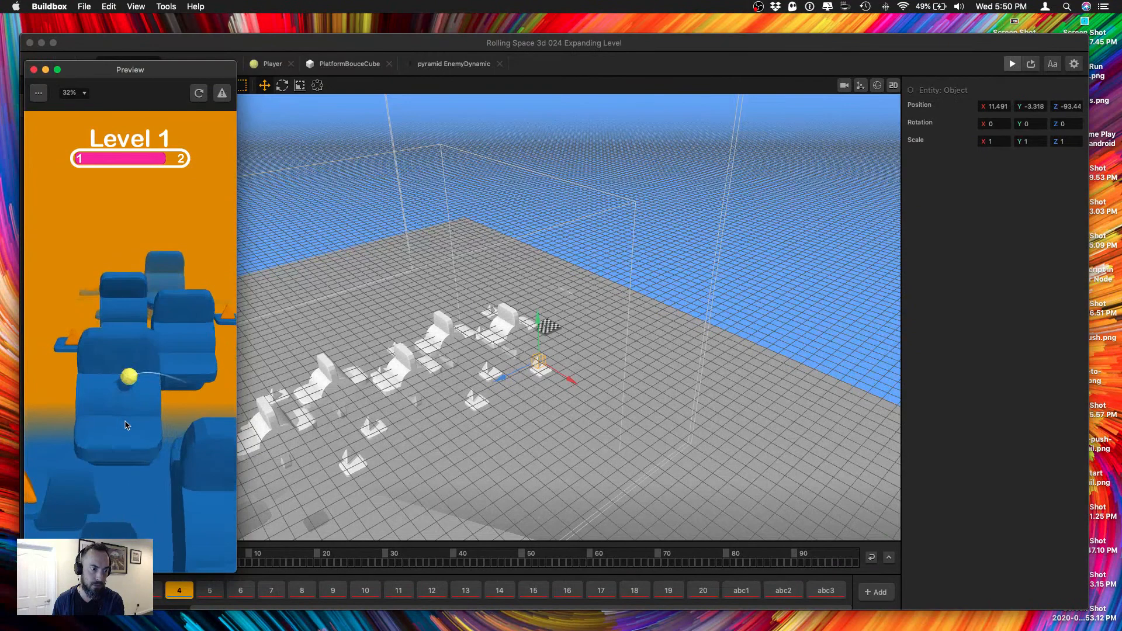
pyautogui.click(283, 234)
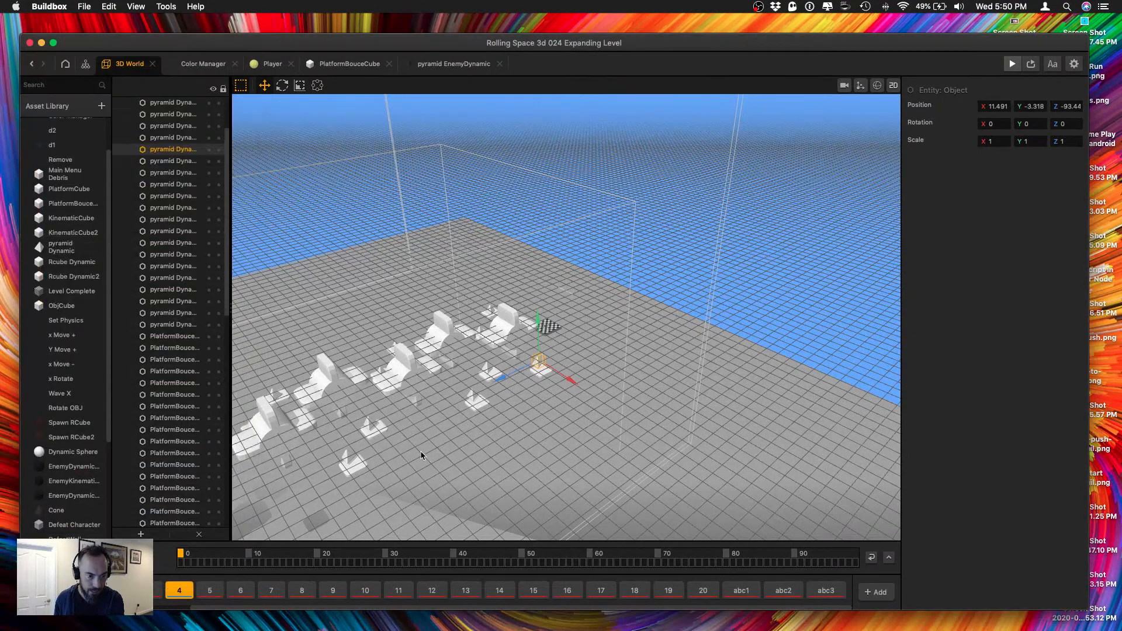
# Select all the small bounce platforms along both sides of the seat course and set their X and Z scale to 3.
pyautogui.scroll(-5, 384, 477)
pyautogui.moveTo(381, 476); pyautogui.dragTo(451, 489, button='middle')
pyautogui.scroll(5, 486, 388)
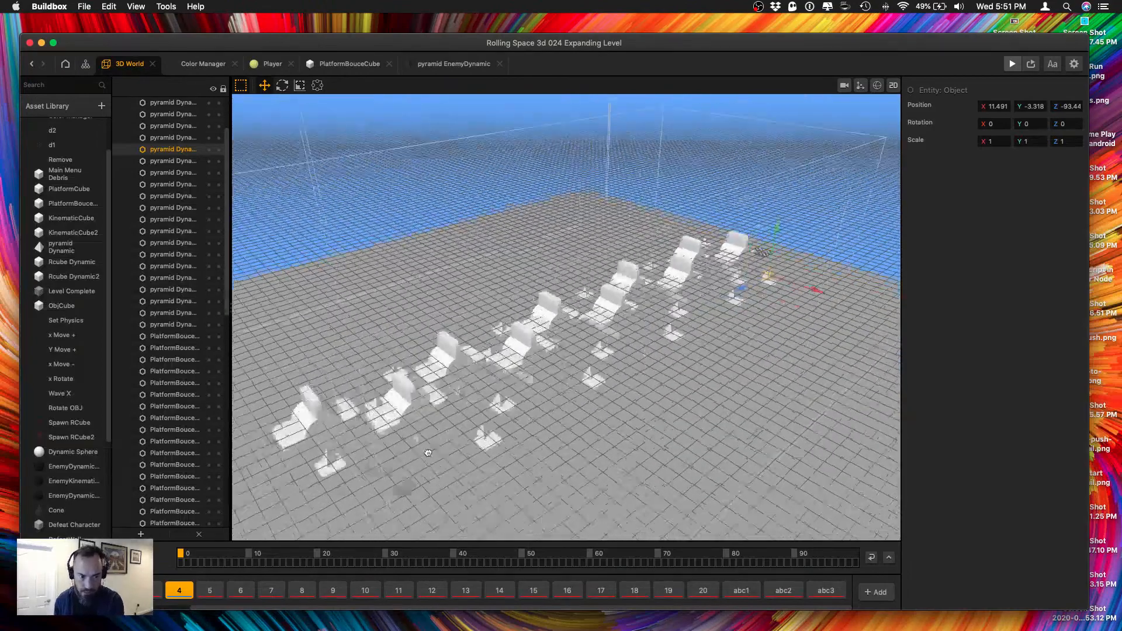
pyautogui.click(463, 337)
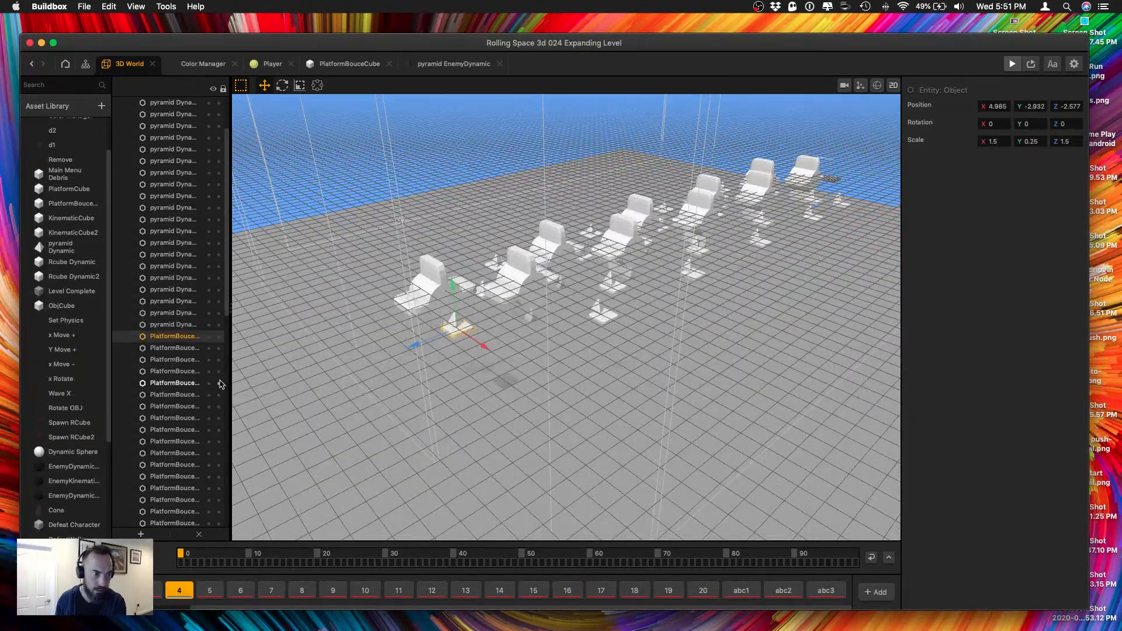
pyautogui.moveTo(433, 360); pyautogui.dragTo(477, 419, button='middle')
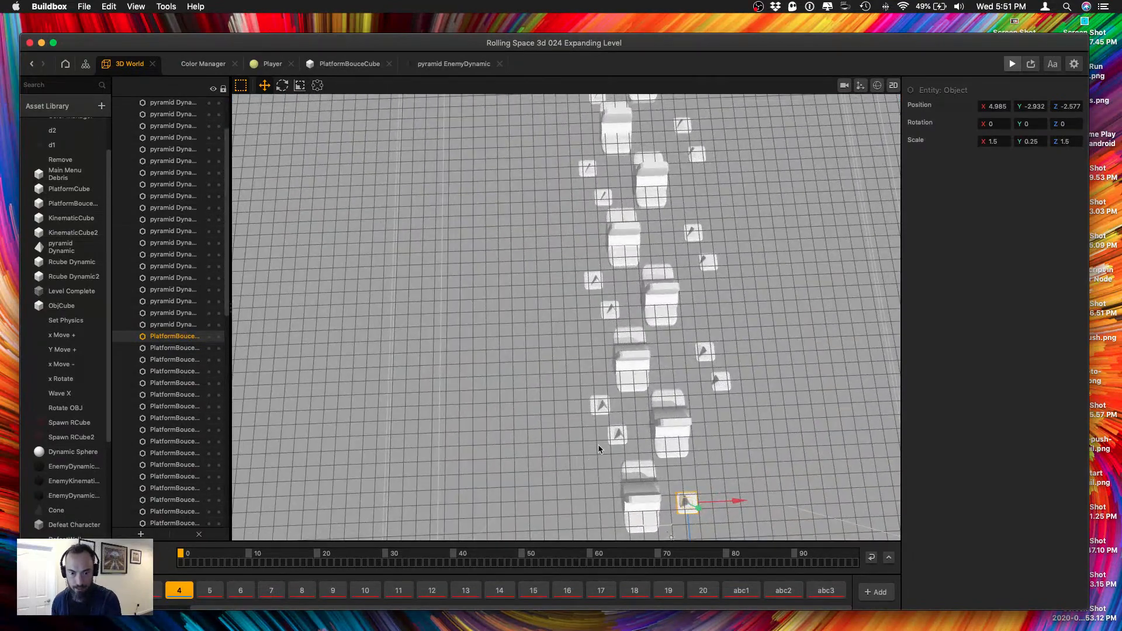
pyautogui.keyDown('shift'); pyautogui.click(611, 435); pyautogui.keyUp('shift')
pyautogui.keyDown('shift'); pyautogui.click(591, 399); pyautogui.keyUp('shift')
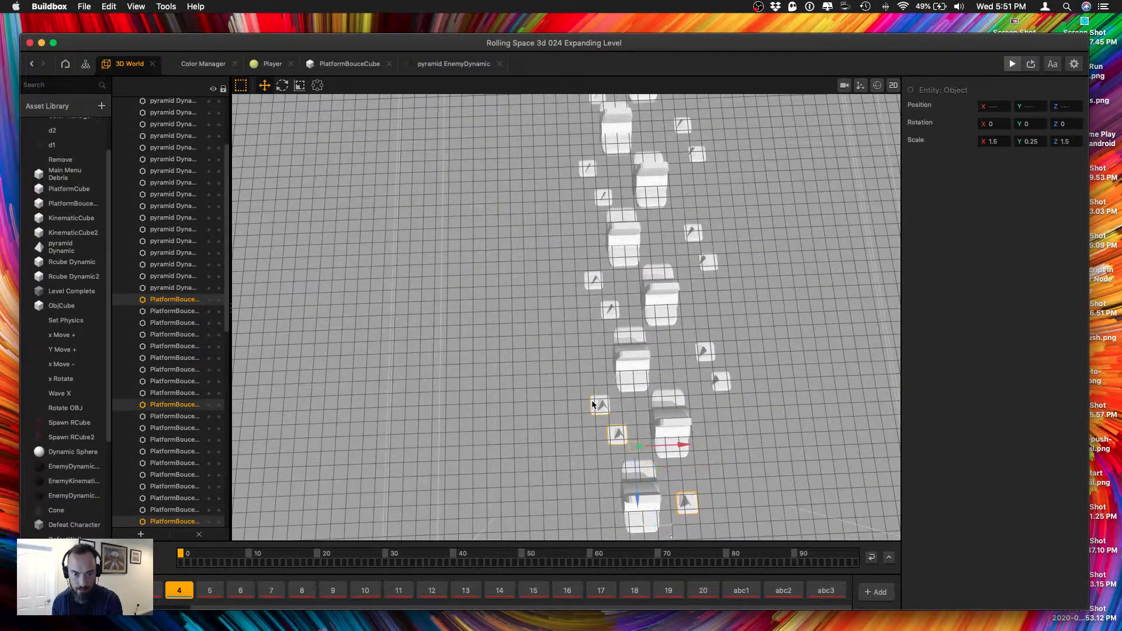
pyautogui.keyDown('shift'); pyautogui.click(724, 378); pyautogui.keyUp('shift')
pyautogui.keyDown('shift'); pyautogui.click(705, 352); pyautogui.keyUp('shift')
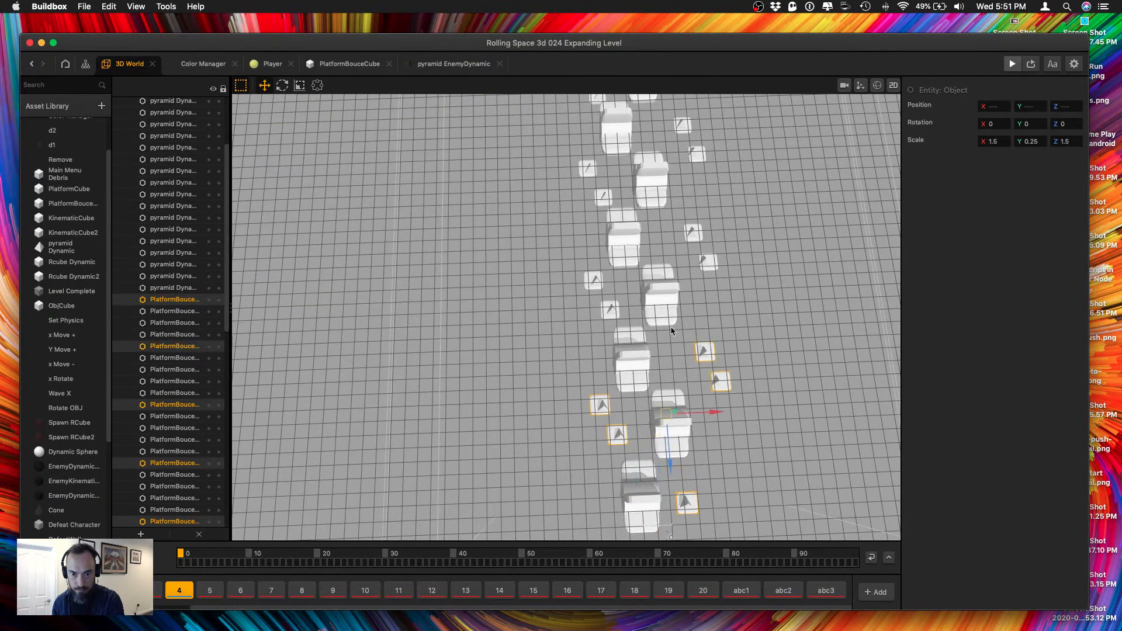
pyautogui.keyDown('shift'); pyautogui.click(607, 309); pyautogui.keyUp('shift')
pyautogui.keyDown('shift'); pyautogui.click(593, 281); pyautogui.keyUp('shift')
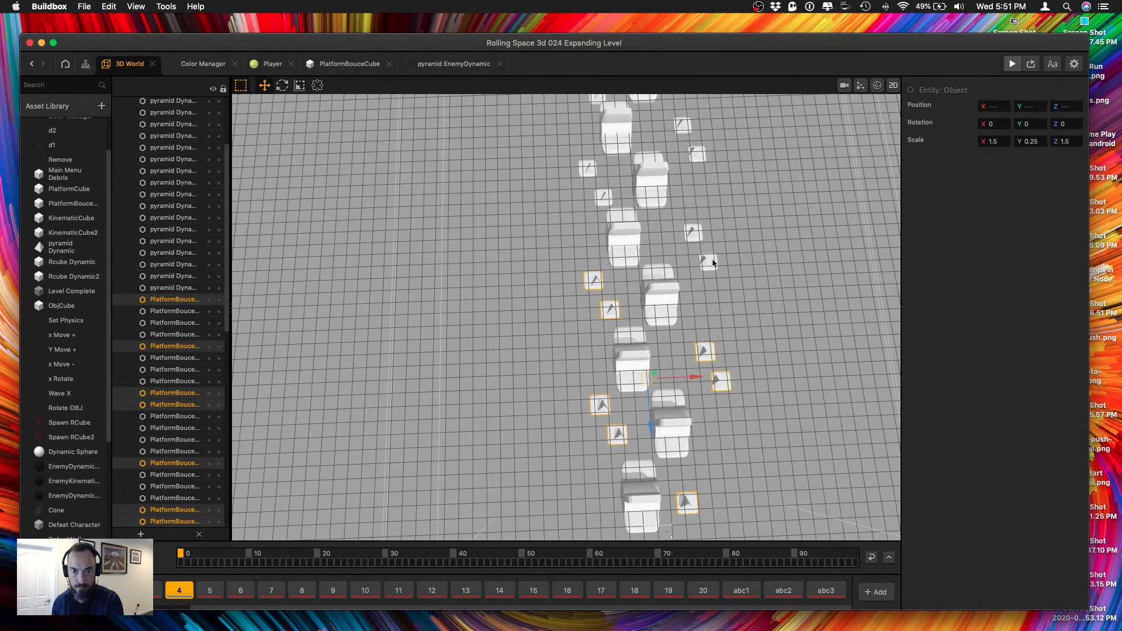
pyautogui.keyDown('shift'); pyautogui.click(710, 261); pyautogui.keyUp('shift')
pyautogui.keyDown('shift'); pyautogui.click(698, 232); pyautogui.keyUp('shift')
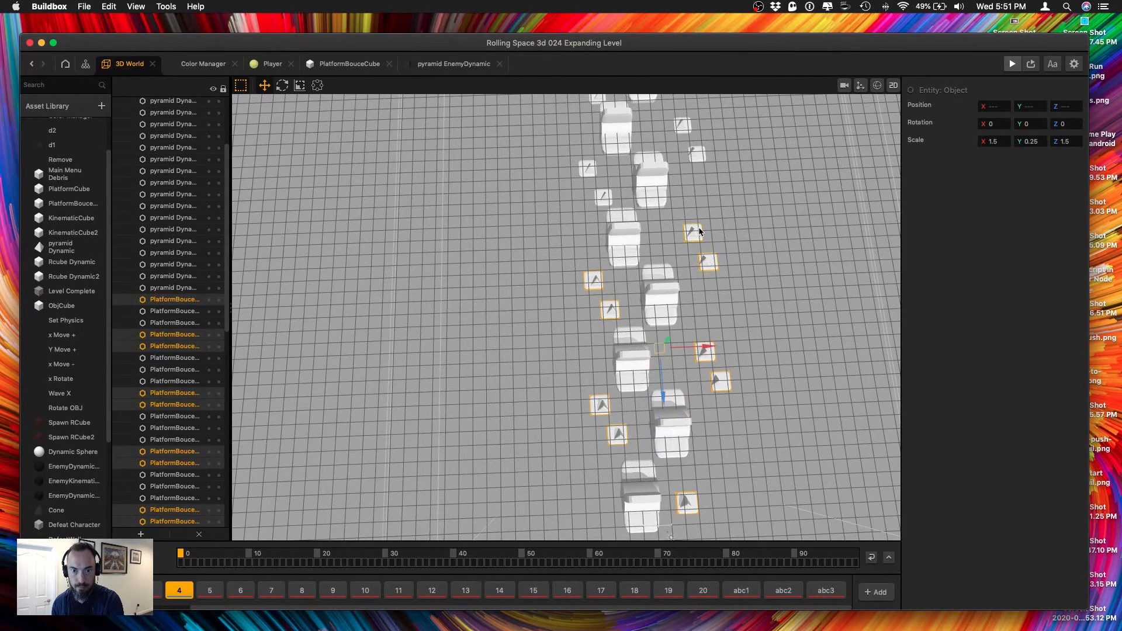
pyautogui.keyDown('shift'); pyautogui.click(598, 194); pyautogui.keyUp('shift')
pyautogui.keyDown('shift'); pyautogui.click(581, 166); pyautogui.keyUp('shift')
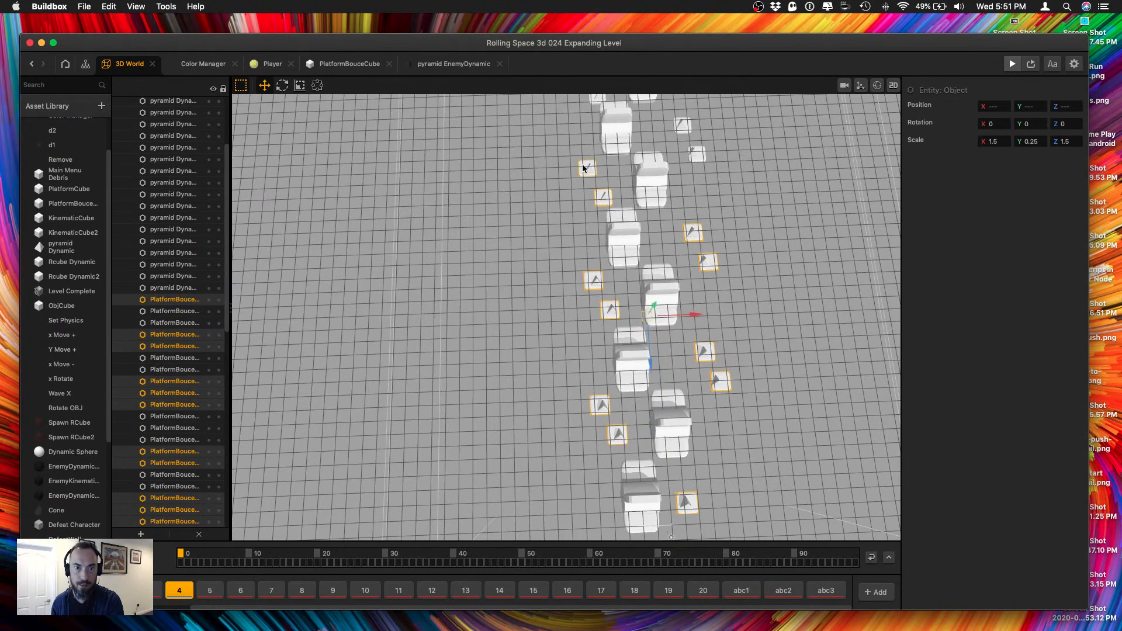
pyautogui.keyDown('shift'); pyautogui.click(699, 150); pyautogui.keyUp('shift')
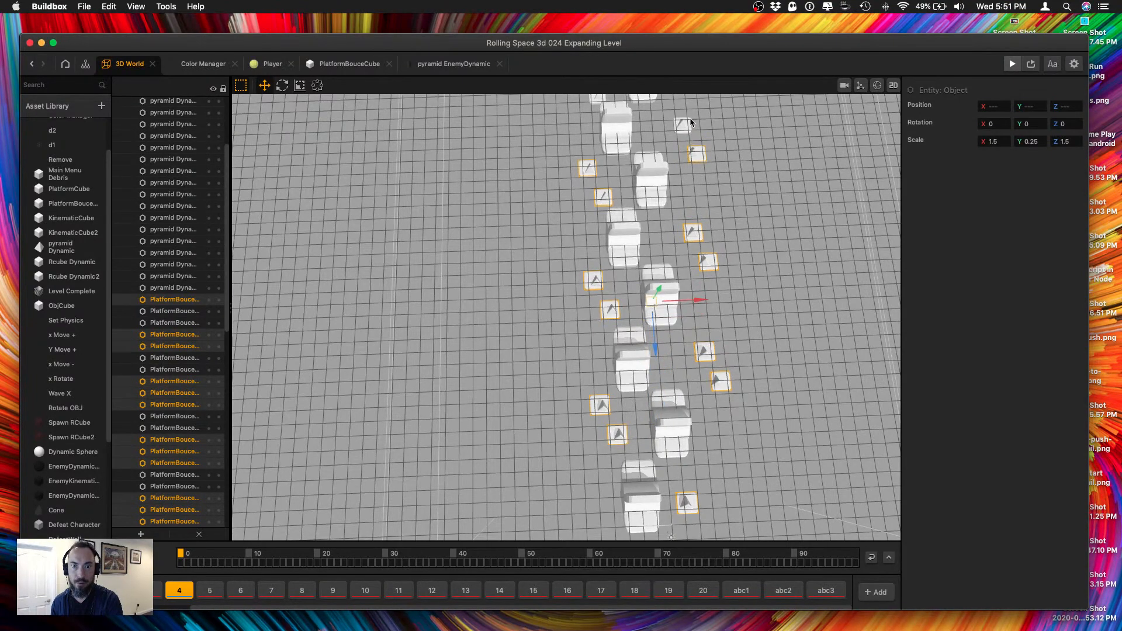
pyautogui.keyDown('shift'); pyautogui.click(689, 122); pyautogui.keyUp('shift')
pyautogui.moveTo(690, 121); pyautogui.dragTo(658, 329, button='middle')
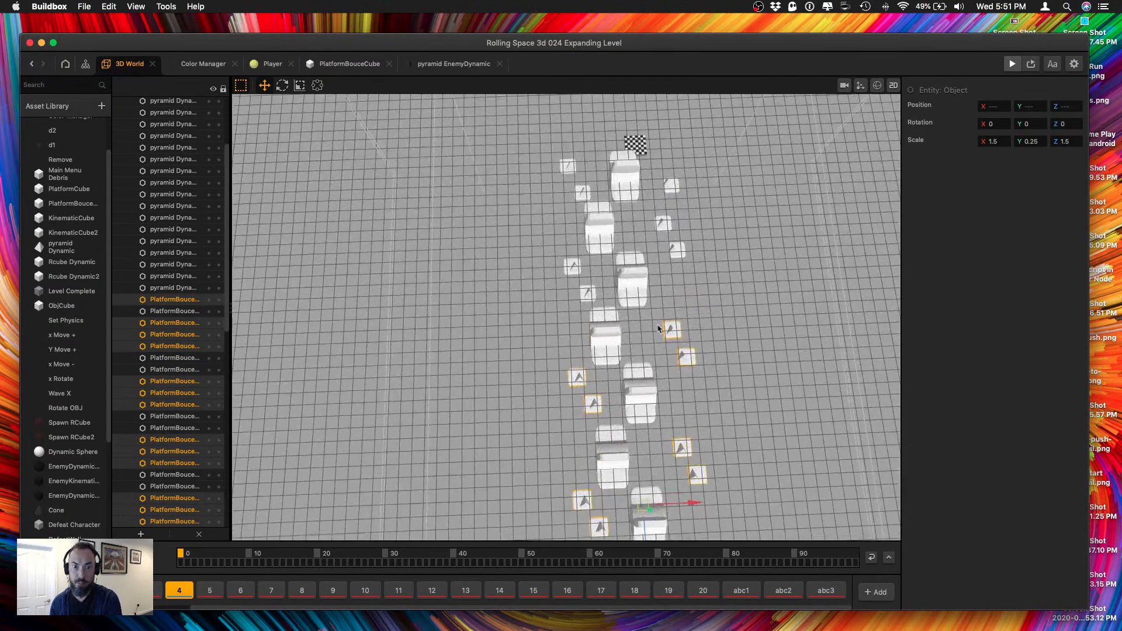
pyautogui.keyDown('shift'); pyautogui.click(589, 287); pyautogui.keyUp('shift')
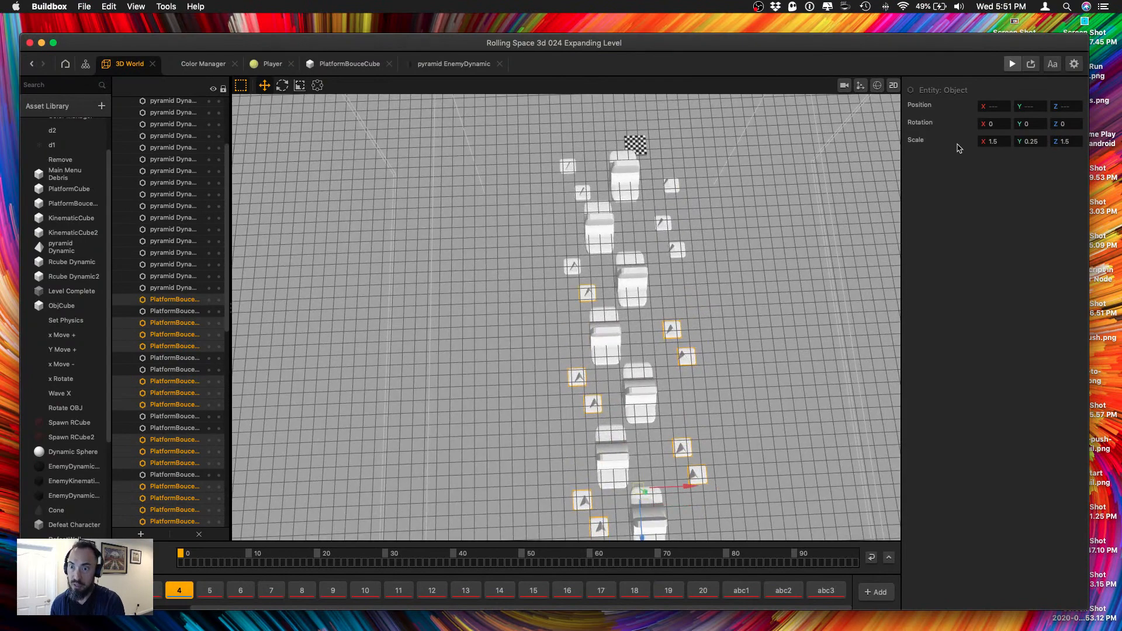
pyautogui.keyDown('shift'); pyautogui.click(569, 264); pyautogui.keyUp('shift')
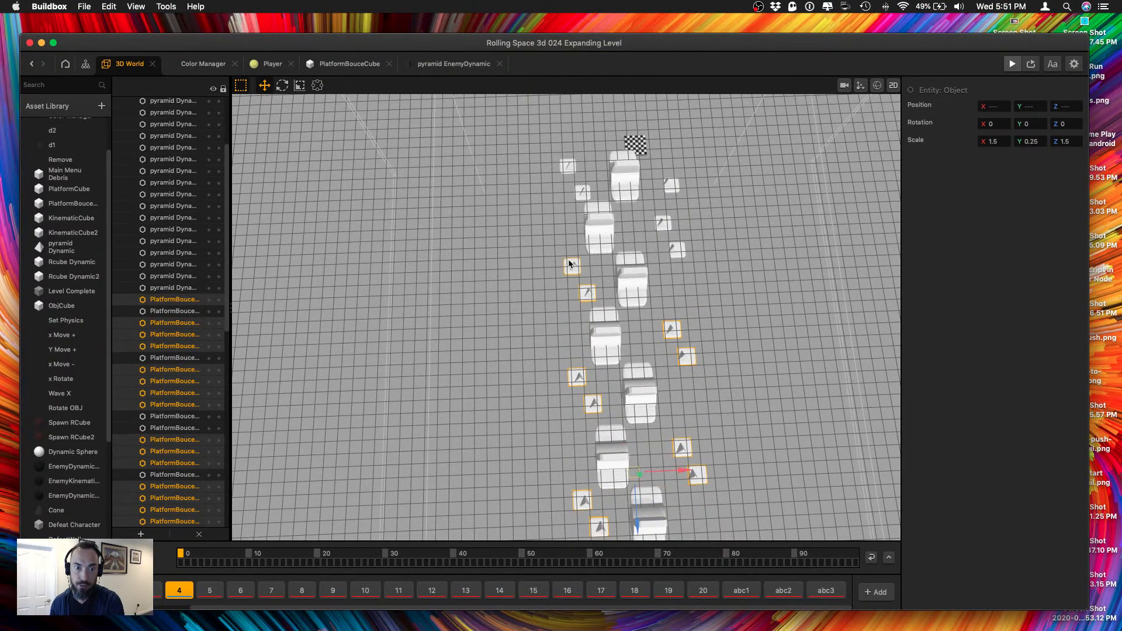
pyautogui.keyDown('shift'); pyautogui.click(681, 253); pyautogui.keyUp('shift')
pyautogui.keyDown('shift'); pyautogui.click(666, 222); pyautogui.keyUp('shift')
pyautogui.keyDown('shift'); pyautogui.click(675, 187); pyautogui.keyUp('shift')
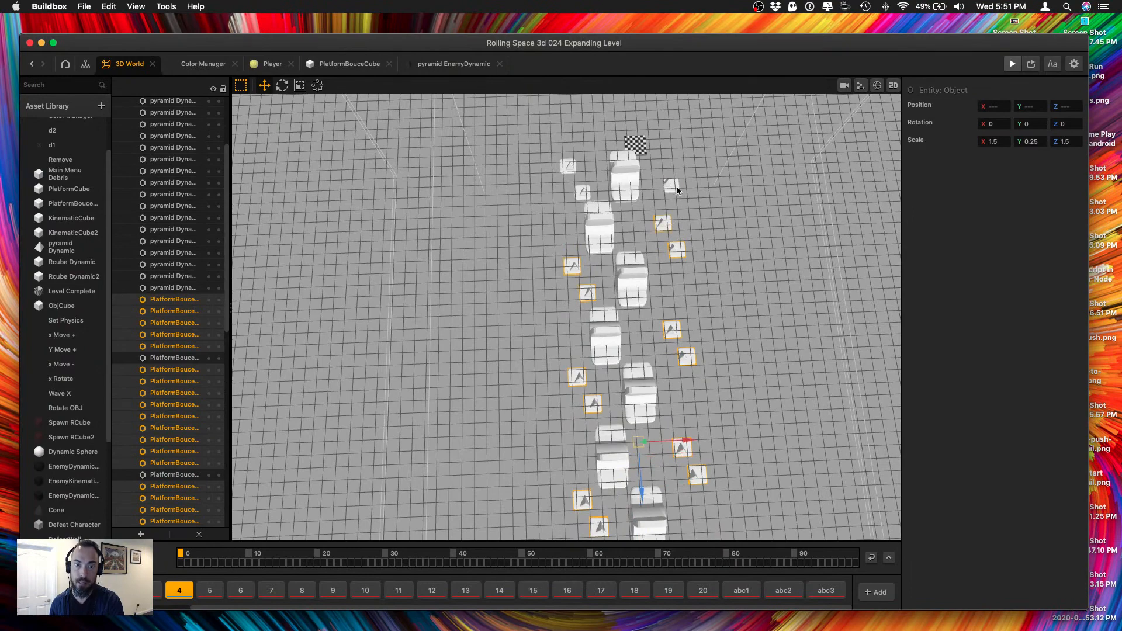
pyautogui.keyDown('shift'); pyautogui.click(578, 196); pyautogui.keyUp('shift')
pyautogui.keyDown('shift'); pyautogui.click(566, 165); pyautogui.keyUp('shift')
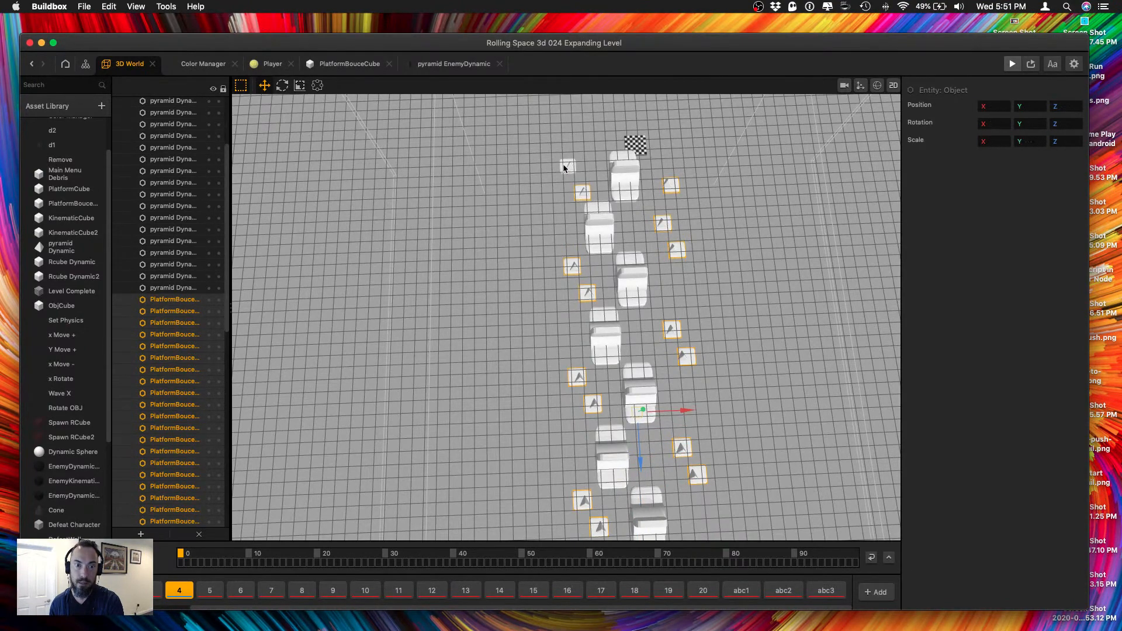
pyautogui.write('3')
pyautogui.press('Tab')
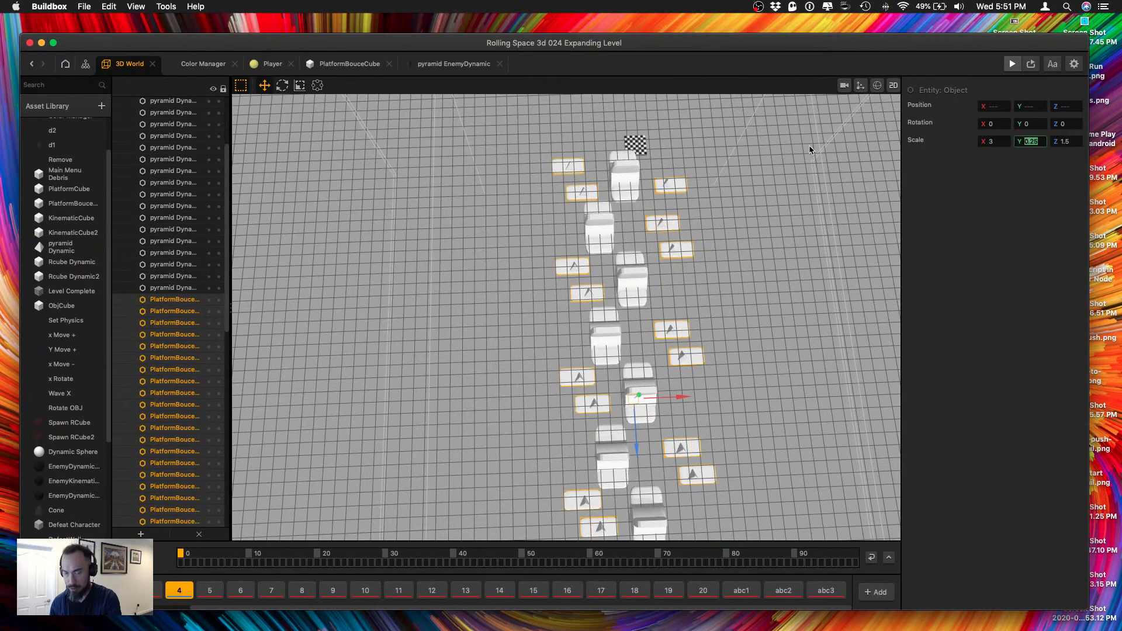
pyautogui.press('Tab')
pyautogui.write('3')
pyautogui.press('Return')
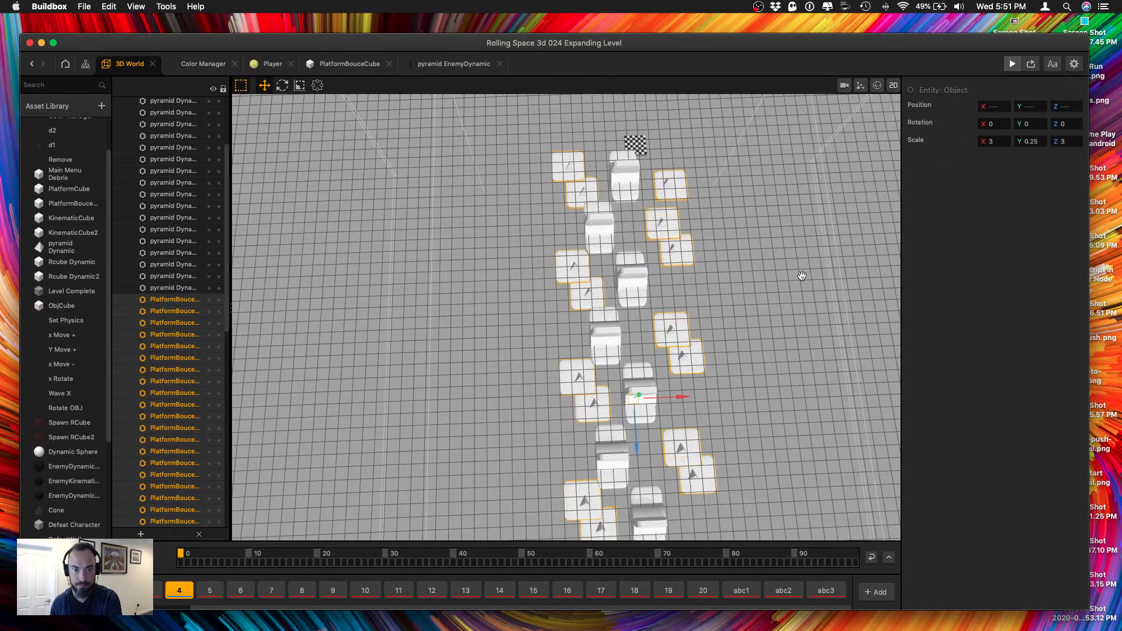
# Move an enlarged platform that overlaps its neighbour along the Z axis to separate the pair.
pyautogui.scroll(-3, 793, 333)
pyautogui.click(653, 341)
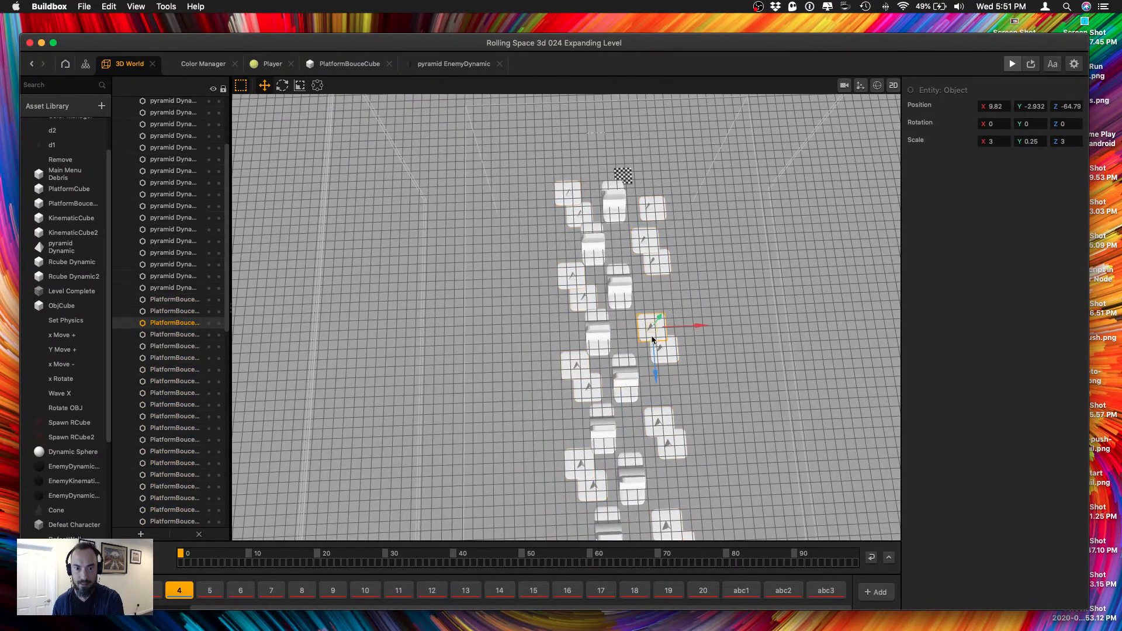
pyautogui.moveTo(655, 367); pyautogui.dragTo(655, 349)
pyautogui.moveTo(681, 361); pyautogui.dragTo(625, 347, button='right')
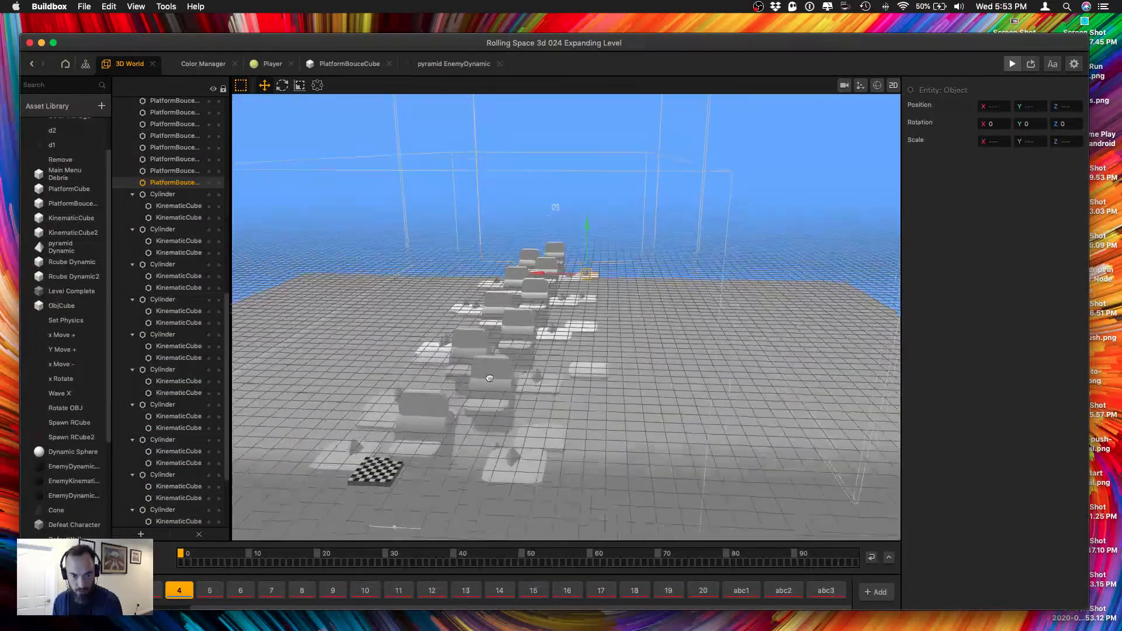
# Shift the platform near the checkered finish outward and move the stray pyramid enemy beside it toward that platform.
pyautogui.click(452, 429)
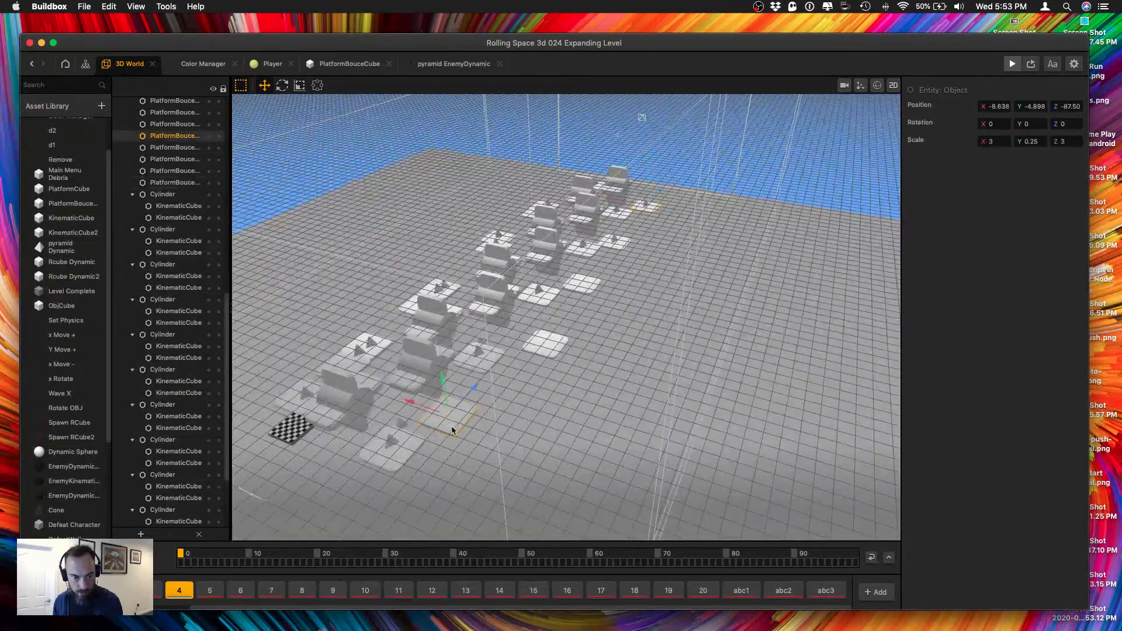
pyautogui.click(400, 427)
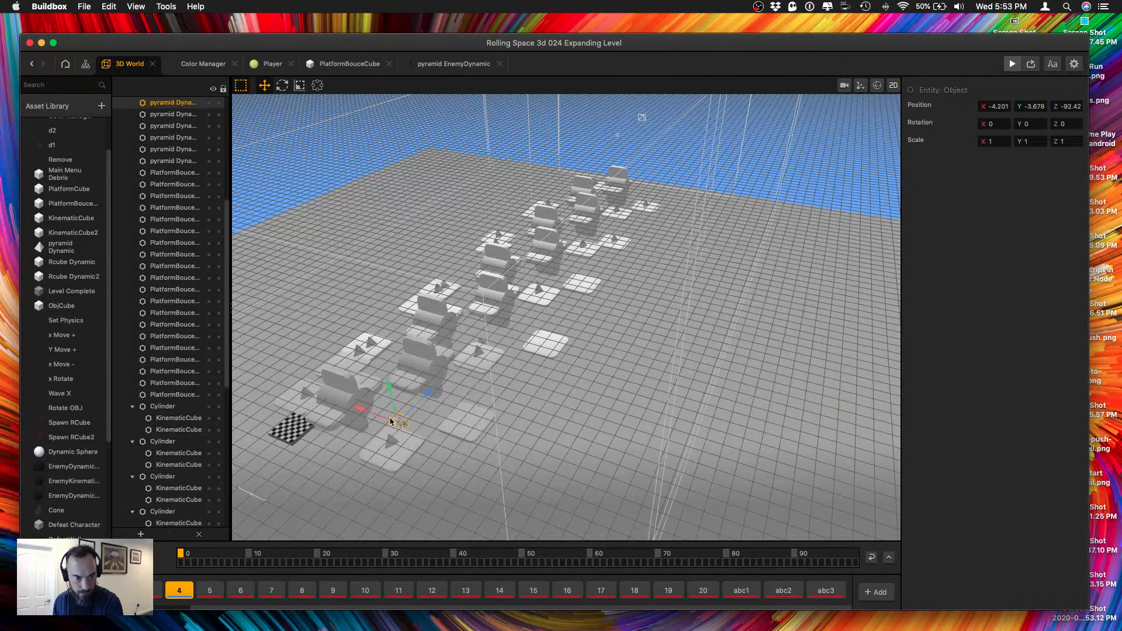
pyautogui.moveTo(421, 440); pyautogui.dragTo(447, 410)
pyautogui.moveTo(475, 420); pyautogui.dragTo(496, 406, button='right')
# Seat the two off-centre pyramids near the finish on their platforms, placing the outer one at about X -11.58, Y -2.229, Z -88.22.
pyautogui.click(513, 393)
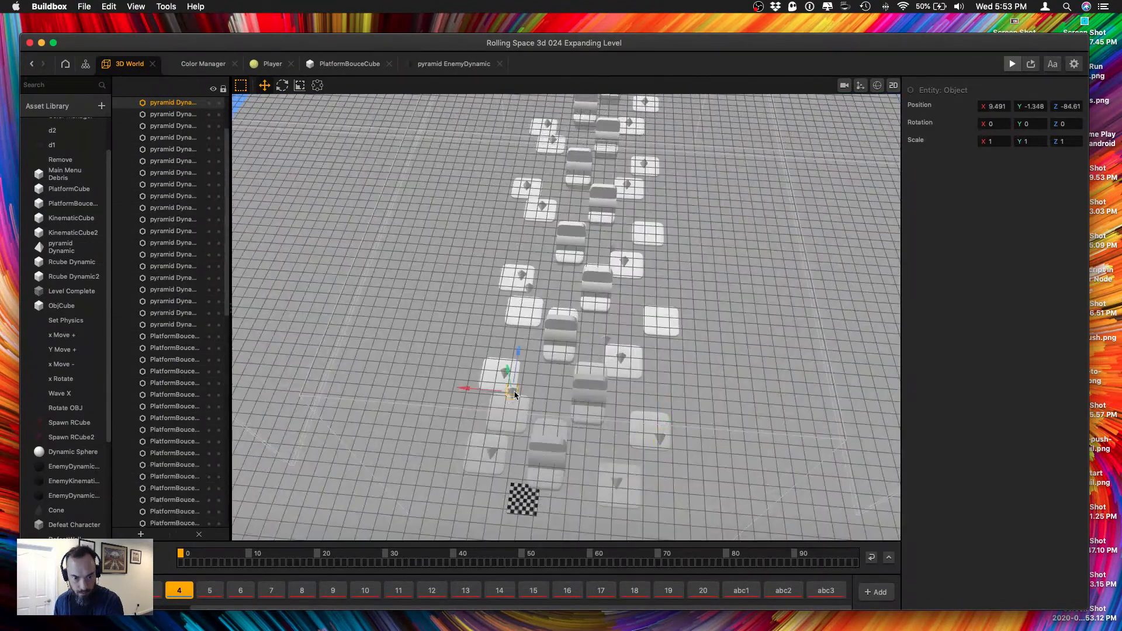
pyautogui.moveTo(507, 399)
pyautogui.mouseDown()
pyautogui.moveTo(517, 362)
pyautogui.moveTo(501, 385)
pyautogui.mouseUp()
pyautogui.click(660, 437)
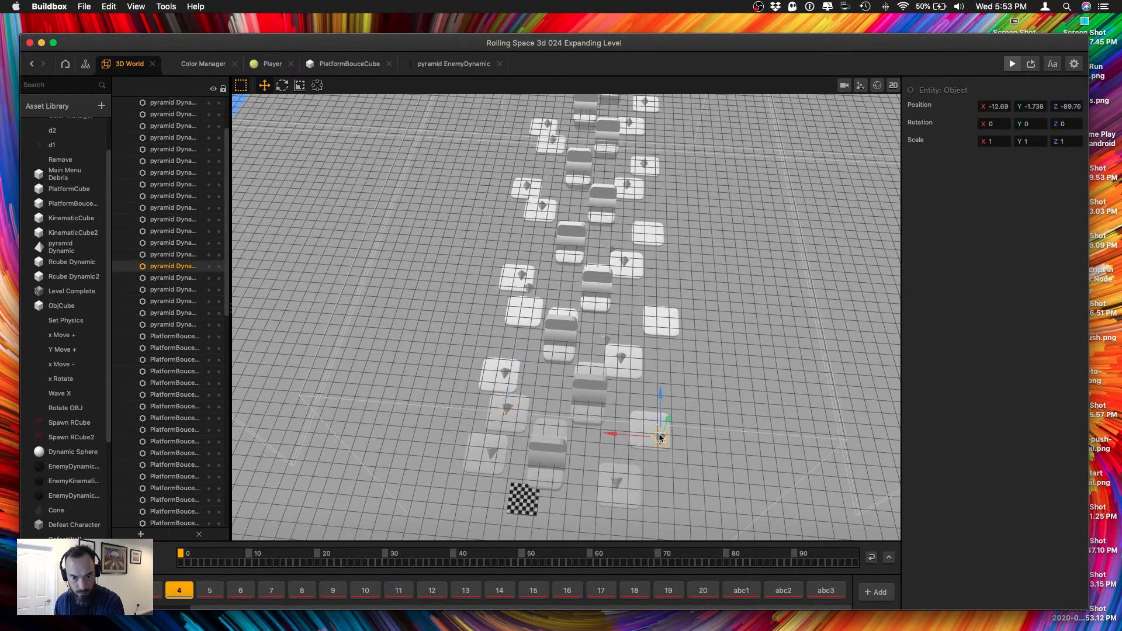
pyautogui.moveTo(664, 426); pyautogui.dragTo(625, 431)
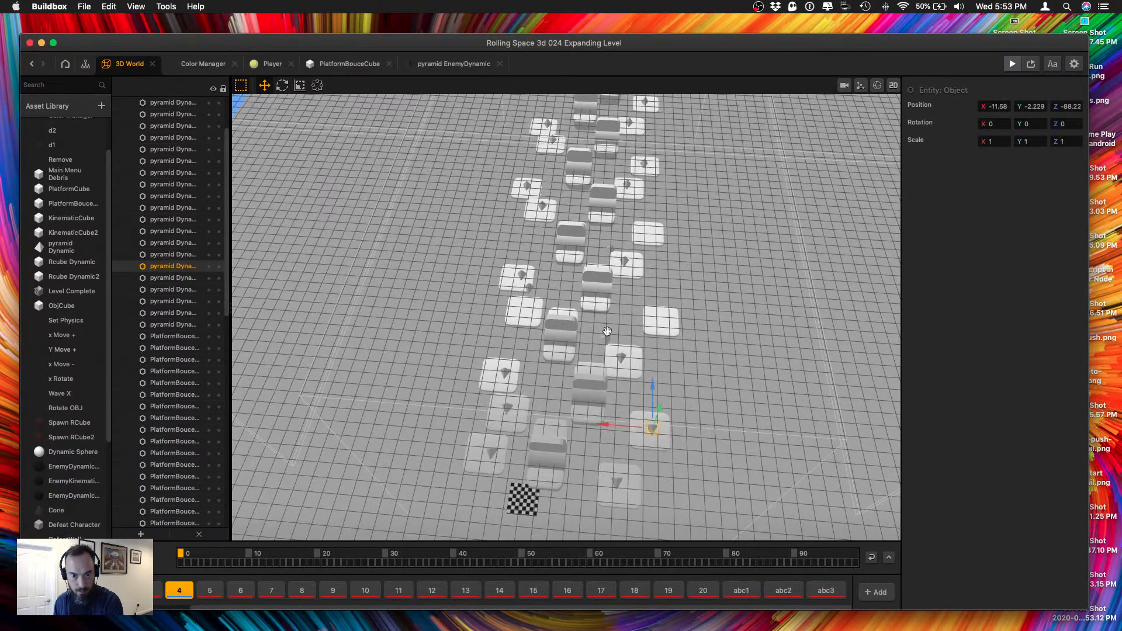
# Move the floating pyramid onto the empty outer platform at about Z -67.61 and save the project.
pyautogui.click(606, 339)
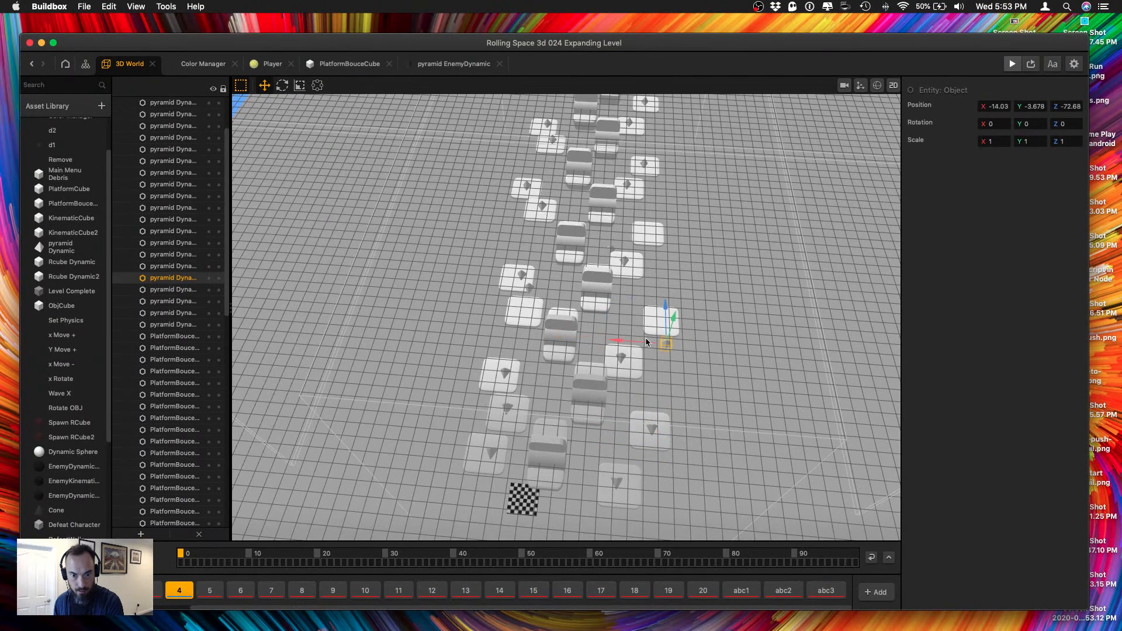
pyautogui.moveTo(669, 316); pyautogui.dragTo(664, 283)
pyautogui.press('super+s')
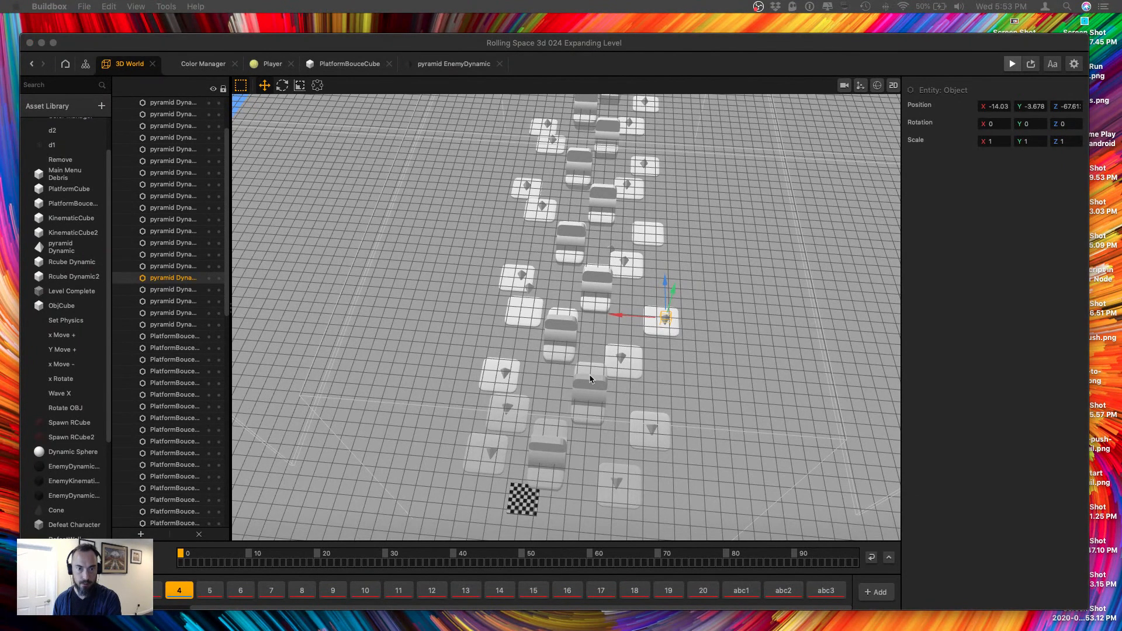
# Run the level in the preview to test the enlarged platforms, and close the preview.
pyautogui.scroll(-5, 586, 386)
pyautogui.moveTo(565, 405); pyautogui.dragTo(695, 337, button='right')
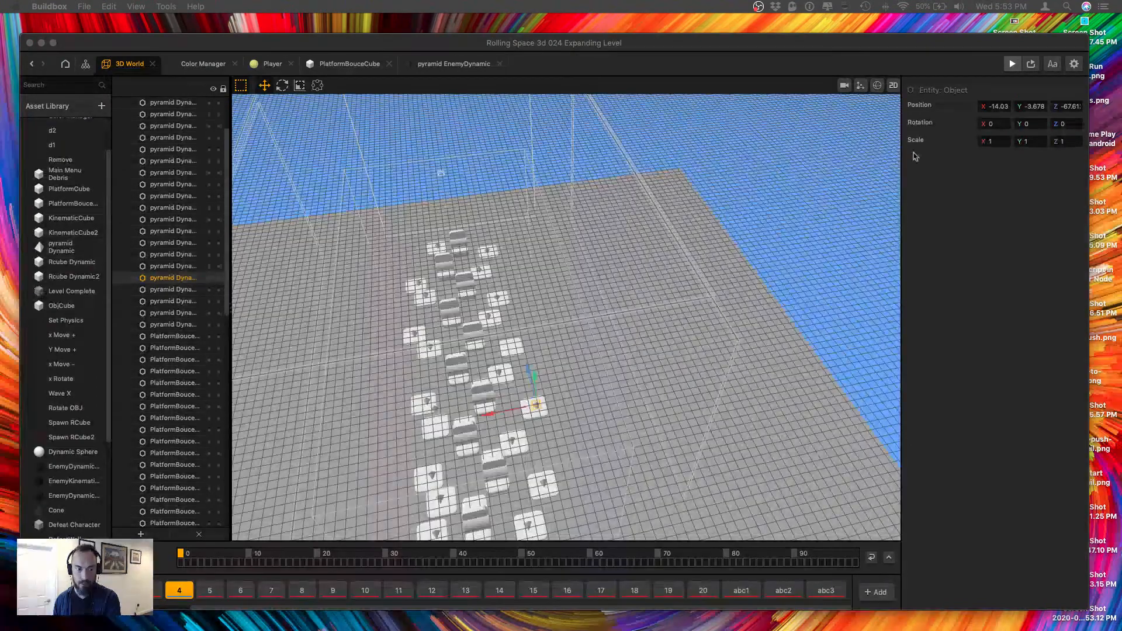
pyautogui.click(1012, 76)
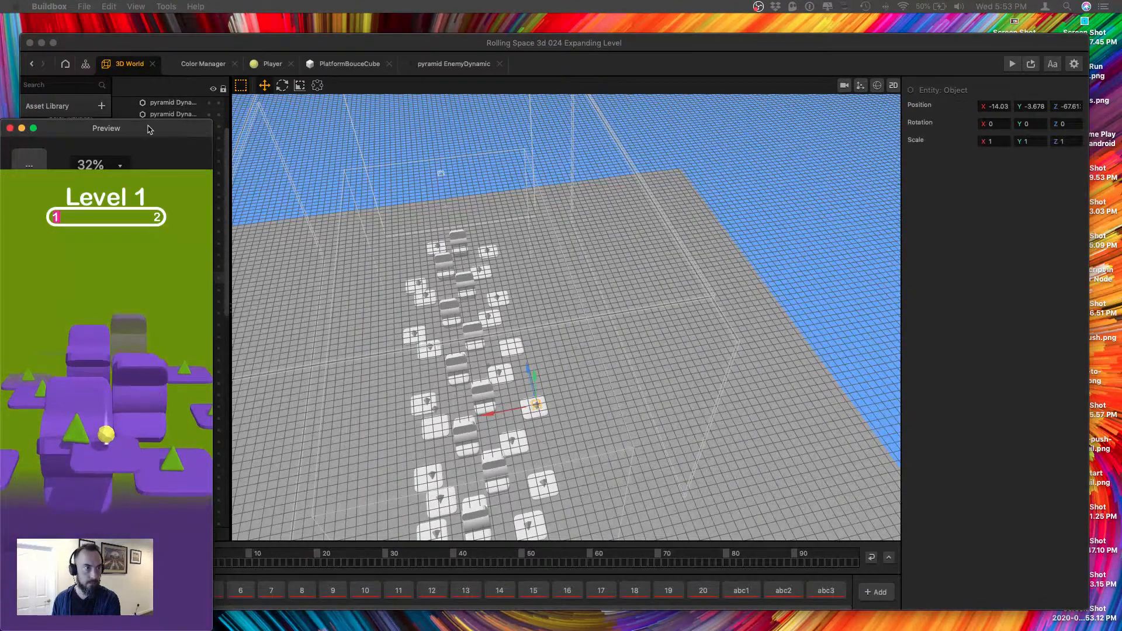
pyautogui.moveTo(148, 129); pyautogui.dragTo(204, 66)
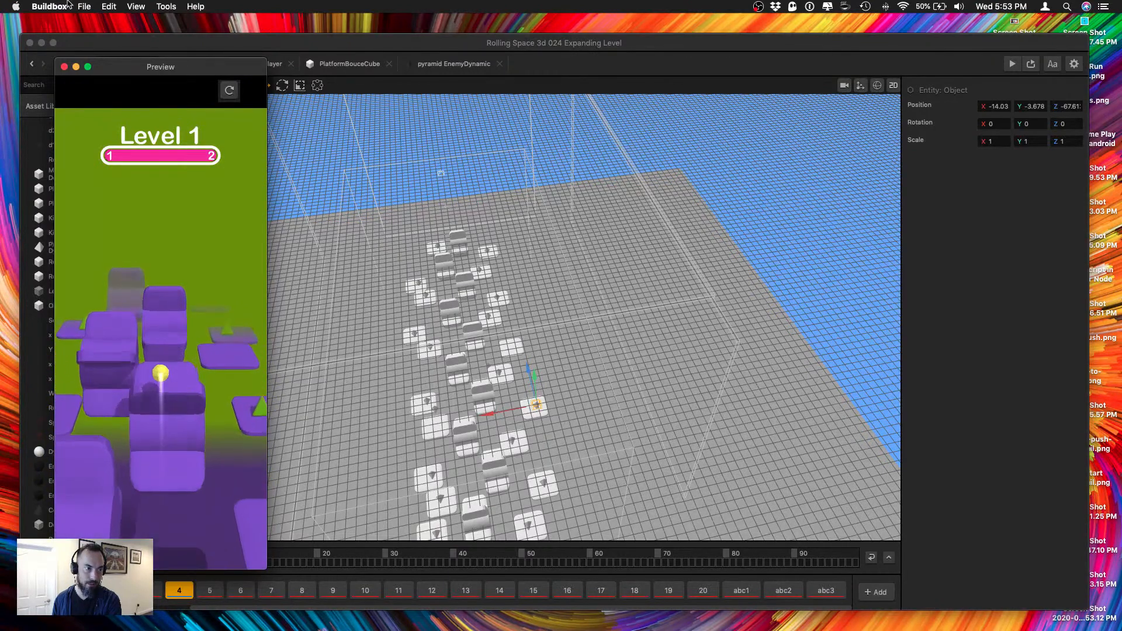
pyautogui.click(65, 67)
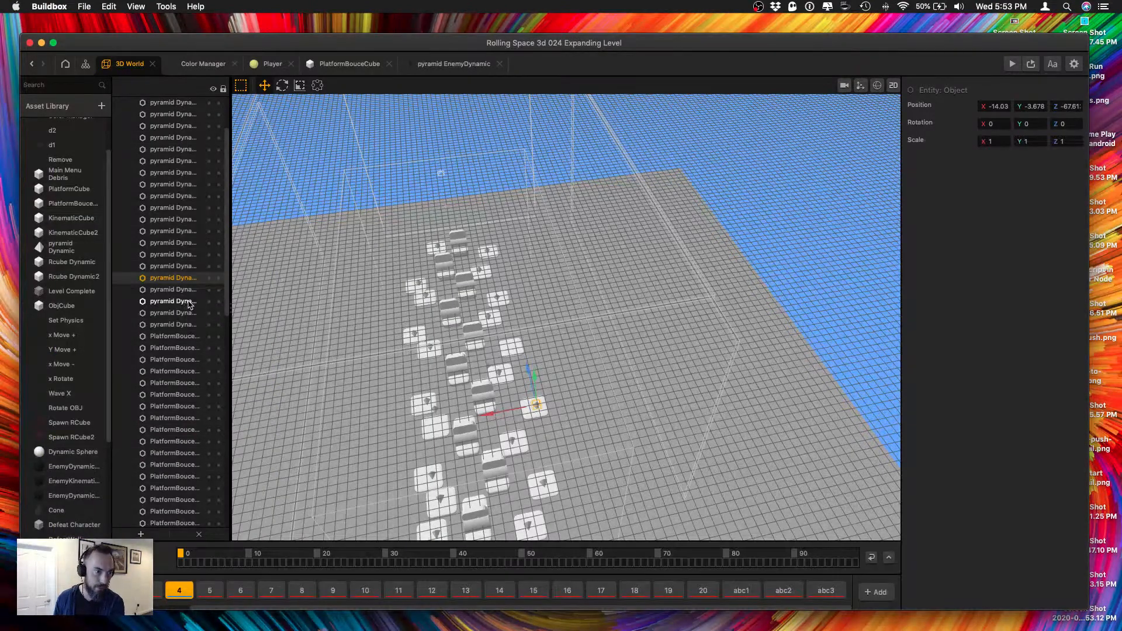
# Open the Cylinder asset's node map and set the Start node's bounce to 0.55.
pyautogui.click(467, 442)
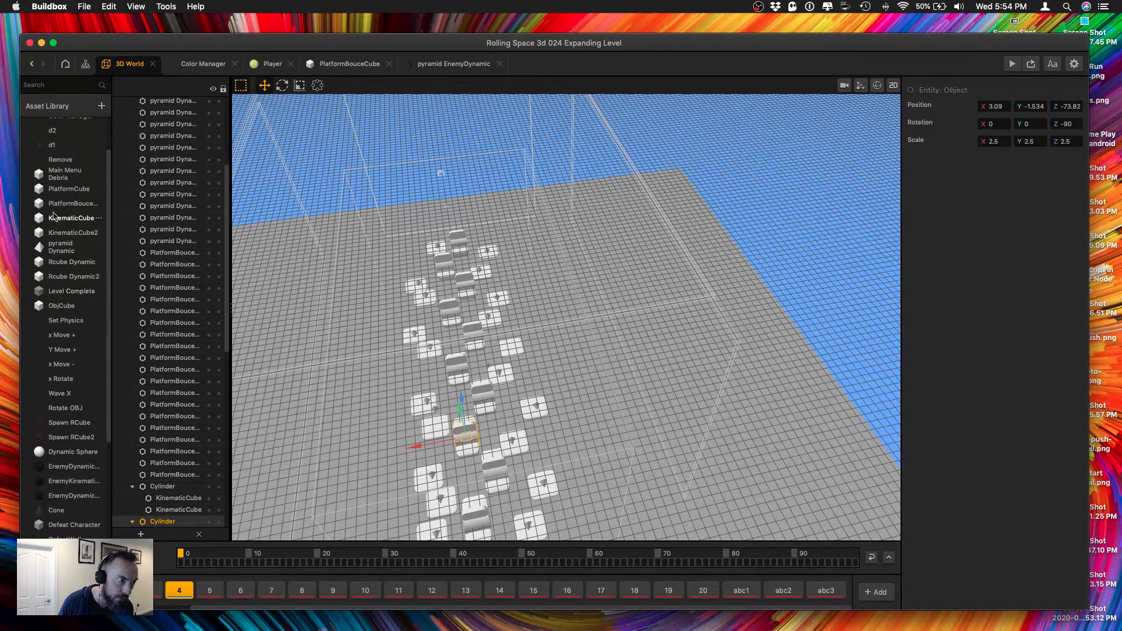
pyautogui.doubleClick(69, 562)
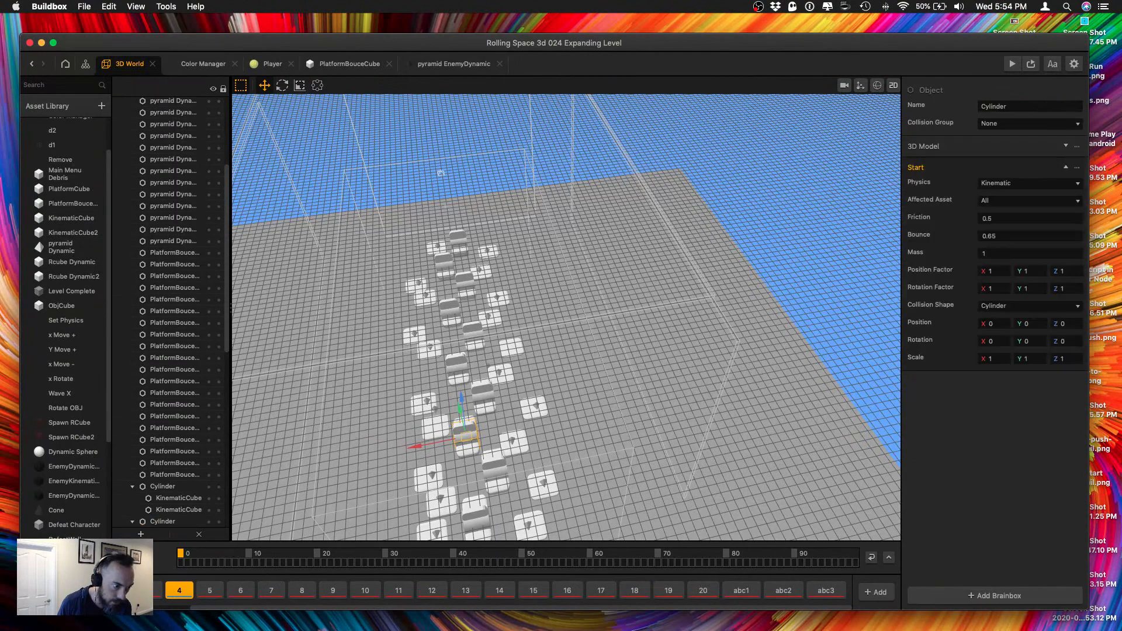
pyautogui.moveTo(354, 506); pyautogui.dragTo(357, 509)
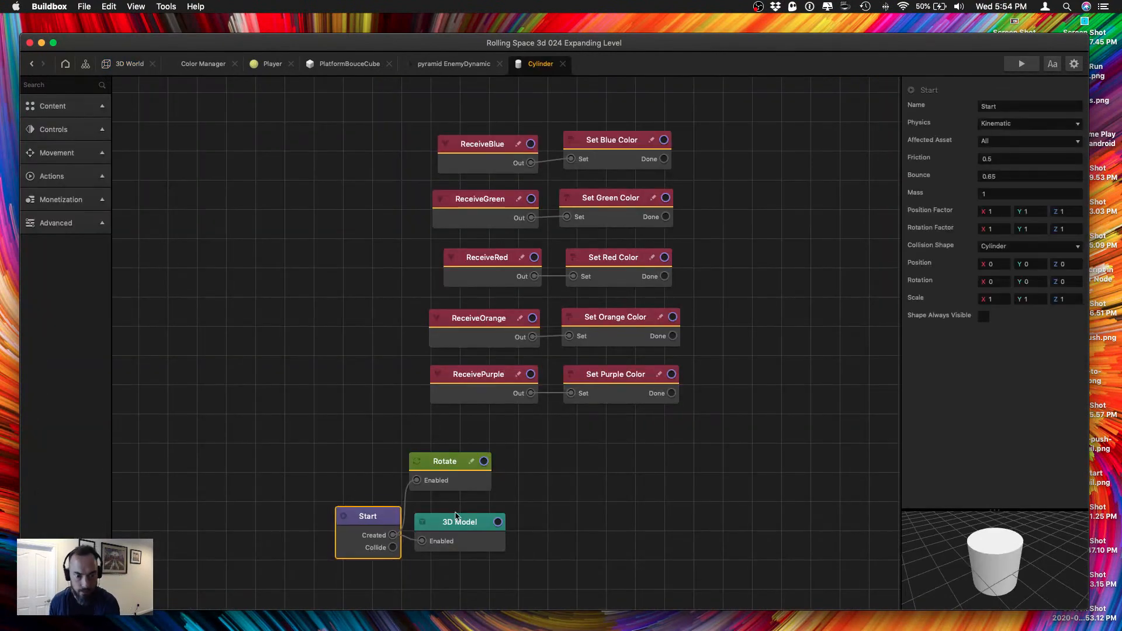
pyautogui.moveTo(463, 517); pyautogui.dragTo(464, 519)
pyautogui.click(369, 518)
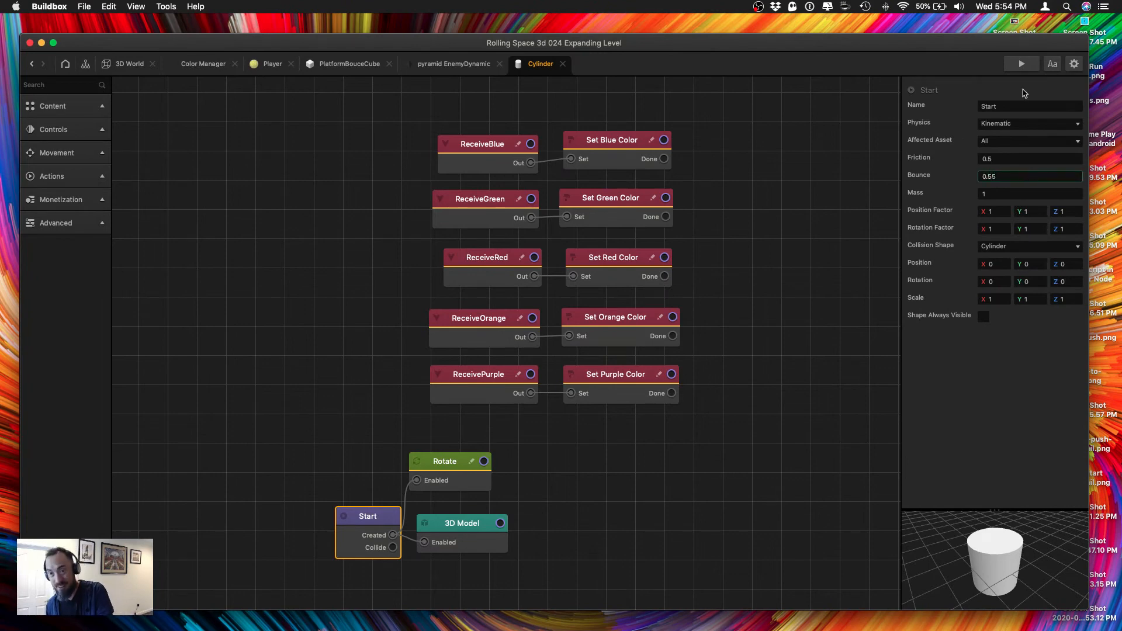
# Run the level in the preview with the changed cylinder bounce, close the preview and return to the 3D World.
pyautogui.click(1021, 64)
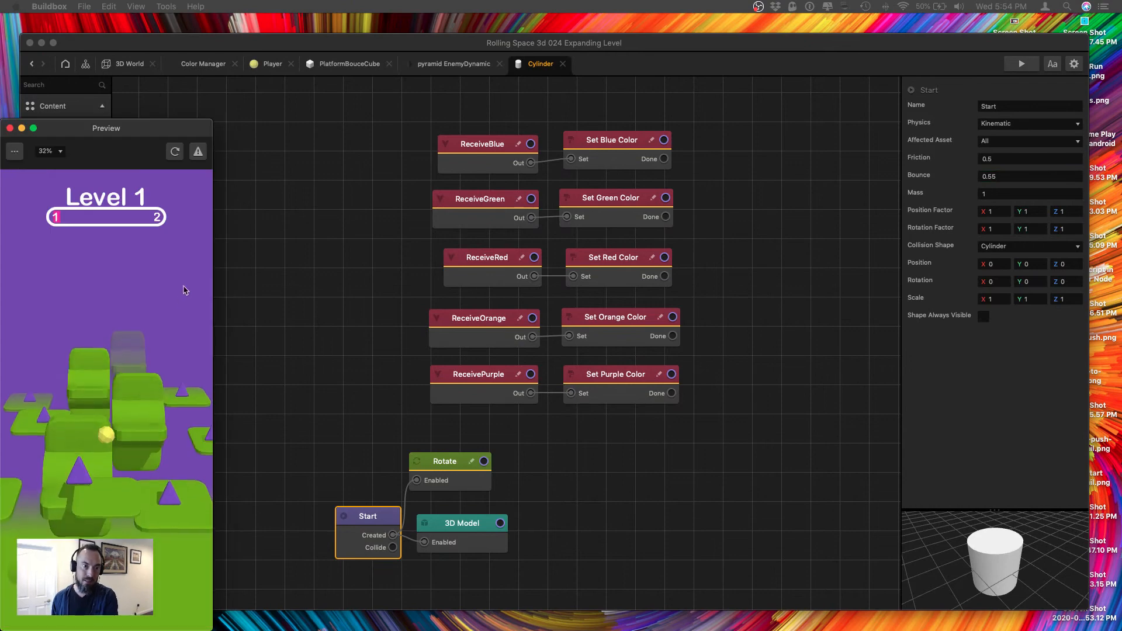
pyautogui.click(10, 128)
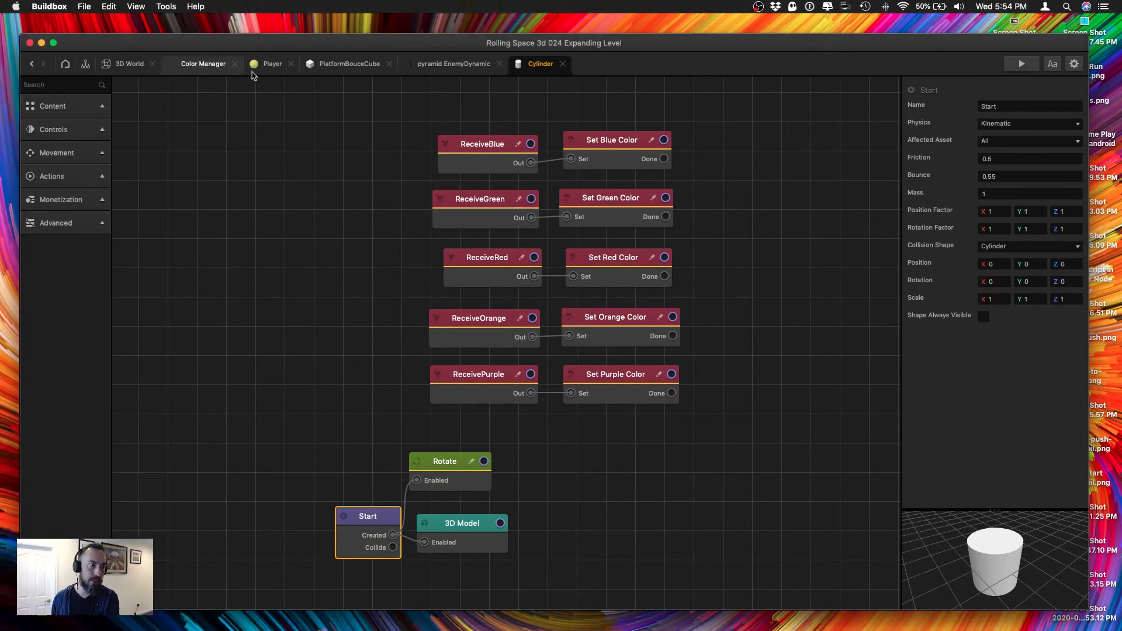
pyautogui.click(203, 64)
pyautogui.click(129, 64)
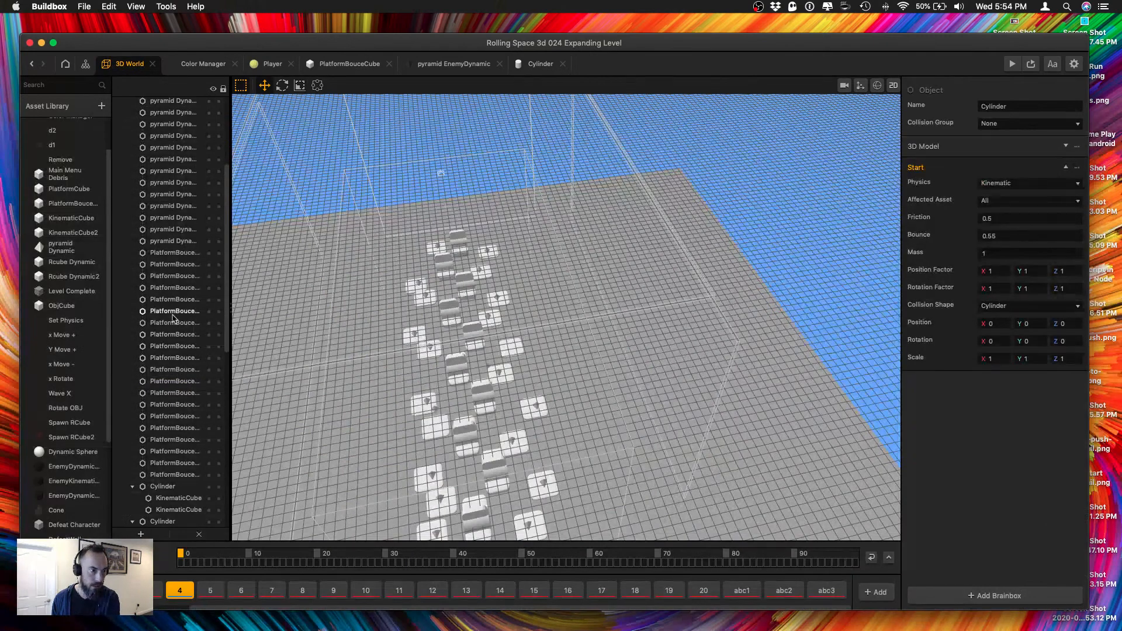
# Inspect the Start node of the KinematicCube asset attached to the cylinders, run the level in the preview and close the preview.
pyautogui.click(459, 431)
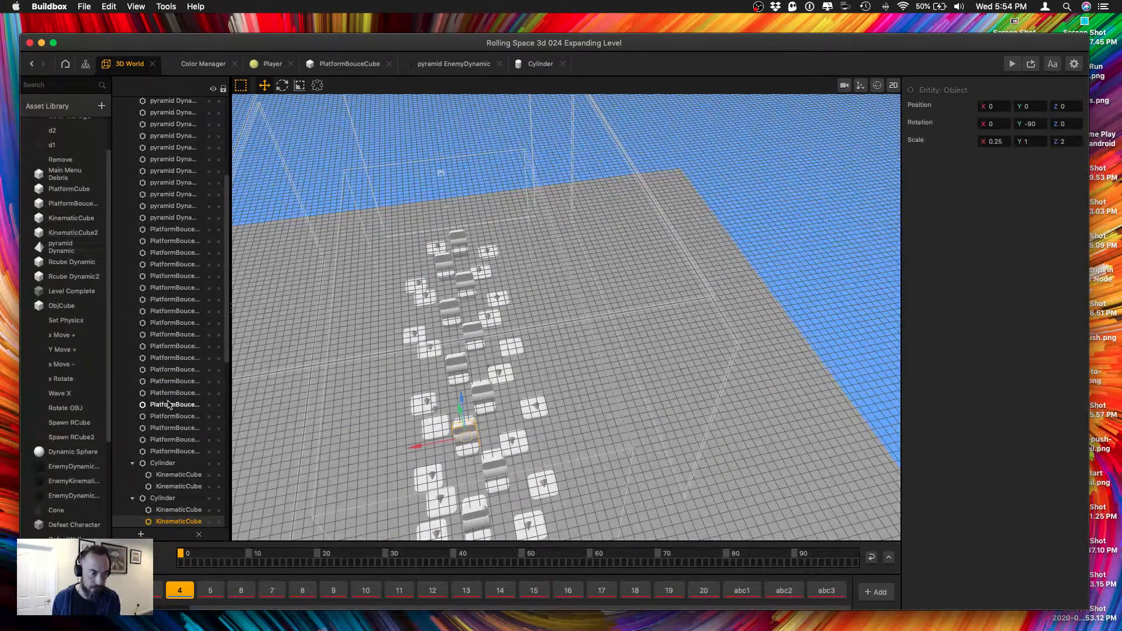
pyautogui.scroll(6, 169, 404)
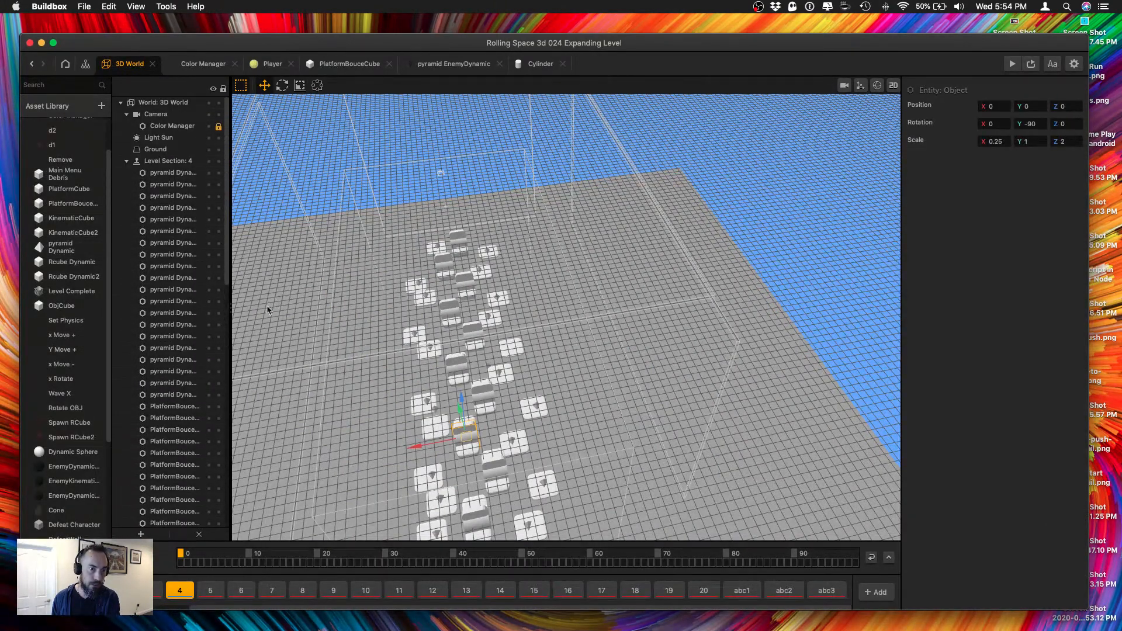
pyautogui.scroll(-15, 169, 348)
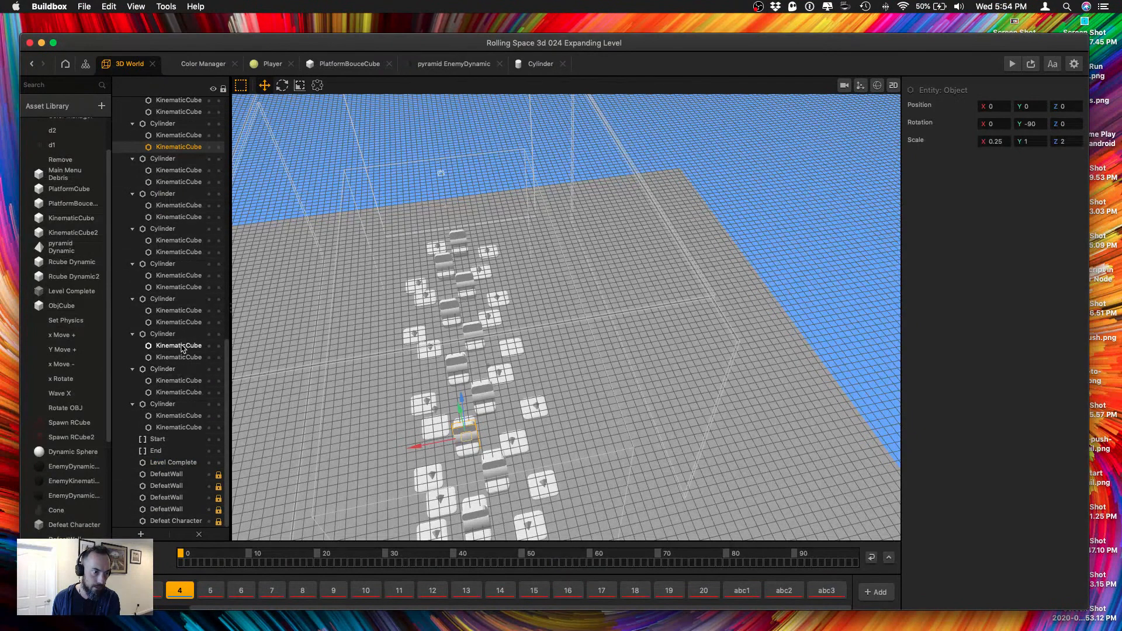
pyautogui.click(179, 345)
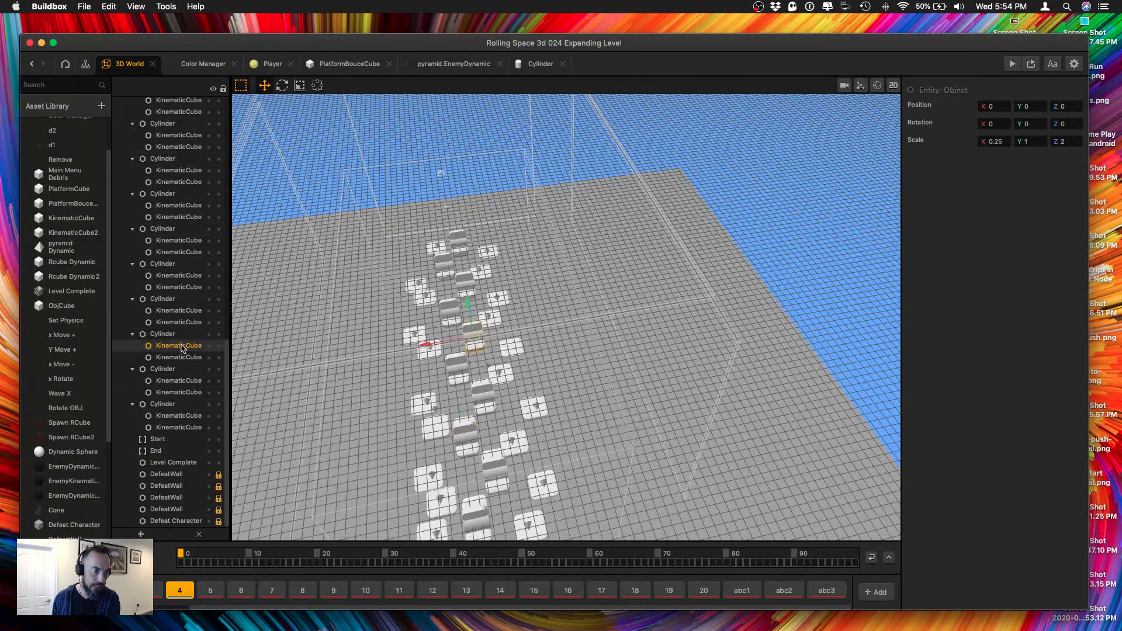
pyautogui.doubleClick(71, 218)
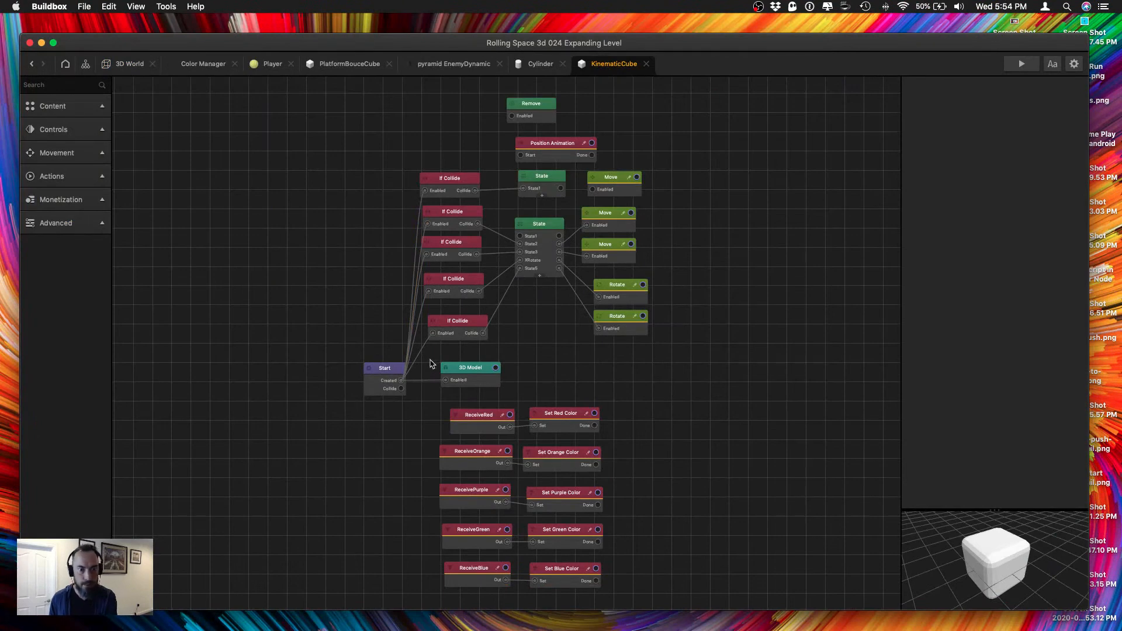
pyautogui.click(367, 370)
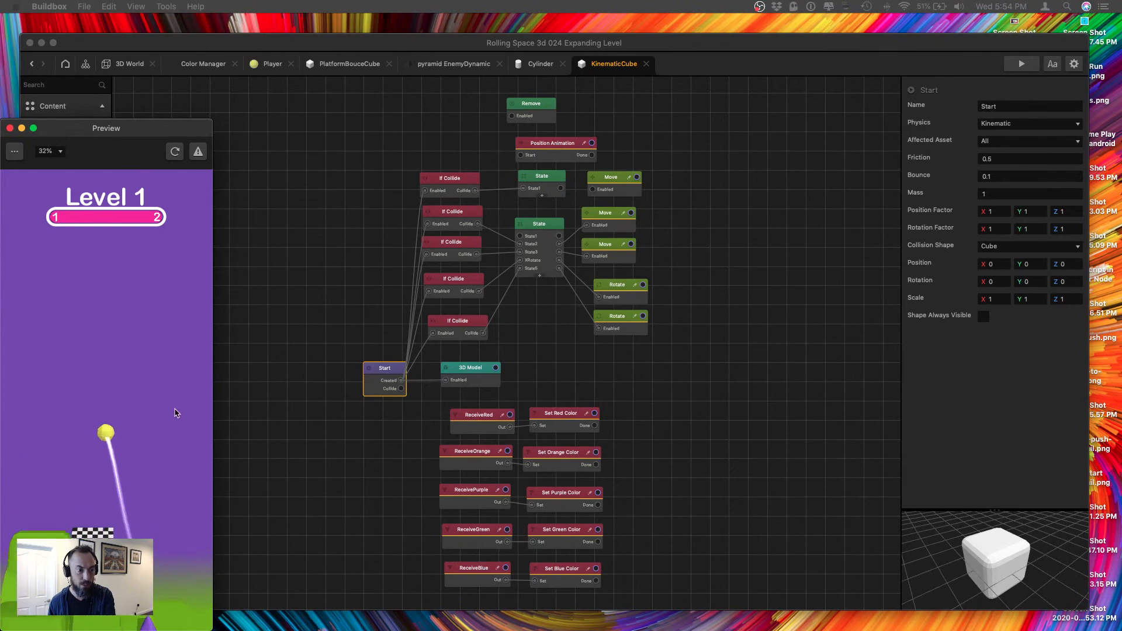
pyautogui.click(10, 128)
# Add a pyramid EnemyDynamic to the nearest side platform at about X 6.346, Y 0.947, Z -0.261 and save the project.
pyautogui.click(129, 64)
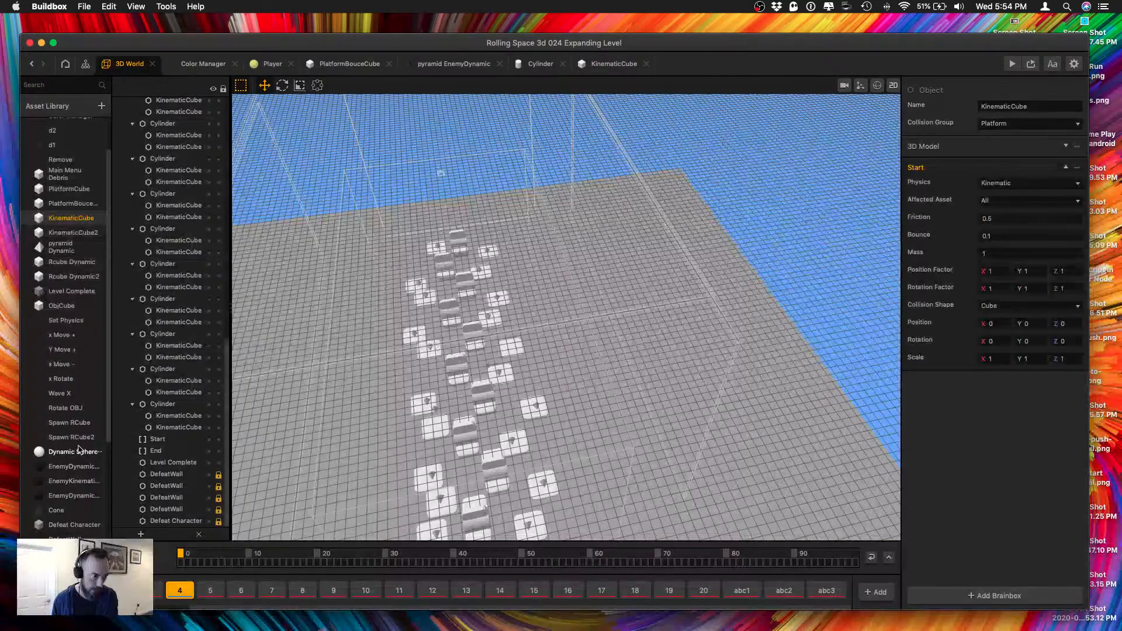
pyautogui.scroll(-5, 78, 464)
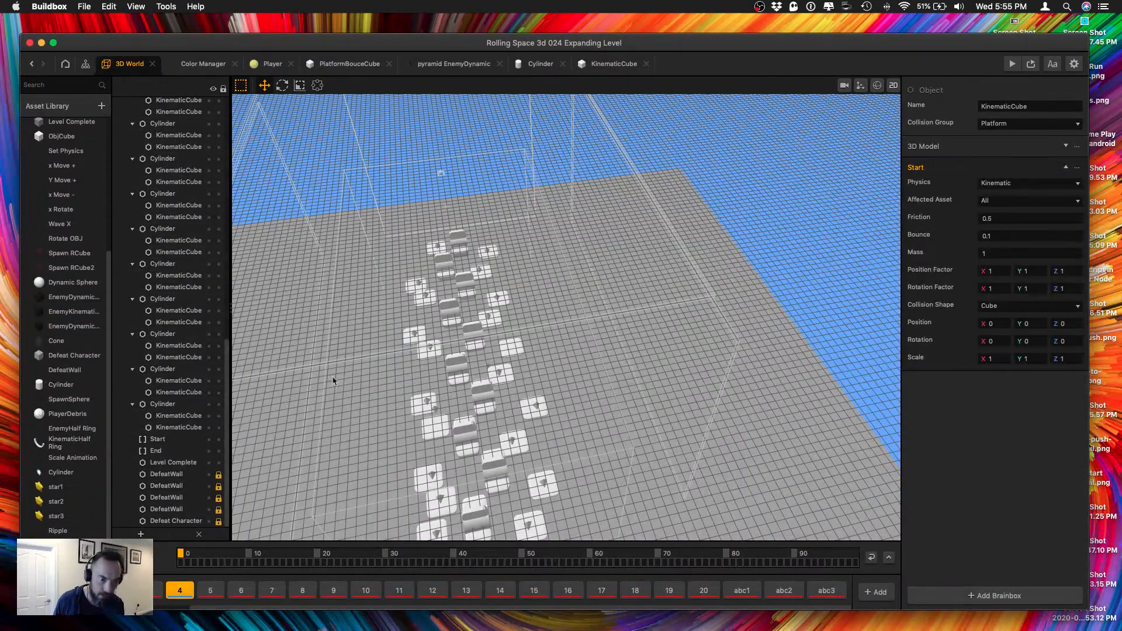
pyautogui.moveTo(333, 381); pyautogui.dragTo(471, 426, button='right')
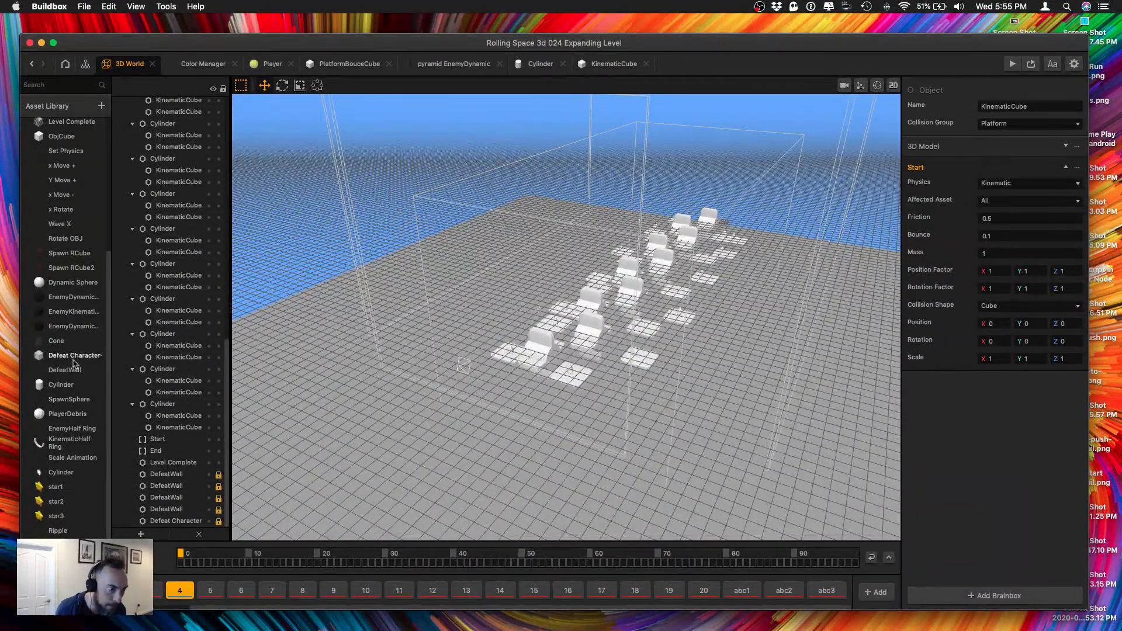
pyautogui.scroll(-5, 73, 331)
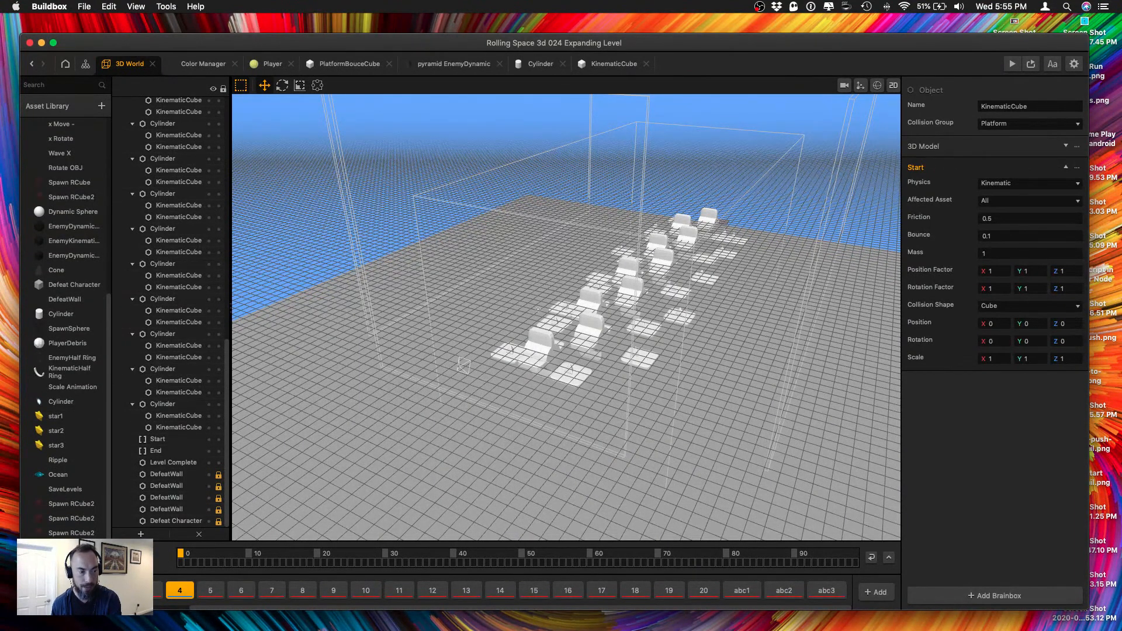
pyautogui.click(573, 379)
pyautogui.scroll(10, 574, 408)
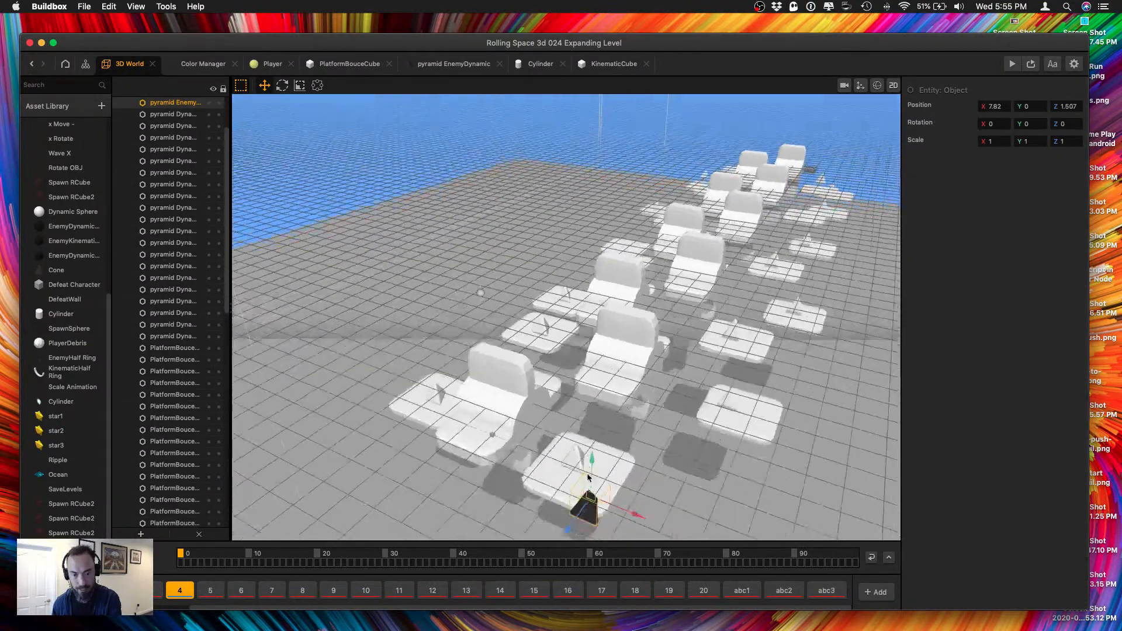
pyautogui.scroll(-3, 589, 478)
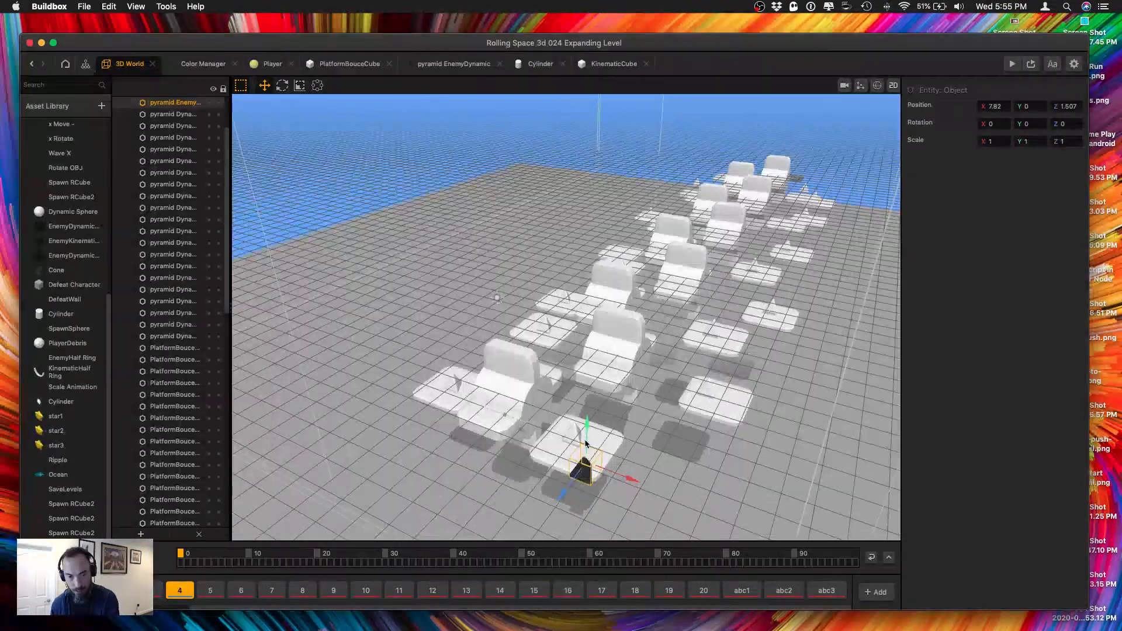
pyautogui.moveTo(587, 440)
pyautogui.mouseDown()
pyautogui.moveTo(590, 427)
pyautogui.moveTo(584, 454)
pyautogui.moveTo(620, 461)
pyautogui.moveTo(558, 466)
pyautogui.moveTo(608, 445)
pyautogui.mouseUp()
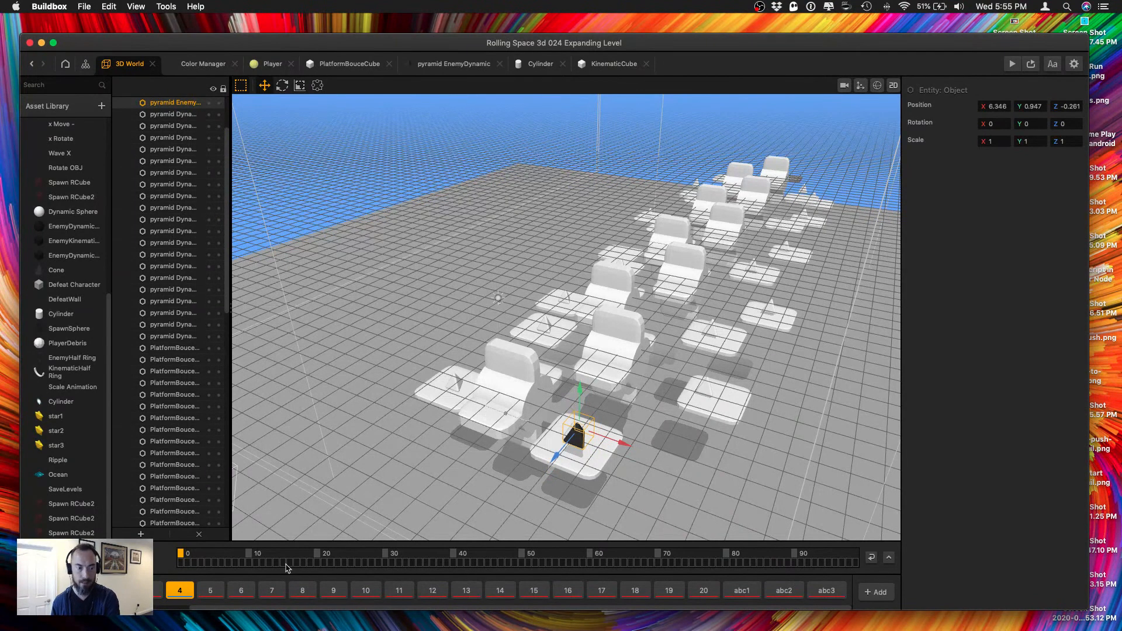
pyautogui.press('cmd+s')
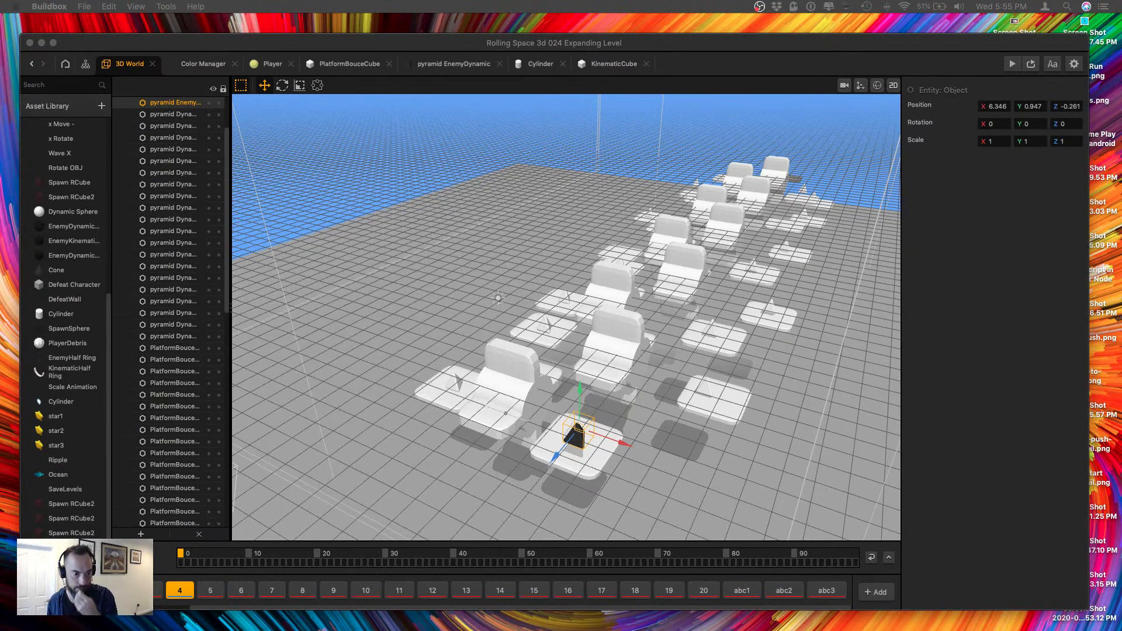
# Switch to level 5 and move its checkered Level Complete object to Z -100.
pyautogui.click(211, 591)
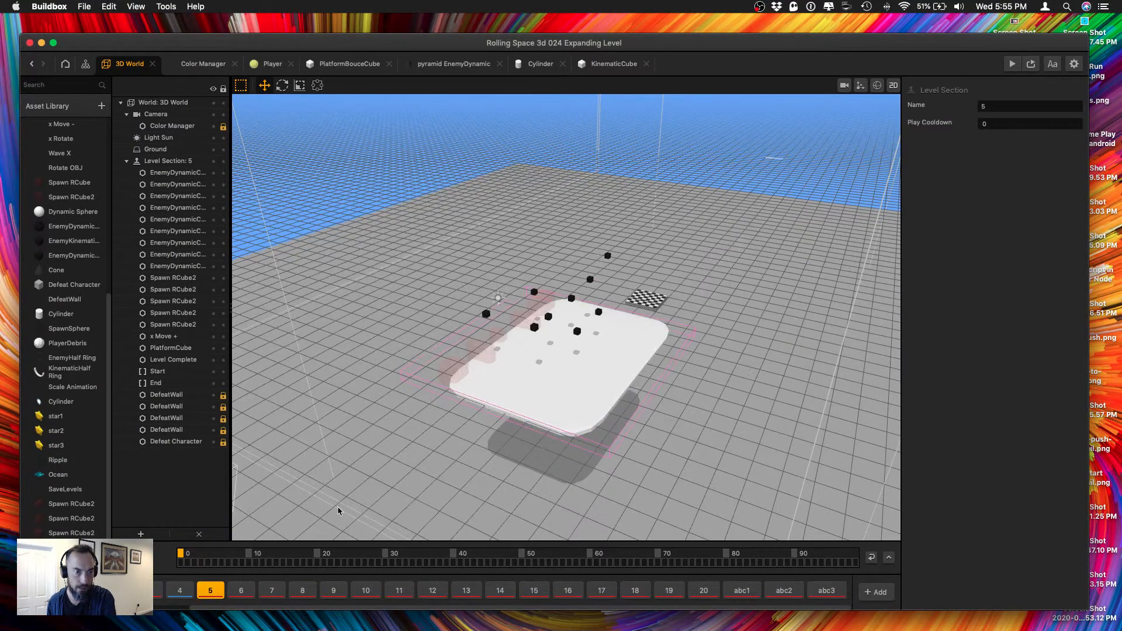
pyautogui.scroll(5, 541, 460)
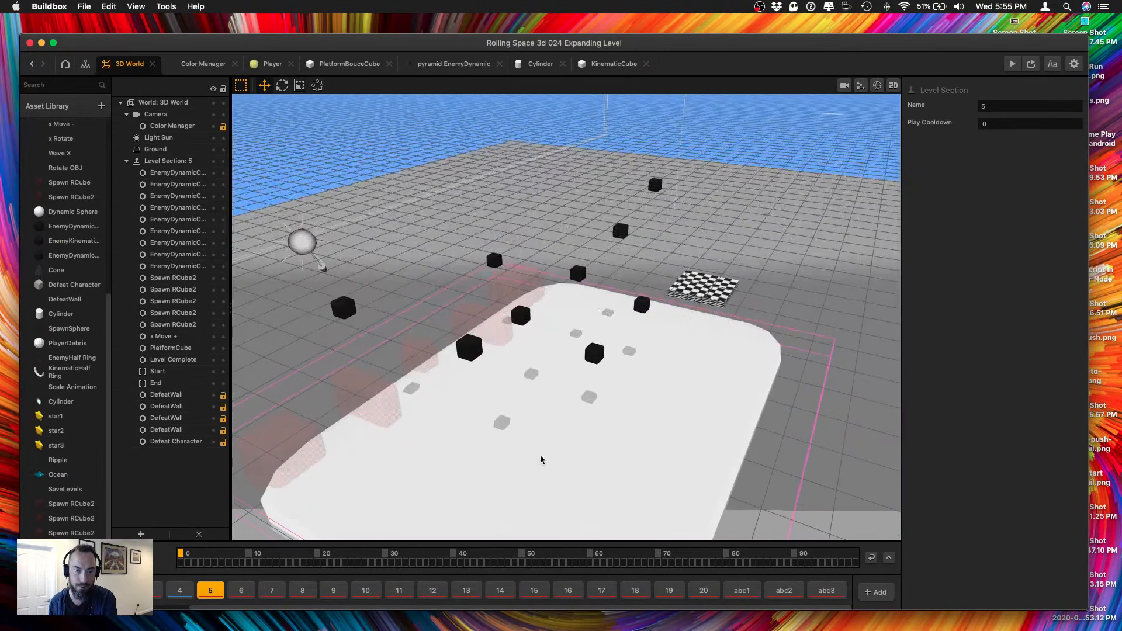
pyautogui.scroll(5, 540, 455)
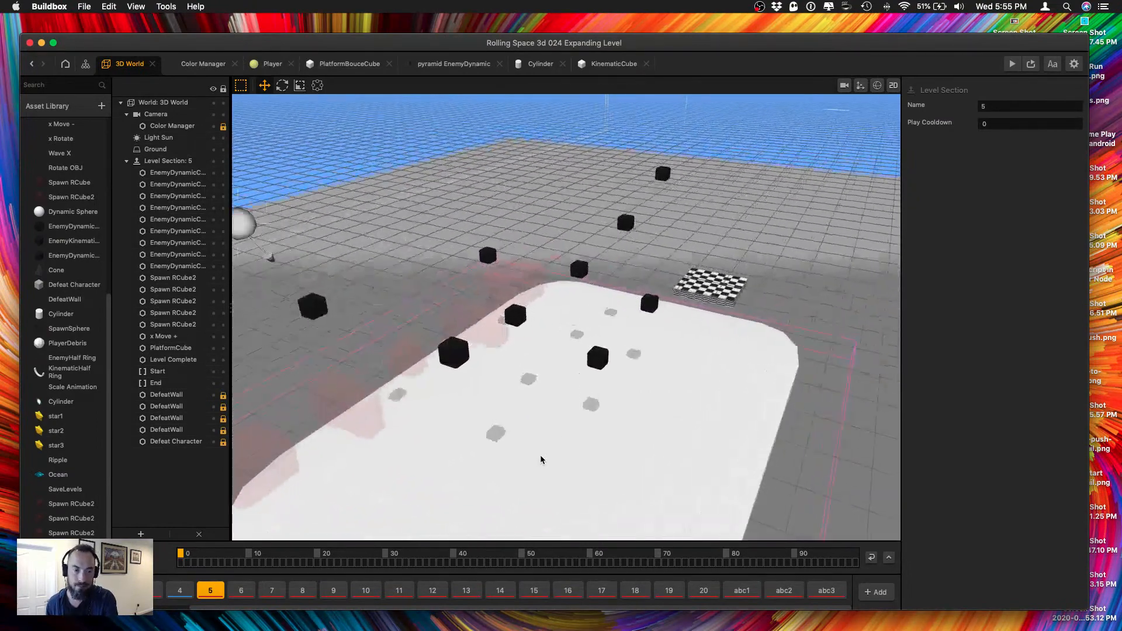
pyautogui.click(724, 281)
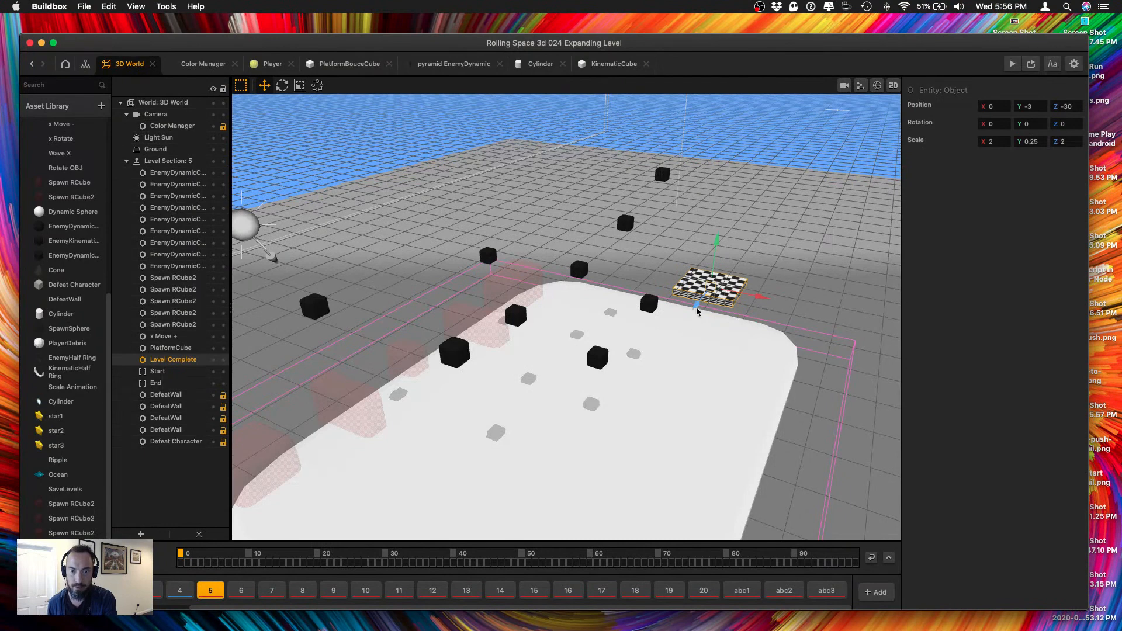
pyautogui.moveTo(697, 311); pyautogui.dragTo(766, 120)
pyautogui.moveTo(1064, 107); pyautogui.dragTo(1119, 100)
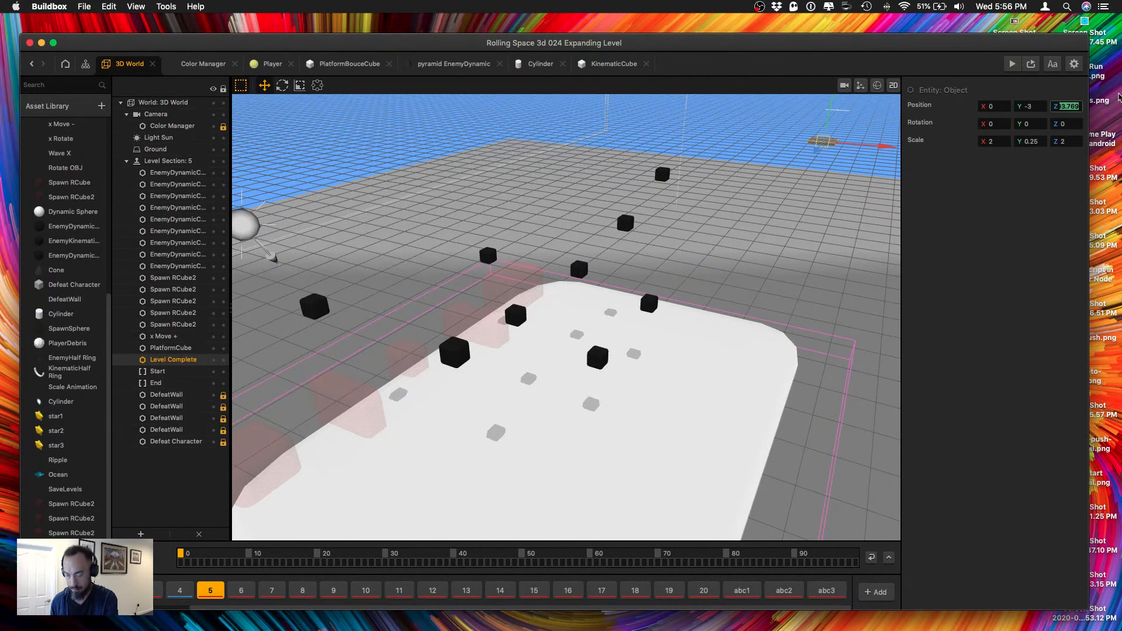
pyautogui.write('-100')
pyautogui.press('Tab')
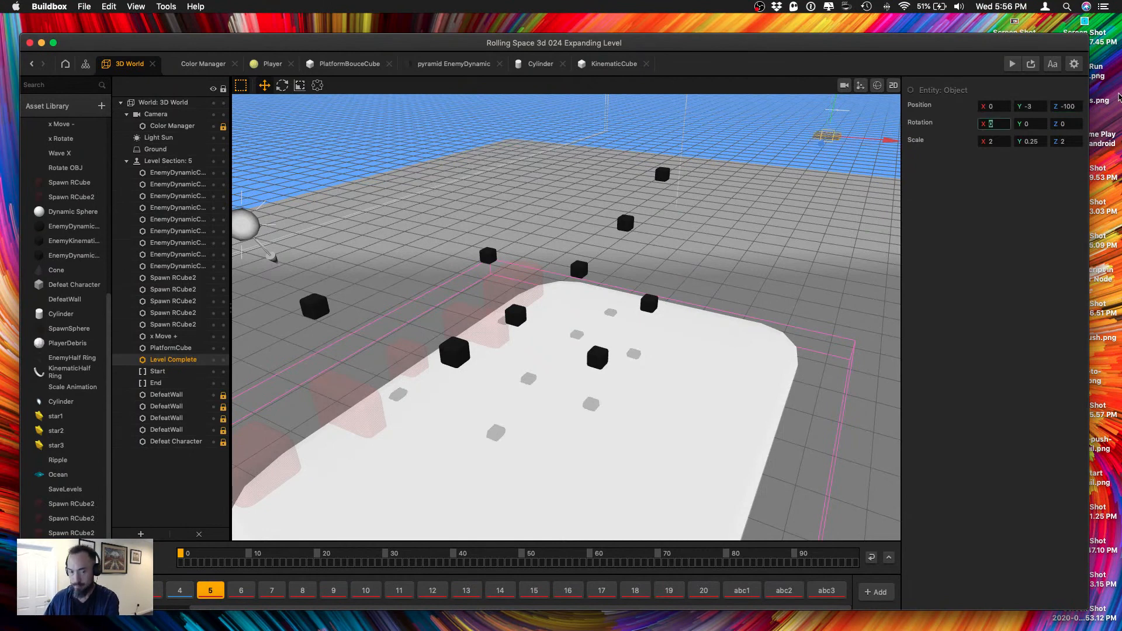
# Set the PlatformCube's position to Z -50 and its Z scale to 50, and run the level in the preview.
pyautogui.click(599, 388)
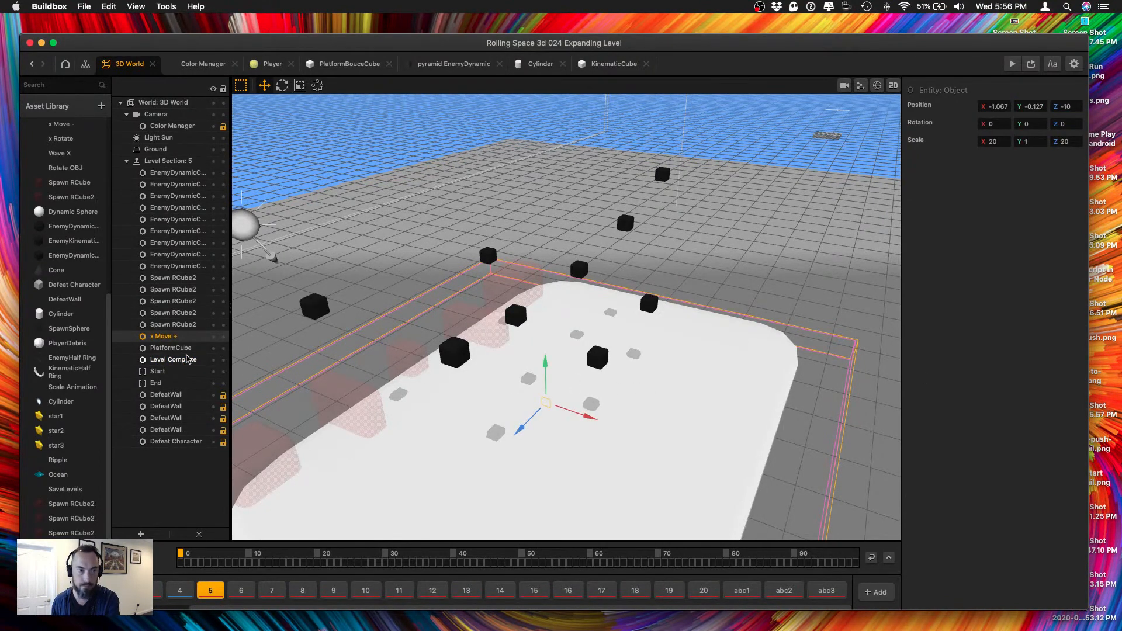
pyautogui.click(171, 347)
pyautogui.click(1055, 106)
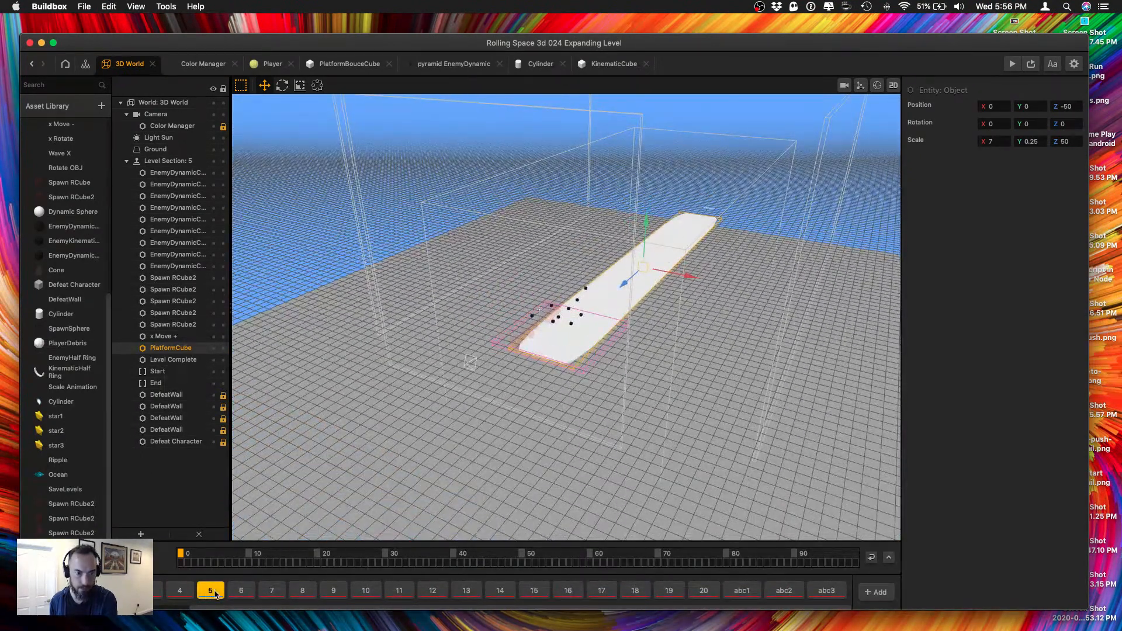
pyautogui.click(1012, 63)
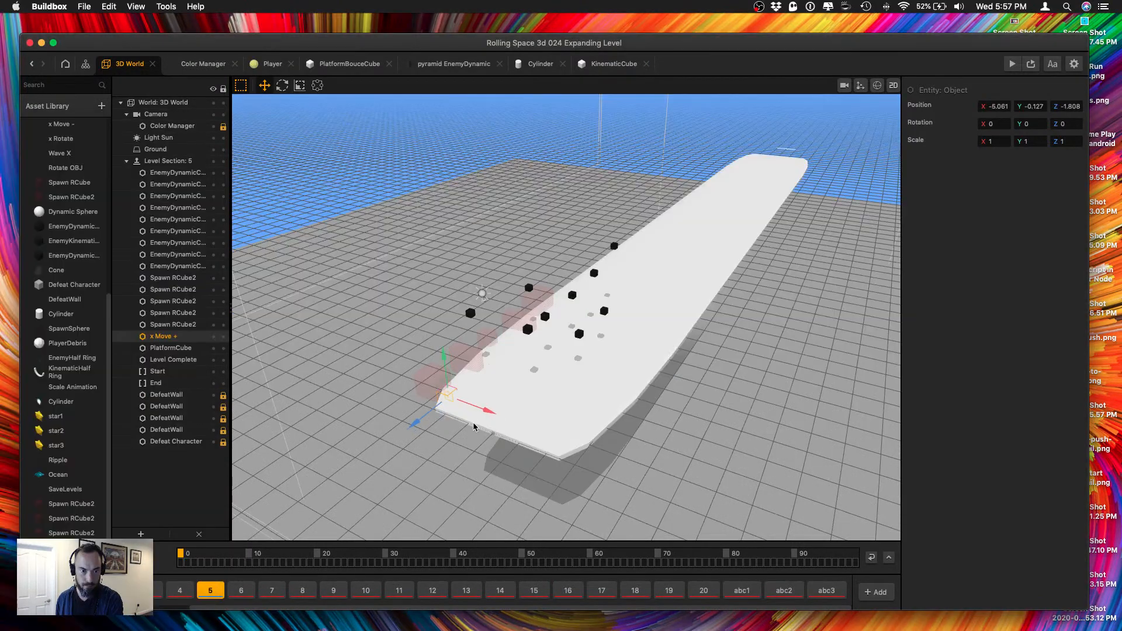
# Delete the two surplus Spawn RCube2 assets above pyramid EnemyDynamic from the asset library and save the project.
pyautogui.click(425, 378)
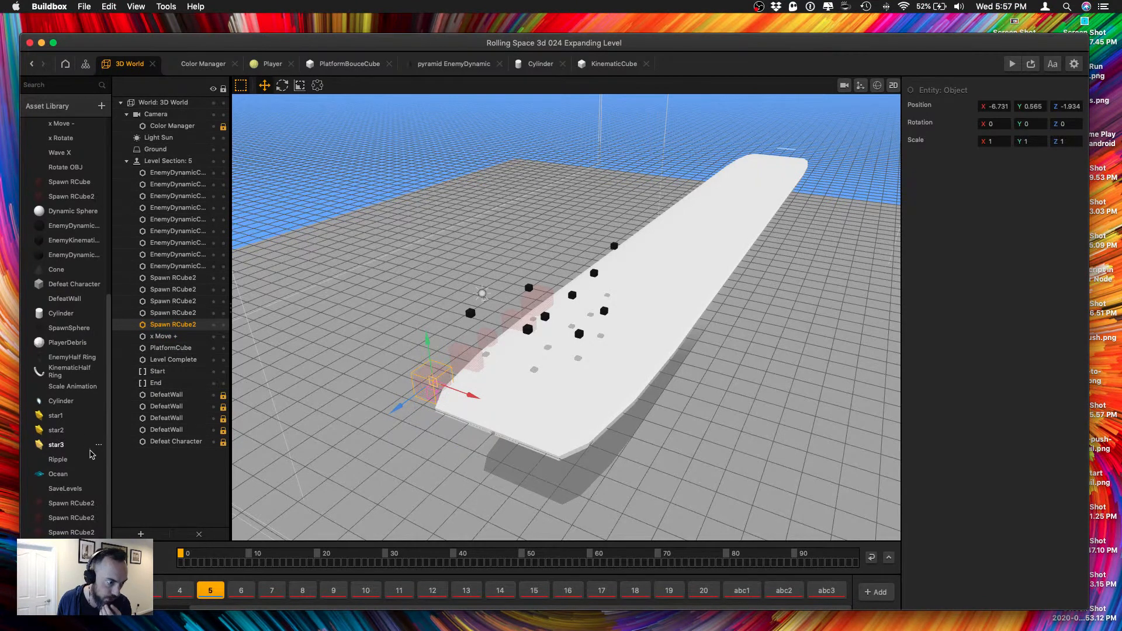
pyautogui.scroll(-2, 82, 501)
pyautogui.click(76, 498)
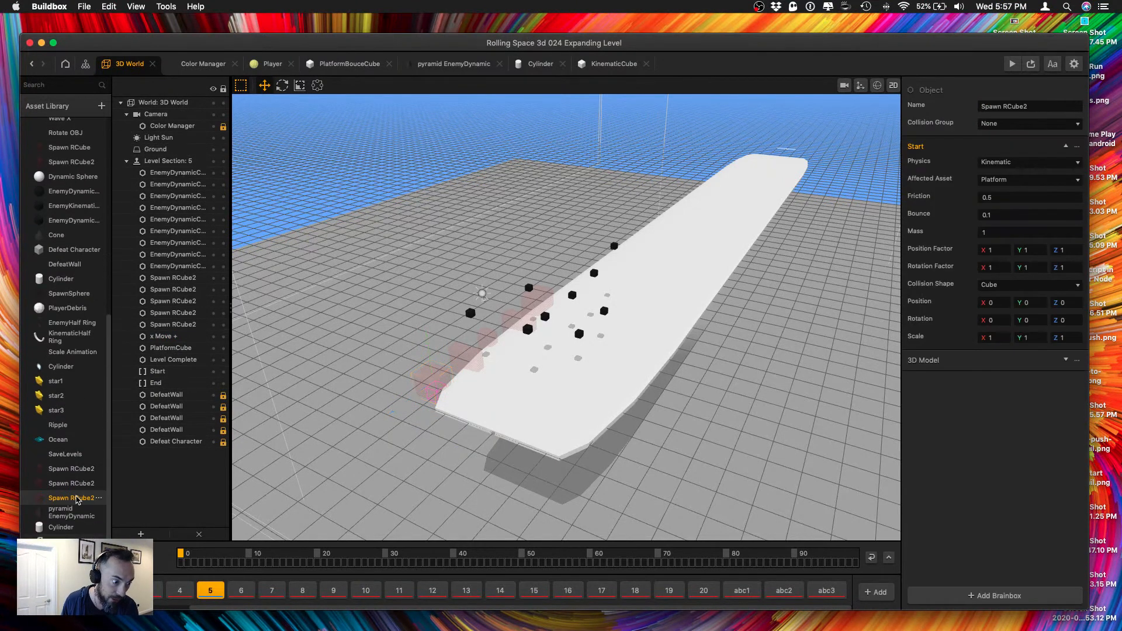
pyautogui.rightClick(78, 504)
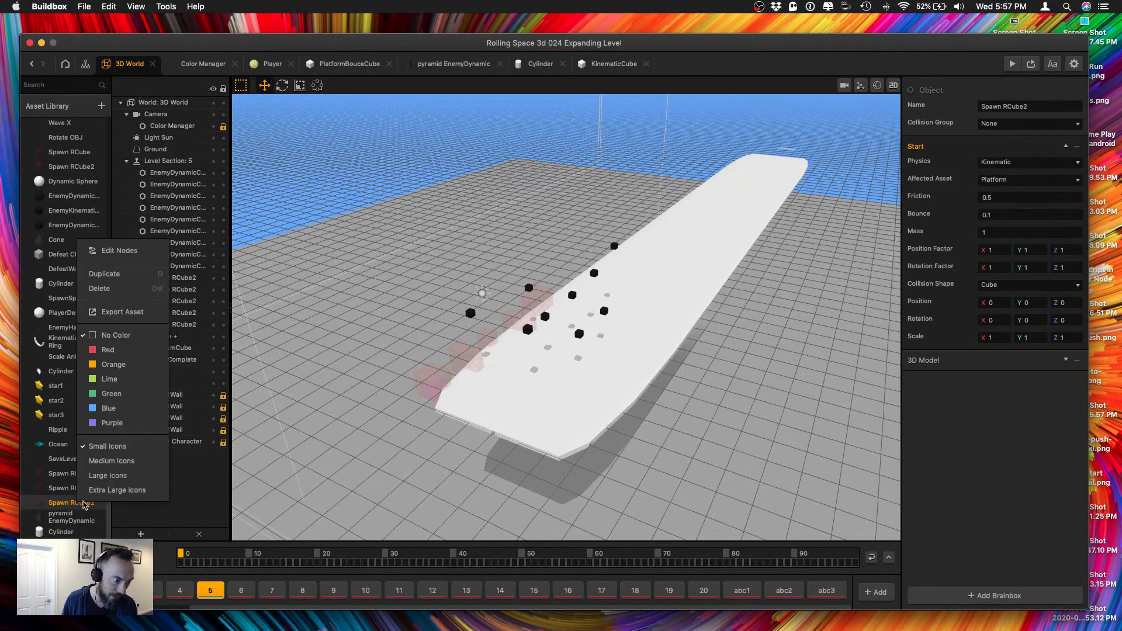
pyautogui.click(116, 290)
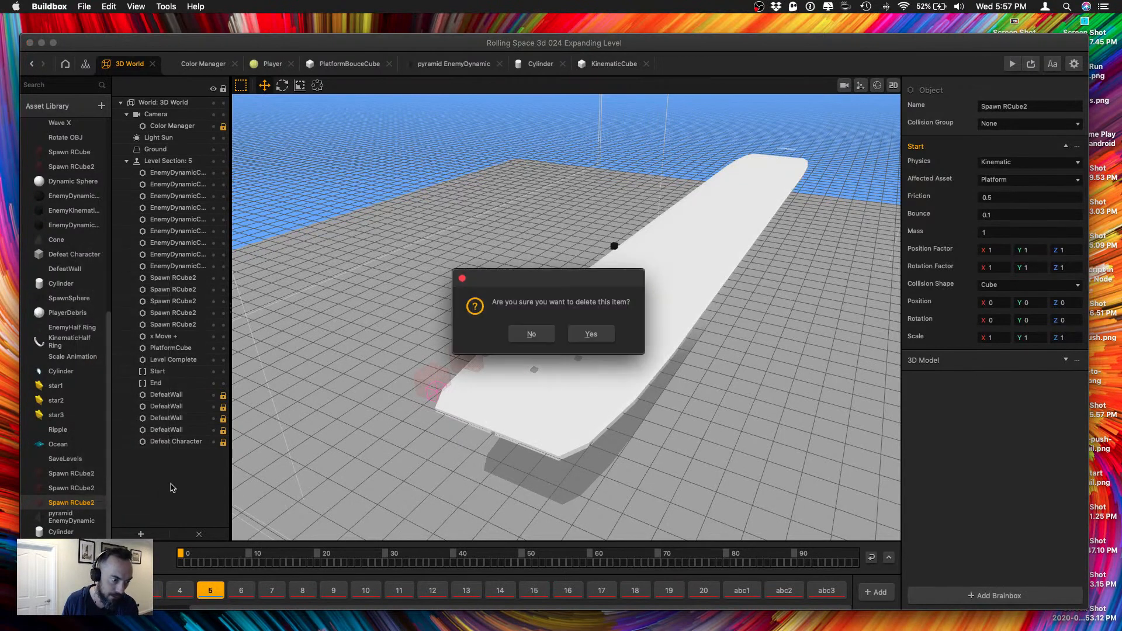
pyautogui.press('Return')
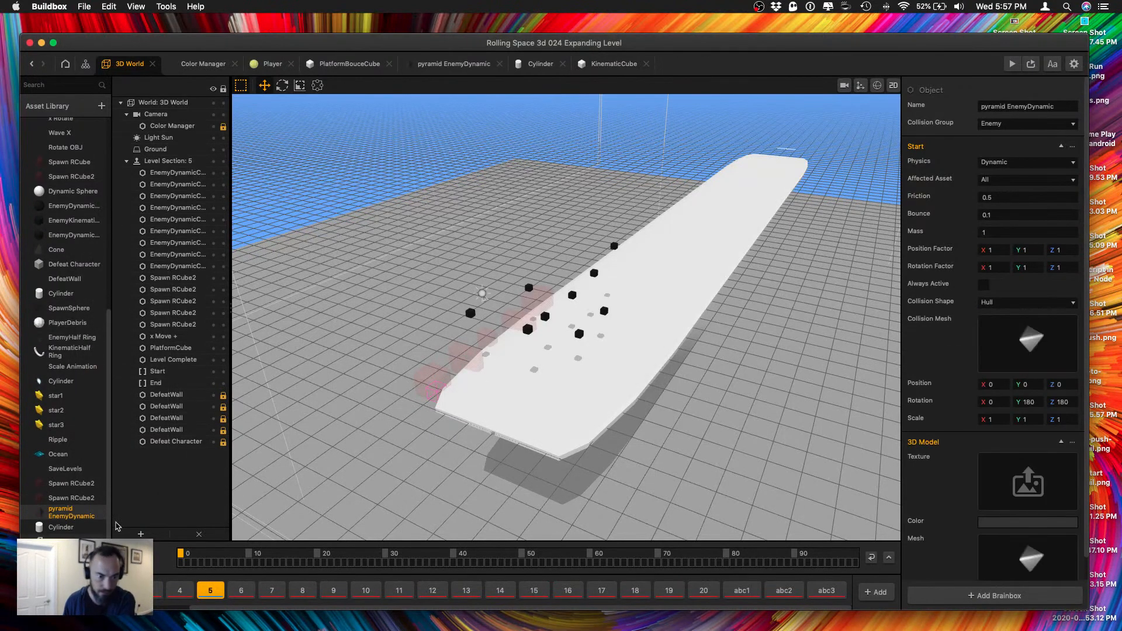
pyautogui.click(68, 498)
pyautogui.rightClick(68, 498)
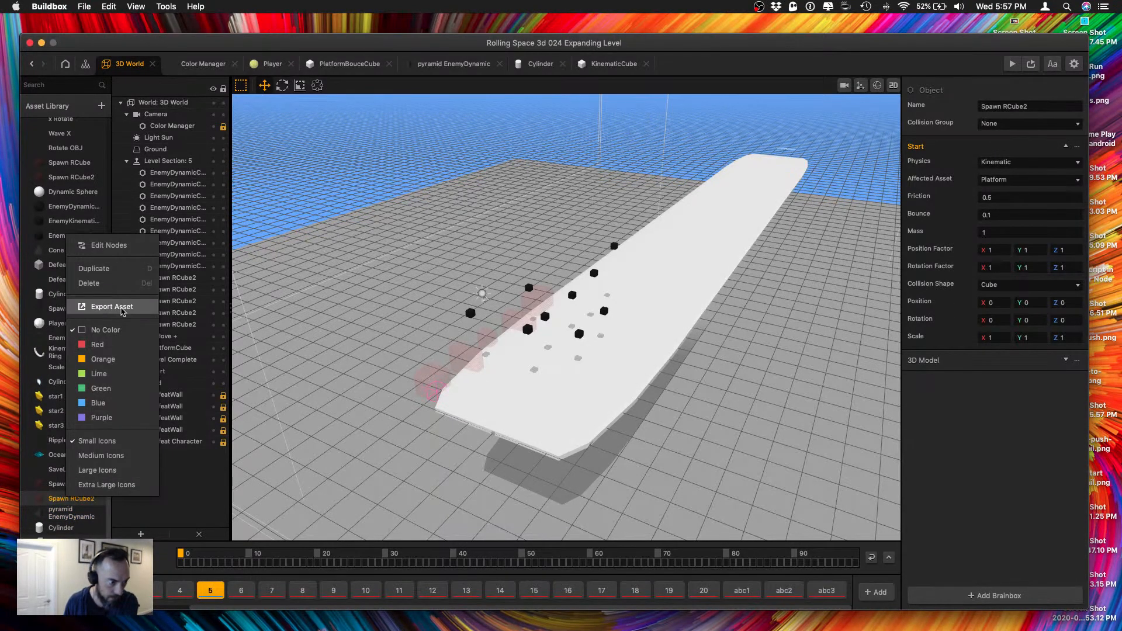
pyautogui.click(89, 284)
pyautogui.press('Return')
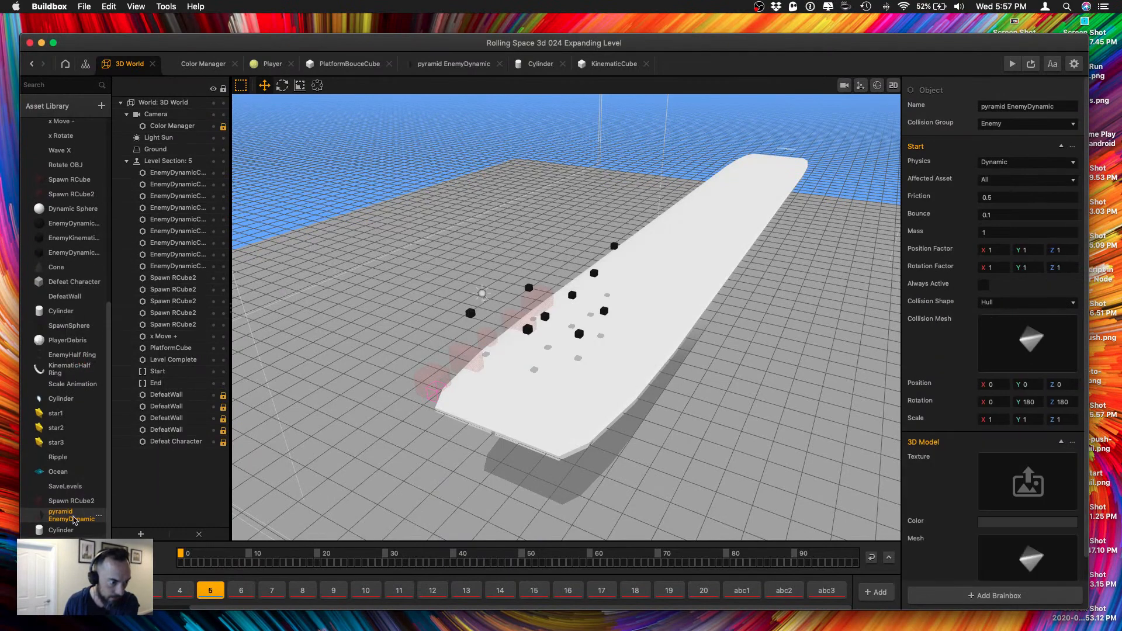
pyautogui.press('super+s')
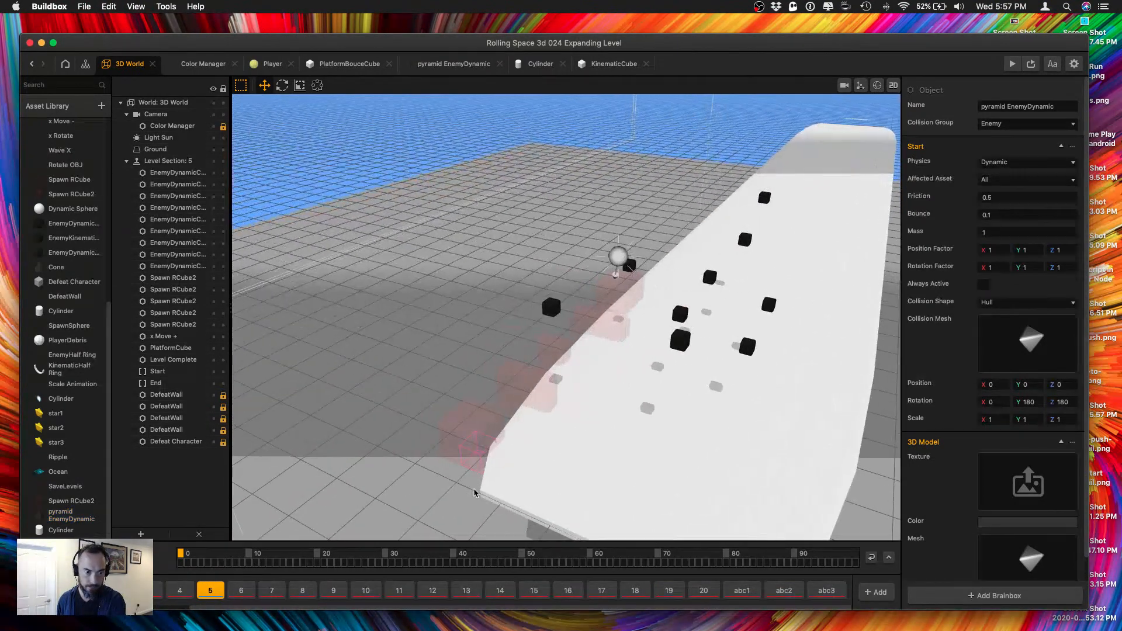
# Duplicate the x Move + object and place the copy off the platform at about X -11.74, Y 3.953, Z -1.808.
pyautogui.click(467, 464)
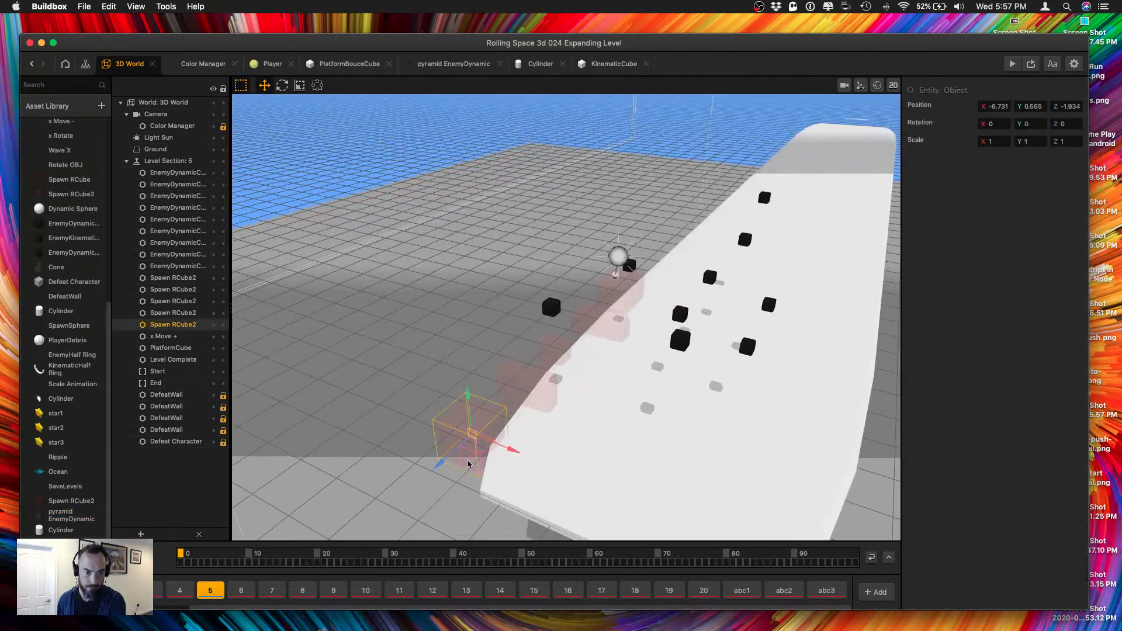
pyautogui.scroll(5, 468, 464)
pyautogui.scroll(-8, 426, 440)
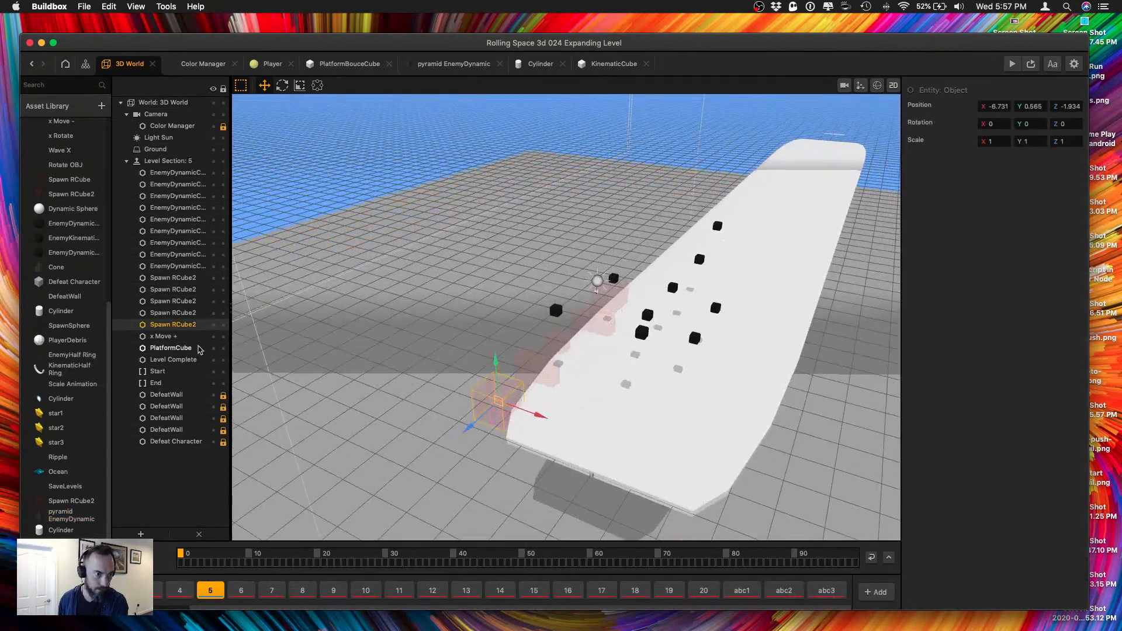
pyautogui.click(181, 338)
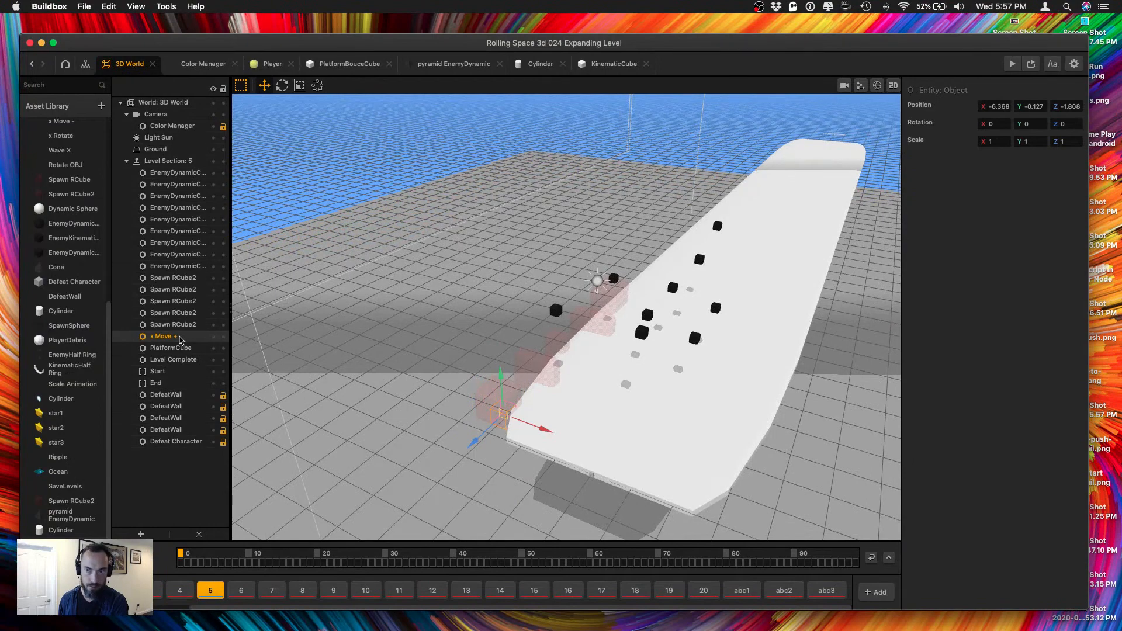
pyautogui.moveTo(181, 339); pyautogui.dragTo(184, 340)
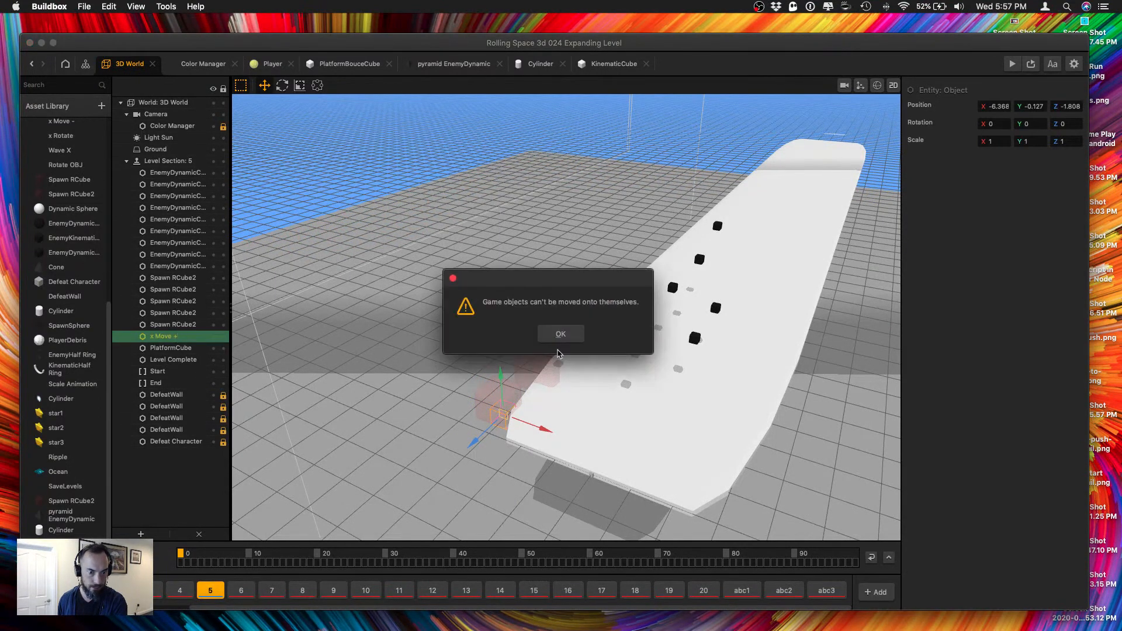
pyautogui.click(560, 338)
pyautogui.keyDown('alt'); pyautogui.moveTo(528, 424); pyautogui.dragTo(458, 404); pyautogui.keyUp('alt')
pyautogui.moveTo(423, 349); pyautogui.dragTo(419, 289)
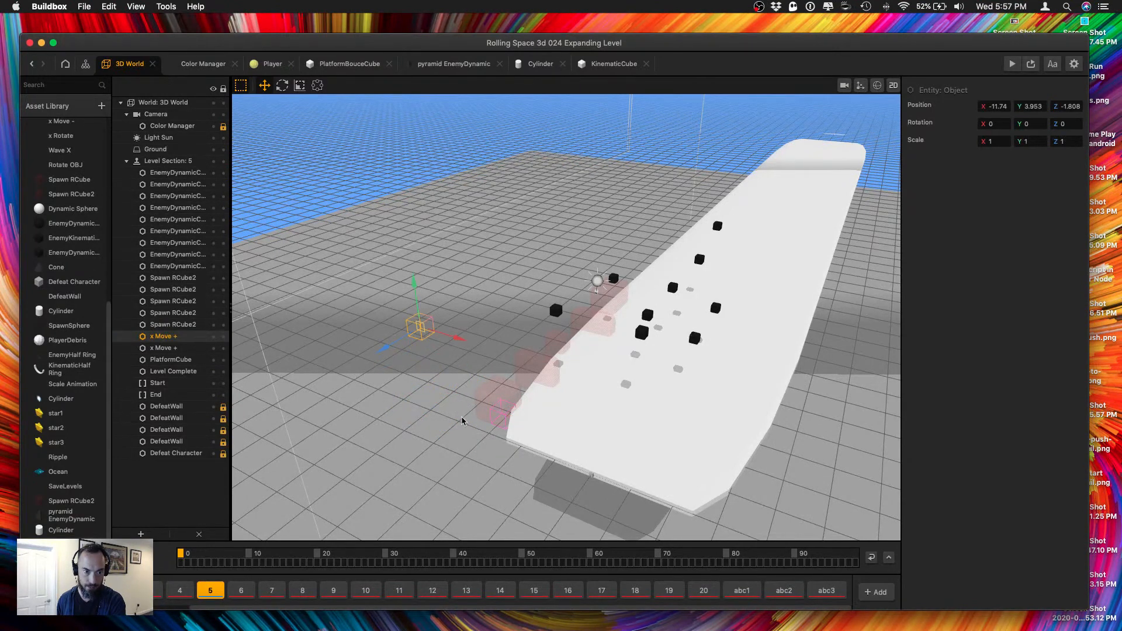
# Nest the original x Move + under the nearest Spawn RCube2 and set its position to X 0, Y 0, Z 0.
pyautogui.moveTo(179, 349); pyautogui.dragTo(180, 328)
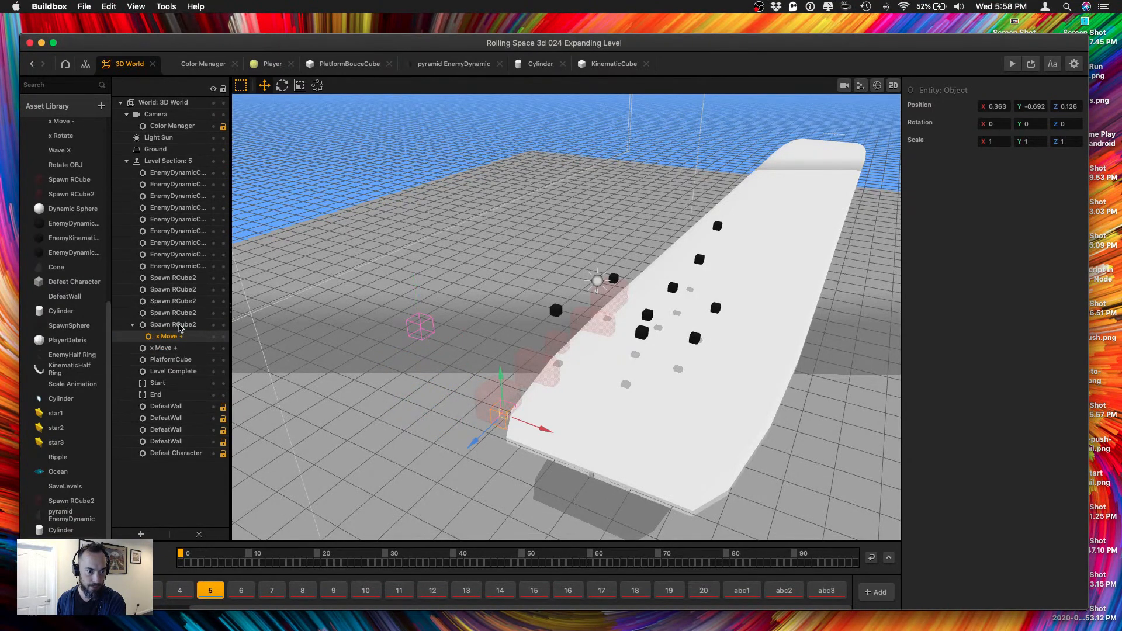
pyautogui.click(1000, 106)
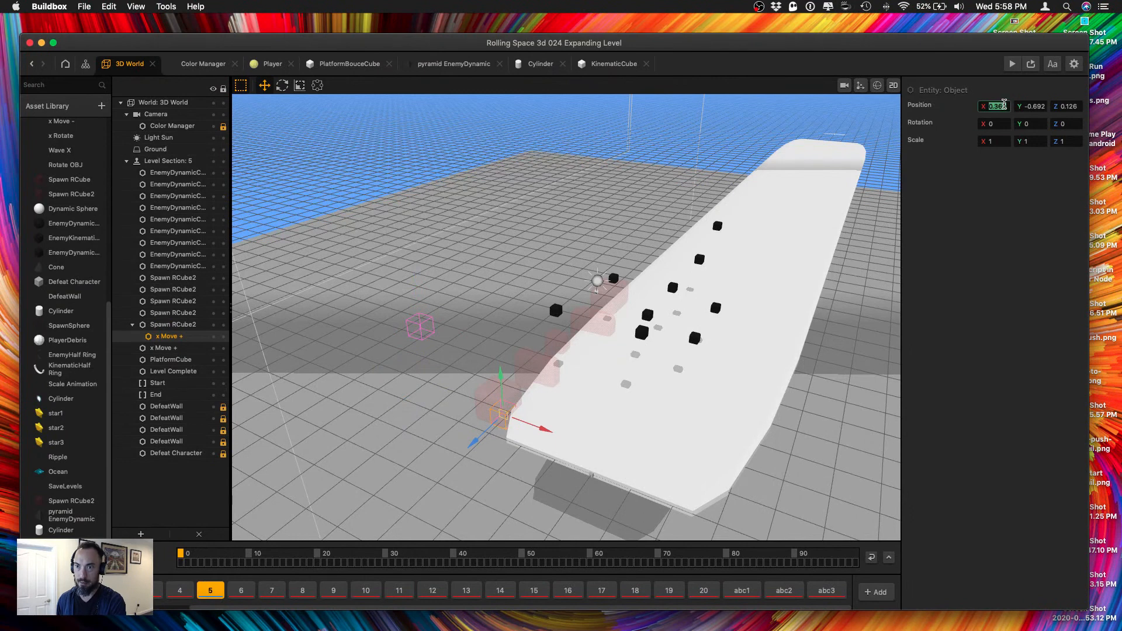
pyautogui.write('0')
pyautogui.press('Tab')
pyautogui.write('0')
pyautogui.press('Tab')
pyautogui.write('0')
pyautogui.press('Tab')
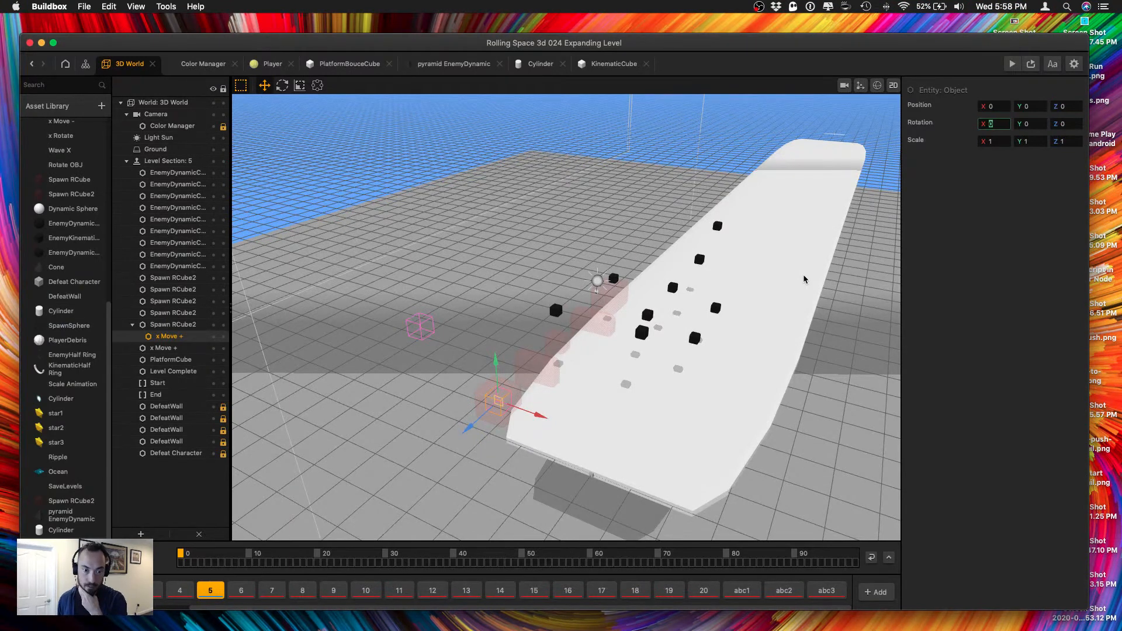
pyautogui.click(482, 363)
pyautogui.click(477, 395)
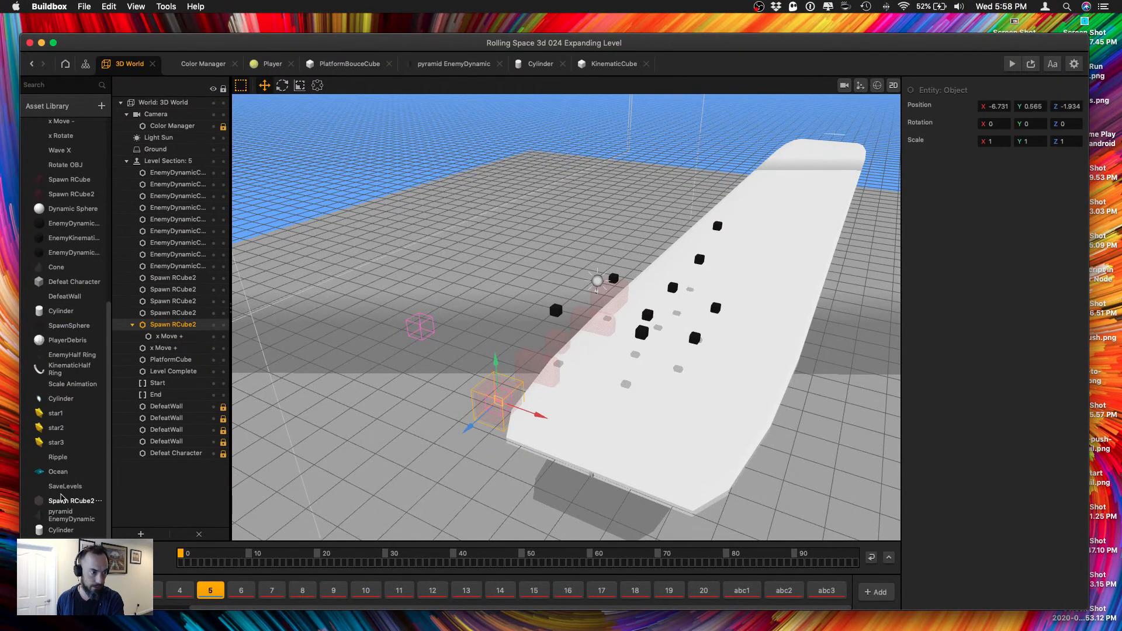
# Open the remaining Spawn RCube2 asset's node map and check which asset its Spawn node produces.
pyautogui.doubleClick(61, 498)
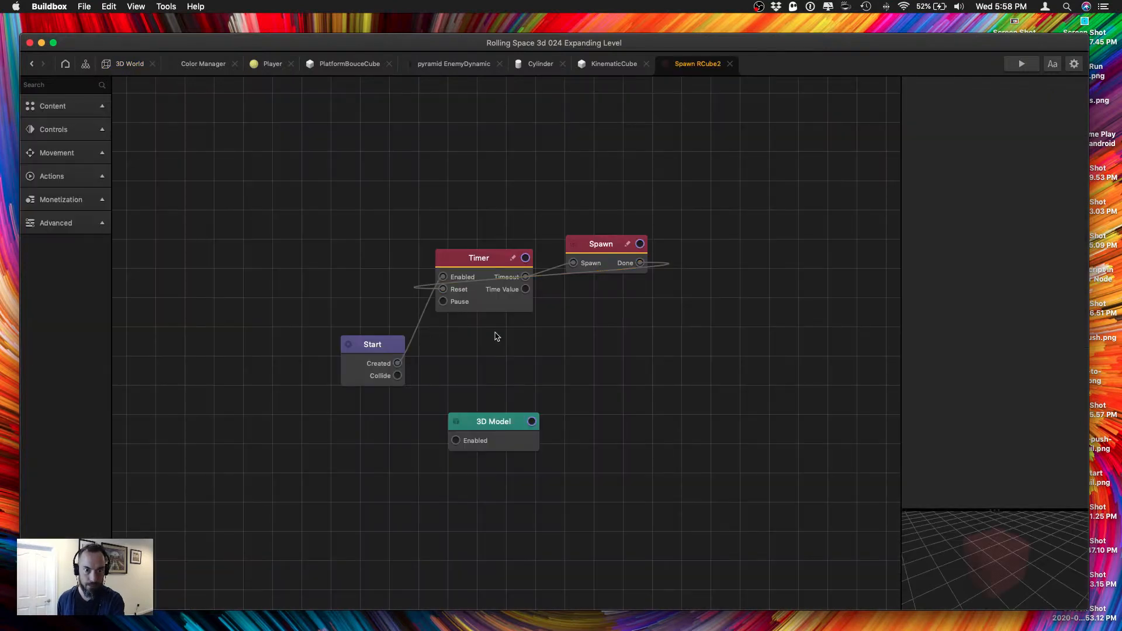
pyautogui.click(484, 268)
pyautogui.moveTo(605, 248); pyautogui.dragTo(615, 265)
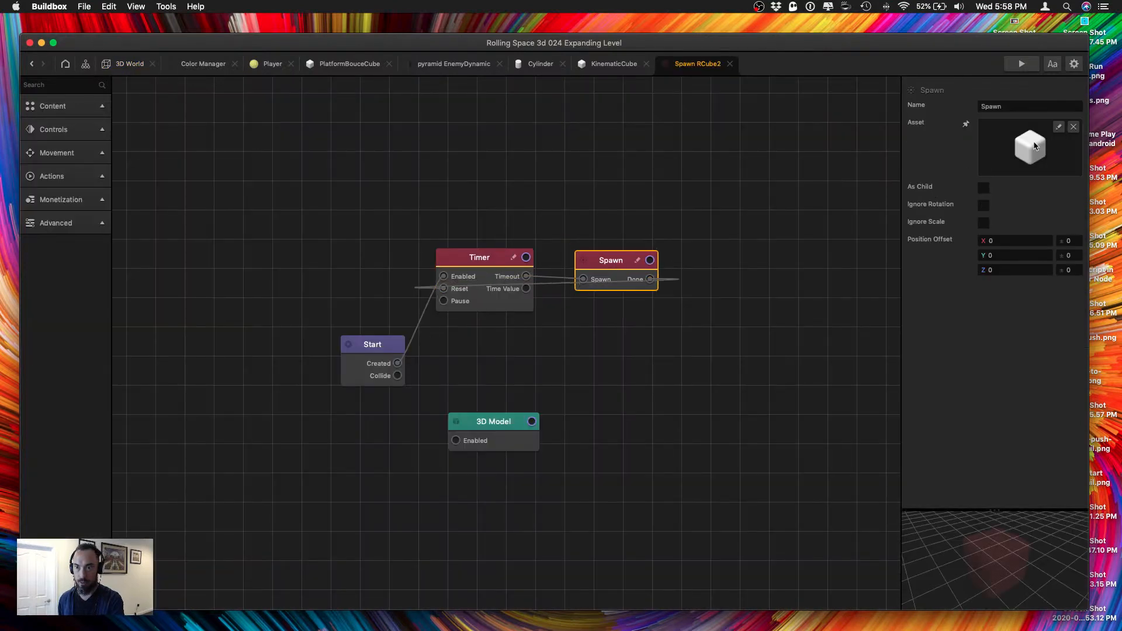
pyautogui.click(1058, 127)
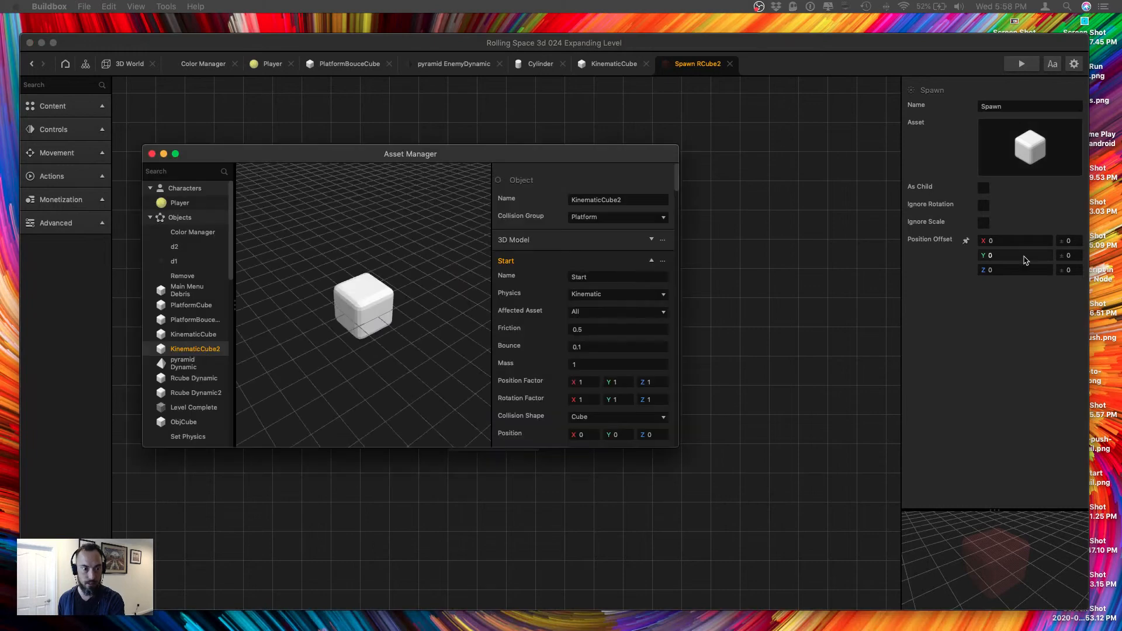
pyautogui.click(151, 154)
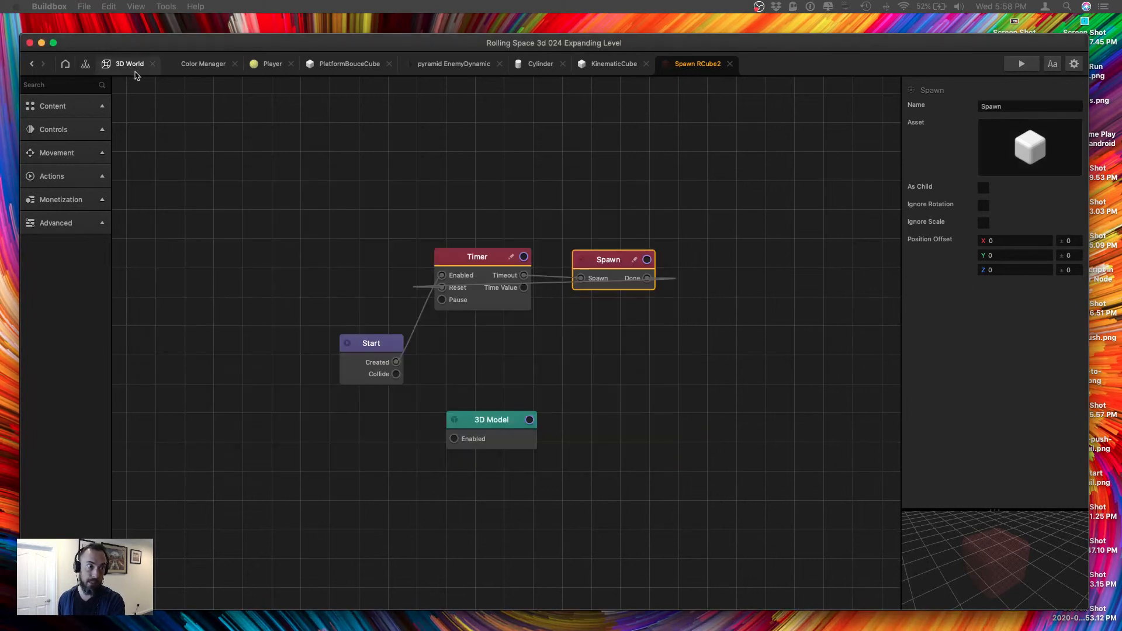
# Back in the 3D World, move the second-nearest Spawn RCube2 across to the platform's opposite edge at about X 6.488.
pyautogui.click(131, 66)
pyautogui.click(526, 375)
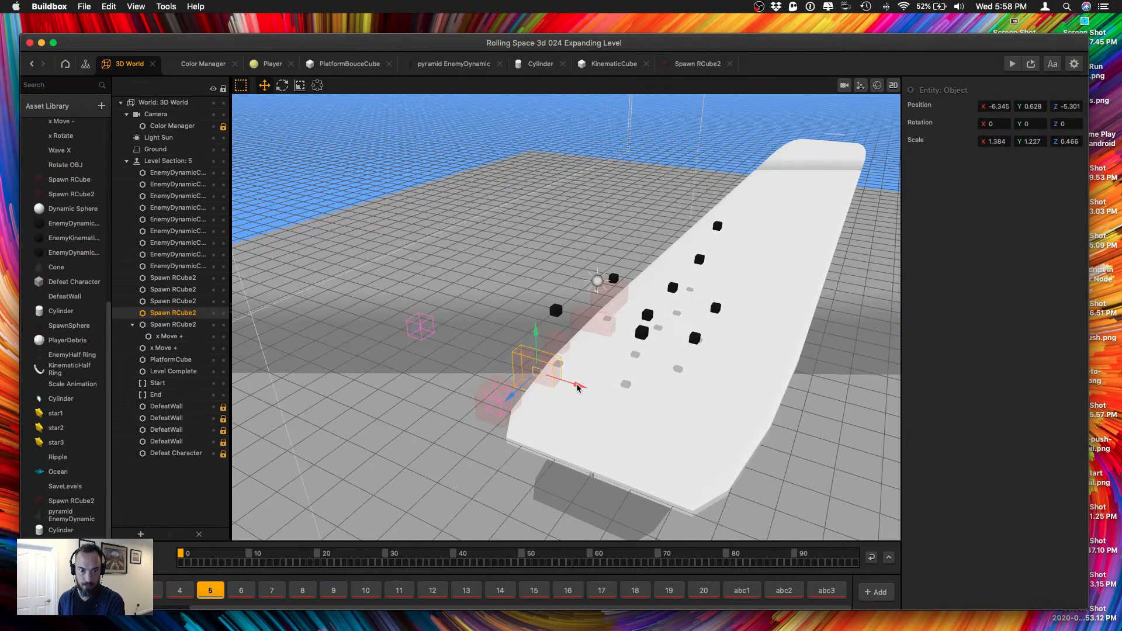
pyautogui.moveTo(577, 388); pyautogui.dragTo(826, 432)
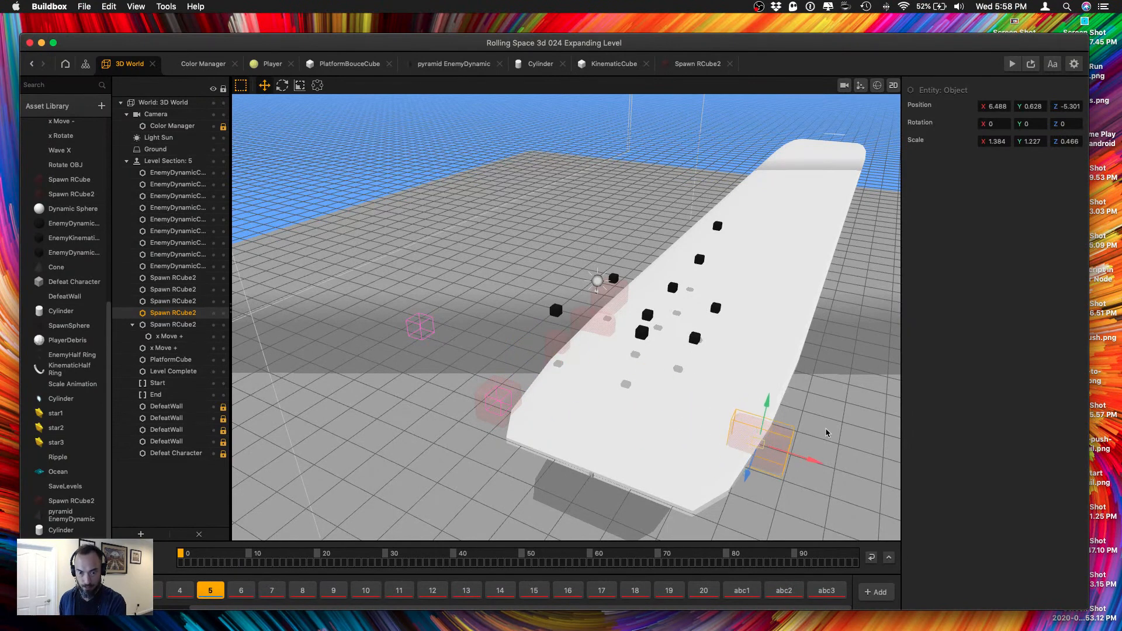
# Add an x Move - object beside the platform near the x Move + copy and duplicate it to about X -13, Z -2.854.
pyautogui.click(419, 330)
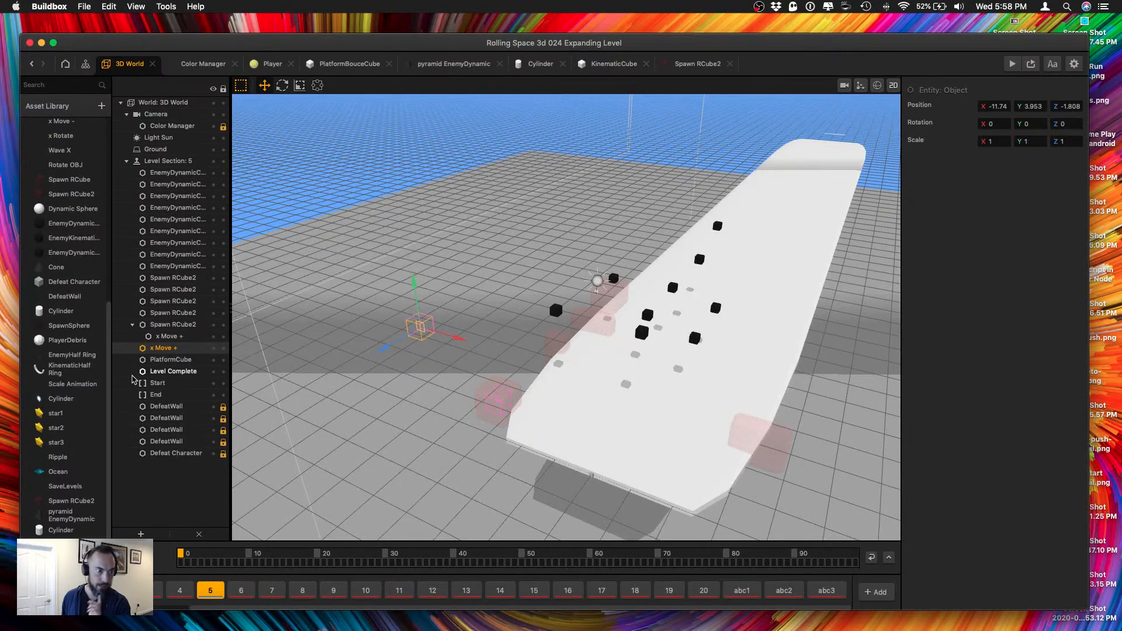
pyautogui.scroll(-1, 89, 466)
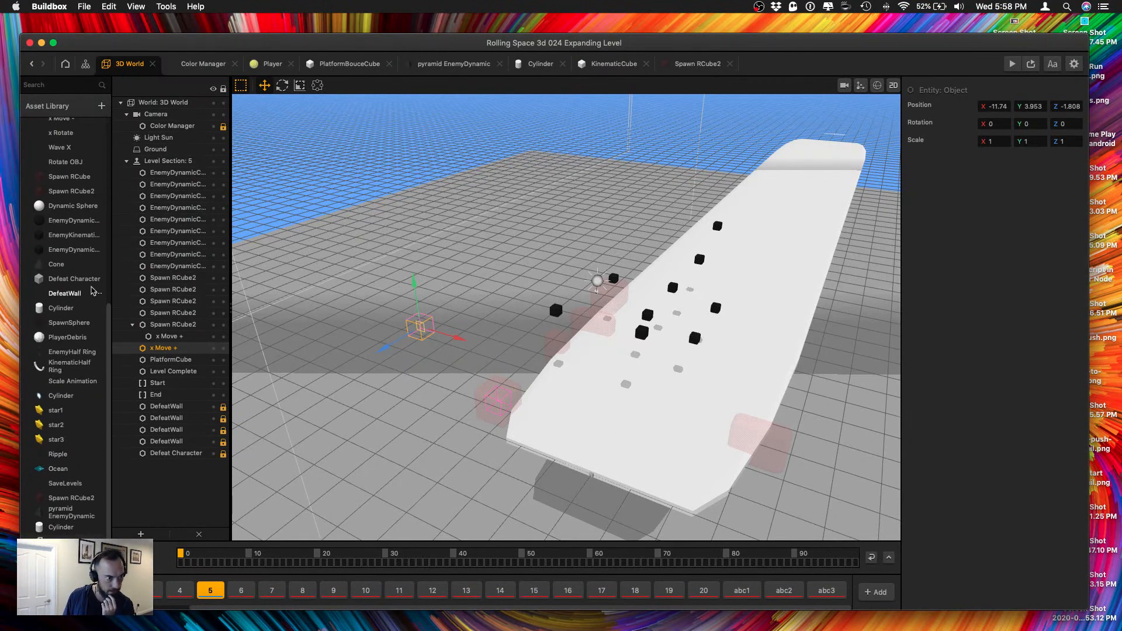
pyautogui.scroll(5, 91, 290)
pyautogui.scroll(-1, 90, 286)
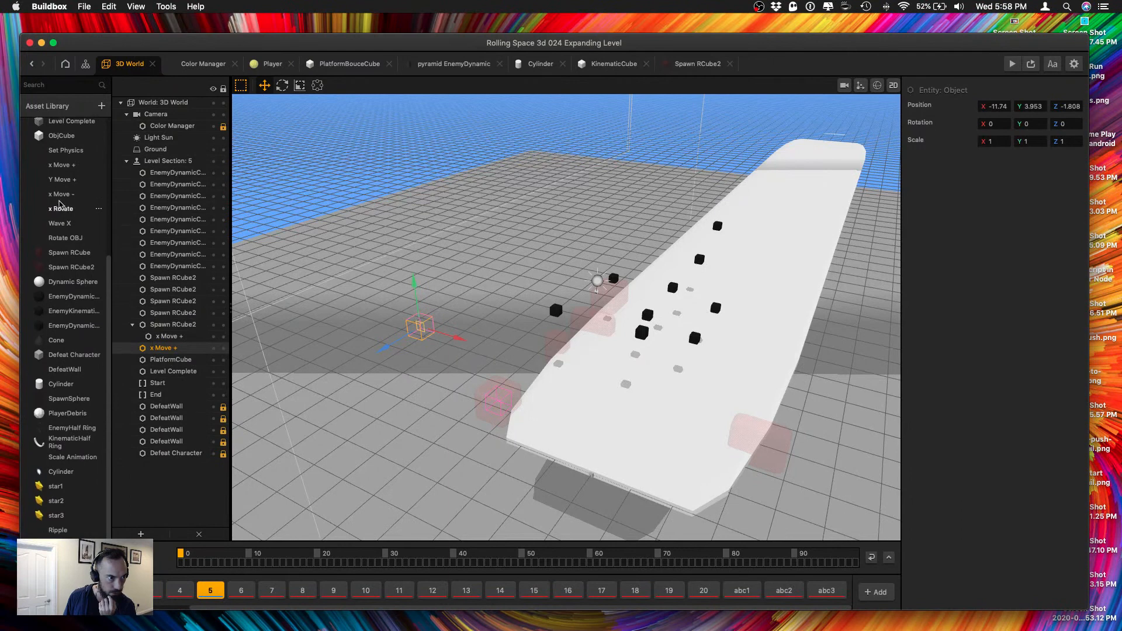
pyautogui.moveTo(63, 192); pyautogui.dragTo(450, 380)
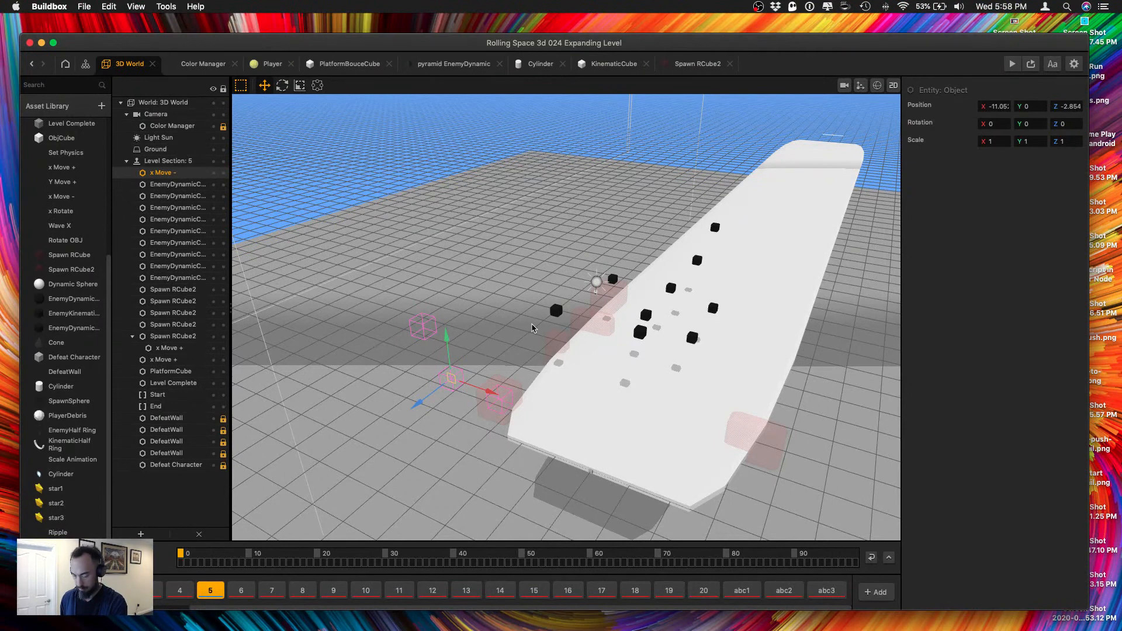
pyautogui.click(498, 321)
pyautogui.click(451, 381)
pyautogui.press('super+Left')
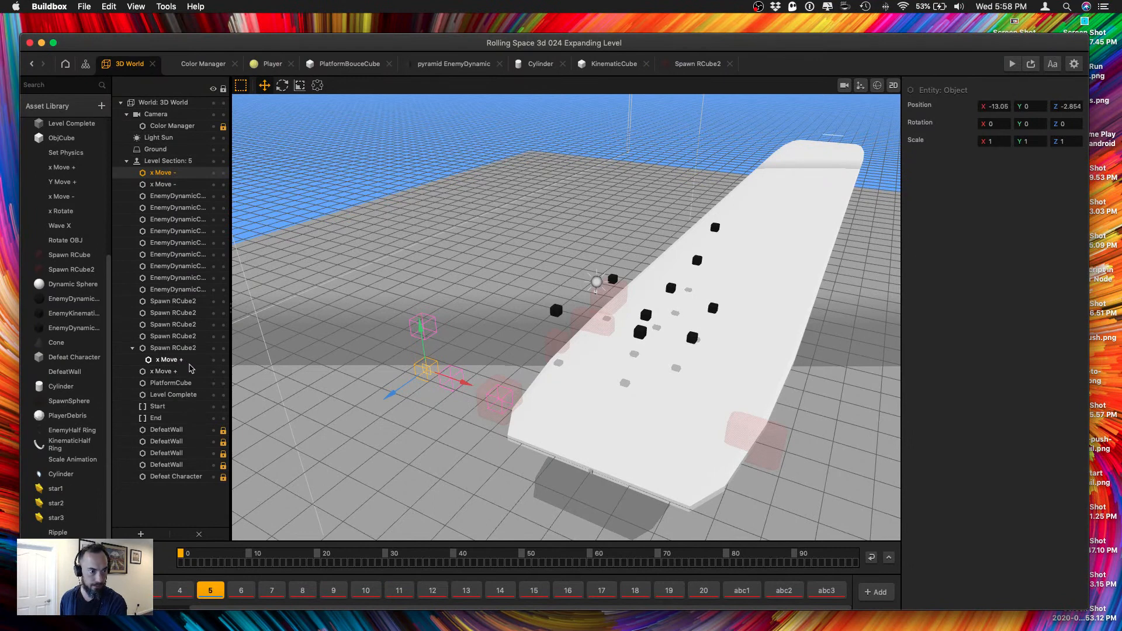
# Nest one x Move - under the Spawn RCube2 on the opposite edge and set its position to X 9, Y 0, Z 0.
pyautogui.click(745, 426)
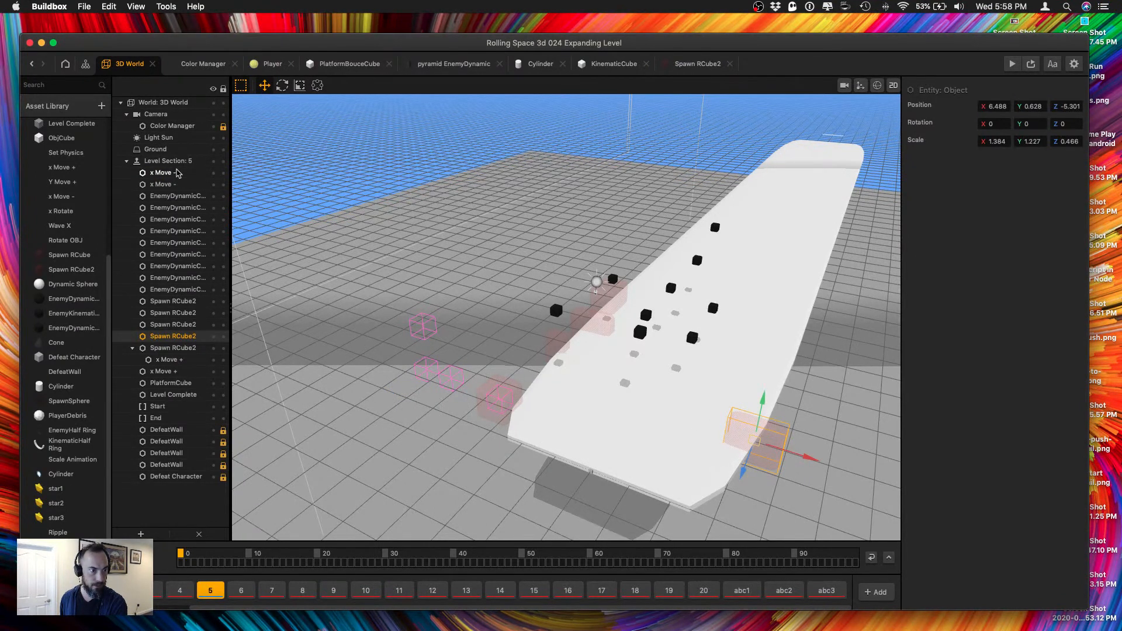
pyautogui.moveTo(160, 185); pyautogui.dragTo(171, 339)
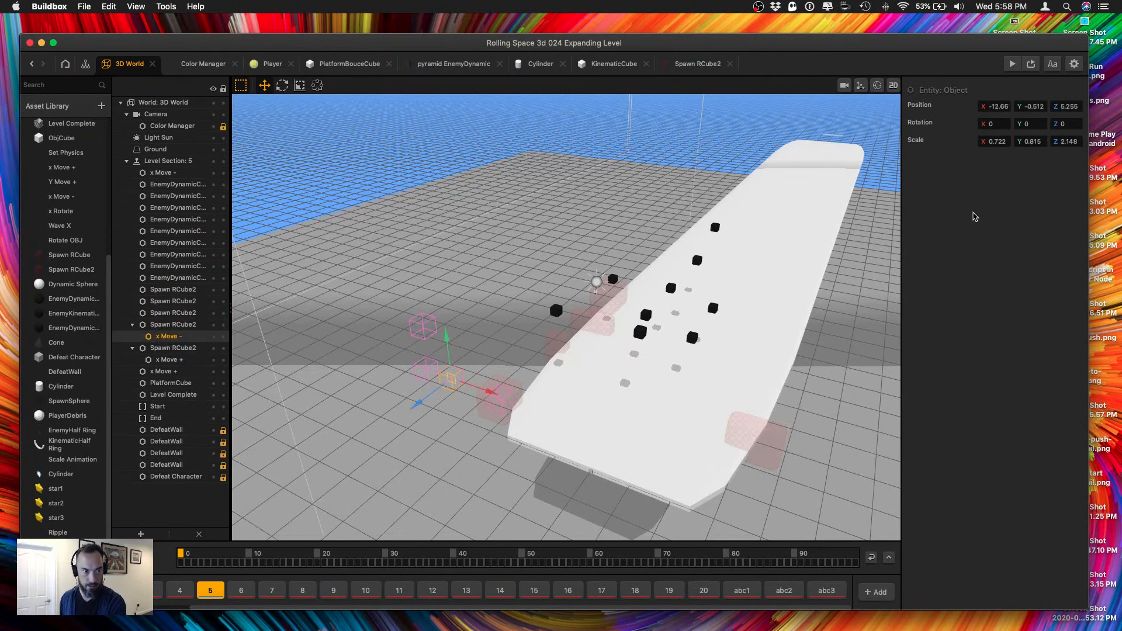
pyautogui.click(997, 108)
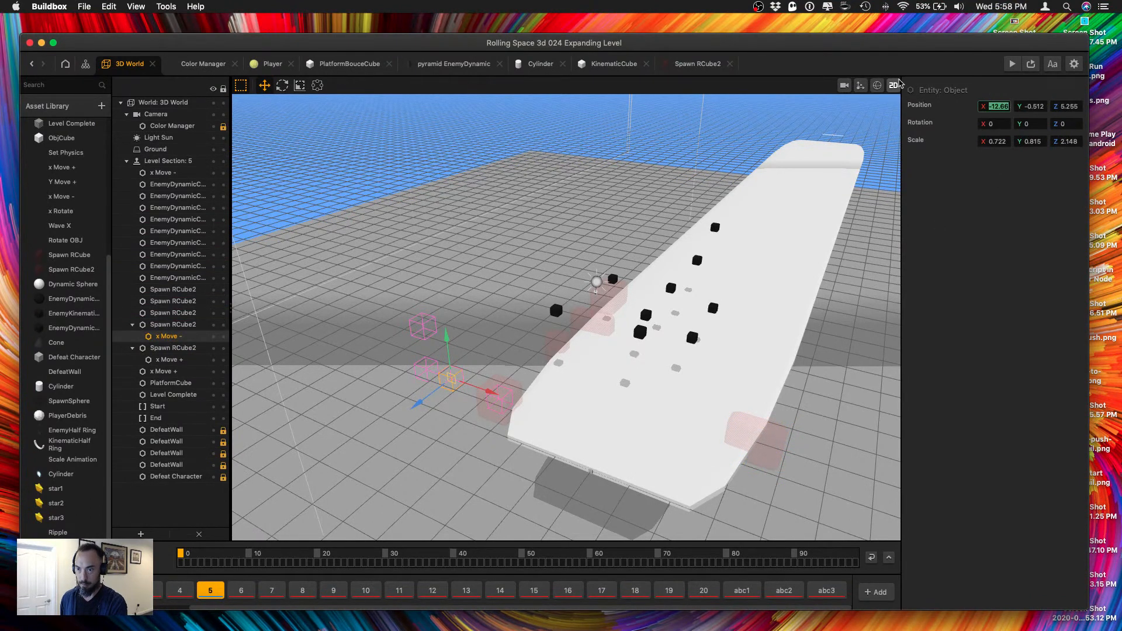
pyautogui.write('09')
pyautogui.press('Tab')
pyautogui.press('Tab')
pyautogui.write('0')
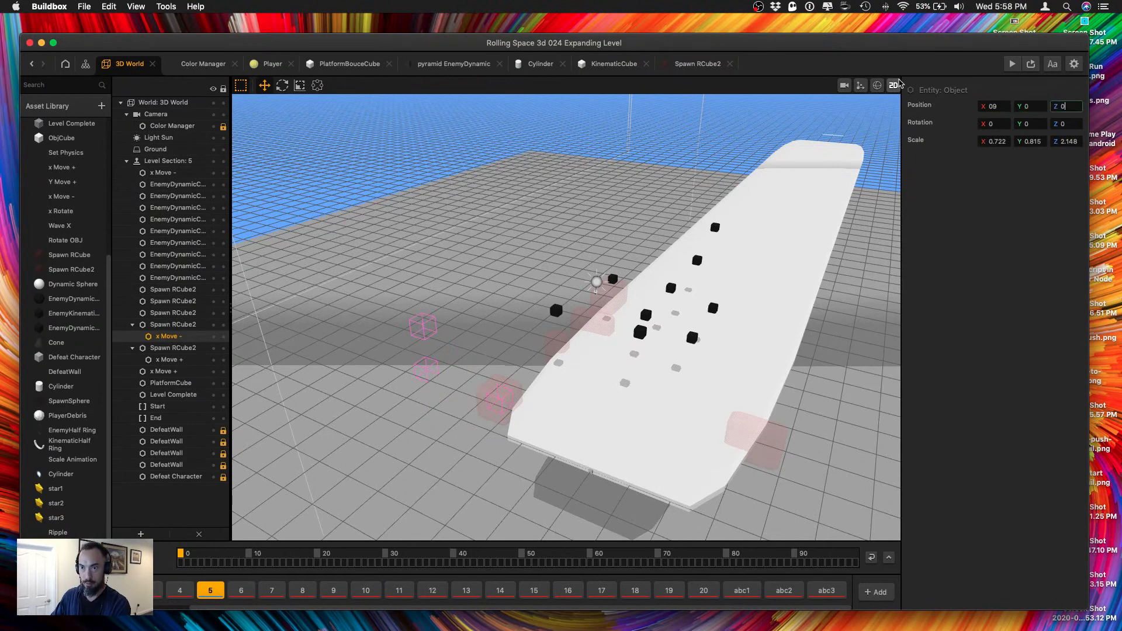
pyautogui.press('Tab')
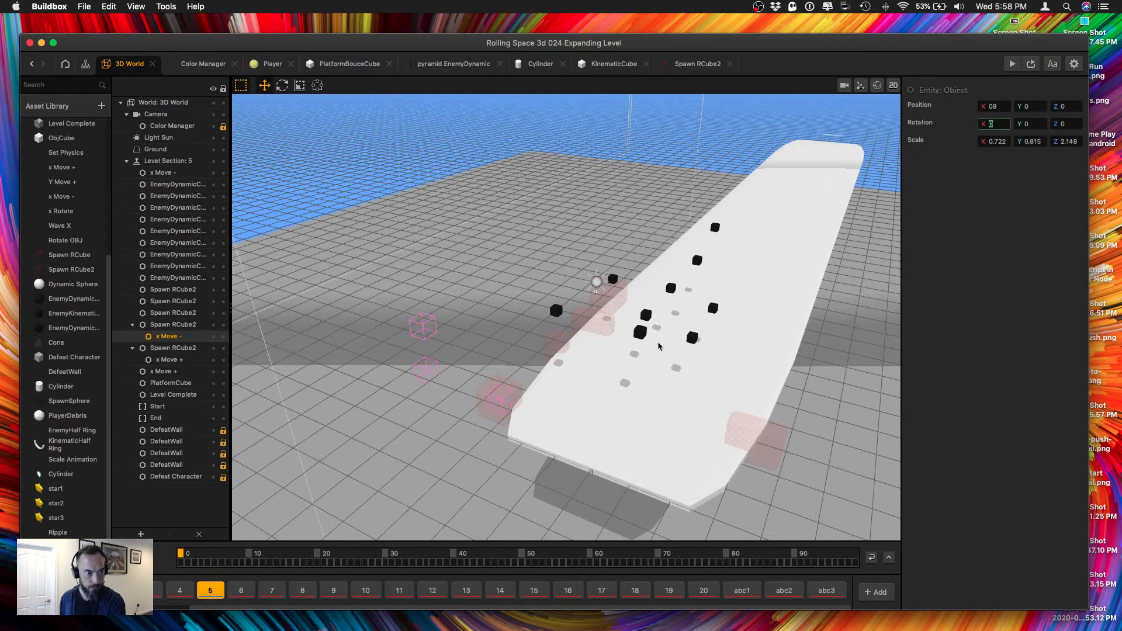
# Examine where the nested x Move - sits relative to its Spawn RCube2 parent and the platform.
pyautogui.click(491, 353)
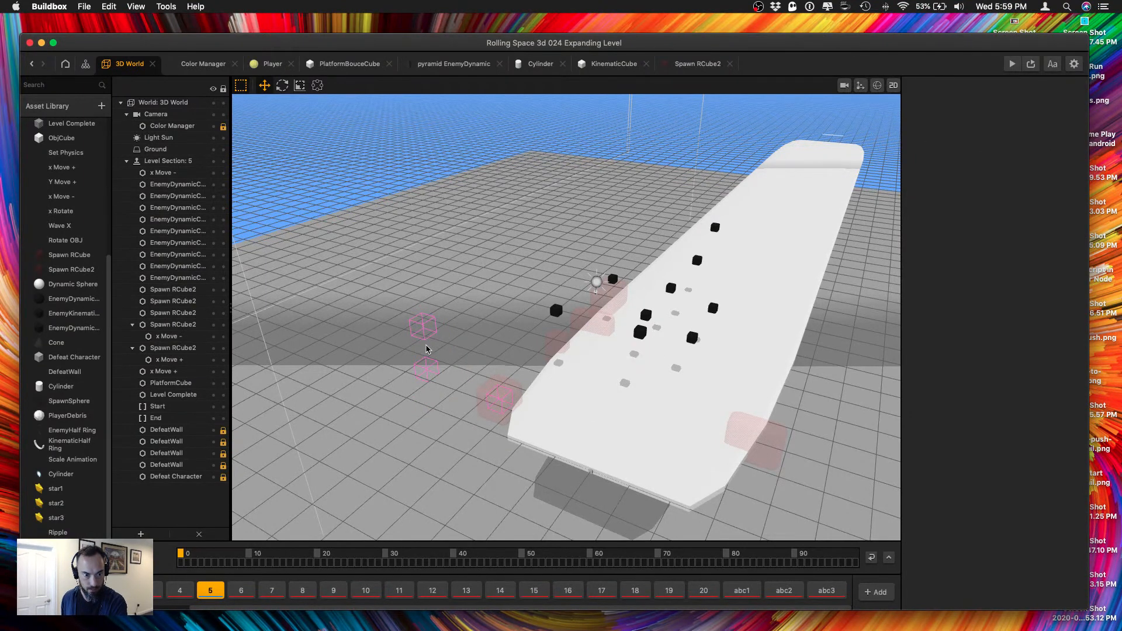
pyautogui.click(425, 370)
pyautogui.click(751, 435)
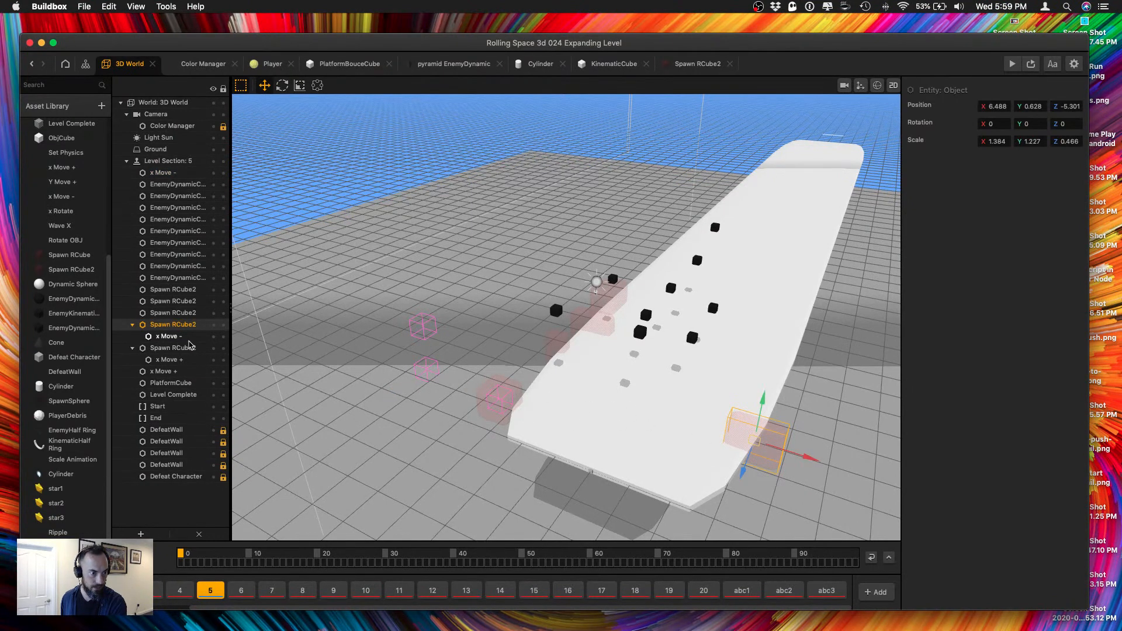
pyautogui.click(169, 336)
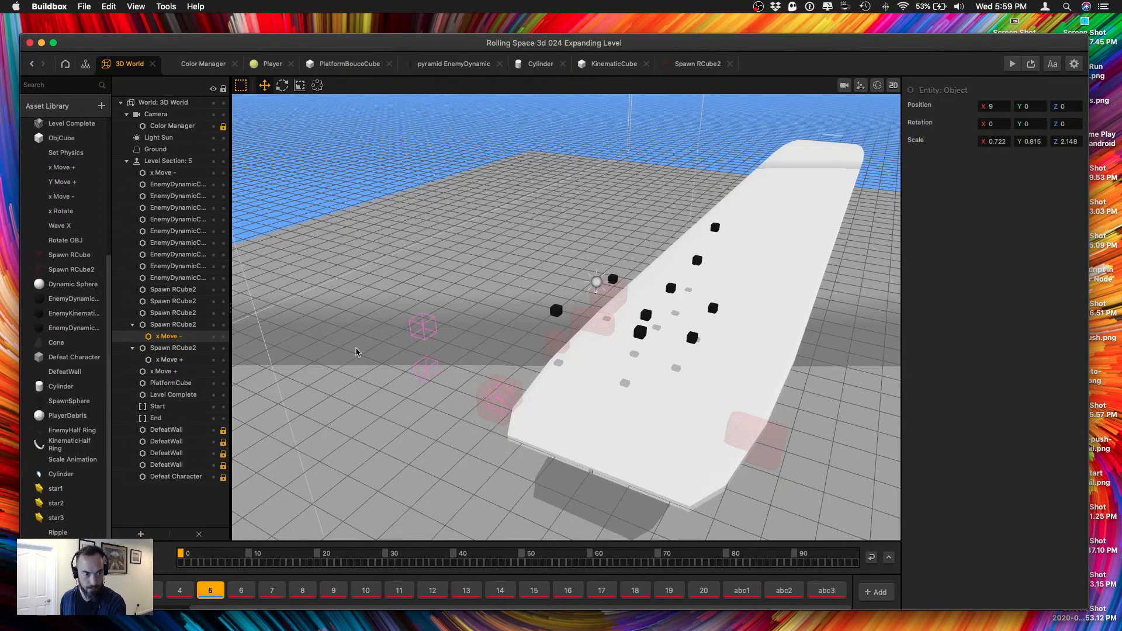
pyautogui.scroll(-5, 599, 398)
pyautogui.moveTo(794, 373); pyautogui.dragTo(677, 361, button='right')
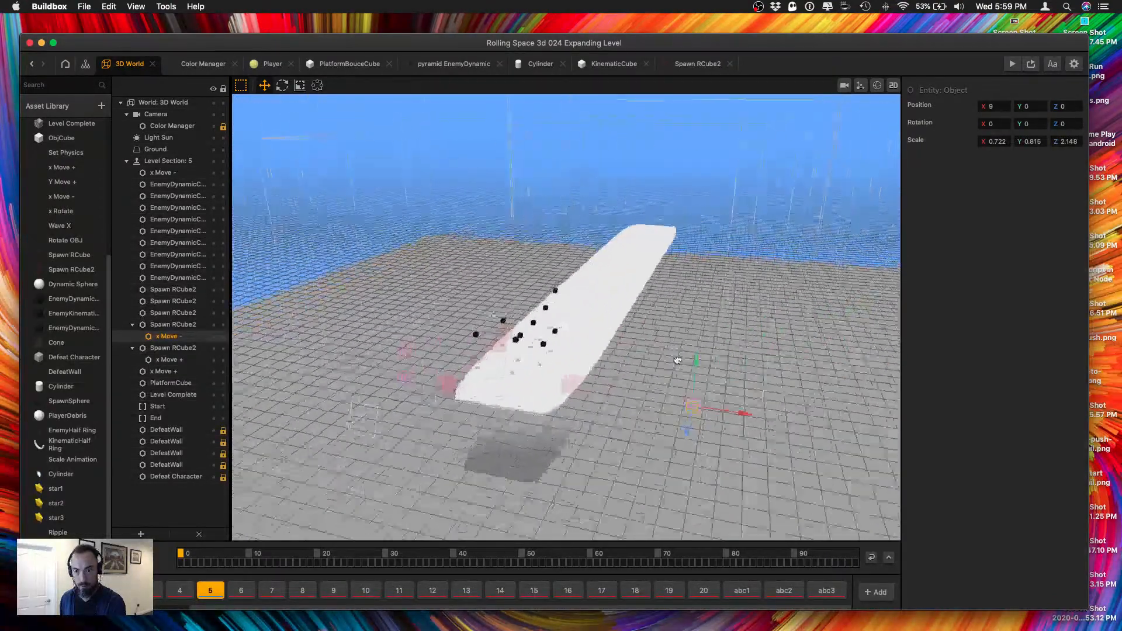
pyautogui.scroll(3, 718, 356)
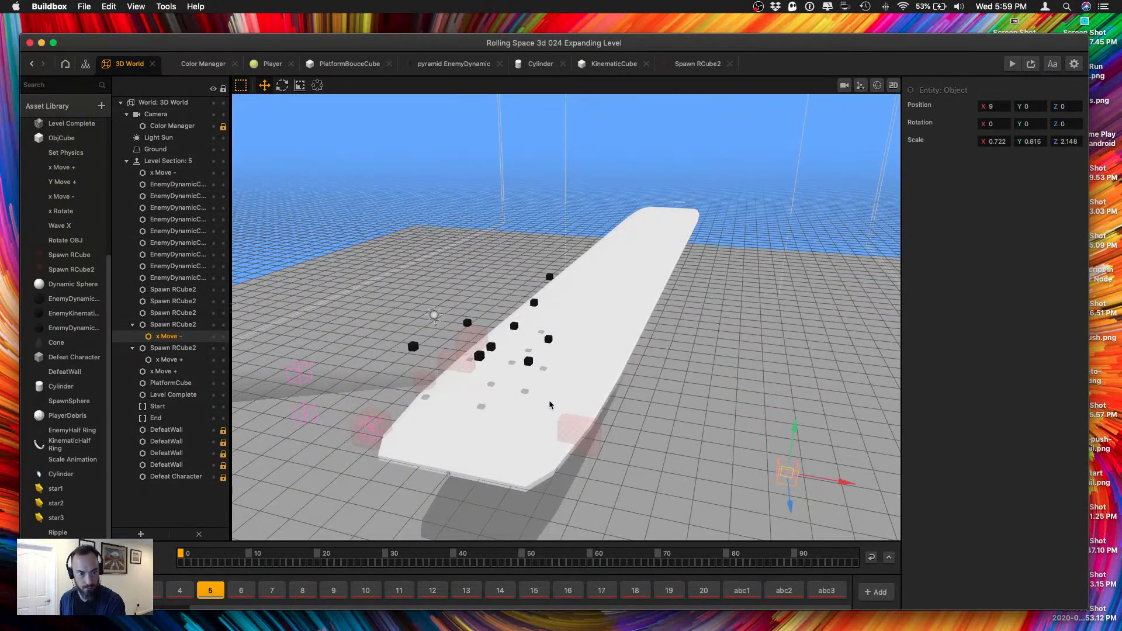
# Set the position of the Spawn RCube2 that holds x Move - to X 7, Y 0, Z -5.
pyautogui.click(186, 326)
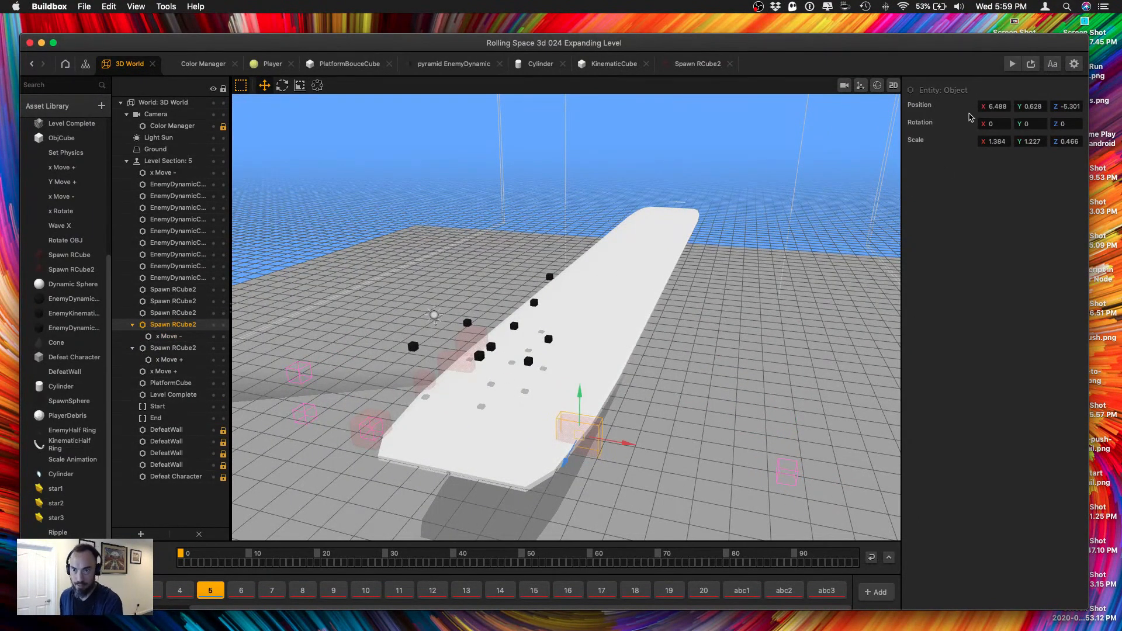
pyautogui.click(987, 106)
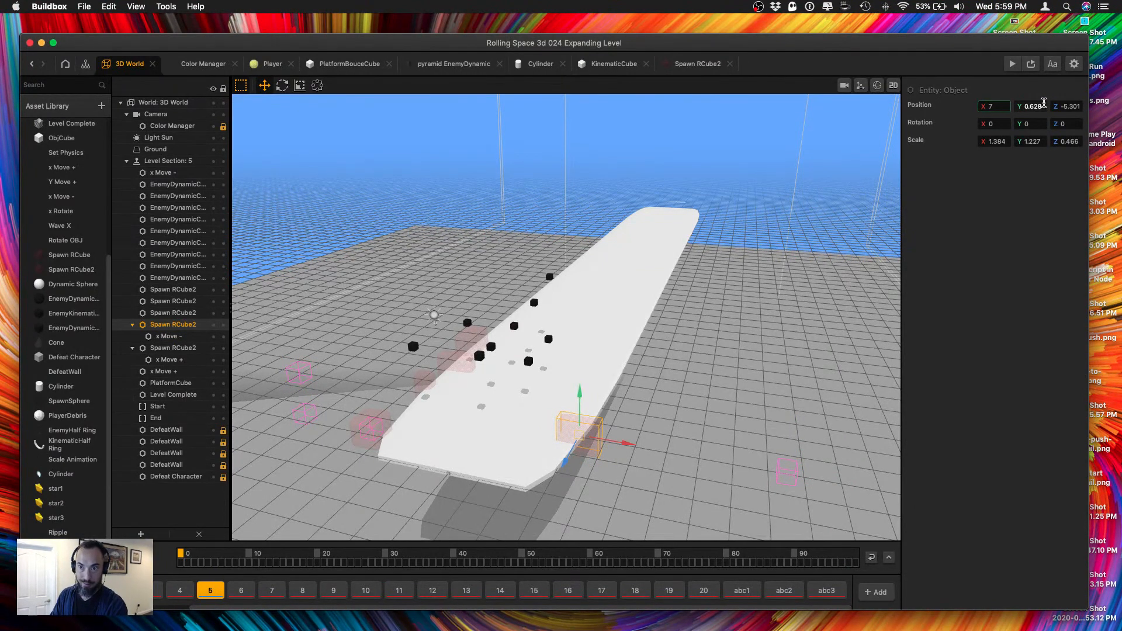
pyautogui.click(1044, 105)
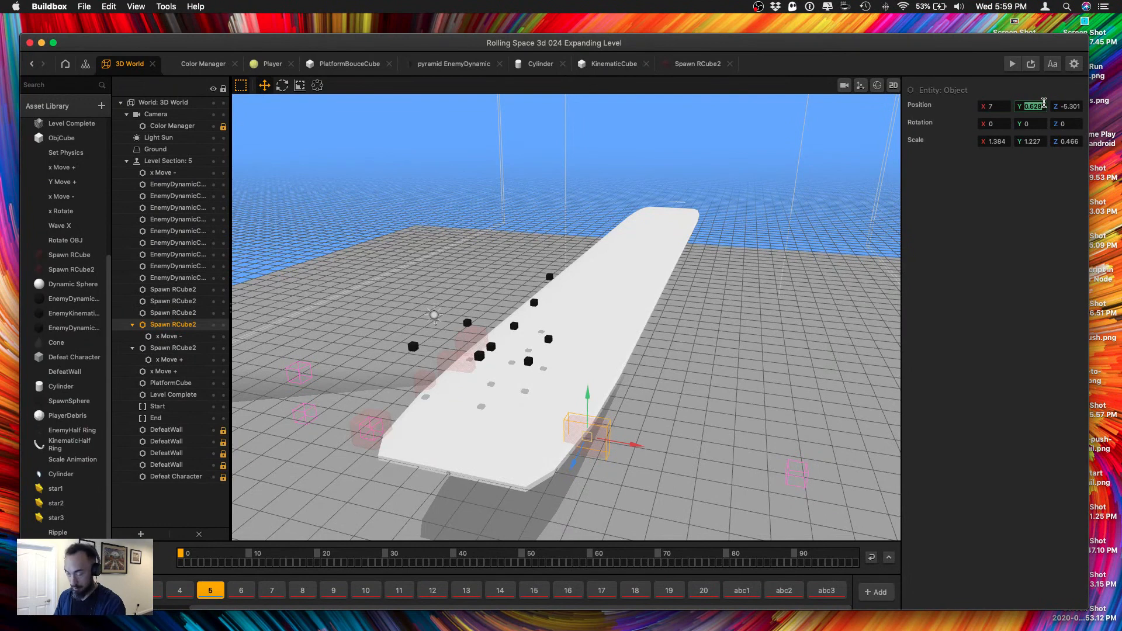
pyautogui.write('0')
pyautogui.press('Tab')
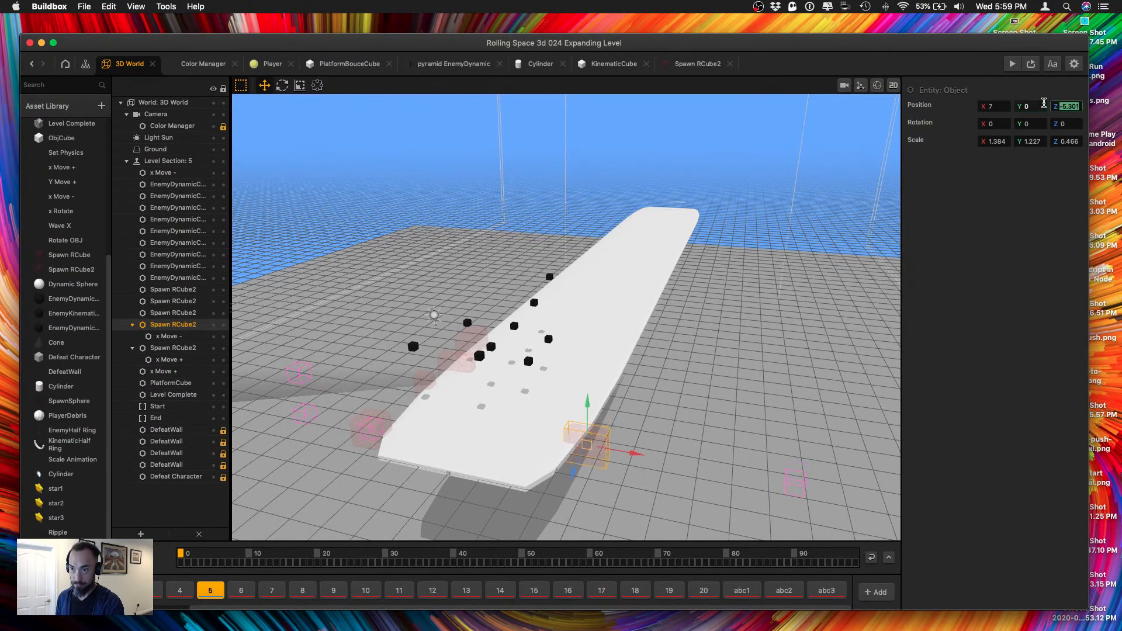
pyautogui.press('BackSpace')
pyautogui.write('-5')
pyautogui.press('Tab')
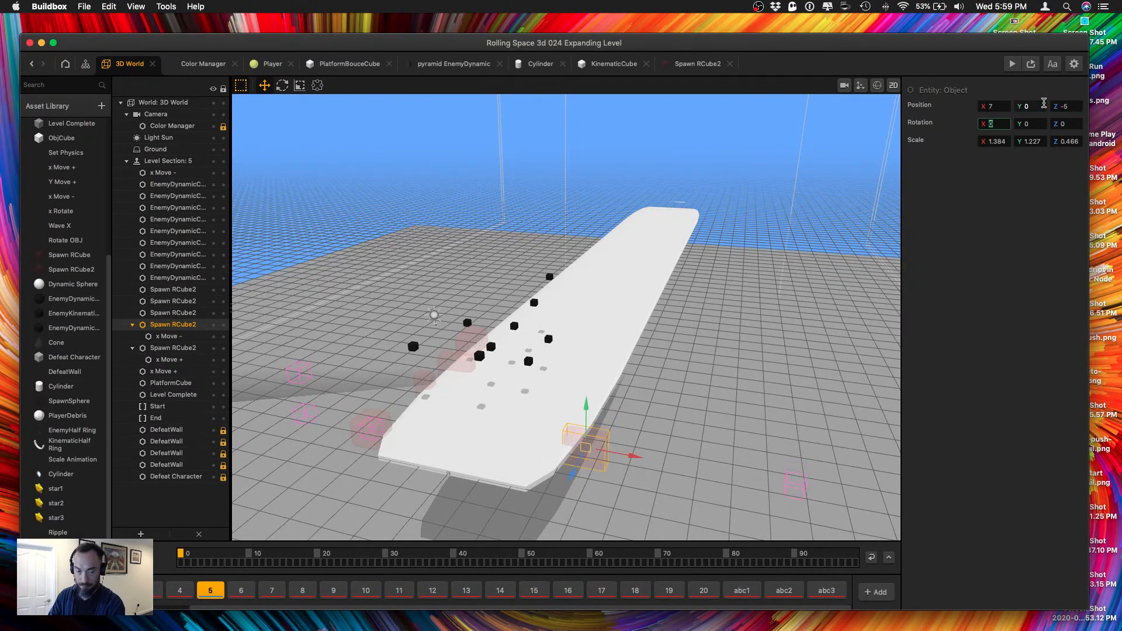
# Move the x Move - nested under the opposite-edge Spawn RCube2 onto its parent, setting its X position to 0.
pyautogui.click(796, 488)
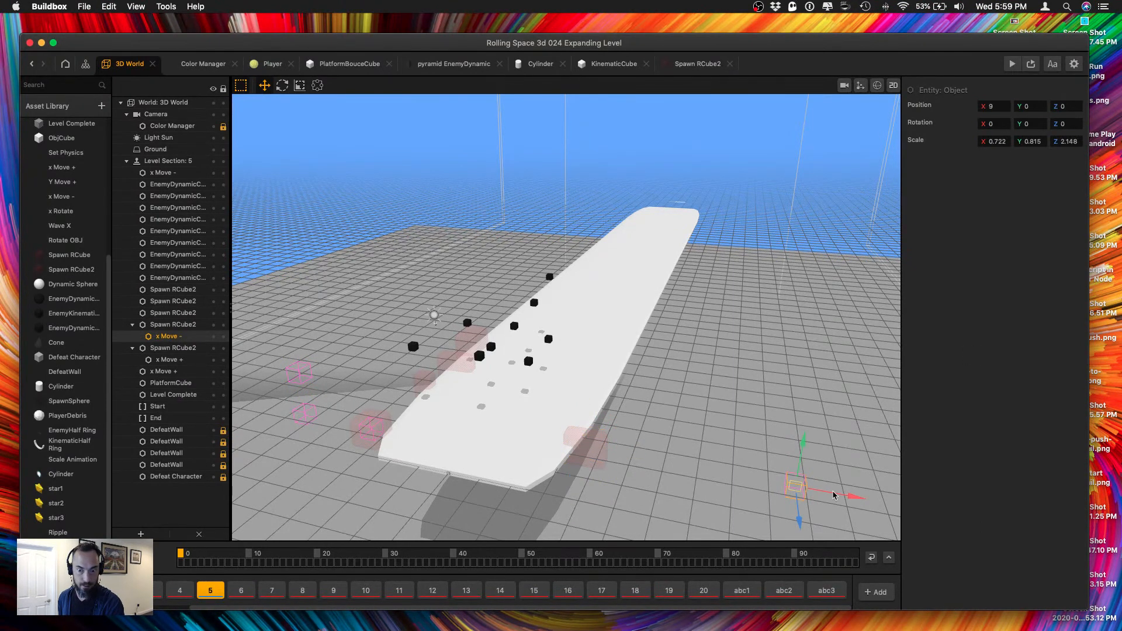
pyautogui.moveTo(796, 488); pyautogui.dragTo(603, 485)
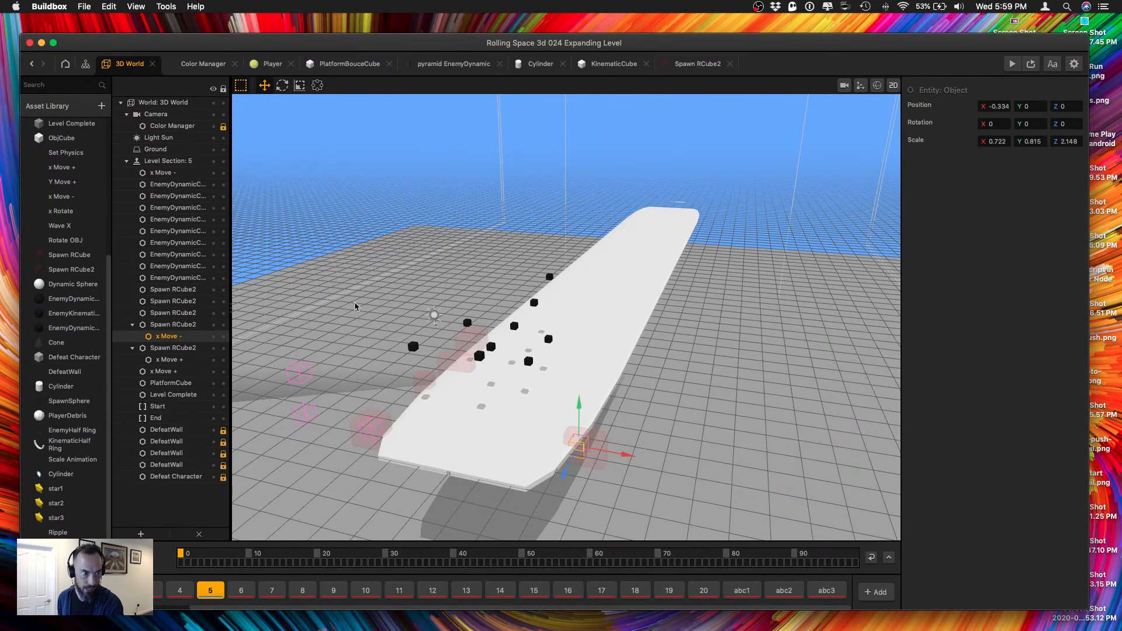
pyautogui.click(997, 106)
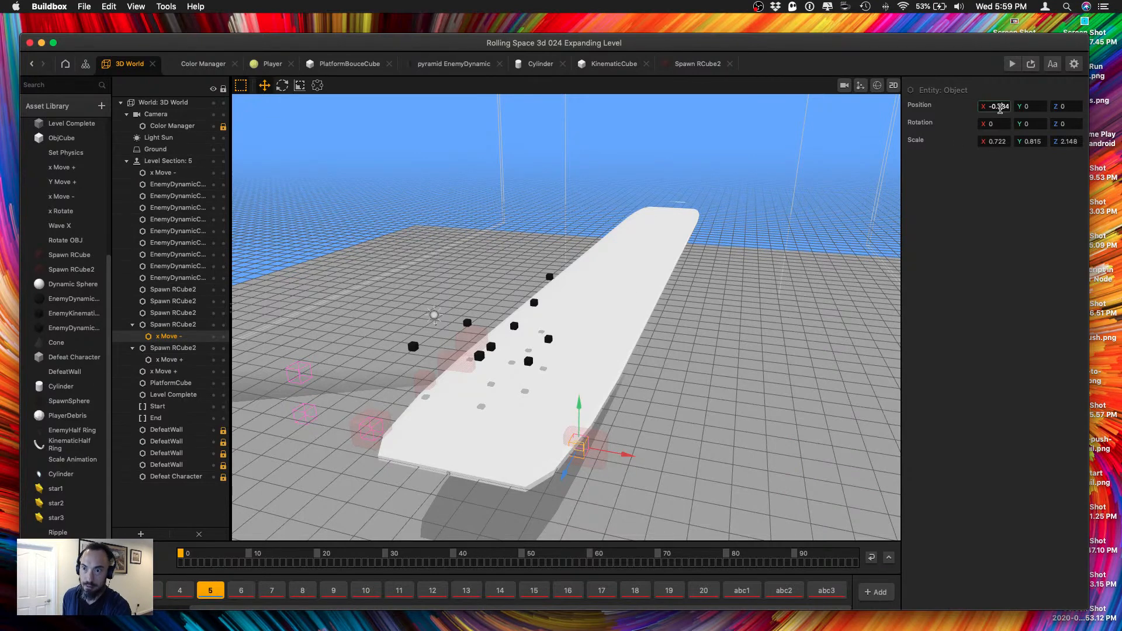
pyautogui.write('0')
pyautogui.press('Tab')
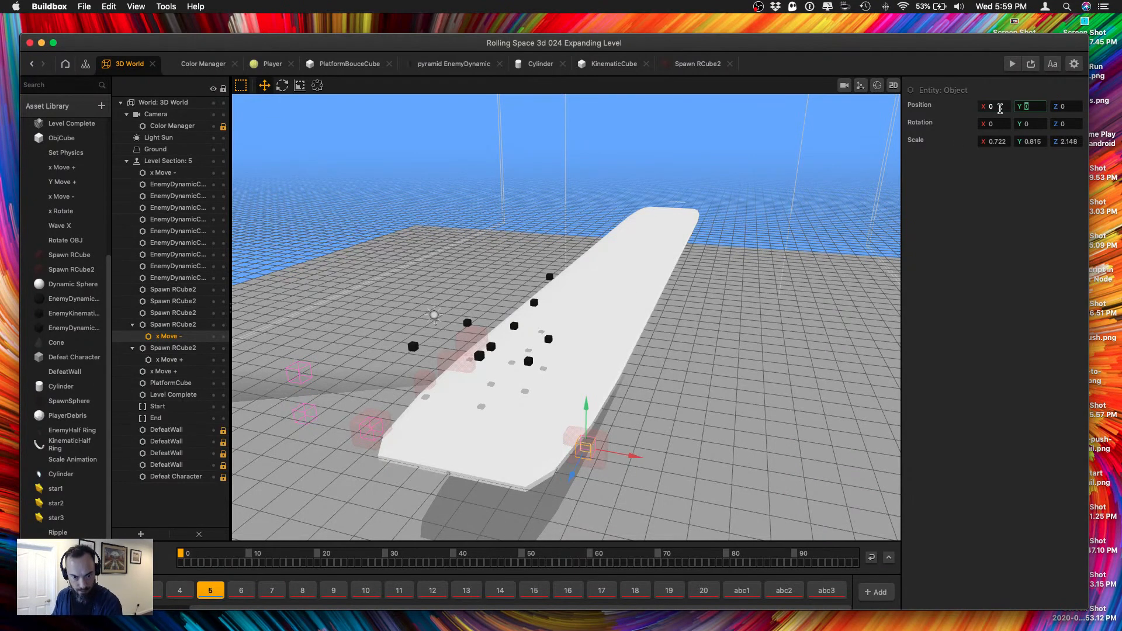
# Delete the three Spawn RCube2 objects without nested movers along the platform edge.
pyautogui.click(431, 383)
pyautogui.keyDown('shift'); pyautogui.click(458, 354); pyautogui.keyUp('shift')
pyautogui.keyDown('shift'); pyautogui.click(461, 343); pyautogui.keyUp('shift')
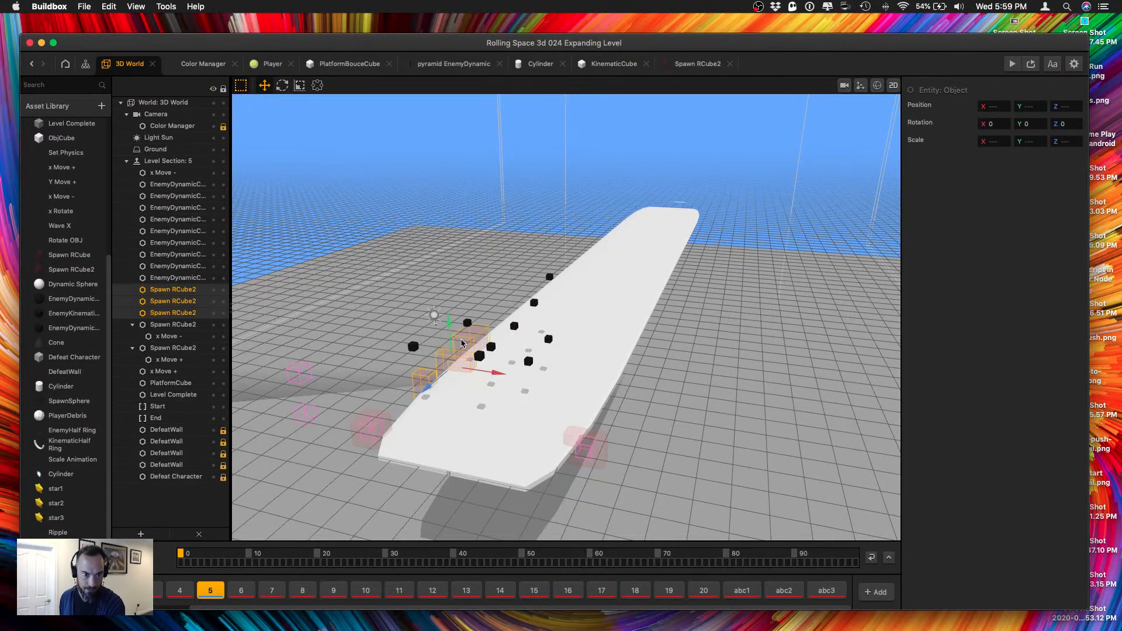
pyautogui.press('Delete')
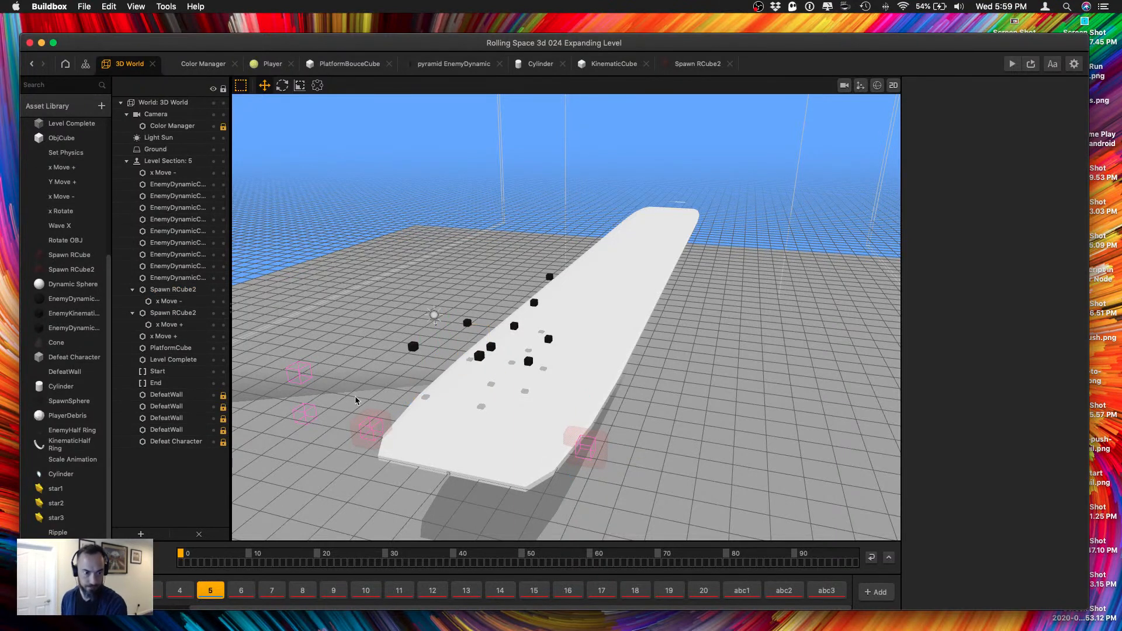
# Duplicate the two opposing Spawn RCube2 objects with their nested movers and place the copies farther along the platform.
pyautogui.moveTo(349, 404); pyautogui.dragTo(439, 444)
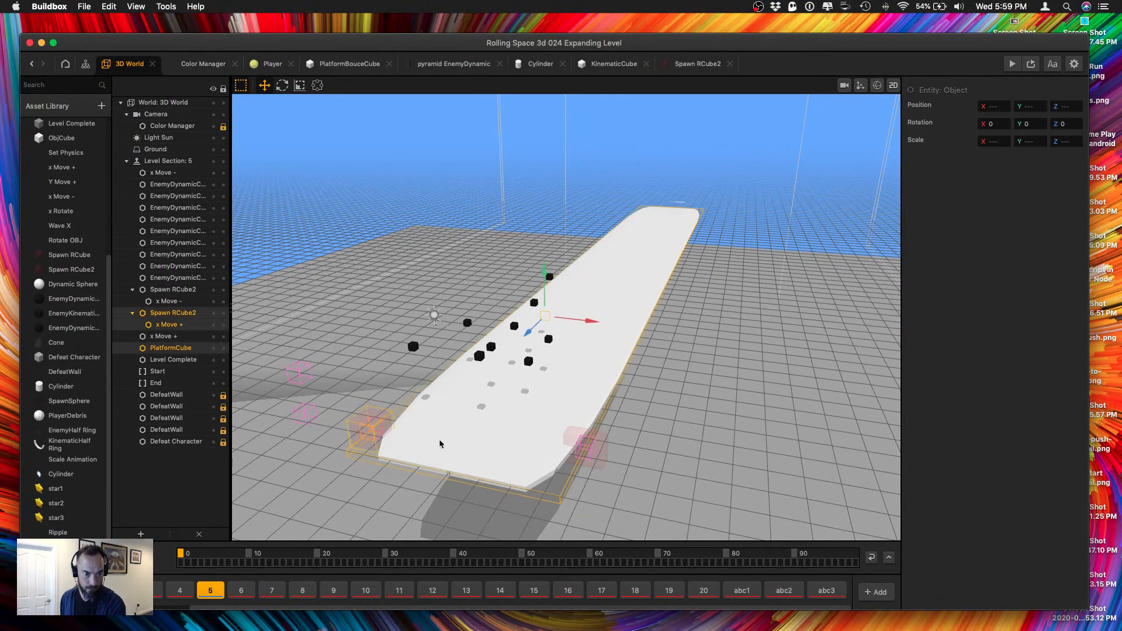
pyautogui.keyDown('shift'); pyautogui.click(588, 452); pyautogui.keyUp('shift')
pyautogui.keyDown('shift'); pyautogui.click(516, 462); pyautogui.keyUp('shift')
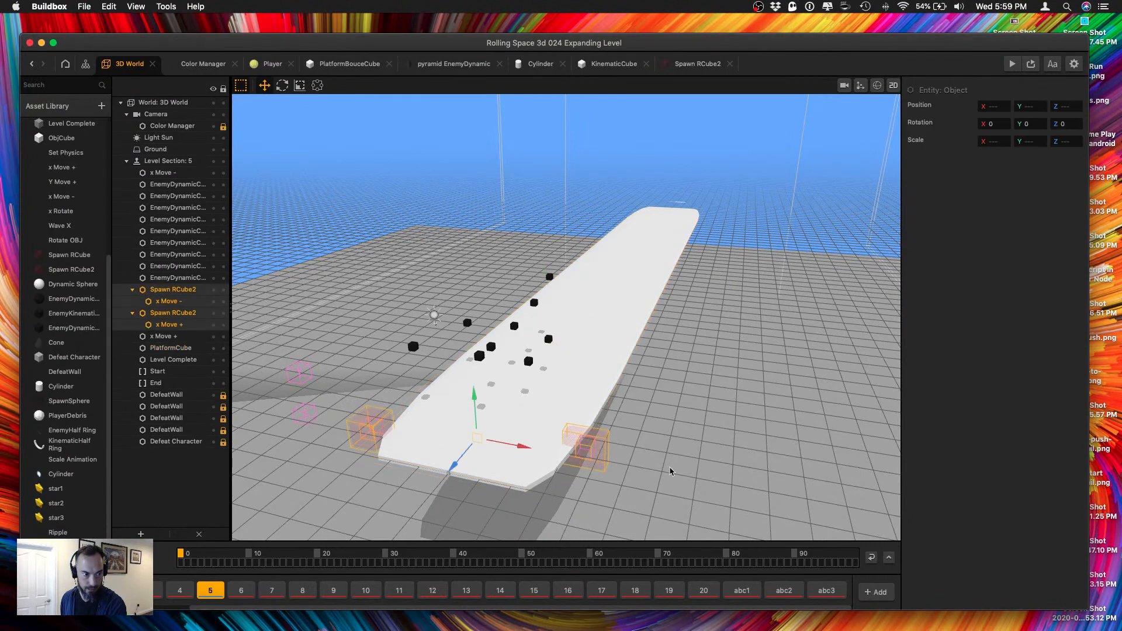
pyautogui.moveTo(710, 488); pyautogui.dragTo(641, 458, button='right')
pyautogui.moveTo(339, 305); pyautogui.dragTo(432, 345, button='right')
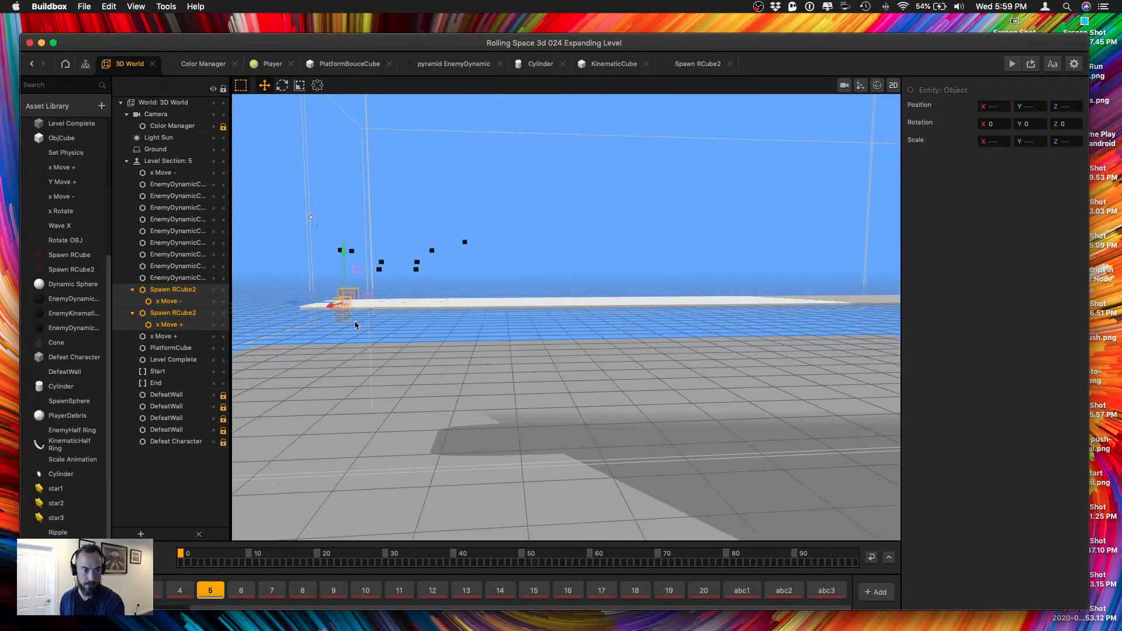
pyautogui.press('super+d')
pyautogui.moveTo(351, 301); pyautogui.dragTo(346, 339, button='right')
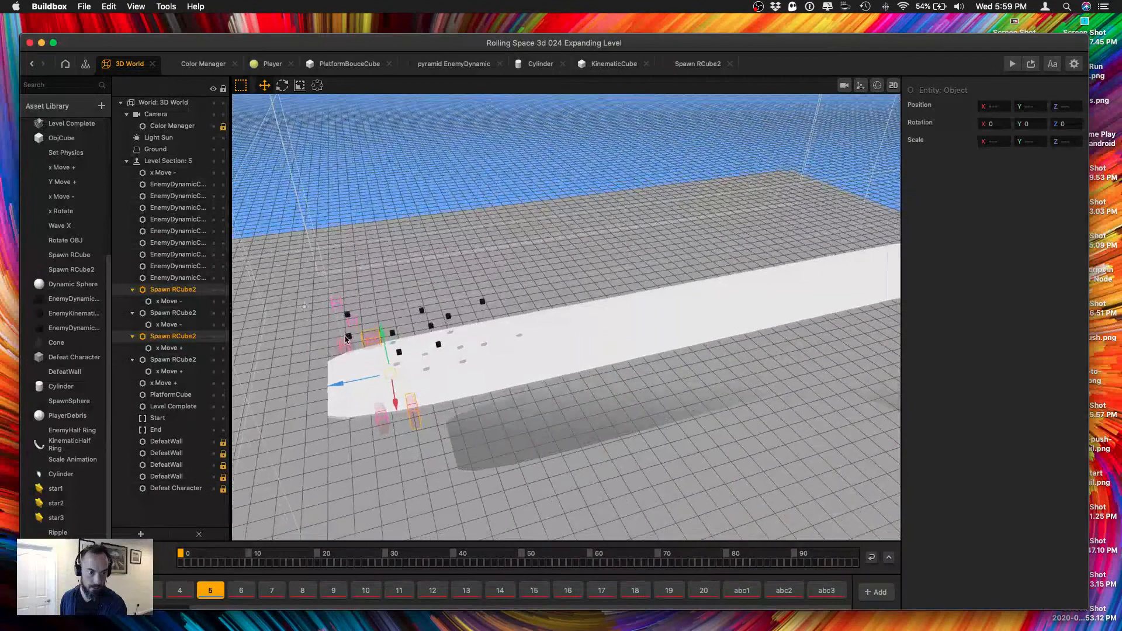
# Set the scale of the Spawn RCube2 at X 7, Z -5 to 1 on all three axes.
pyautogui.click(347, 379)
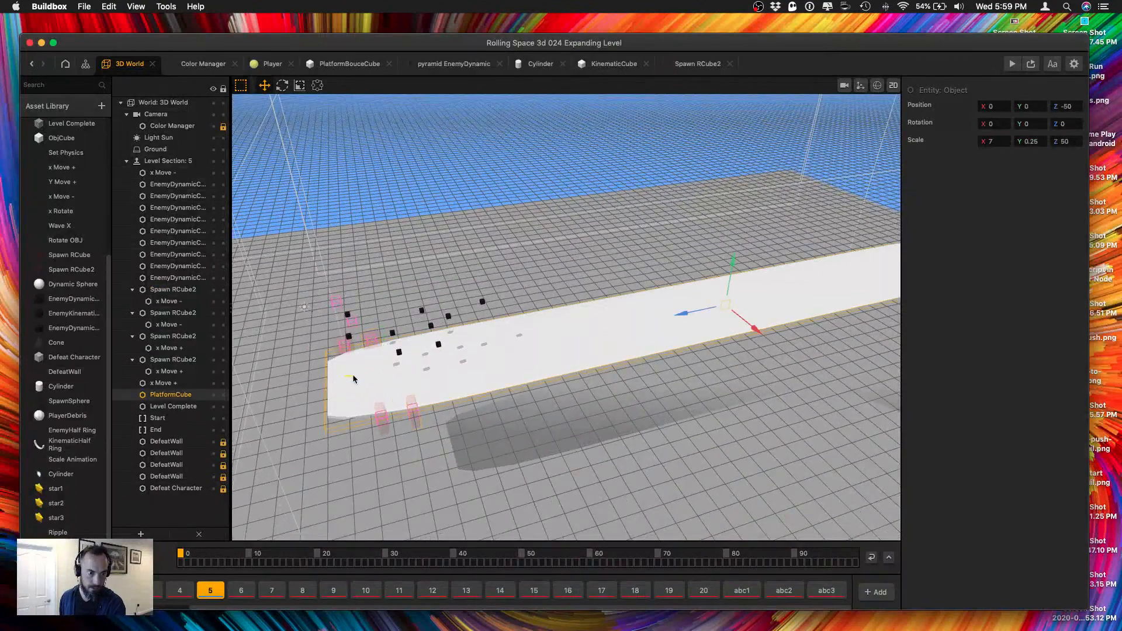
pyautogui.click(415, 416)
pyautogui.click(337, 346)
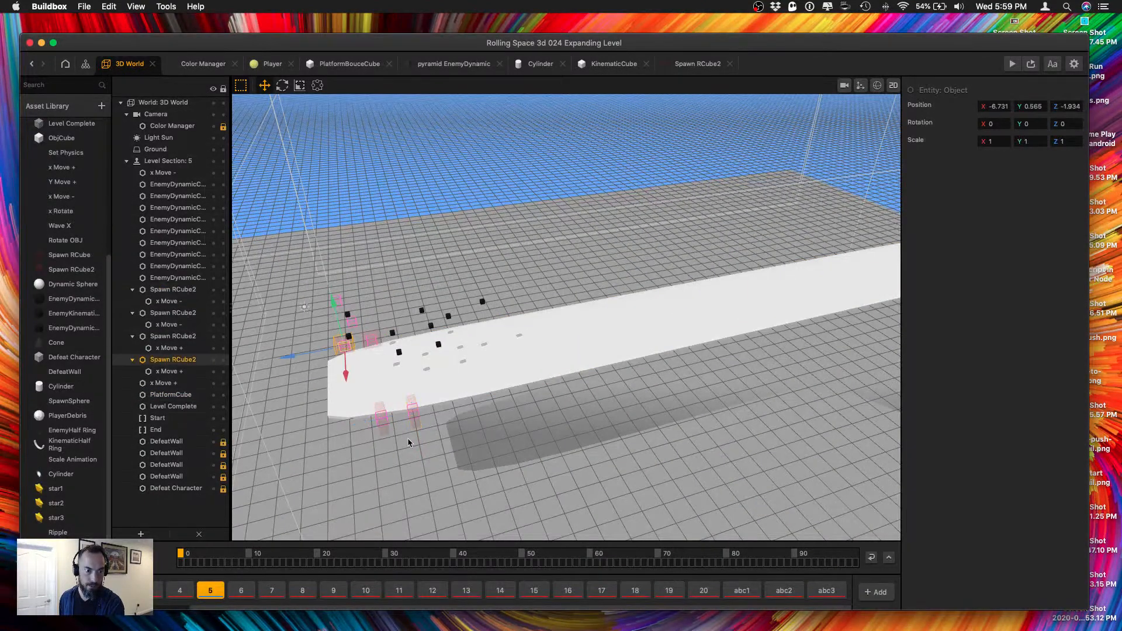
pyautogui.click(385, 431)
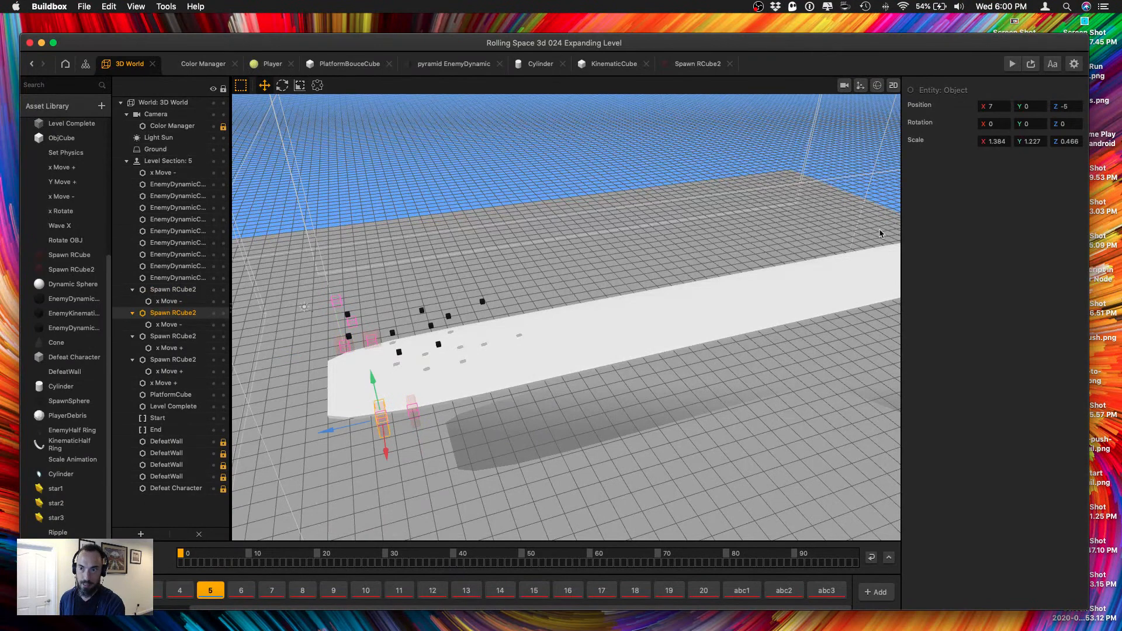
pyautogui.click(339, 346)
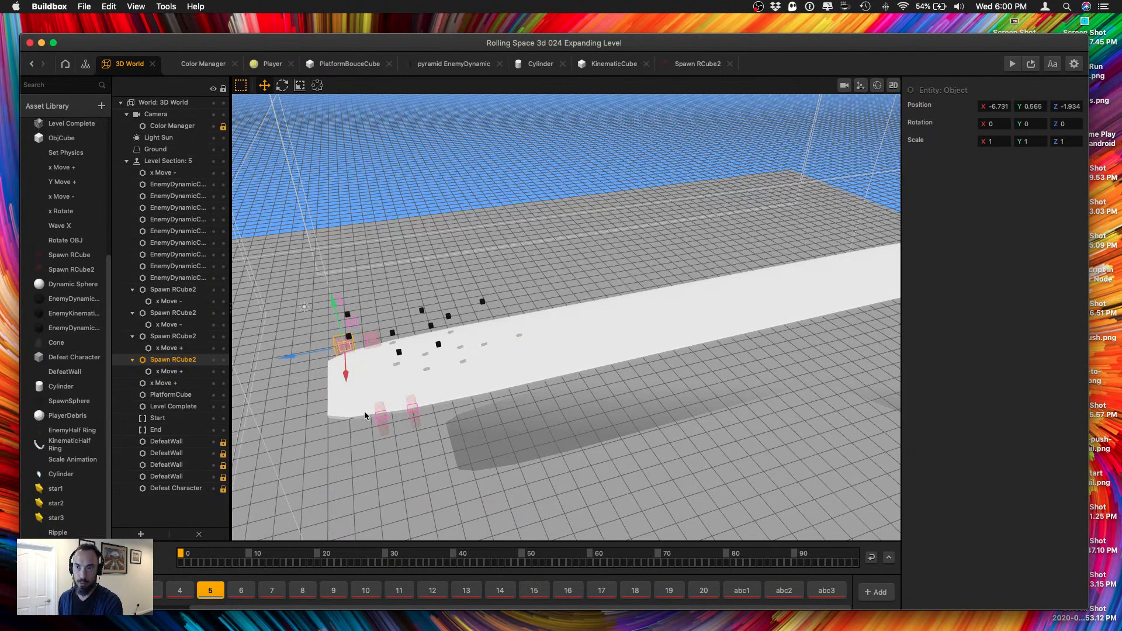
pyautogui.click(384, 429)
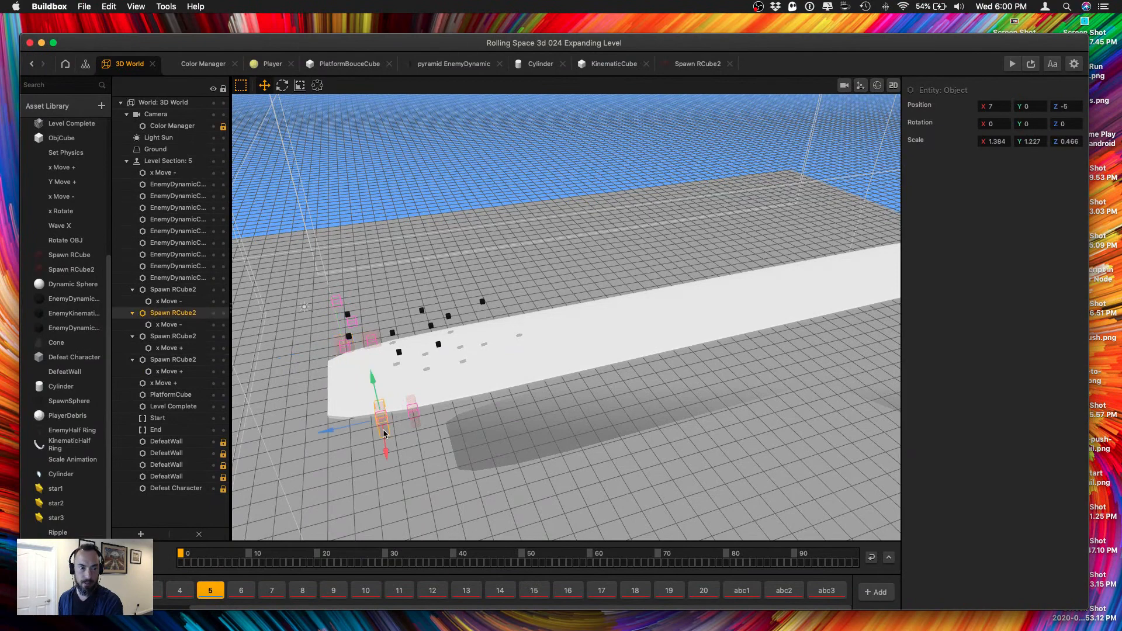
pyautogui.click(996, 141)
pyautogui.write('1')
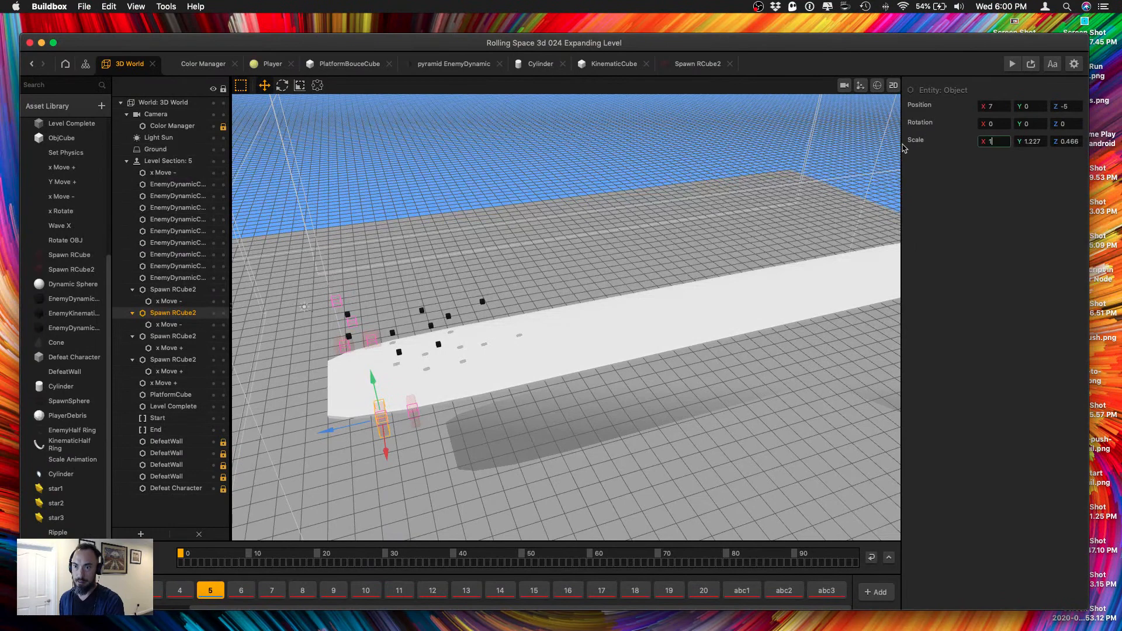
pyautogui.press('Tab')
pyautogui.write('1')
pyautogui.press('Tab')
pyautogui.write('1')
pyautogui.press('Return')
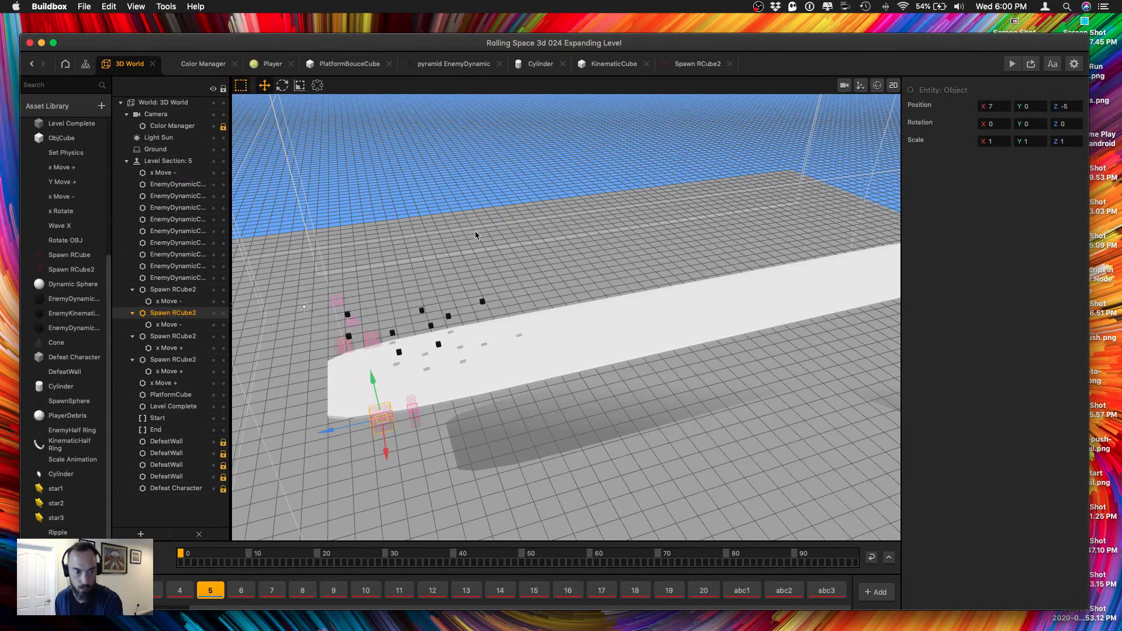
# Delete both duplicated Spawn RCube2 objects farther along the platform, together with their nested movers.
pyautogui.click(416, 433)
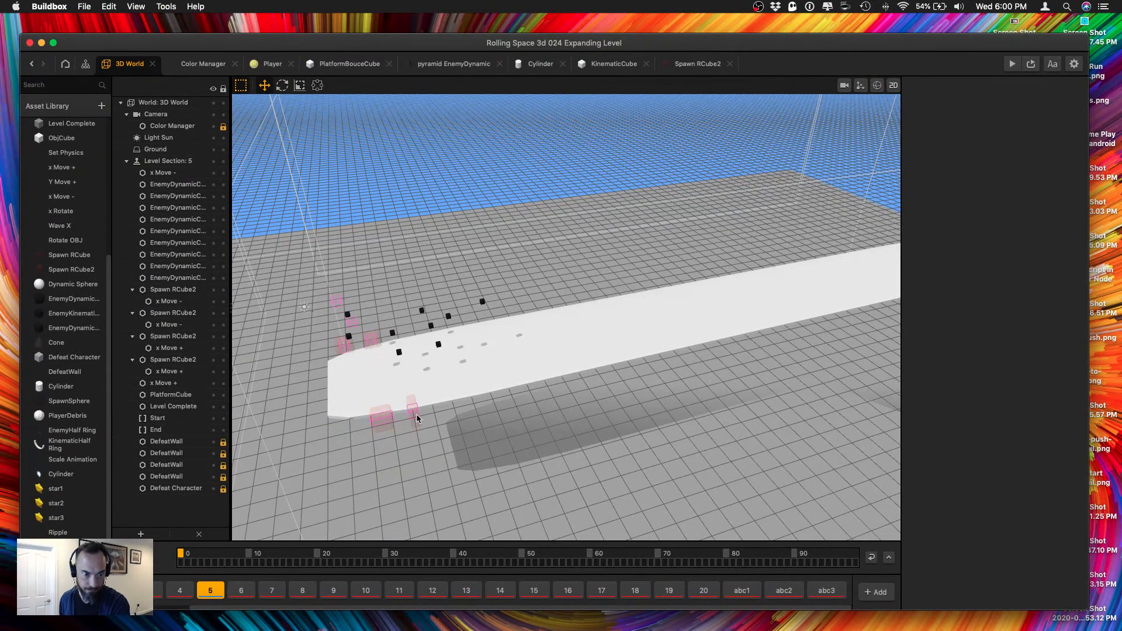
pyautogui.click(415, 413)
pyautogui.press('Delete')
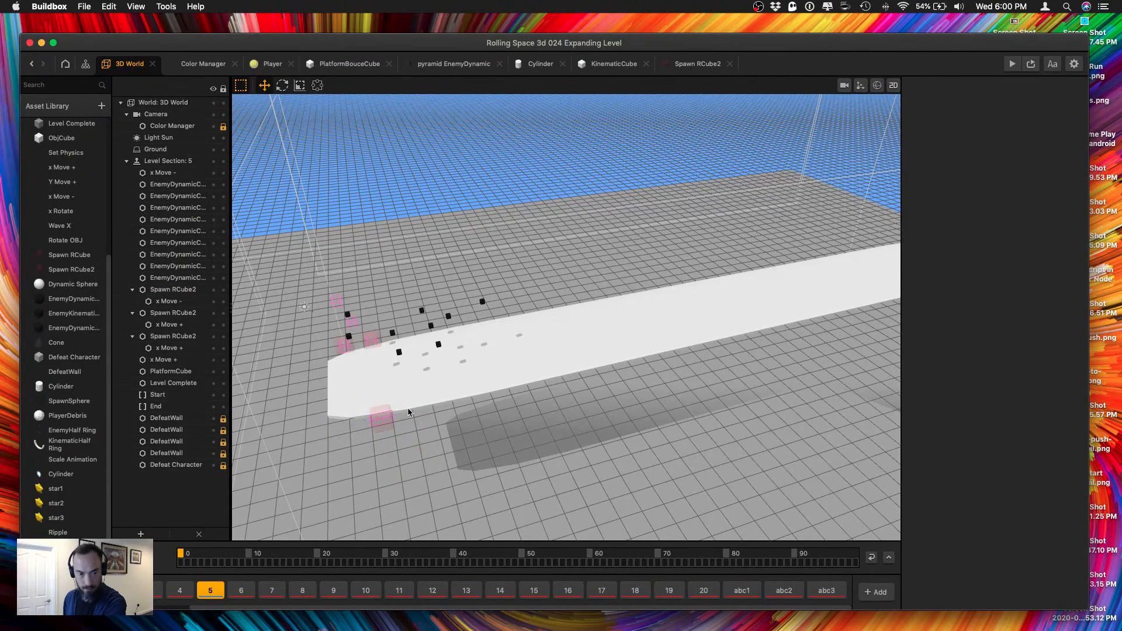
pyautogui.click(372, 344)
pyautogui.press('Delete')
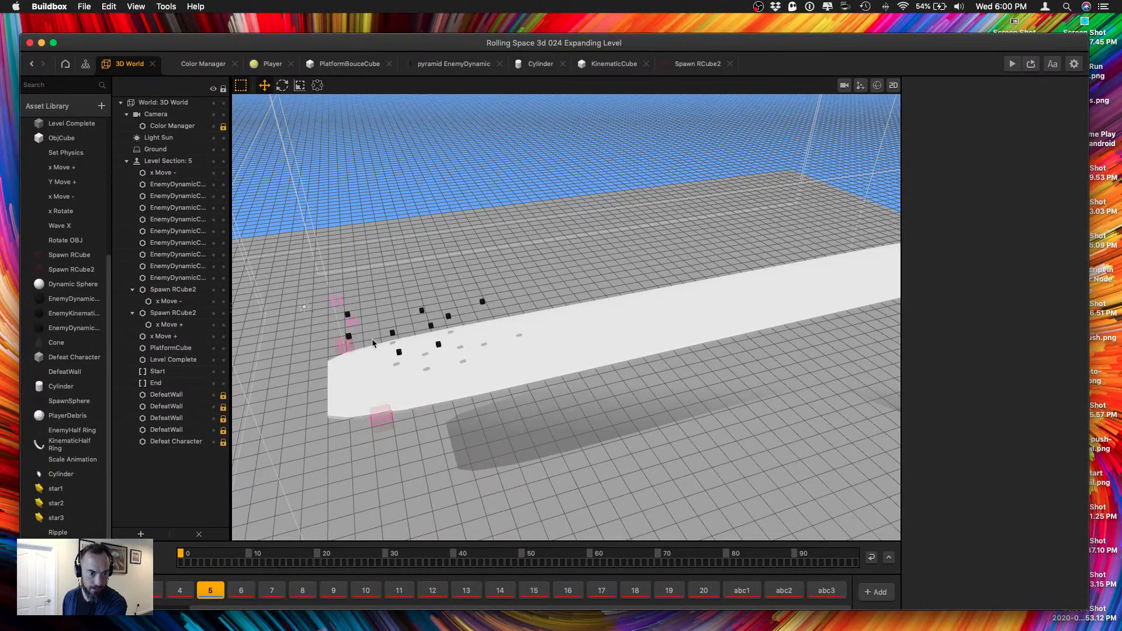
# Set the scale of the x Move - nested under its Spawn RCube2 to 1 on all three axes.
pyautogui.moveTo(368, 392); pyautogui.dragTo(544, 319, button='right')
pyautogui.scroll(5, 492, 421)
pyautogui.click(637, 338)
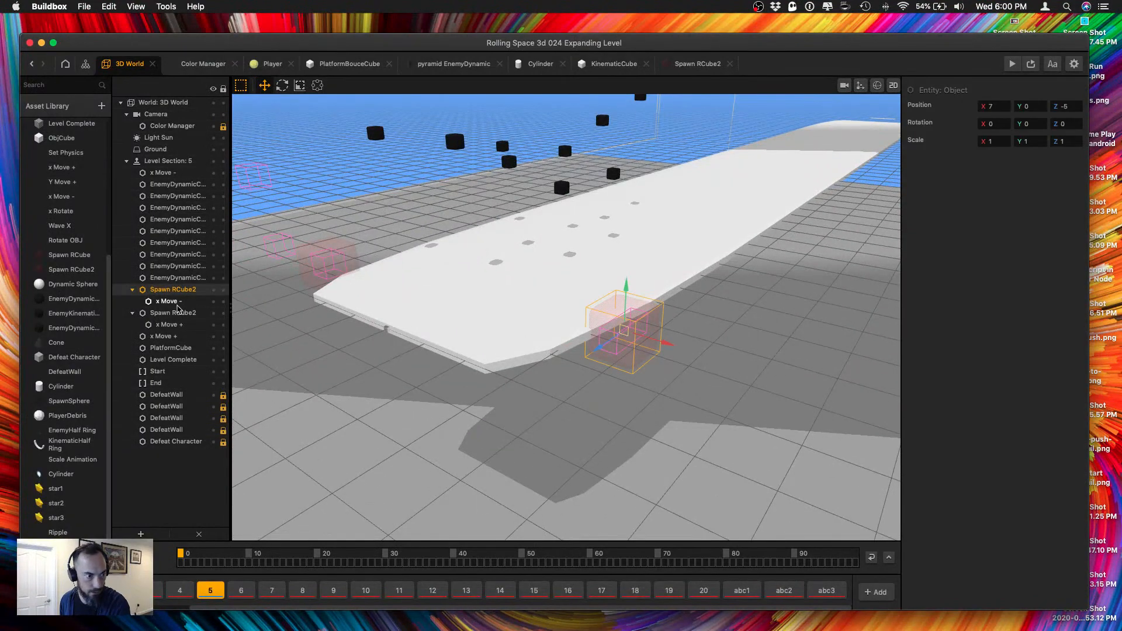
pyautogui.click(173, 302)
pyautogui.moveTo(1008, 141); pyautogui.dragTo(953, 138)
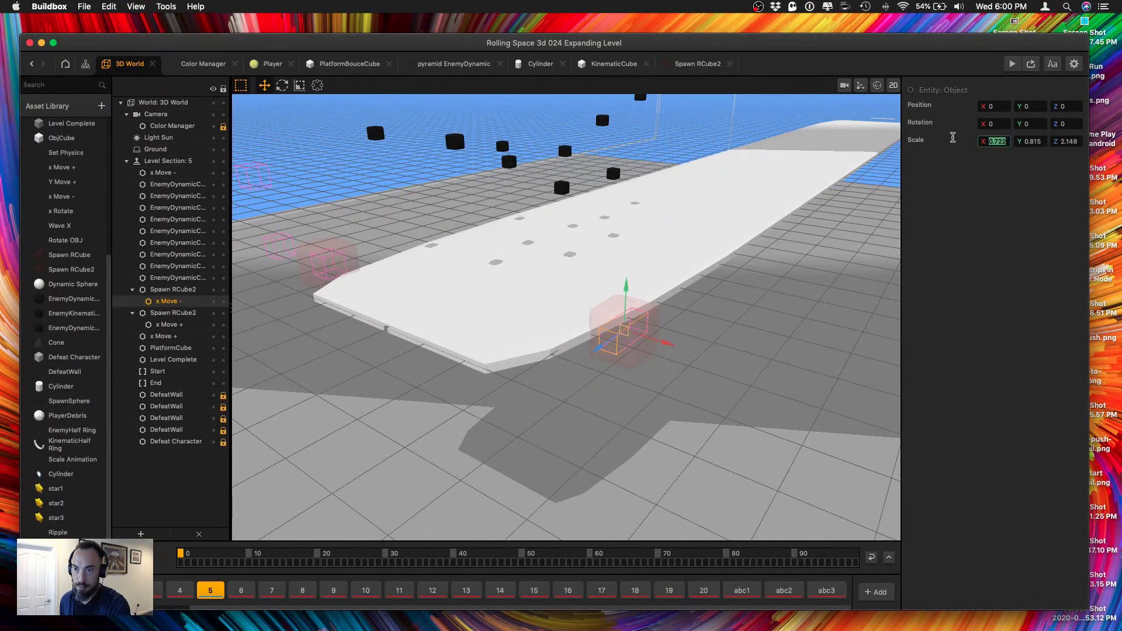
pyautogui.write('1')
pyautogui.press('Tab')
pyautogui.write('1')
pyautogui.press('Tab')
pyautogui.write('1')
pyautogui.press('Return')
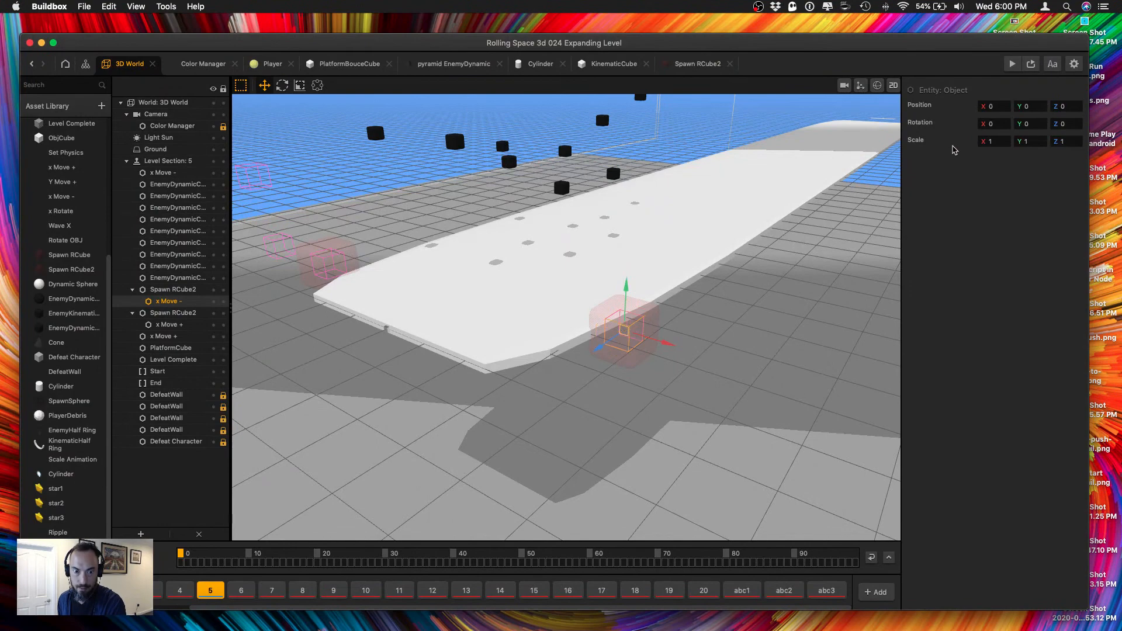
# Set the position of the Spawn RCube2 that holds x Move + to X -6, Y 1.
pyautogui.moveTo(457, 256); pyautogui.dragTo(485, 264, button='right')
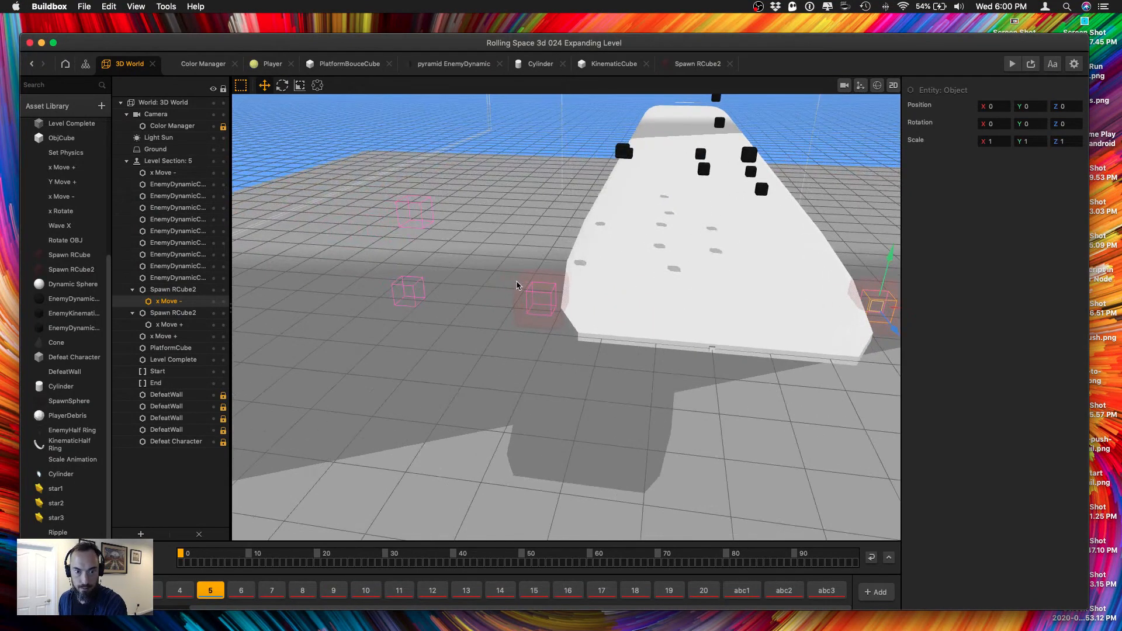
pyautogui.click(518, 283)
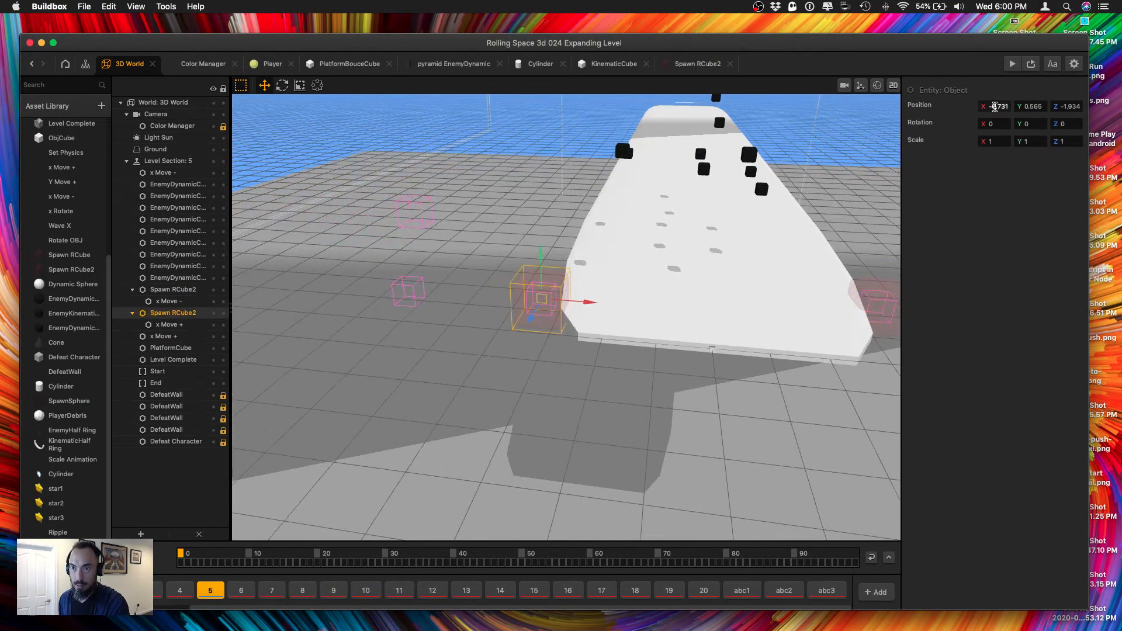
pyautogui.click(993, 107)
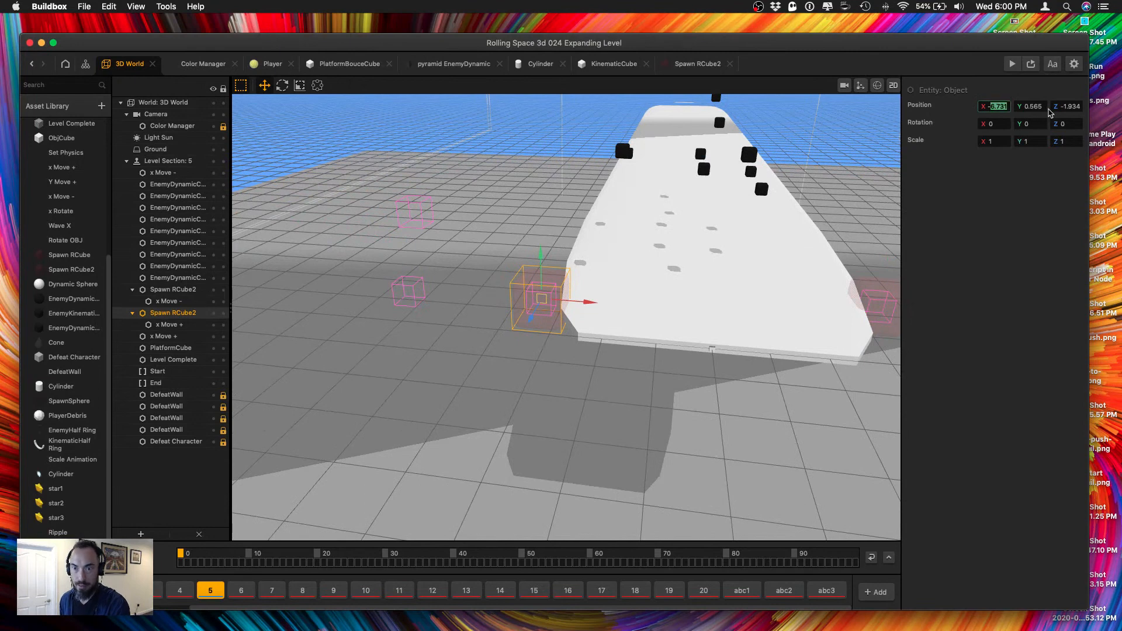
pyautogui.write('-6')
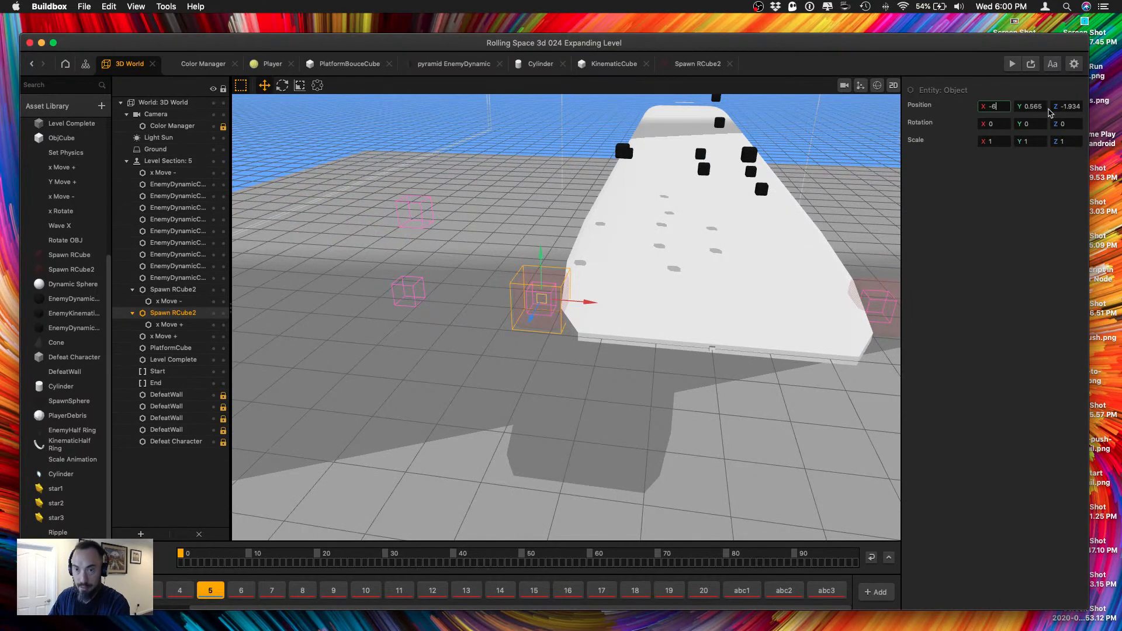
pyautogui.press('Tab')
pyautogui.write('0')
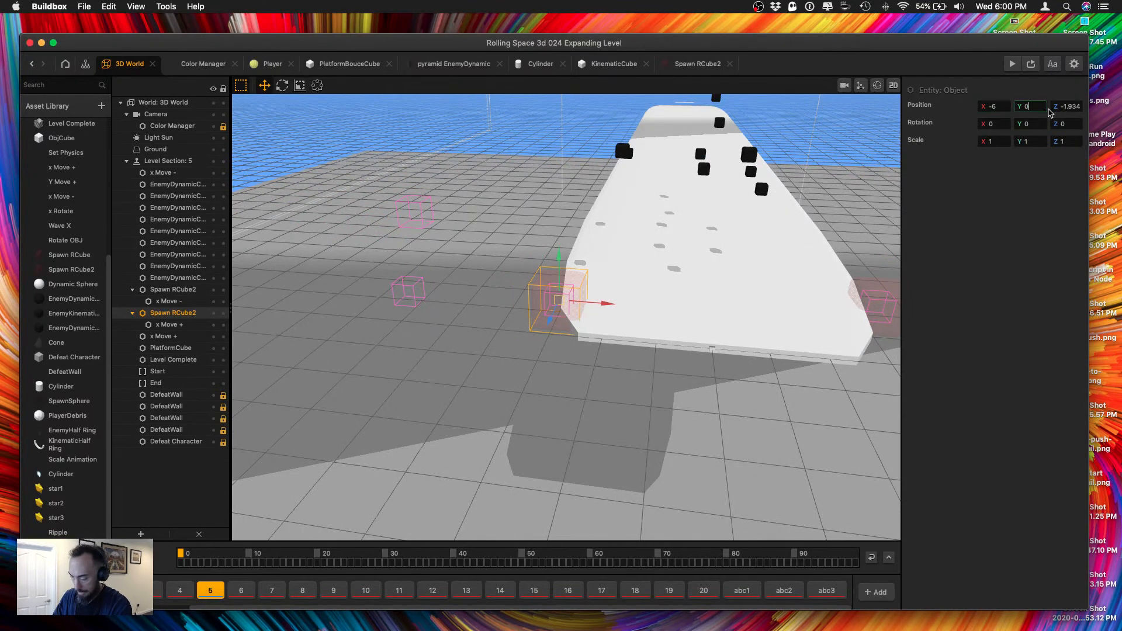
pyautogui.press('Tab')
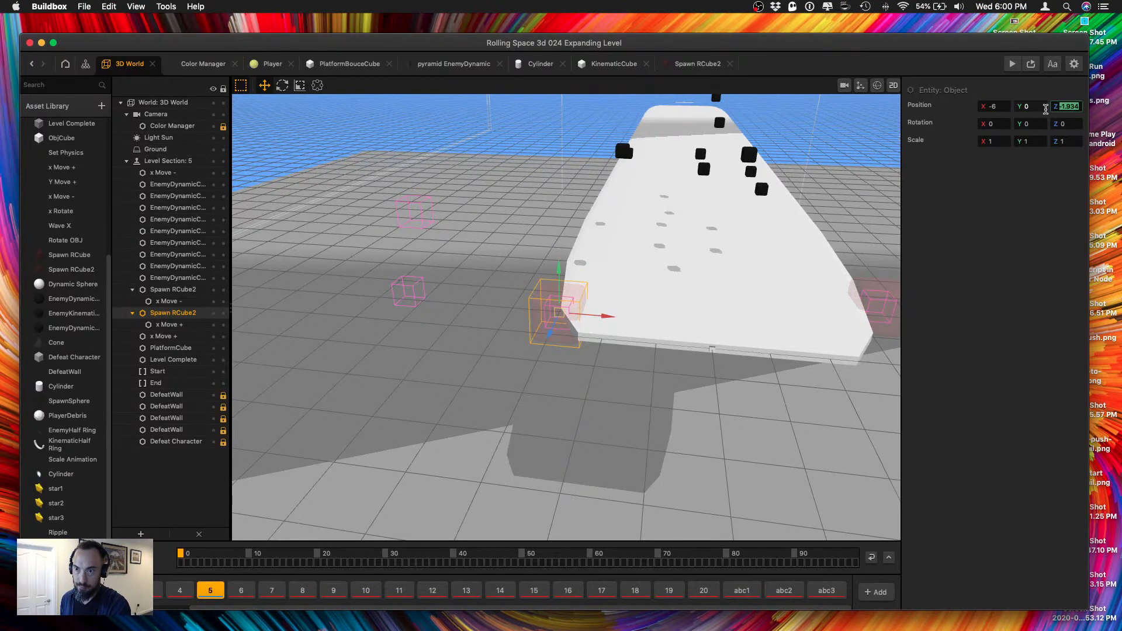
pyautogui.click(1045, 109)
pyautogui.write('1')
pyautogui.press('Tab')
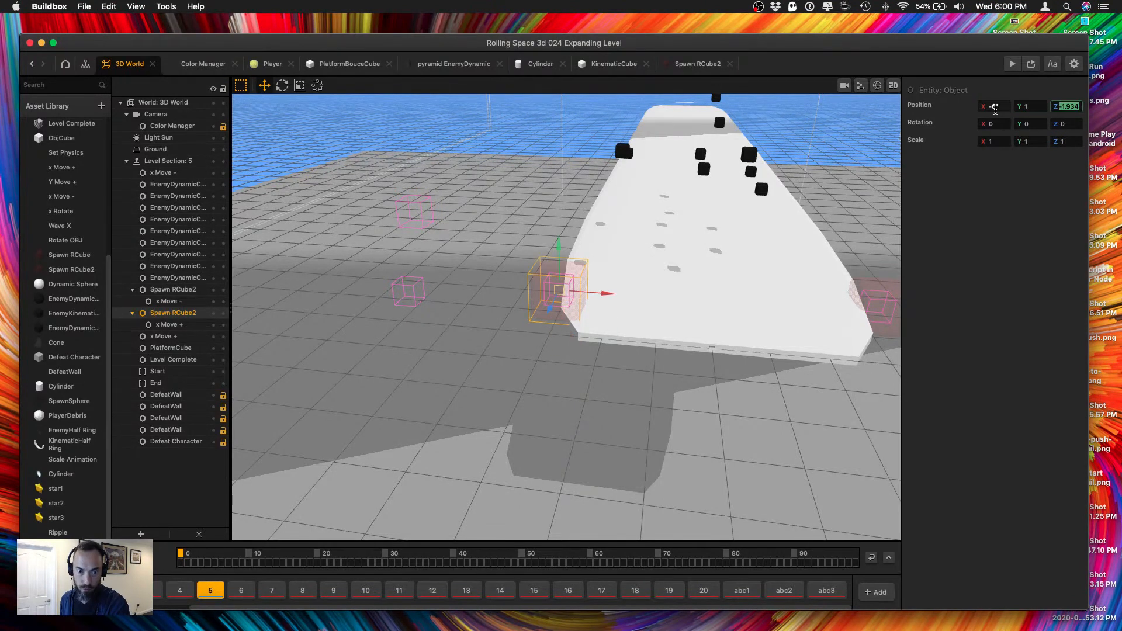
# Set the position of the Spawn RCube2 that holds x Move - to X 6, Y 1.
pyautogui.click(885, 304)
pyautogui.click(1027, 106)
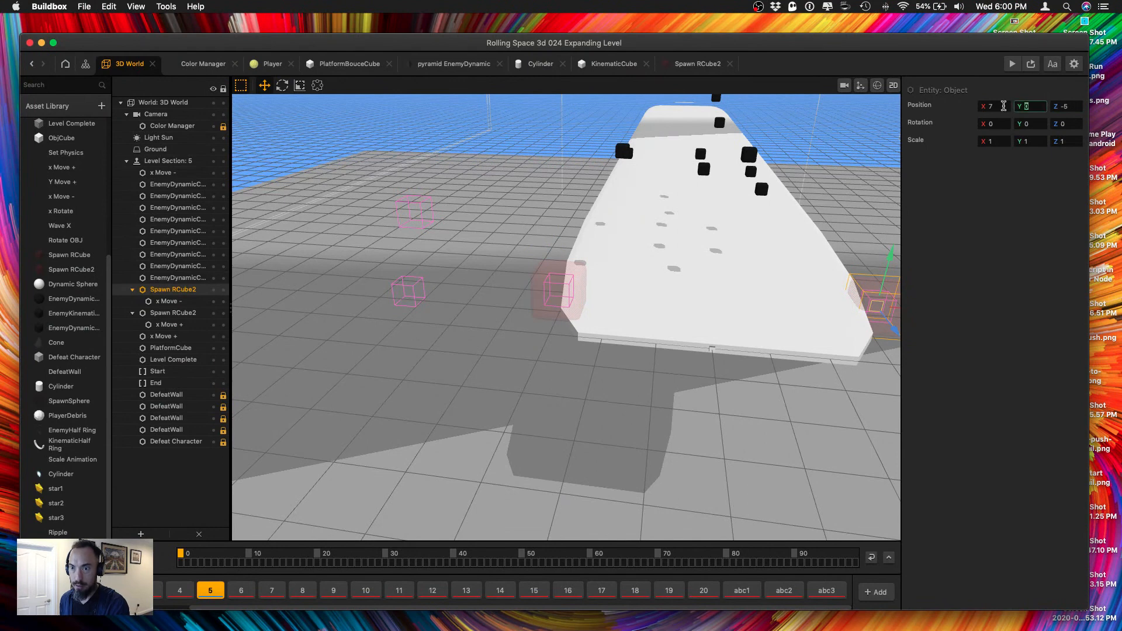
pyautogui.write('1')
pyautogui.press('Tab')
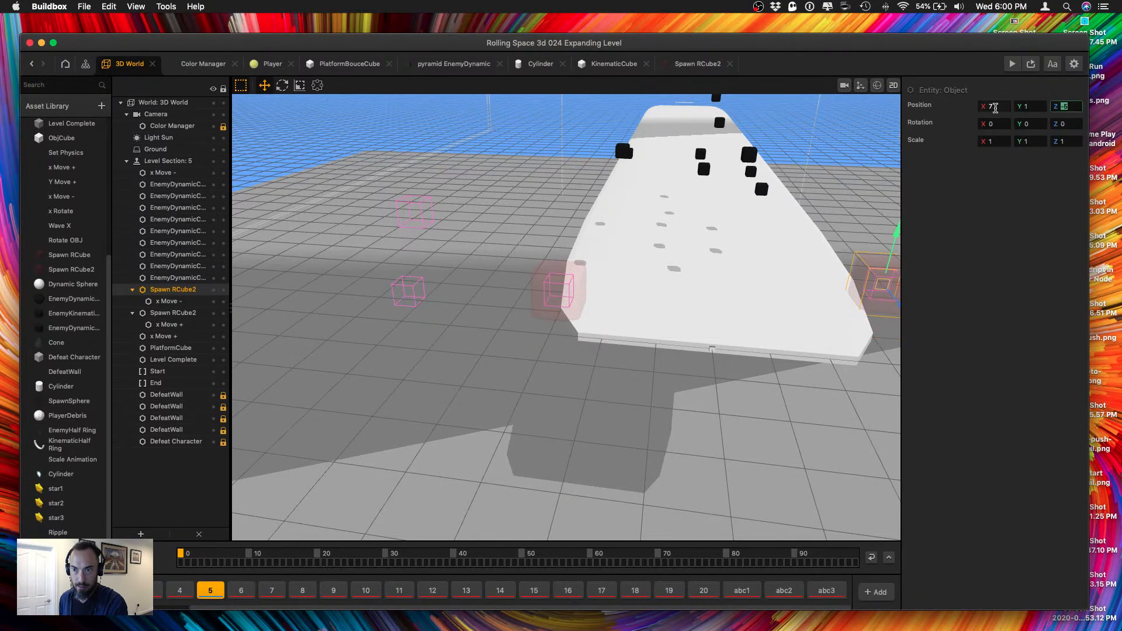
pyautogui.click(994, 106)
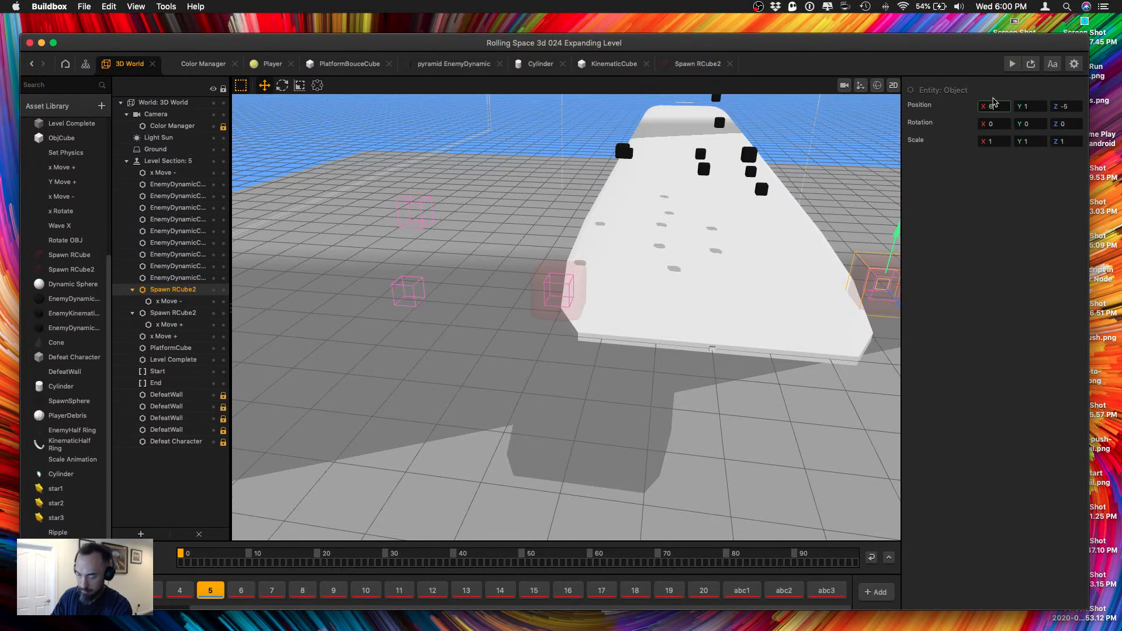
pyautogui.press('Tab')
# Set the Z position of the Spawn RCube2 that holds x Move + to -2.
pyautogui.moveTo(790, 200); pyautogui.dragTo(781, 202, button='right')
pyautogui.keyDown('shift'); pyautogui.moveTo(448, 249); pyautogui.dragTo(484, 323); pyautogui.keyUp('shift')
pyautogui.click(456, 206)
pyautogui.click(480, 268)
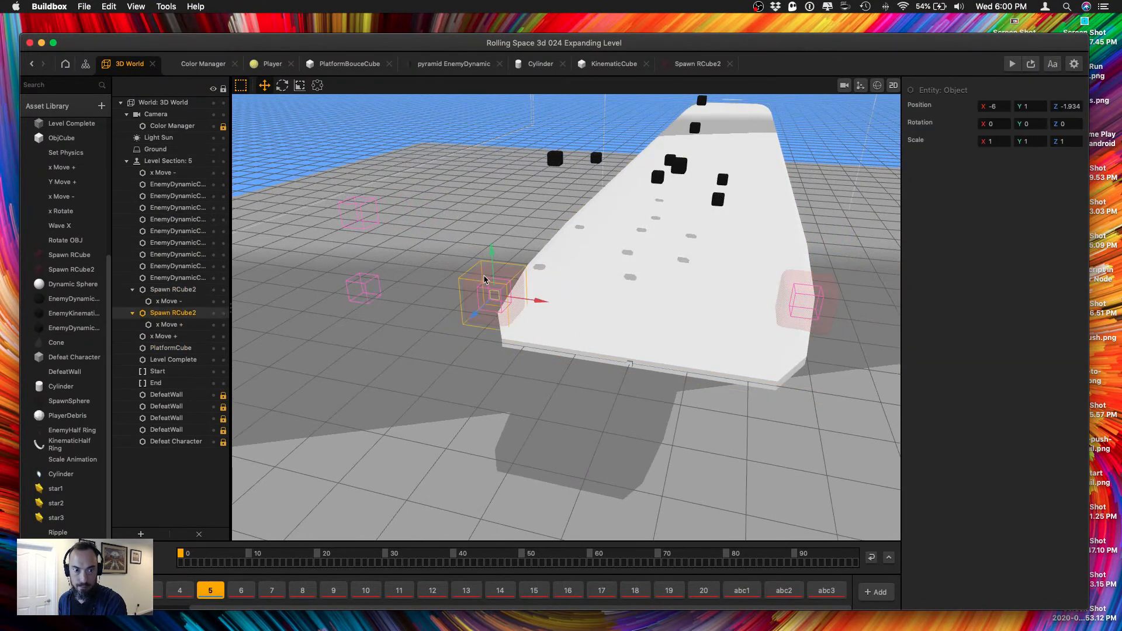
pyautogui.click(1065, 105)
pyautogui.write('-2')
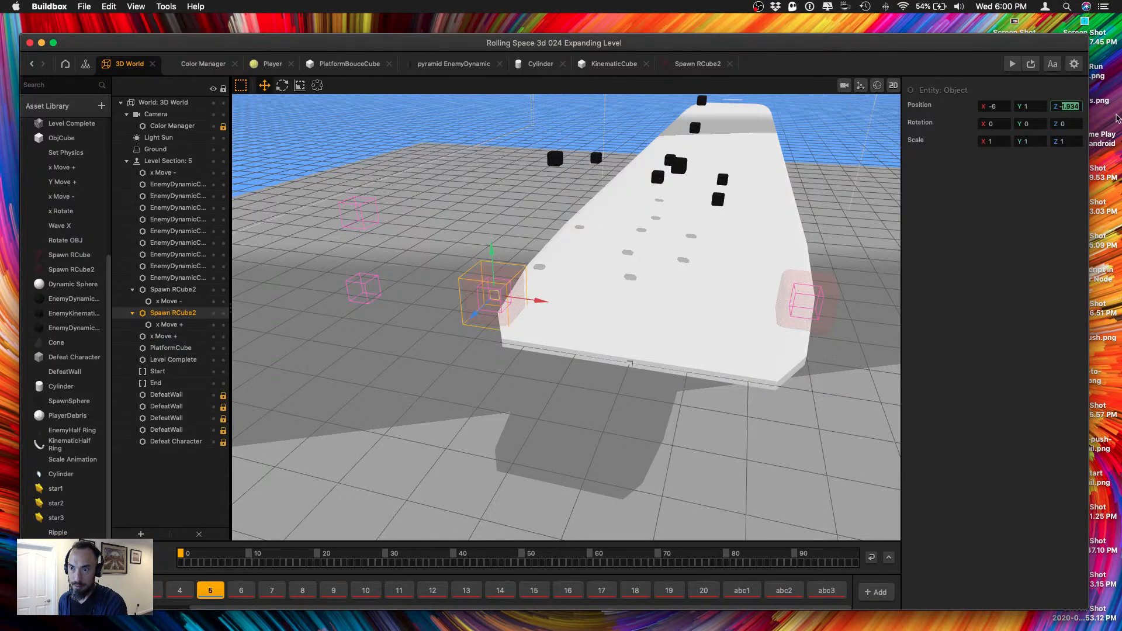
pyautogui.press('Tab')
# Set the Z position of the Spawn RCube2 that holds x Move - to -6.
pyautogui.click(818, 290)
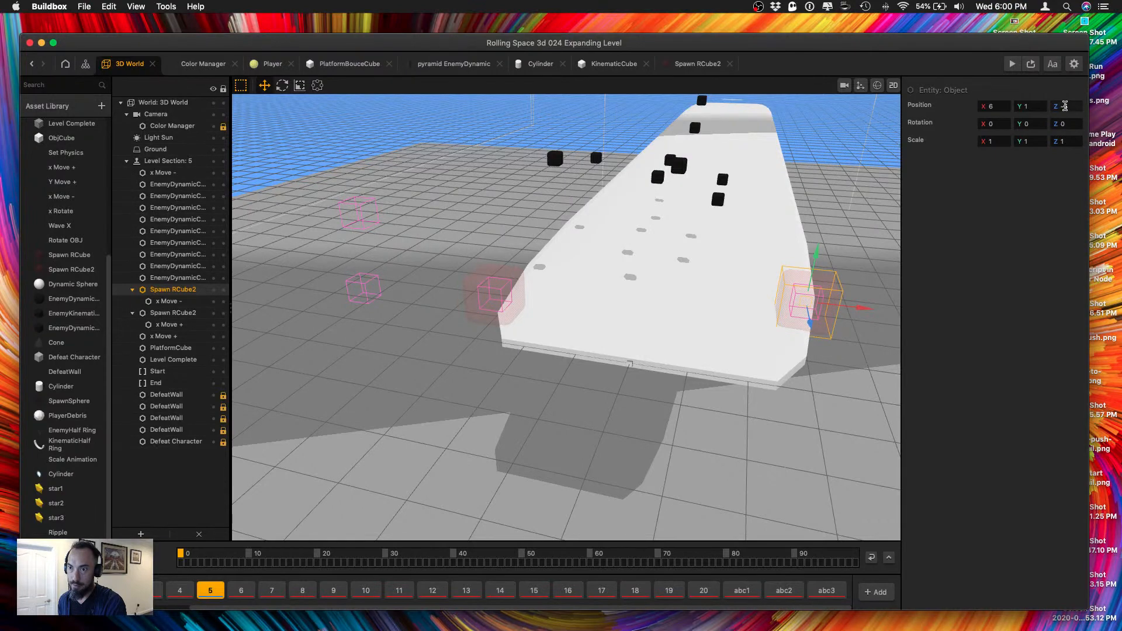
pyautogui.moveTo(801, 183); pyautogui.dragTo(809, 232, button='right')
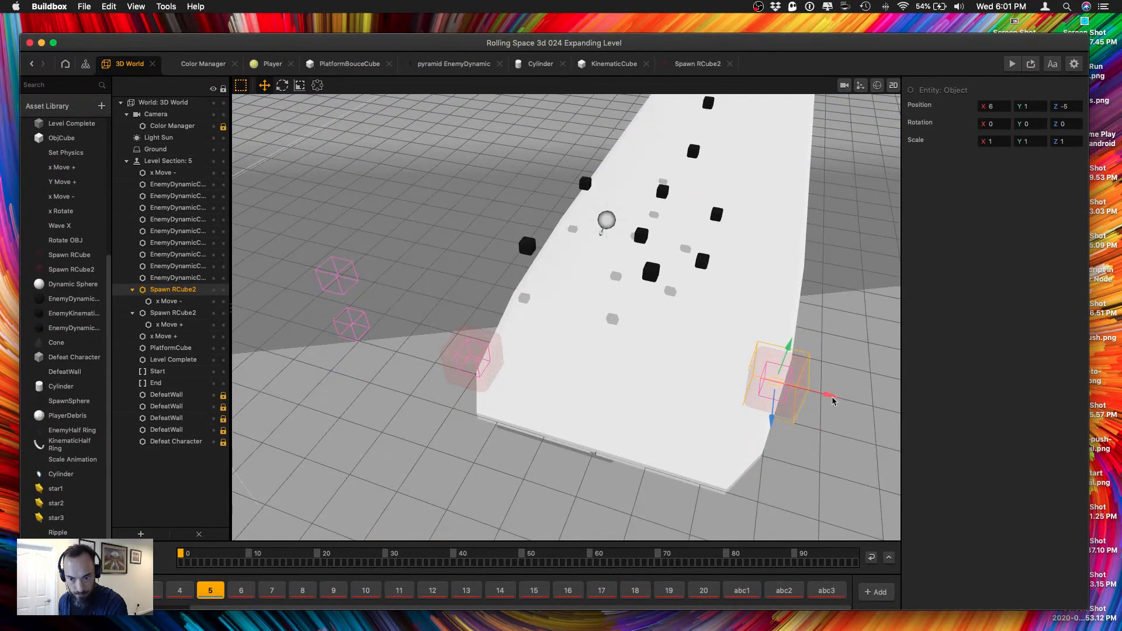
pyautogui.moveTo(834, 396)
pyautogui.mouseDown()
pyautogui.moveTo(547, 328)
pyautogui.moveTo(841, 394)
pyautogui.mouseUp()
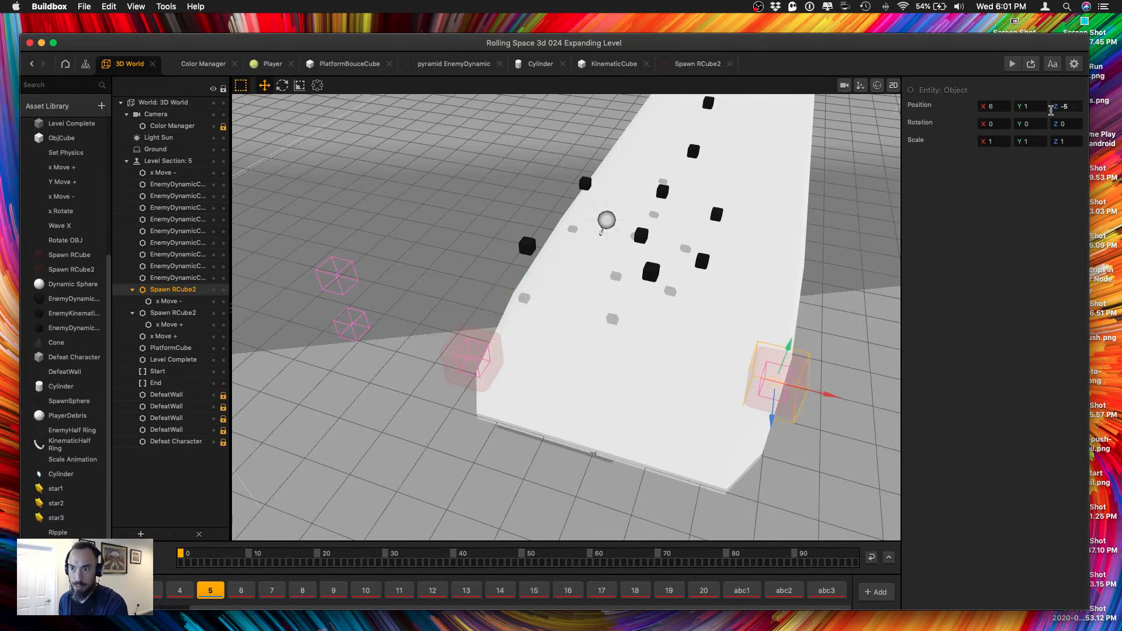
pyautogui.click(1064, 107)
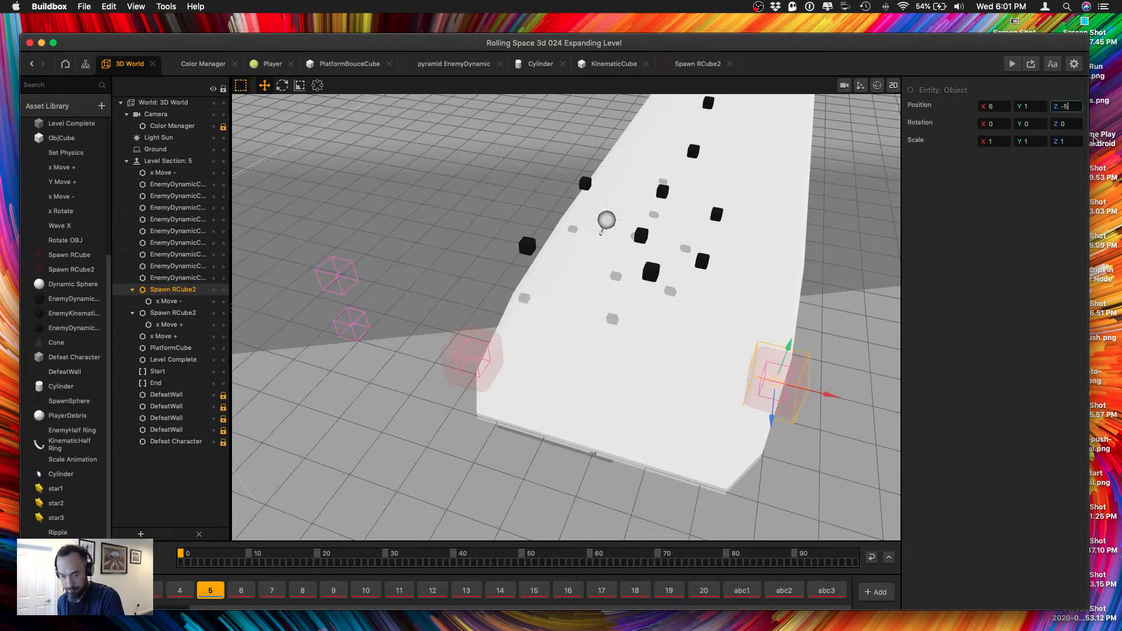
pyautogui.press('Tab')
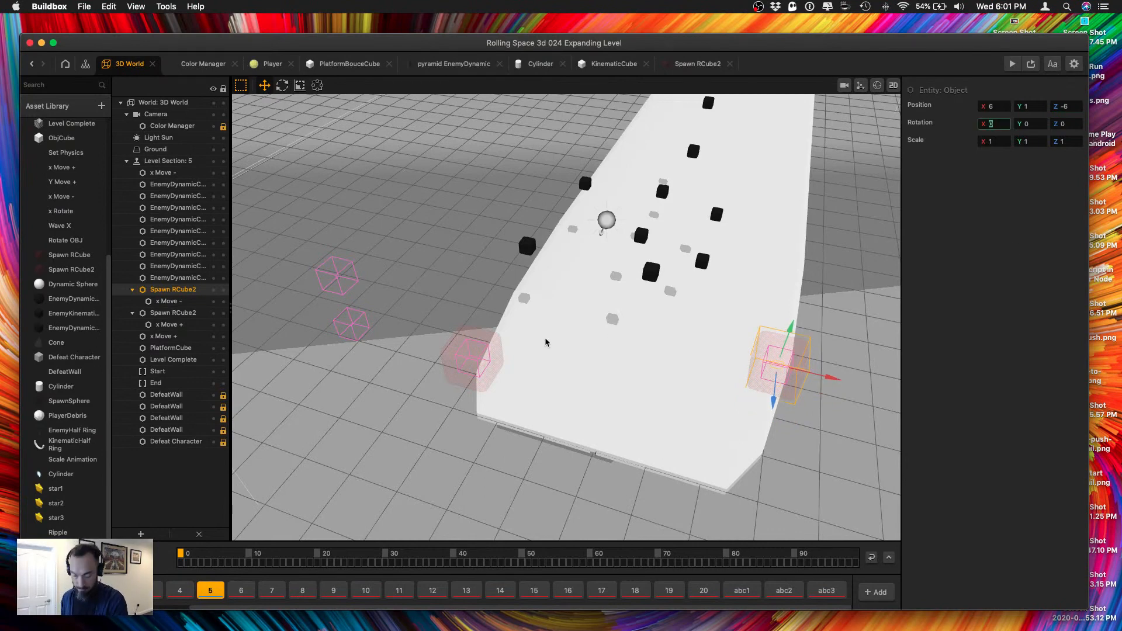
# Duplicate the pair of Spawn RCube2 objects repeatedly, spacing the copies evenly along both sides of the platform up to its far end.
pyautogui.keyDown('shift'); pyautogui.click(455, 354); pyautogui.keyUp('shift')
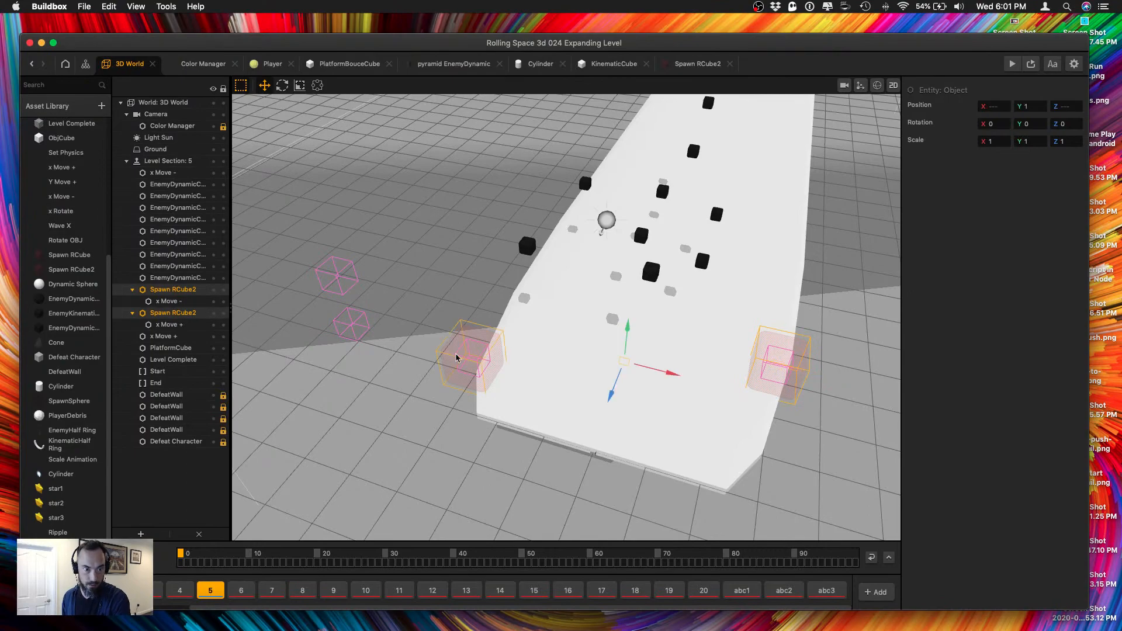
pyautogui.moveTo(675, 395)
pyautogui.mouseDown(button='right')
pyautogui.moveTo(612, 371)
pyautogui.moveTo(686, 384)
pyautogui.moveTo(734, 413)
pyautogui.moveTo(672, 388)
pyautogui.mouseUp(button='right')
pyautogui.press('super+d')
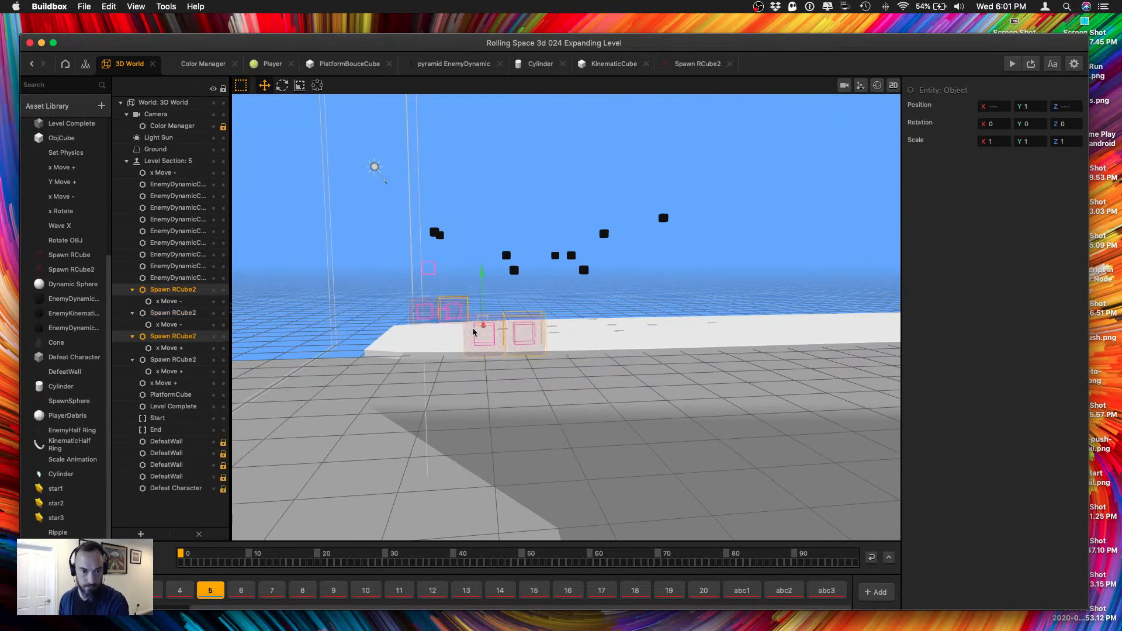
pyautogui.moveTo(450, 323); pyautogui.dragTo(528, 327)
pyautogui.moveTo(622, 393); pyautogui.dragTo(620, 393, button='right')
pyautogui.press('super+d')
pyautogui.moveTo(532, 332); pyautogui.dragTo(487, 340, button='right')
pyautogui.moveTo(459, 311); pyautogui.dragTo(492, 303)
pyautogui.moveTo(587, 343); pyautogui.dragTo(534, 344, button='right')
pyautogui.press('super+d')
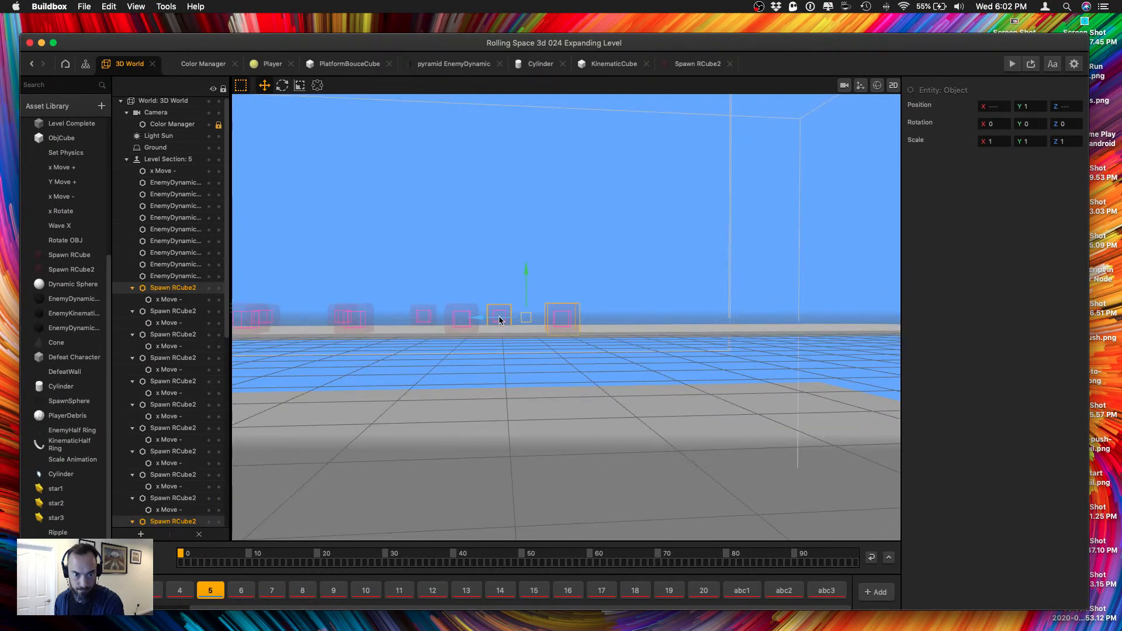
pyautogui.scroll(2, 504, 319)
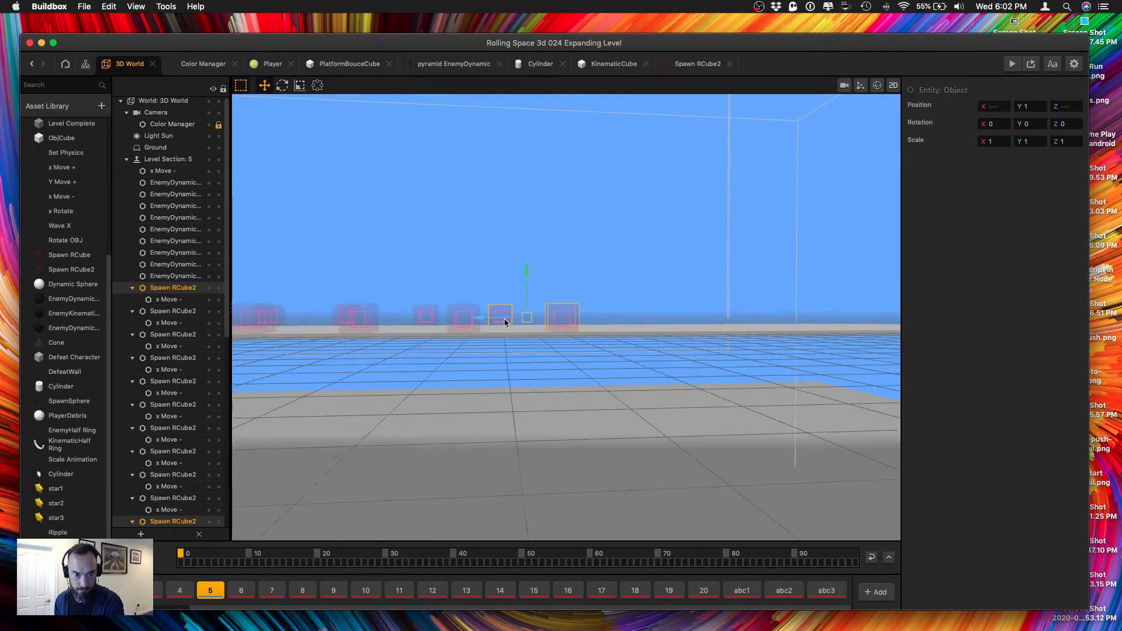
pyautogui.moveTo(594, 310); pyautogui.dragTo(624, 323)
# Set the Z position of the farthest Spawn RCube2 holding x Move + to -96.
pyautogui.scroll(5, 607, 321)
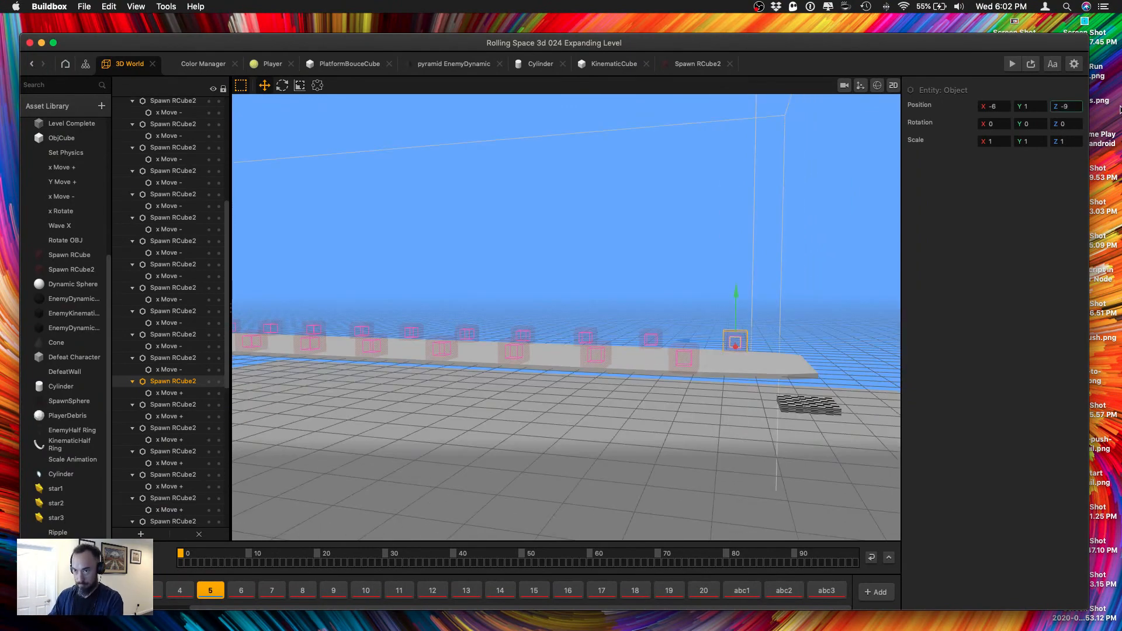
pyautogui.write('6')
pyautogui.press('Tab')
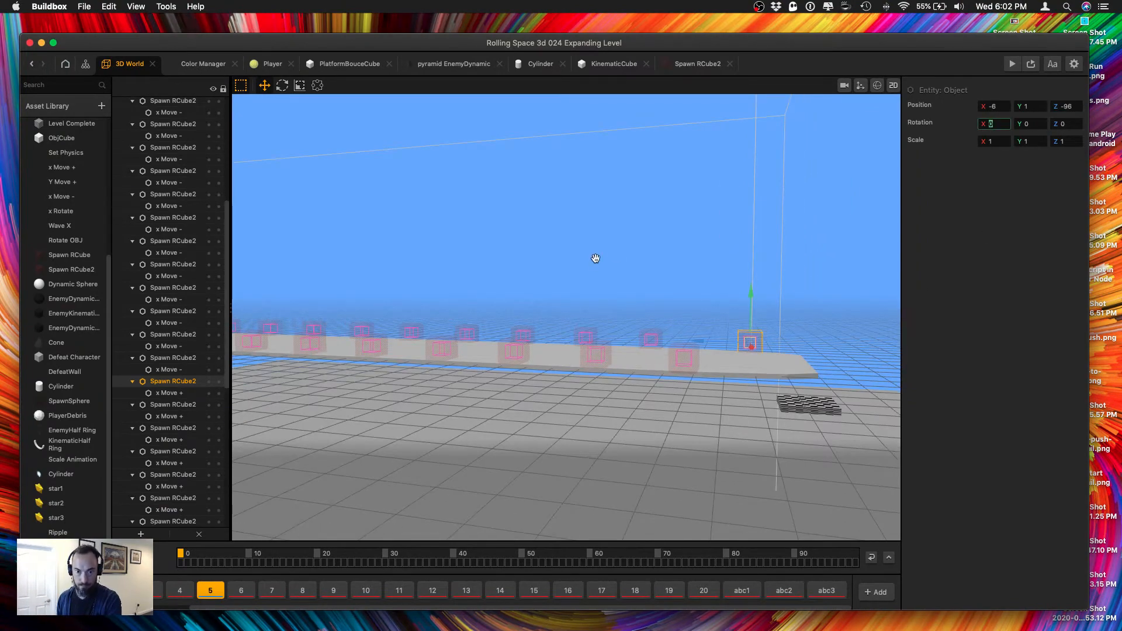
# Duplicate all floating EnemyDynamic cubes, leaving out the x Move objects, and offset the copies from the originals.
pyautogui.scroll(-5, 511, 328)
pyautogui.moveTo(510, 329); pyautogui.dragTo(484, 349, button='middle')
pyautogui.scroll(5, 474, 395)
pyautogui.moveTo(428, 383); pyautogui.dragTo(412, 375, button='middle')
pyautogui.click(474, 381)
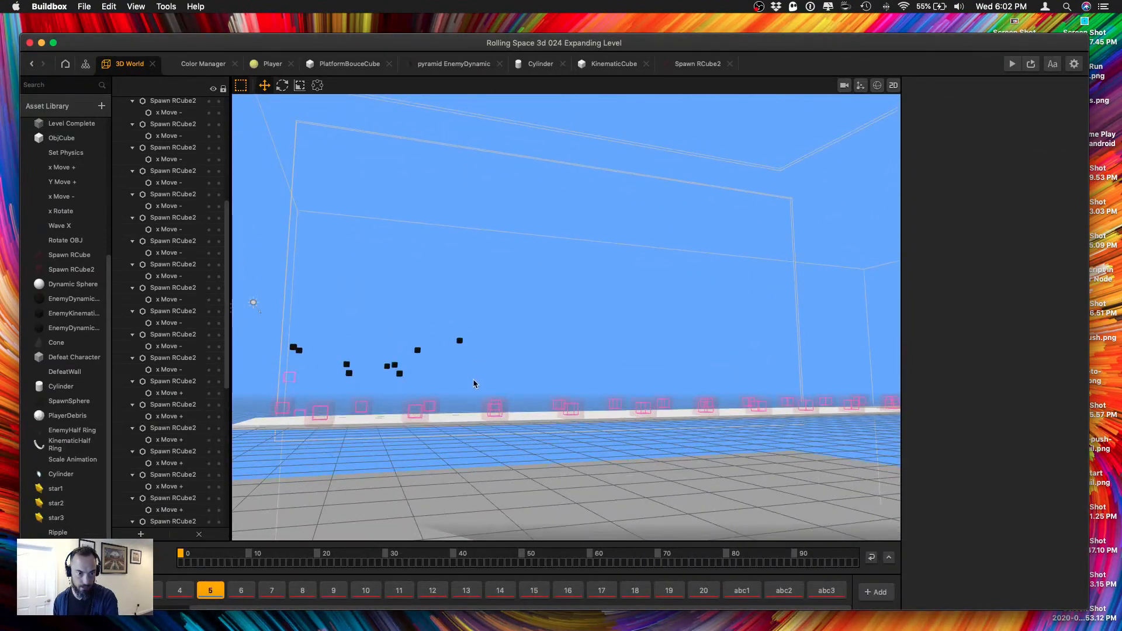
pyautogui.moveTo(473, 382); pyautogui.dragTo(280, 328)
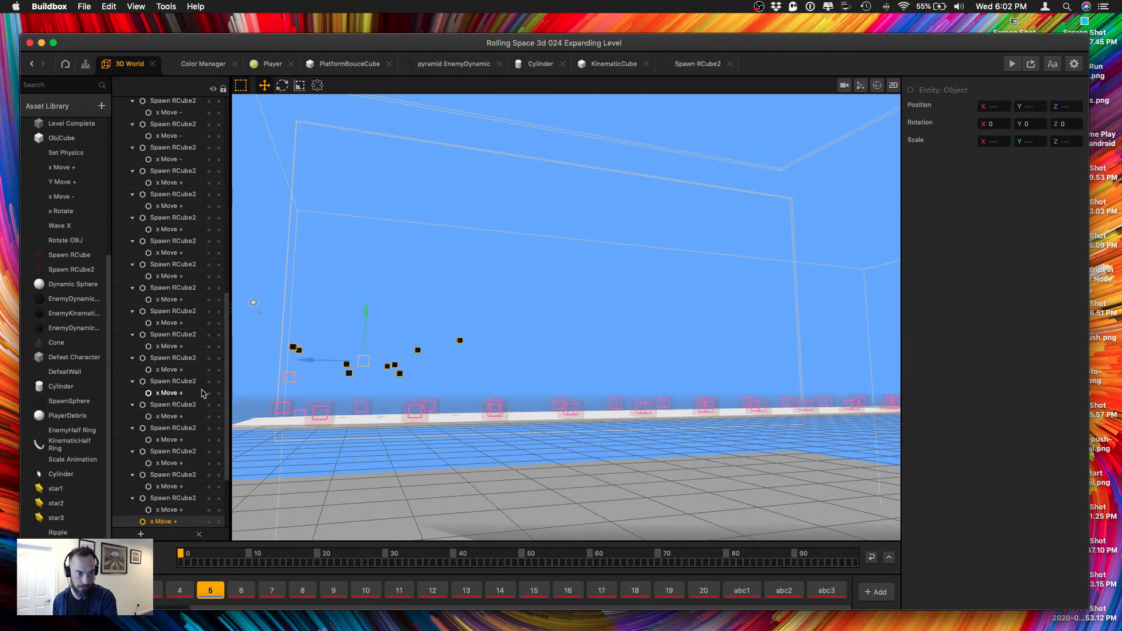
pyautogui.scroll(-5, 186, 384)
pyautogui.keyDown('shift'); pyautogui.click(291, 378); pyautogui.keyUp('shift')
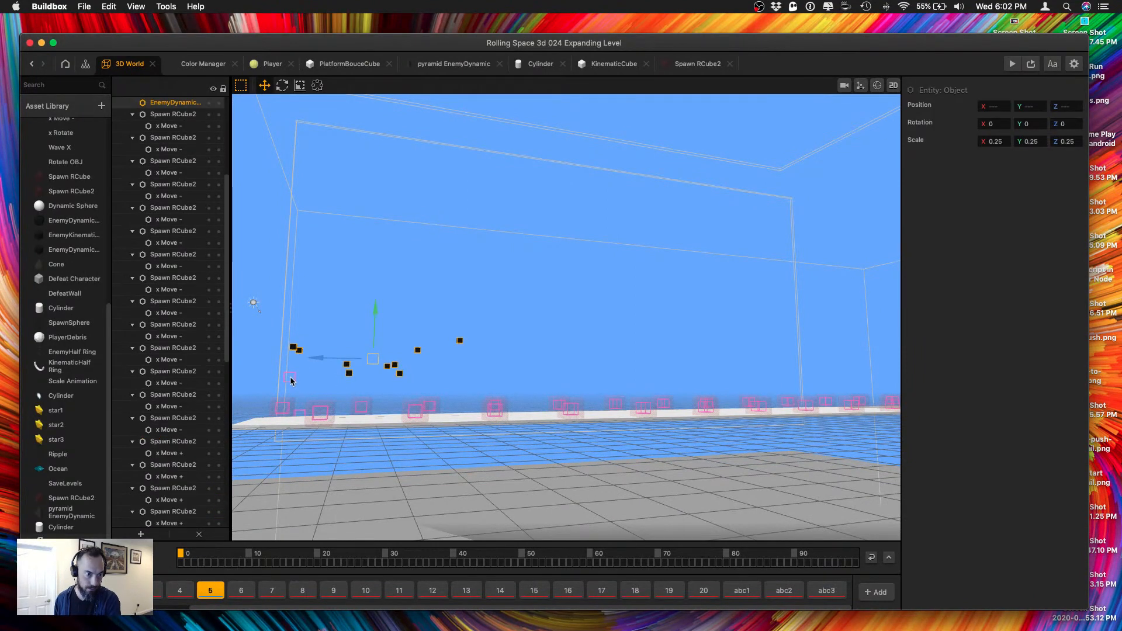
pyautogui.press('super+d')
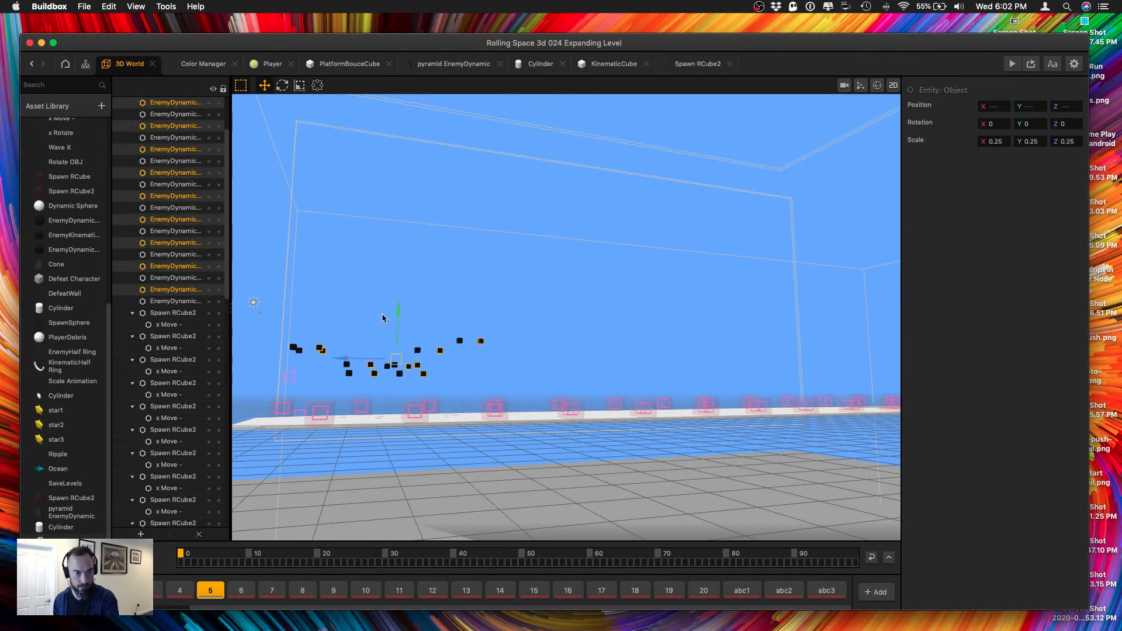
pyautogui.moveTo(393, 317); pyautogui.dragTo(518, 355)
# Make several more copies of the selected EnemyDynamic group, staggering them in height and farther along the platform.
pyautogui.press('super+d')
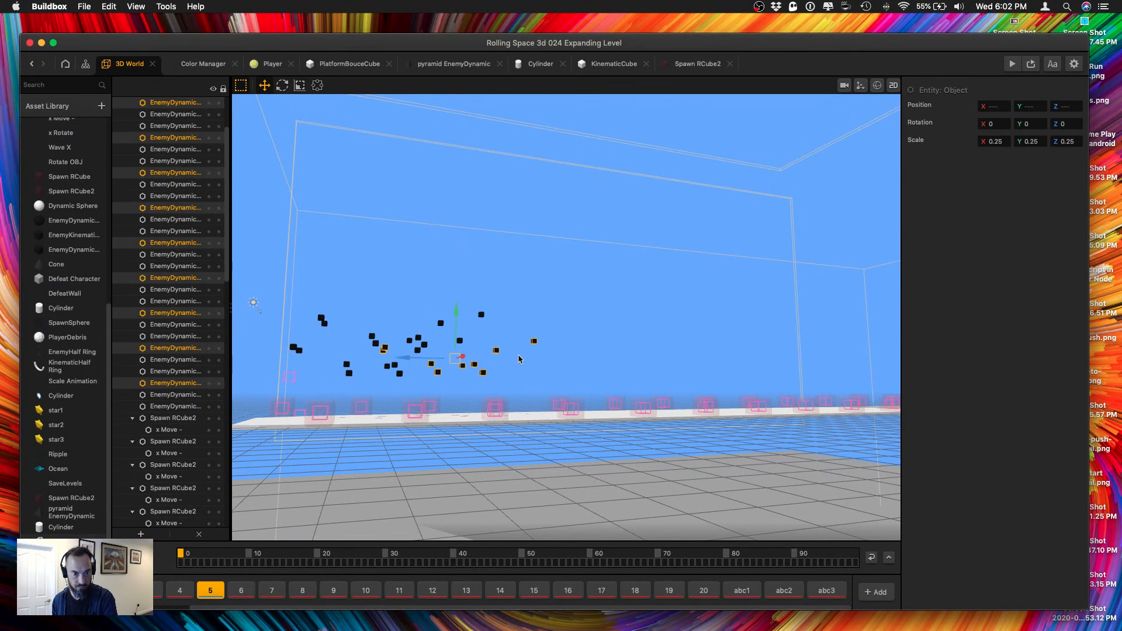
pyautogui.moveTo(578, 357); pyautogui.dragTo(568, 363, button='right')
pyautogui.press('super+d')
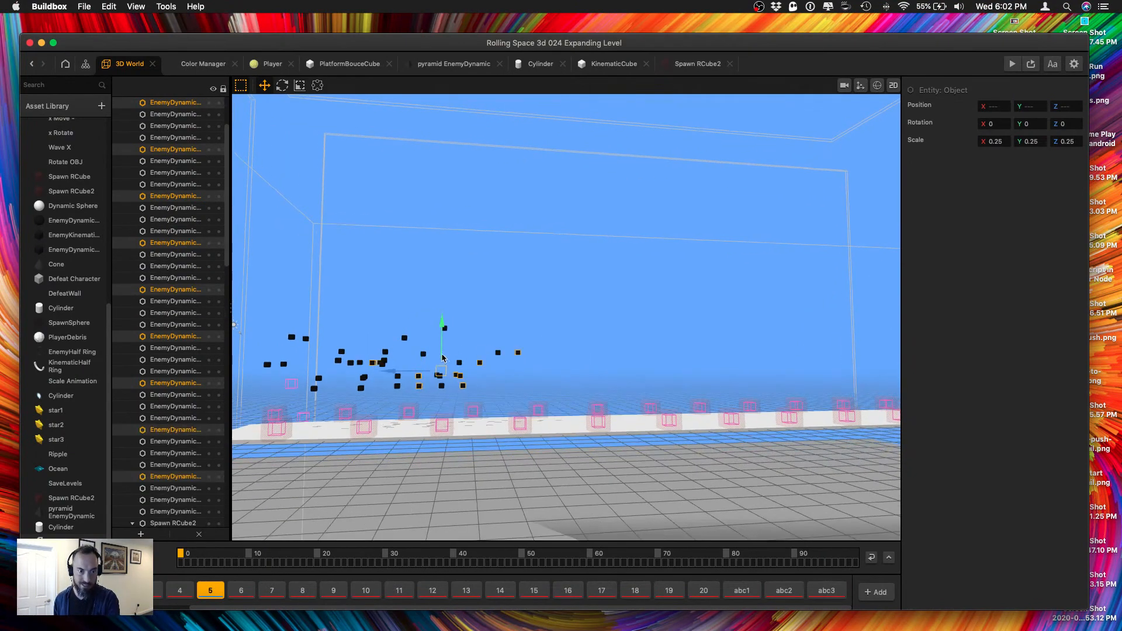
pyautogui.moveTo(442, 343); pyautogui.dragTo(587, 330)
pyautogui.press('super+d')
pyautogui.press('super+d')
pyautogui.moveTo(577, 335); pyautogui.dragTo(456, 368, button='middle')
pyautogui.press('super+d')
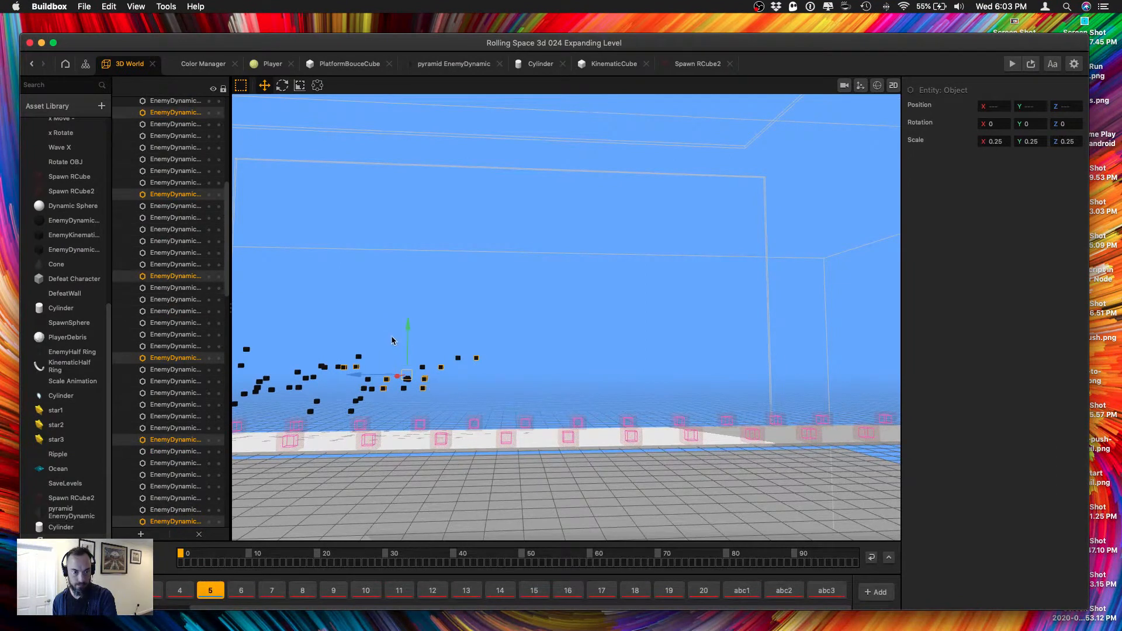
pyautogui.scroll(1, 406, 340)
pyautogui.moveTo(406, 340); pyautogui.dragTo(404, 360)
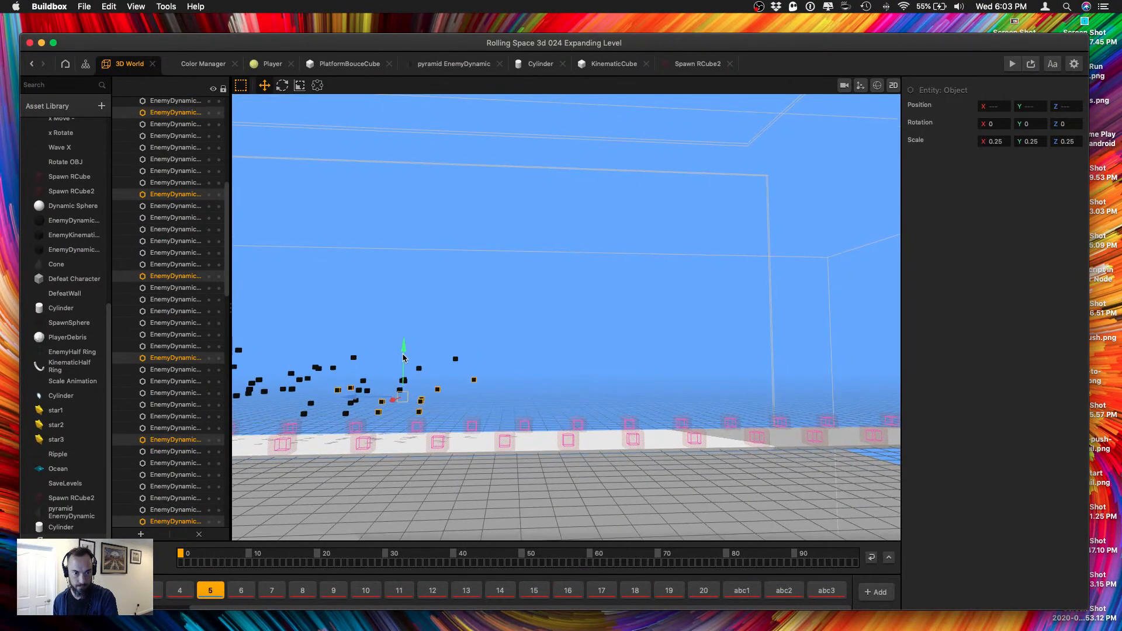
# Continue duplicating the EnemyDynamic group toward the middle of the platform, varying the height of the copies.
pyautogui.press('super+d')
pyautogui.moveTo(388, 401); pyautogui.dragTo(467, 400)
pyautogui.scroll(1, 422, 400)
pyautogui.press('super+d')
pyautogui.scroll(-1, 466, 400)
pyautogui.scroll(1, 515, 355)
pyautogui.moveTo(515, 356); pyautogui.dragTo(538, 352)
pyautogui.press('super+d')
pyautogui.moveTo(564, 310); pyautogui.dragTo(565, 335)
# Select a larger cluster of EnemyDynamic cubes, duplicate it twice toward the platform's far end, and save the project.
pyautogui.moveTo(375, 320); pyautogui.dragTo(652, 413)
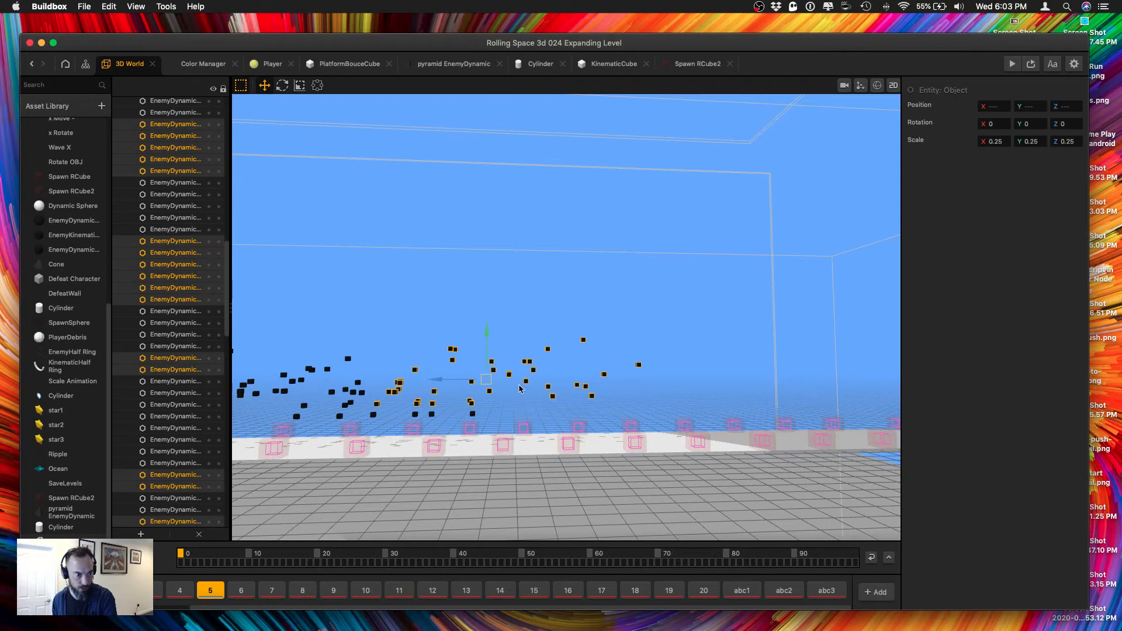
pyautogui.press('super+d')
pyautogui.moveTo(445, 374); pyautogui.dragTo(520, 372)
pyautogui.moveTo(520, 372); pyautogui.dragTo(459, 385, button='middle')
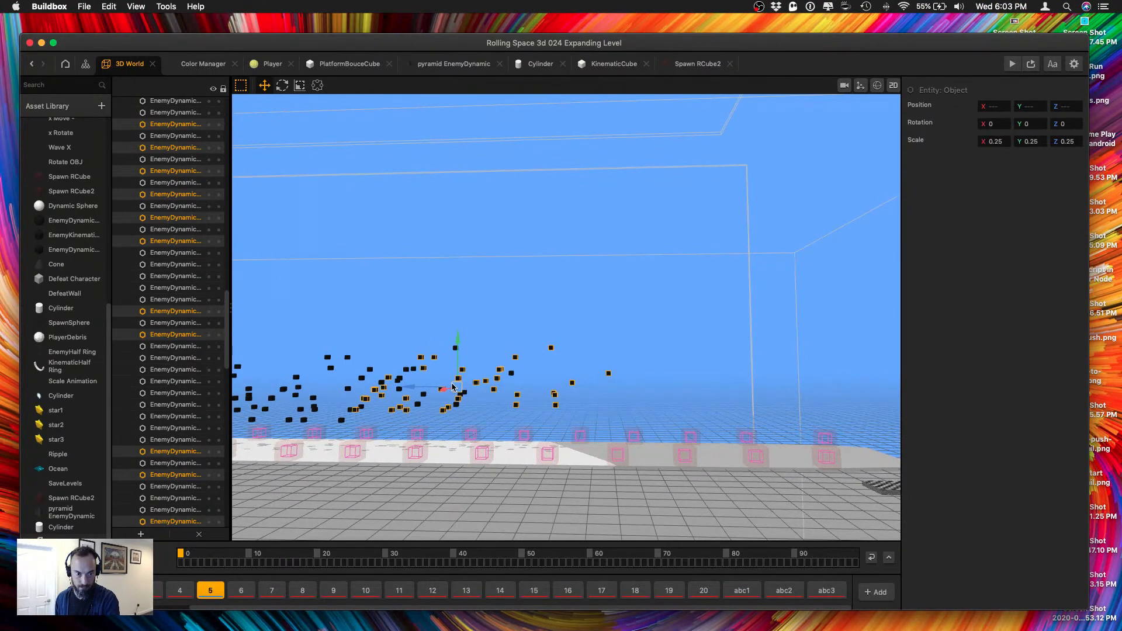
pyautogui.press('super+d')
pyautogui.moveTo(441, 391); pyautogui.dragTo(590, 353)
pyautogui.press('super+s')
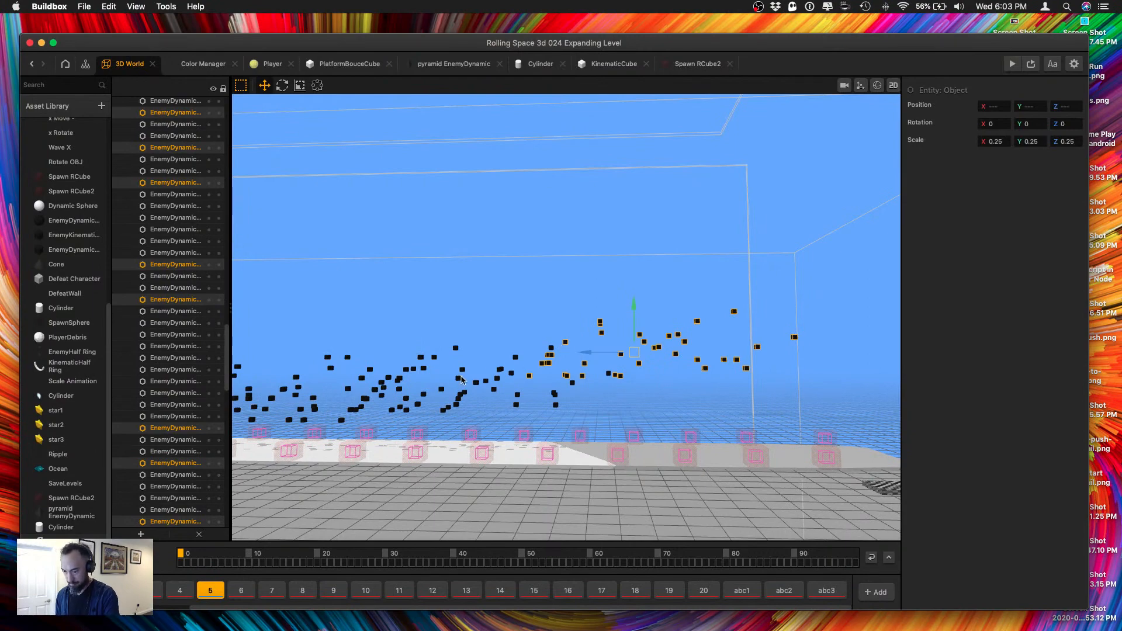
# Examine the distribution of the cubes over the platform from behind, along the Y axis, and in perspective.
pyautogui.moveTo(466, 353); pyautogui.dragTo(605, 375, button='right')
pyautogui.scroll(-4, 551, 368)
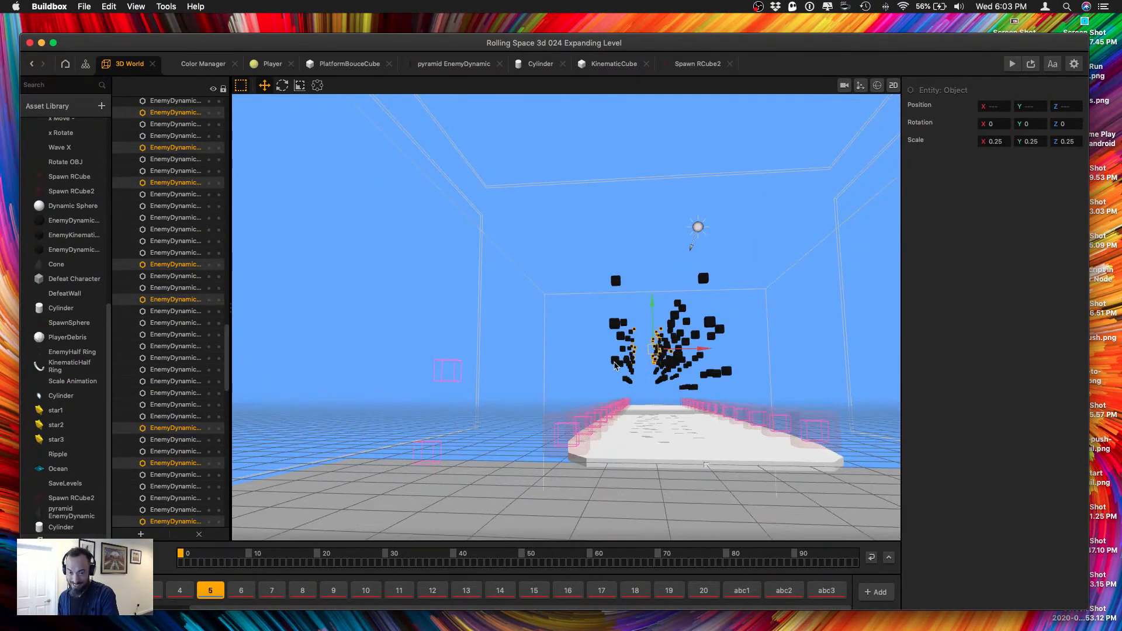
pyautogui.moveTo(624, 323); pyautogui.dragTo(642, 380, button='right')
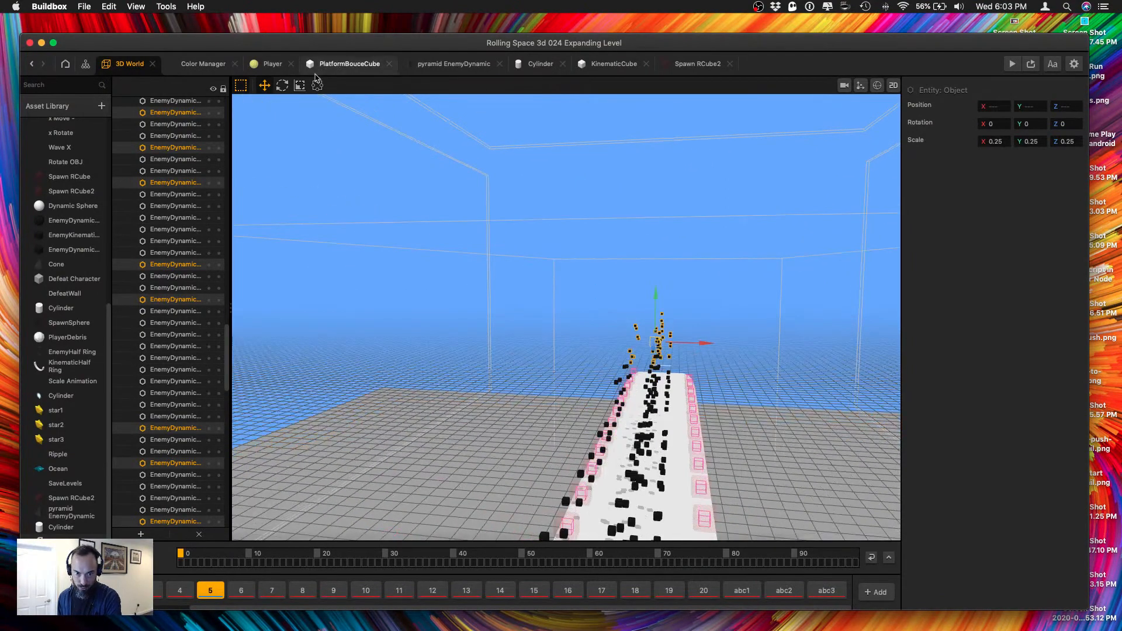
pyautogui.click(136, 6)
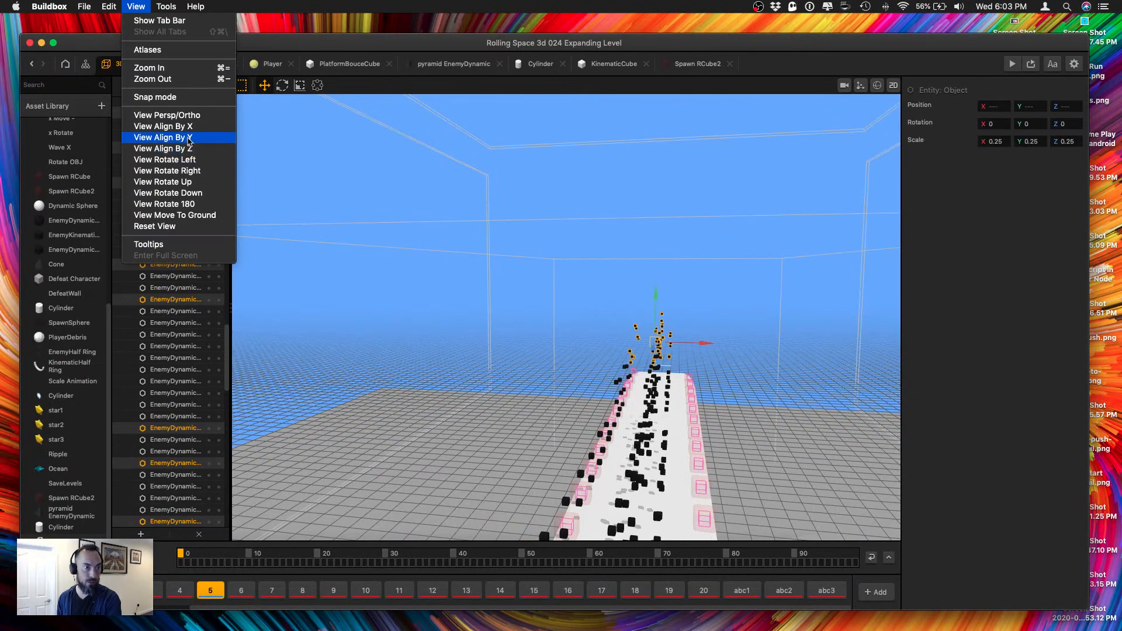
pyautogui.click(164, 137)
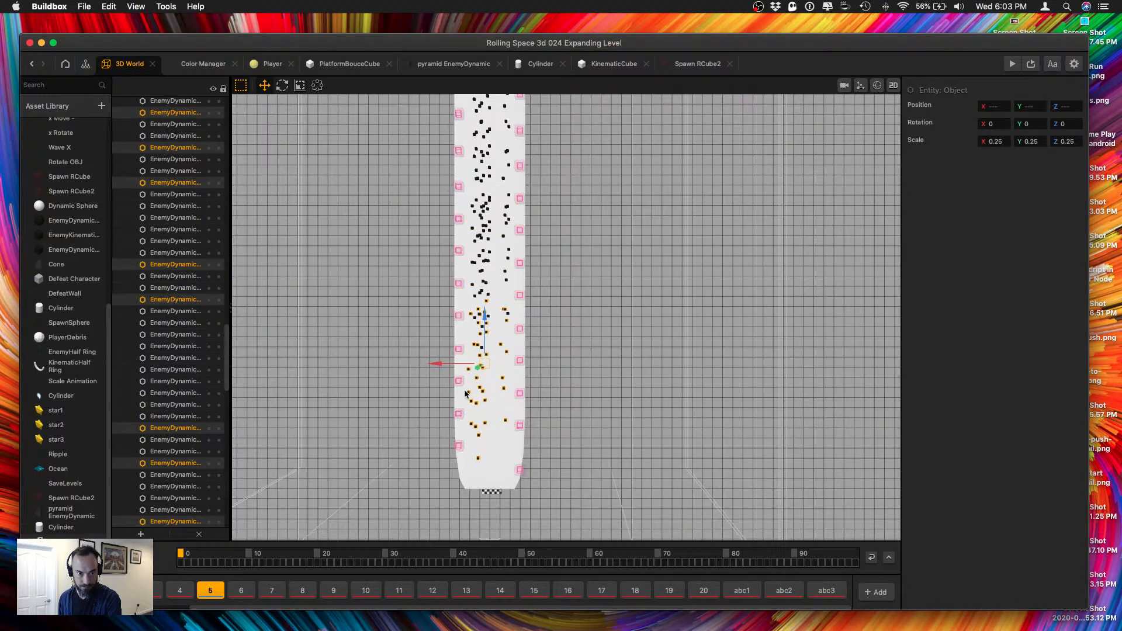
pyautogui.scroll(6, 466, 393)
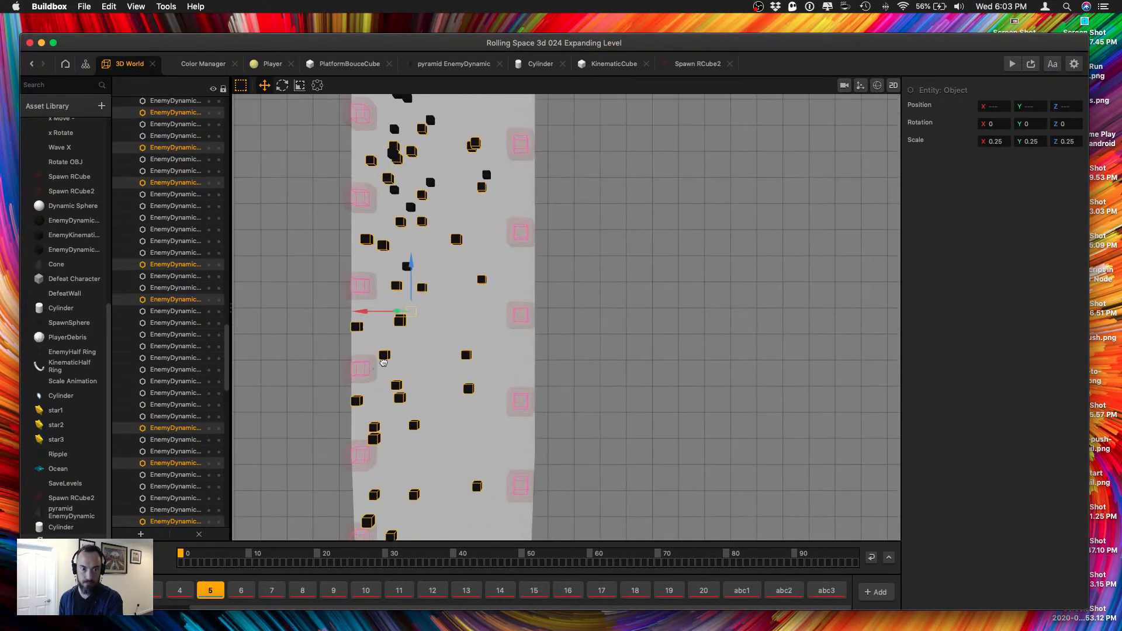
pyautogui.moveTo(383, 362); pyautogui.dragTo(486, 289, button='right')
pyautogui.click(451, 337)
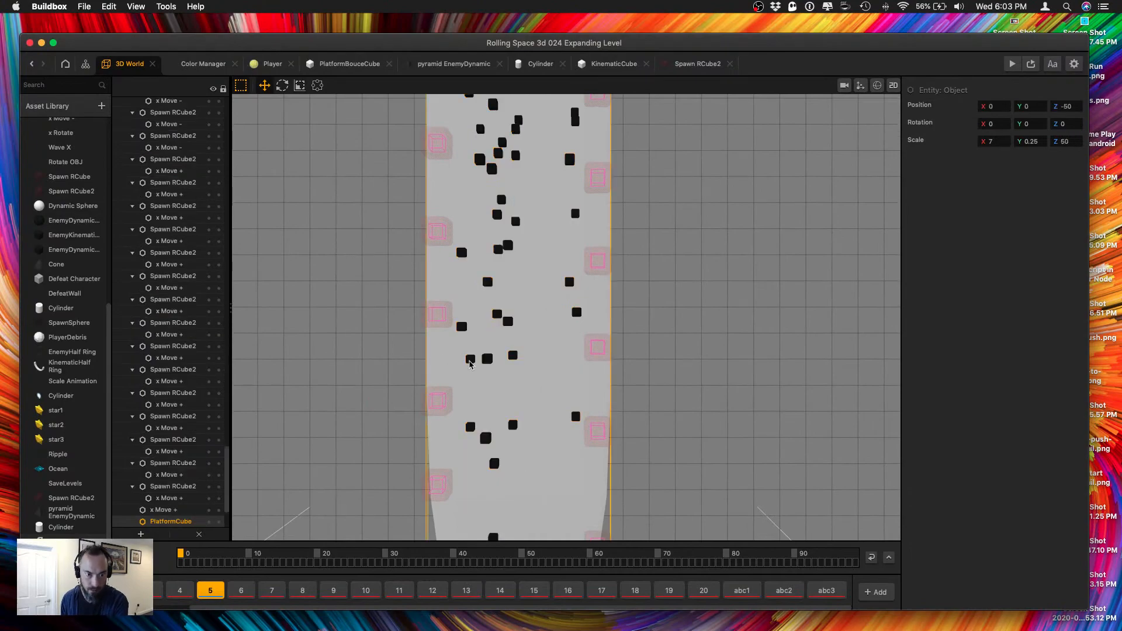
pyautogui.moveTo(489, 361); pyautogui.dragTo(783, 158, button='right')
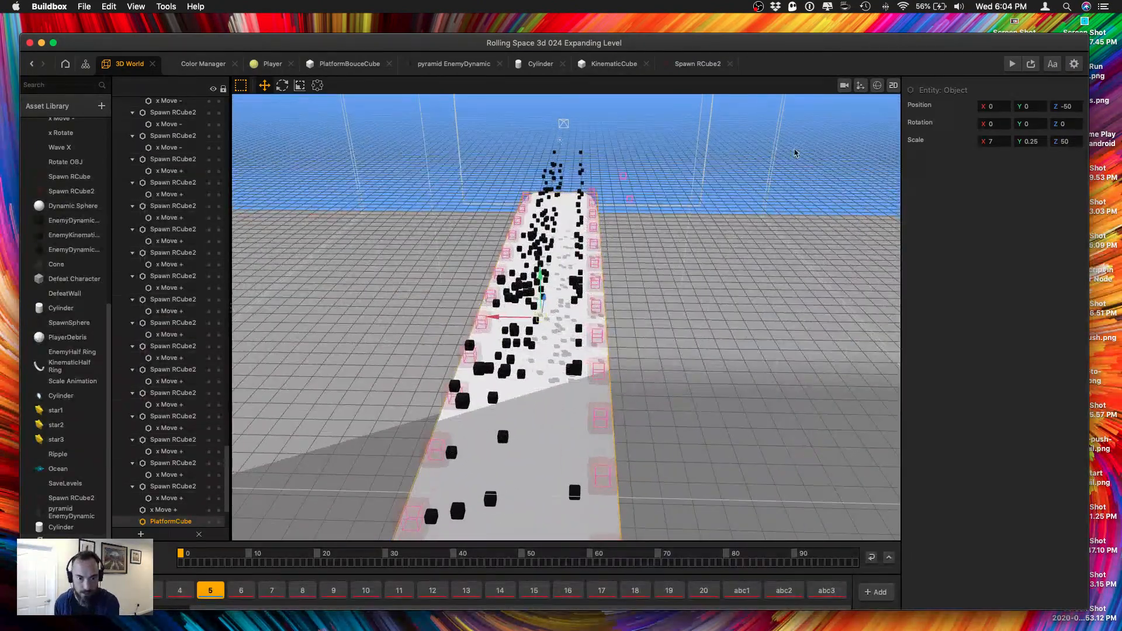
# Preview the game and play the expanded level repeatedly, continuing after each game over.
pyautogui.click(1012, 64)
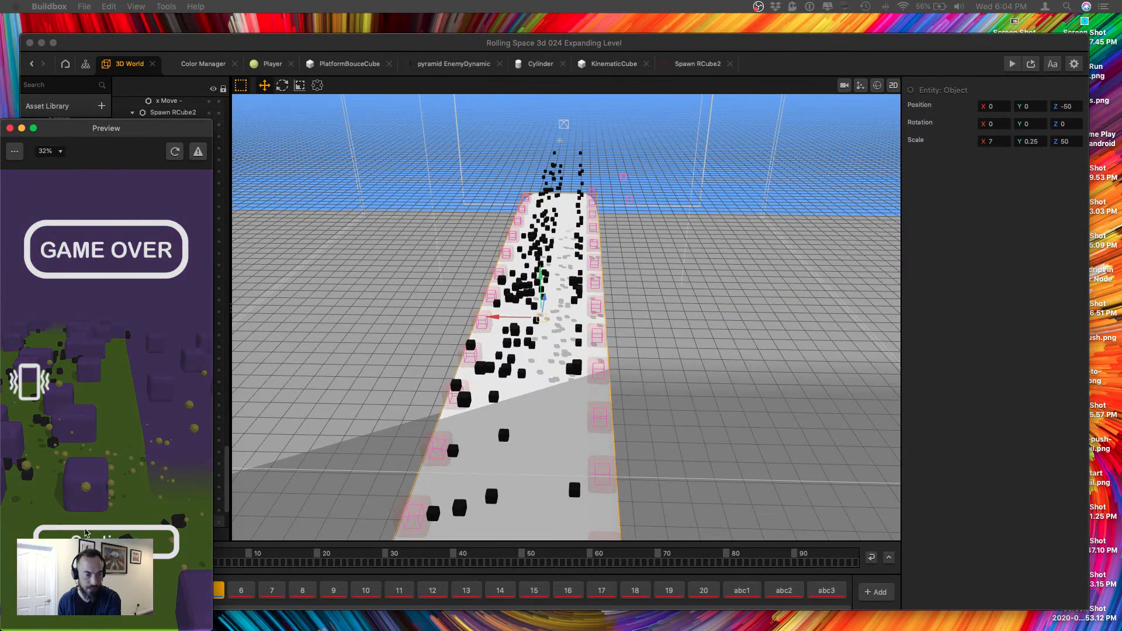
pyautogui.click(85, 533)
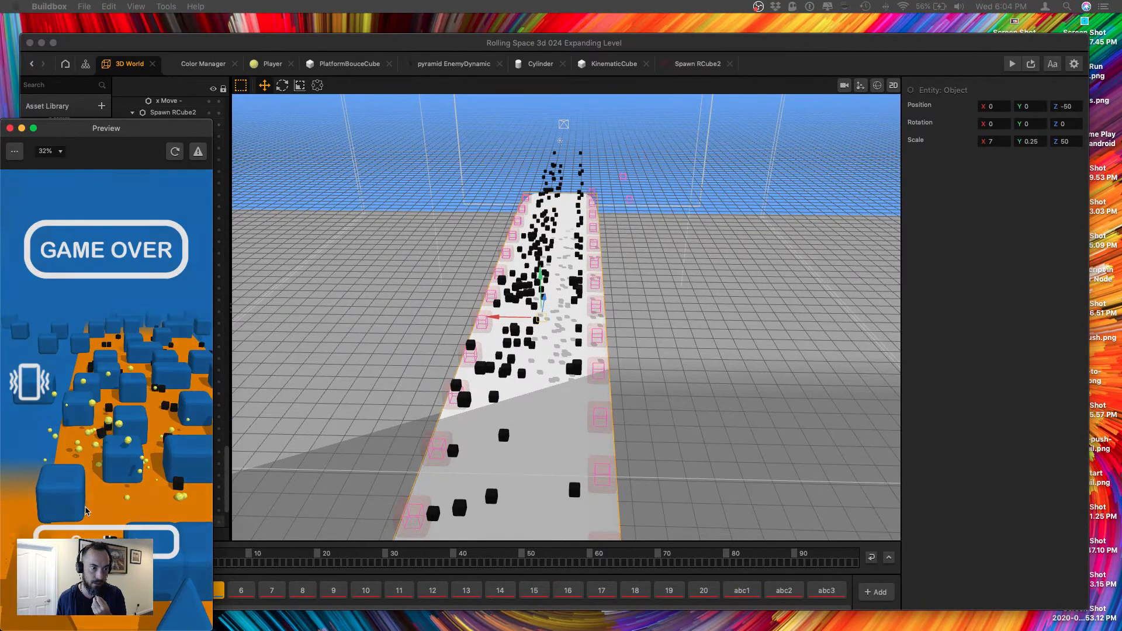
pyautogui.click(97, 536)
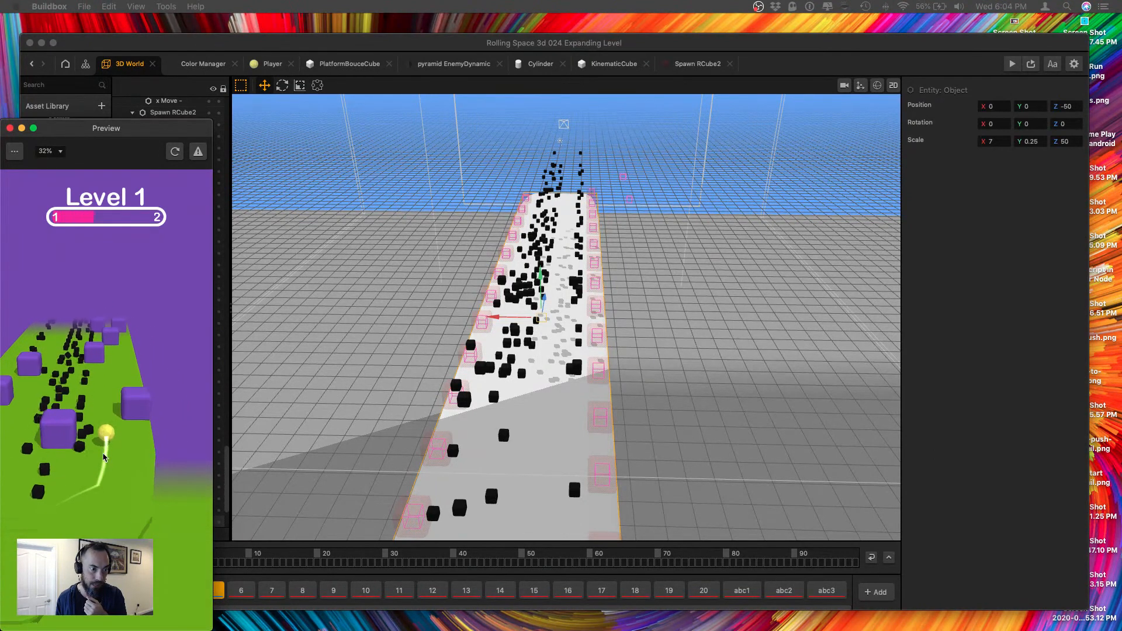
pyautogui.click(86, 533)
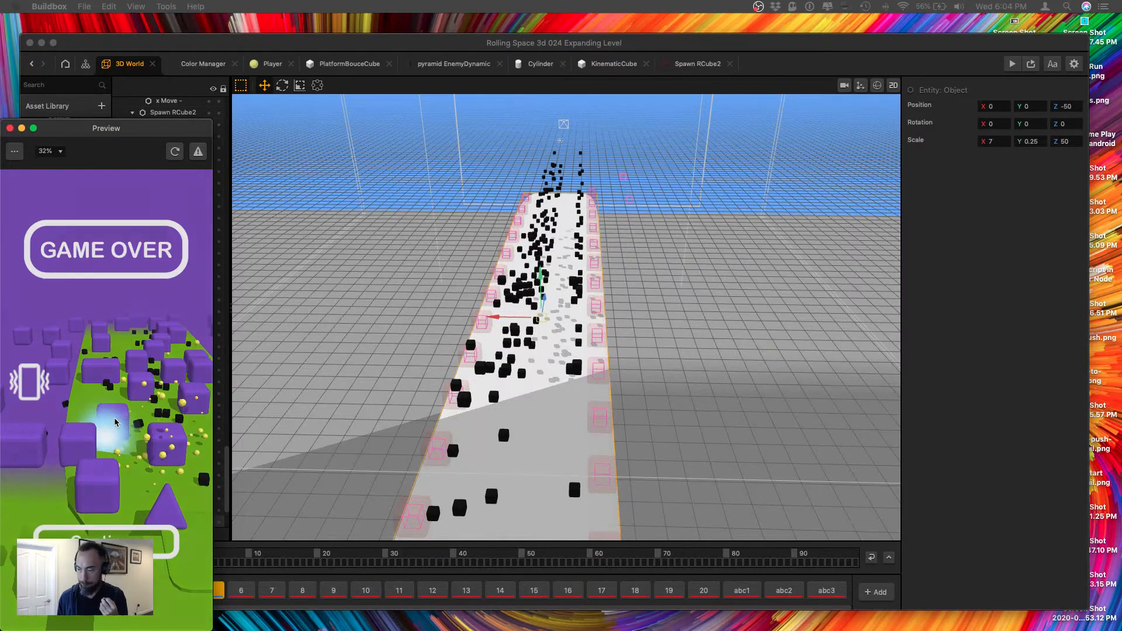
pyautogui.click(95, 521)
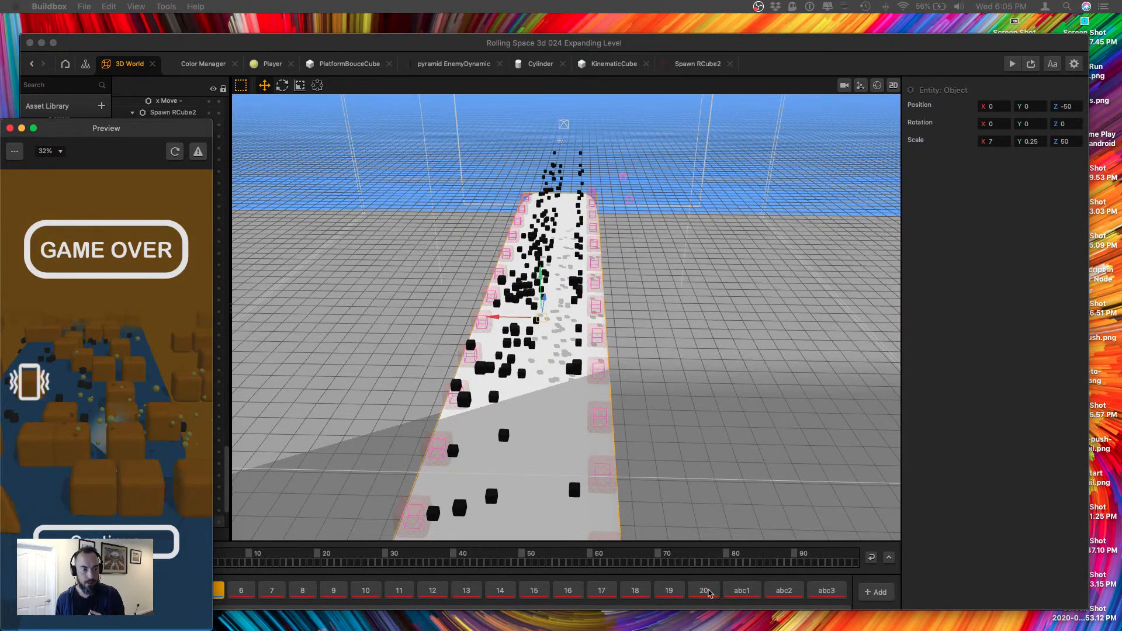
pyautogui.hotkey('ctrl', 'Up')
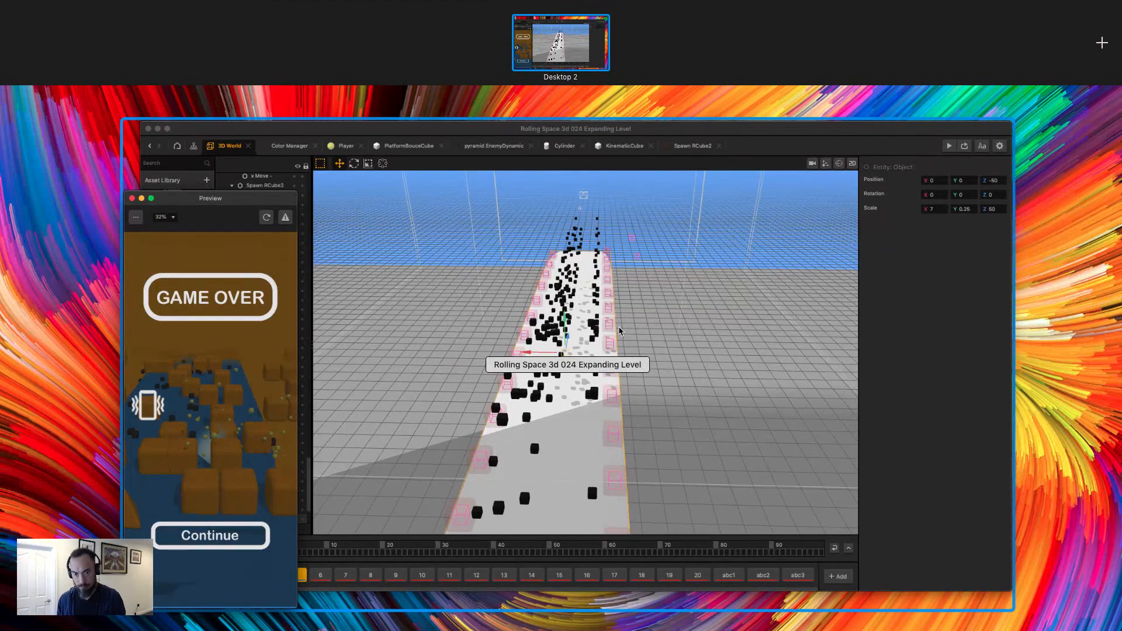
pyautogui.hotkey('ctrl', 'Up')
pyautogui.hotkey('ctrl', 'Up')
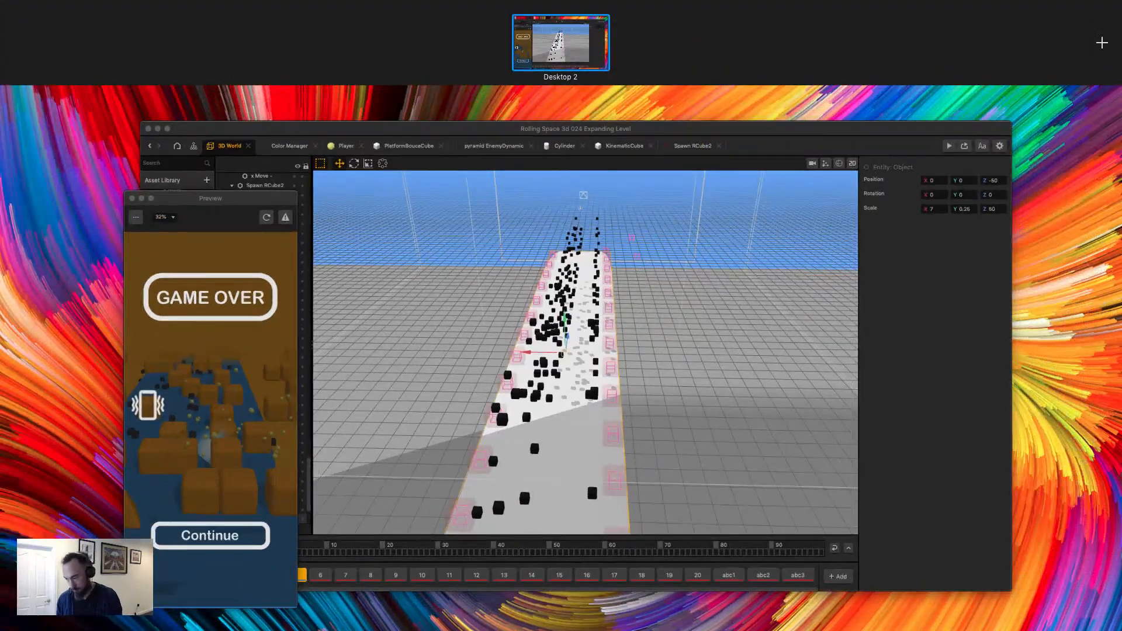
pyautogui.hotkey('ctrl', 'Up')
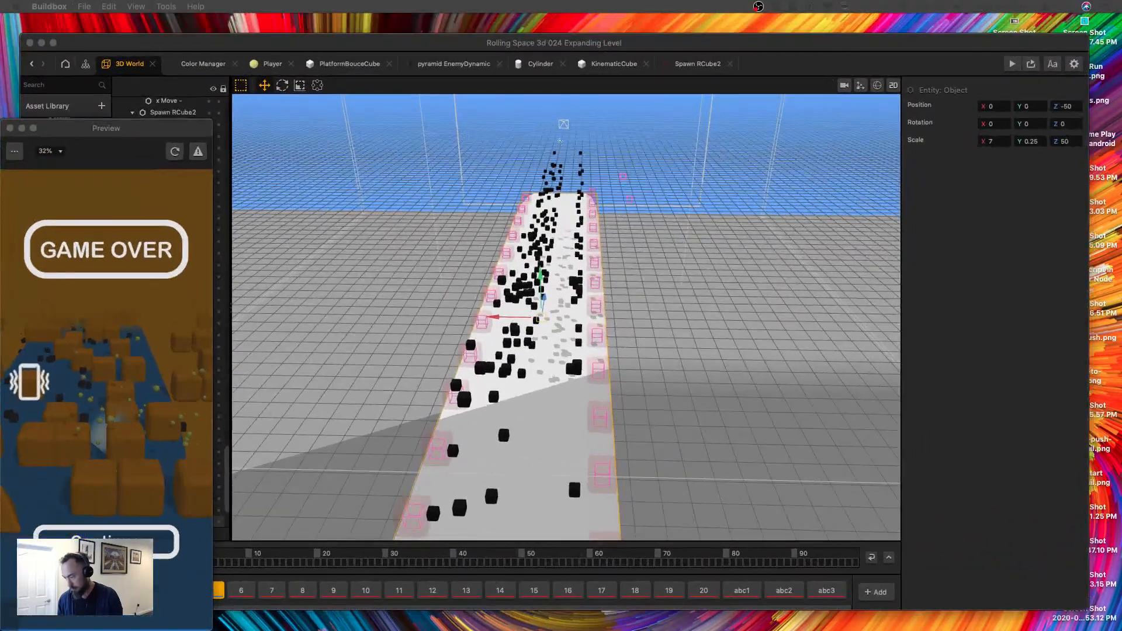